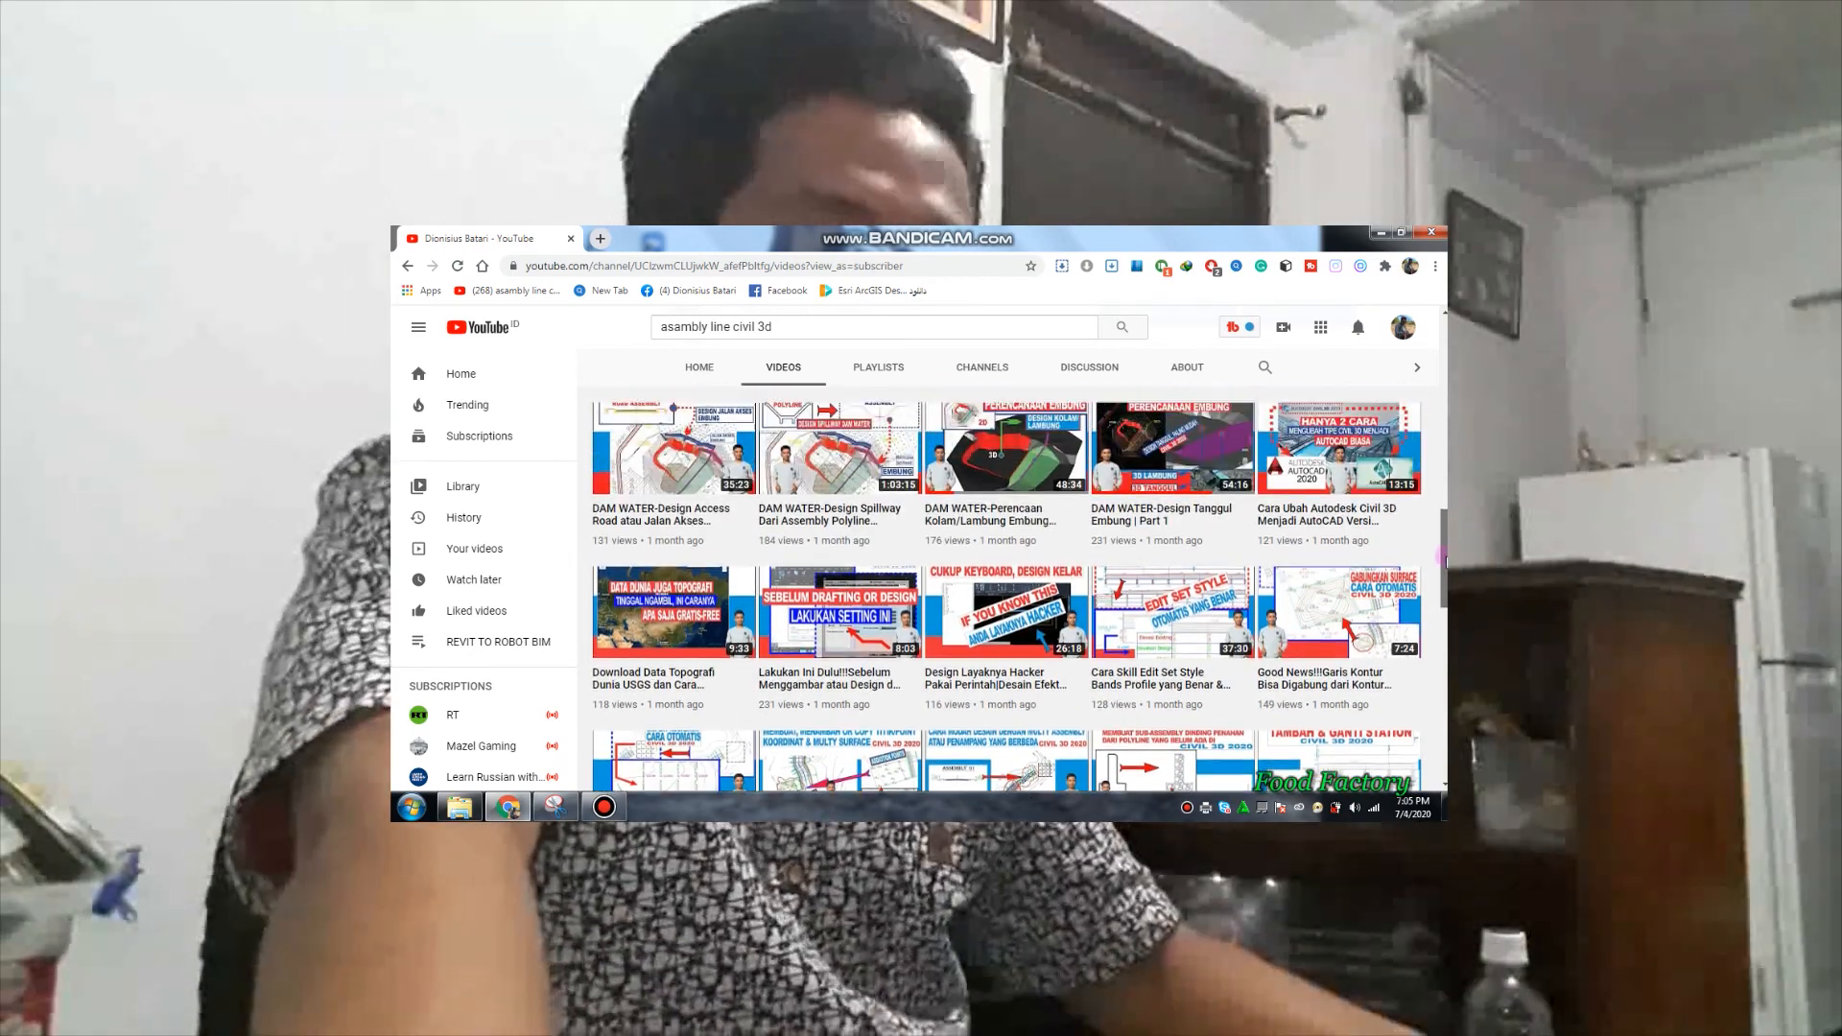
drag(1442, 557, 1422, 400)
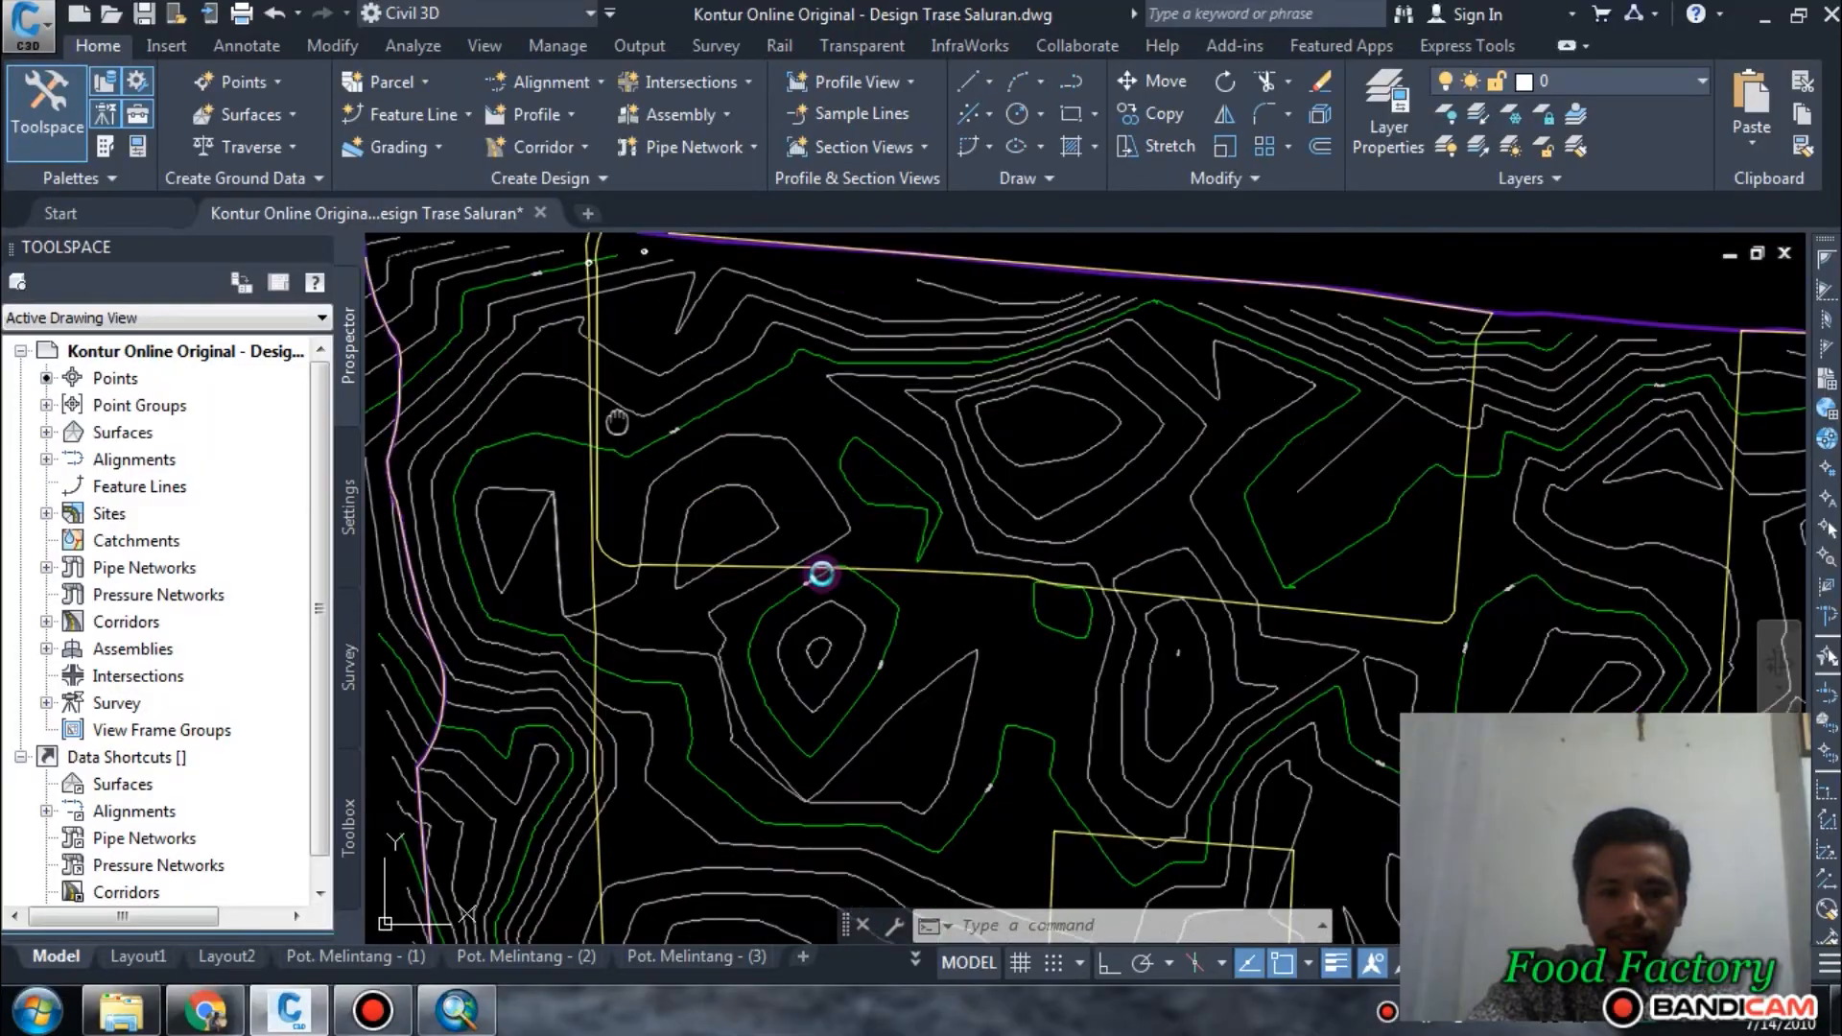
Examine the two small circles below the site's northern boundary and the channel lines and contours around them.
scroll(823, 579, up, 5)
scroll(1175, 288, up, 3)
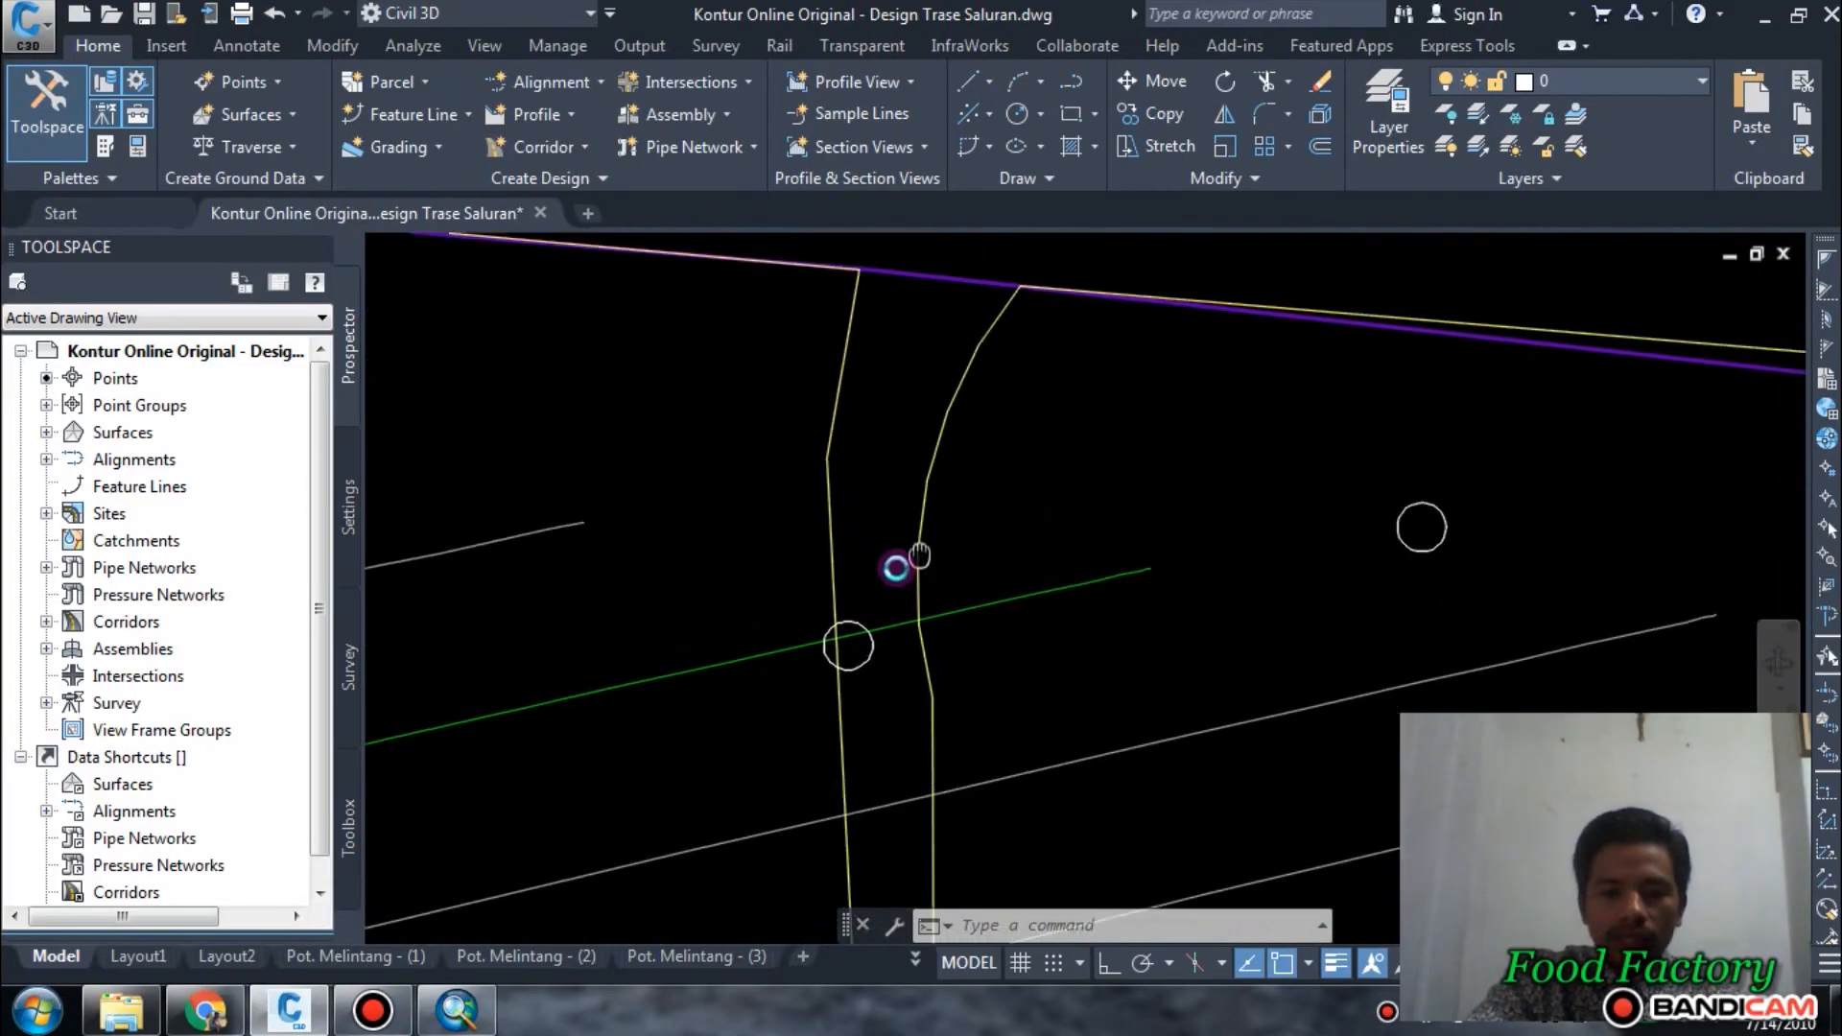
scroll(844, 561, down, 2)
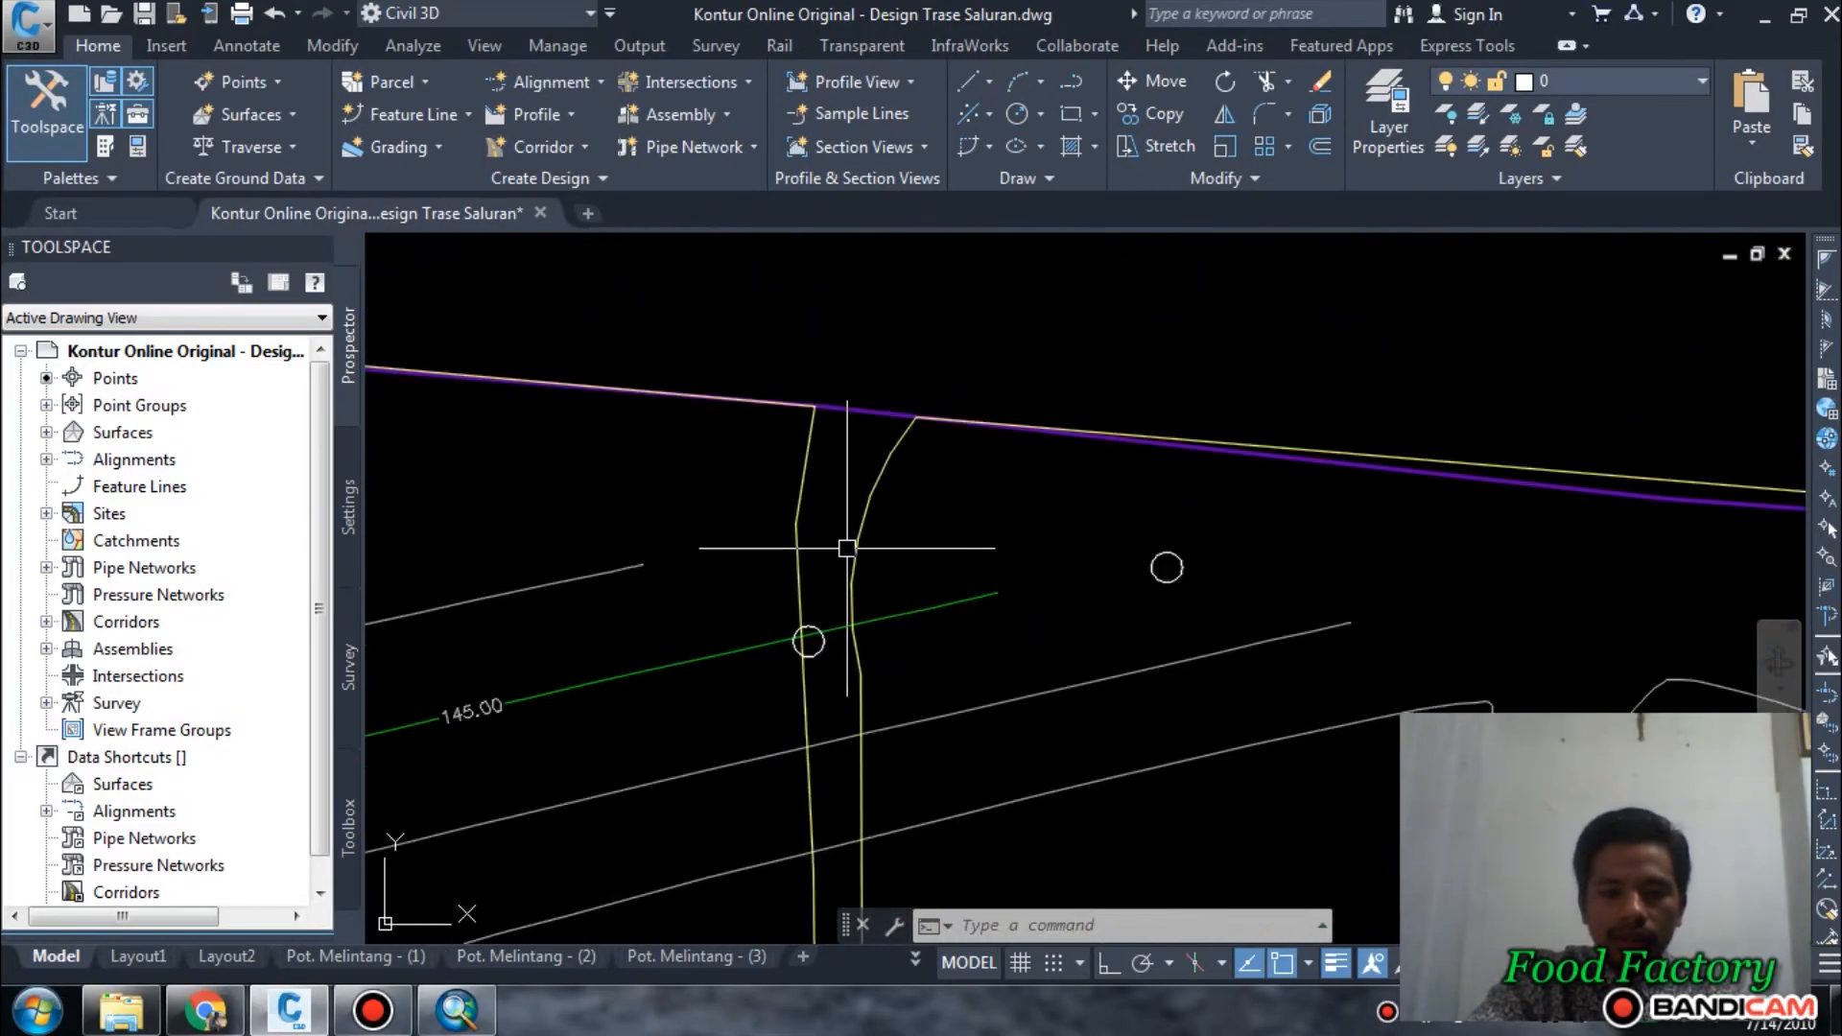
scroll(910, 623, up, 3)
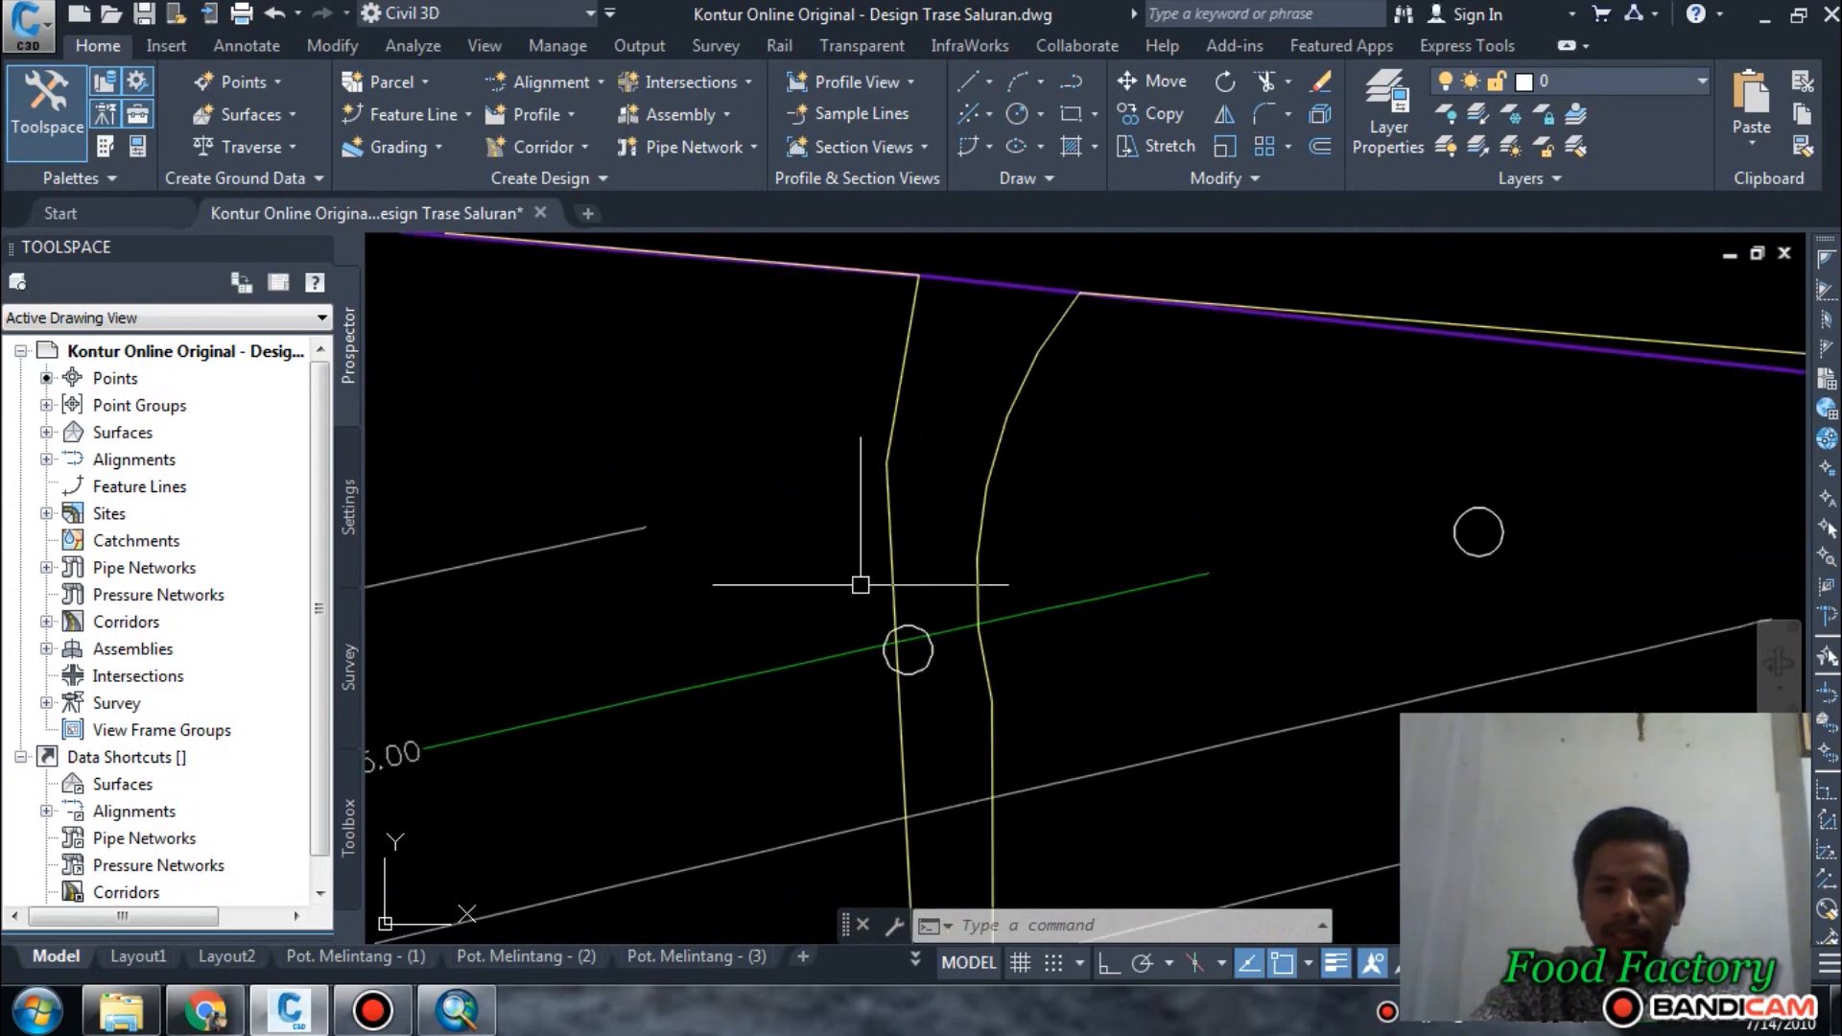
scroll(908, 651, down, 3)
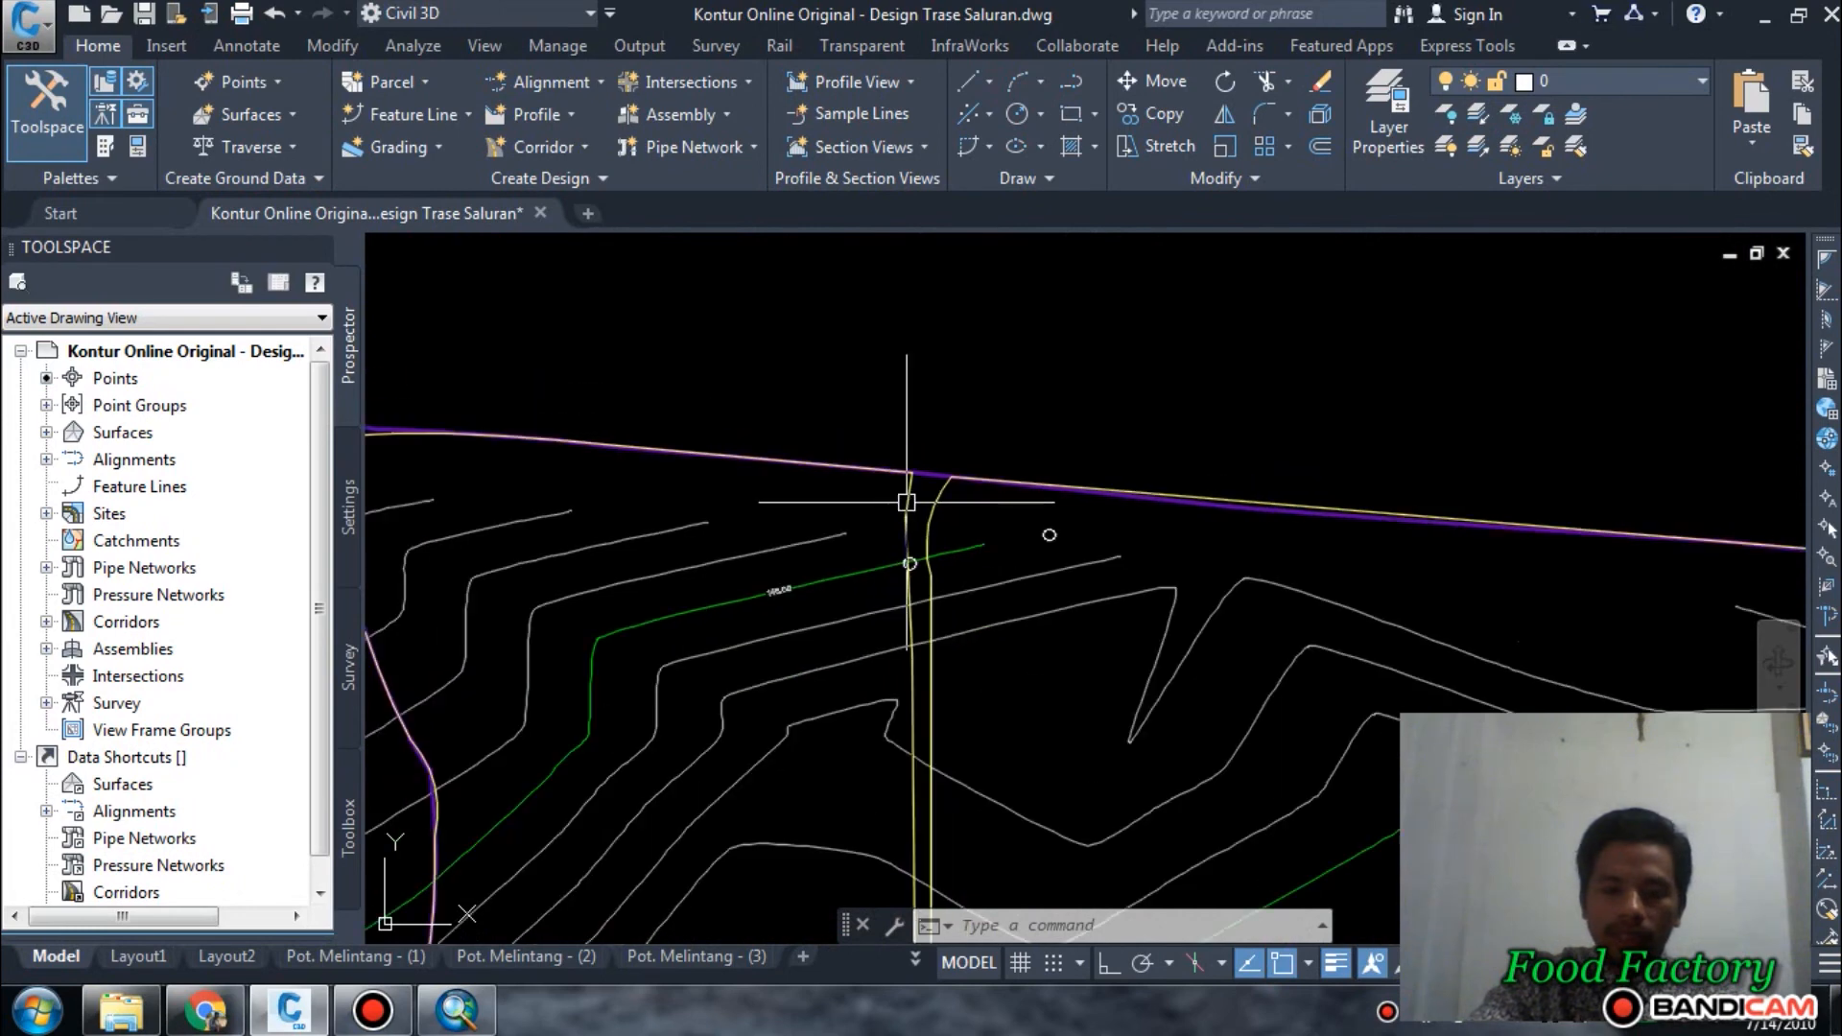
scroll(912, 537, up, 1)
scroll(1173, 488, up, 4)
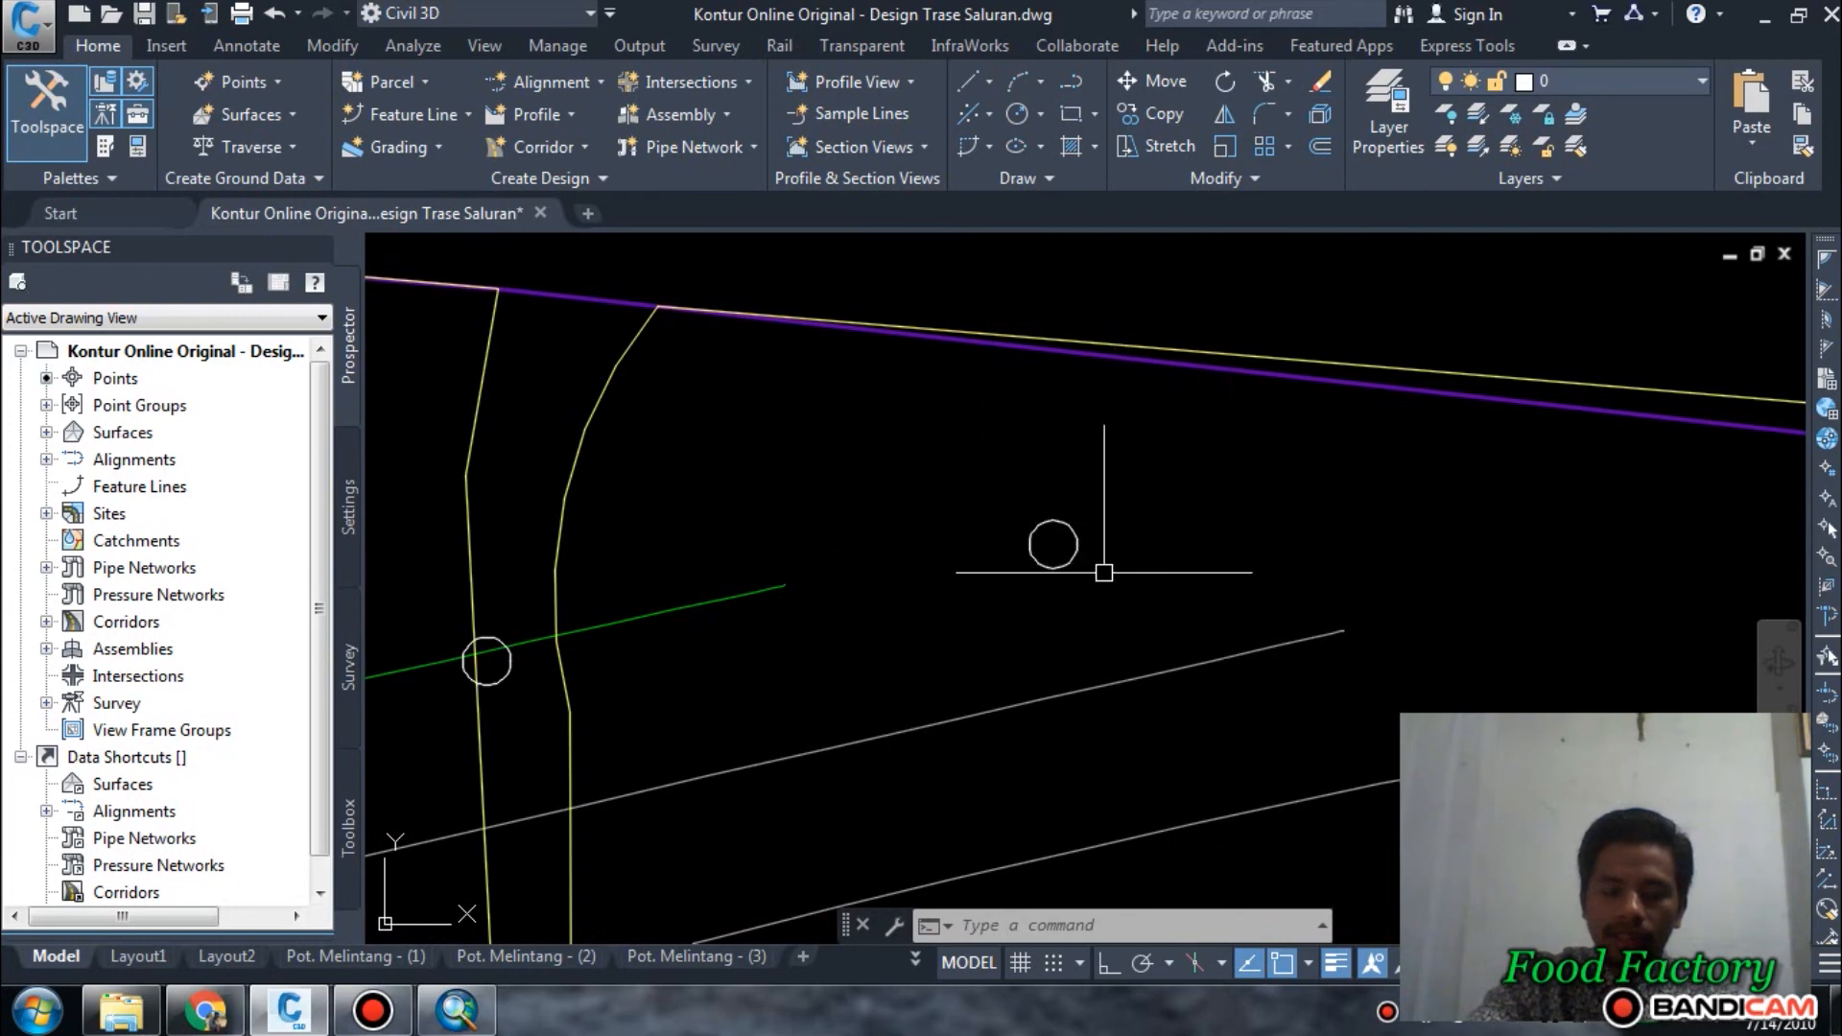
scroll(994, 518, down, 2)
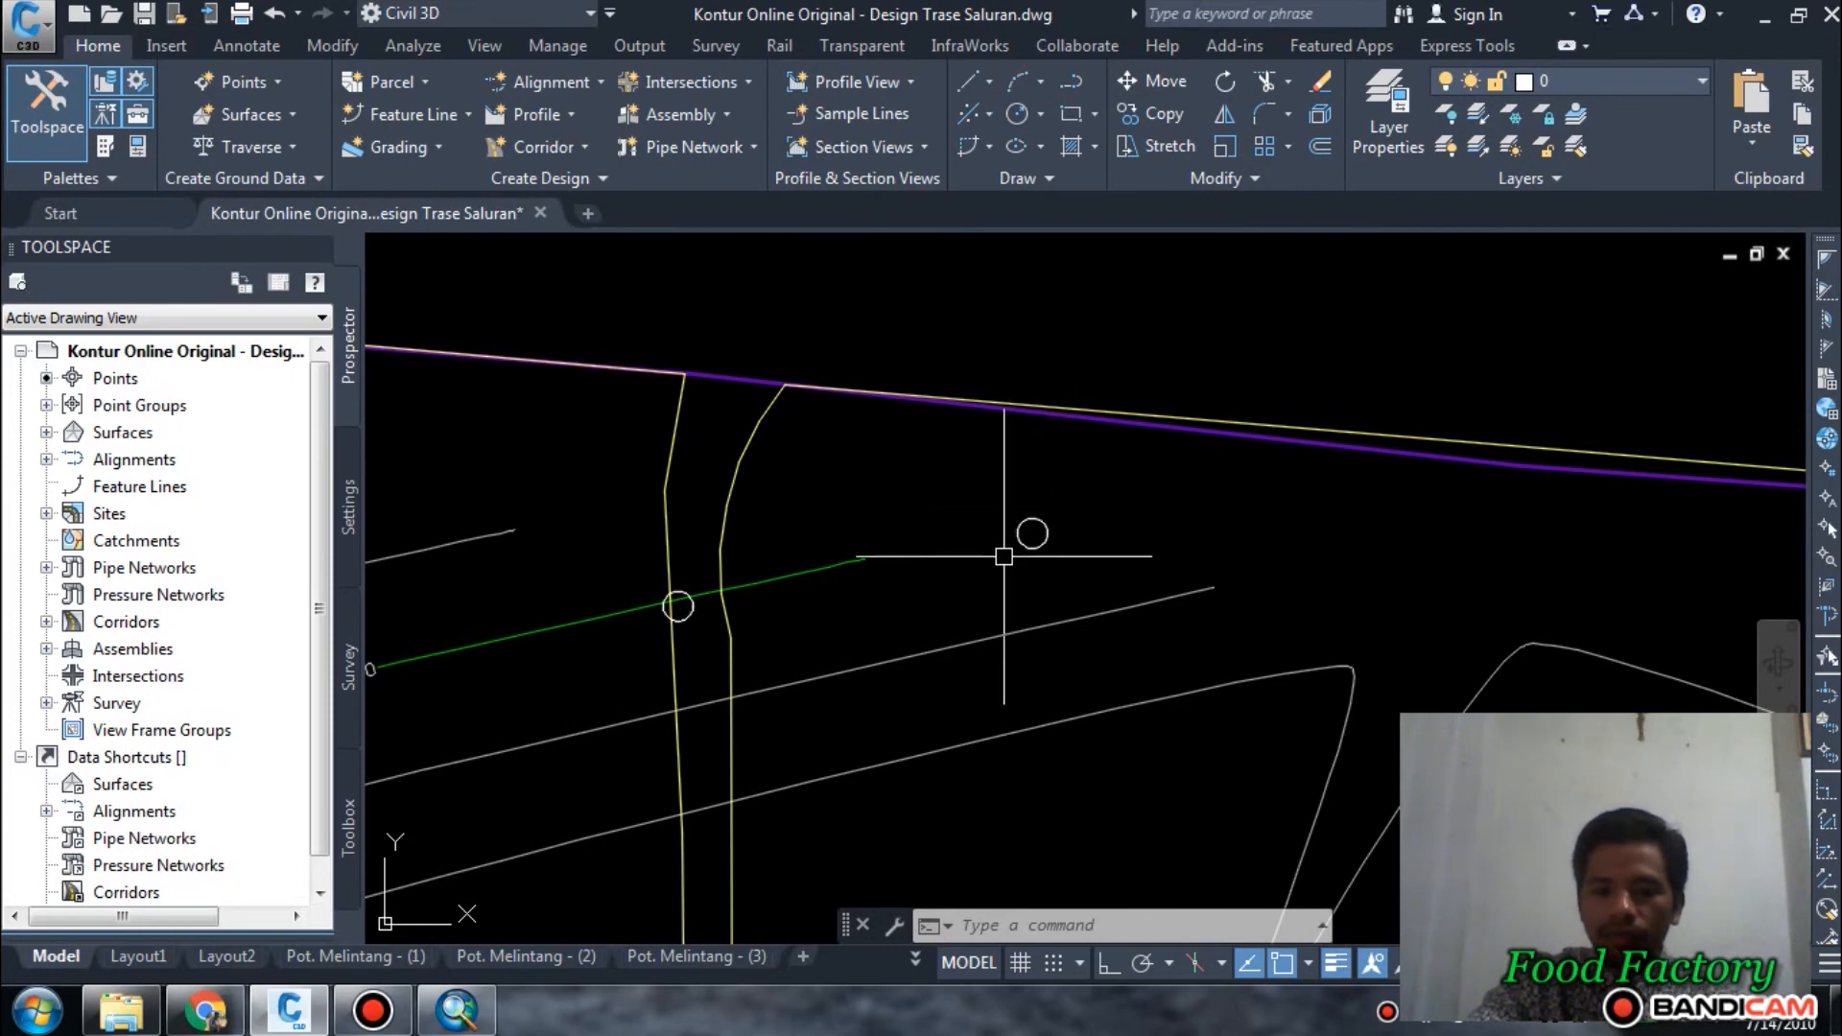
scroll(1012, 425, down, 4)
scroll(1017, 493, up, 4)
scroll(1044, 432, down, 4)
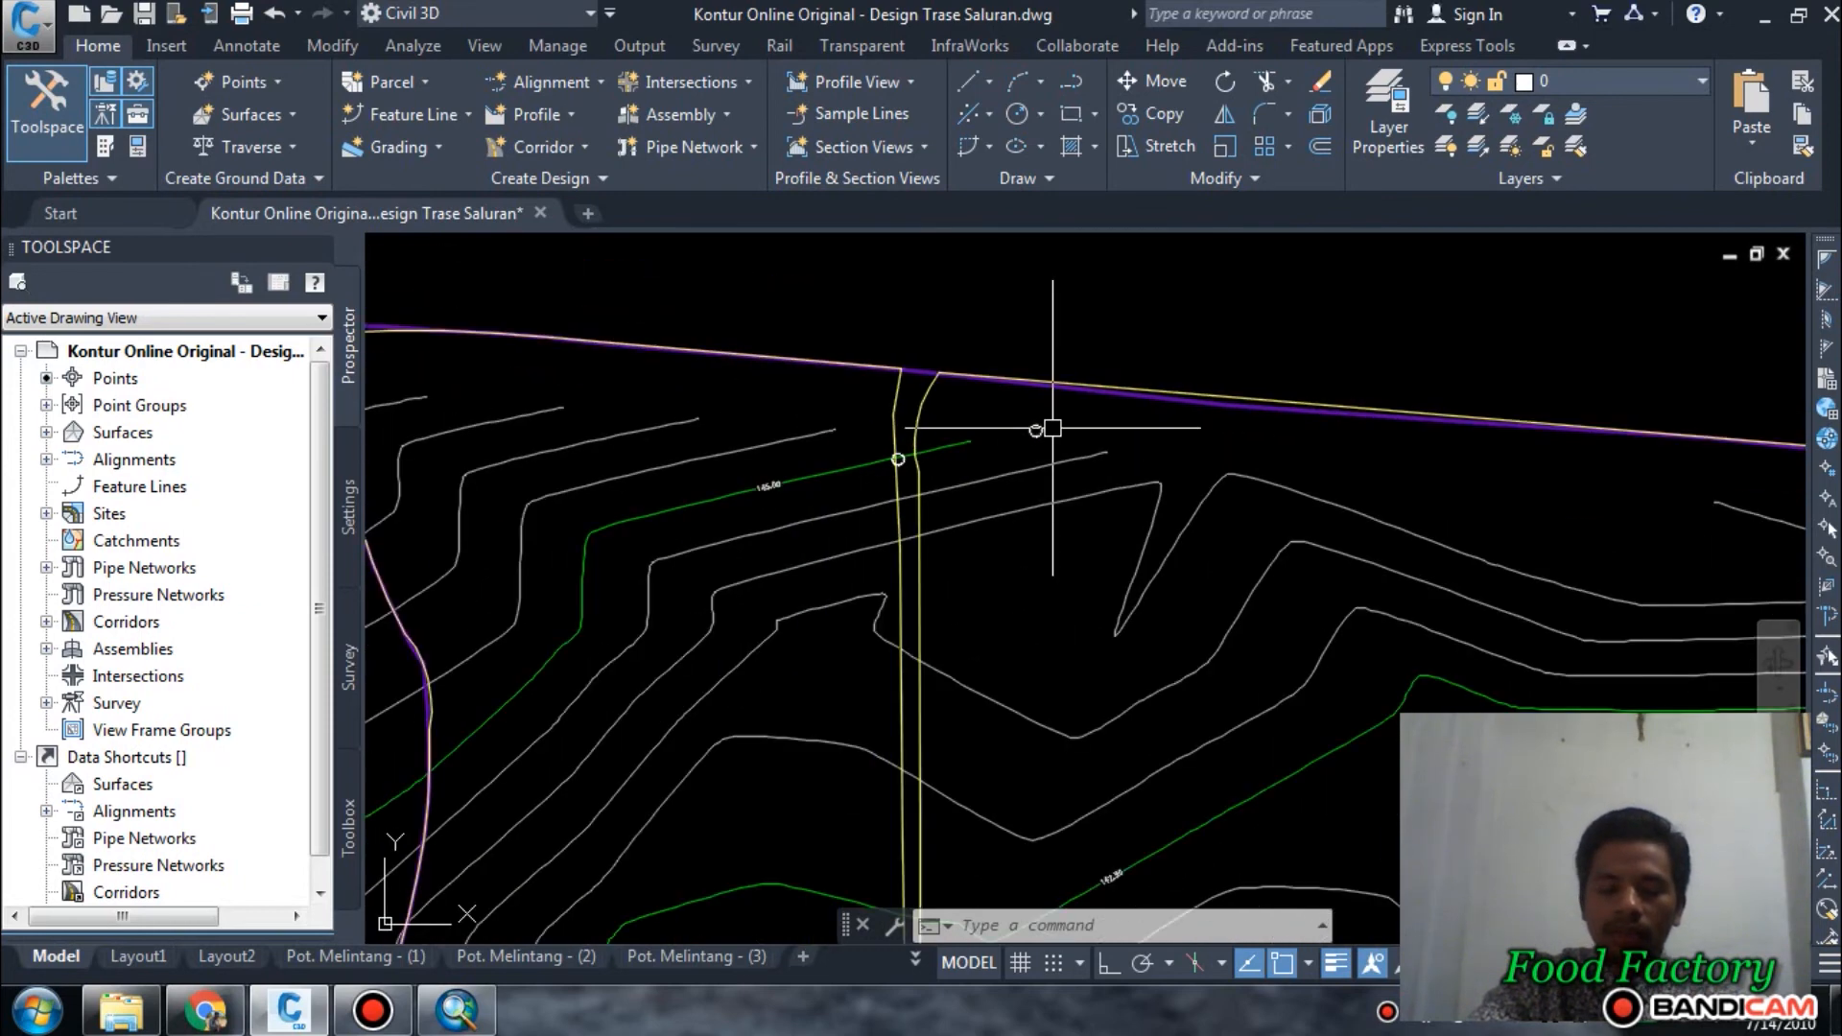
Examine the contours and channel routes across the whole site, relating the circle near the northwest corner to the eastern and southern boundaries.
scroll(1066, 453, down, 4)
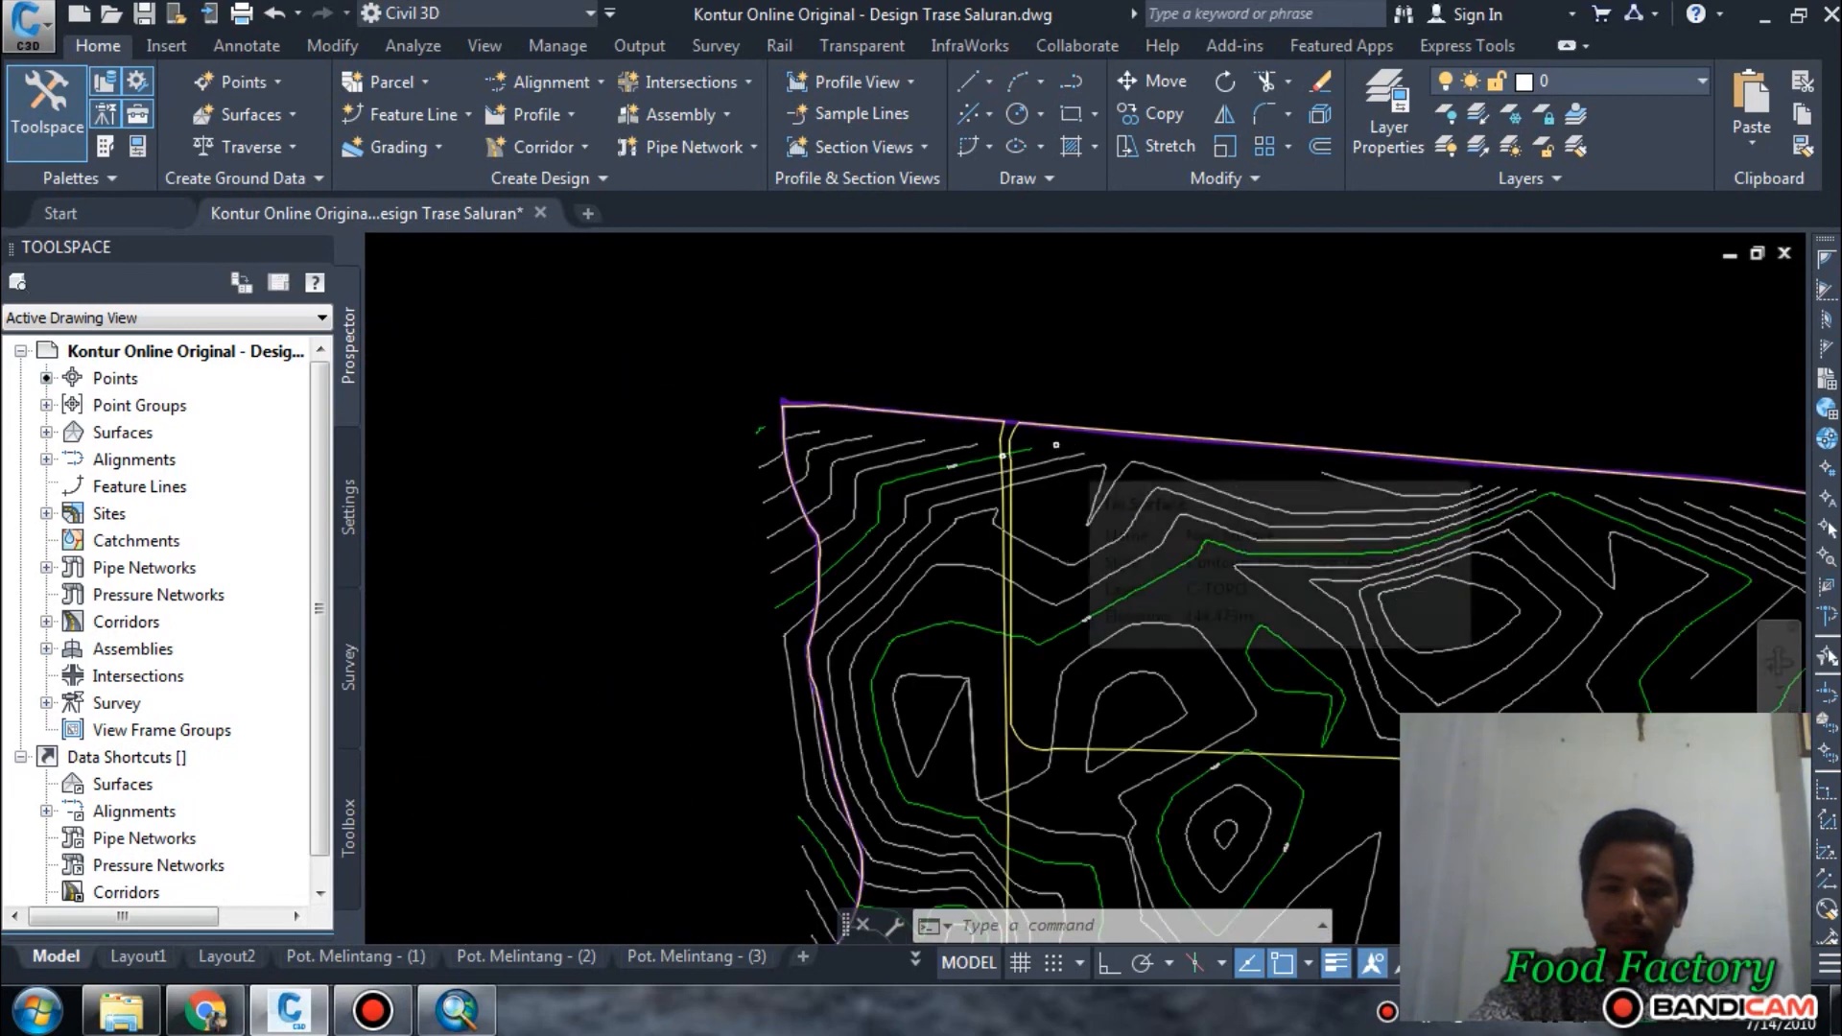
scroll(1067, 455, up, 2)
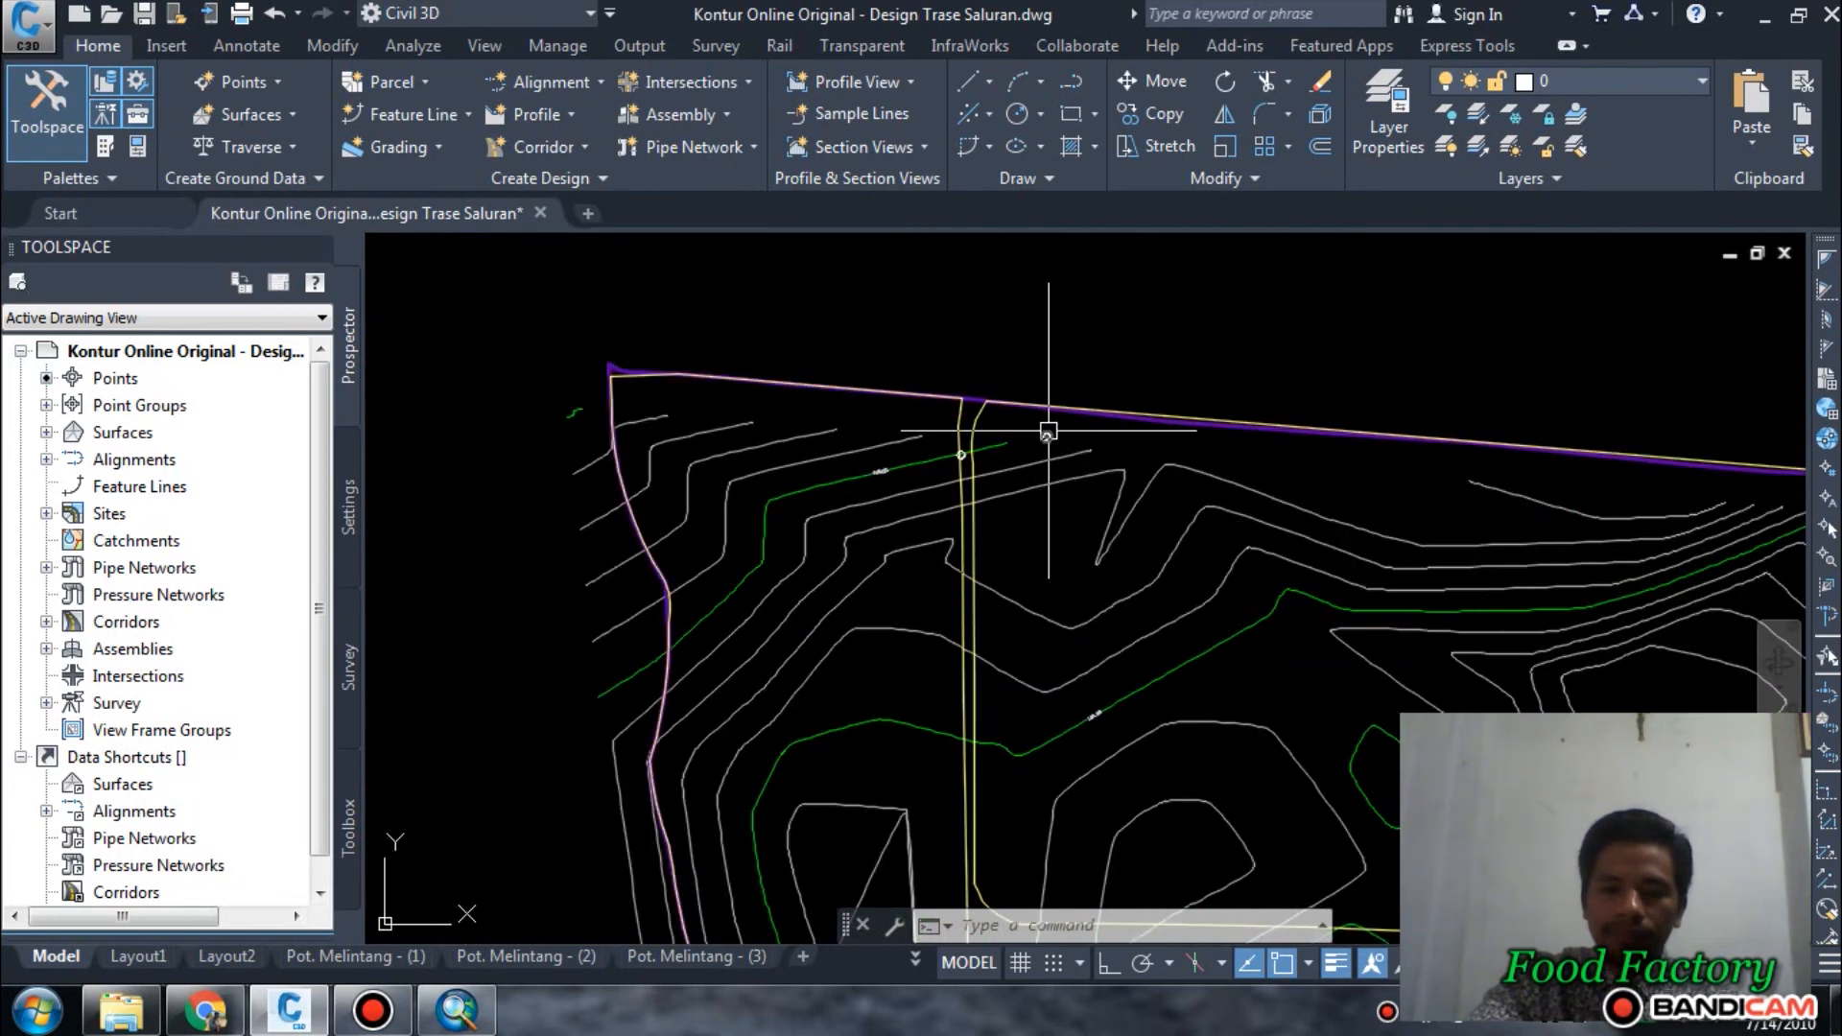
scroll(1049, 427, down, 2)
scroll(1277, 567, down, 4)
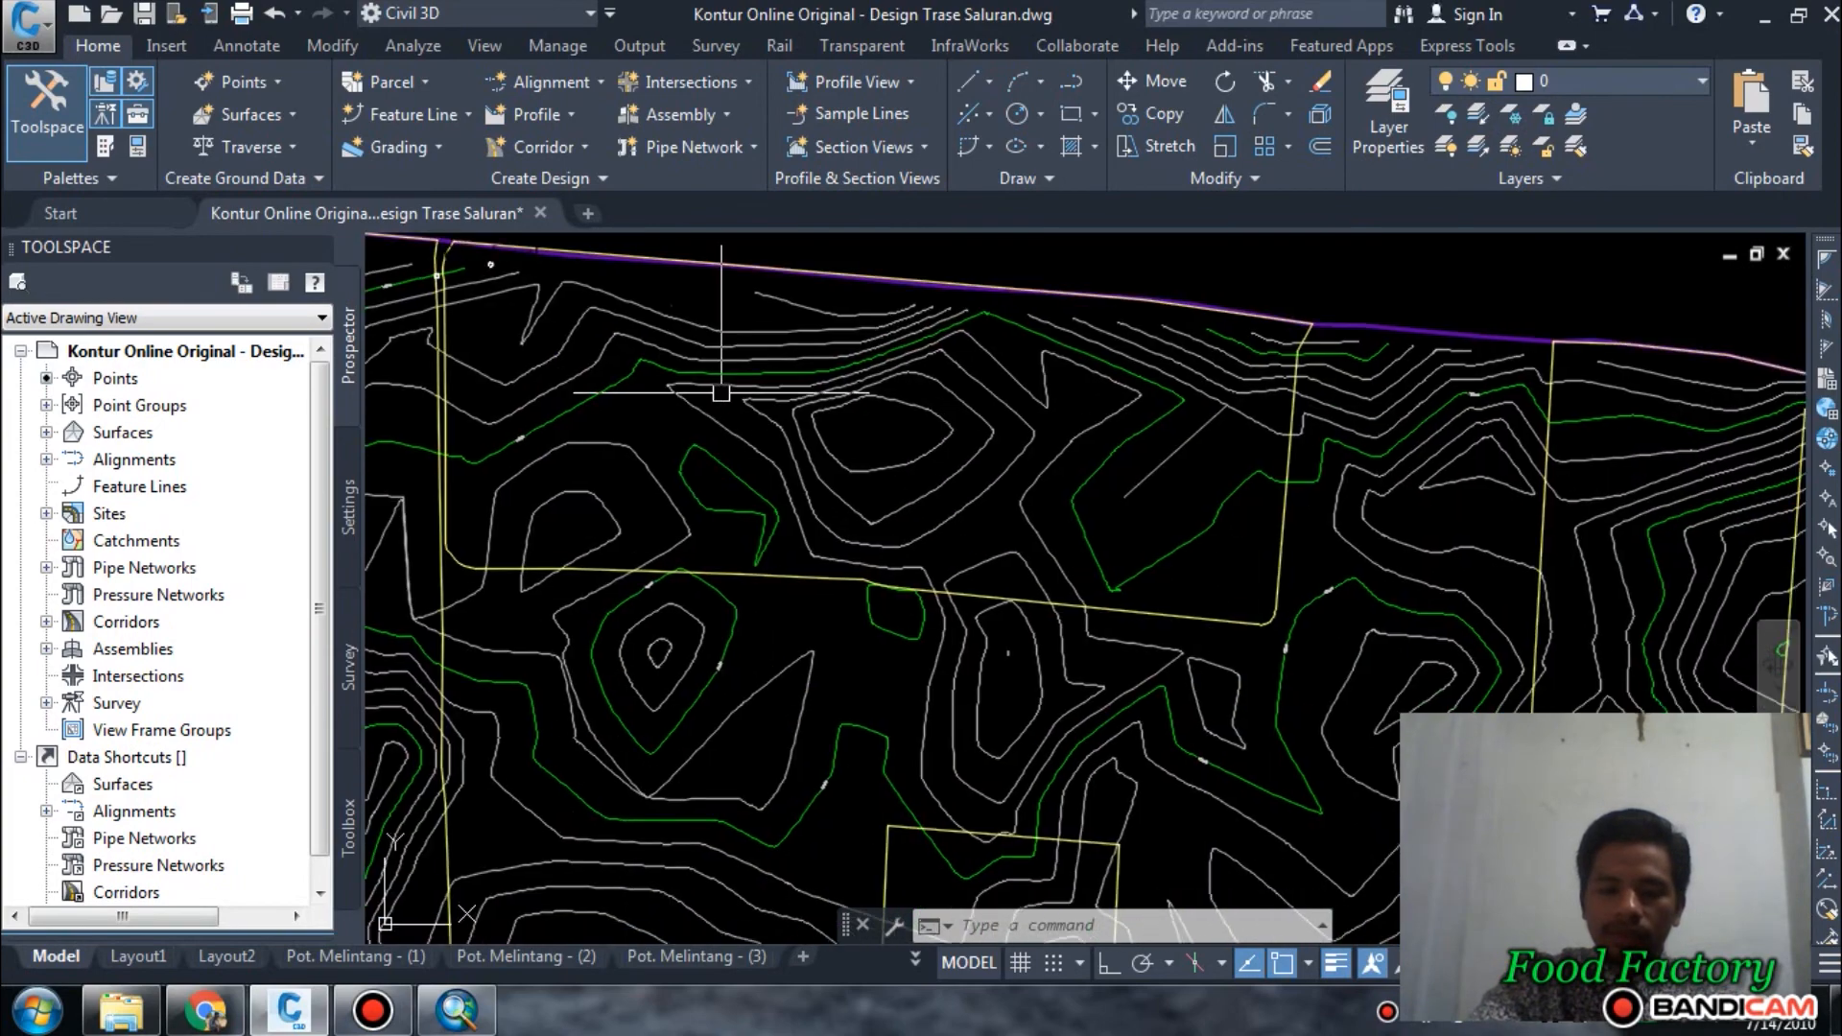
scroll(930, 423, up, 2)
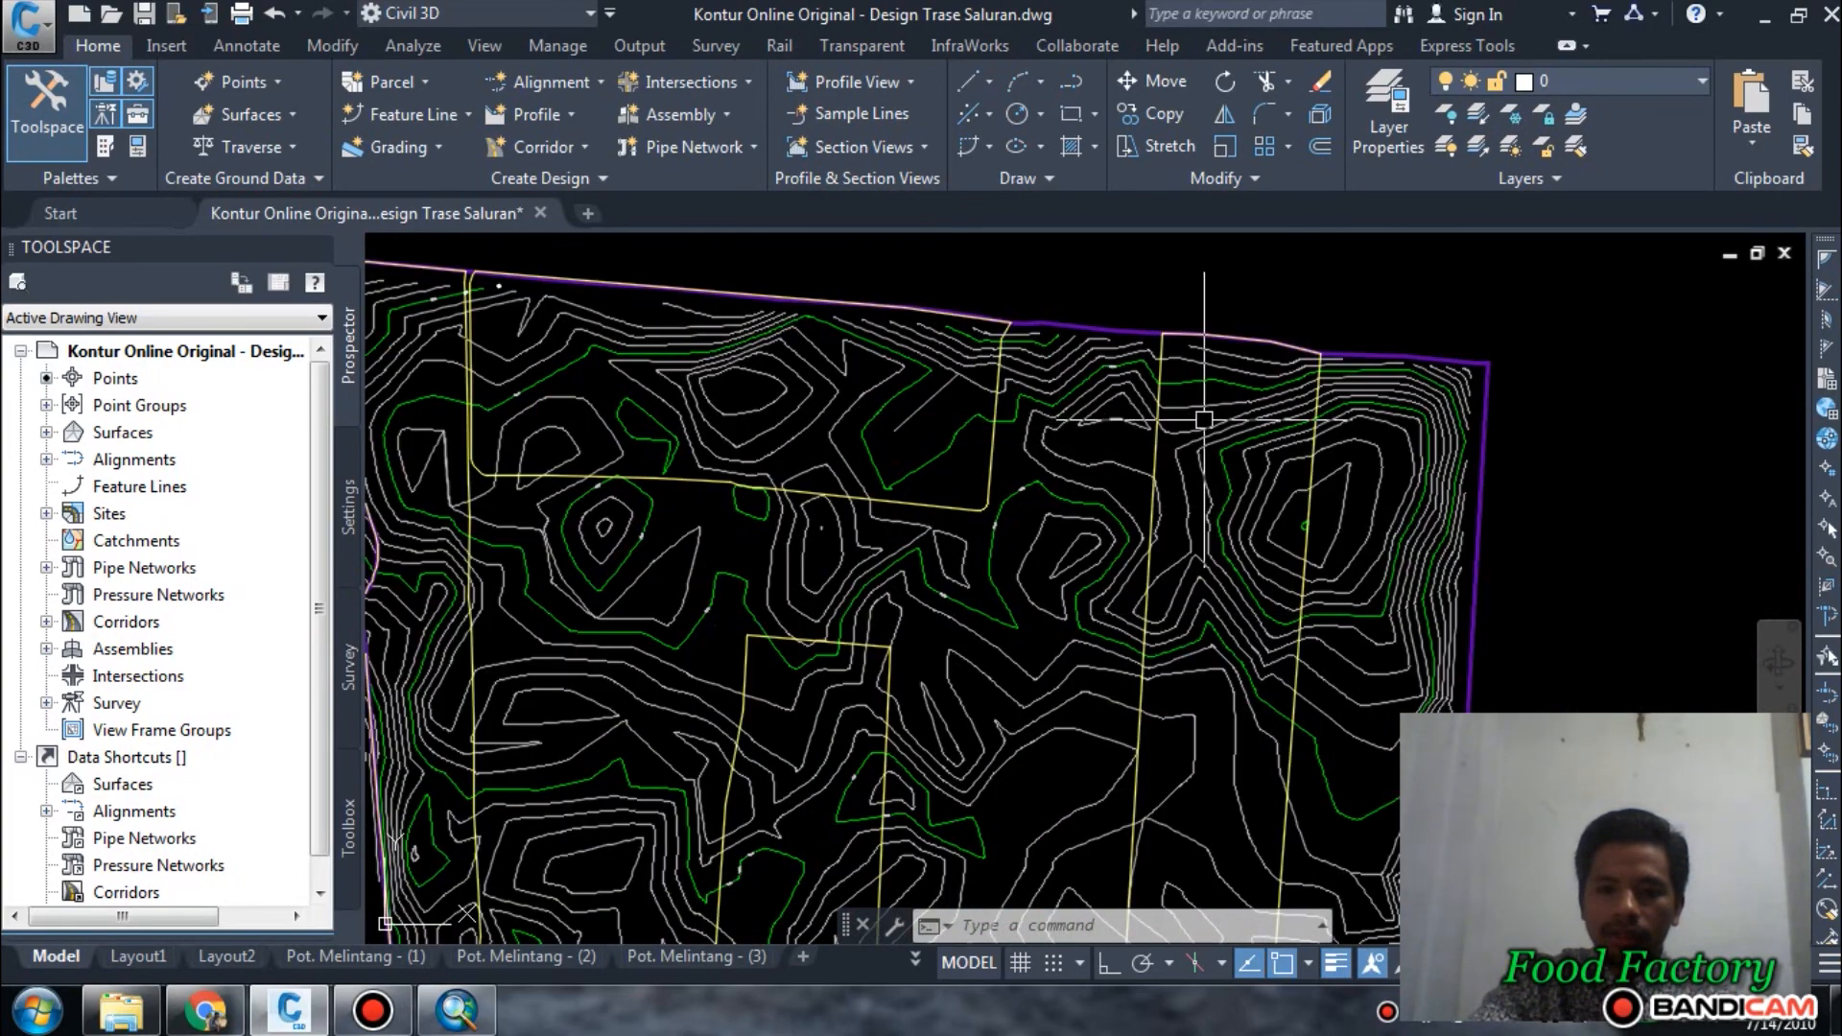
scroll(1204, 419, down, 2)
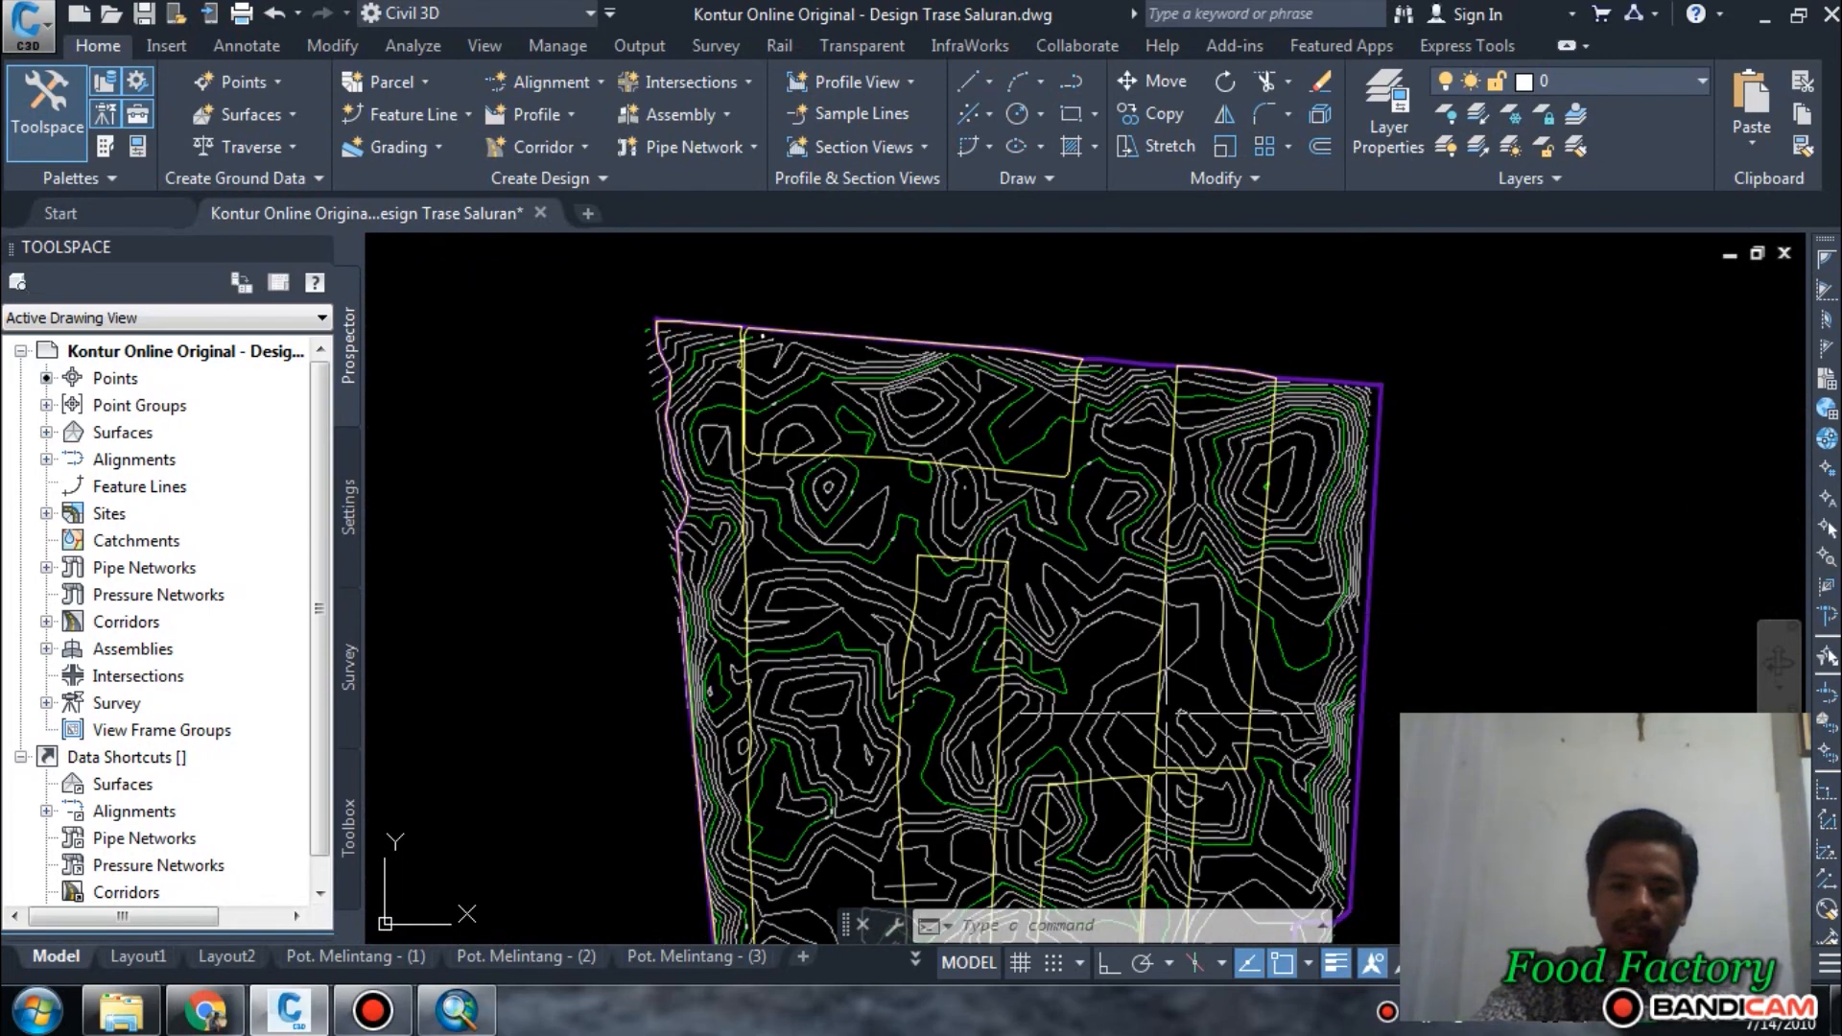
middle_drag(867, 589, 866, 401)
scroll(919, 578, down, 3)
scroll(896, 464, up, 5)
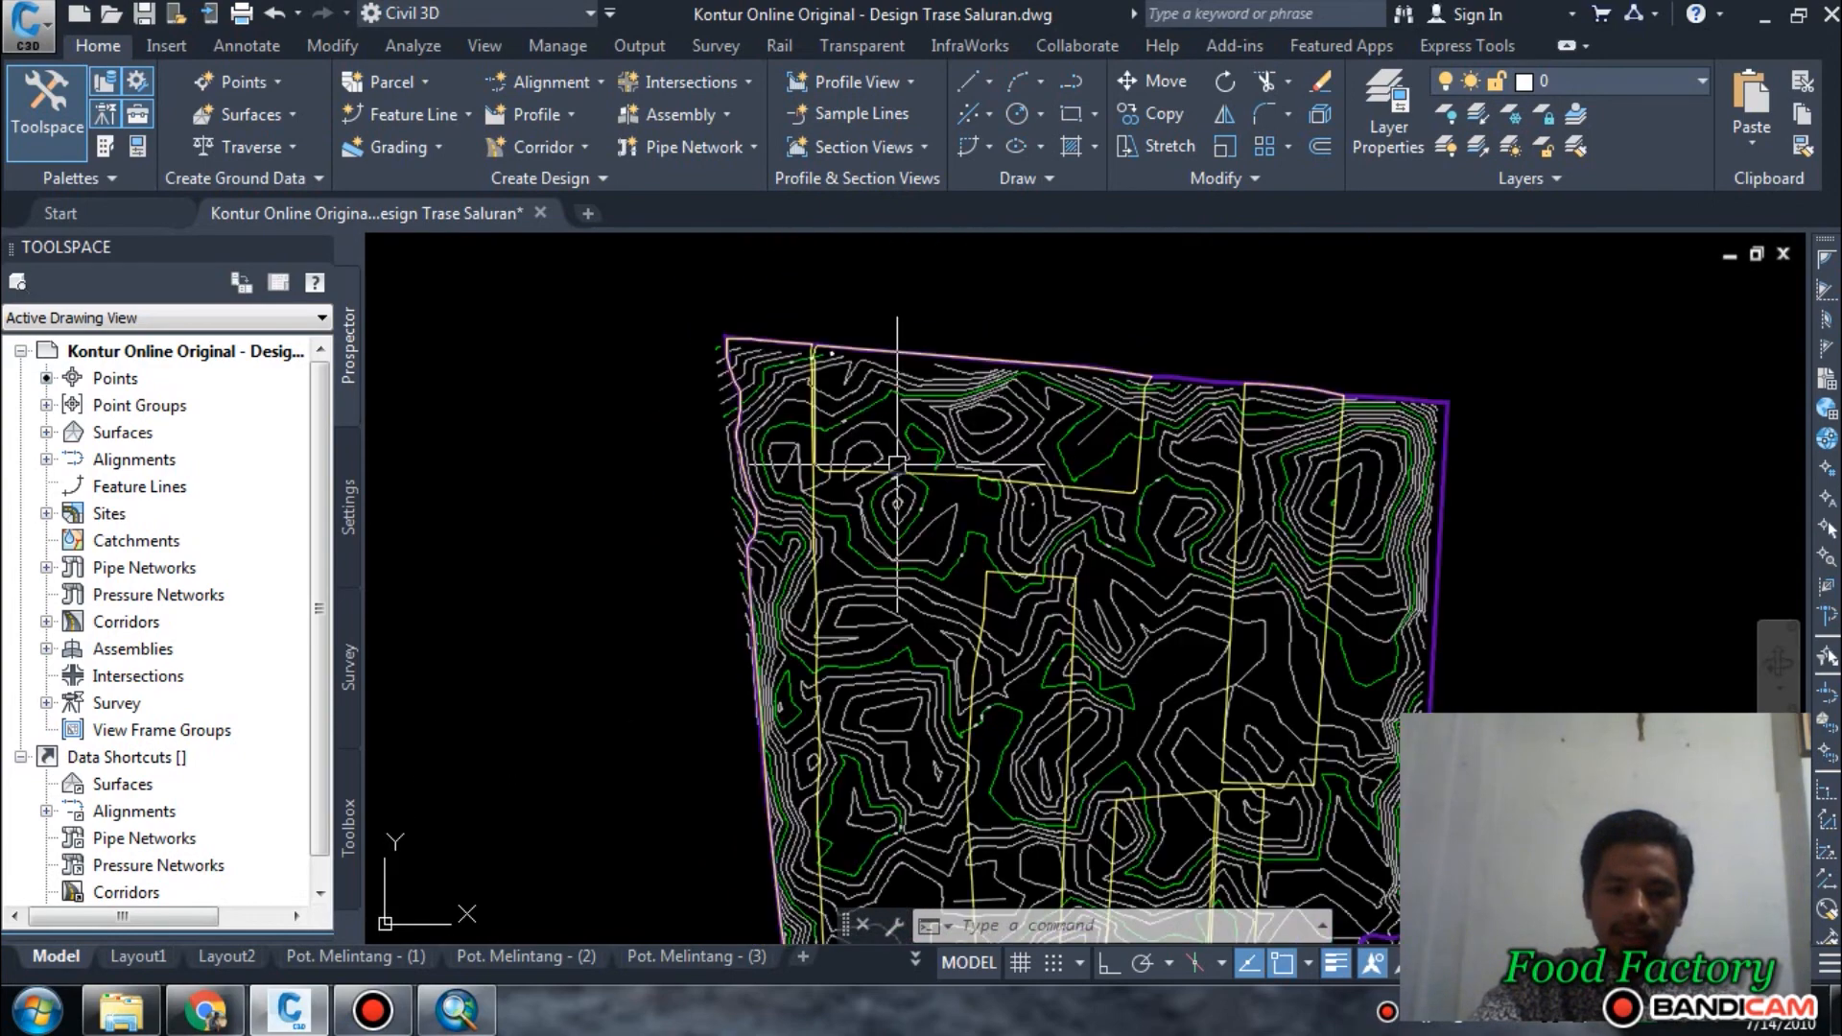
scroll(1004, 437, down, 2)
scroll(905, 411, up, 5)
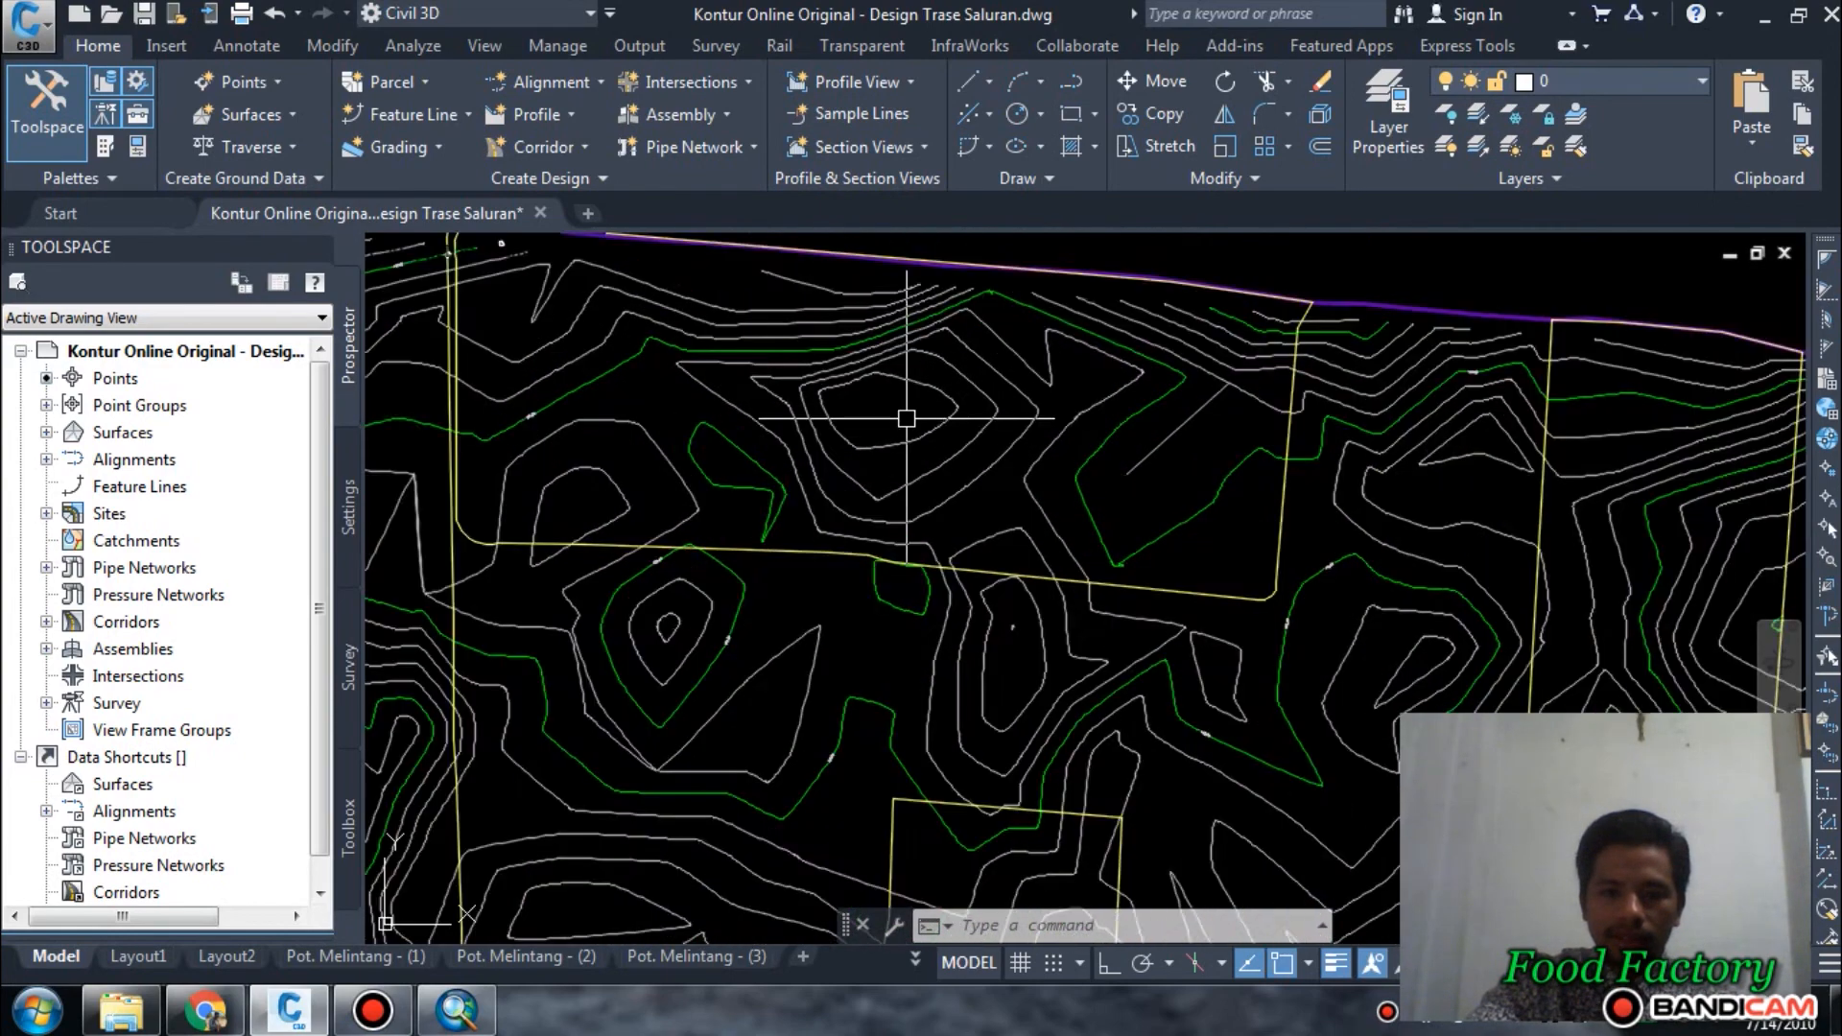
scroll(912, 403, down, 4)
scroll(892, 451, down, 2)
scroll(887, 460, up, 5)
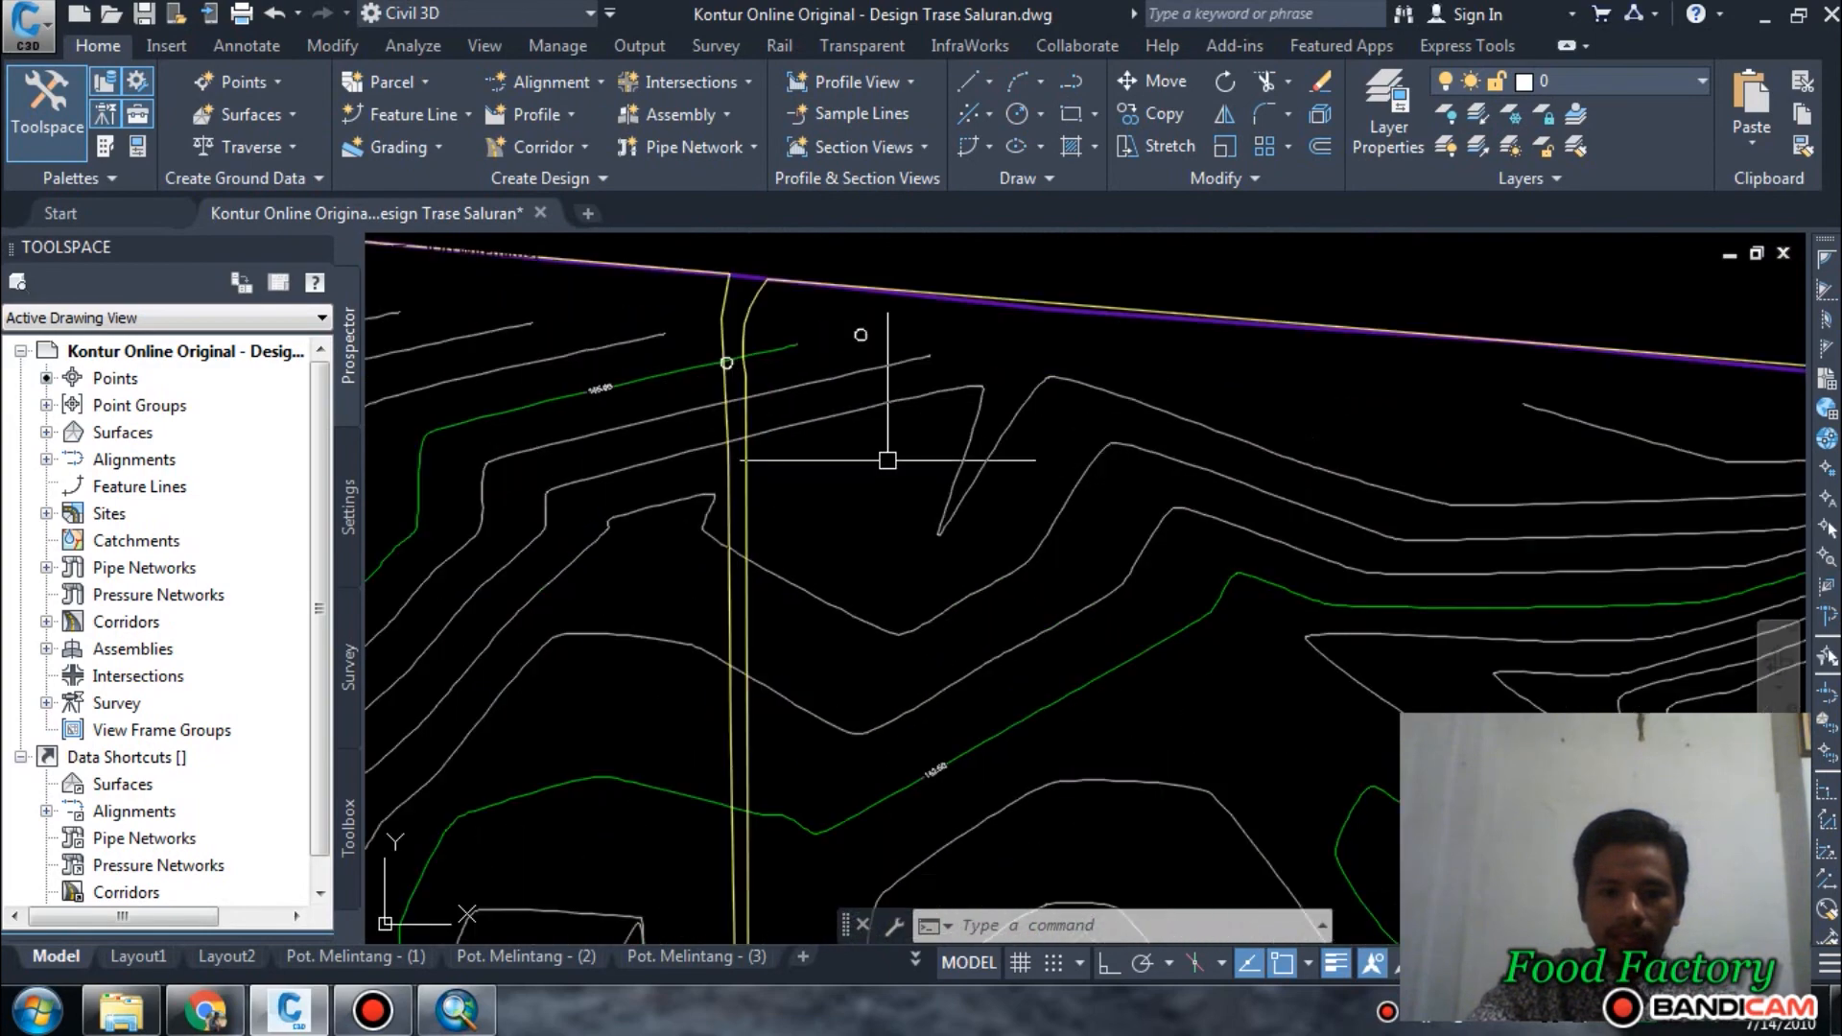
middle_drag(834, 433, 851, 419)
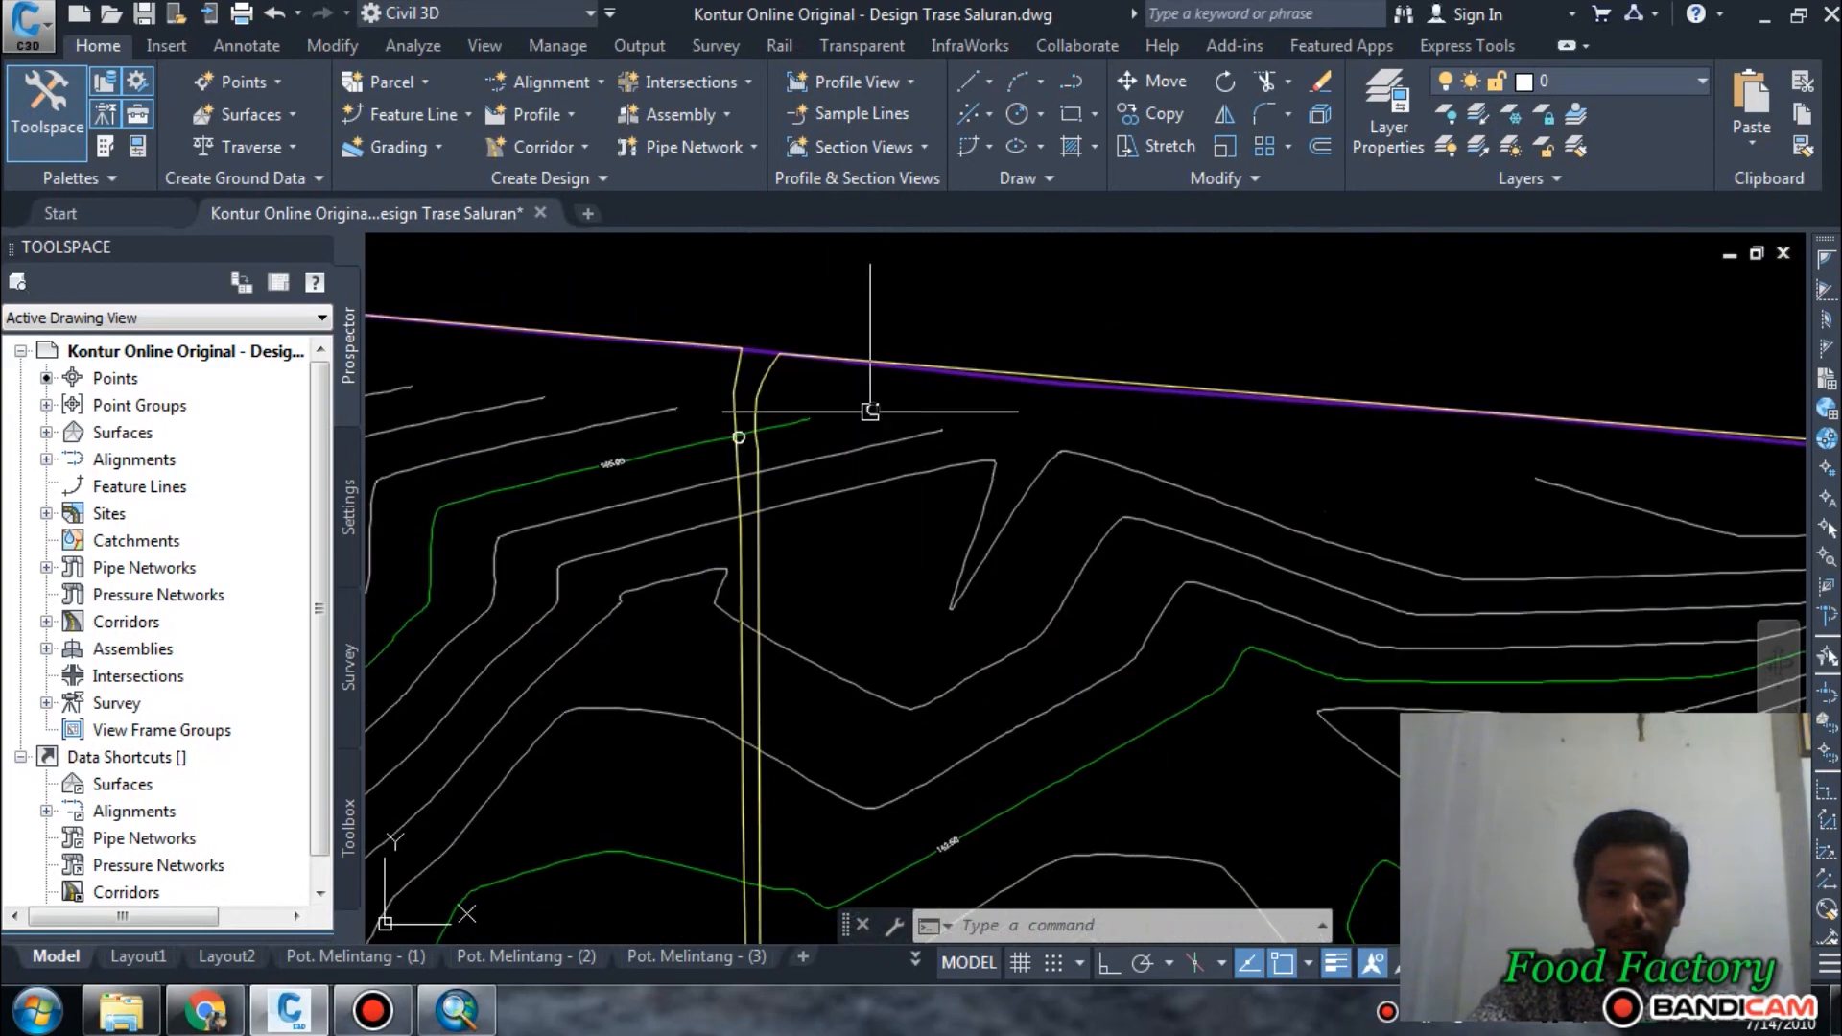
scroll(882, 404, down, 4)
scroll(882, 404, up, 2)
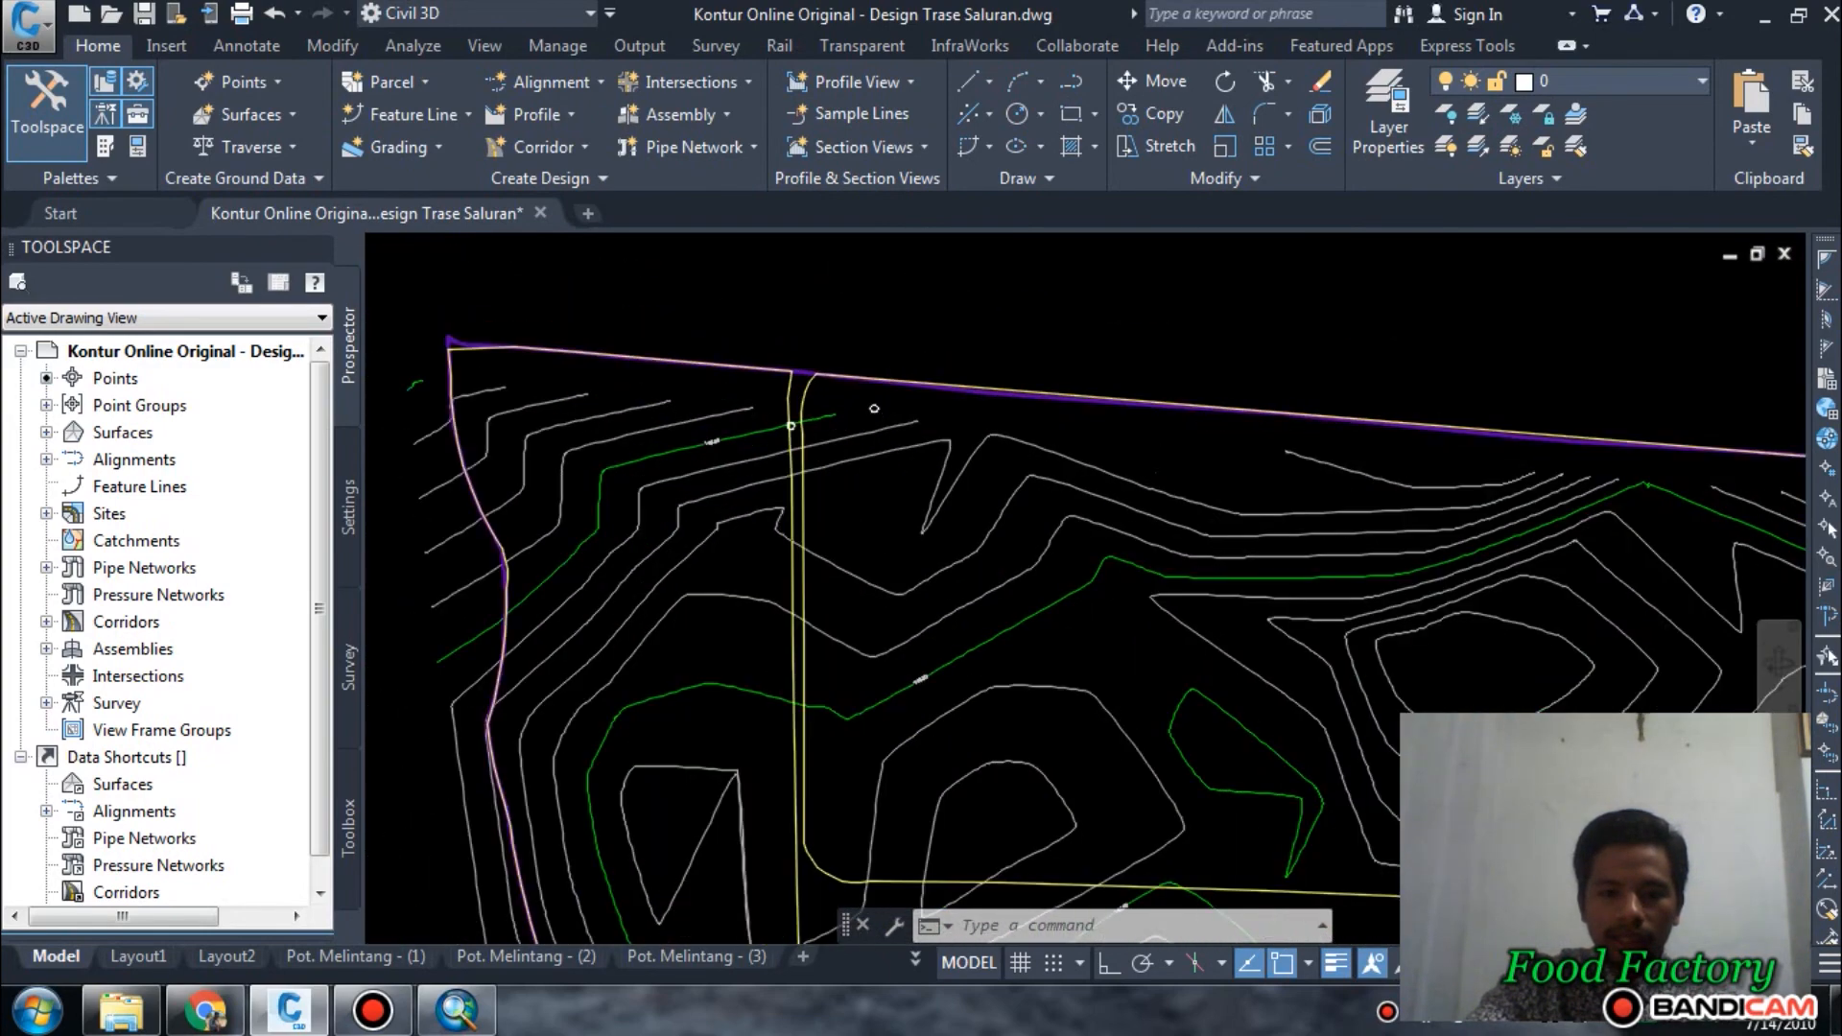
scroll(882, 404, down, 2)
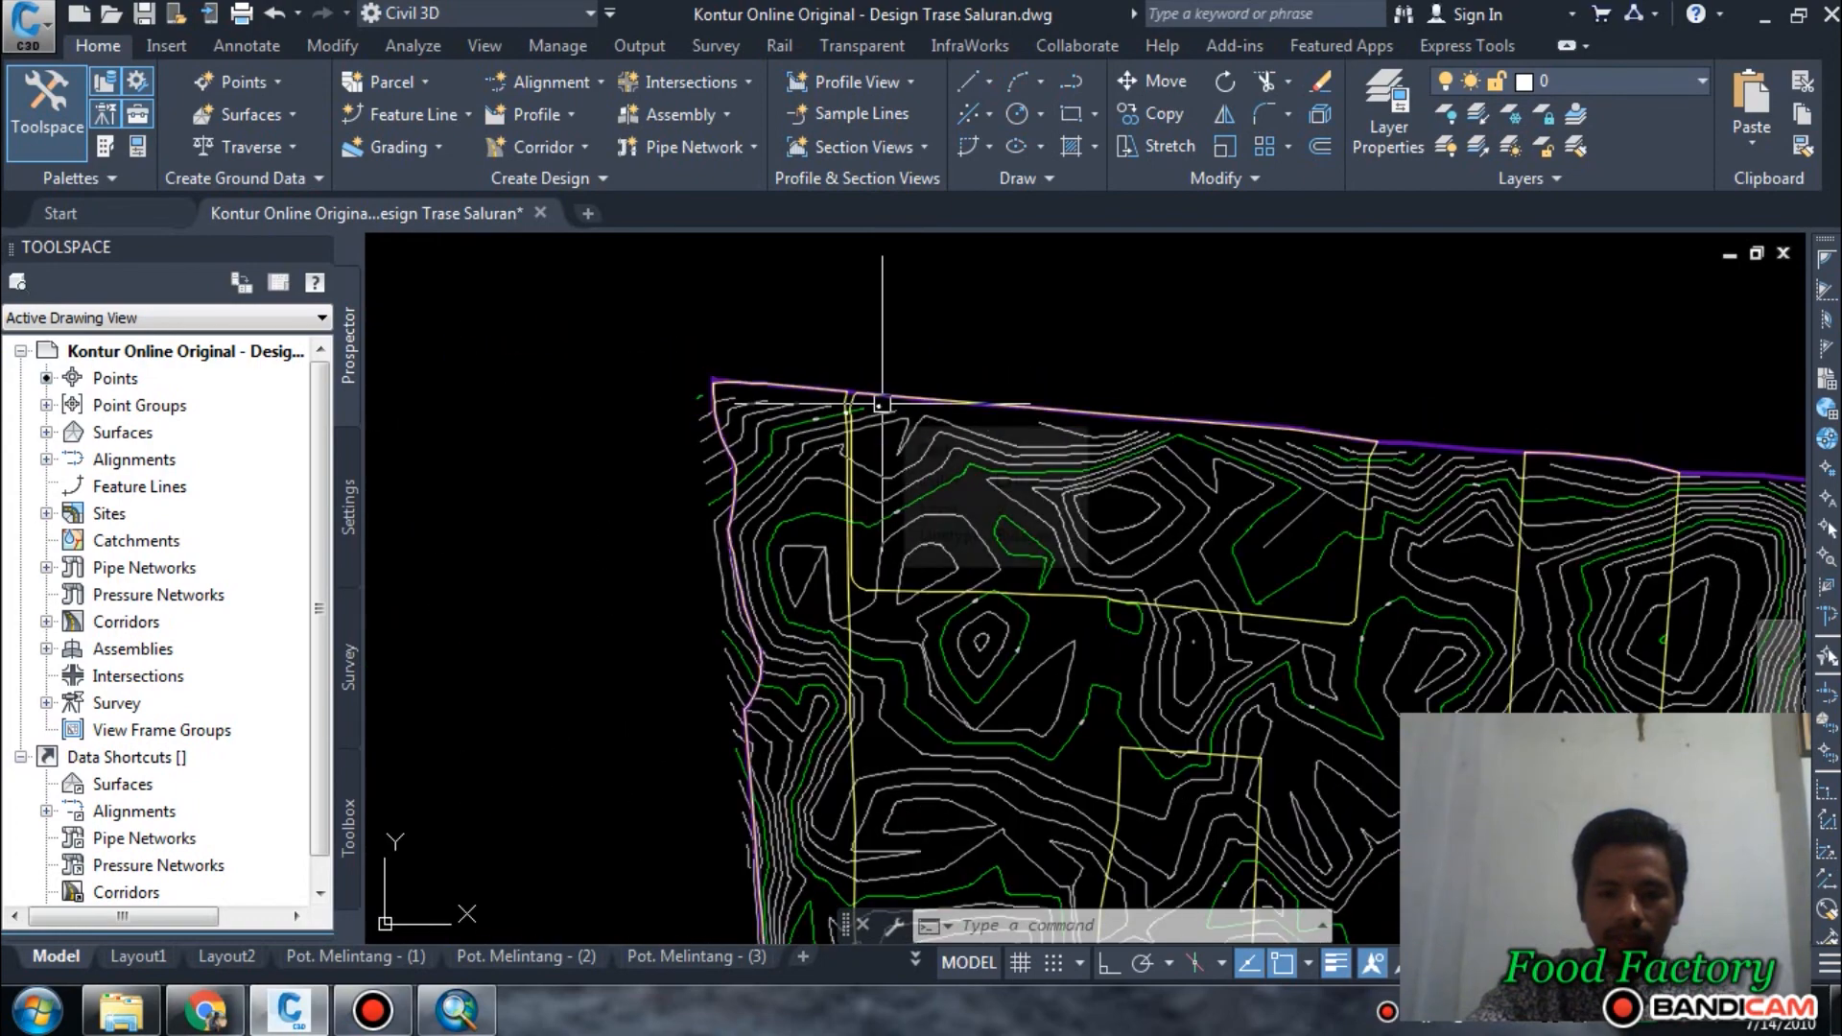
scroll(881, 404, down, 1)
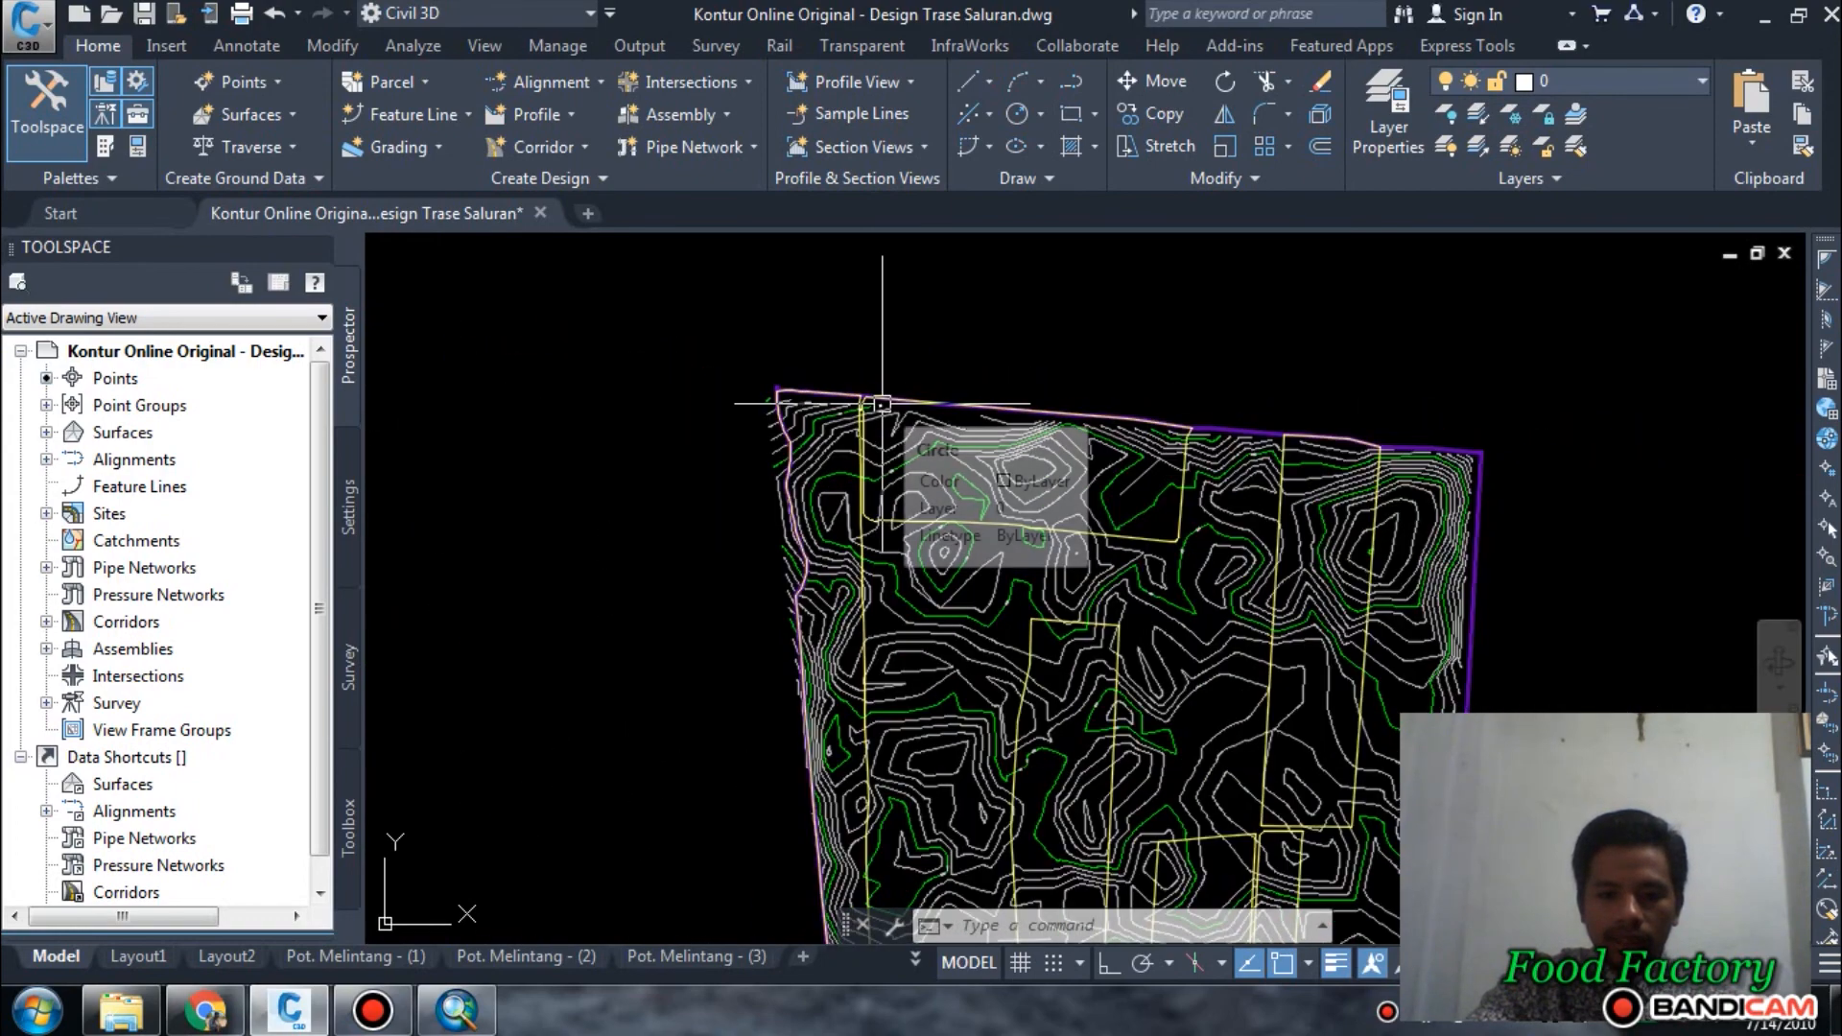
scroll(902, 537, up, 1)
scroll(865, 475, down, 3)
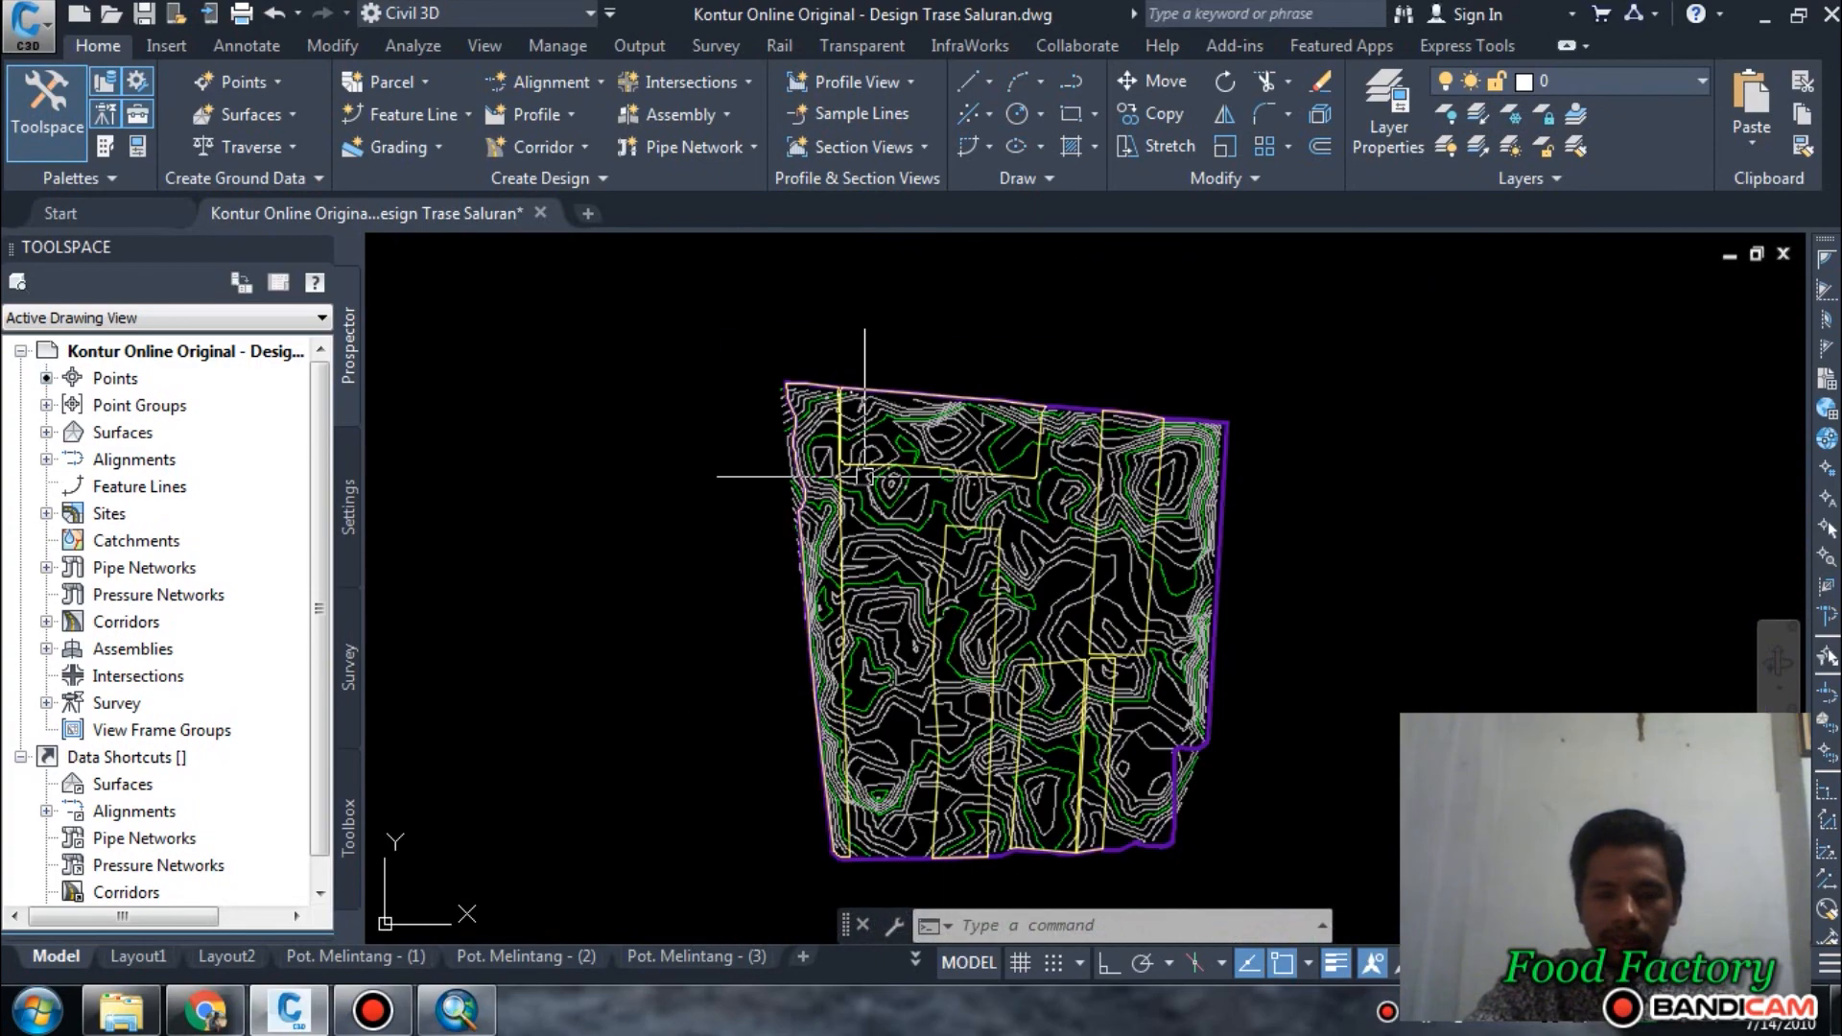
Draw a straight polyline about 1100 units long from the centre of the circle near the northwest corner to the site's eastern boundary.
scroll(888, 467, up, 3)
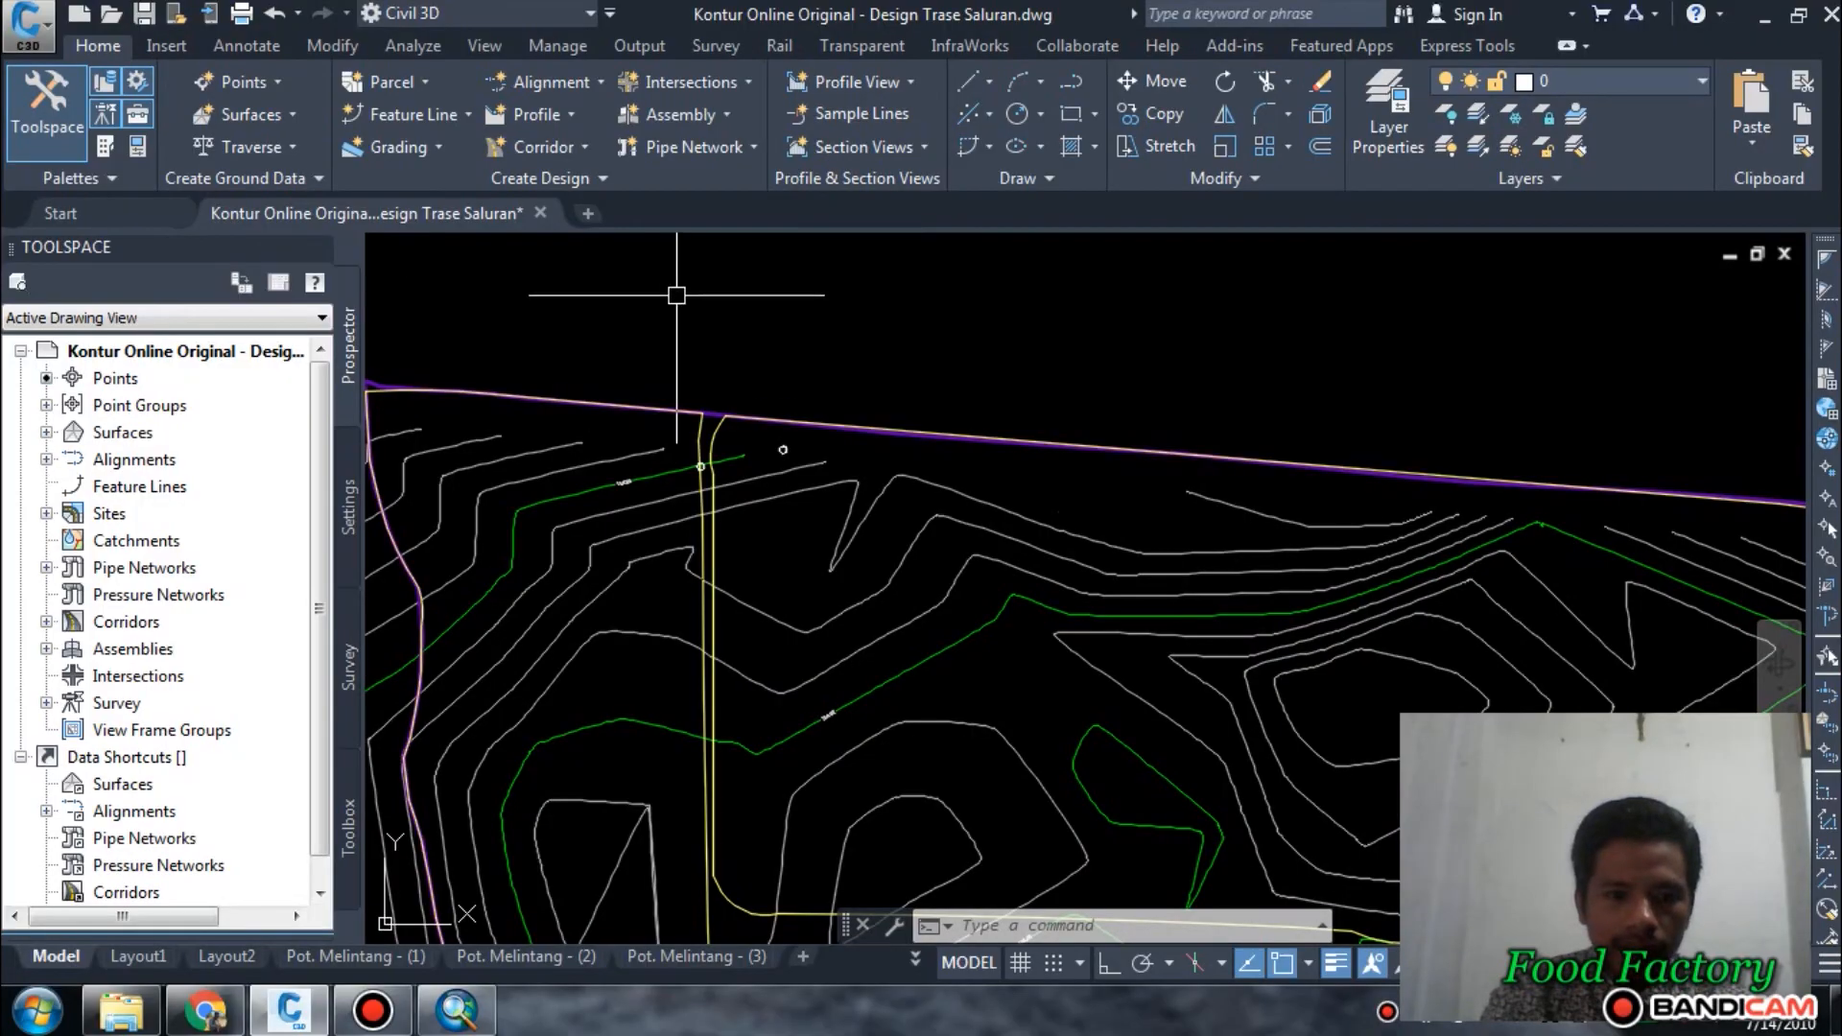
text(pl)
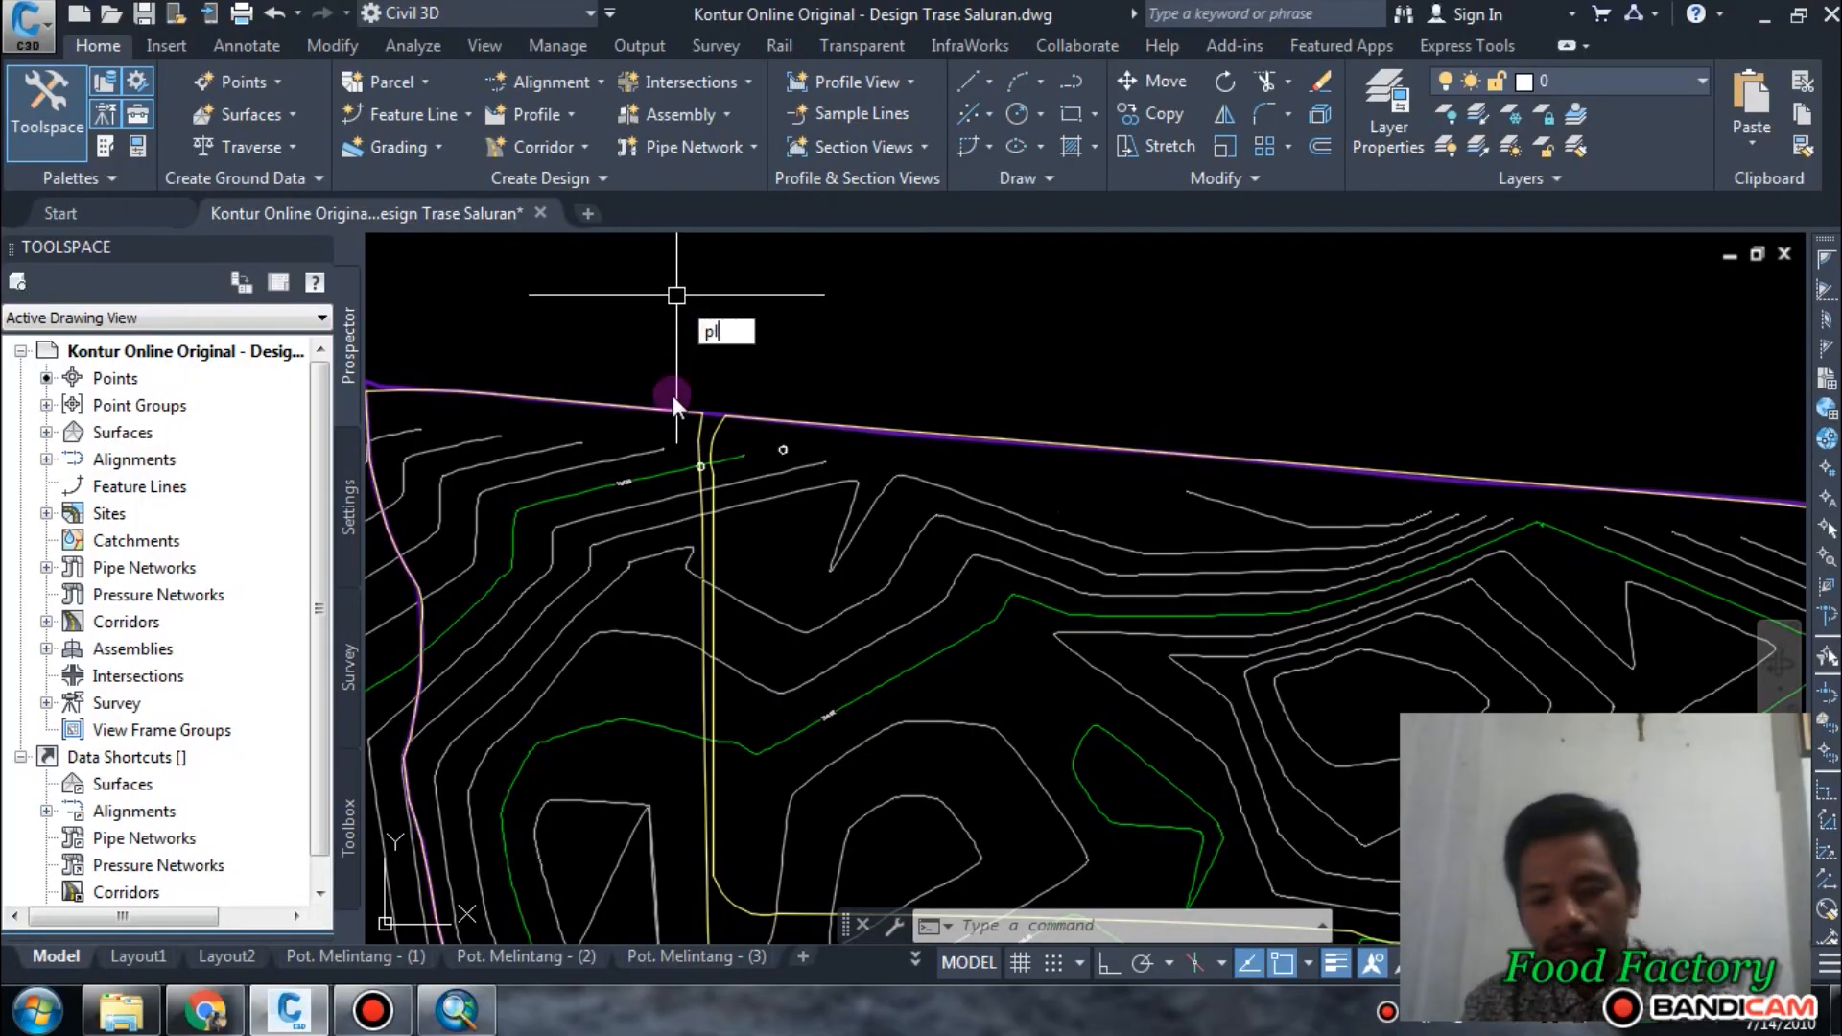
key(Return)
scroll(783, 384, up, 4)
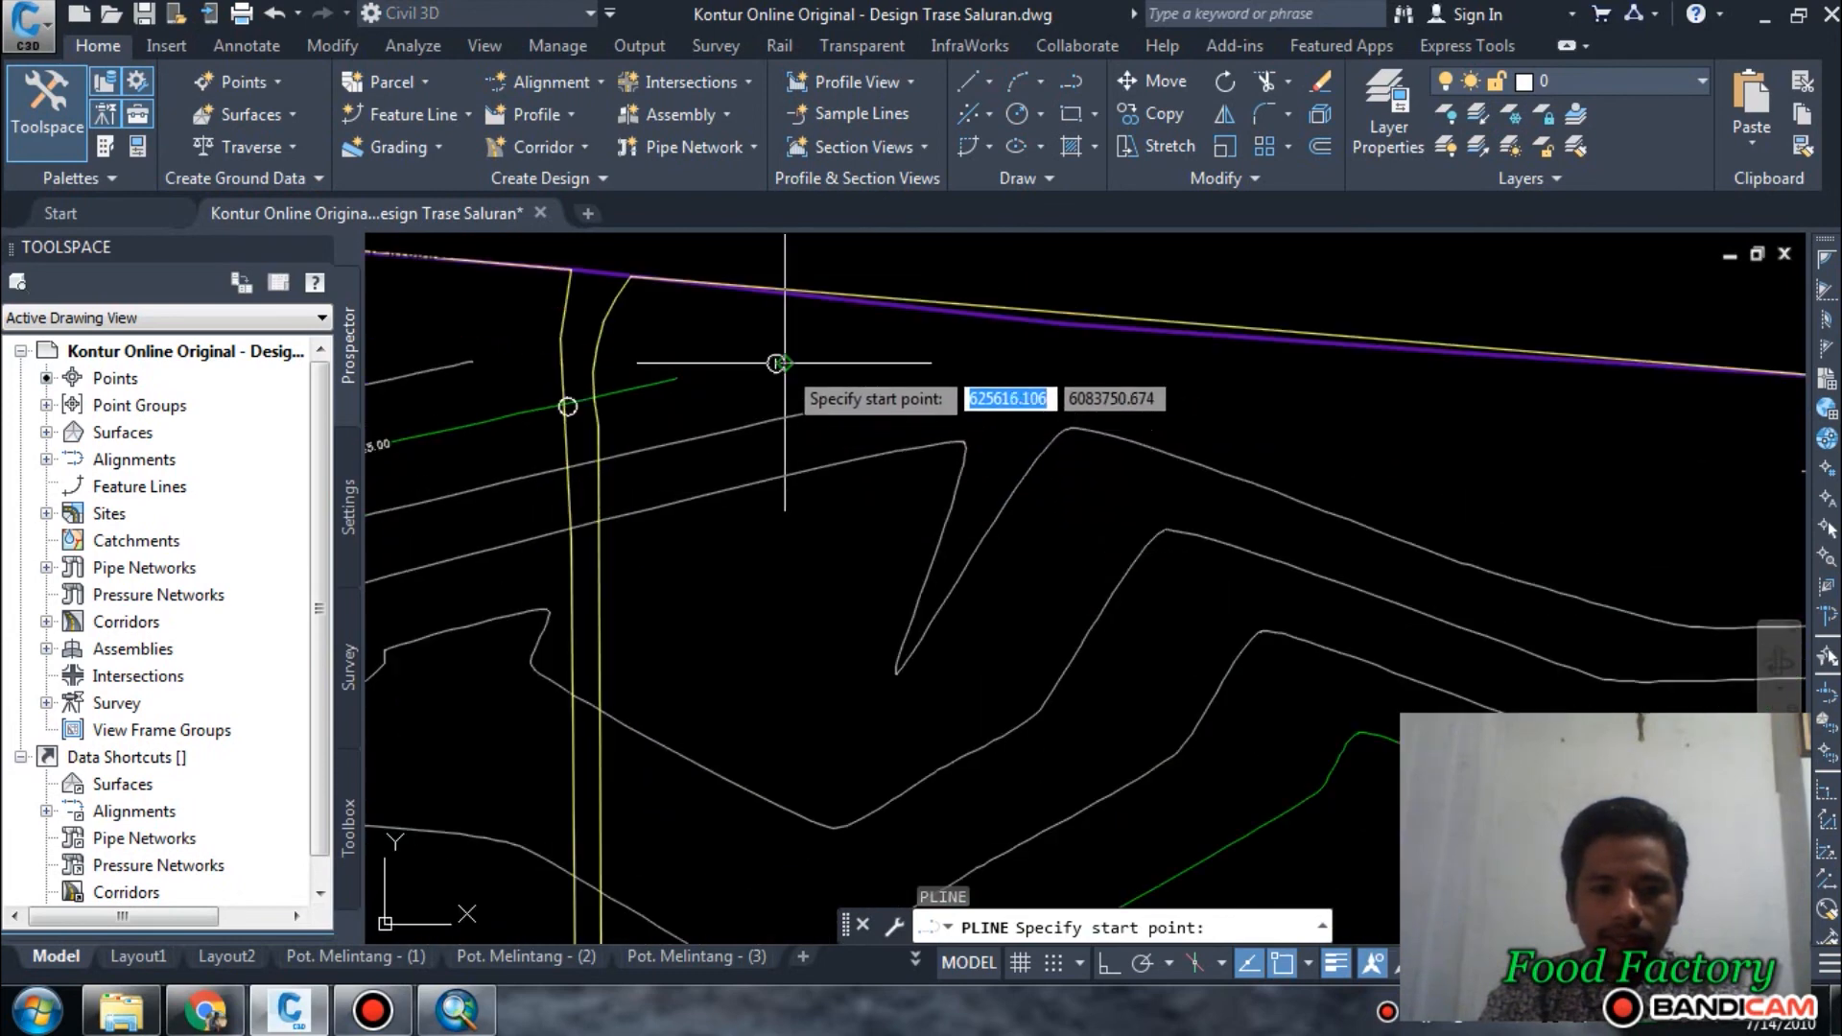
click(780, 363)
scroll(773, 362, down, 4)
middle_drag(1420, 506, 621, 386)
scroll(656, 385, down, 2)
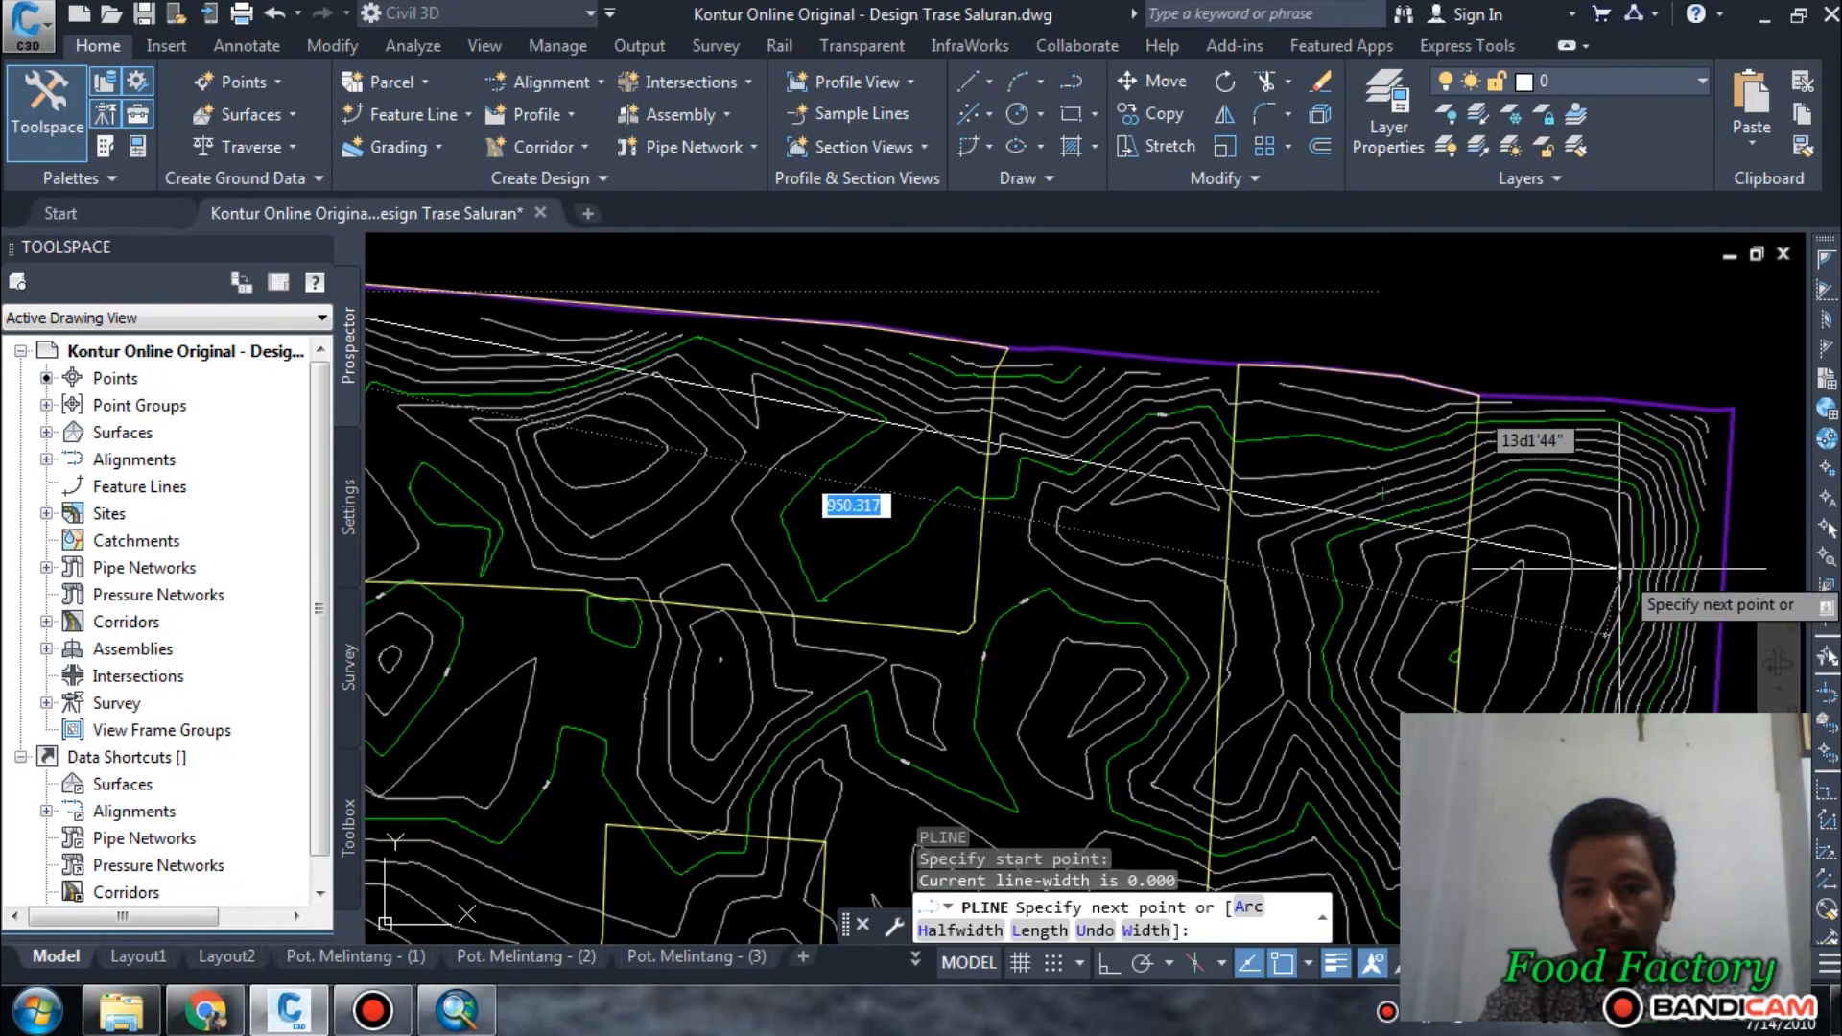
click(1722, 574)
key(Return)
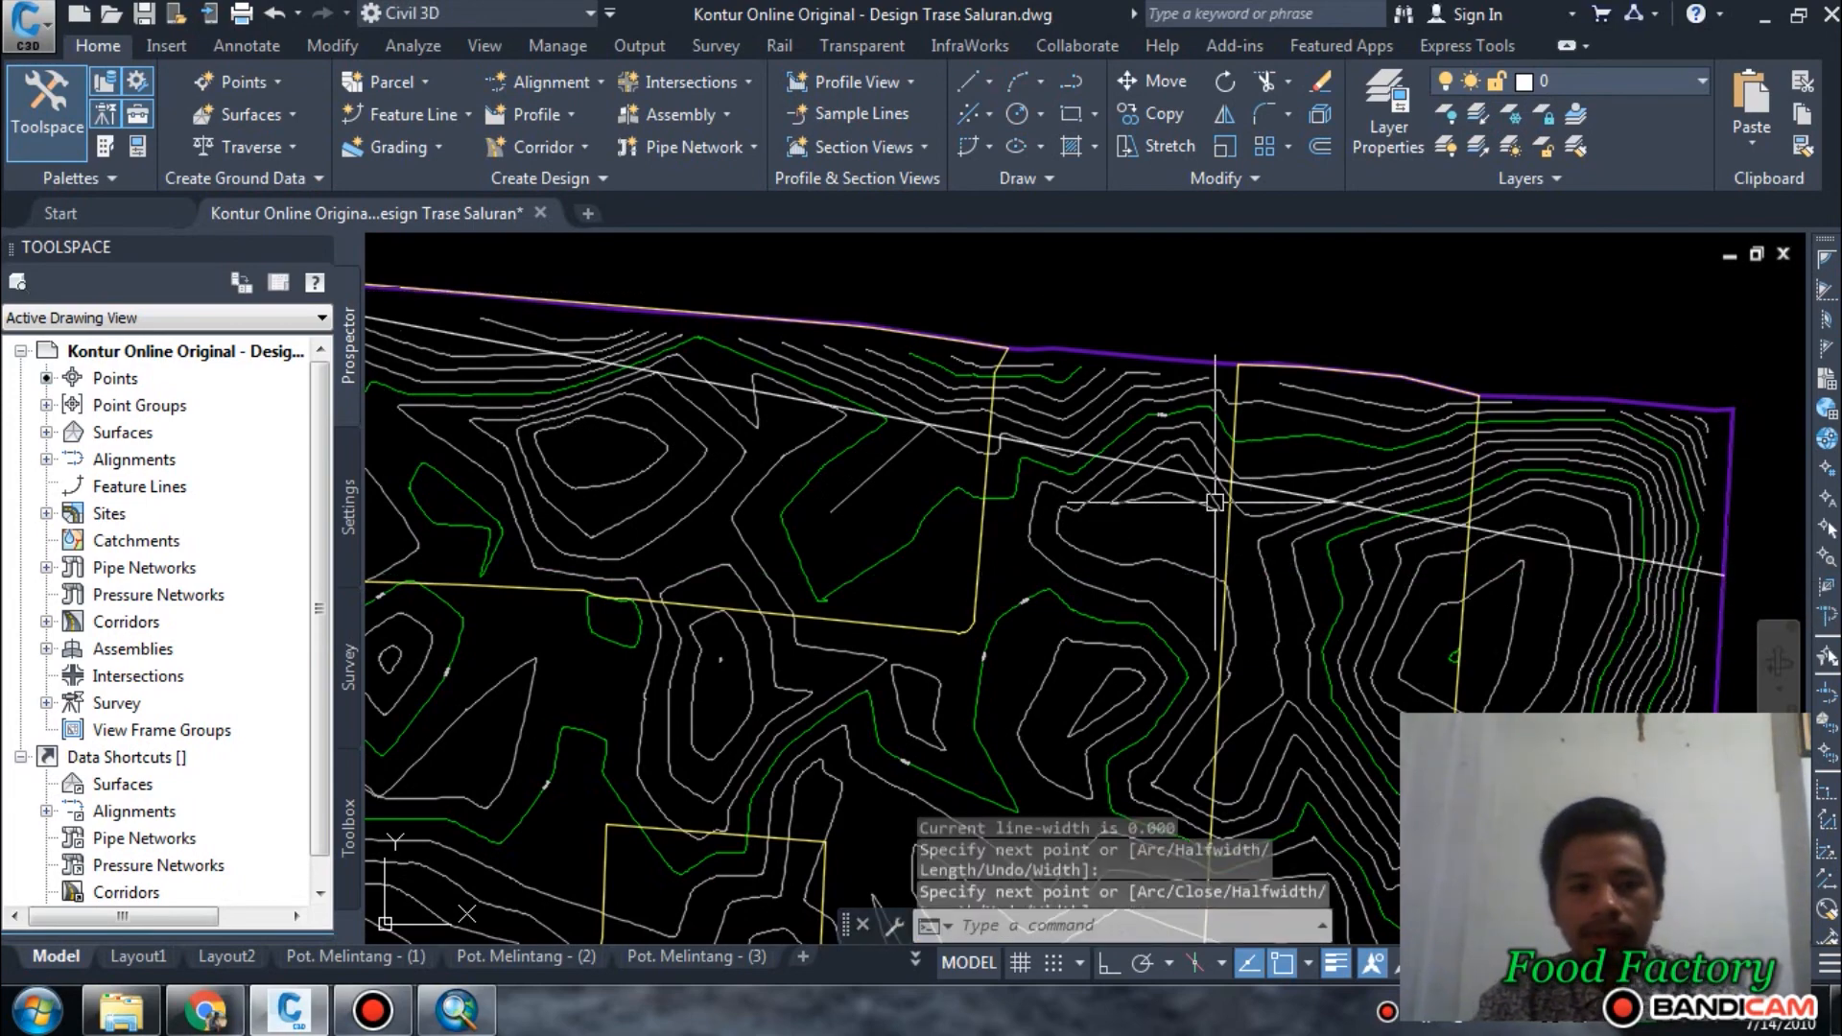
Draw a second straight polyline about 1520 units long from the same circle diagonally to the site's southeast corner.
scroll(1214, 501, down, 4)
scroll(931, 299, up, 4)
key(Return)
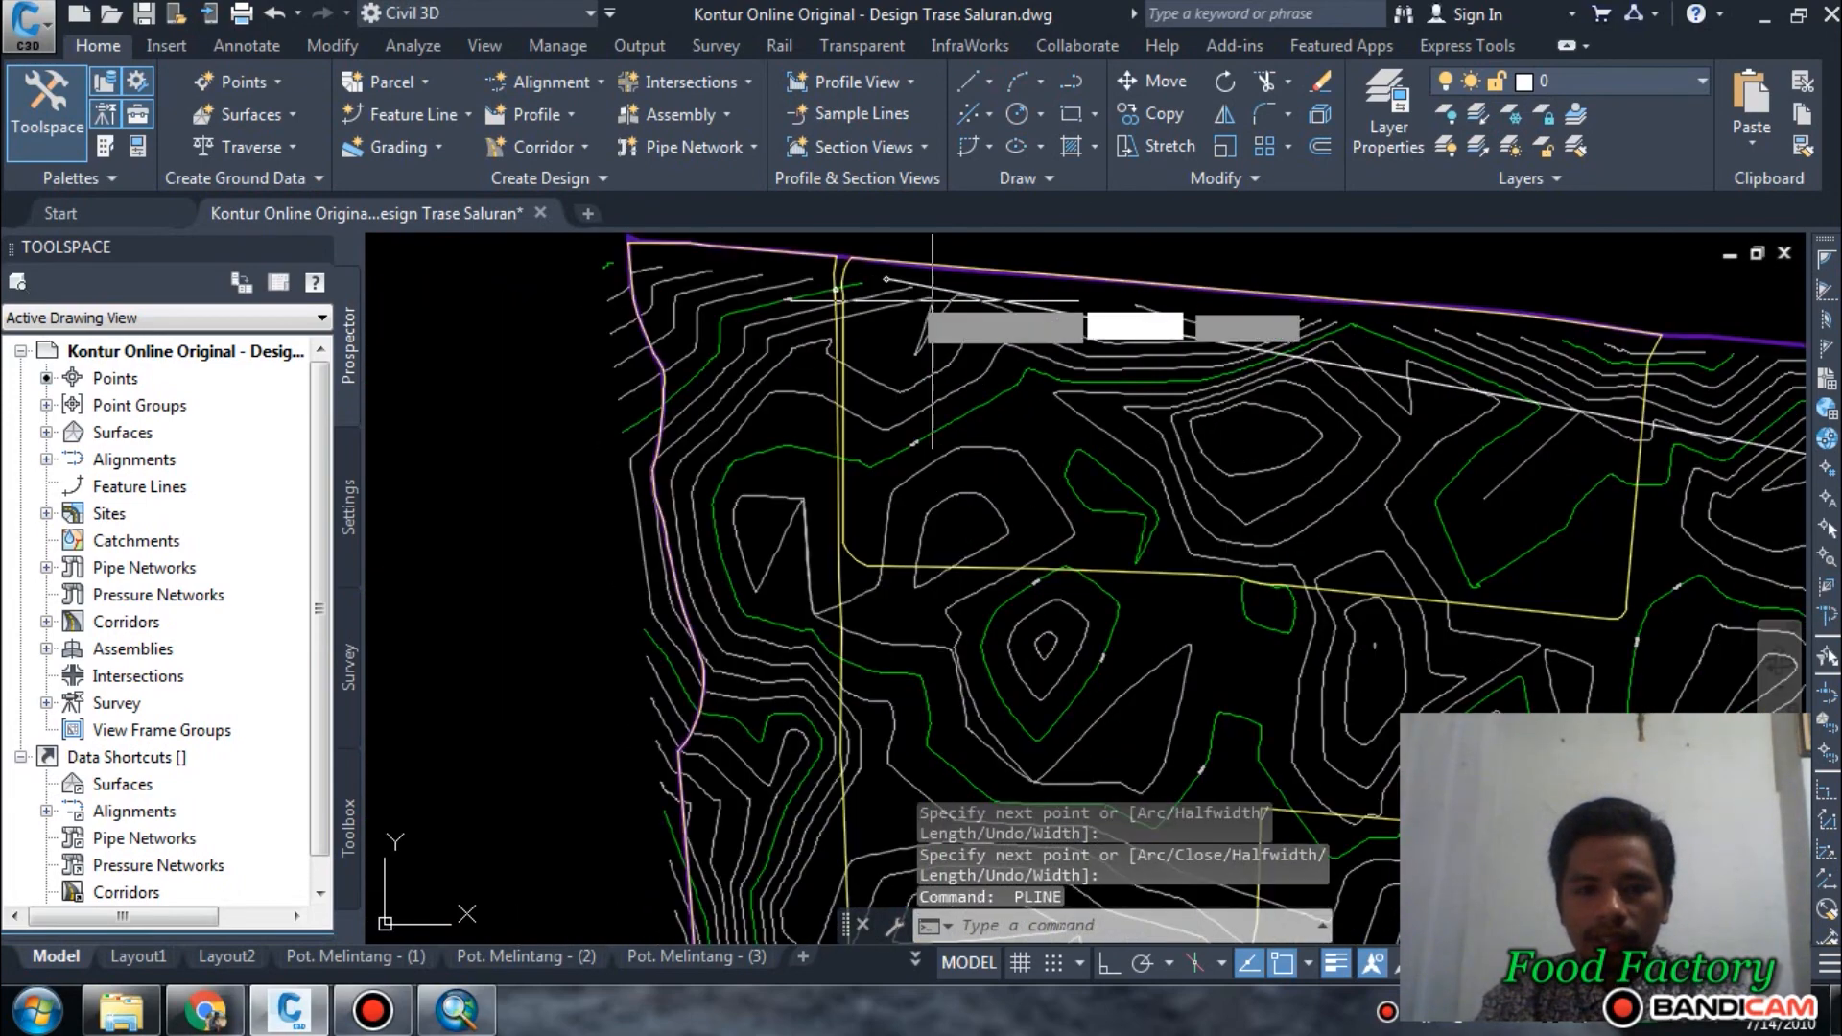
click(886, 280)
scroll(886, 280, down, 3)
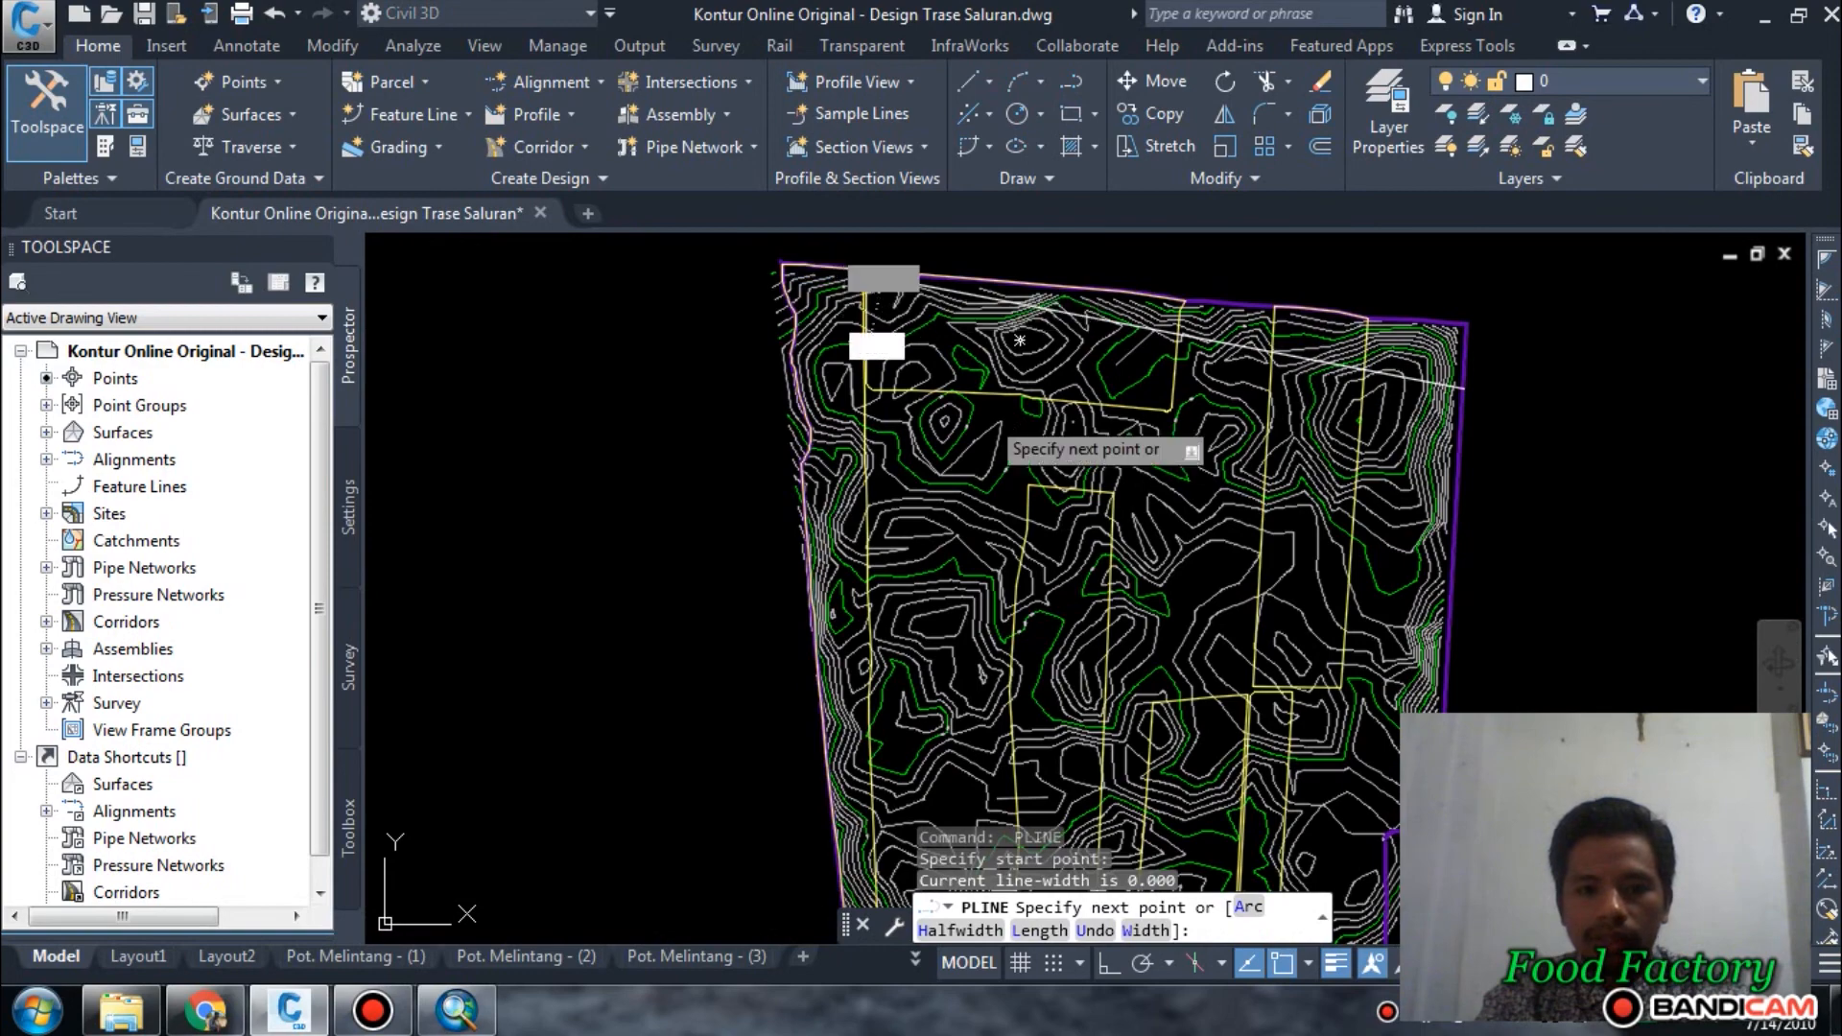
middle_drag(1131, 589, 940, 204)
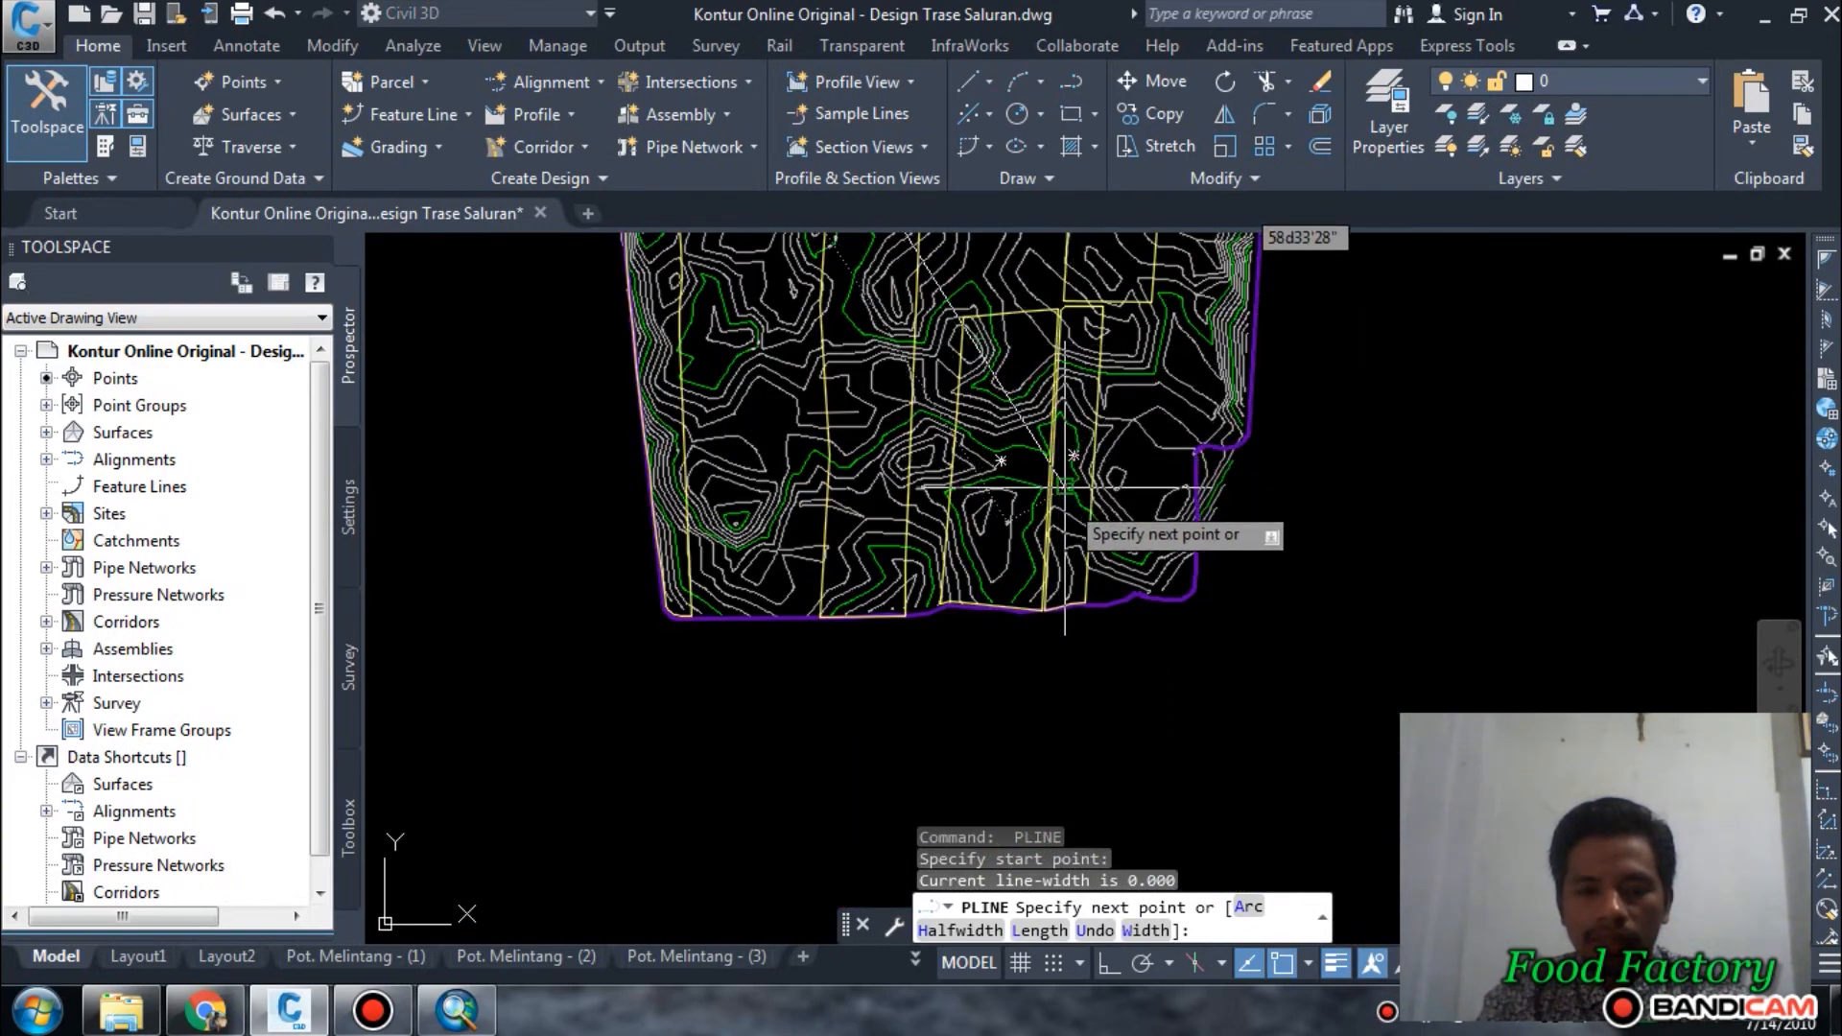
click(1166, 552)
scroll(1051, 517, down, 4)
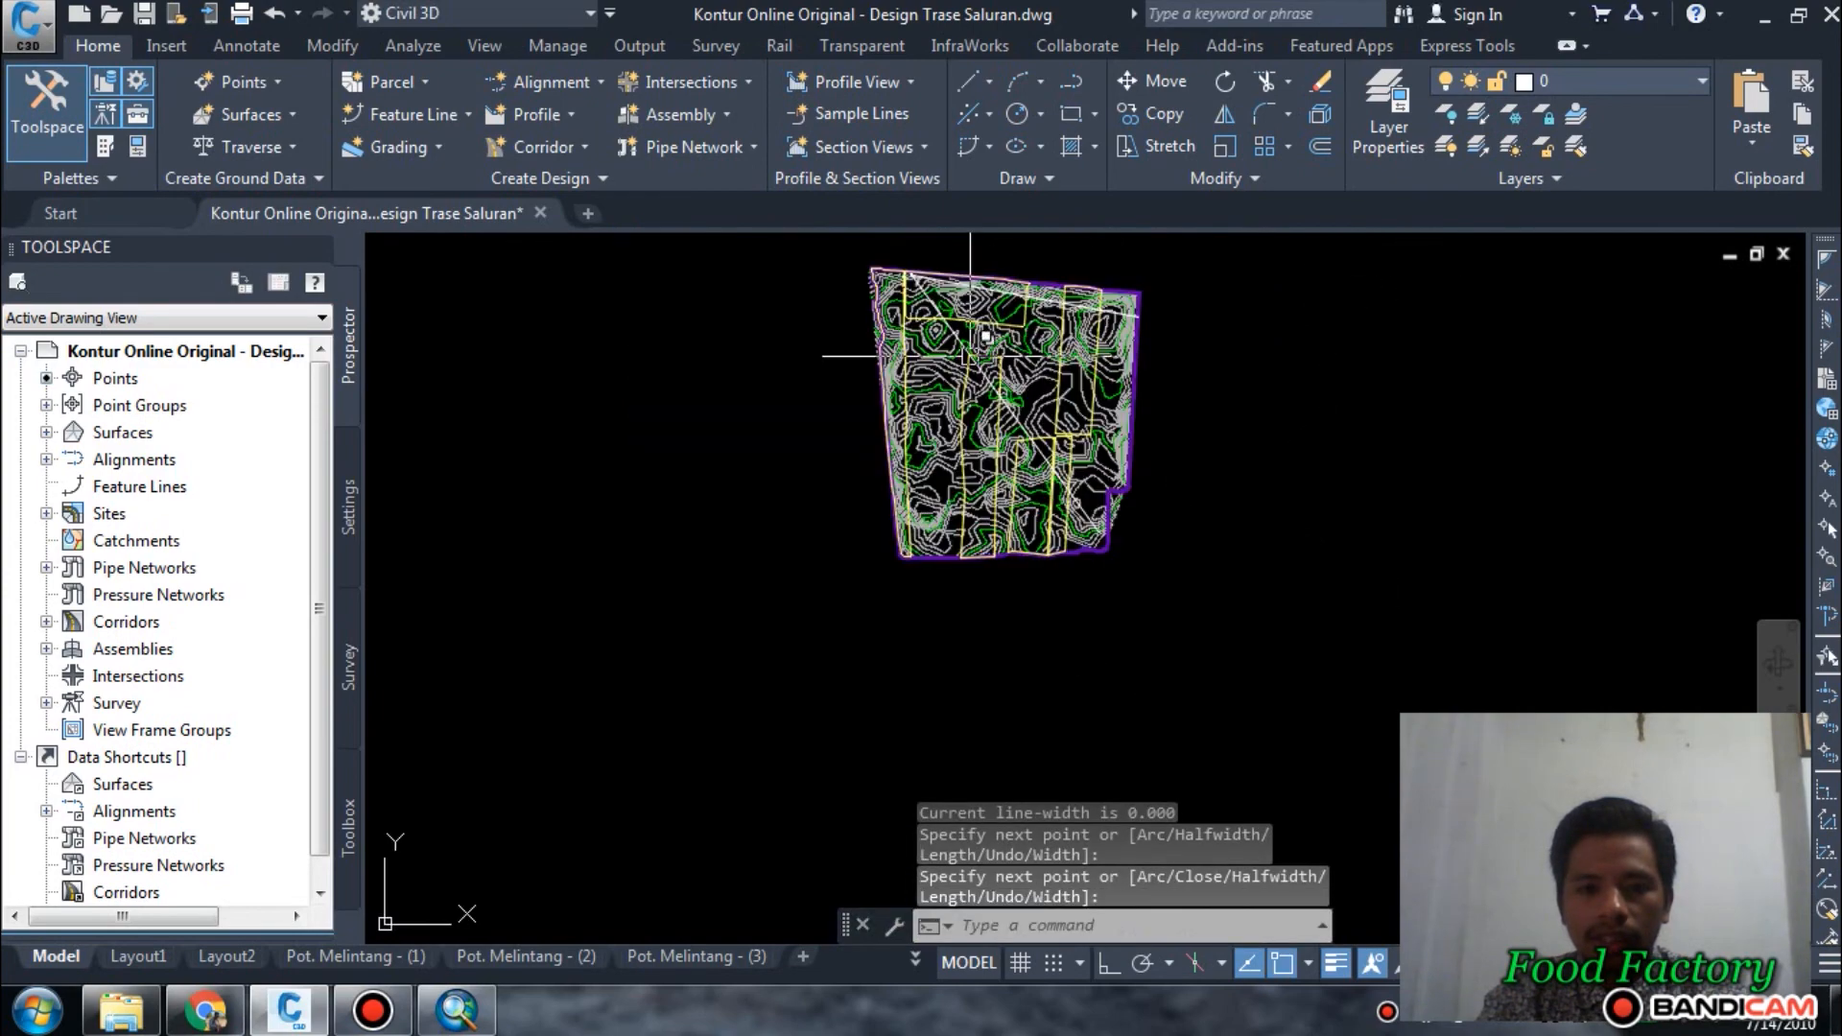
Draw a third straight polyline from the centre of the circle near the northwest corner down to the site's southern boundary near its west end.
scroll(921, 278, up, 4)
scroll(891, 264, down, 5)
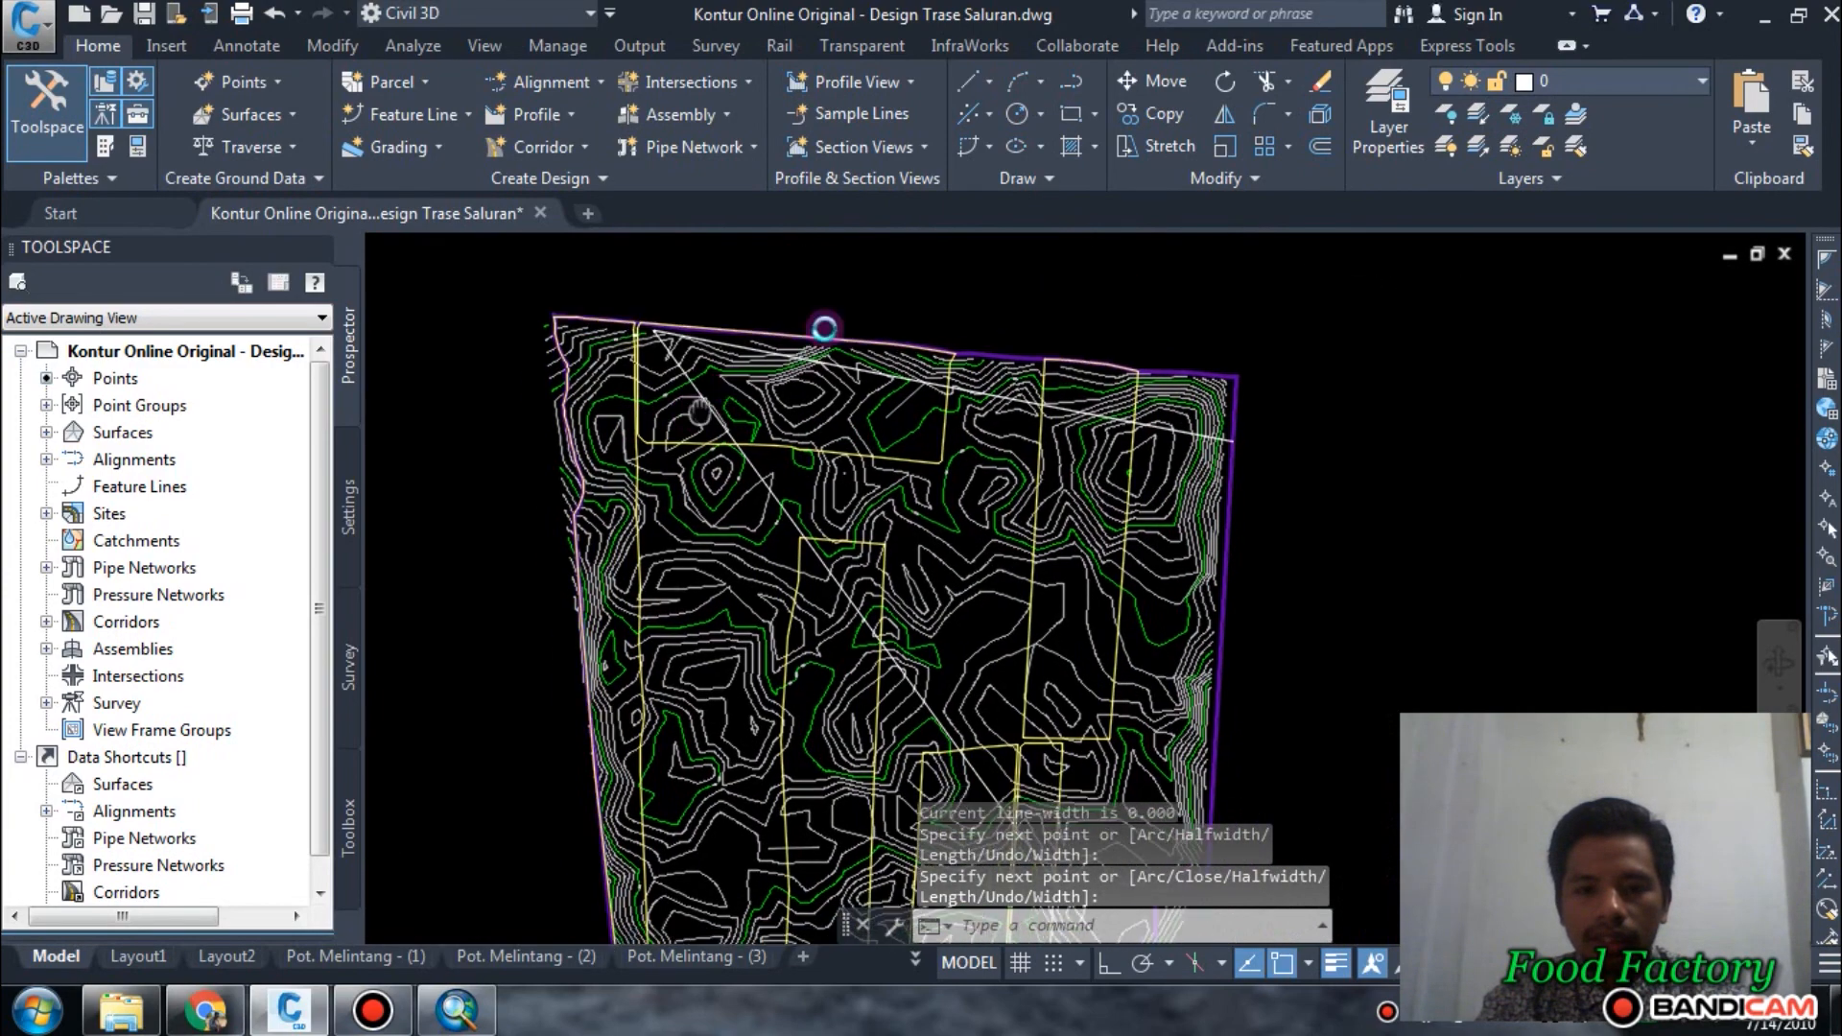
scroll(943, 410, up, 2)
key(Return)
key(Return)
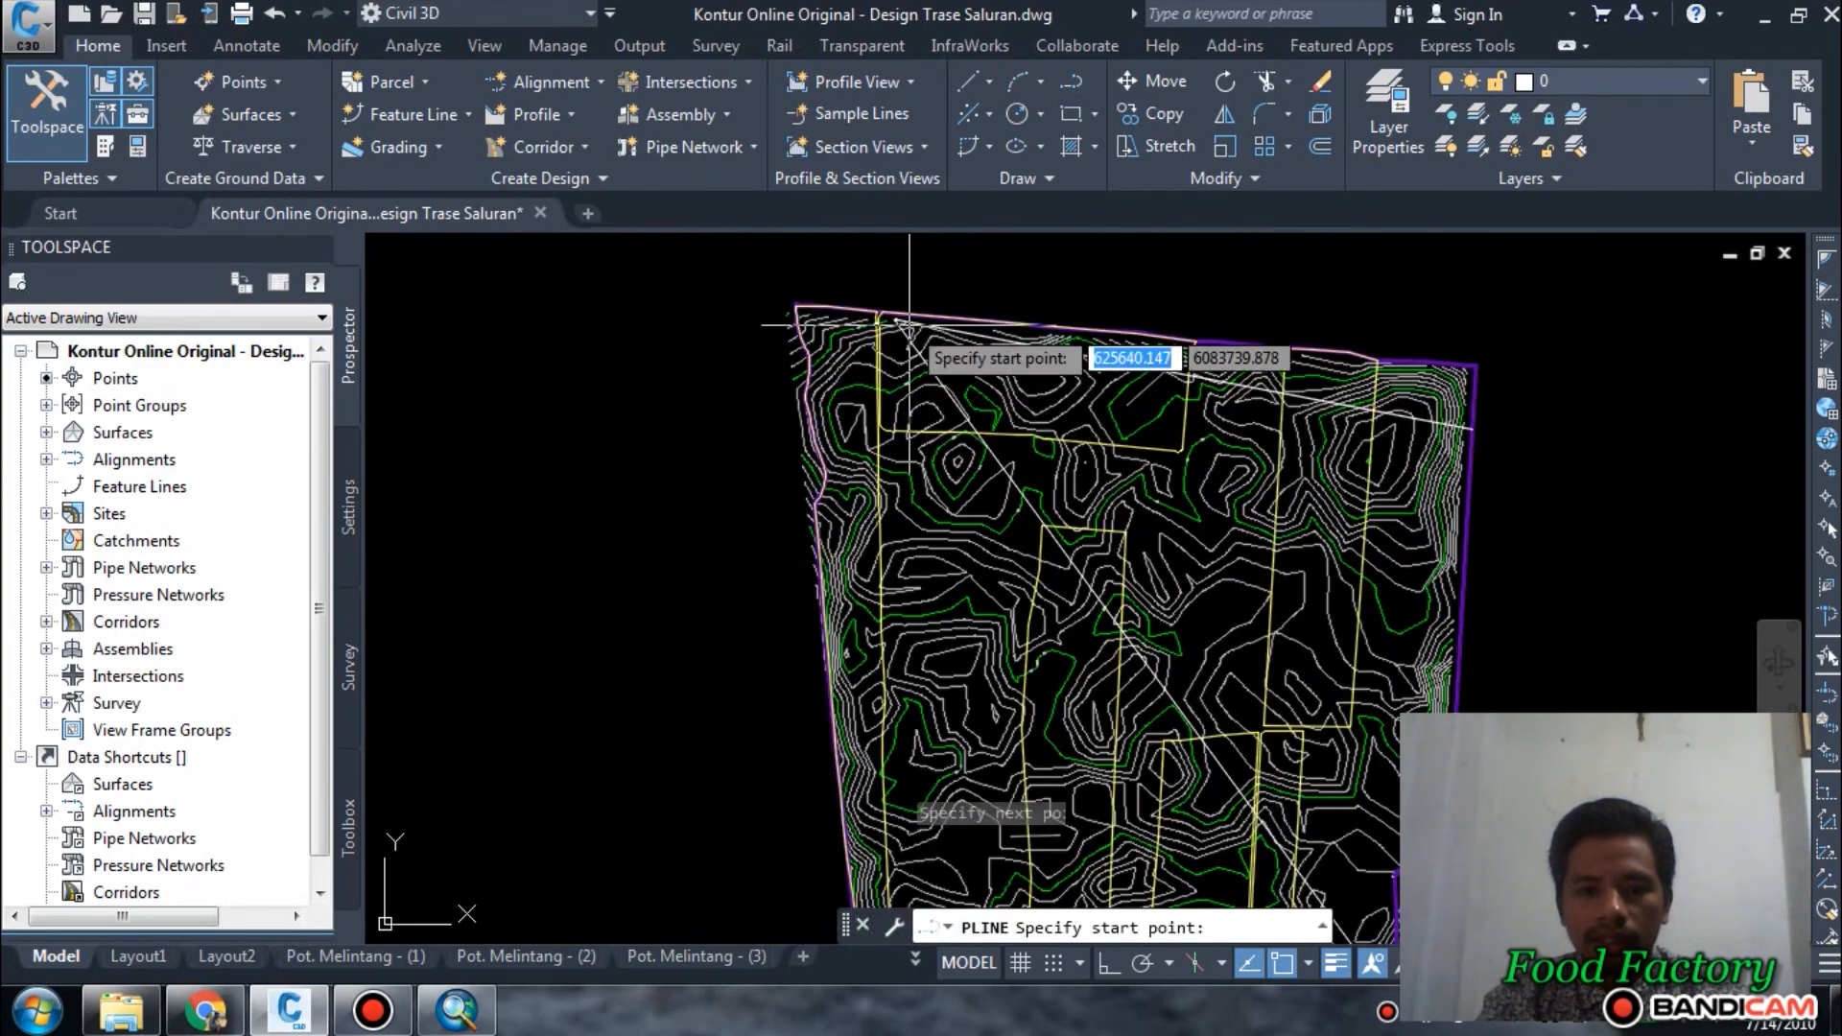
scroll(883, 358, up, 5)
scroll(876, 353, up, 4)
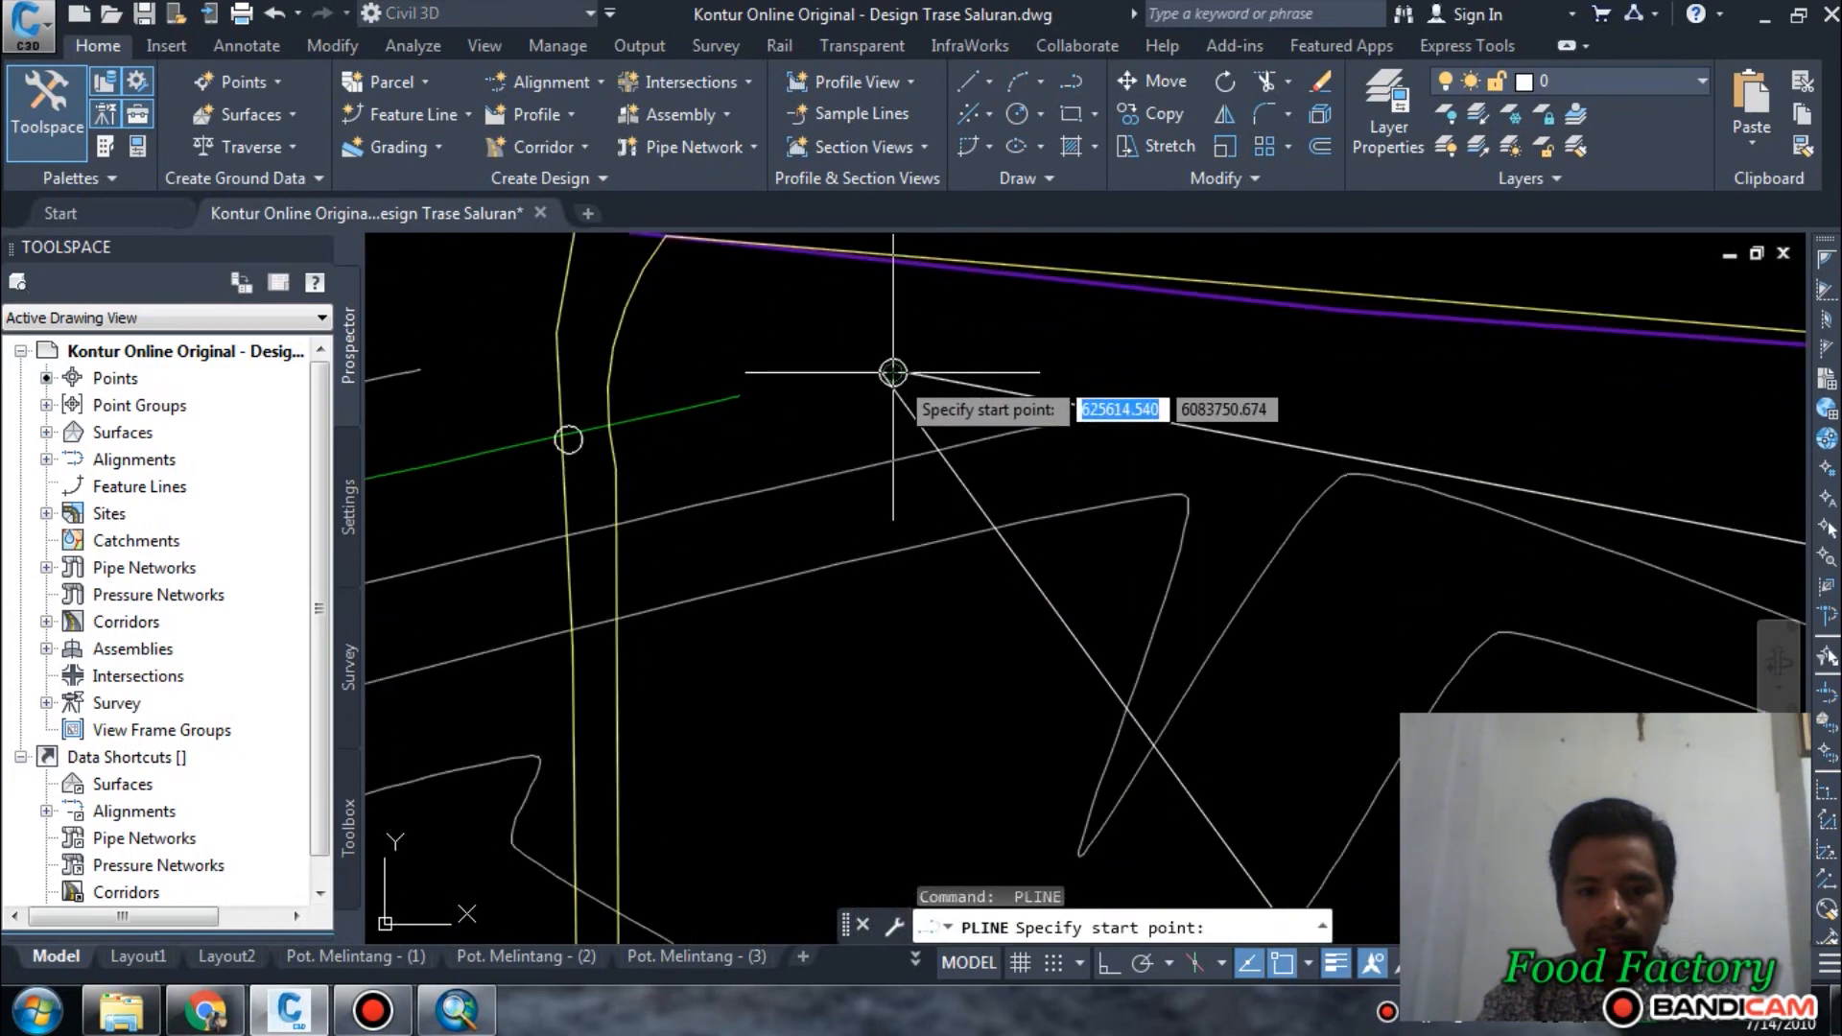
click(892, 371)
scroll(894, 264, down, 4)
scroll(893, 305, down, 5)
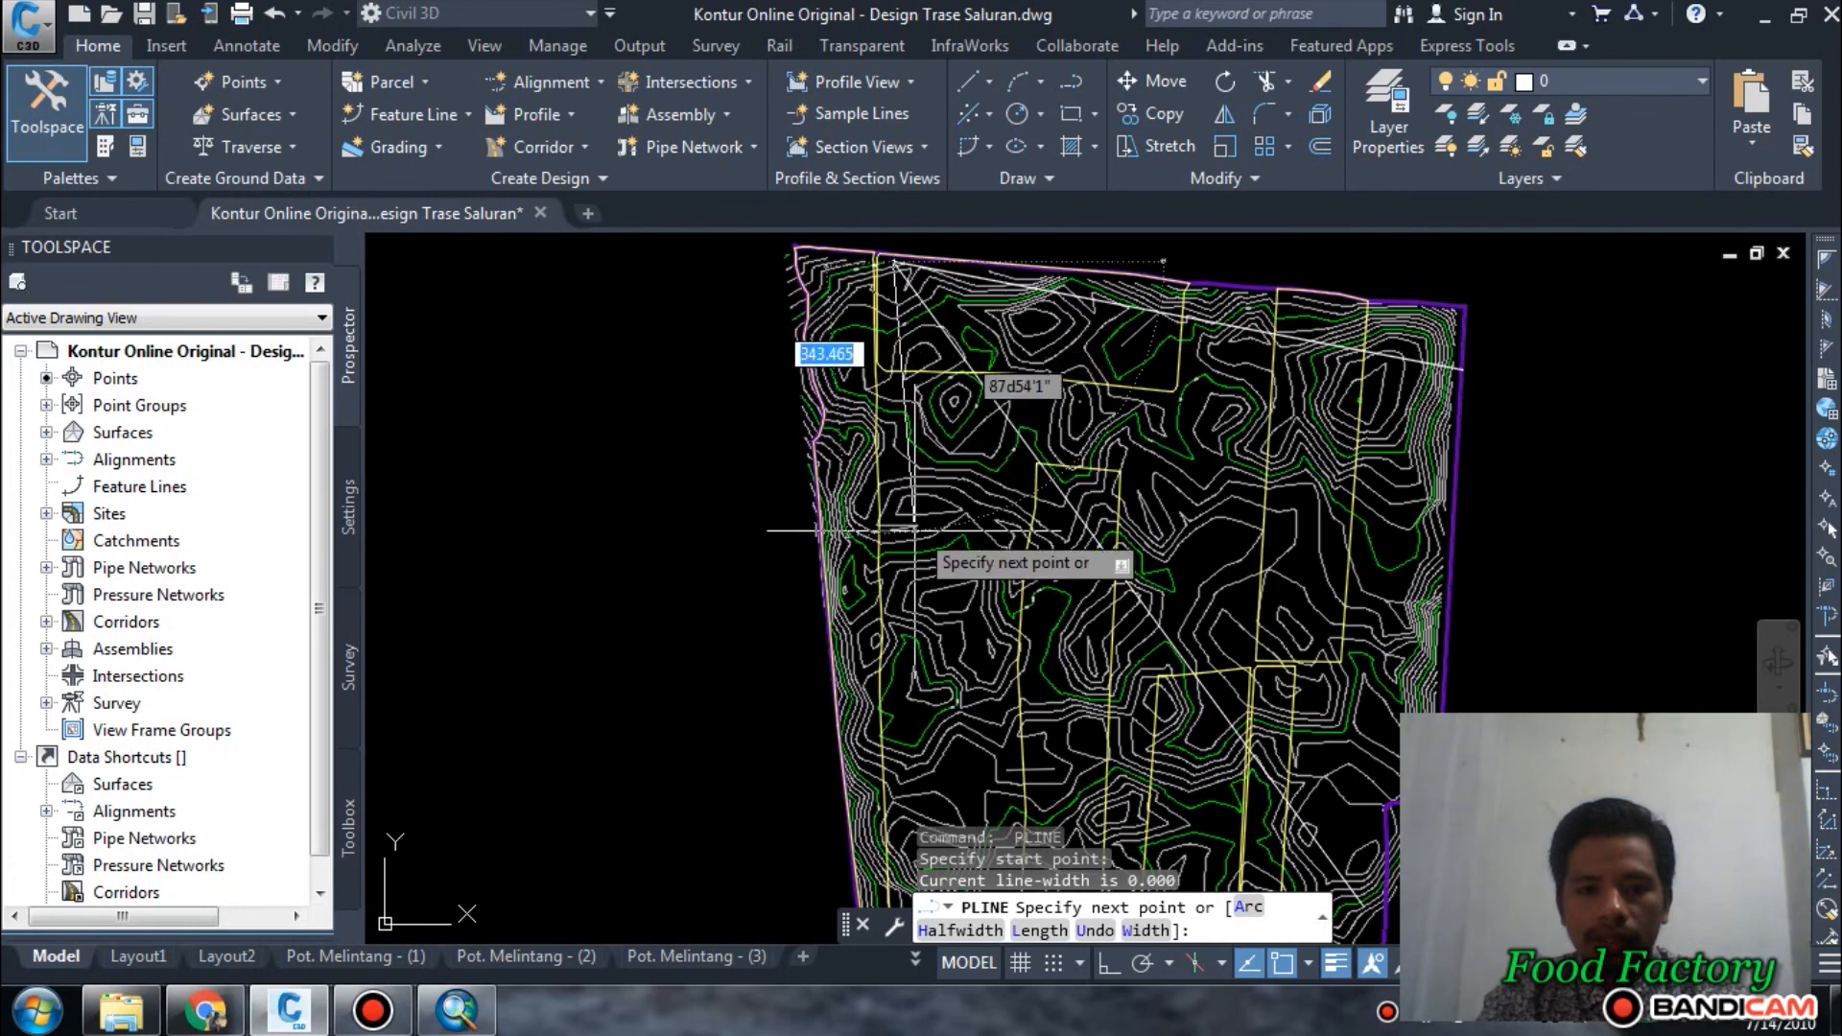
middle_drag(914, 528, 852, 192)
scroll(867, 566, up, 2)
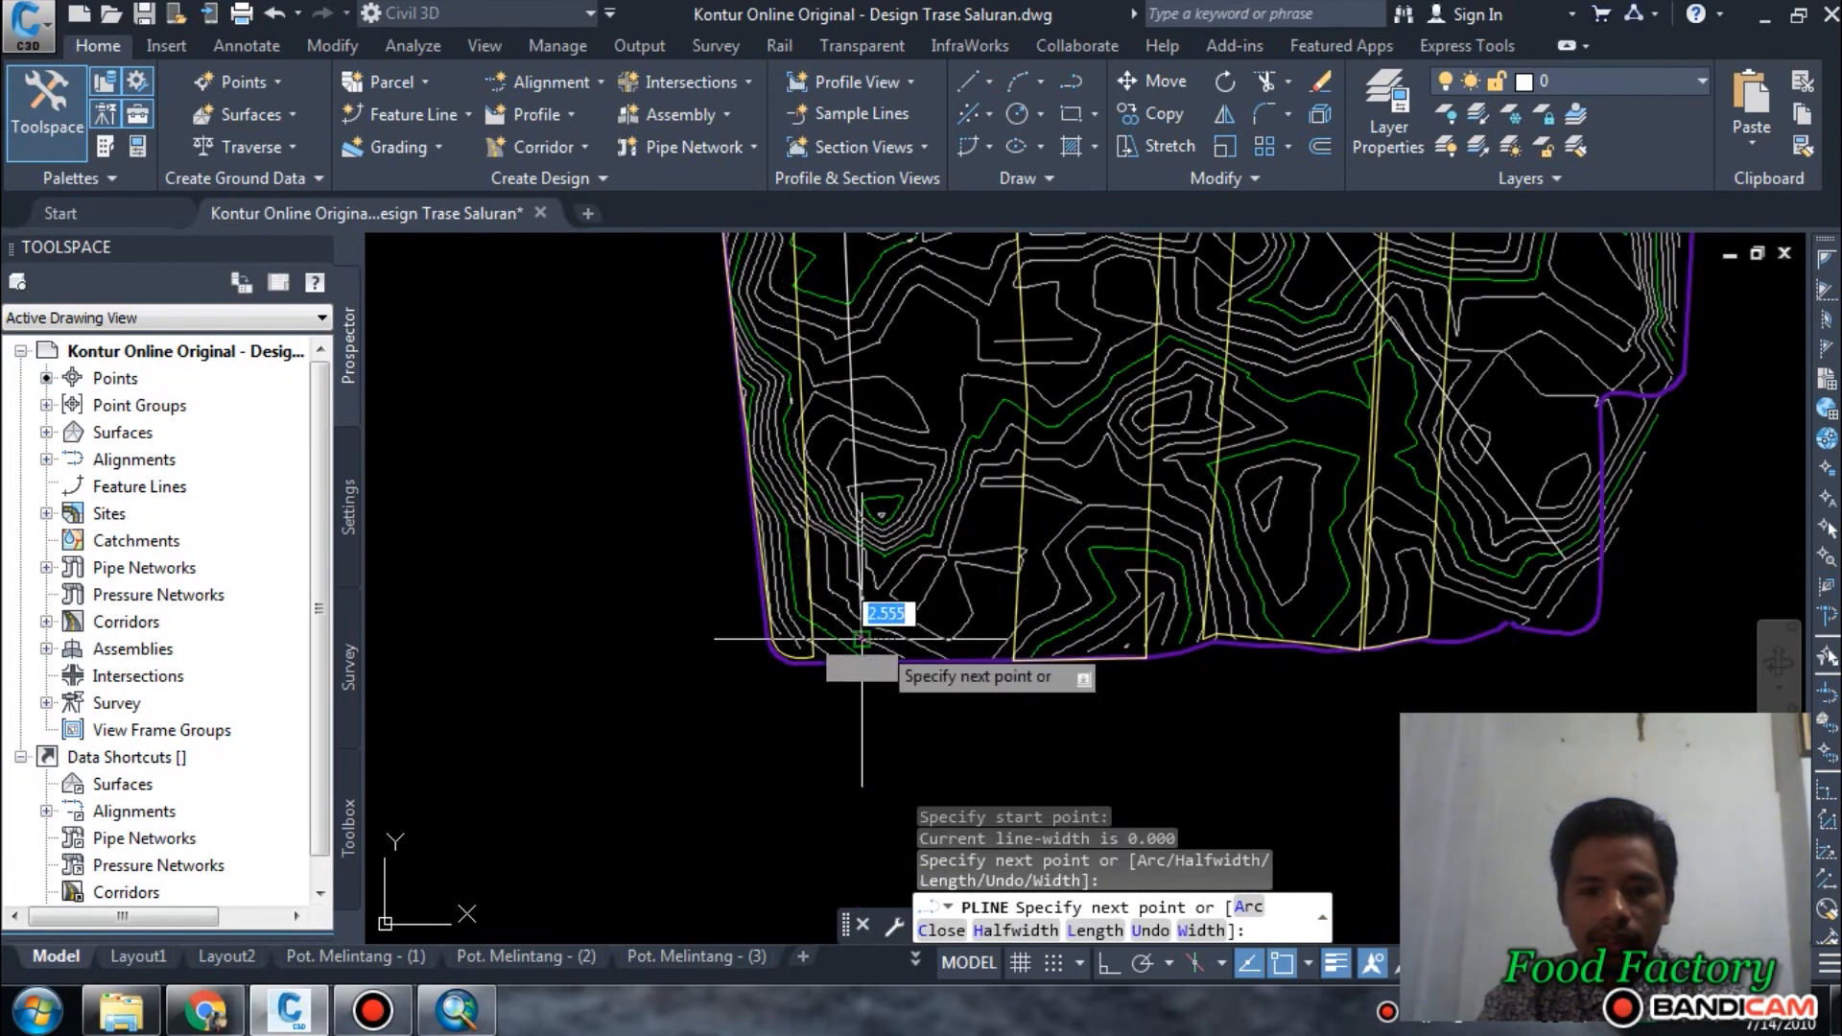
scroll(658, 686, down, 5)
middle_drag(1094, 492, 1025, 578)
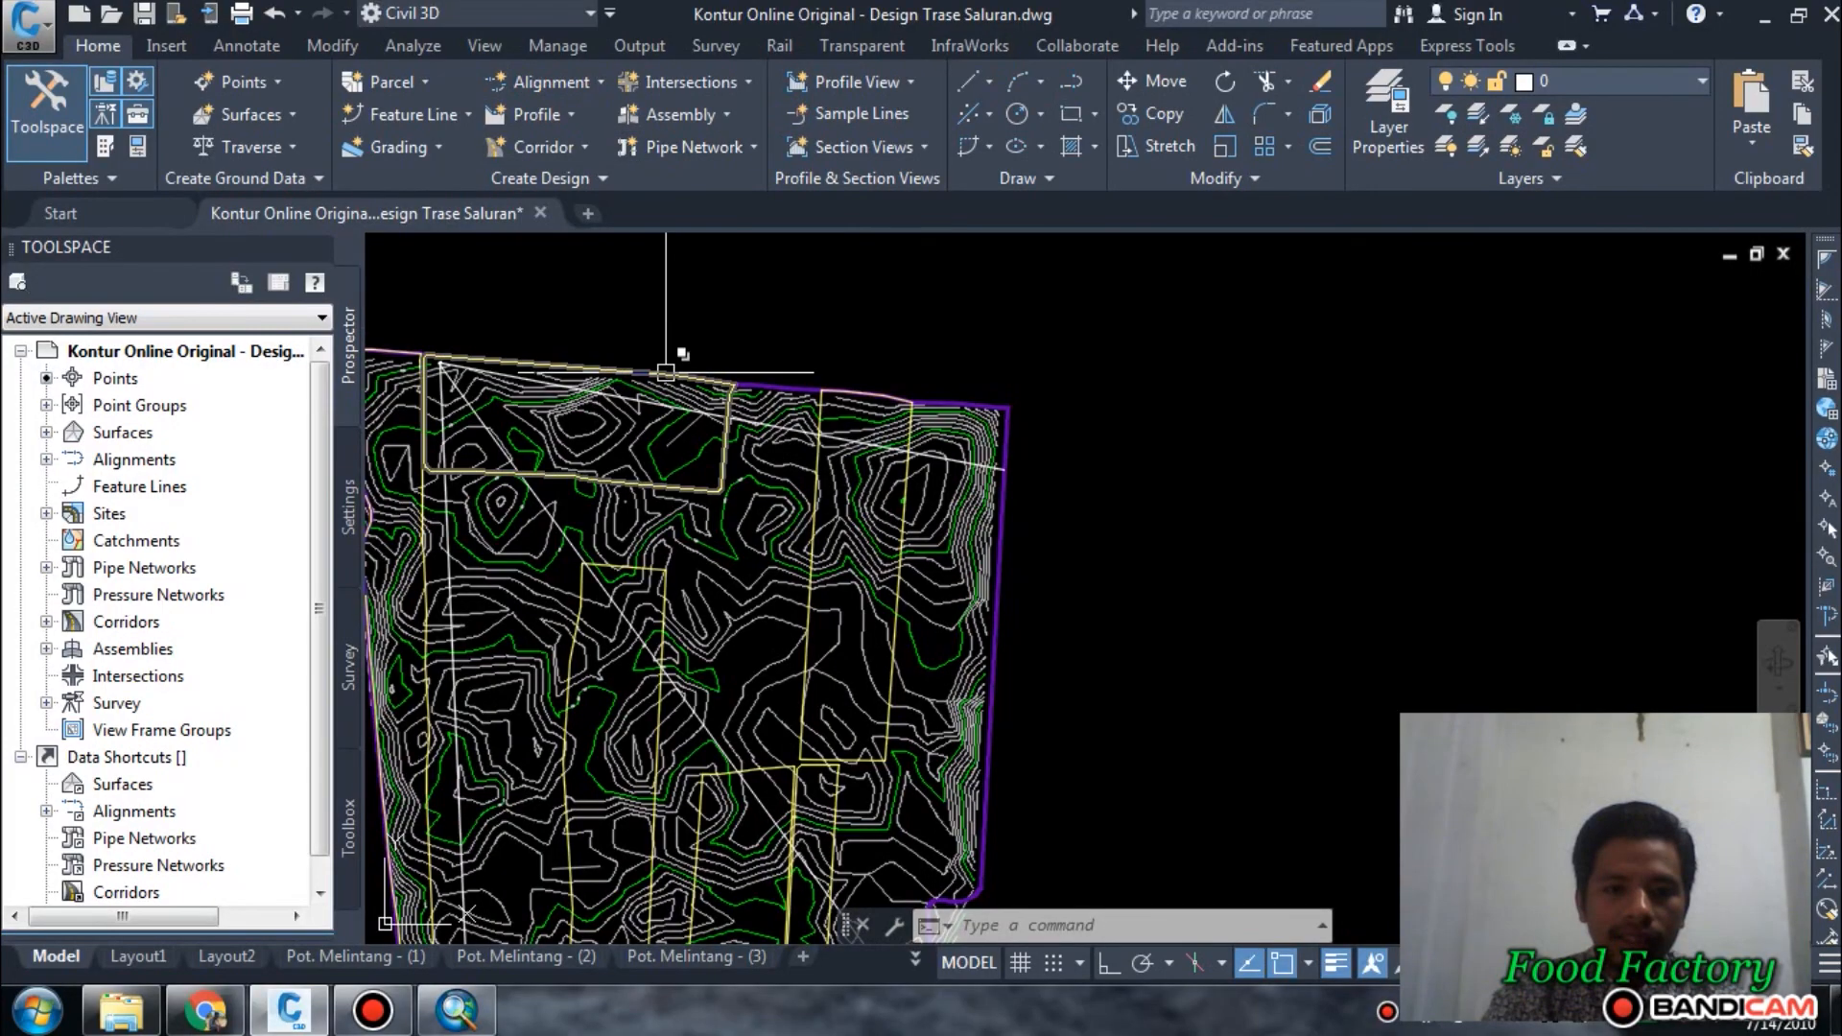
Start an alignment from objects using the polyline that runs to the eastern boundary, accepting its default direction.
scroll(666, 372, up, 4)
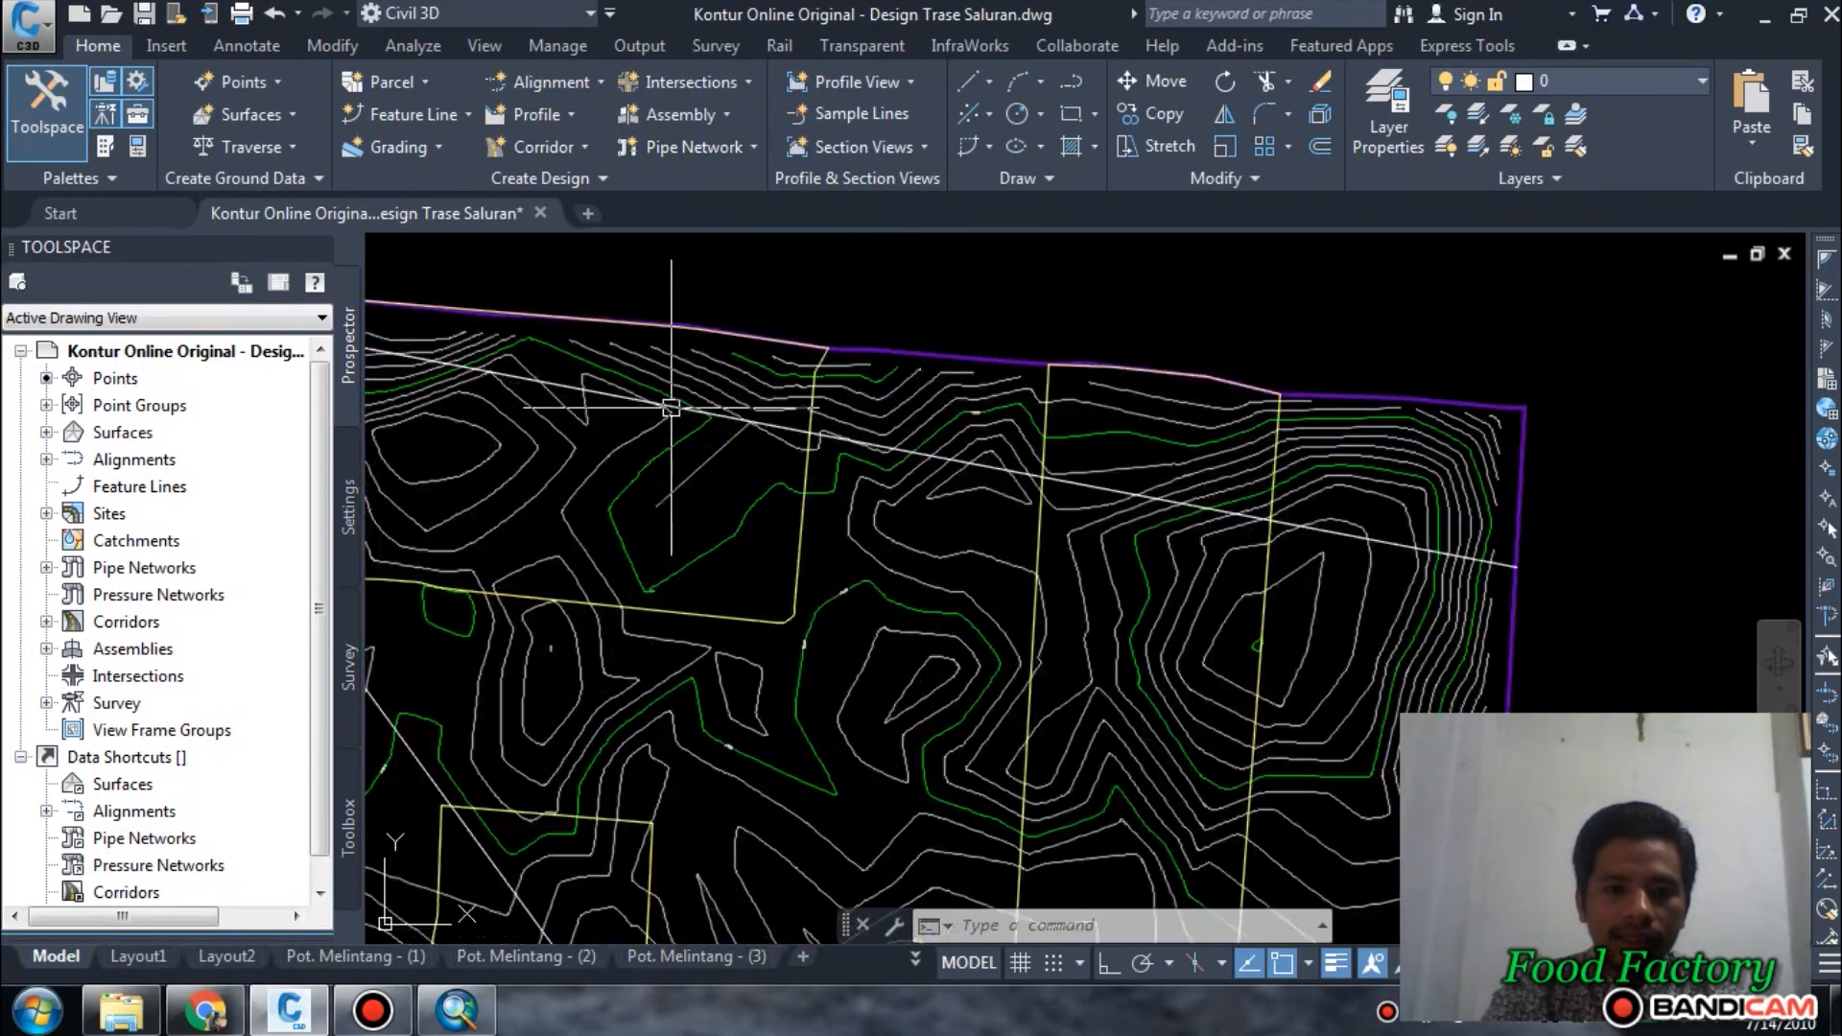
click(561, 82)
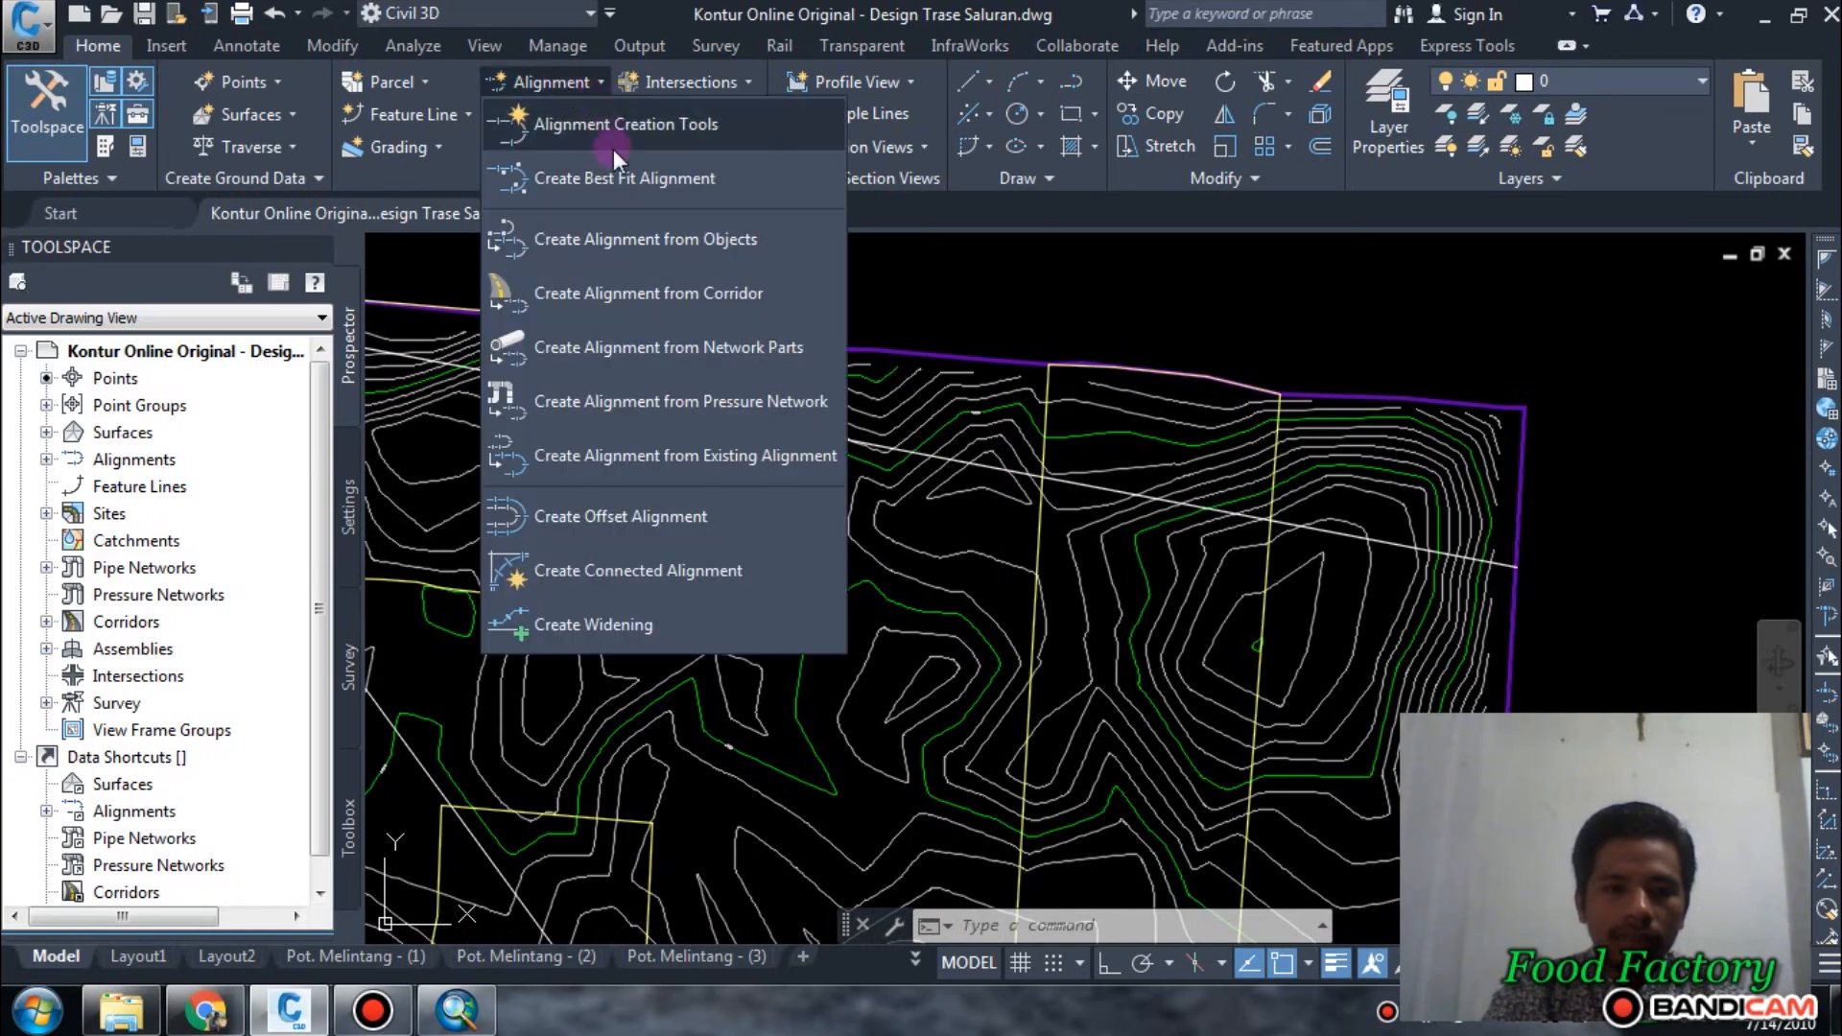
click(618, 244)
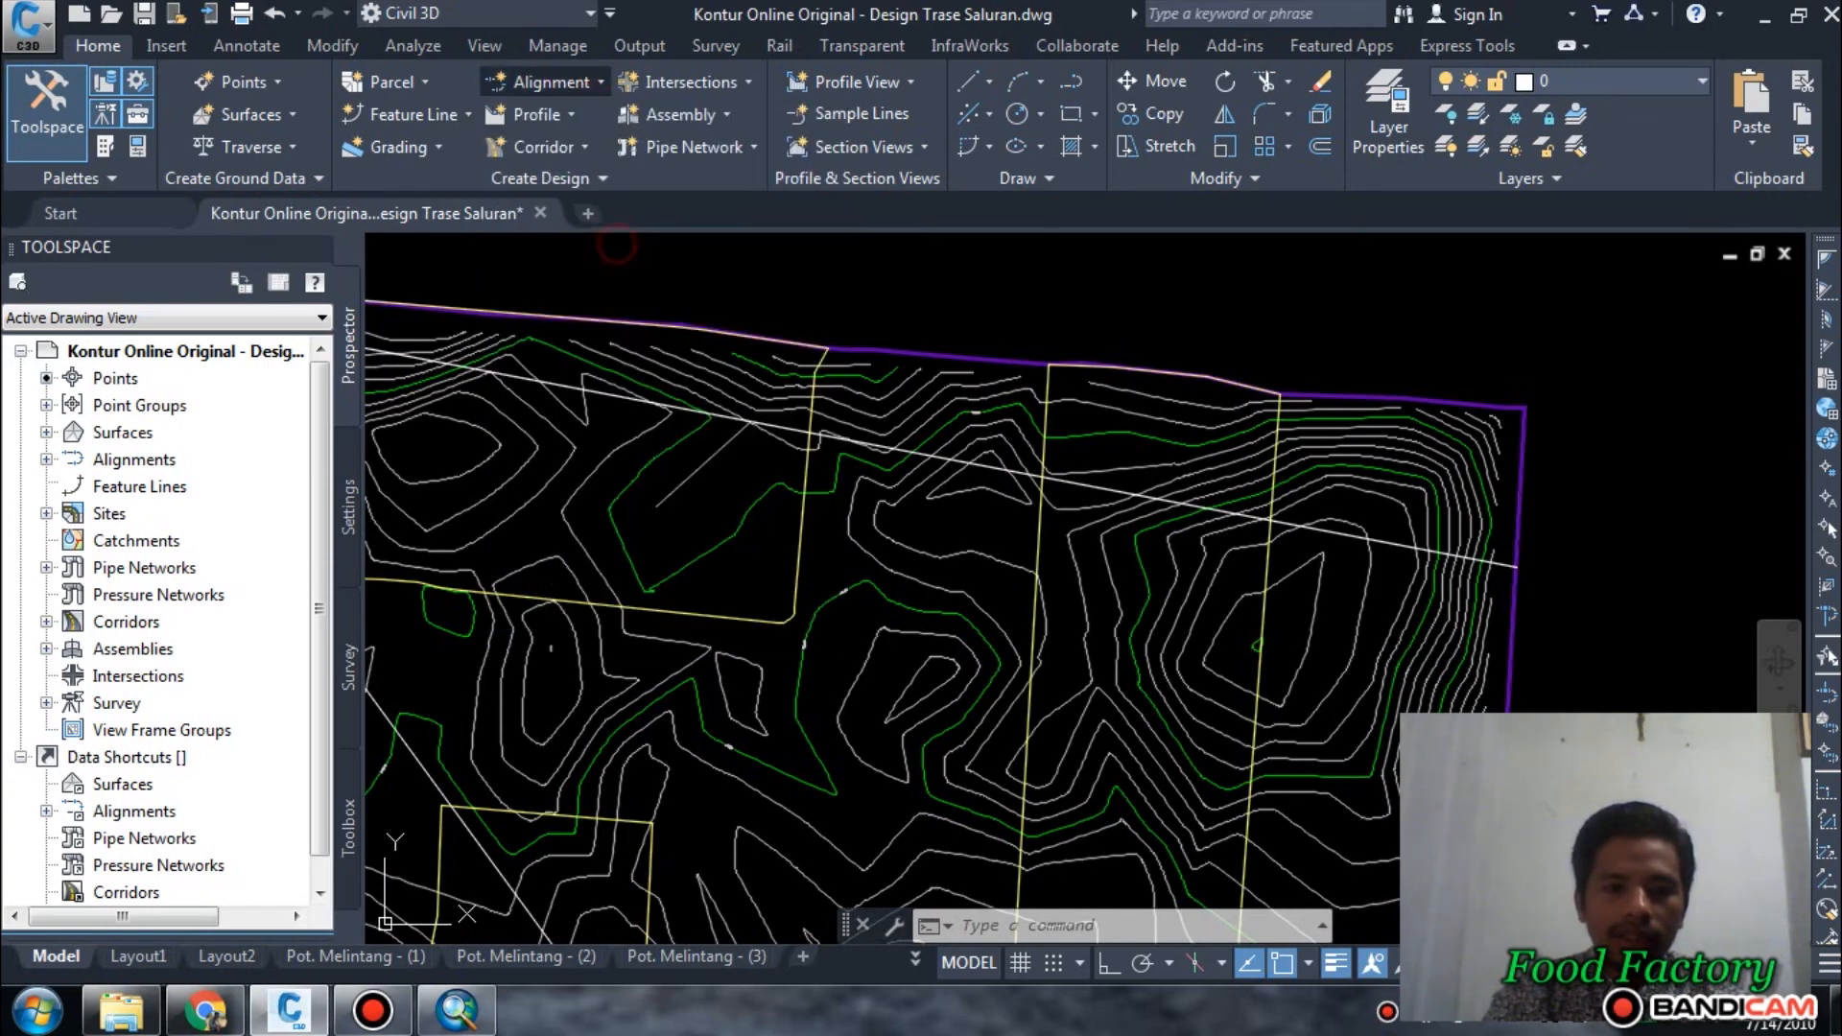
scroll(1053, 341, down, 2)
middle_drag(768, 379, 1139, 472)
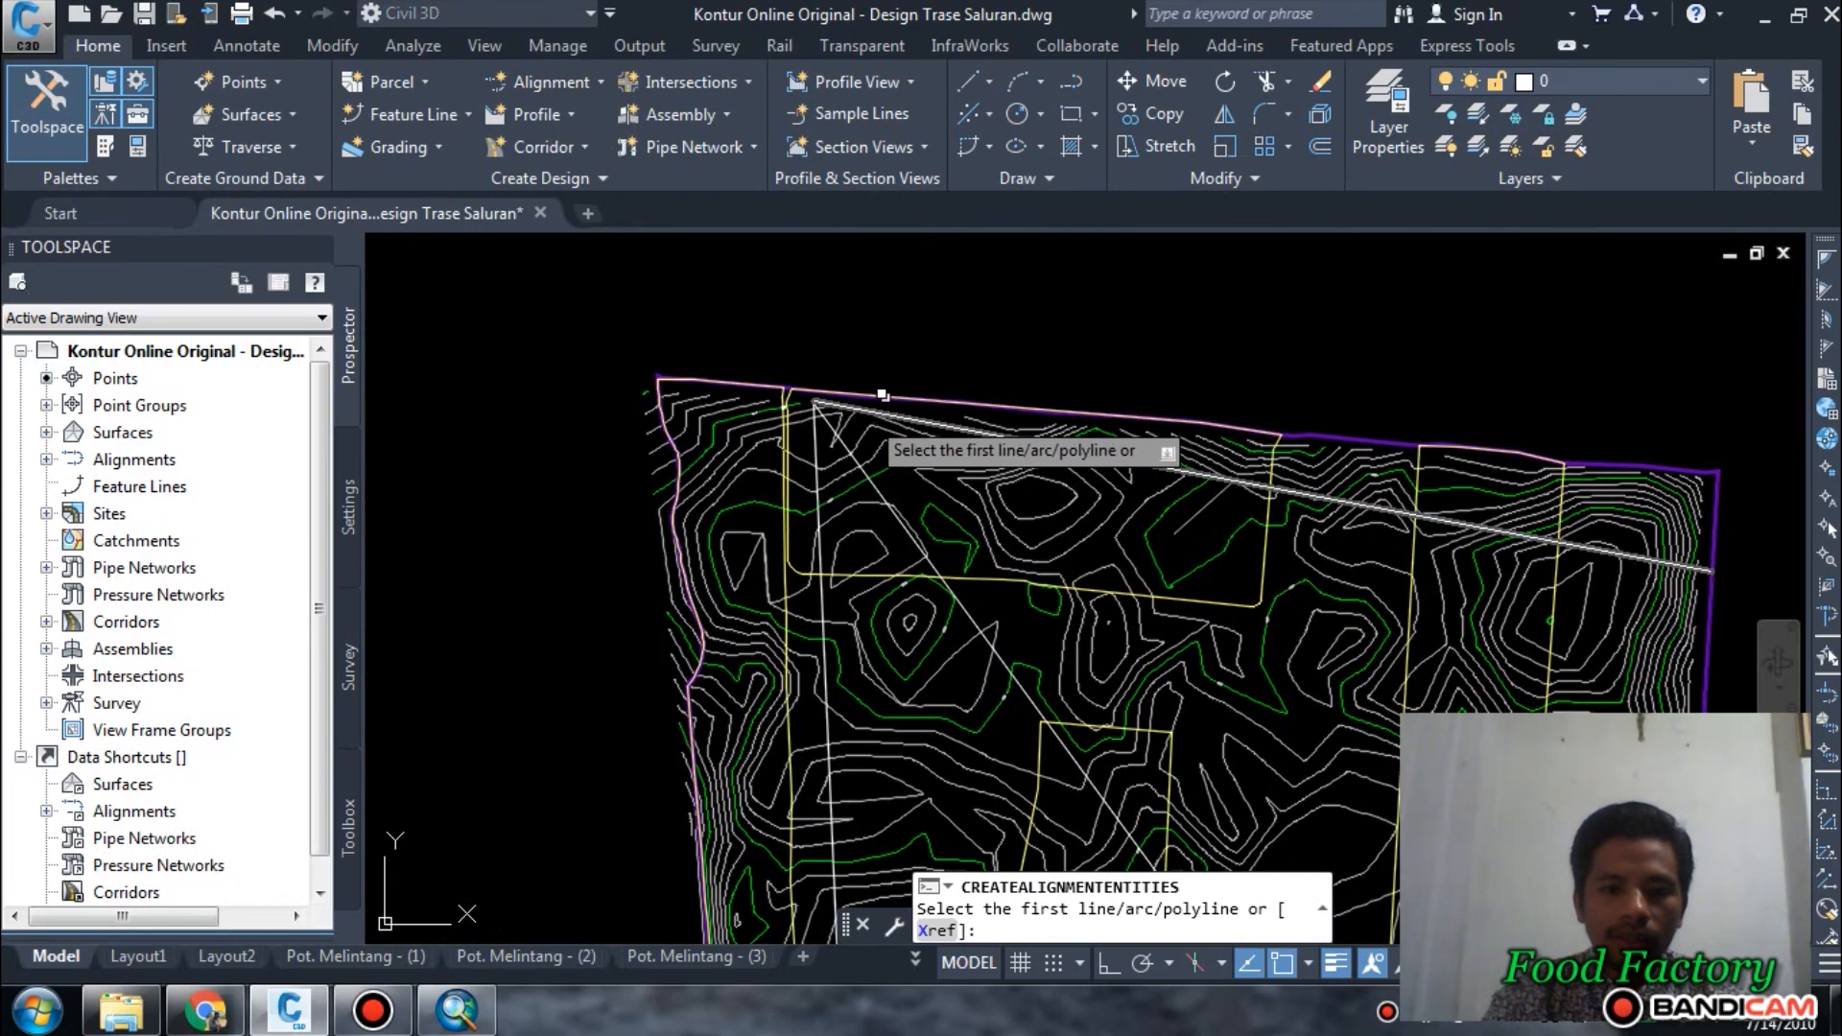
scroll(864, 413, up, 9)
click(718, 350)
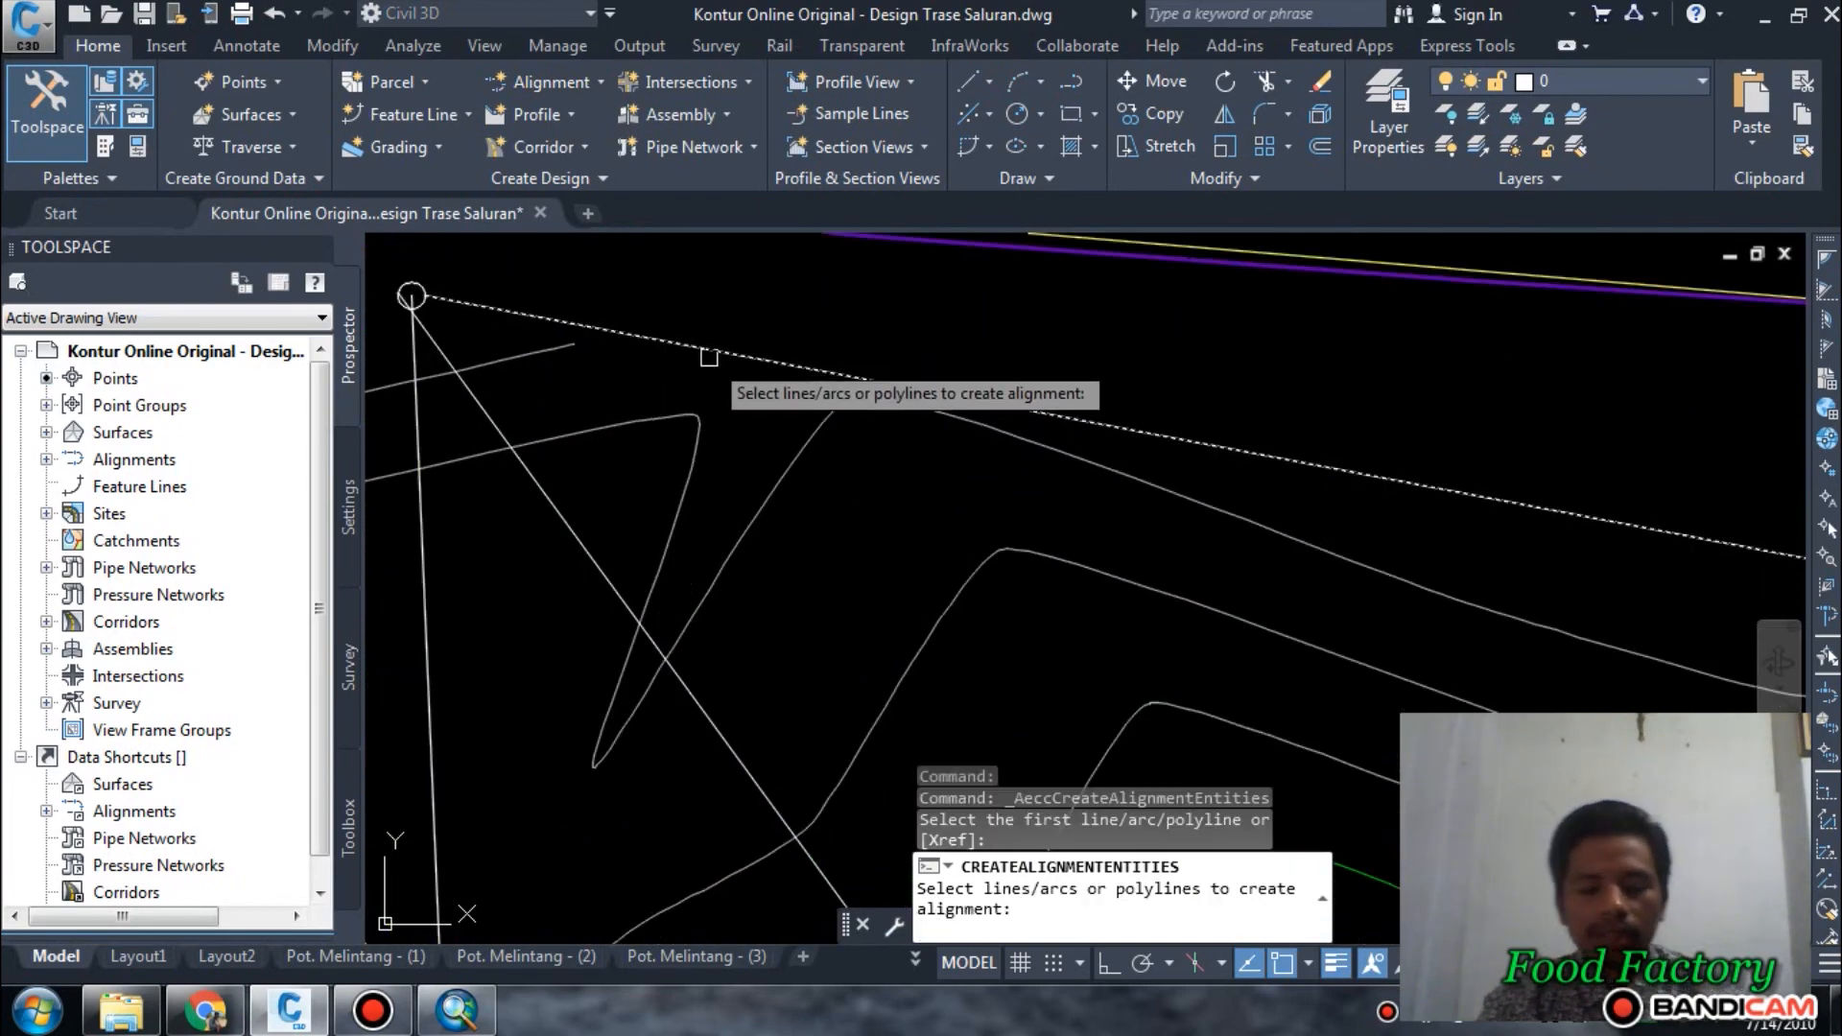
key(Return)
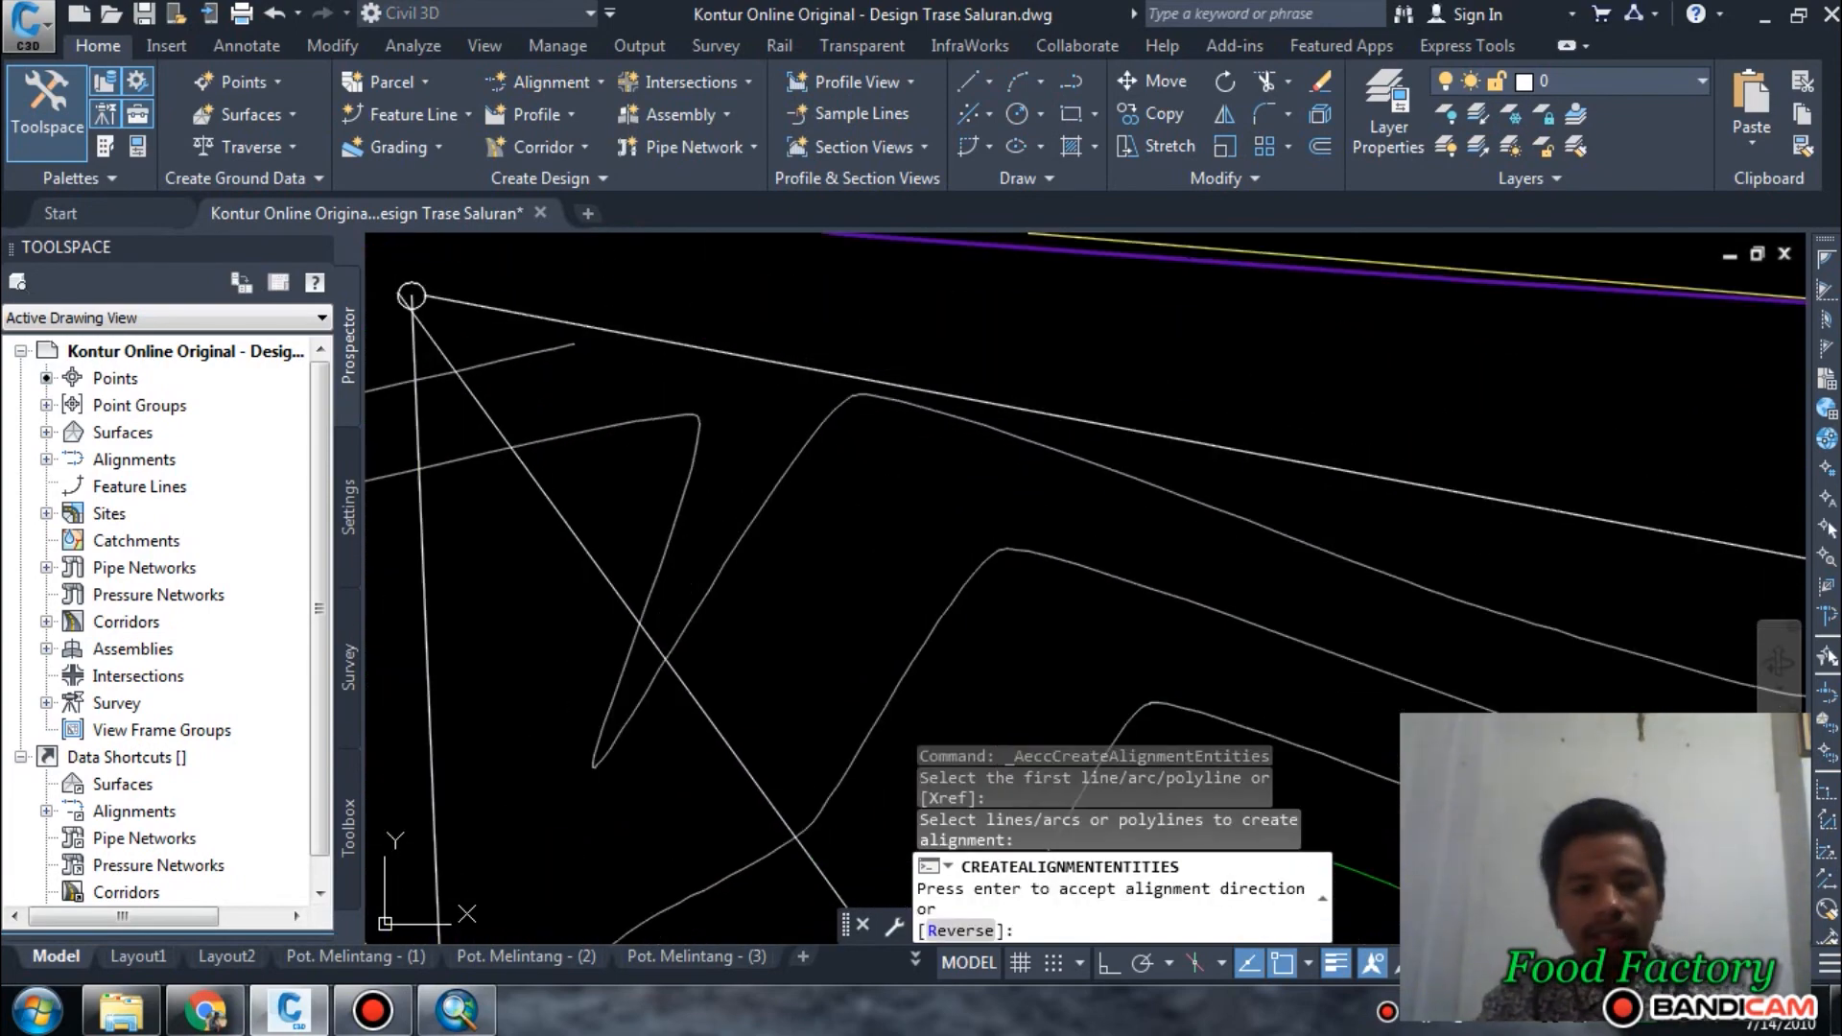
key(Return)
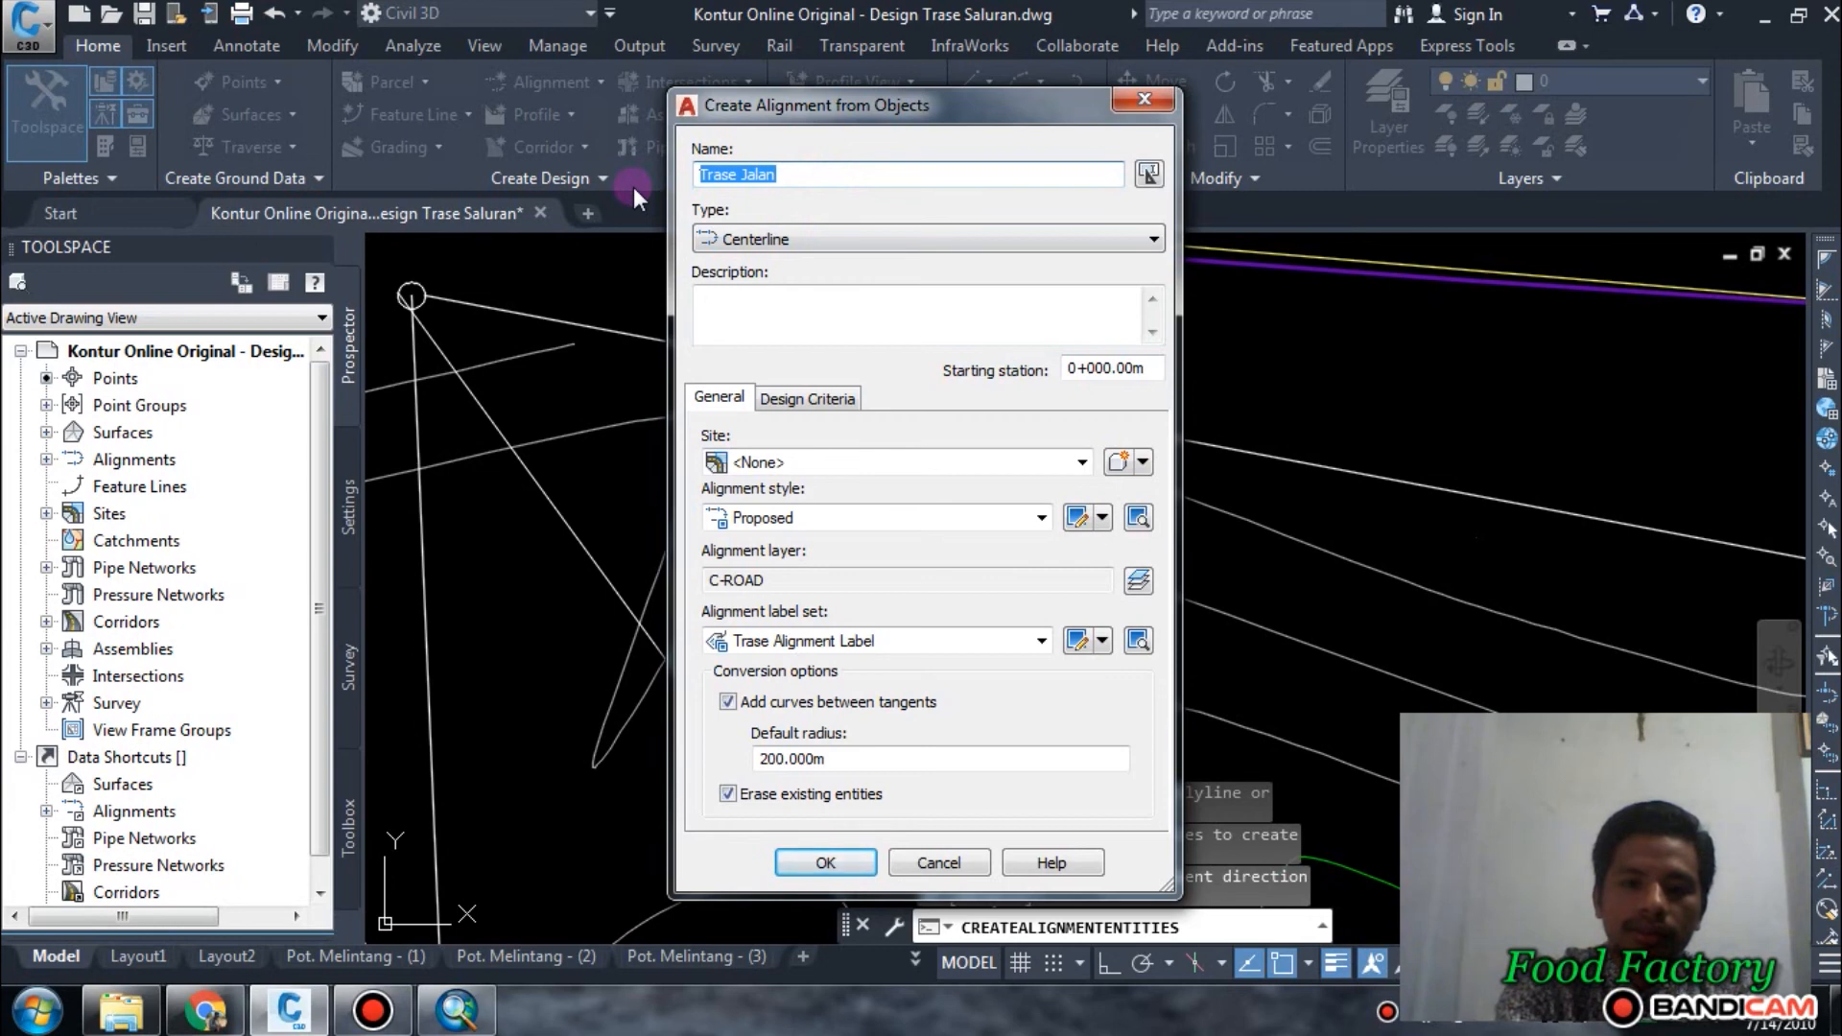
Name the alignment Kross Cek 1, set its label set to Major and Minor only, and create it.
text(Cek 1)
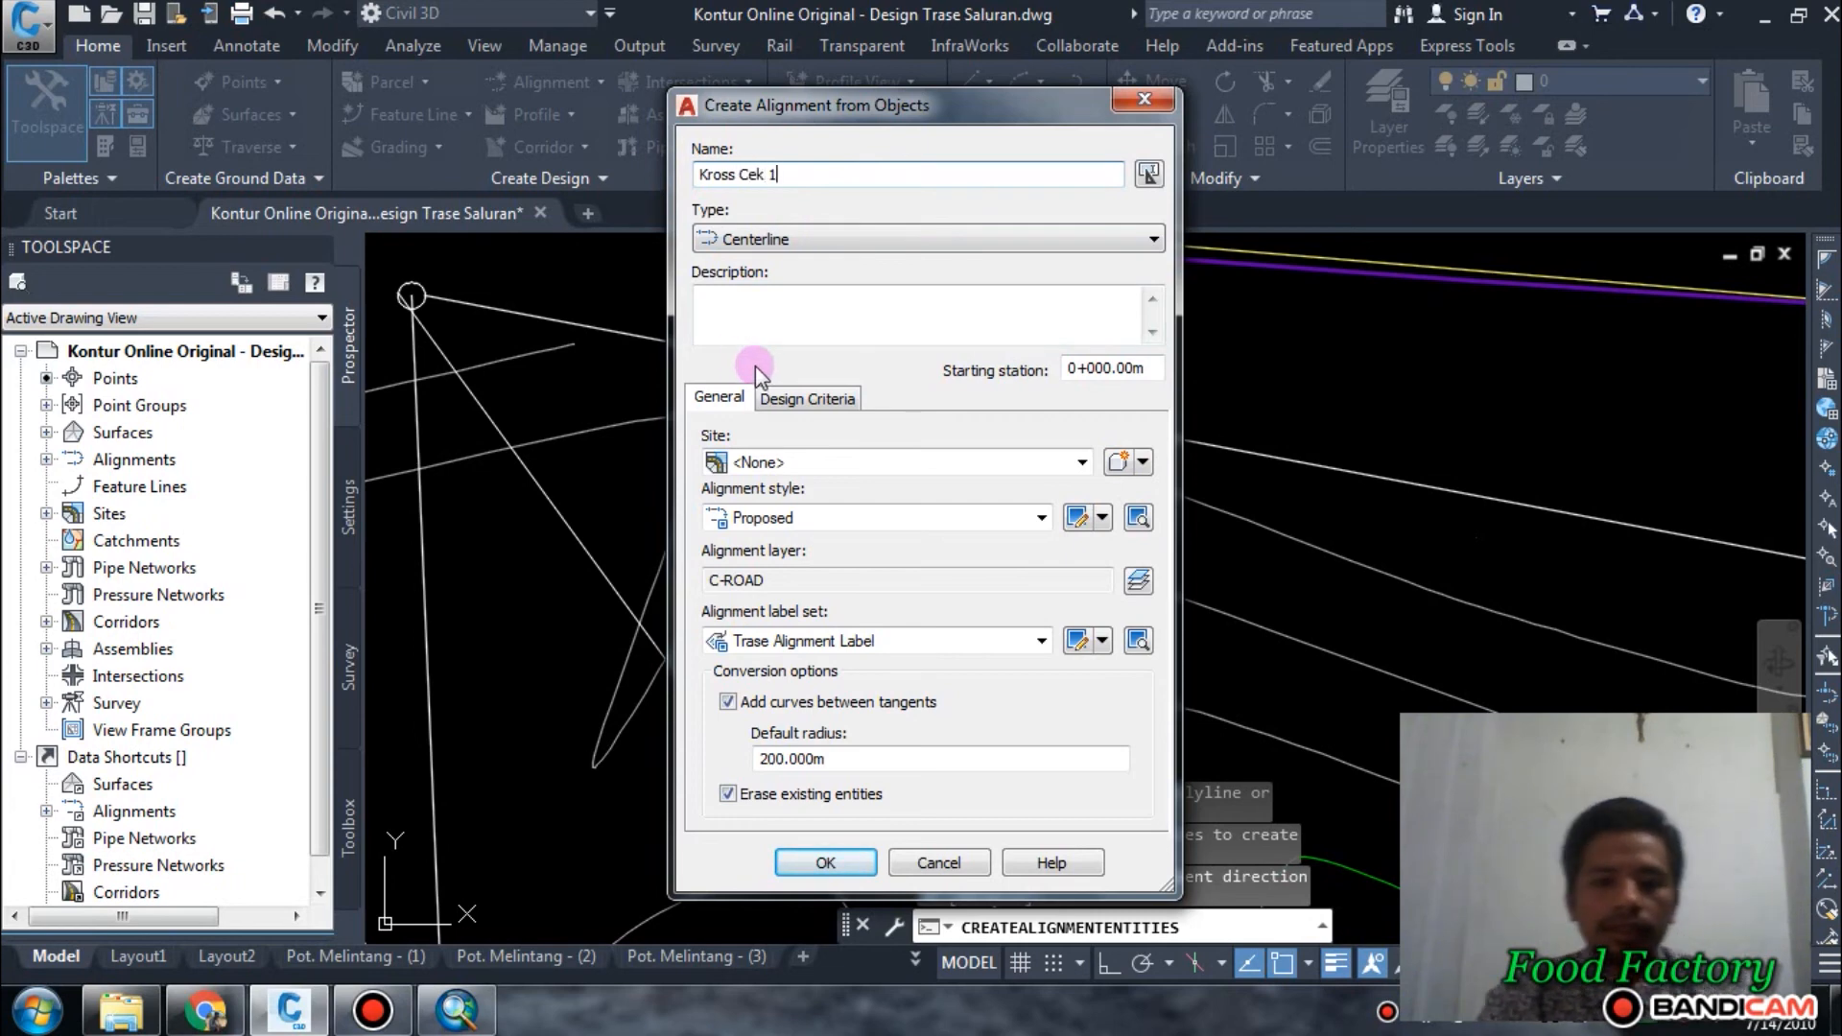
click(816, 461)
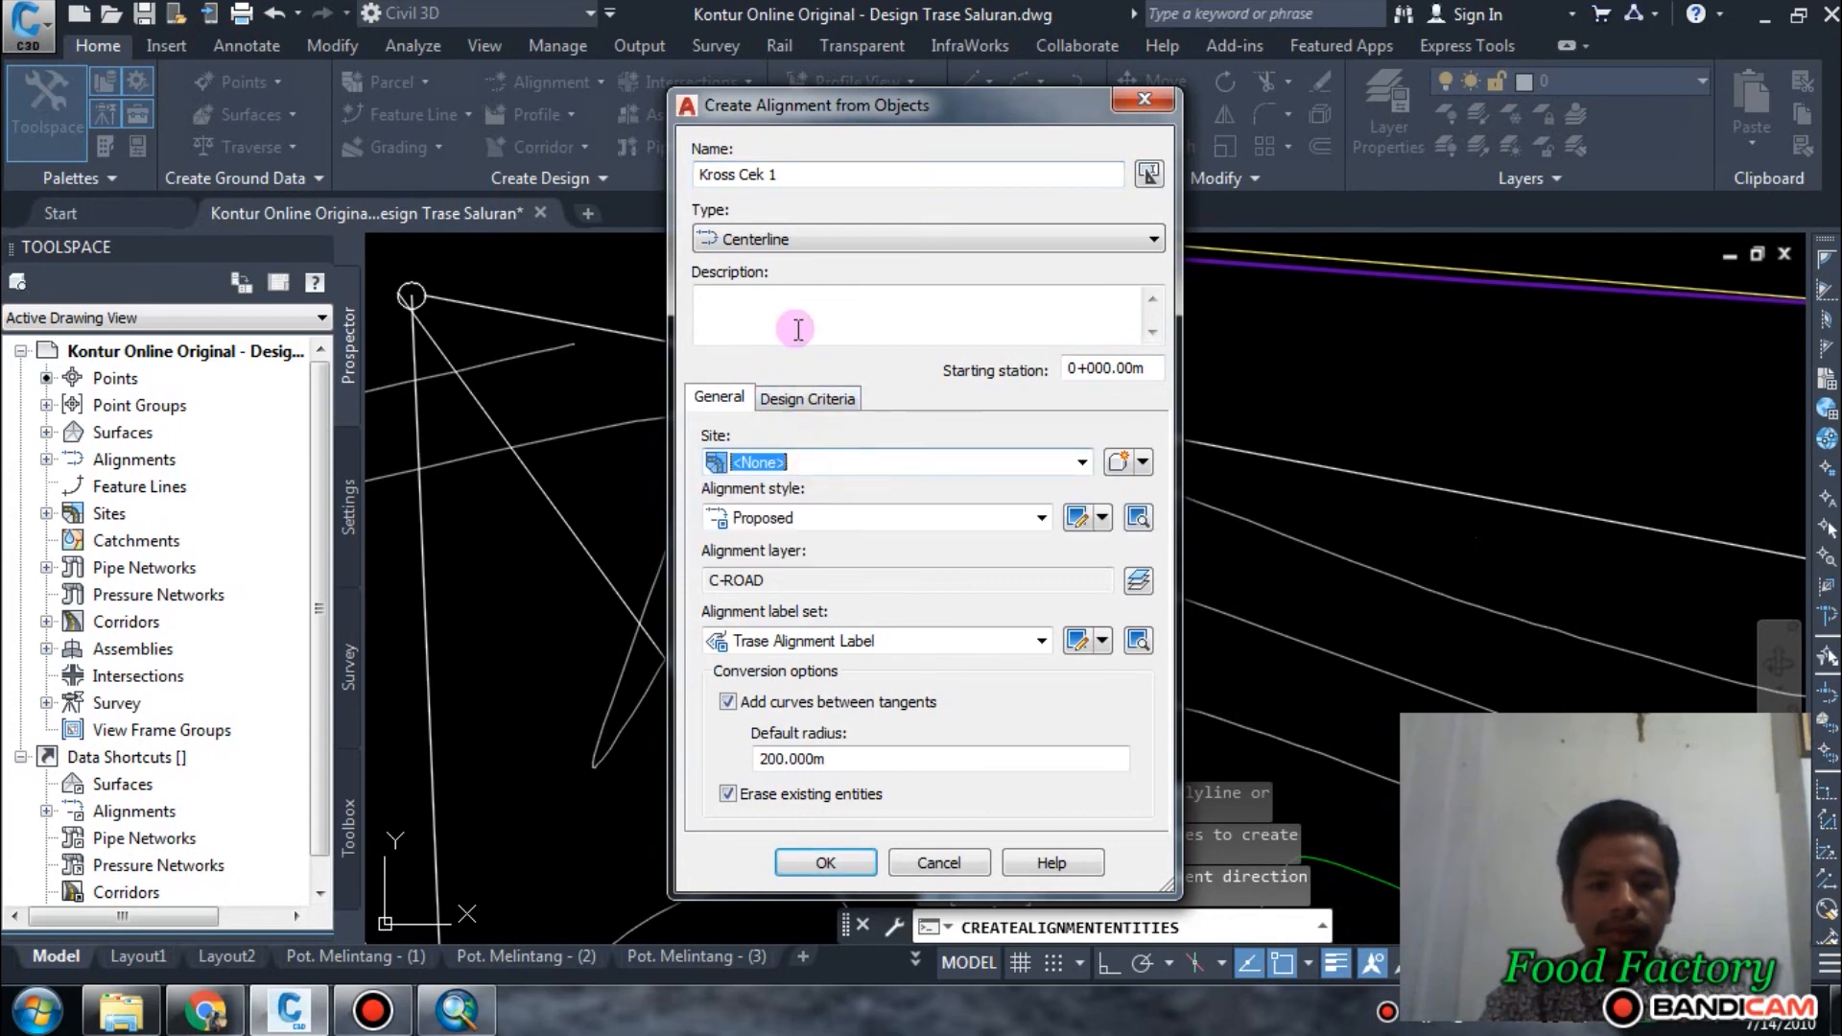
click(831, 643)
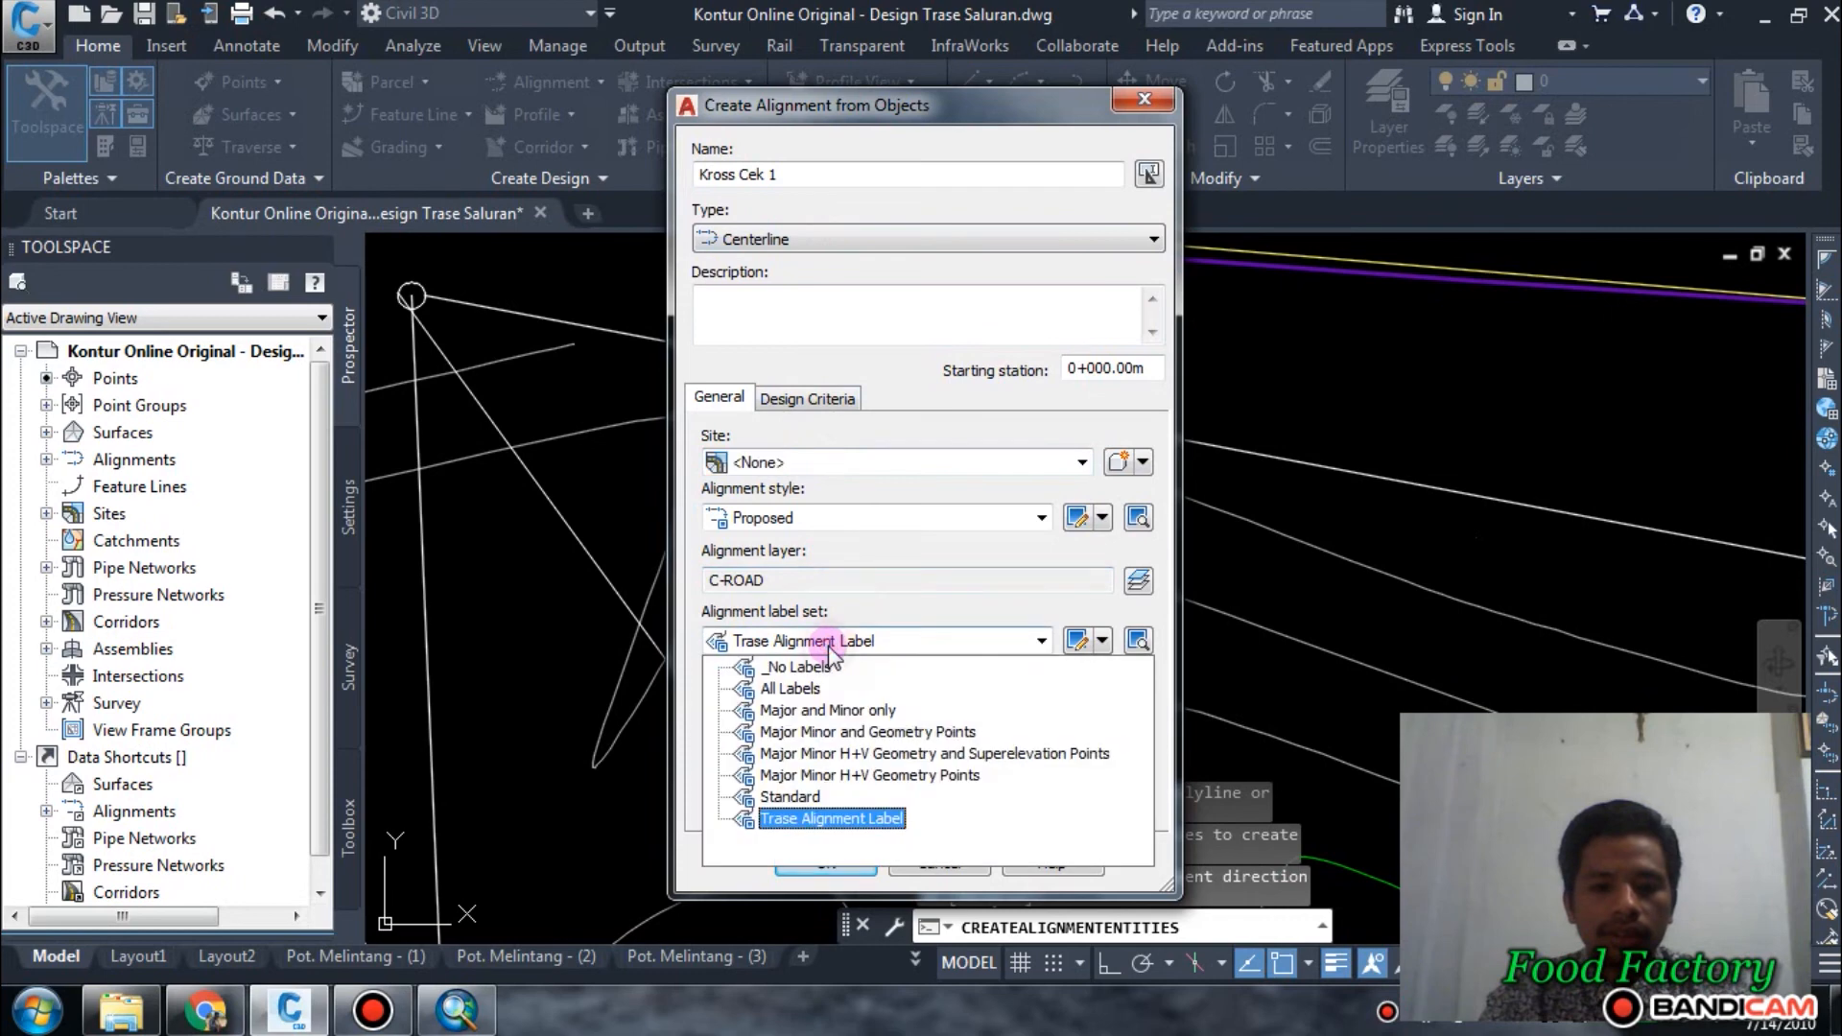
click(804, 711)
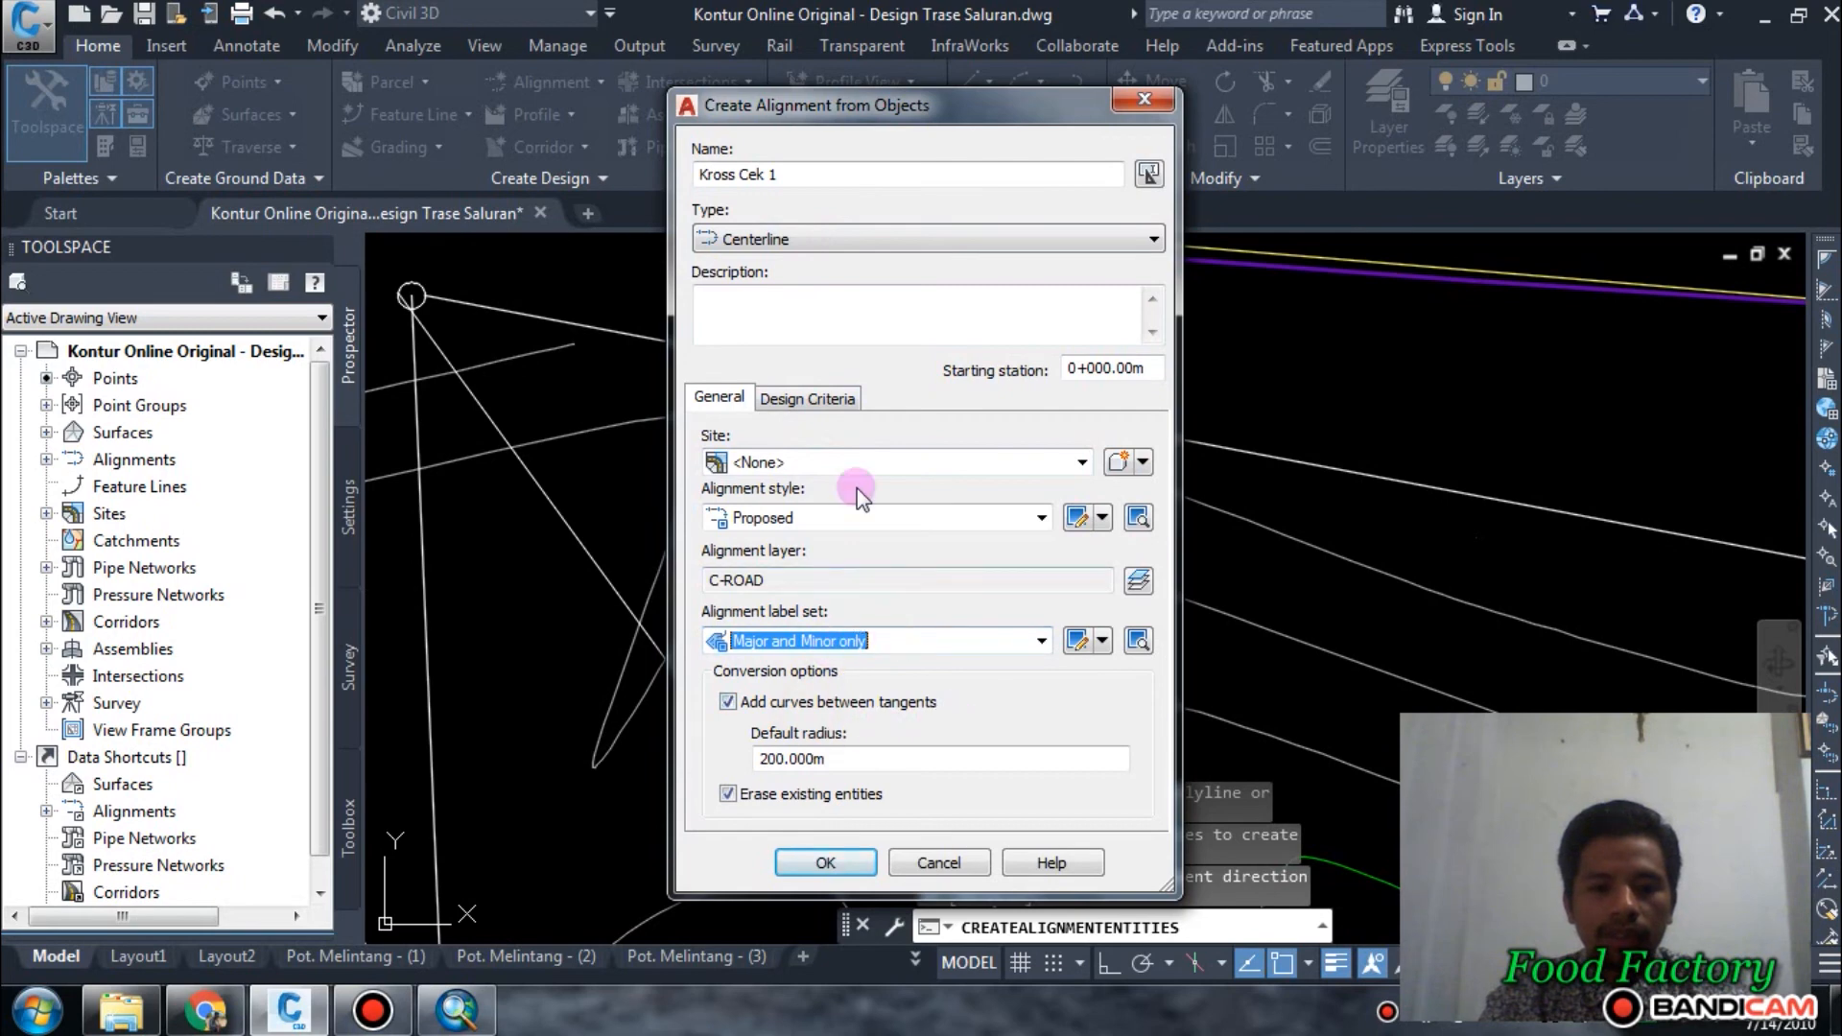
click(830, 862)
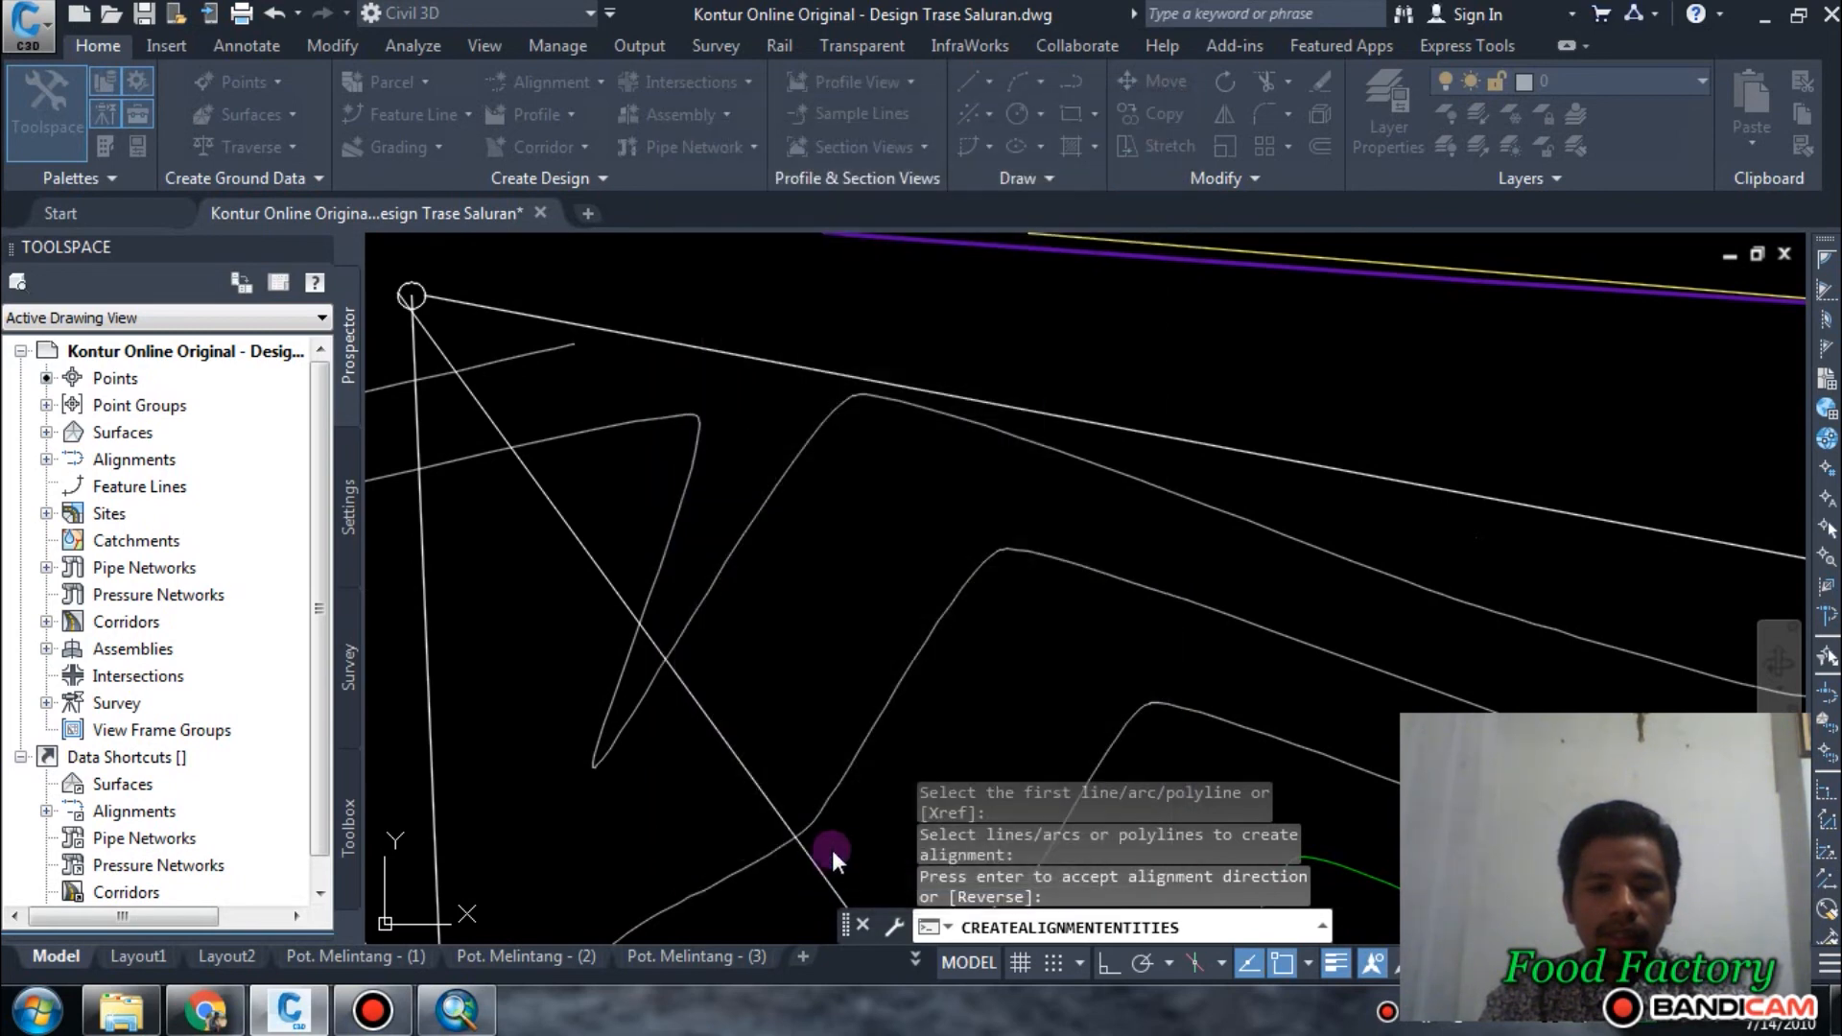
Examine the station labels along the Kross Cek 1 alignment from the circle to its end at the eastern boundary.
scroll(731, 572, down, 4)
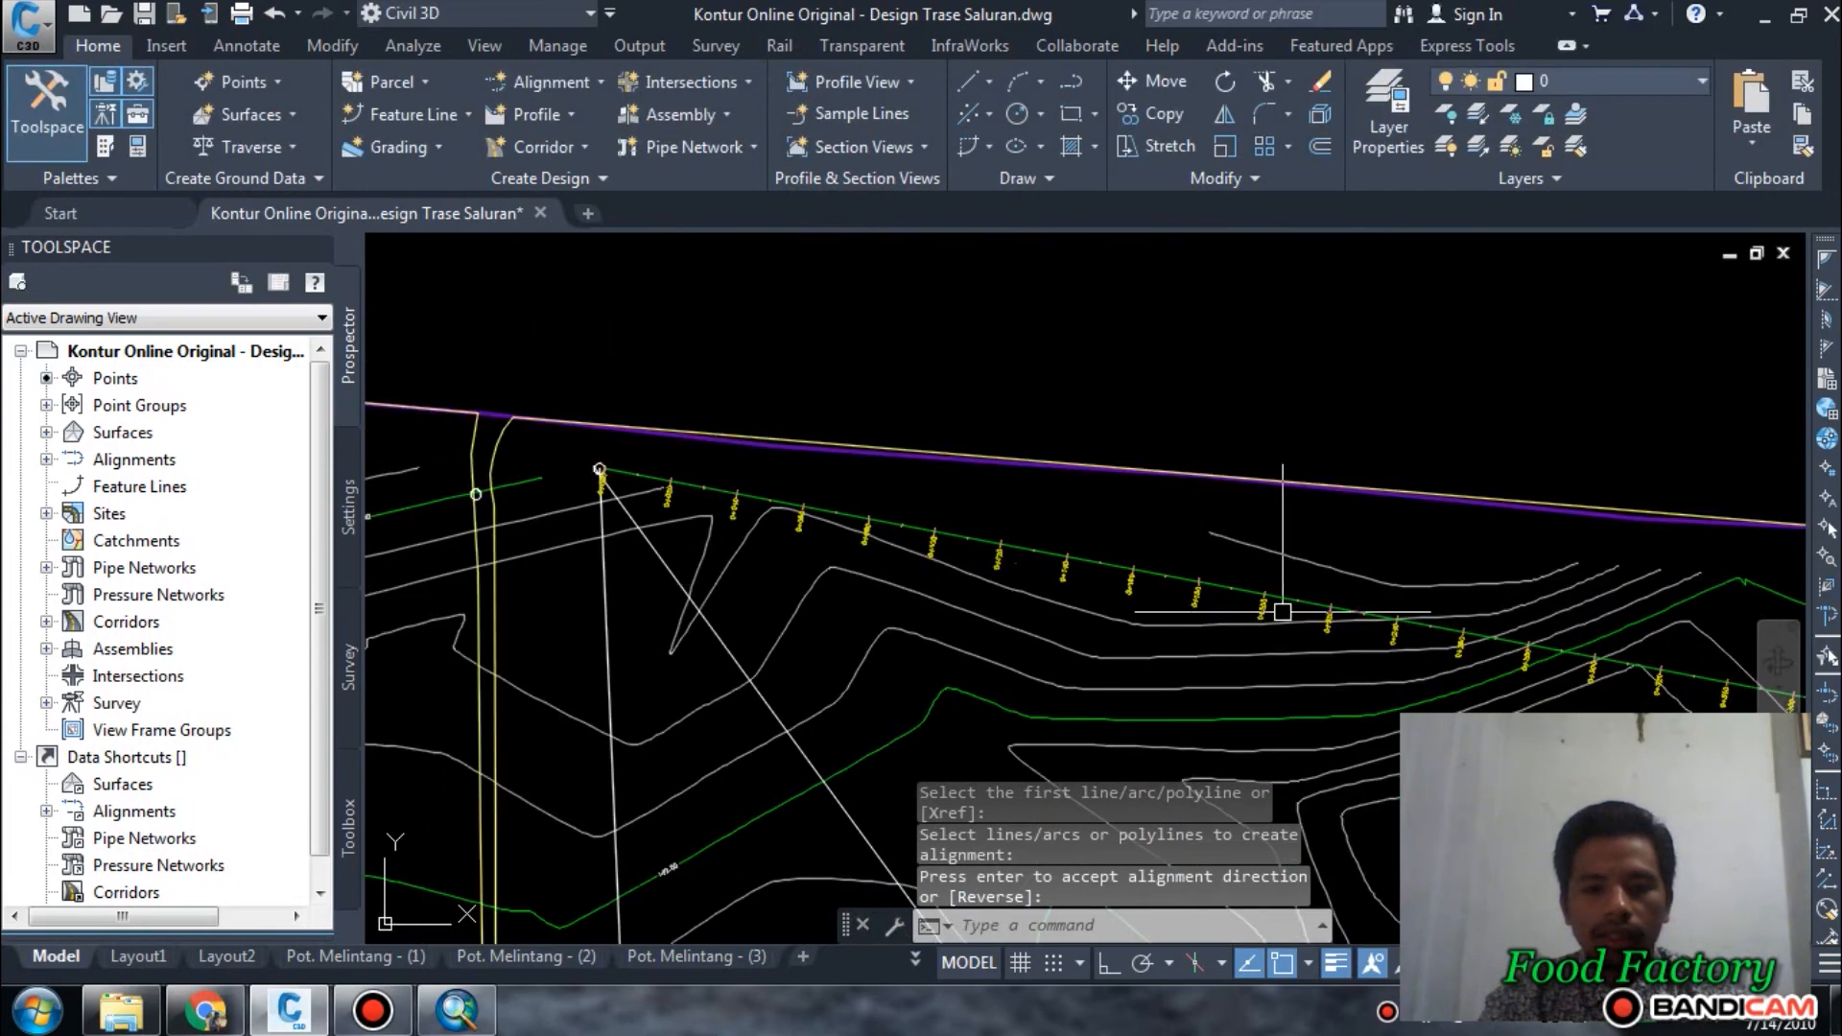
middle_drag(1283, 616, 905, 584)
scroll(1533, 644, up, 8)
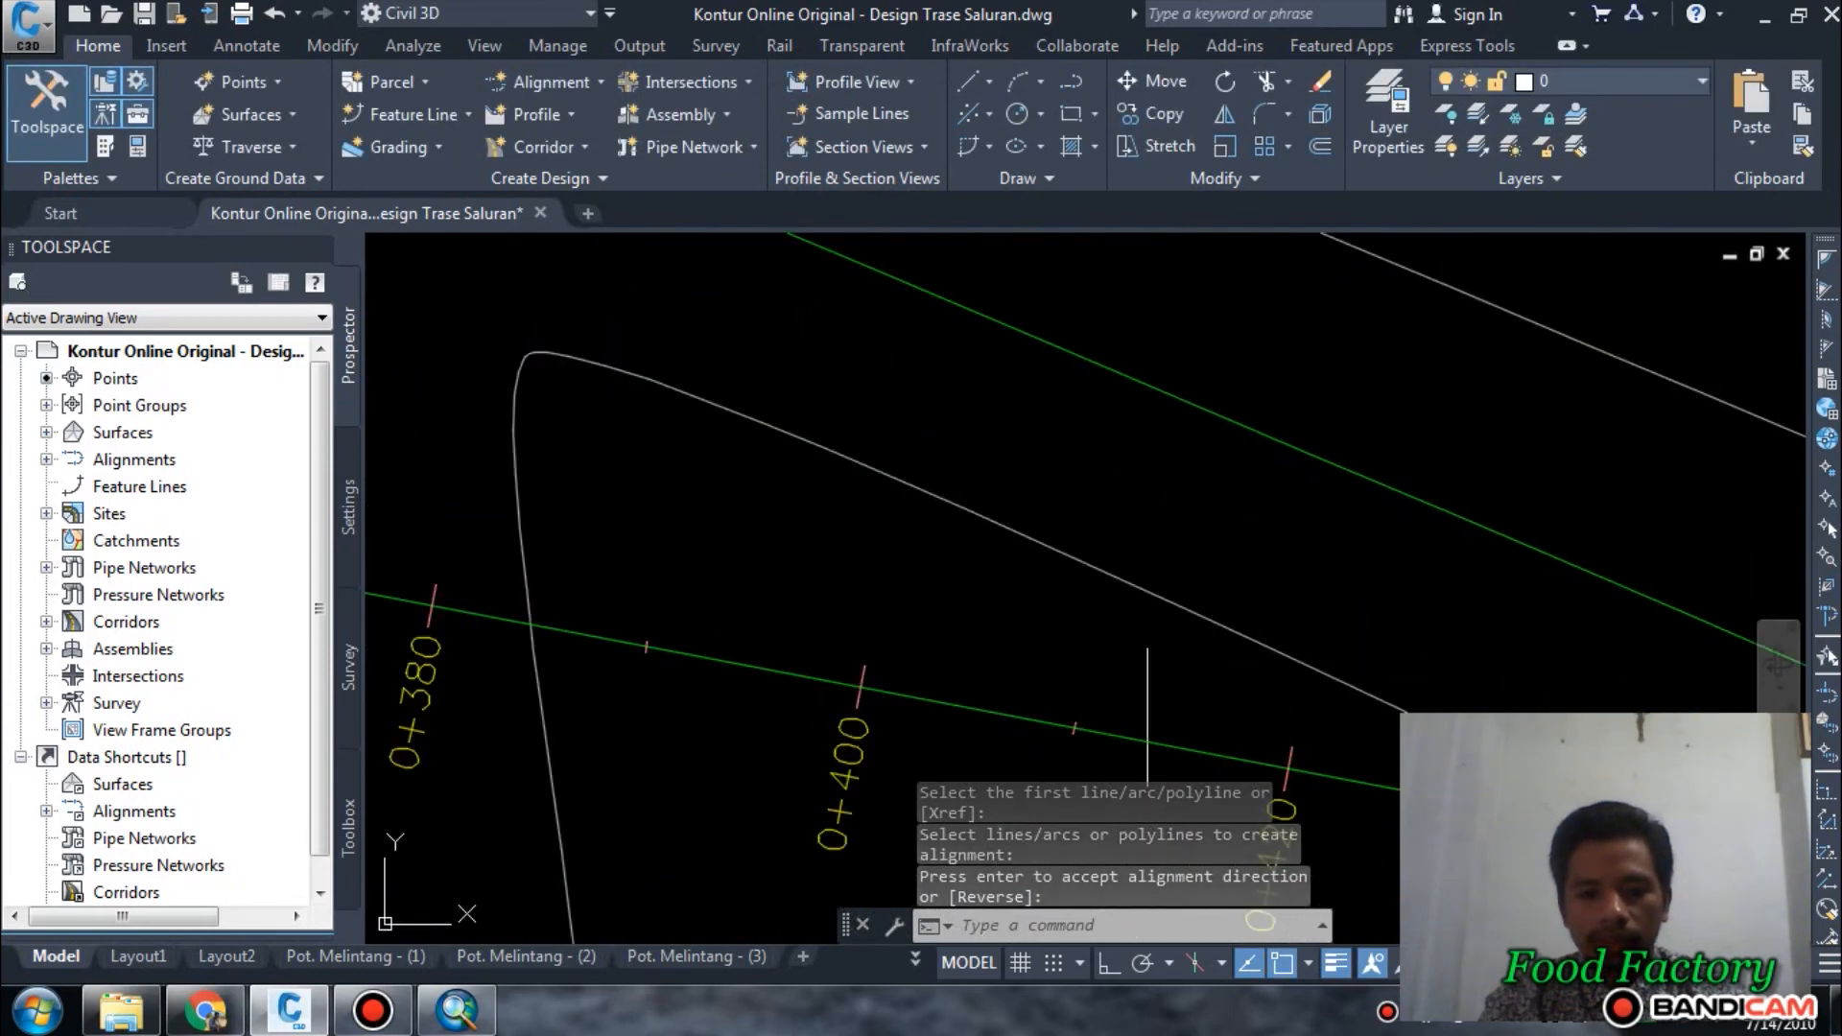
scroll(1279, 662, down, 6)
middle_drag(1159, 642, 1022, 652)
scroll(1213, 719, up, 10)
middle_drag(1352, 746, 709, 607)
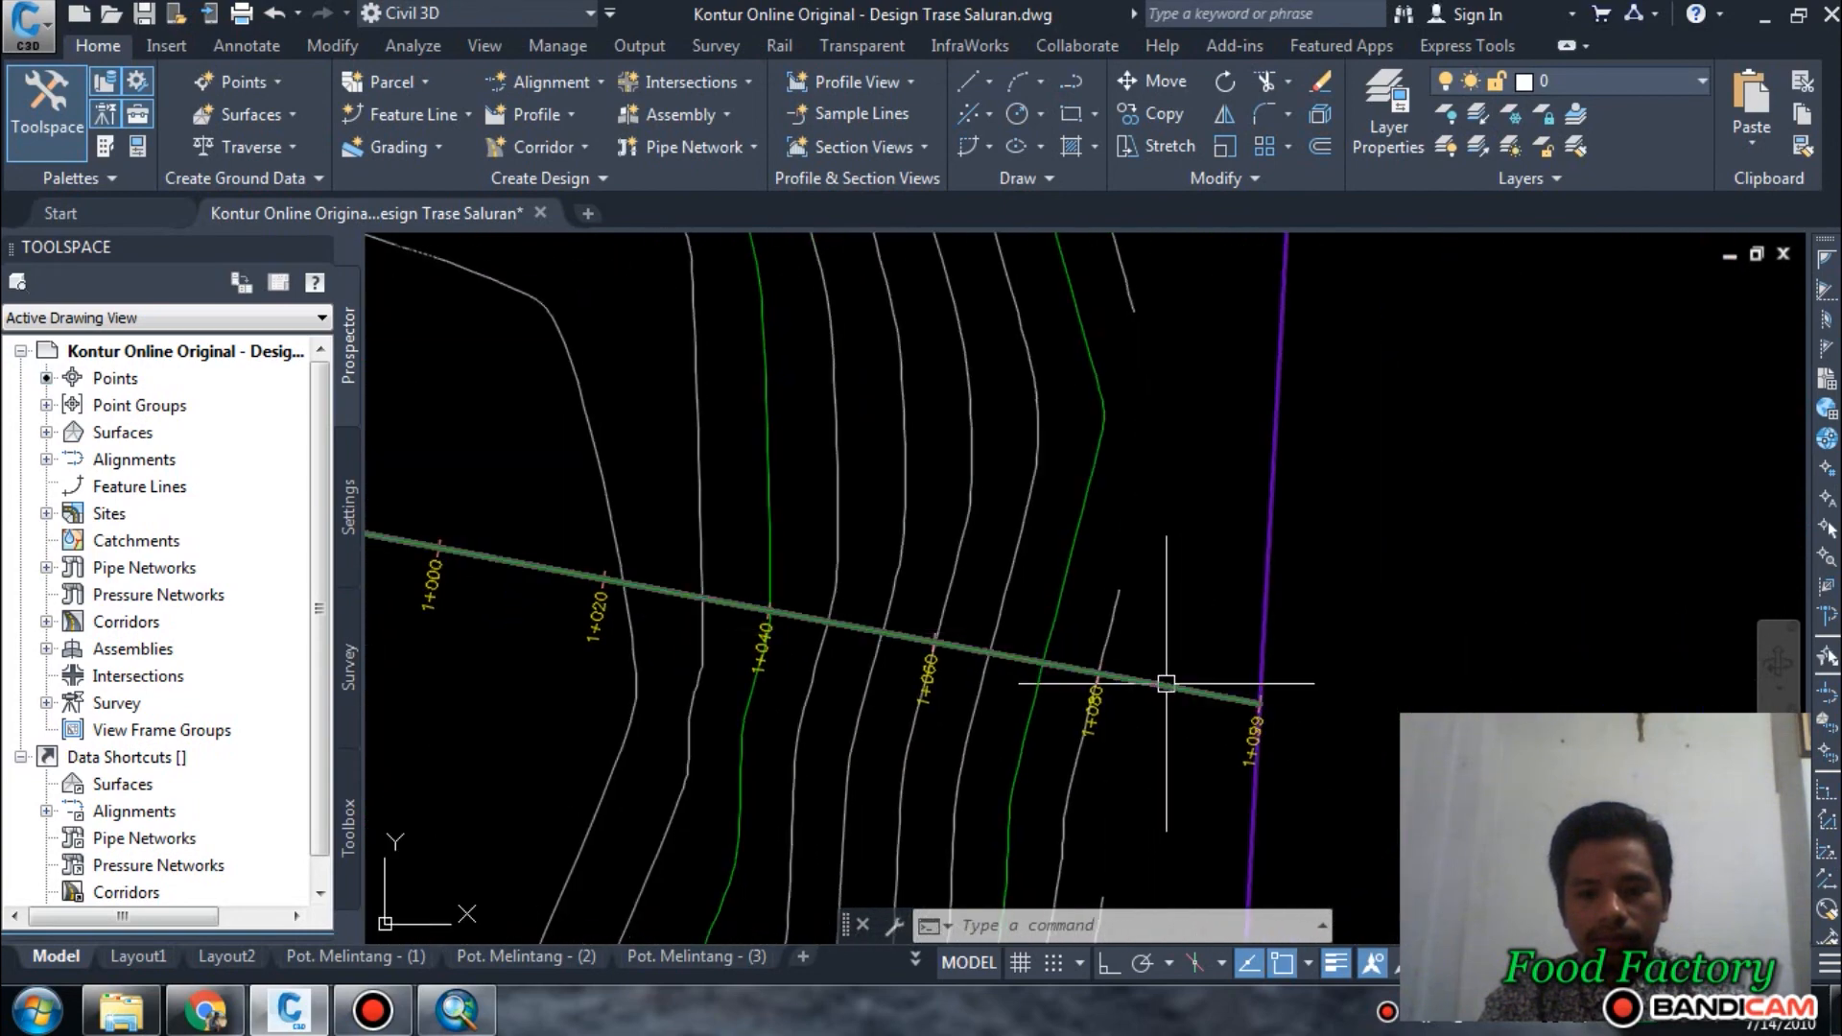
scroll(1166, 683, up, 3)
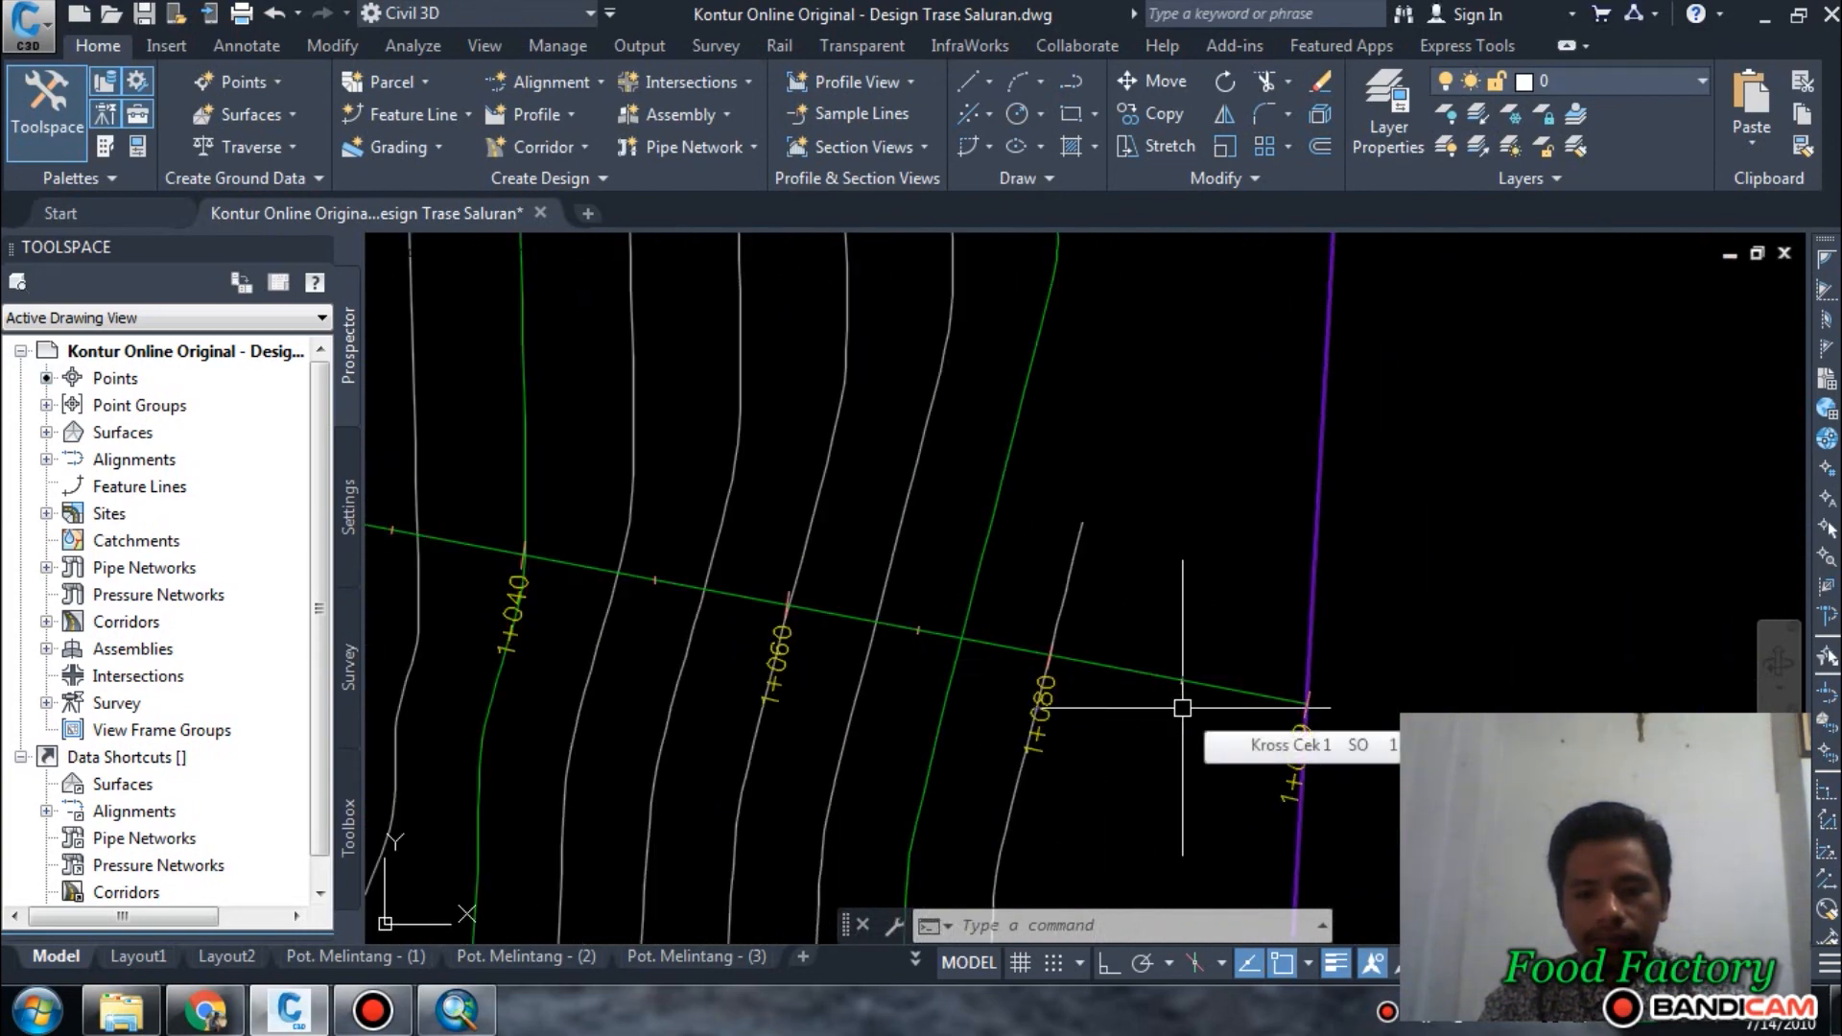
scroll(1132, 691, down, 6)
scroll(1266, 617, down, 5)
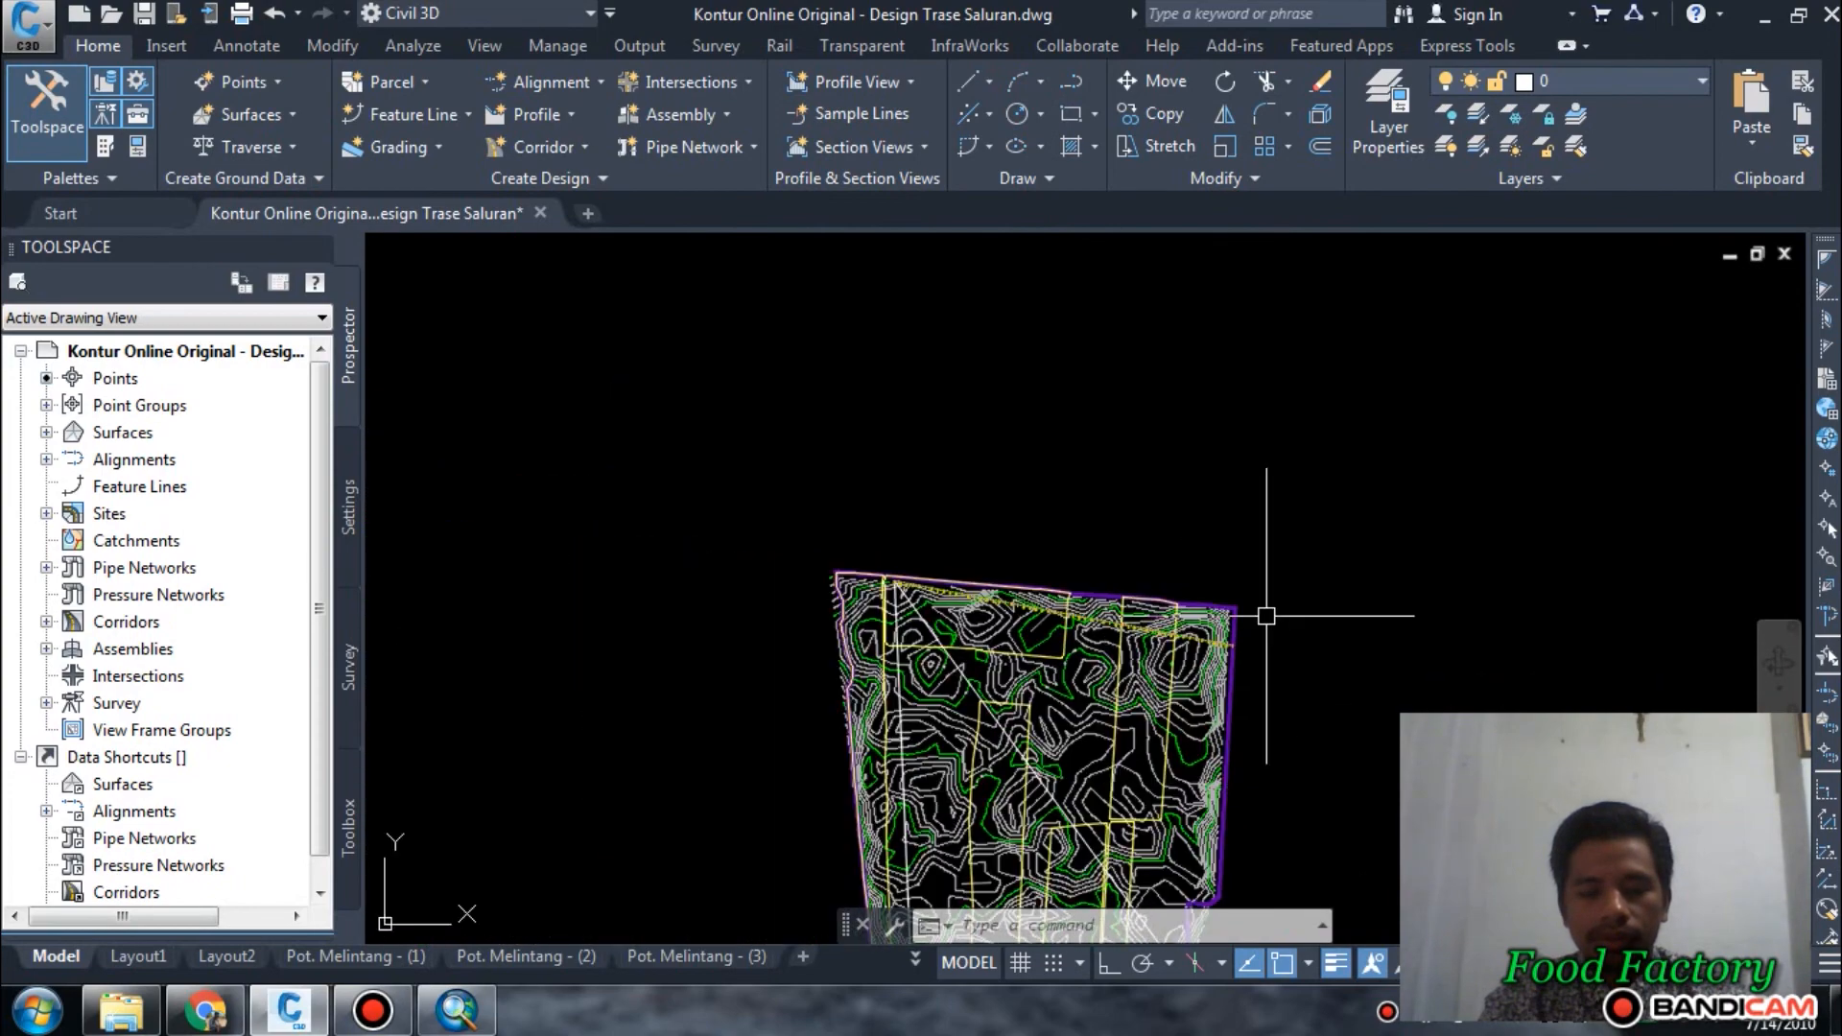
middle_drag(1284, 575, 1085, 599)
Create an alignment named Kross Cek 2 from the diagonal polyline to the southeast corner, accepting its default direction.
scroll(774, 545, up, 3)
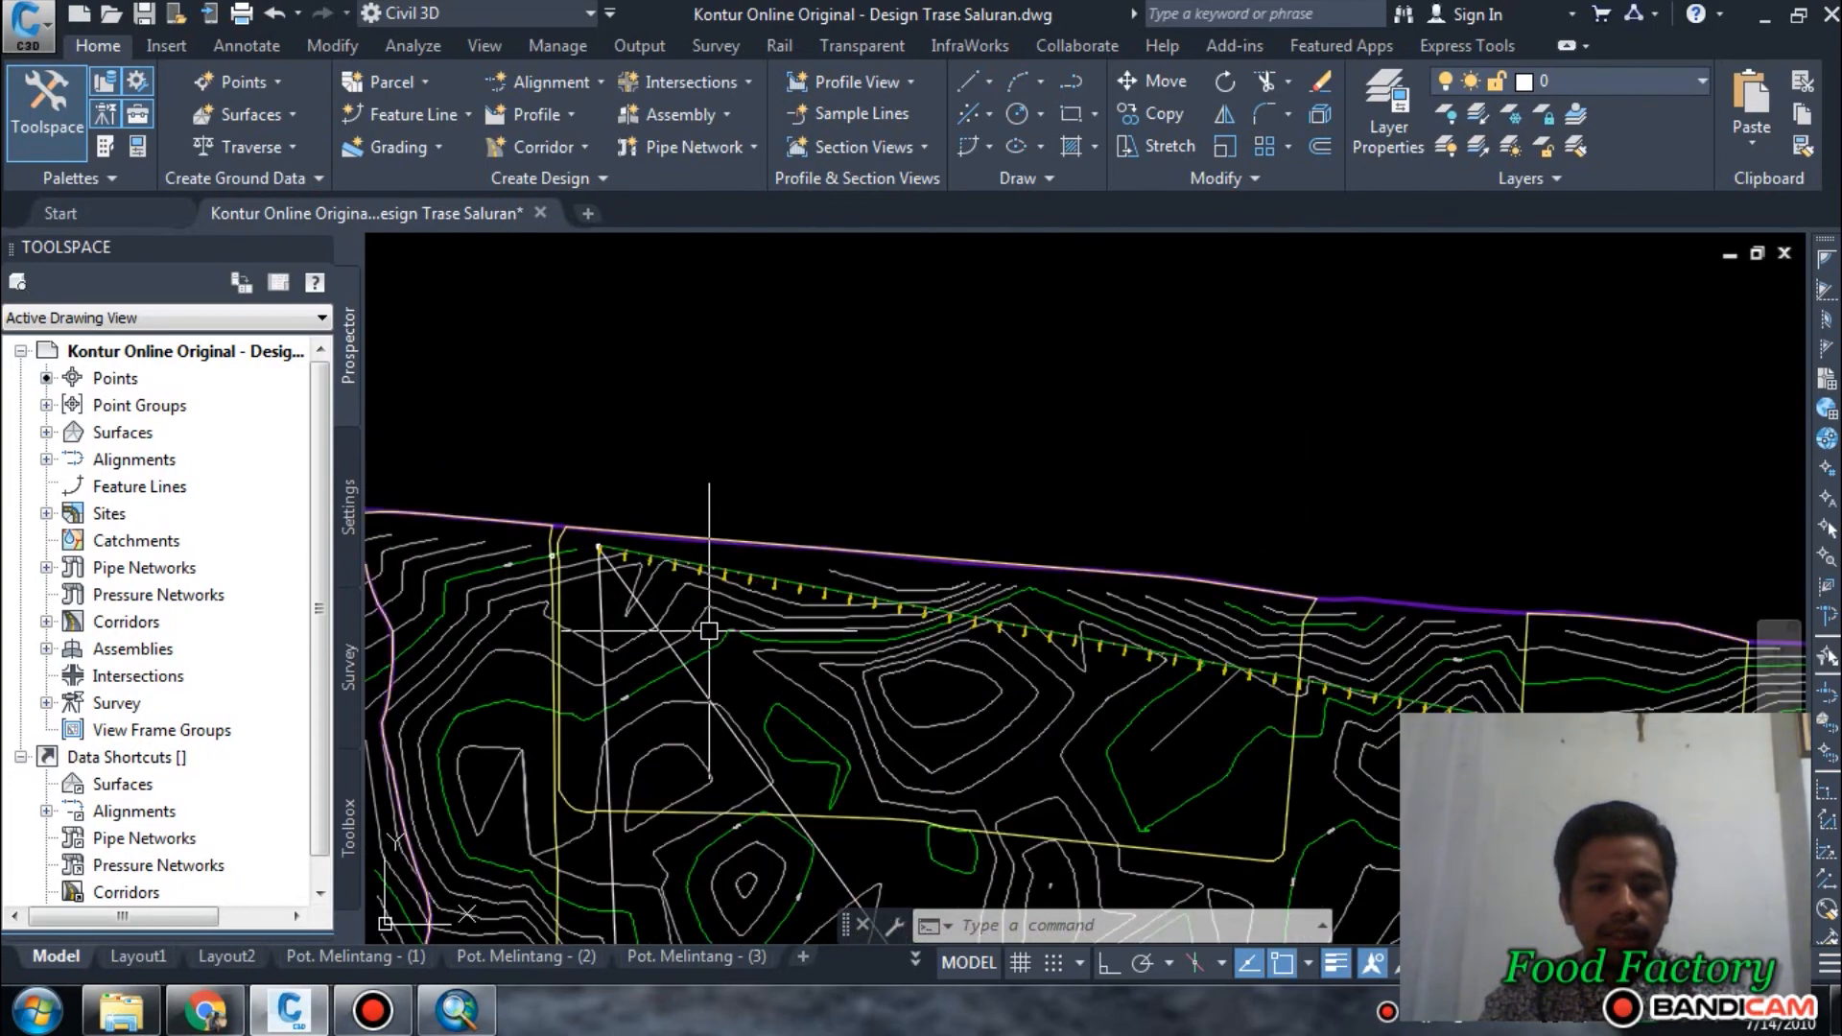
scroll(638, 518, up, 3)
click(570, 86)
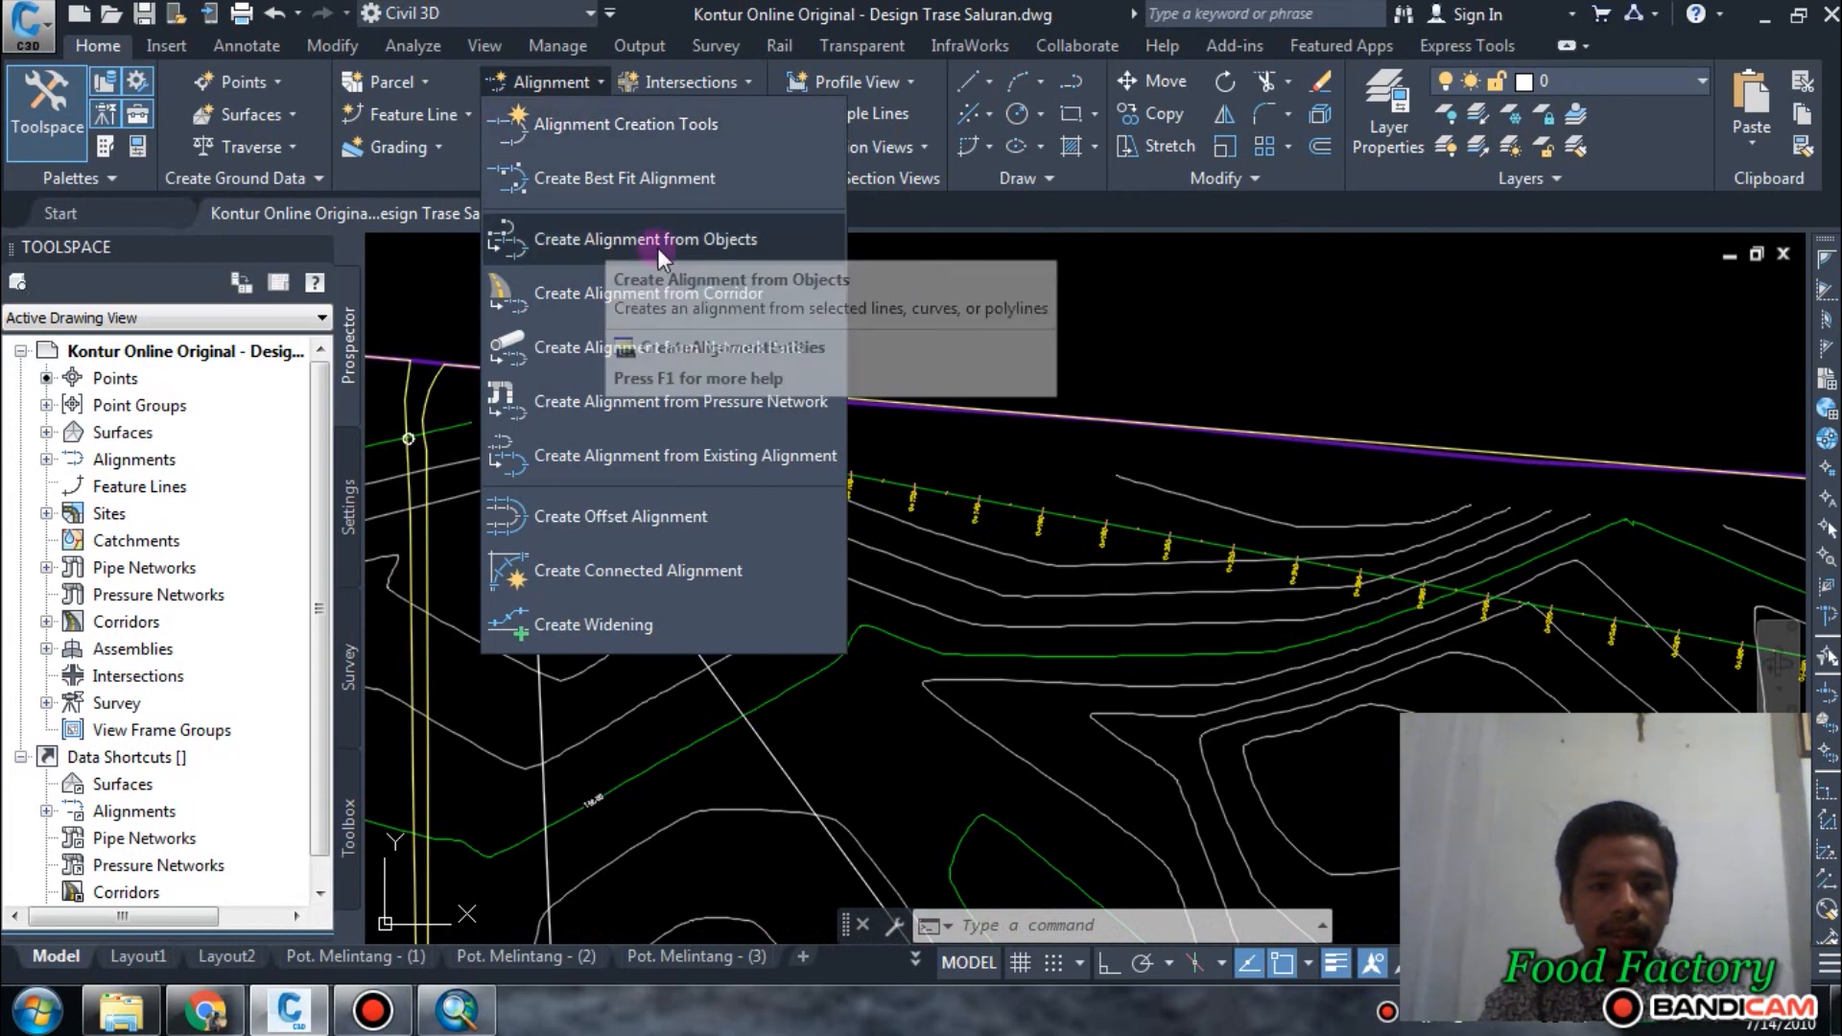
click(683, 239)
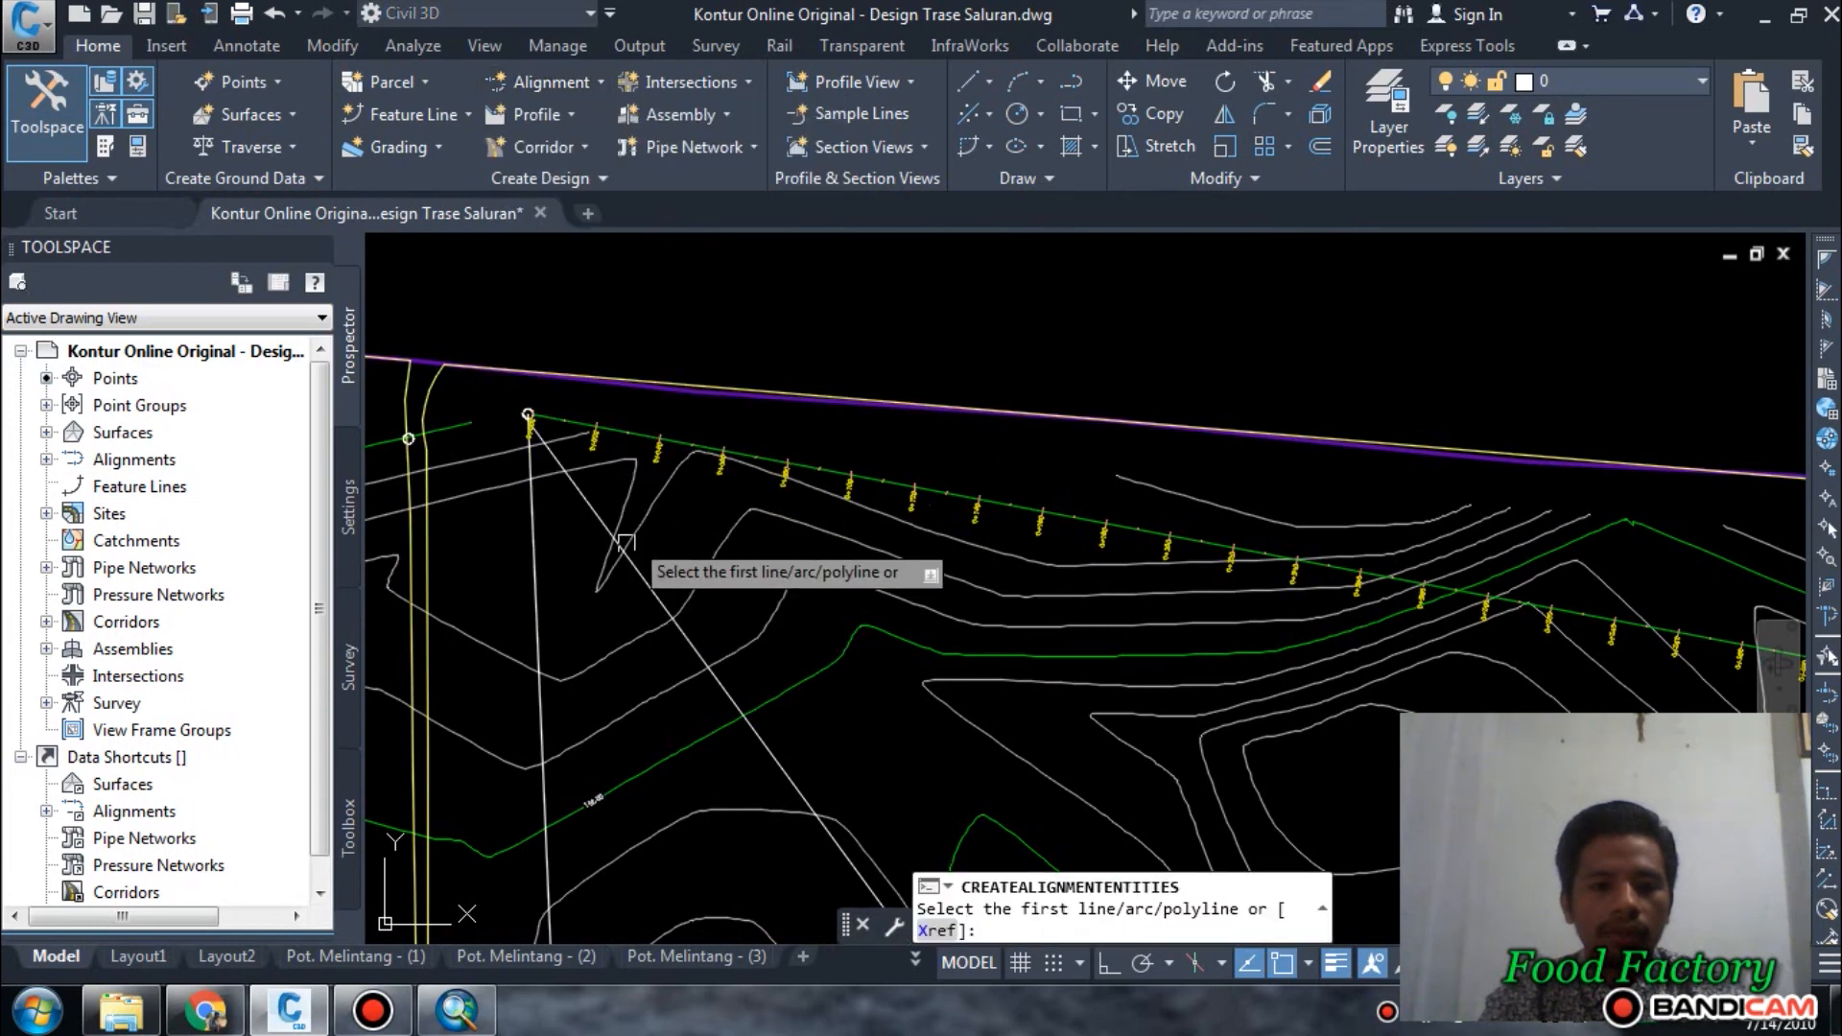
scroll(637, 564, up, 3)
click(568, 461)
click(568, 462)
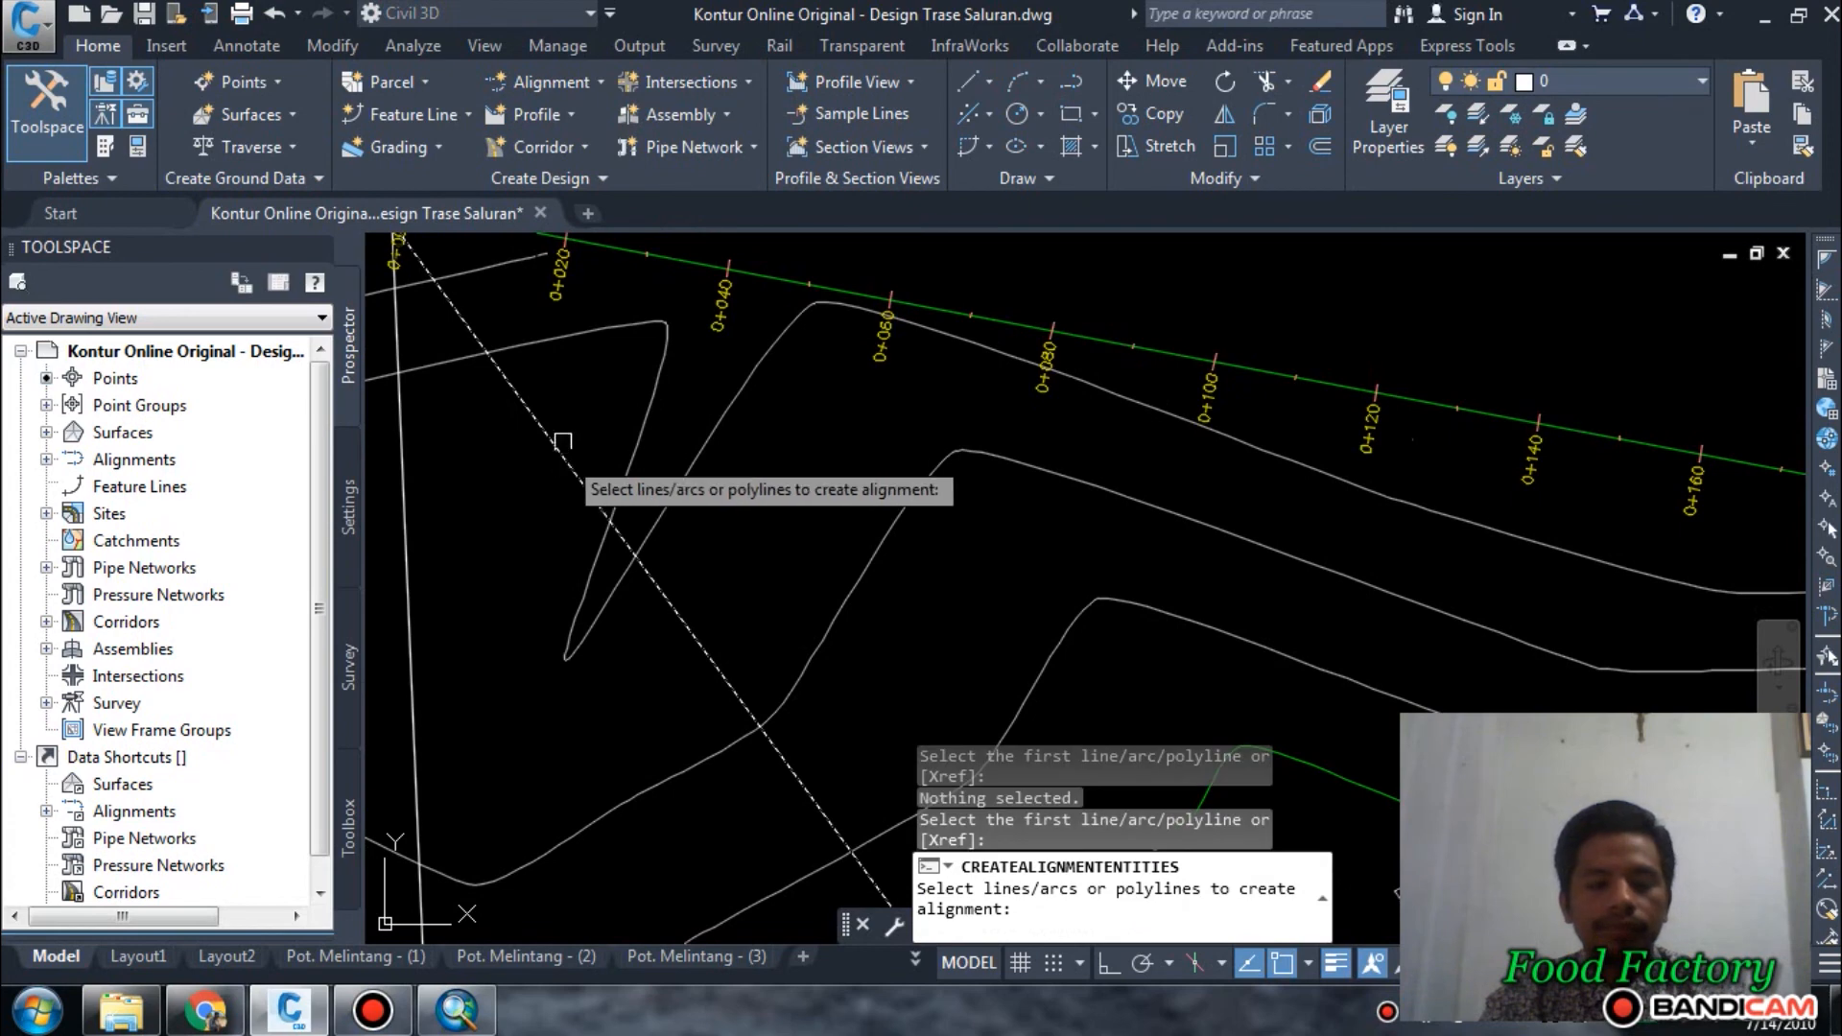
key(alt)
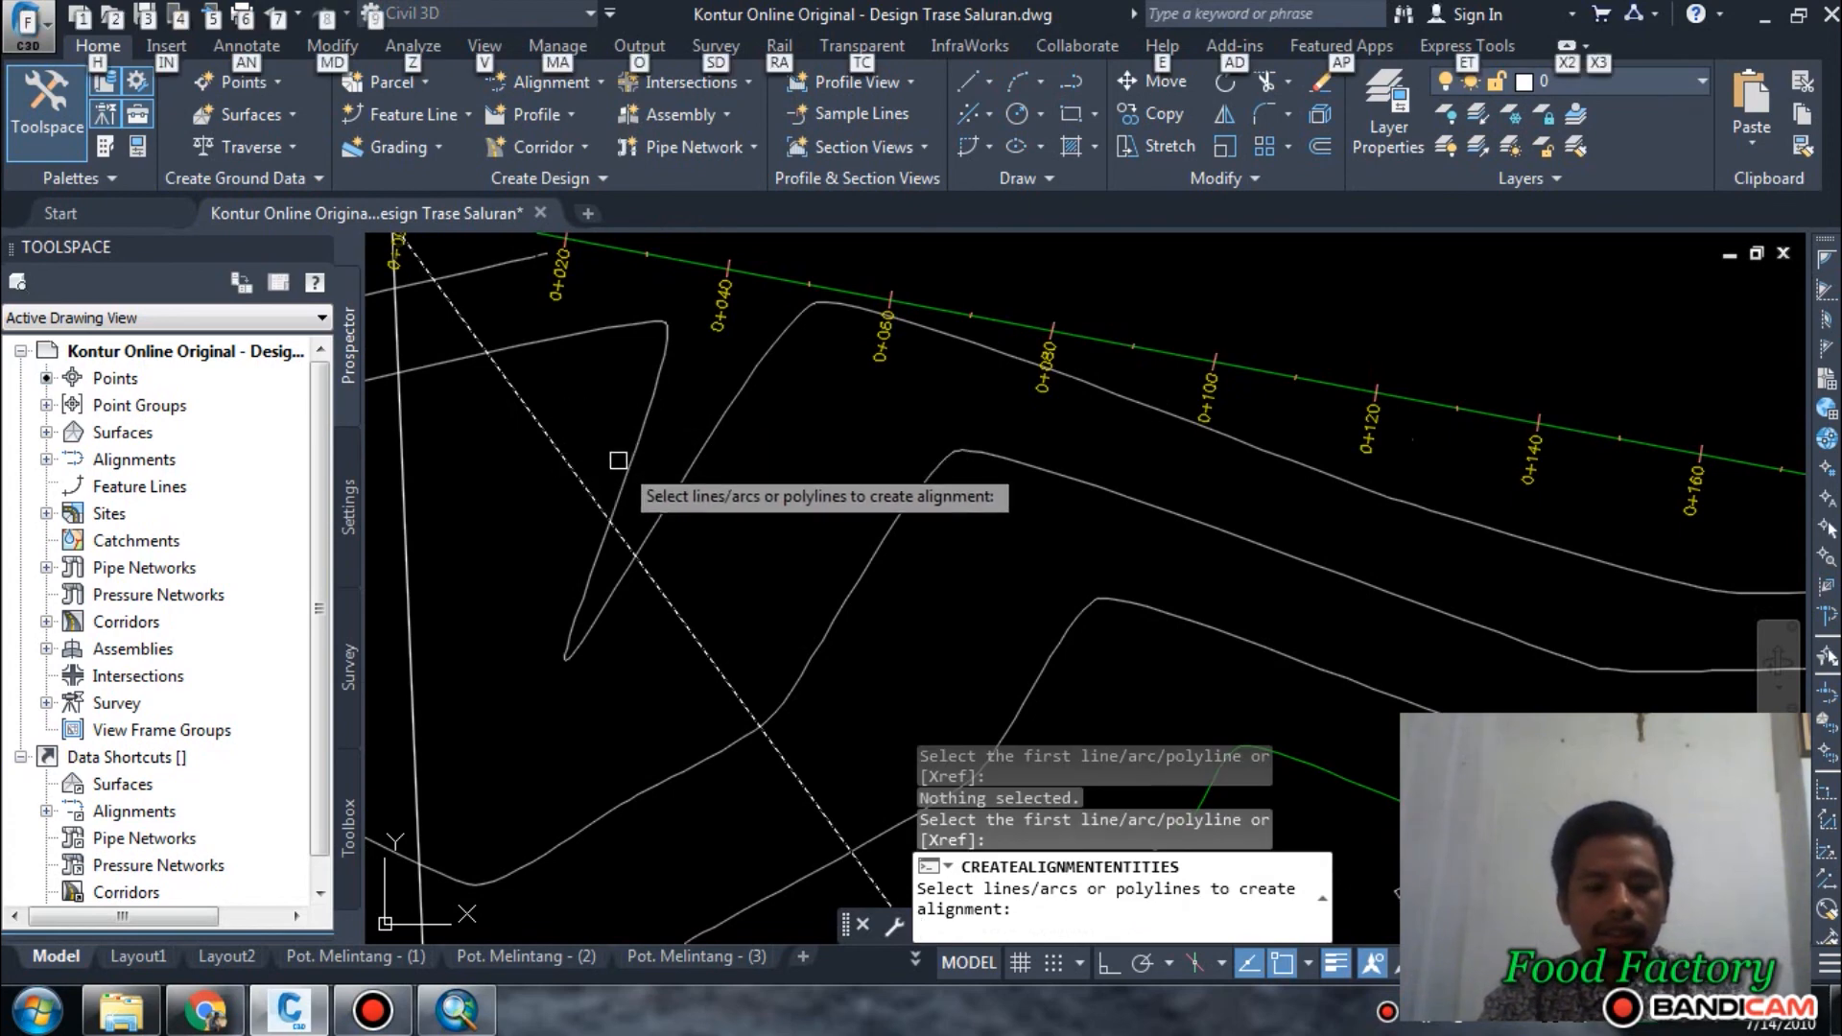
key(Return)
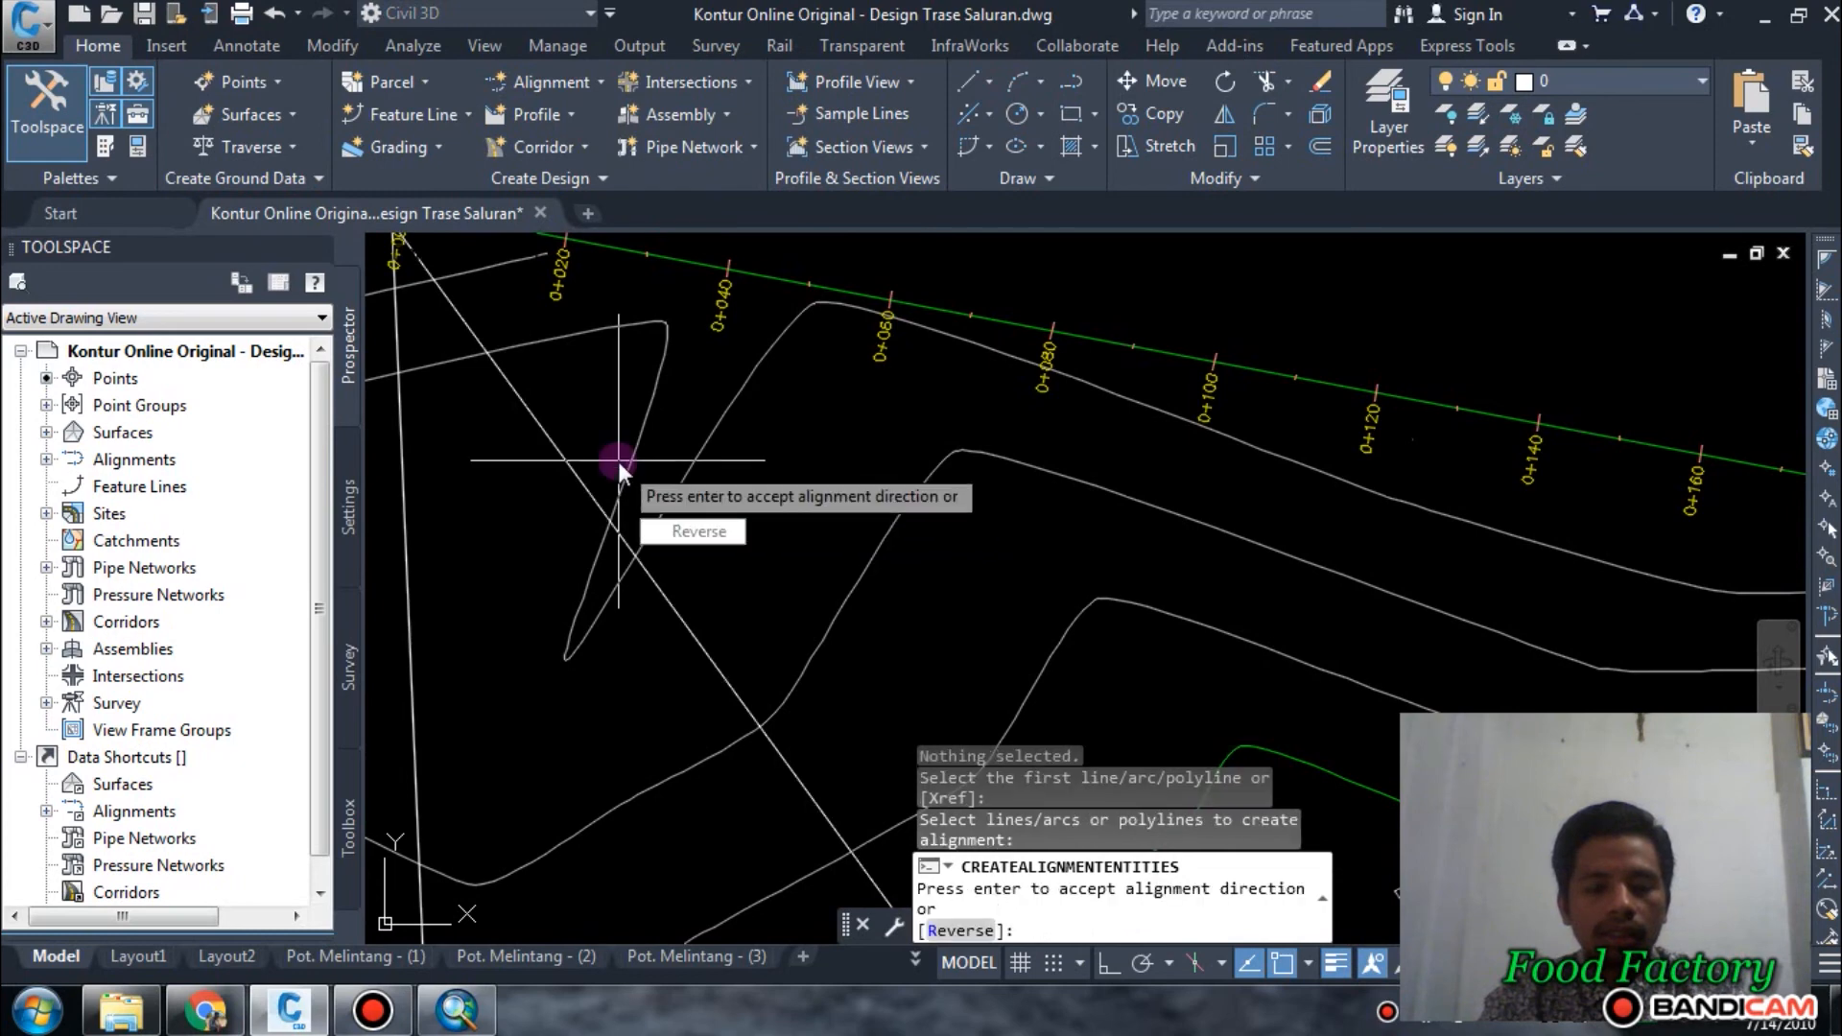
key(Return)
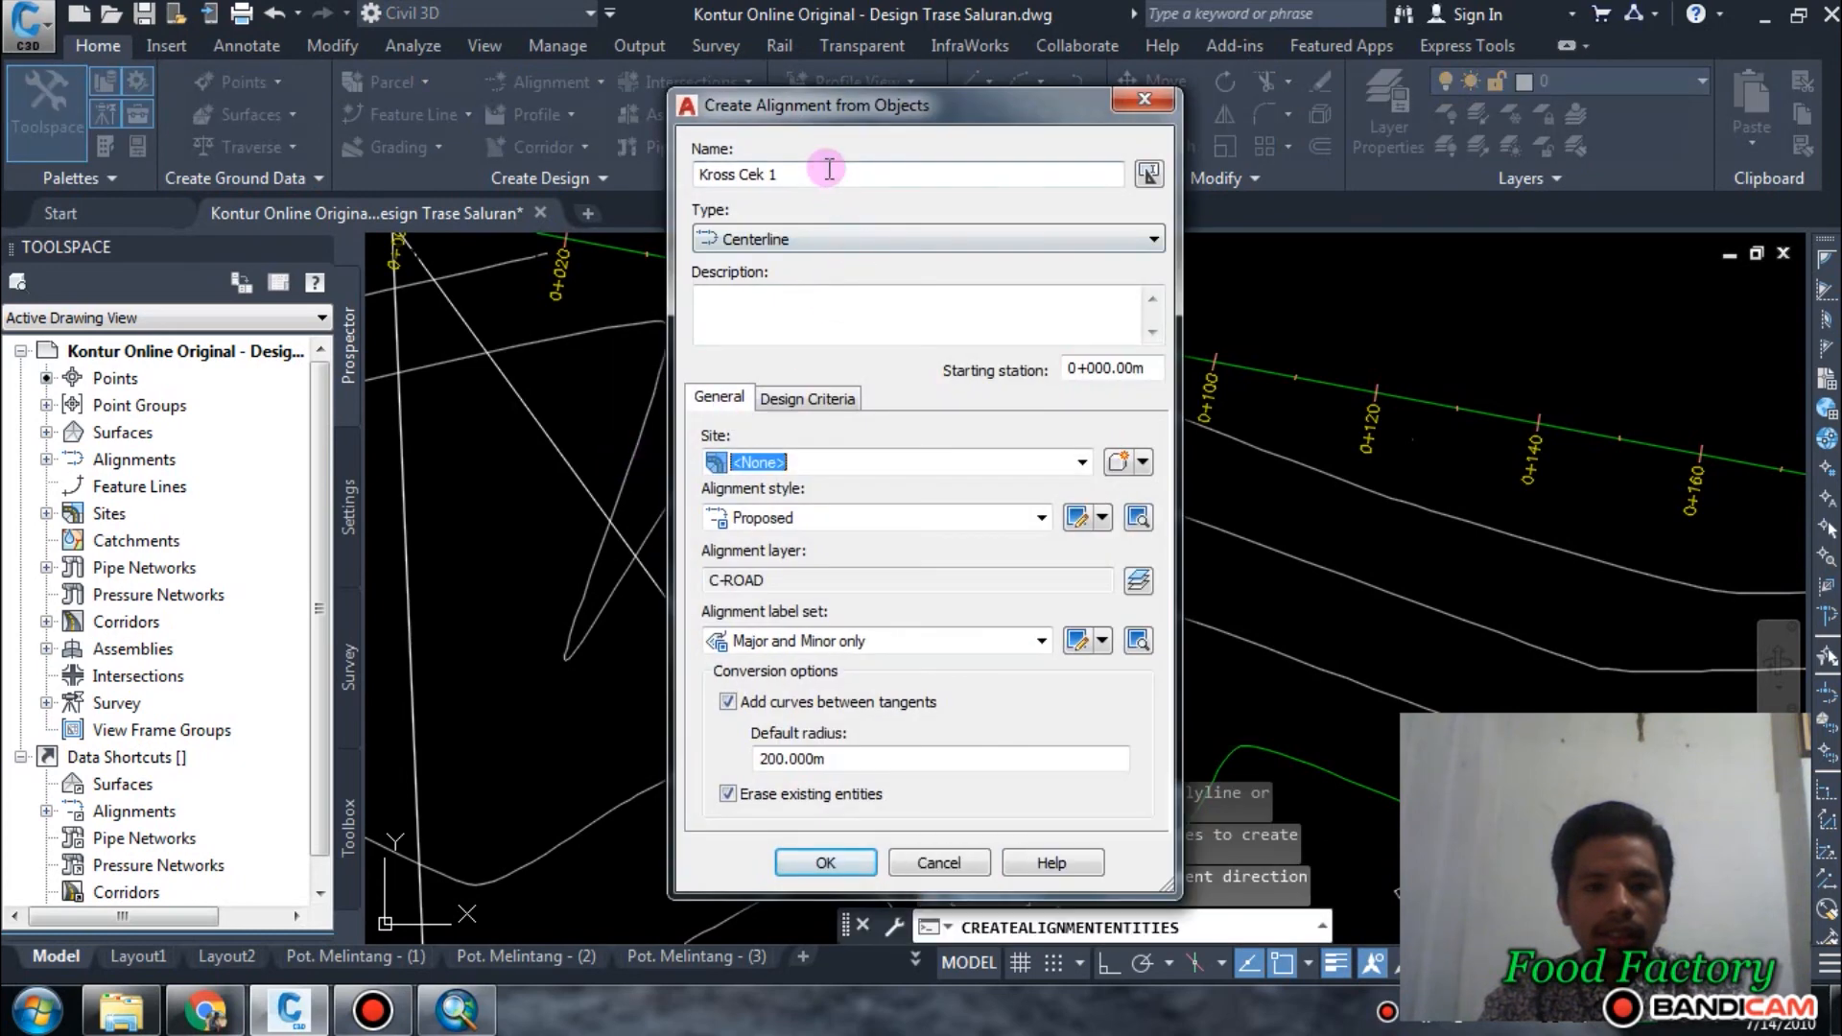
text(2)
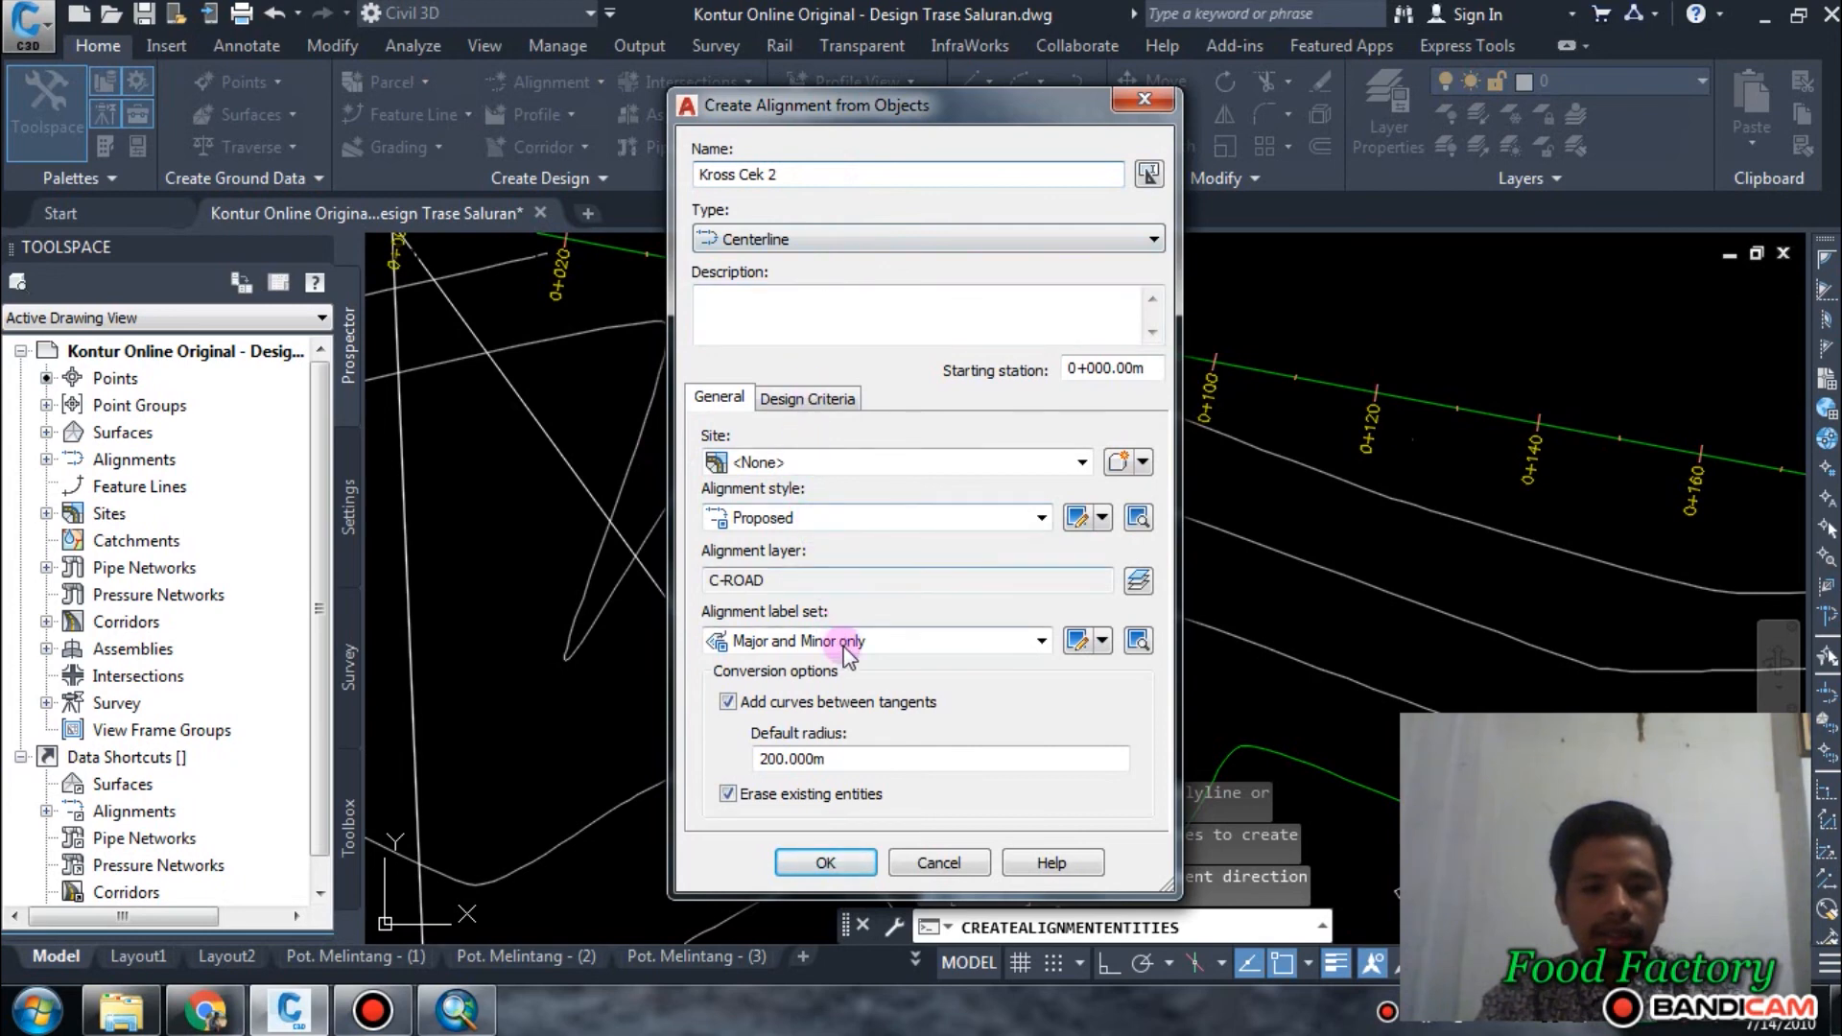
click(826, 861)
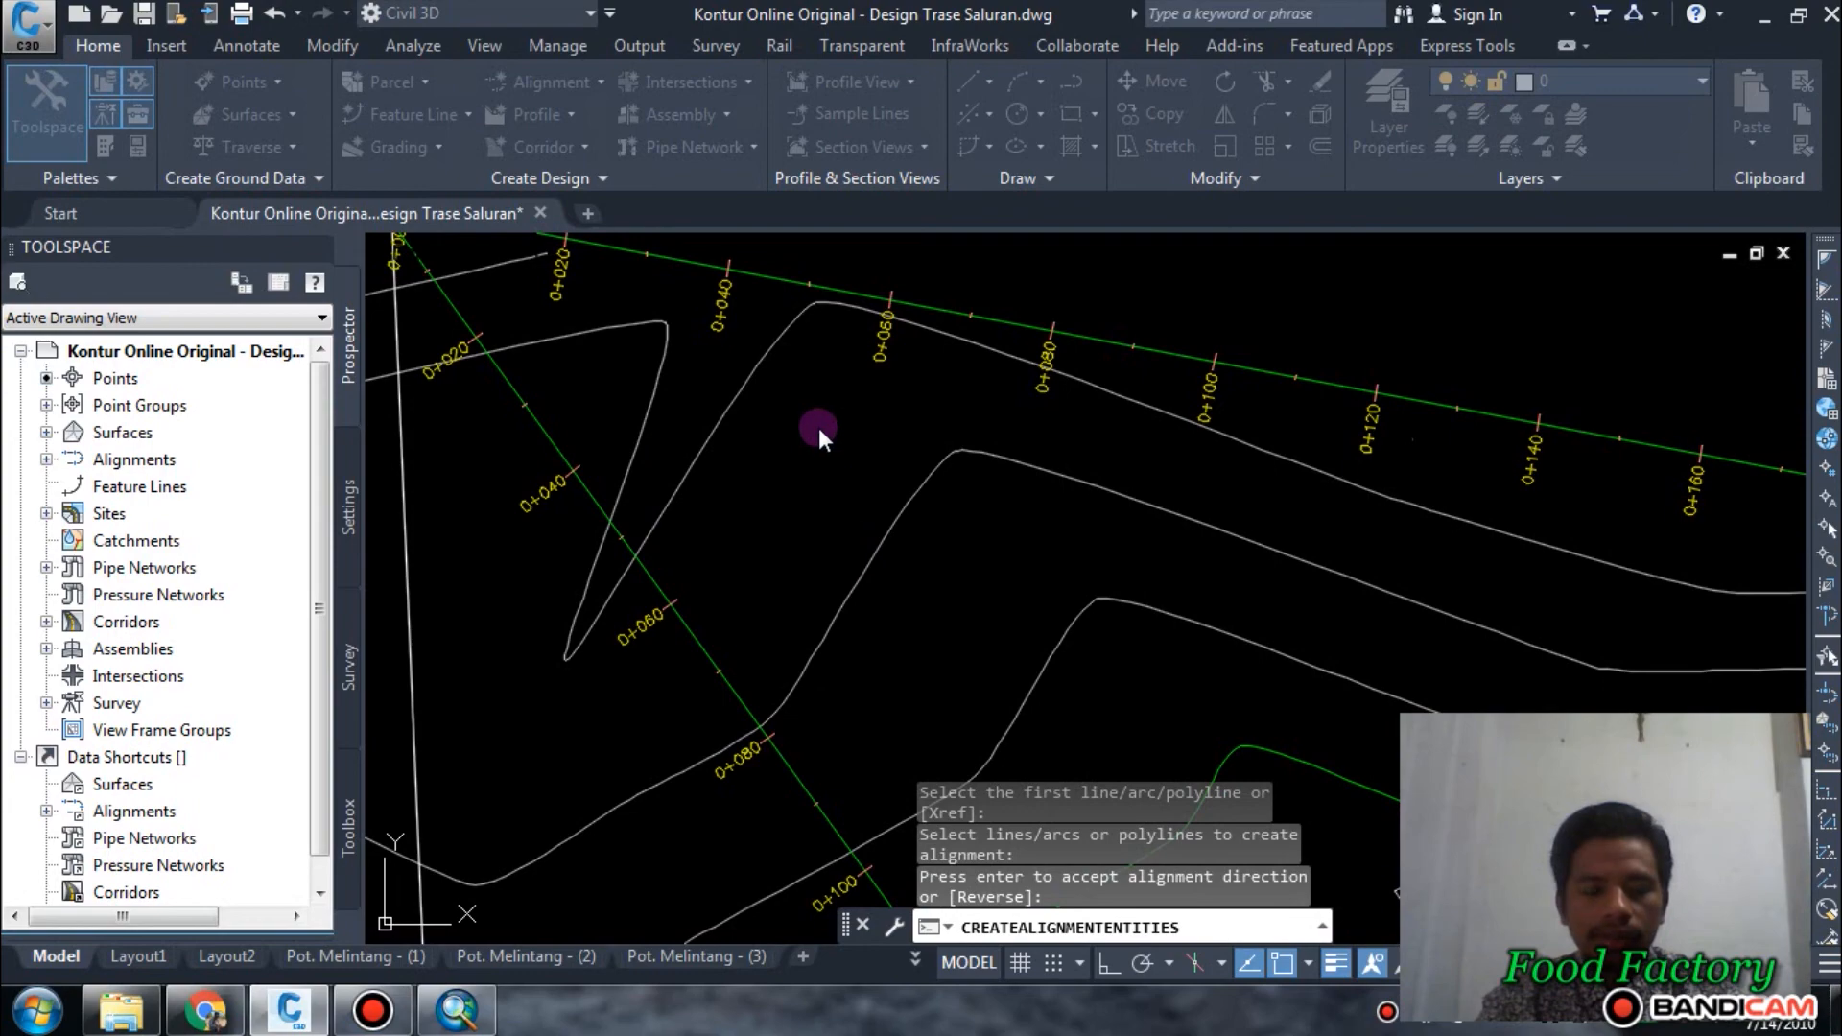
Create an alignment named Kross Cek 3 from the near-vertical polyline along the site's west side, accepting its default direction.
scroll(820, 428, down, 4)
scroll(778, 457, down, 2)
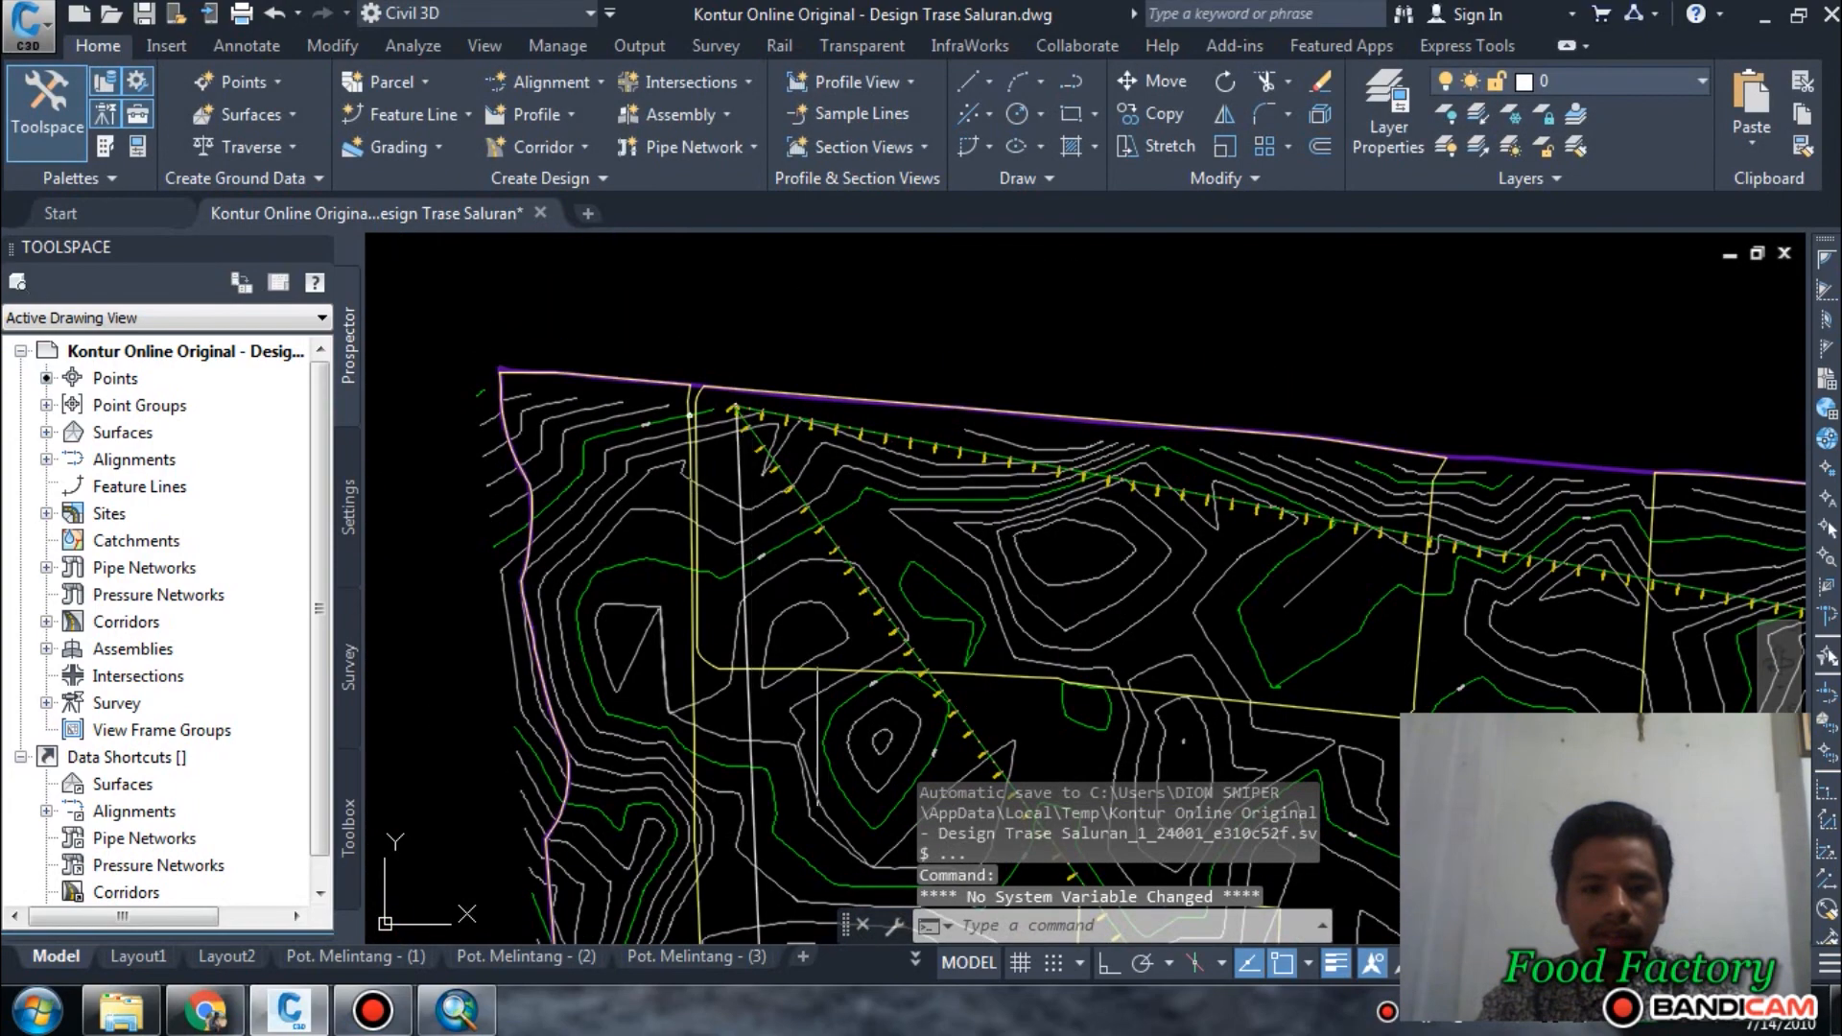
mouse_move(817, 657)
middle_down()
mouse_move(572, 383)
mouse_move(844, 582)
mouse_move(885, 634)
middle_up()
scroll(736, 383, down, 6)
scroll(690, 473, up, 8)
key(Return)
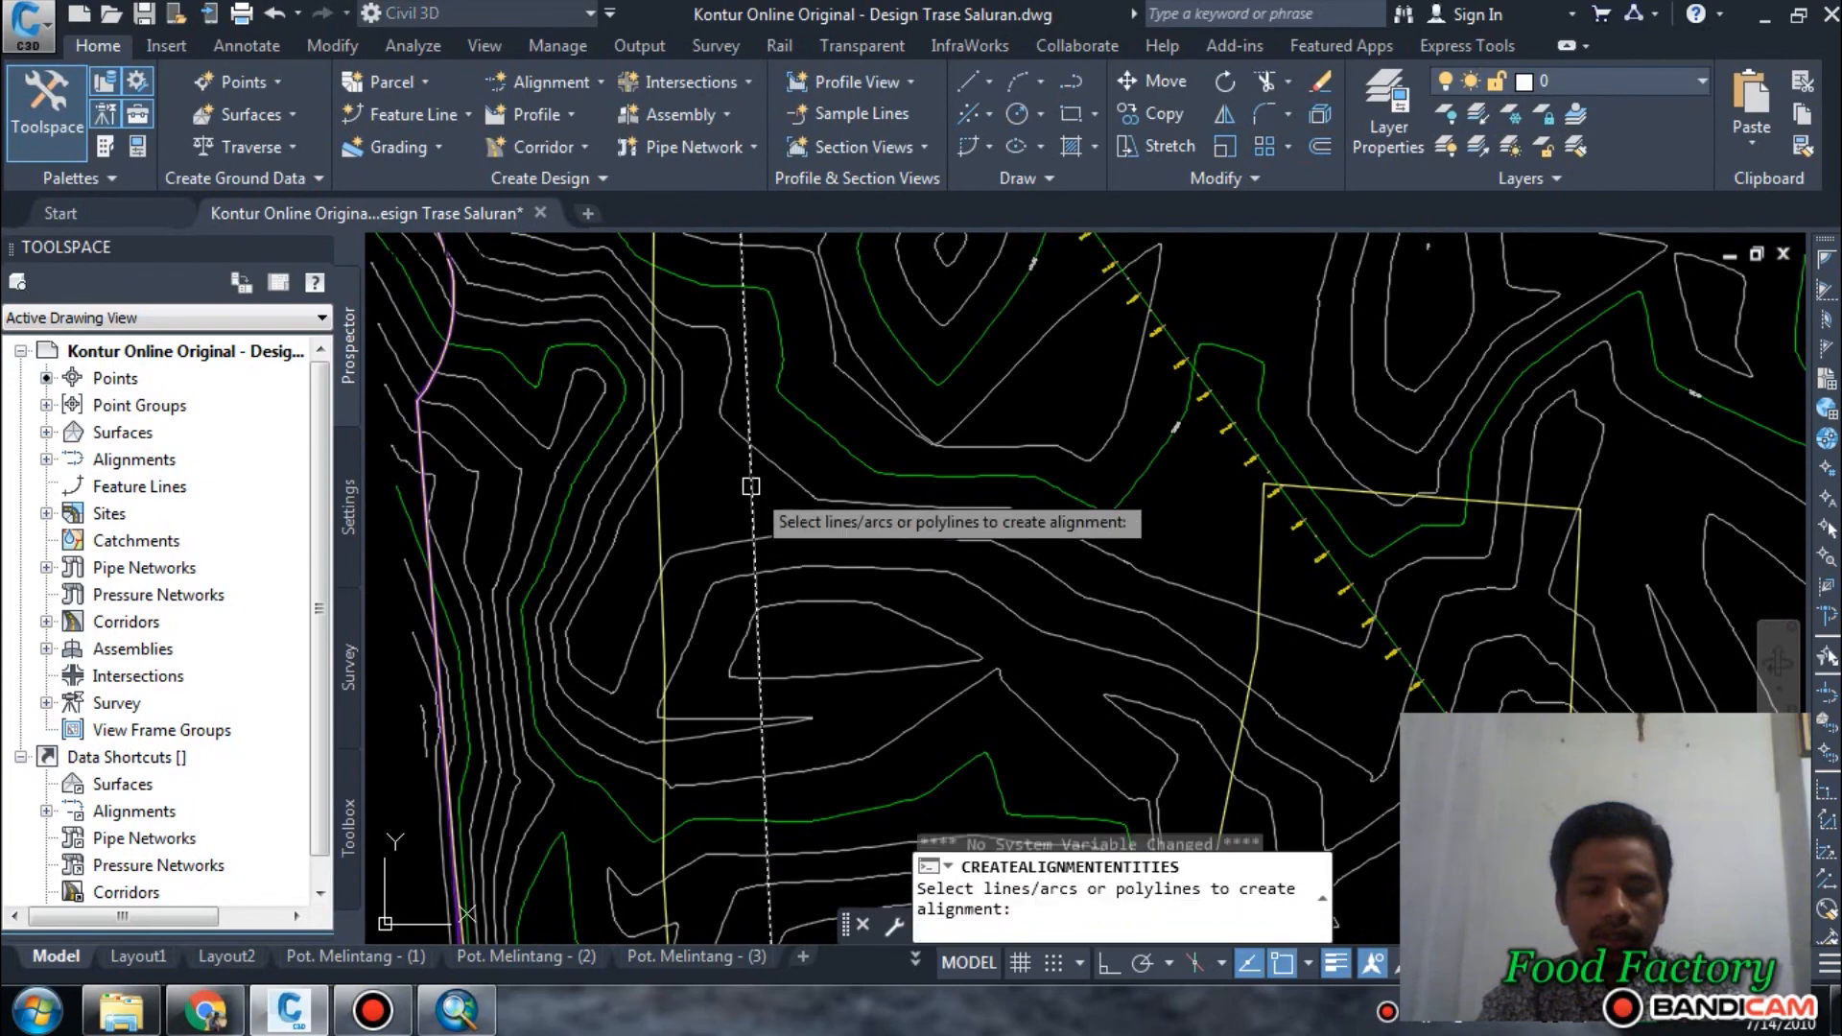
click(751, 487)
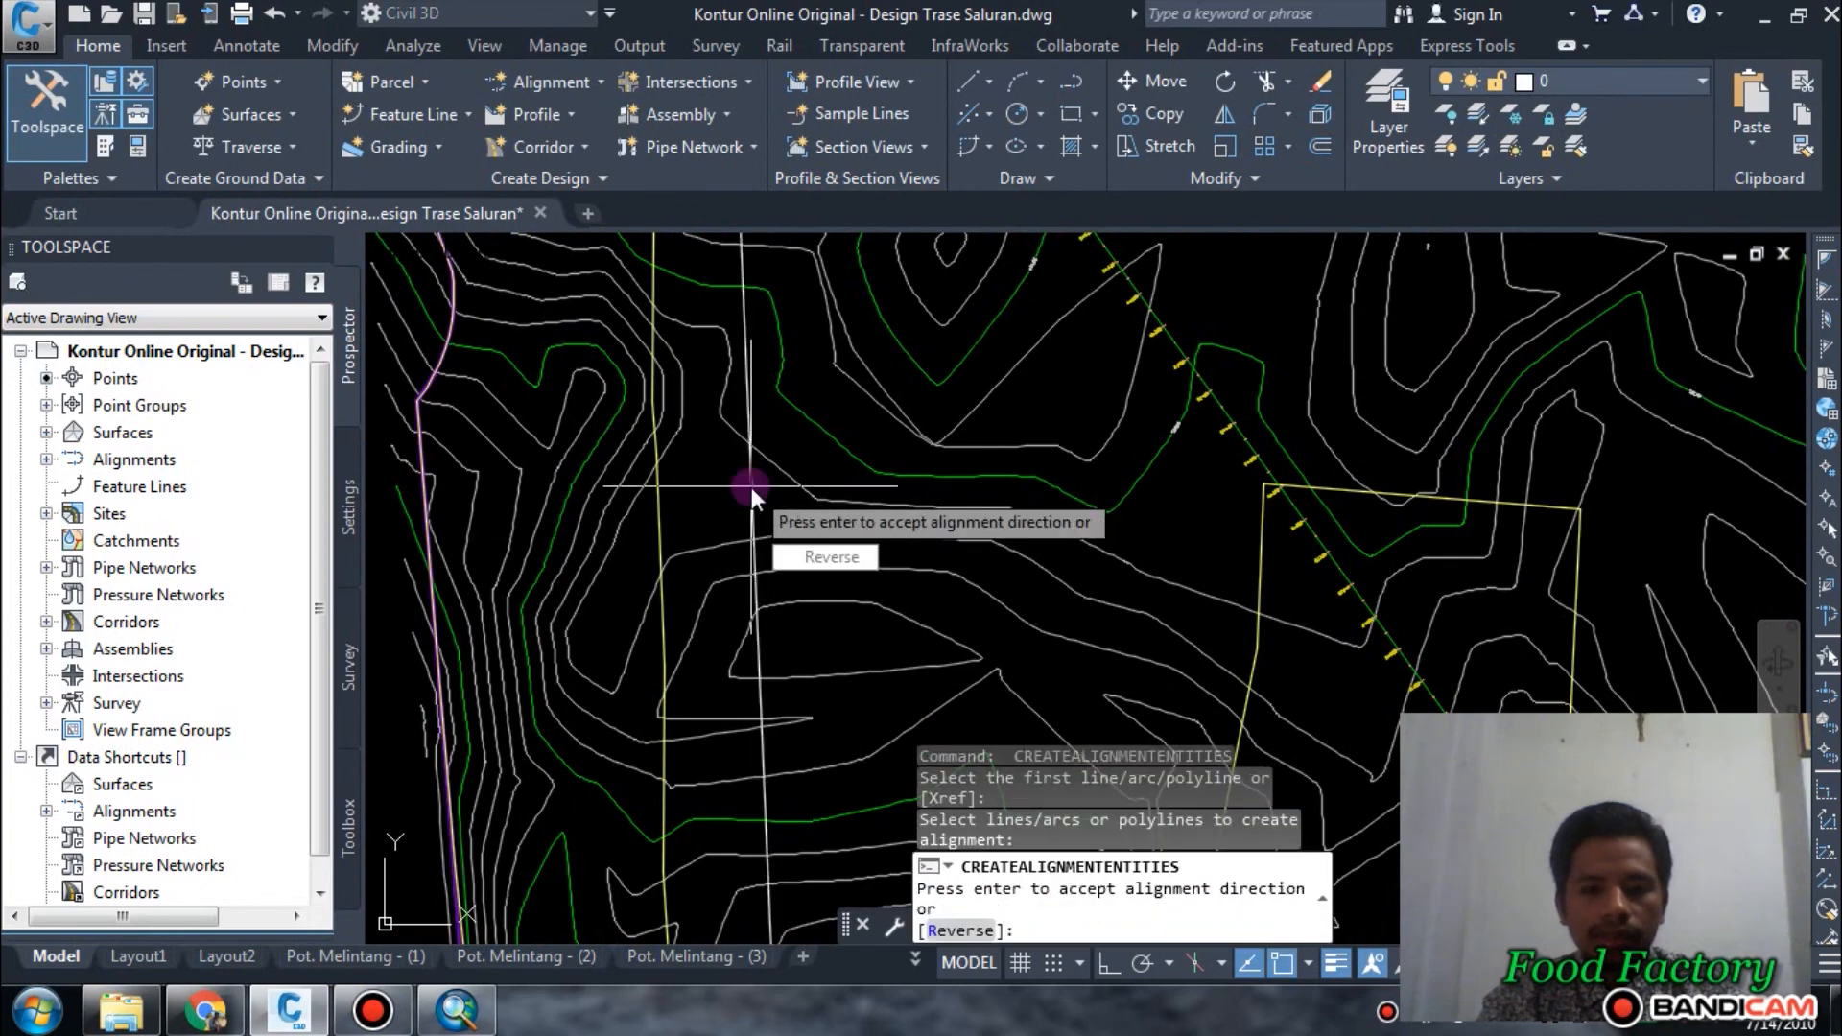
key(Return)
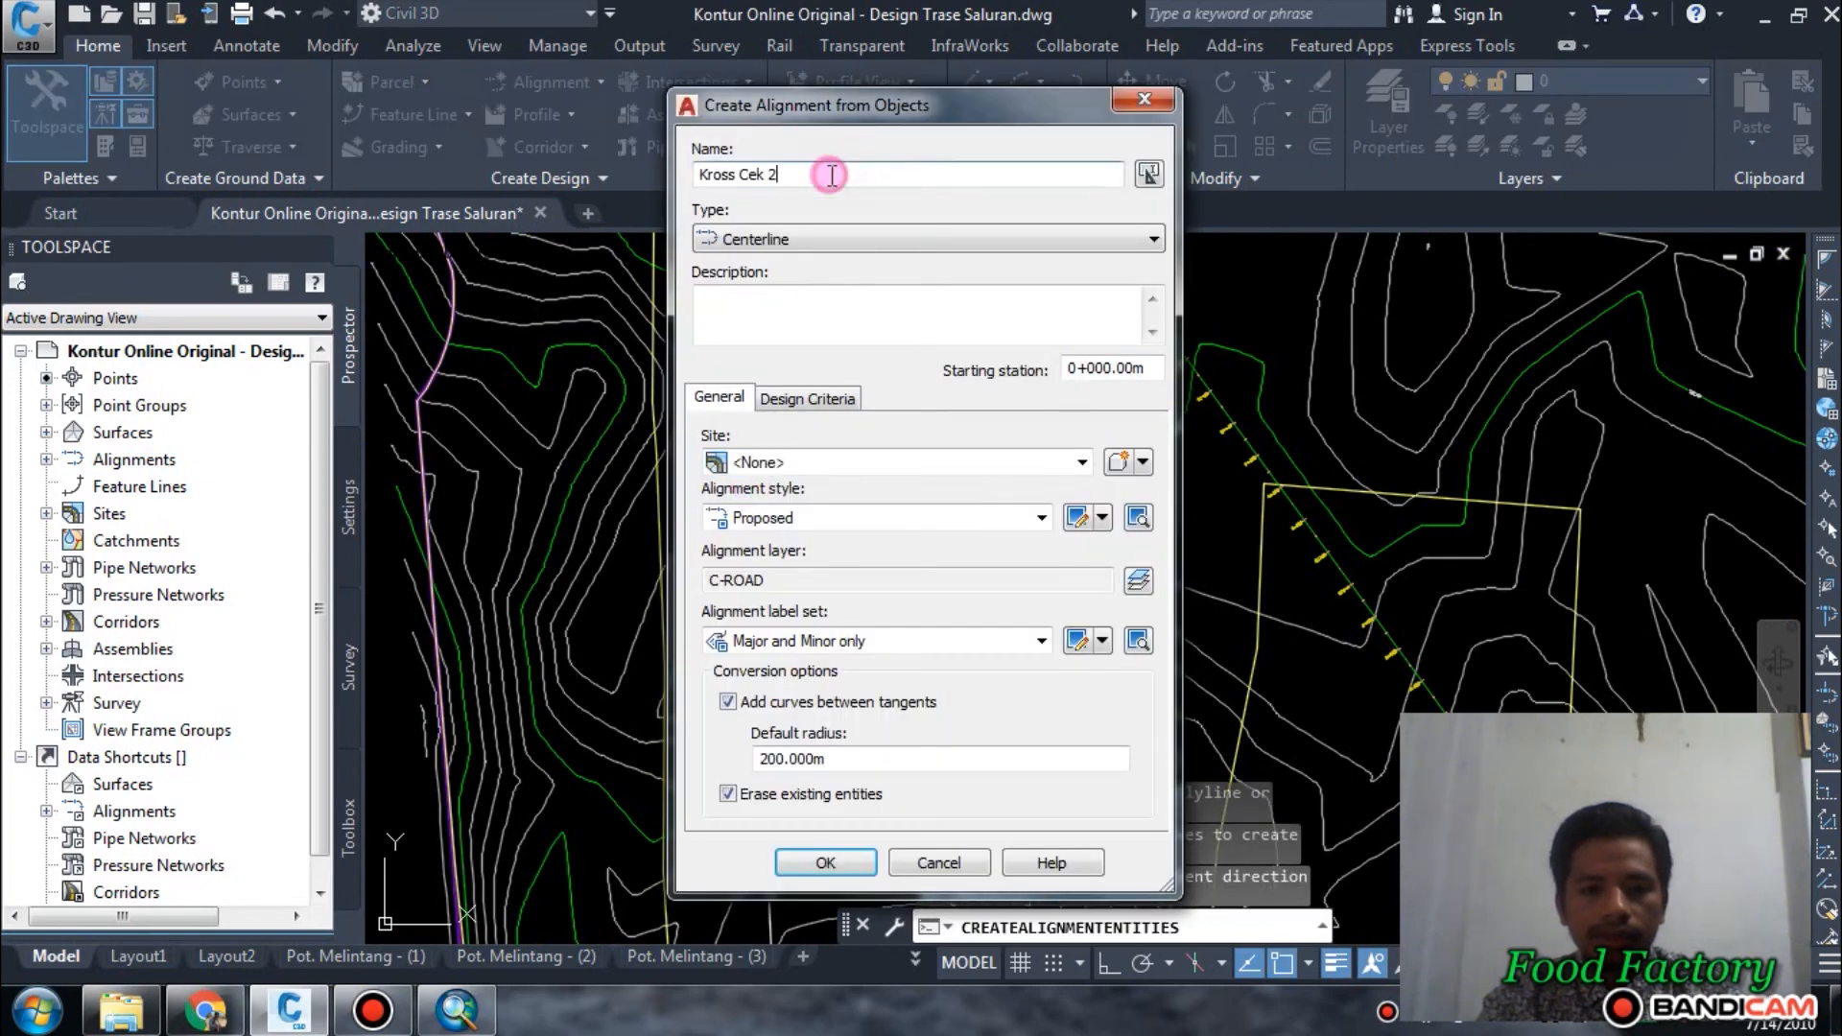
double_click(825, 172)
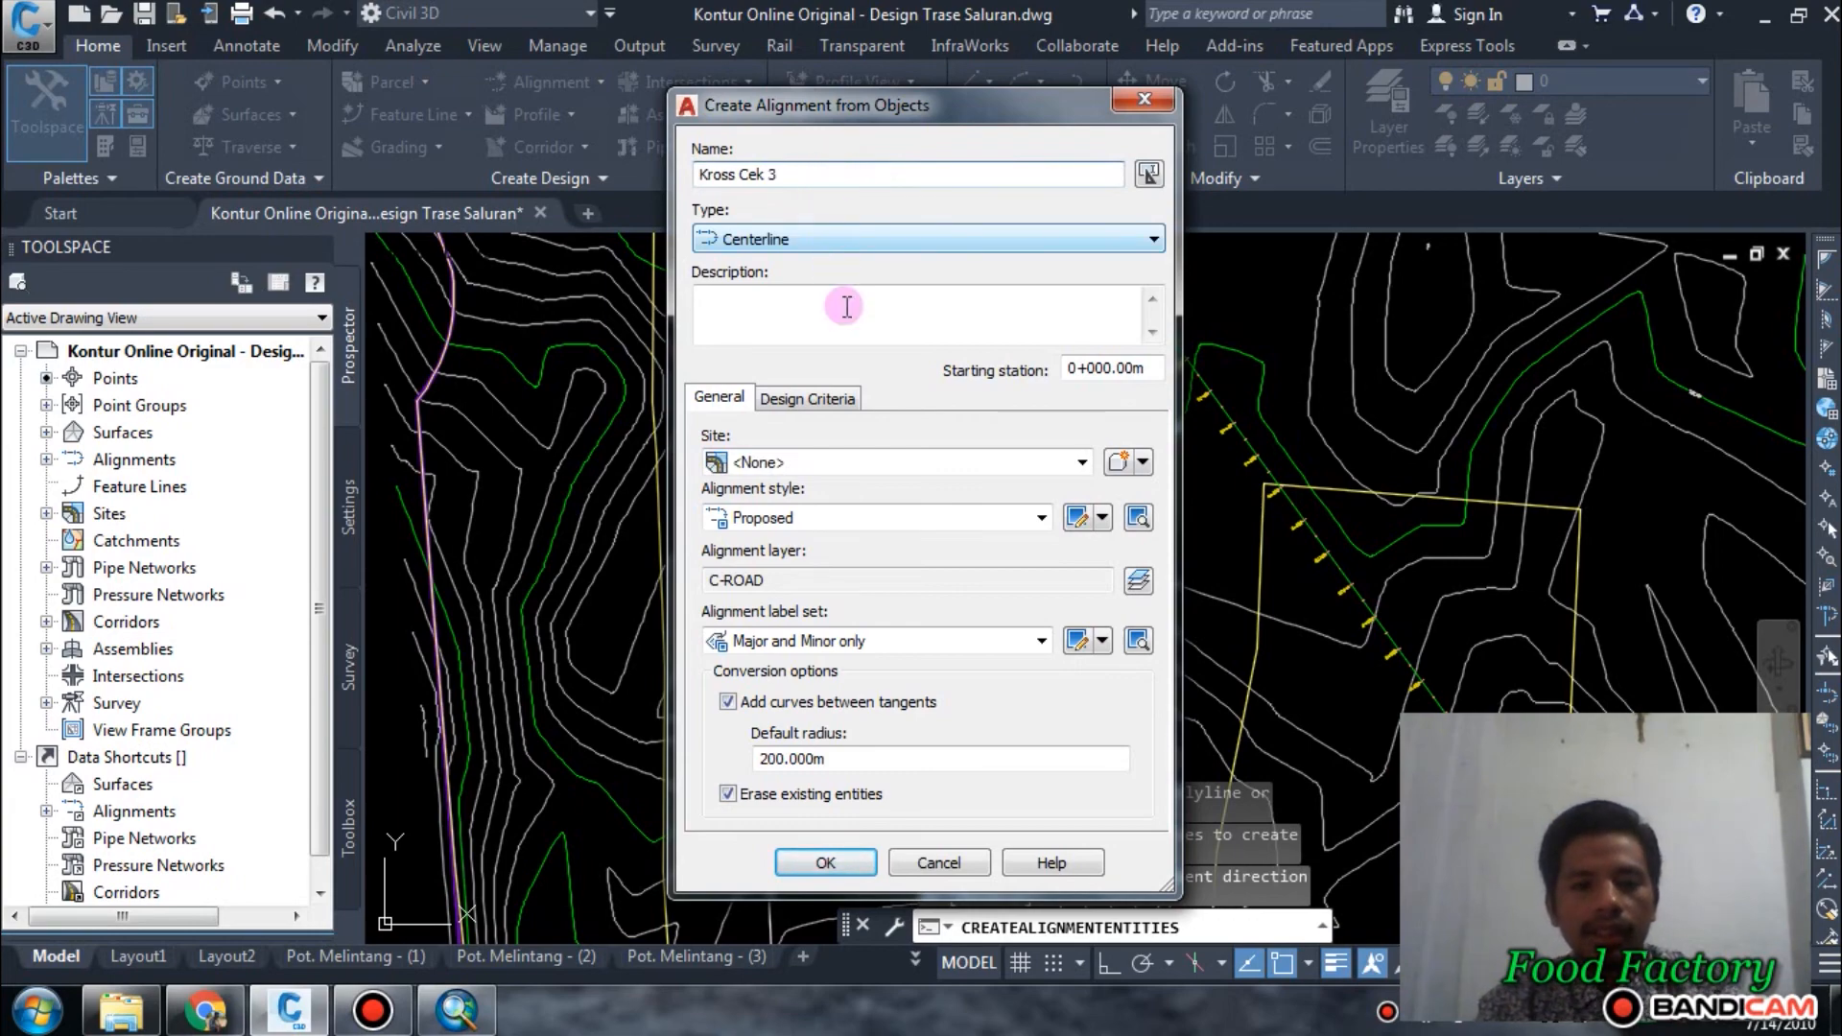
click(861, 862)
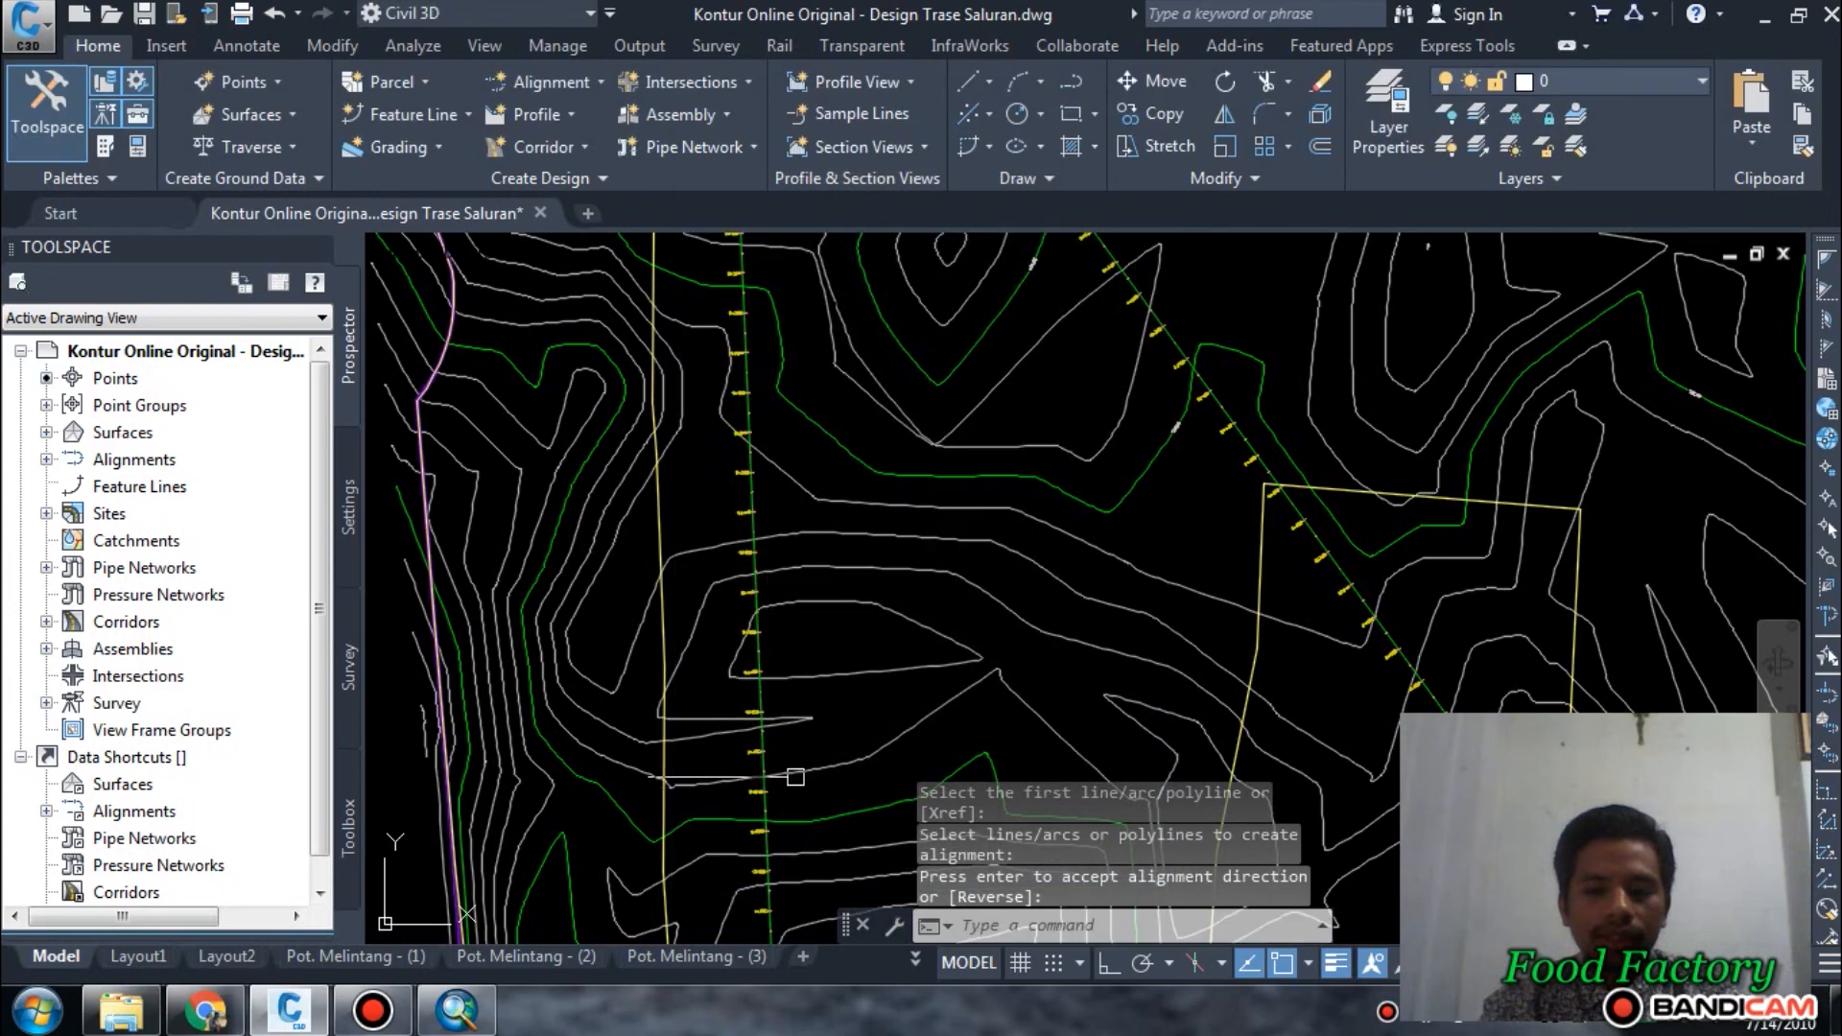
scroll(781, 493, down, 5)
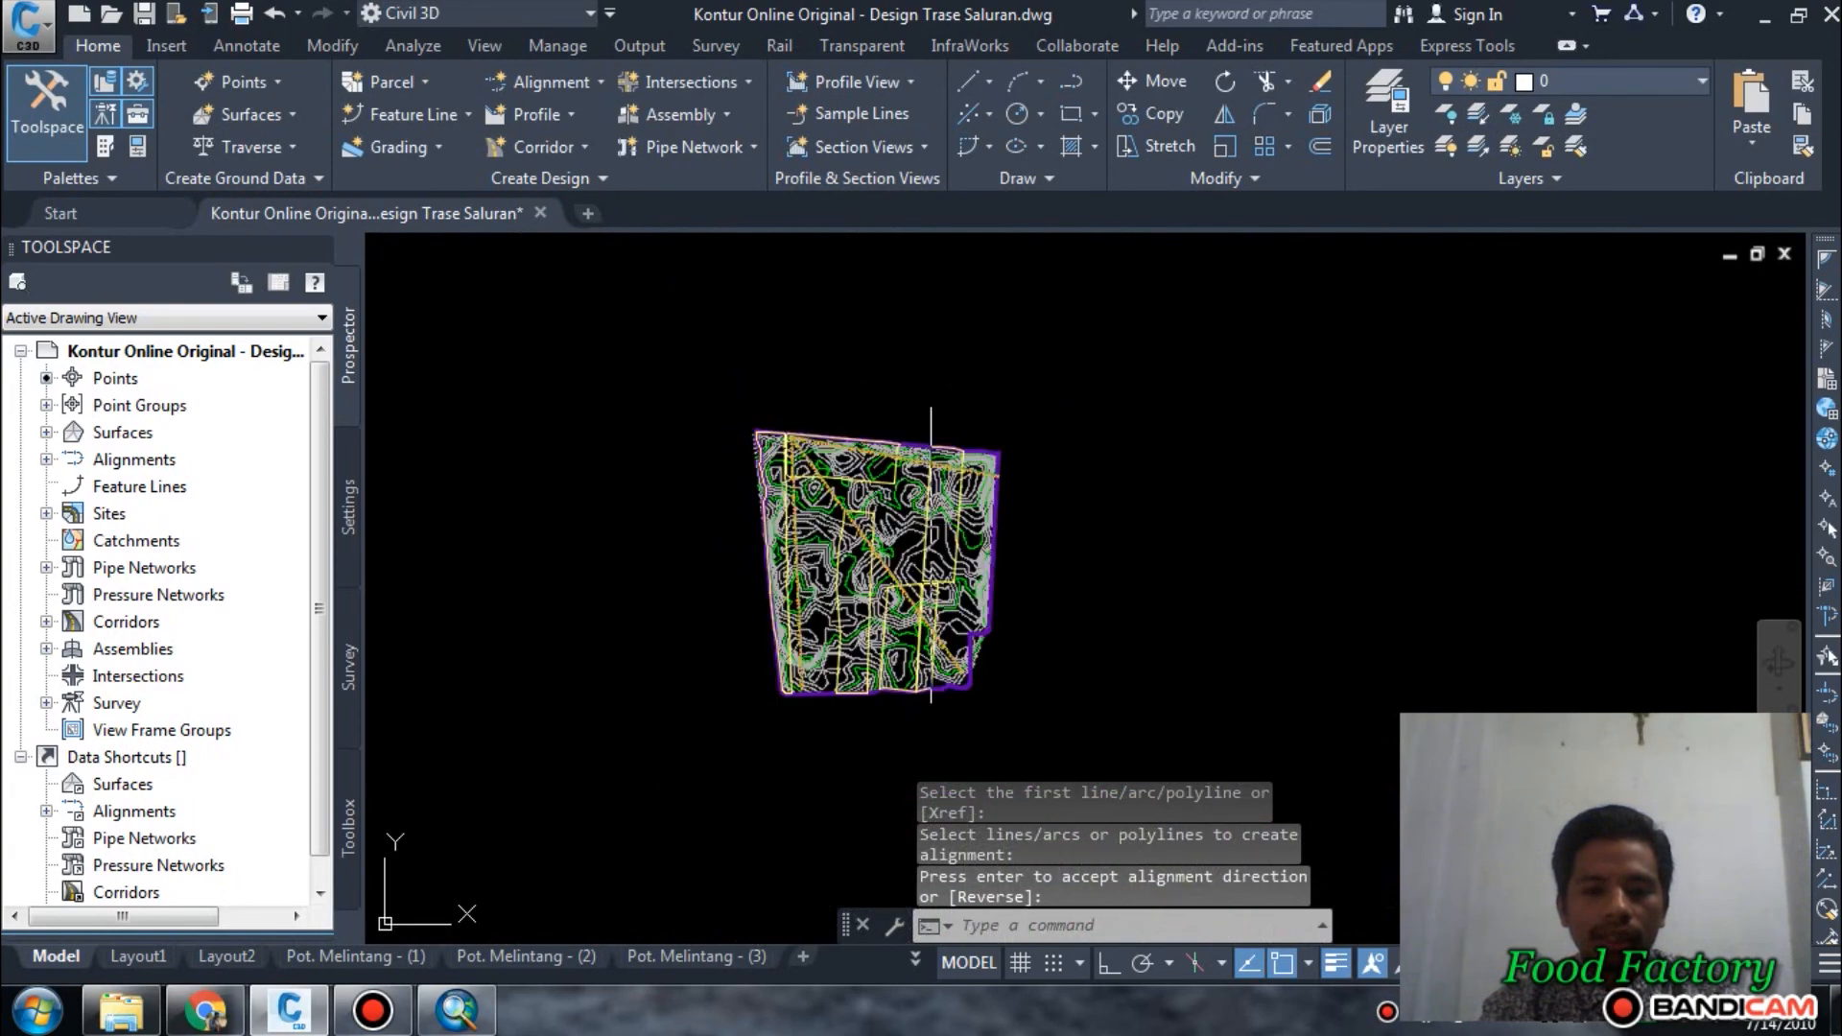
scroll(1055, 537, up, 6)
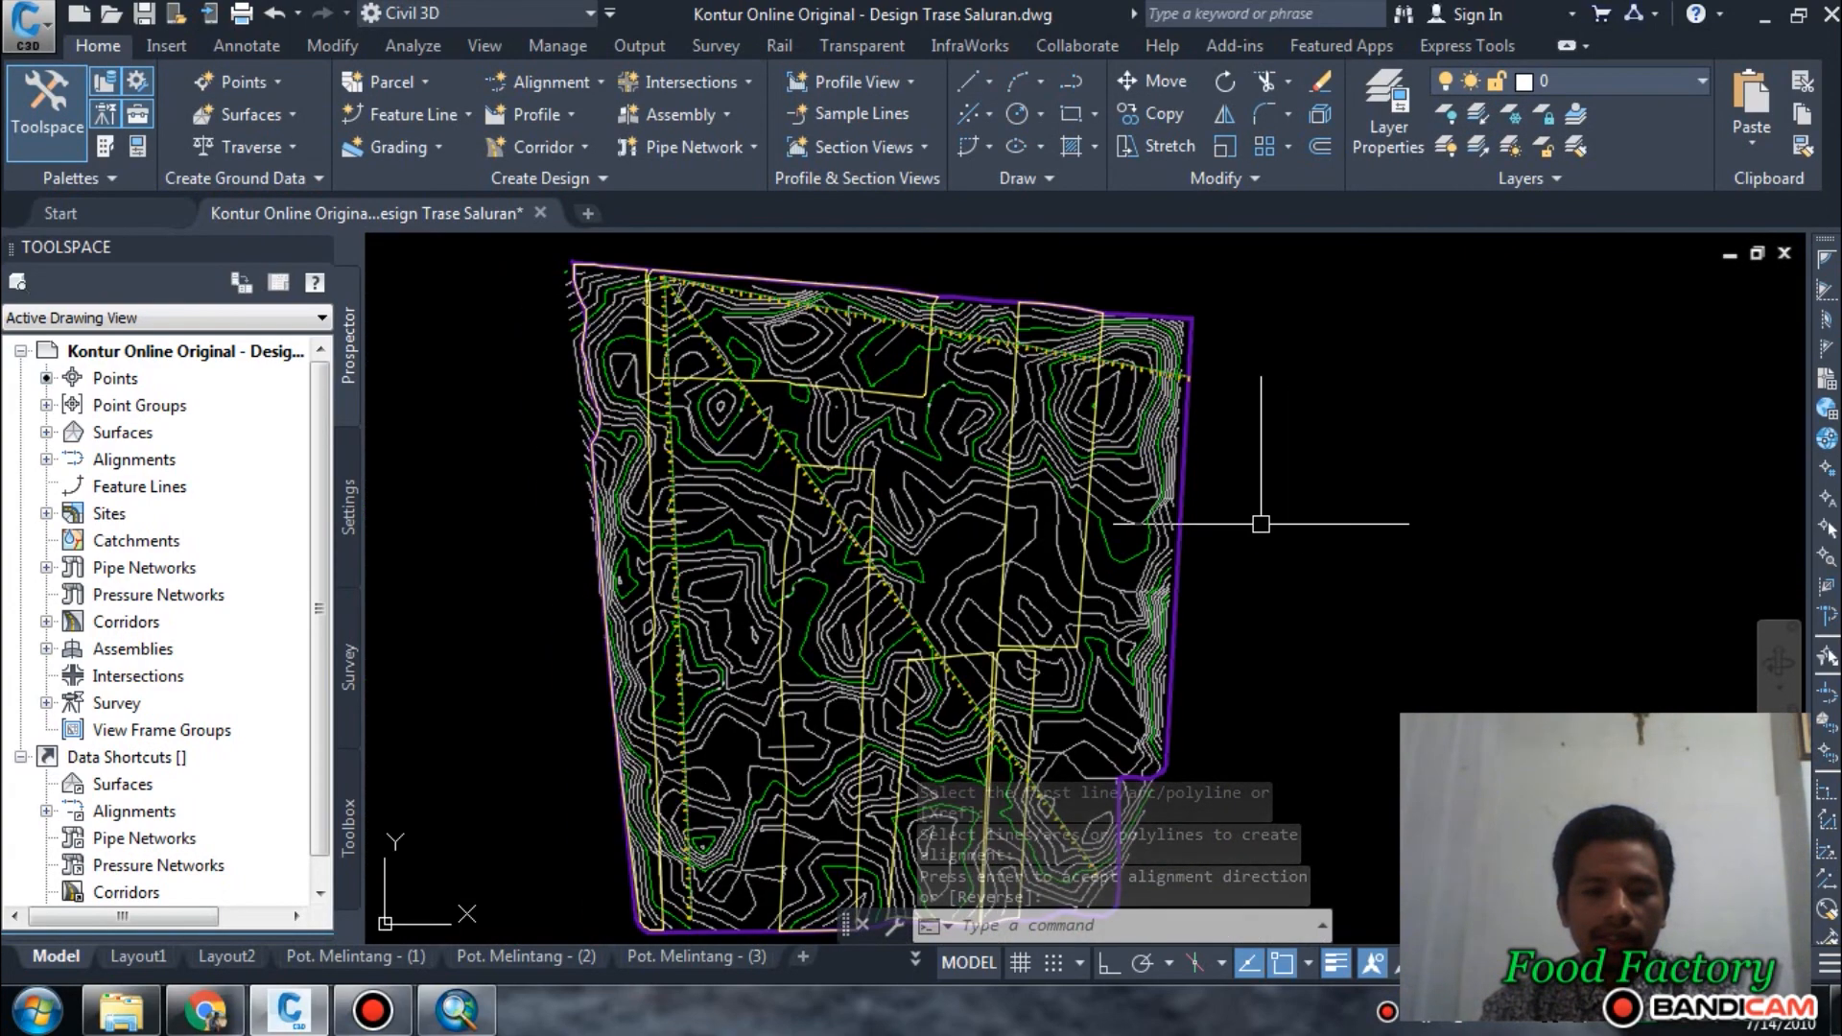
scroll(1074, 614, down, 2)
scroll(974, 661, up, 4)
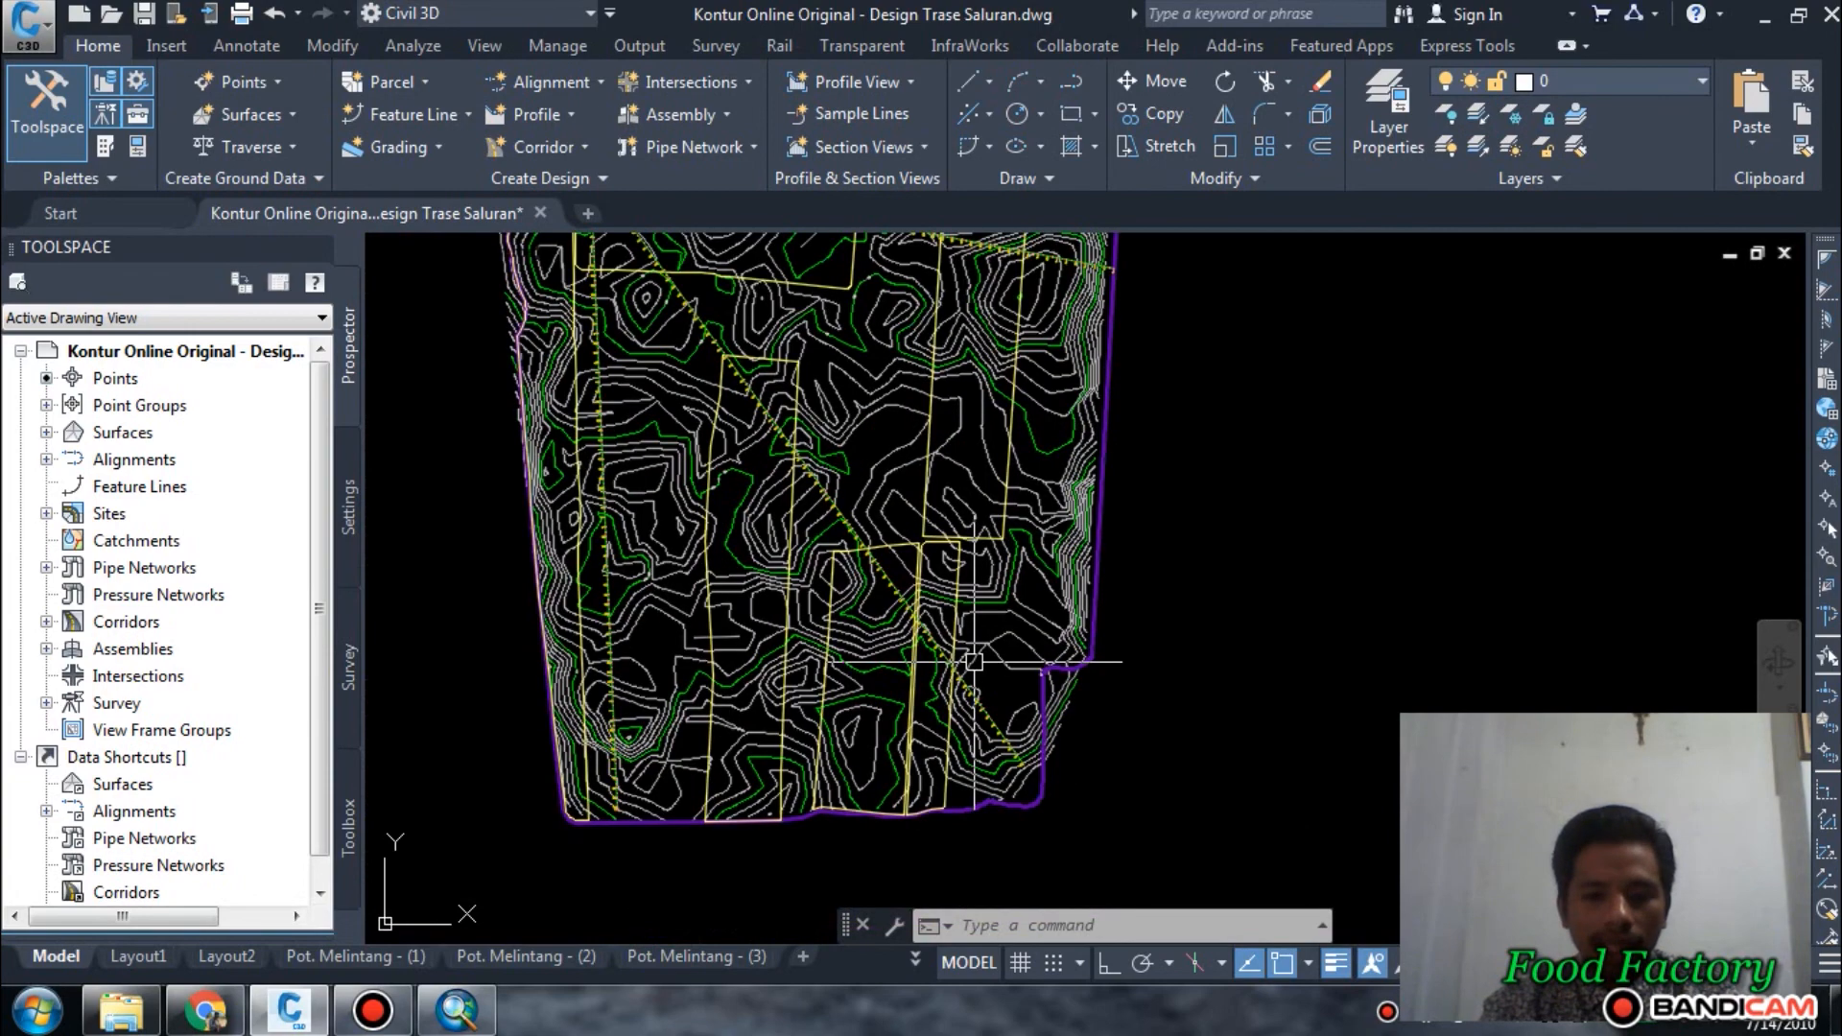
mouse_move(974, 628)
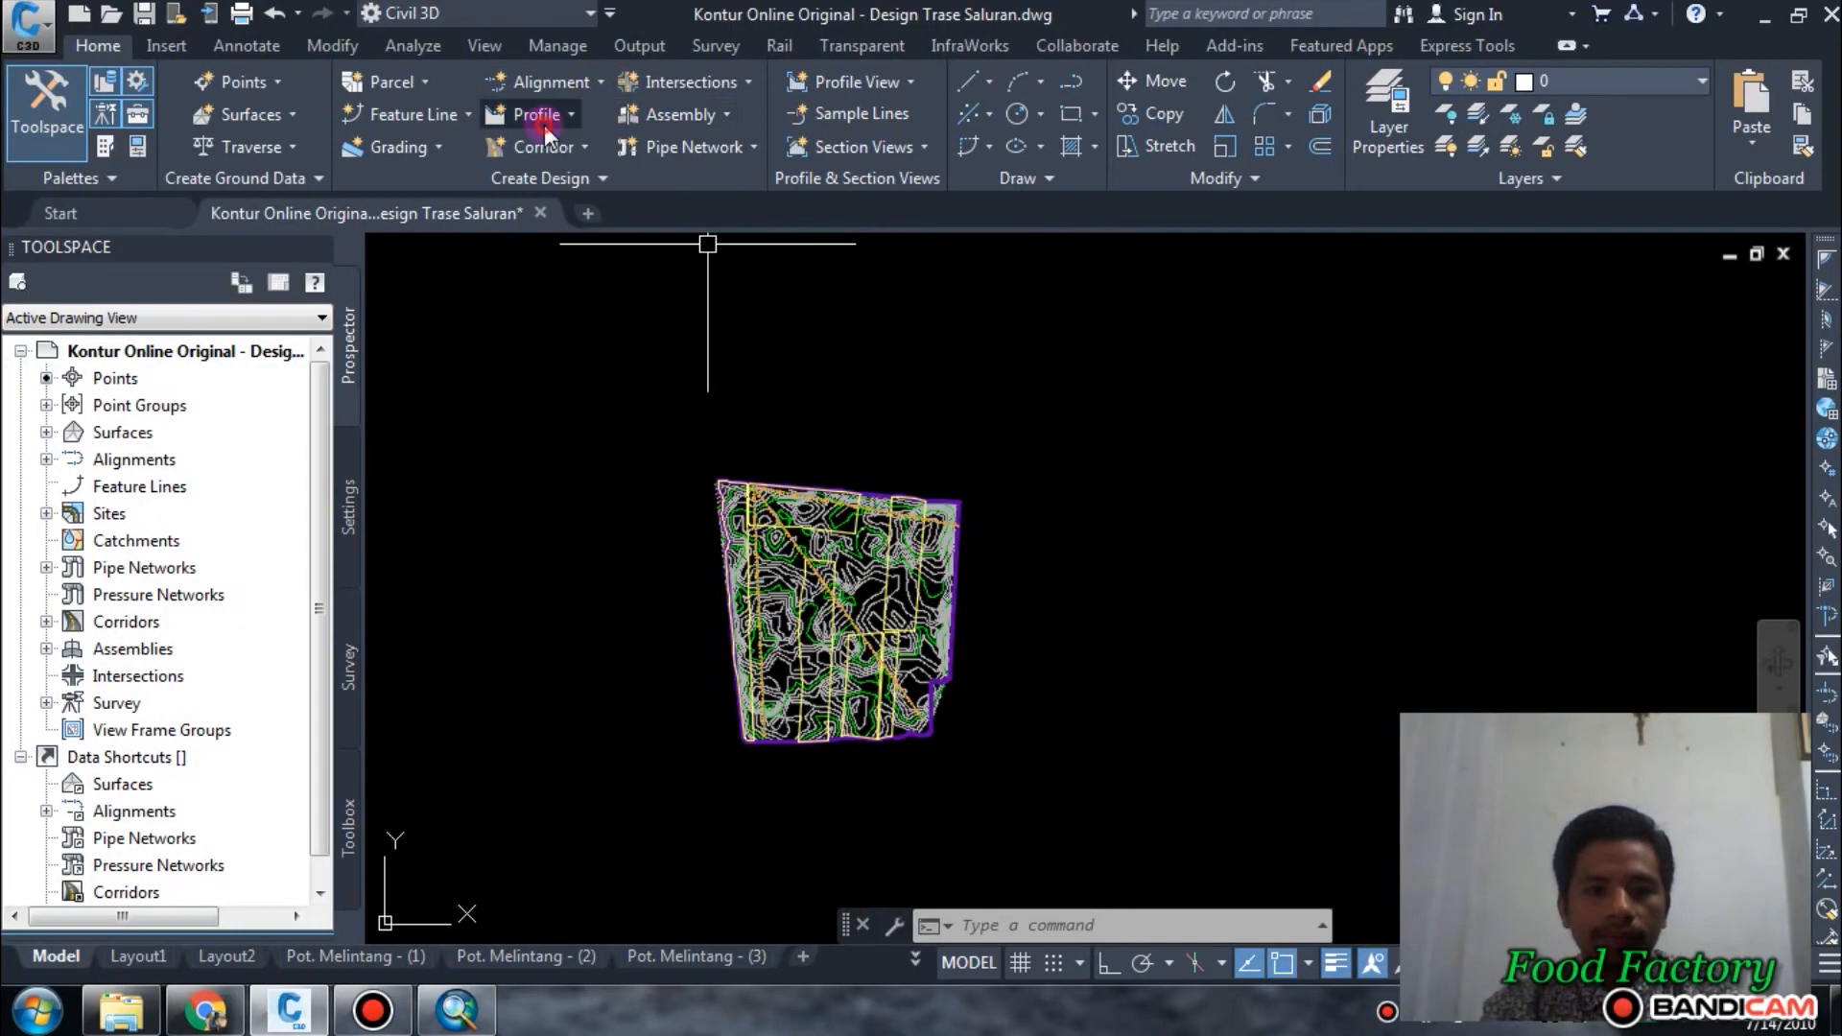
Create a surface profile for the Kross Cek 1 alignment by sampling the KonturOnline surface.
click(538, 115)
click(574, 176)
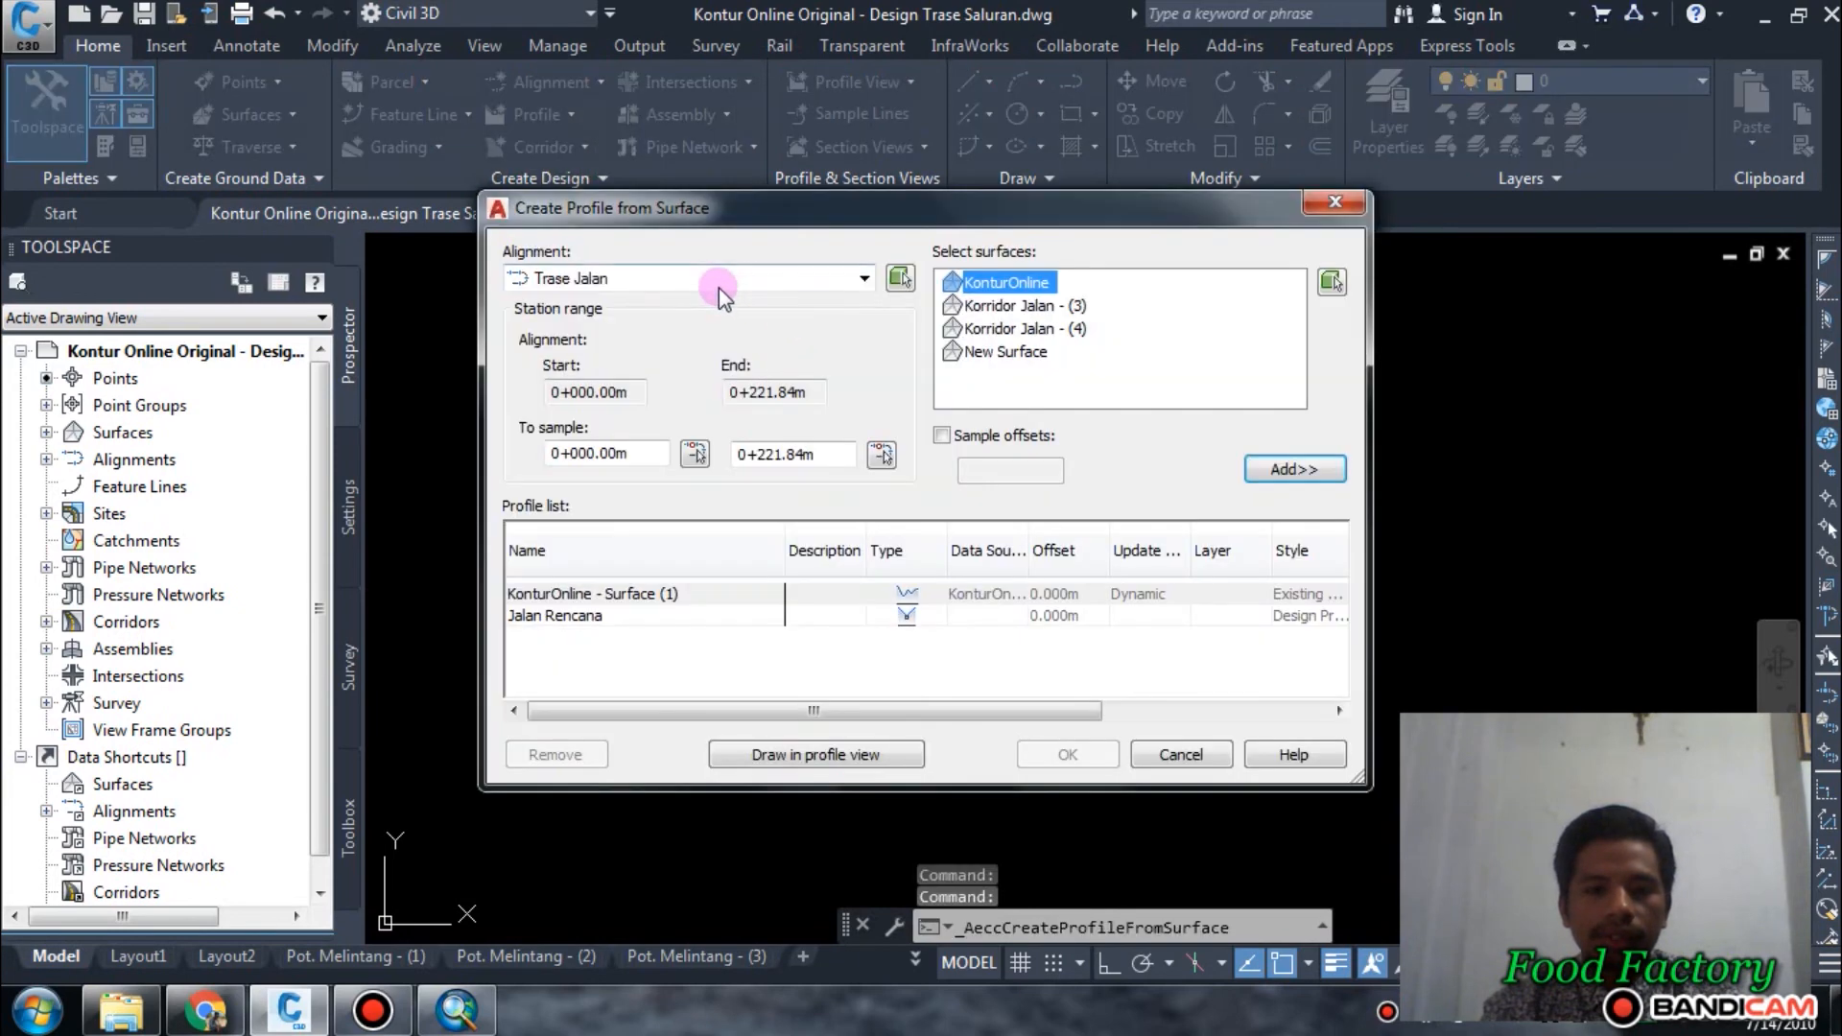
click(718, 288)
click(666, 301)
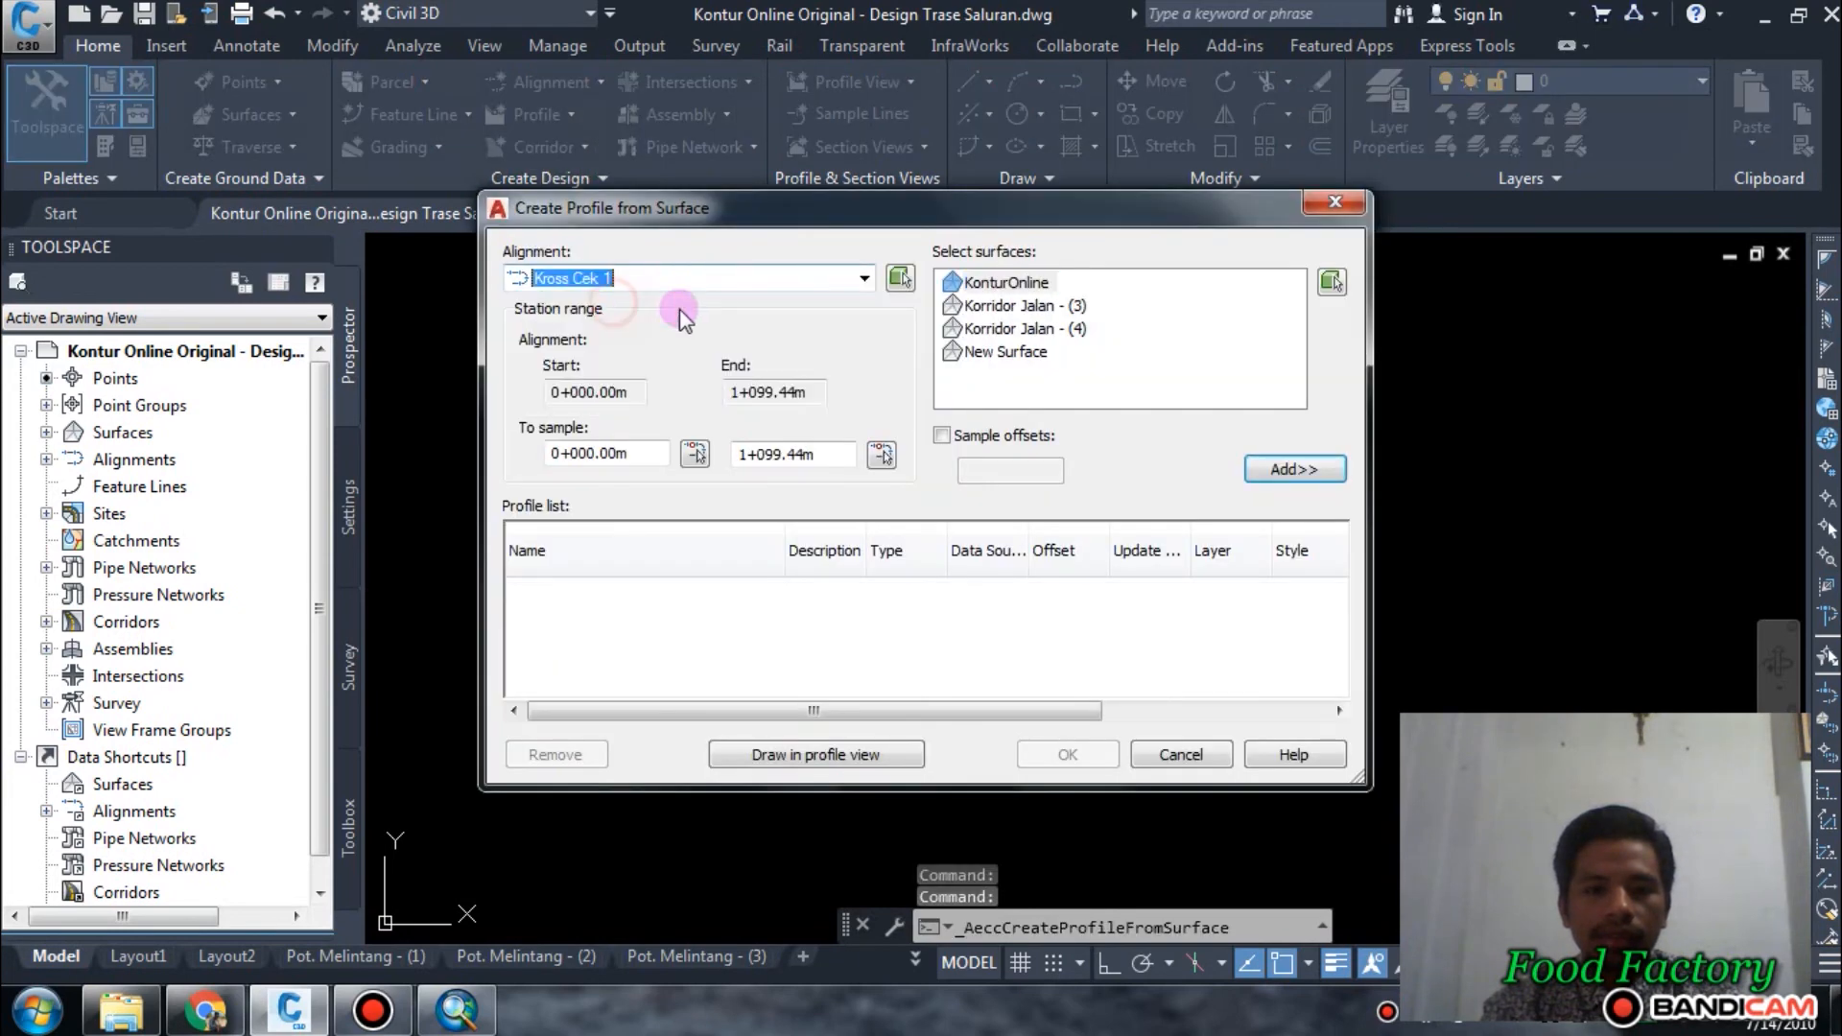
click(1015, 286)
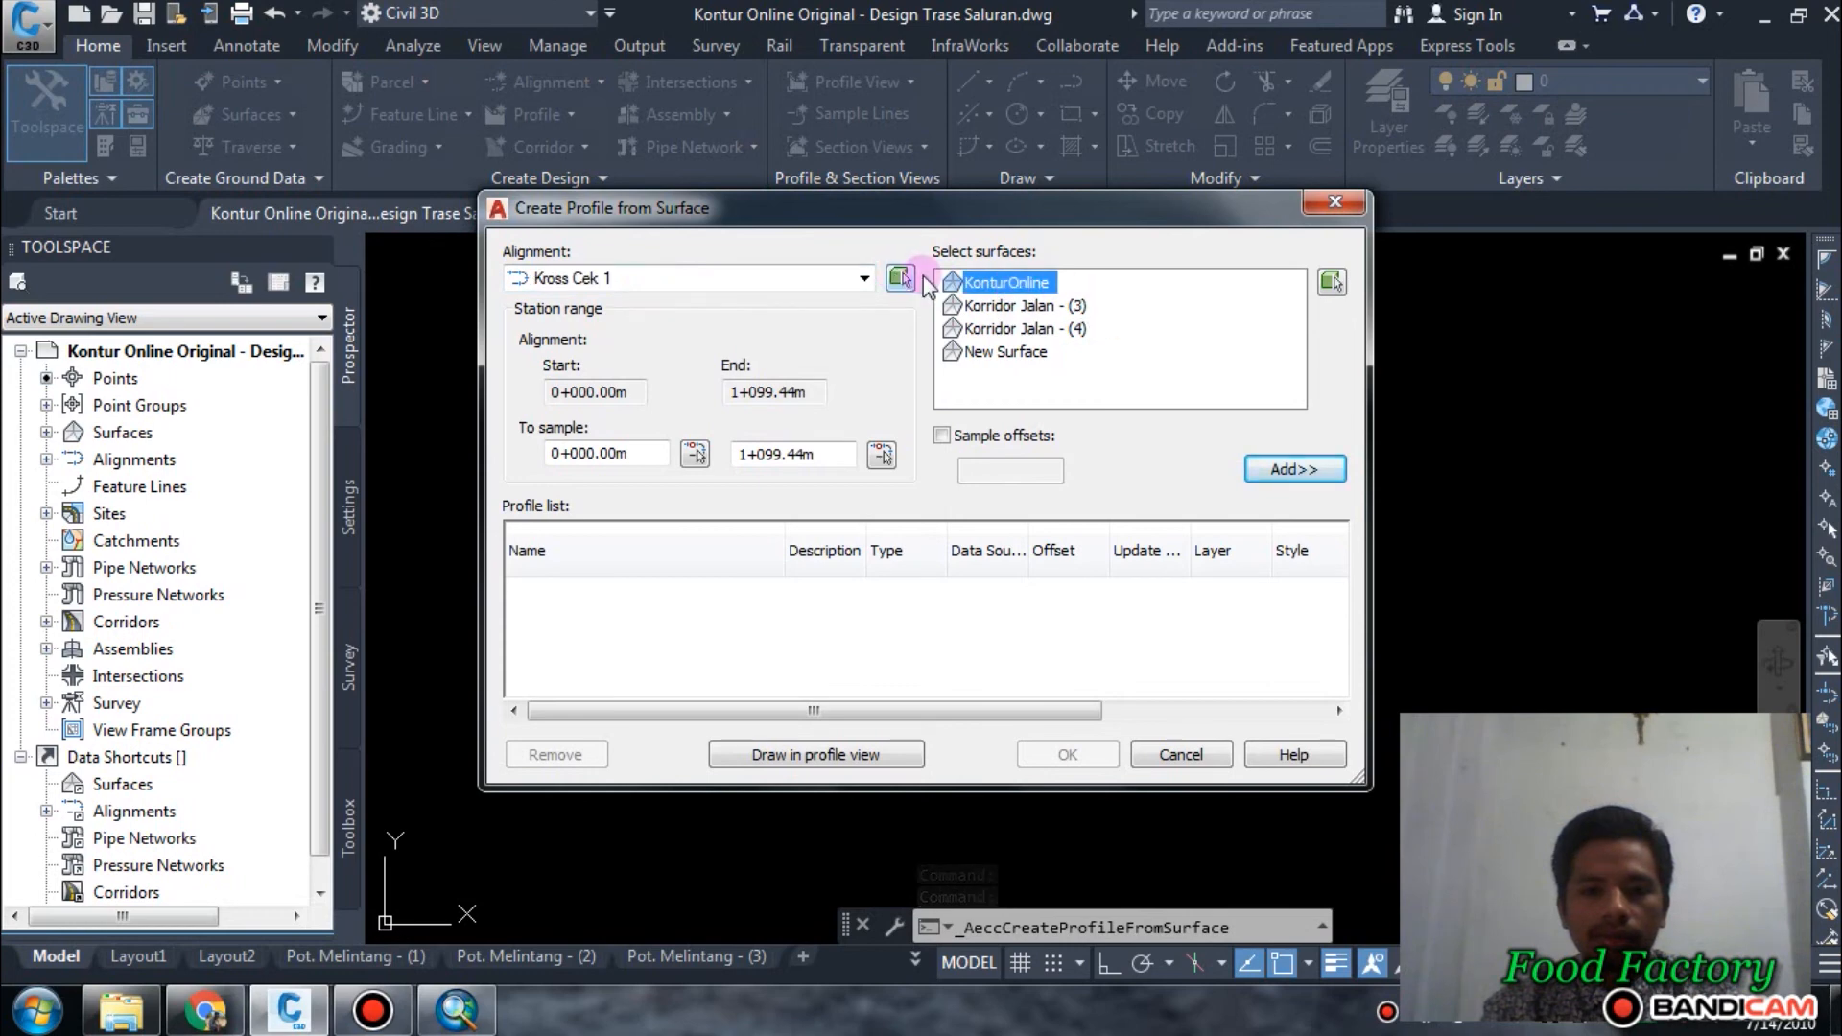
click(1327, 480)
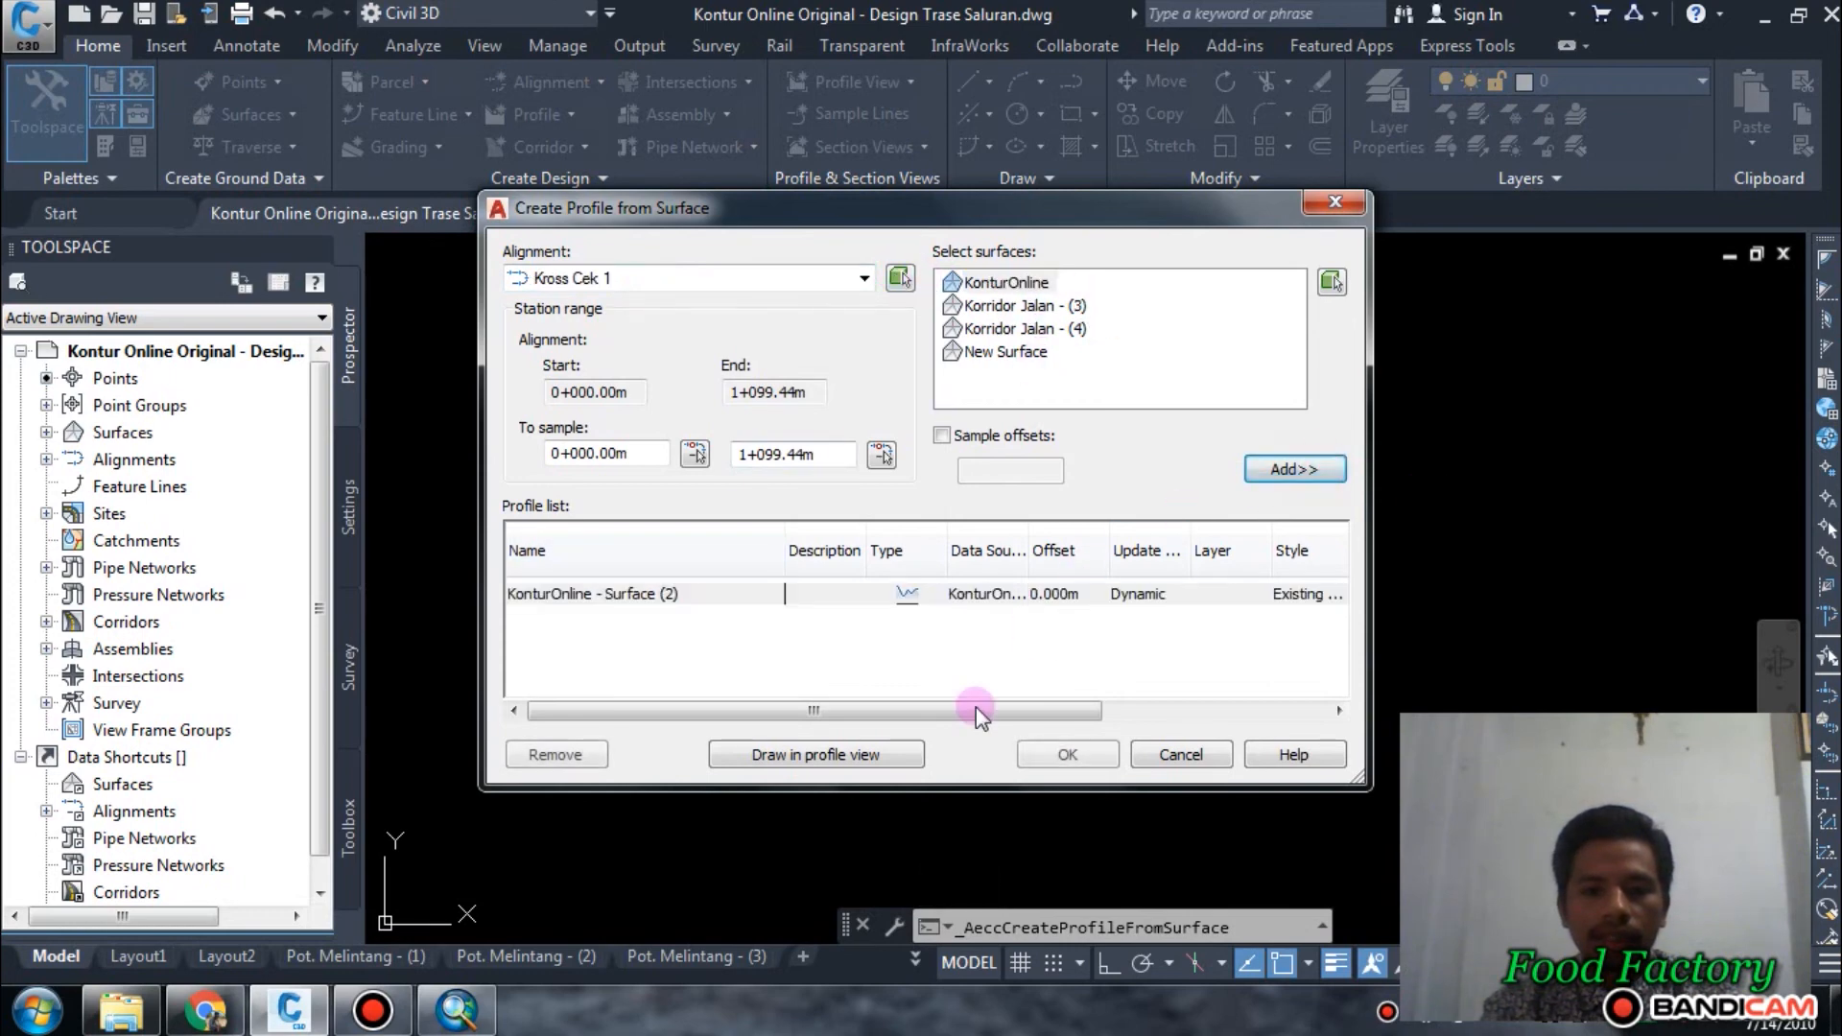
Start drawing the Kross Cek 1 profile in a profile view and name that view Cek 1.
click(859, 754)
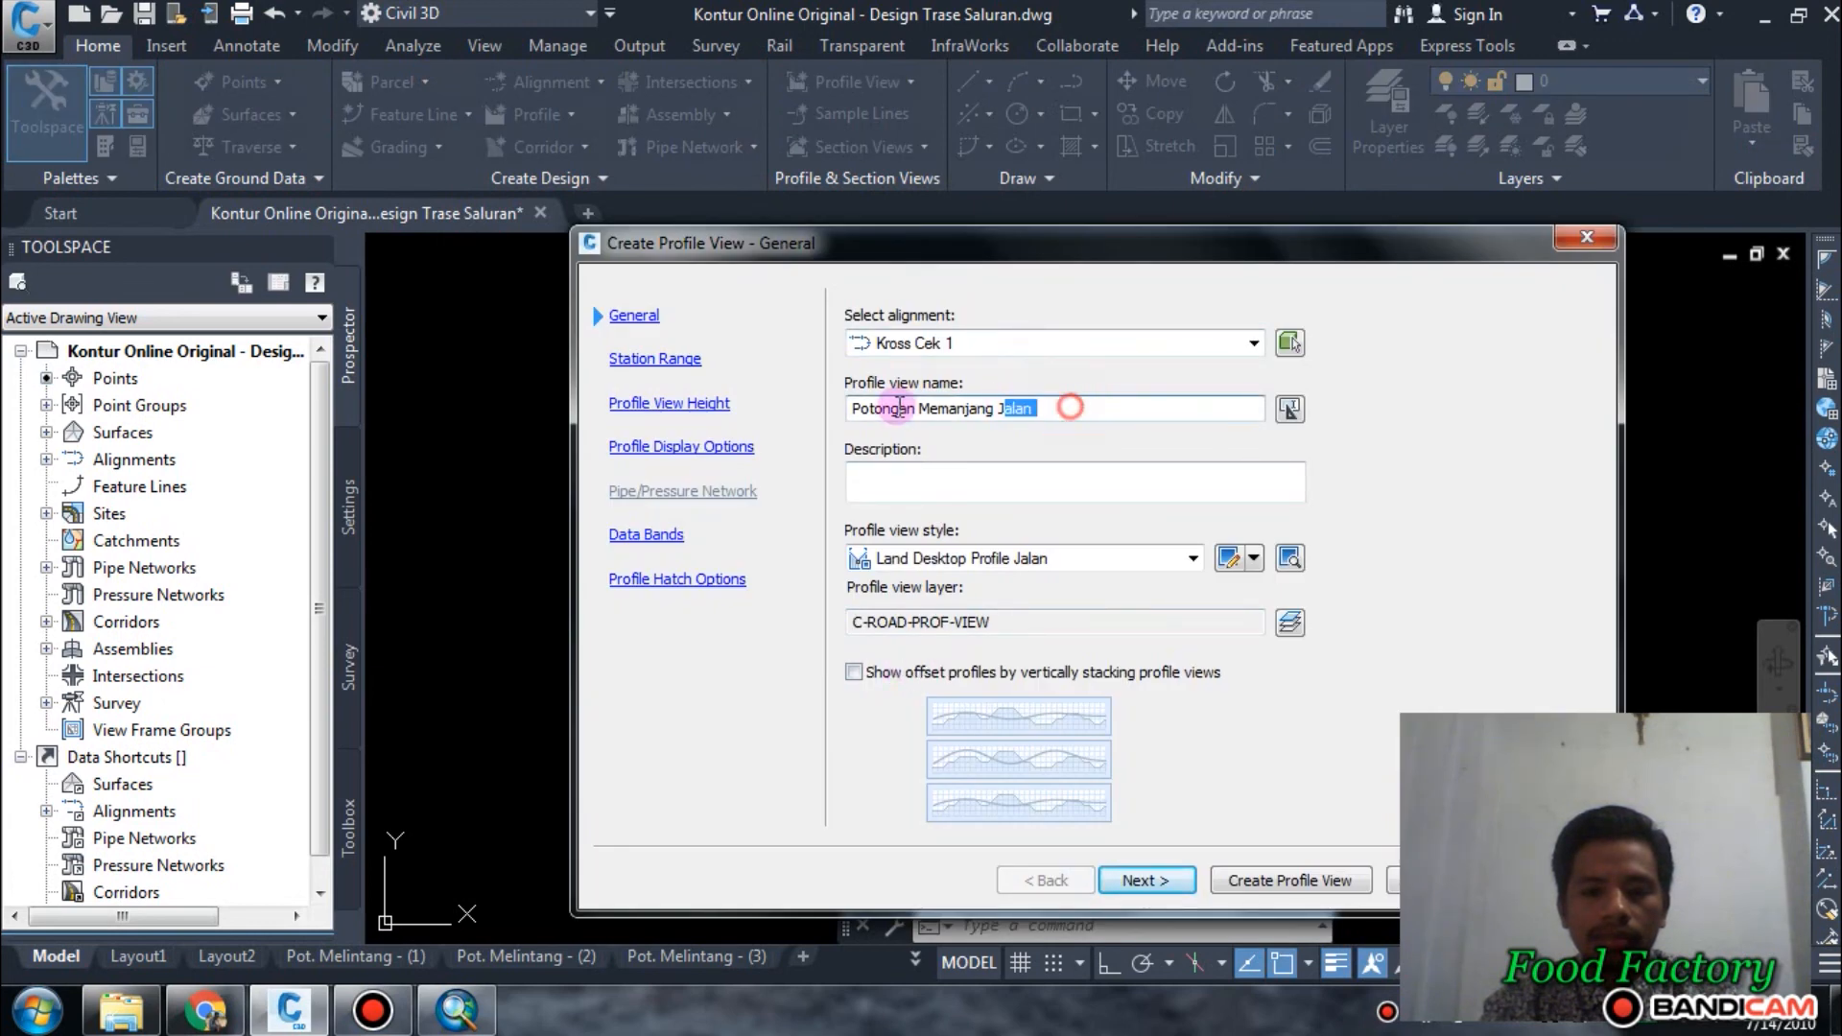
drag(899, 408, 712, 407)
text(Ce)
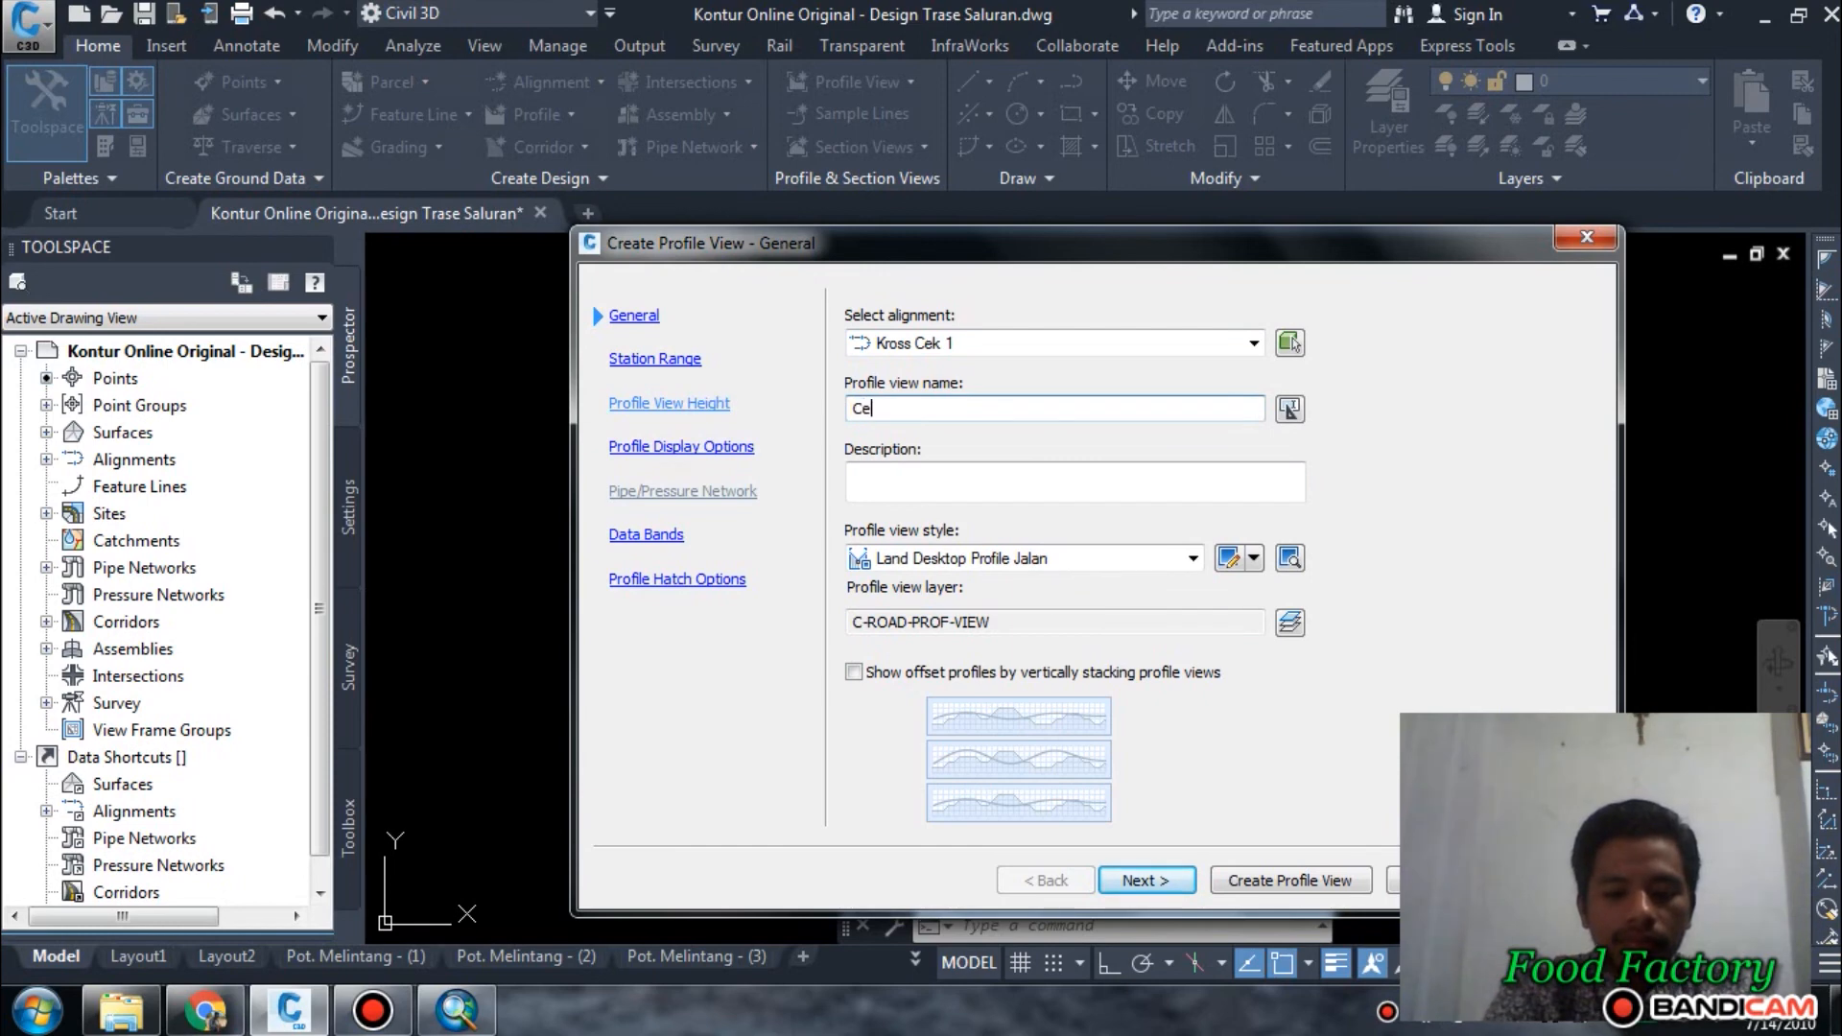
text(k 1)
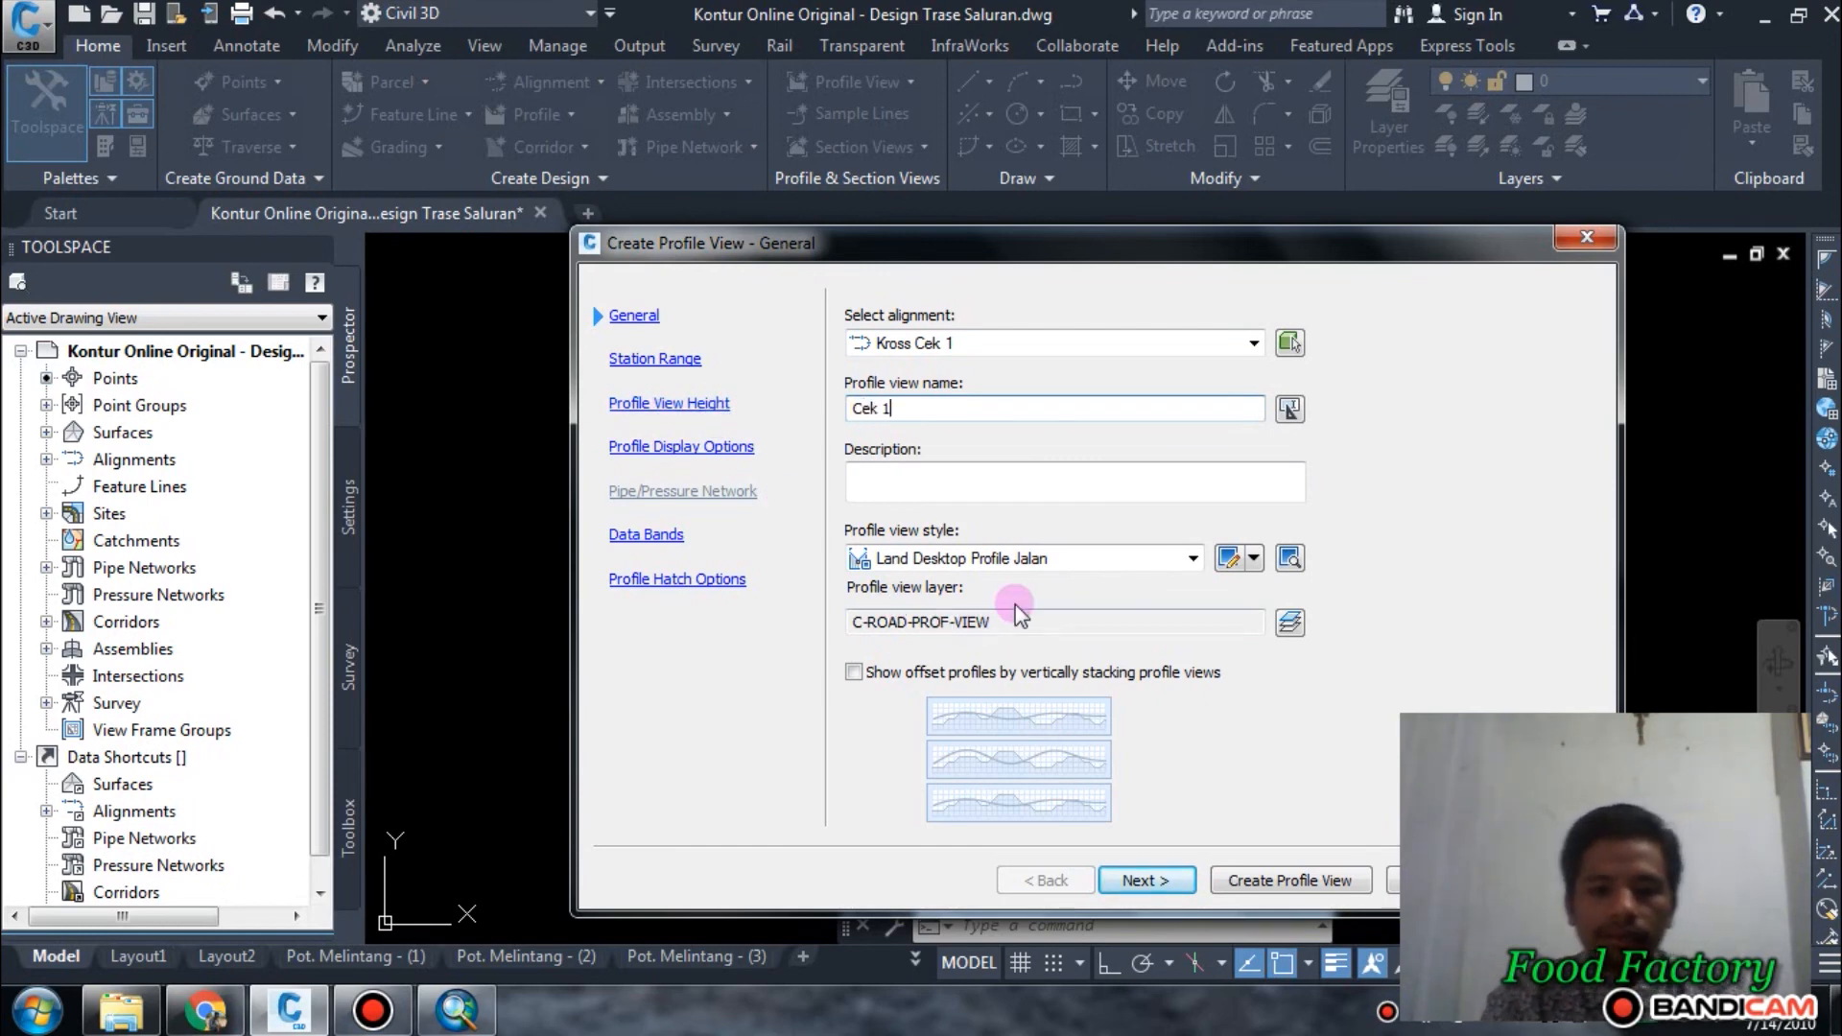
Accept the remaining profile view defaults and place the Cek 1 view in the empty area east of the contour map.
click(1146, 881)
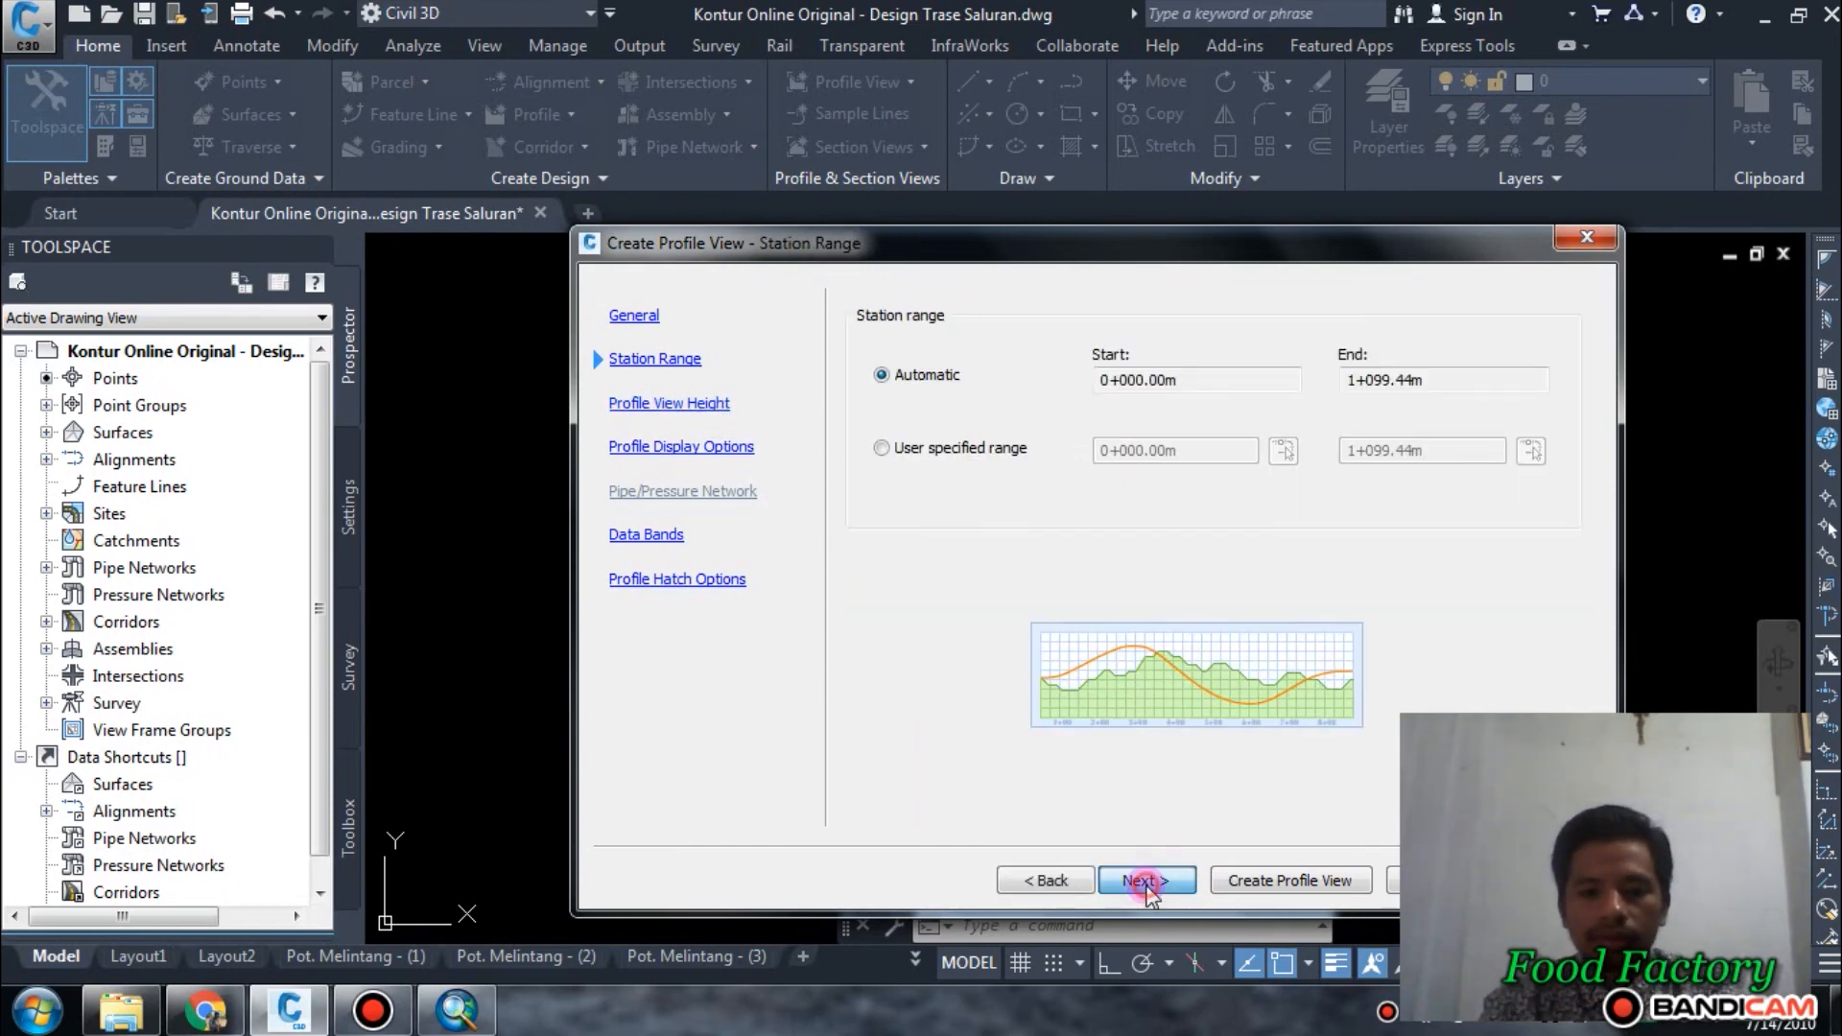
click(1147, 880)
click(1147, 881)
click(1146, 880)
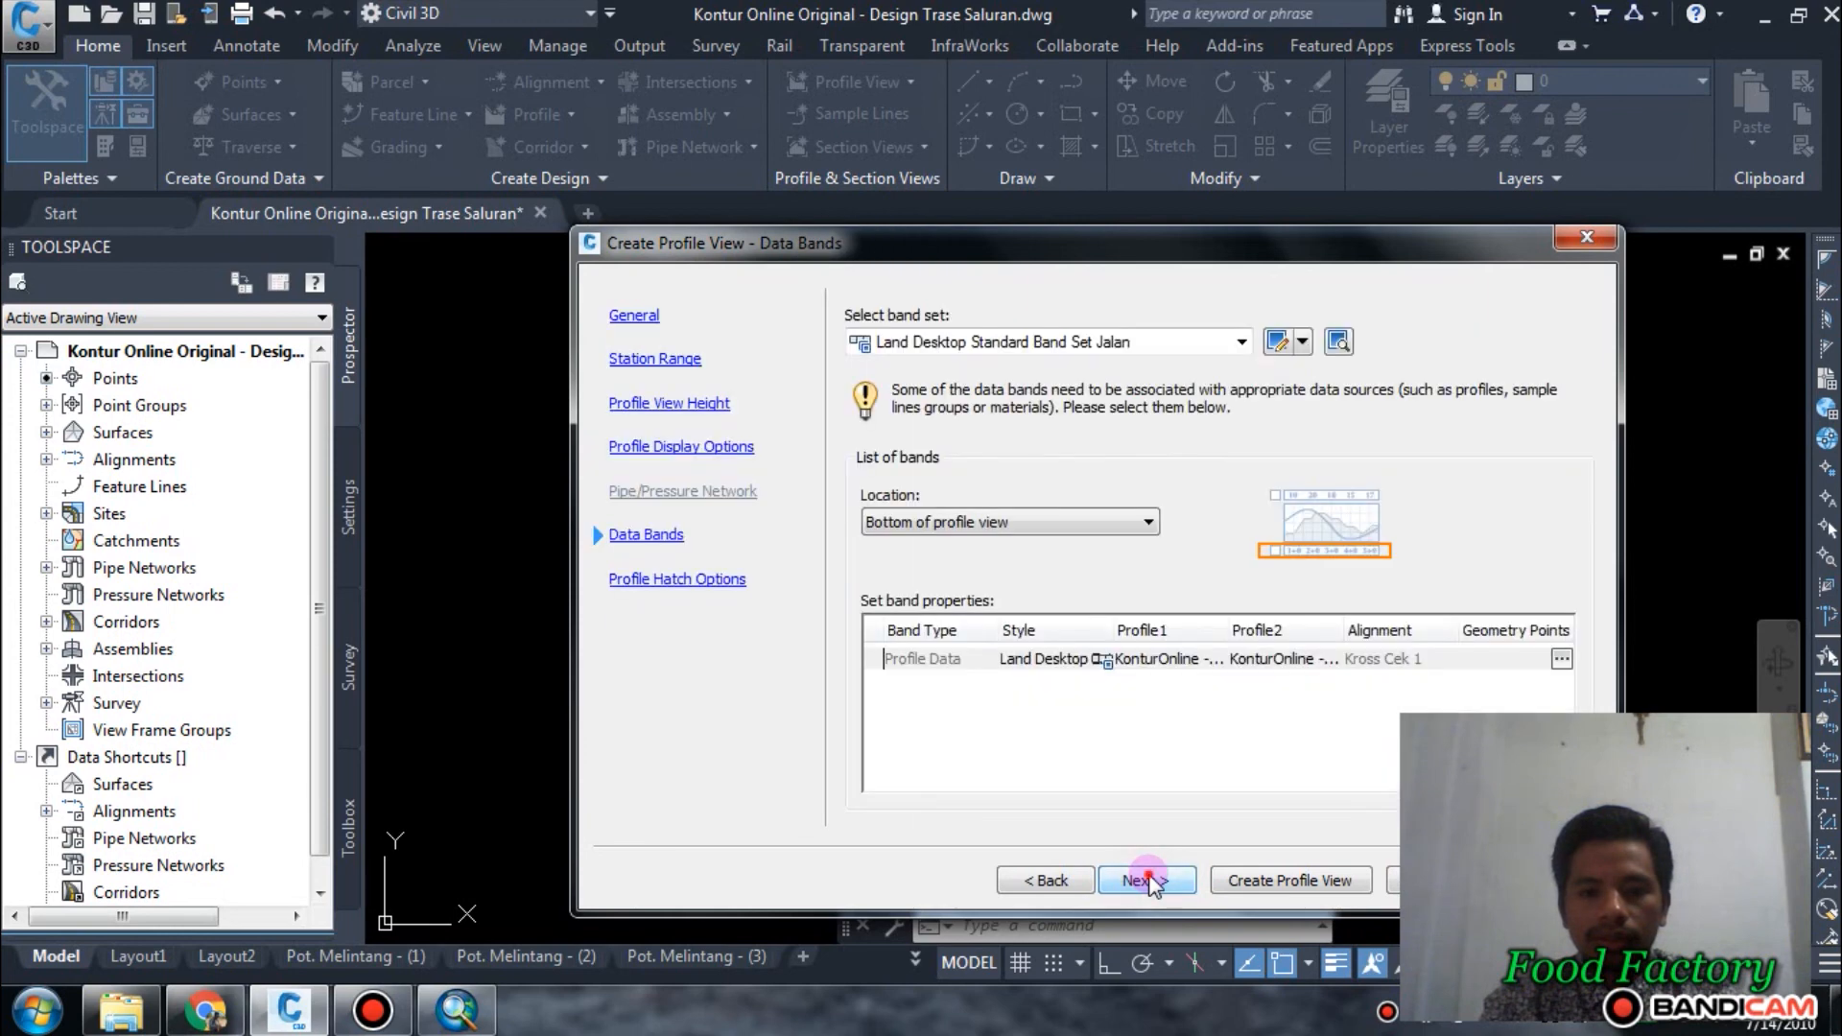
click(1147, 881)
click(1310, 878)
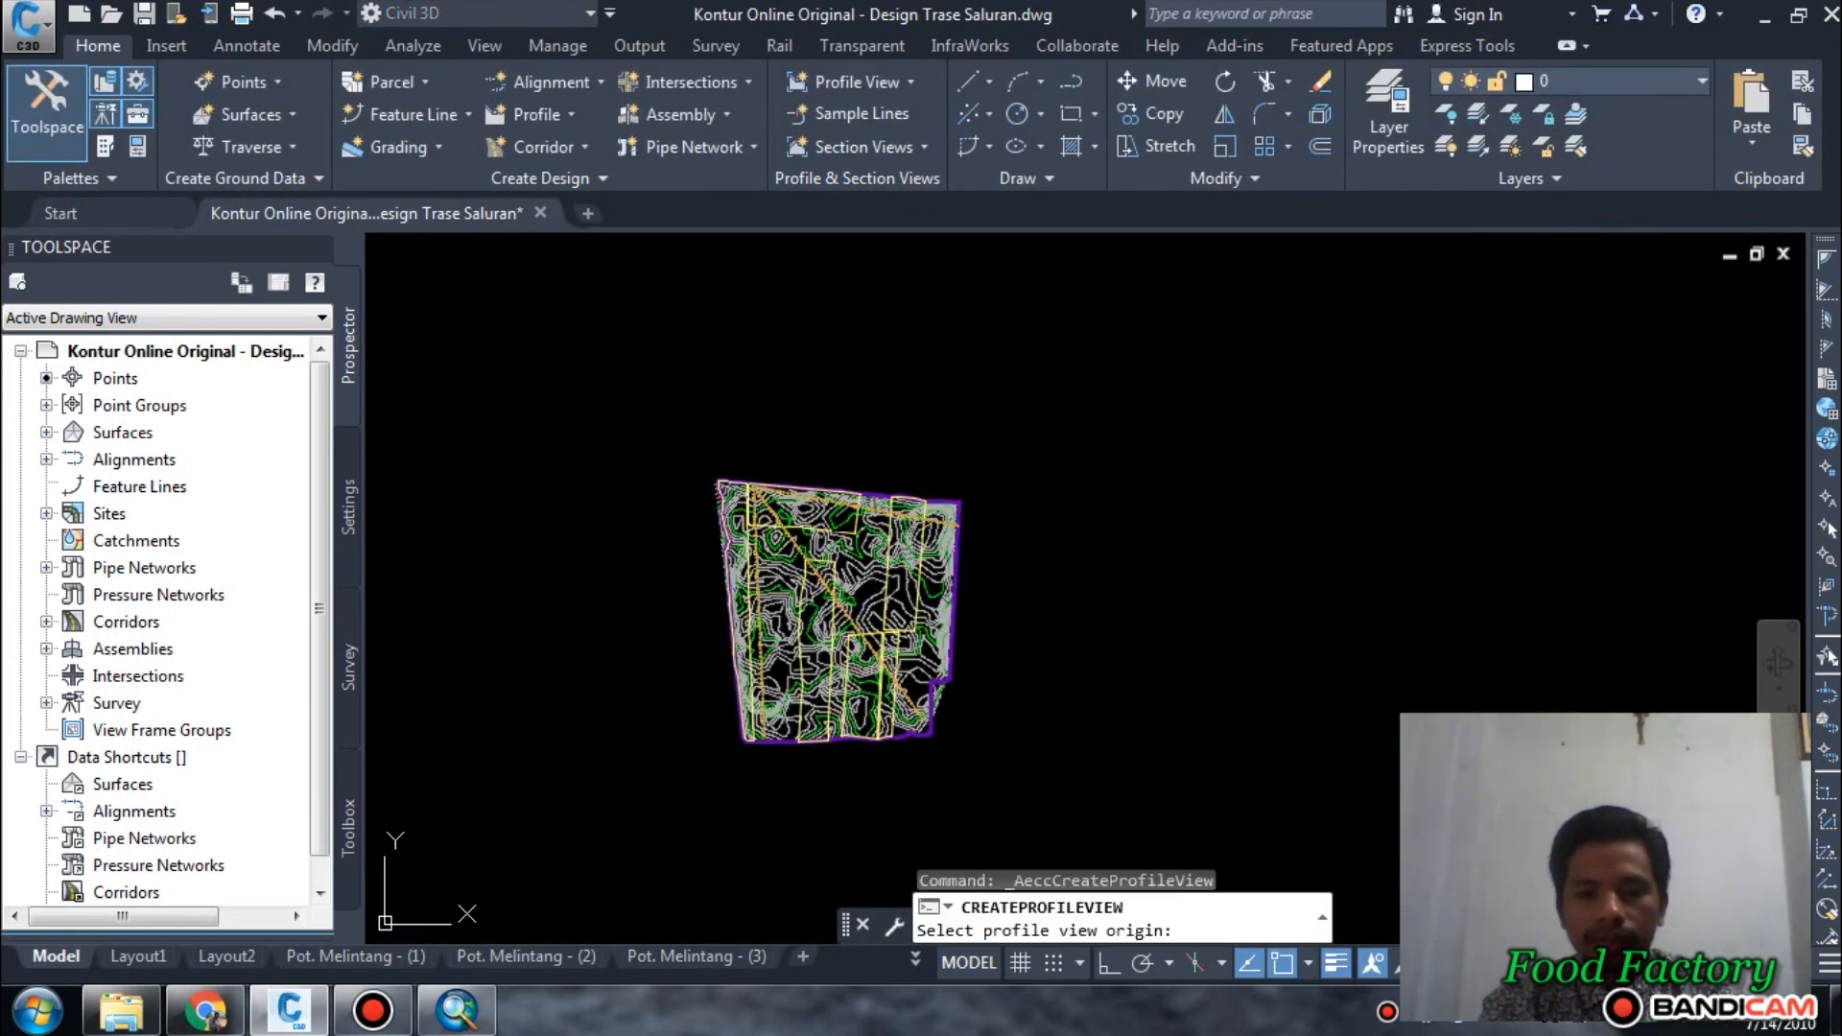
click(1138, 503)
Examine the ground line and data band along the full length of the Cek 1 profile view.
scroll(1290, 525, up, 1)
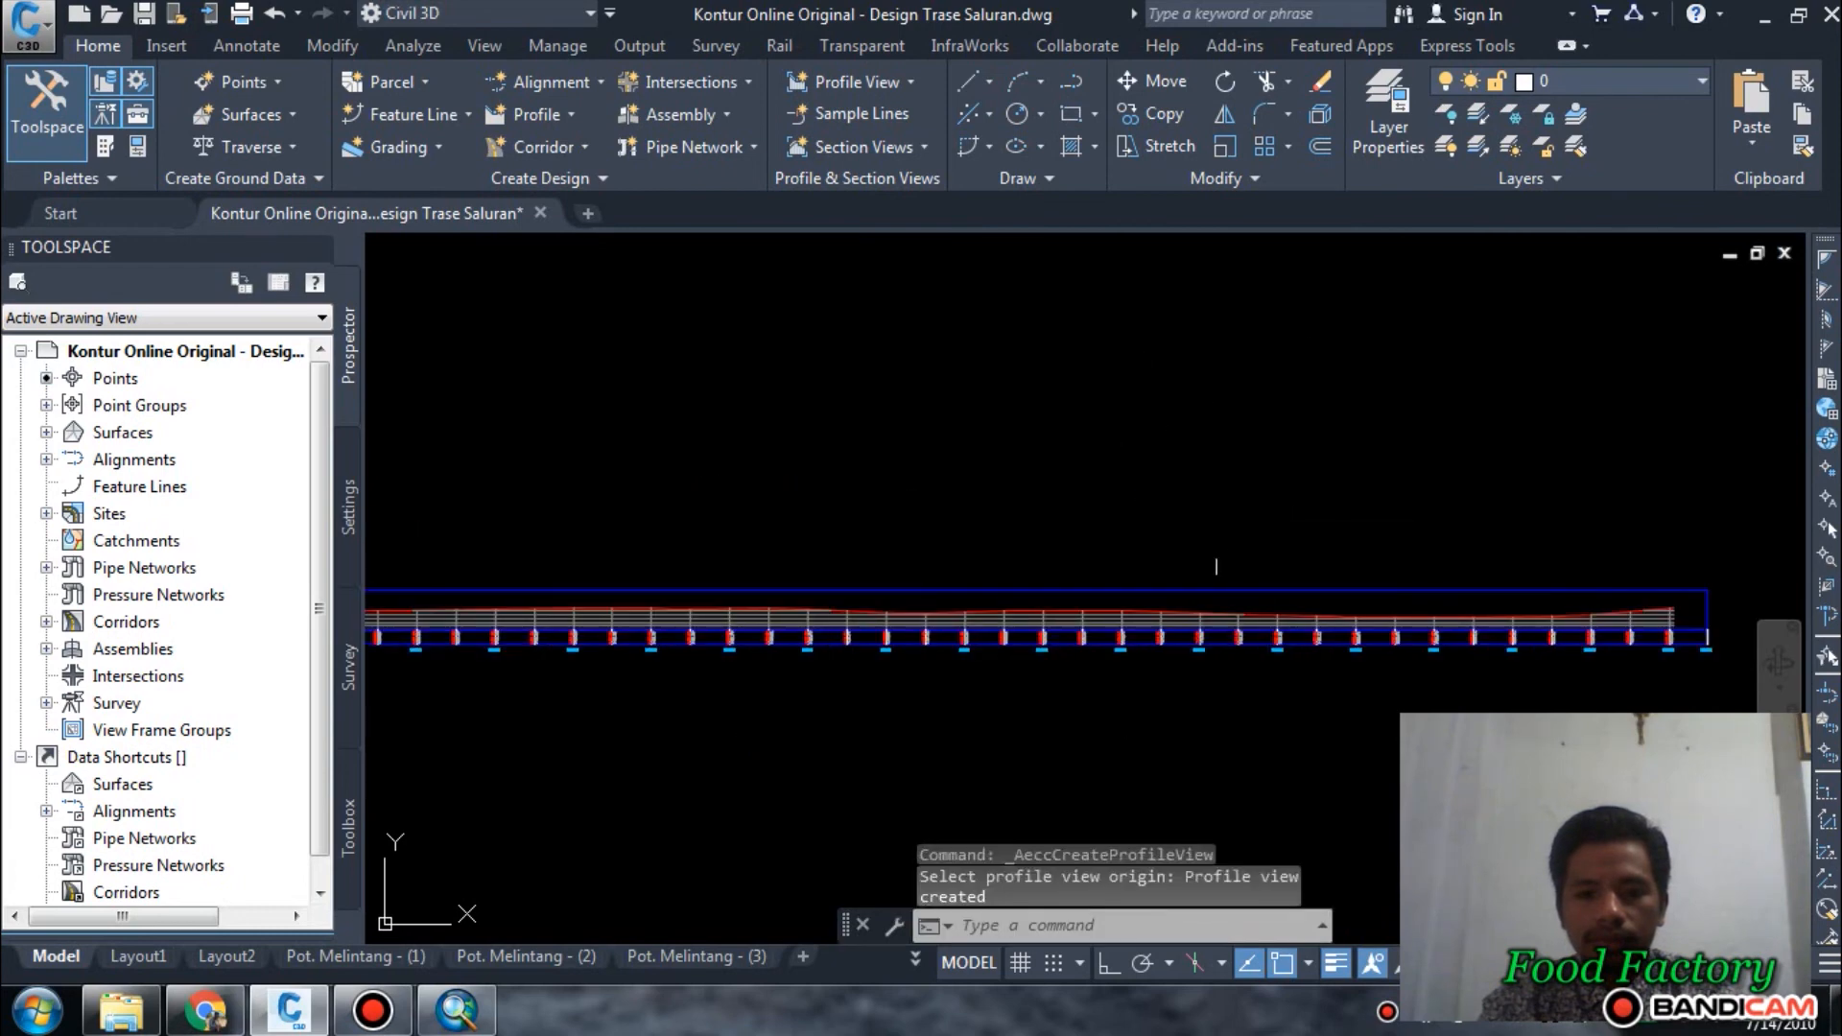
scroll(1058, 608, down, 2)
middle_drag(957, 635, 1279, 585)
scroll(1164, 596, up, 1)
scroll(844, 596, up, 2)
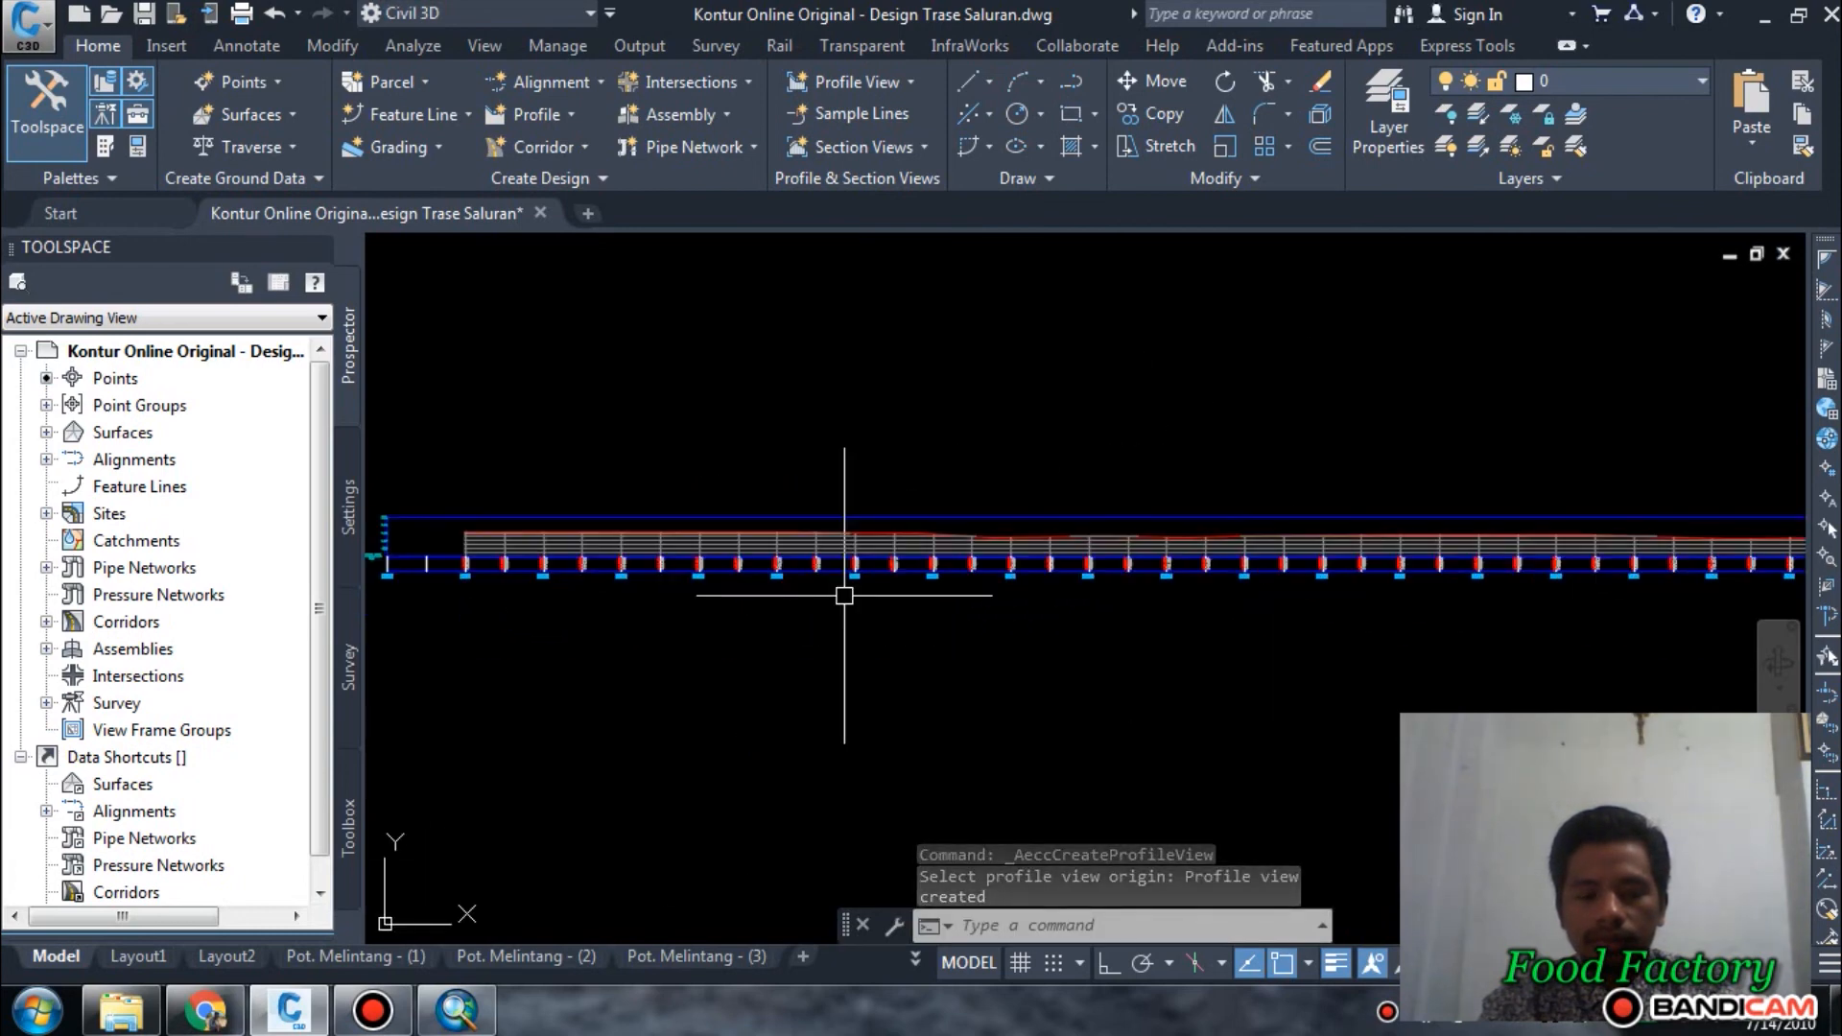
middle_drag(666, 596, 1295, 659)
scroll(837, 603, up, 1)
scroll(686, 587, down, 4)
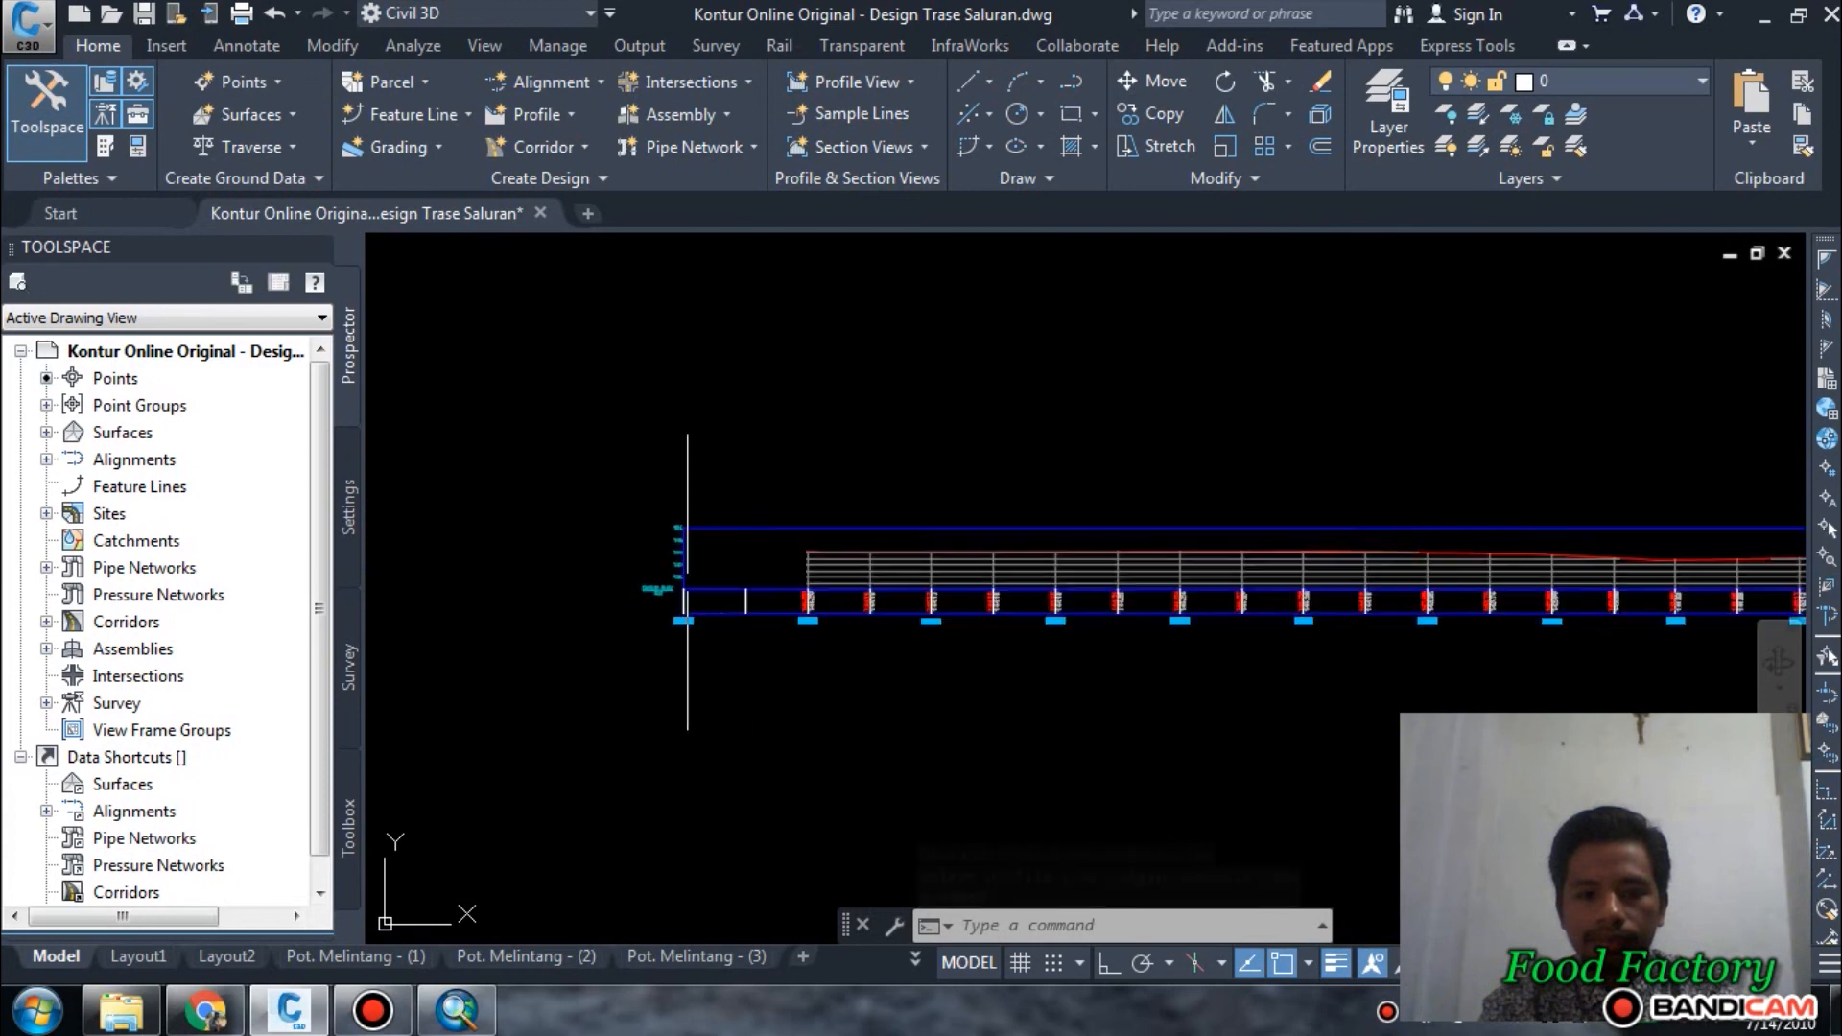
scroll(1000, 595, down, 6)
middle_drag(1168, 601, 1064, 604)
scroll(1143, 614, up, 3)
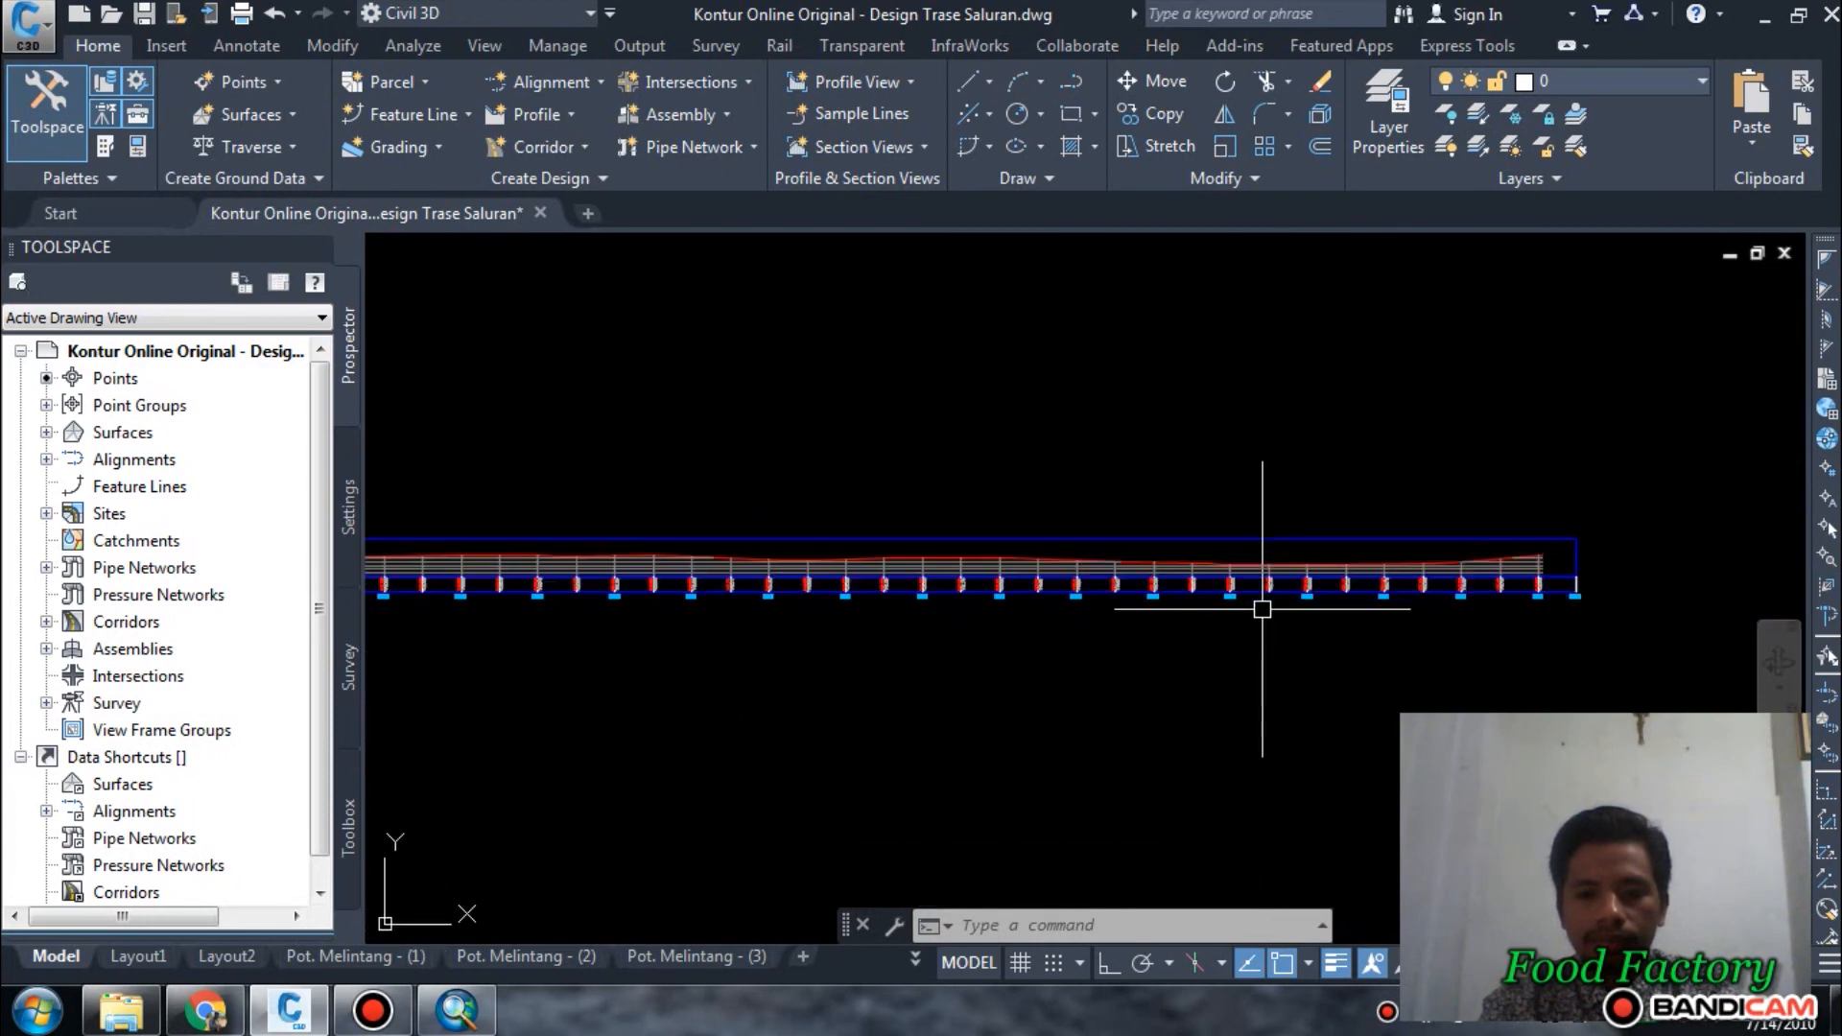
scroll(1295, 595, down, 2)
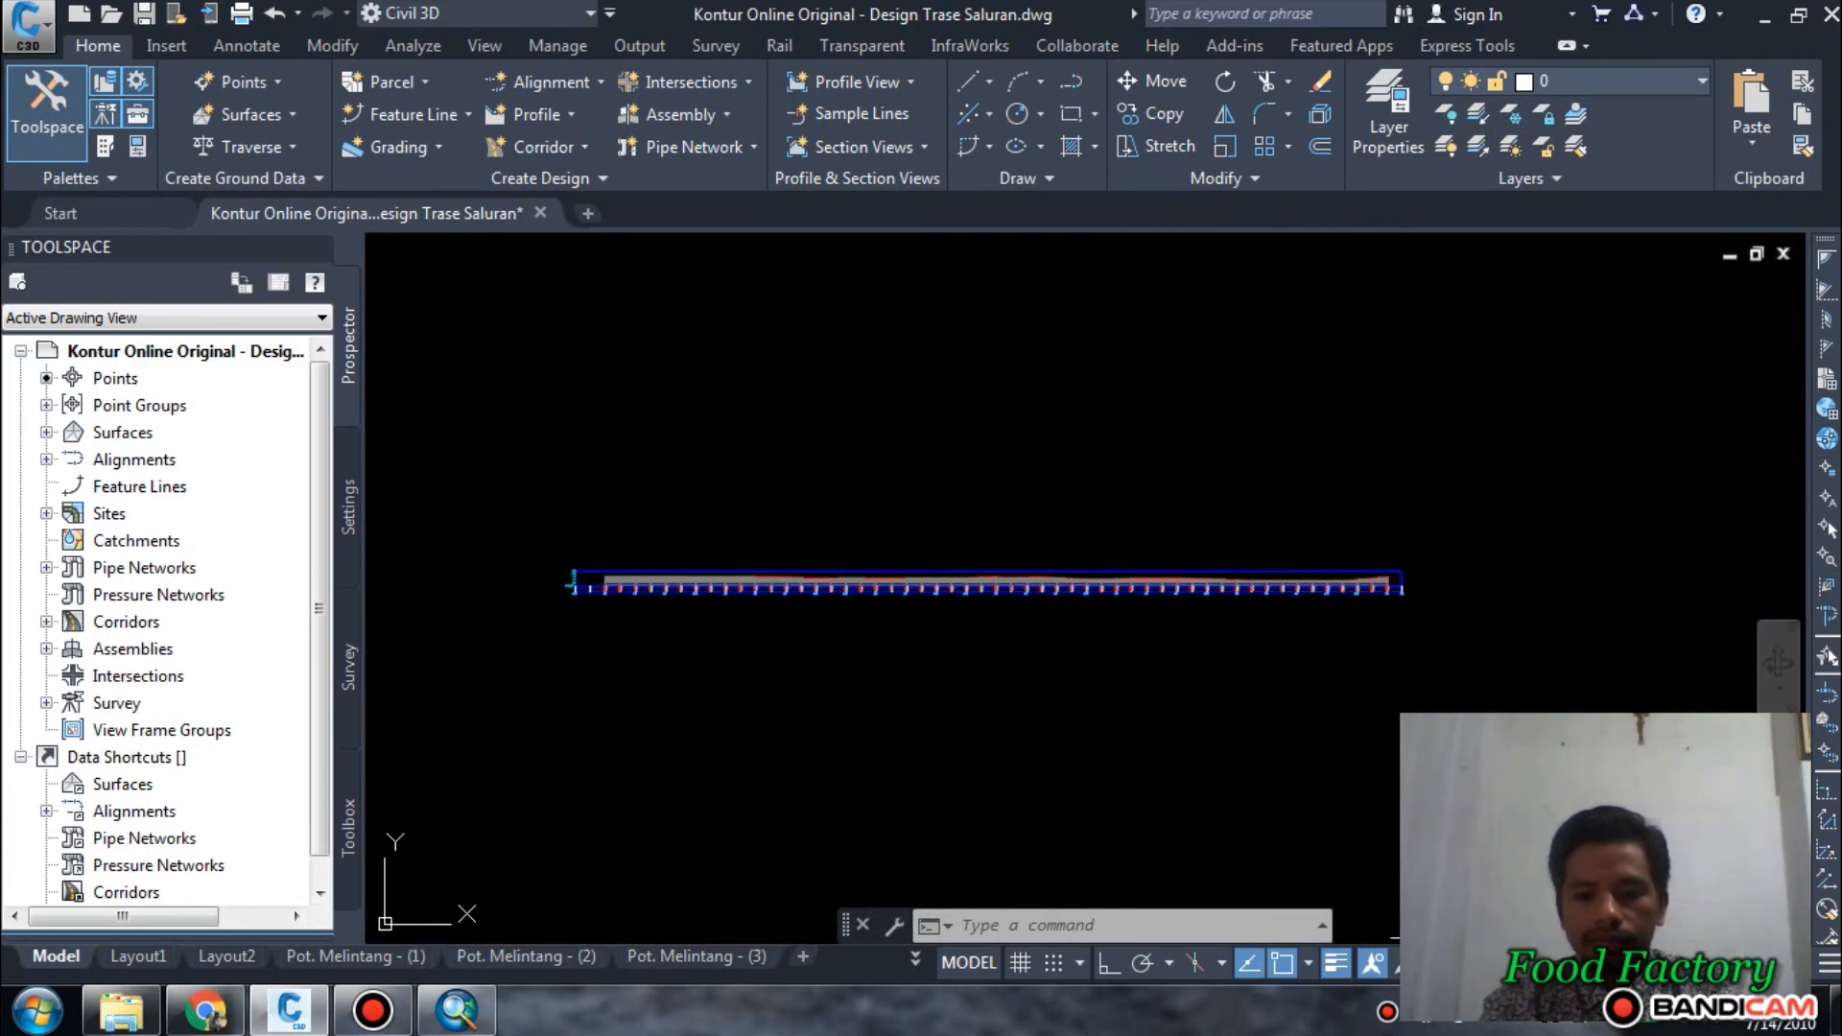
Try a 1:200 annotation scale and check the label size at the start of the Cek 1 profile view.
click(1466, 962)
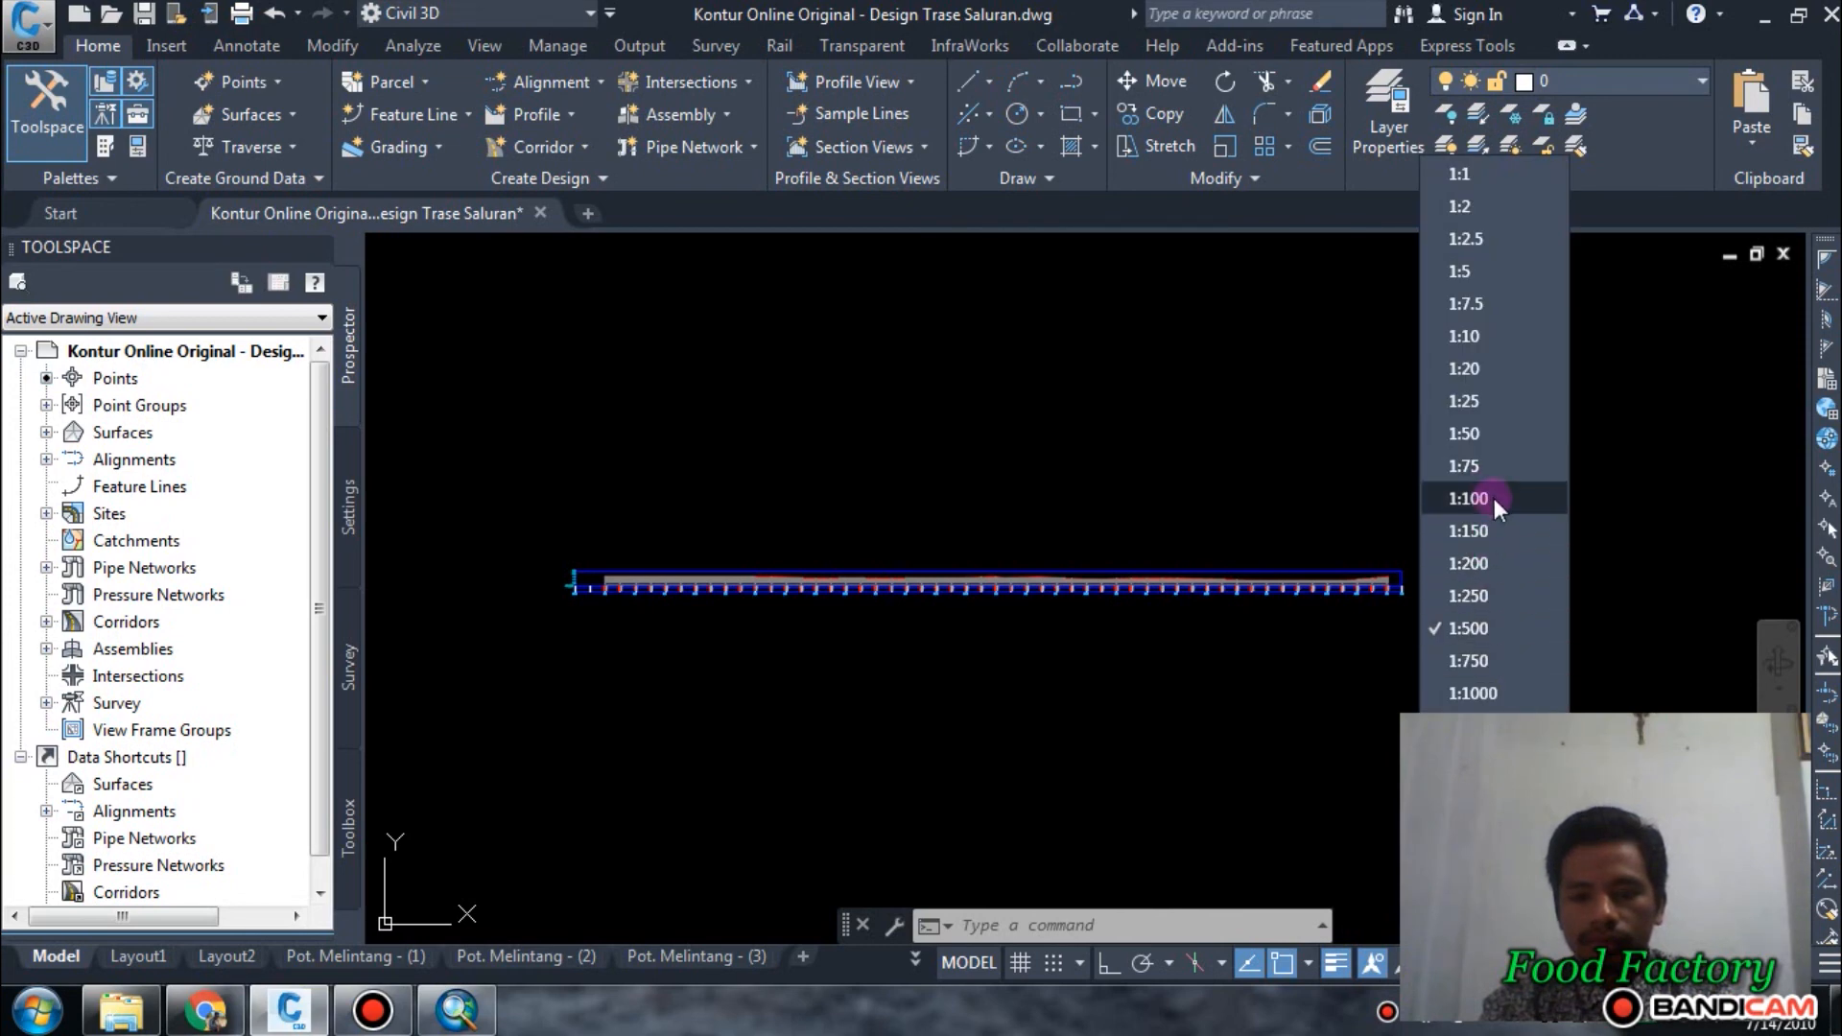
click(1468, 563)
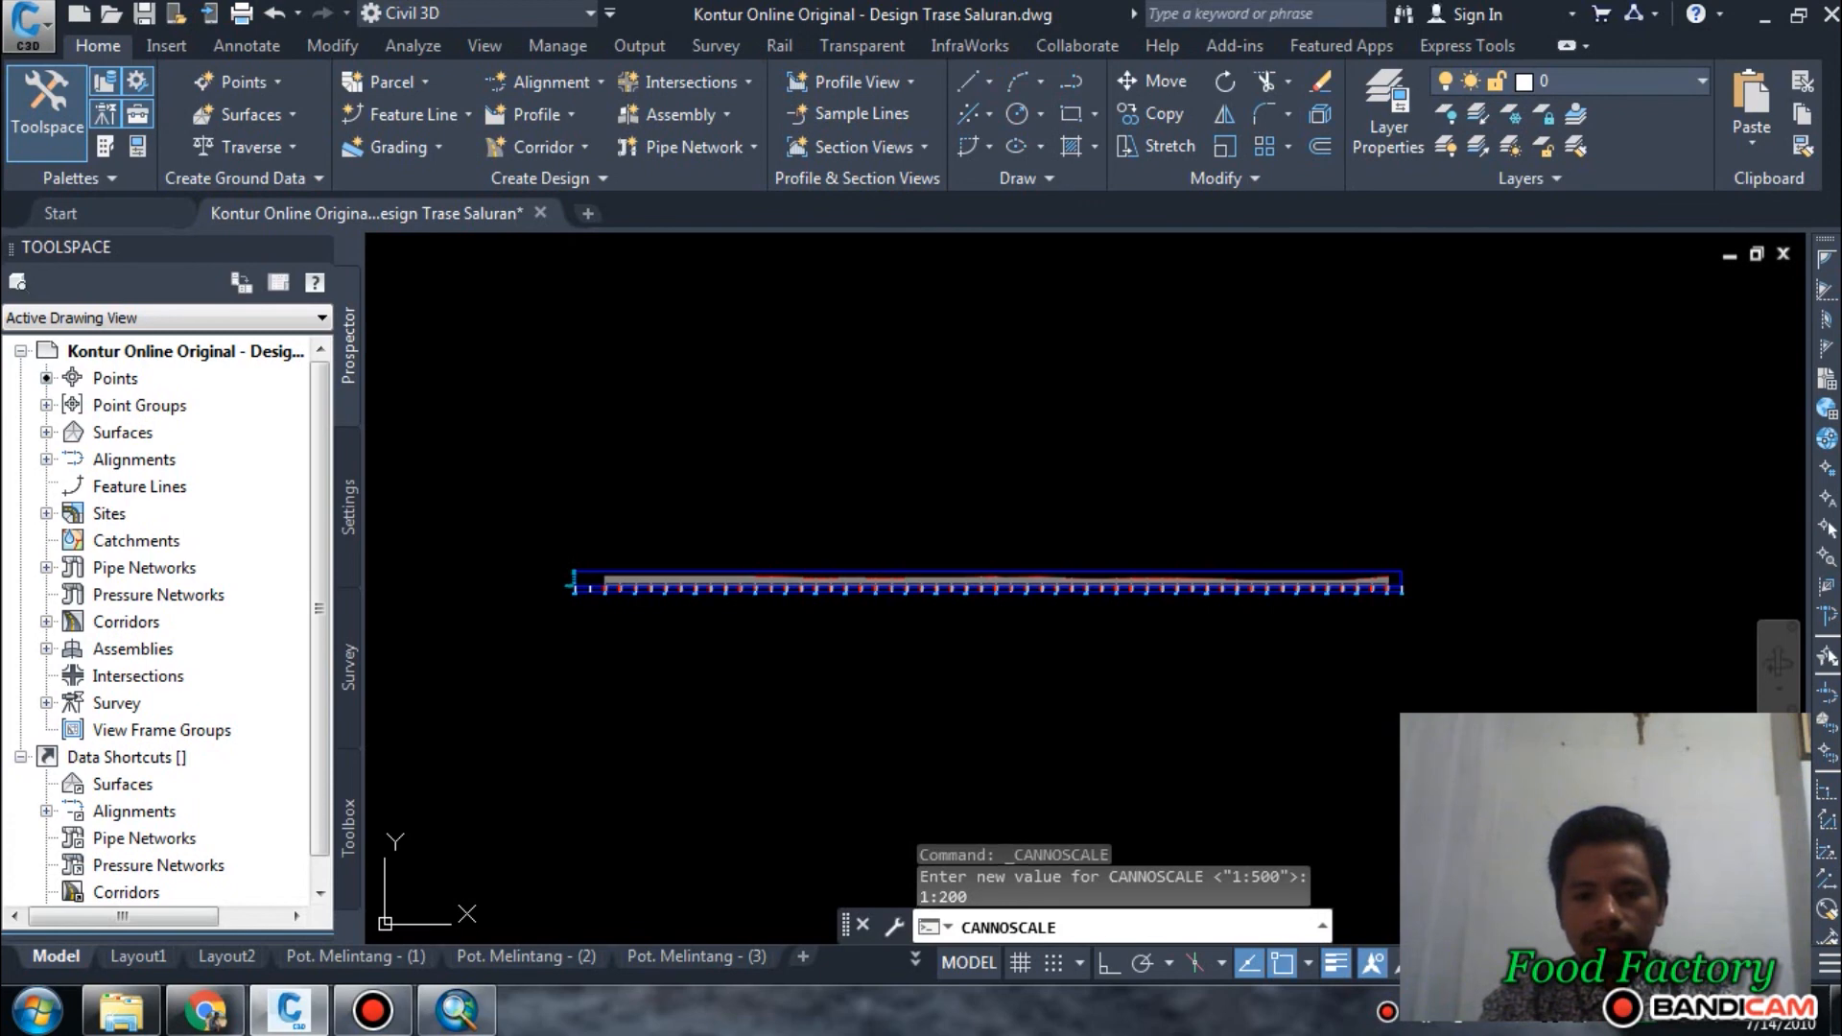
scroll(719, 590, up, 5)
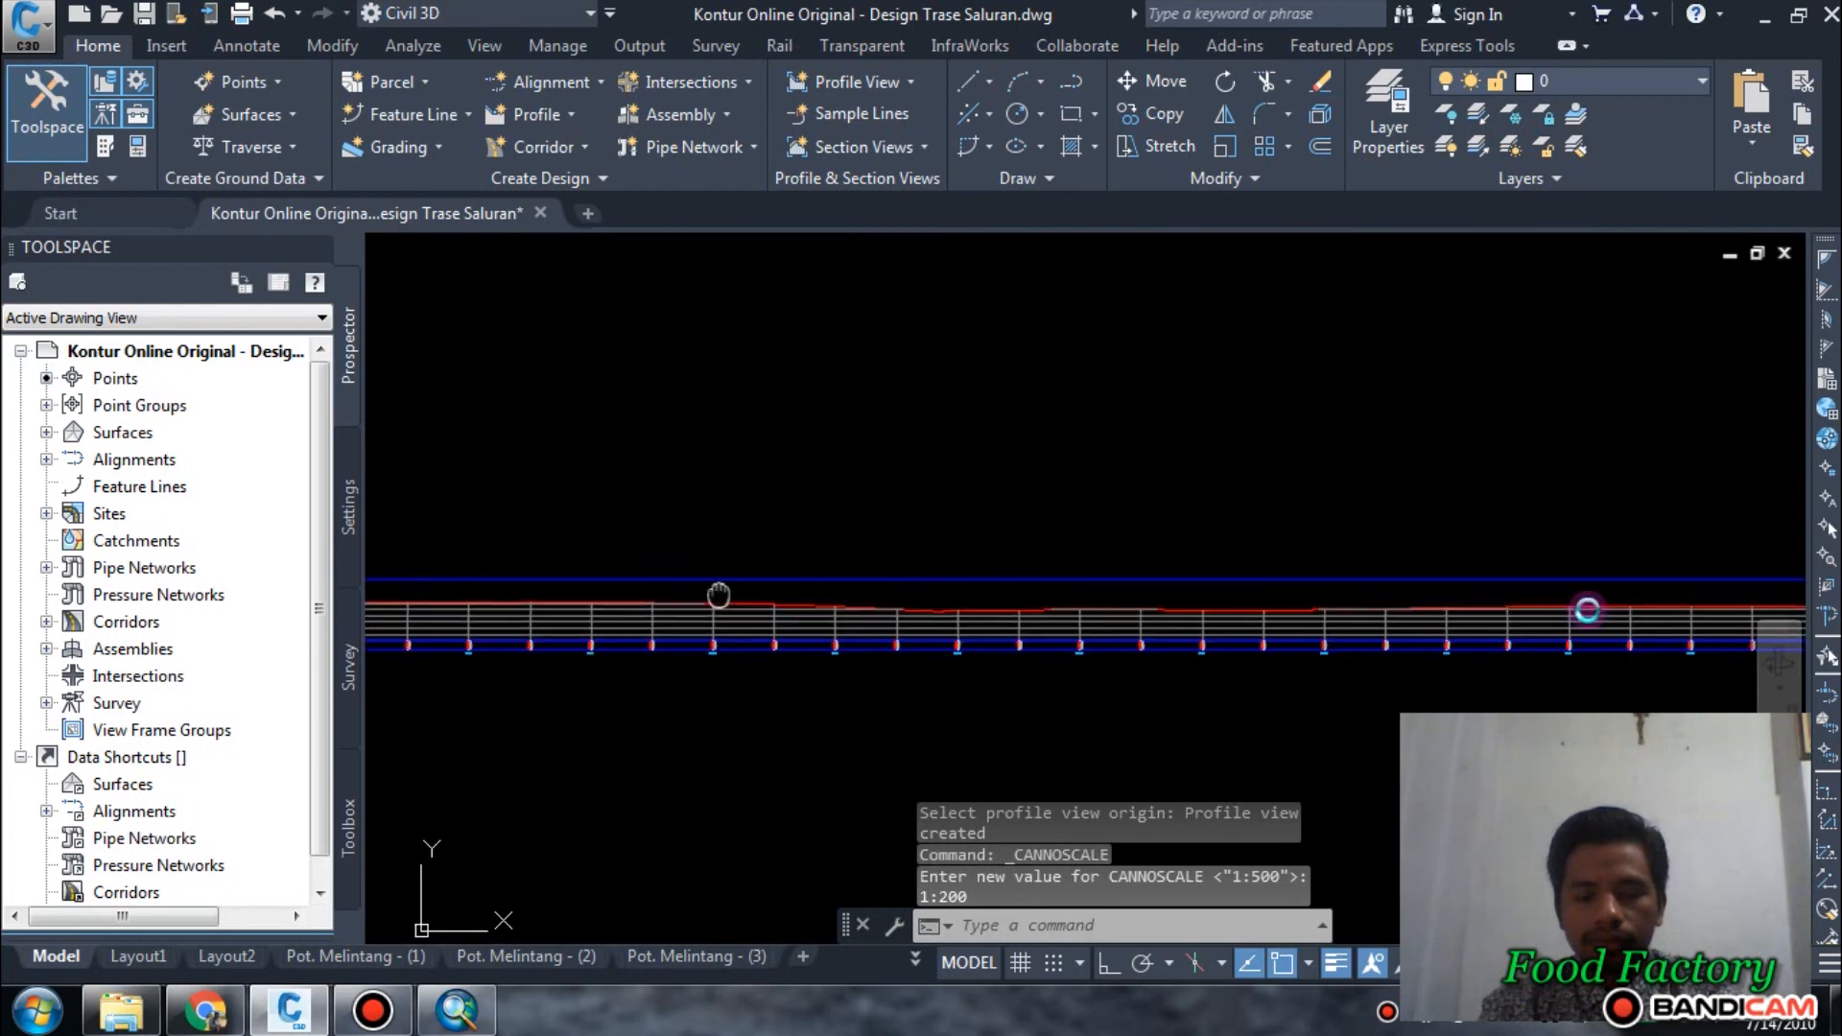
middle_drag(718, 595, 1588, 610)
scroll(1291, 601, up, 2)
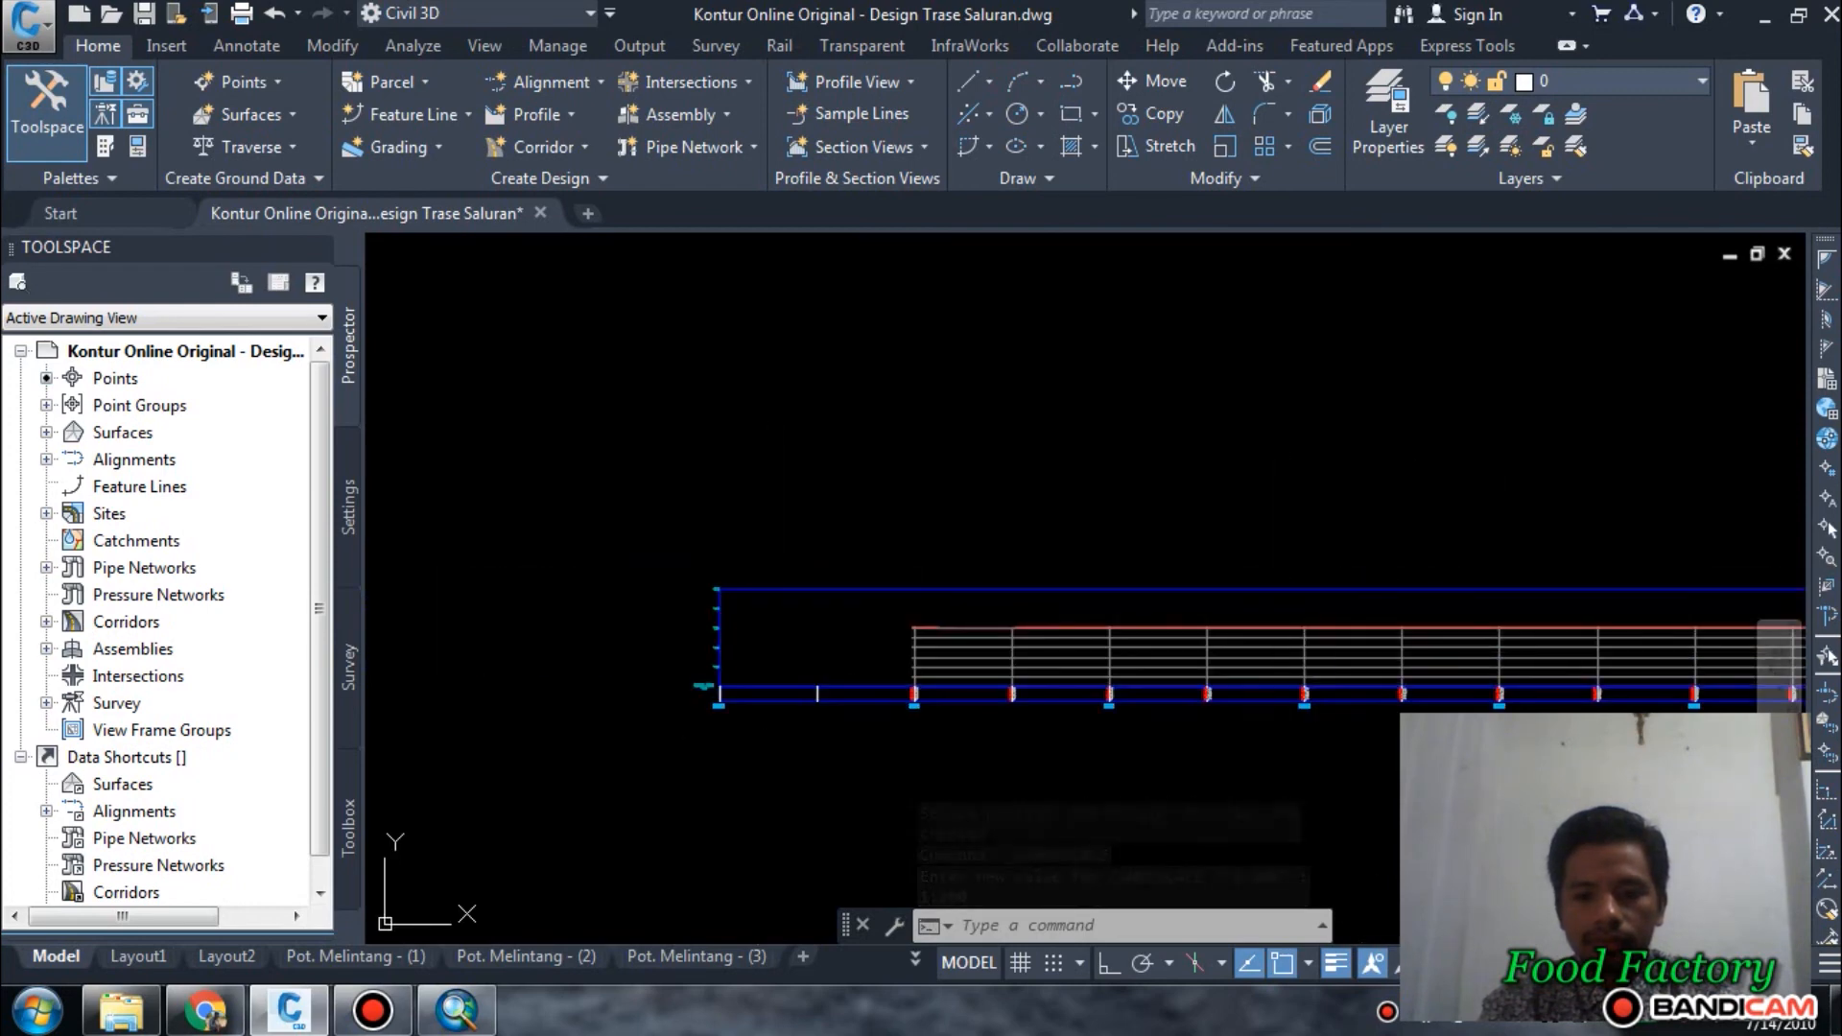
Set the annotation scale to 1:750 to enlarge the profile view's labels.
click(1470, 963)
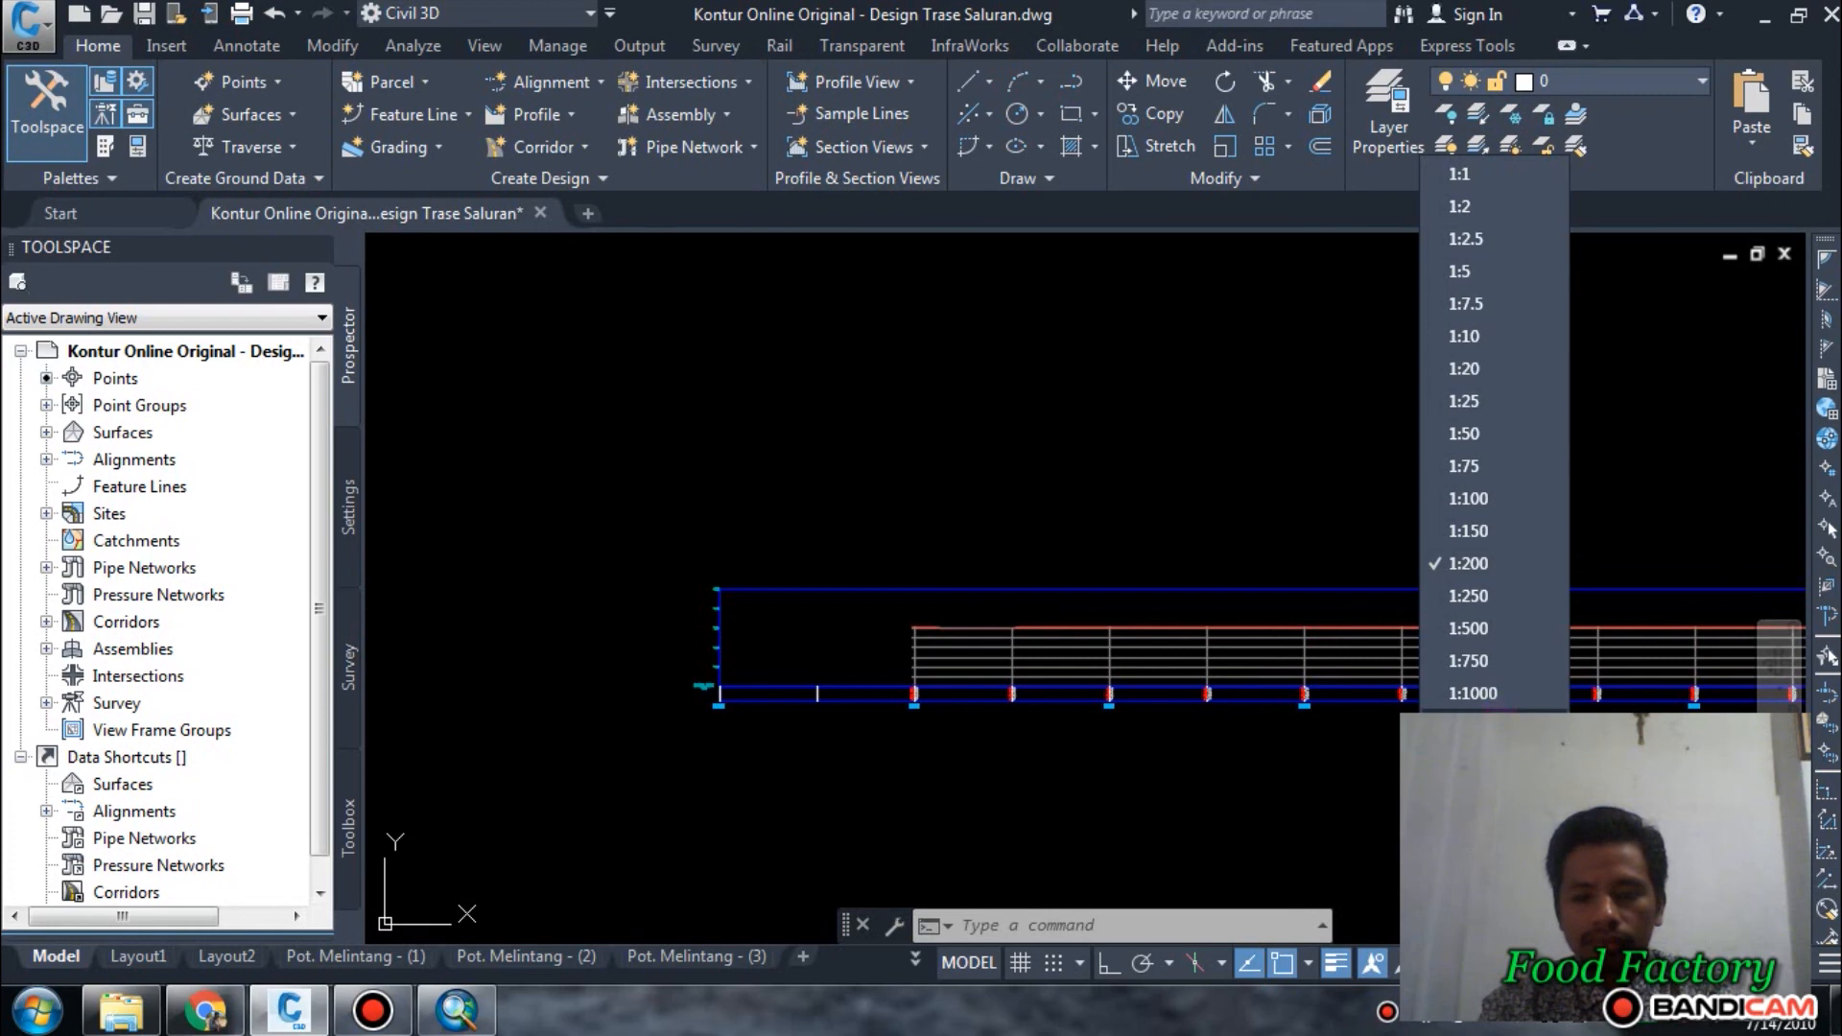
click(1481, 659)
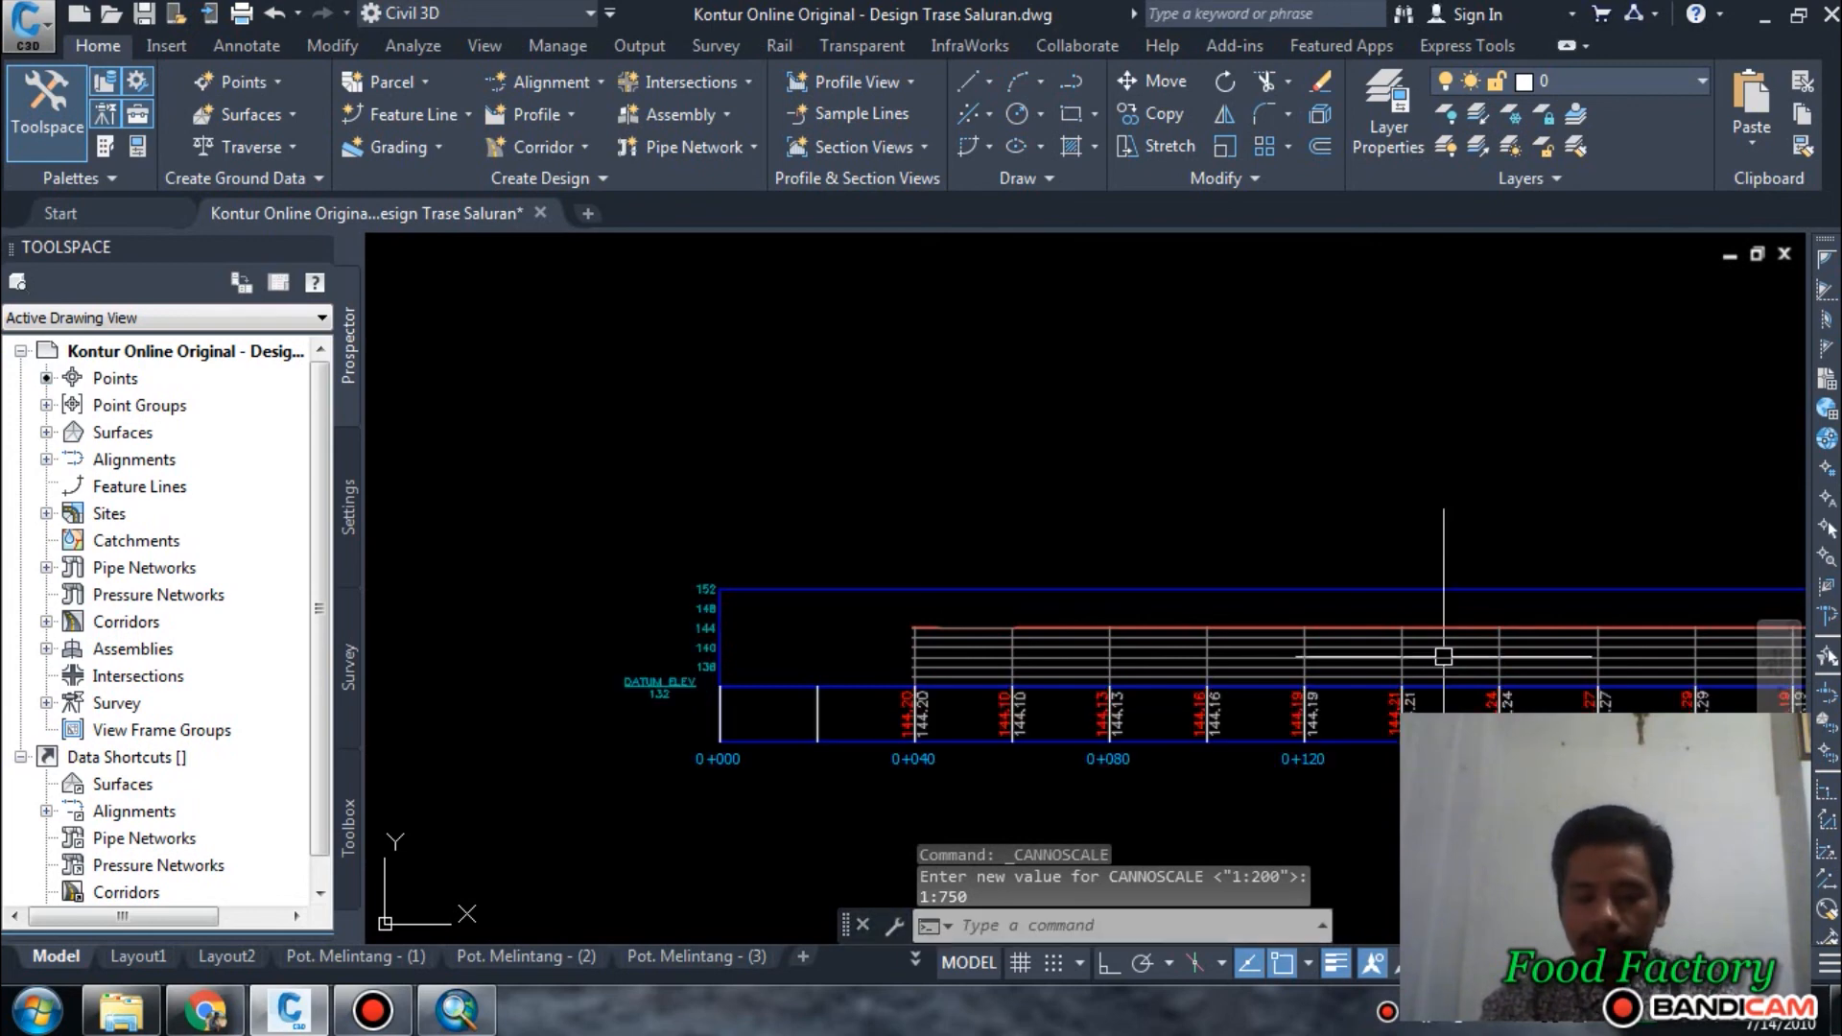
scroll(1261, 796, down, 3)
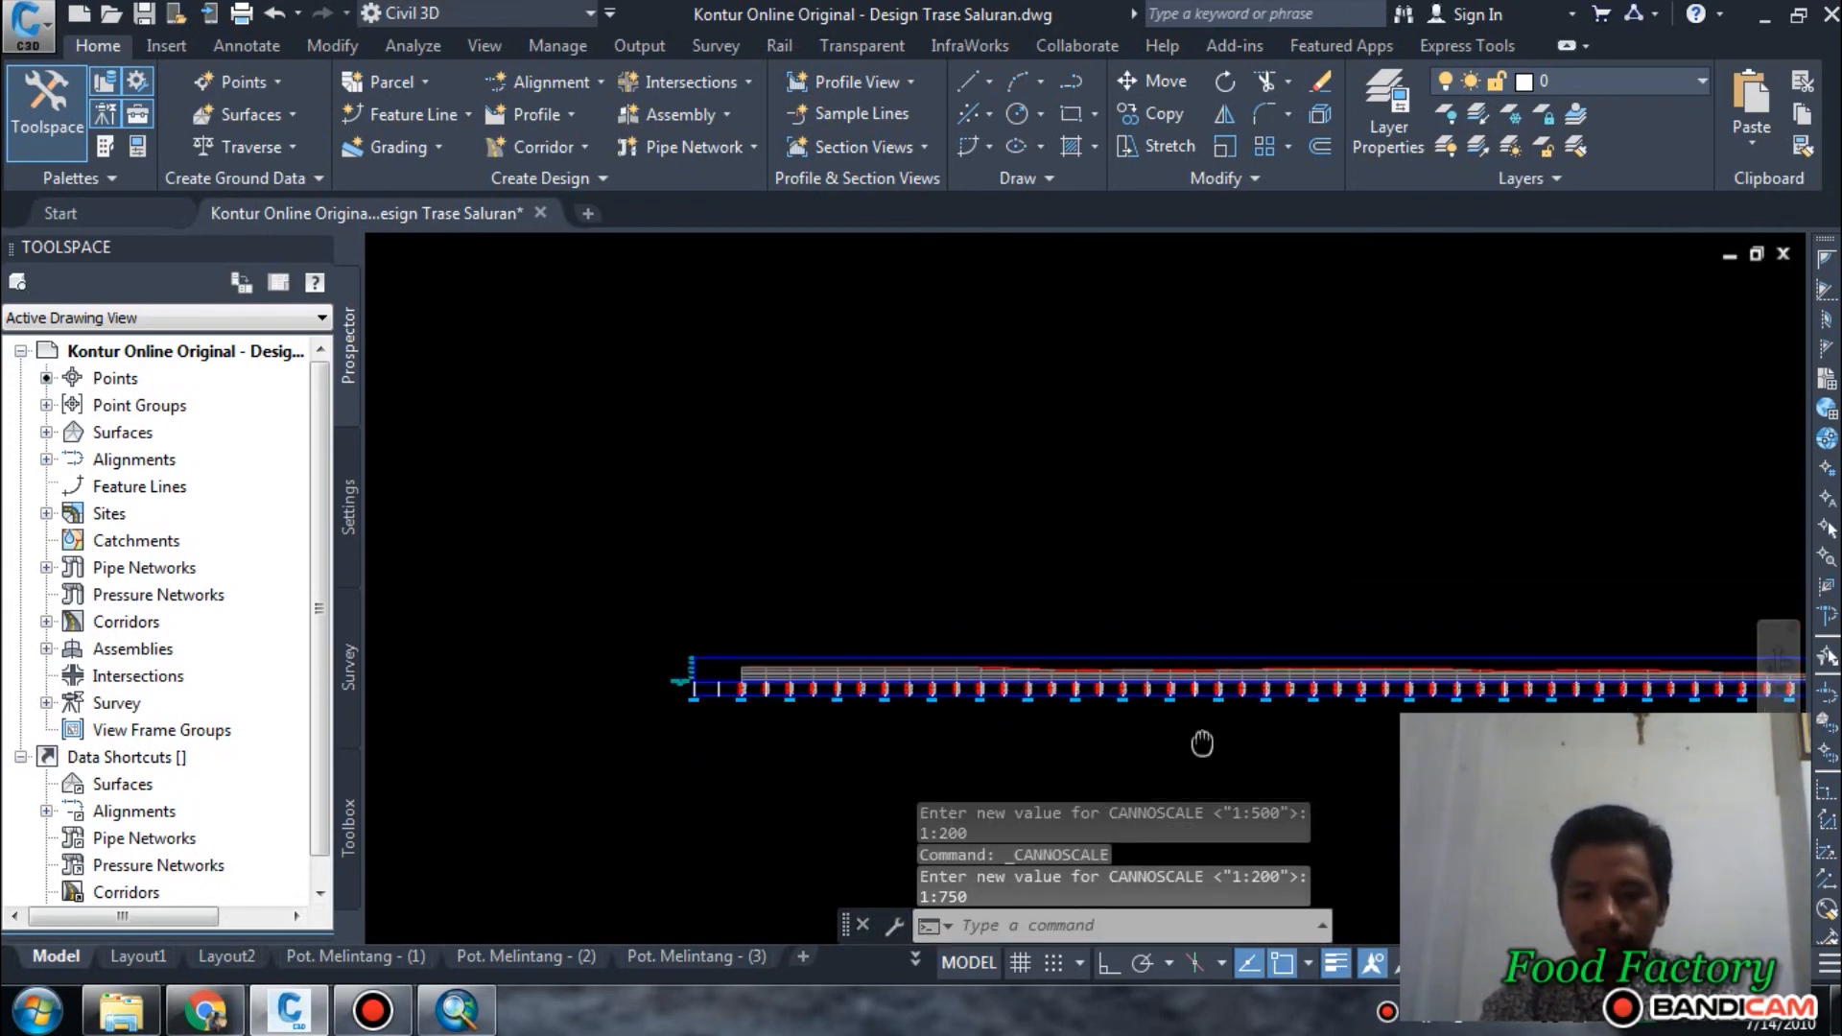
scroll(934, 678, down, 3)
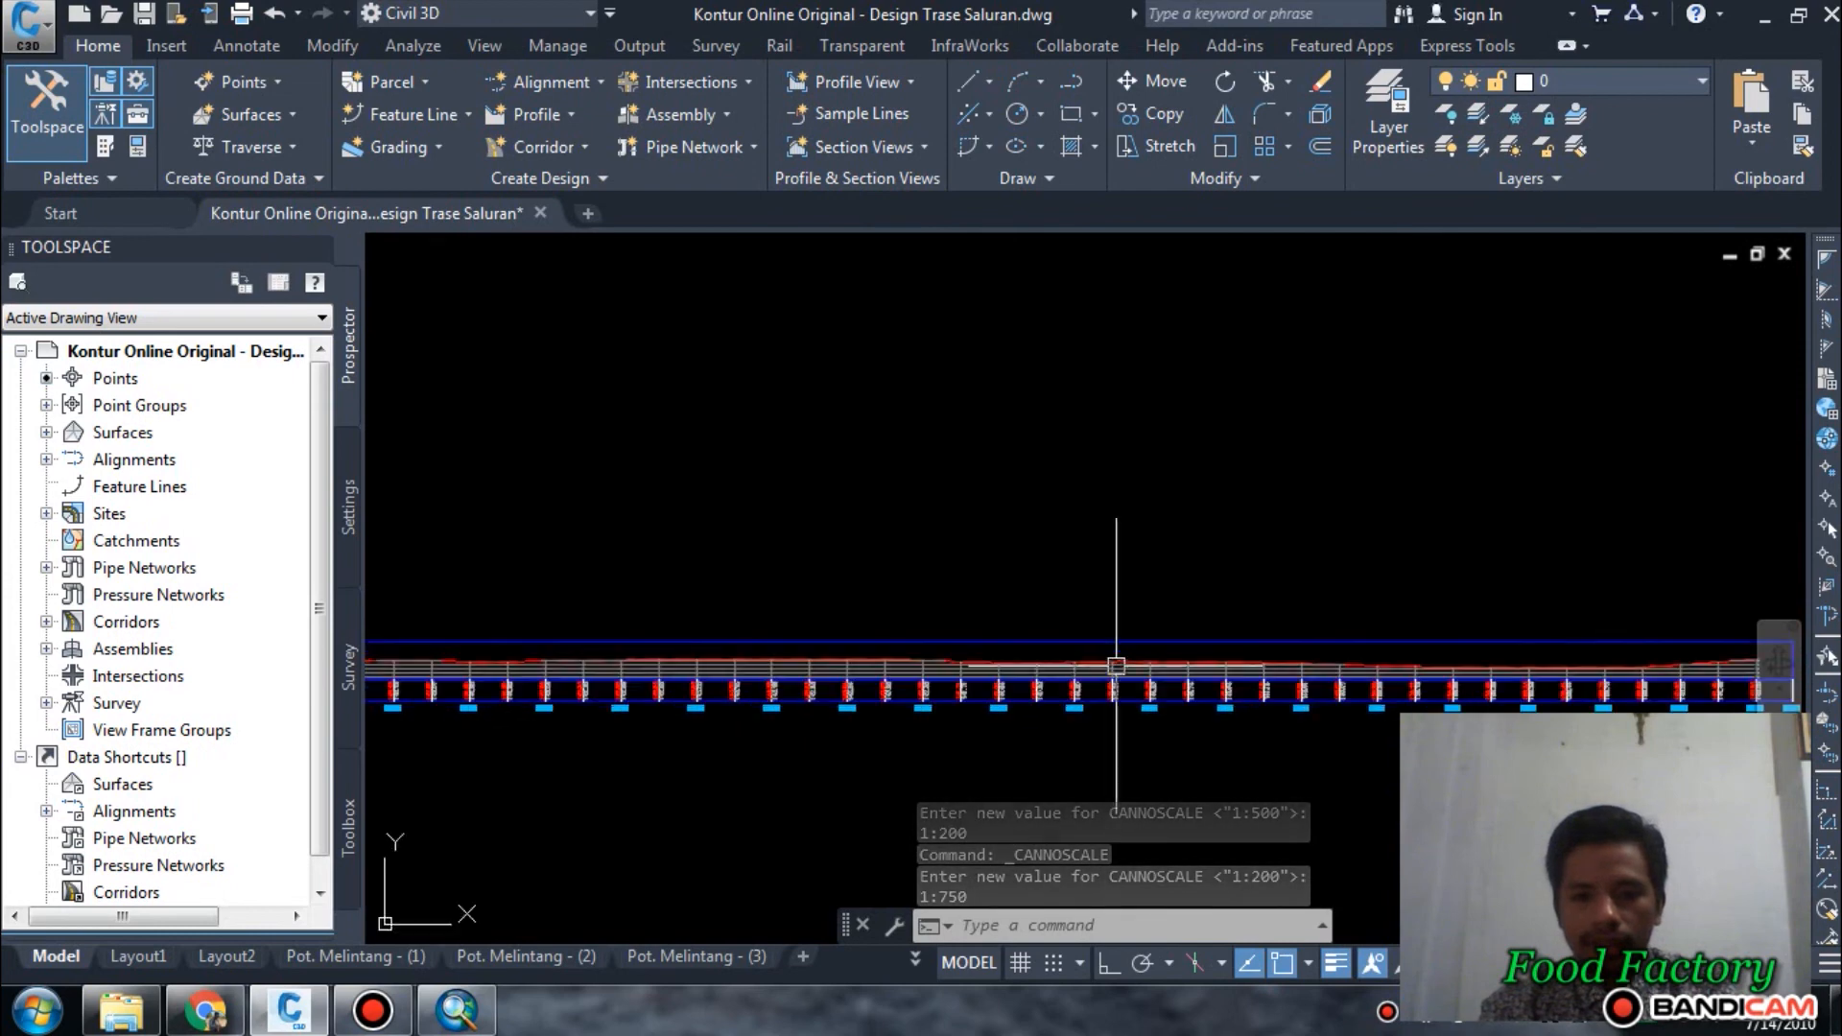
Switch the Cek 1 profile view's elevation range to a user specified height in its profile view properties.
scroll(1101, 641, up, 3)
click(1099, 631)
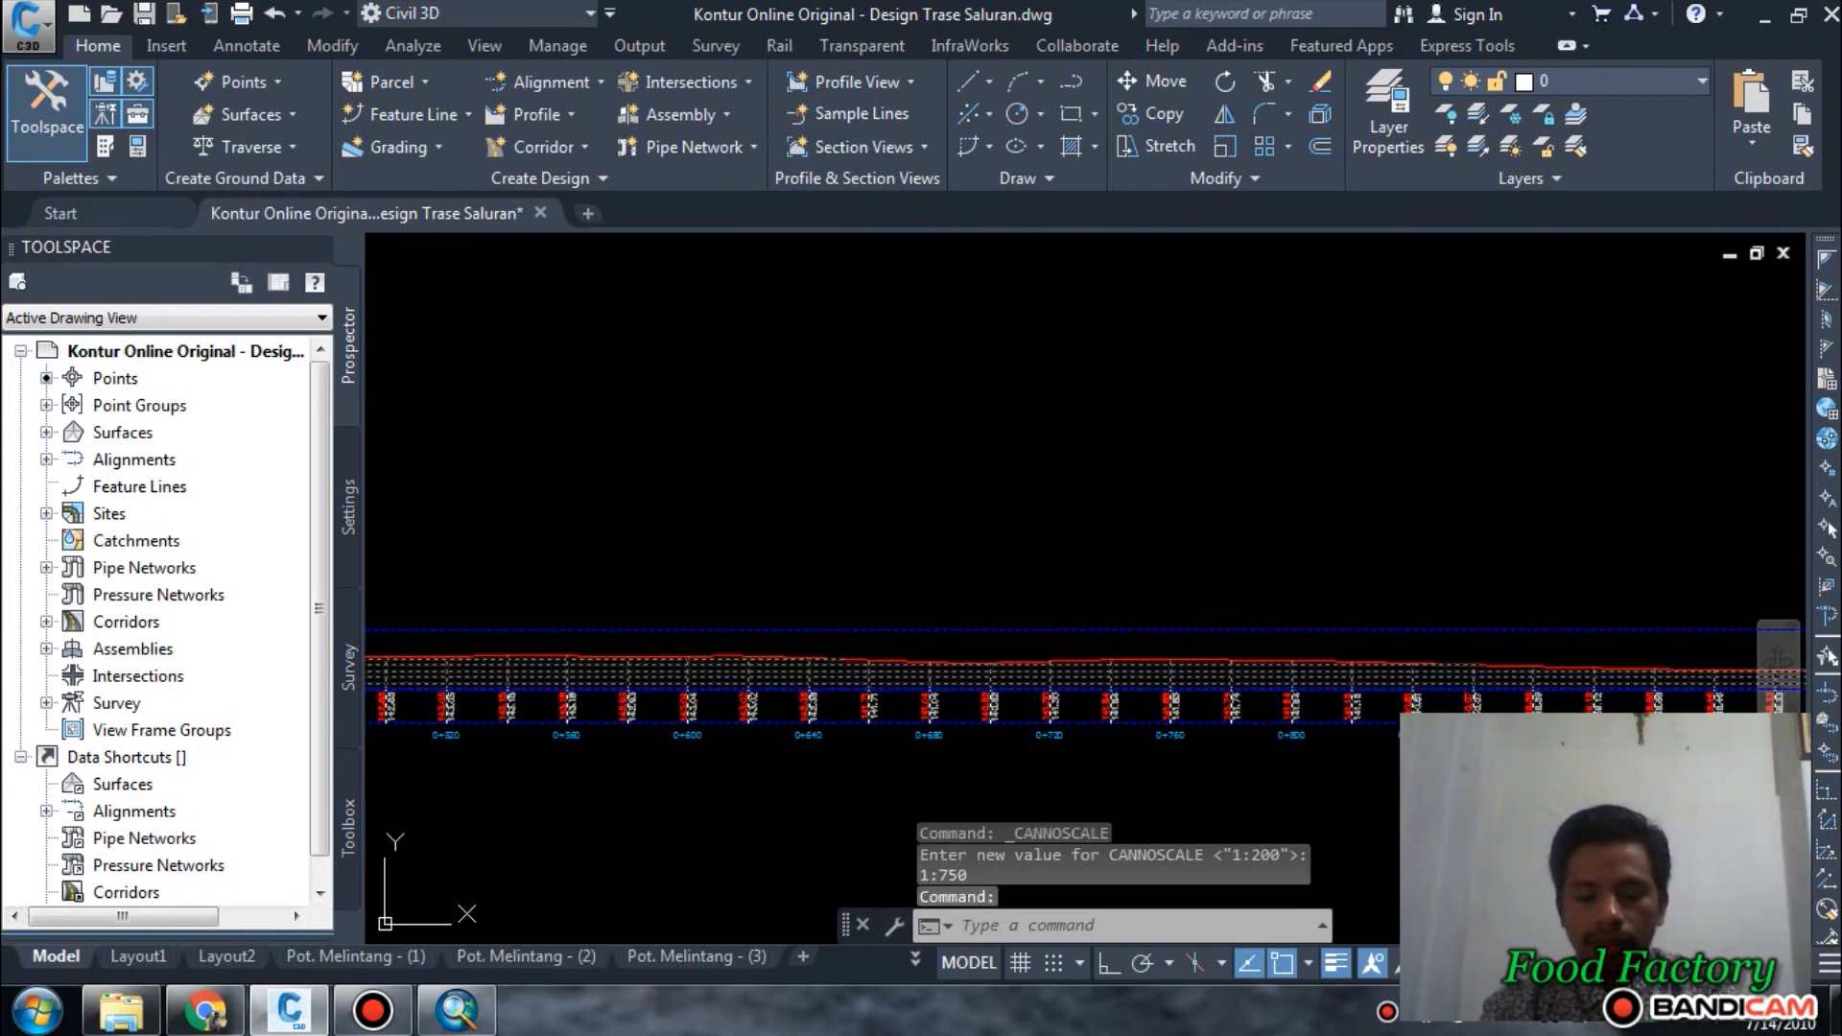
right_click(1099, 633)
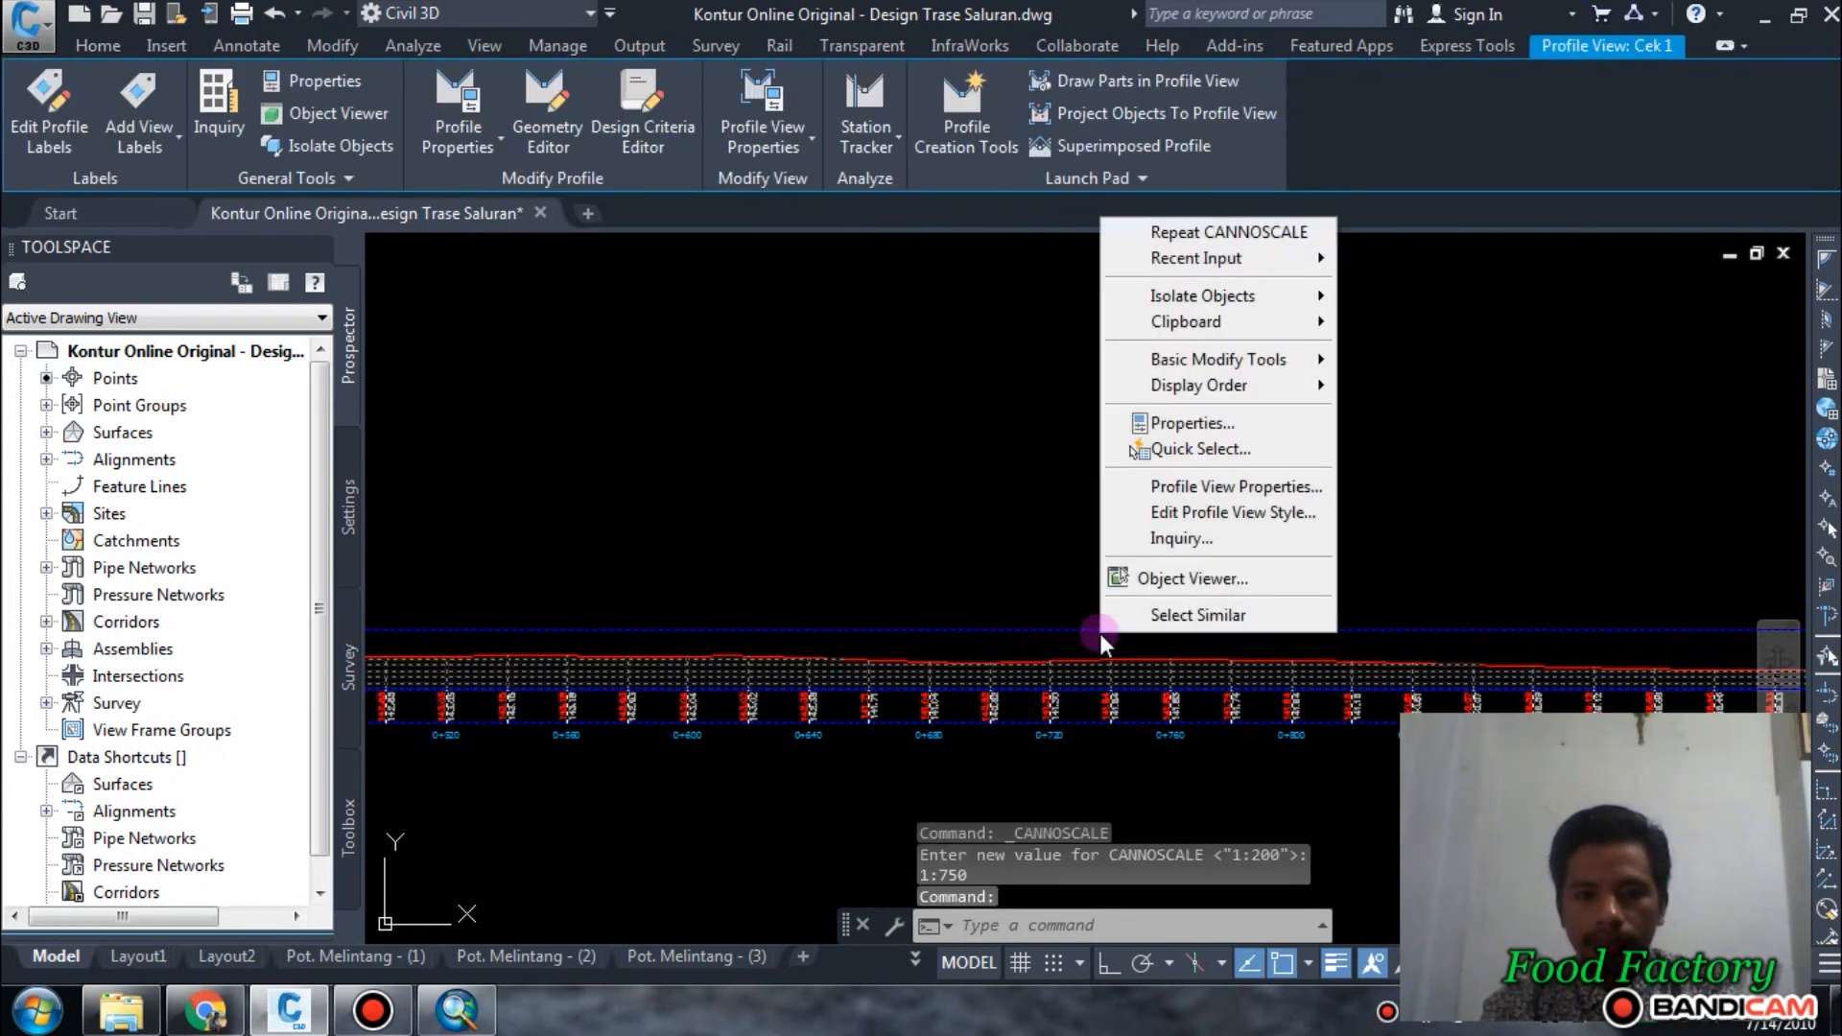
click(1262, 489)
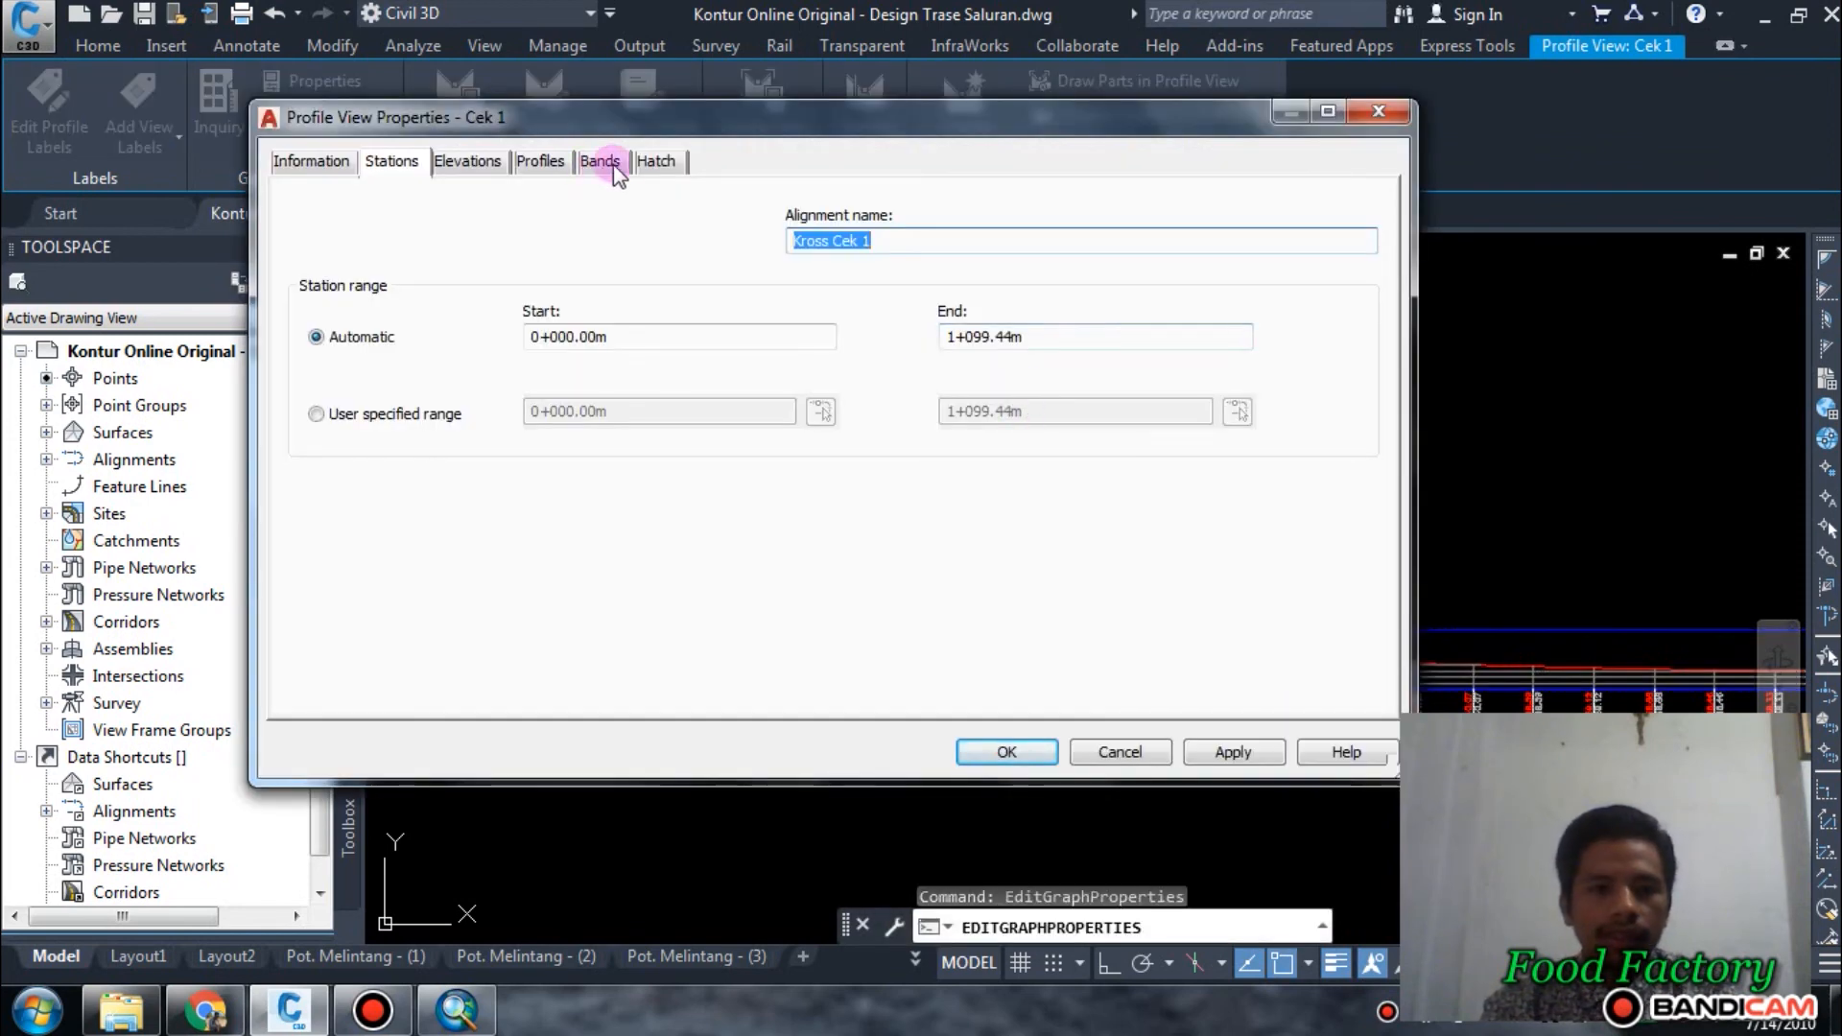
click(469, 161)
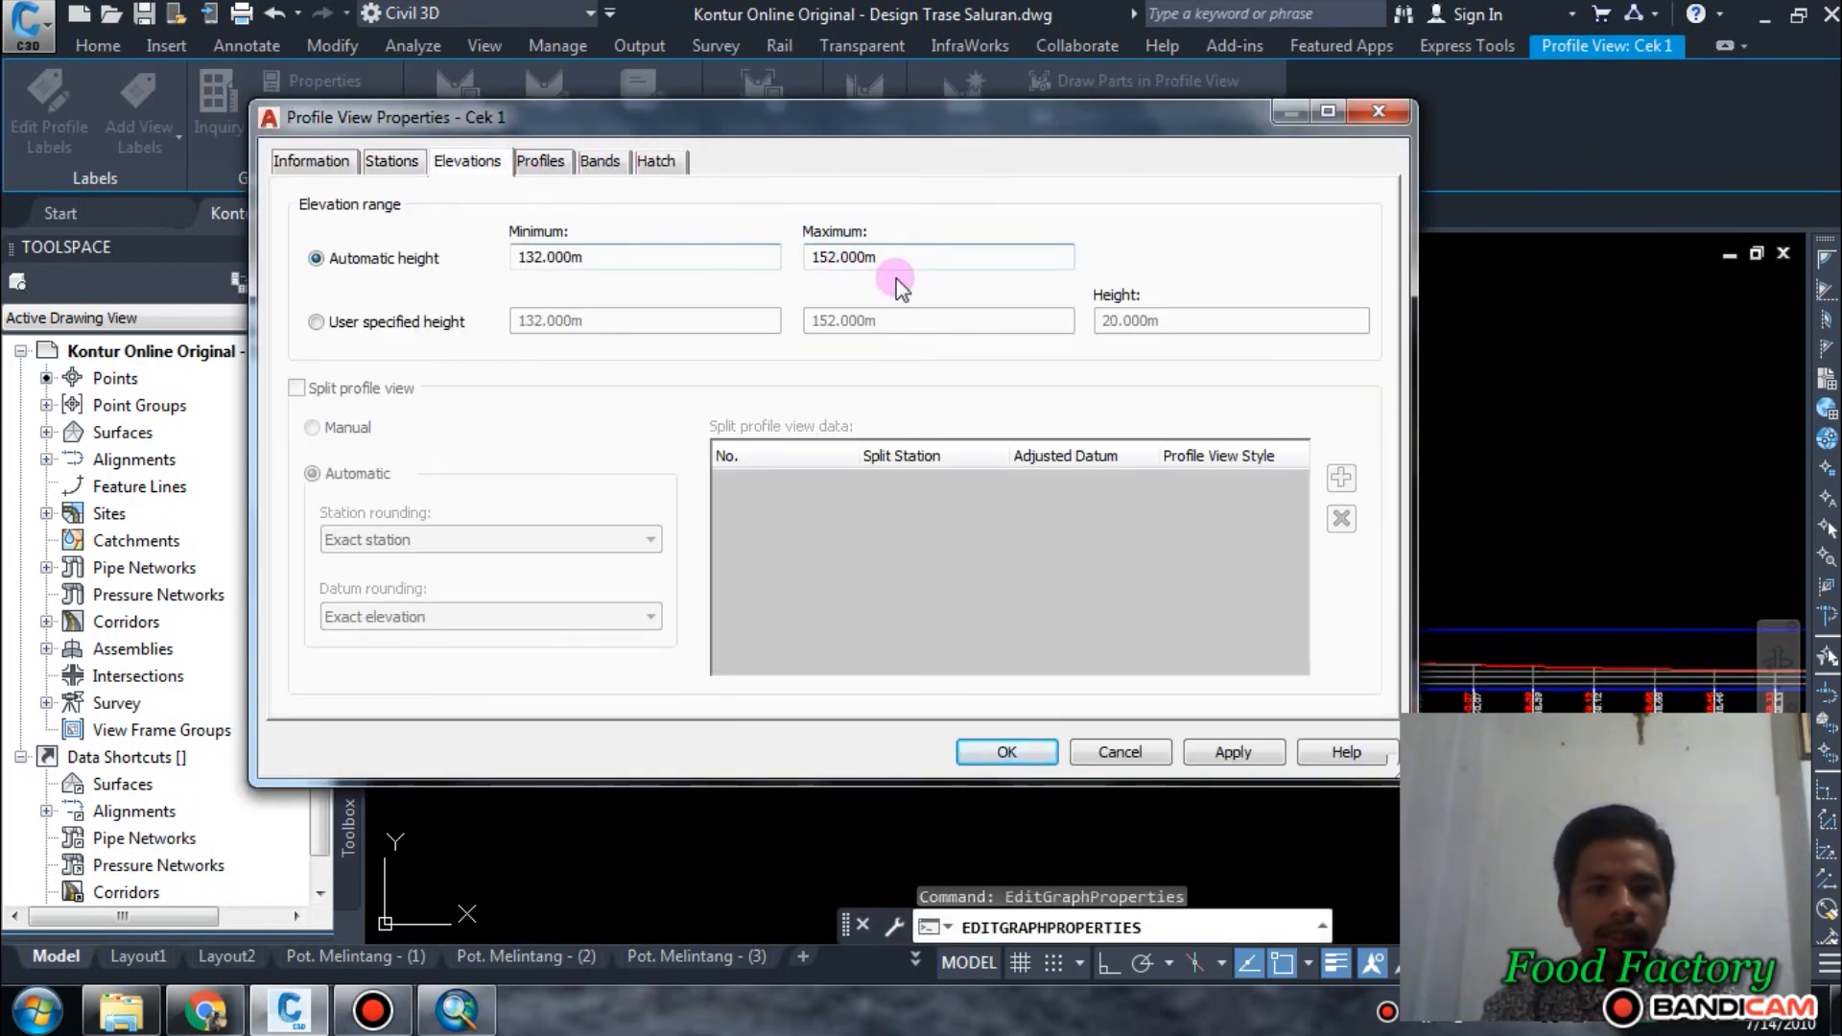
click(445, 326)
click(659, 331)
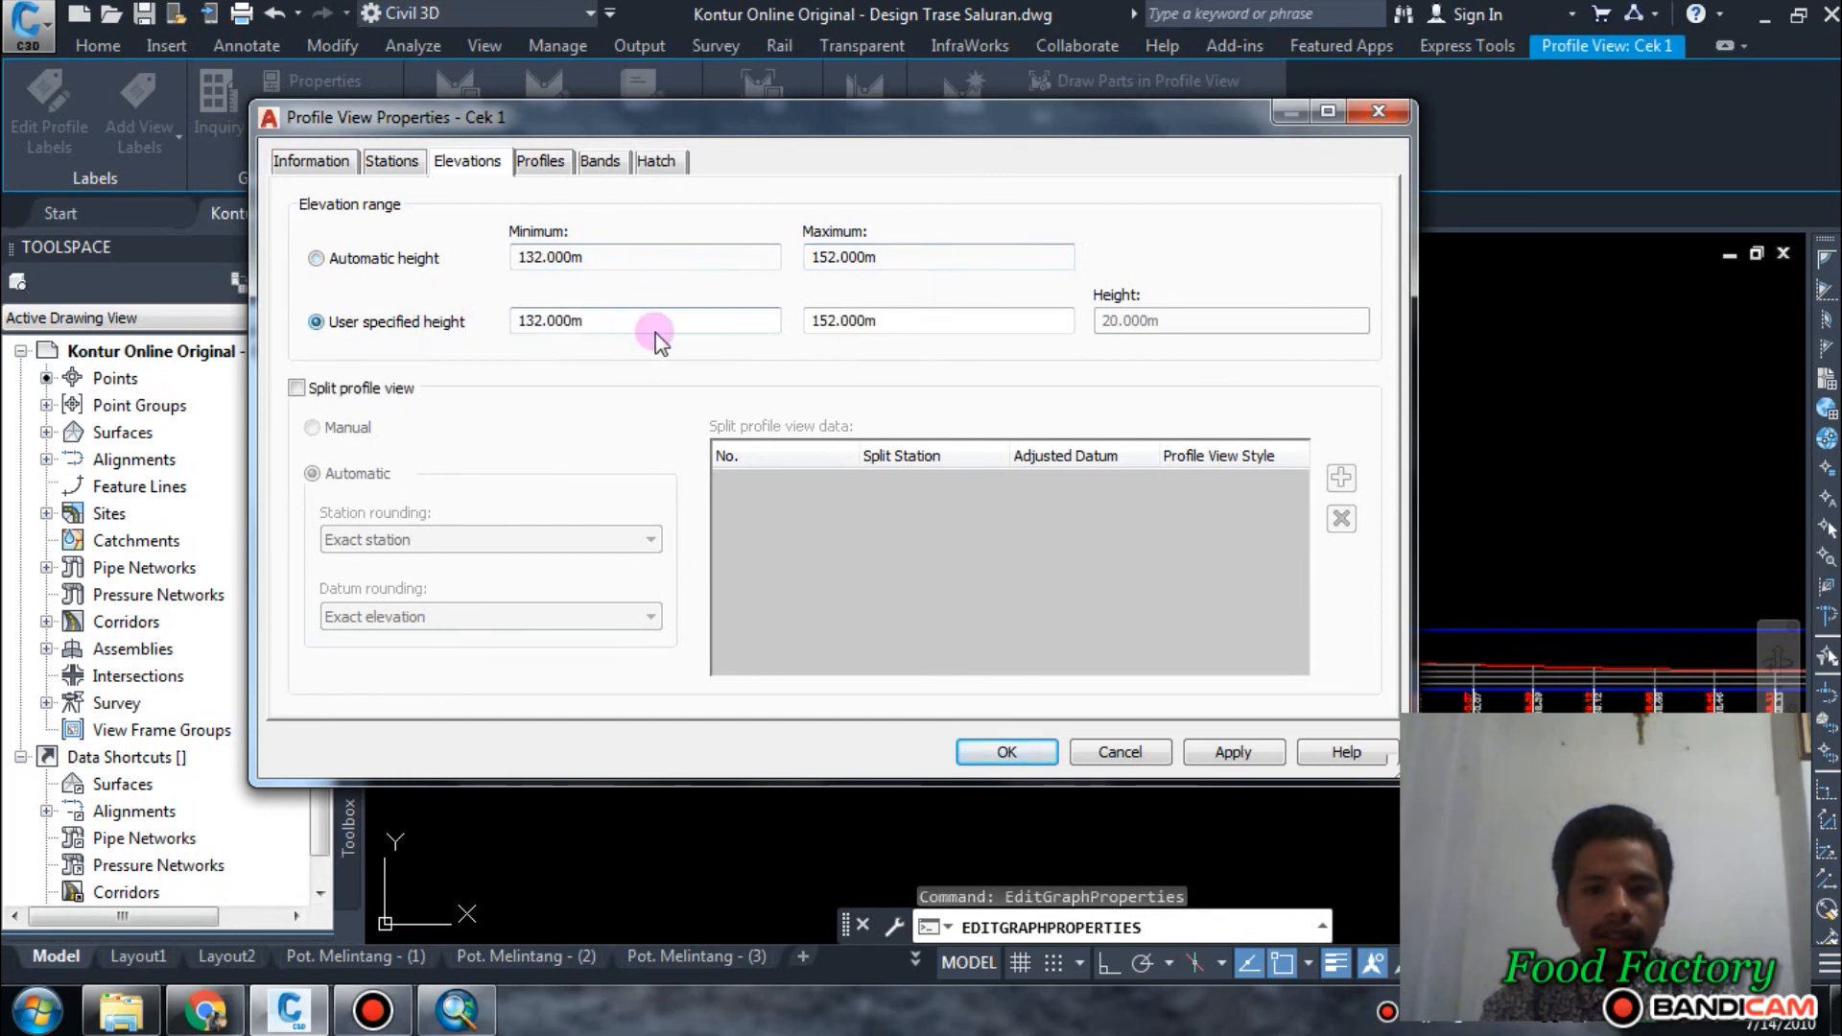
click(892, 314)
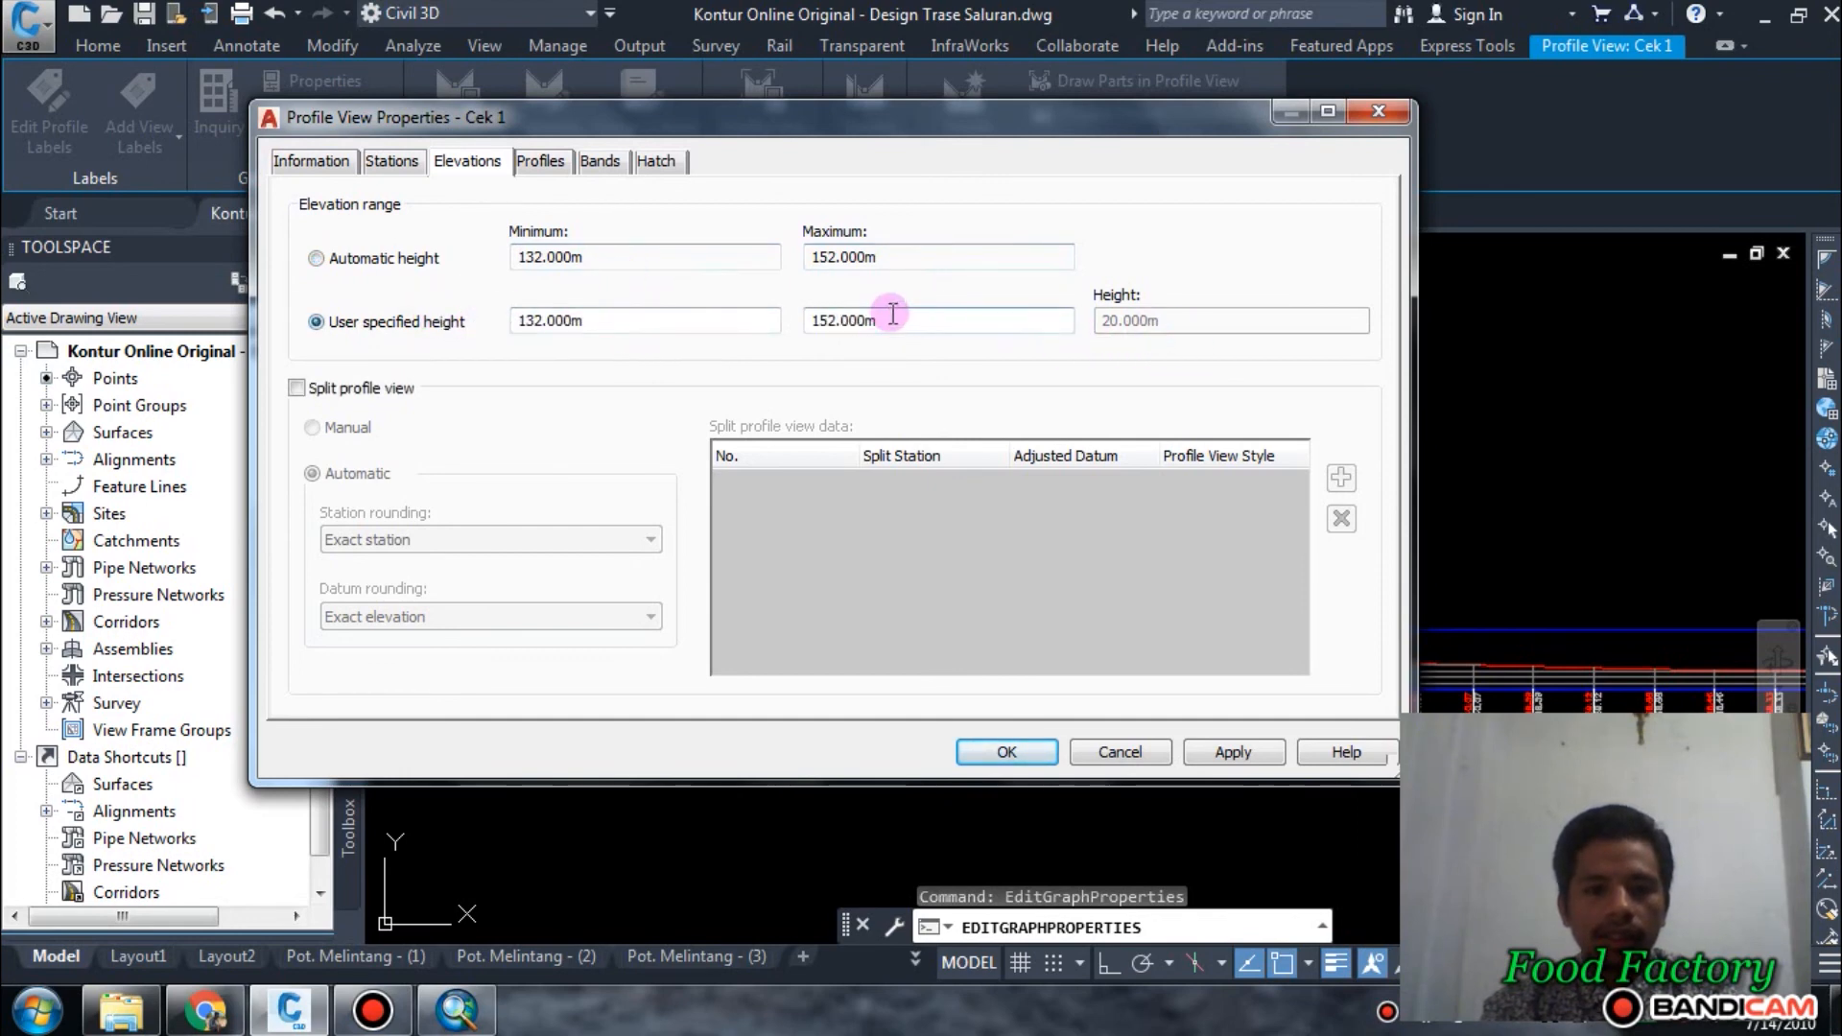
Enable splitting of the Cek 1 profile view and keep the split stations automatic.
click(382, 395)
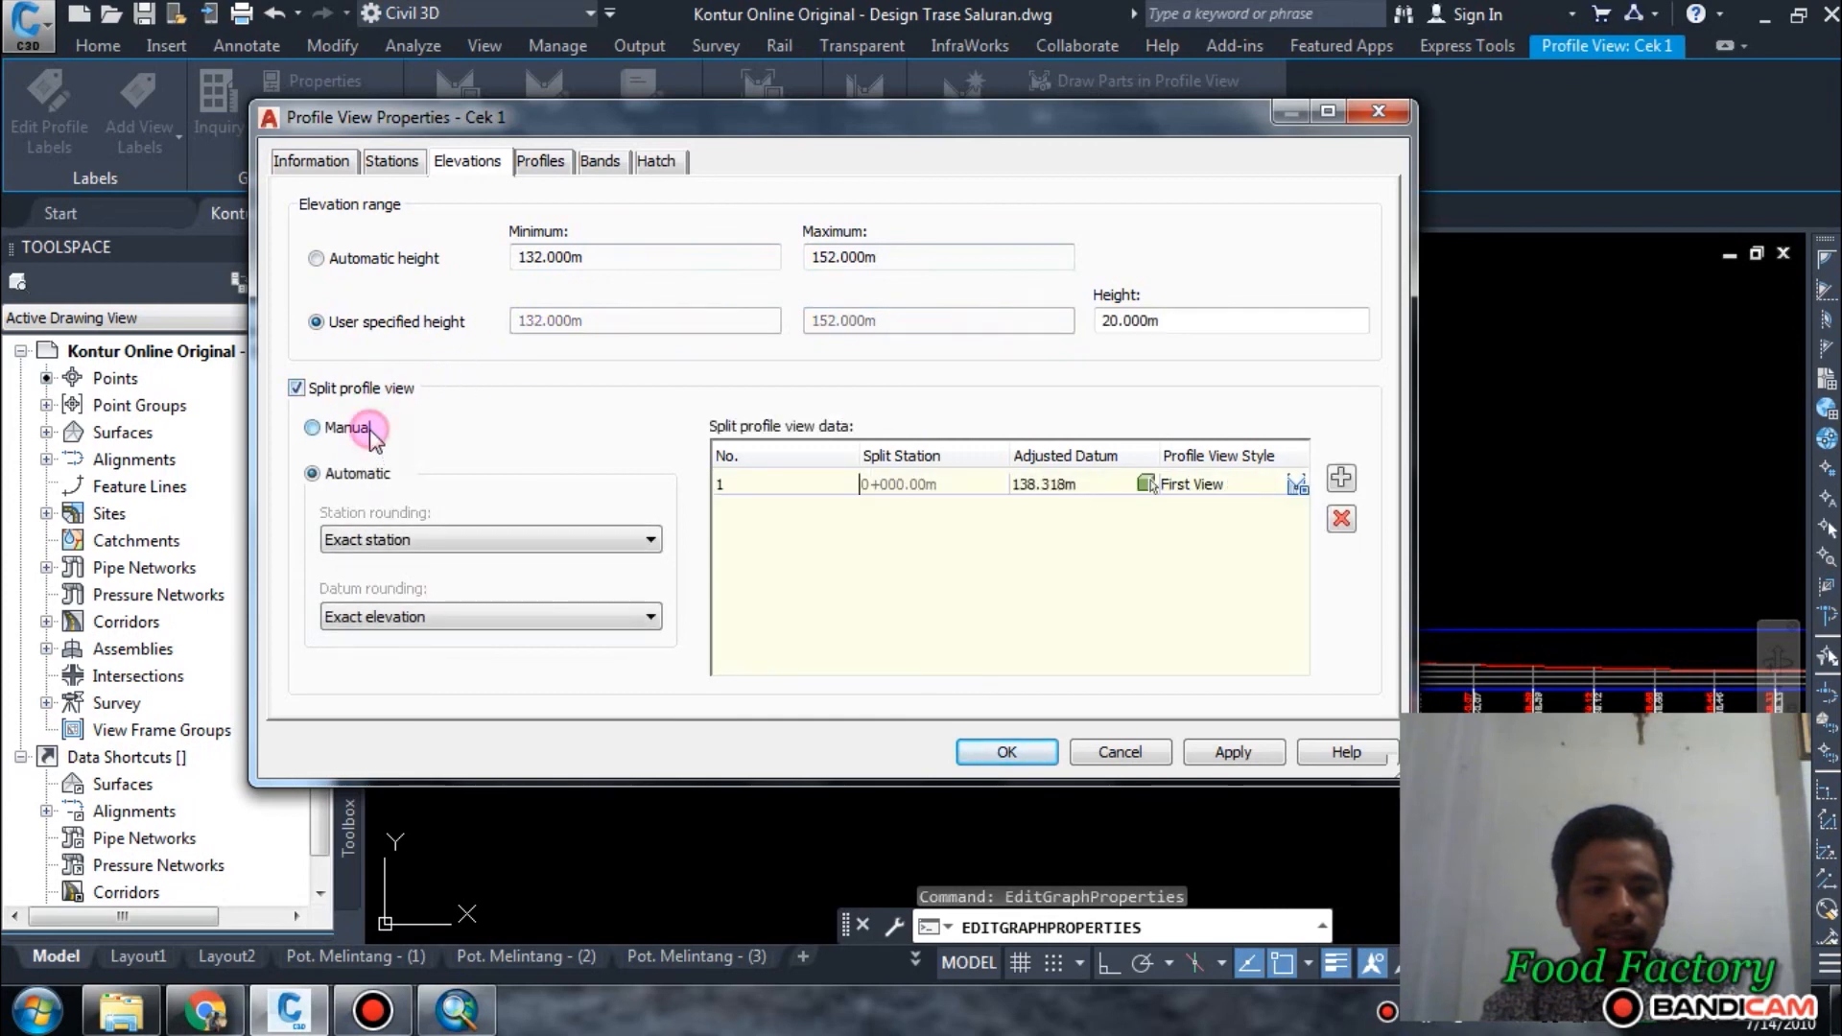
click(347, 428)
click(368, 472)
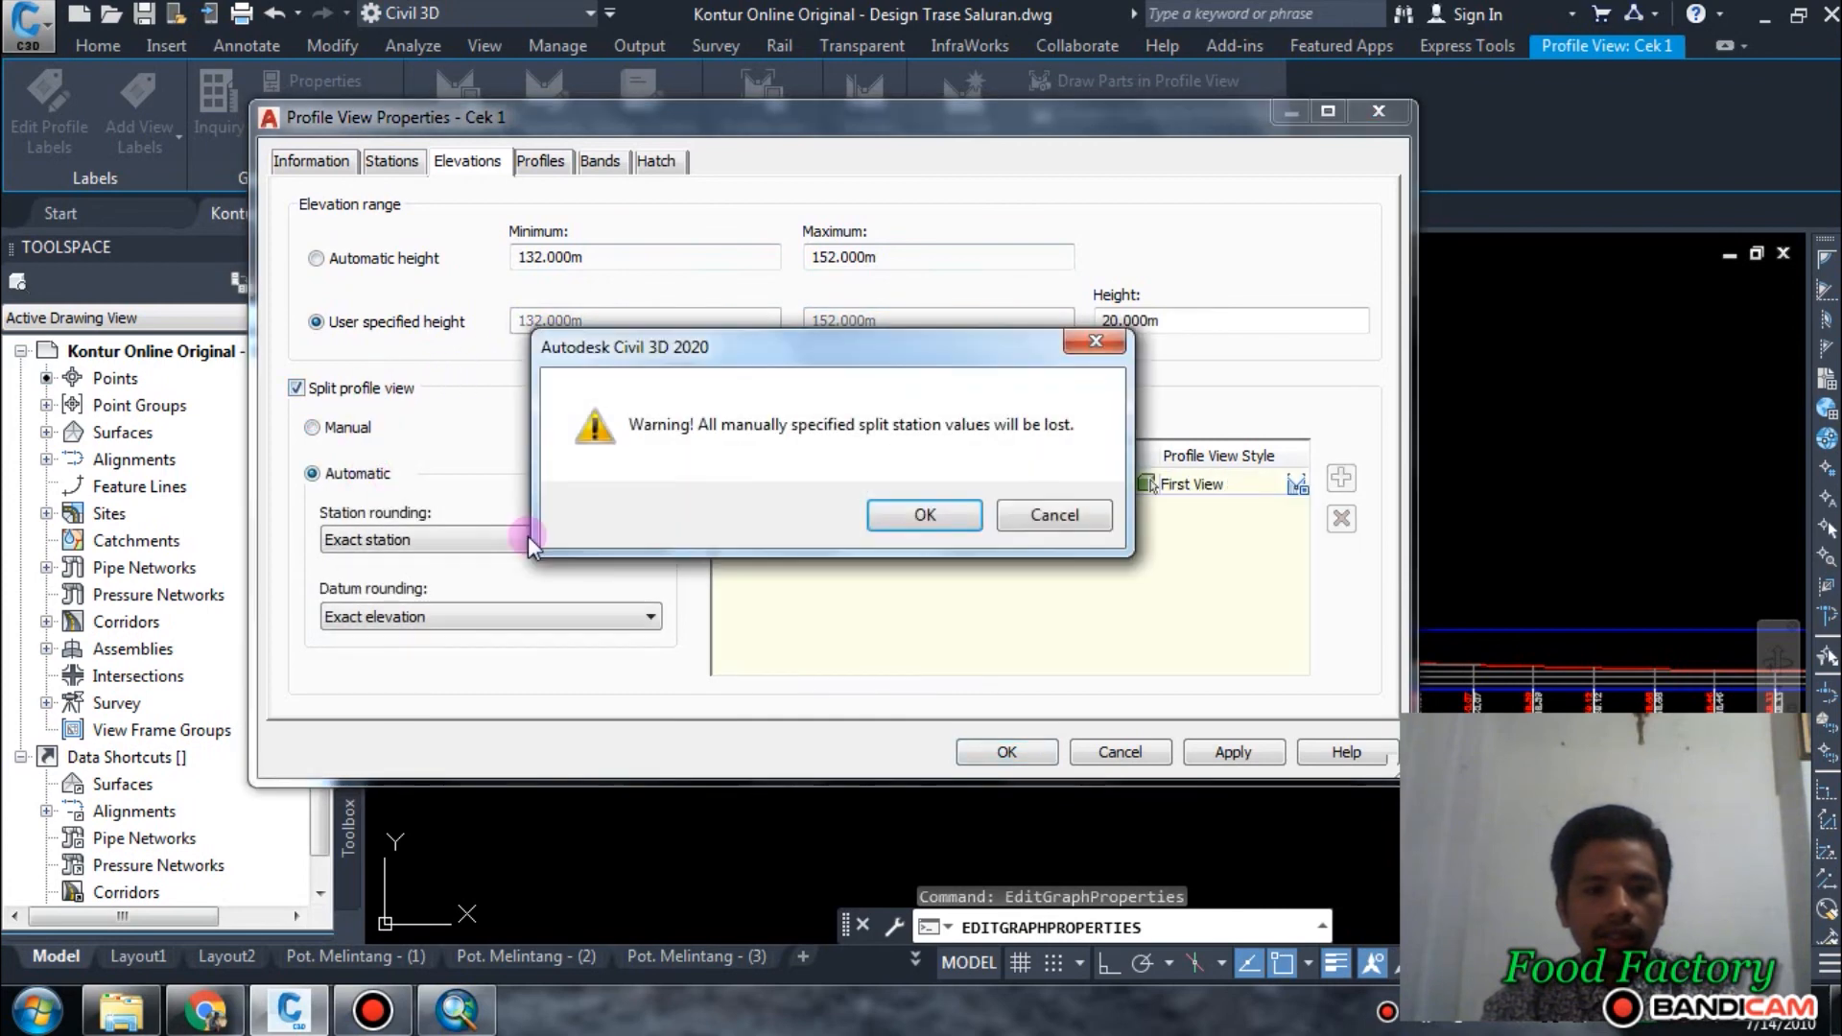
click(962, 526)
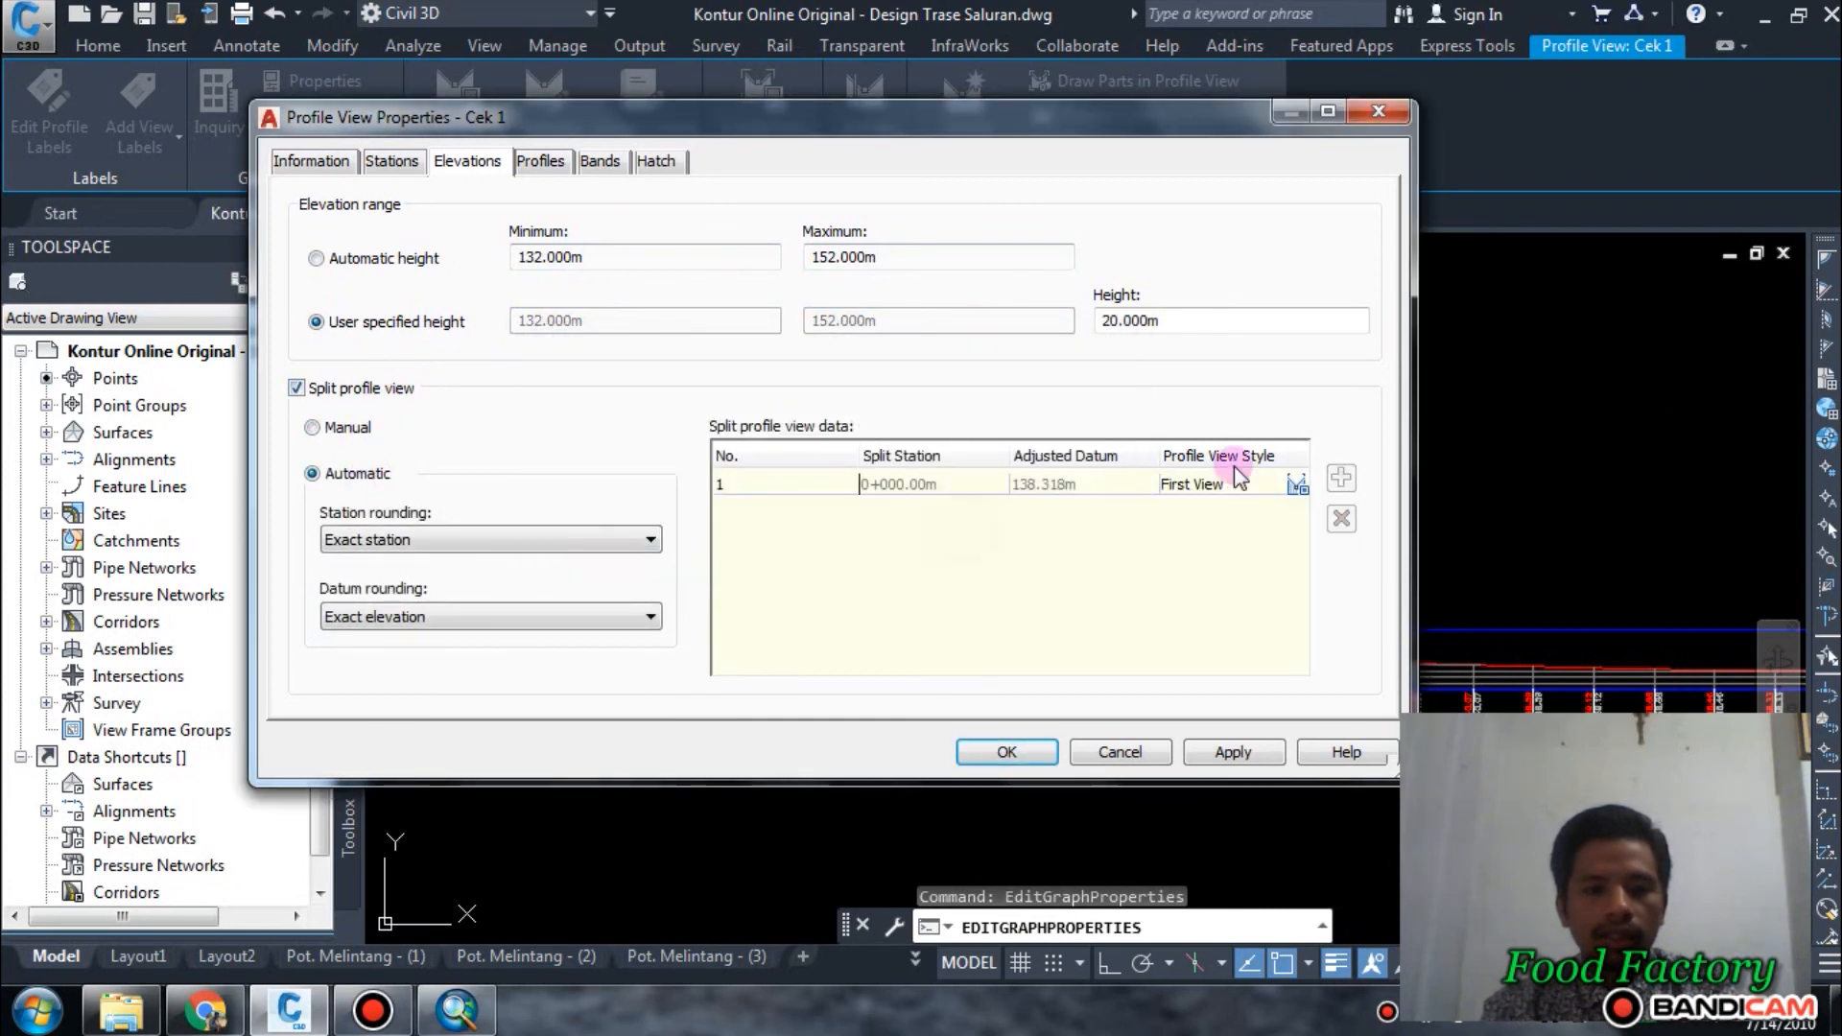
Try a 30 m height for the split Cek 1 profile view and check the resulting grid.
click(1202, 320)
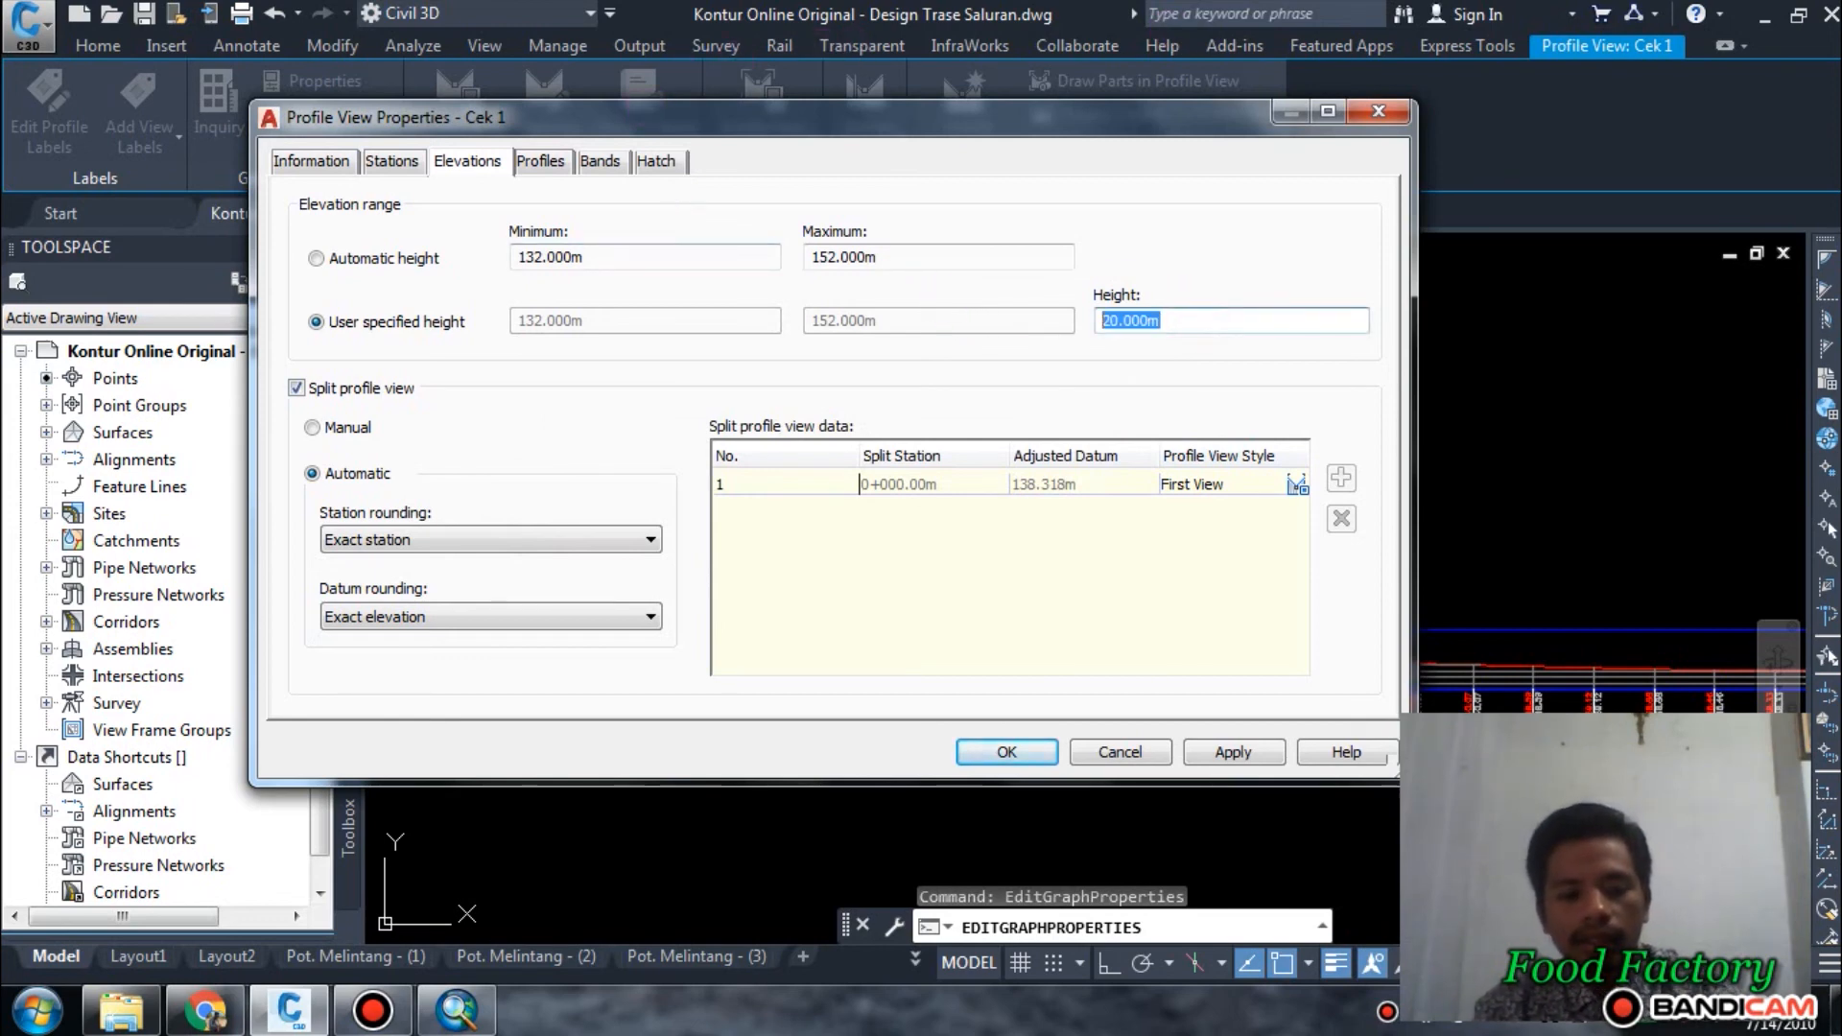
text(50)
click(992, 758)
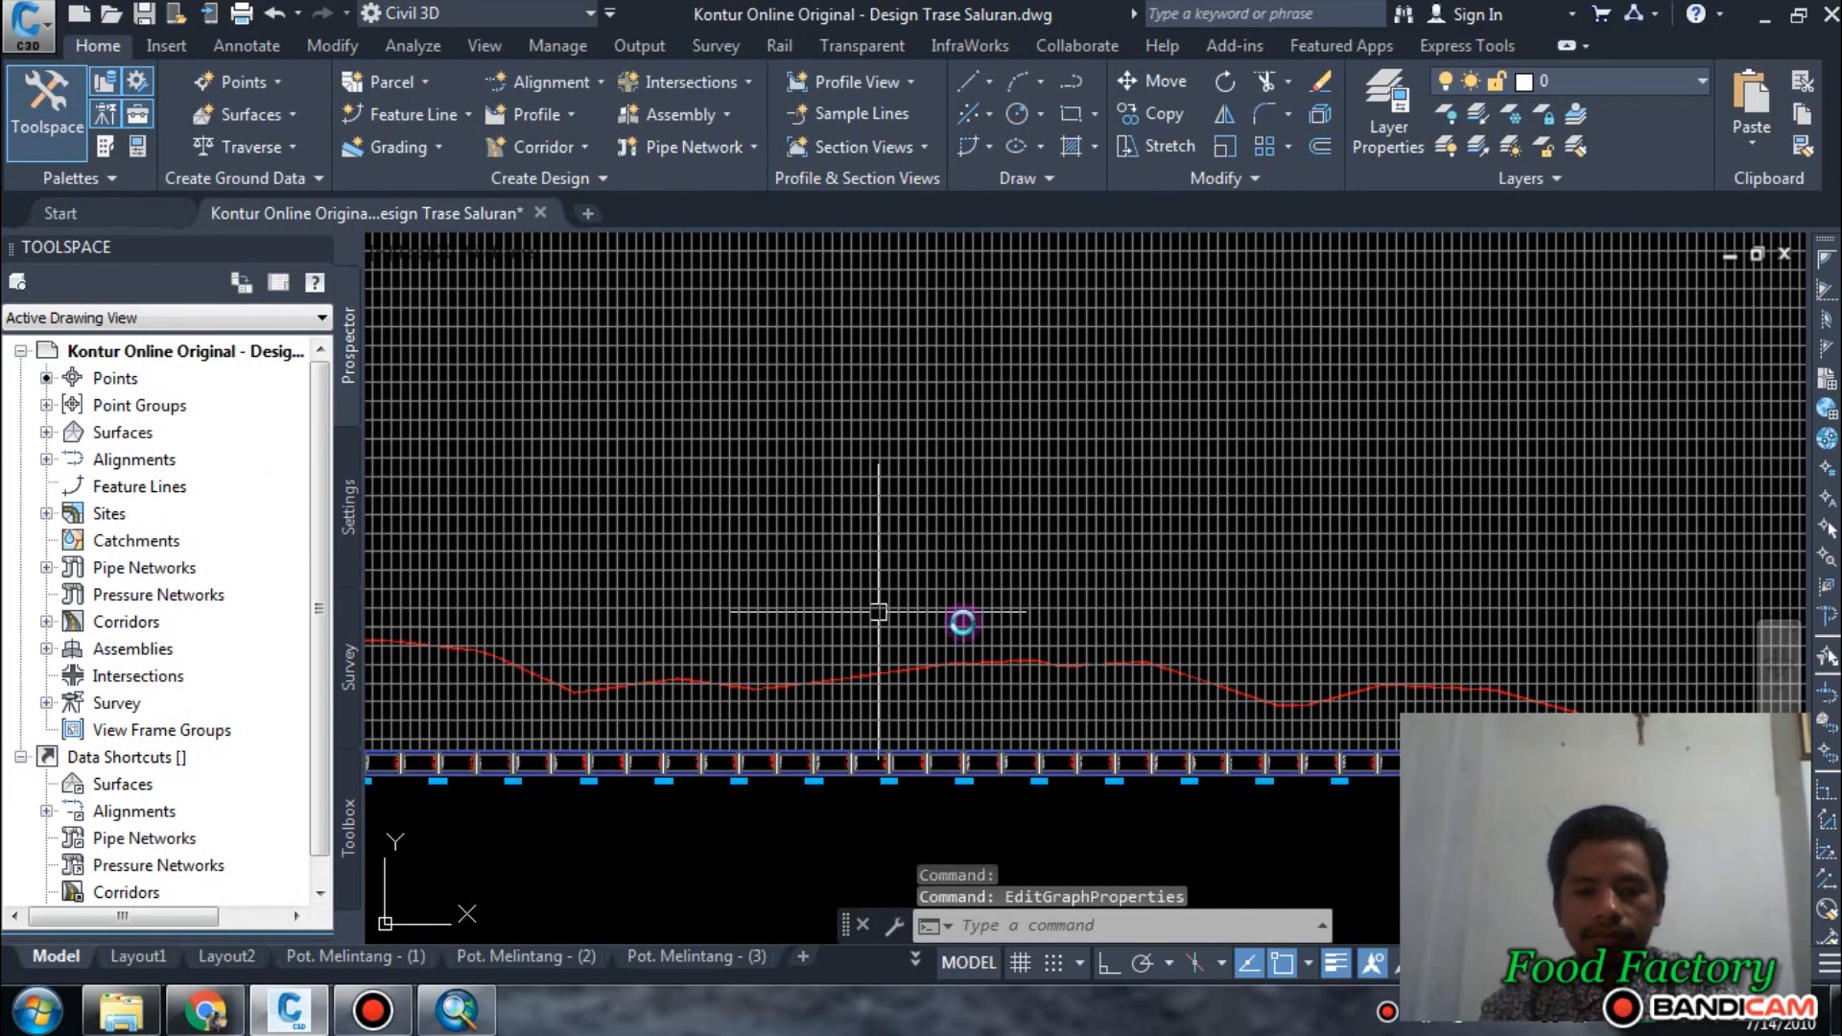
middle_drag(879, 612, 1241, 629)
scroll(1200, 626, down, 4)
scroll(1156, 610, up, 2)
Reopen the Cek 1 profile view's elevation settings and try a height of 5 m.
click(1088, 564)
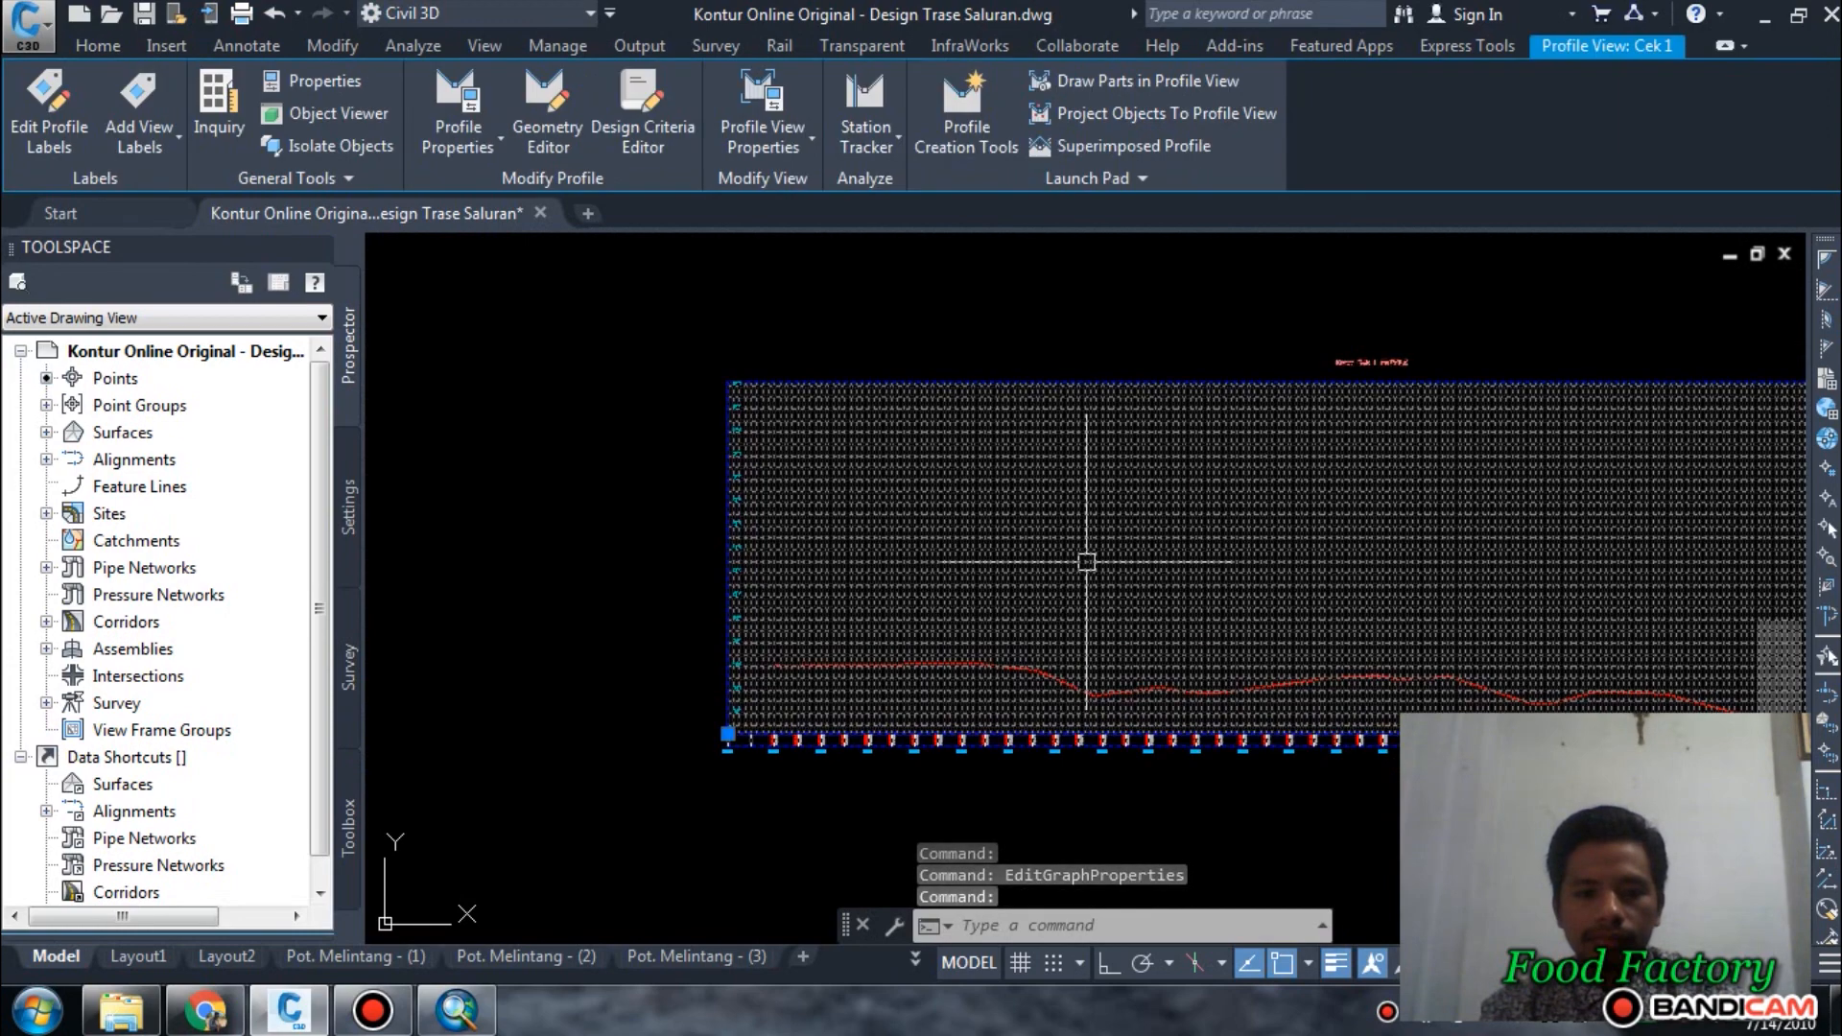
right_click(1087, 562)
click(1217, 832)
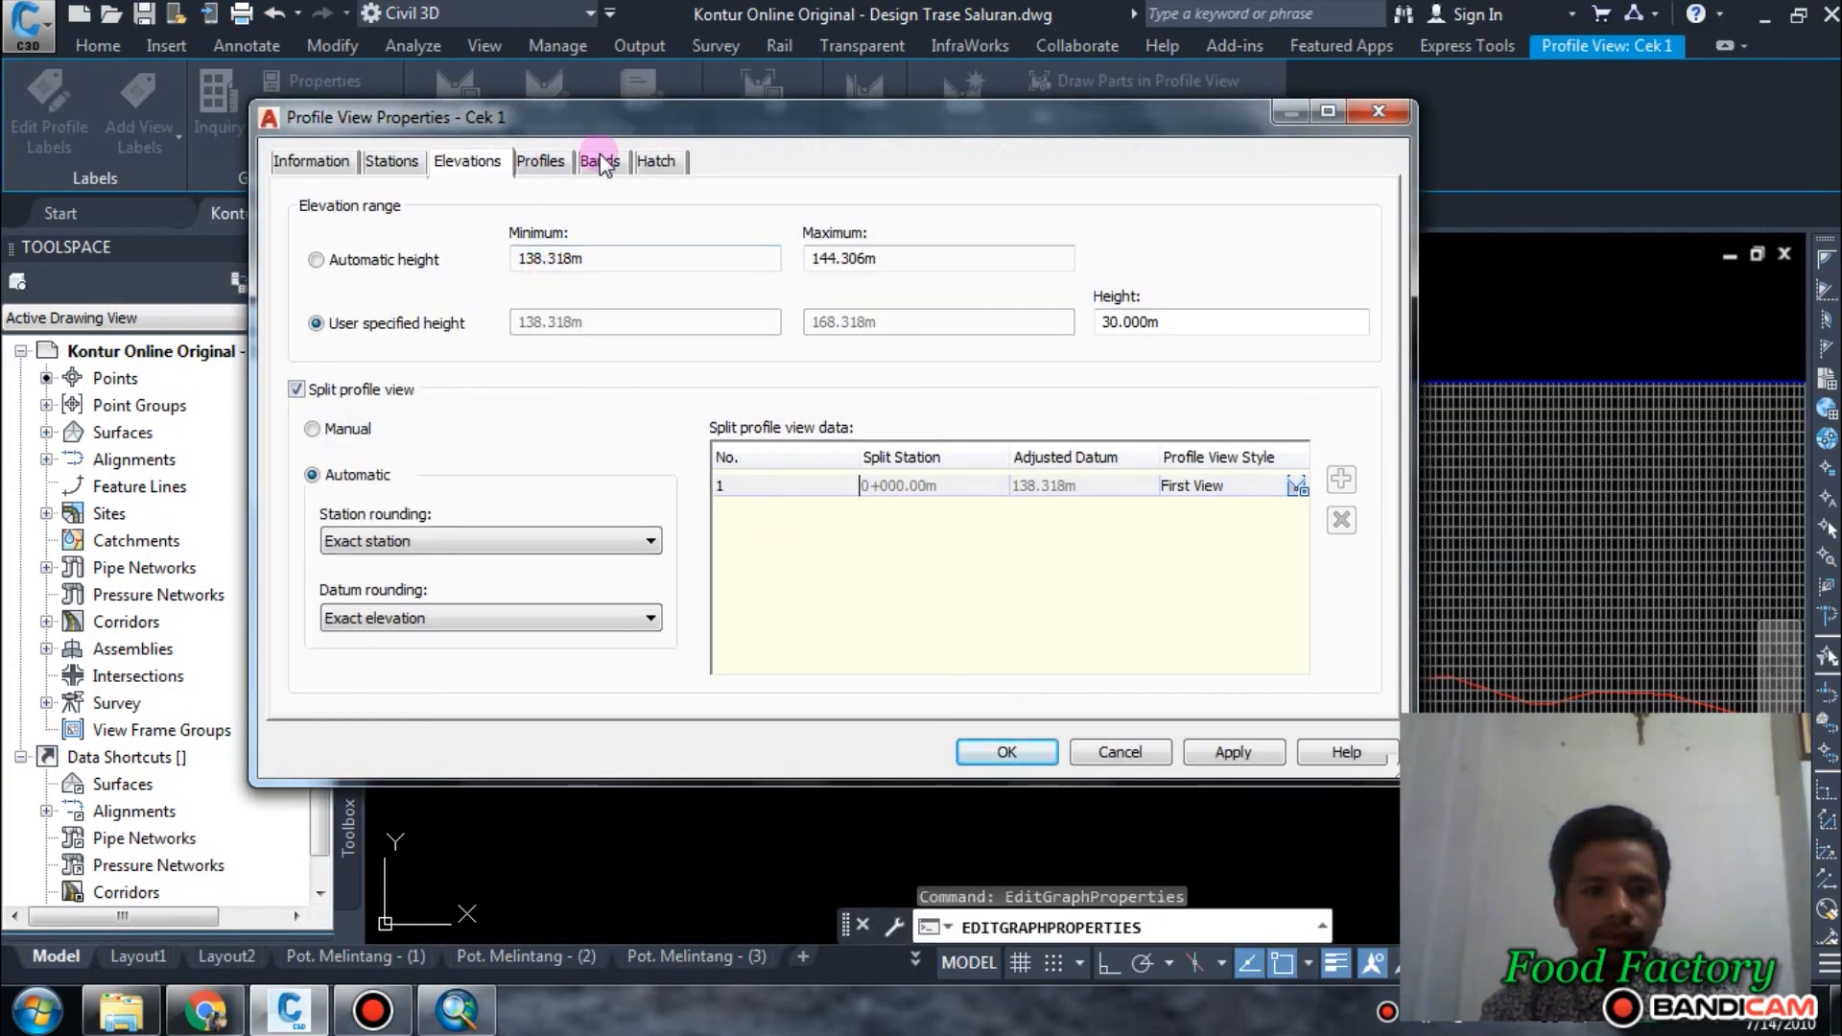
click(600, 161)
click(476, 161)
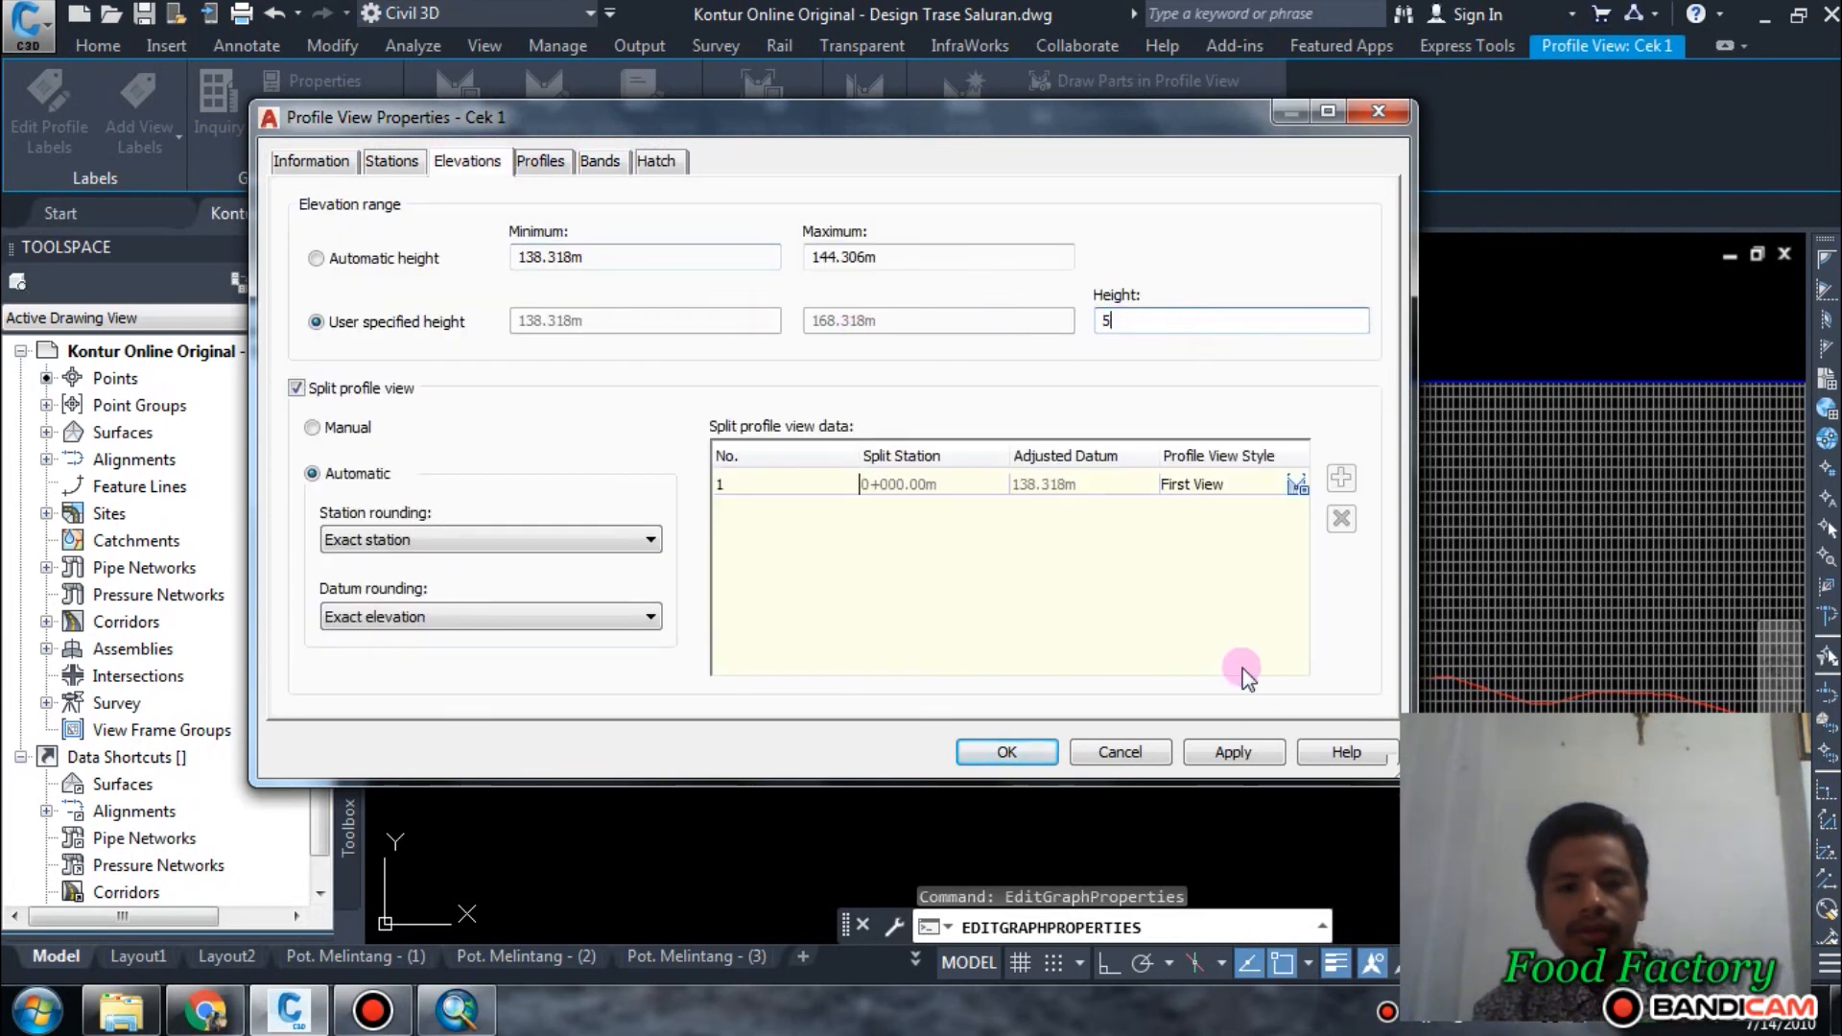
click(1245, 754)
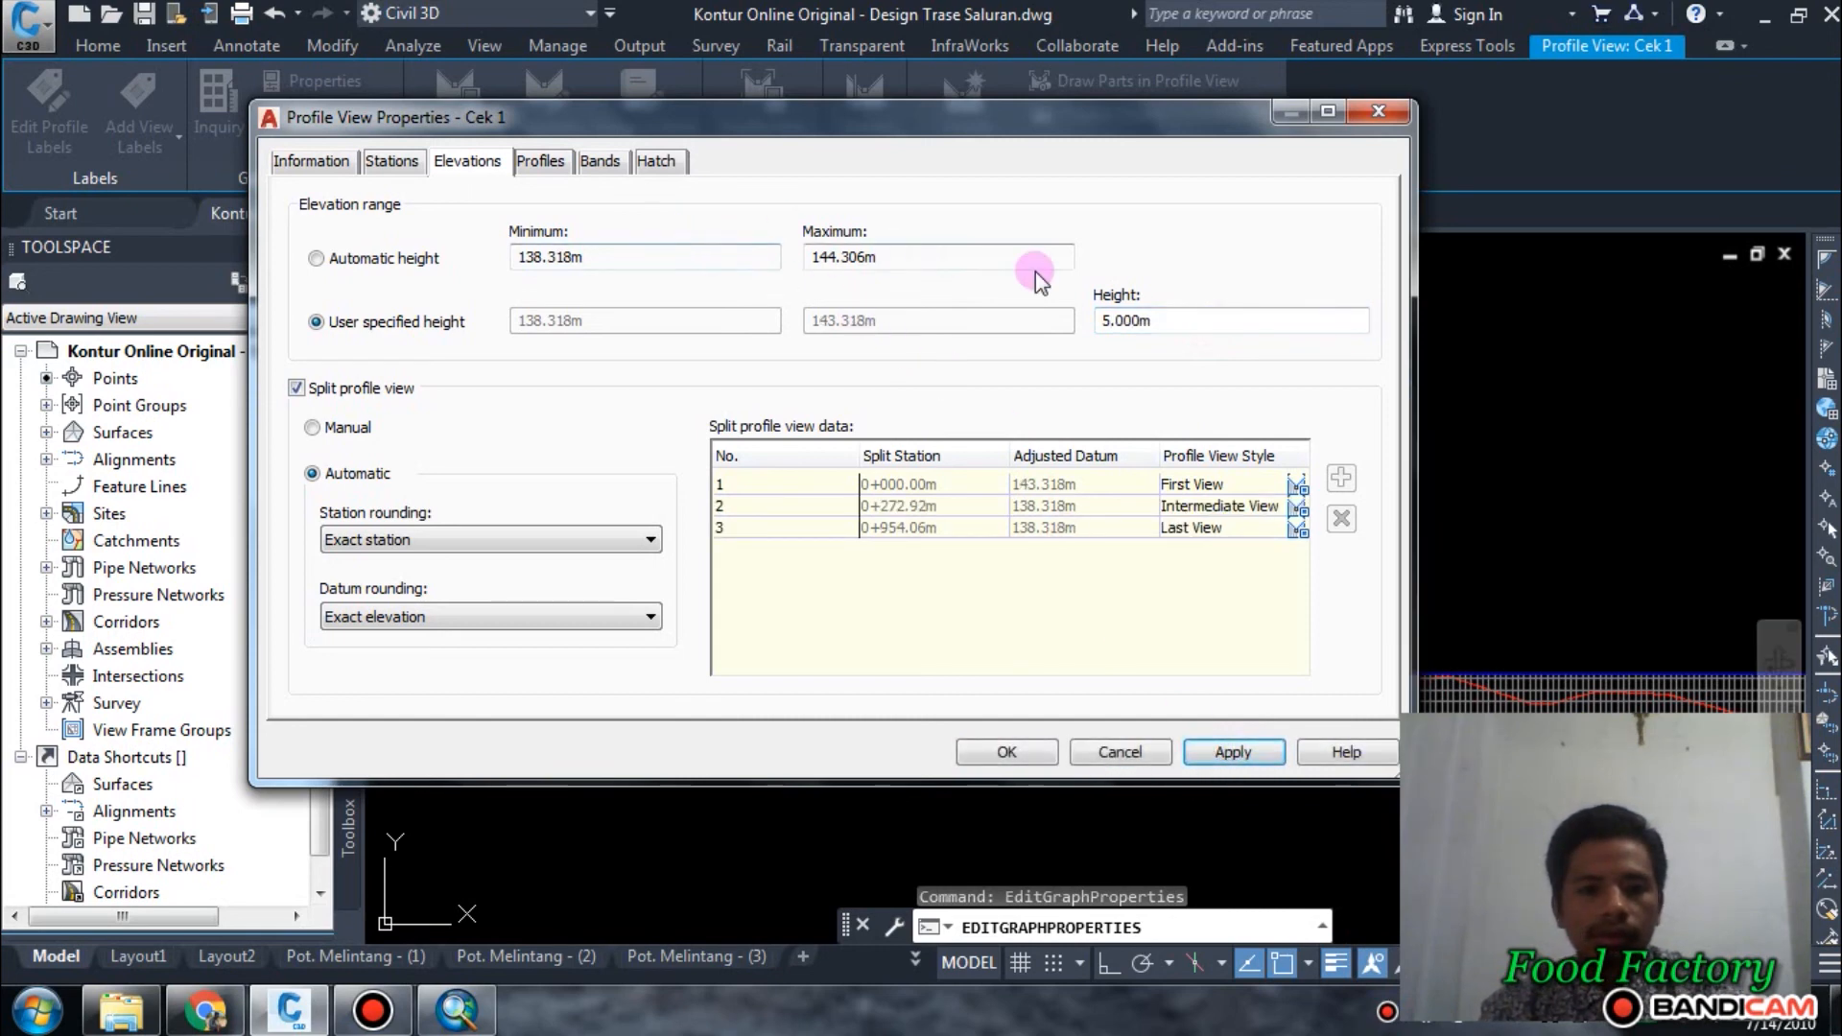
Set the Cek 1 profile view's user specified height to 10 m and apply it.
click(1093, 319)
text(10)
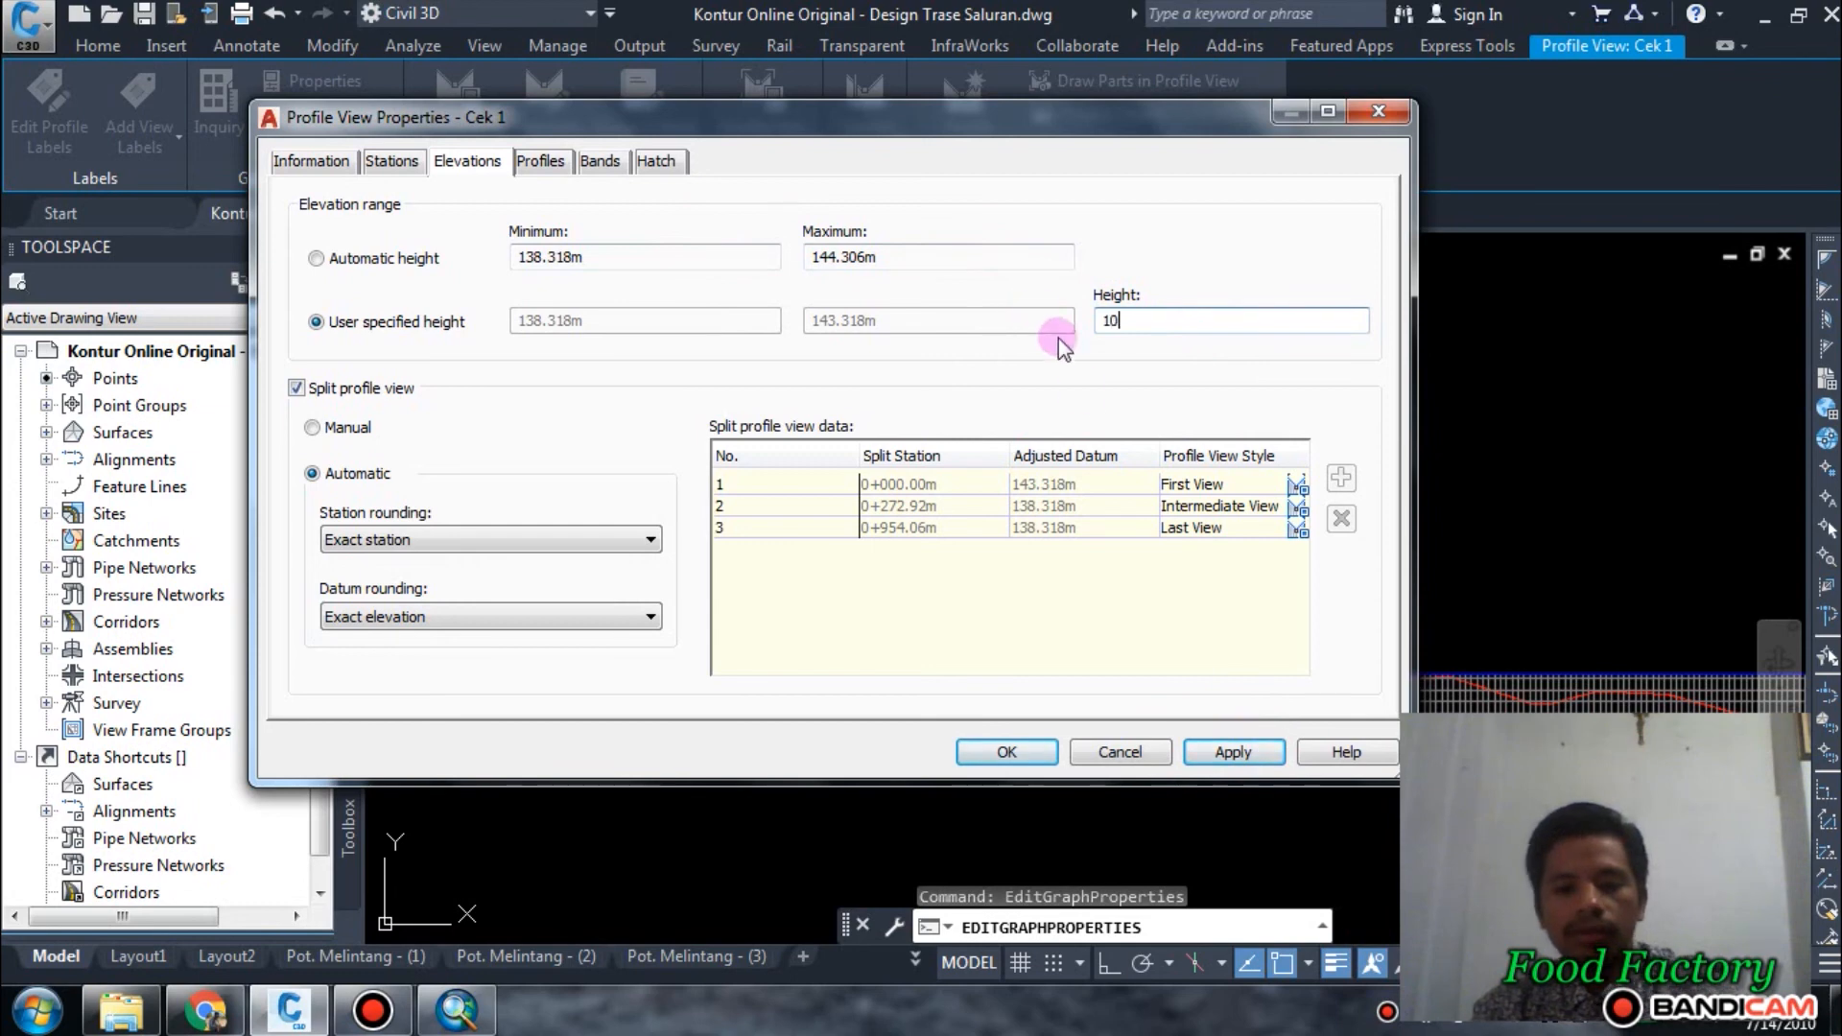
click(1255, 757)
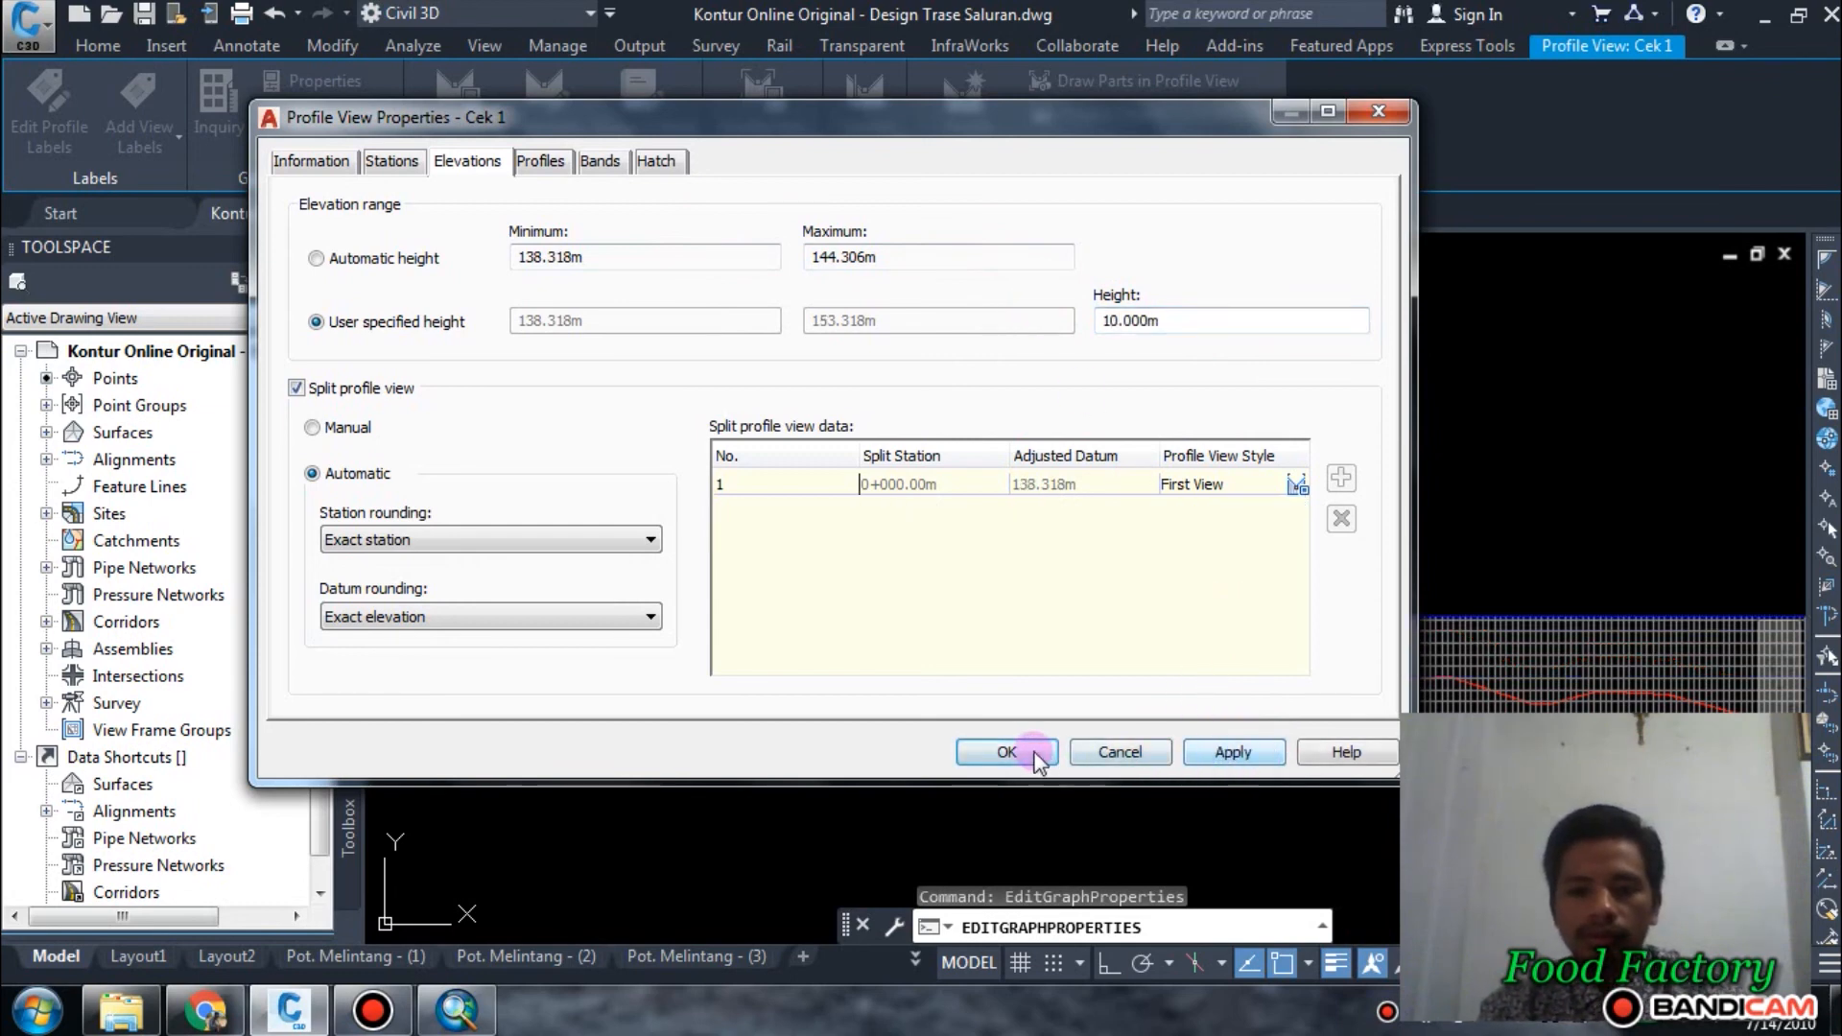
Review the grid settings of the Land Desktop Profile Jalan style, then accept and close the Cek 1 profile view properties.
click(331, 160)
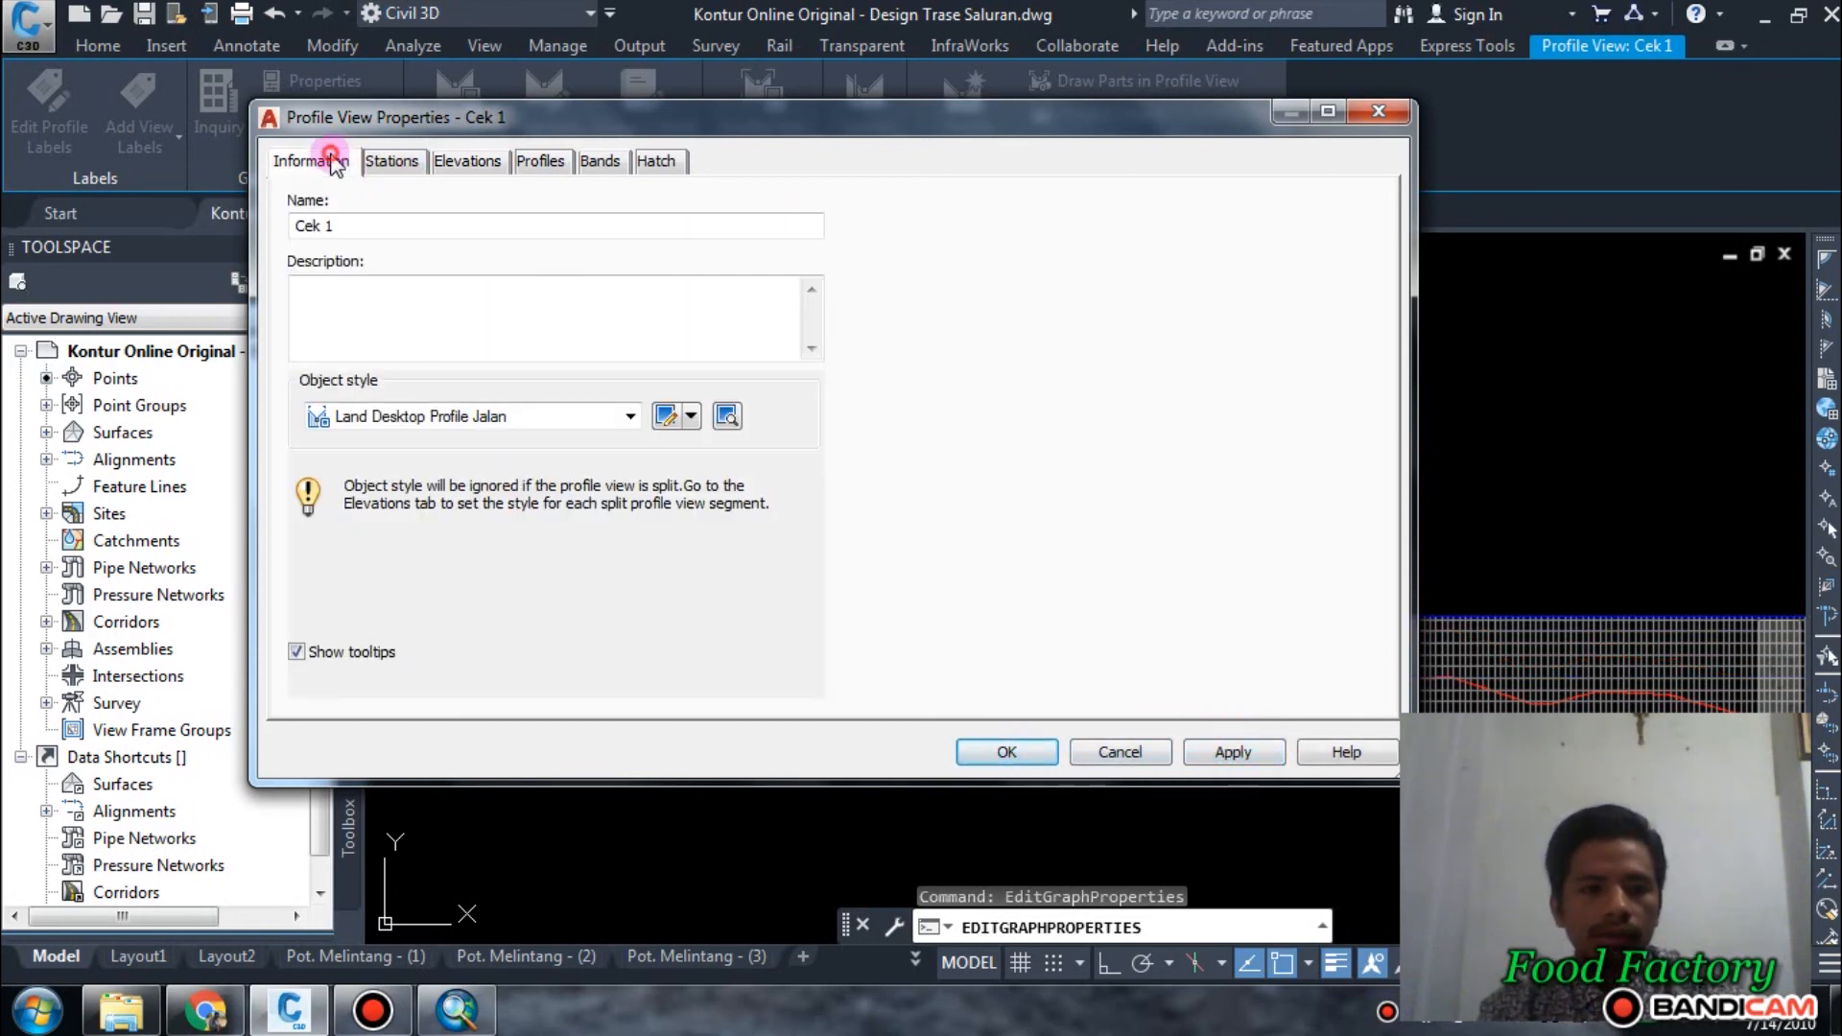
click(664, 416)
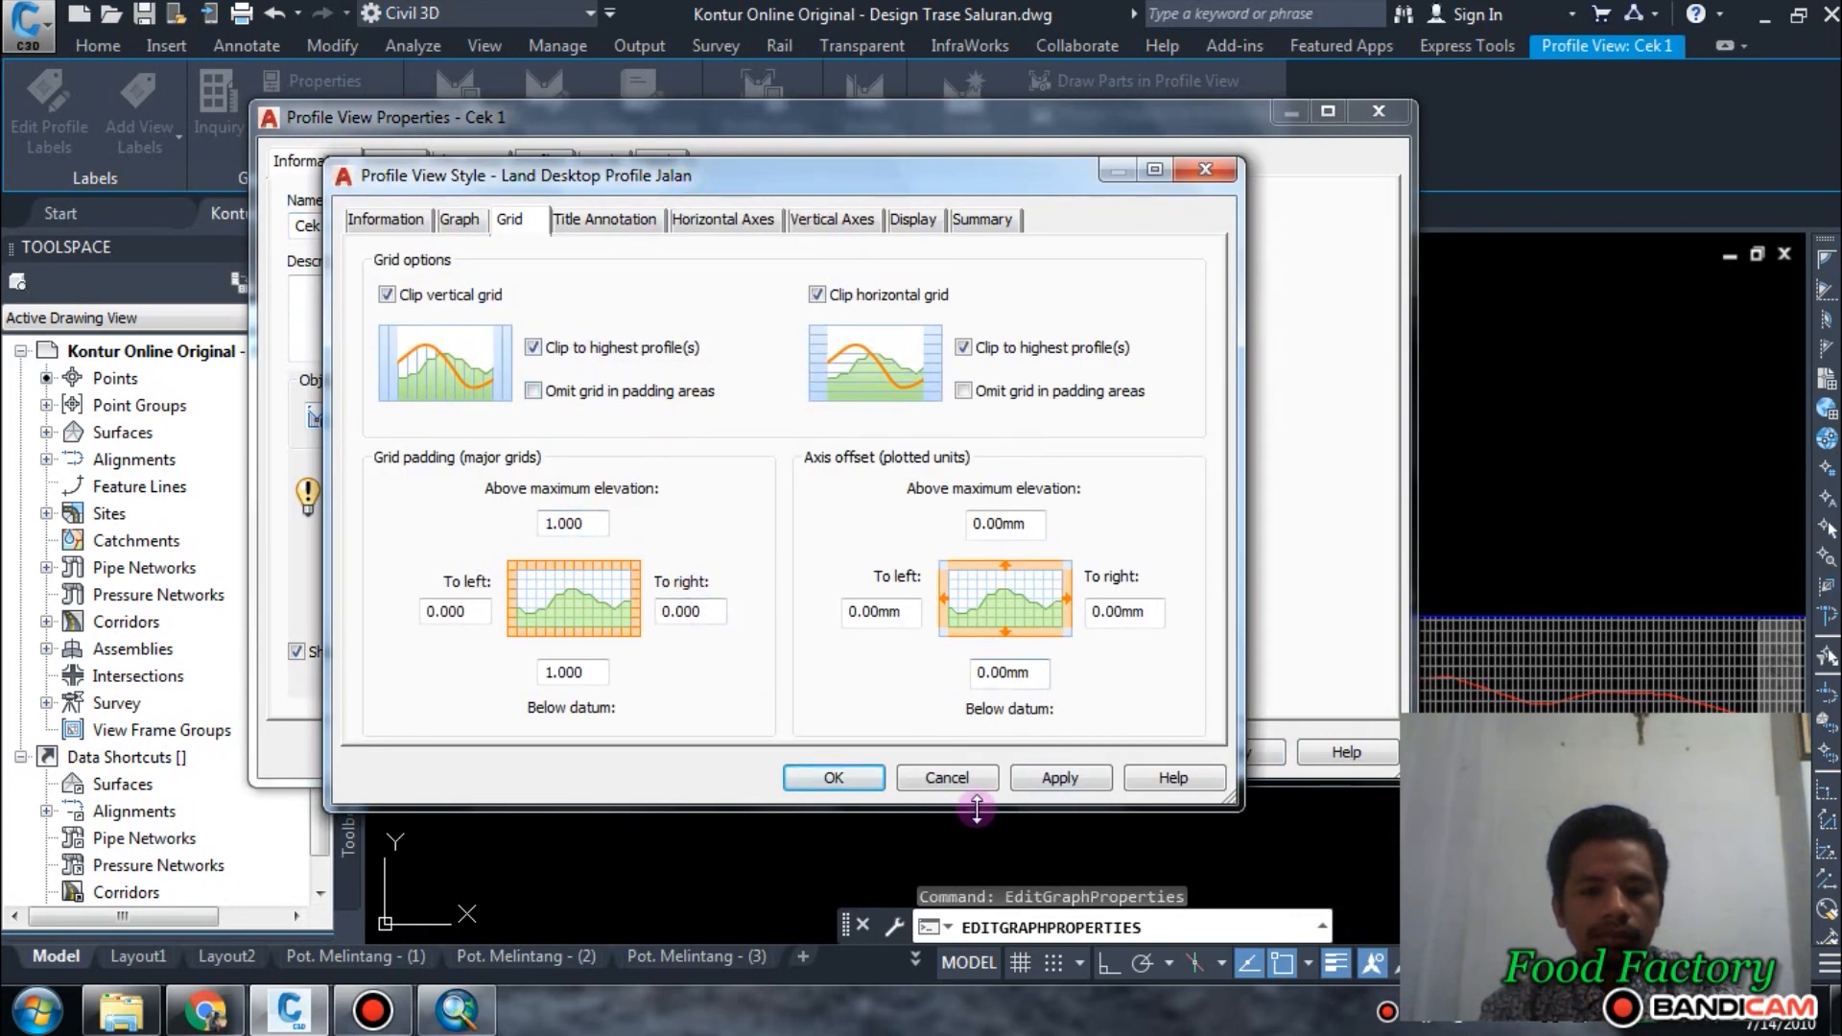
click(867, 777)
click(1032, 753)
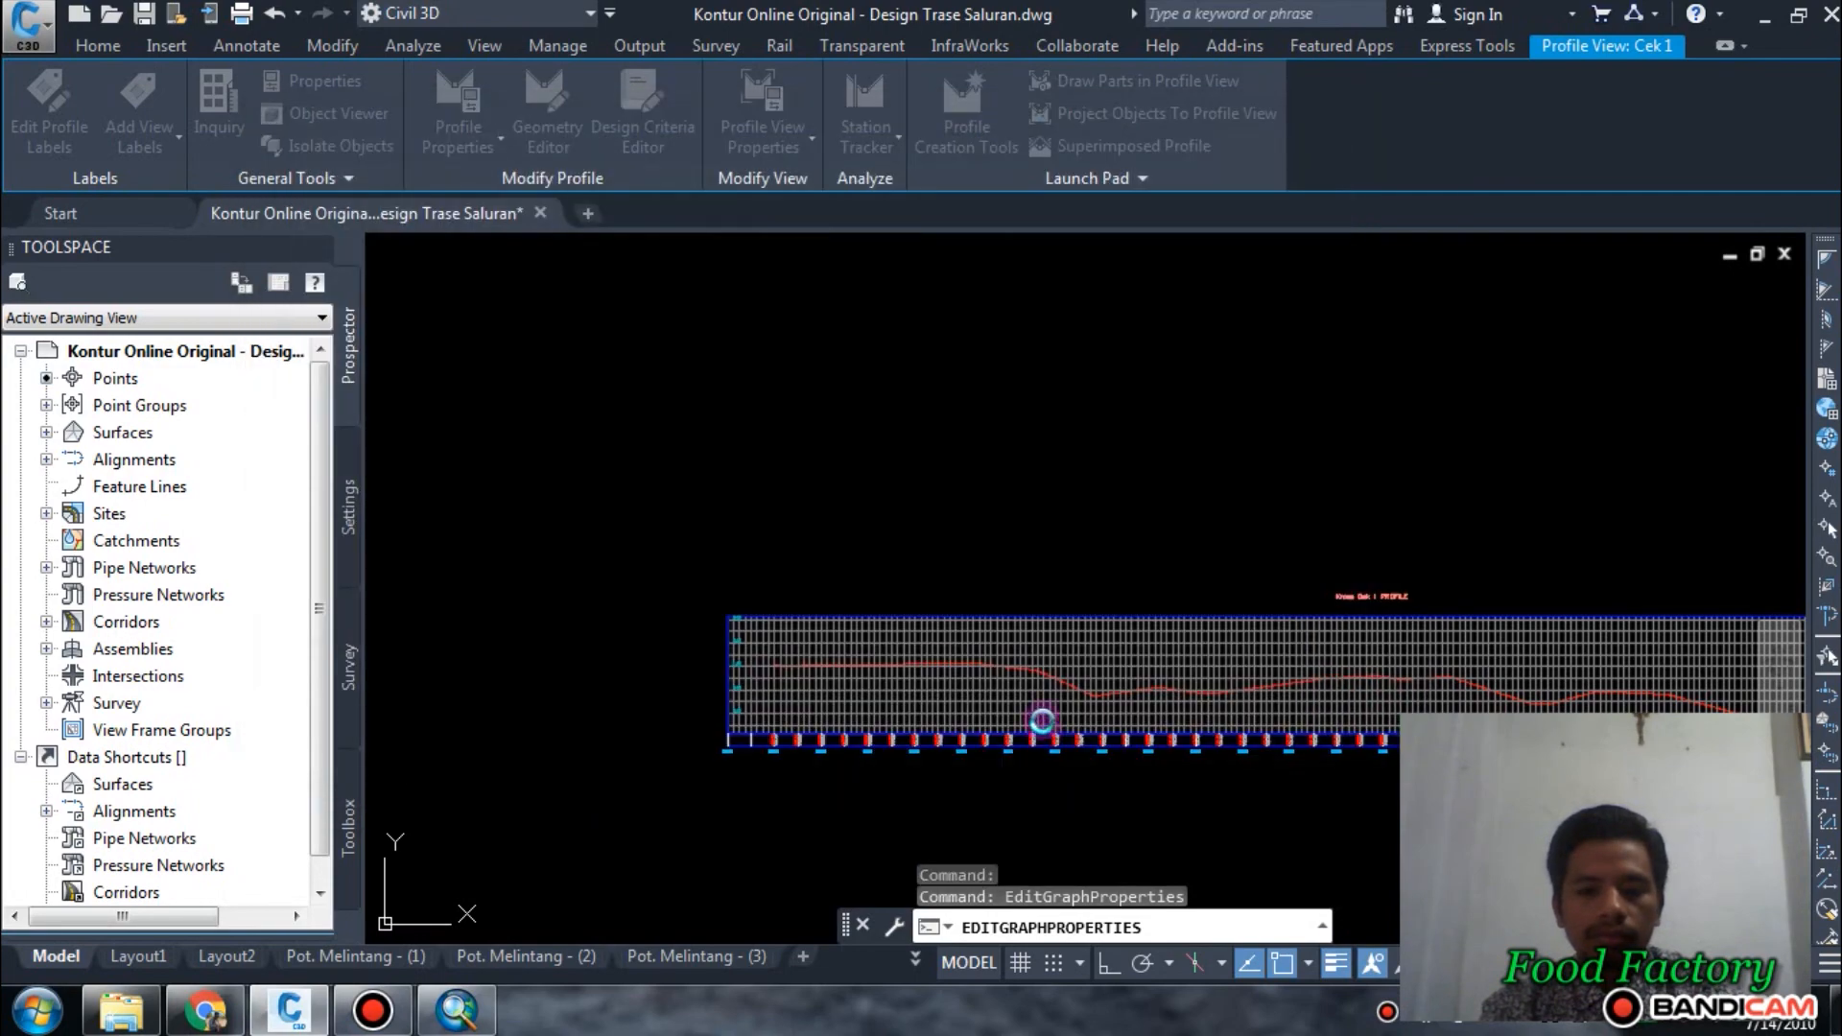
key(Escape)
Examine the ground line along the resized Cek 1 profile view and the band elevations near its end around station 1+080.
scroll(820, 664, up, 3)
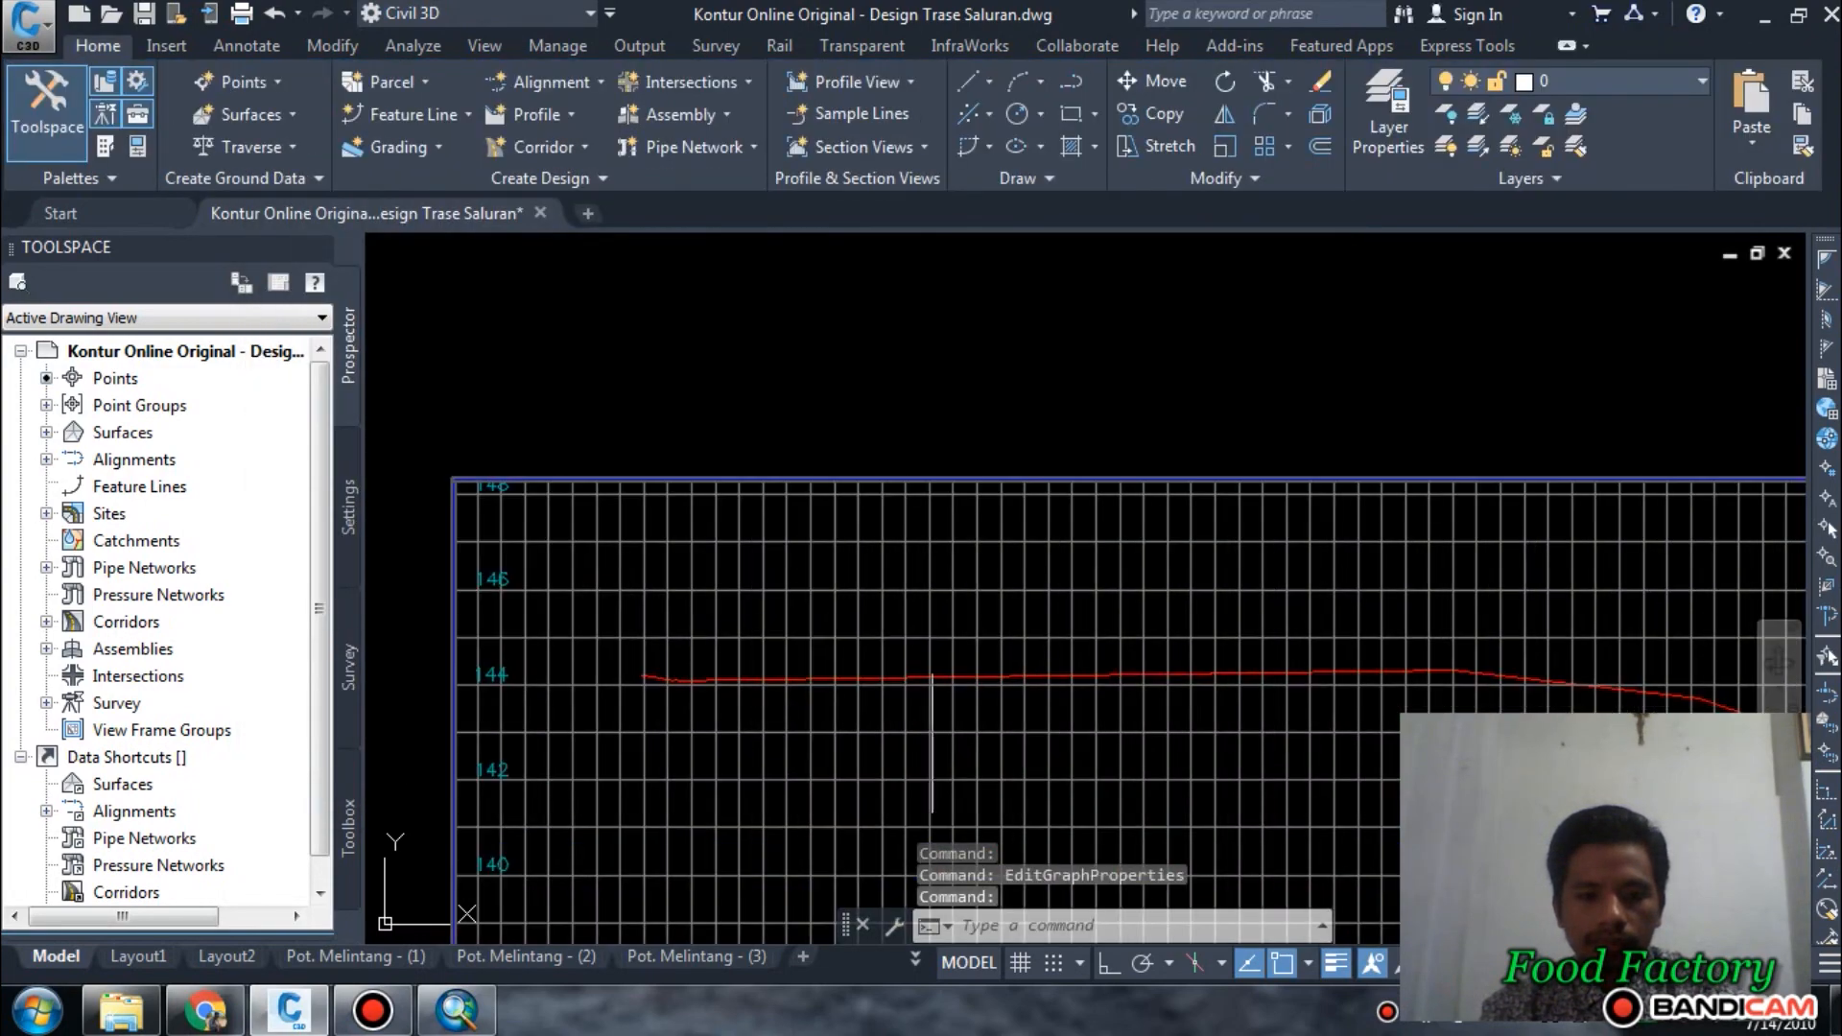
scroll(996, 683, down, 1)
middle_drag(1316, 719, 615, 597)
middle_drag(1195, 640, 1005, 677)
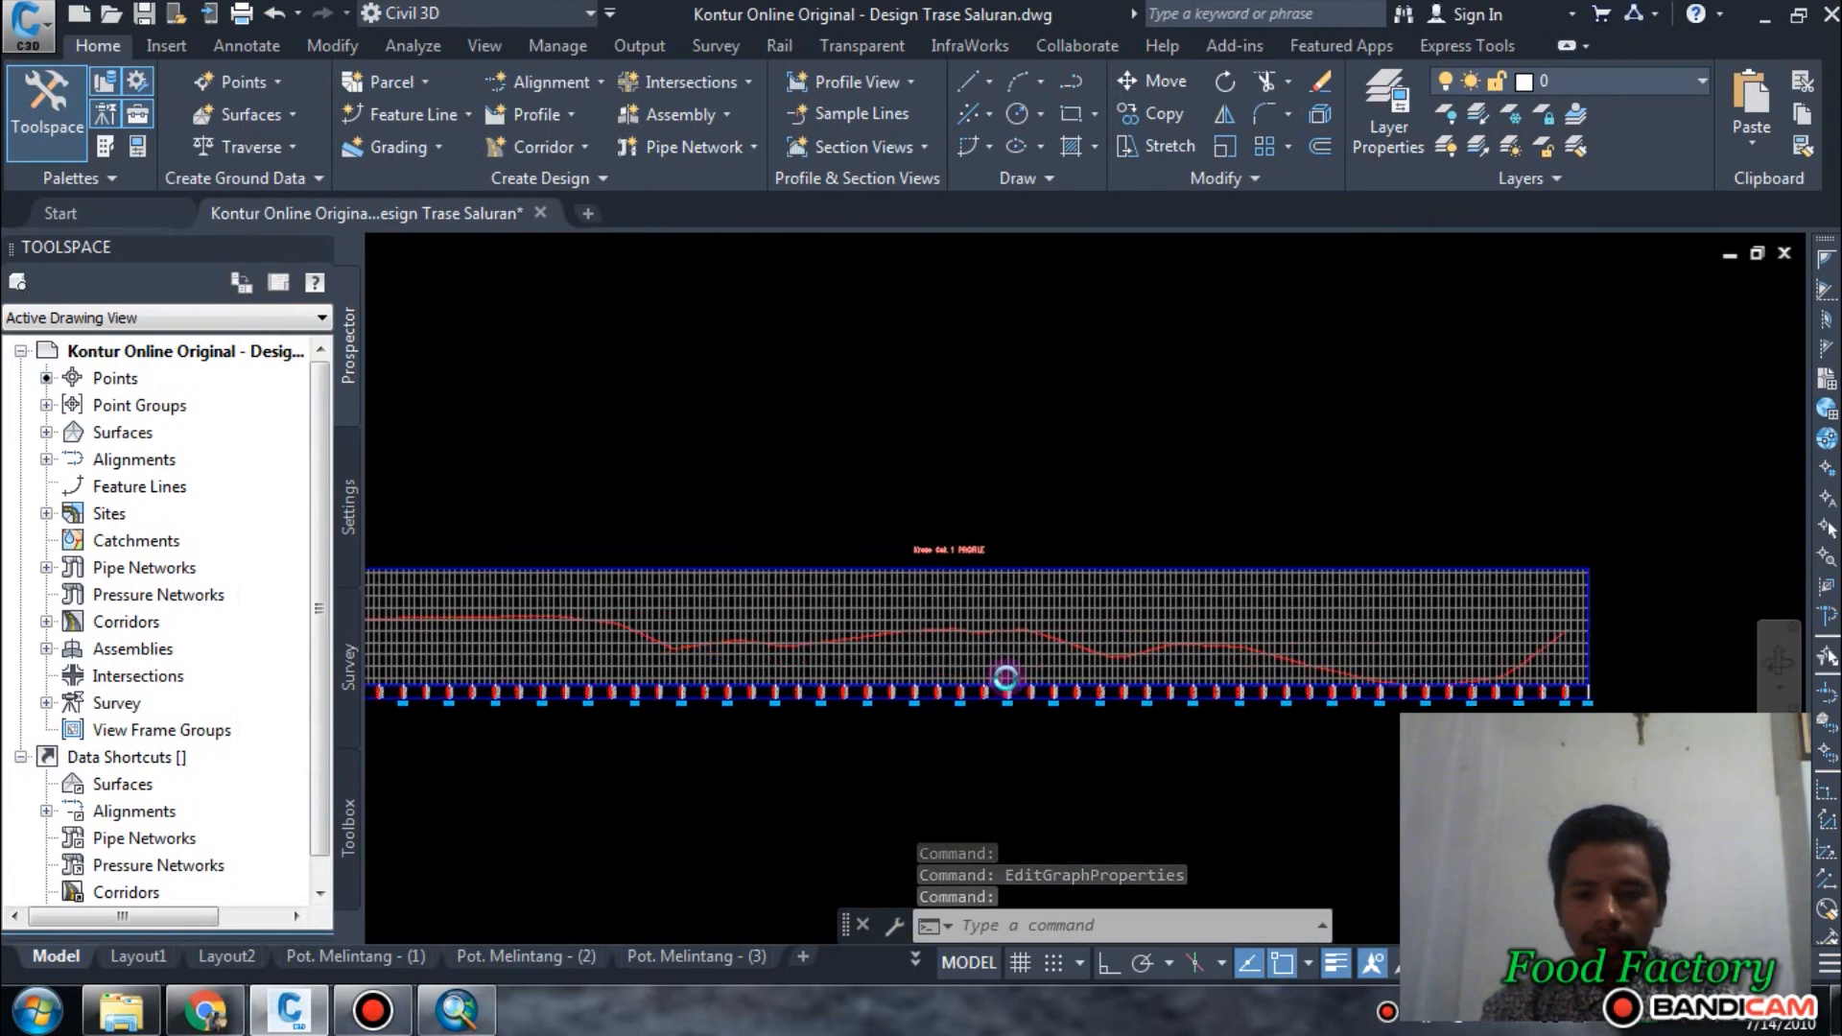
scroll(1006, 677, up, 5)
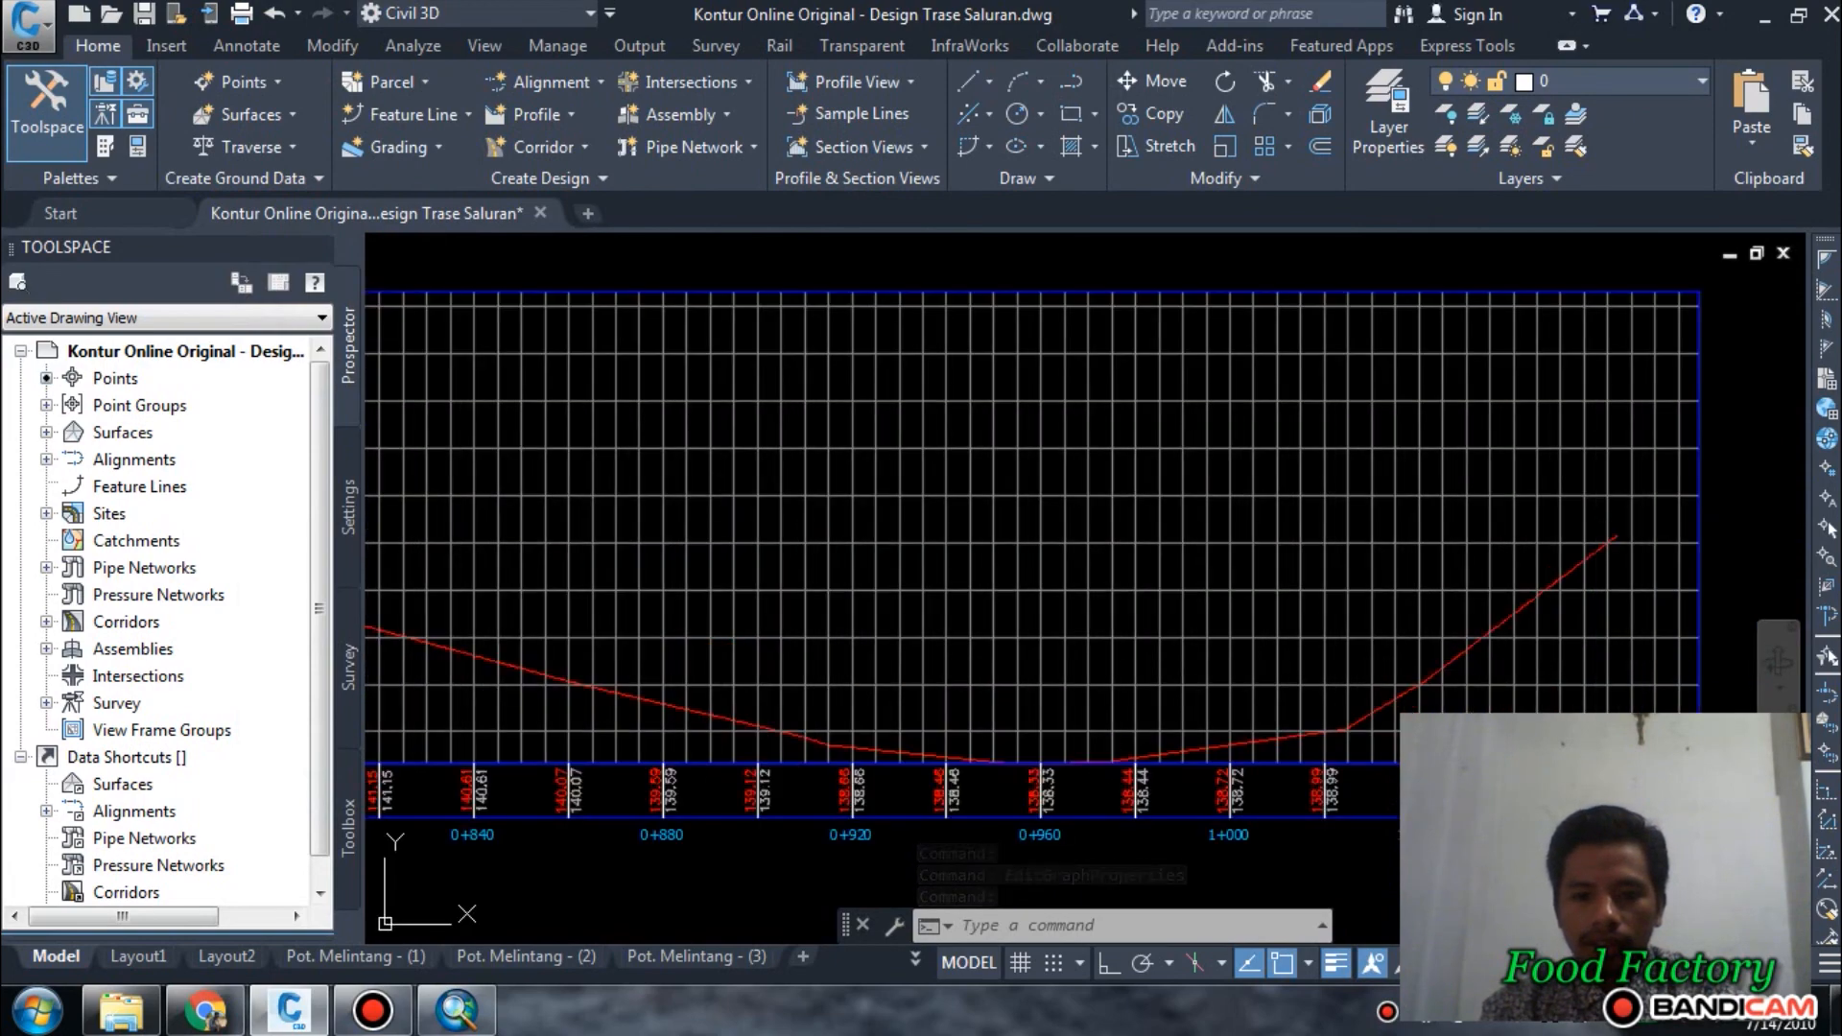
scroll(1620, 504, down, 6)
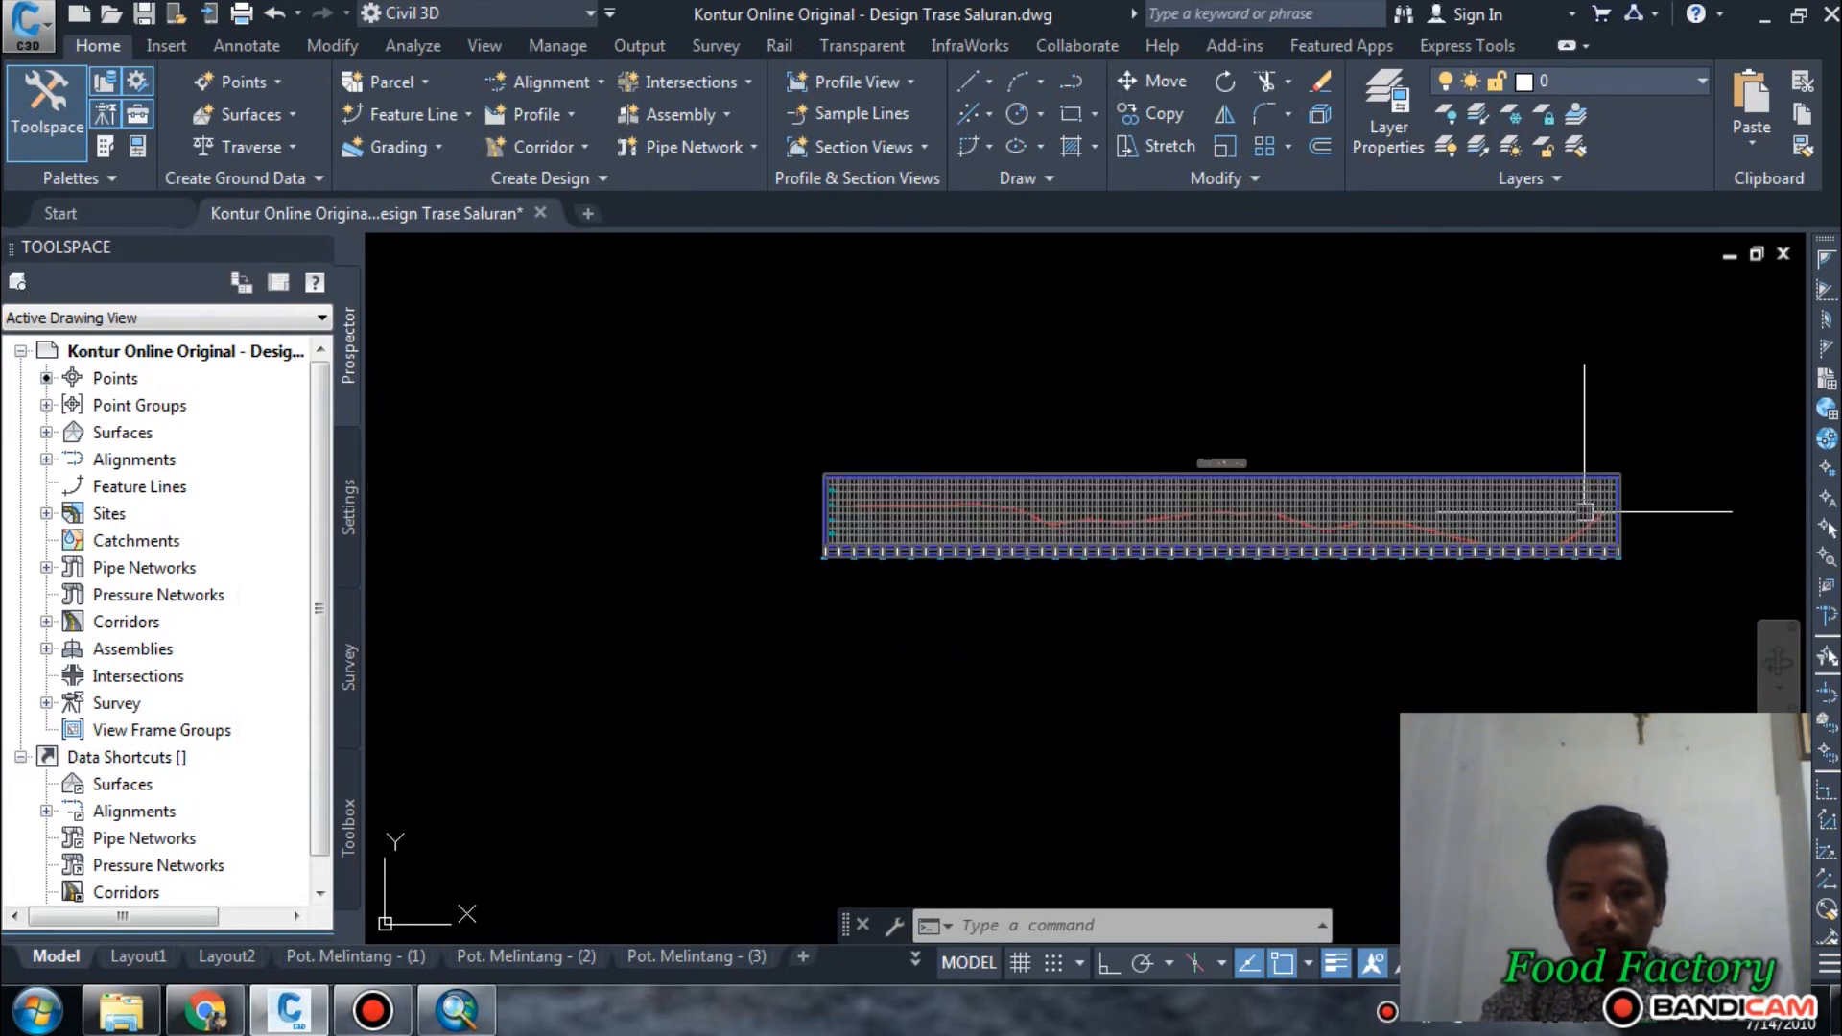
scroll(1583, 514, up, 3)
scroll(1531, 524, down, 8)
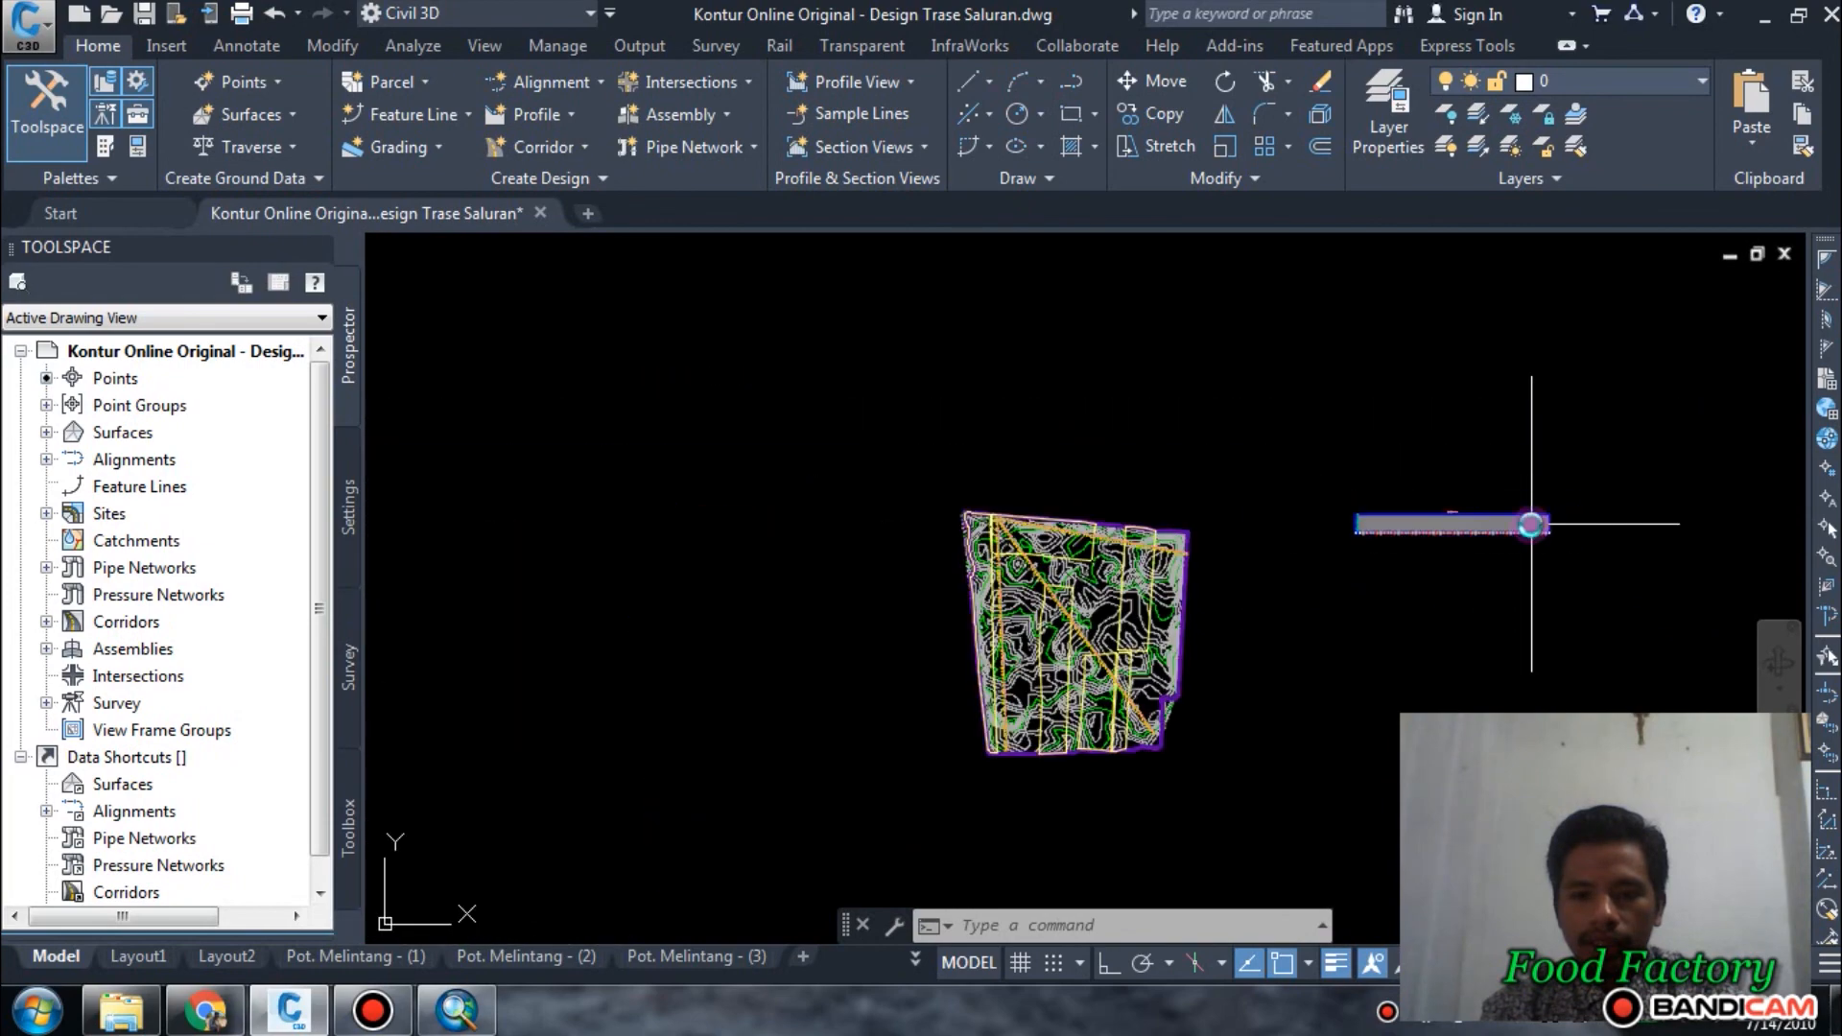
scroll(1621, 526, up, 8)
scroll(1621, 526, up, 6)
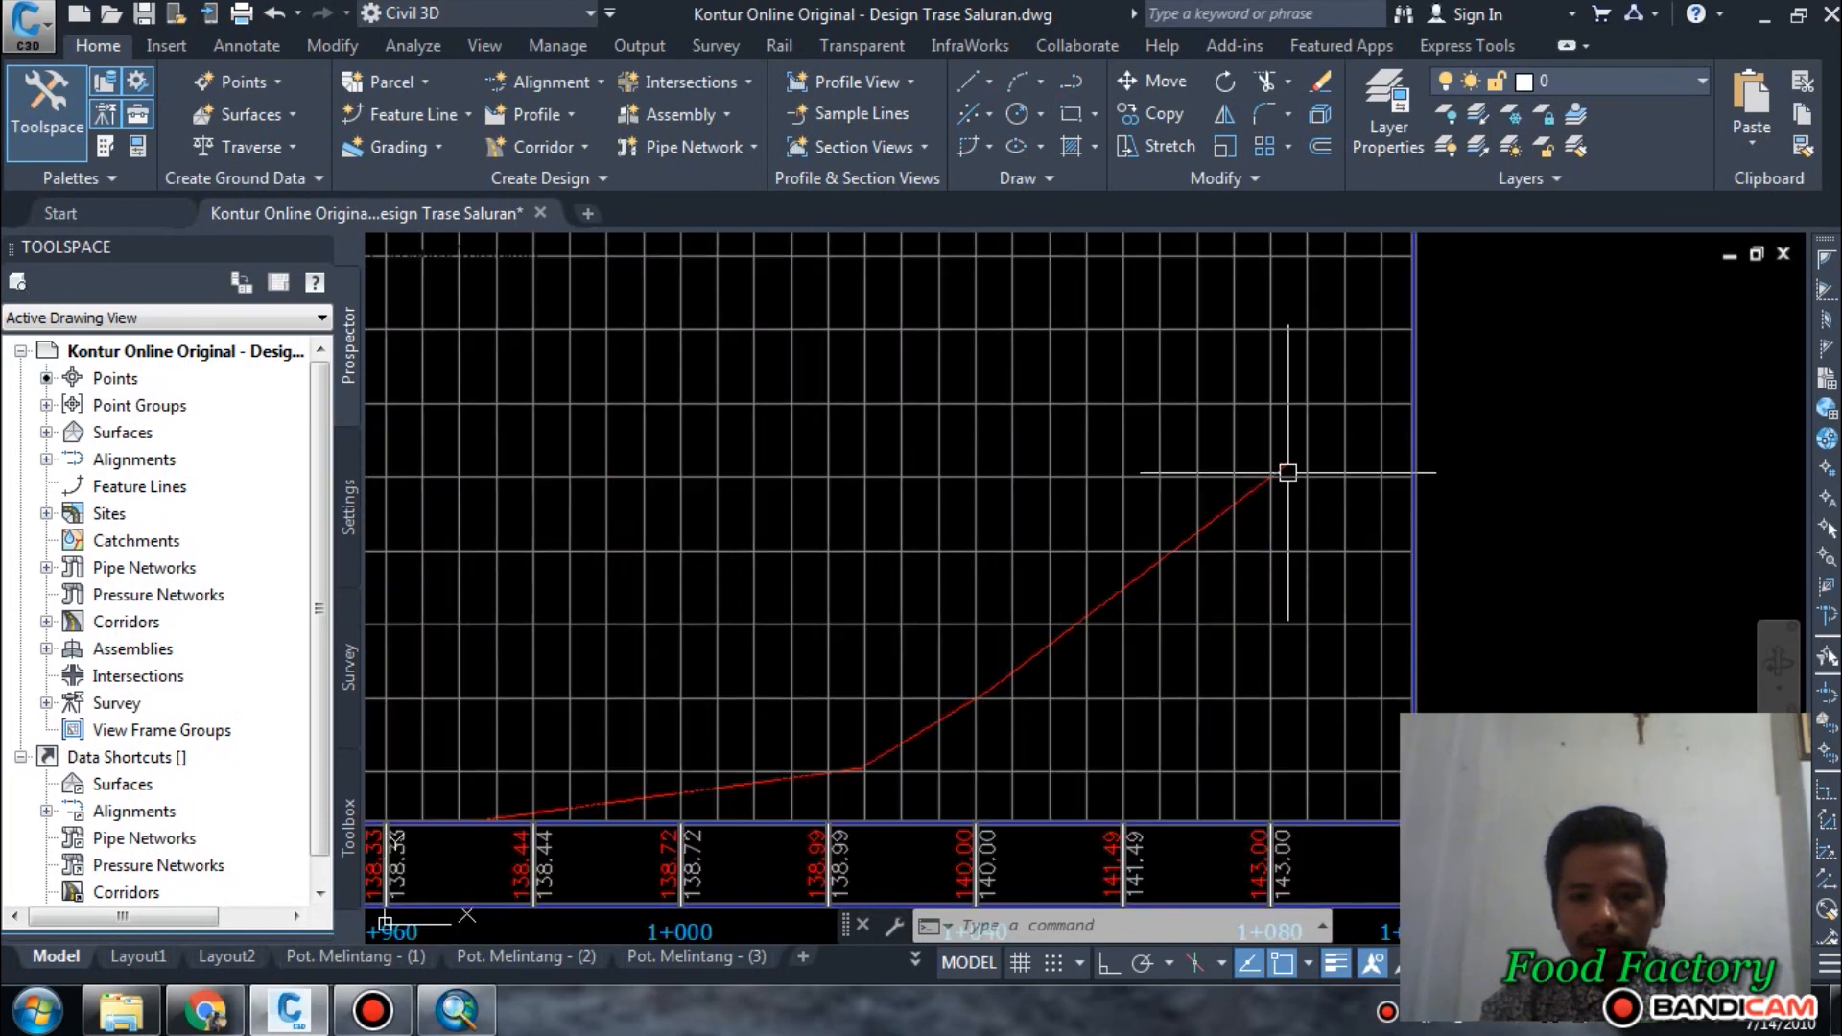
scroll(1288, 472, down, 2)
scroll(1263, 768, up, 6)
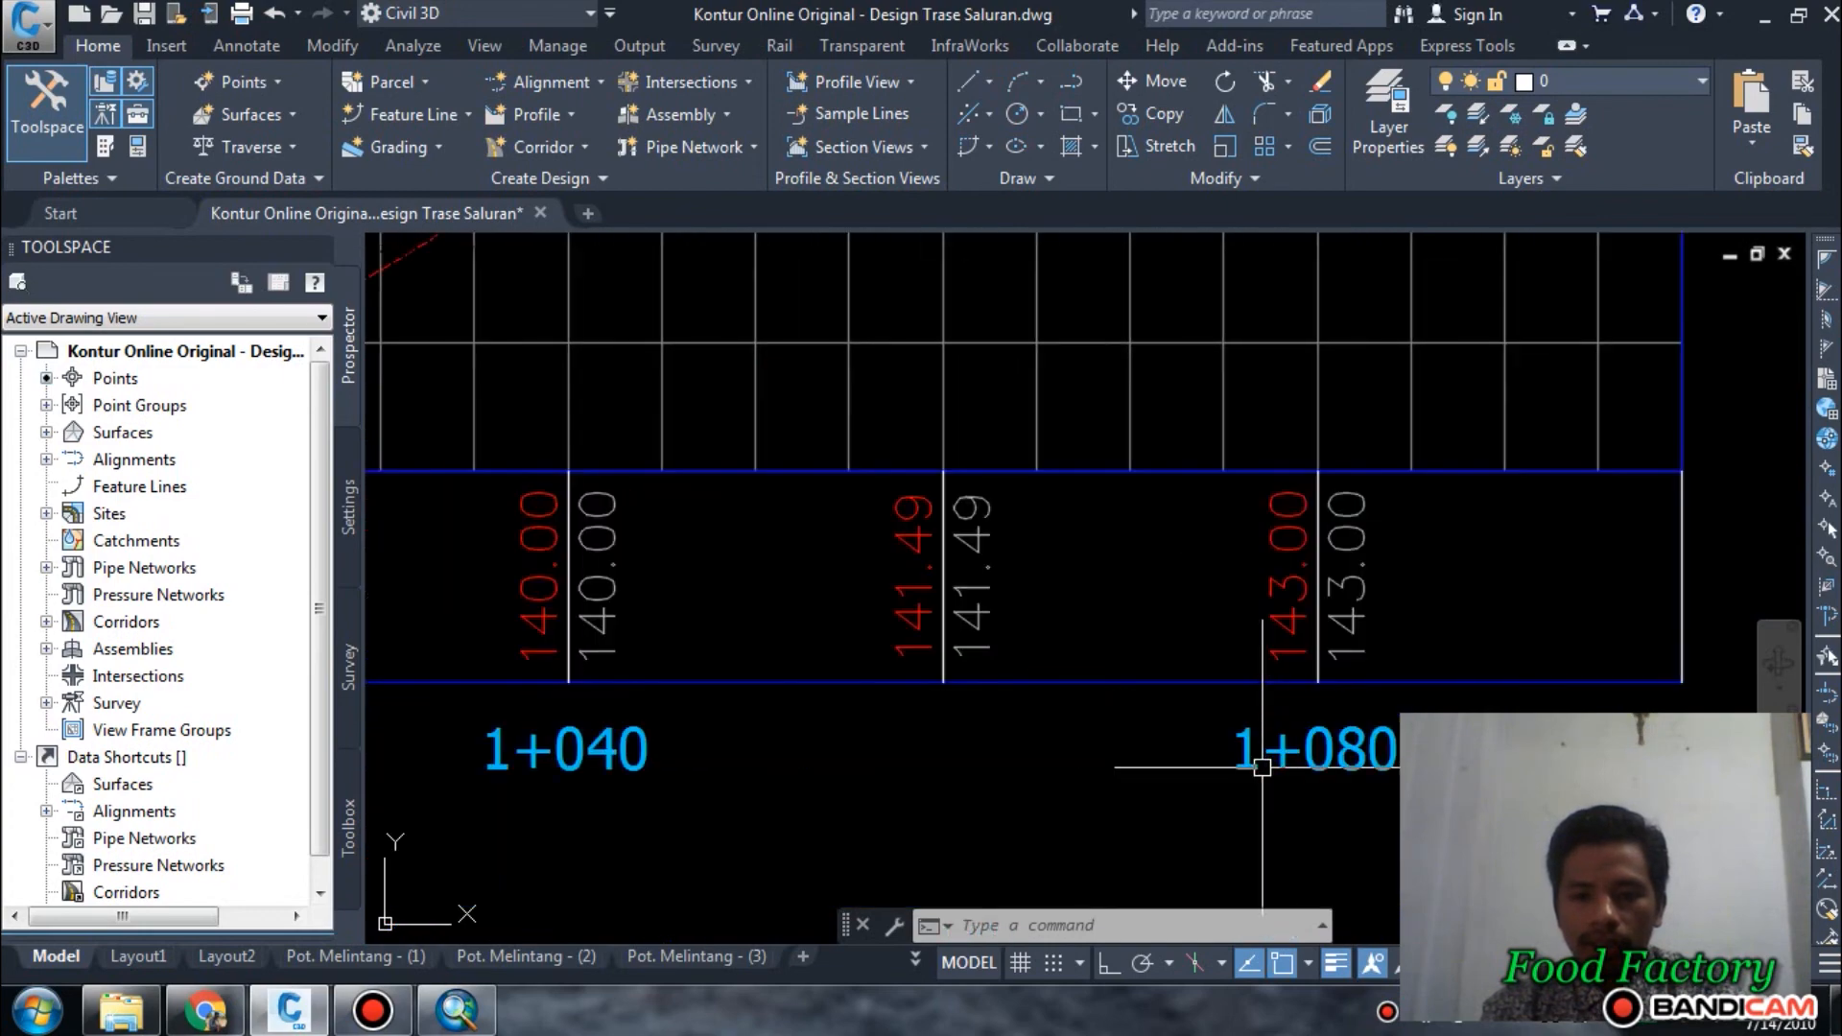
scroll(1343, 660, up, 2)
scroll(1338, 662, down, 5)
scroll(1506, 658, up, 5)
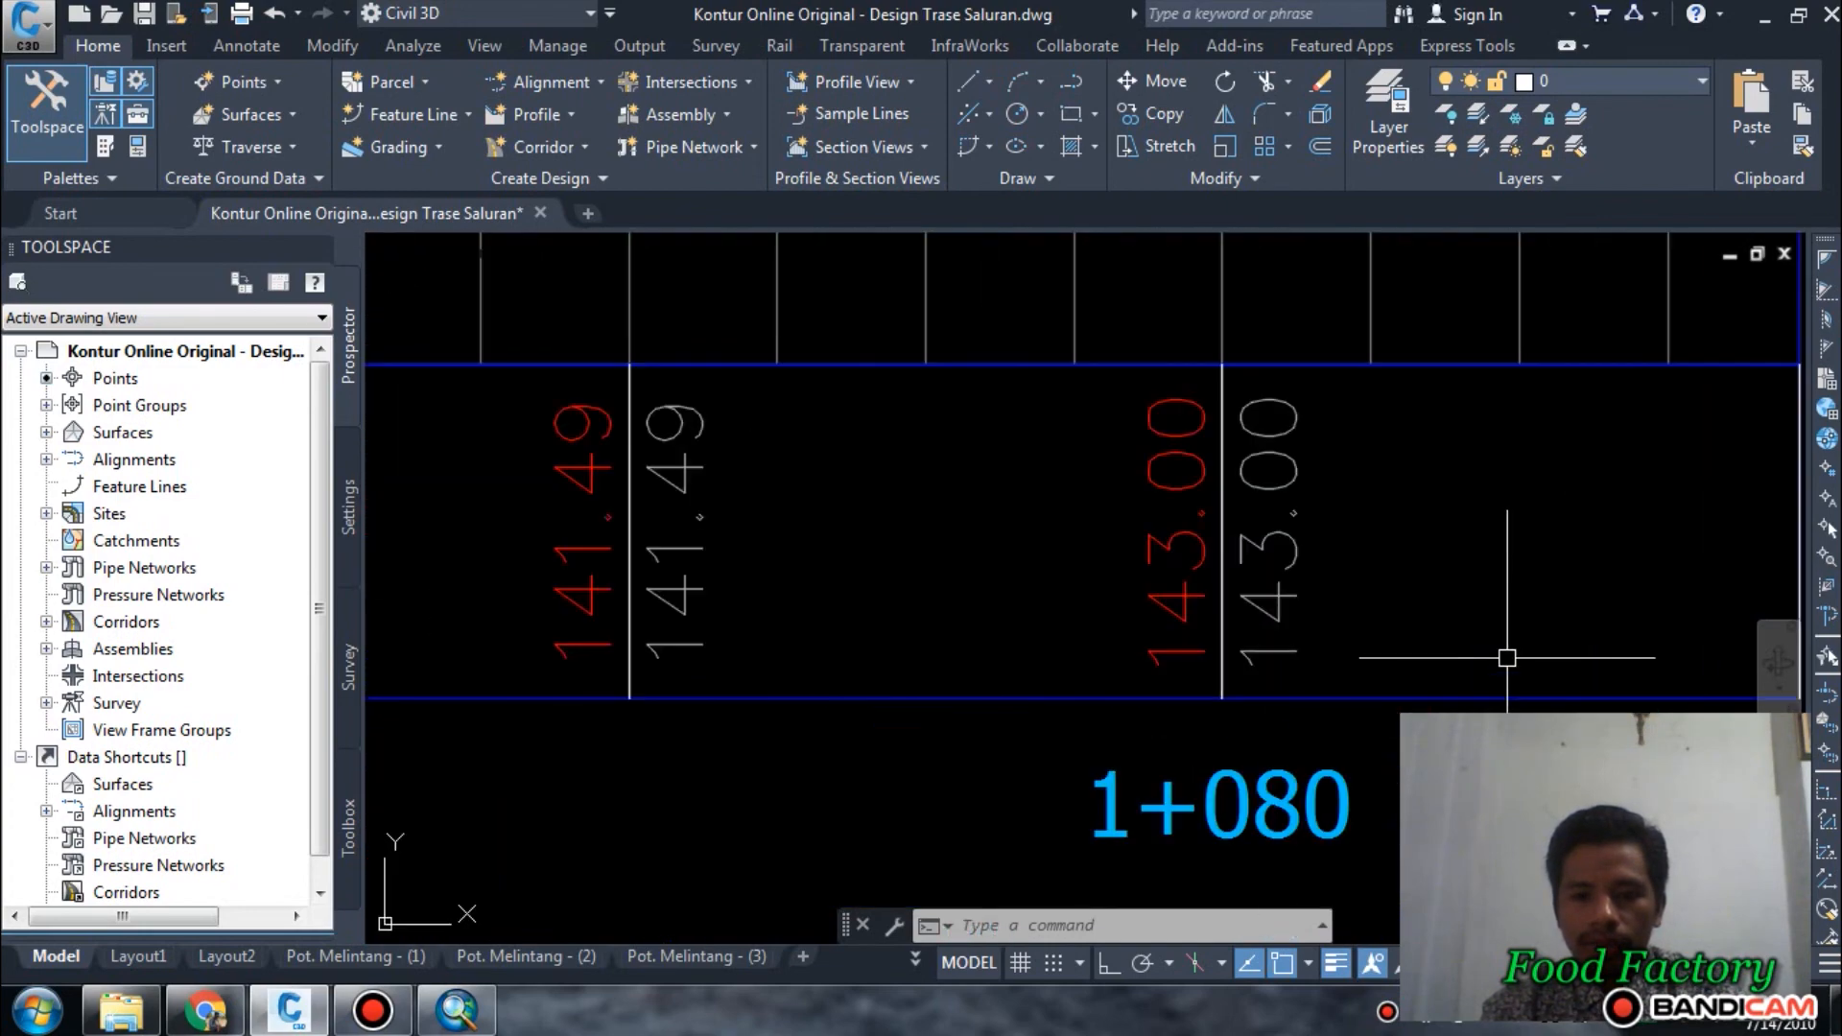
scroll(1505, 658, down, 8)
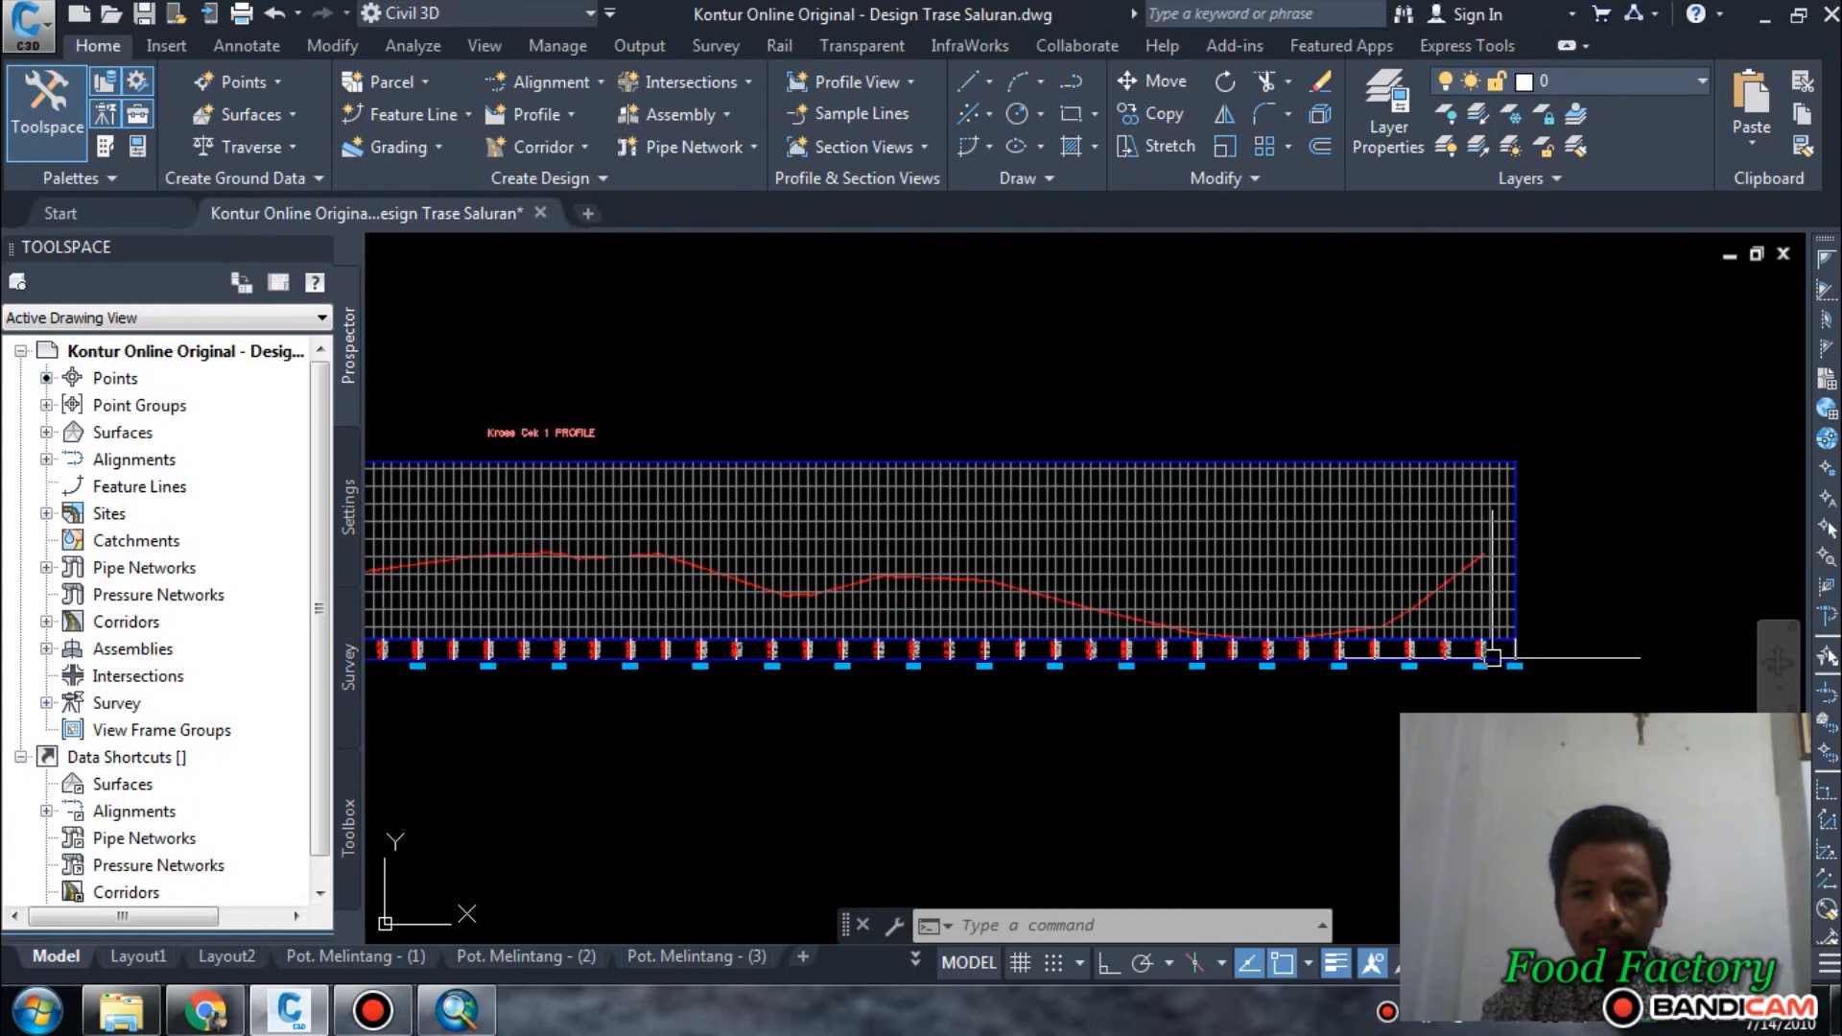
Examine the start of the Cek 1 profile around station 0+040, check where the ground line ends, and return to the contour map.
middle_drag(732, 645, 1615, 637)
middle_drag(1109, 634, 1613, 633)
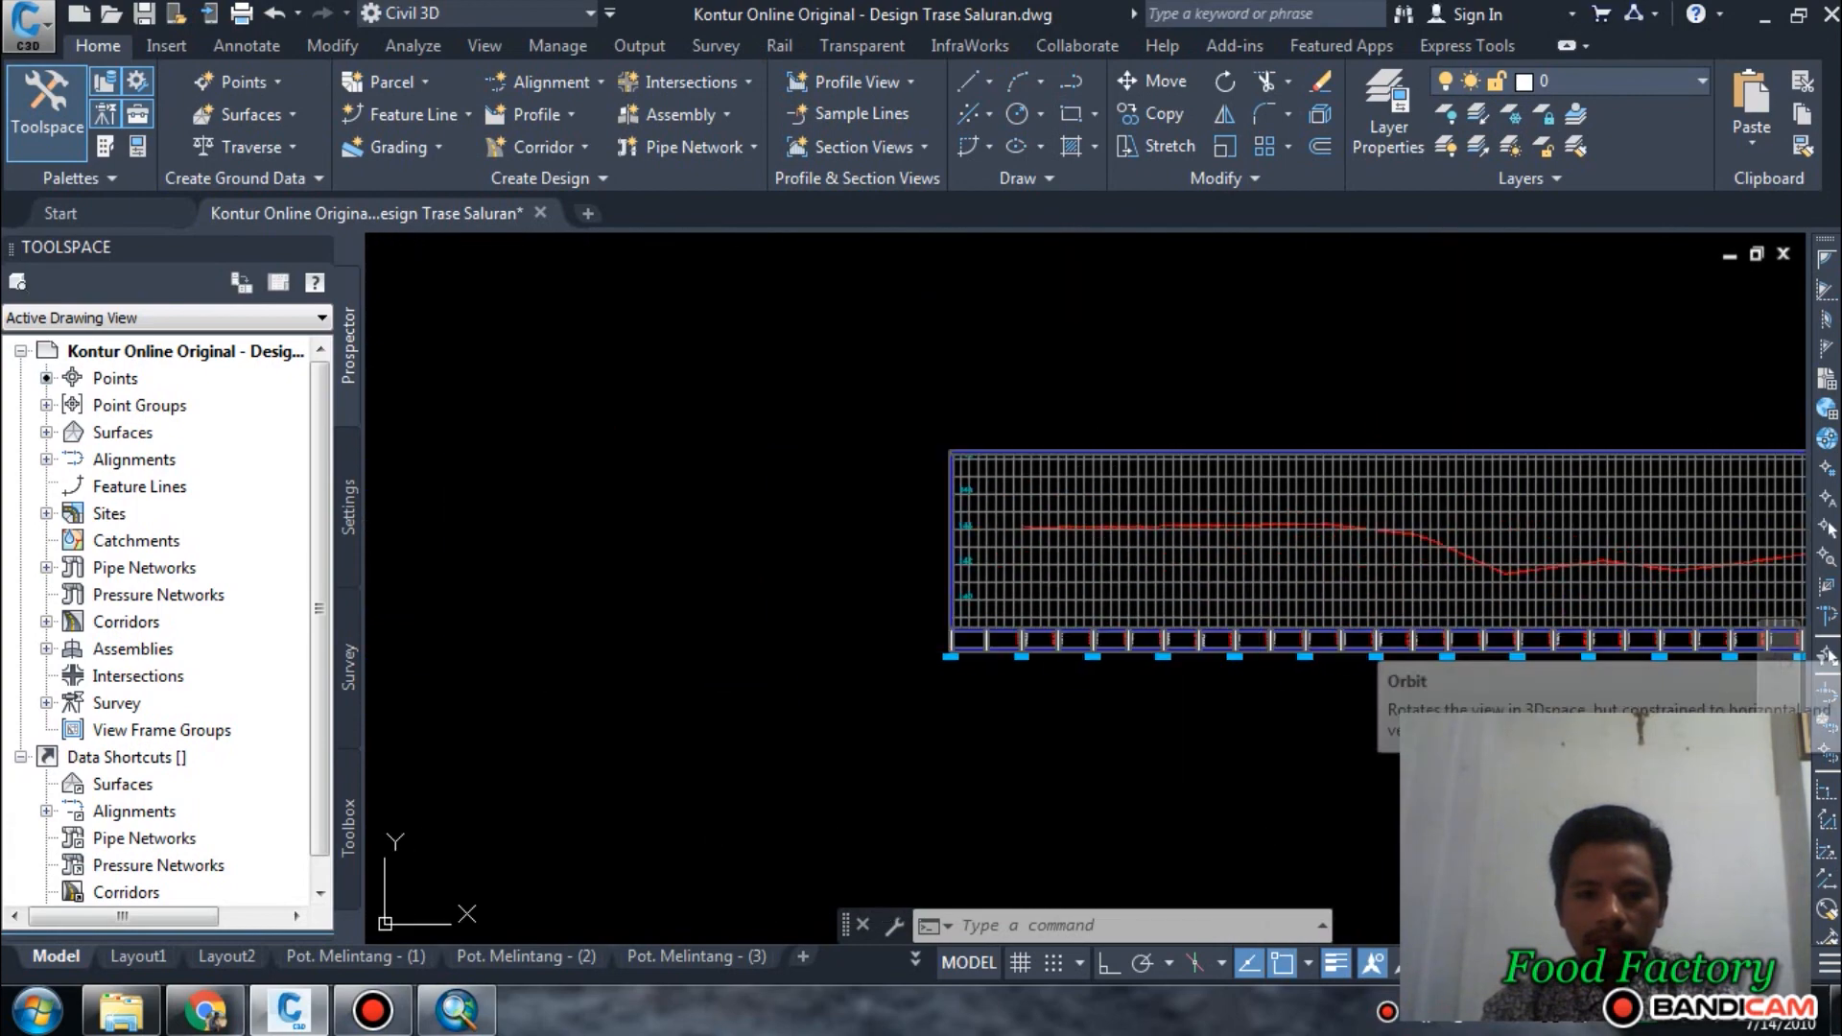
scroll(990, 581, up, 4)
scroll(1100, 764, up, 5)
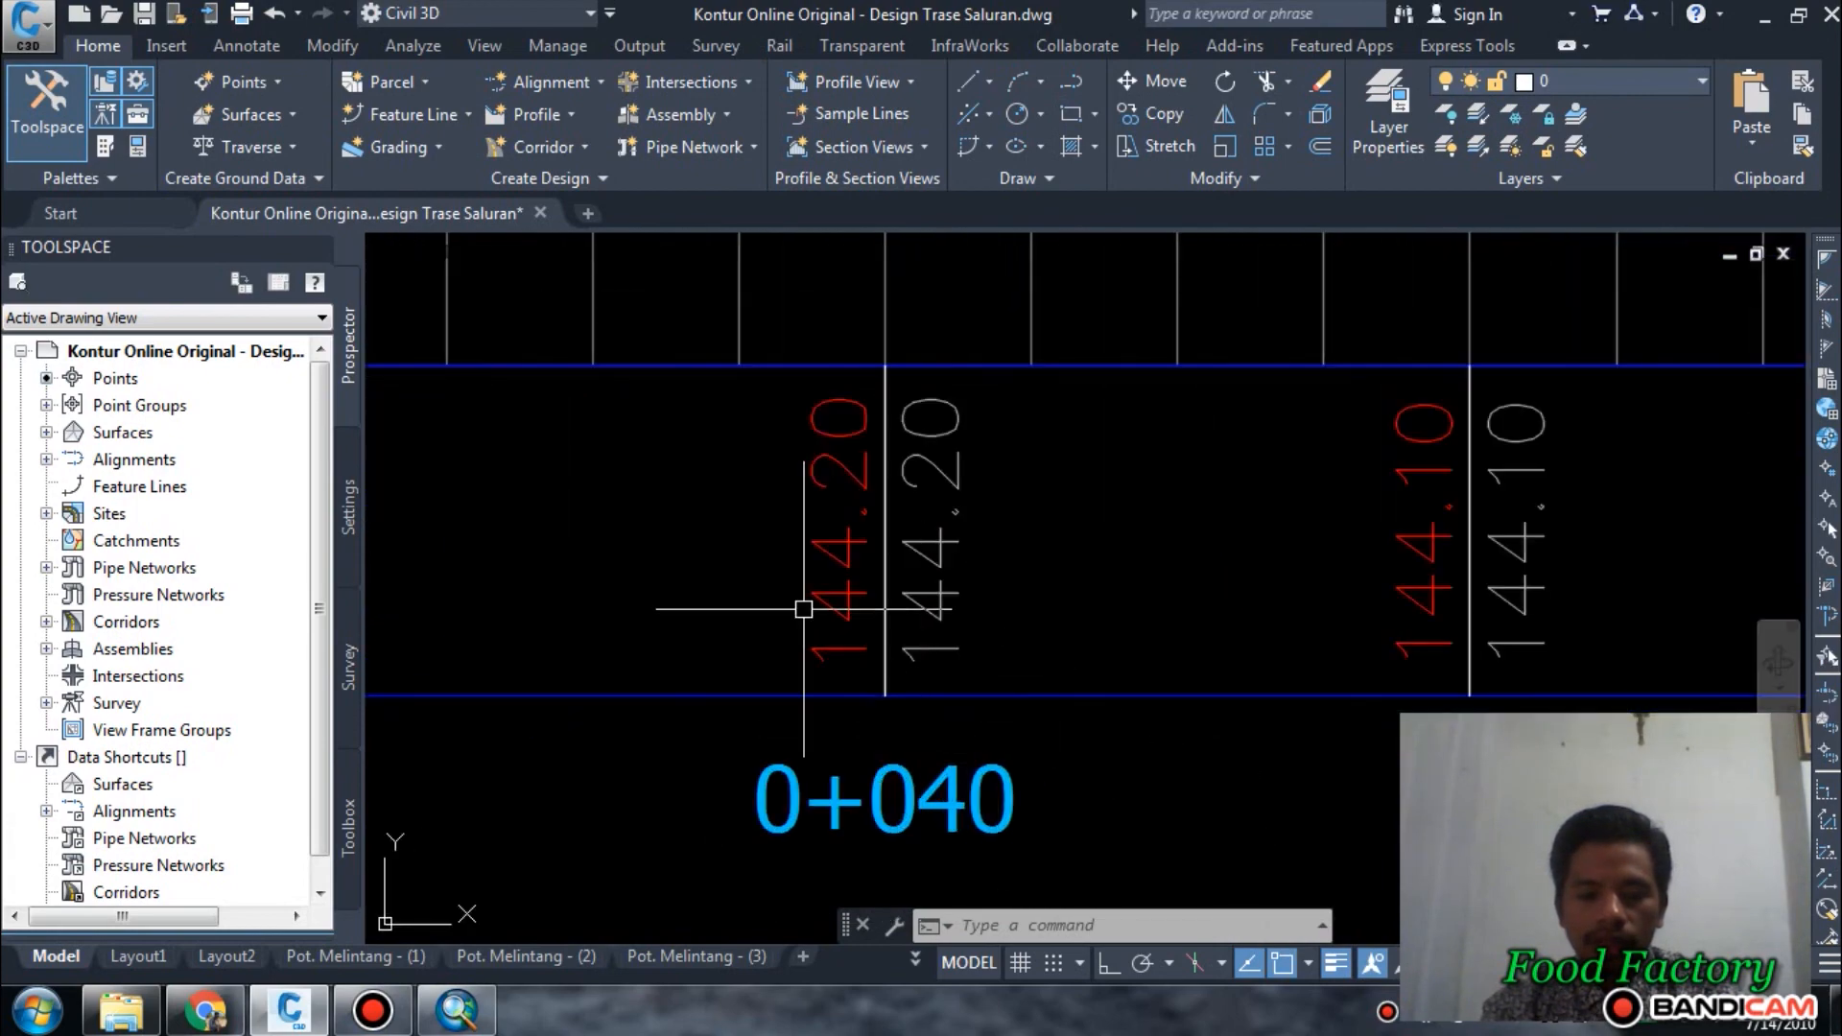
scroll(806, 576, down, 8)
scroll(827, 525, up, 6)
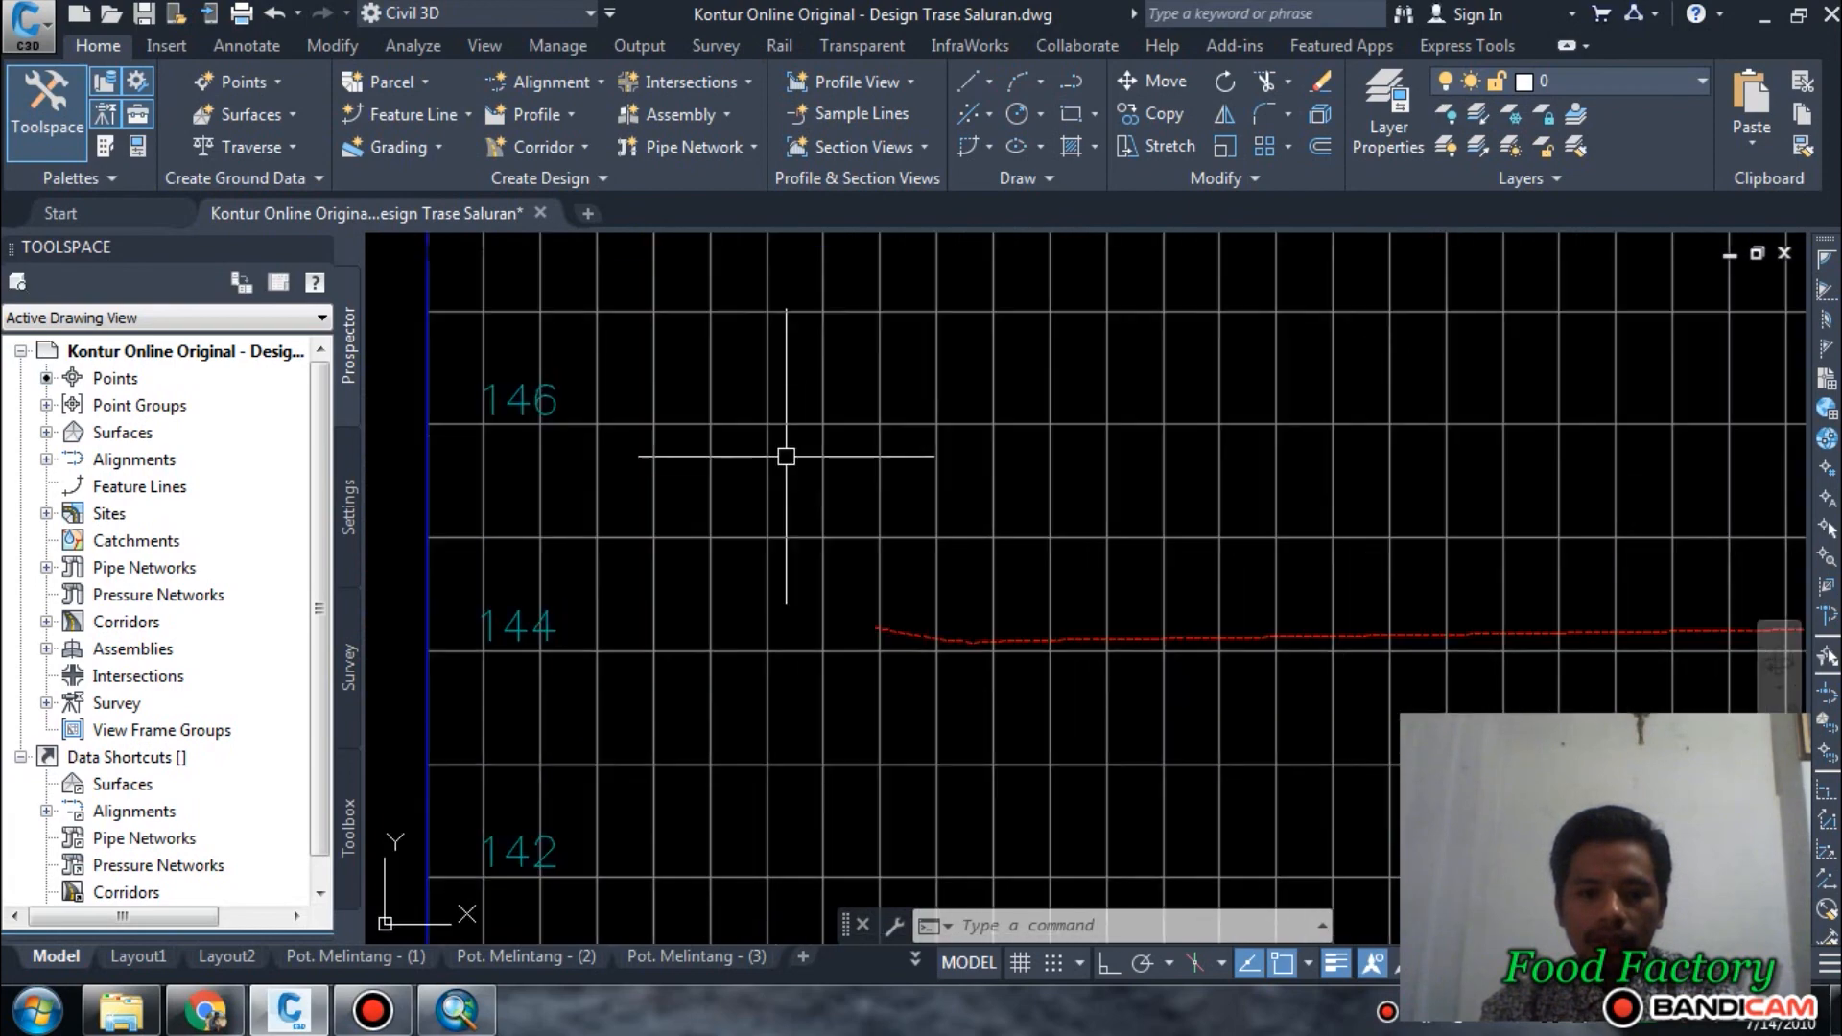
scroll(872, 625, down, 8)
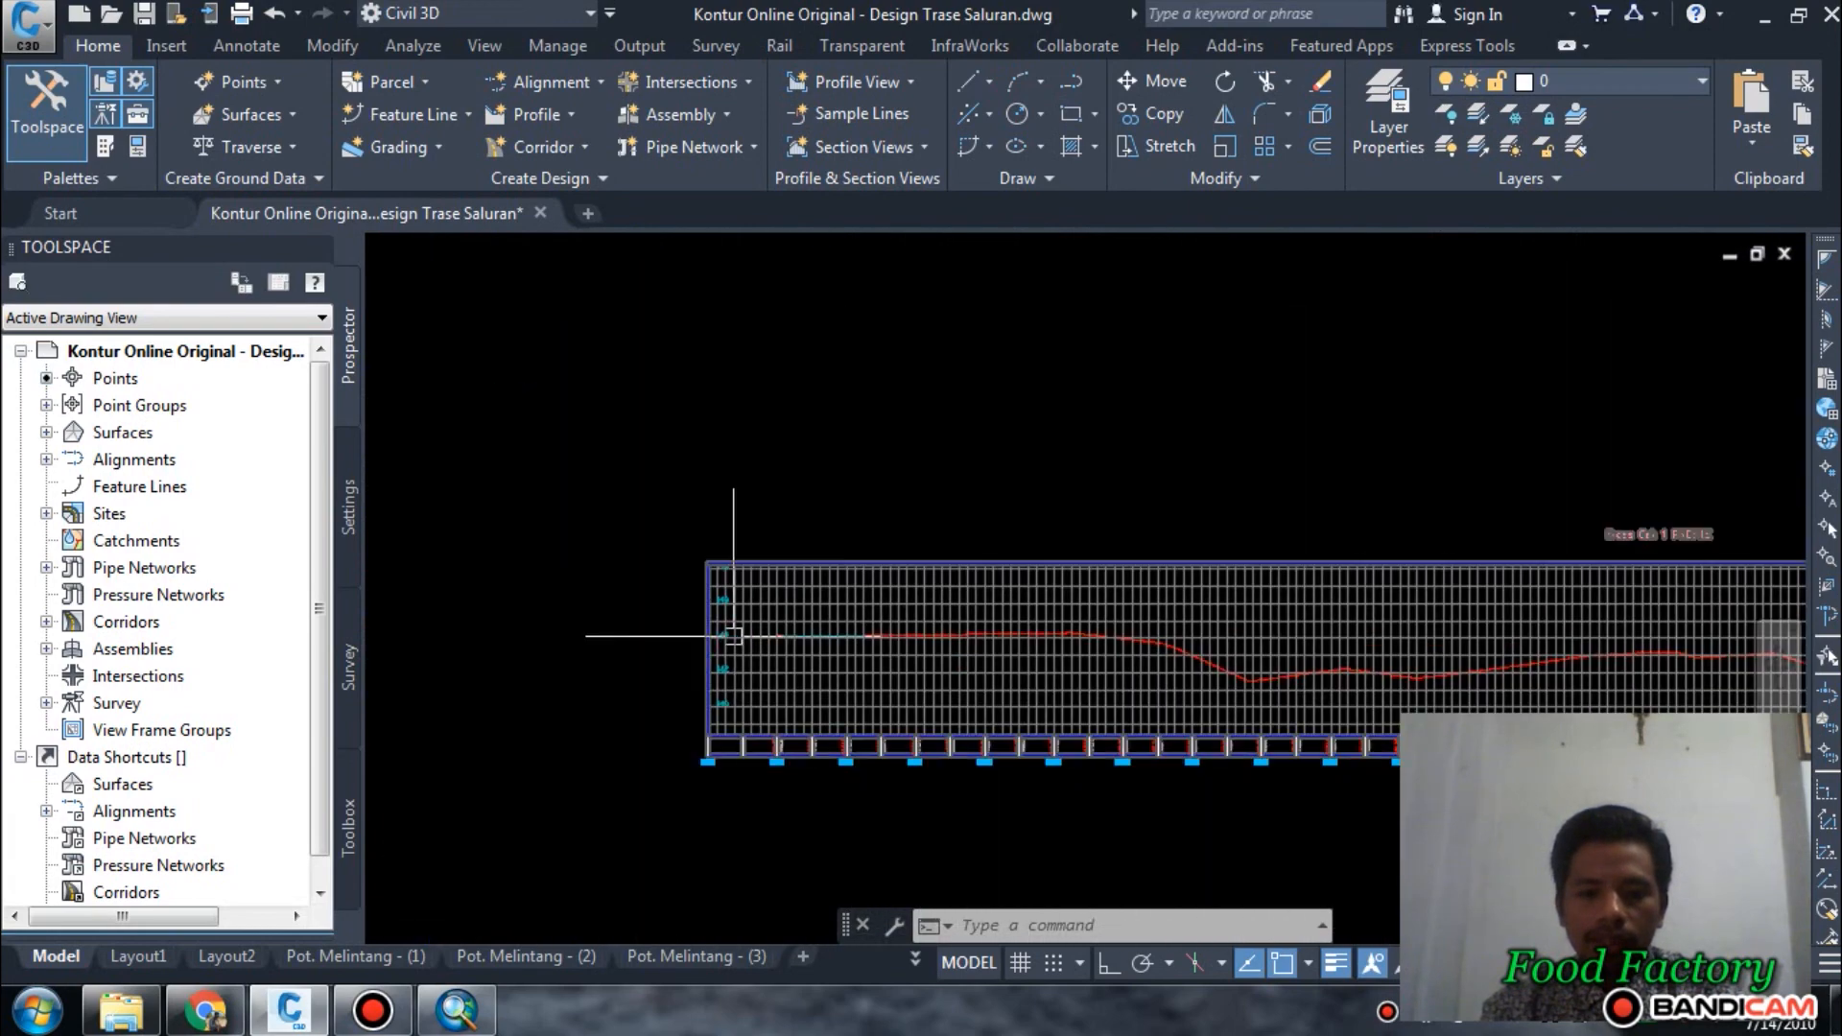
scroll(1293, 663, up, 8)
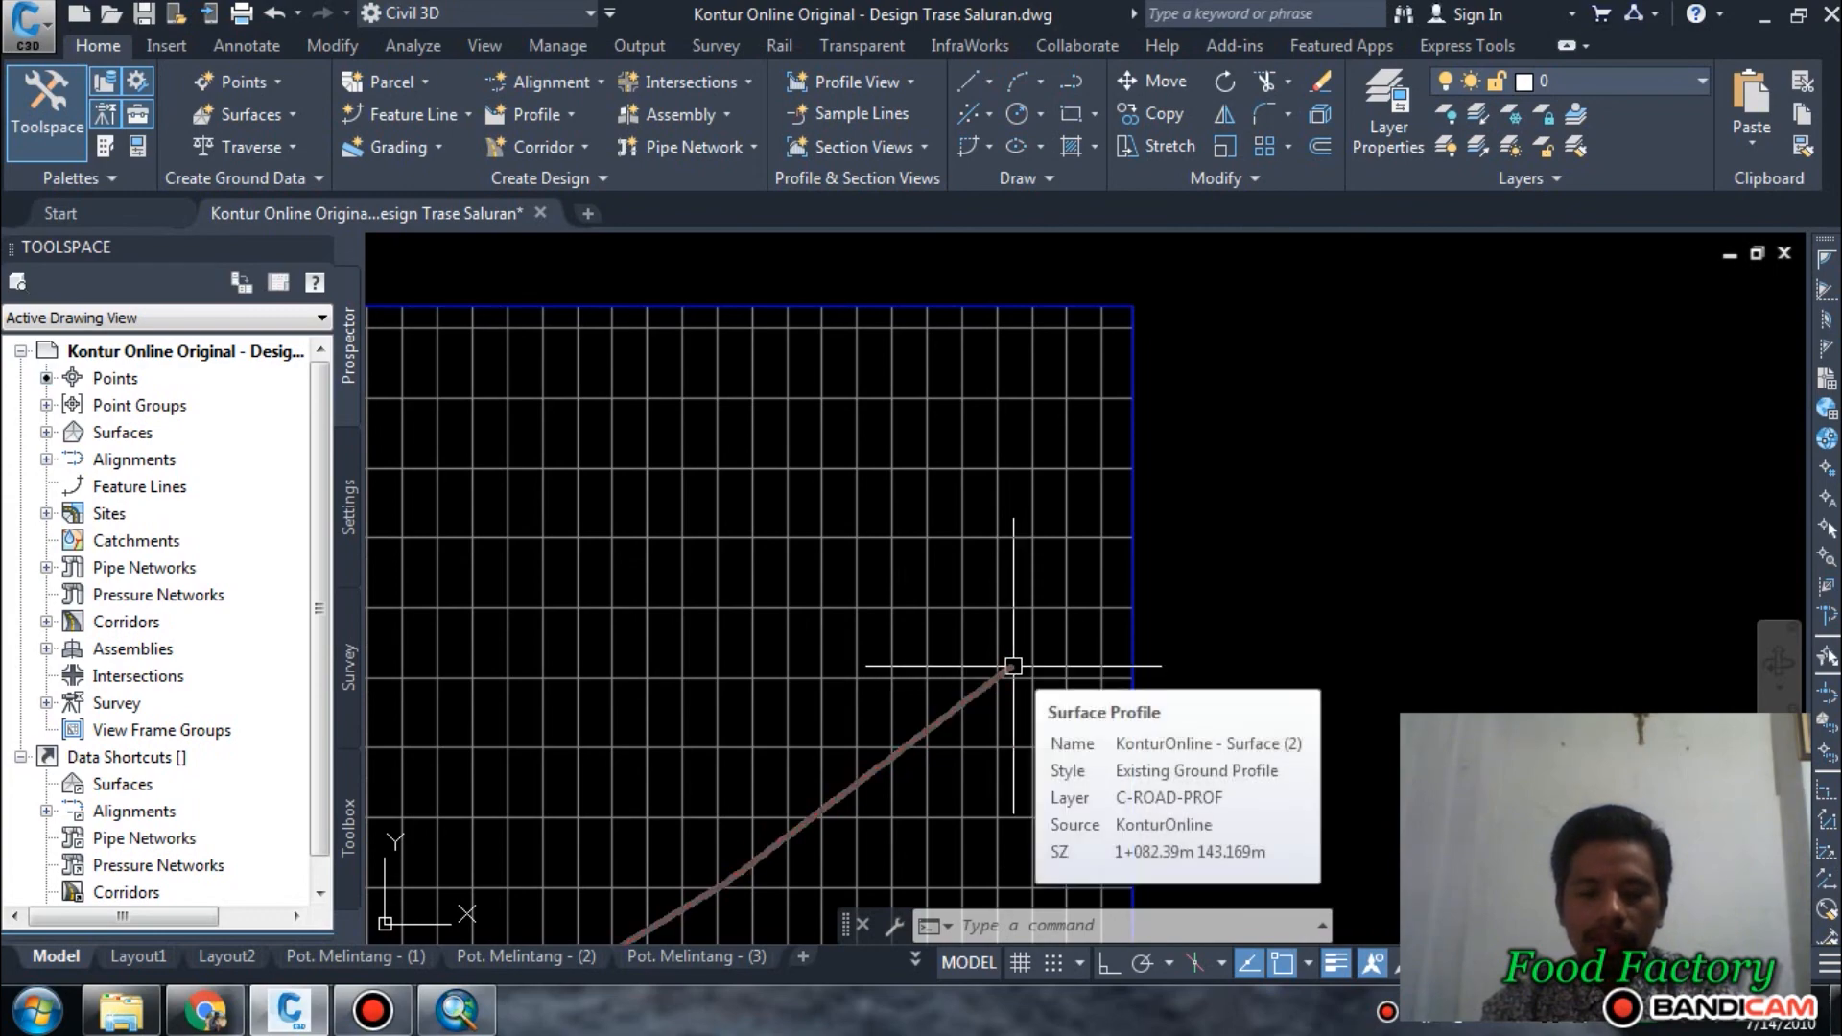
scroll(1013, 665, down, 15)
scroll(937, 674, up, 10)
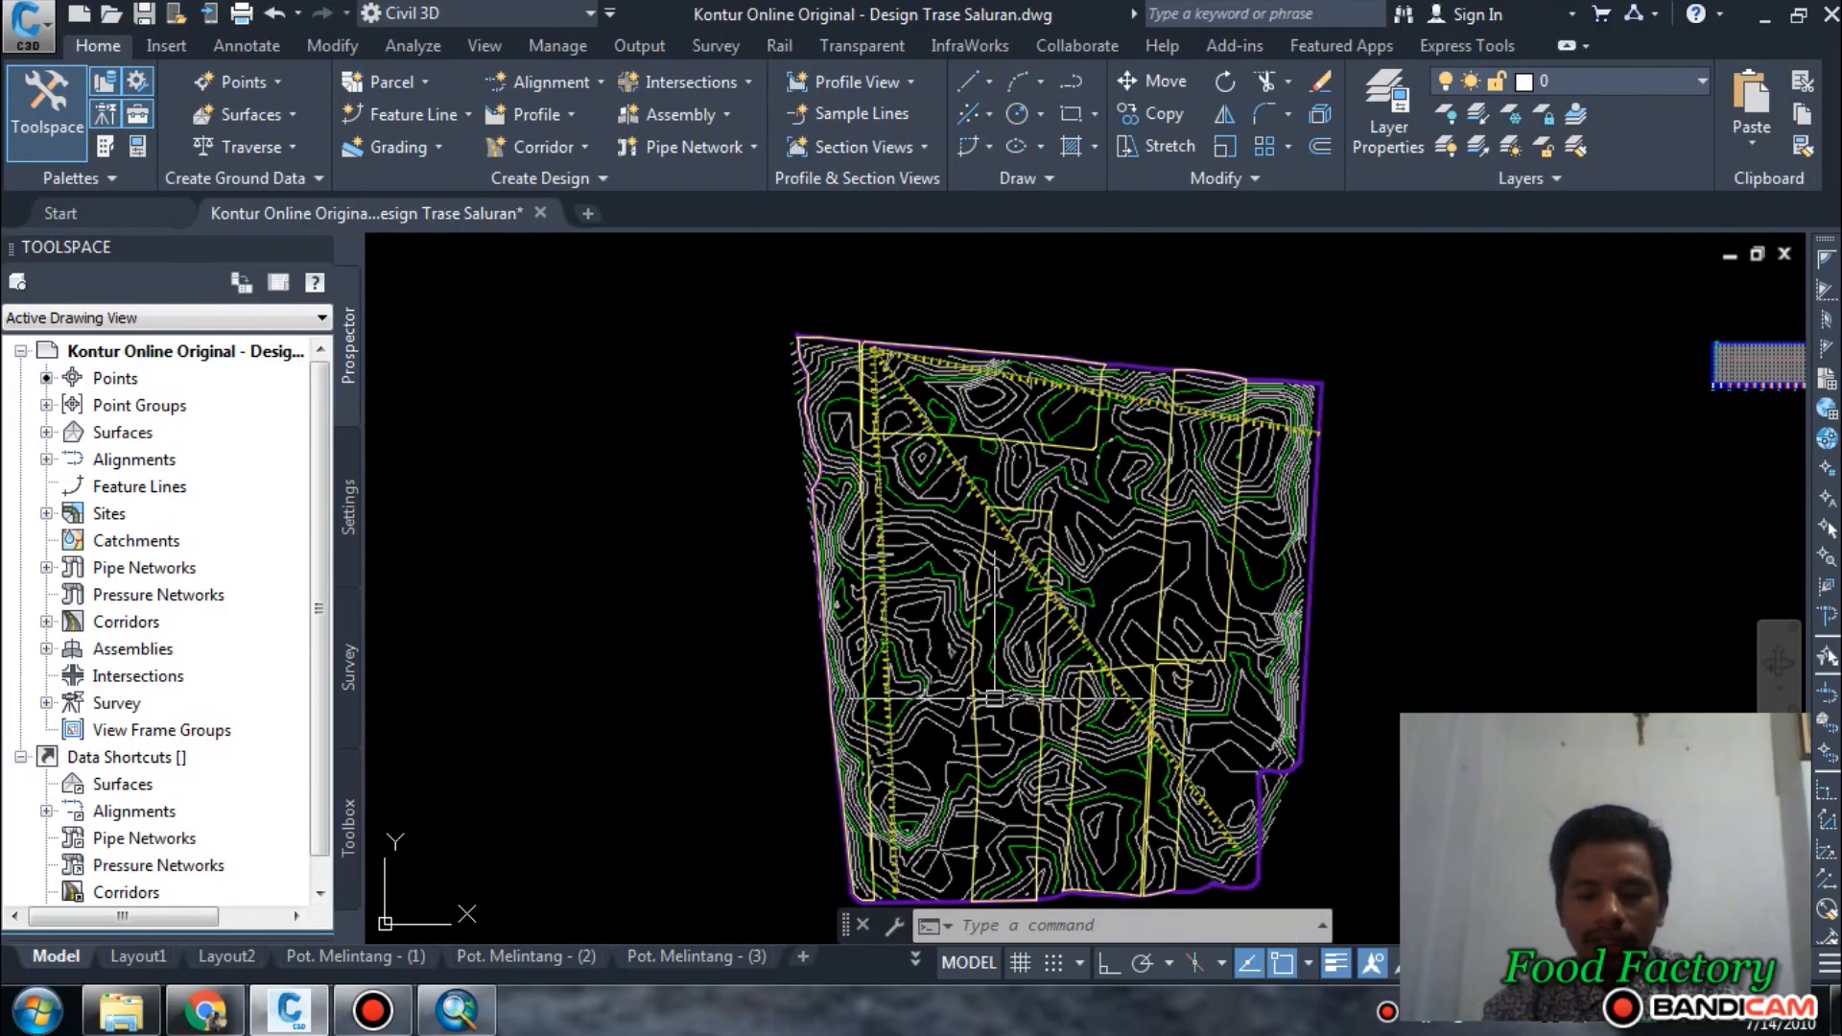
Add a surface profile of KonturOnline sampled along the full length of the Kross Cek 2 alignment.
scroll(564, 403, down, 5)
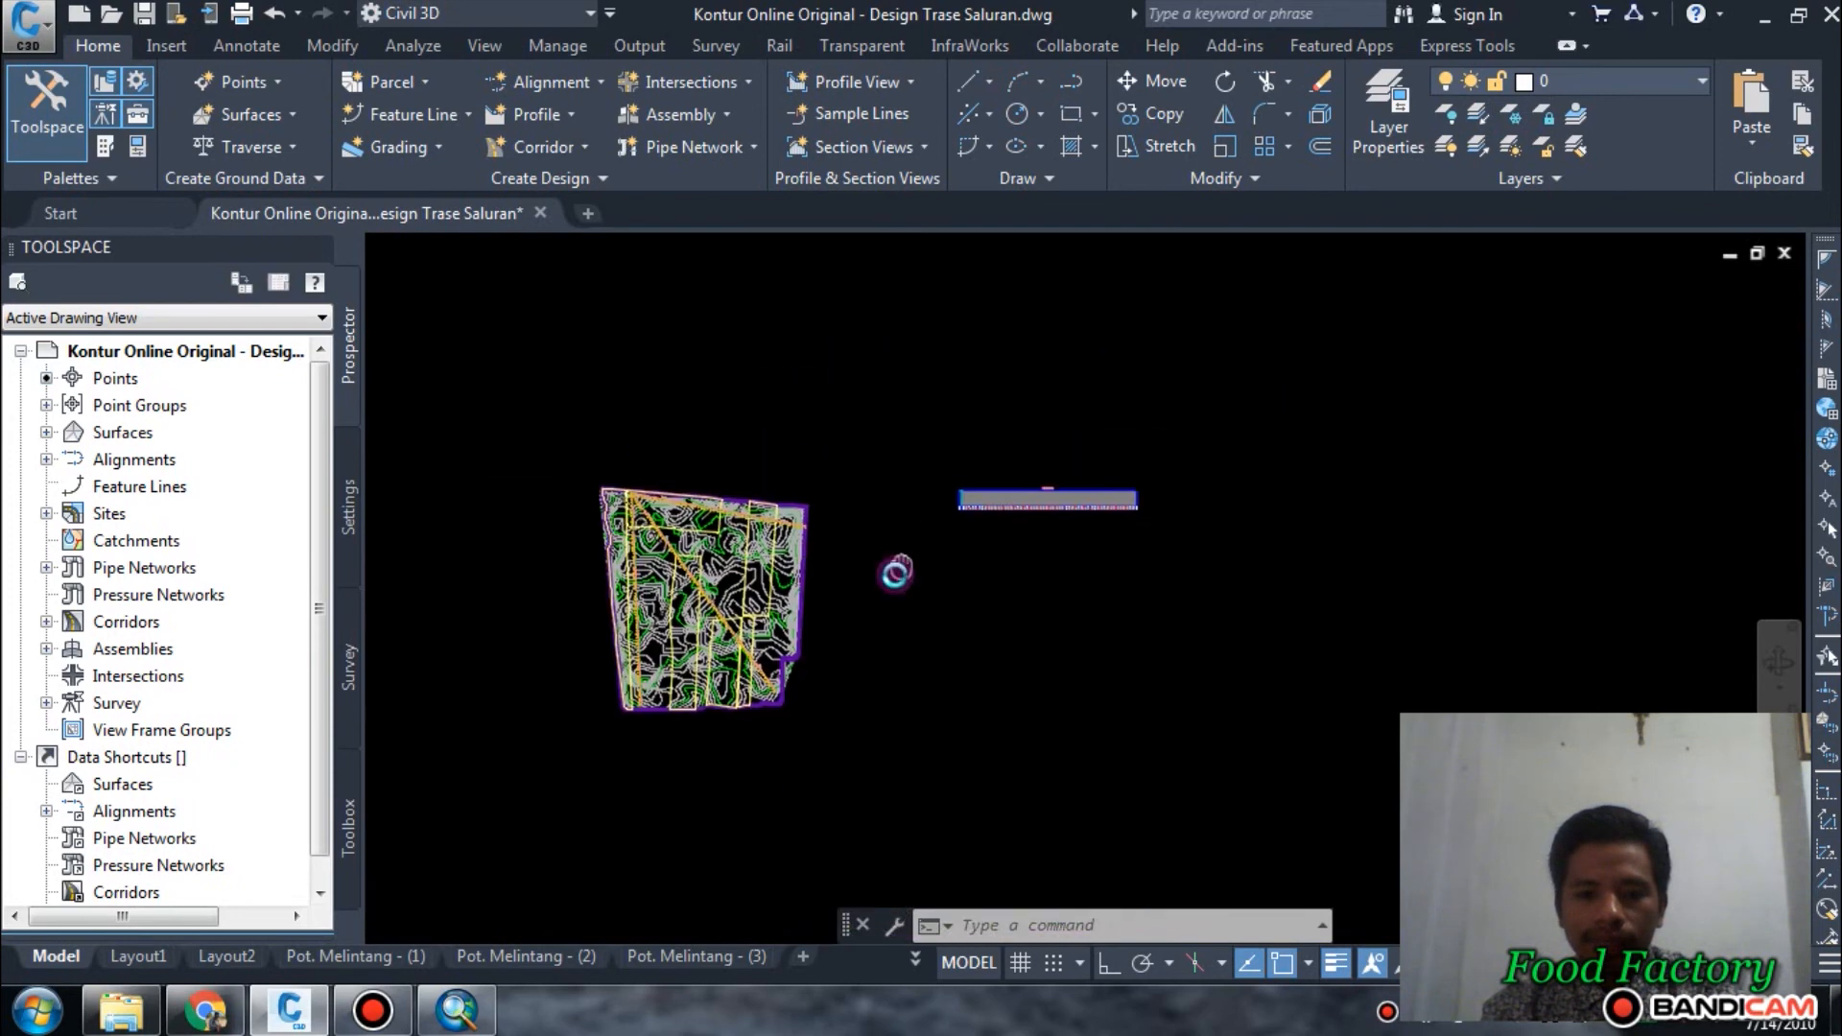
click(526, 113)
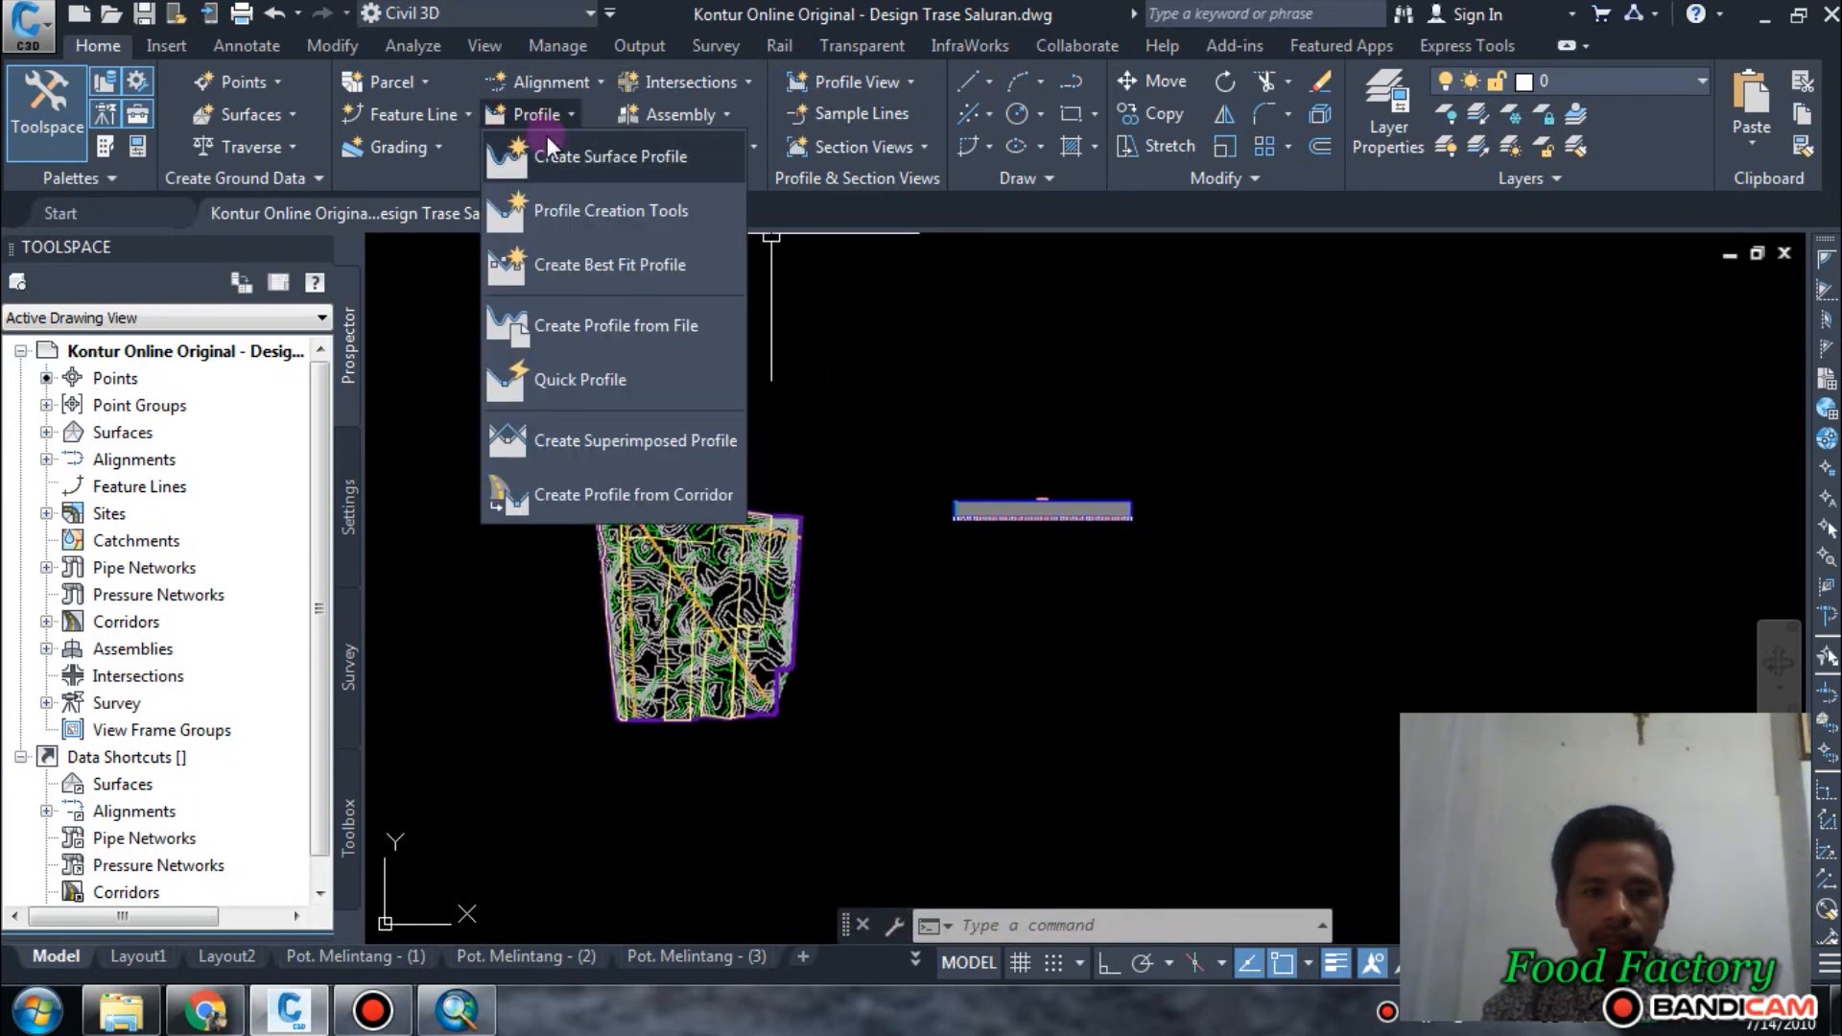
click(641, 163)
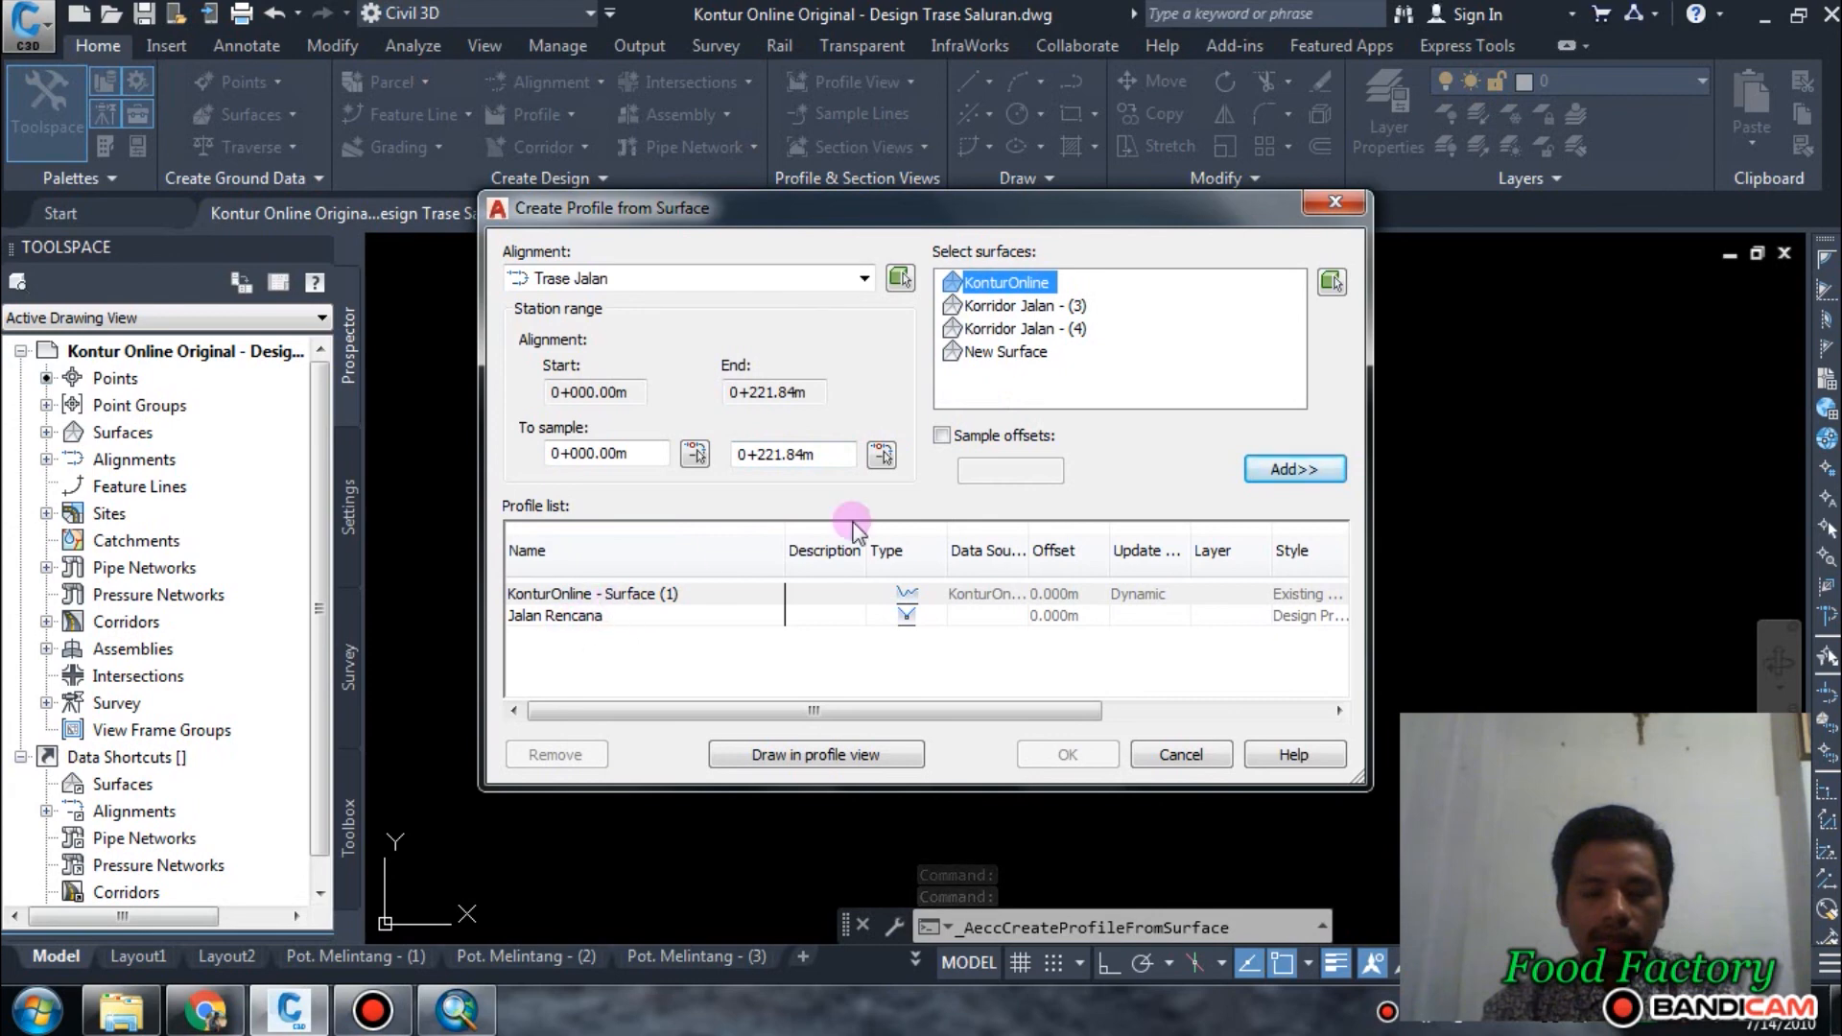
click(672, 622)
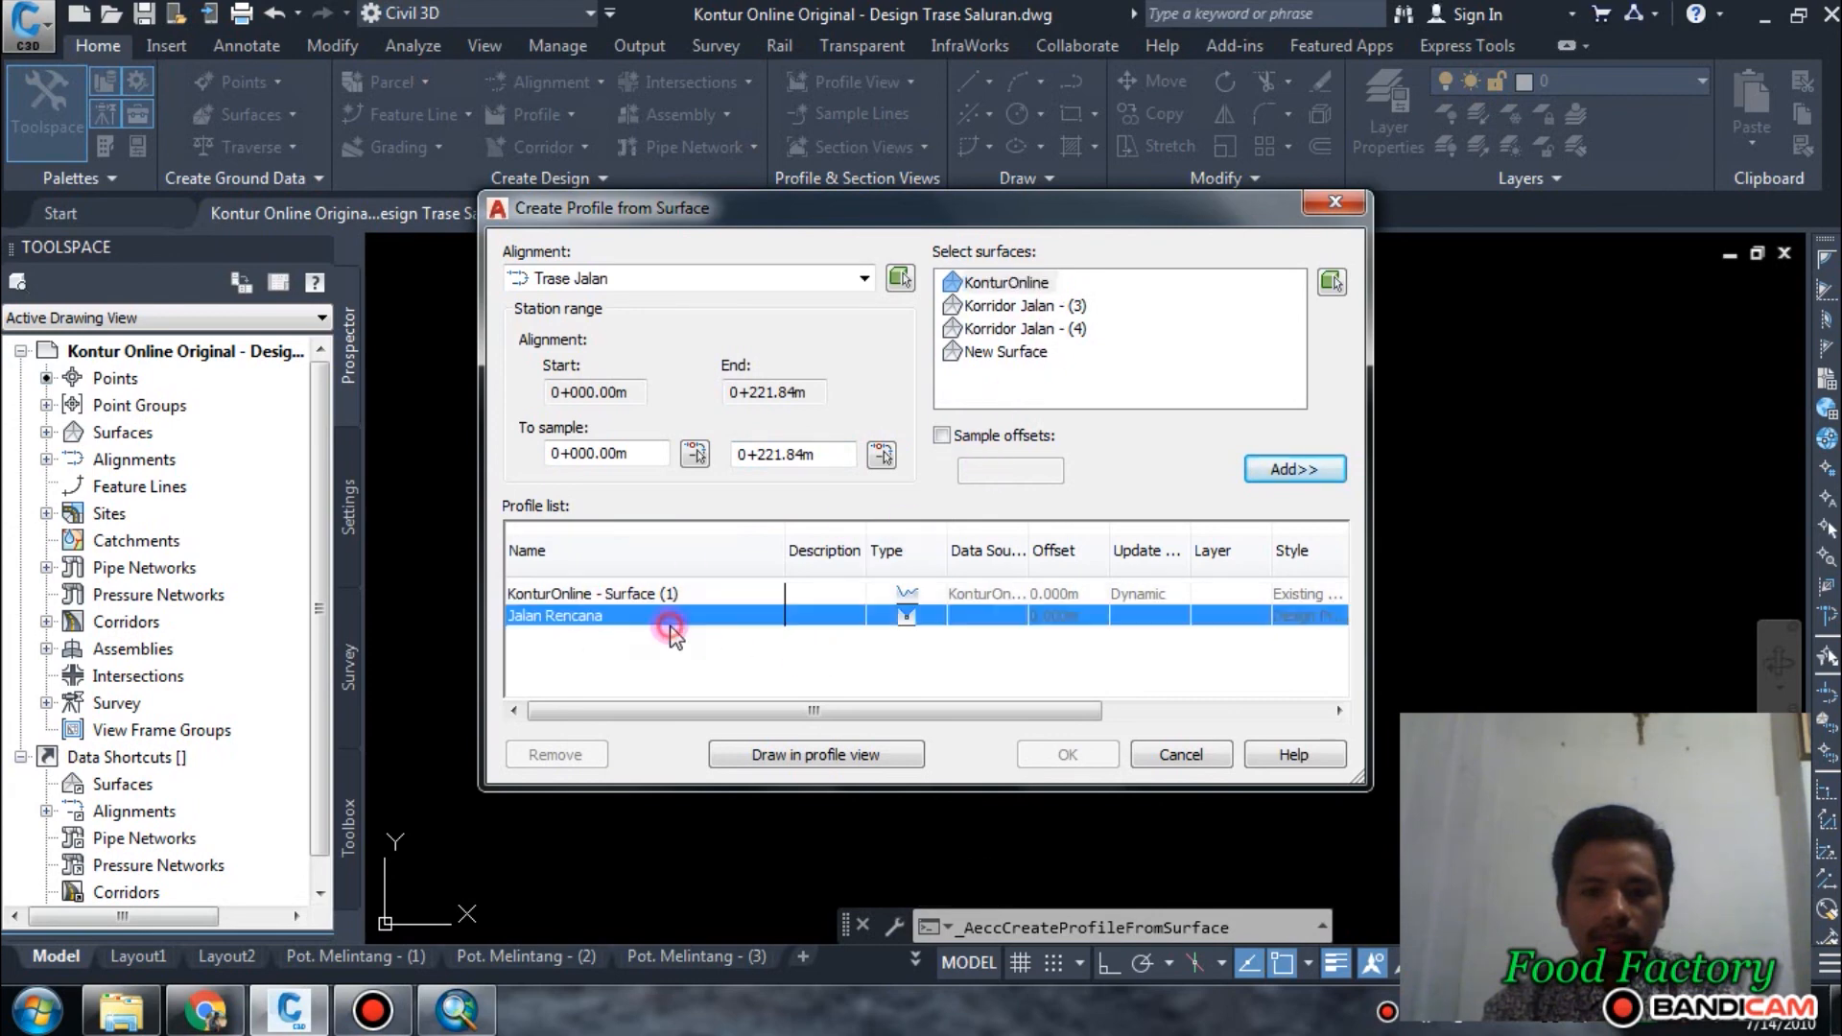
click(707, 278)
click(622, 318)
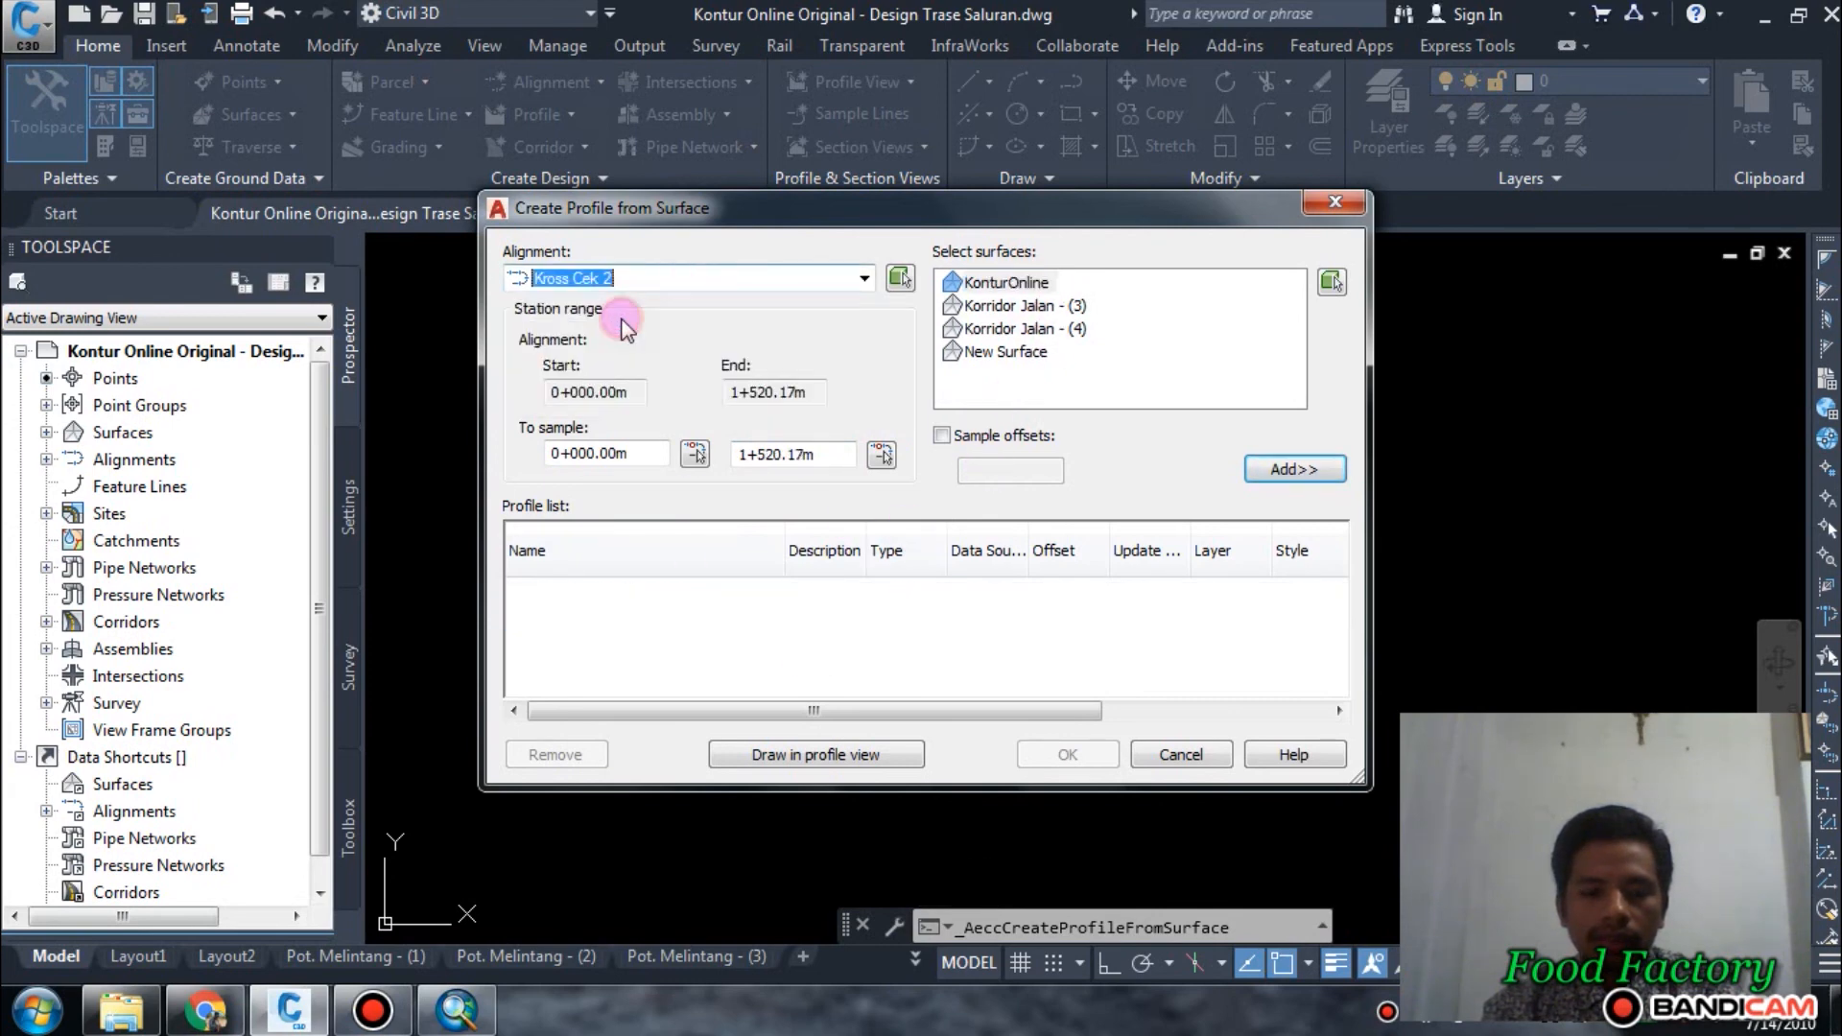
click(1305, 469)
Set up a profile view named Cek 2 with the Land Desktop Profile Jalan style, automatic station range and Land Desktop Standard Band Set Jalan.
click(848, 756)
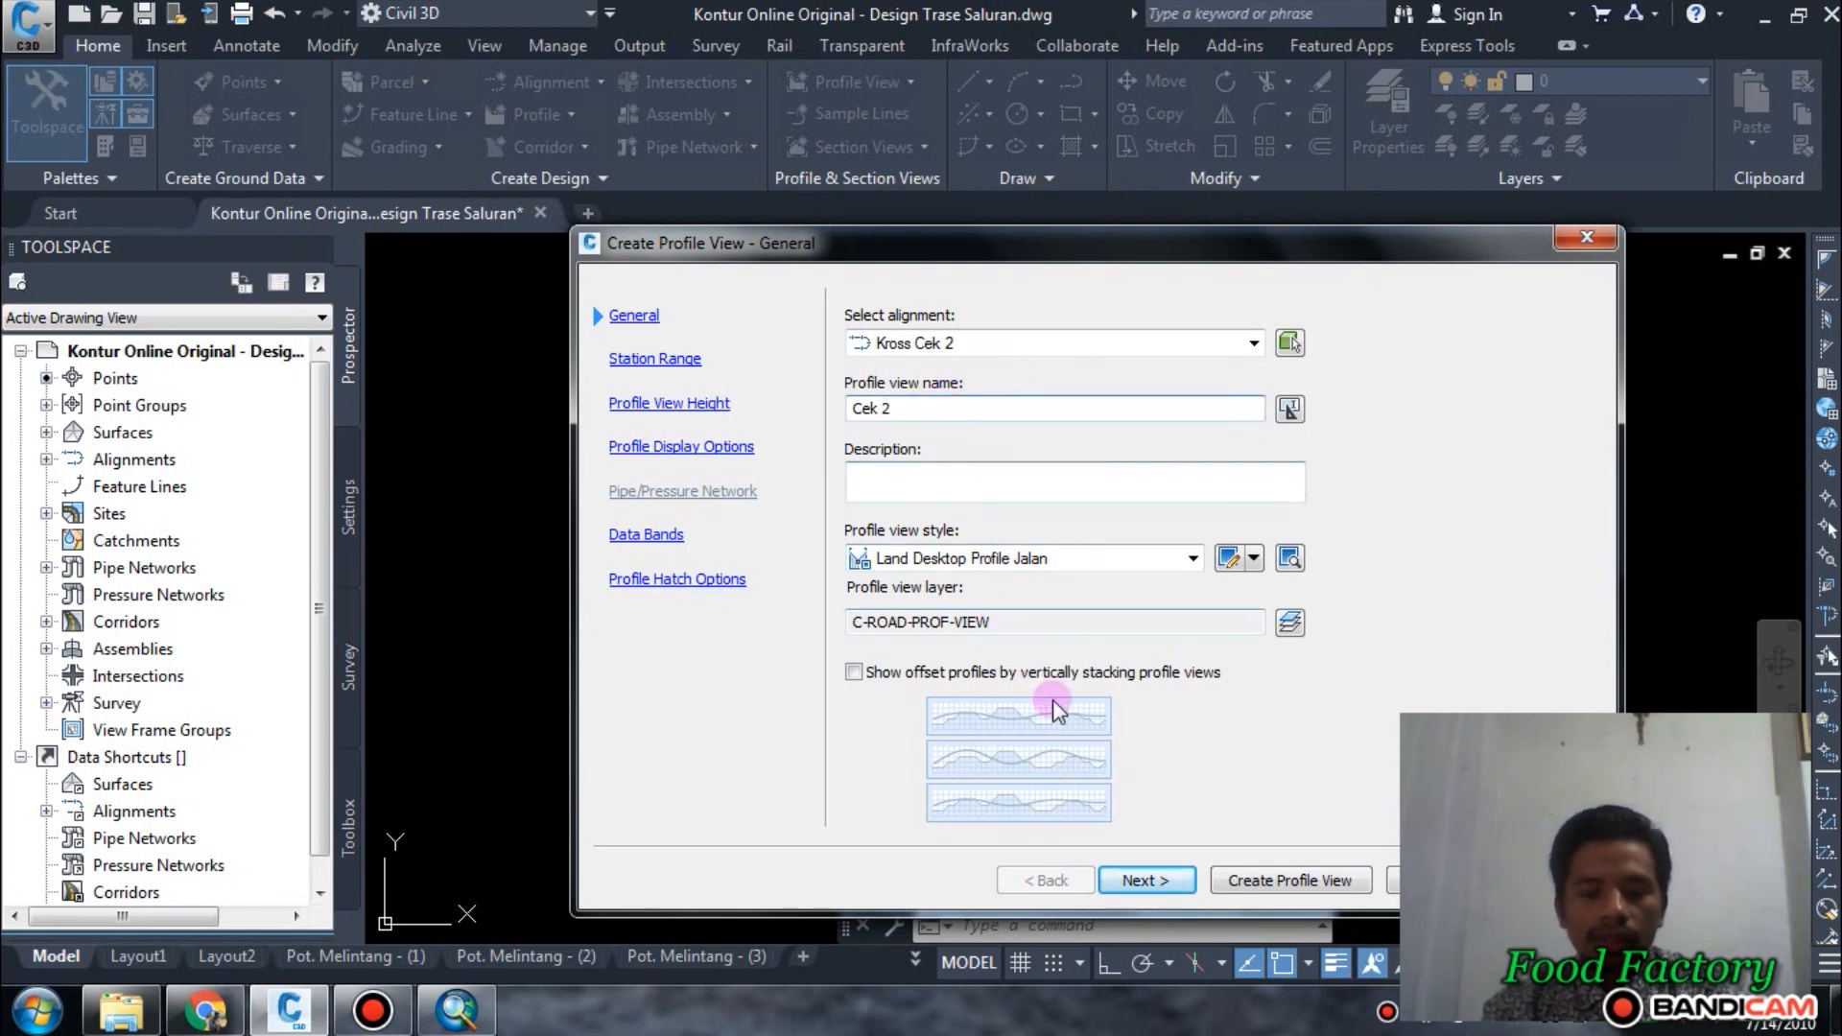
click(1164, 877)
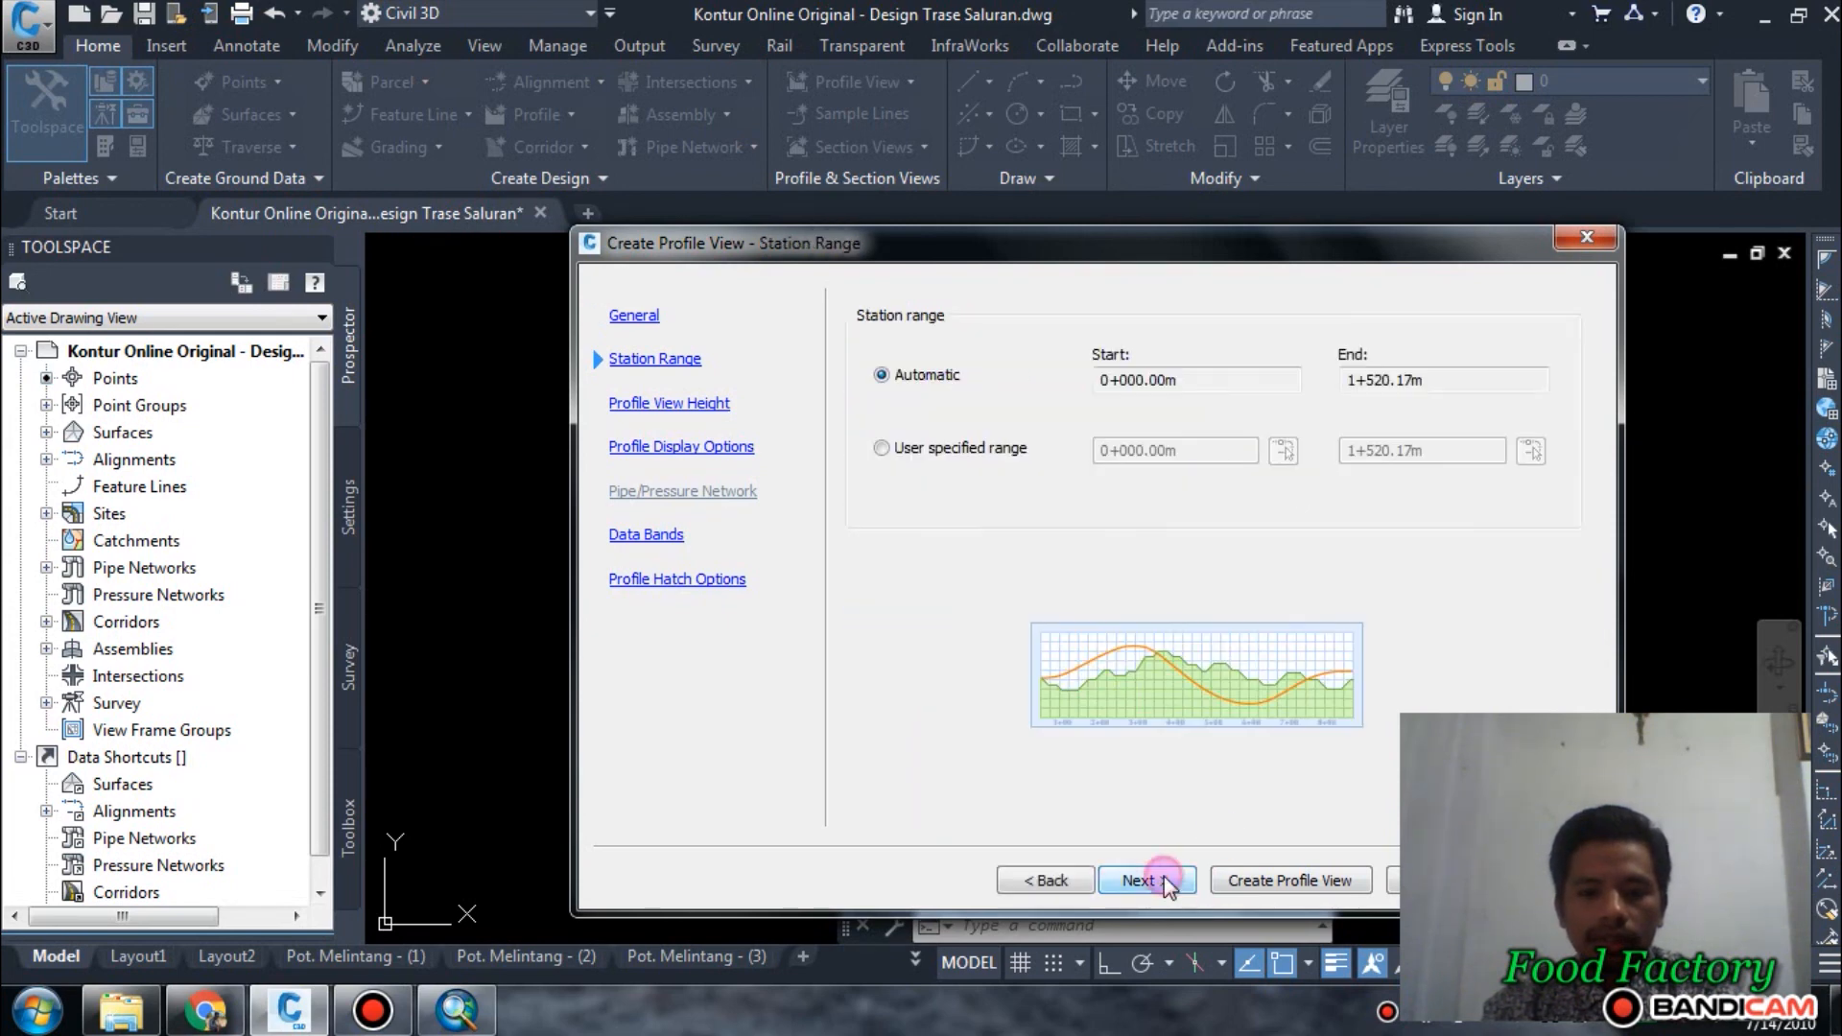
click(1165, 877)
click(1165, 877)
click(1164, 877)
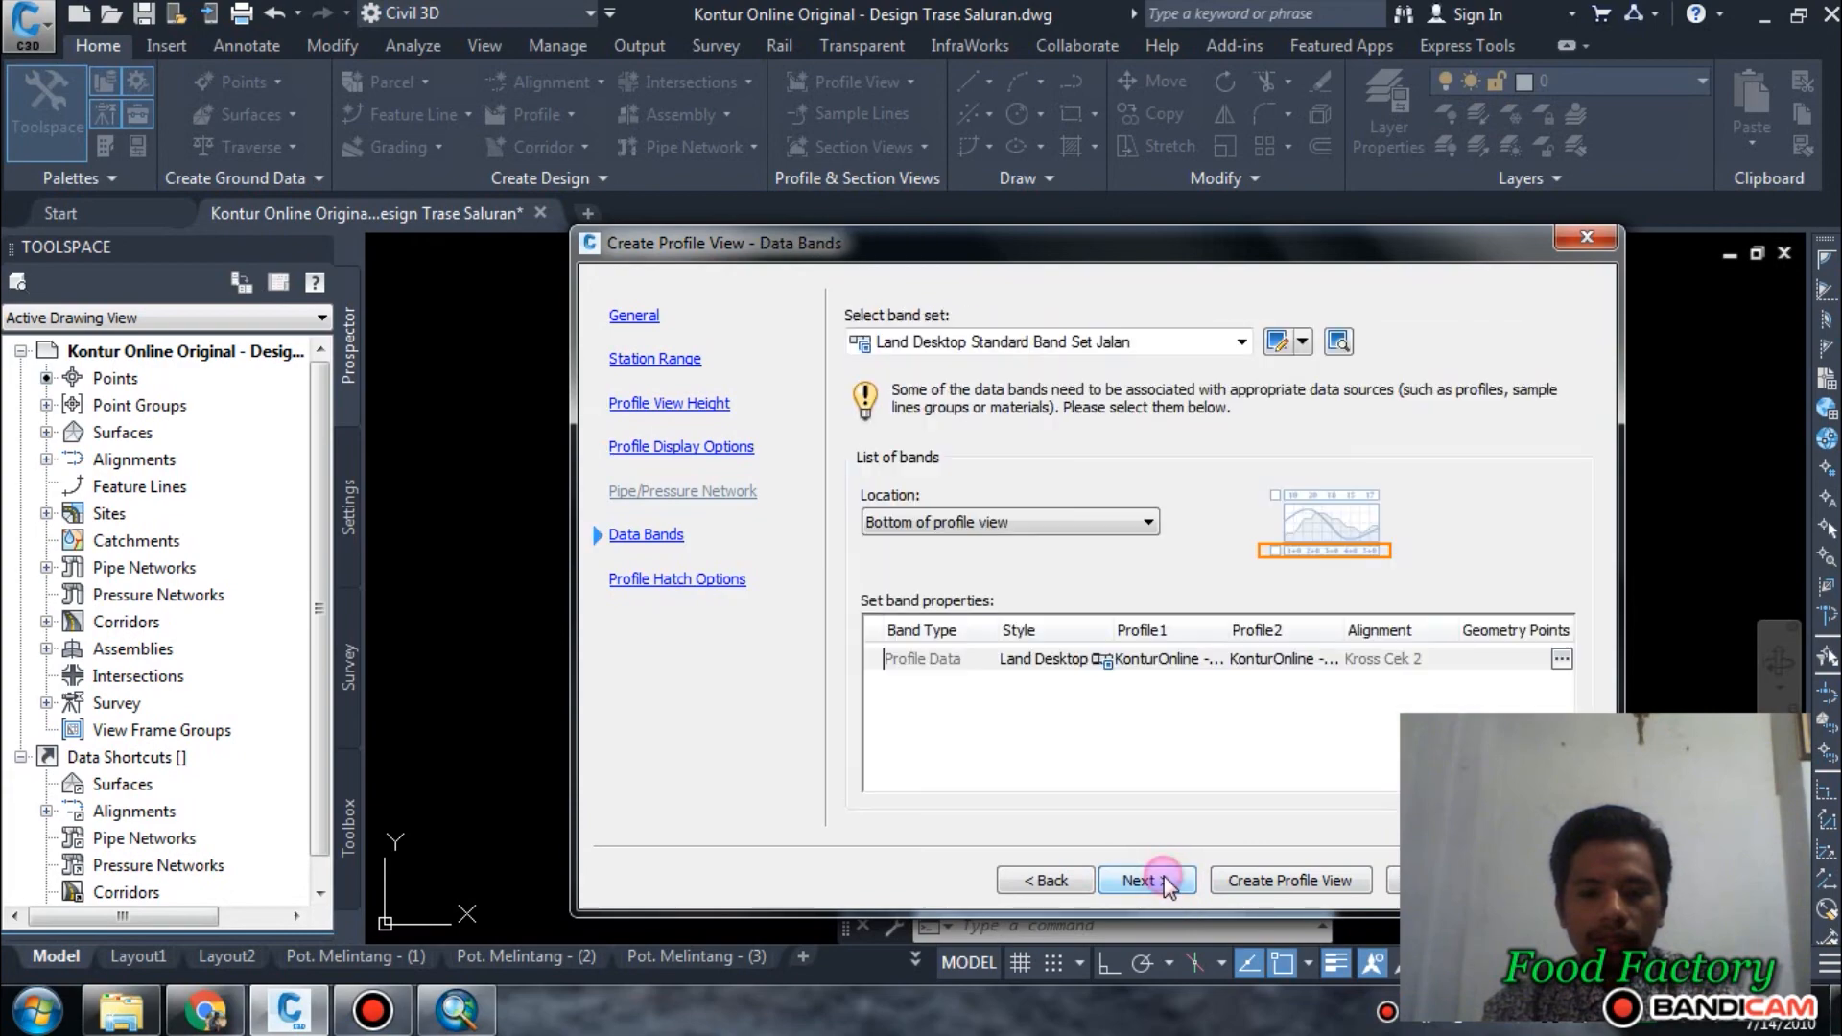
click(1164, 877)
click(1238, 879)
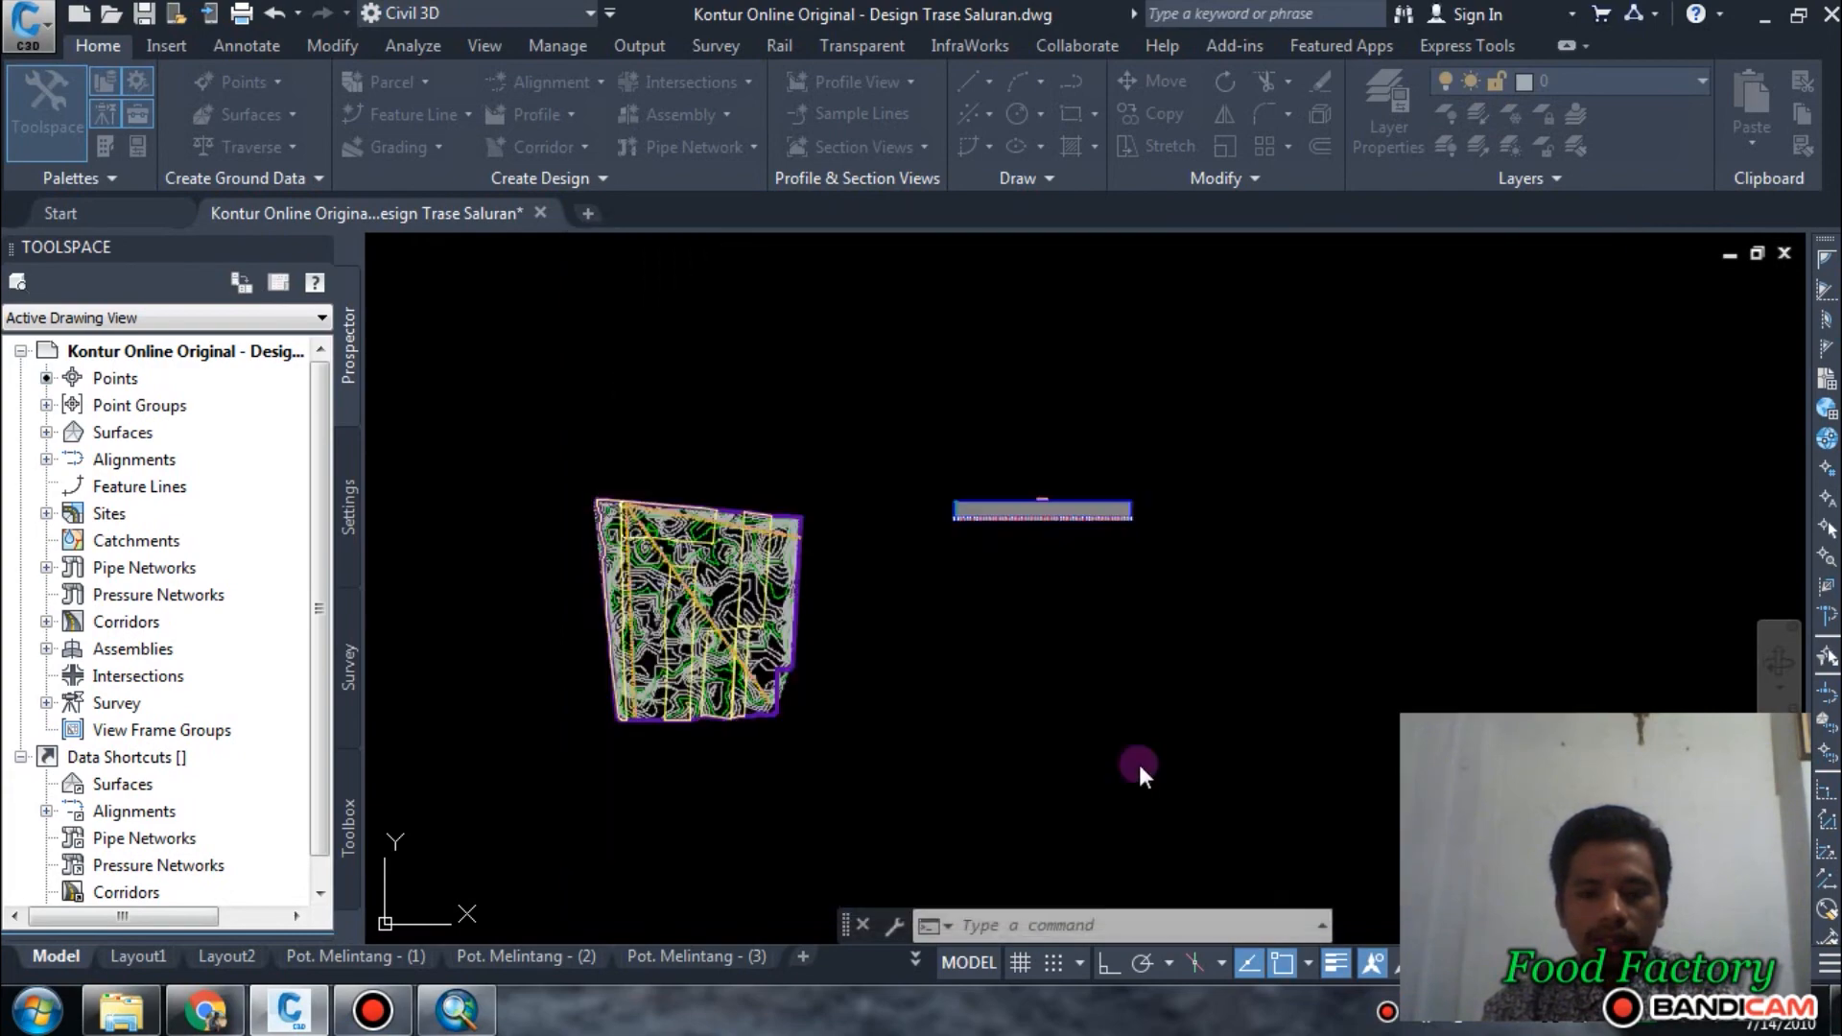
Place the Cek 2 profile view below the Cek 1 profile view, with their start edges aligned.
scroll(991, 552, up, 4)
middle_drag(1391, 557, 944, 642)
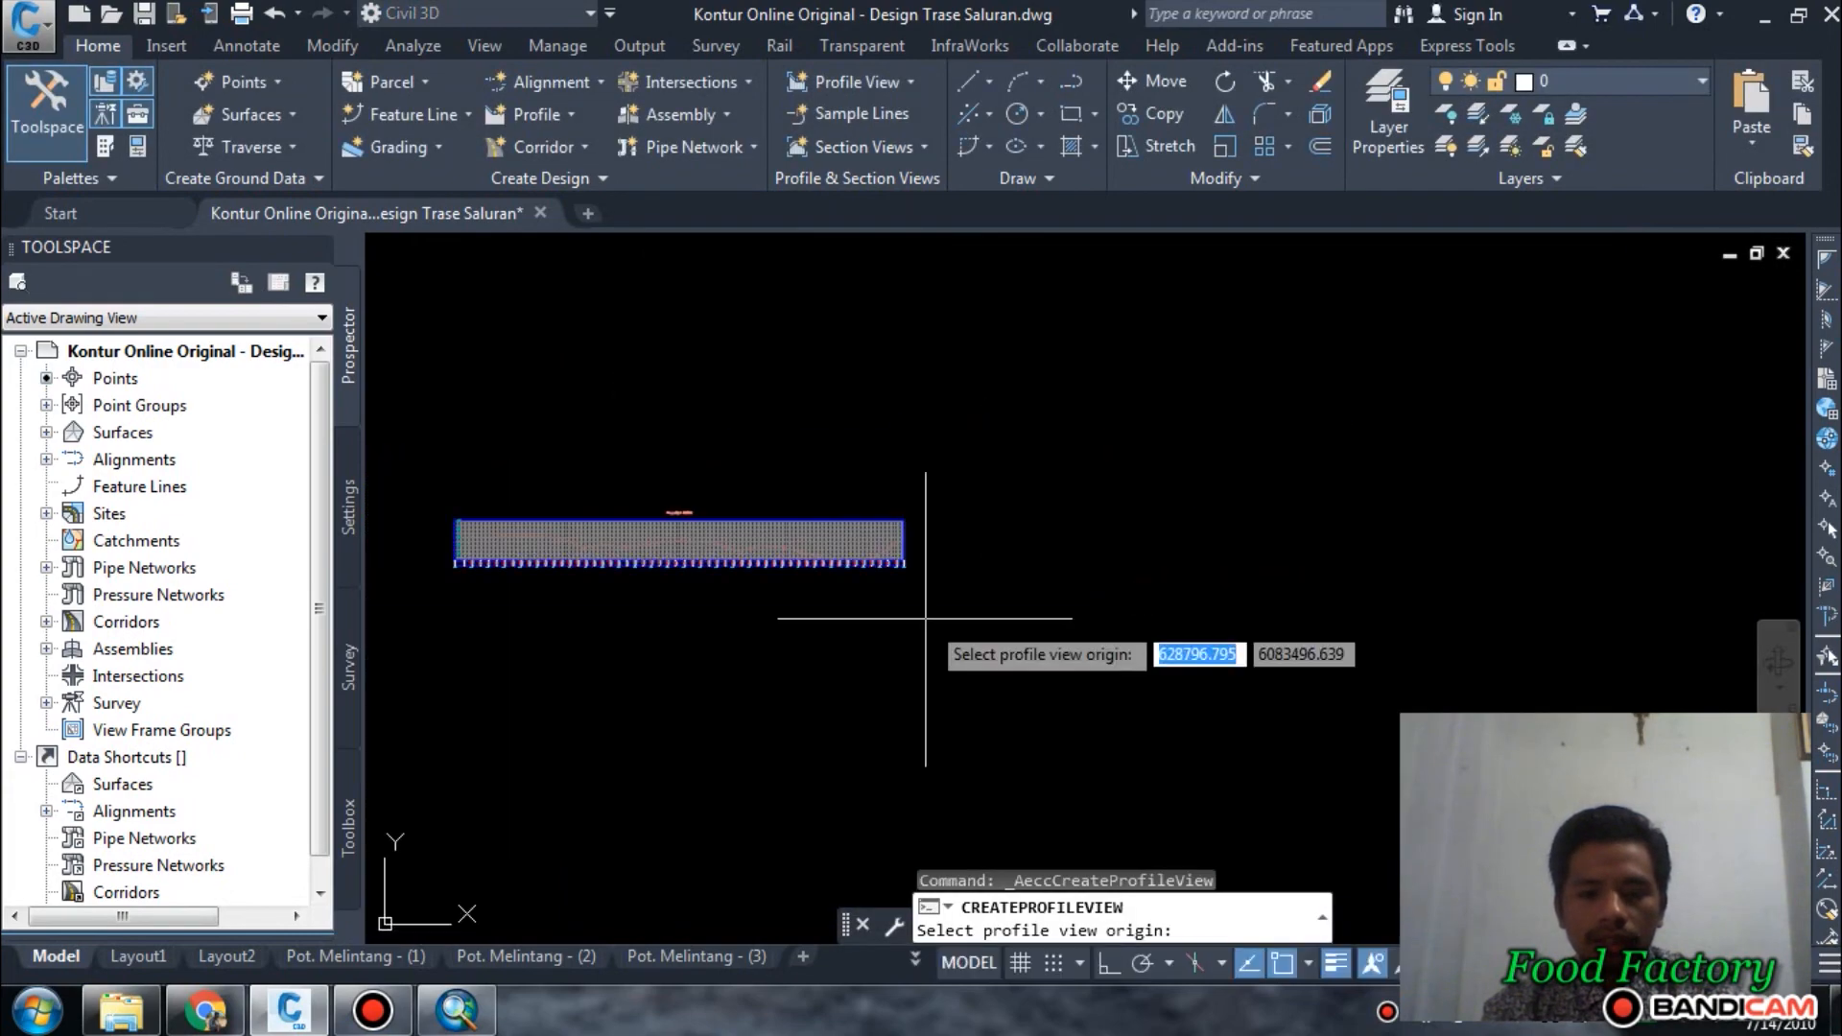
scroll(947, 594, up, 4)
scroll(1122, 519, down, 4)
scroll(818, 551, up, 2)
middle_drag(819, 551, 1228, 444)
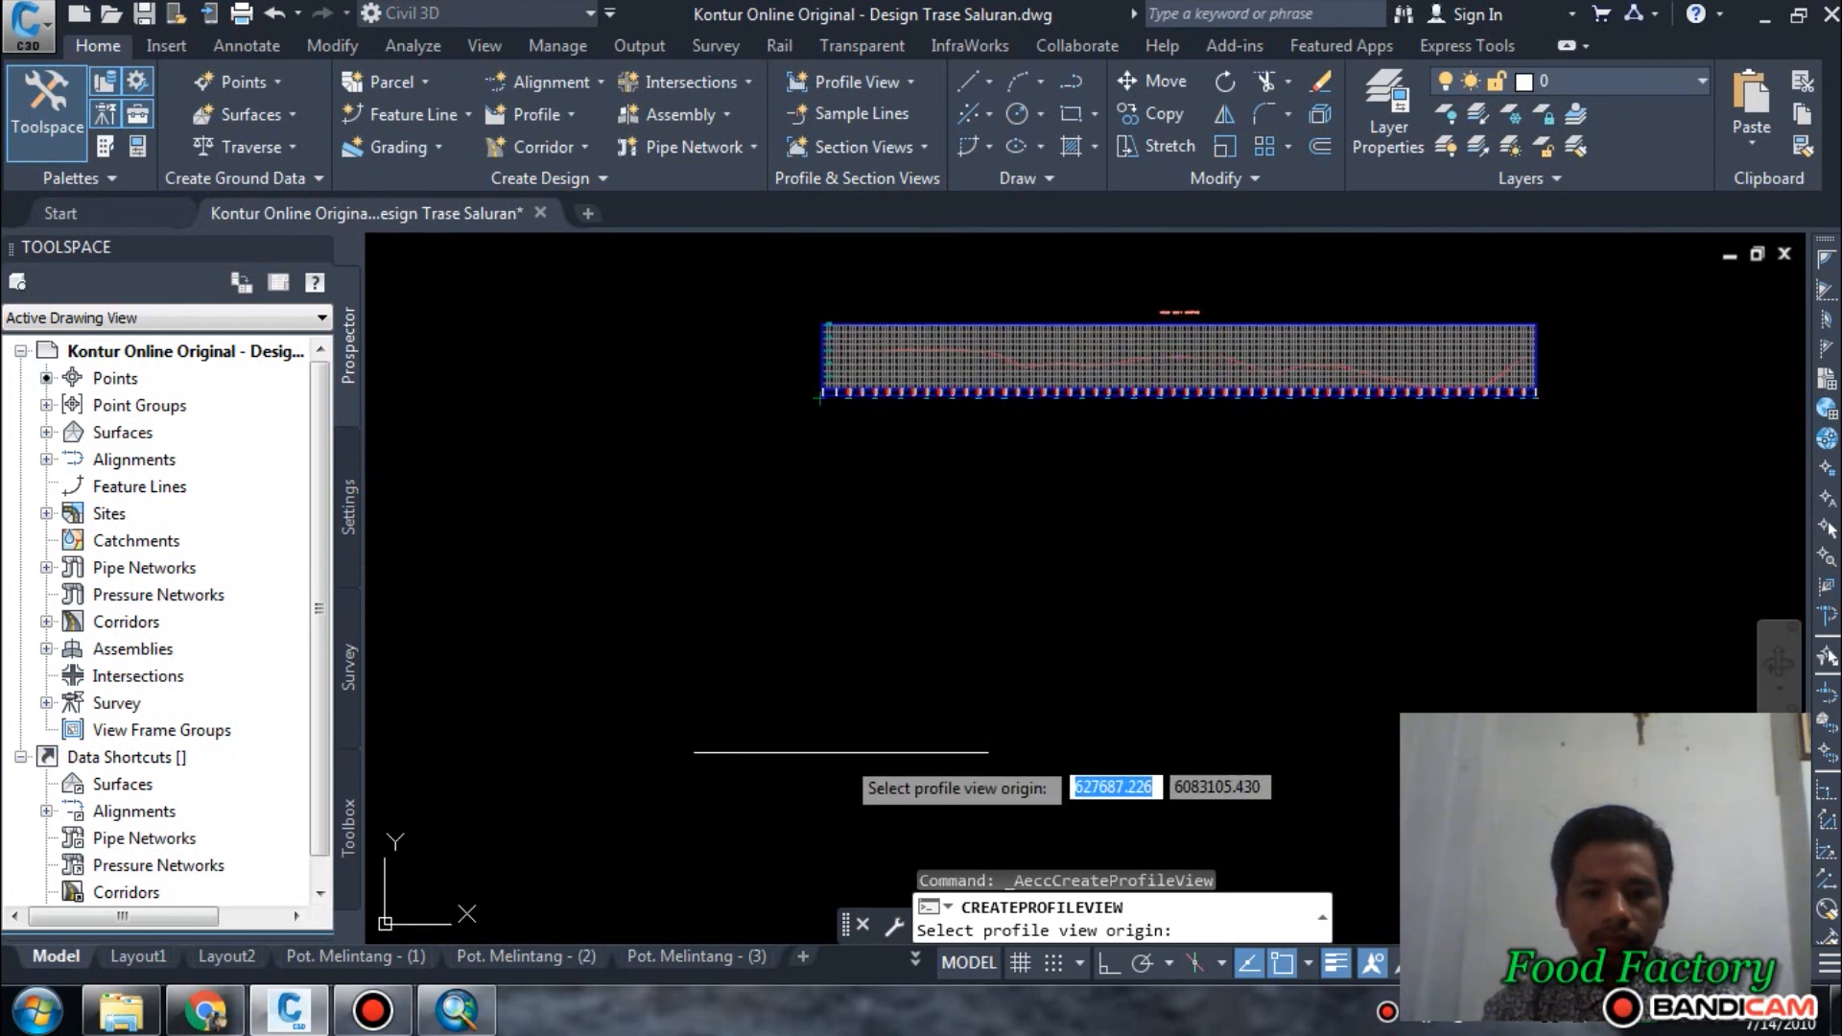
click(818, 767)
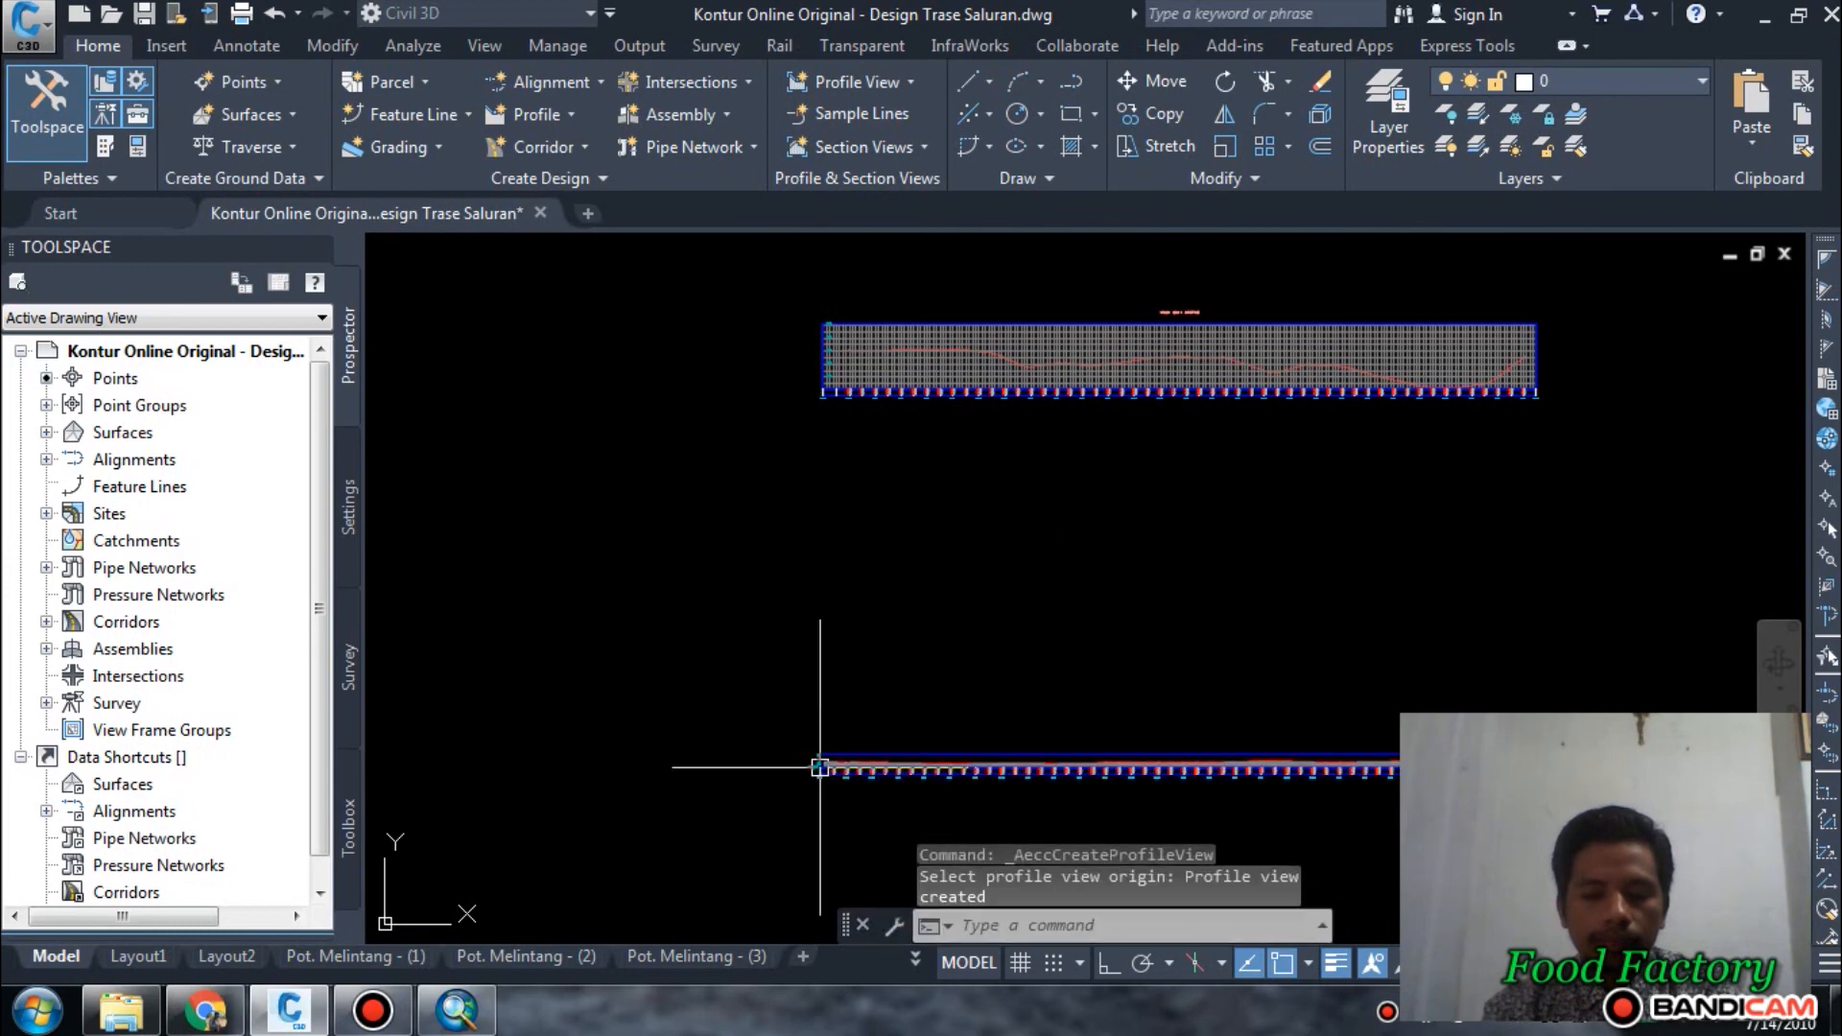
scroll(918, 543, down, 2)
scroll(1136, 660, up, 4)
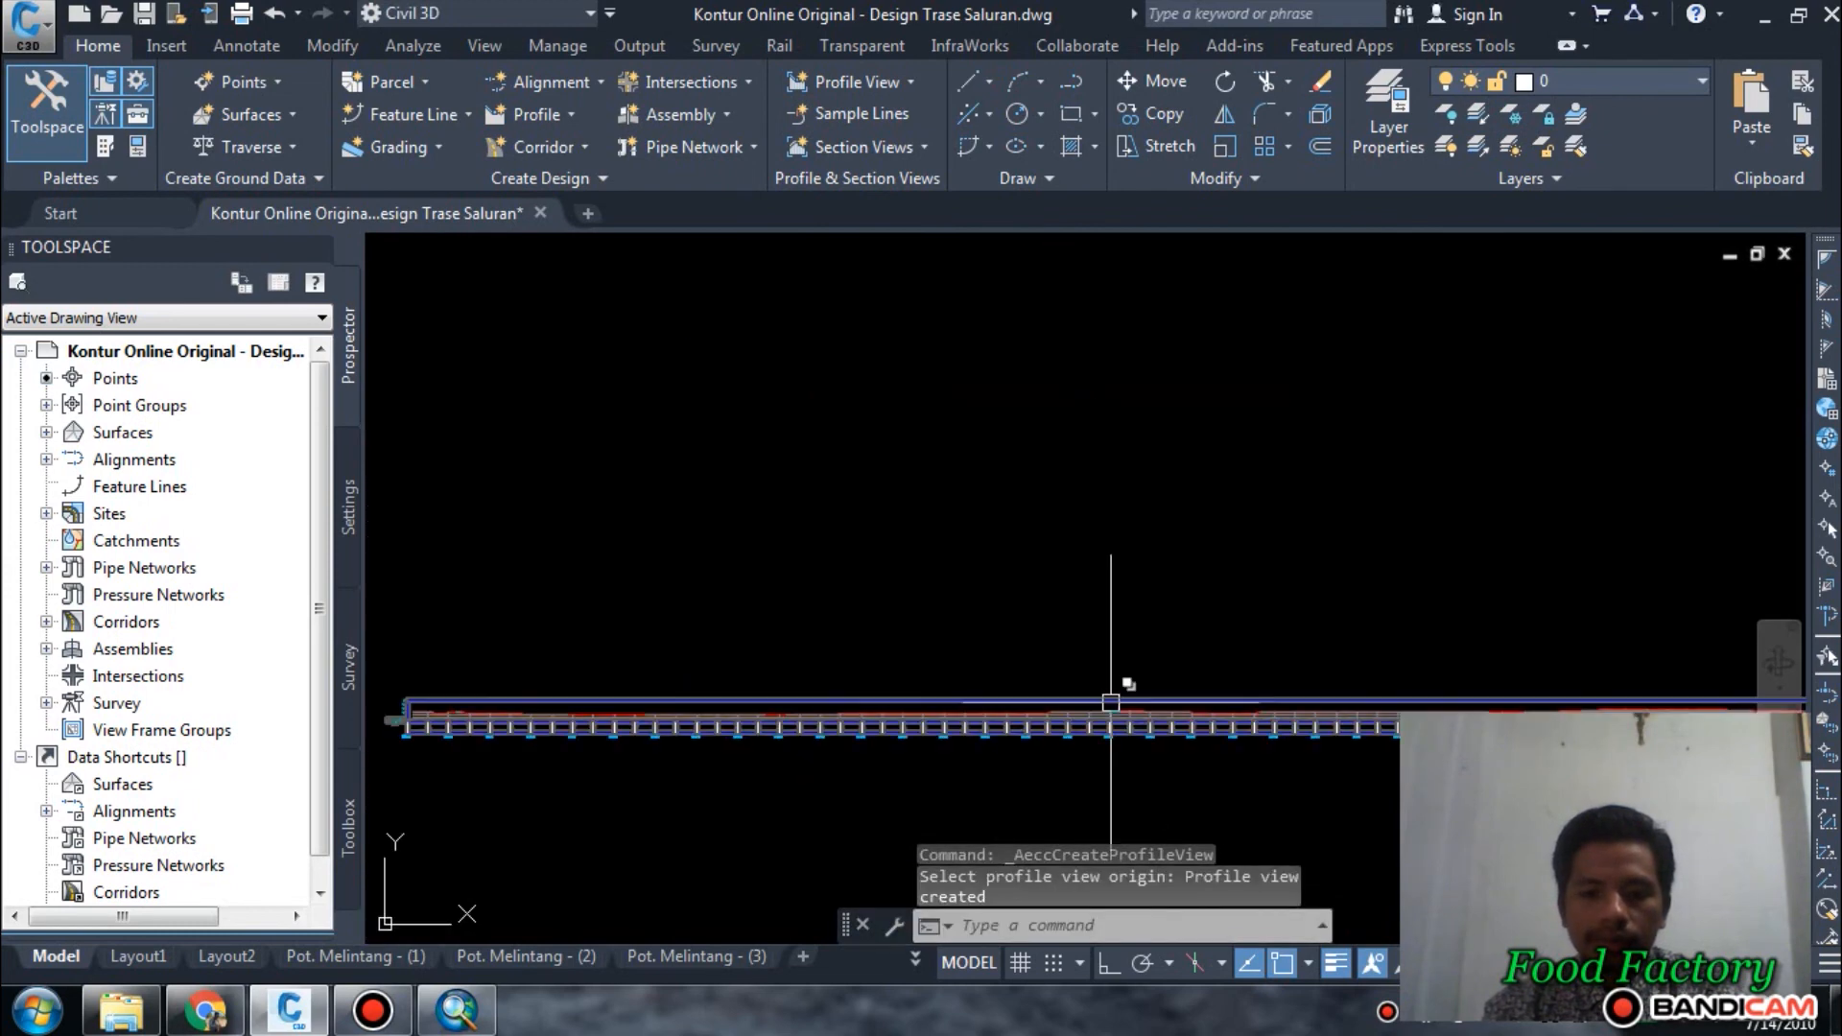
click(1110, 697)
key(Escape)
click(1065, 710)
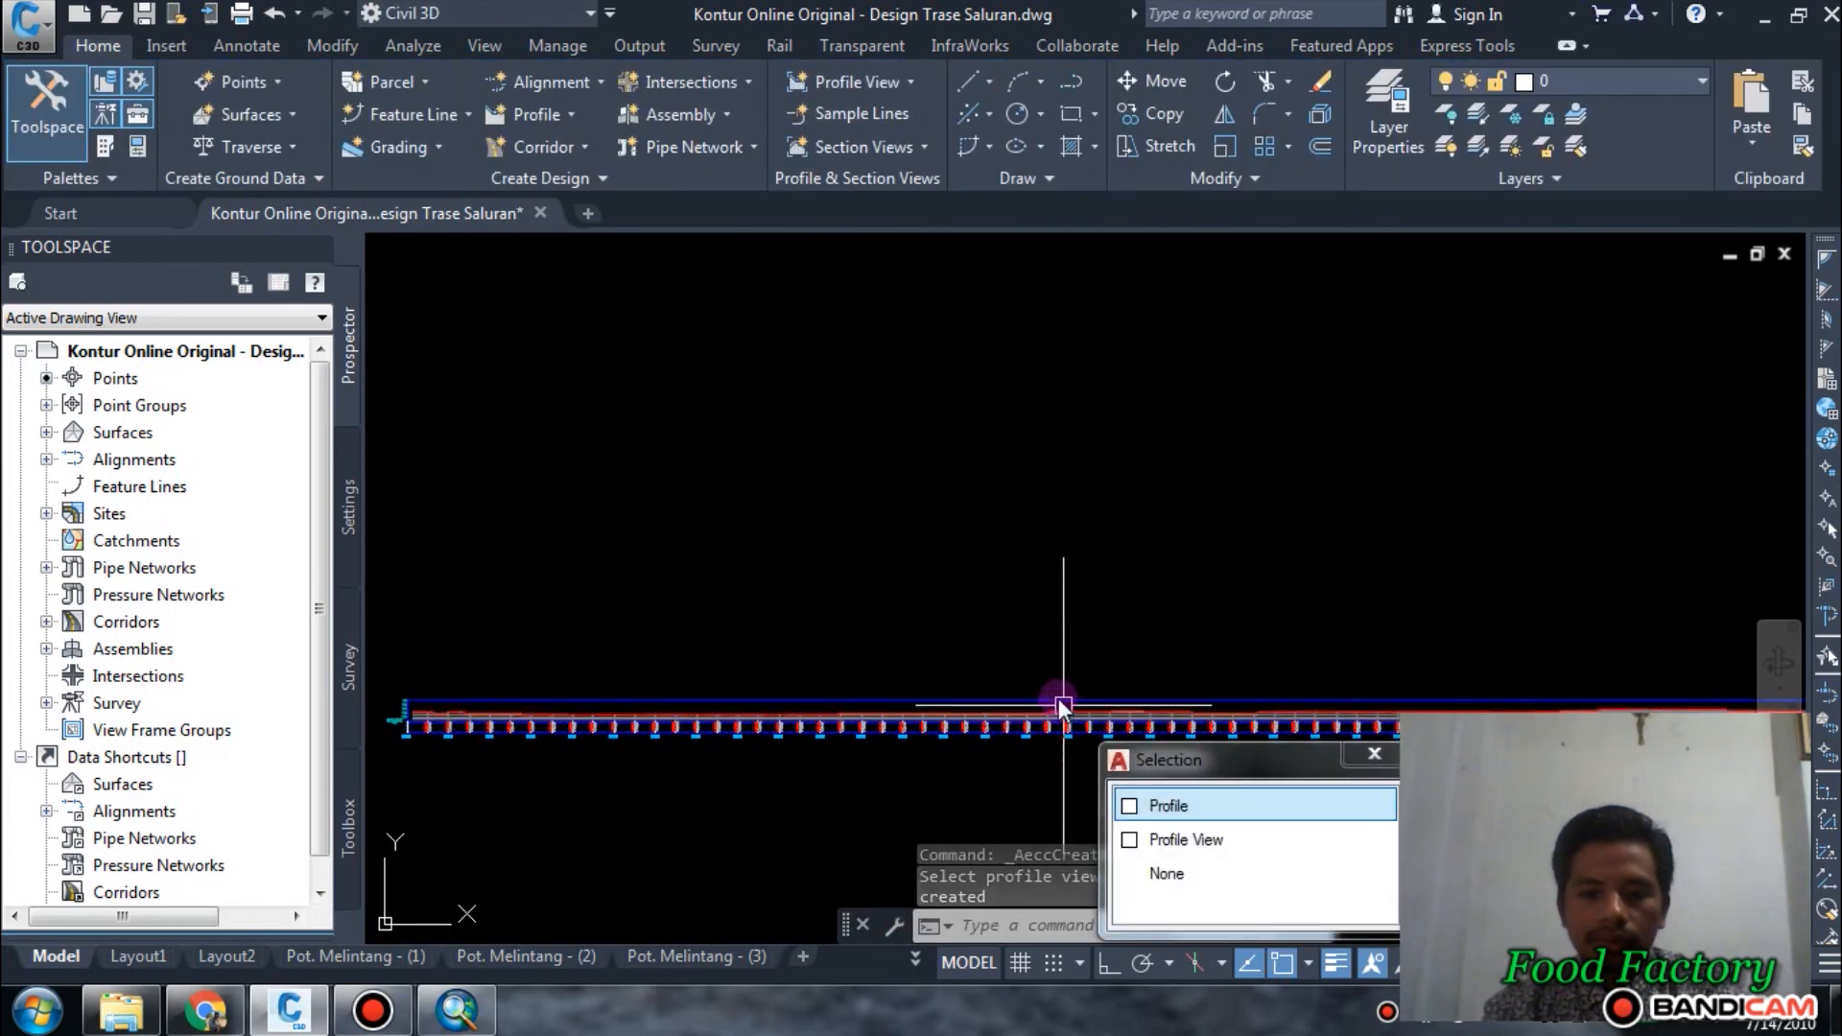
key(Escape)
right_click(951, 539)
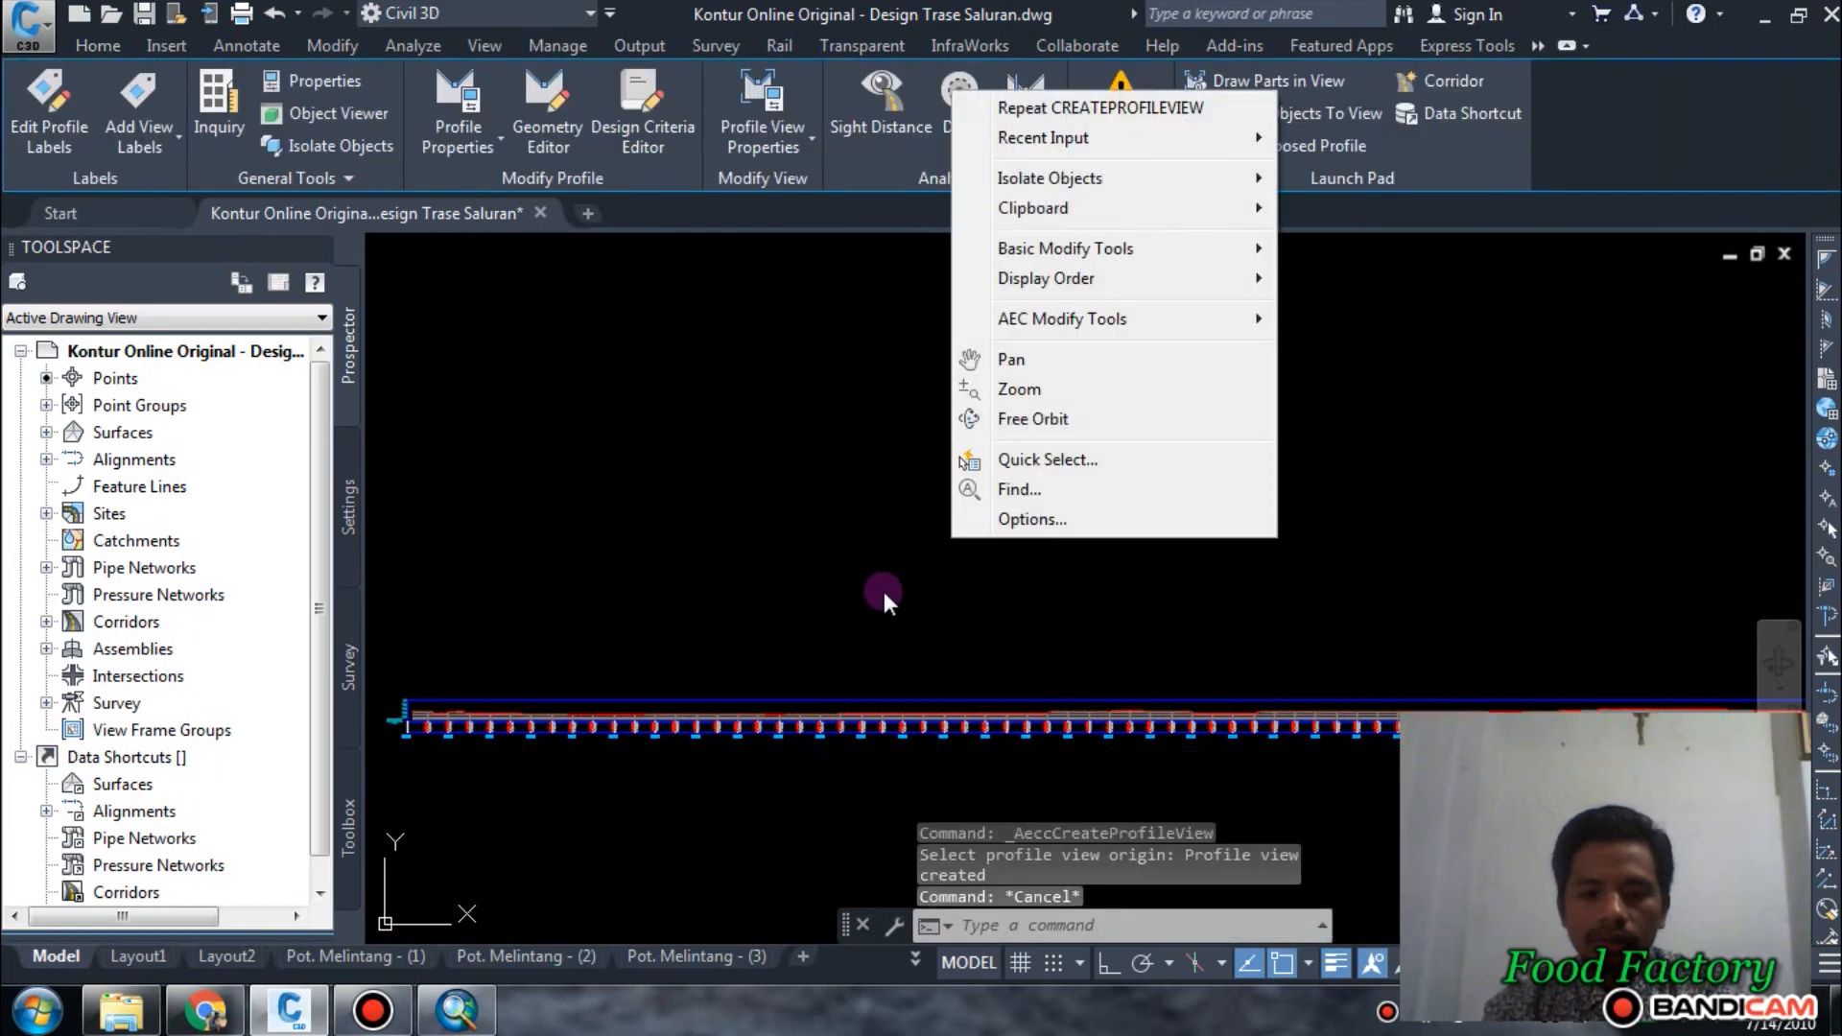
click(882, 591)
key(Escape)
click(851, 617)
key(Escape)
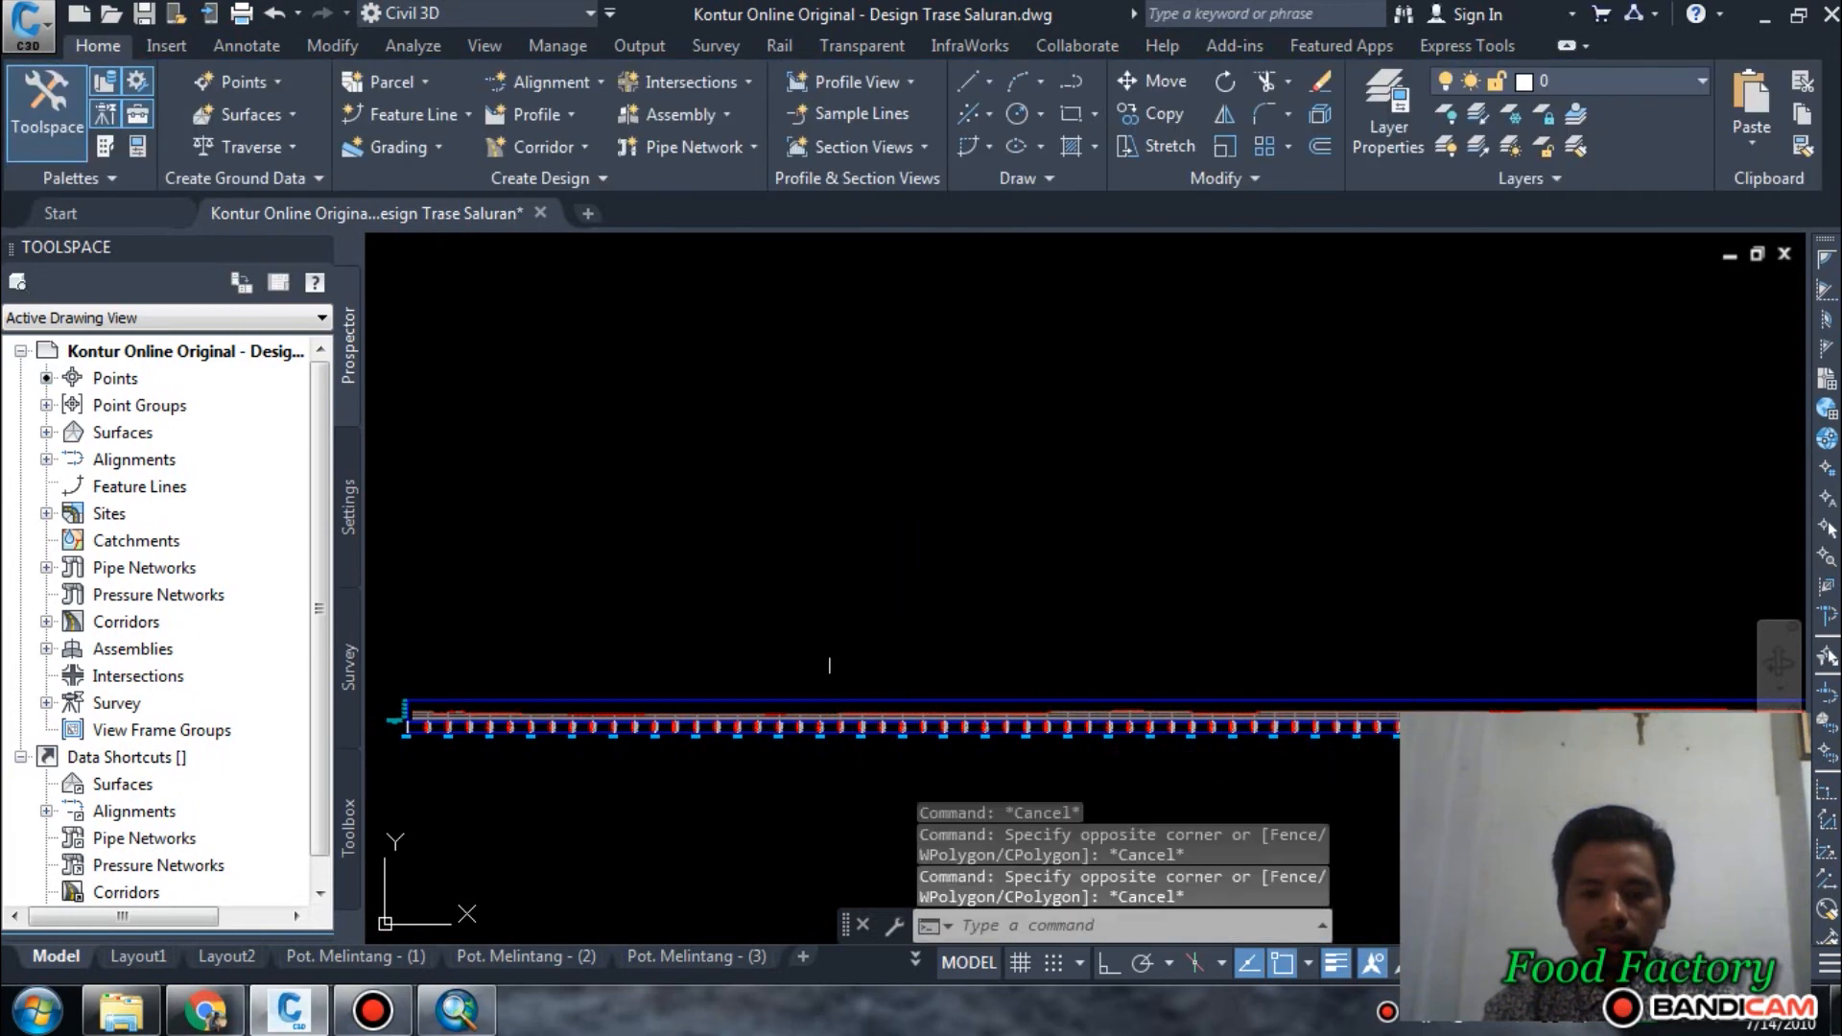
Open the properties of the Cek 2 profile view and check its station range and elevation settings.
scroll(851, 682, up, 6)
click(877, 753)
right_click(870, 296)
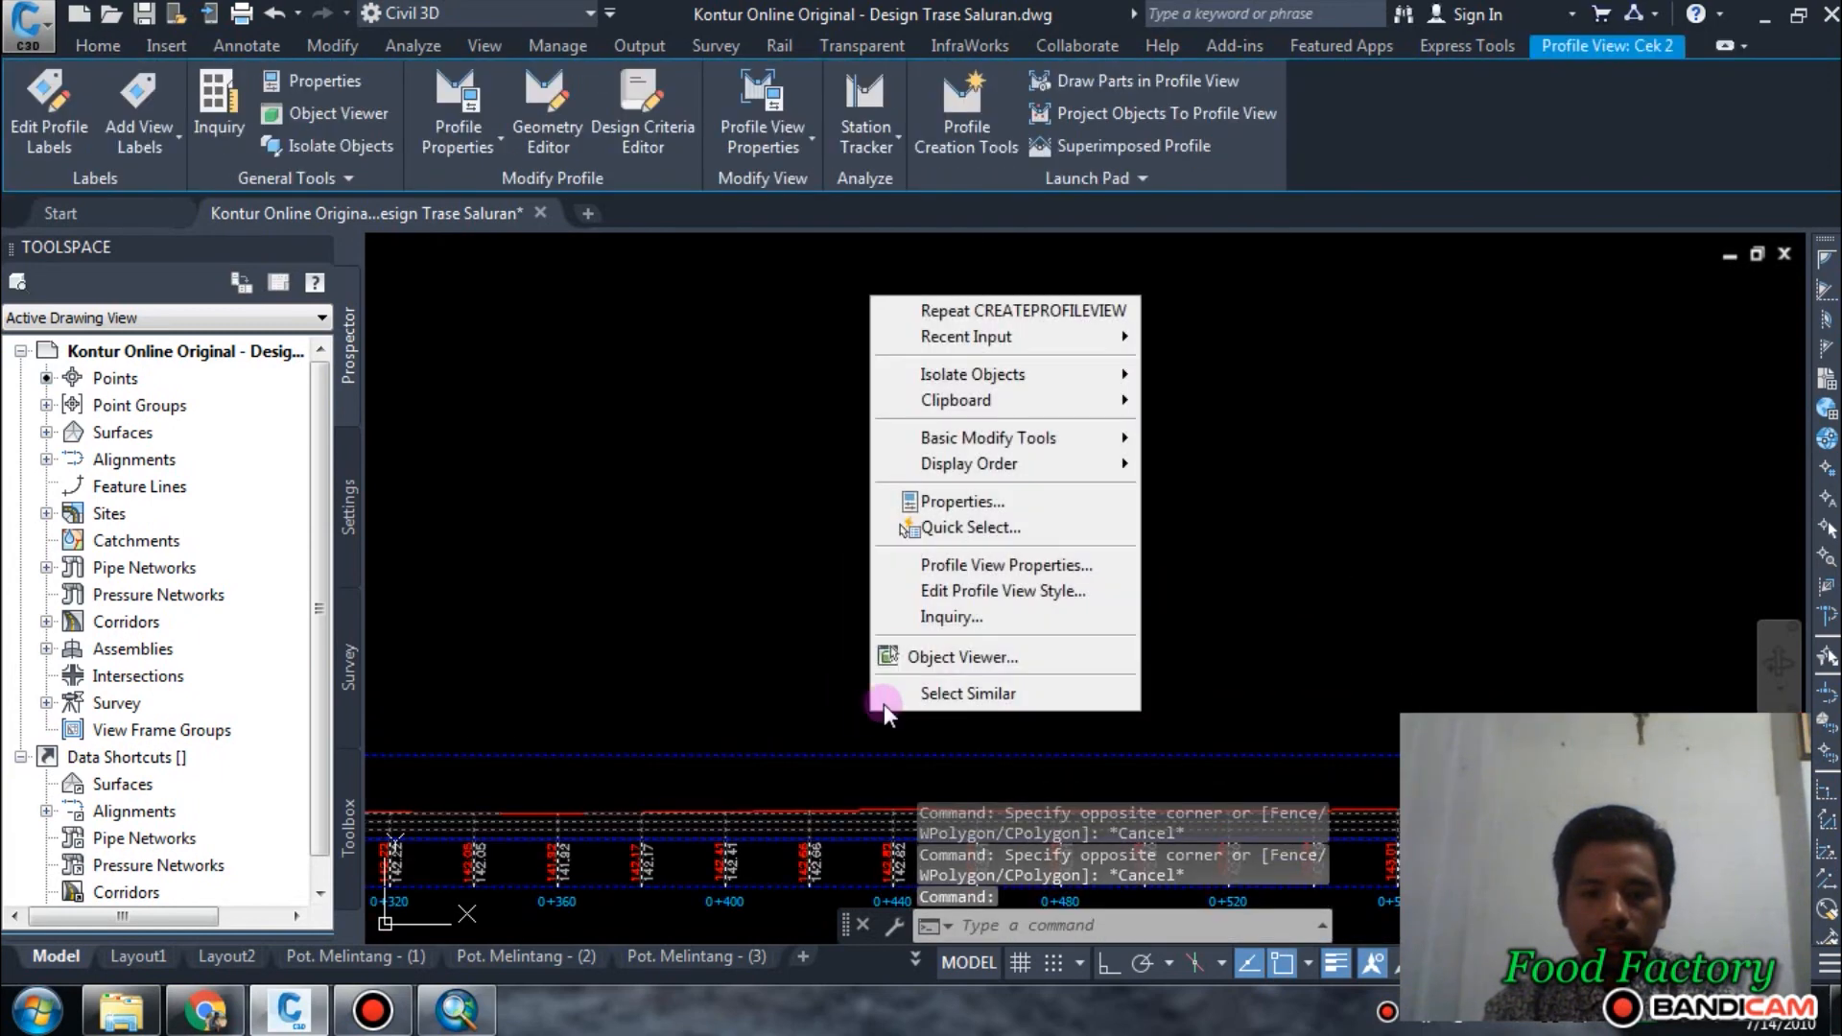
click(993, 566)
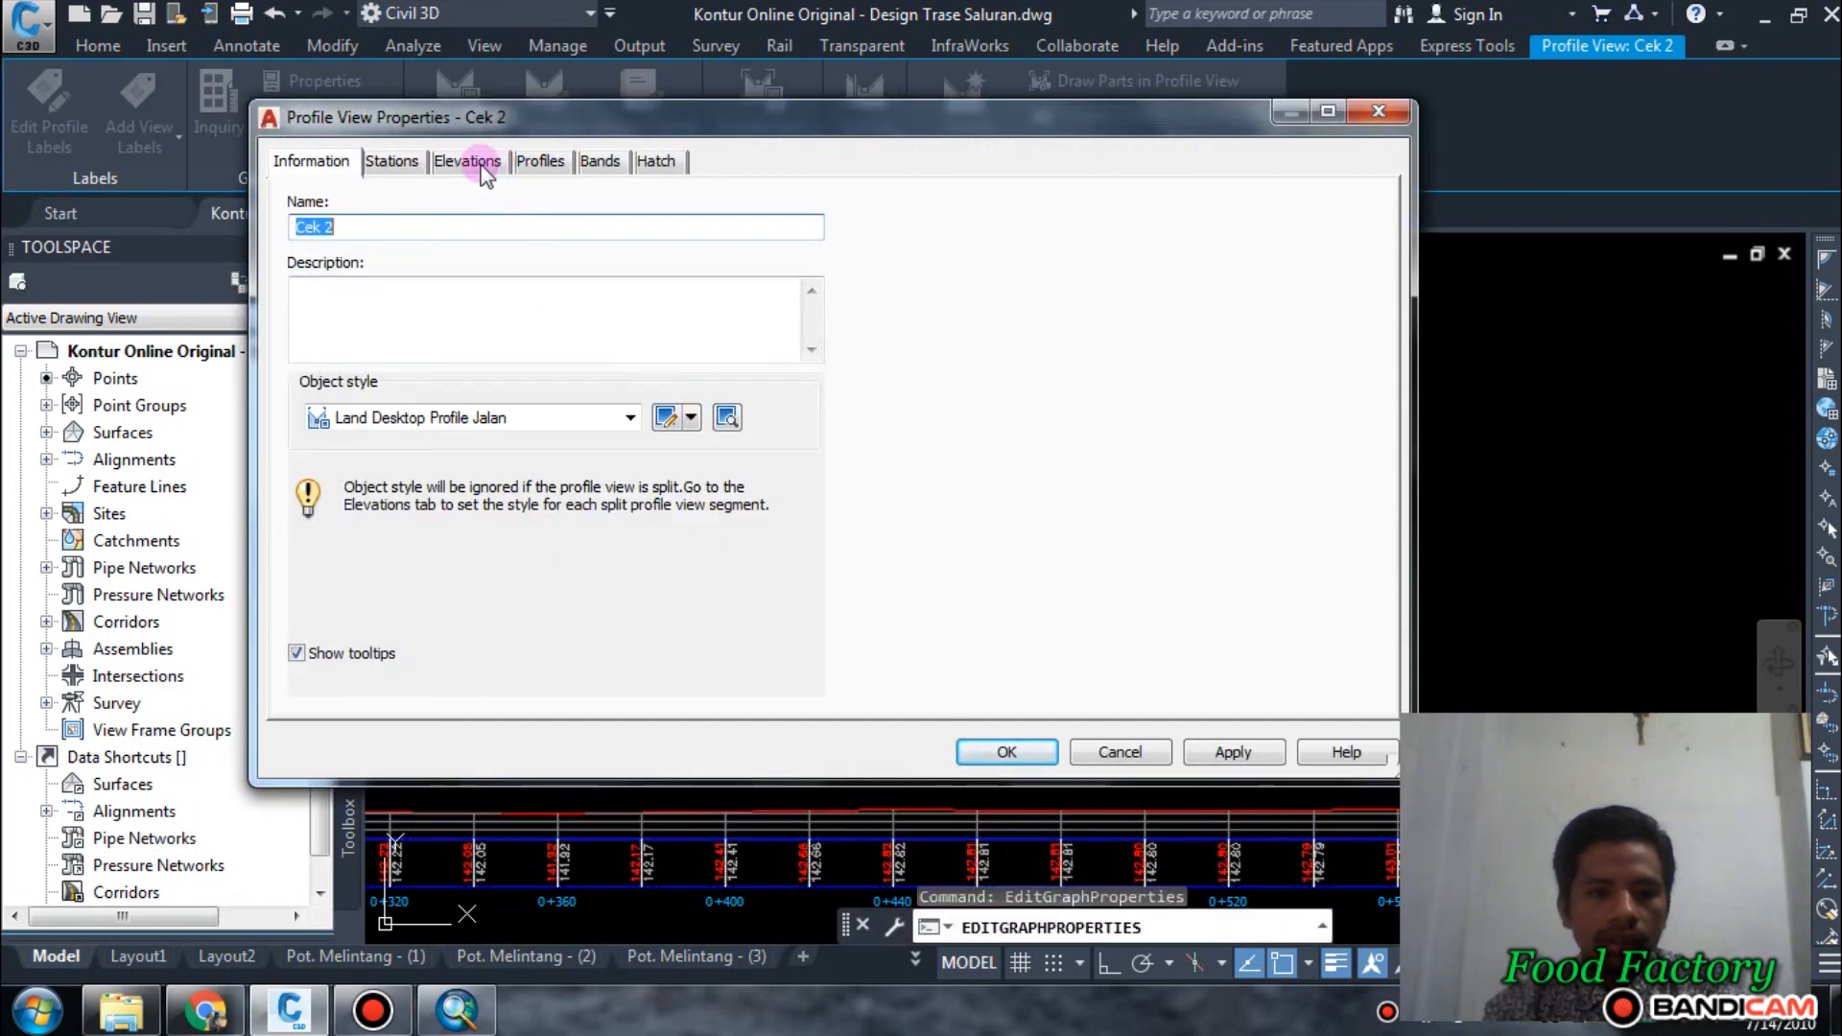
click(480, 165)
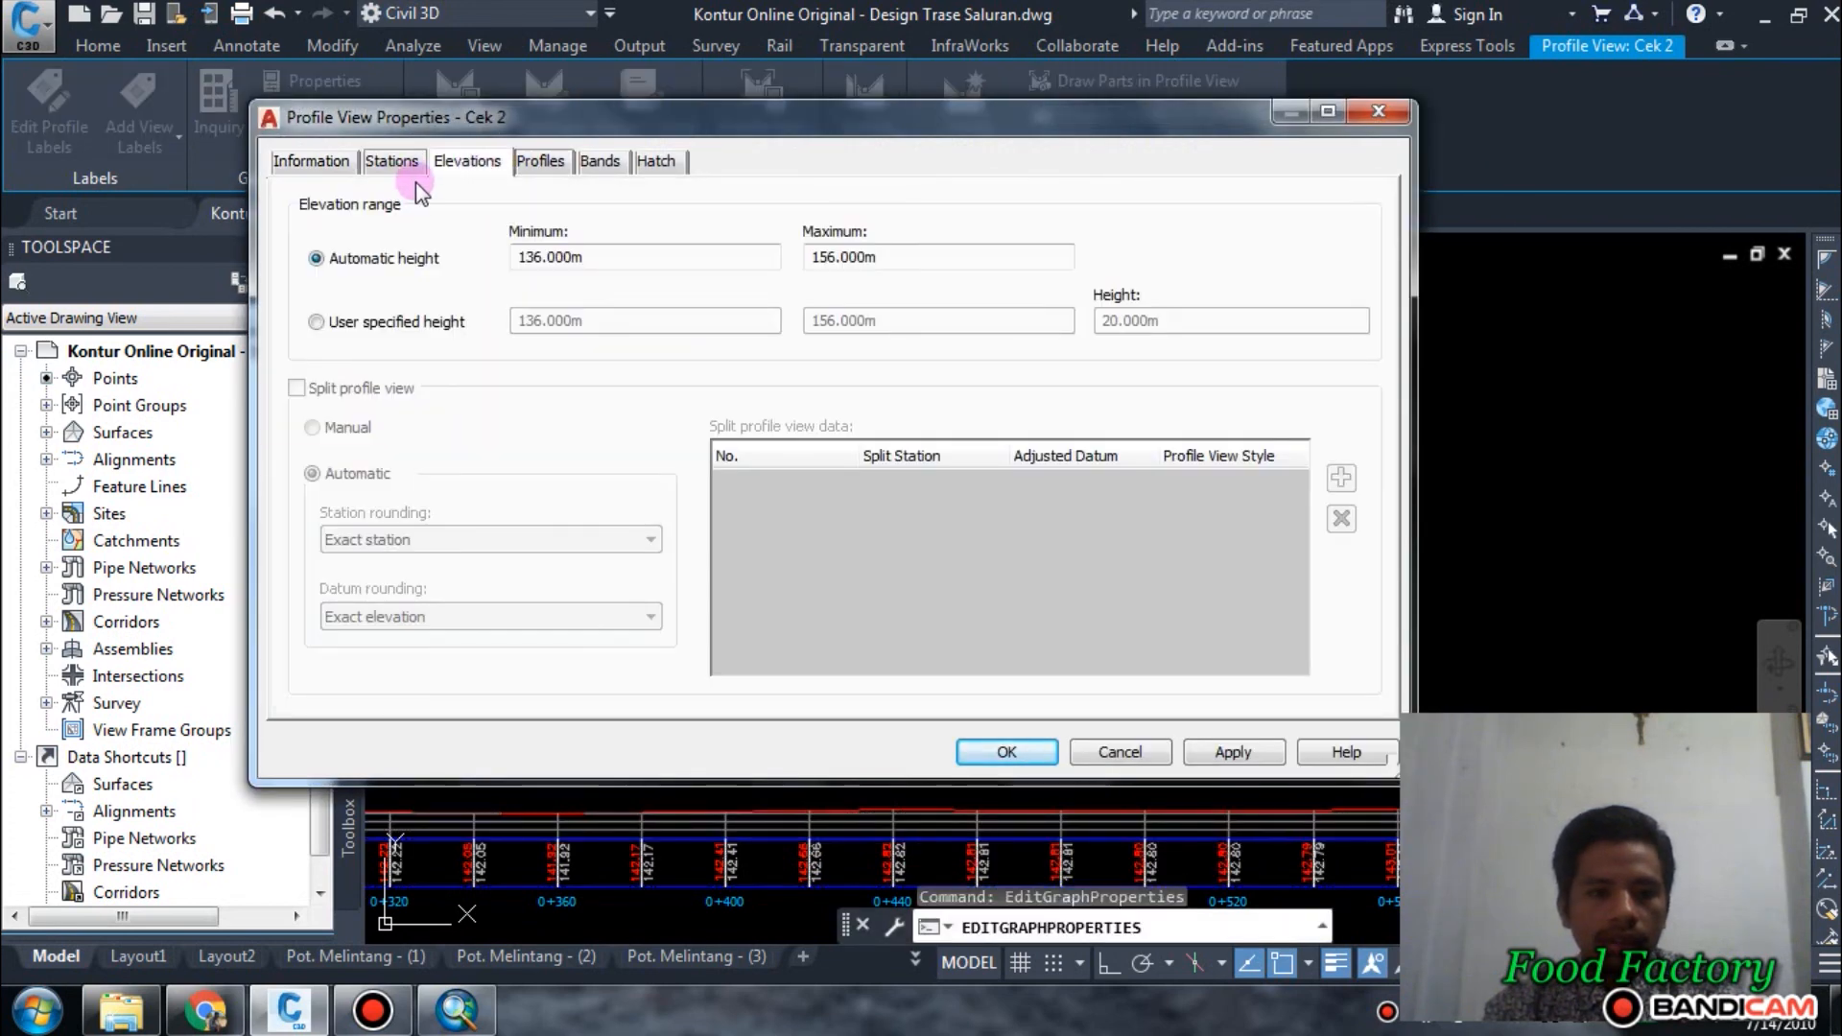
click(393, 163)
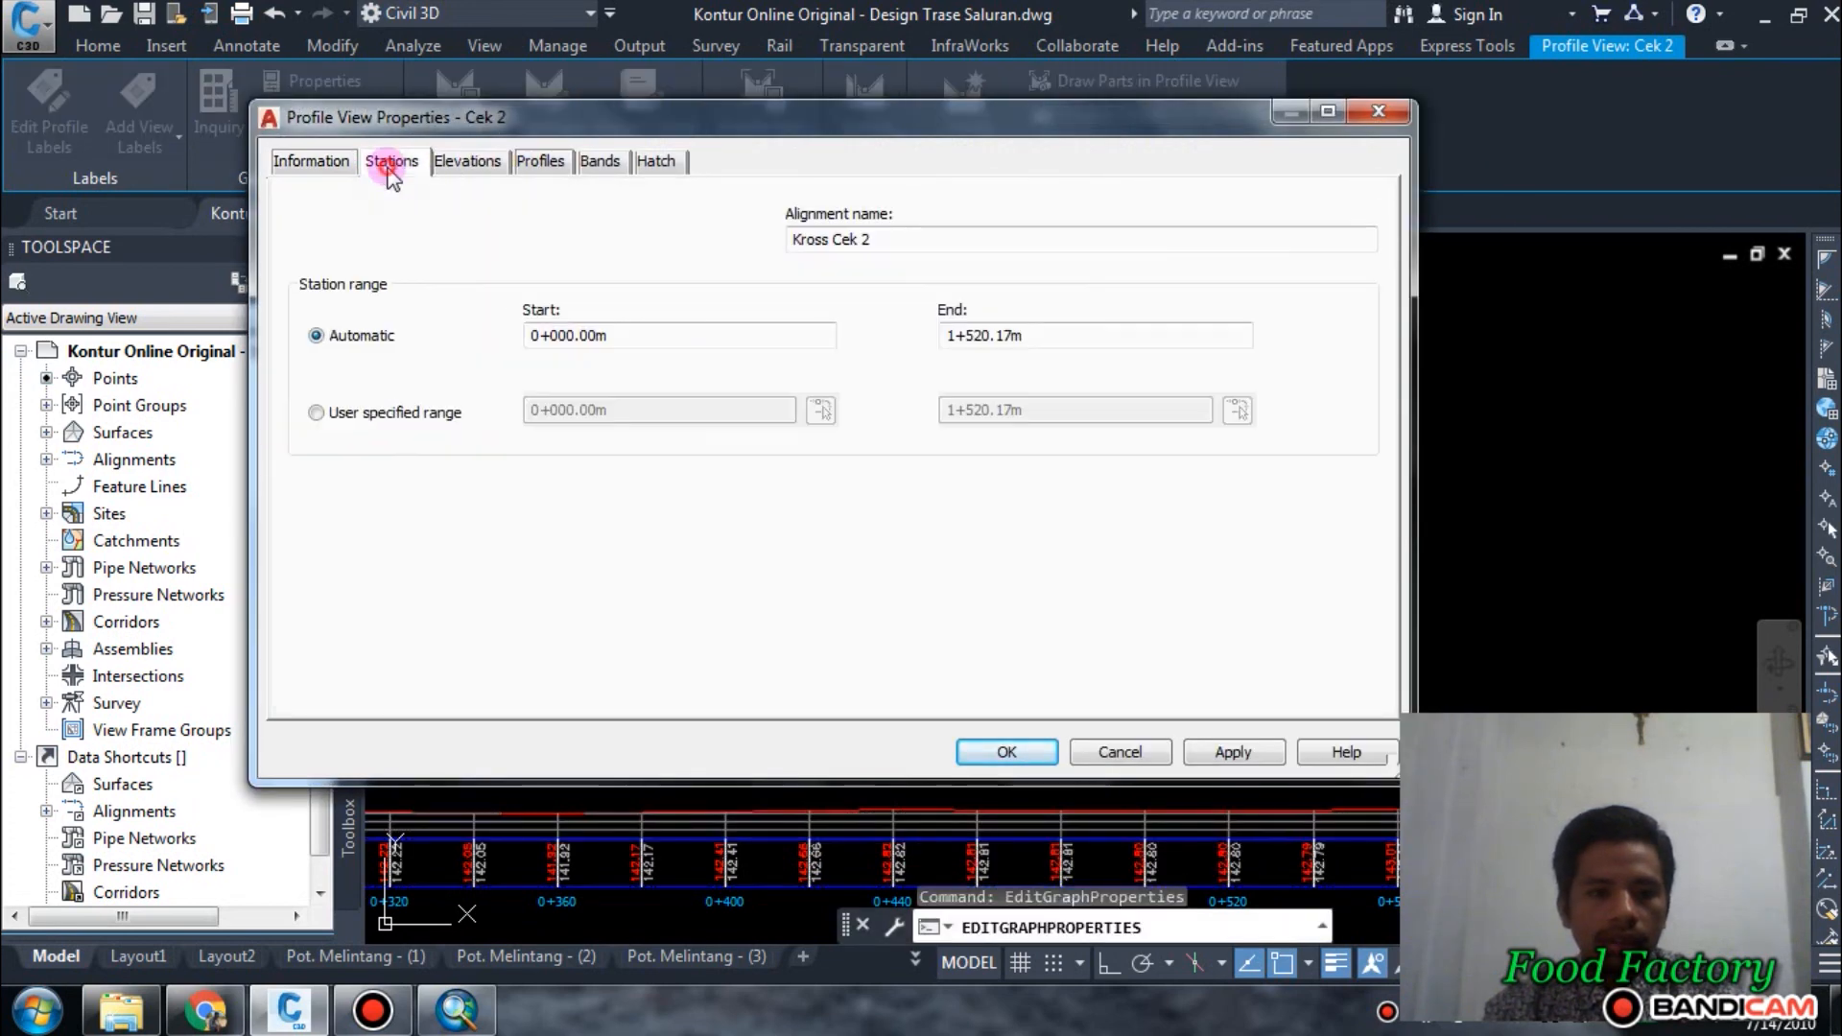
click(475, 163)
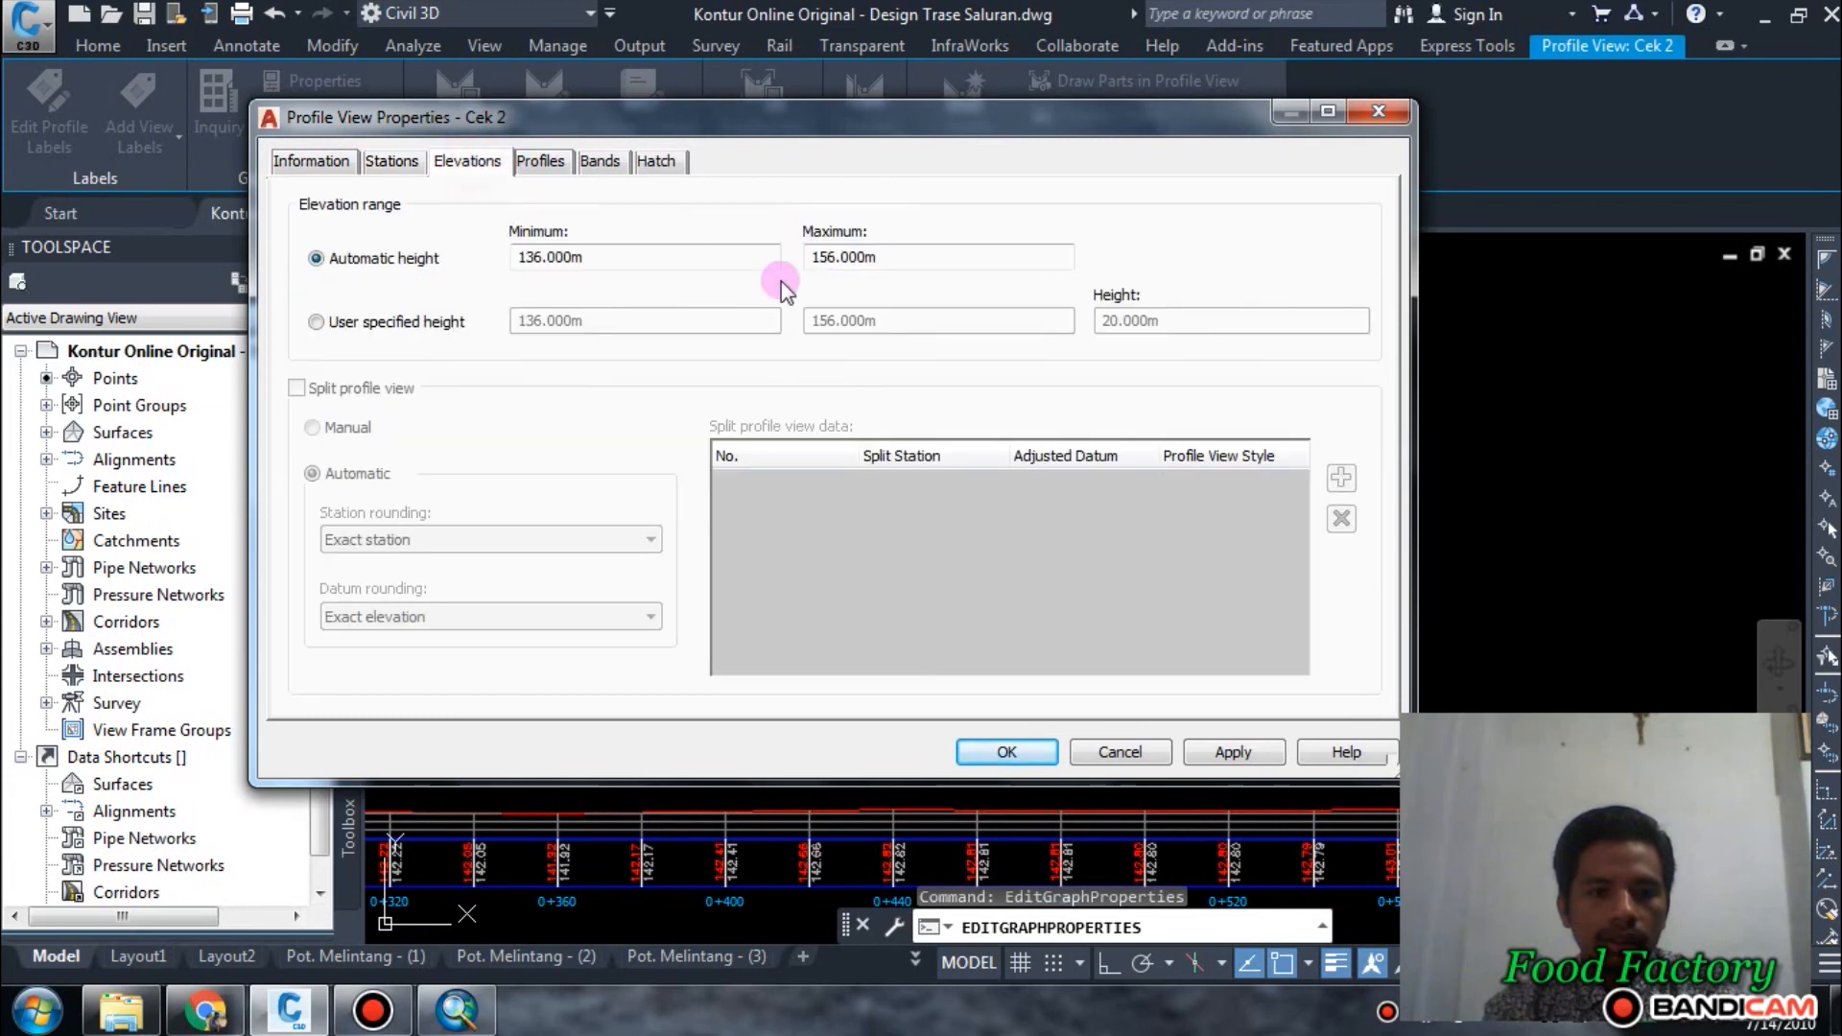
Switch the Cek 2 profile view to user specified height and enable split profile view with automatic splitting.
click(394, 324)
click(987, 329)
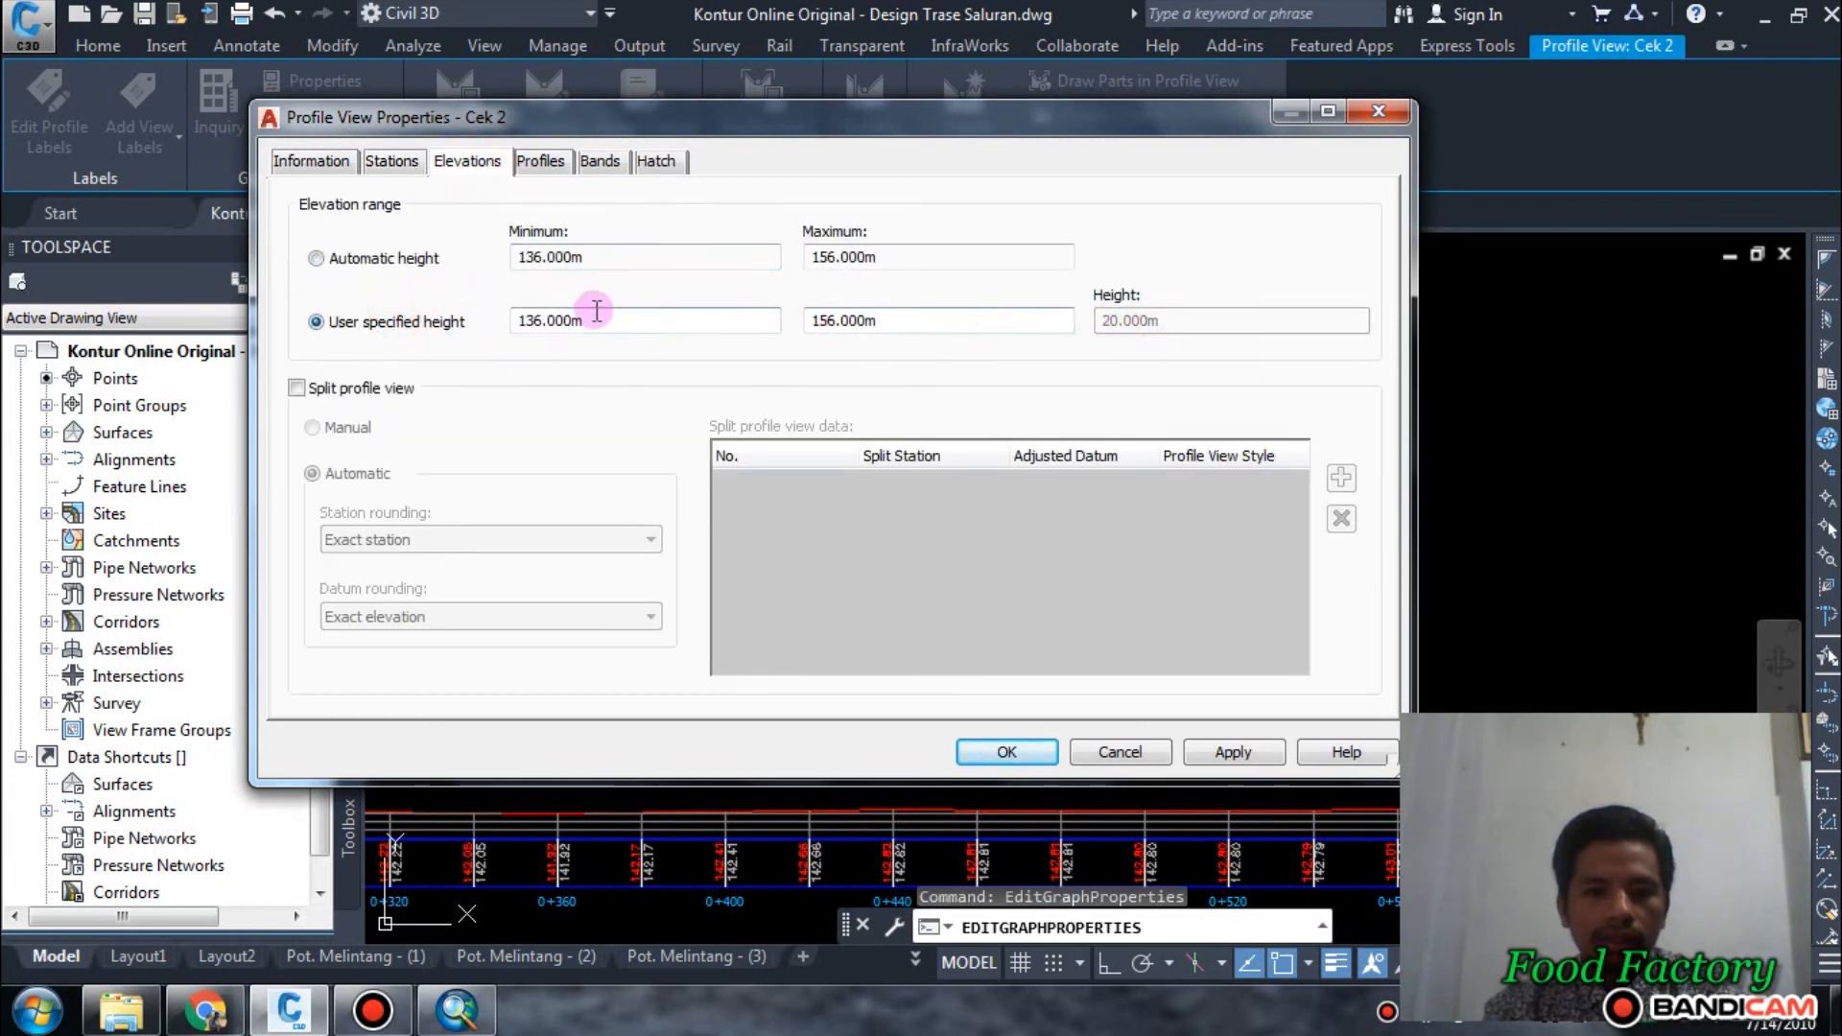
click(343, 393)
click(313, 427)
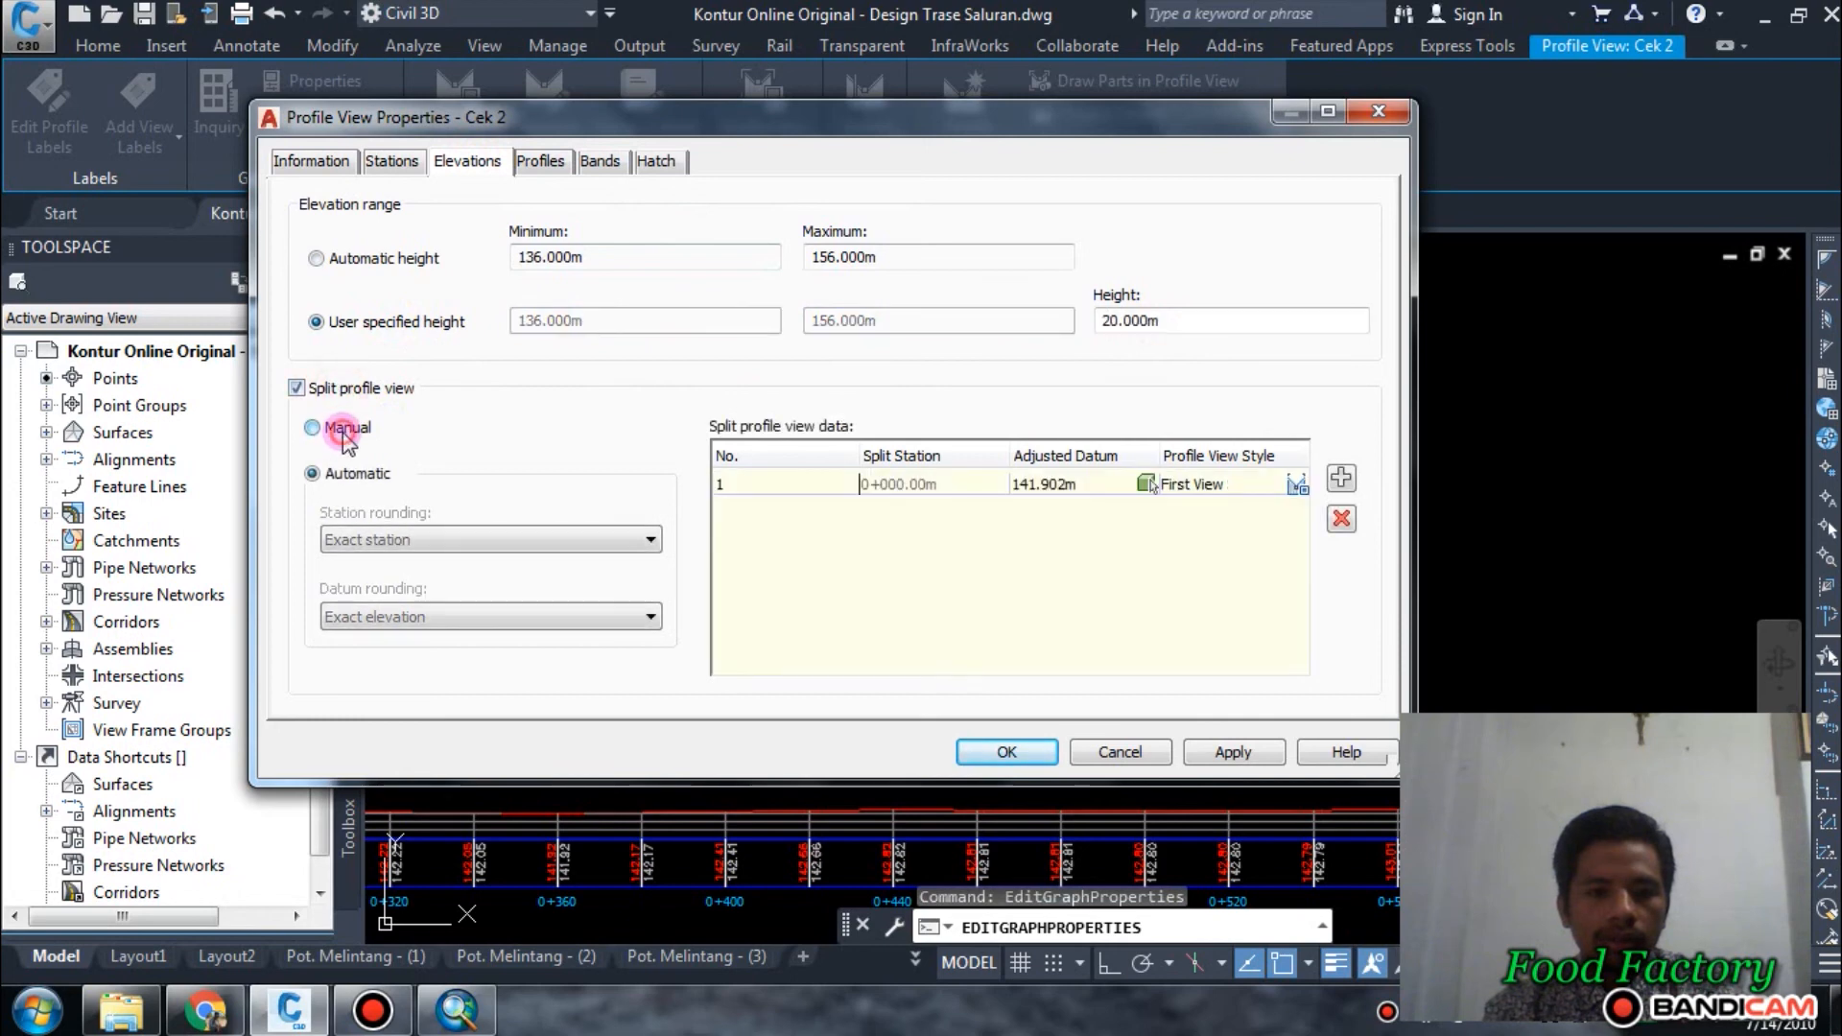
click(313, 473)
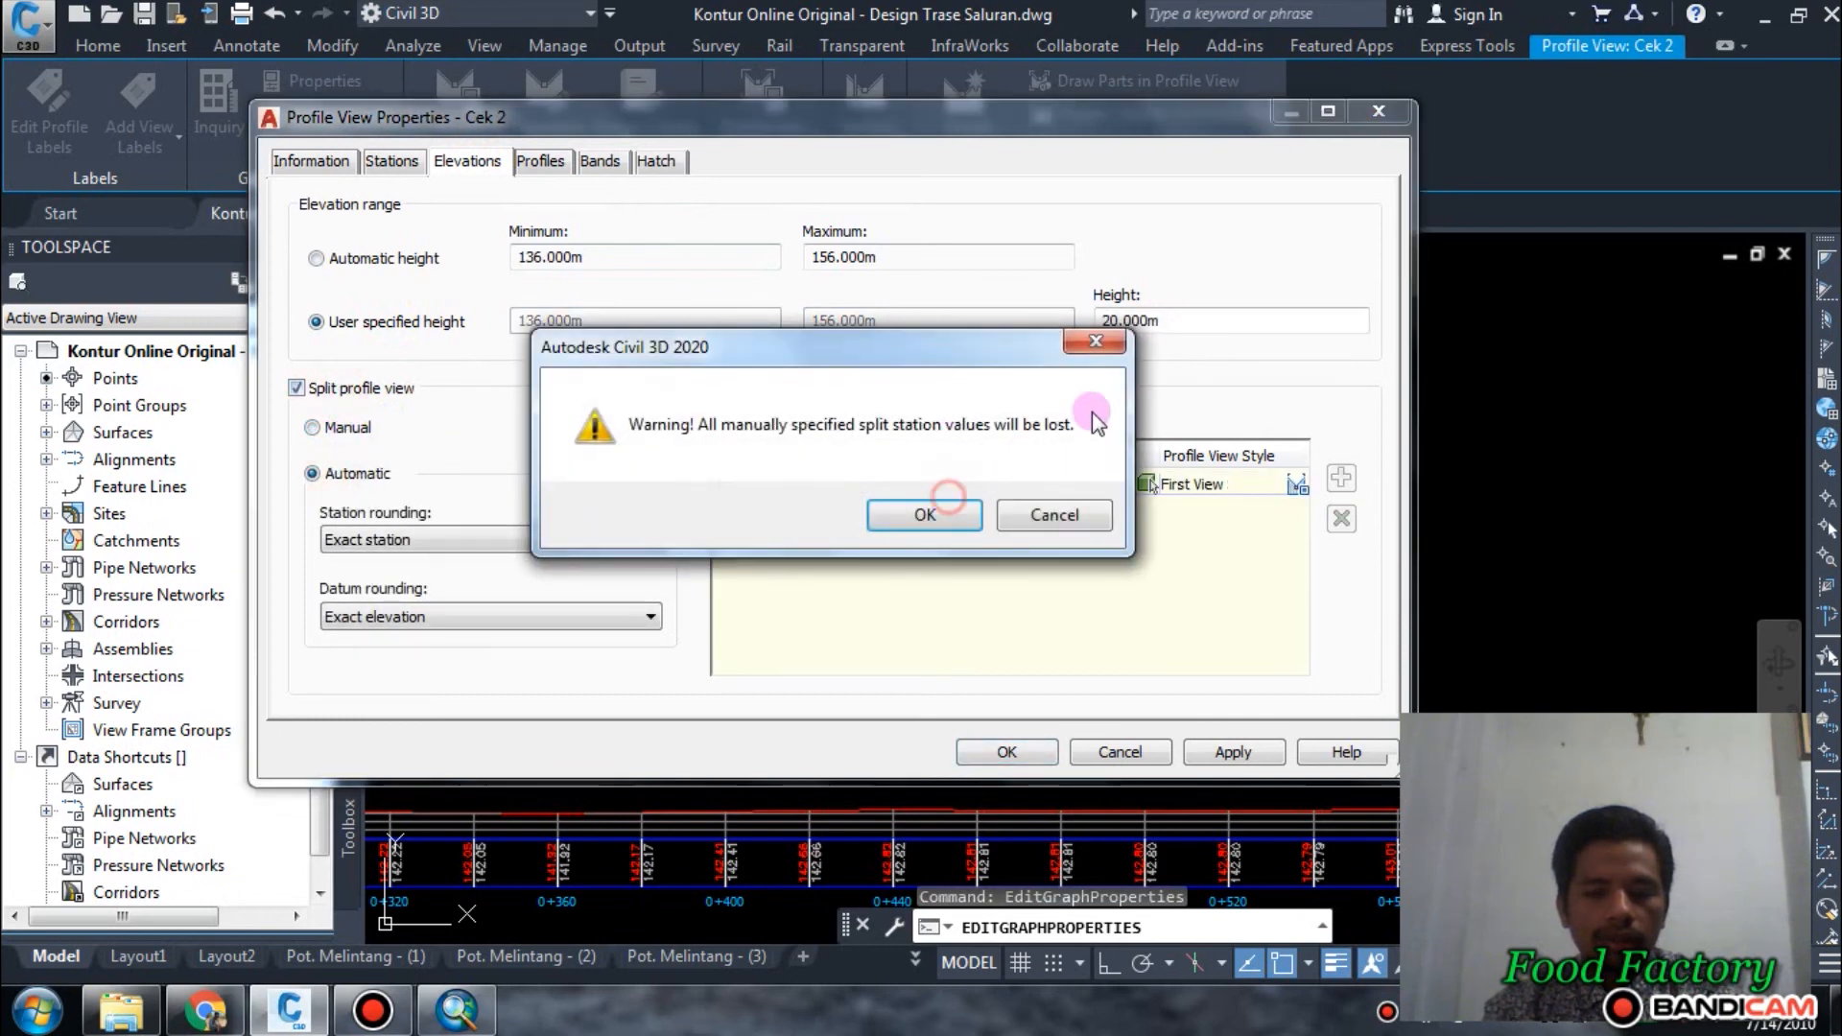
click(963, 516)
Set the Cek 2 profile view's height to 10 m, apply it and close the properties.
click(1179, 327)
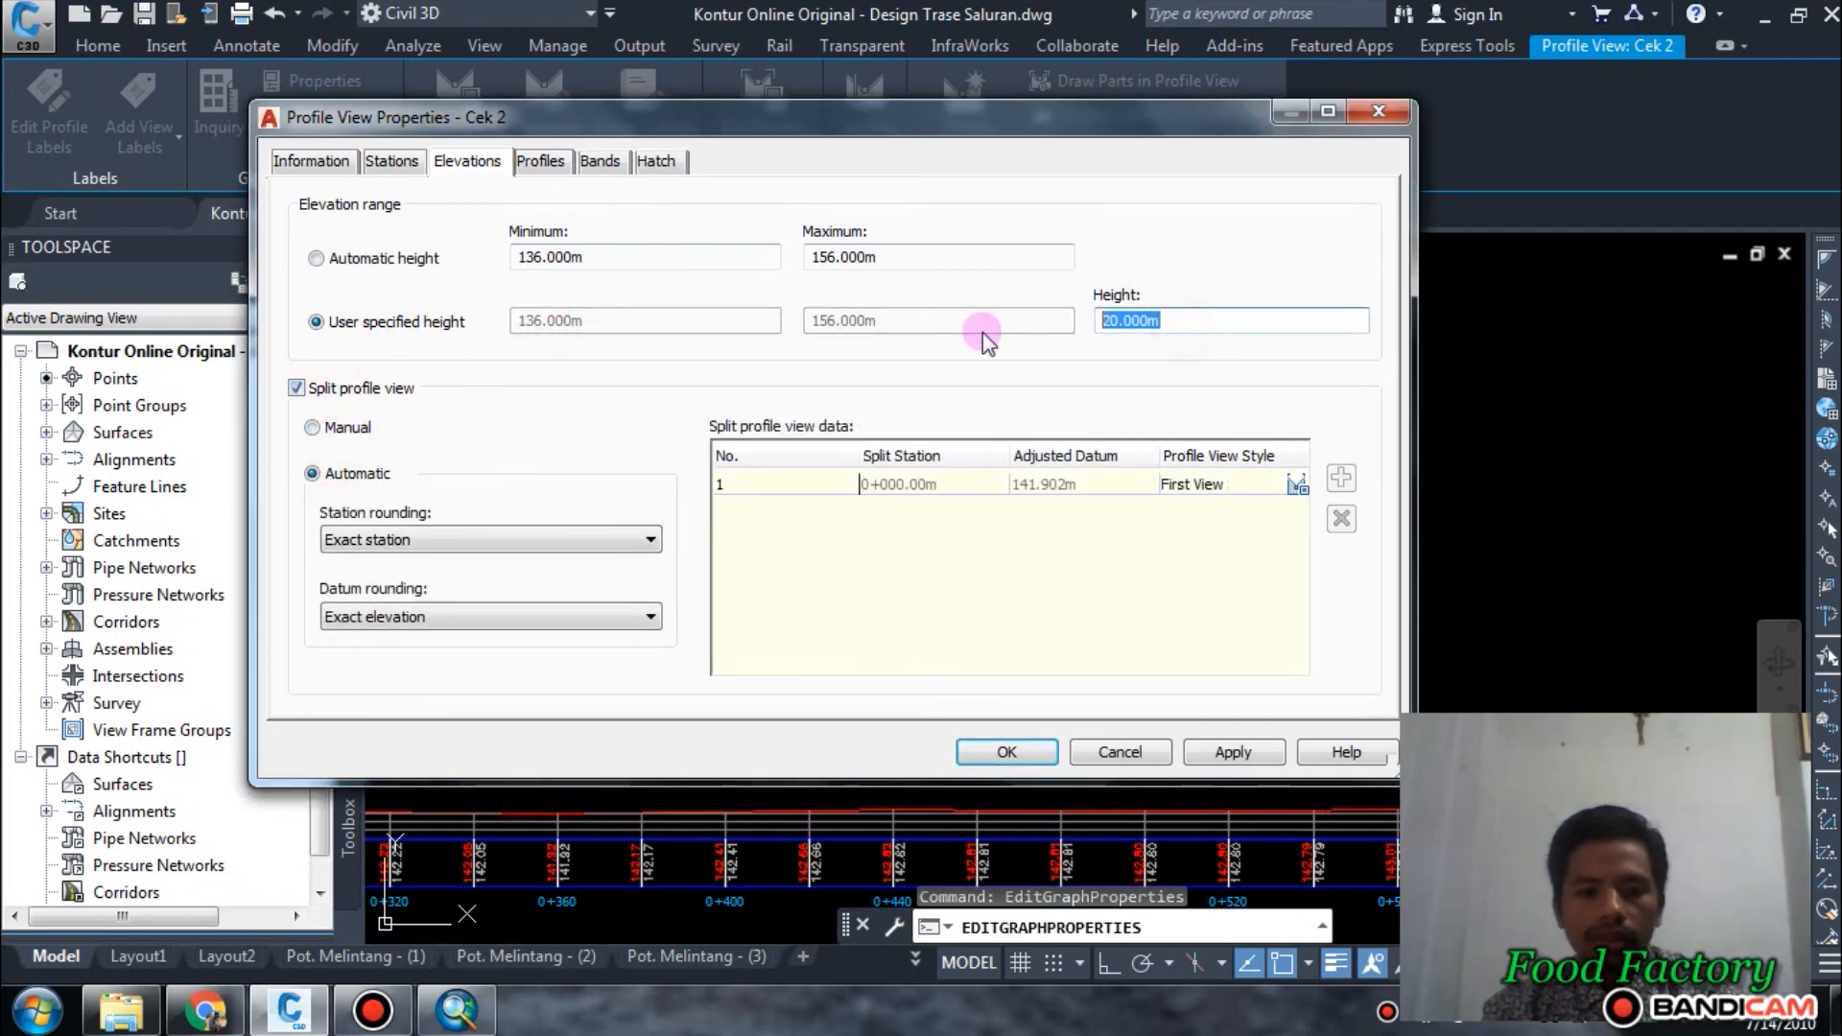
text(10)
click(1233, 756)
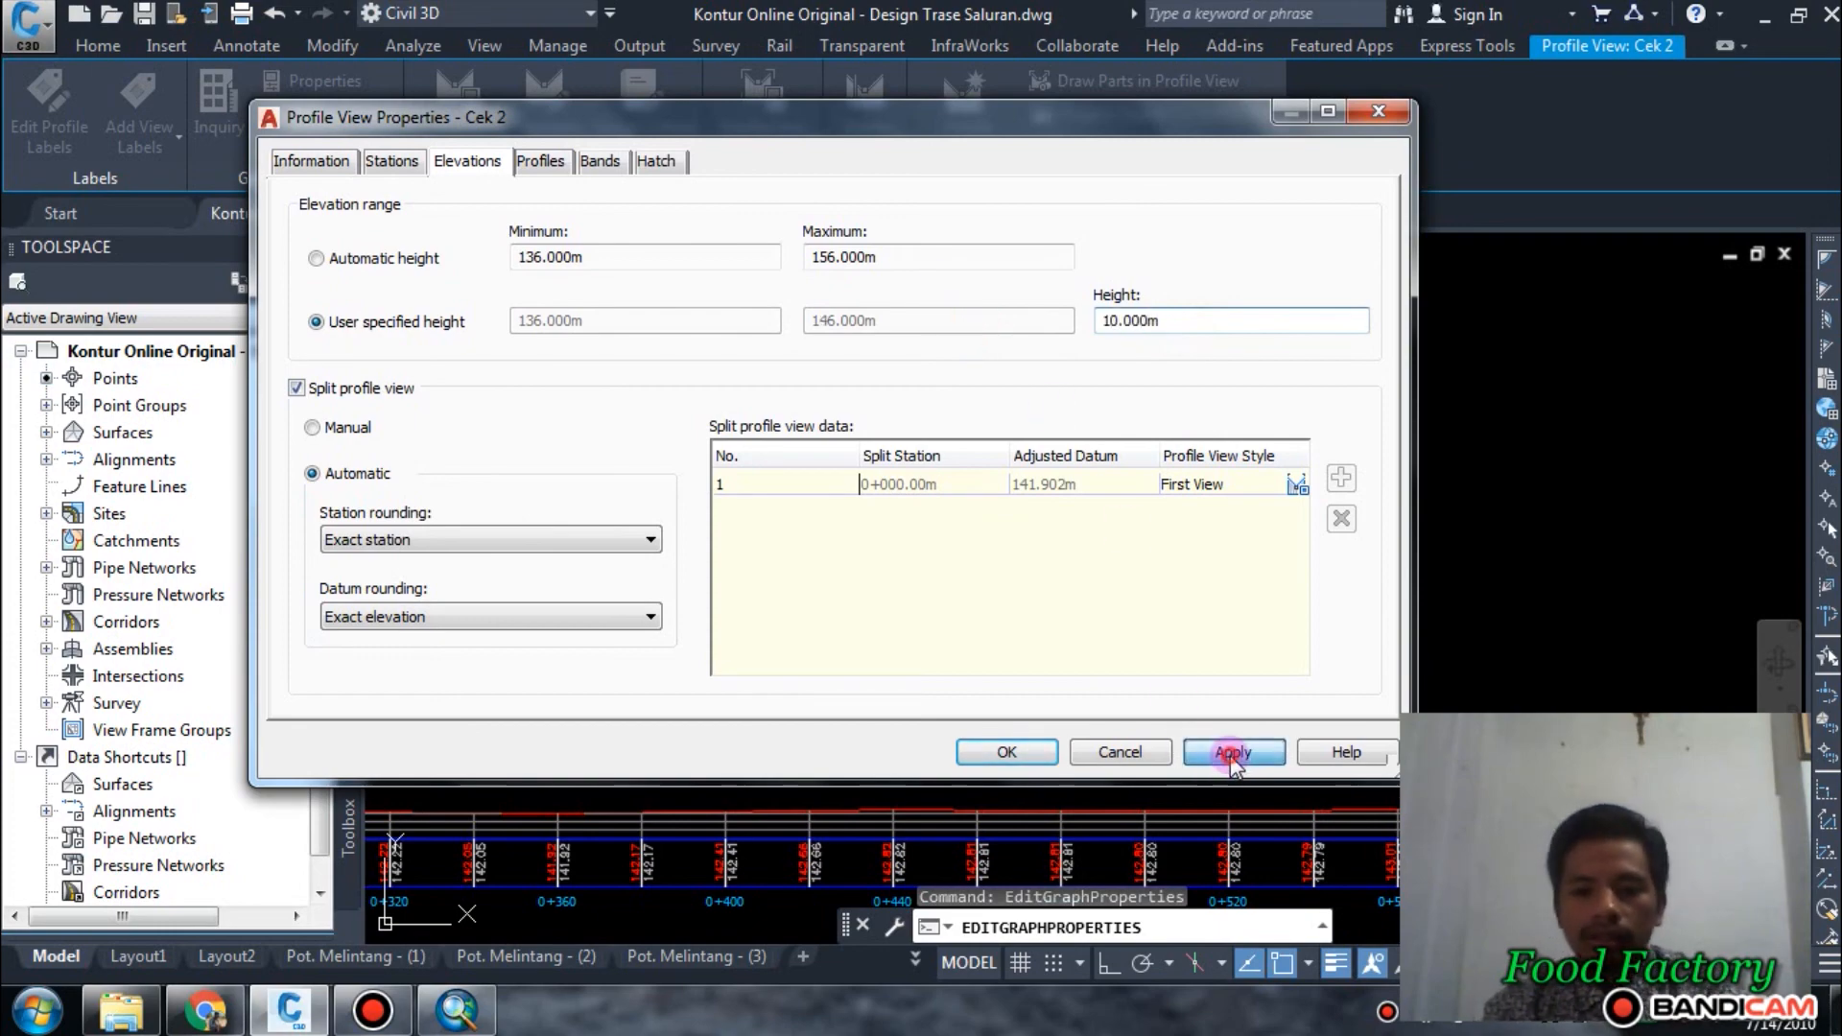
click(1006, 753)
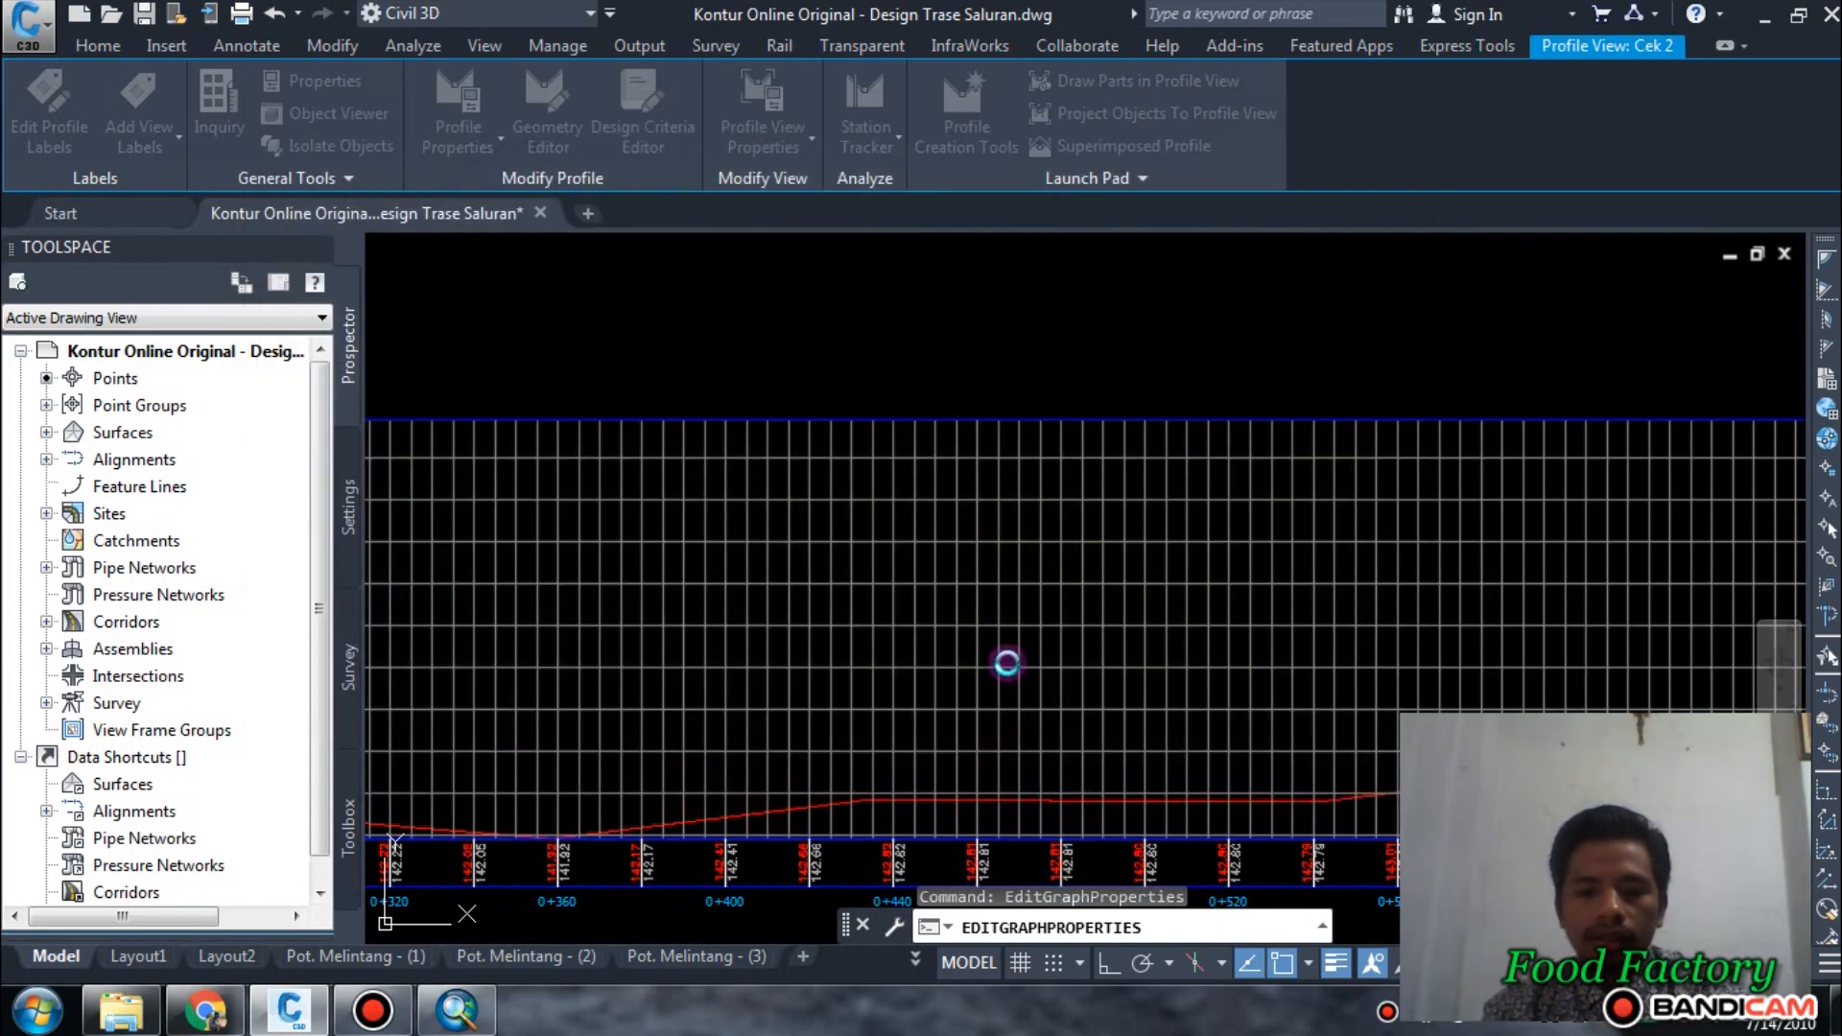
Examine the ground line and band elevations along the Cek 2 profile view, especially from station 0+000 to 0+160.
scroll(1142, 566, down, 3)
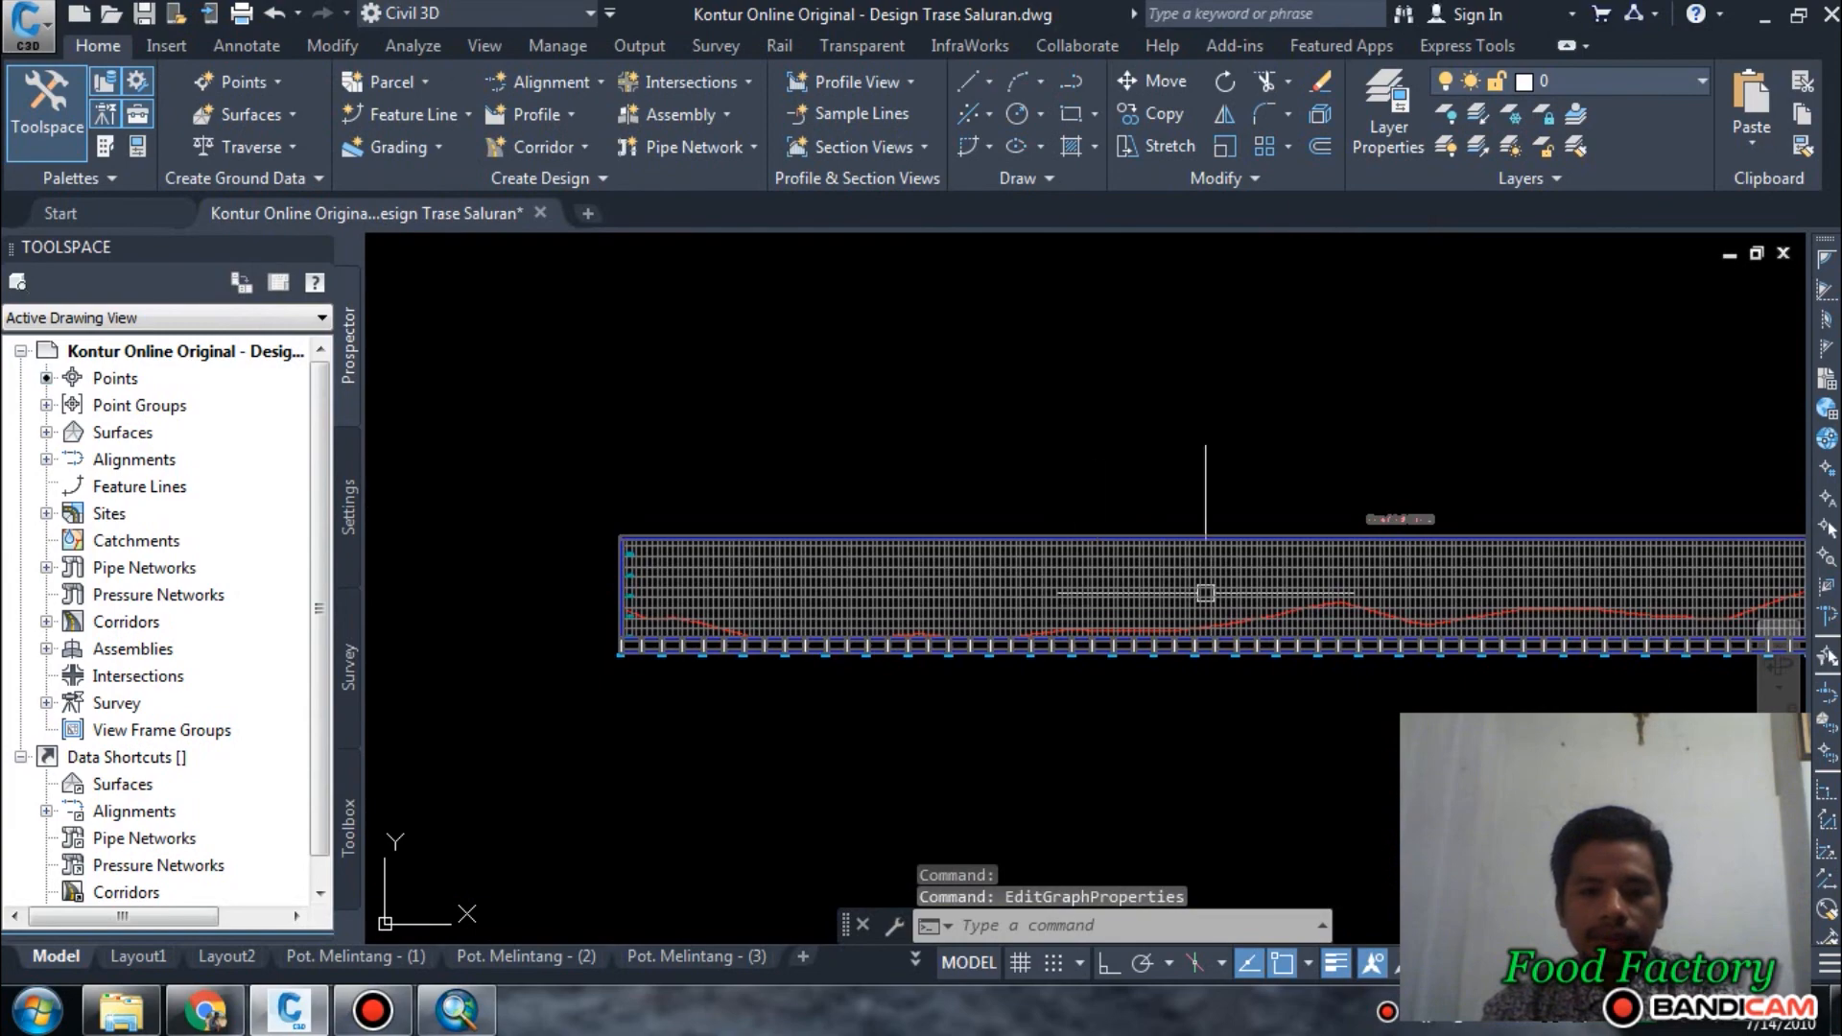
middle_drag(1206, 593, 663, 601)
scroll(1180, 597, down, 4)
scroll(1014, 616, up, 4)
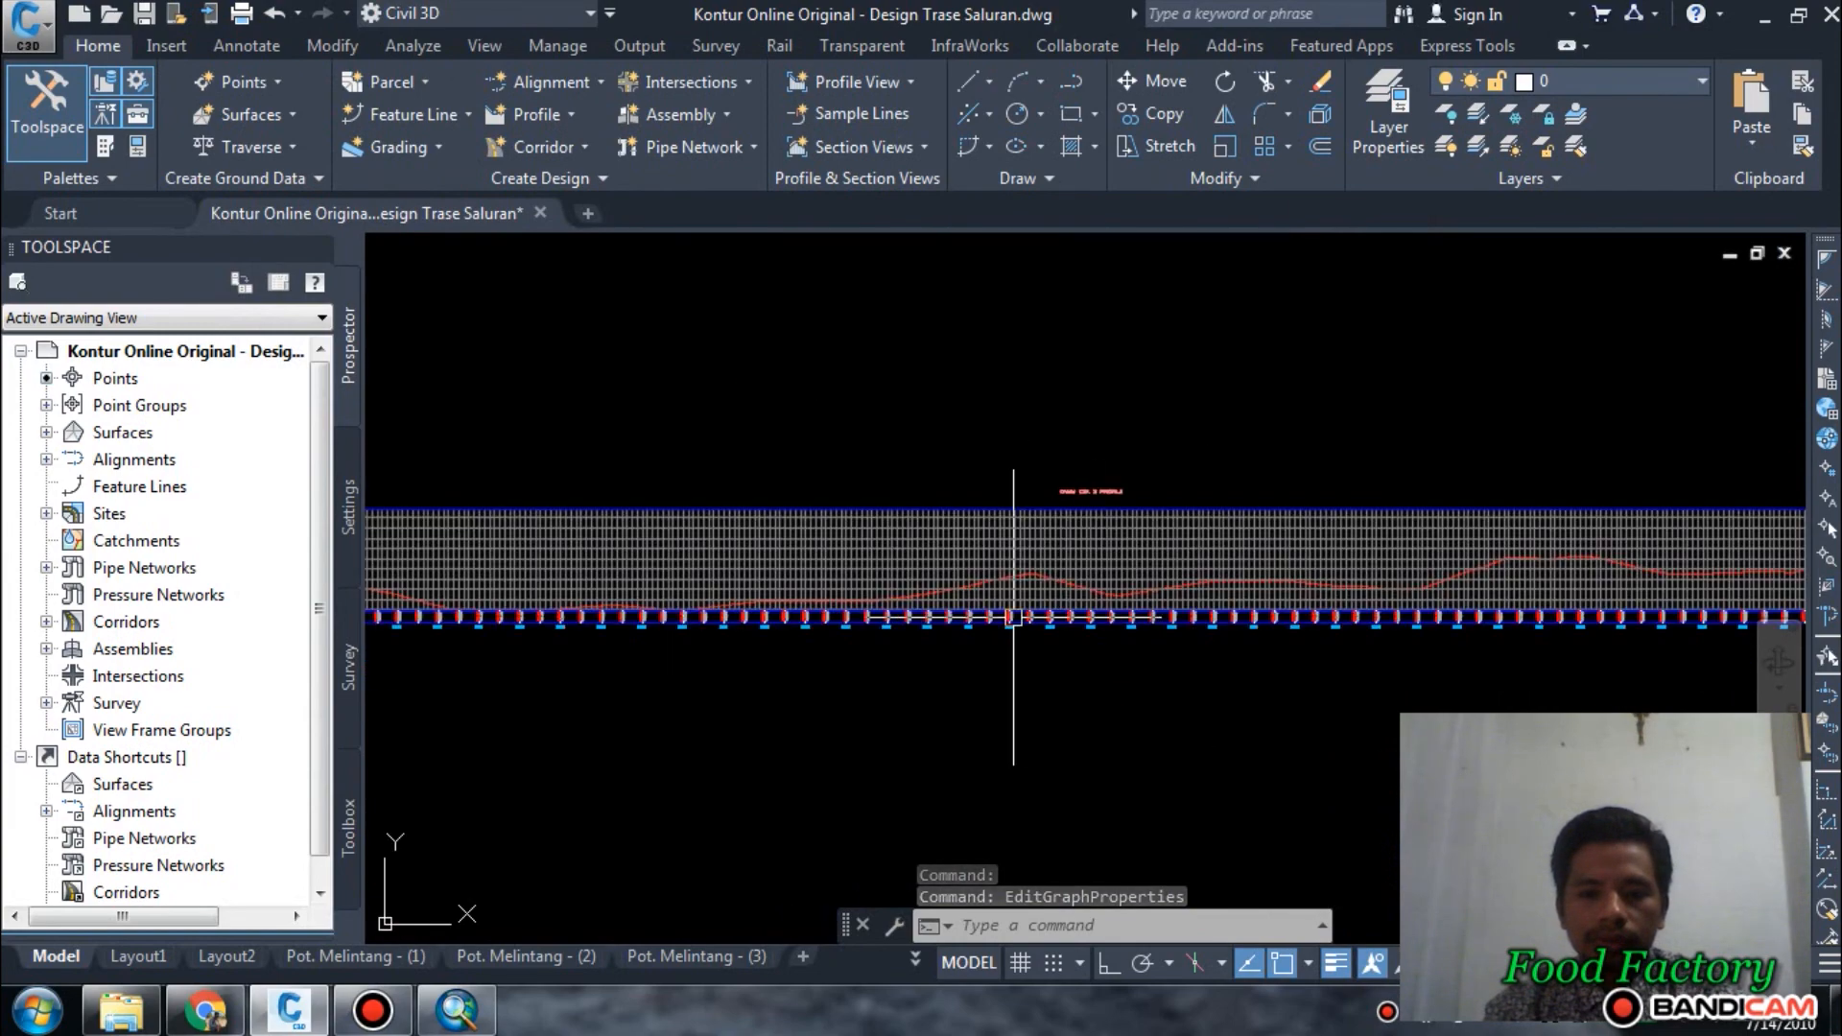
middle_drag(887, 597, 1241, 593)
scroll(834, 614, up, 6)
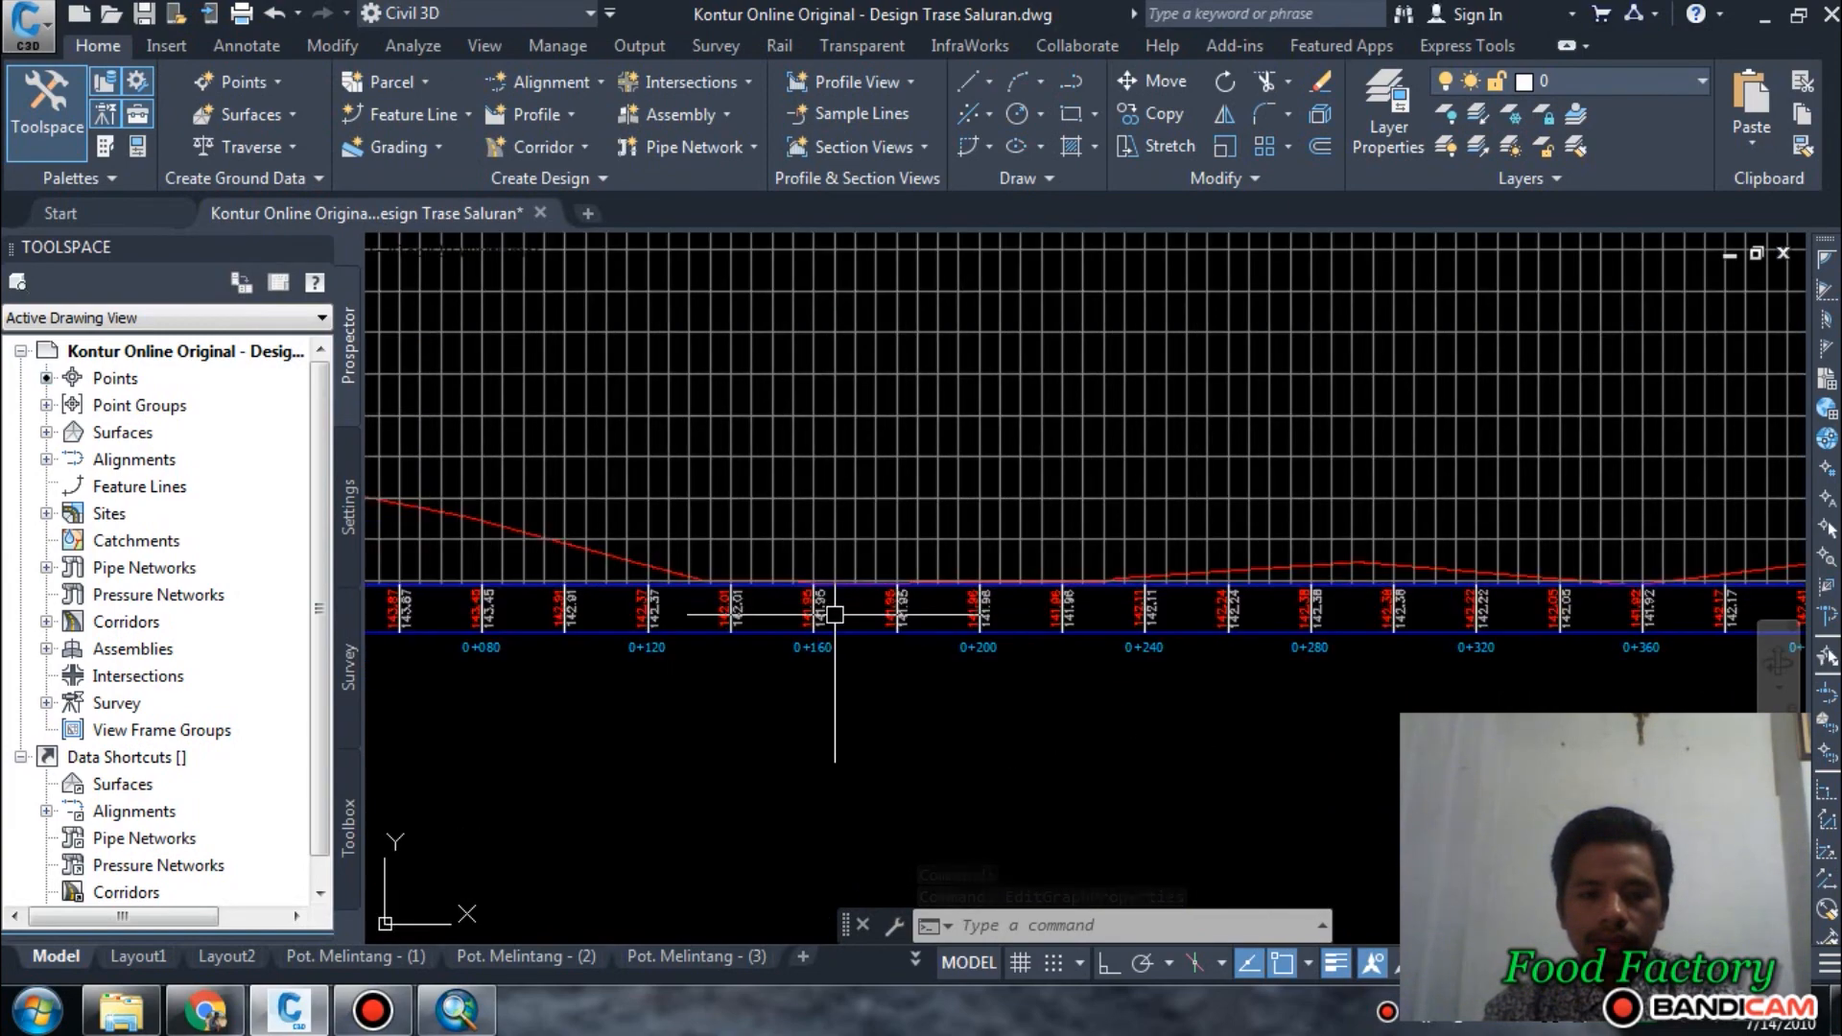
scroll(835, 614, down, 5)
scroll(575, 617, up, 4)
scroll(552, 626, up, 2)
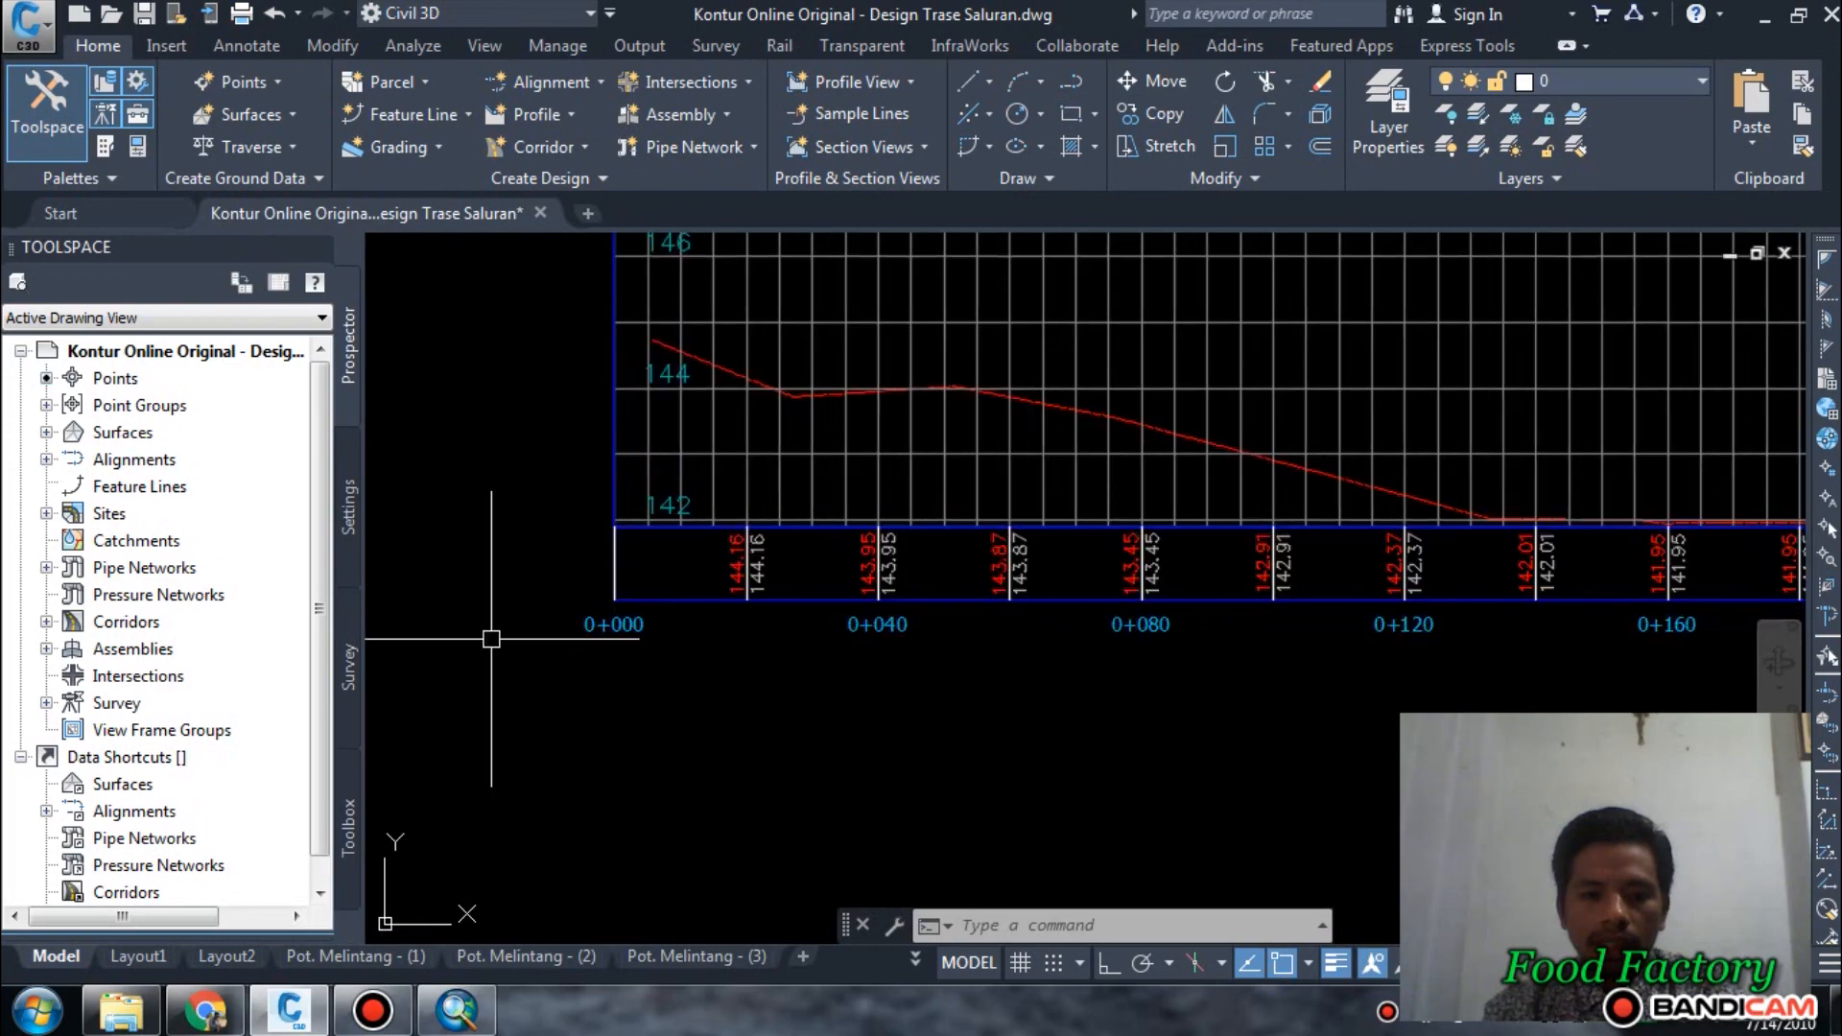
scroll(491, 639, down, 4)
Inspect the diagonal alignment on the contour map, from its start at station 0+000 to its far end near the site boundary.
scroll(1077, 616, down, 4)
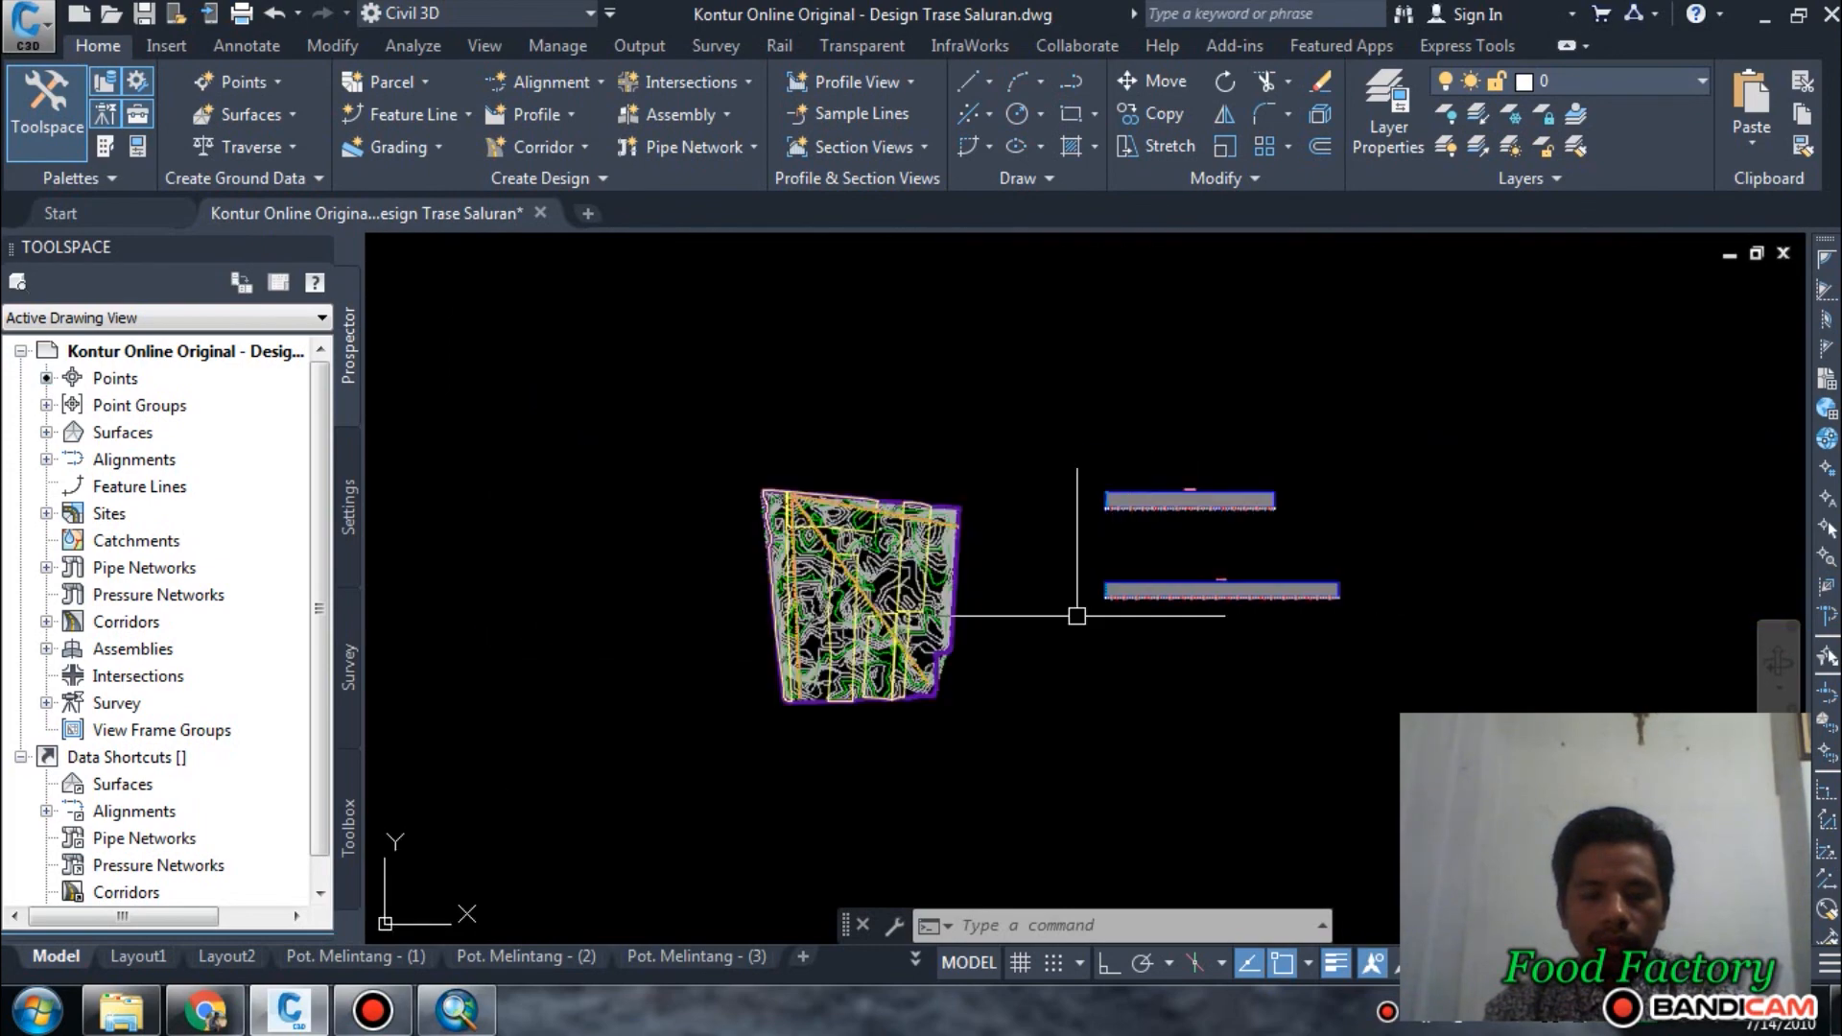
scroll(772, 400, up, 12)
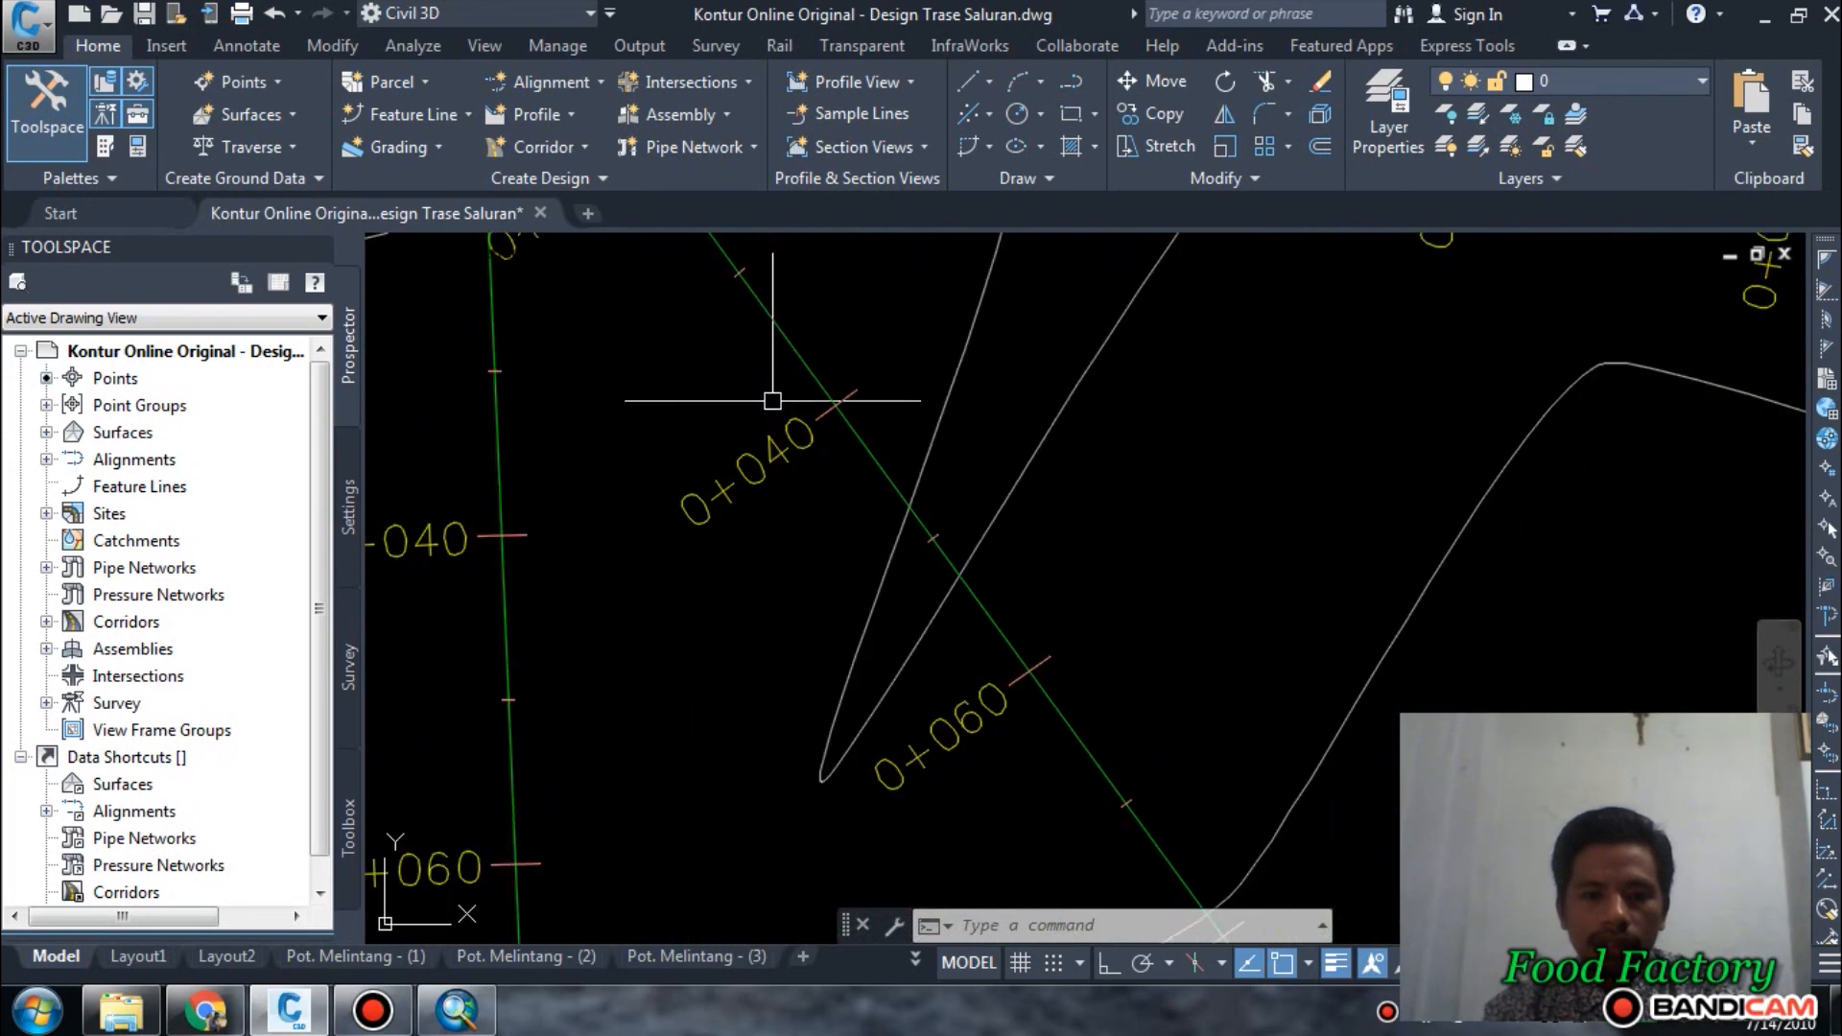
scroll(772, 408, down, 4)
scroll(779, 461, up, 4)
scroll(783, 480, down, 2)
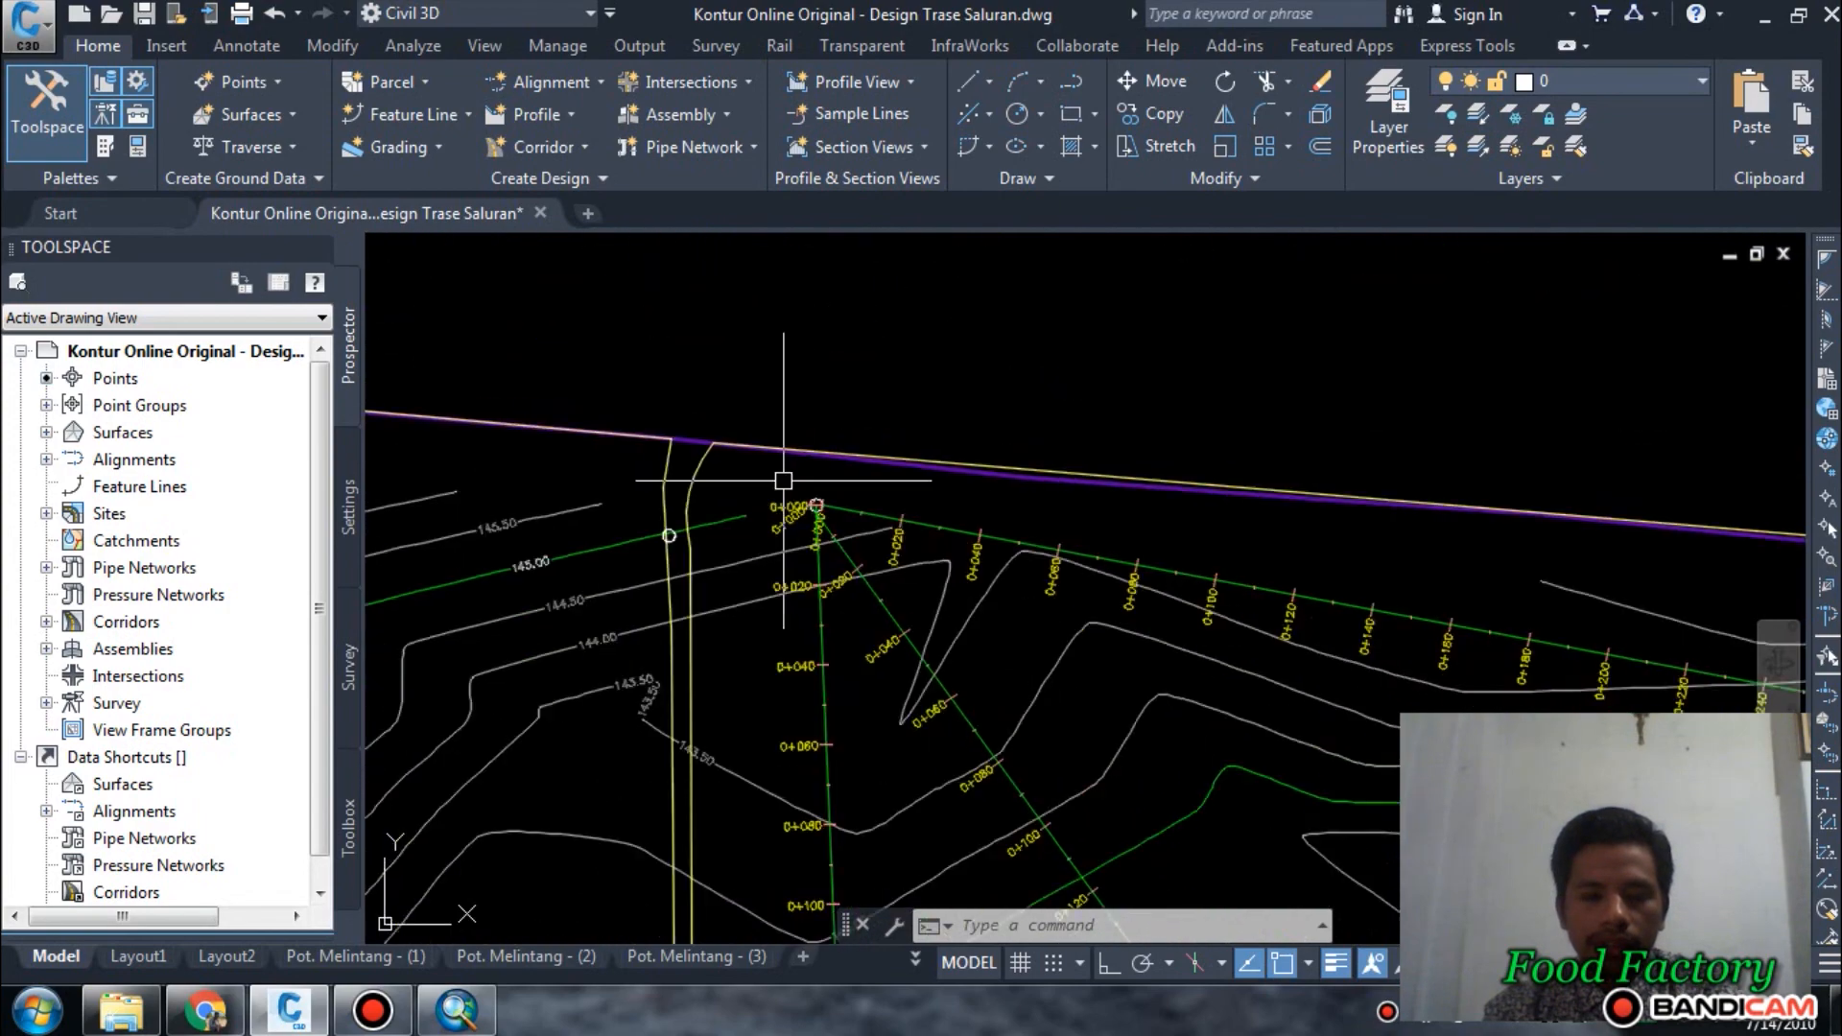
scroll(783, 480, down, 5)
scroll(882, 725, up, 5)
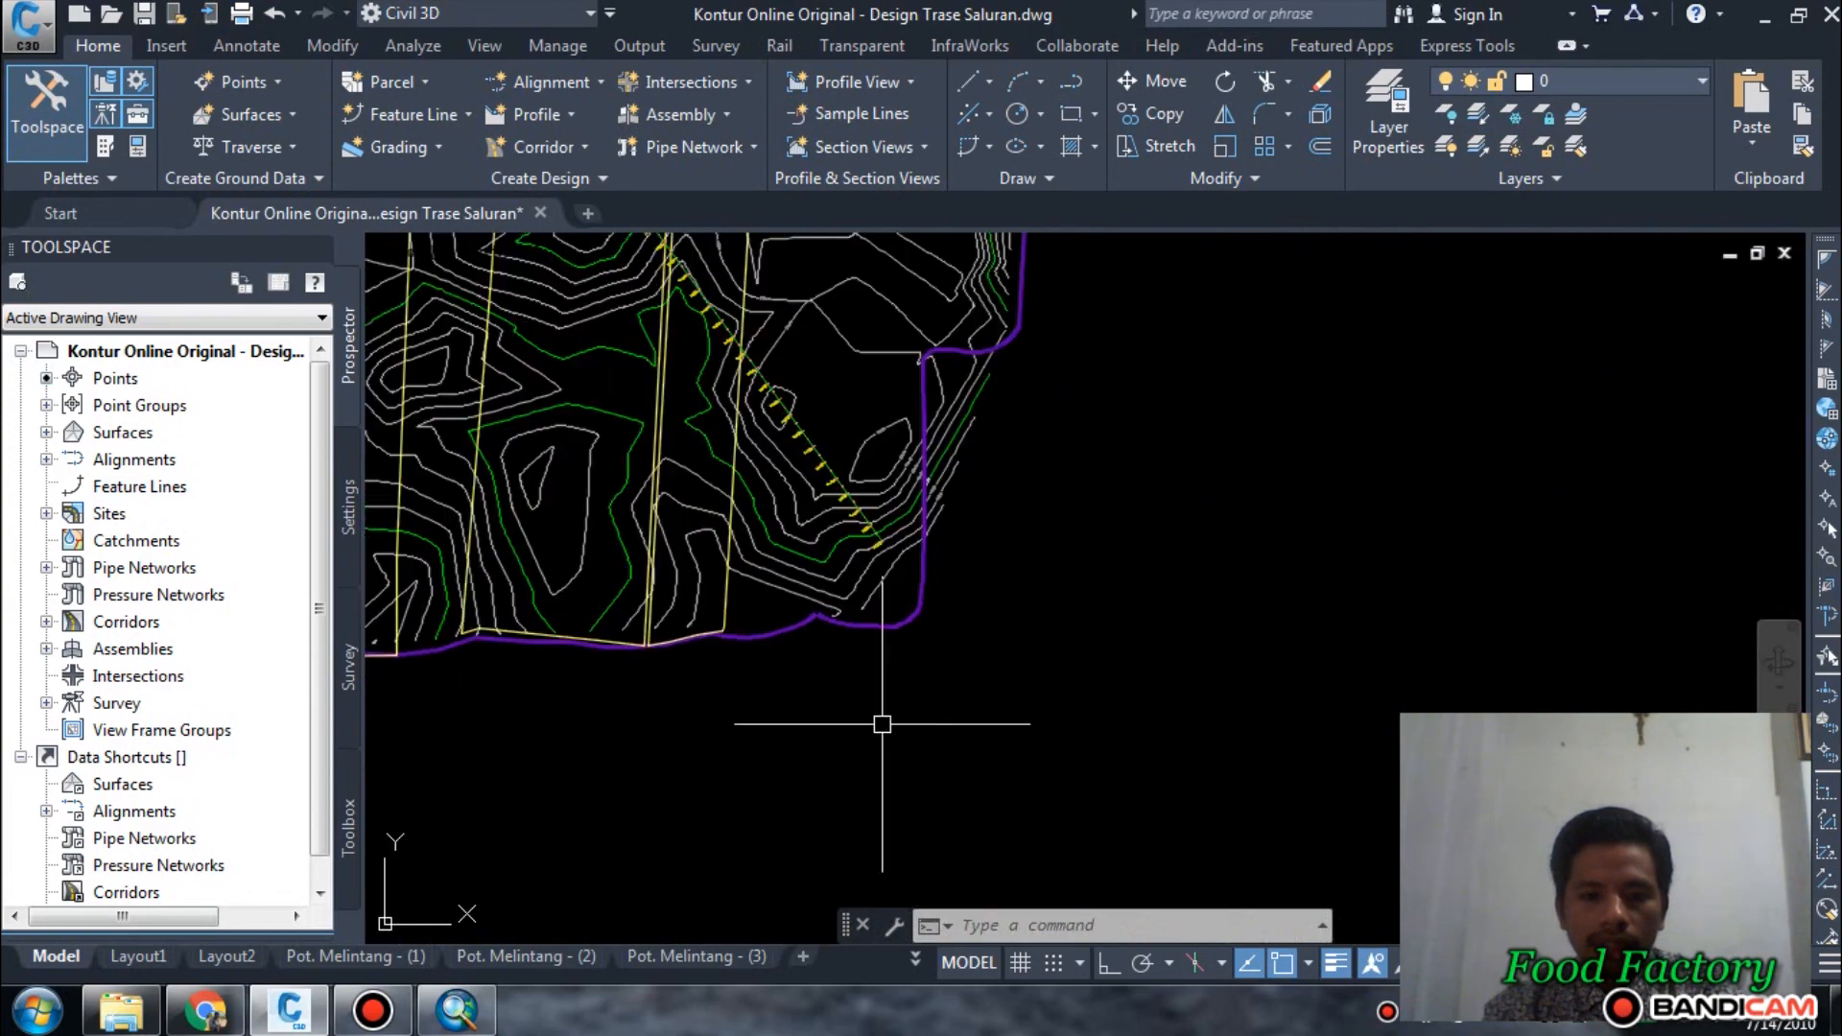
Examine the ground line and band elevations at the far end of the Cek 2 profile view, at station 1+520.
scroll(1040, 670, down, 5)
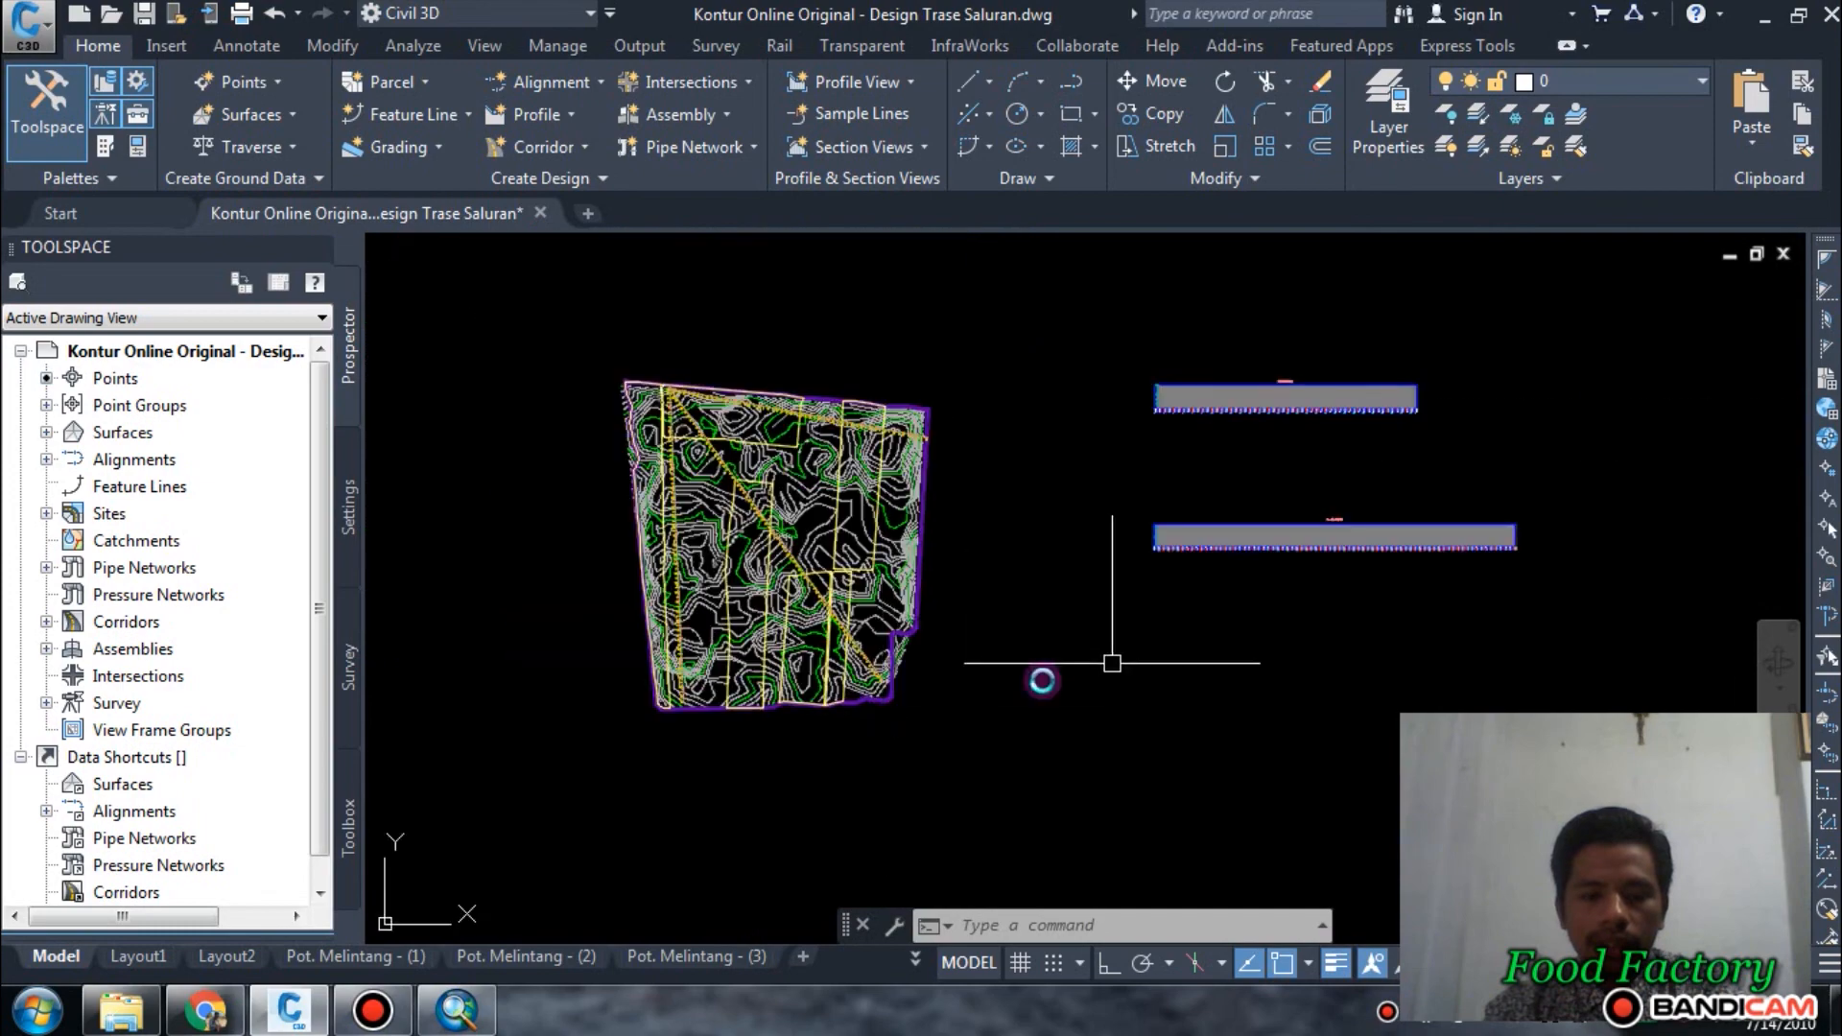
scroll(1218, 595, up, 4)
scroll(1244, 635, down, 4)
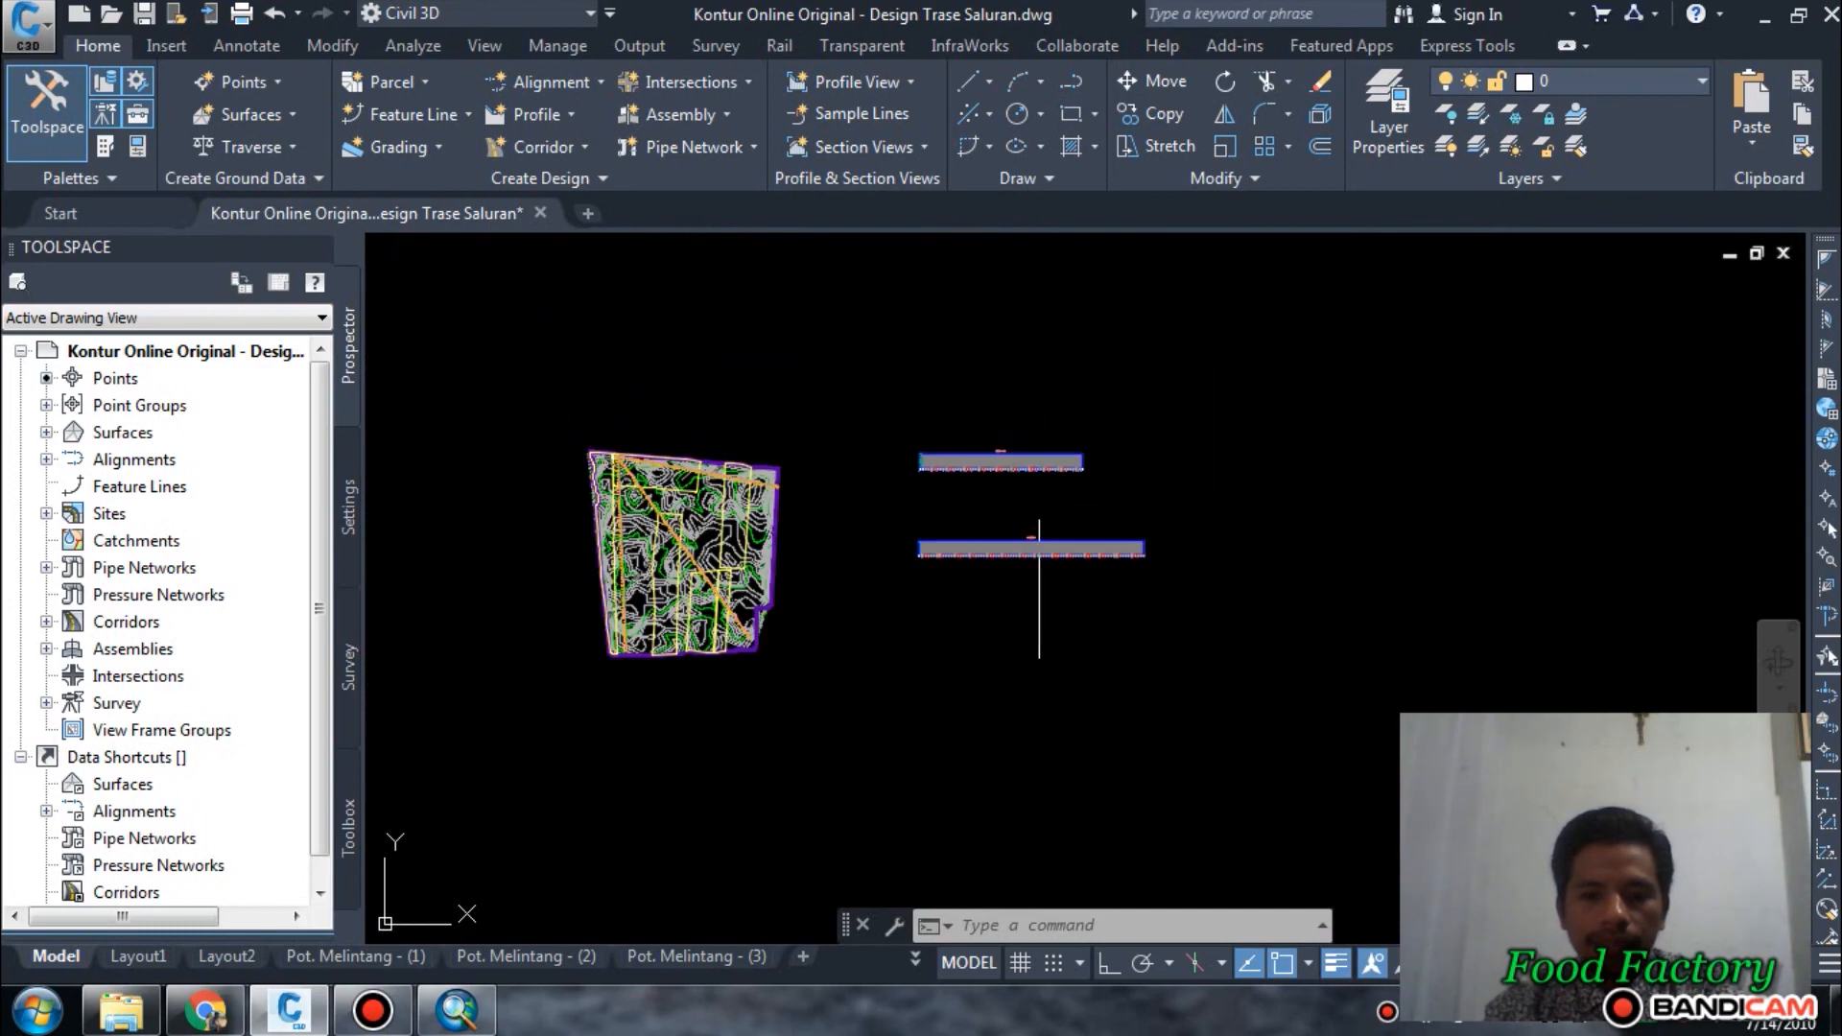
scroll(1110, 535, up, 5)
scroll(1036, 576, down, 1)
middle_drag(867, 576, 1098, 608)
scroll(1420, 607, up, 5)
middle_drag(1416, 613, 1073, 639)
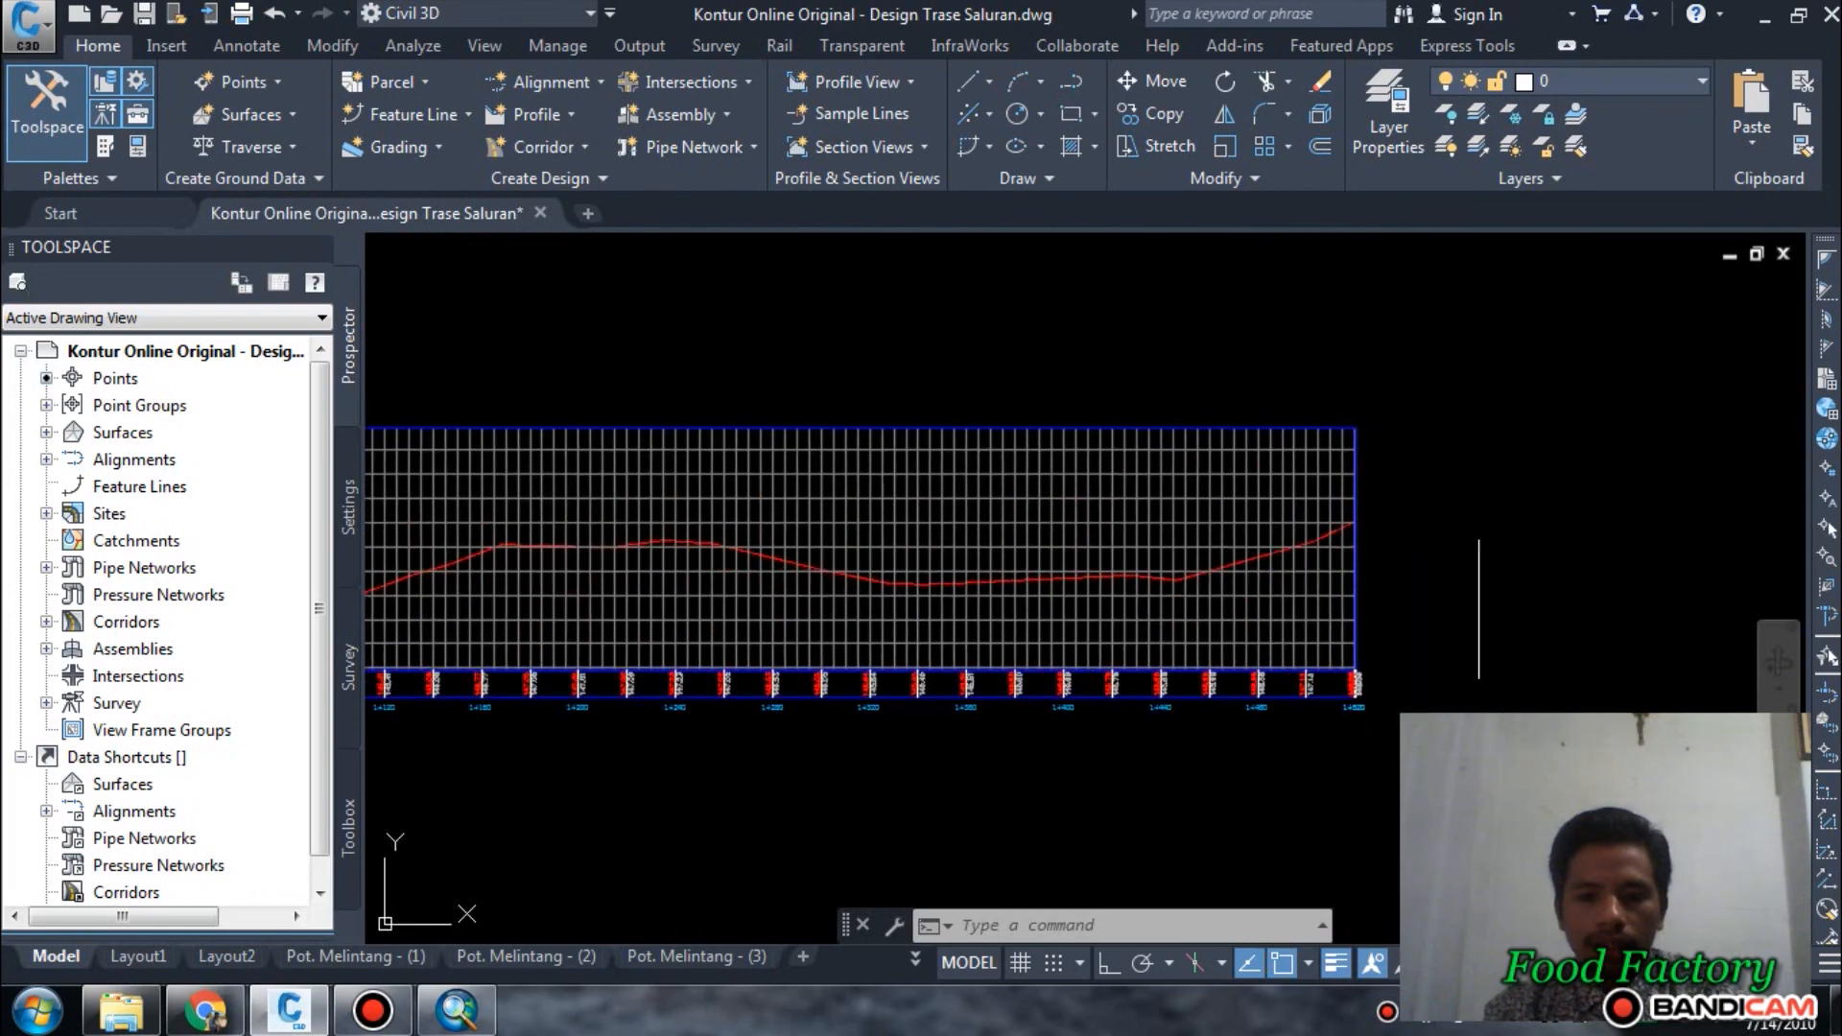
scroll(1465, 526, up, 3)
scroll(1176, 518, up, 2)
scroll(1313, 460, down, 5)
scroll(1313, 459, up, 5)
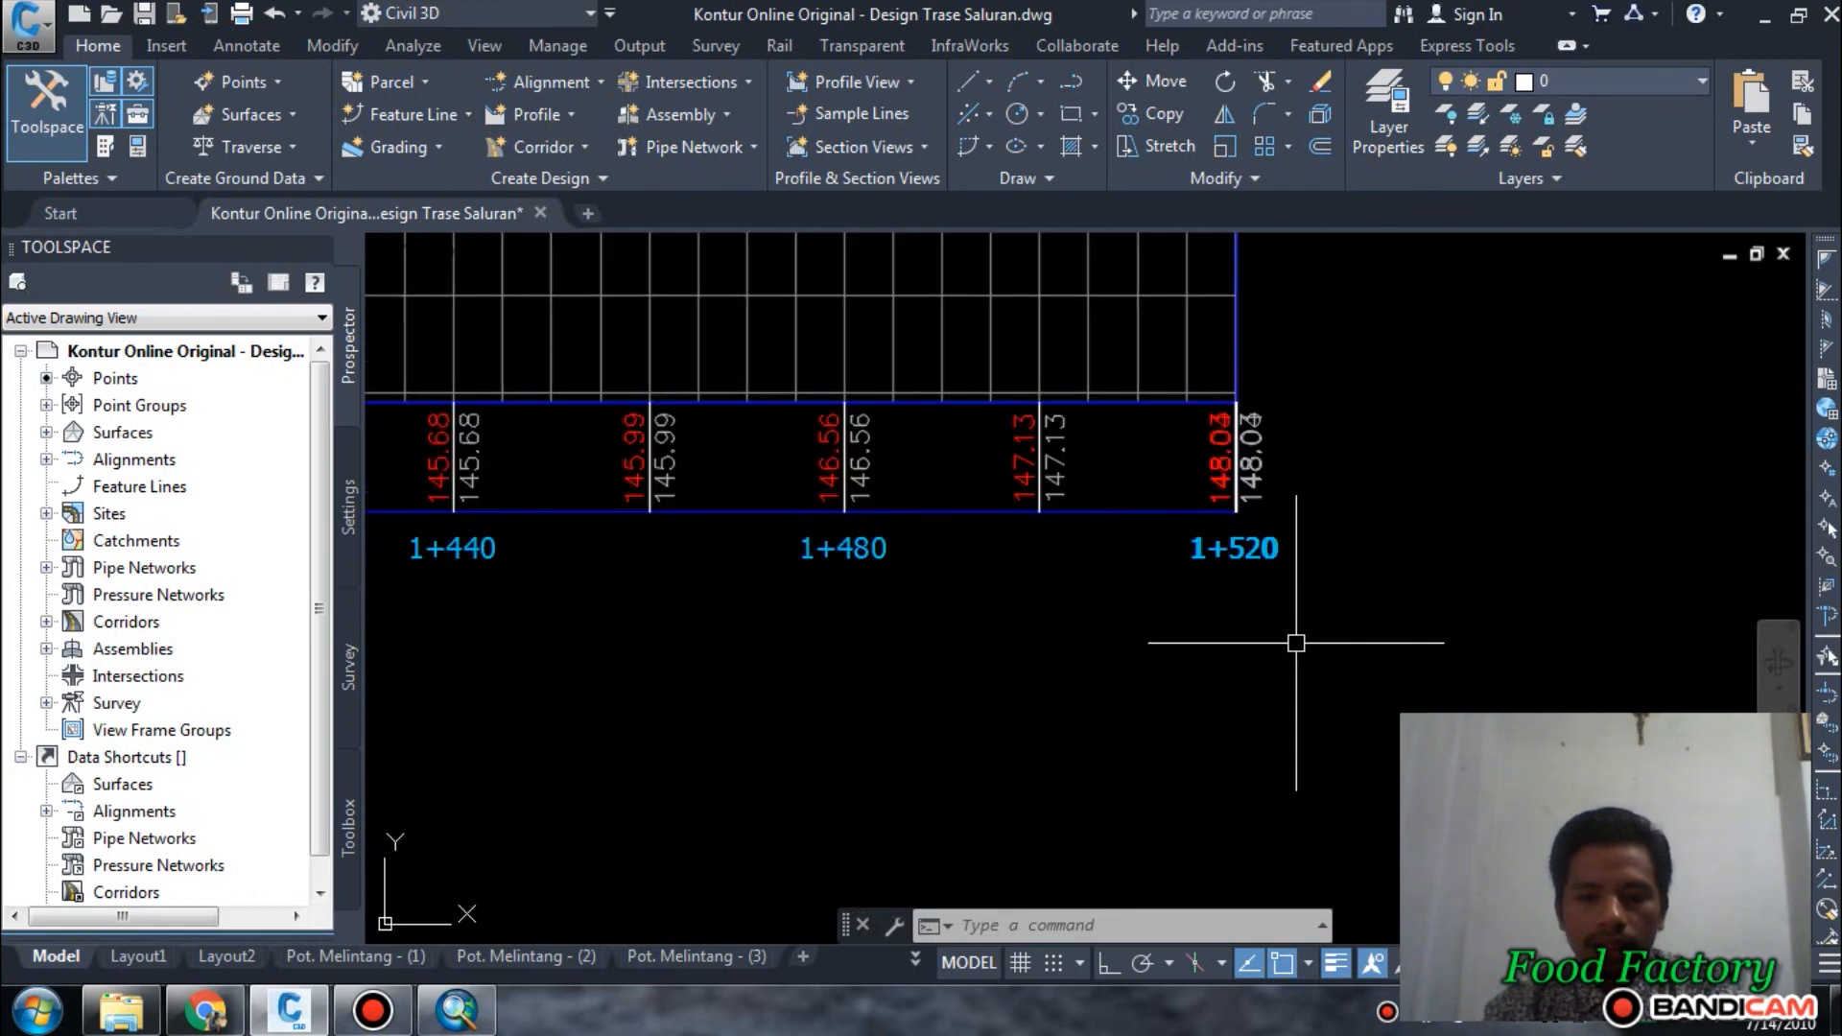
middle_drag(1171, 486, 1198, 567)
scroll(1198, 567, up, 2)
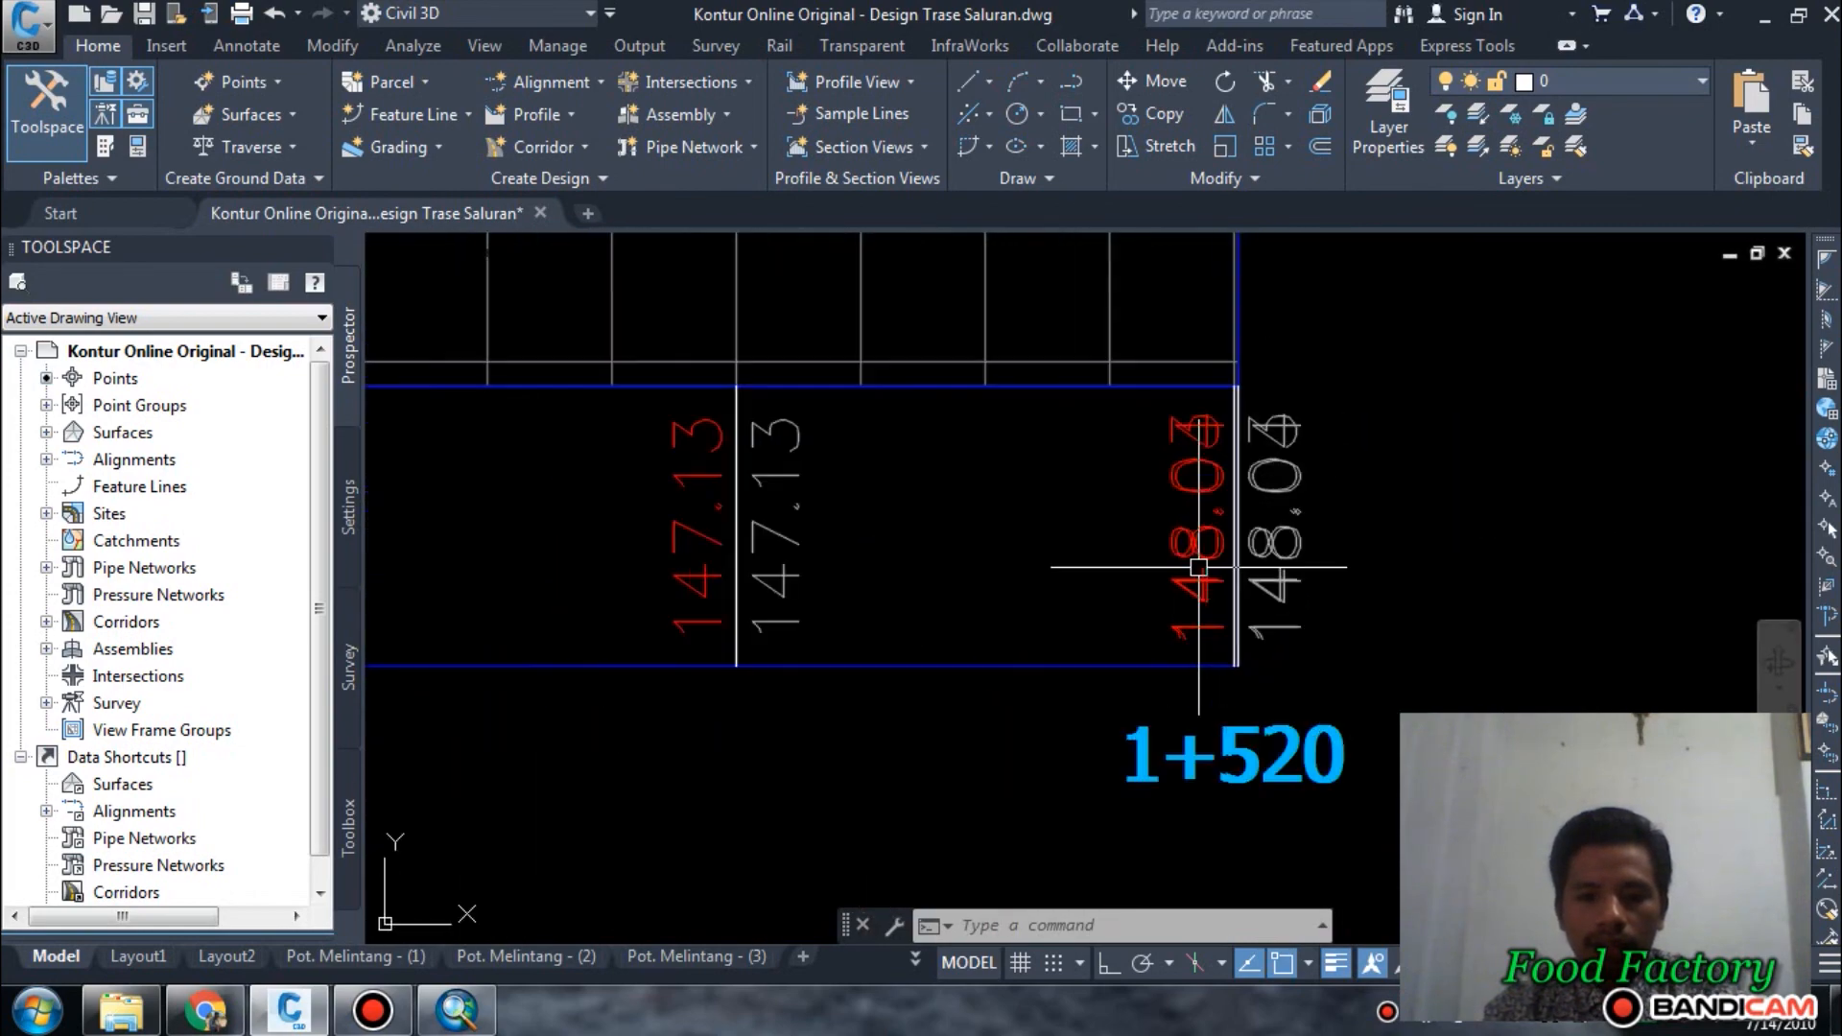
Examine the ground line and elevations at the beginning of the Cek 2 profile view, around station 0+000.
scroll(1475, 523, down, 12)
scroll(1240, 526, up, 7)
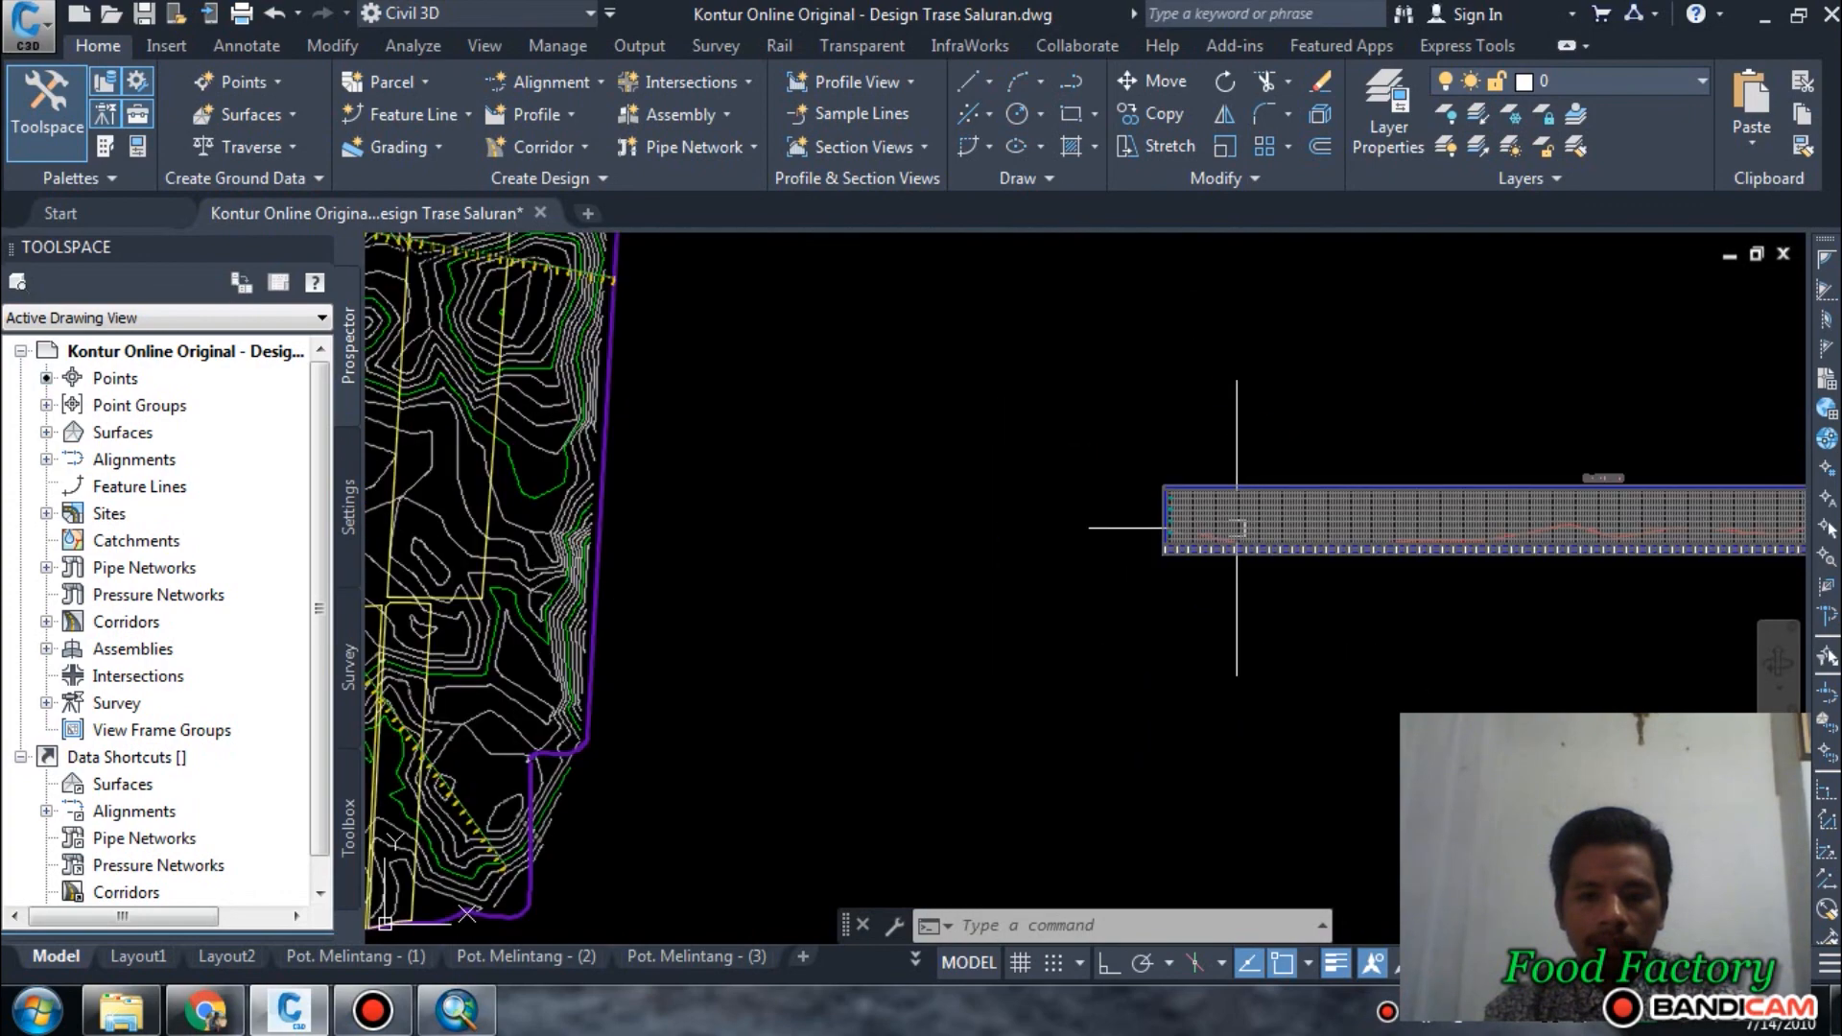
scroll(1121, 564, up, 6)
scroll(913, 576, up, 2)
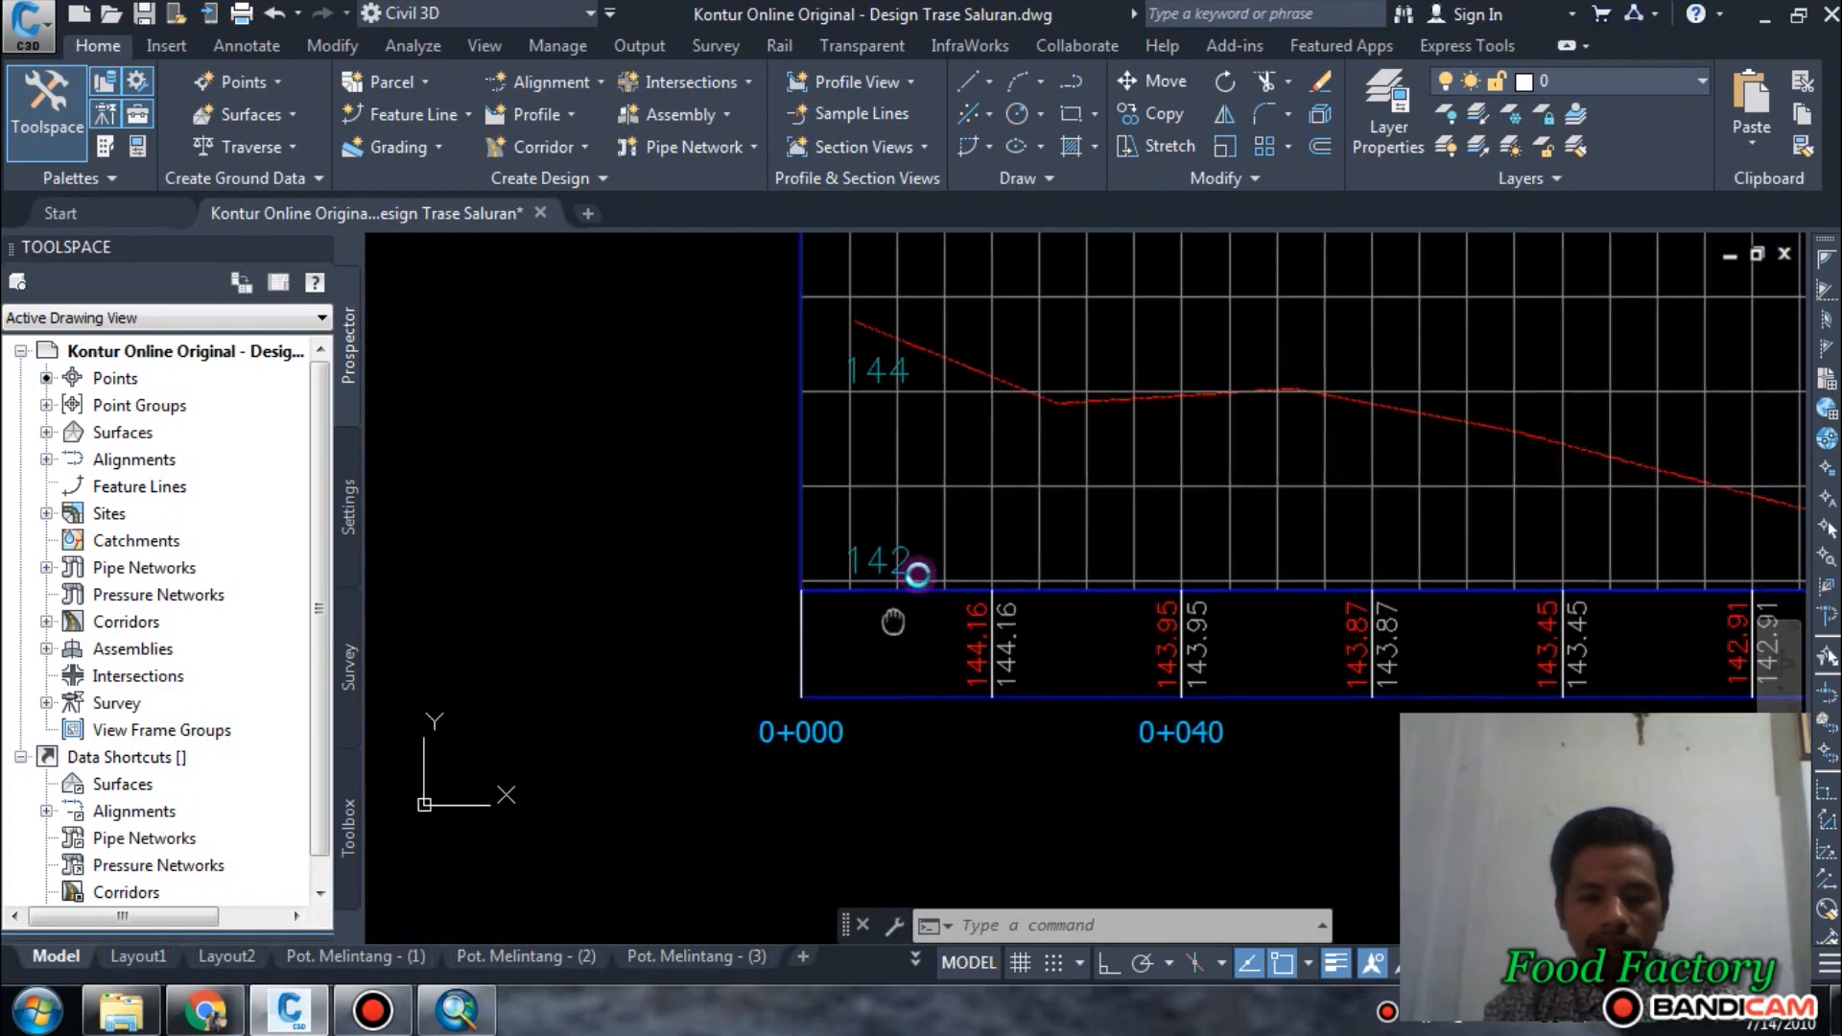
middle_drag(988, 564, 781, 782)
scroll(883, 718, down, 2)
scroll(775, 715, up, 2)
middle_drag(762, 444, 736, 573)
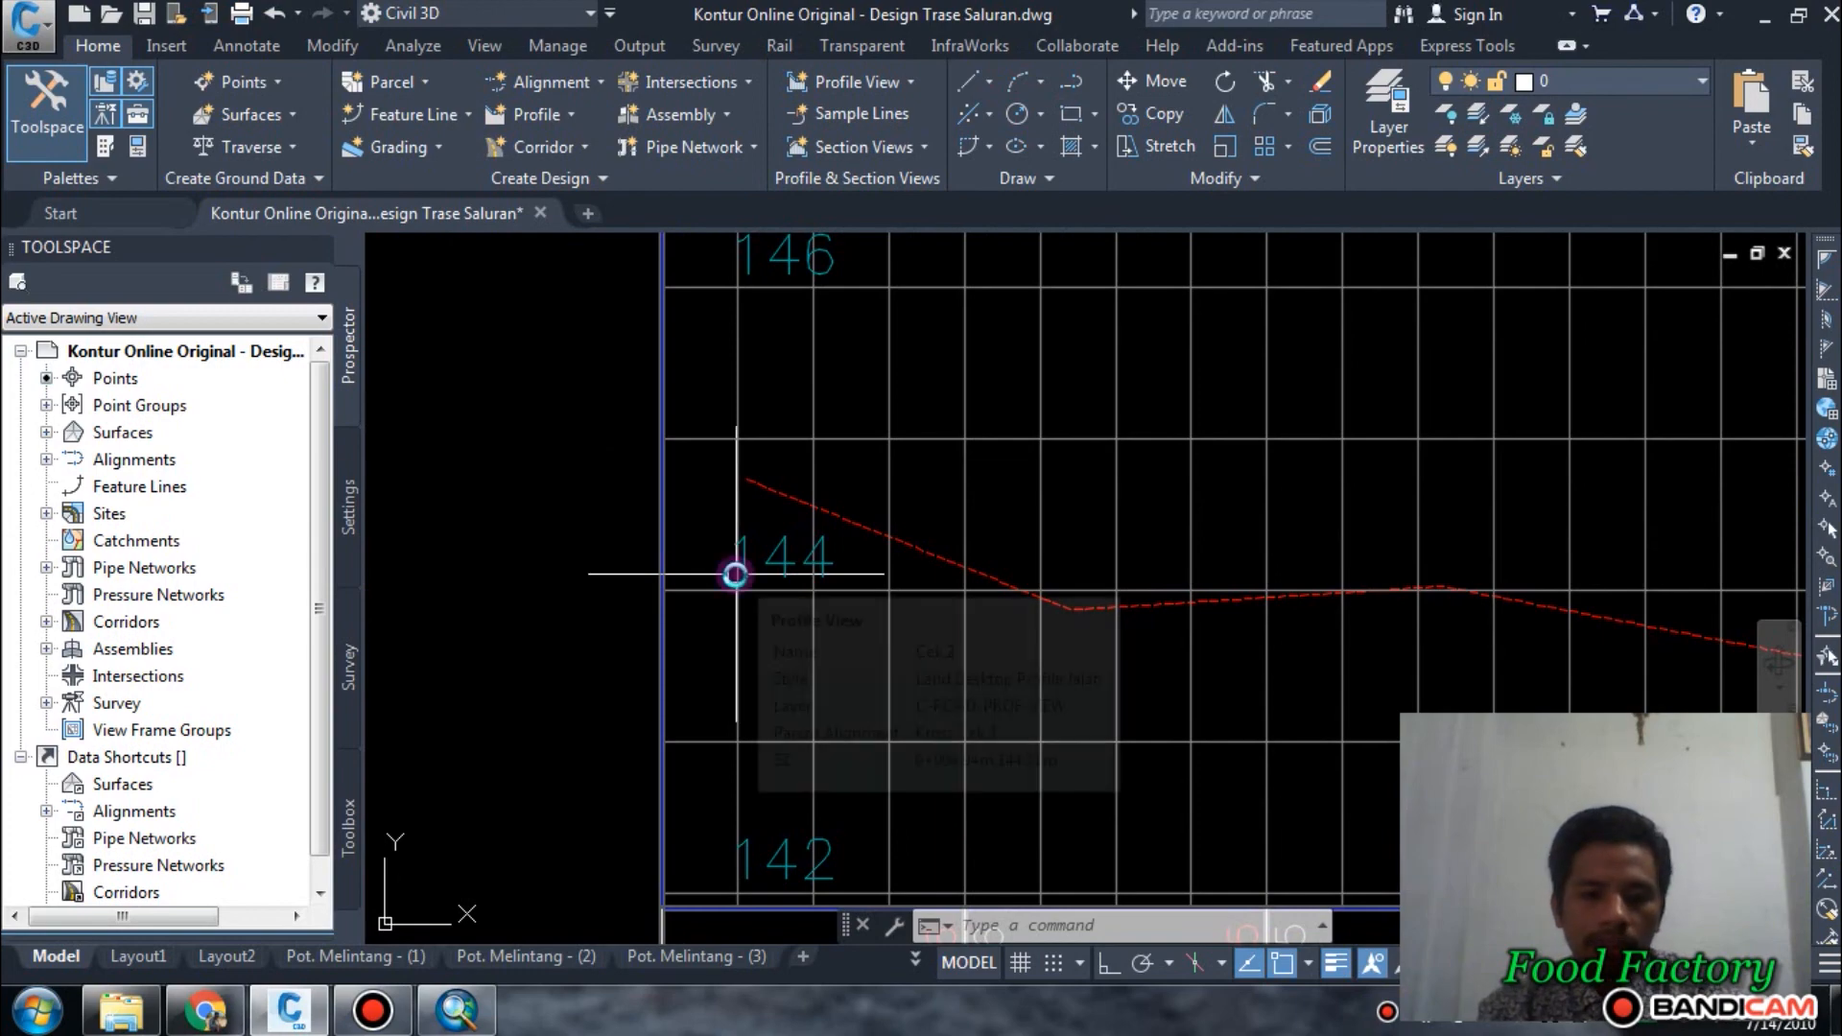
Compare the Cek 2 profile's start with its end elevation at station 1+520 and review the ground line between them.
scroll(734, 580, down, 3)
scroll(1378, 604, down, 2)
middle_drag(1172, 647, 680, 646)
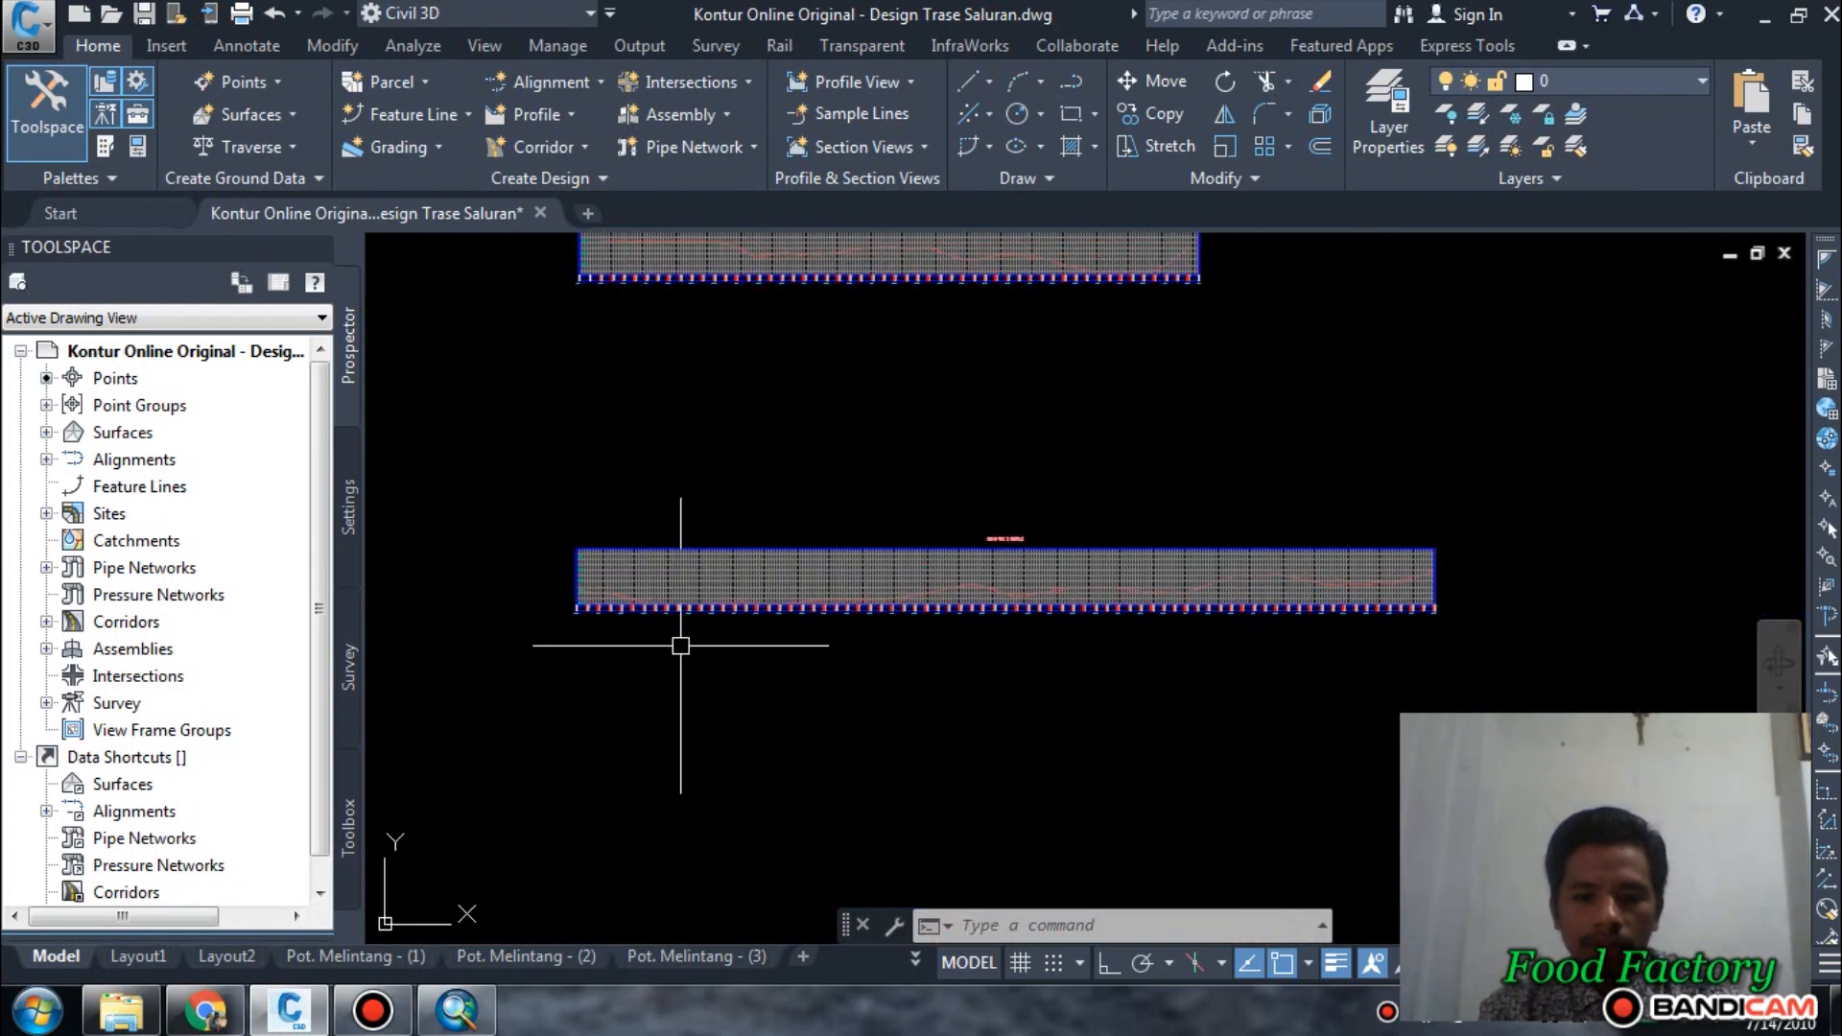
scroll(1453, 587, up, 6)
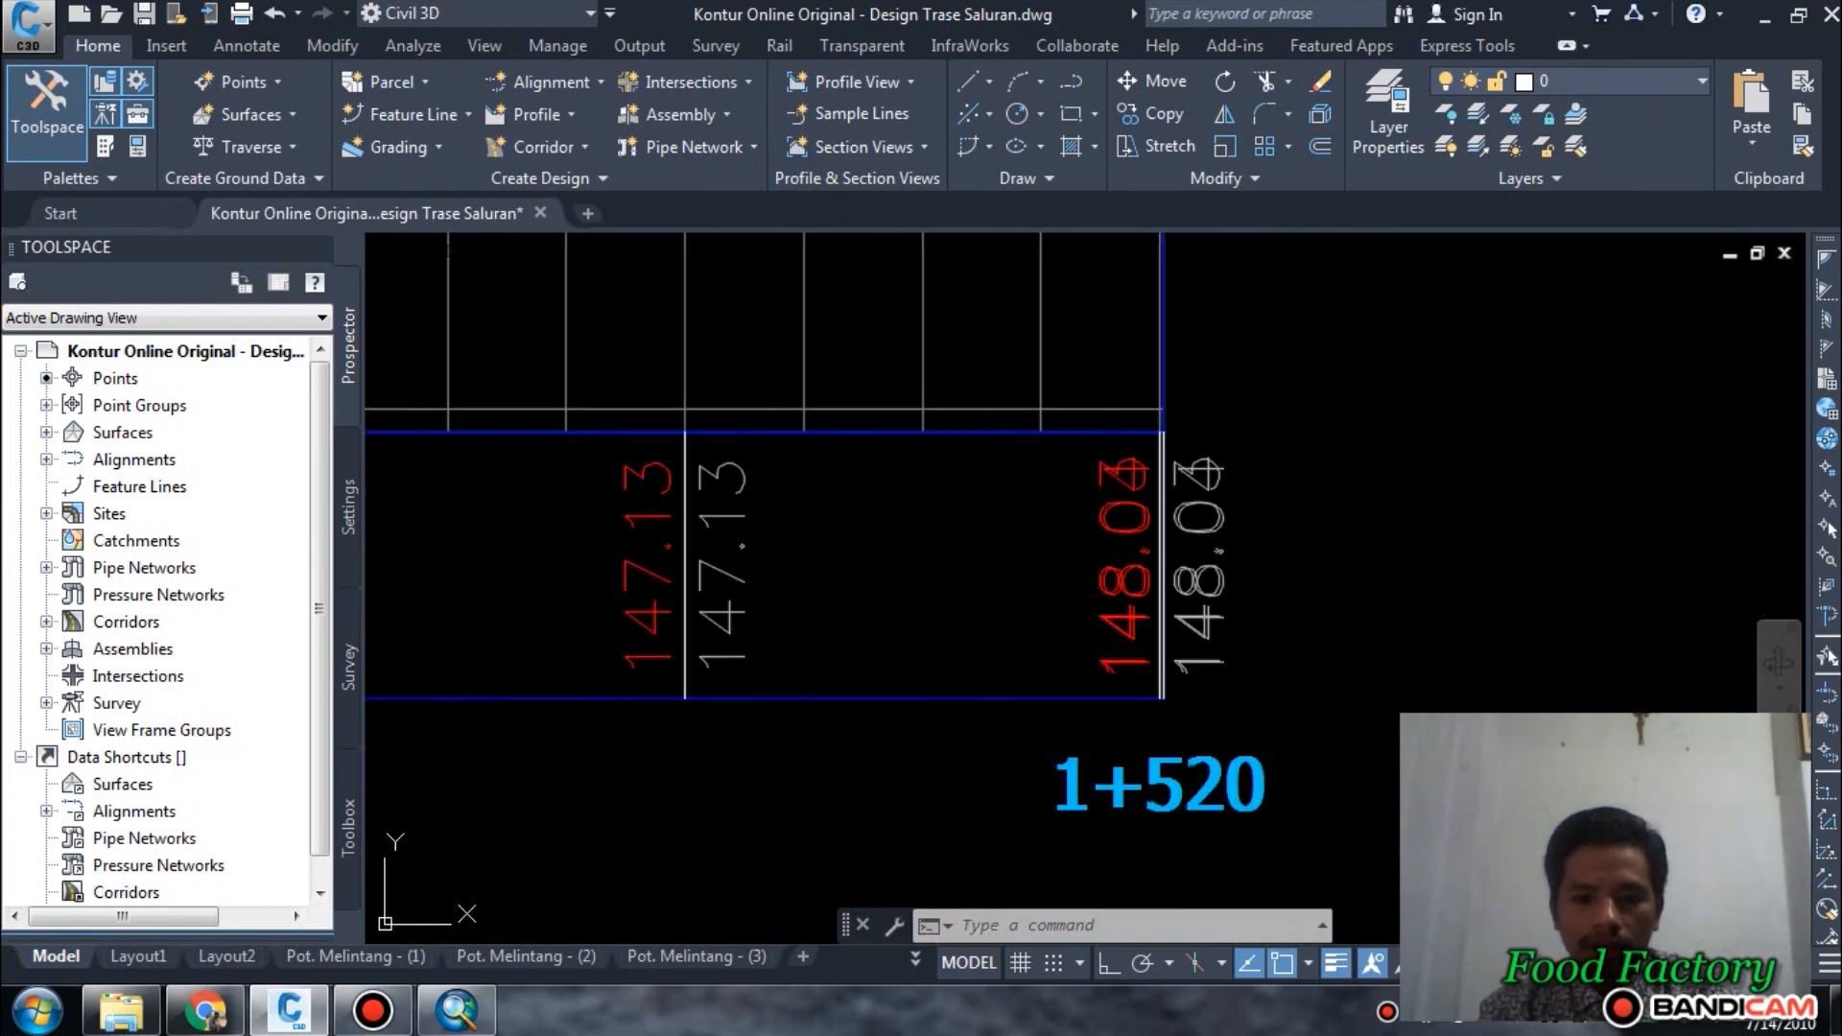
scroll(1122, 674, down, 8)
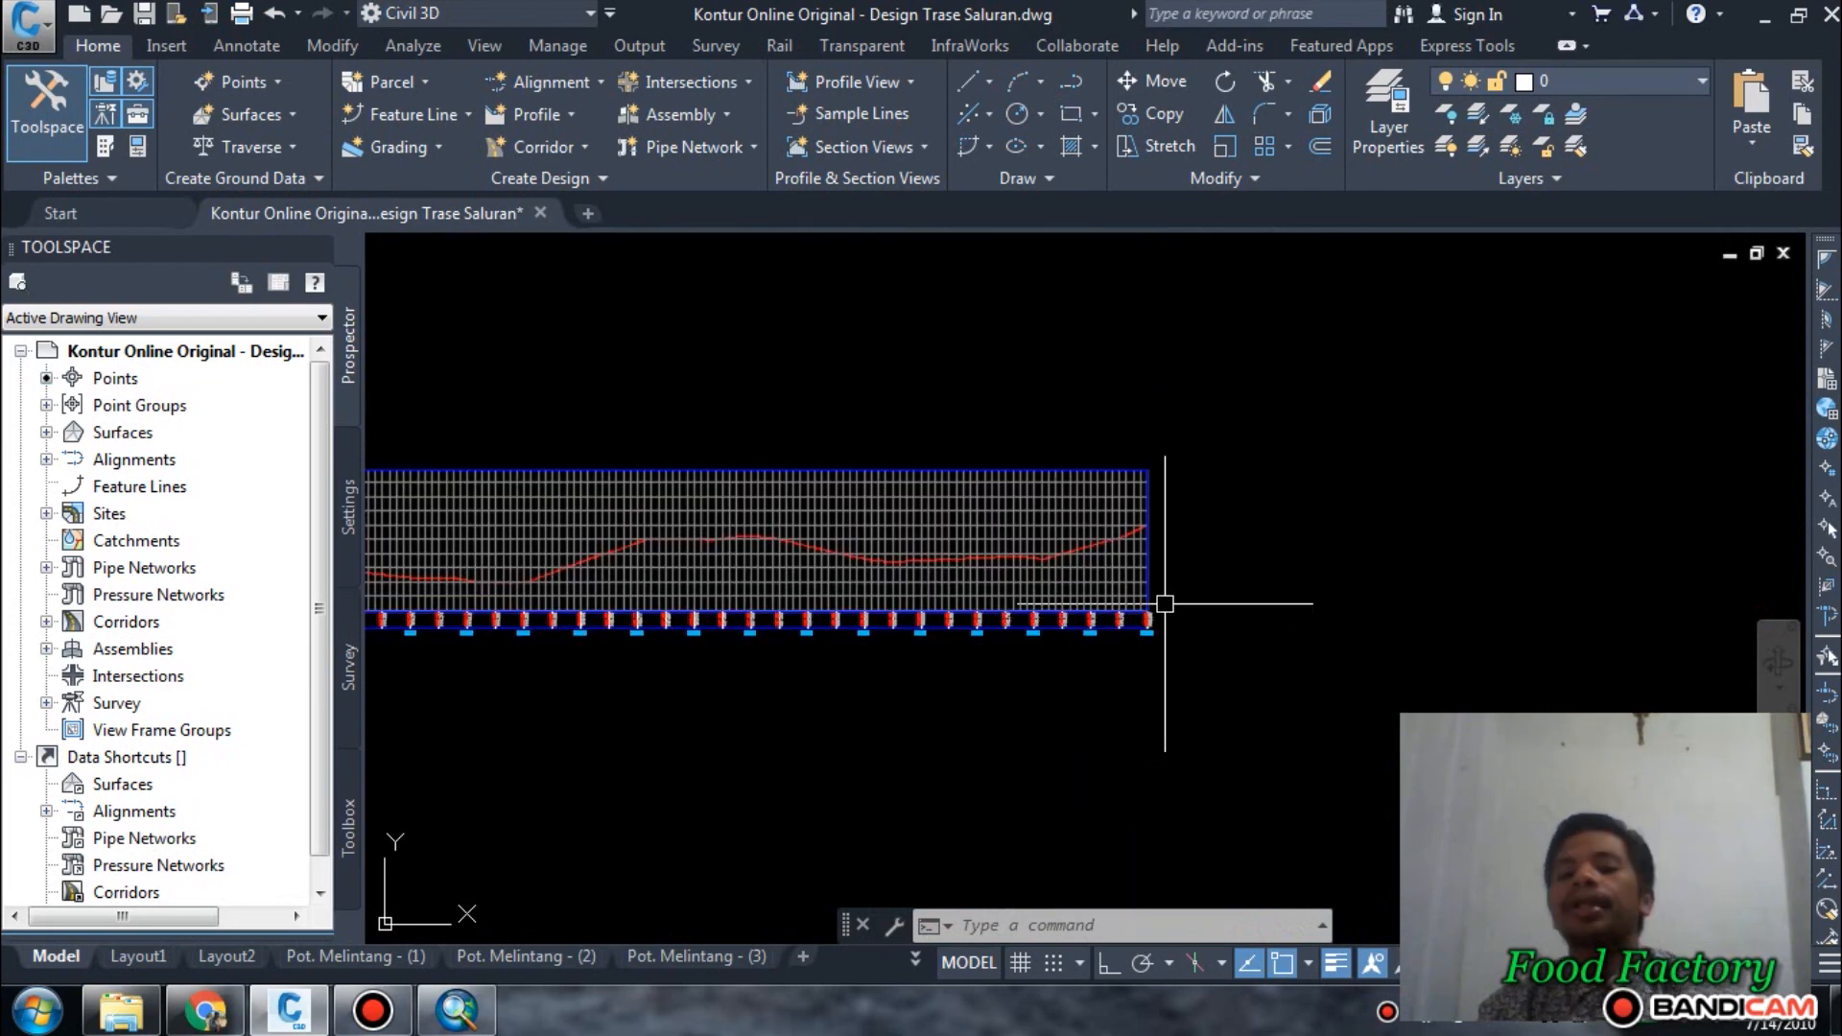
scroll(1164, 604, down, 3)
scroll(951, 569, up, 2)
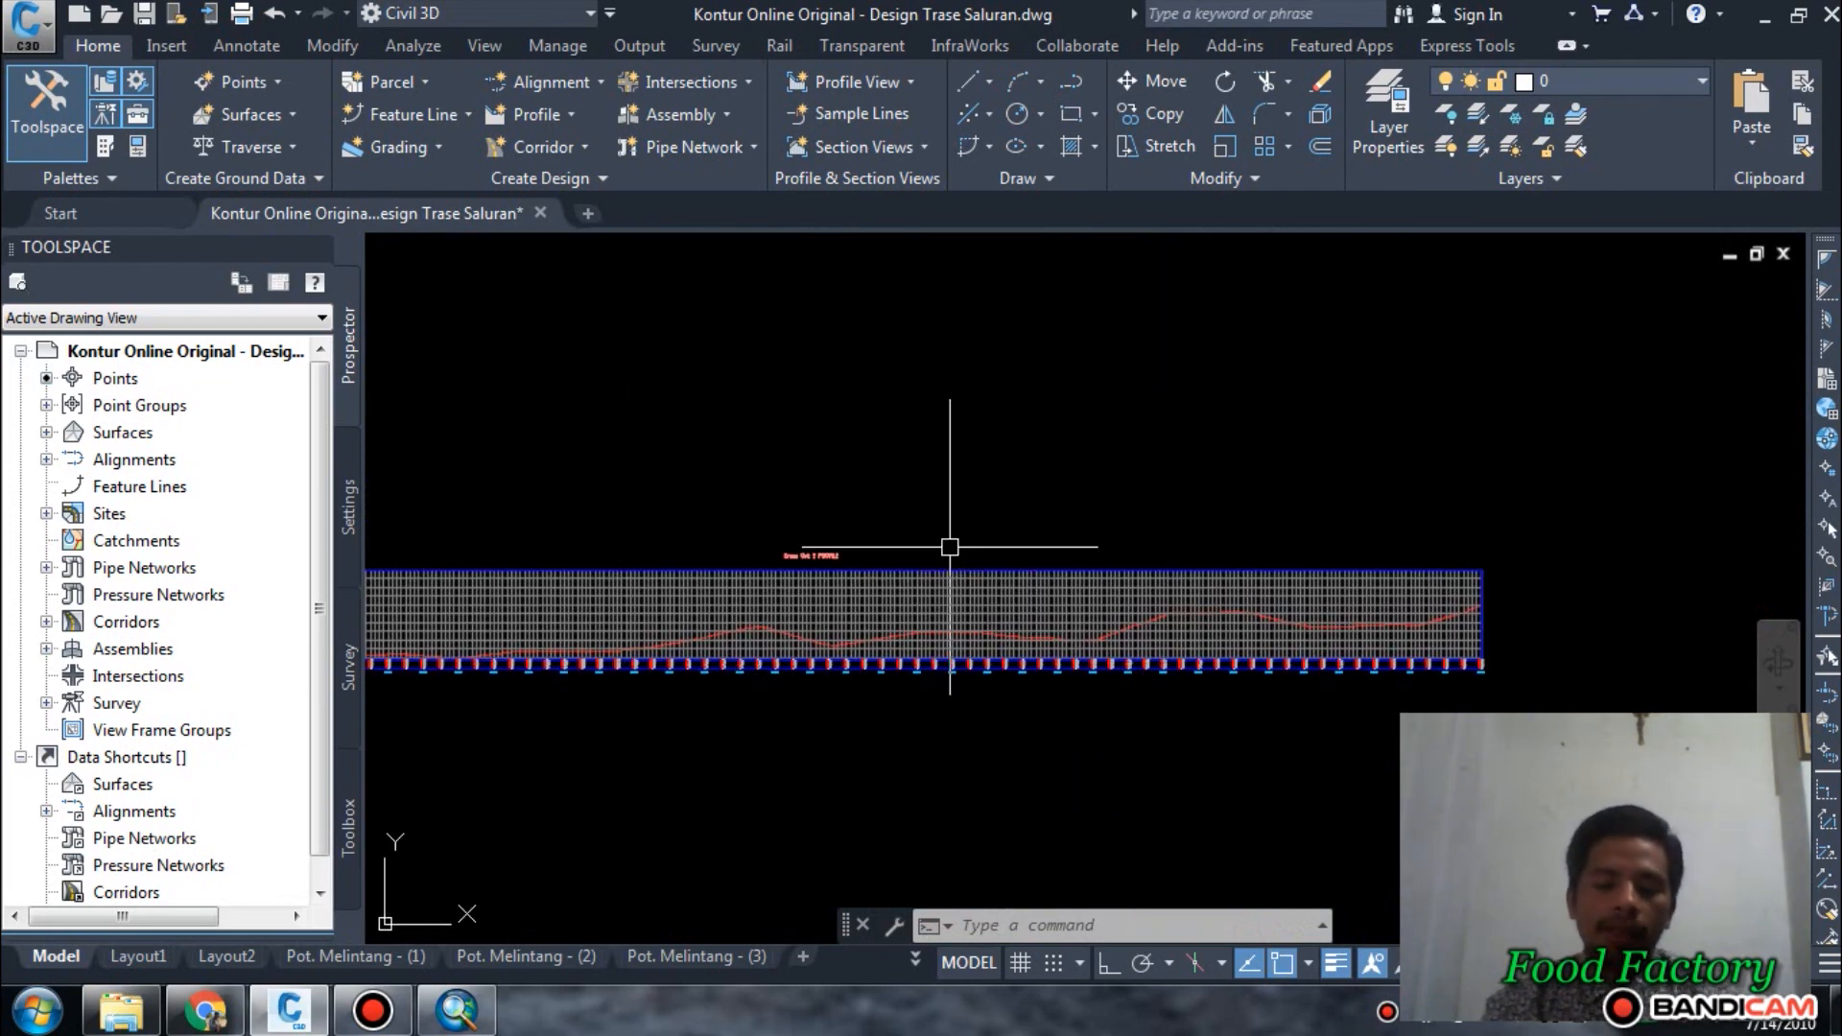
scroll(967, 506, down, 2)
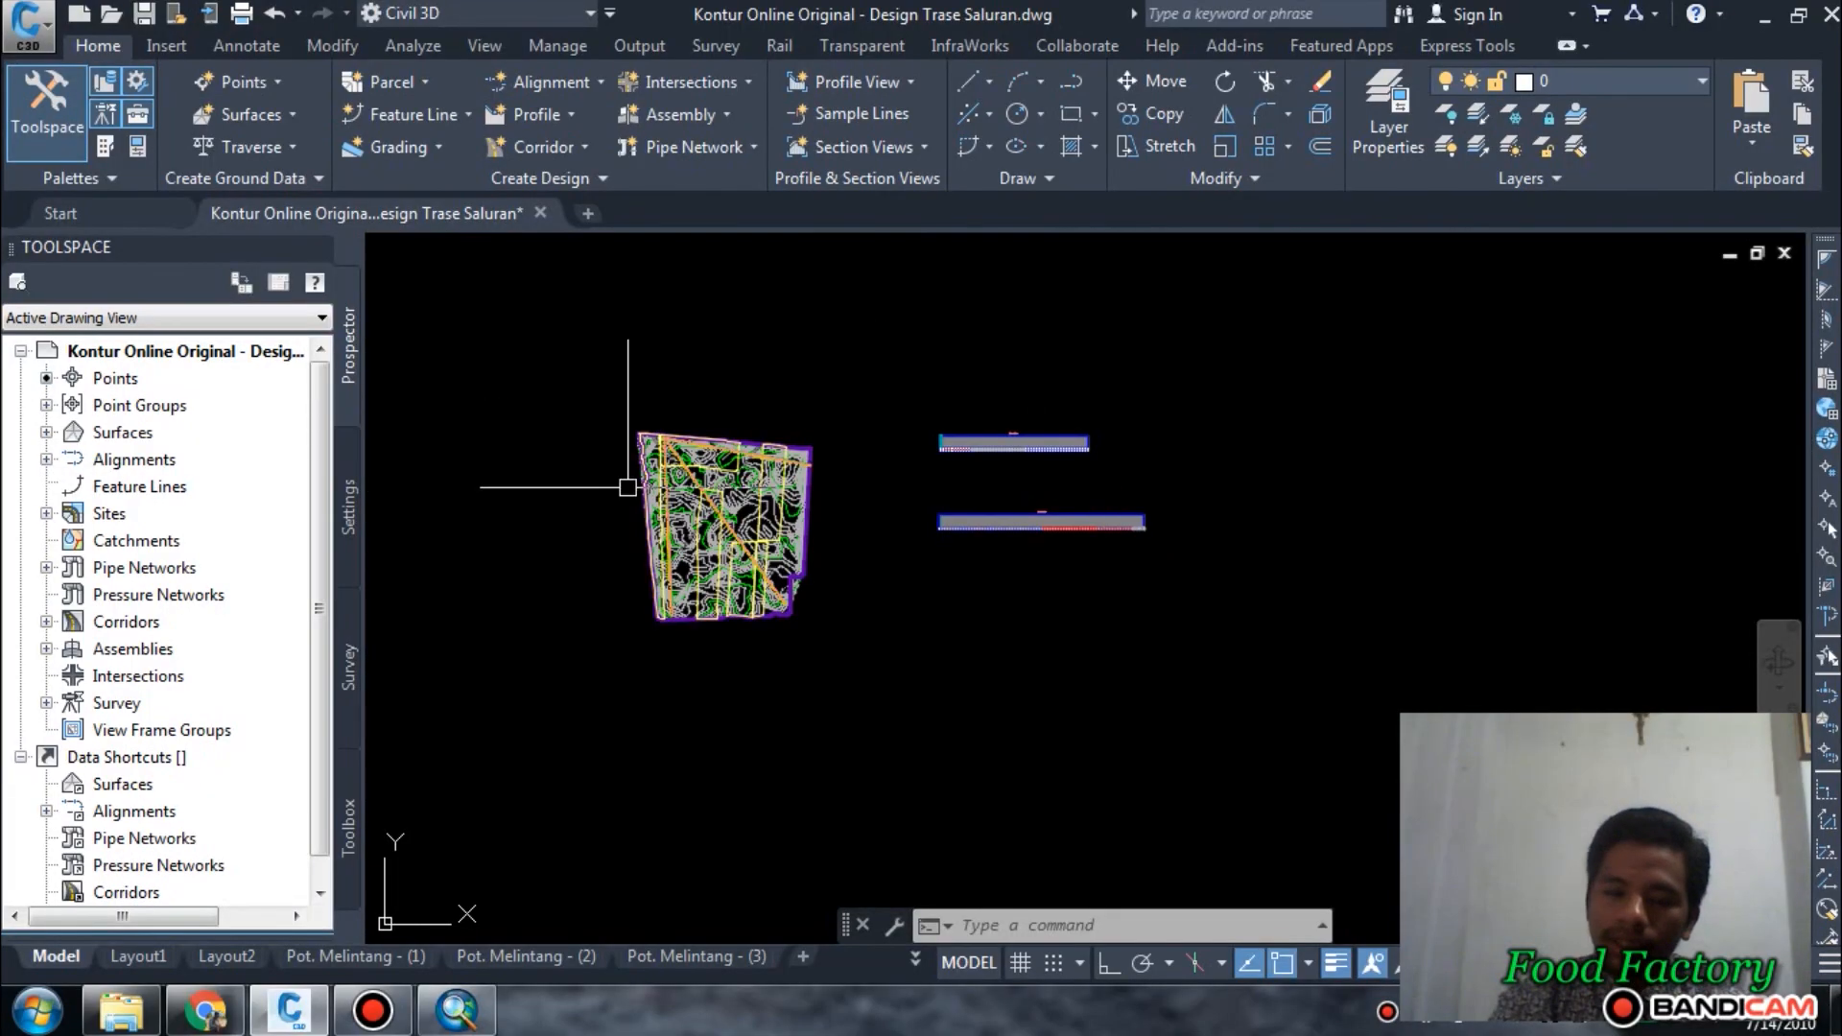
Inspect the candidate alignments on the contour map around their common starting point near the site's northwest corner.
scroll(588, 485, up, 5)
middle_drag(1023, 429, 880, 531)
scroll(790, 442, up, 4)
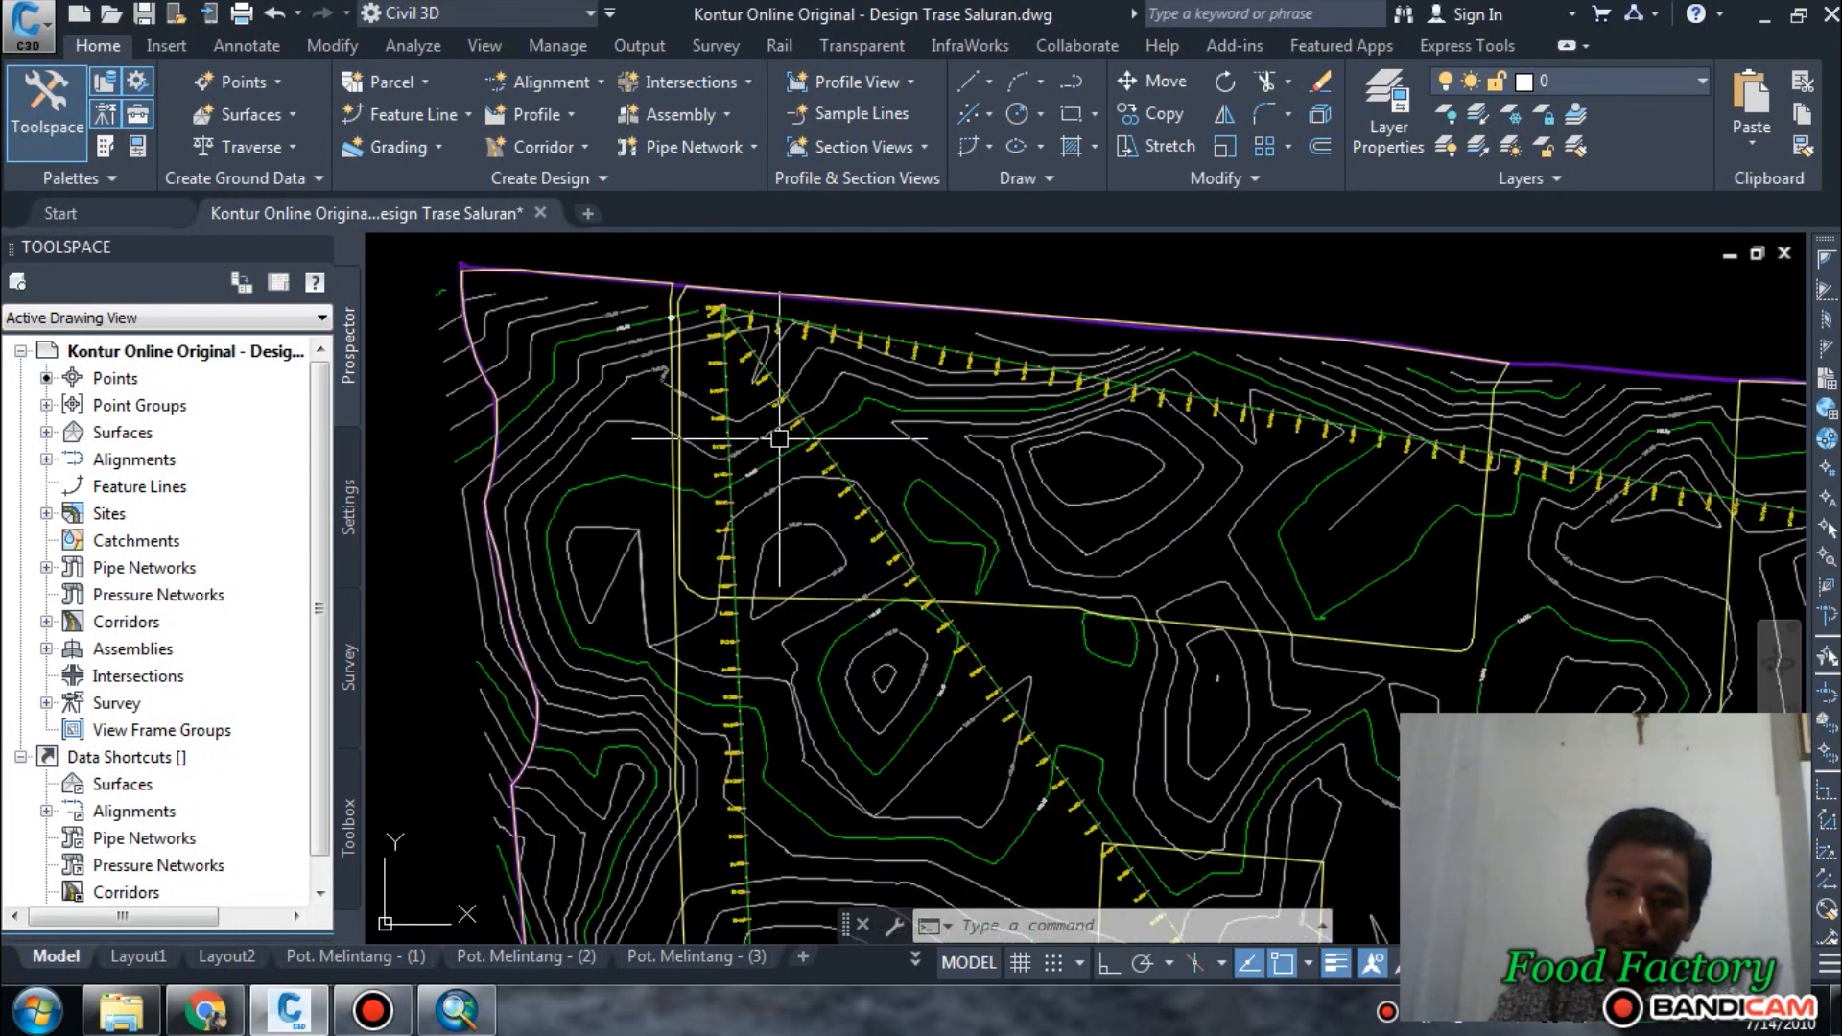
scroll(767, 407, down, 8)
scroll(1008, 615, up, 3)
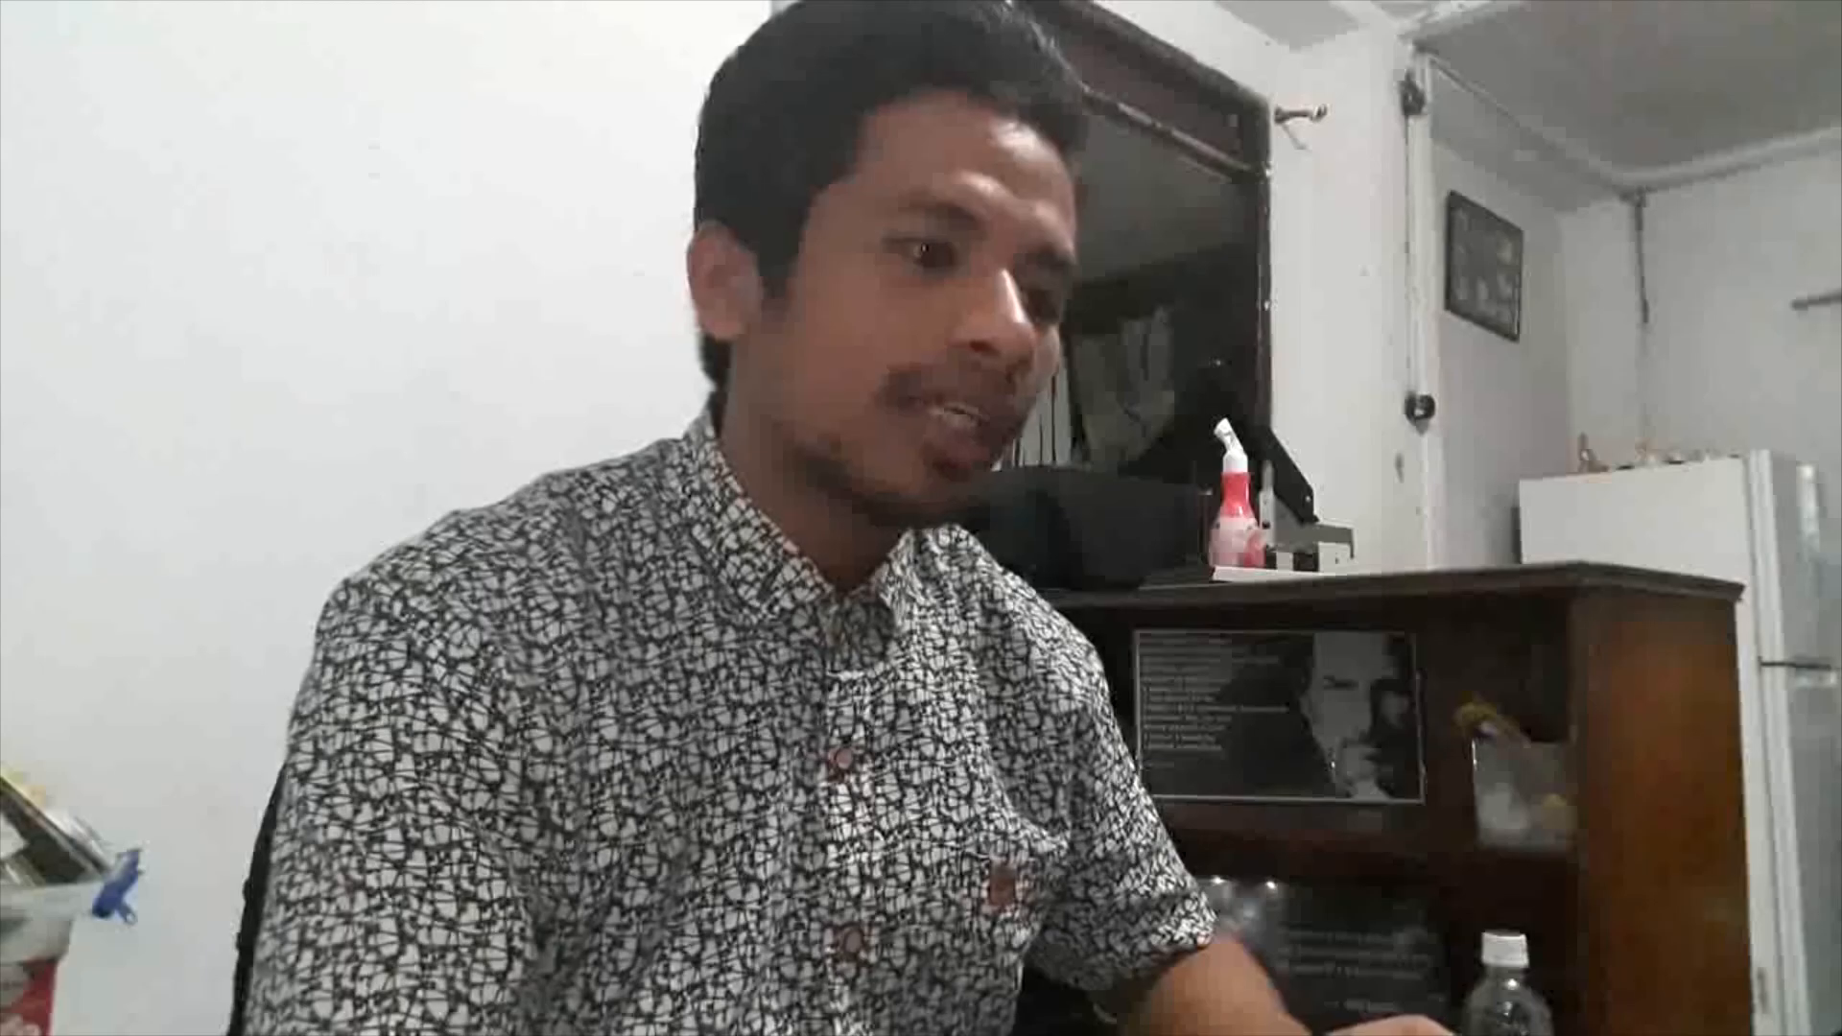
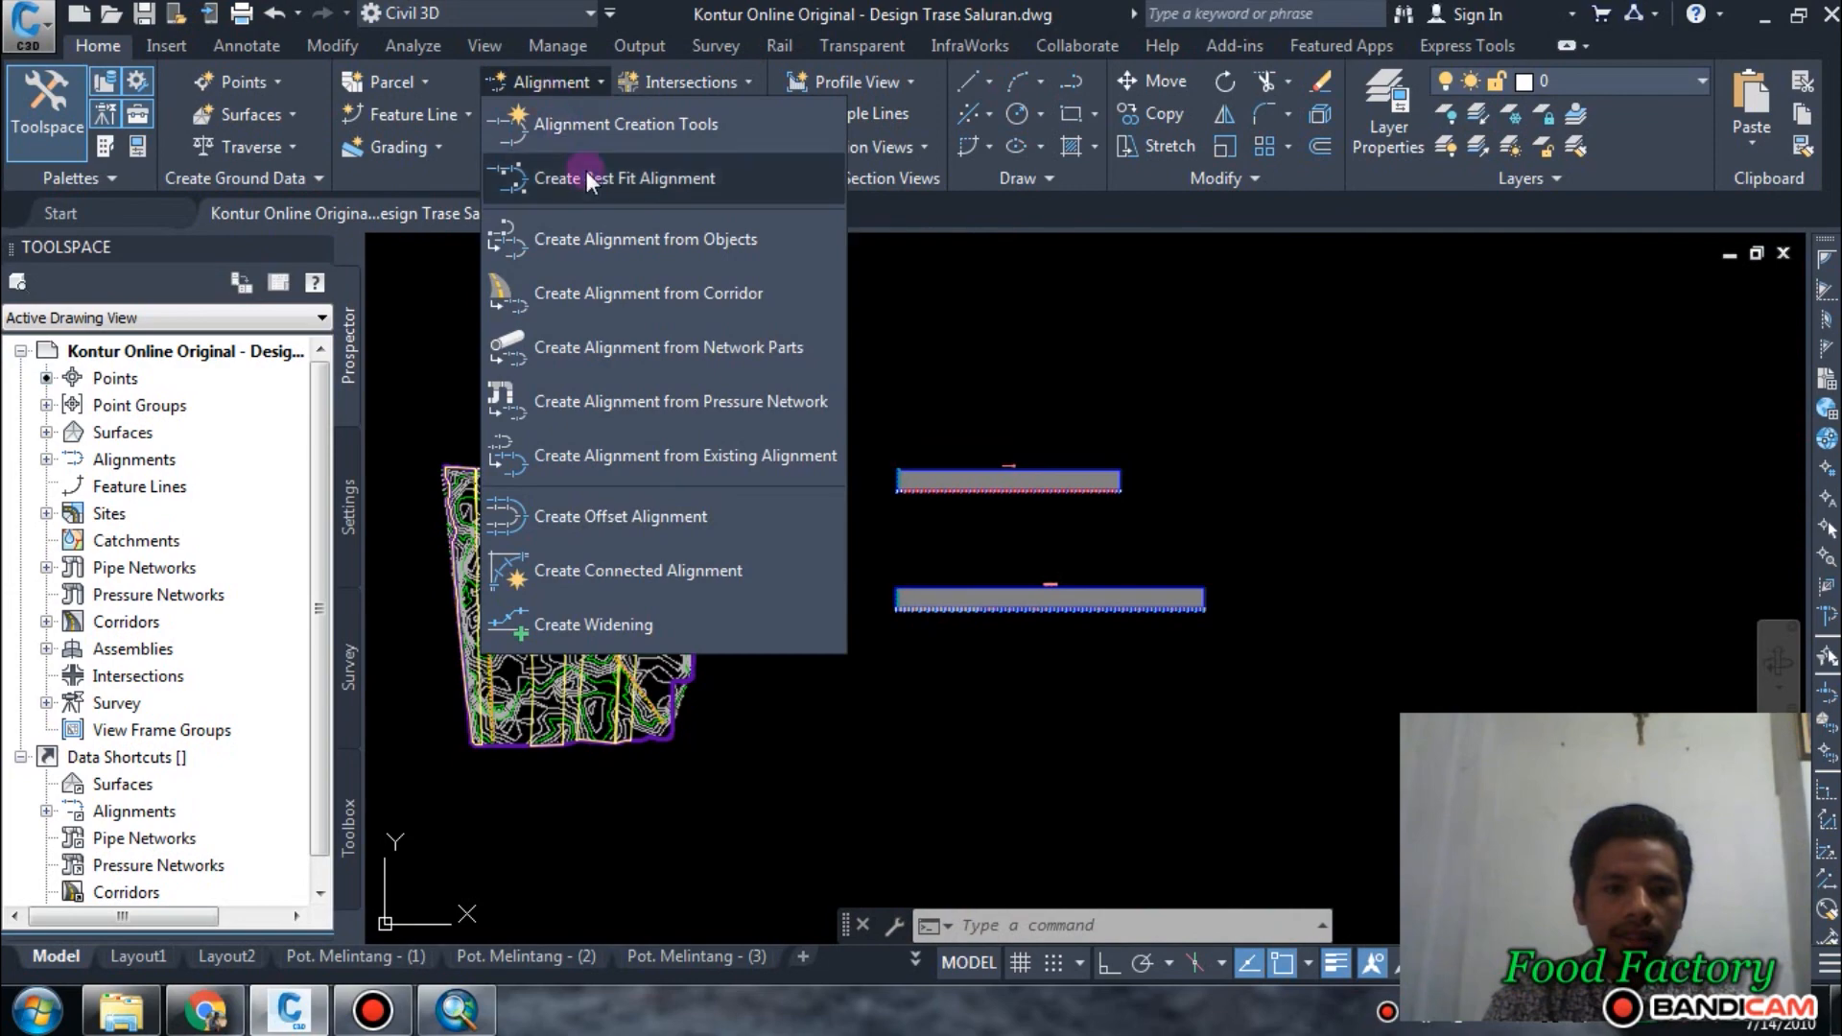
click(610, 238)
scroll(428, 688, up, 4)
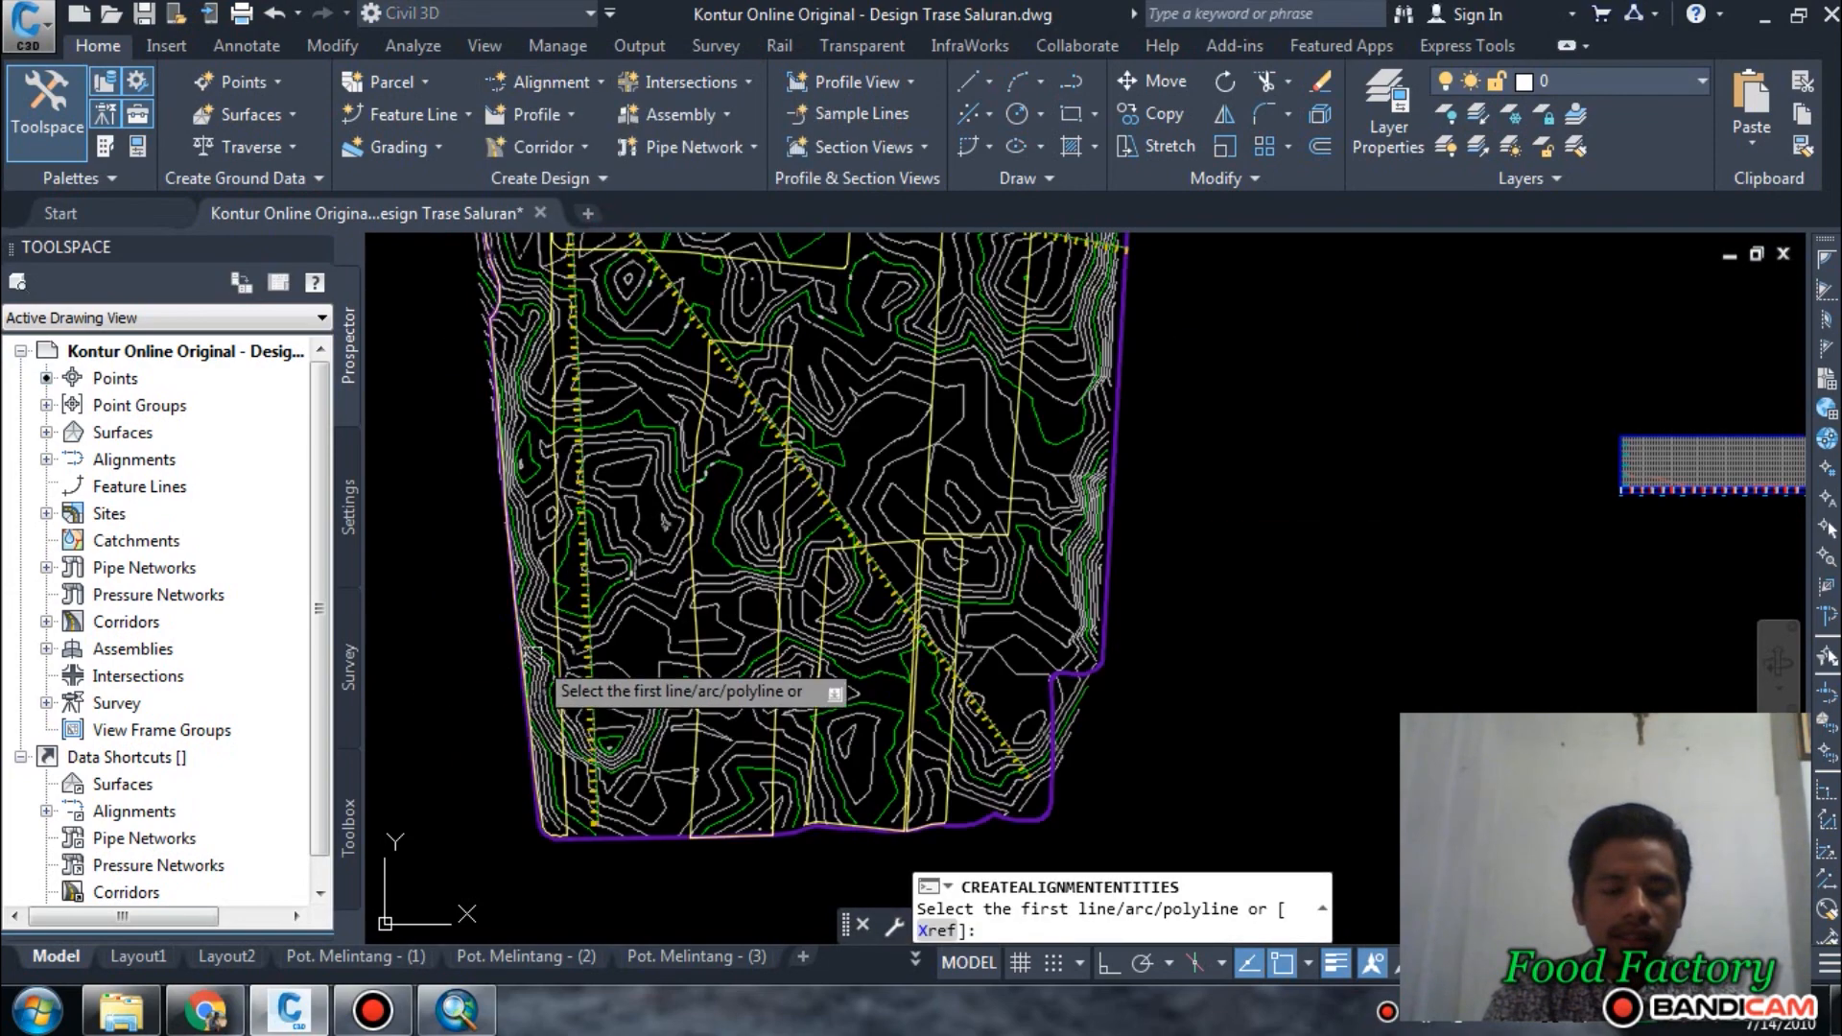
scroll(602, 641, down, 4)
key(Escape)
Sample the KonturOnline surface along the Kross Cek 3 alignment and begin drawing the result in a profile view.
click(565, 117)
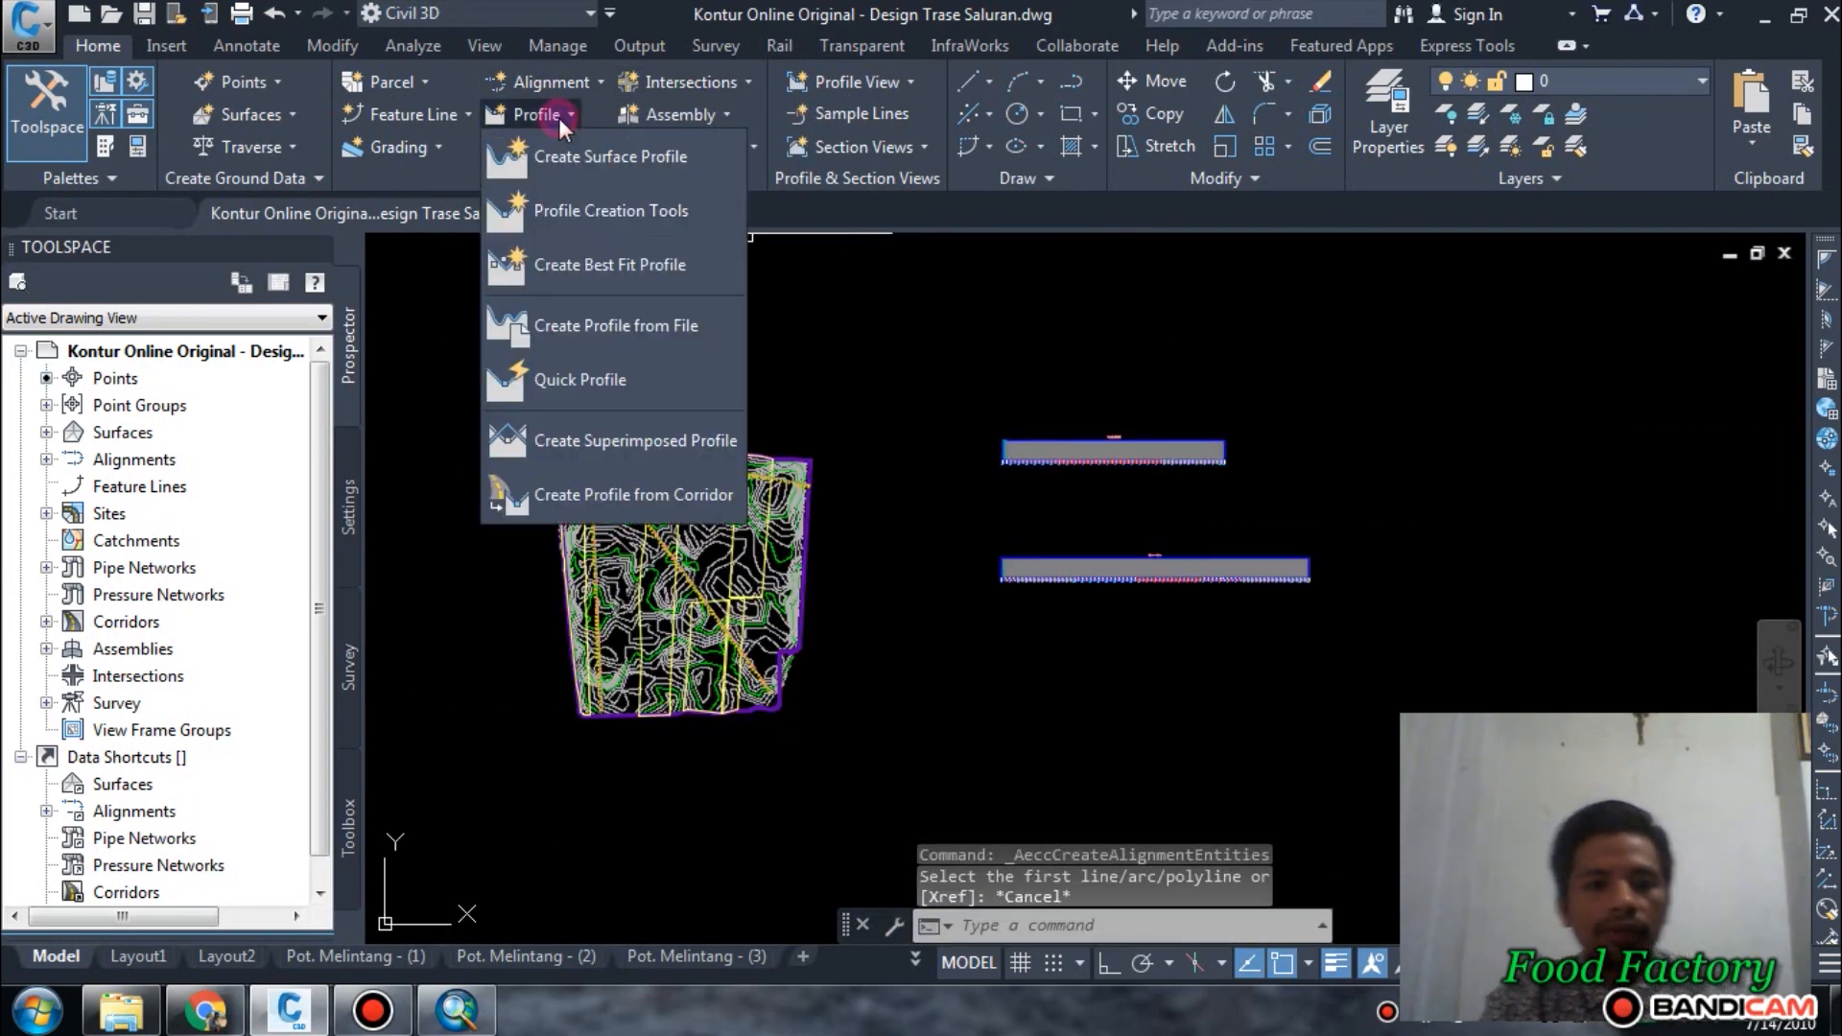
click(646, 168)
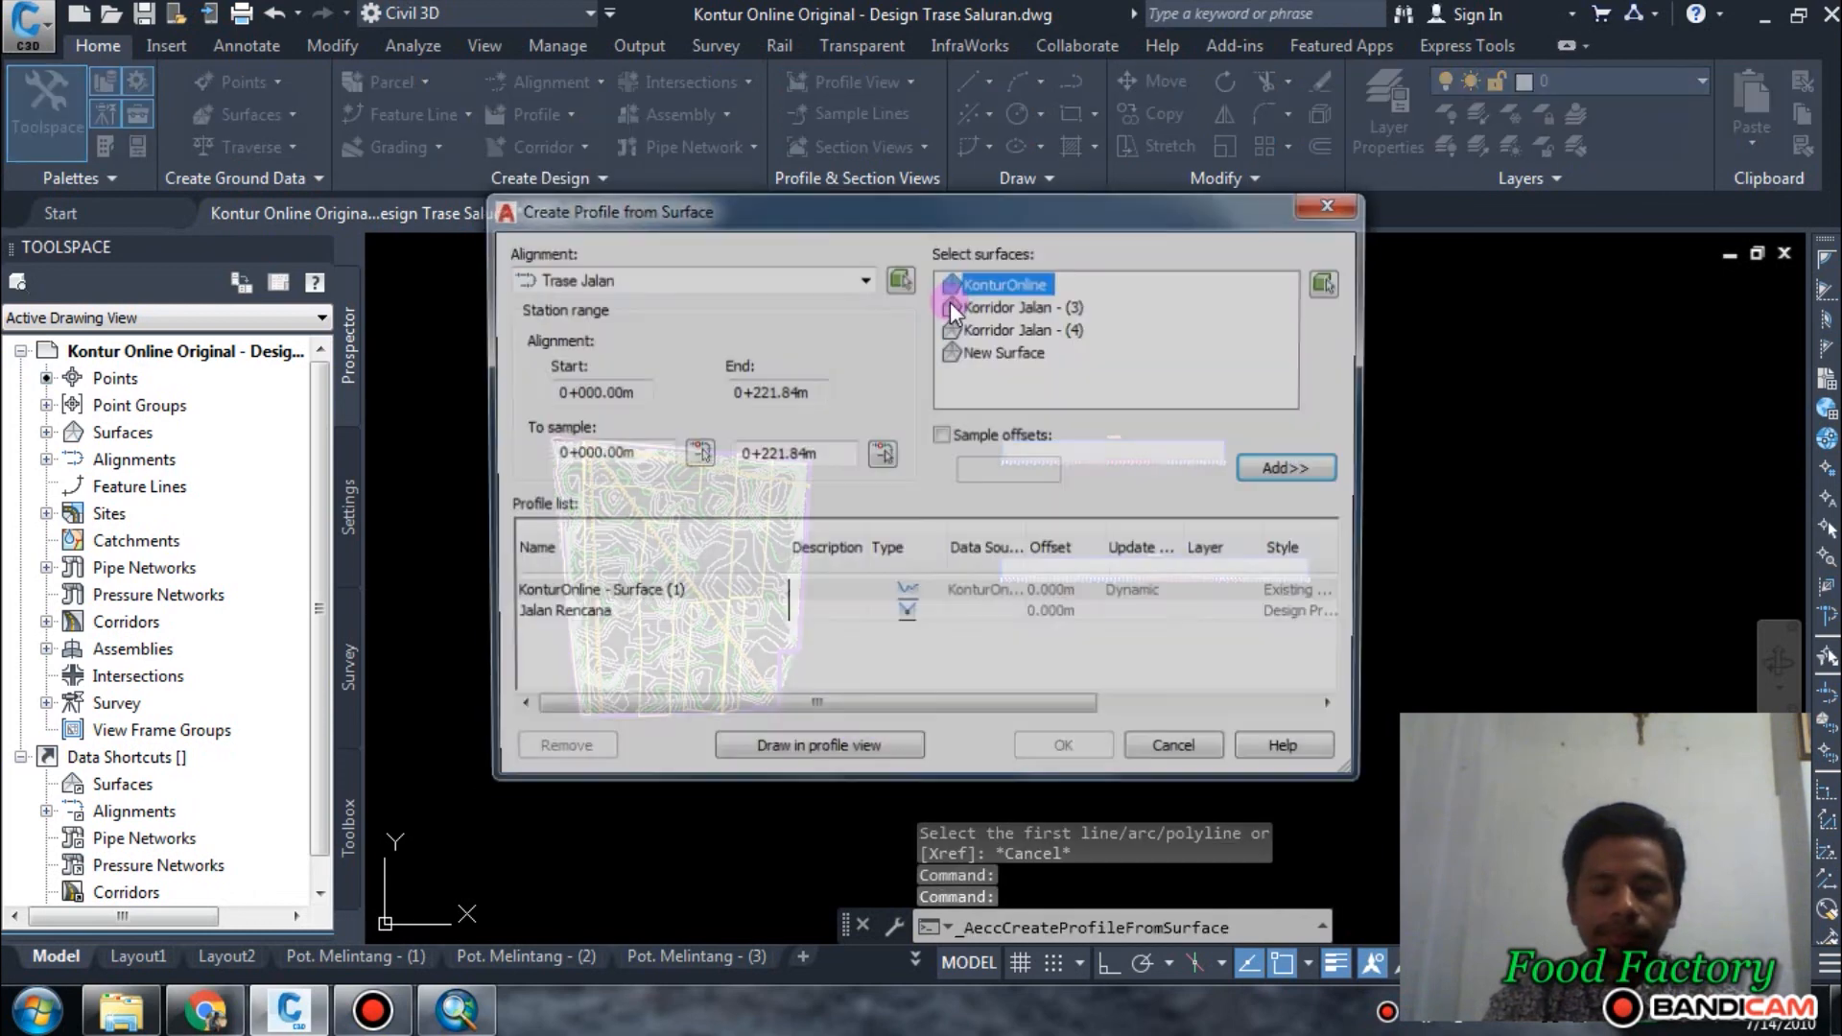
click(691, 277)
click(608, 338)
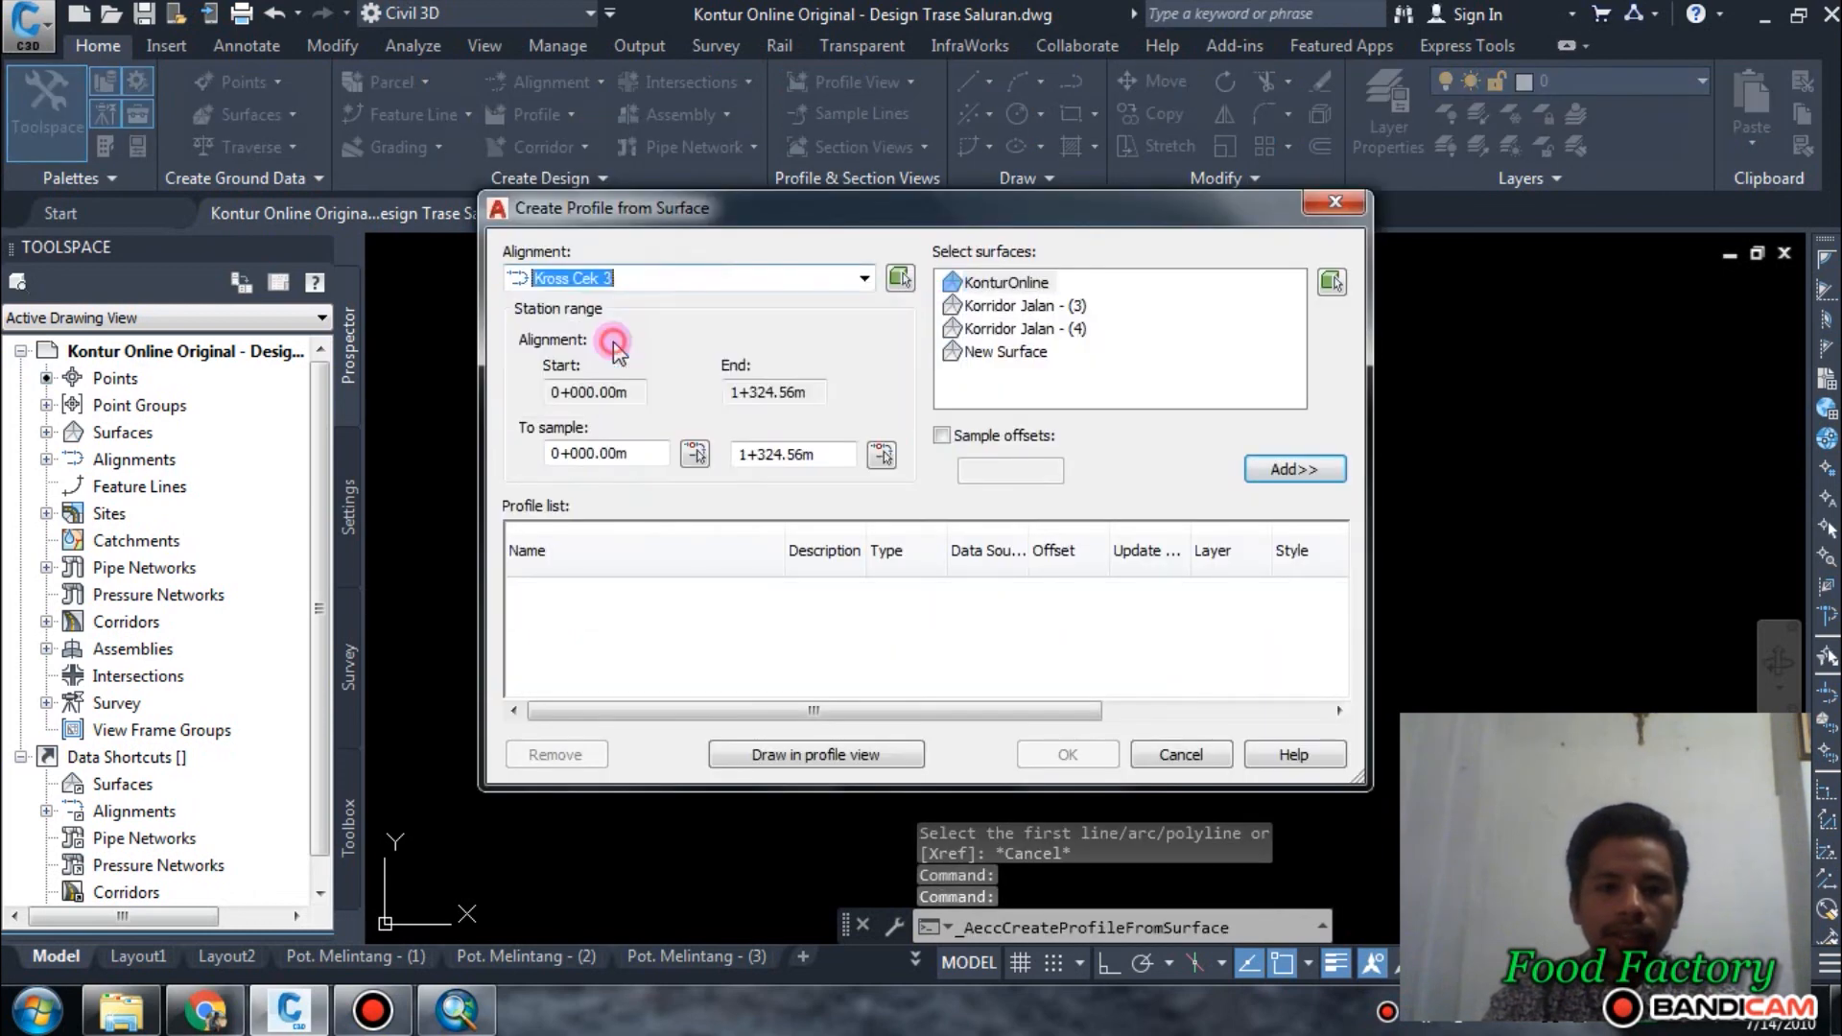
click(1020, 284)
click(1293, 469)
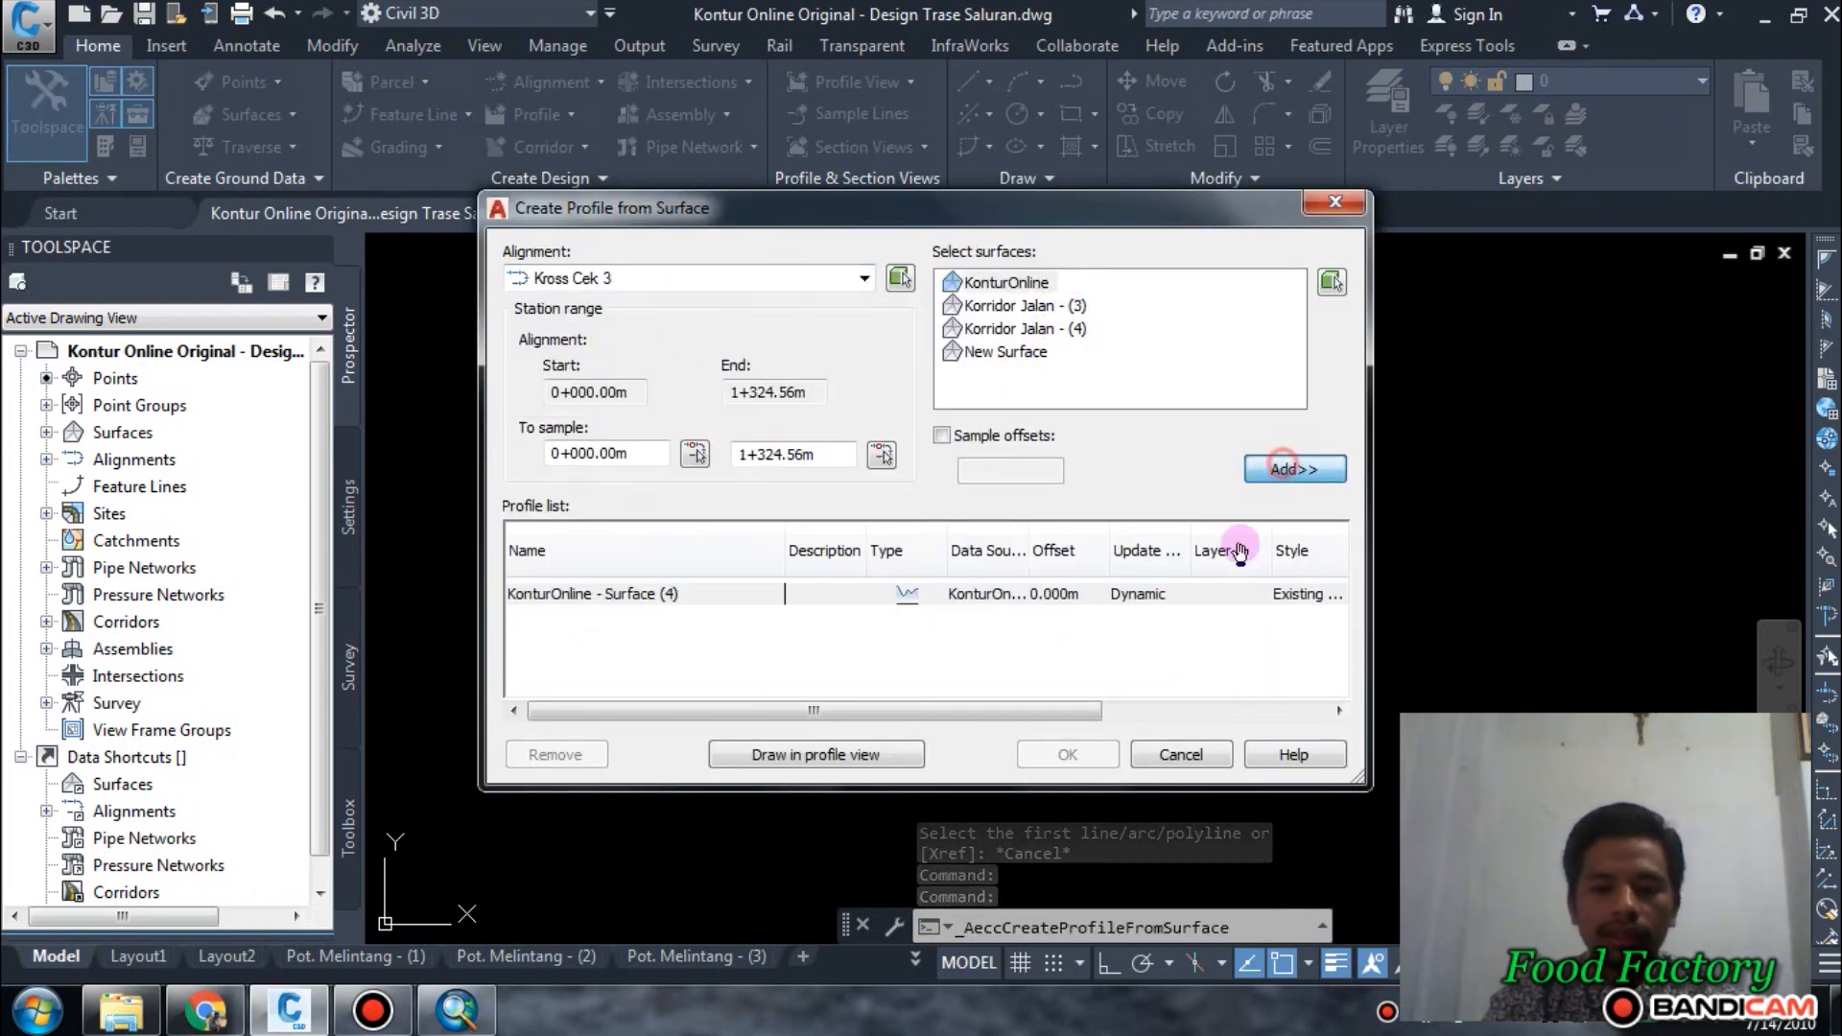
click(921, 744)
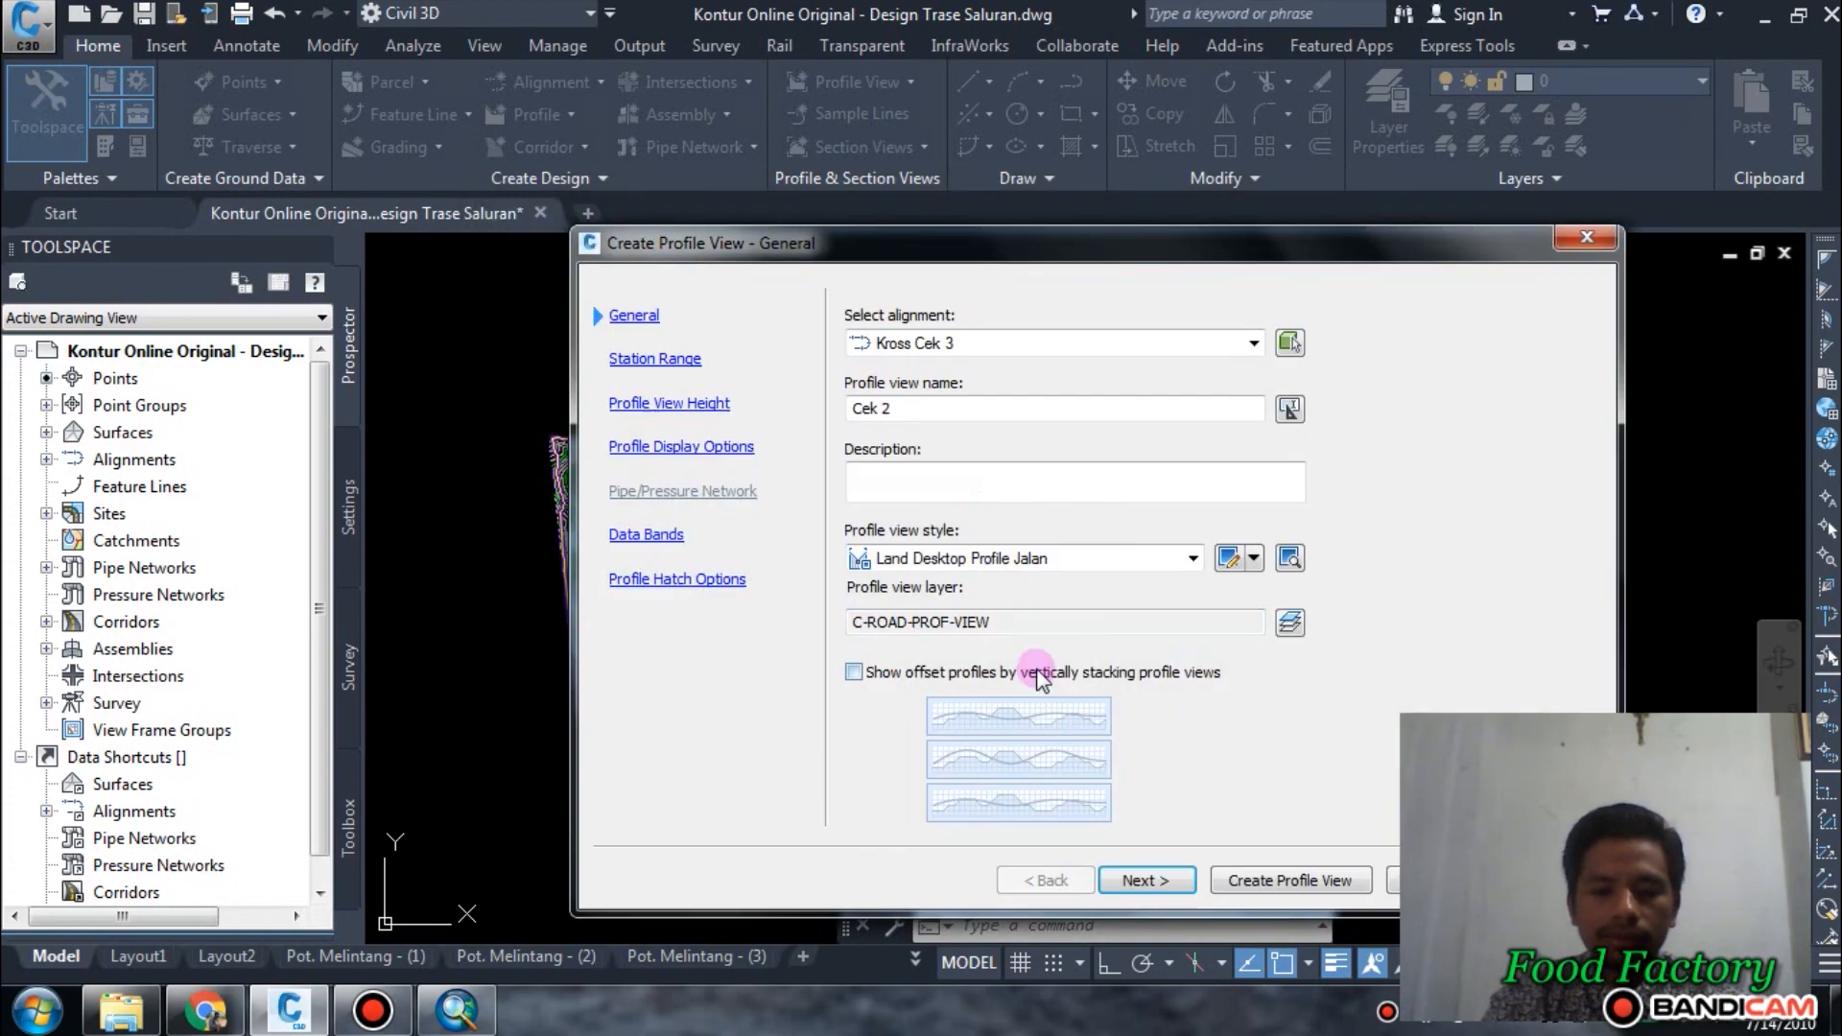
Name the profile view Cek 3 and create it with the remaining general, band and hatch settings kept as offered.
click(940, 403)
key(BackSpace)
text(3)
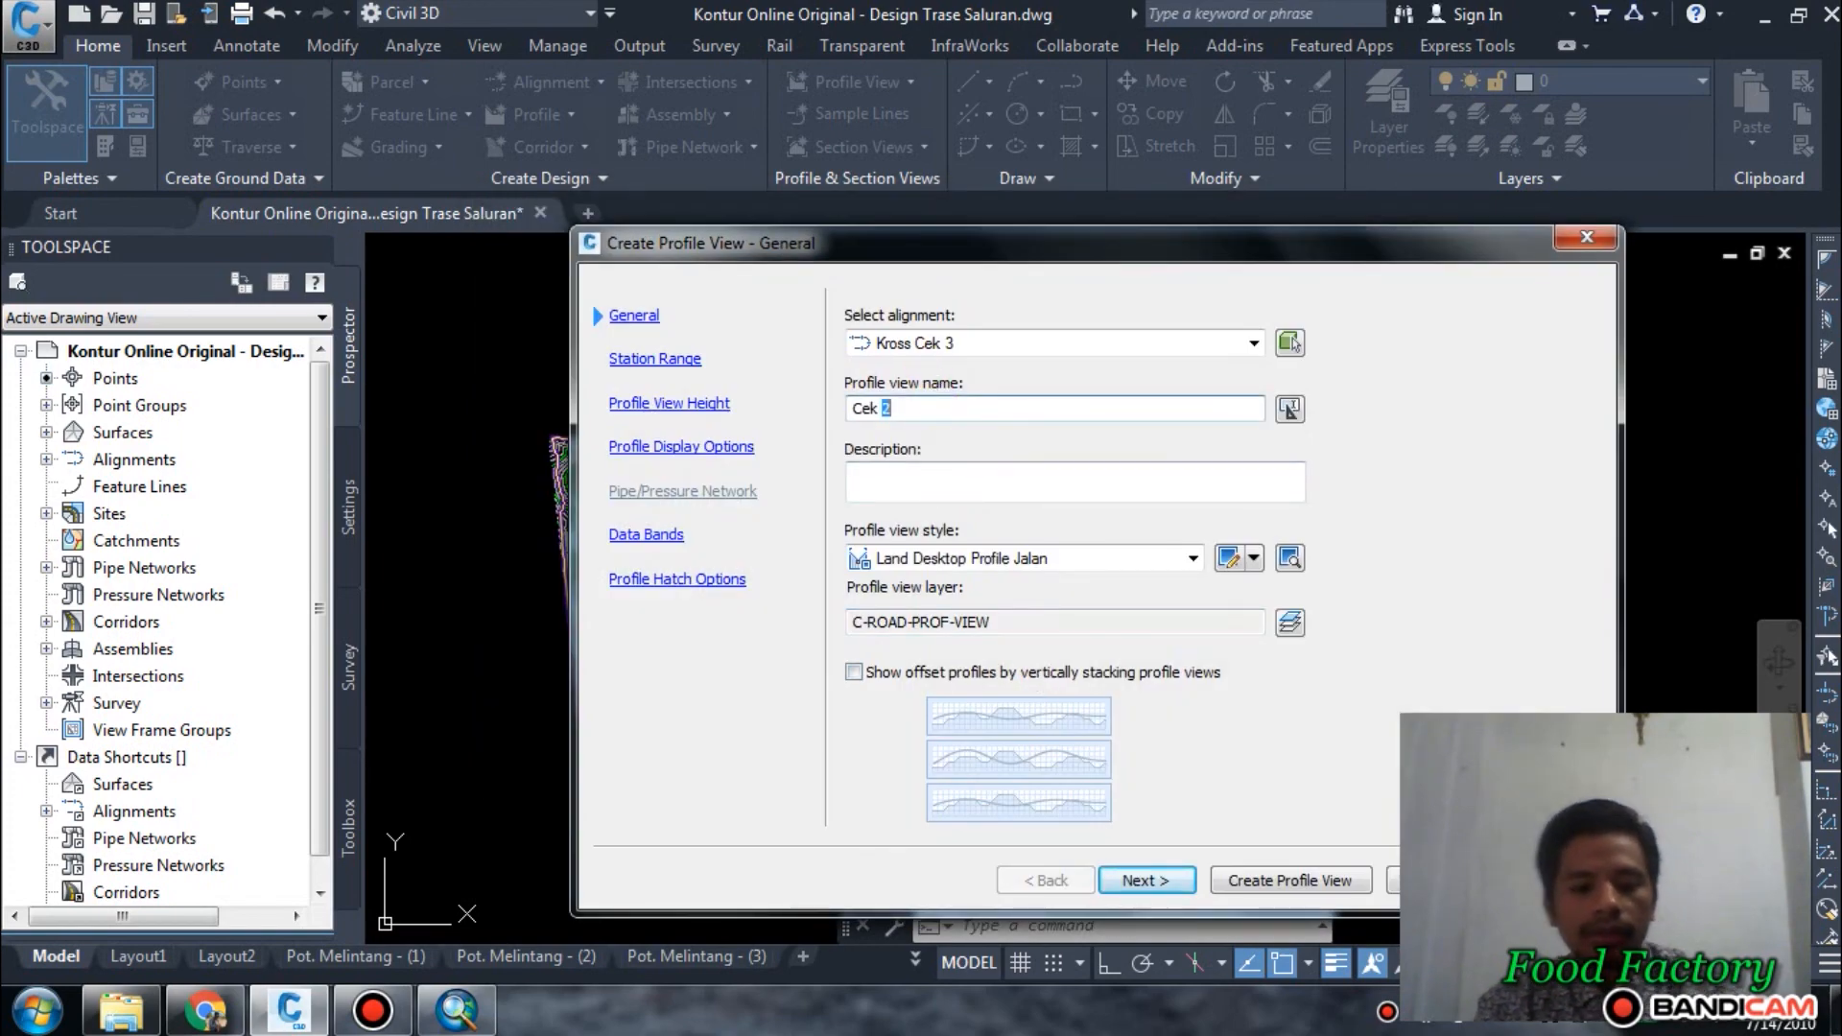
click(1138, 858)
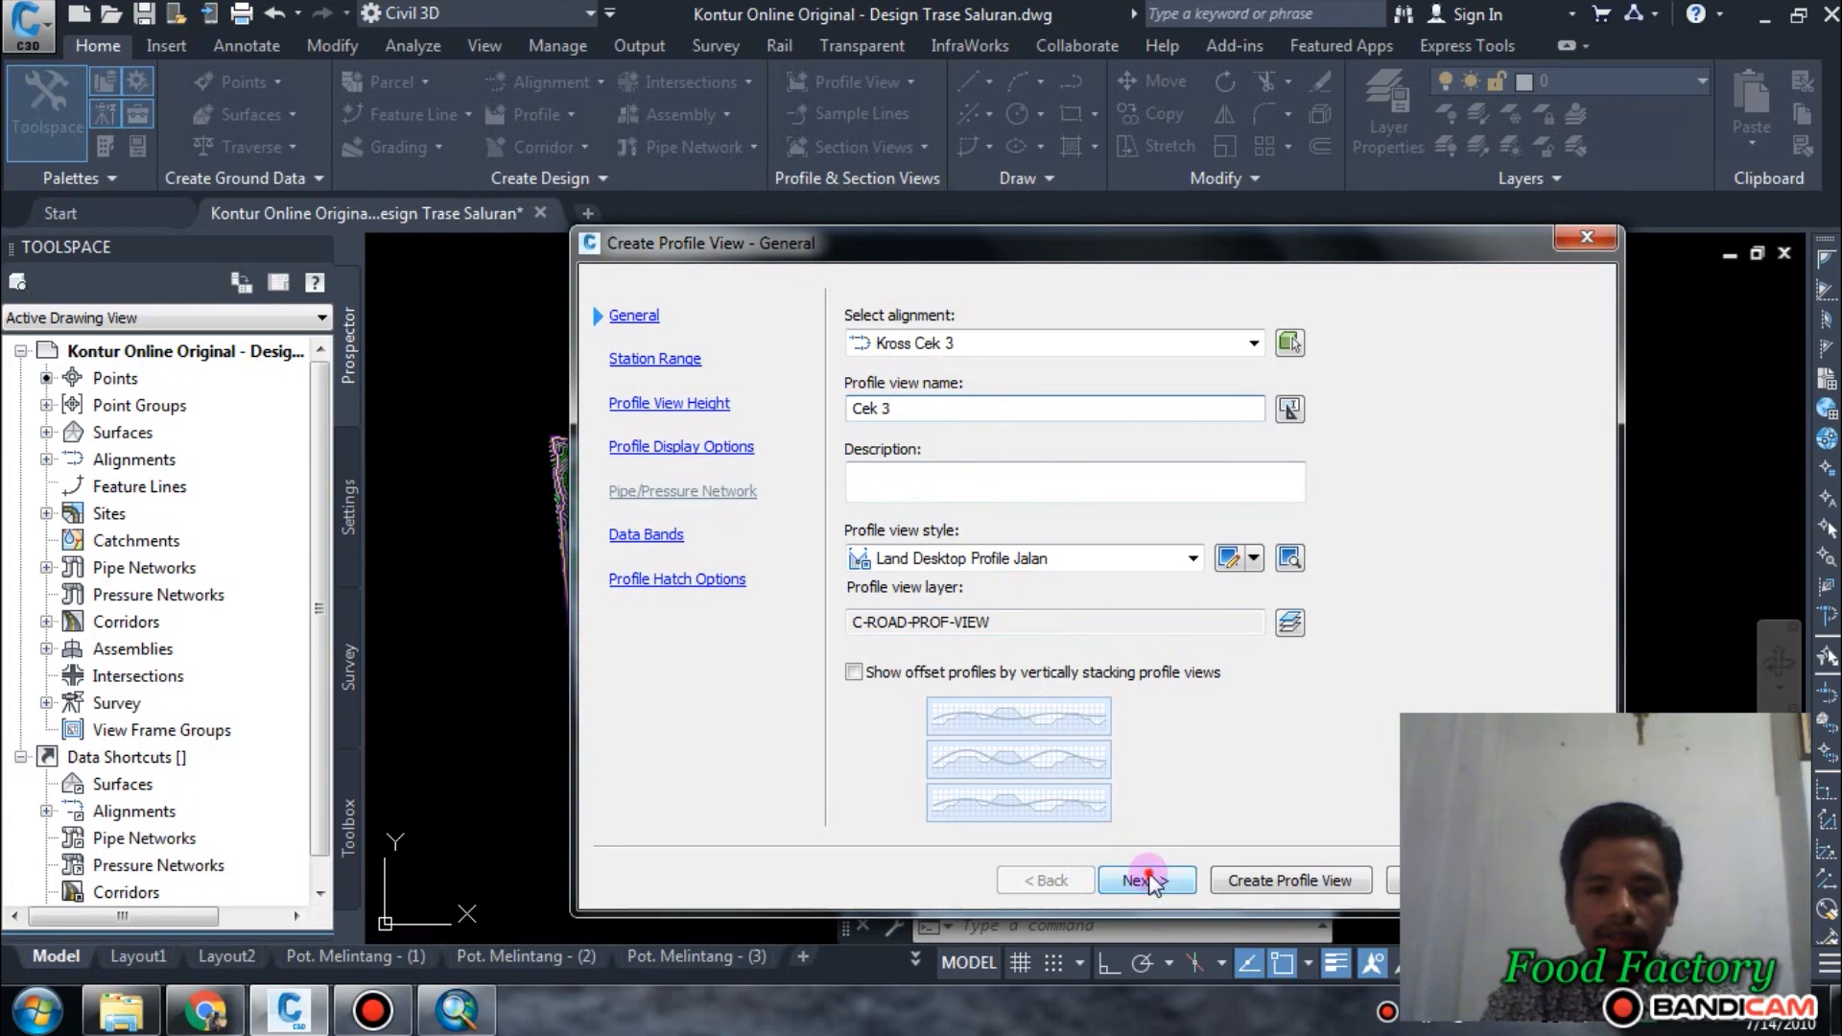
click(1147, 879)
click(1147, 880)
click(1147, 879)
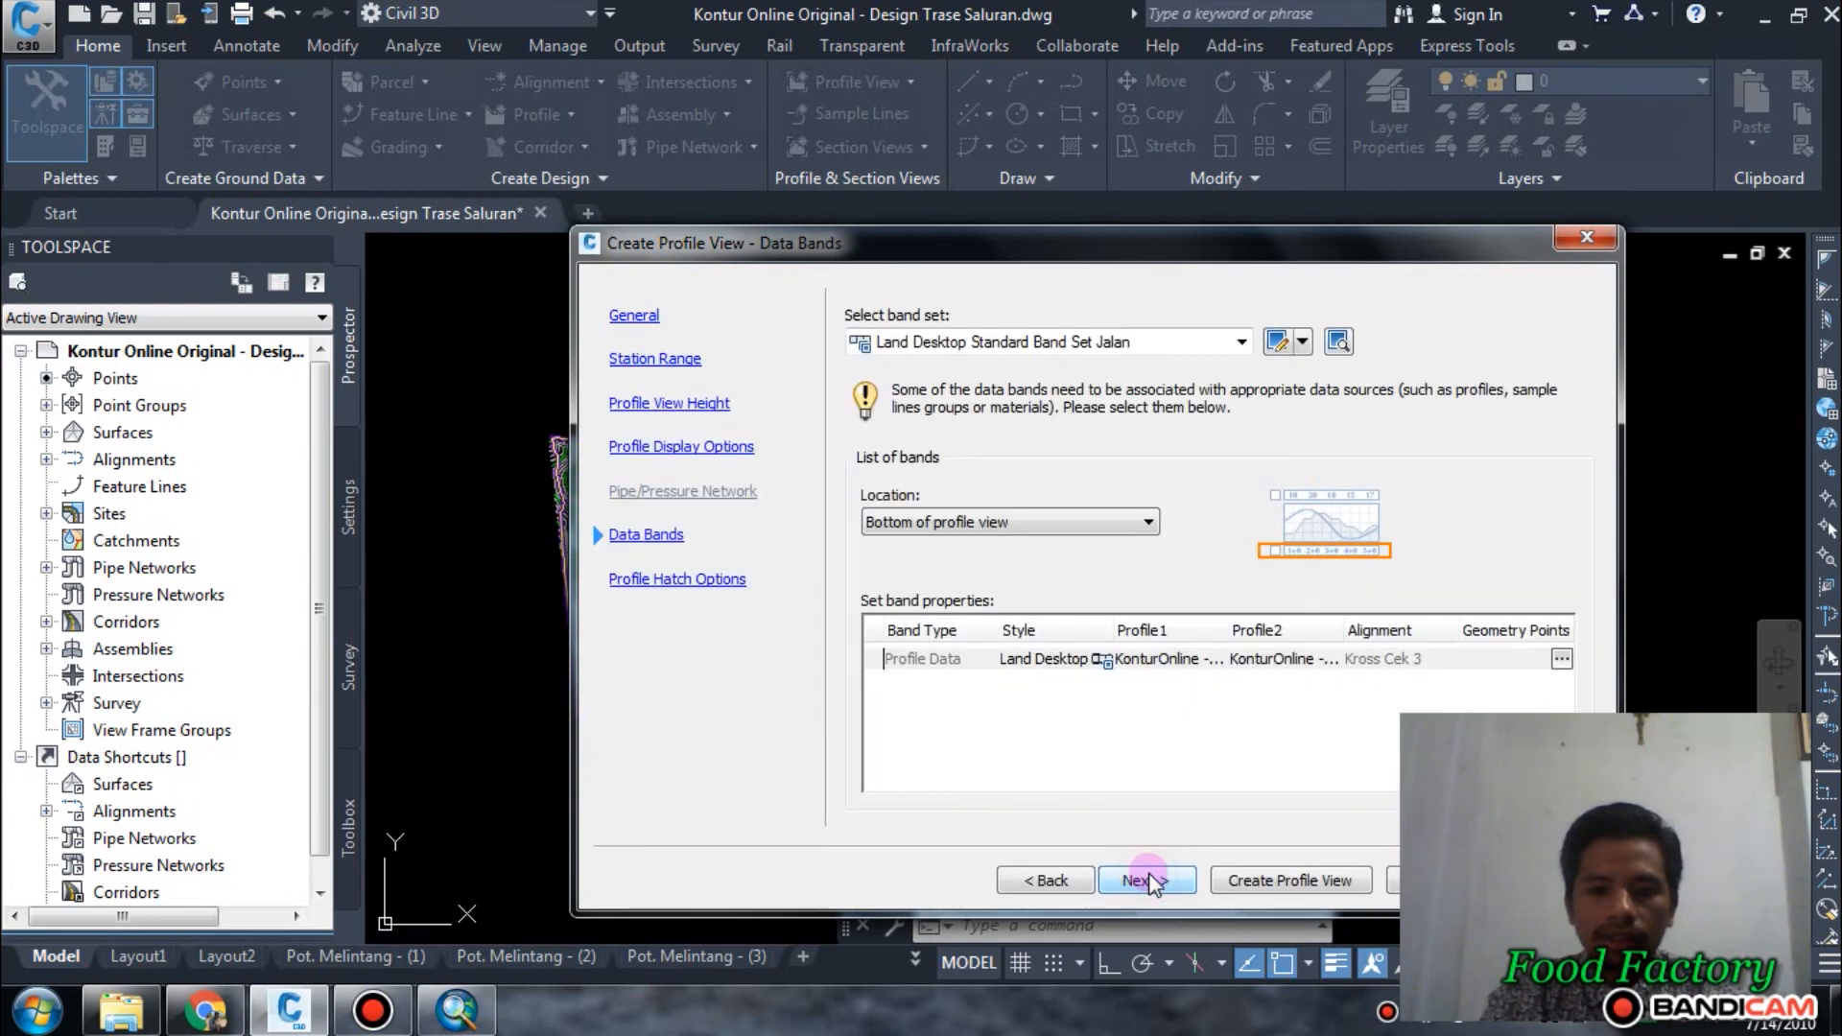
click(1147, 880)
click(1243, 880)
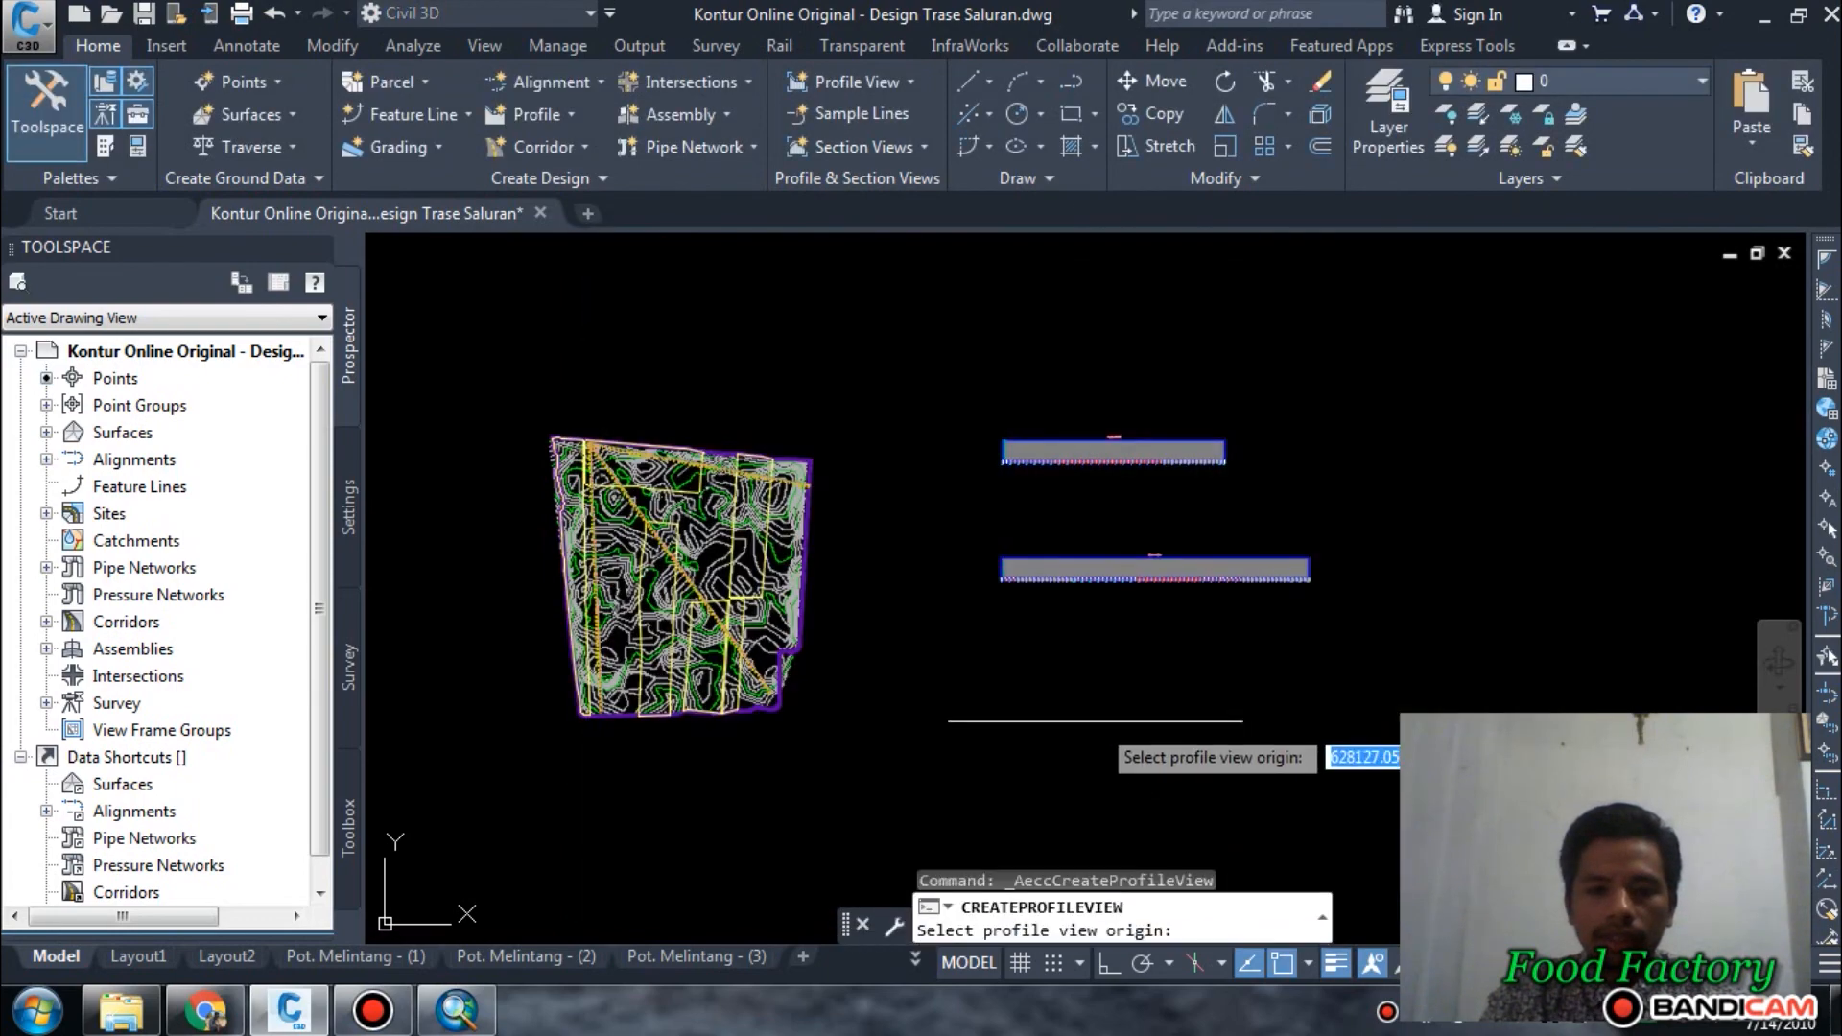
Place the Cek 3 profile view below the Cek 2 profile view, roughly in line with its start.
scroll(989, 576, up, 3)
scroll(994, 539, down, 4)
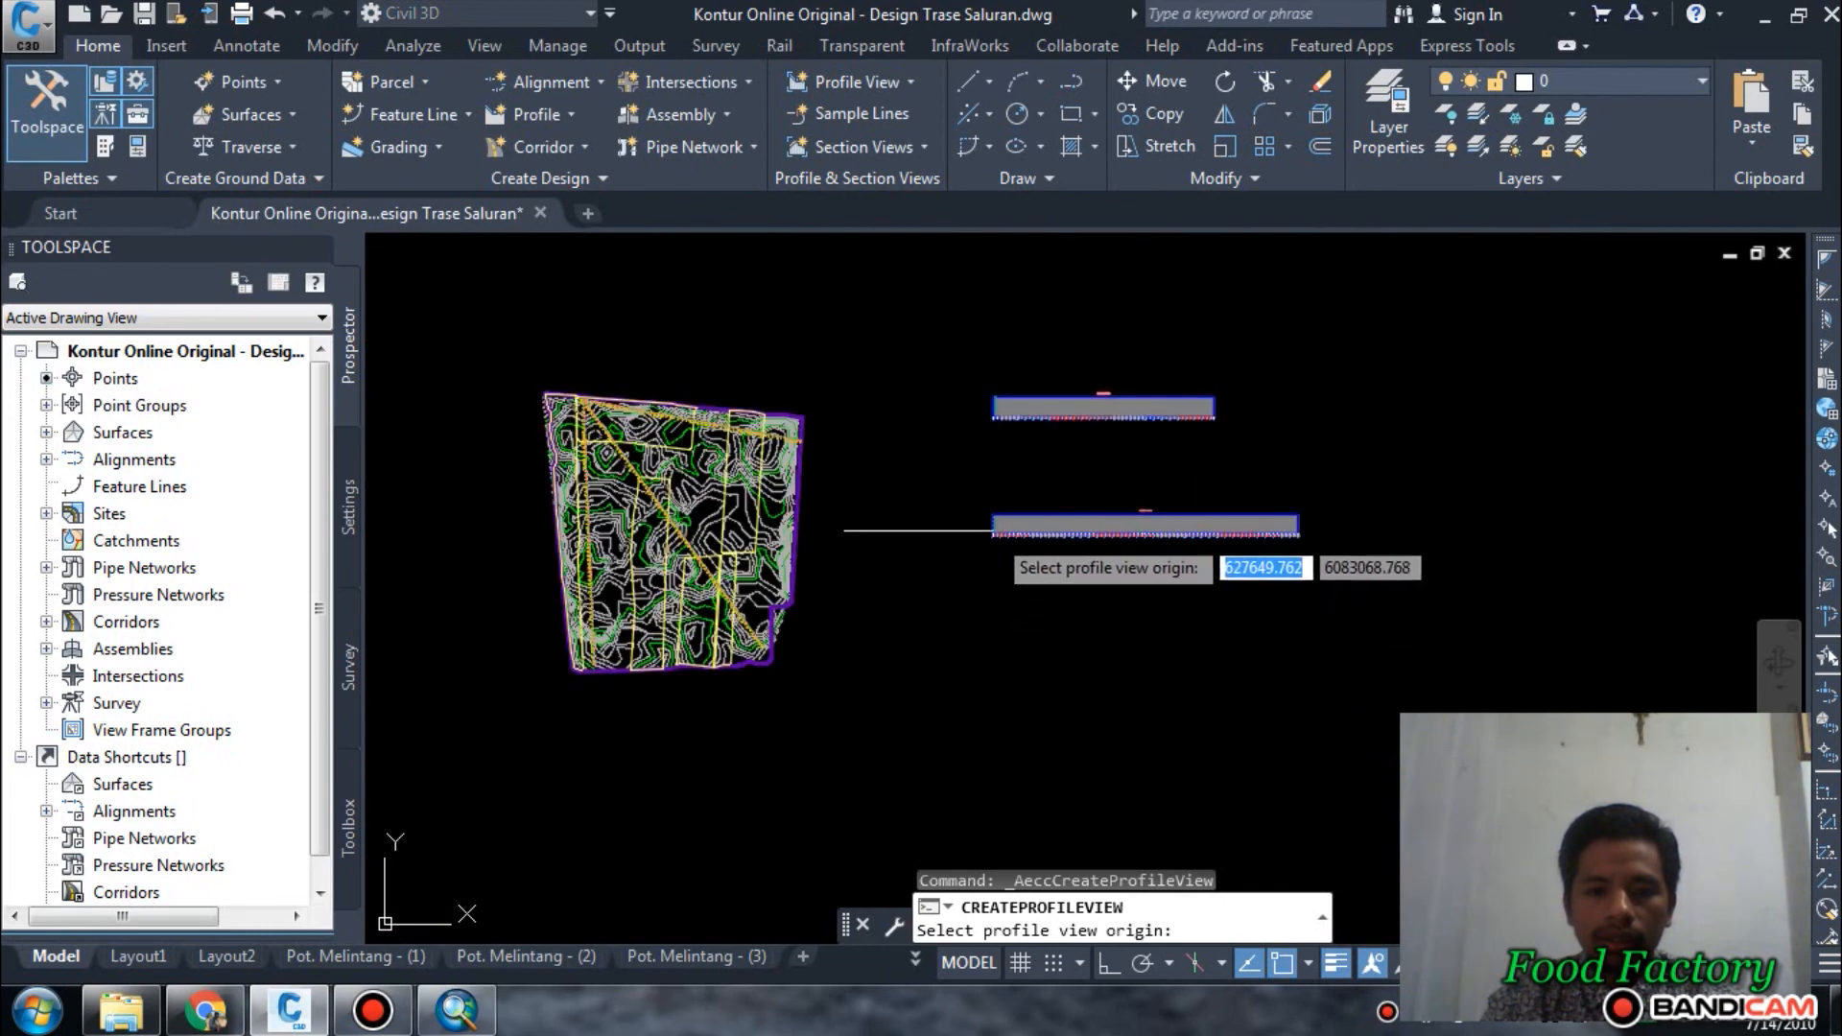
scroll(994, 539, up, 5)
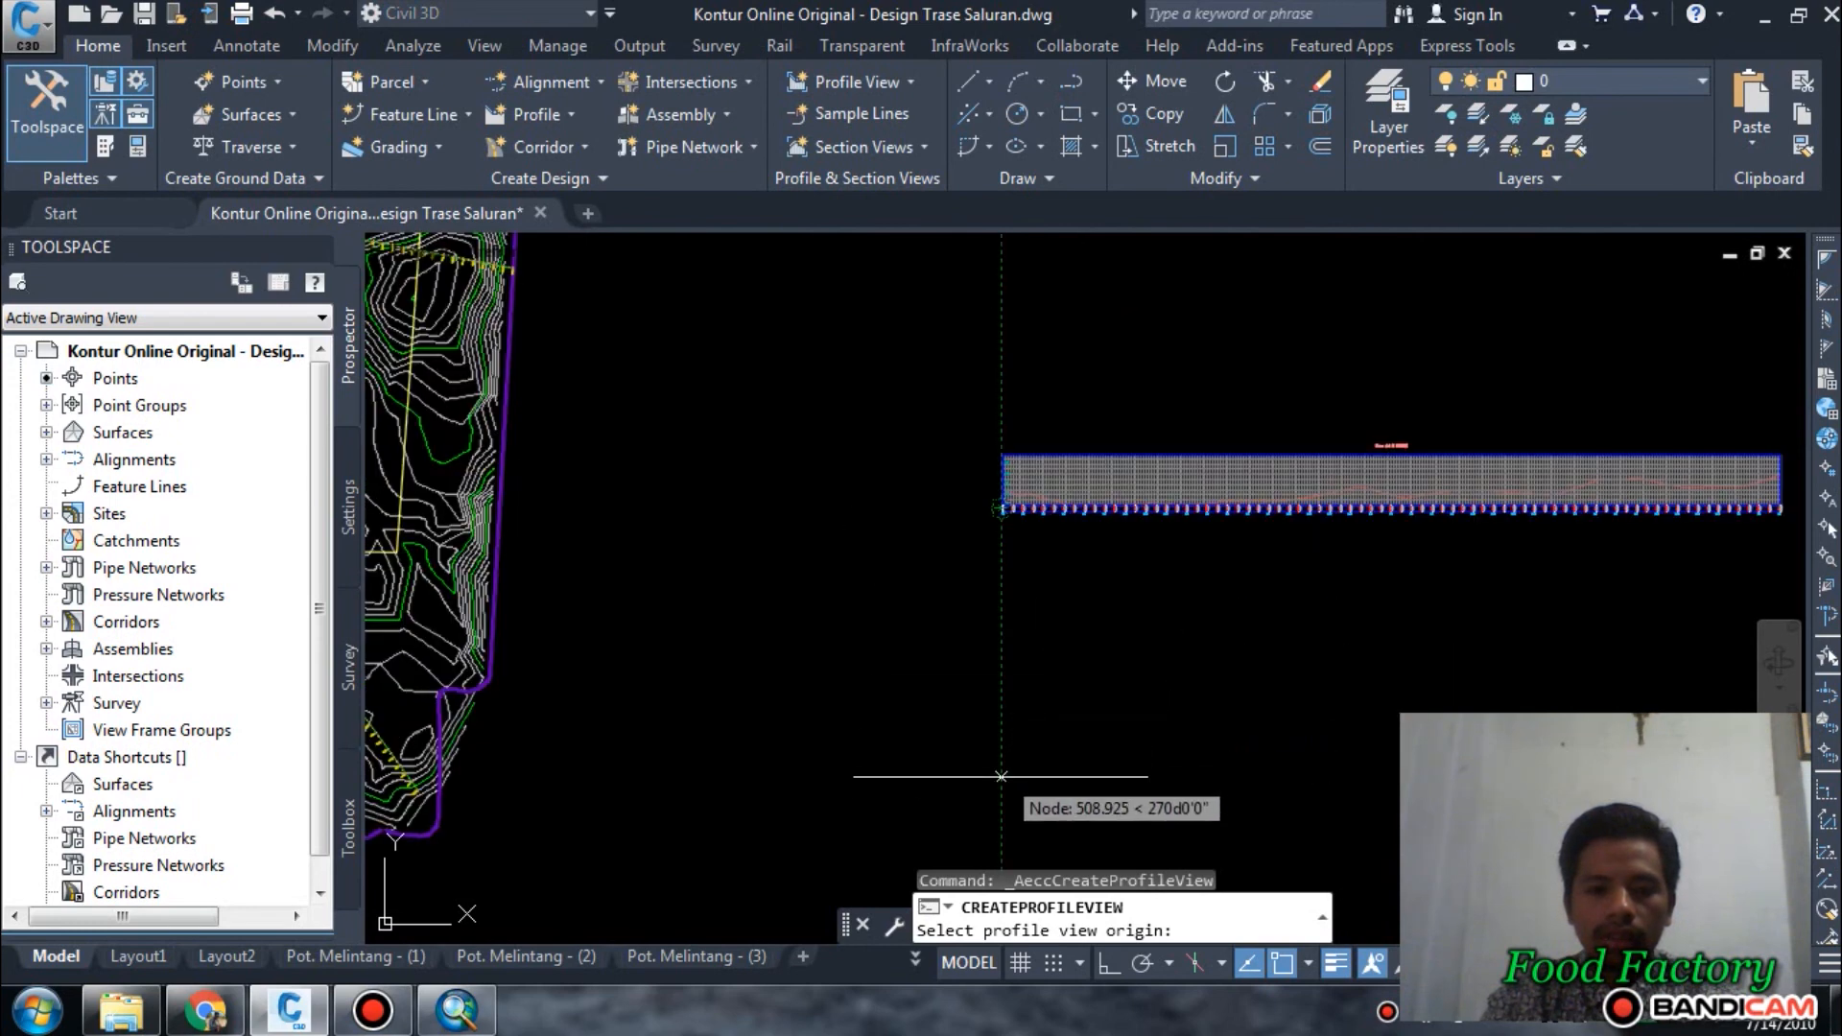
click(967, 760)
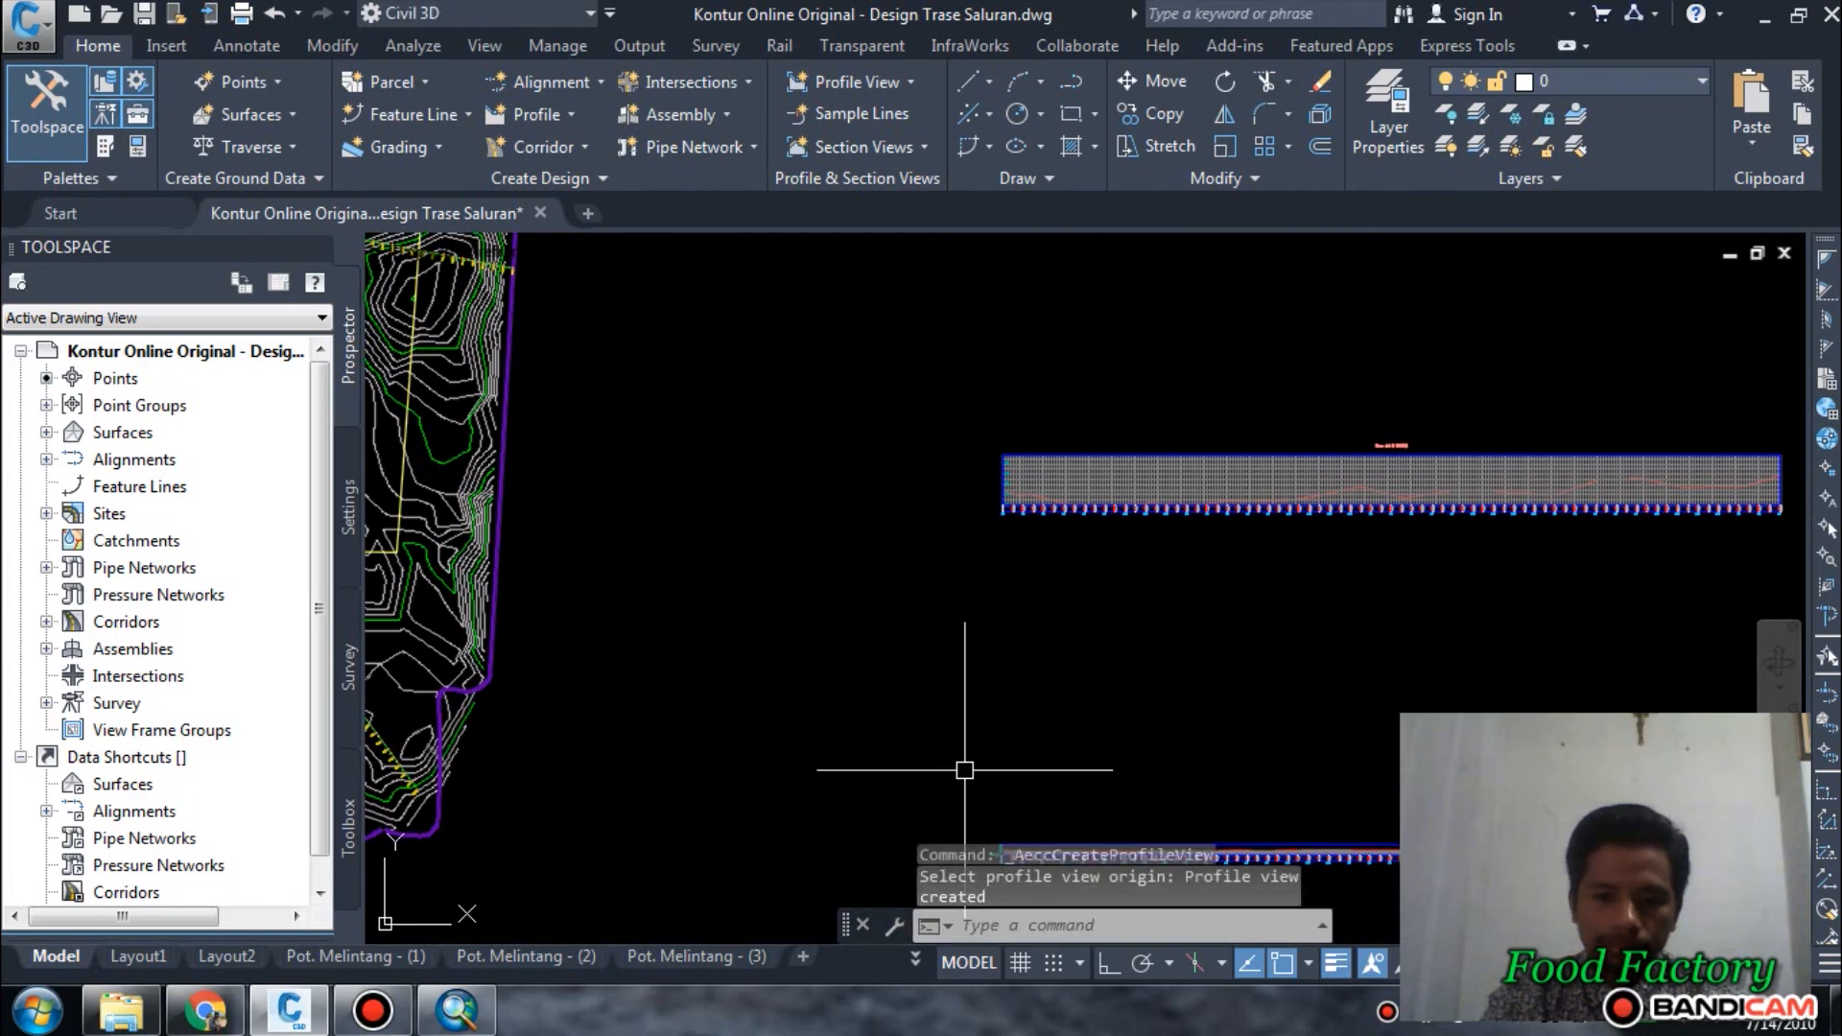
Give the Cek 3 profile view a user-specified elevation range and split it automatically.
scroll(1007, 671, down, 3)
scroll(1072, 753, up, 4)
scroll(1072, 758, up, 2)
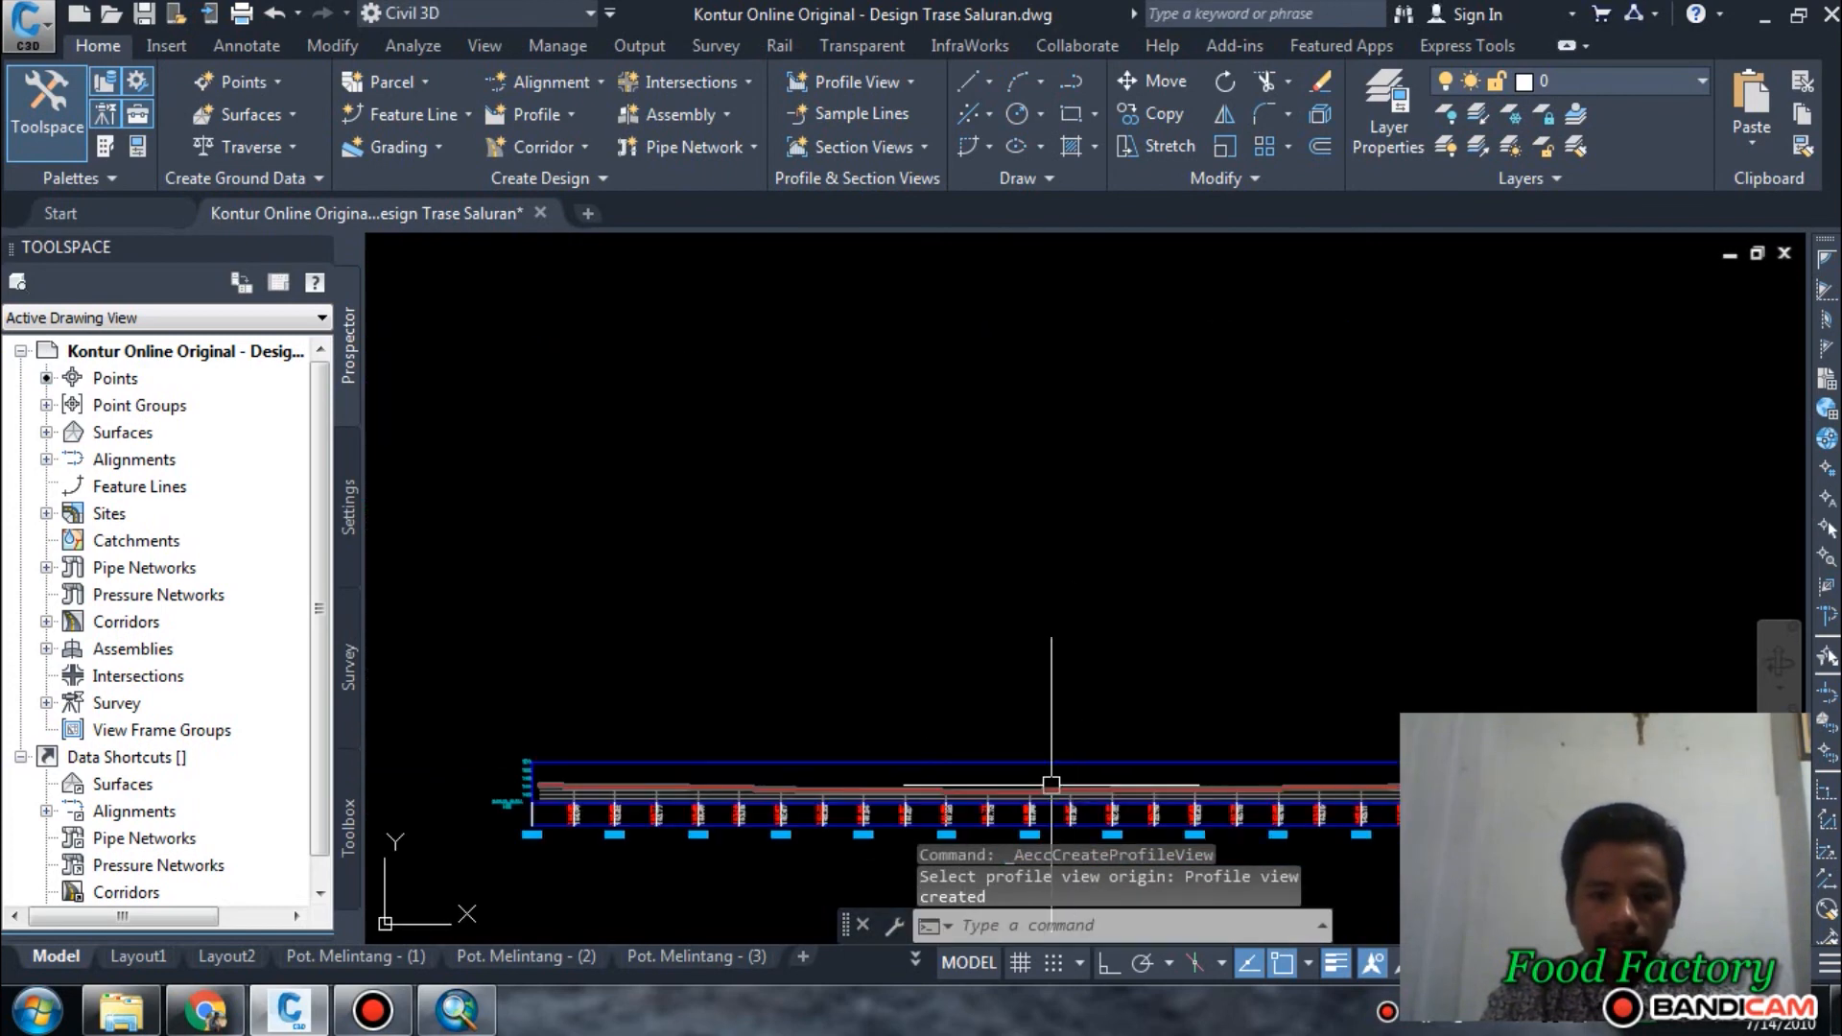
click(1049, 762)
right_click(1049, 763)
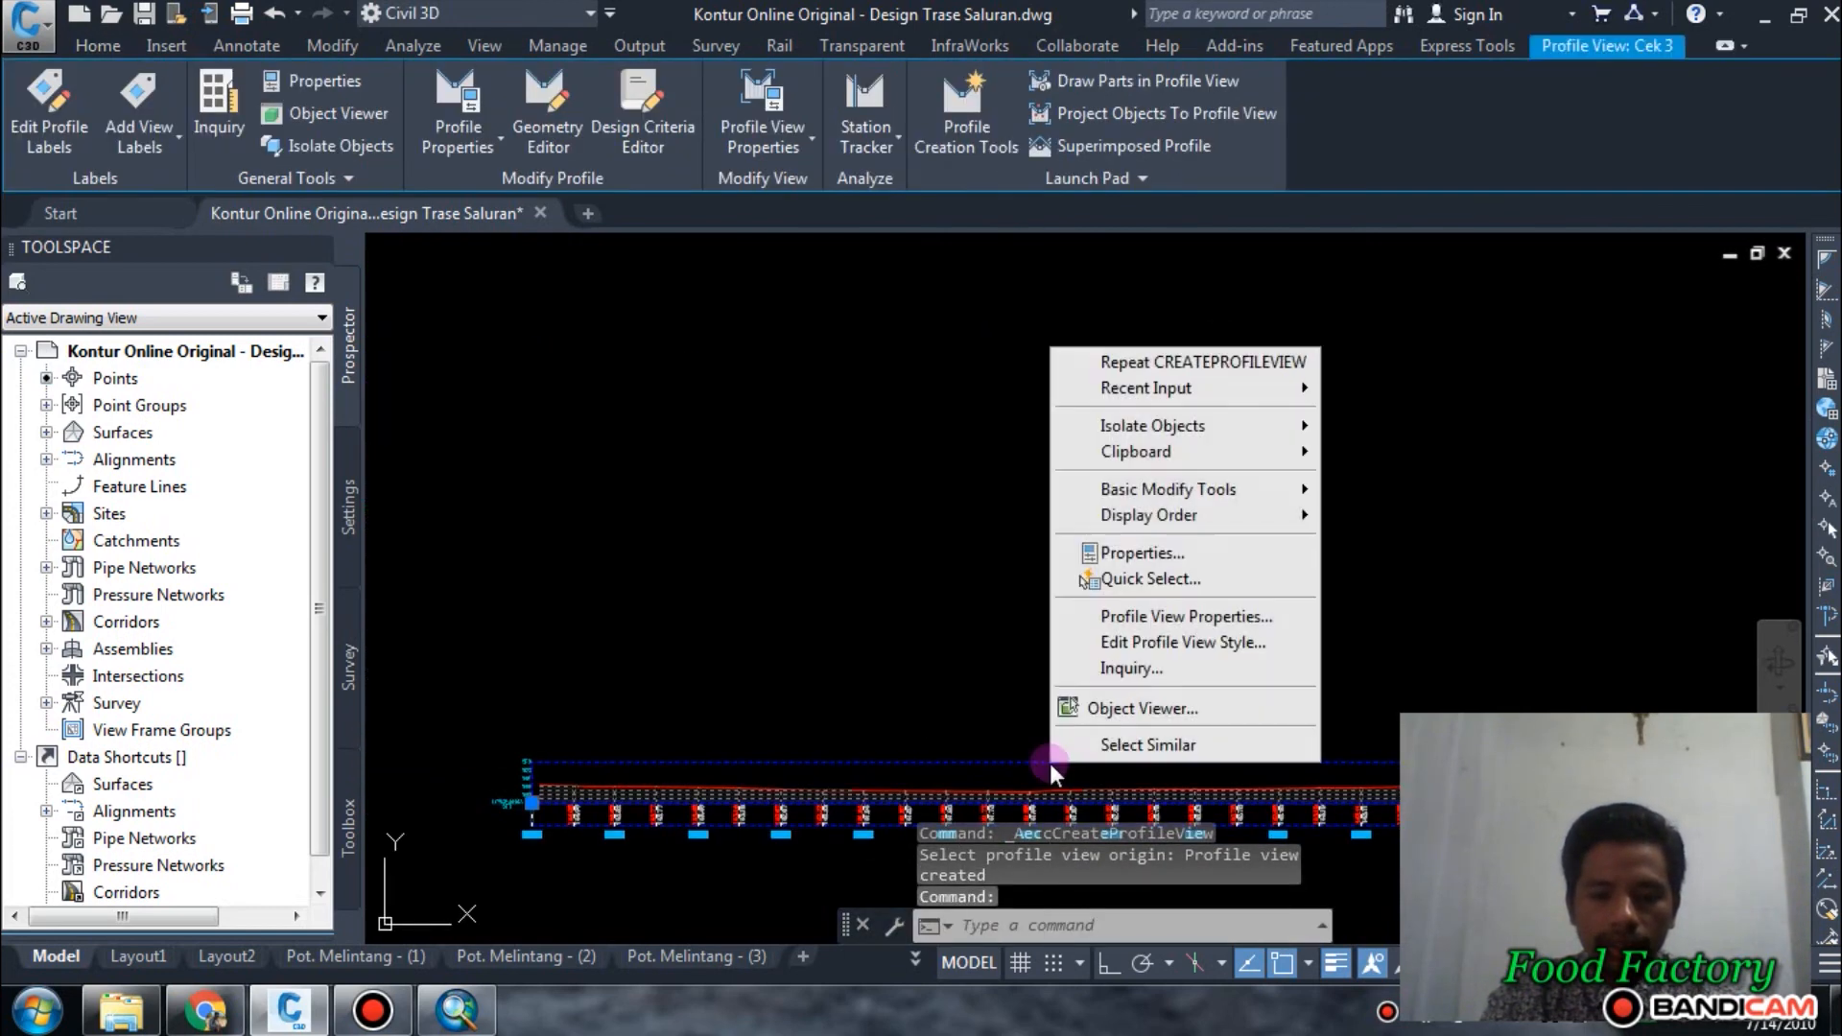
click(1132, 618)
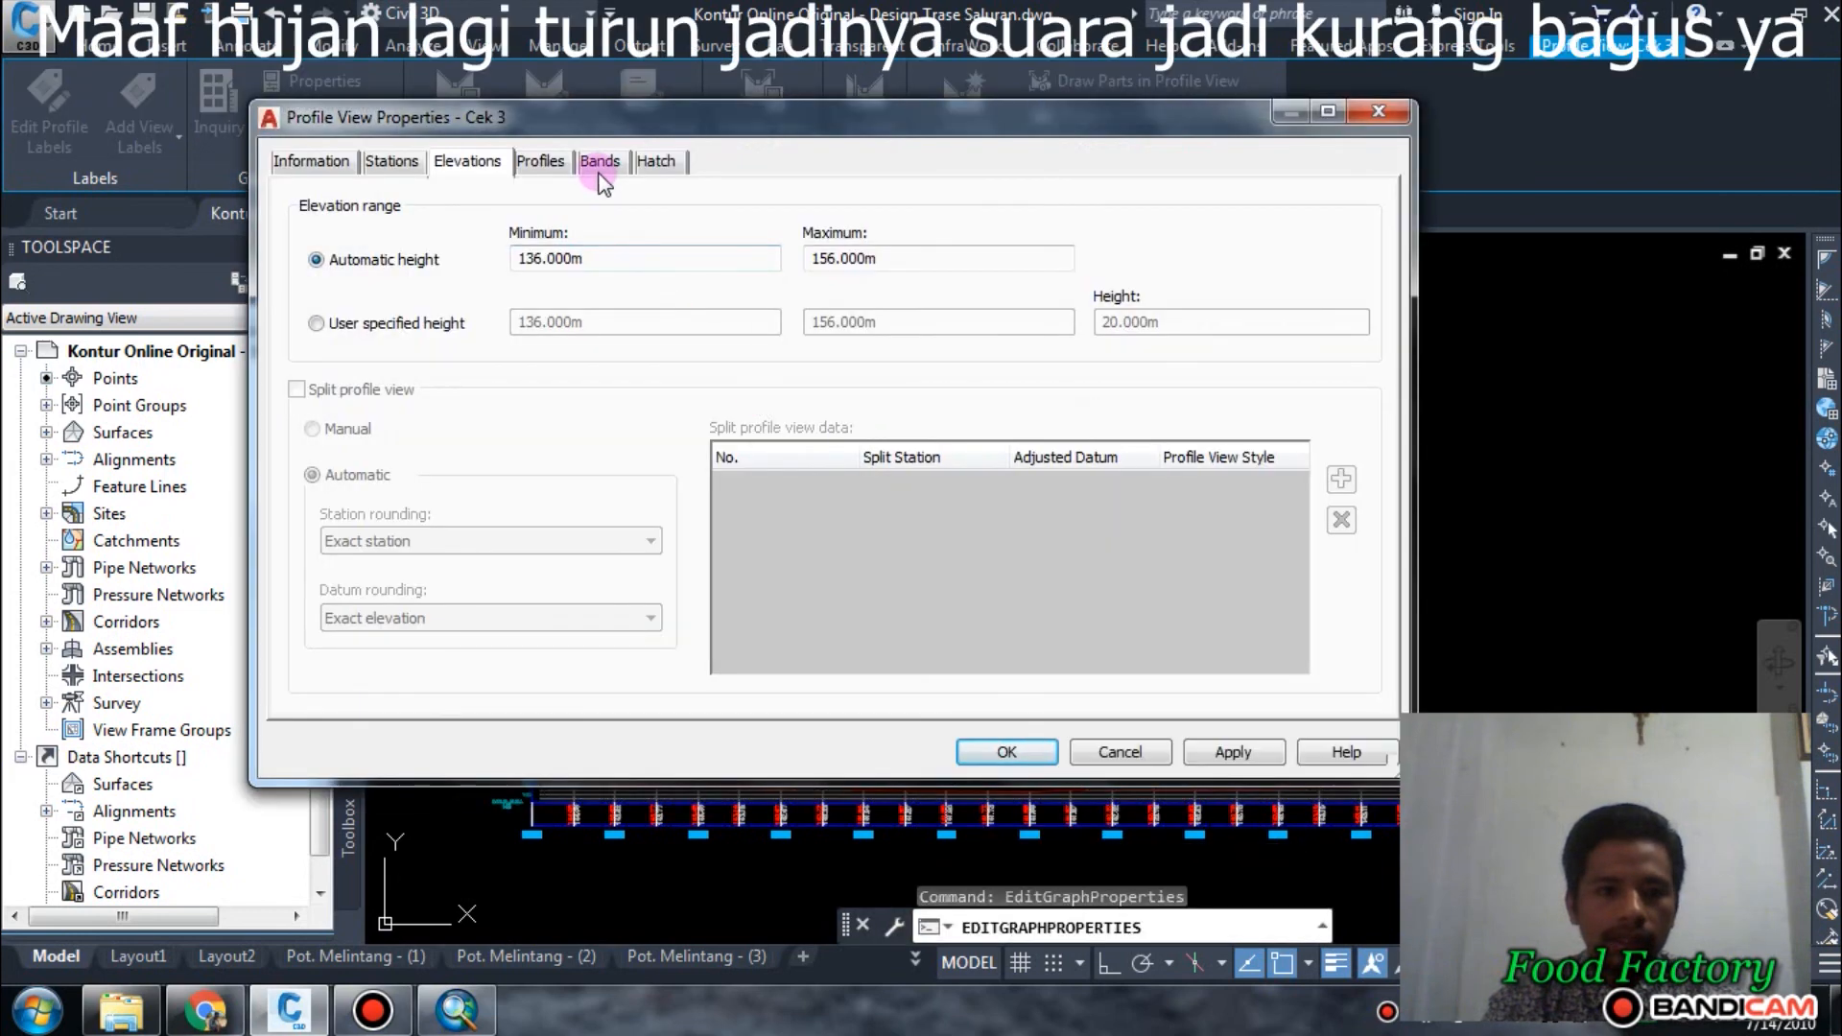
click(398, 324)
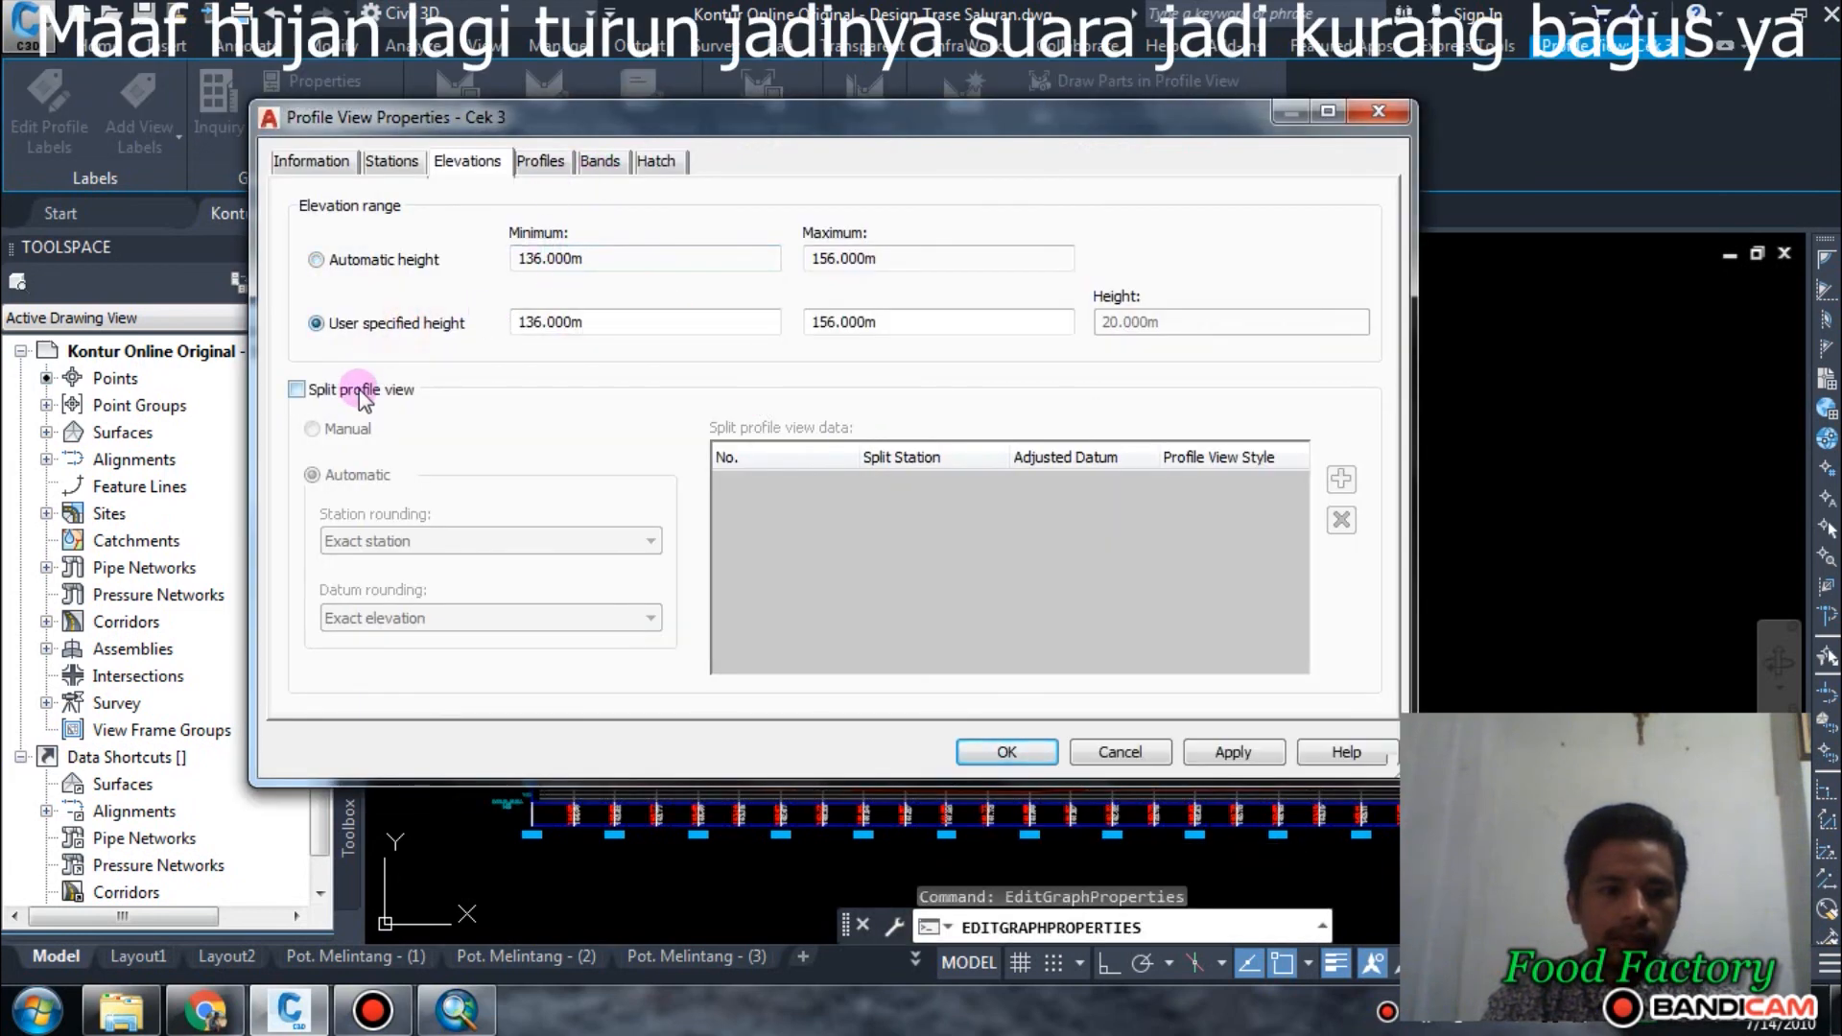
click(358, 389)
click(332, 428)
click(325, 490)
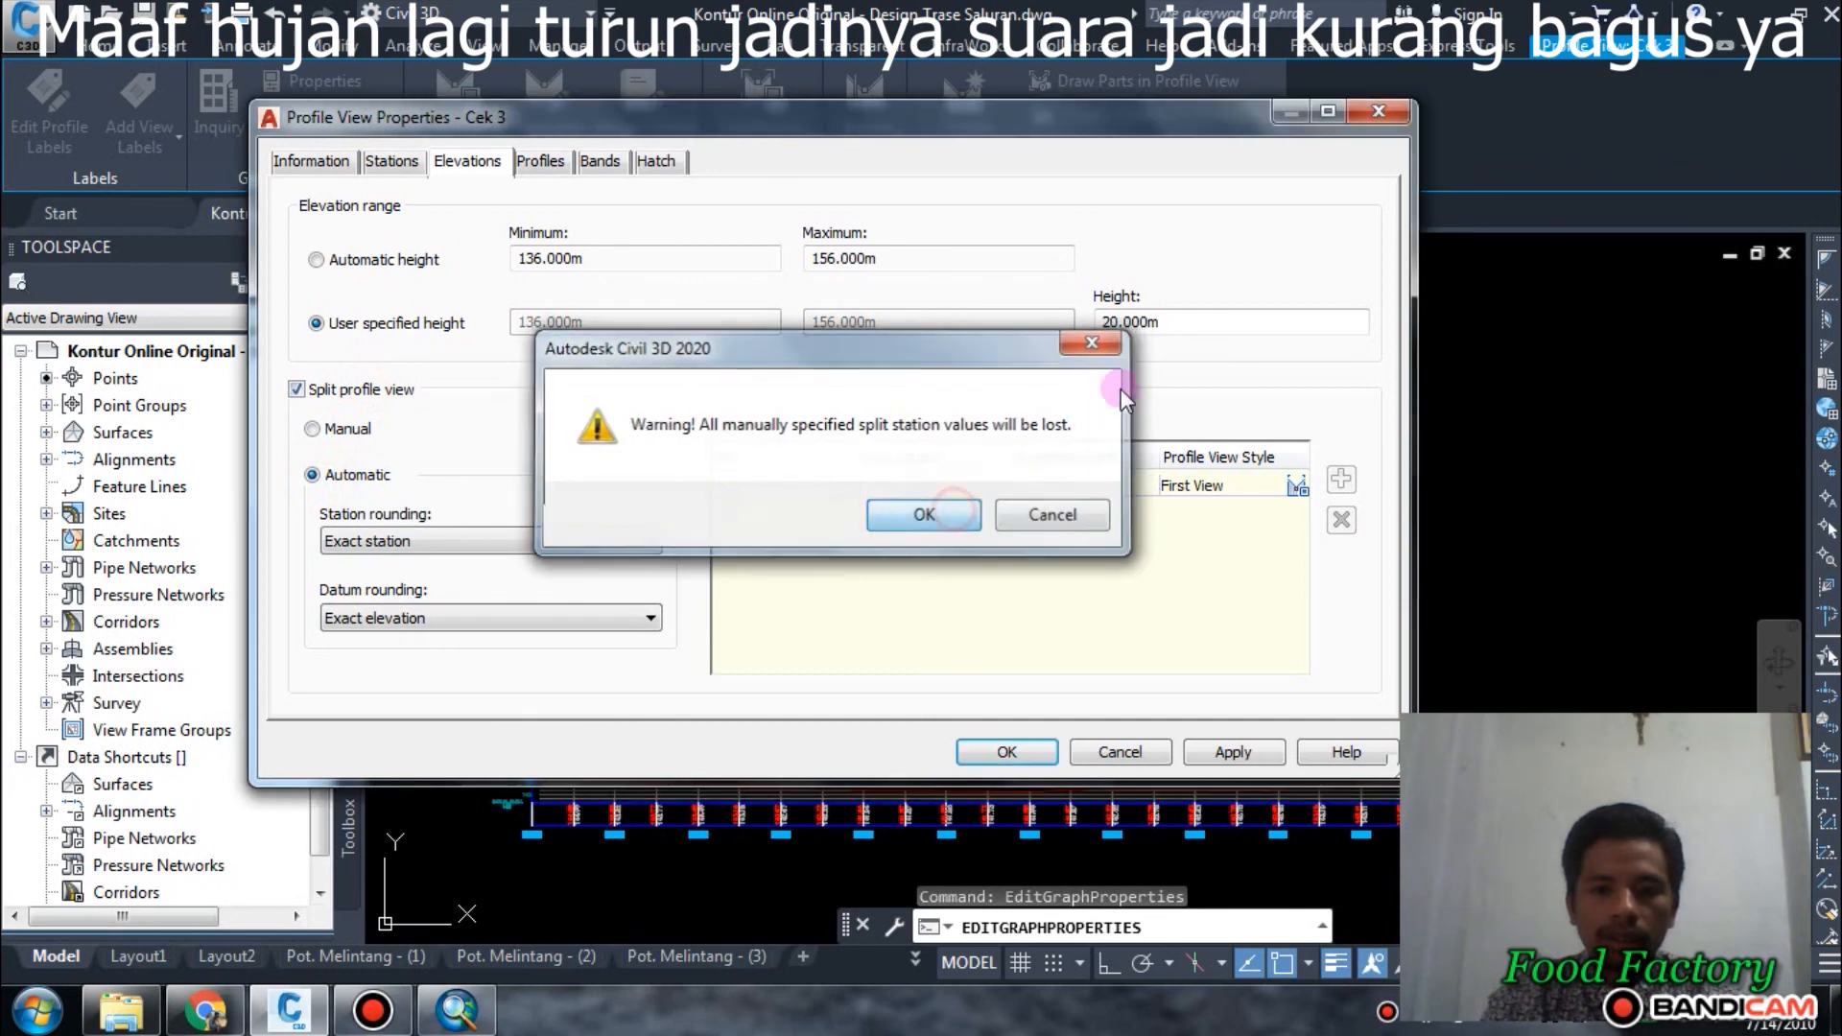
click(924, 515)
Set the Cek 3 profile view height to 10 m and apply the properties.
double_click(1166, 321)
text(1)
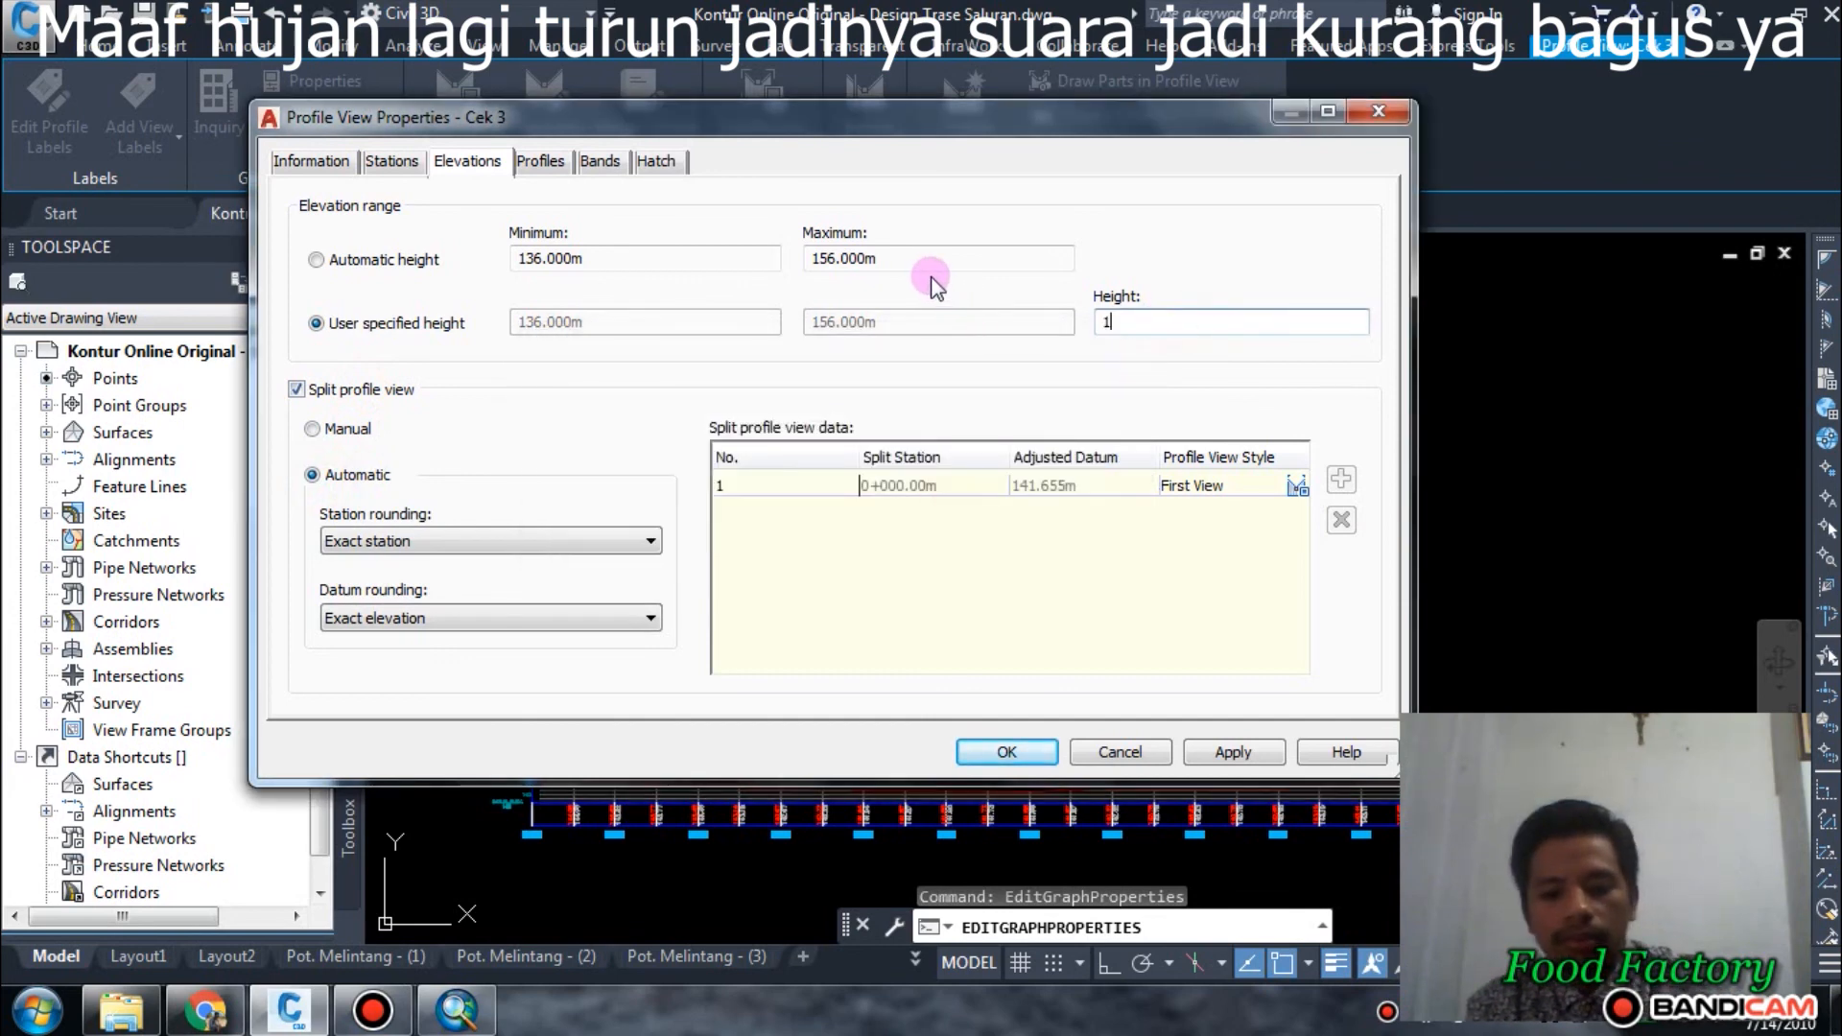
text(0)
click(1006, 751)
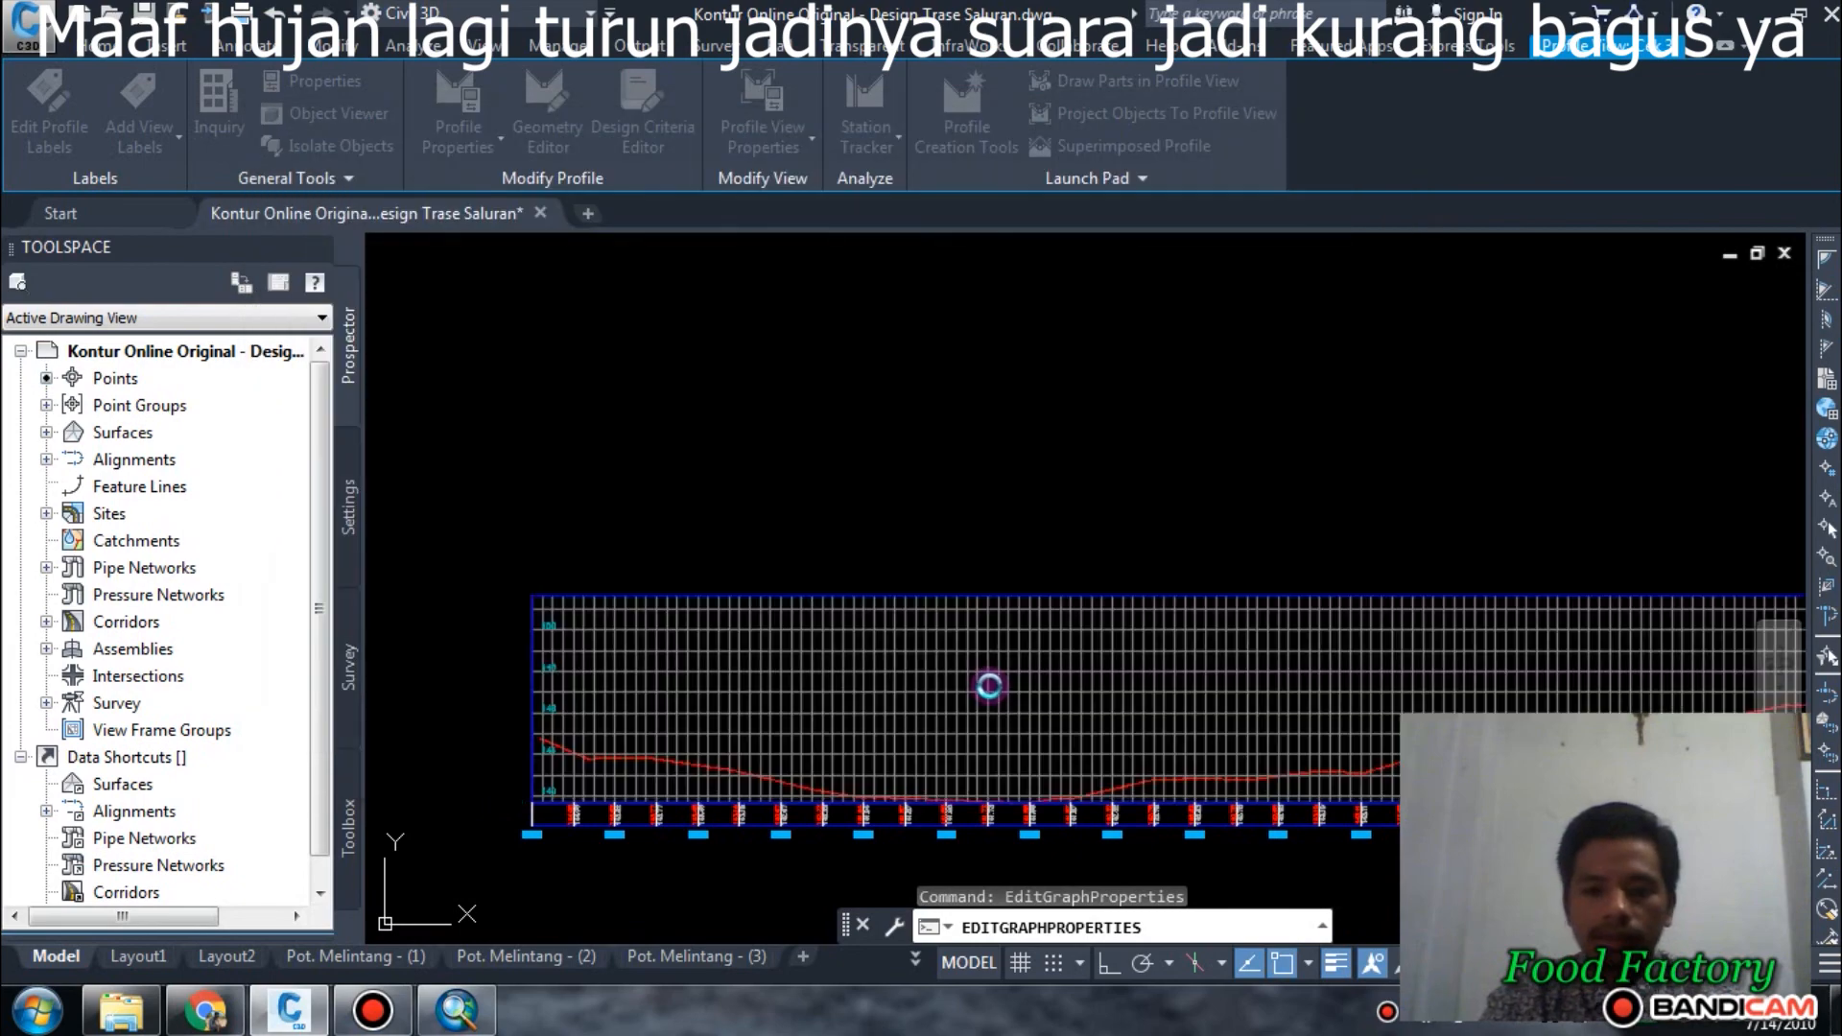
Review the Cek 3 ground line through to its far end, then inspect the alignment routes on the contour map.
scroll(845, 638, down, 4)
middle_drag(1312, 691, 734, 709)
scroll(735, 709, up, 2)
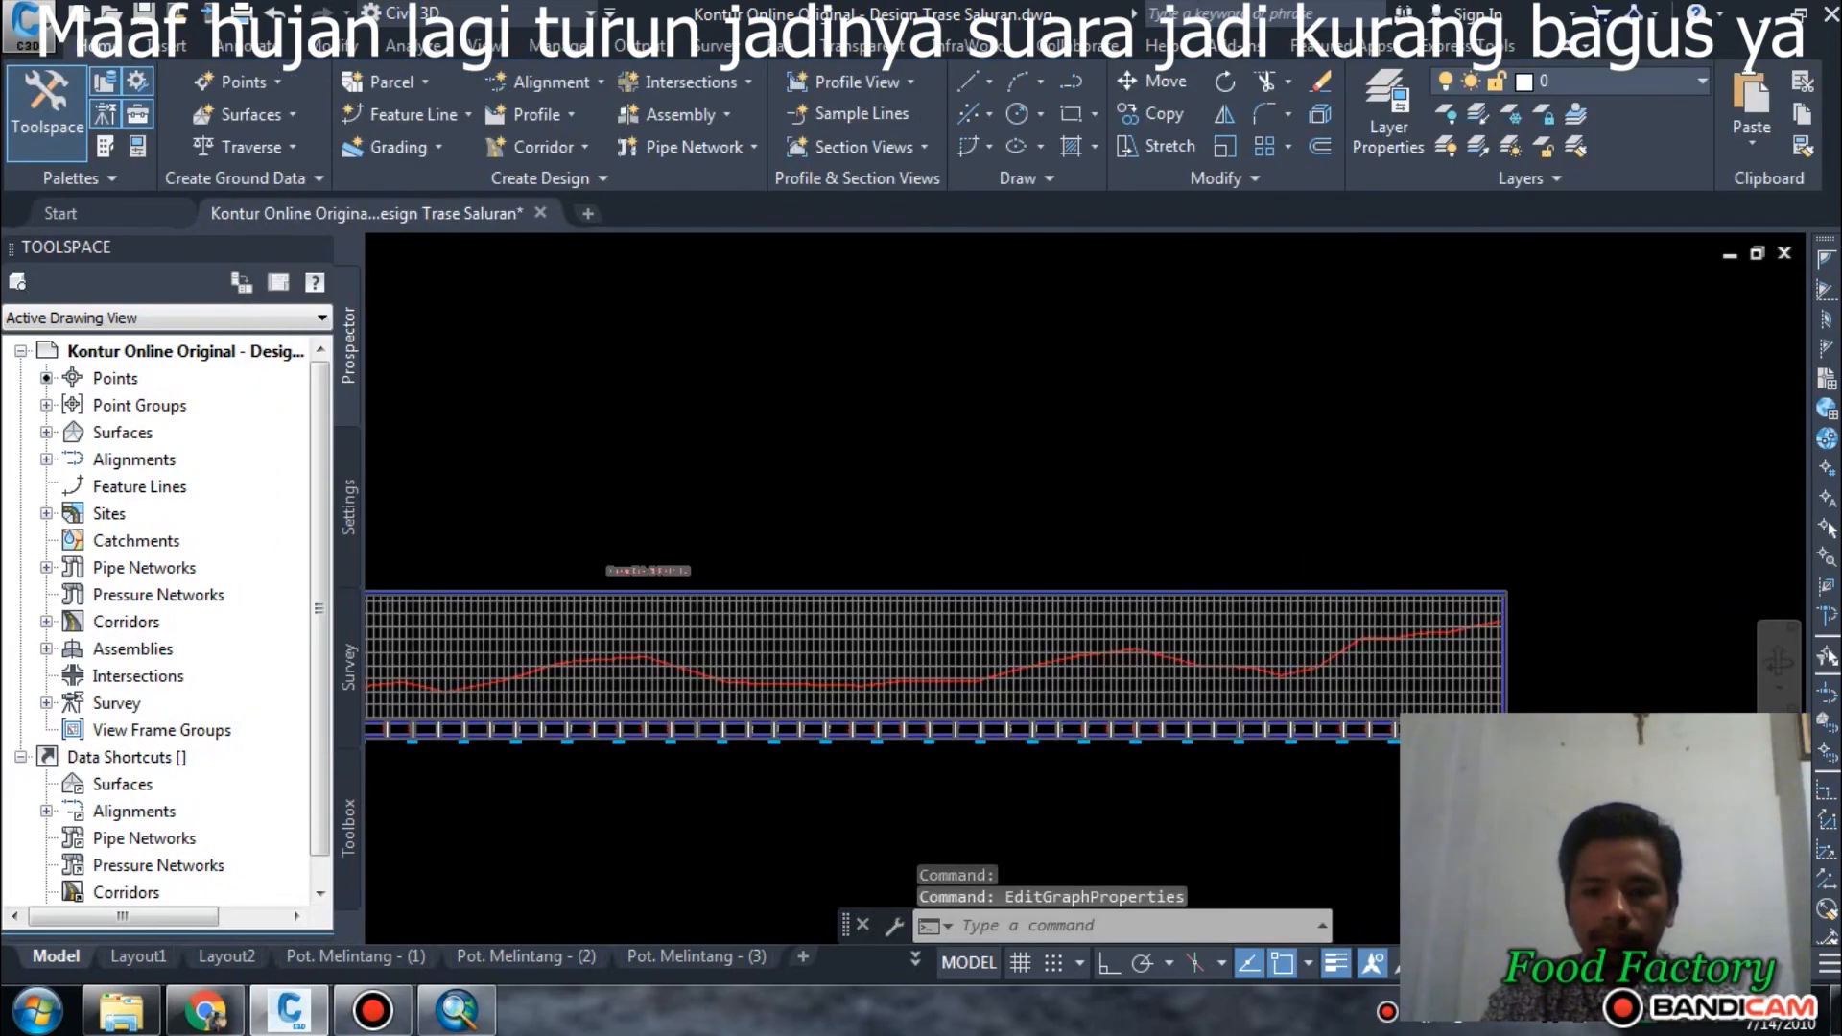
scroll(1261, 588, down, 3)
scroll(1258, 585, down, 2)
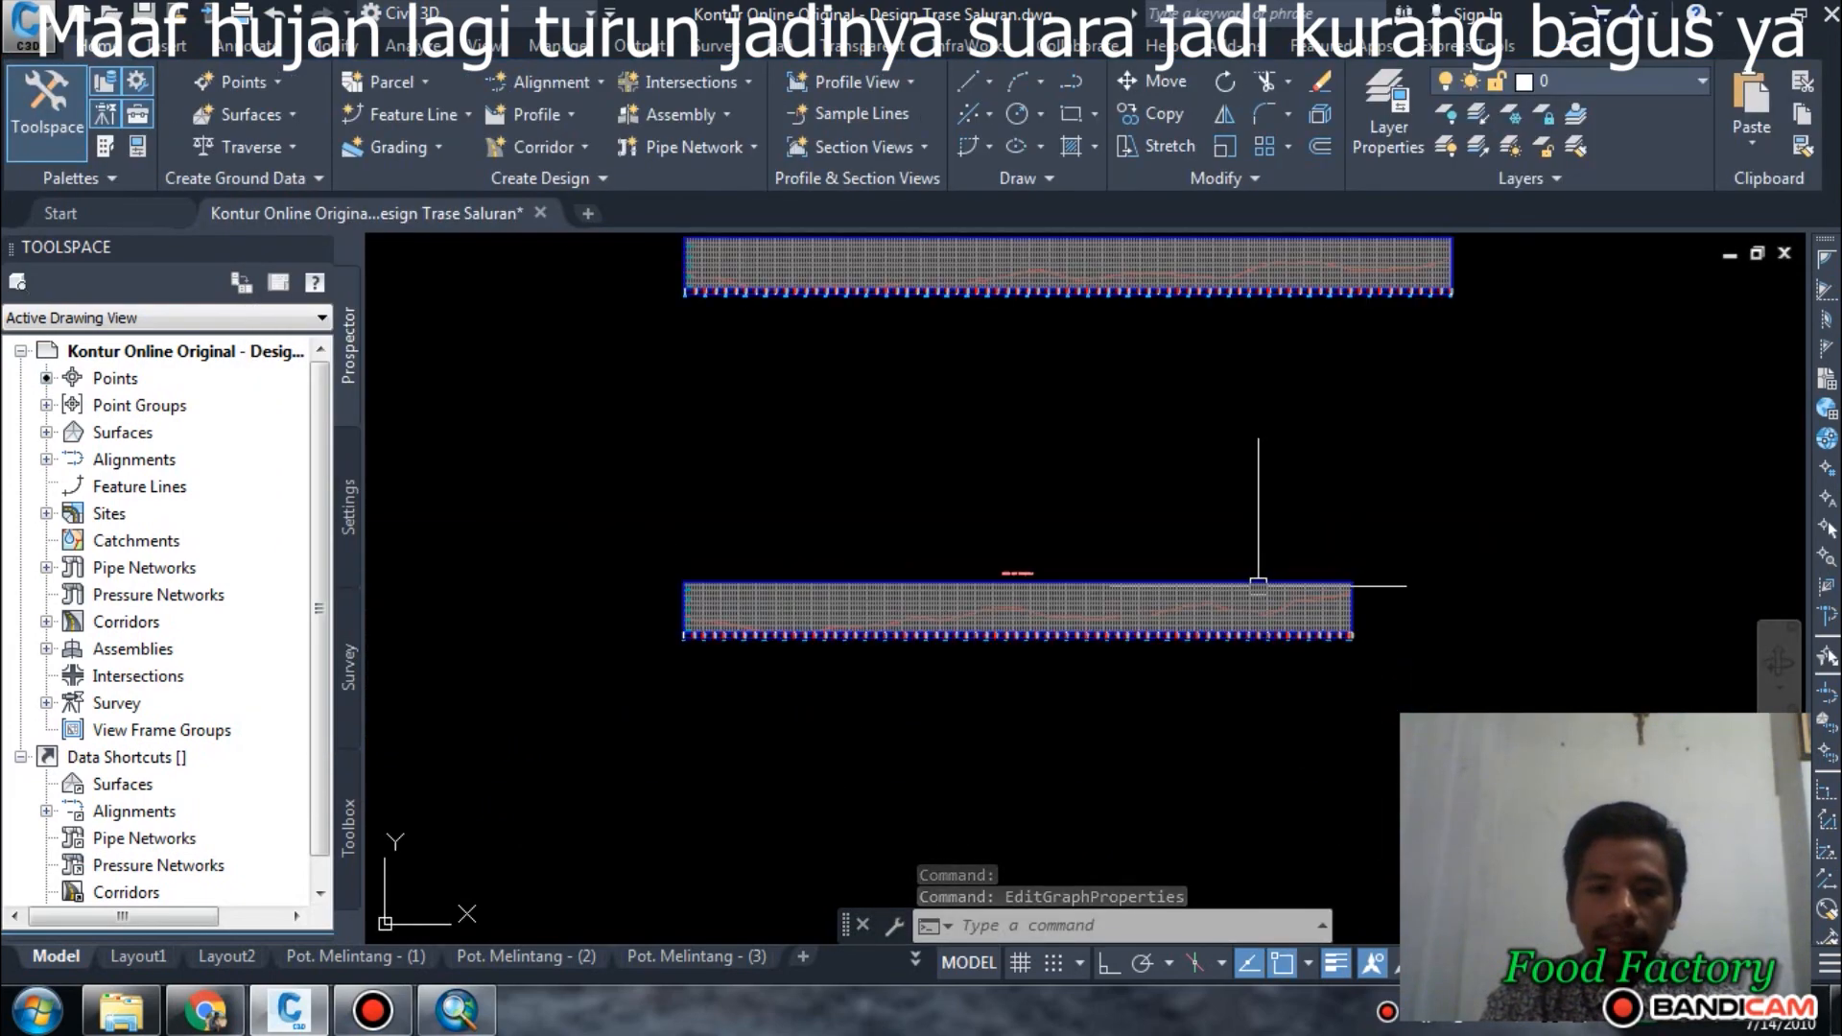
scroll(1258, 585, down, 3)
scroll(780, 659, up, 5)
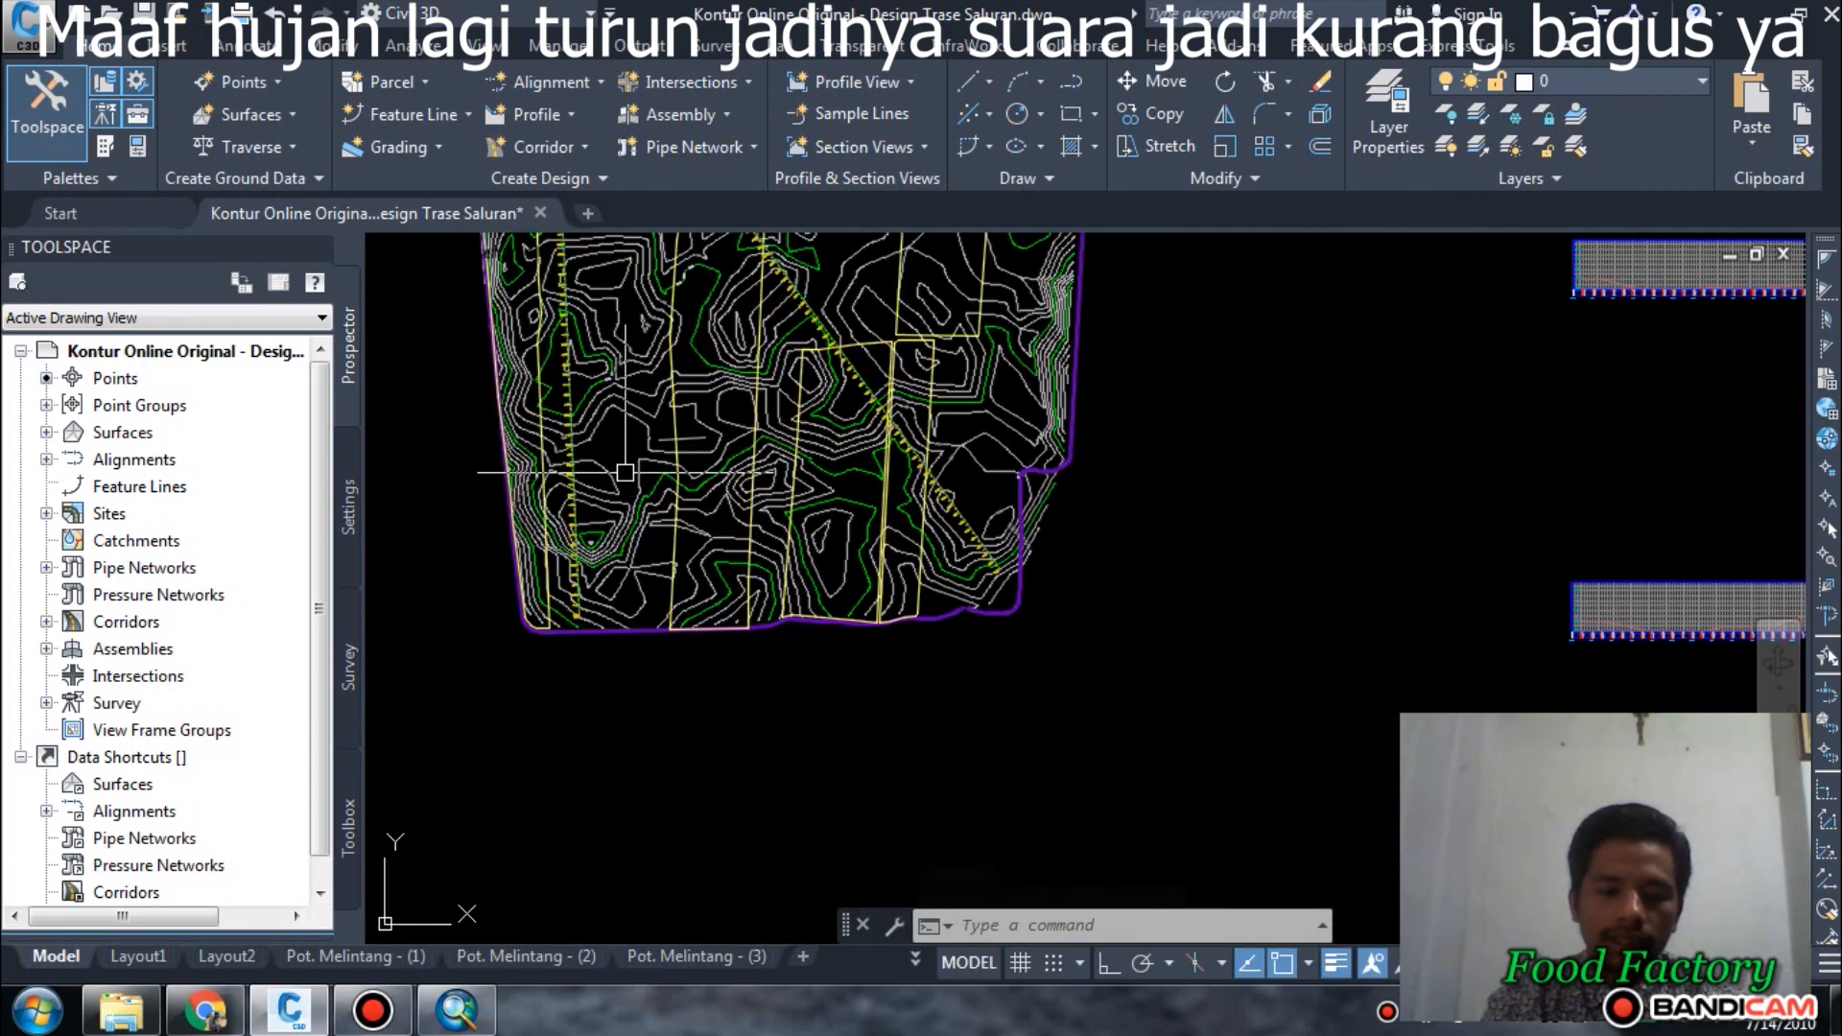
Switch to ArcMap and remove the data source group holding petak sawah new.dwg from the map.
click(460, 1015)
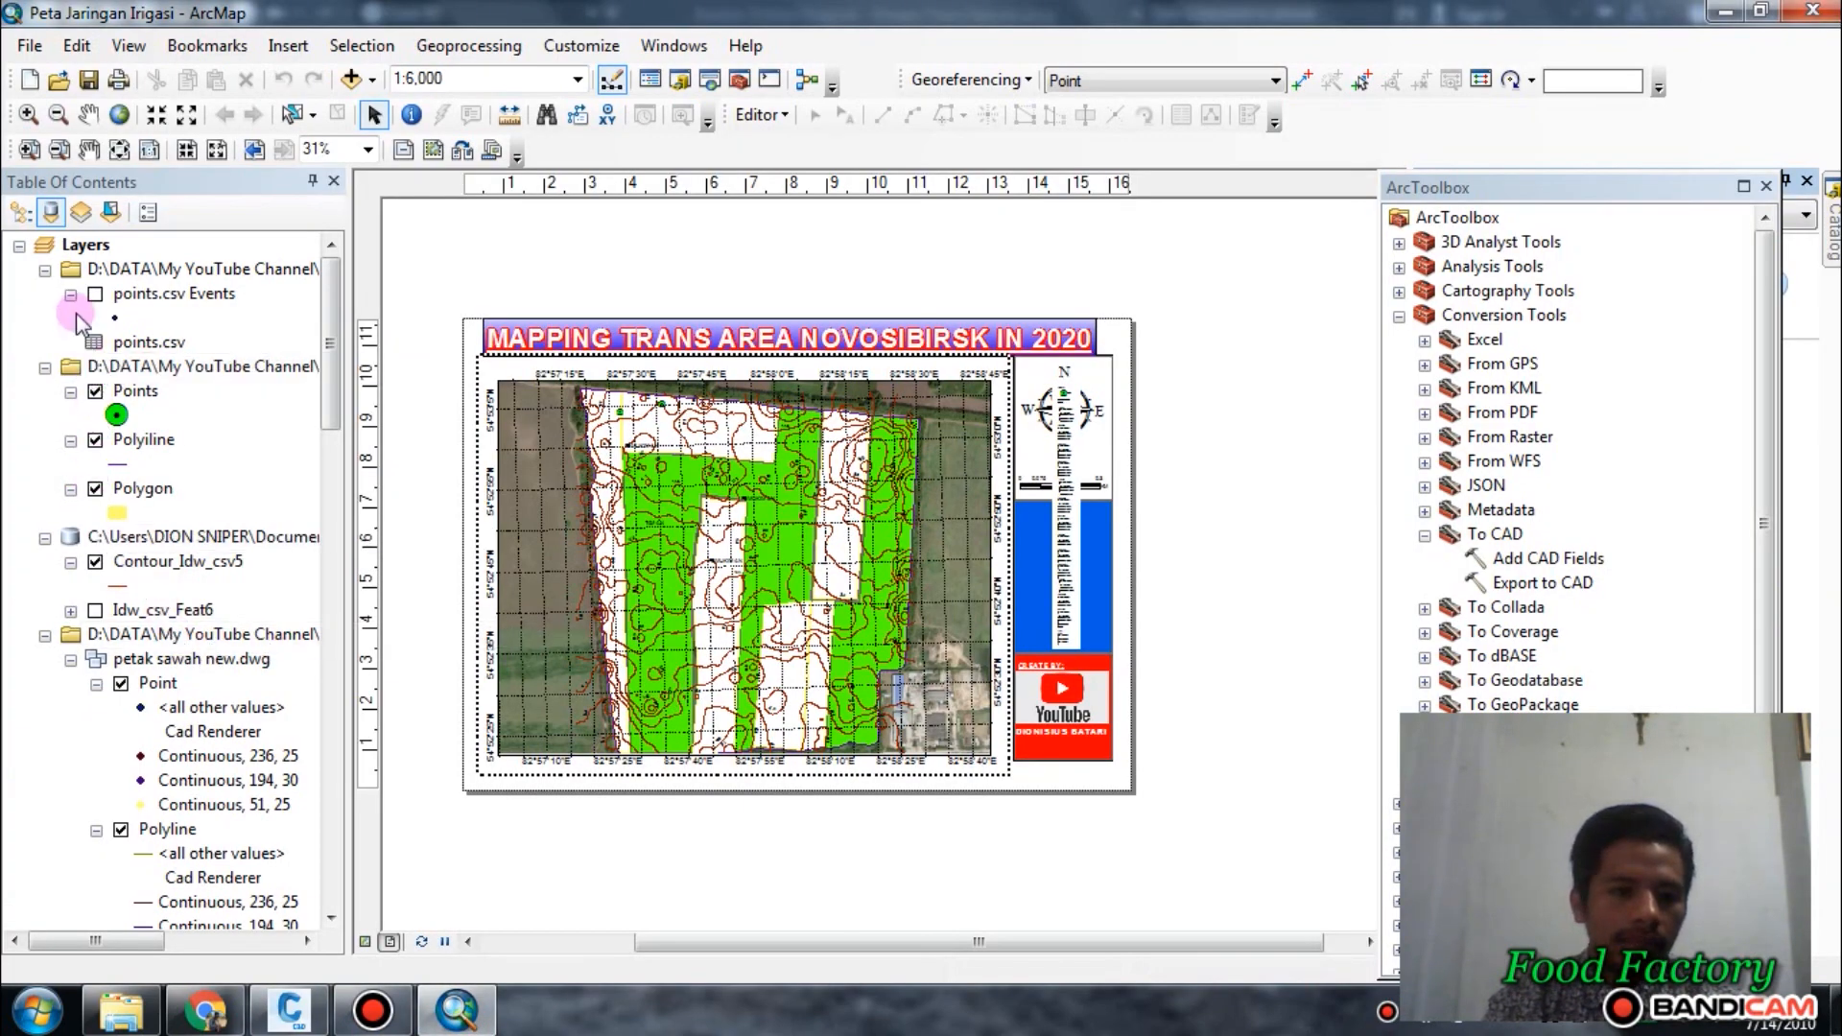
click(121, 685)
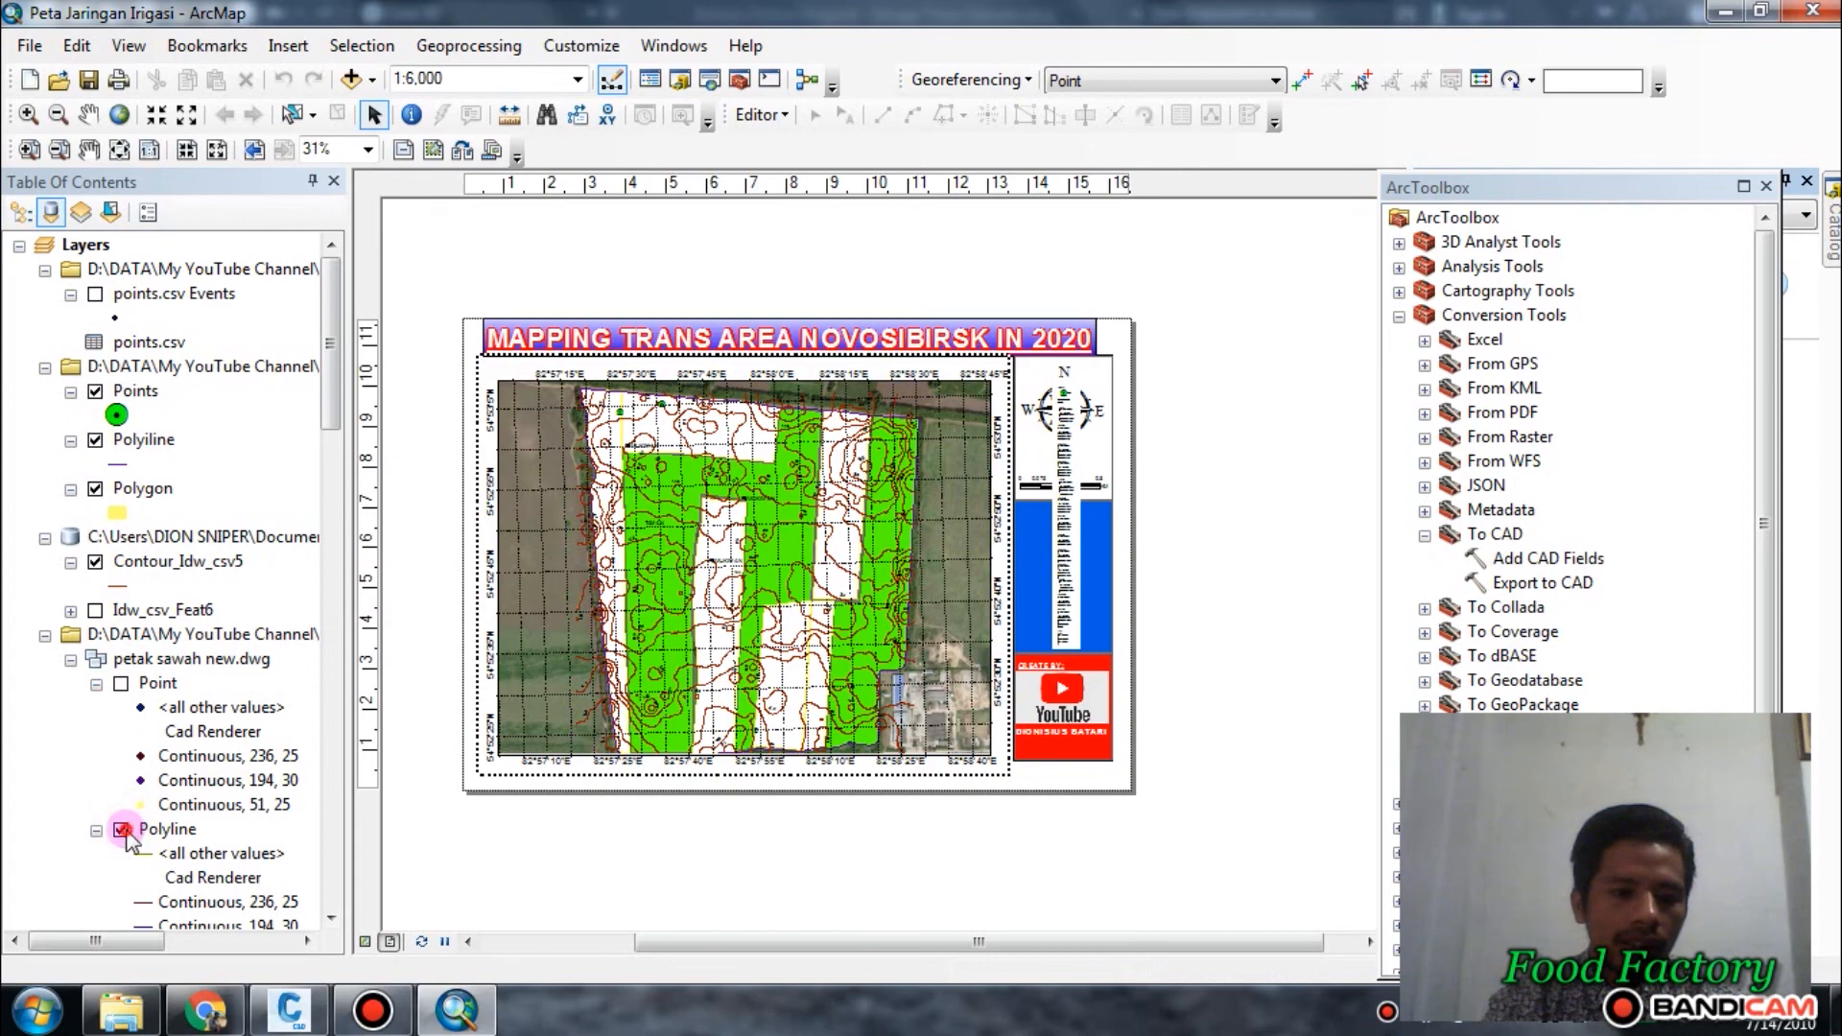
mouse_move(126, 831)
mouse_down()
mouse_move(180, 681)
mouse_move(167, 641)
mouse_up()
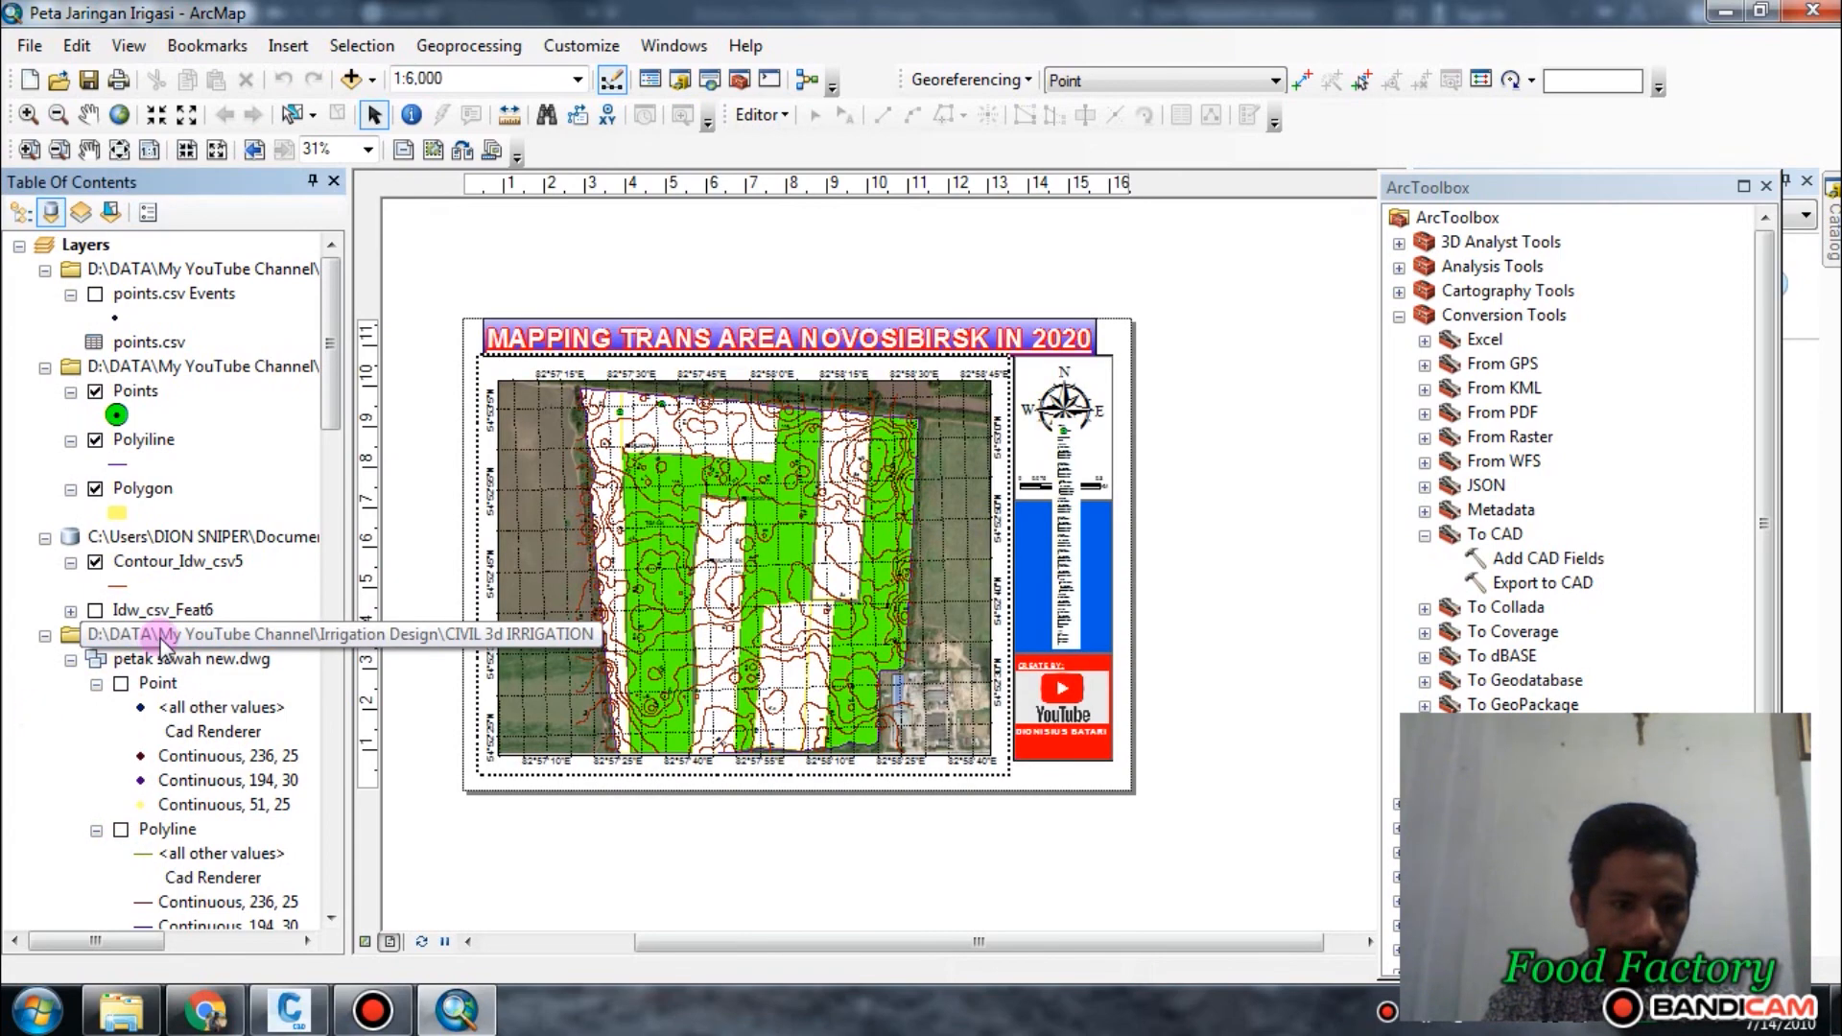
right_click(165, 641)
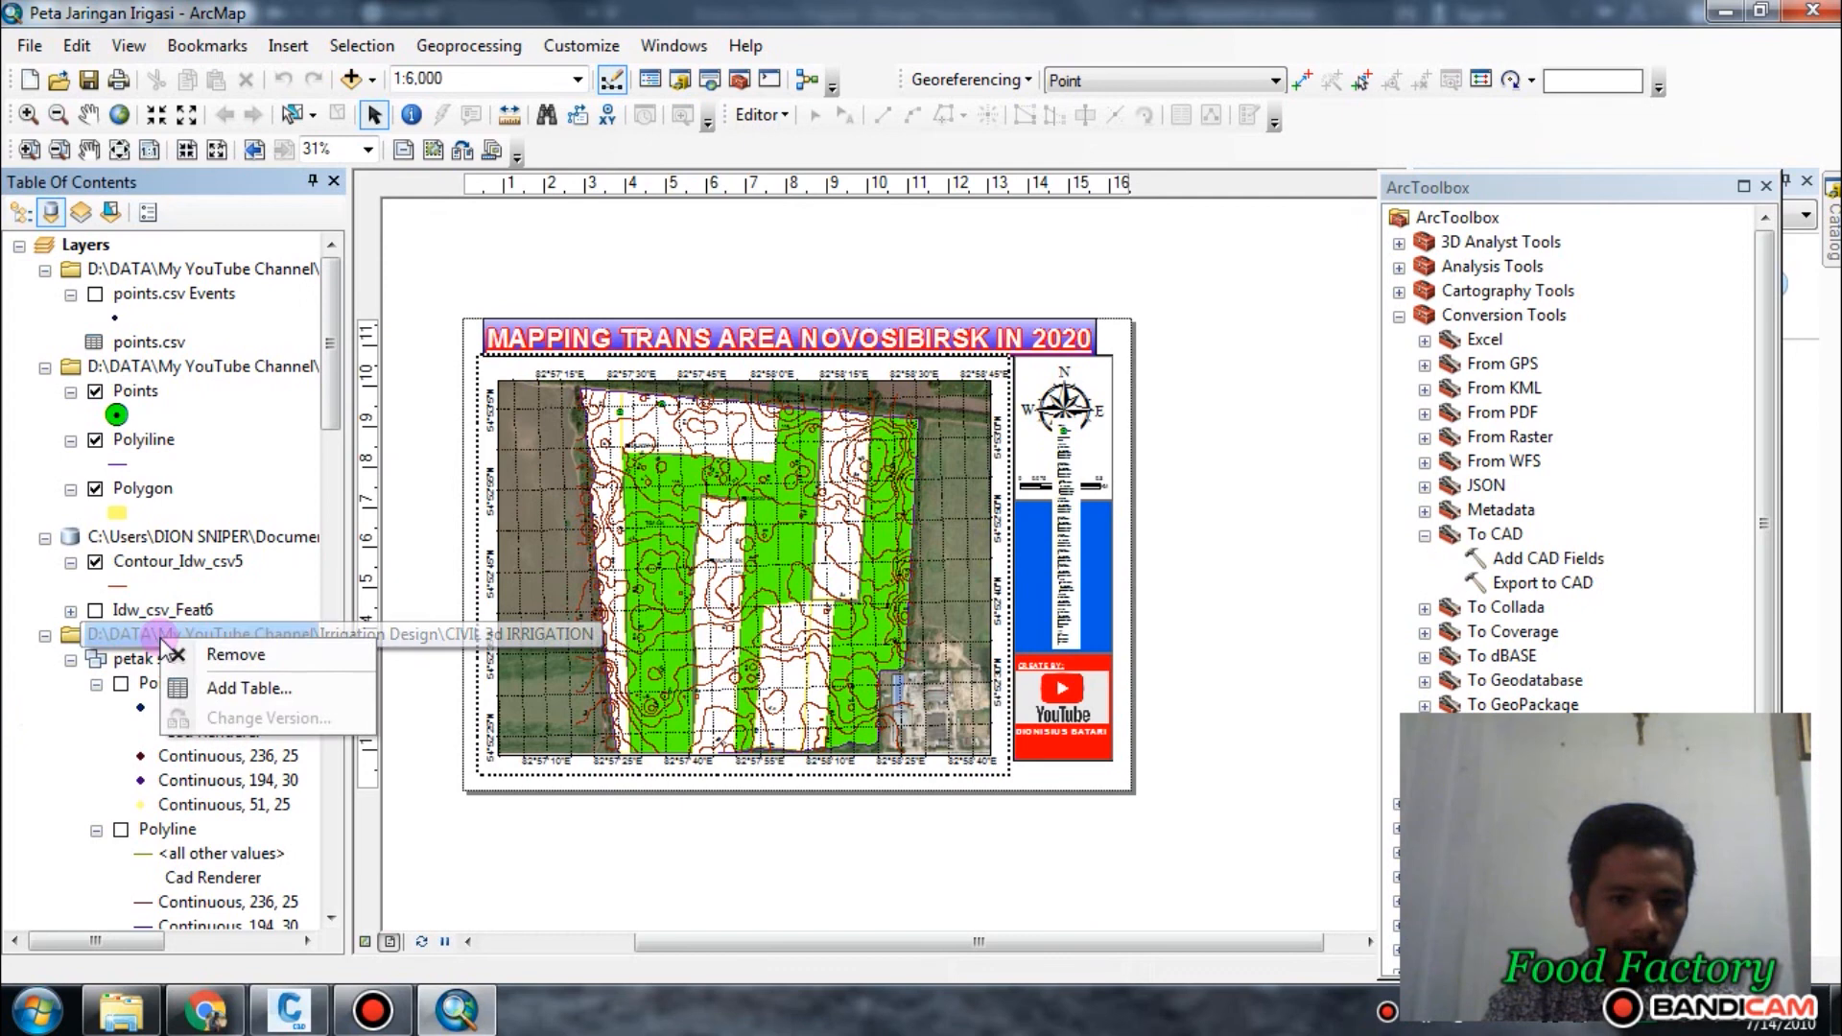
click(235, 660)
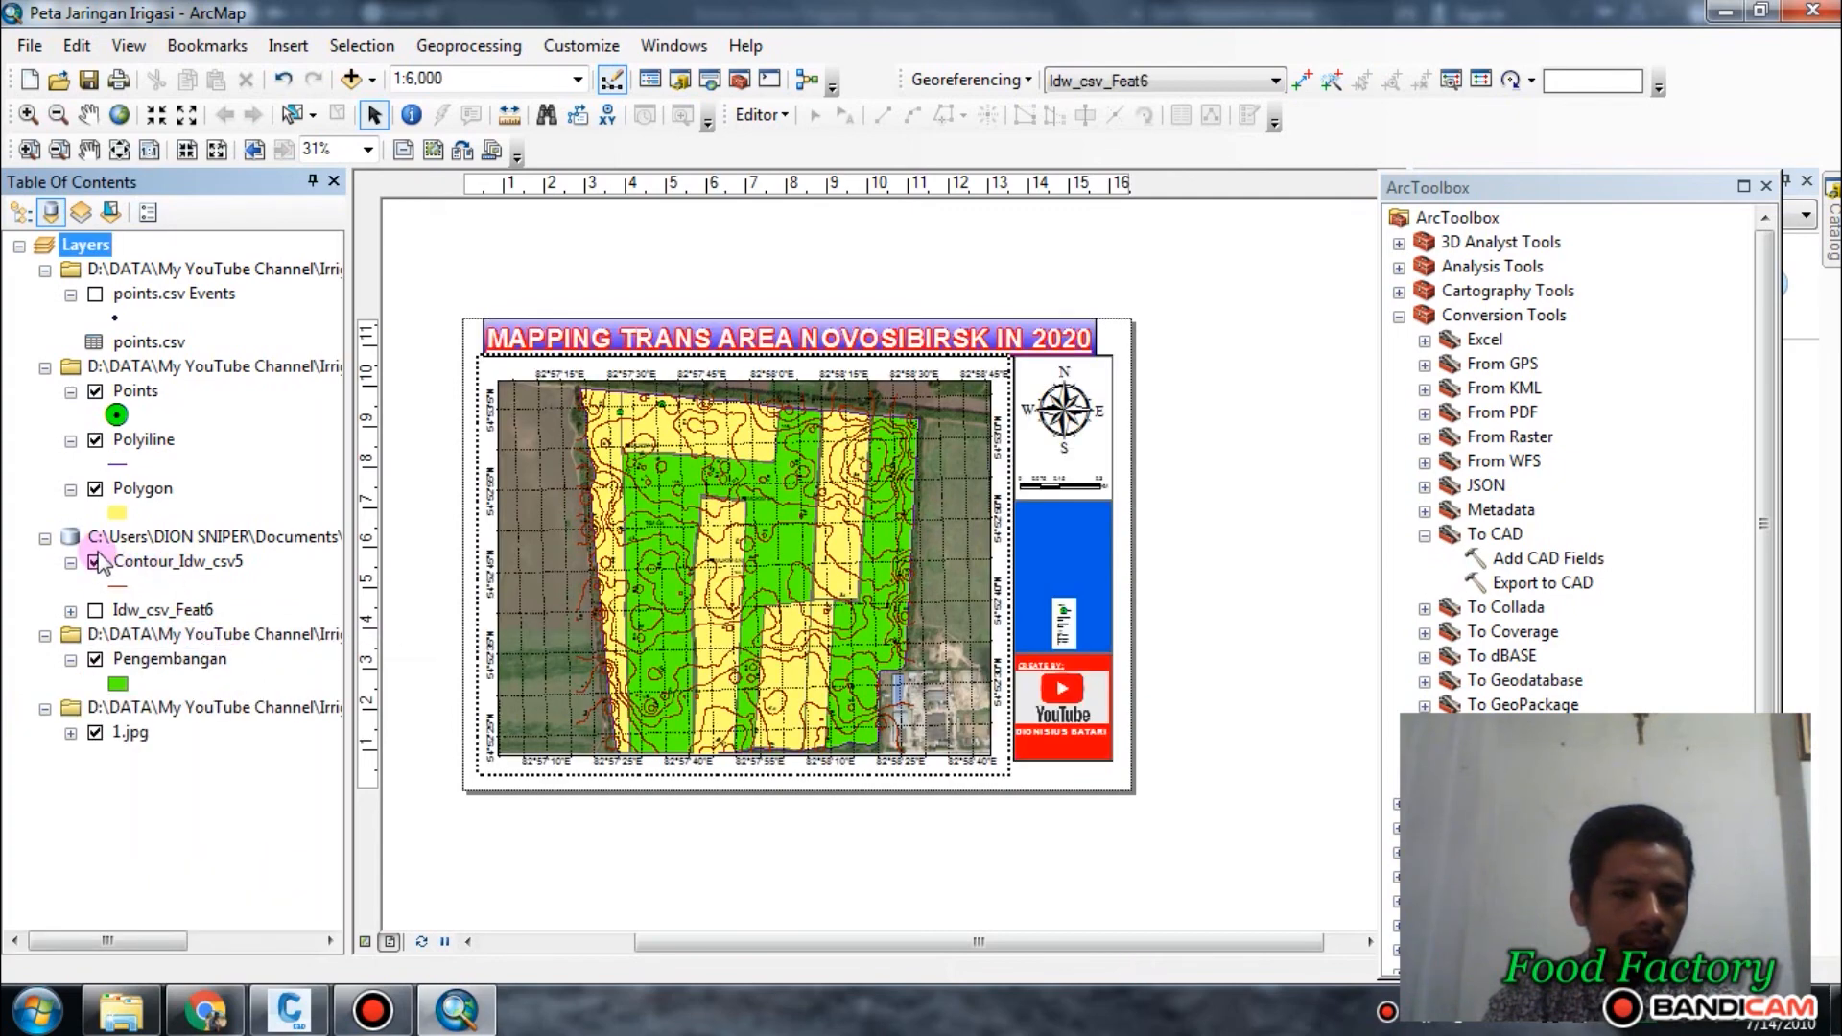
Hide the Pengembangan, Contour_Idw_csv5, Polygon and Points layers, leaving the Polyiline layer and the 1.jpg image shown.
click(95, 733)
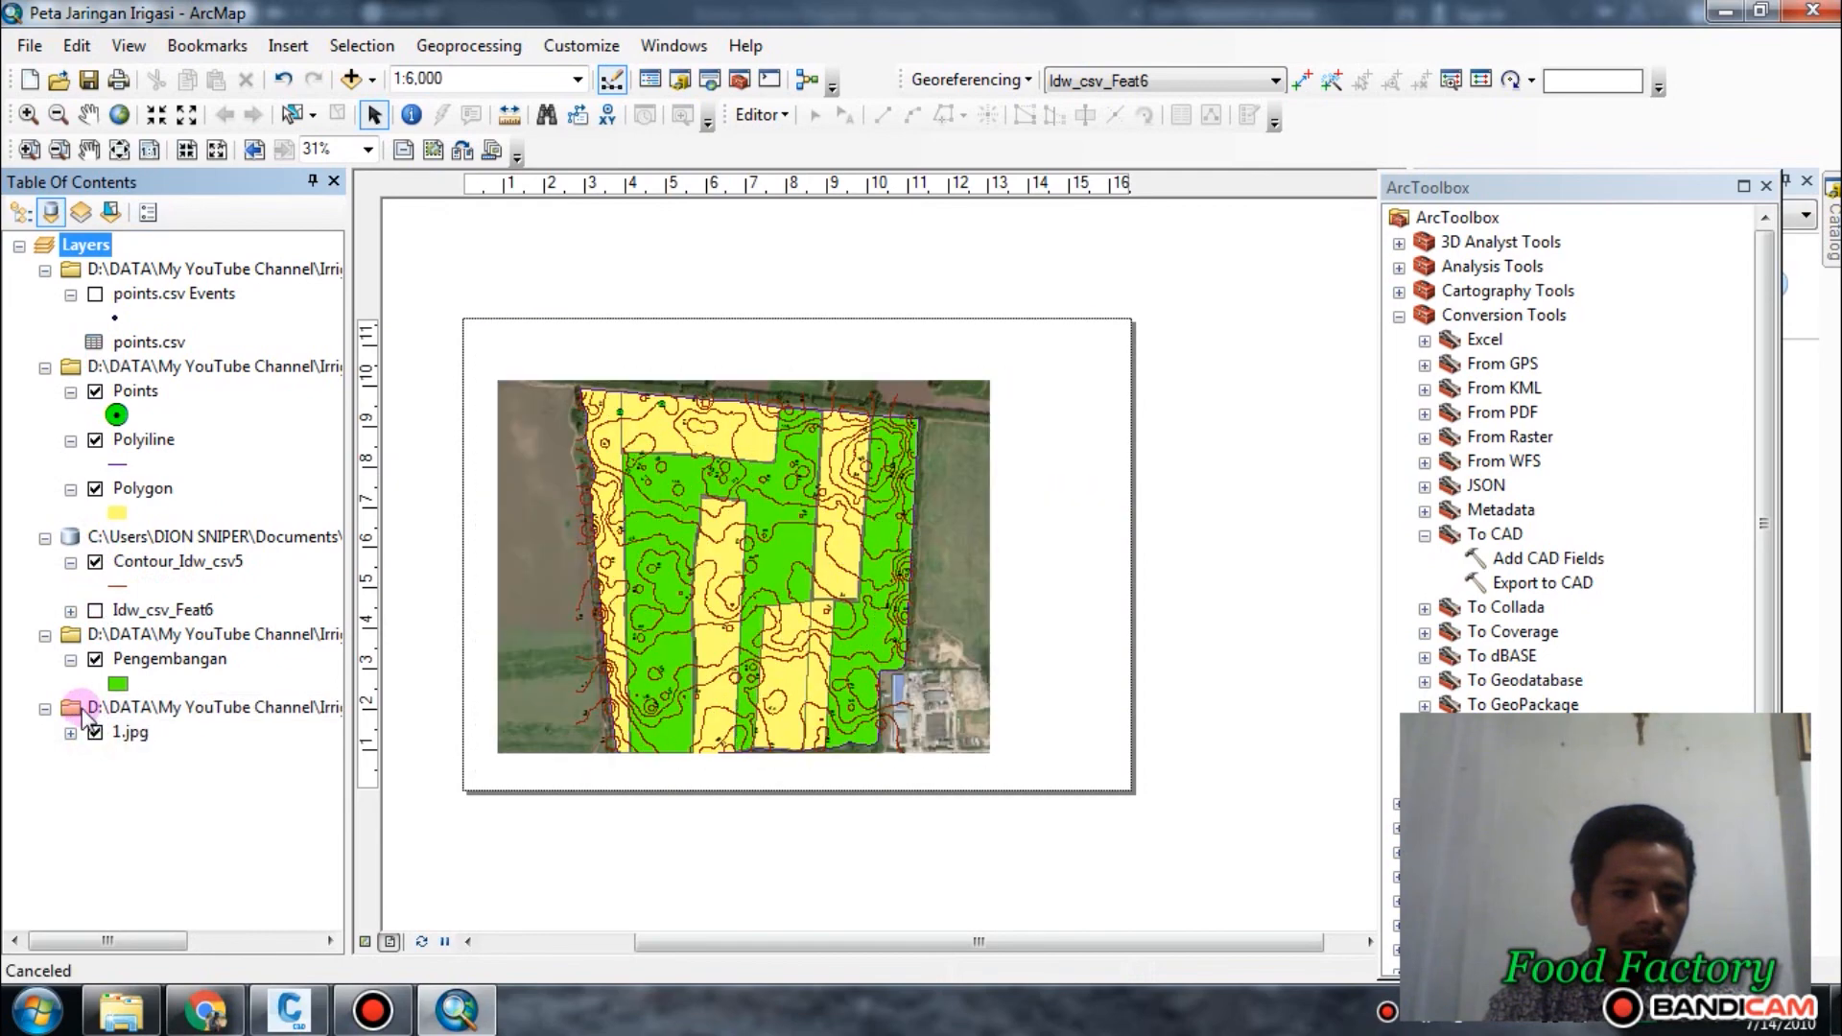
click(95, 659)
click(95, 561)
click(95, 489)
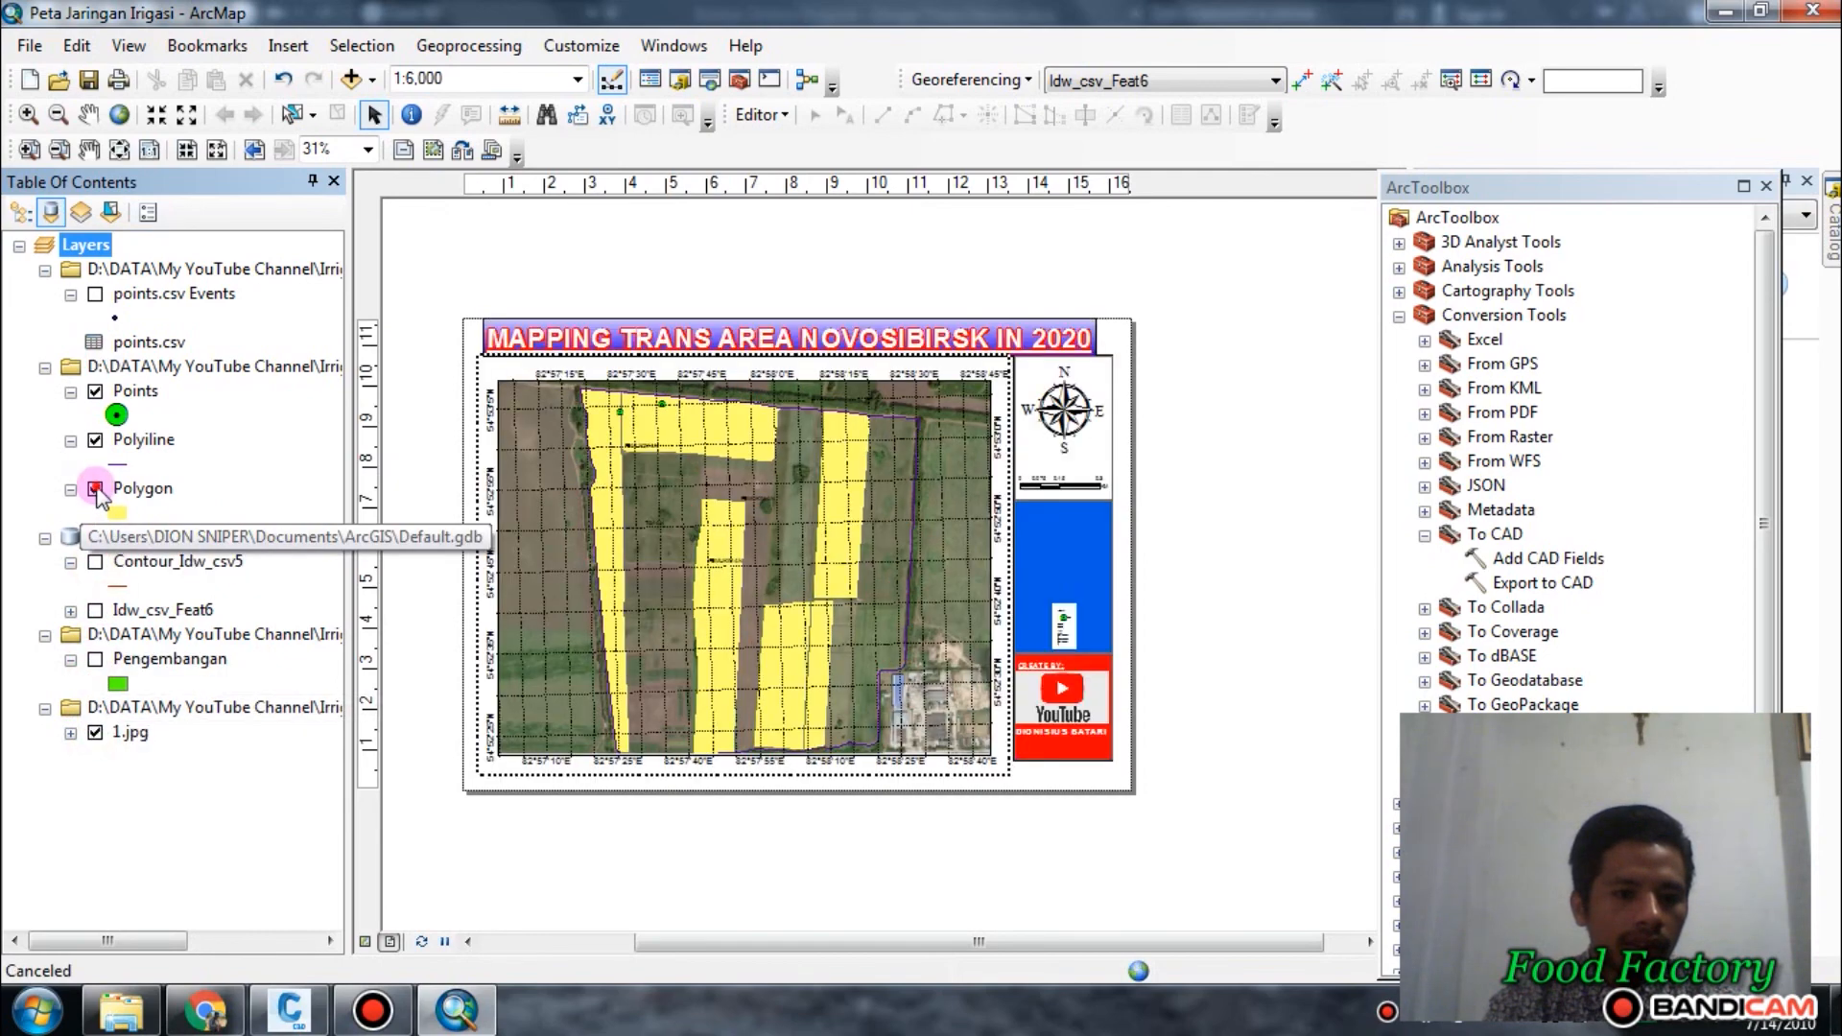
click(115, 440)
click(95, 392)
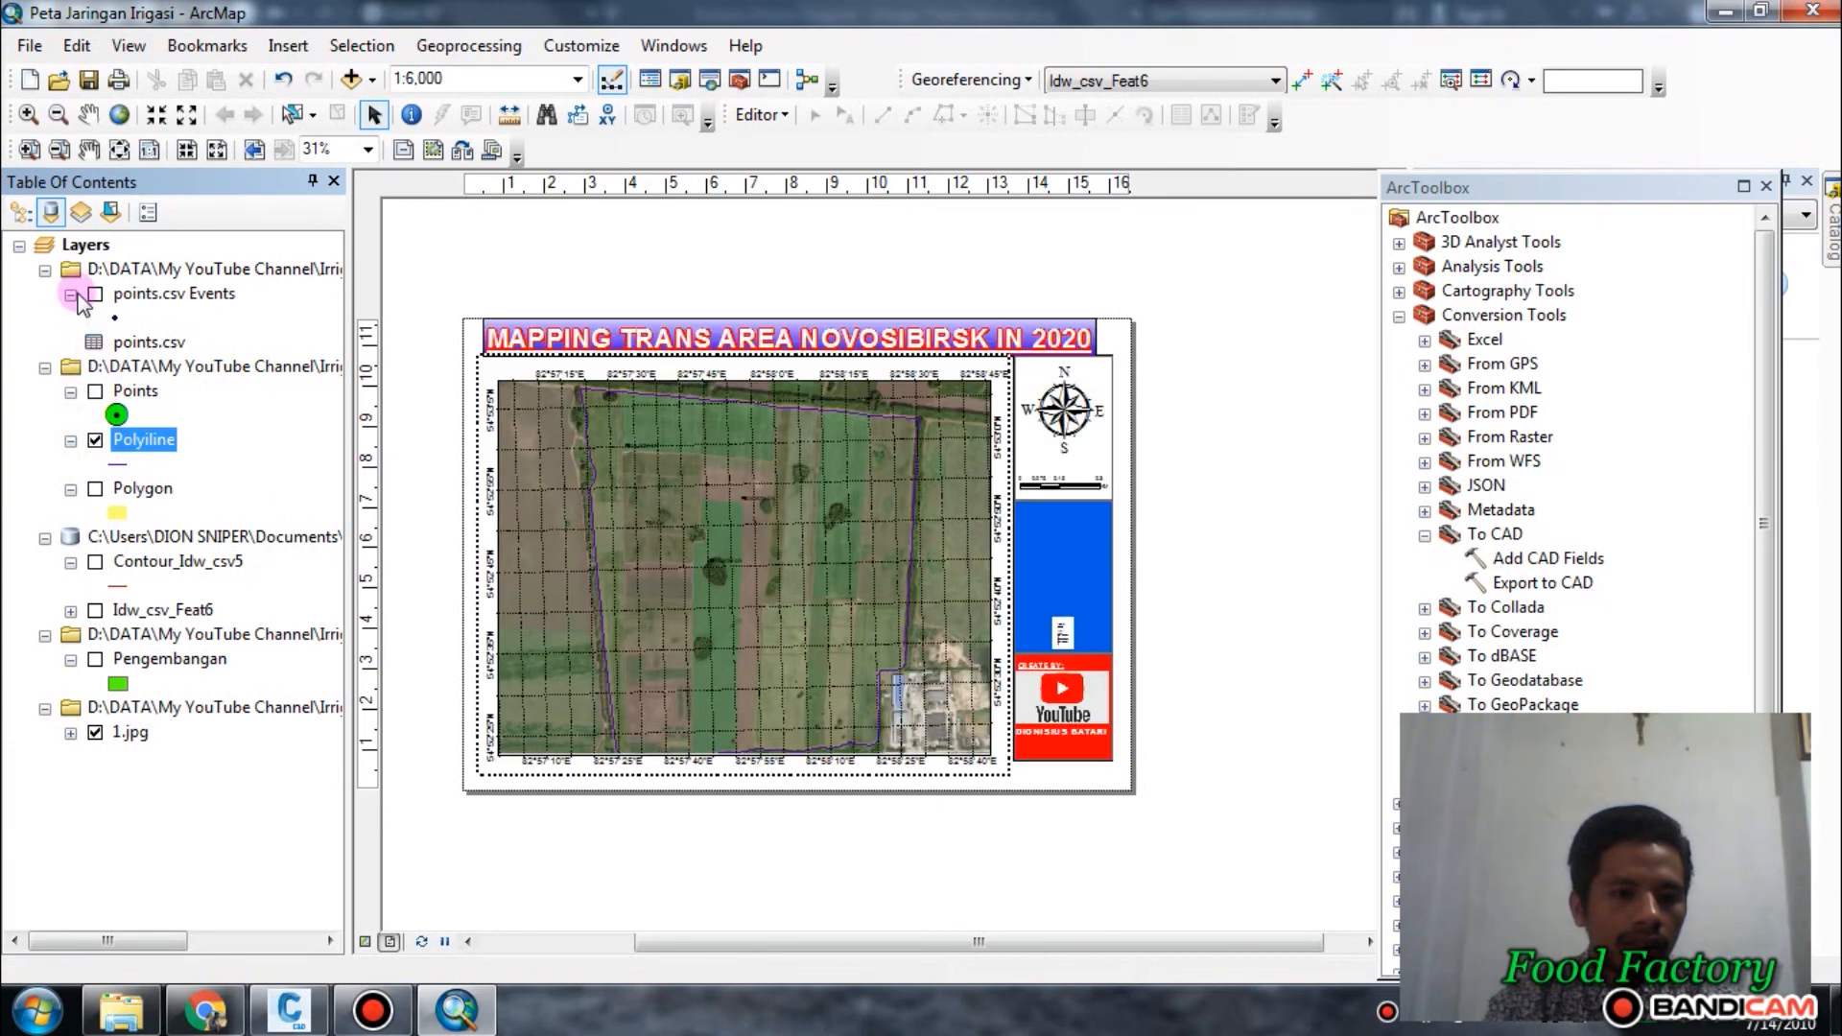
Examine the aerial image of the fields inside the site boundary on the map layout.
scroll(721, 543, down, 3)
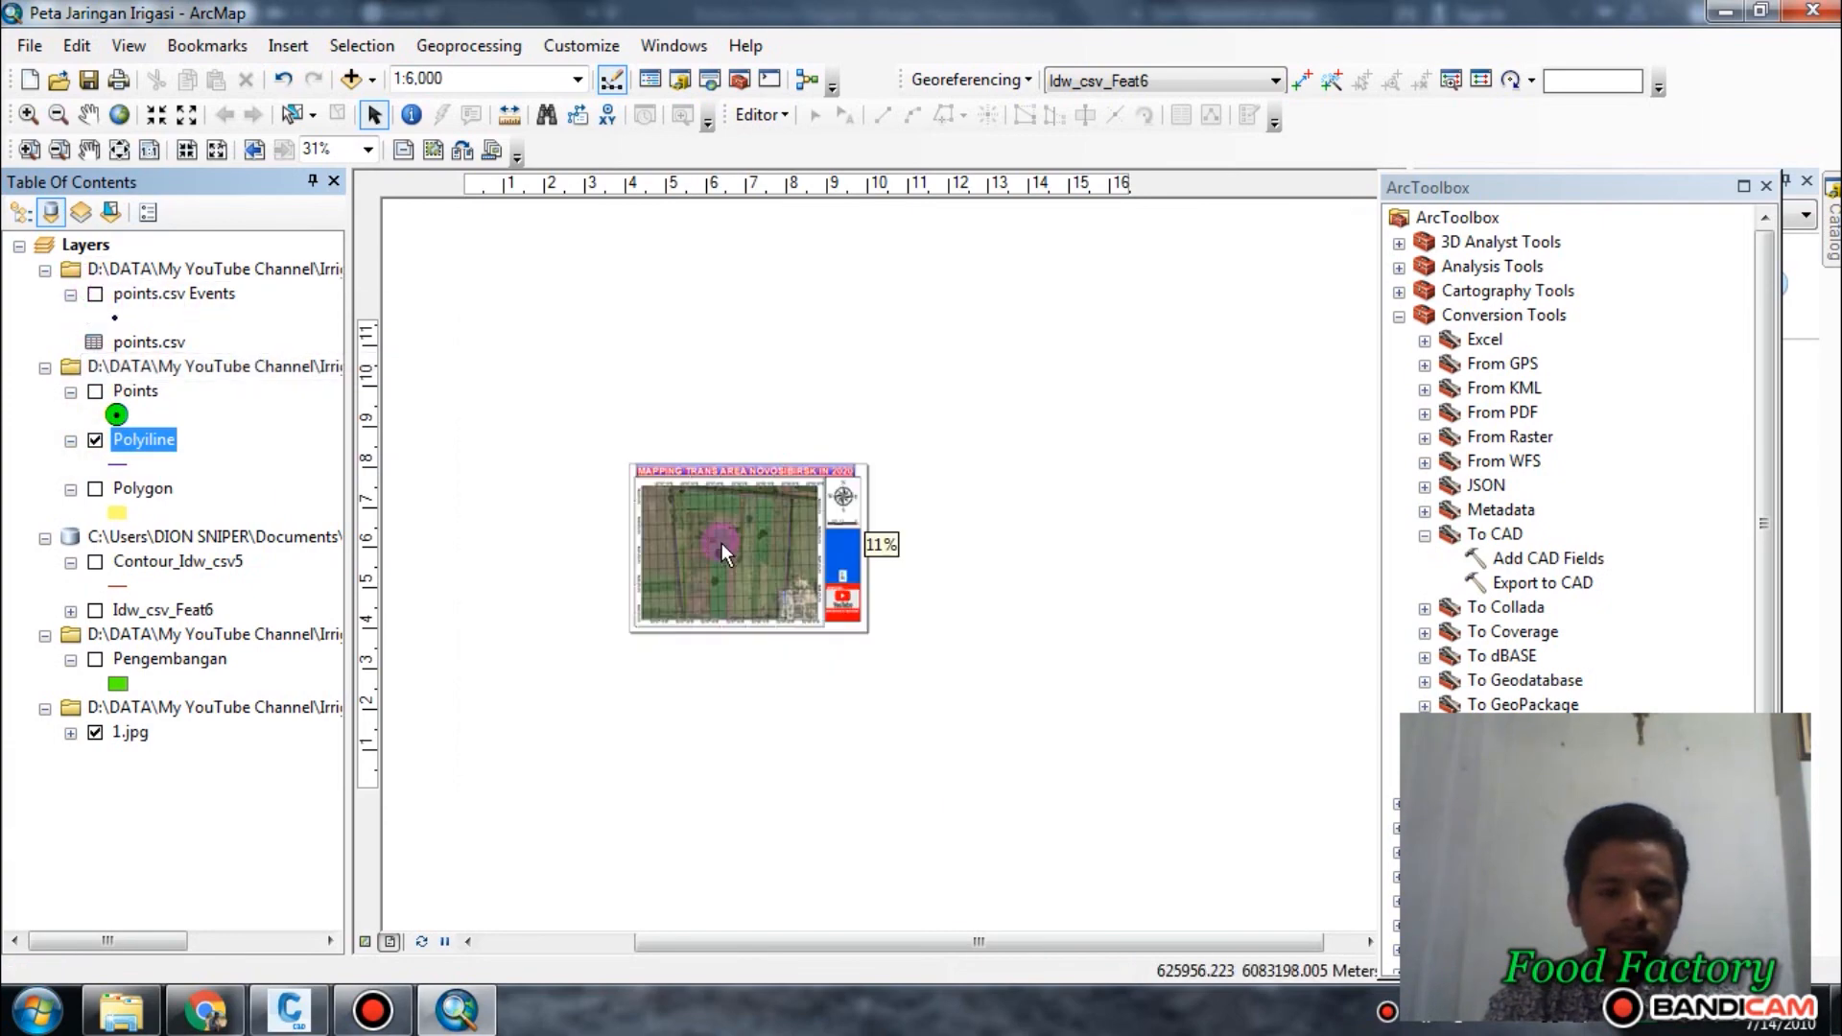
scroll(721, 543, up, 5)
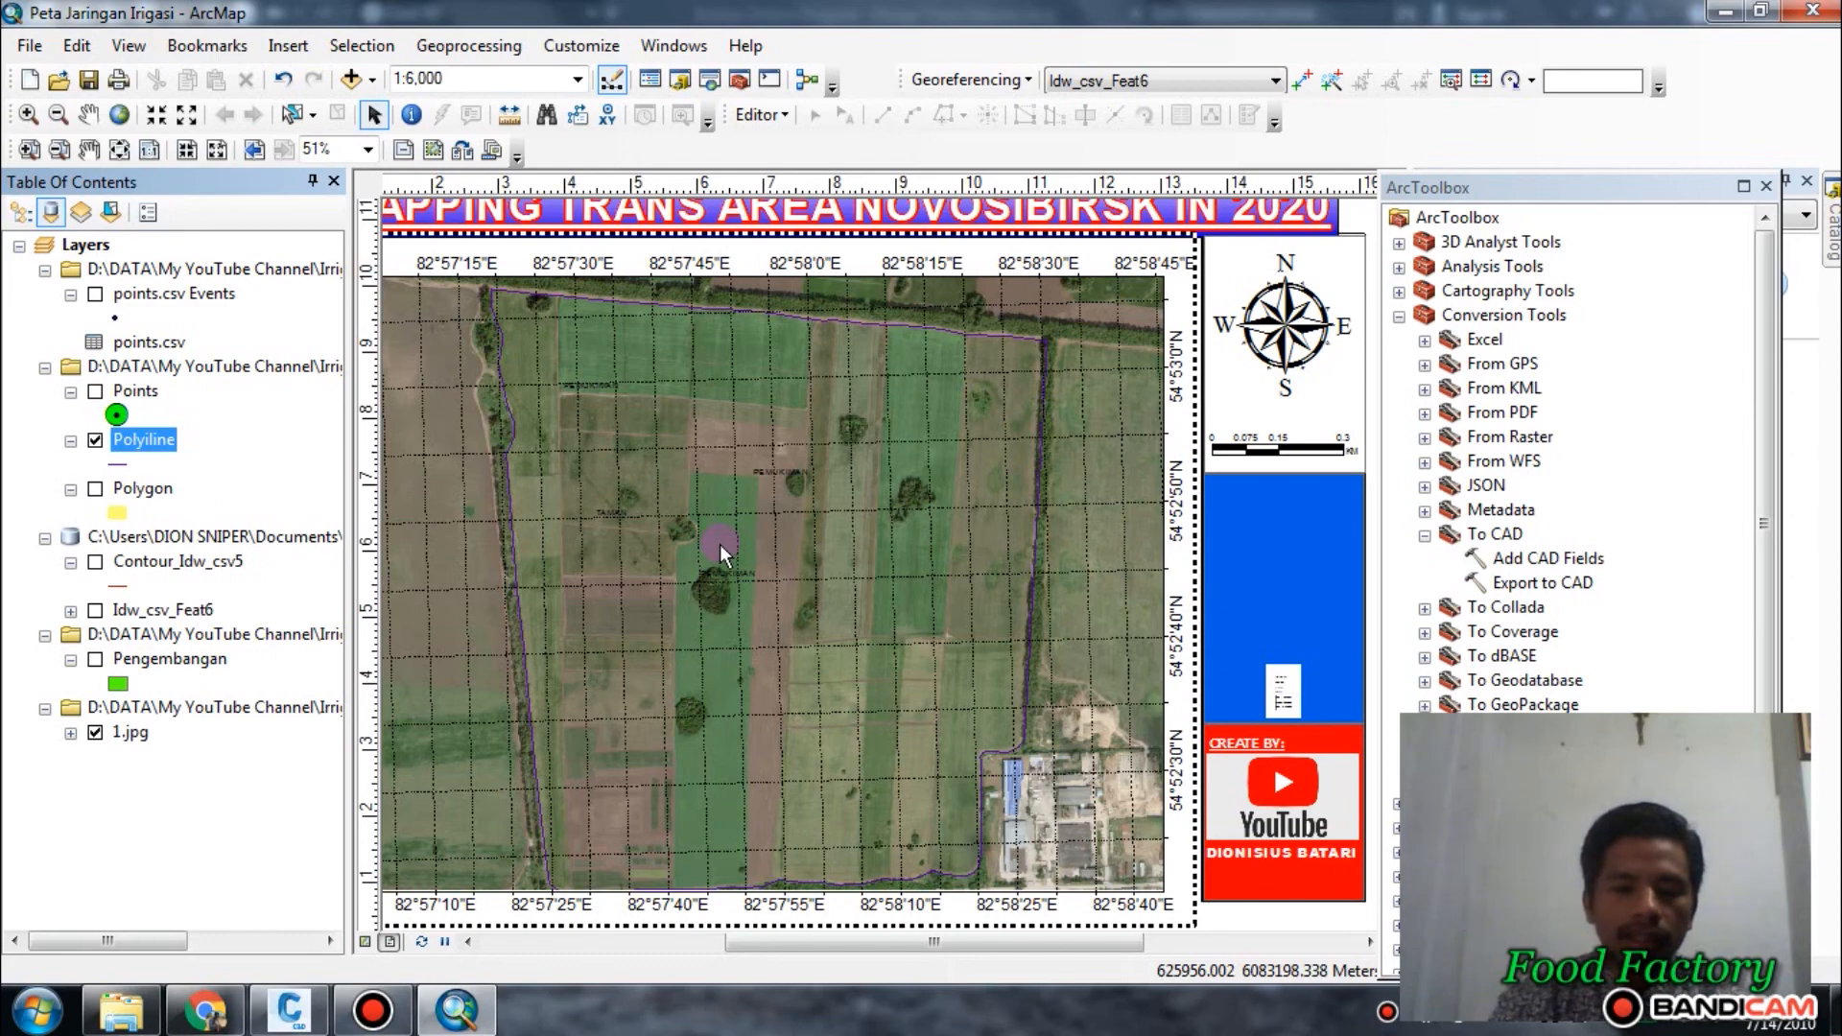
scroll(836, 637, down, 2)
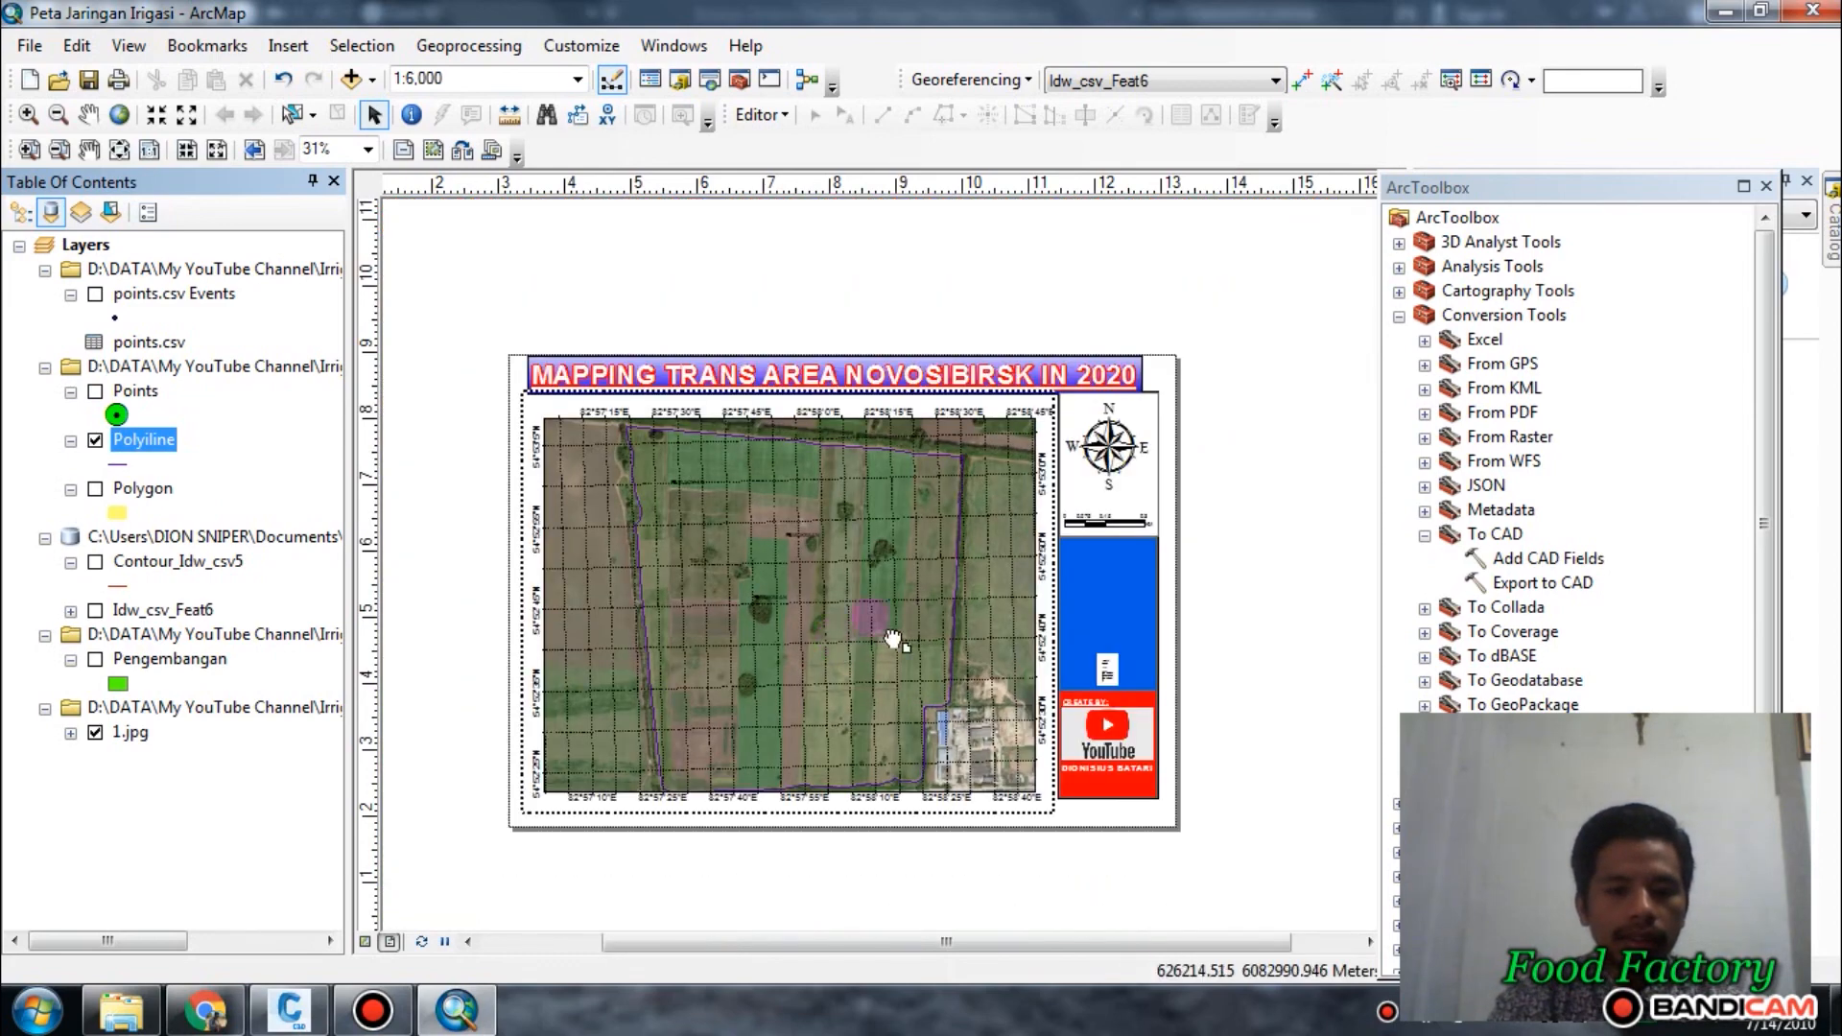
middle_drag(856, 655, 921, 624)
middle_drag(825, 574, 796, 584)
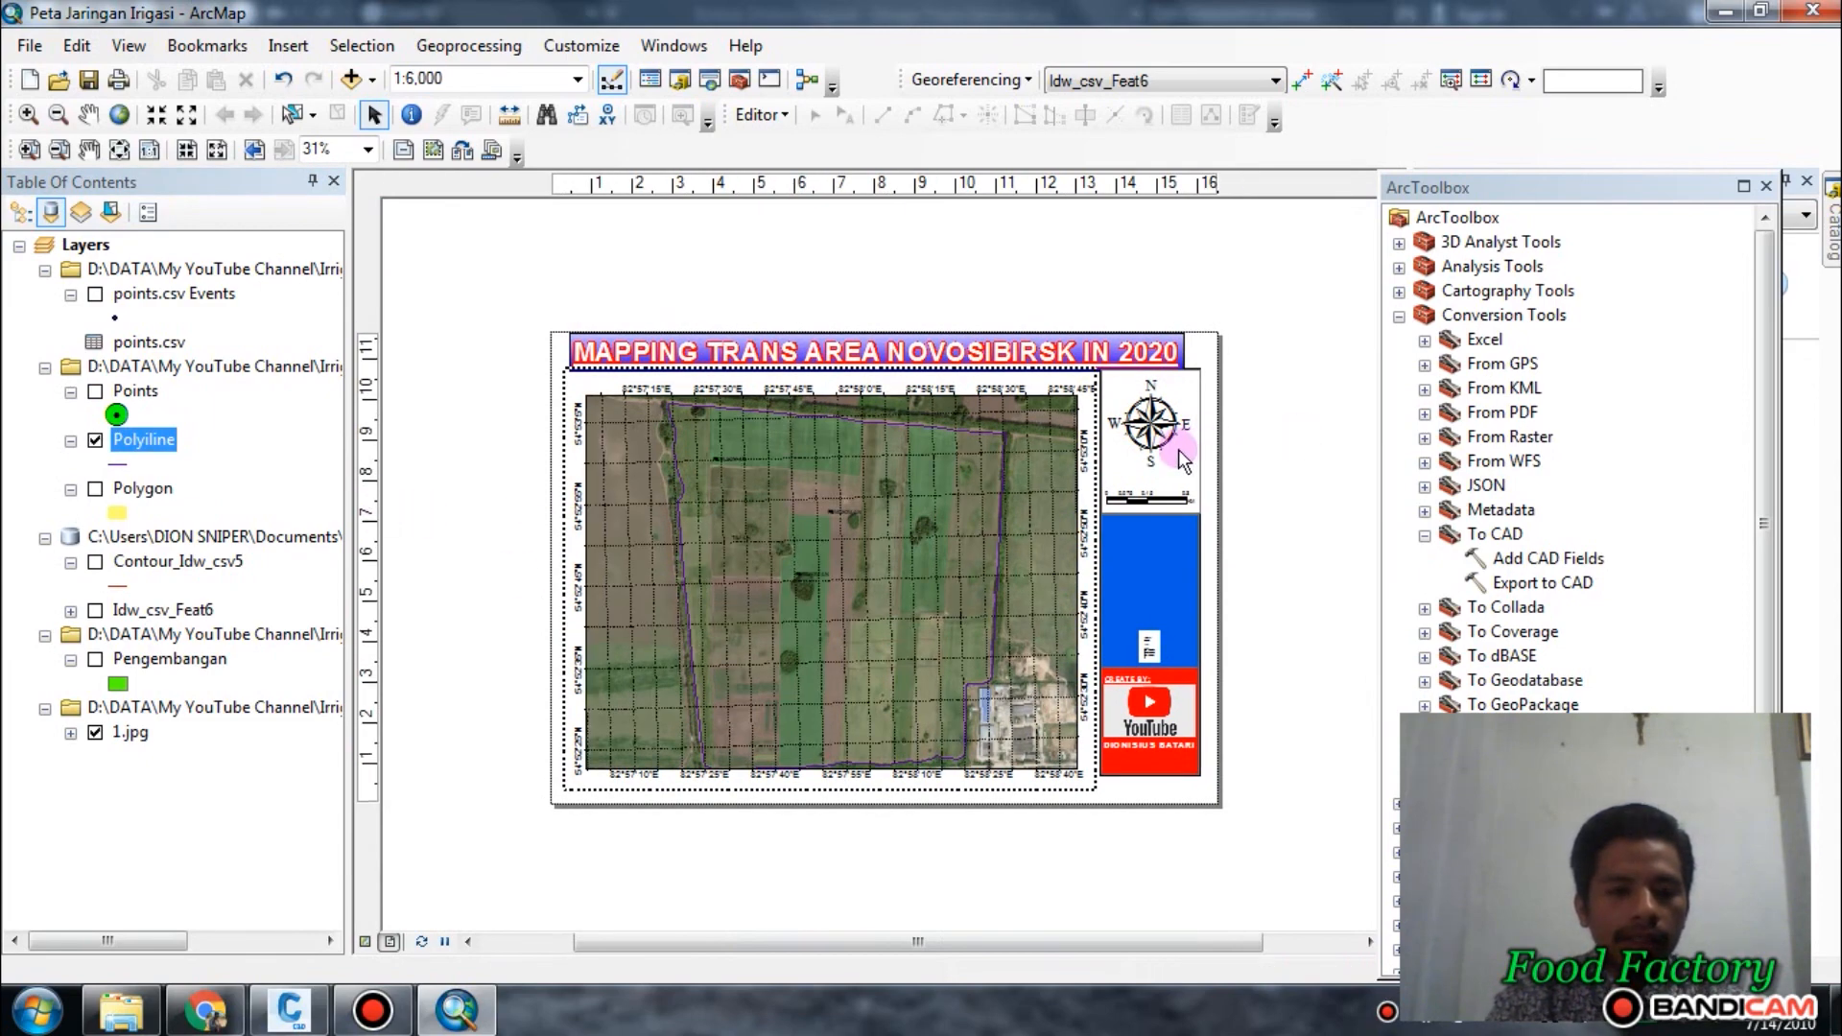
Show the Points layer over the aerial image on the map layout.
scroll(825, 504, up, 2)
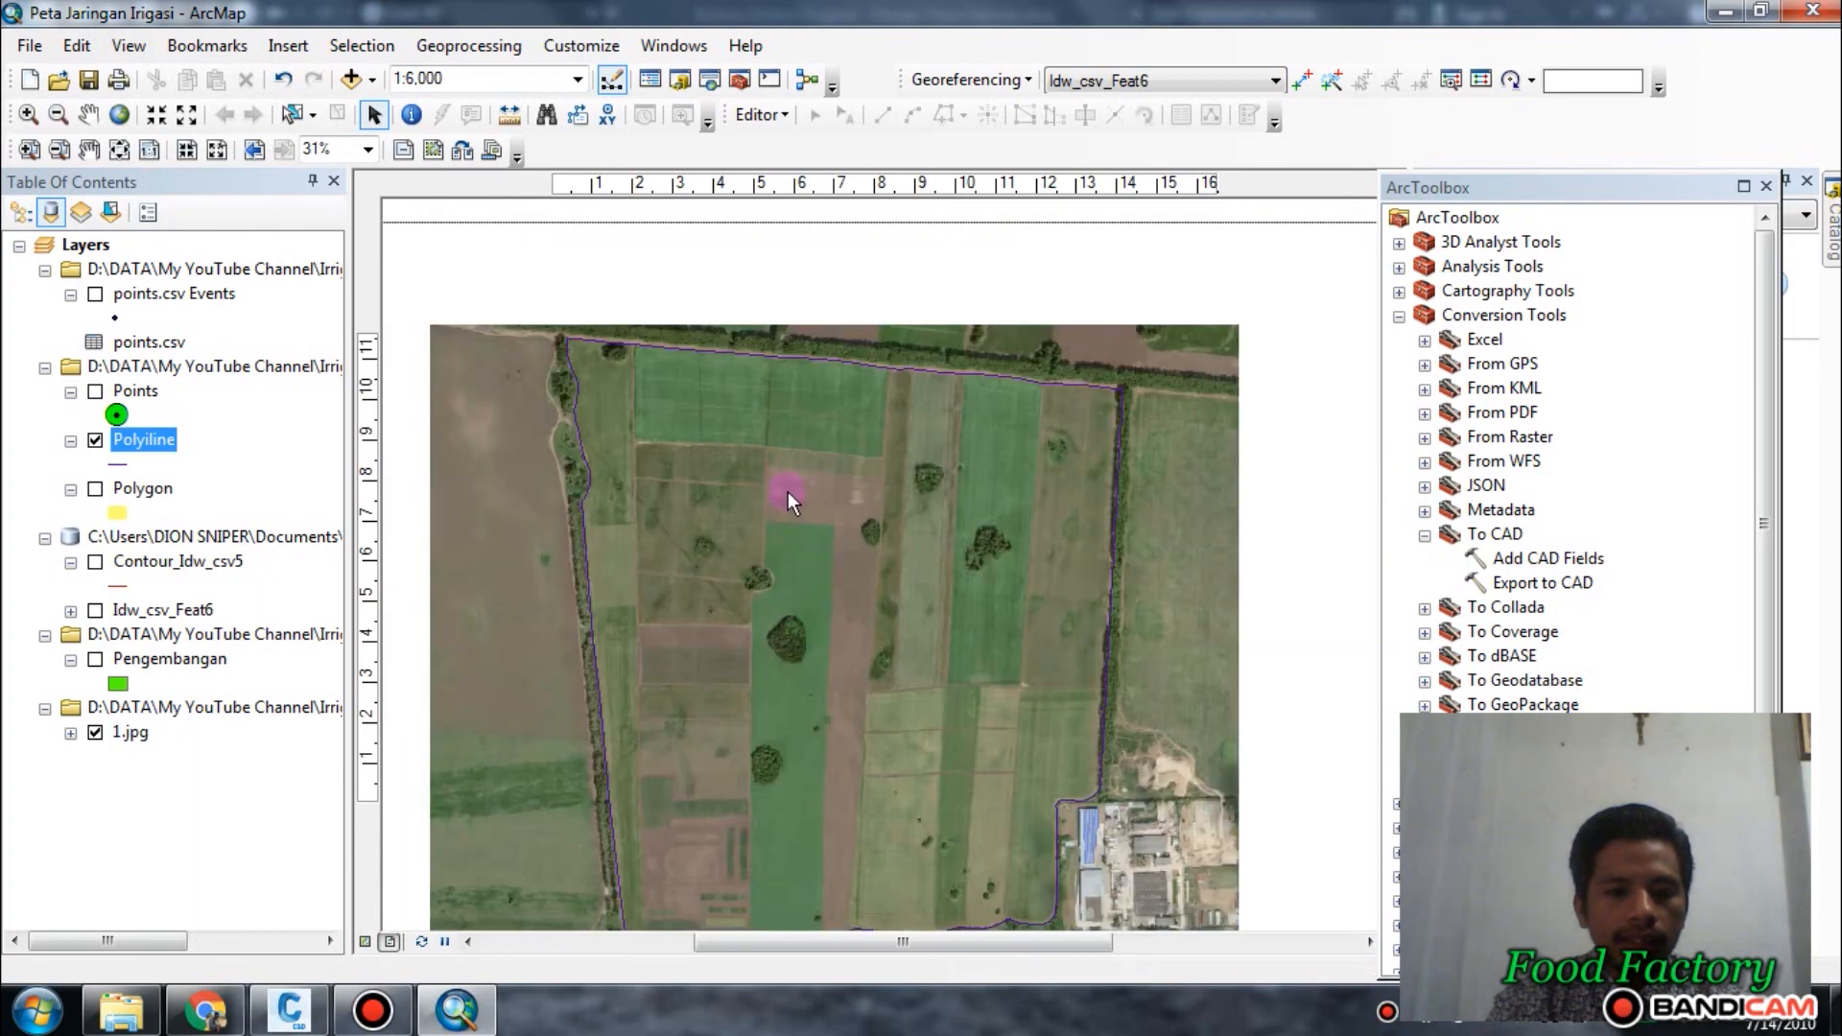
middle_drag(784, 490, 775, 439)
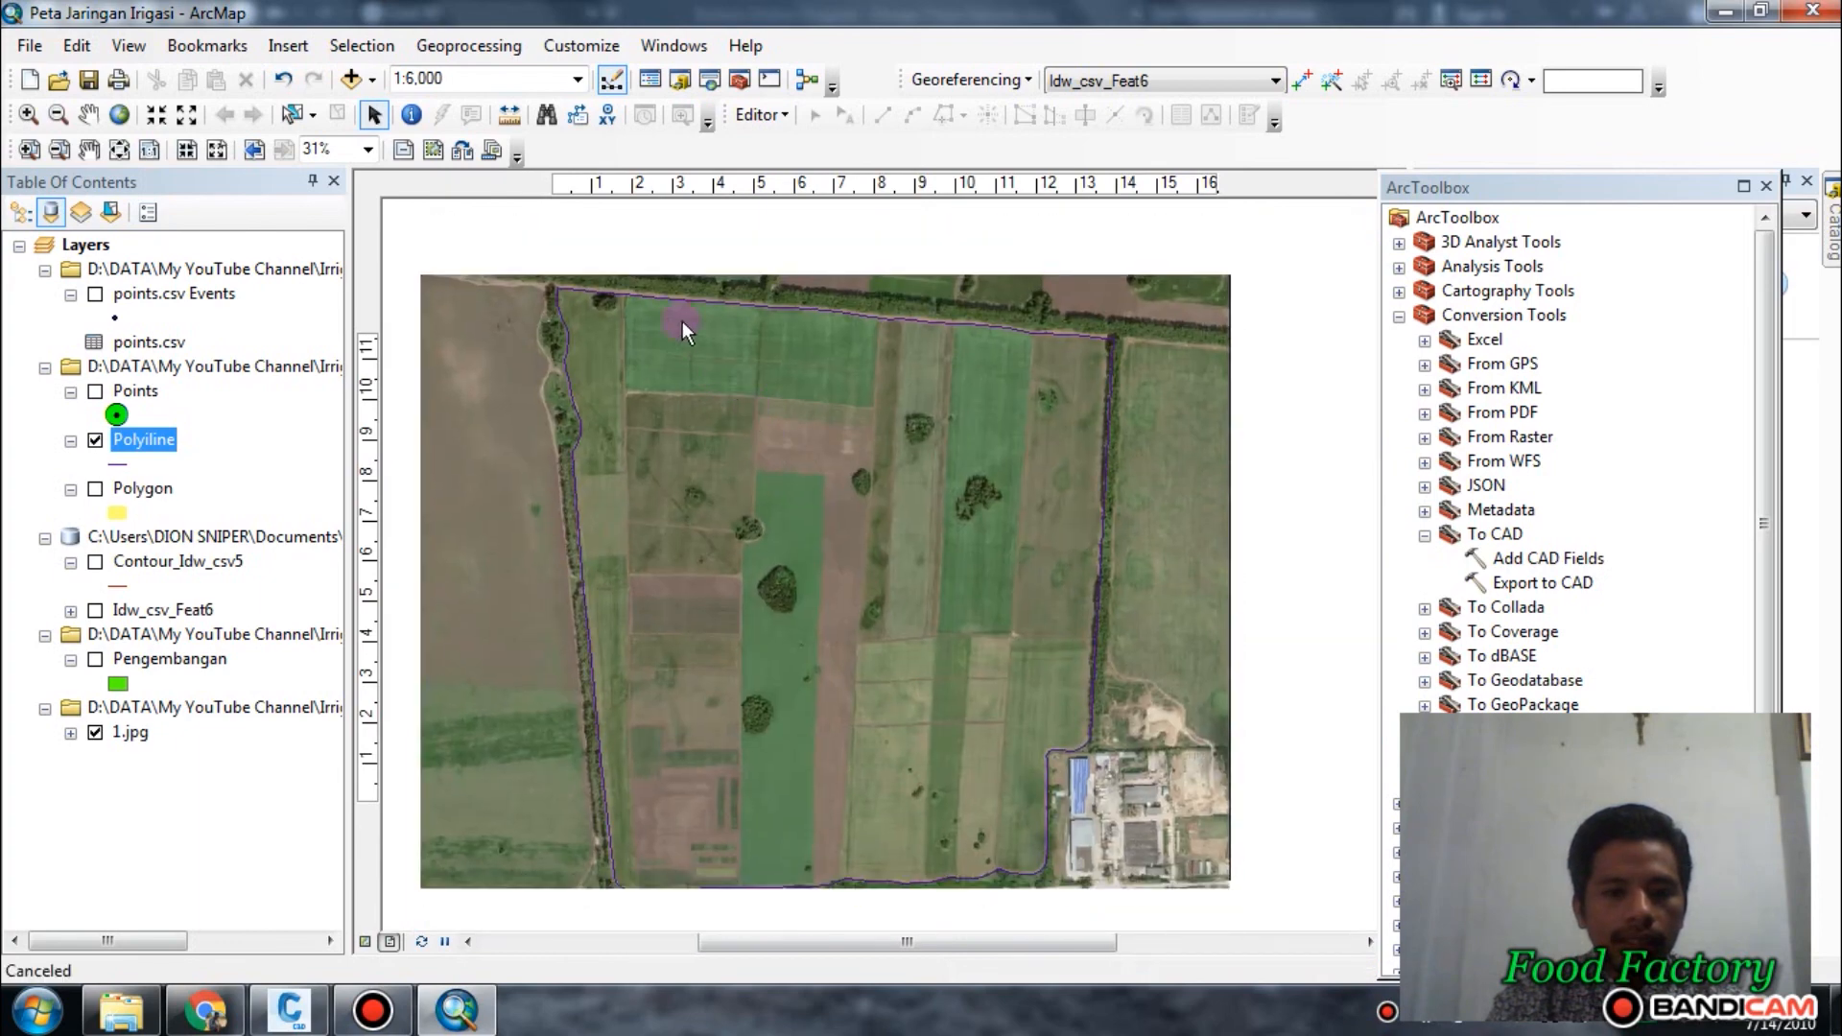
click(96, 391)
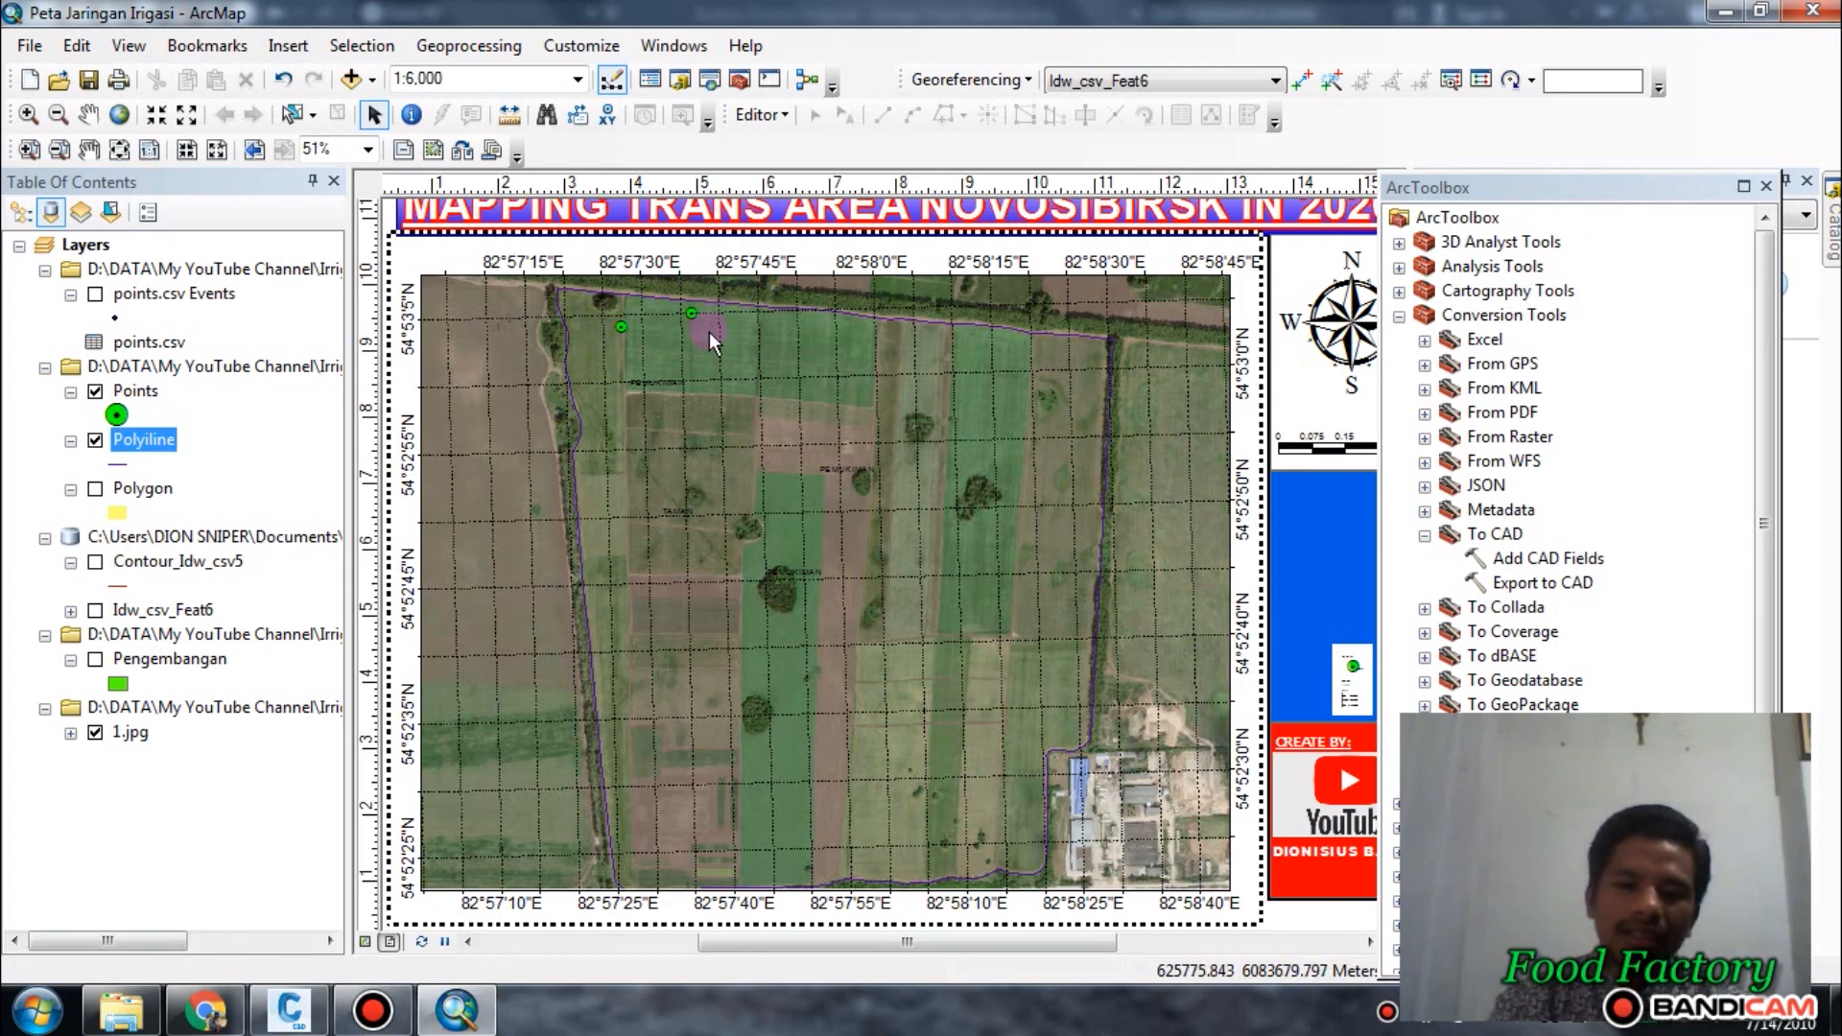
Examine the aerial image from the two points near the northern boundary down to the buildings at the southeast corner.
scroll(703, 320, up, 1)
scroll(702, 321, down, 2)
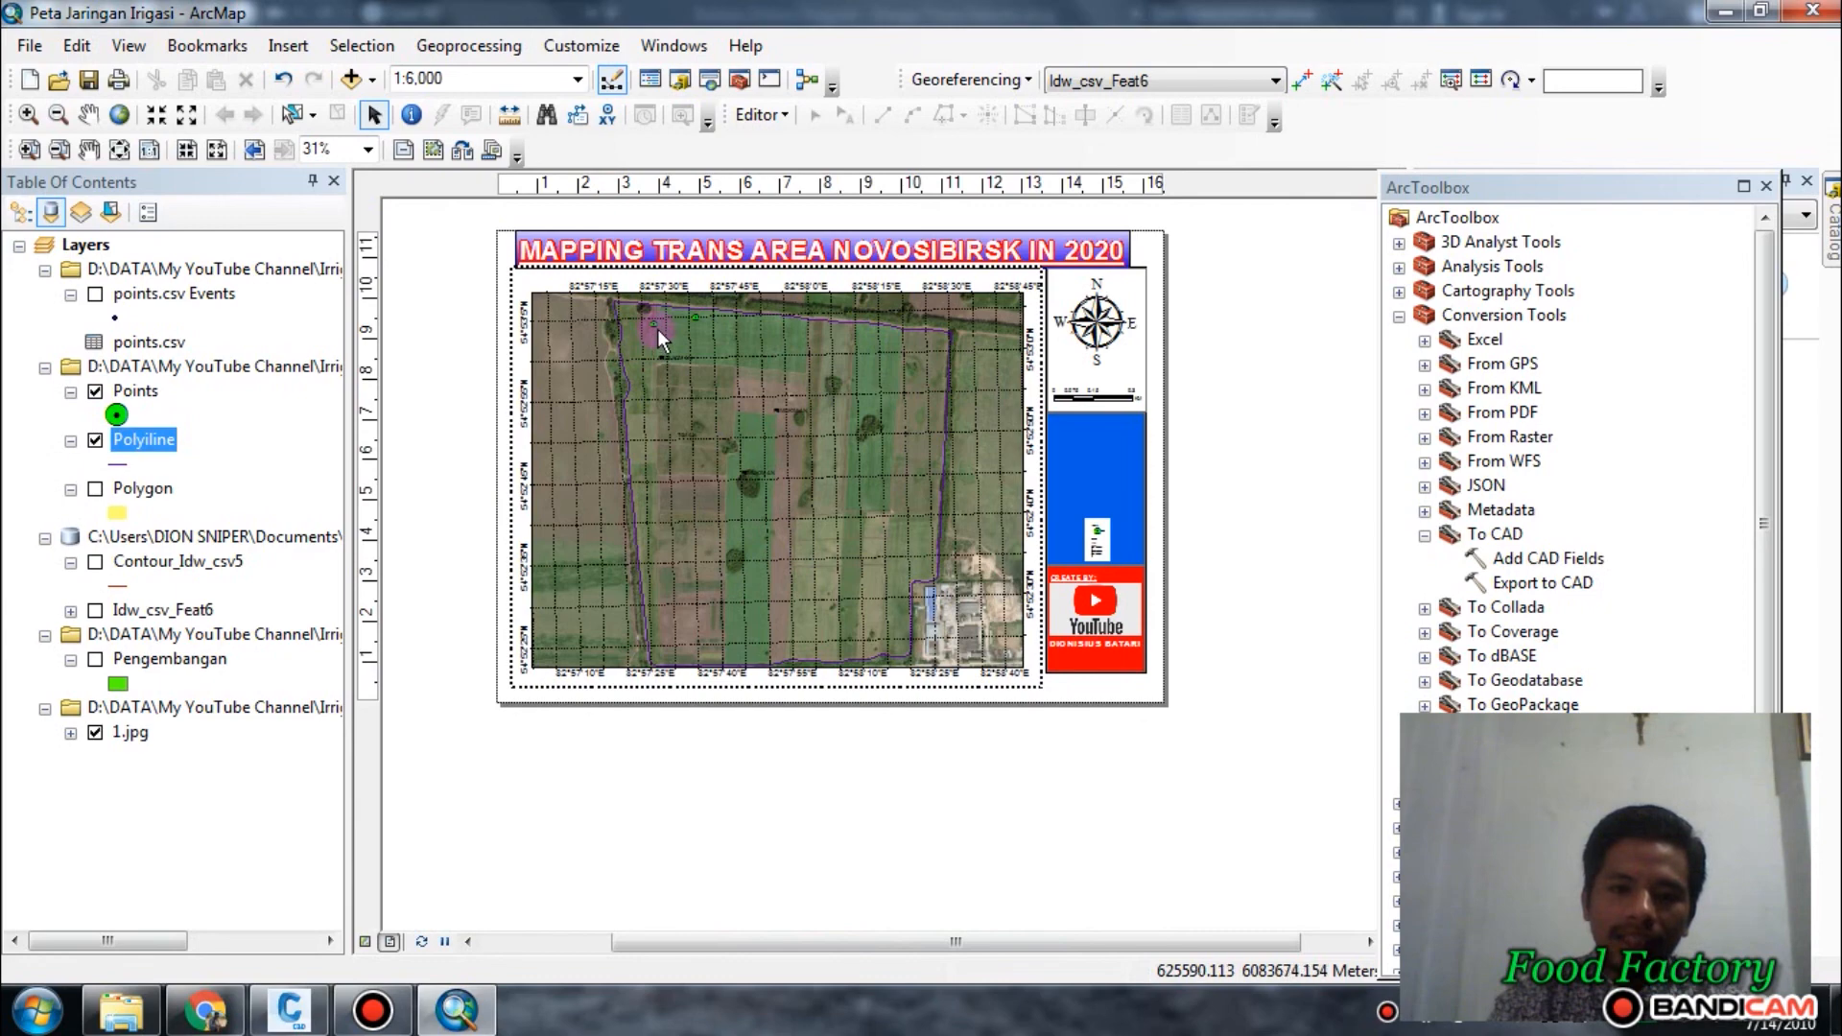
scroll(825, 615, up, 5)
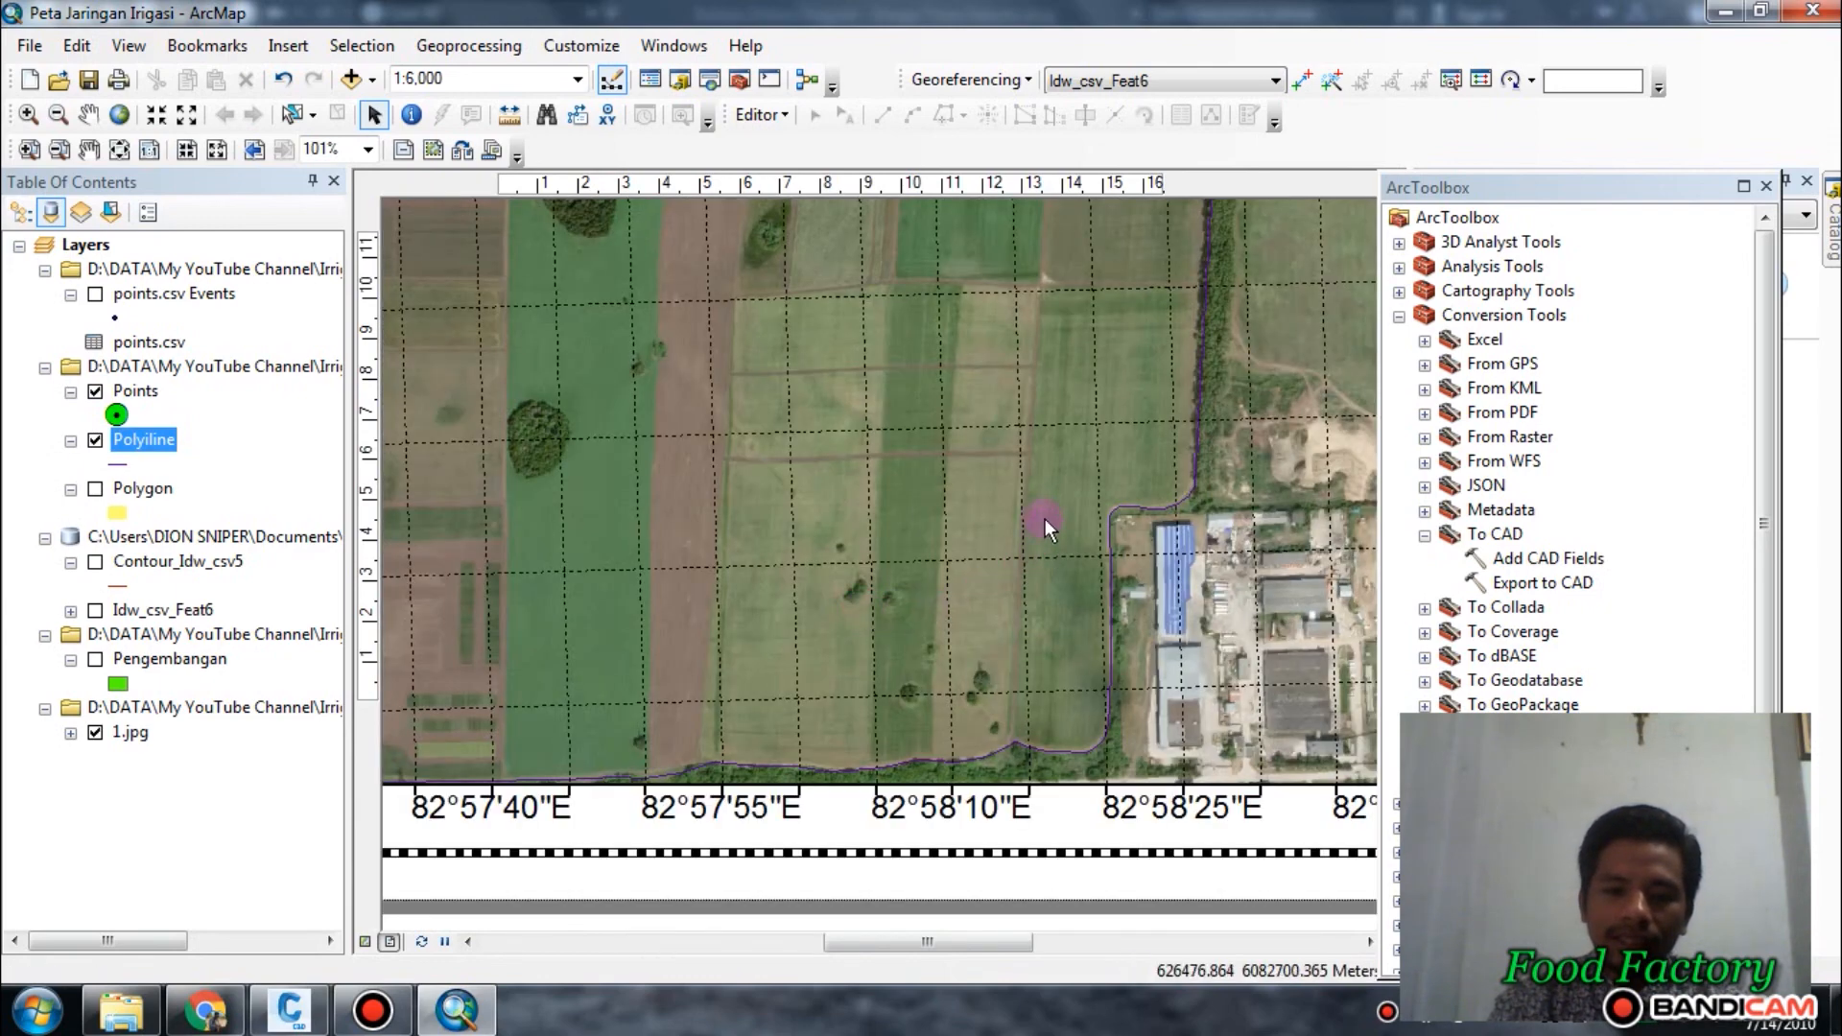
scroll(1017, 514, down, 3)
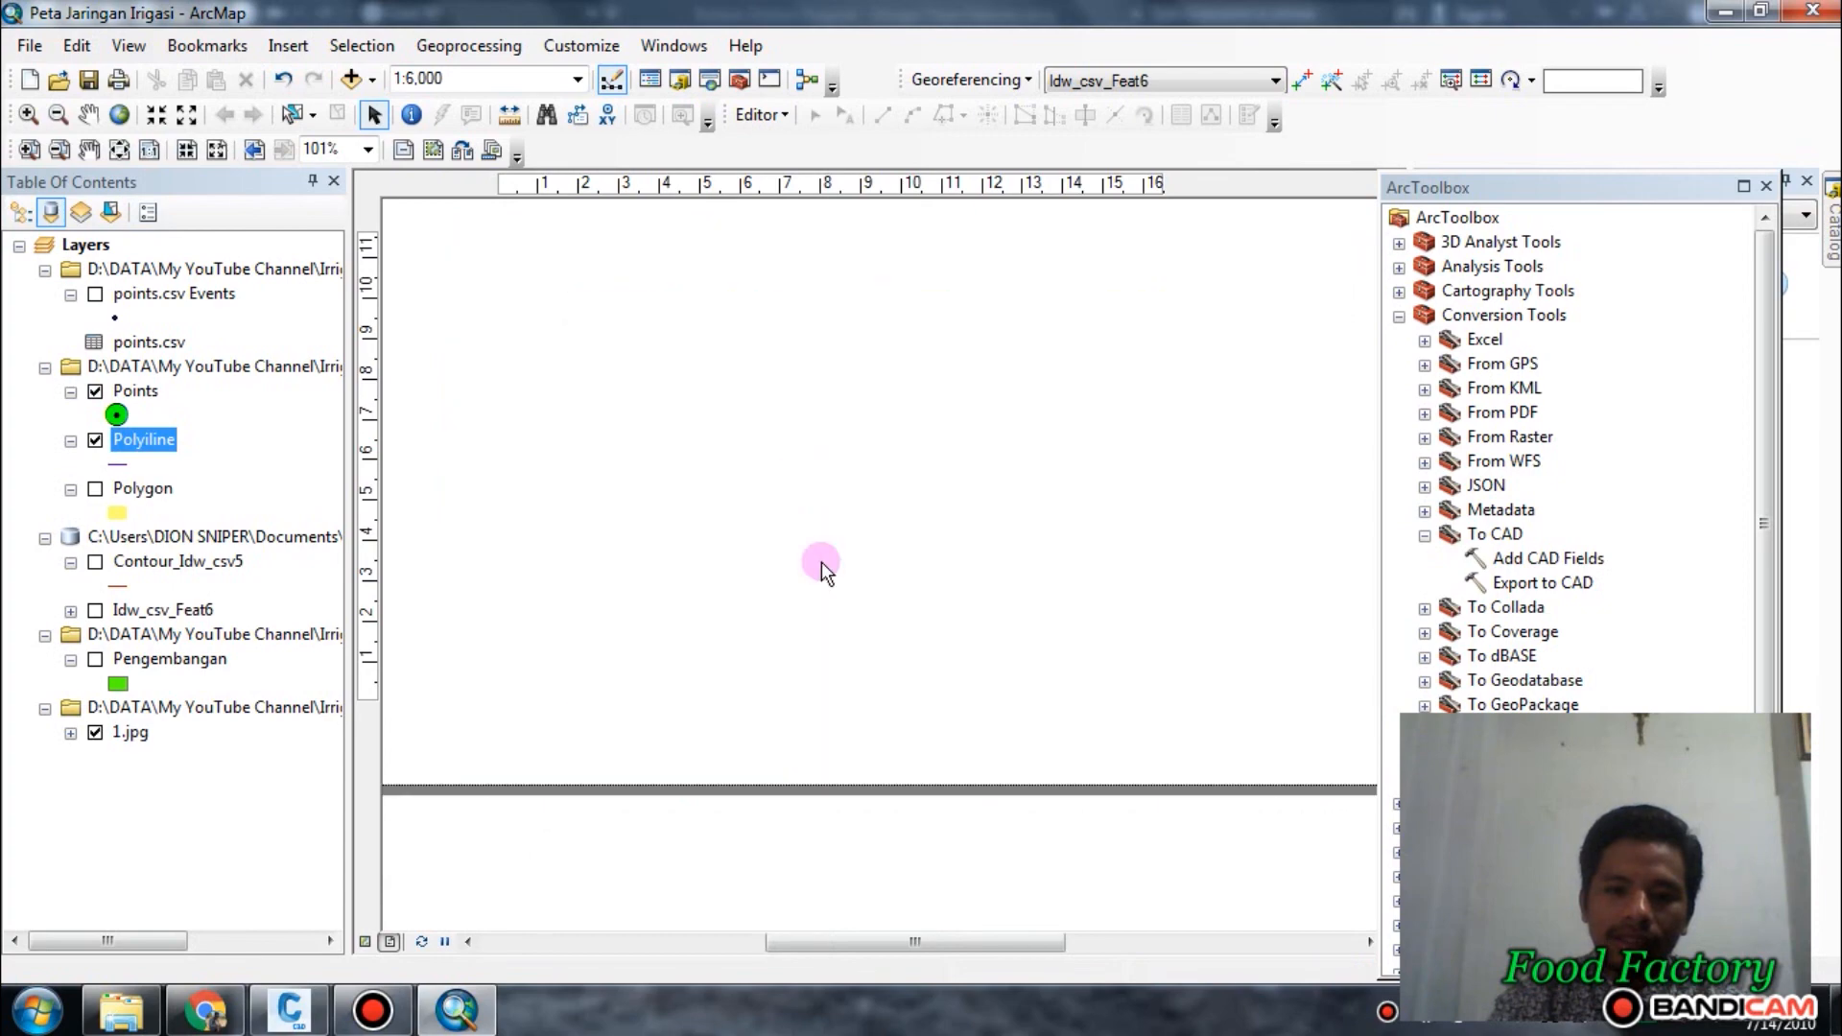
scroll(729, 382, up, 3)
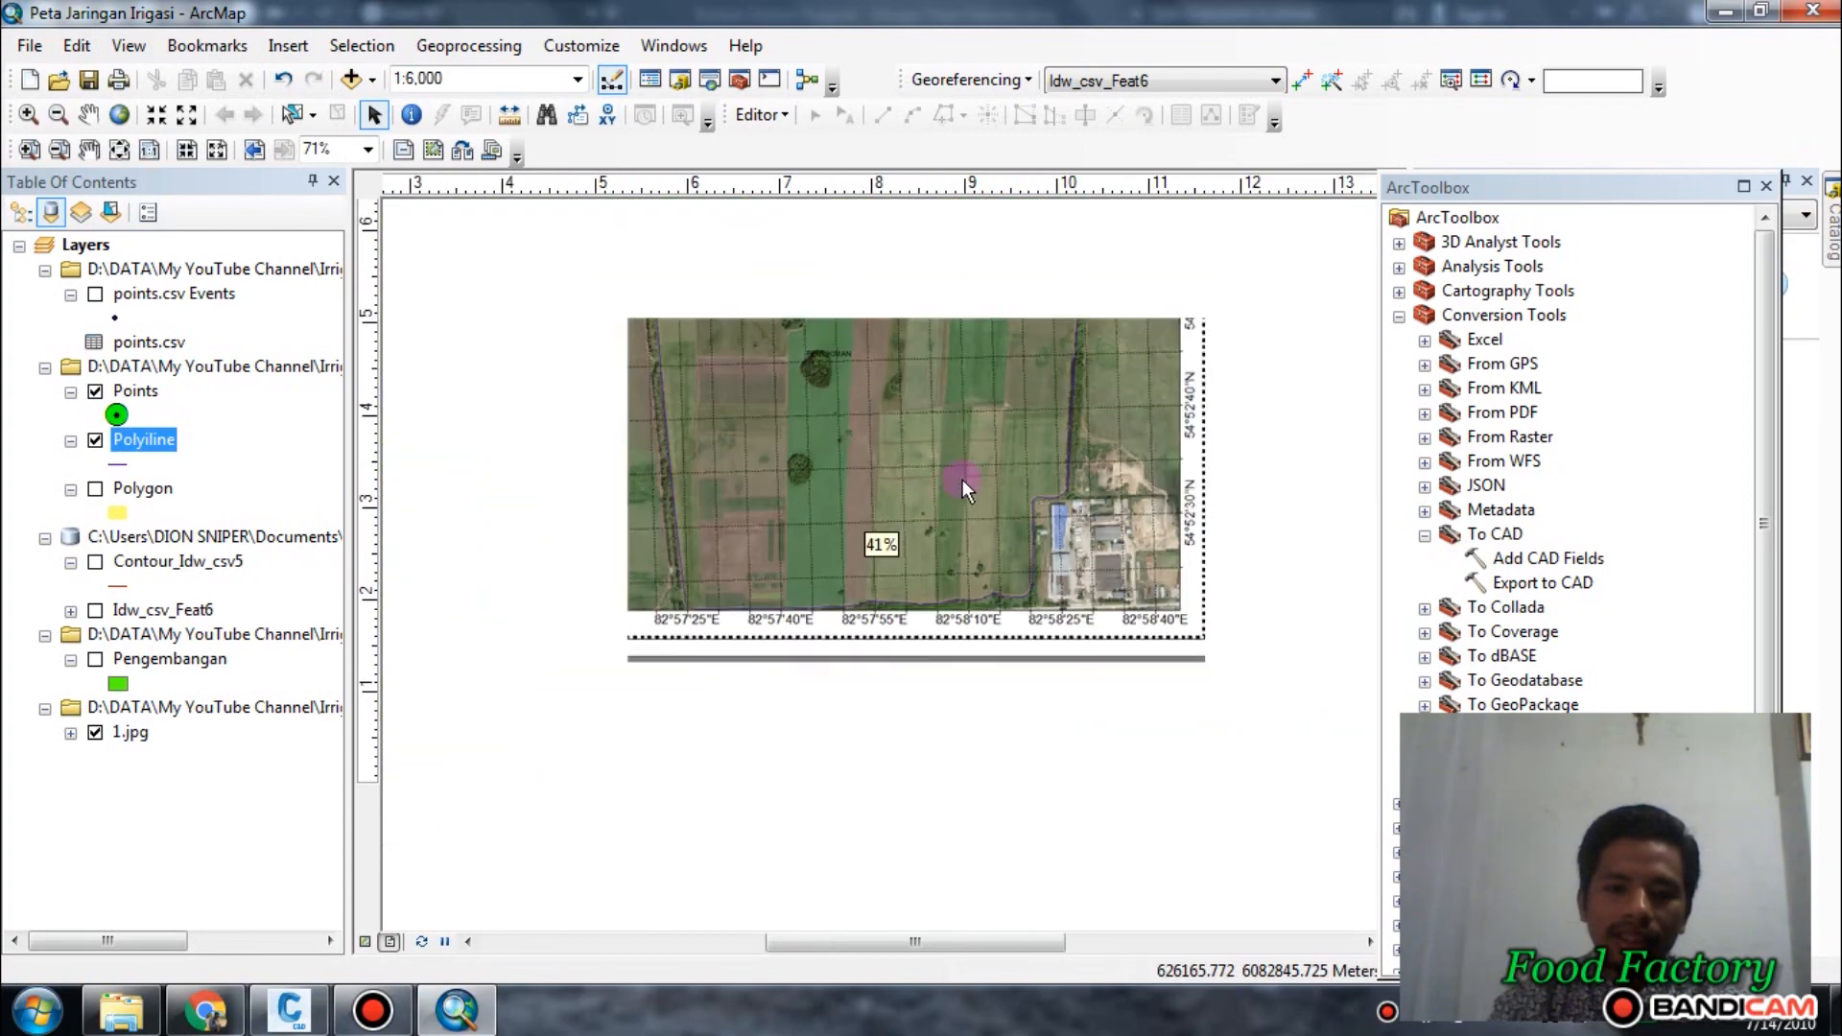
scroll(952, 455, down, 3)
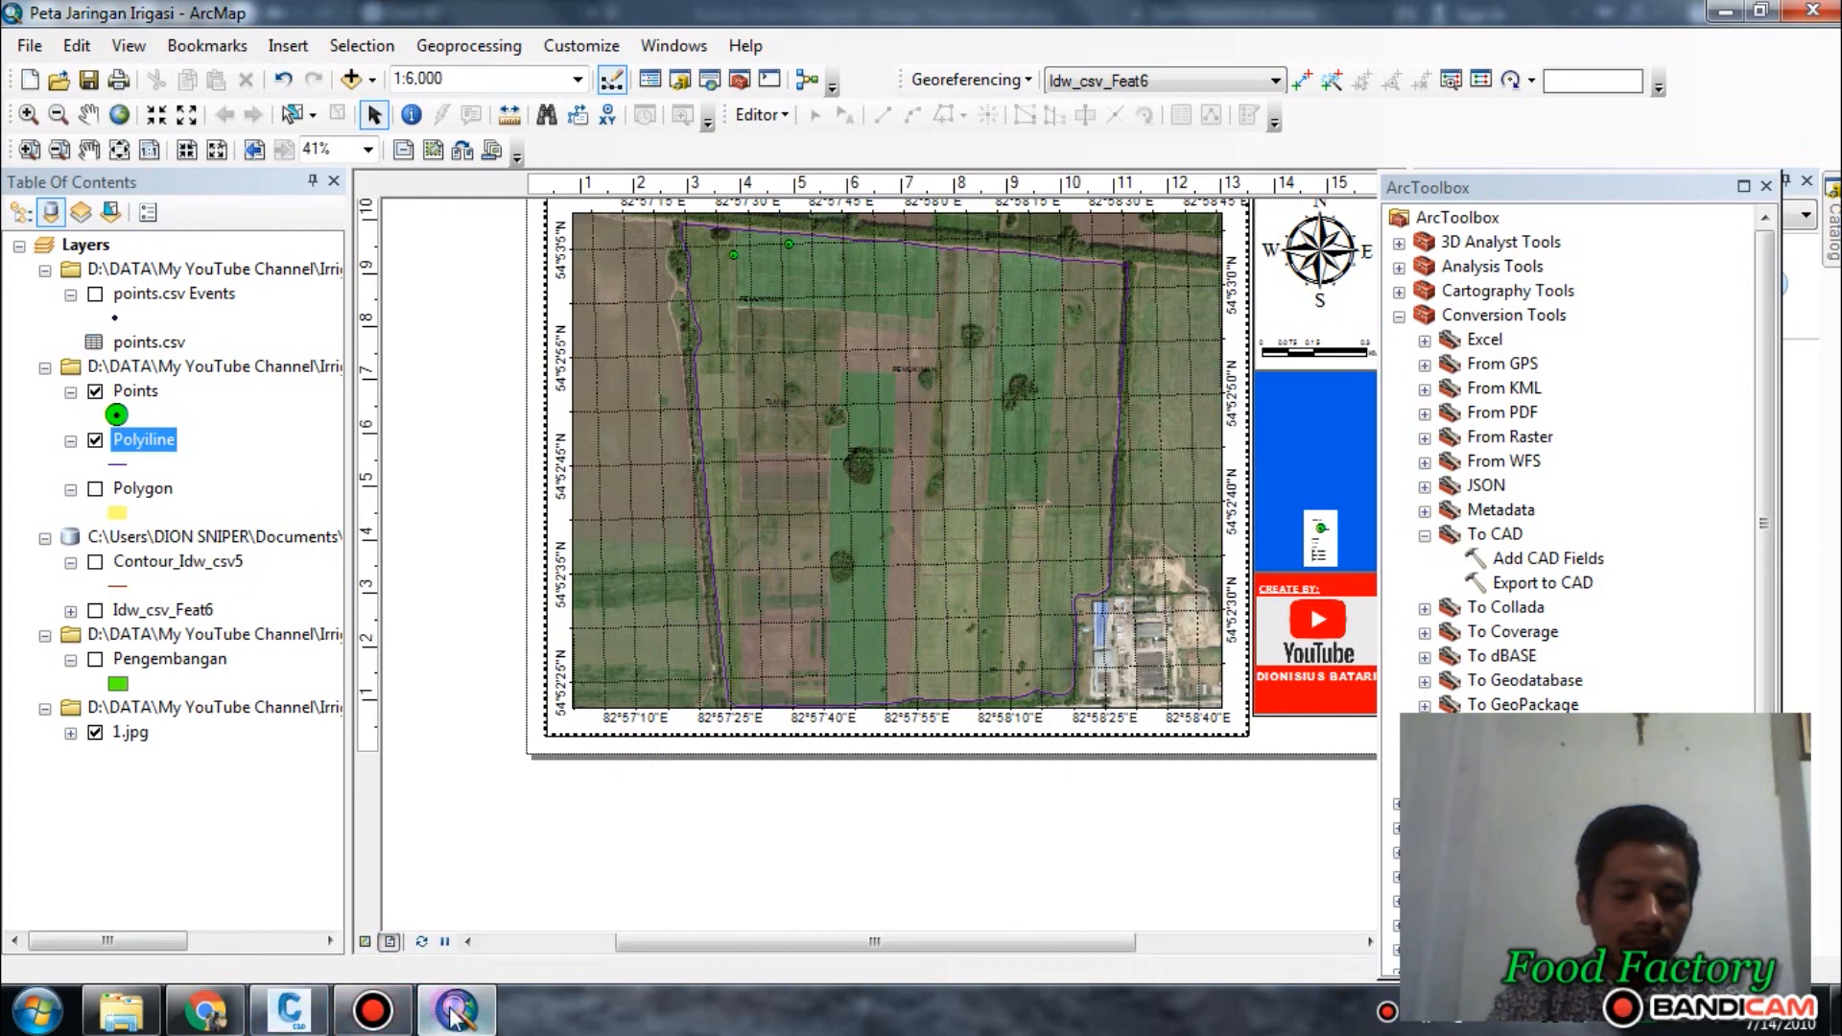
Switch to Civil 3D and look over the Kross Cek profile views beside the contour map.
mouse_move(454, 1015)
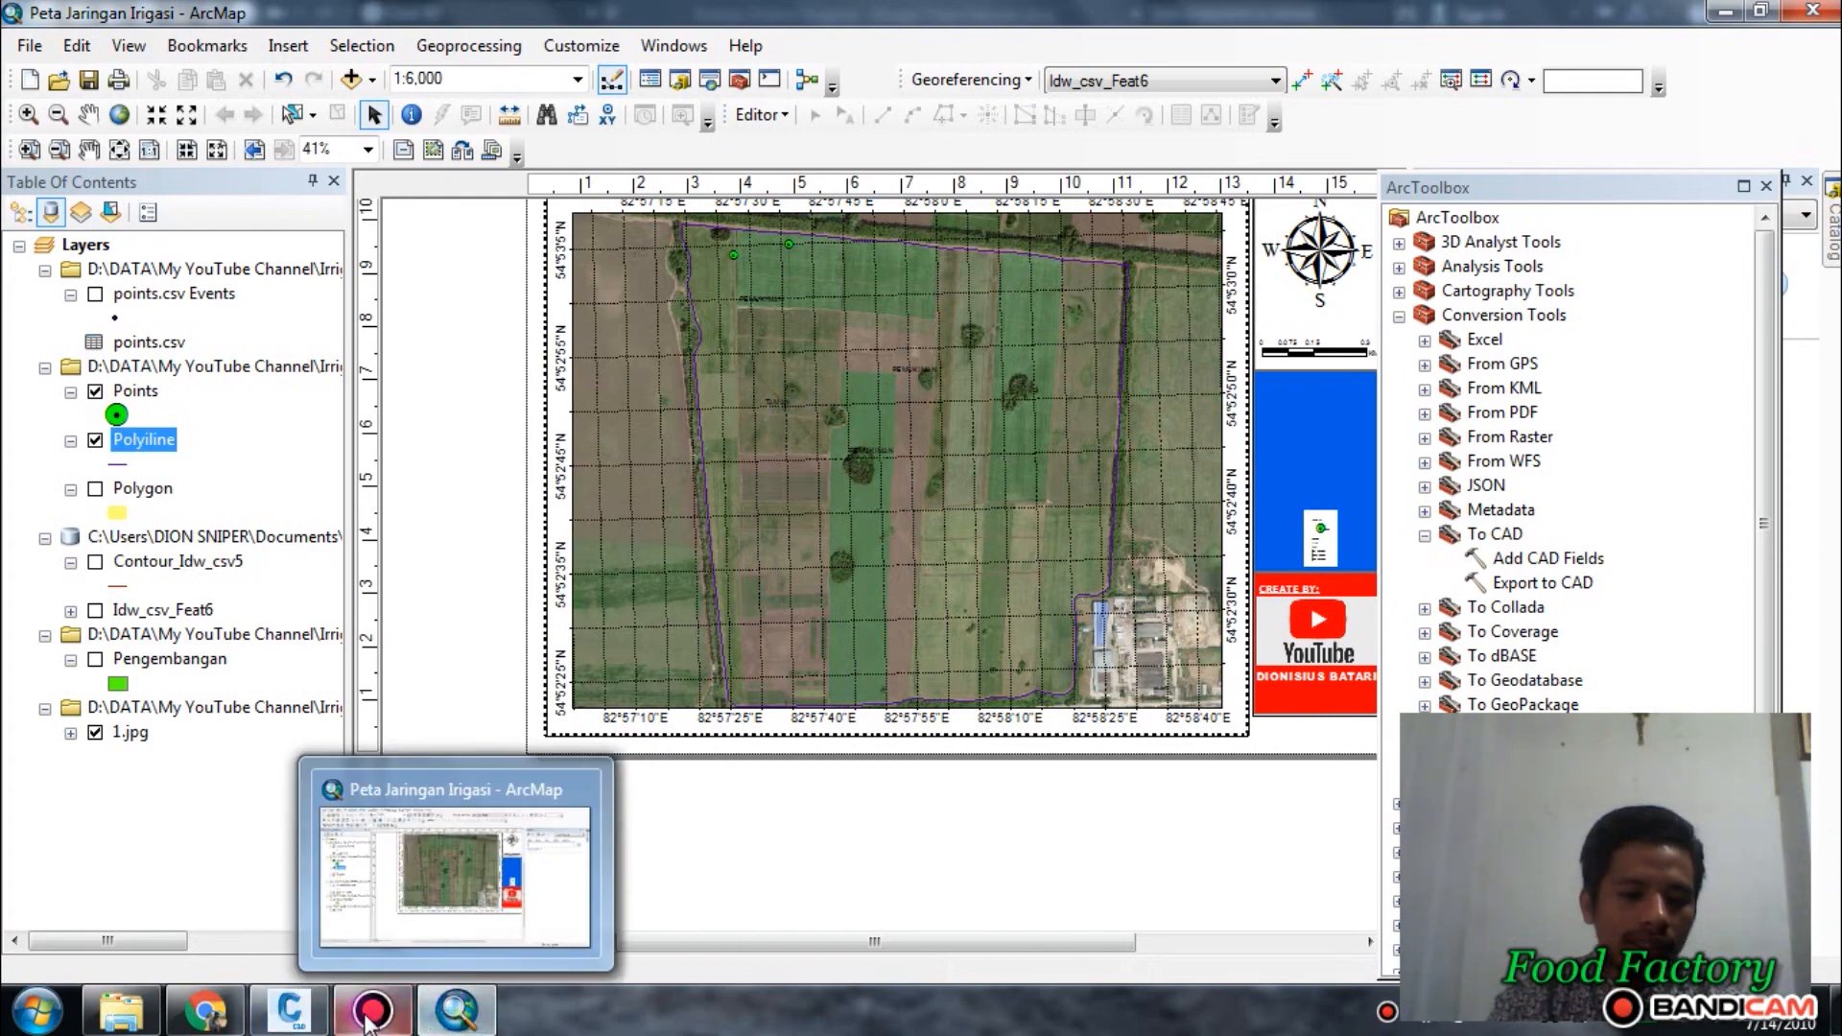
click(289, 1009)
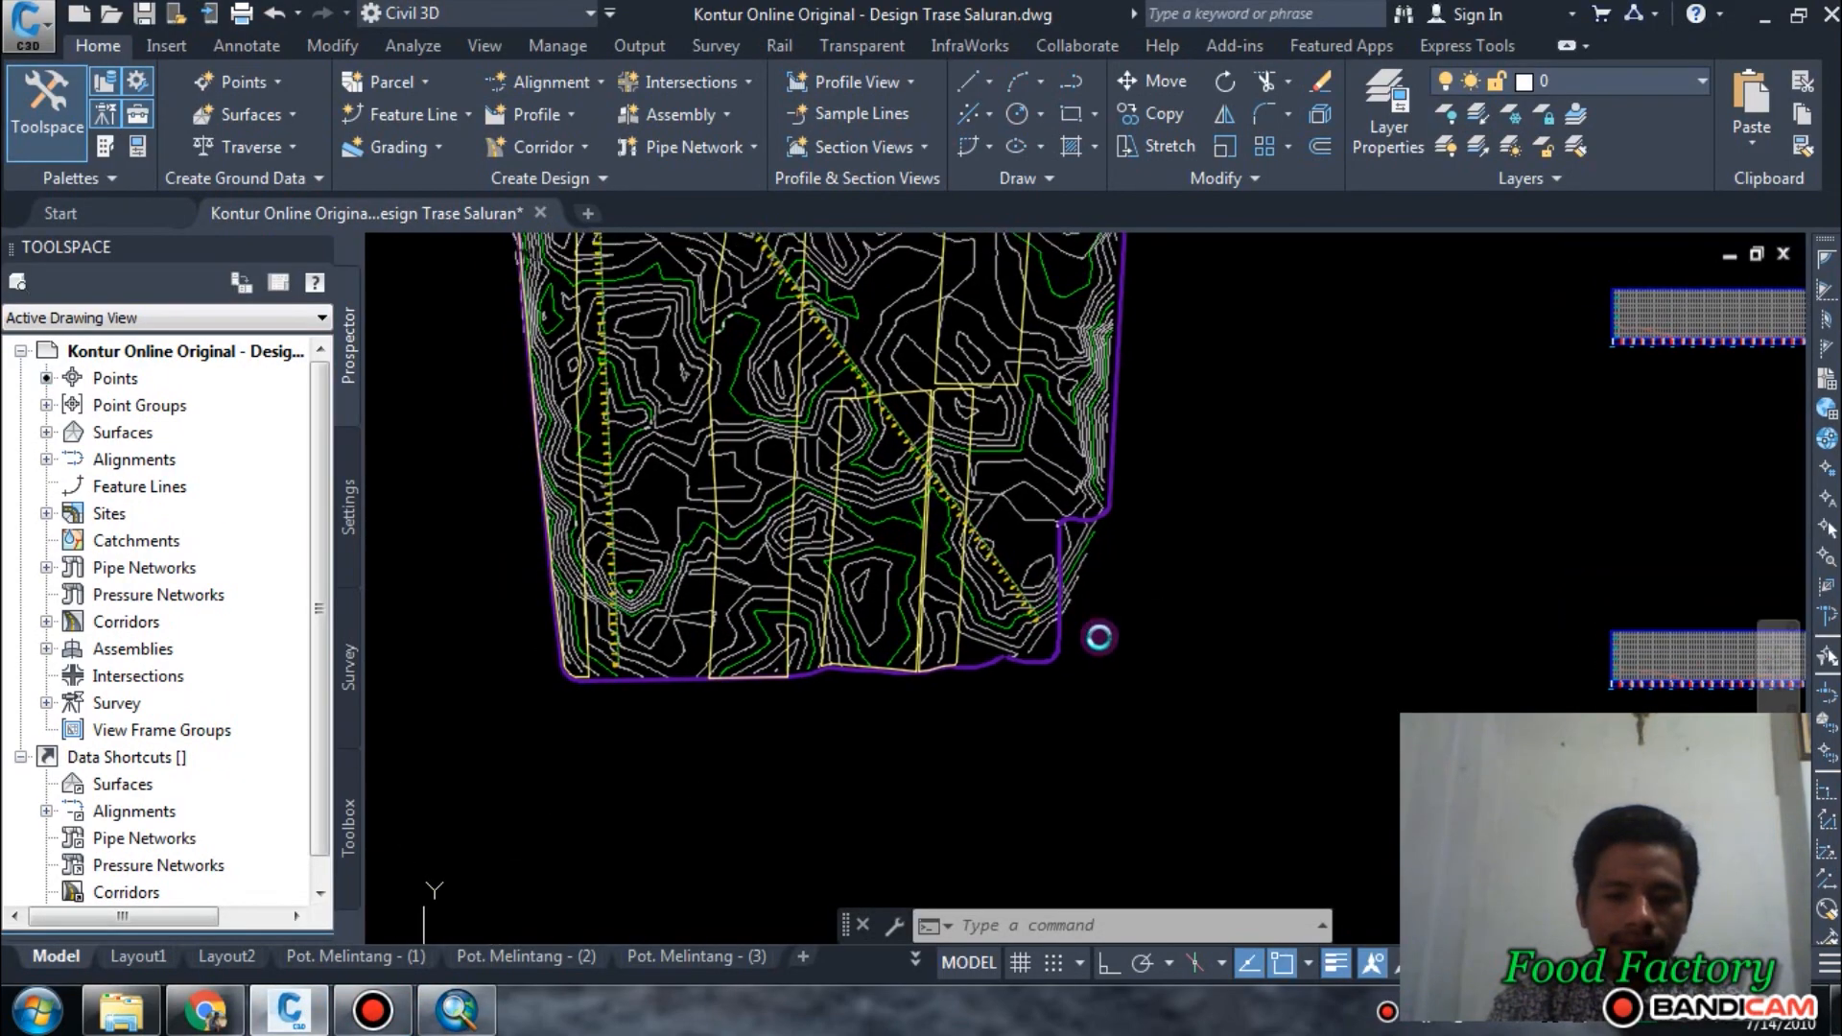
scroll(863, 645, down, 2)
middle_drag(1286, 646, 1151, 672)
scroll(1150, 674, up, 1)
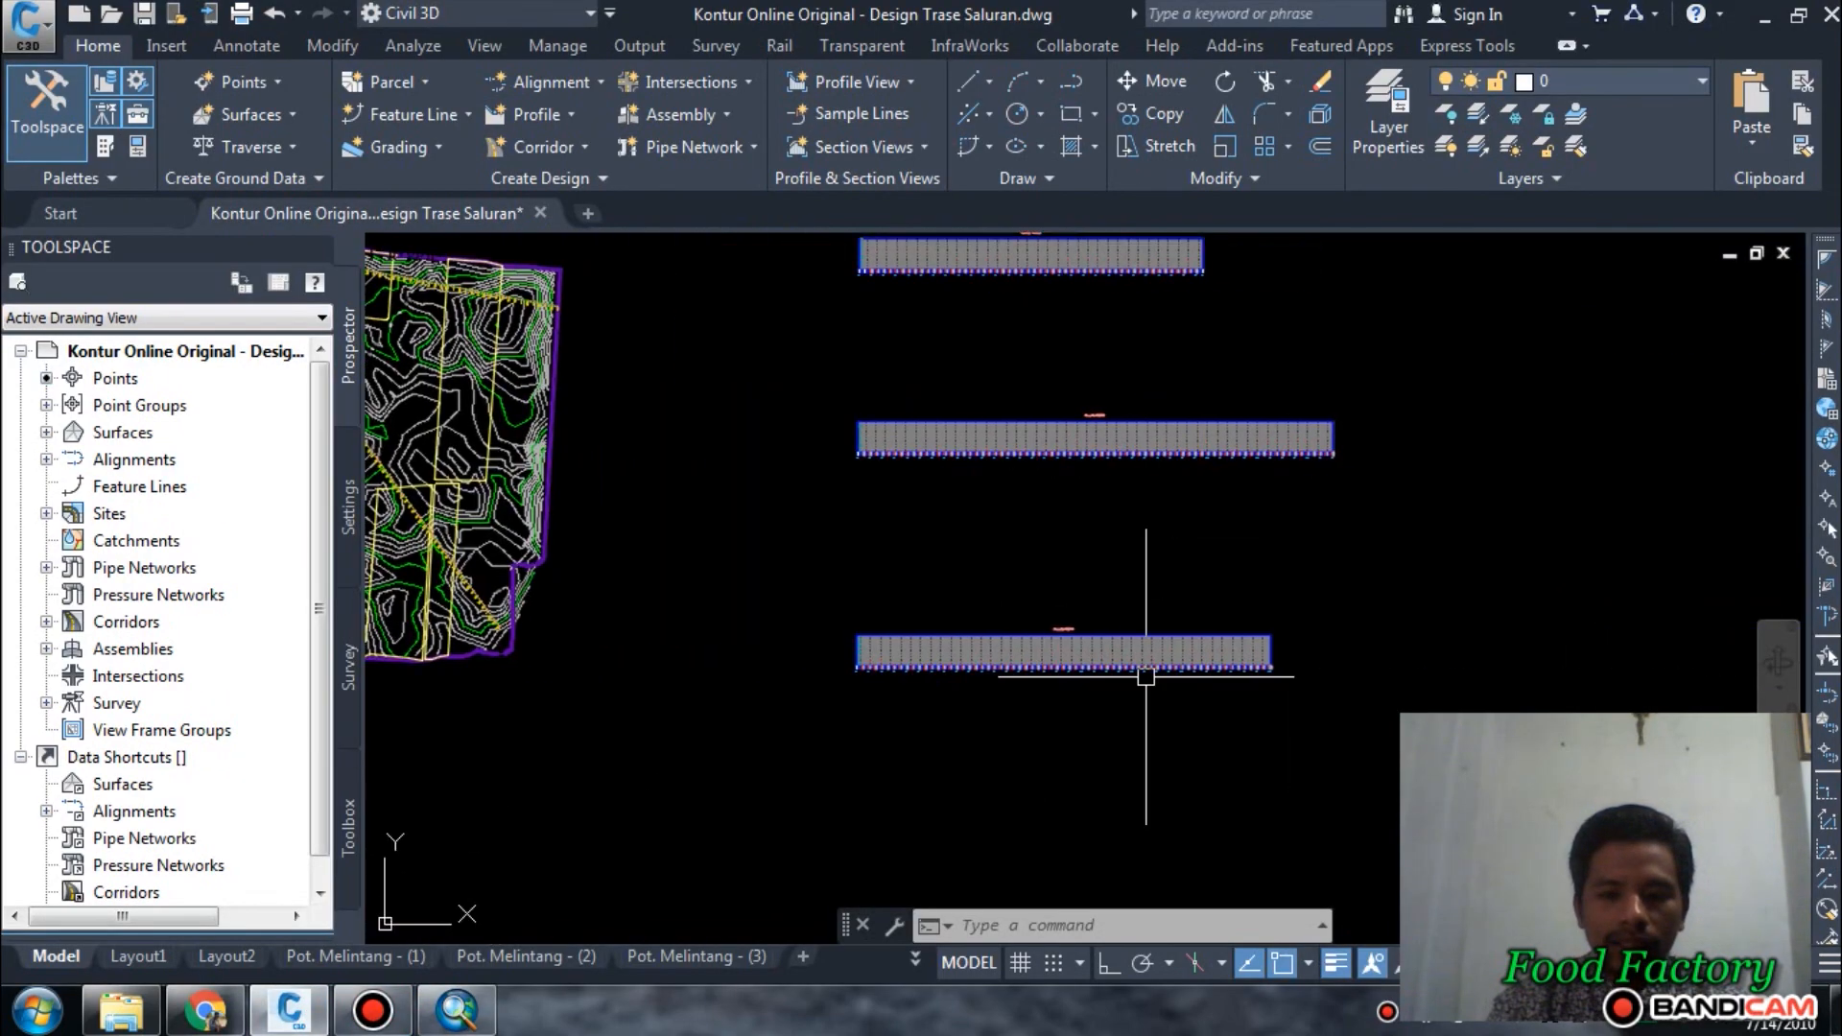
scroll(1143, 671, up, 4)
scroll(835, 585, down, 6)
middle_drag(834, 584, 1427, 662)
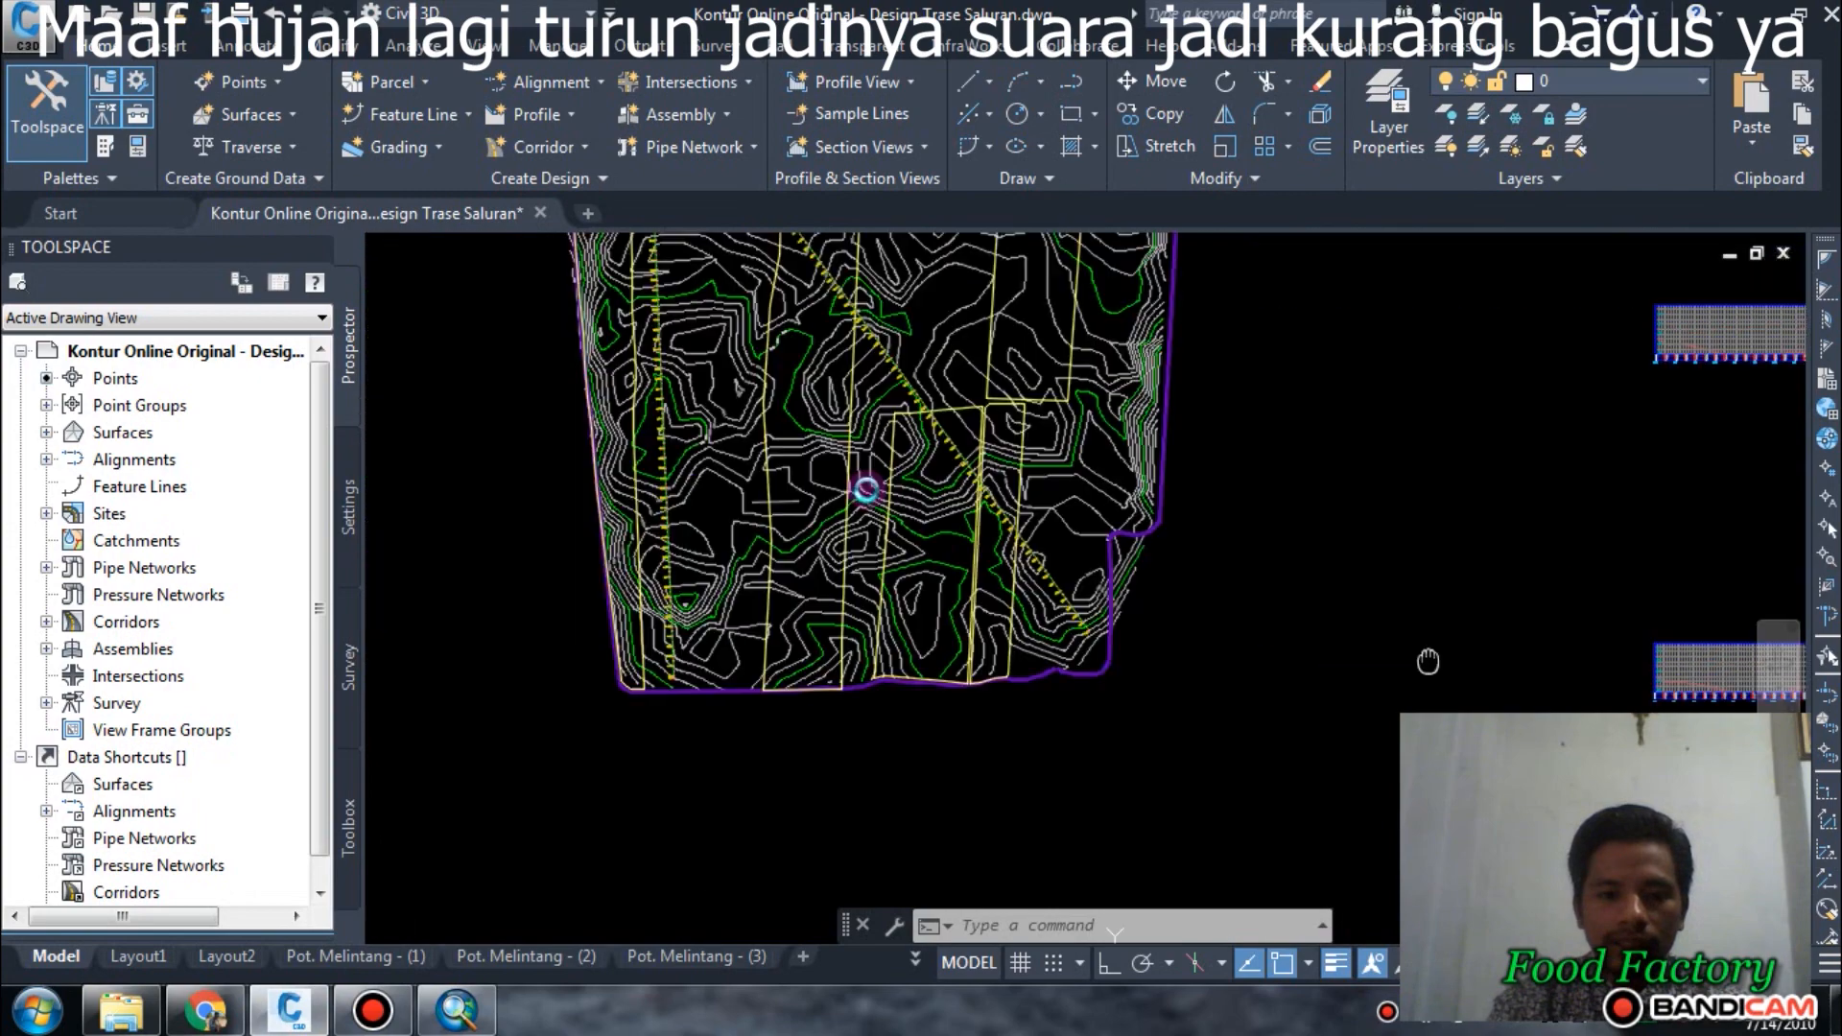
Inspect the common 0+000 start of the three alignments and follow their routes across the contour map.
scroll(935, 593, up, 10)
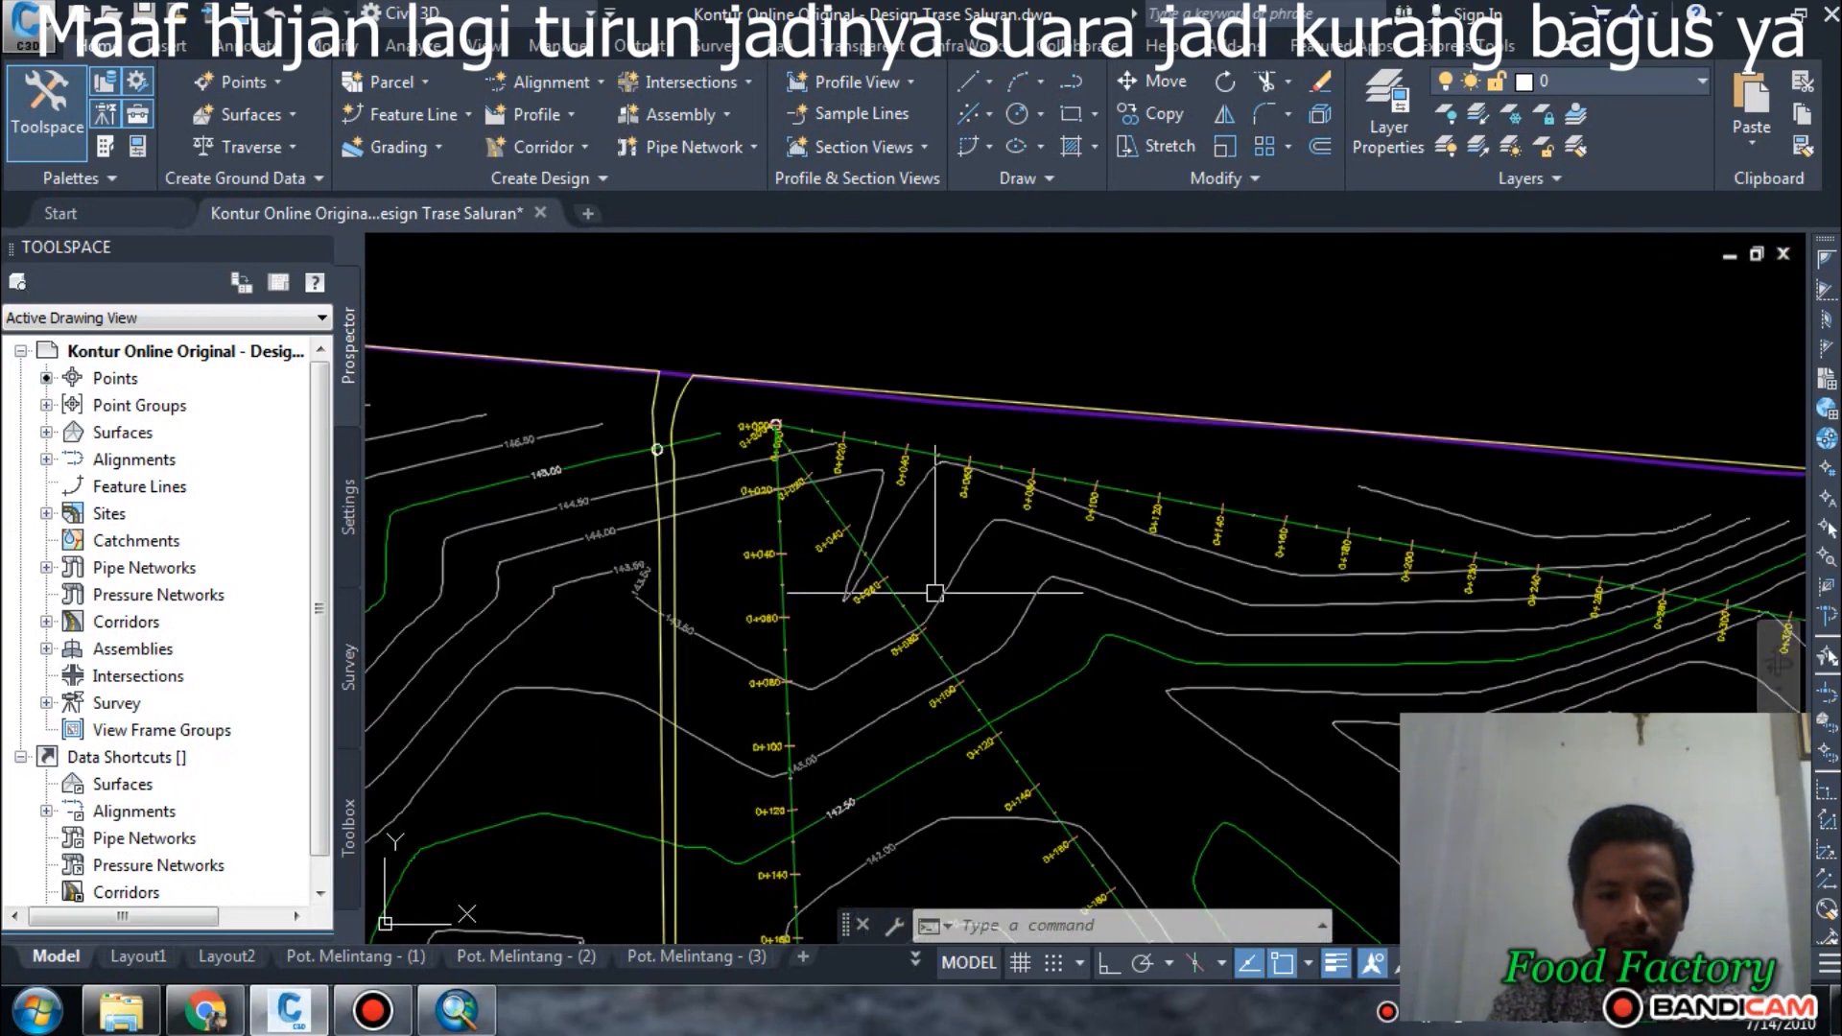
scroll(935, 593, up, 2)
scroll(727, 418, up, 4)
middle_drag(715, 403, 892, 762)
scroll(708, 606, up, 4)
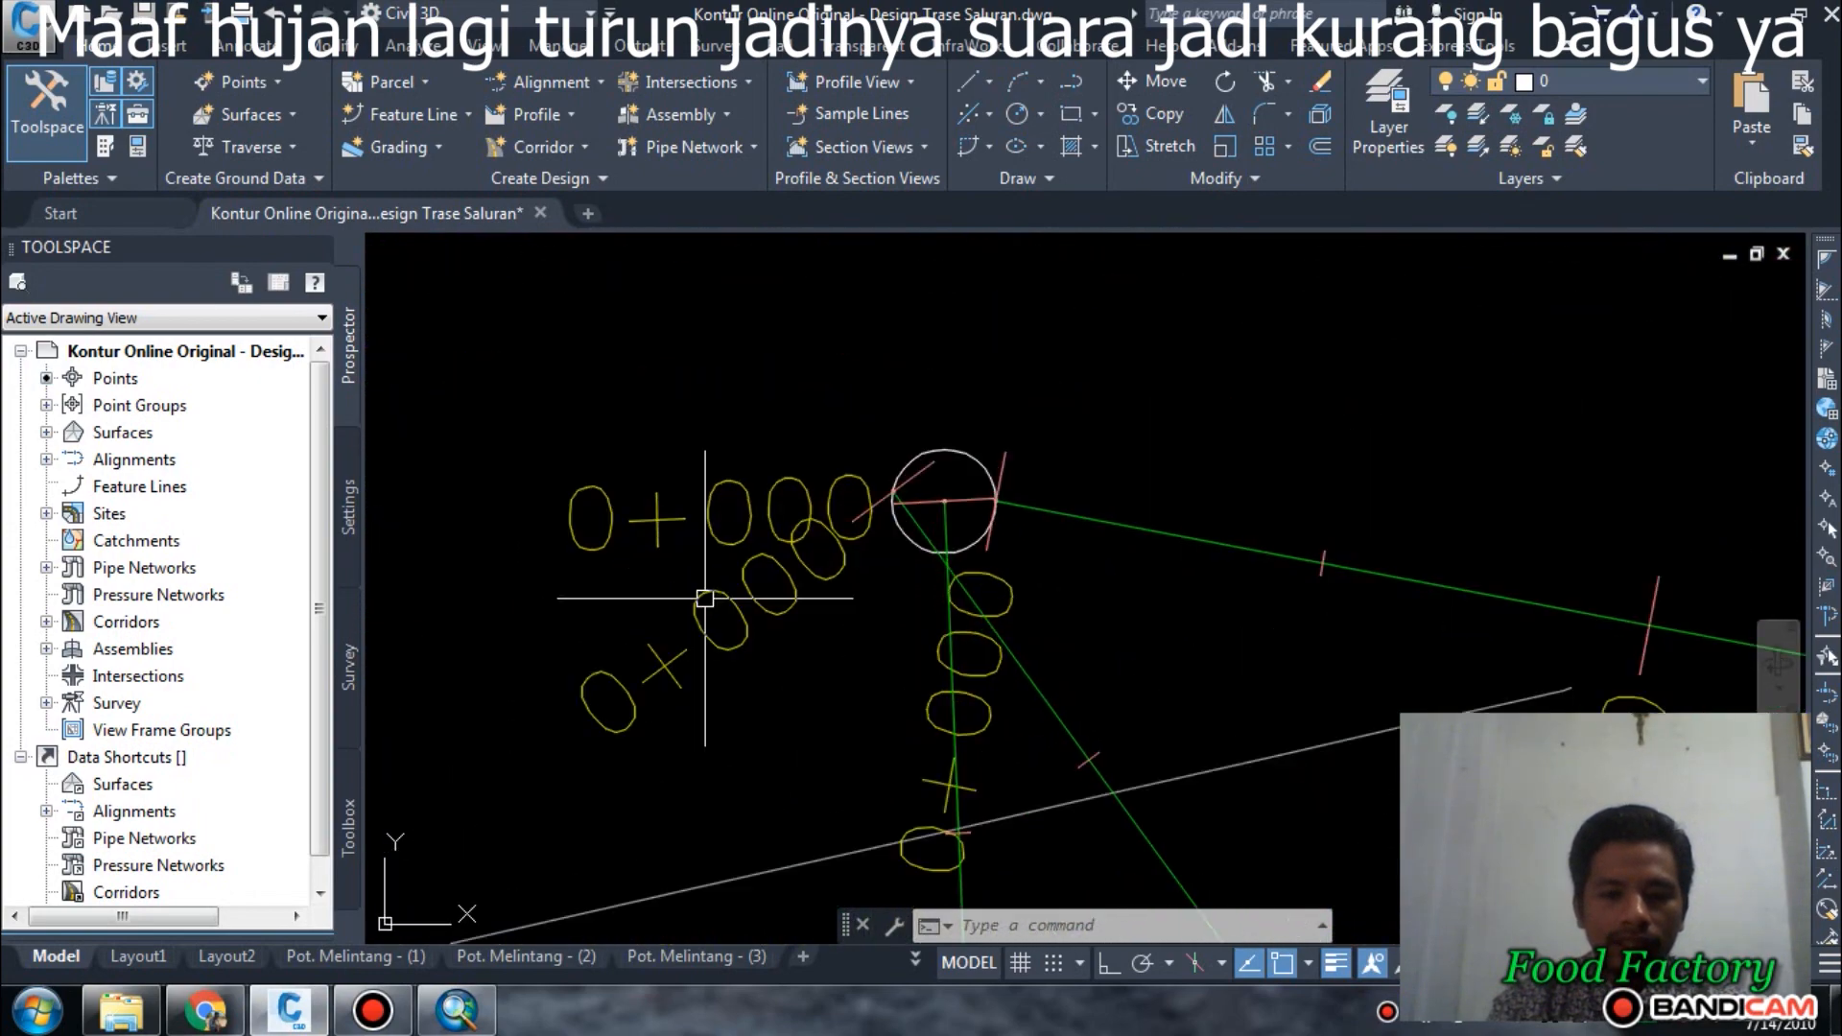
scroll(902, 477, down, 8)
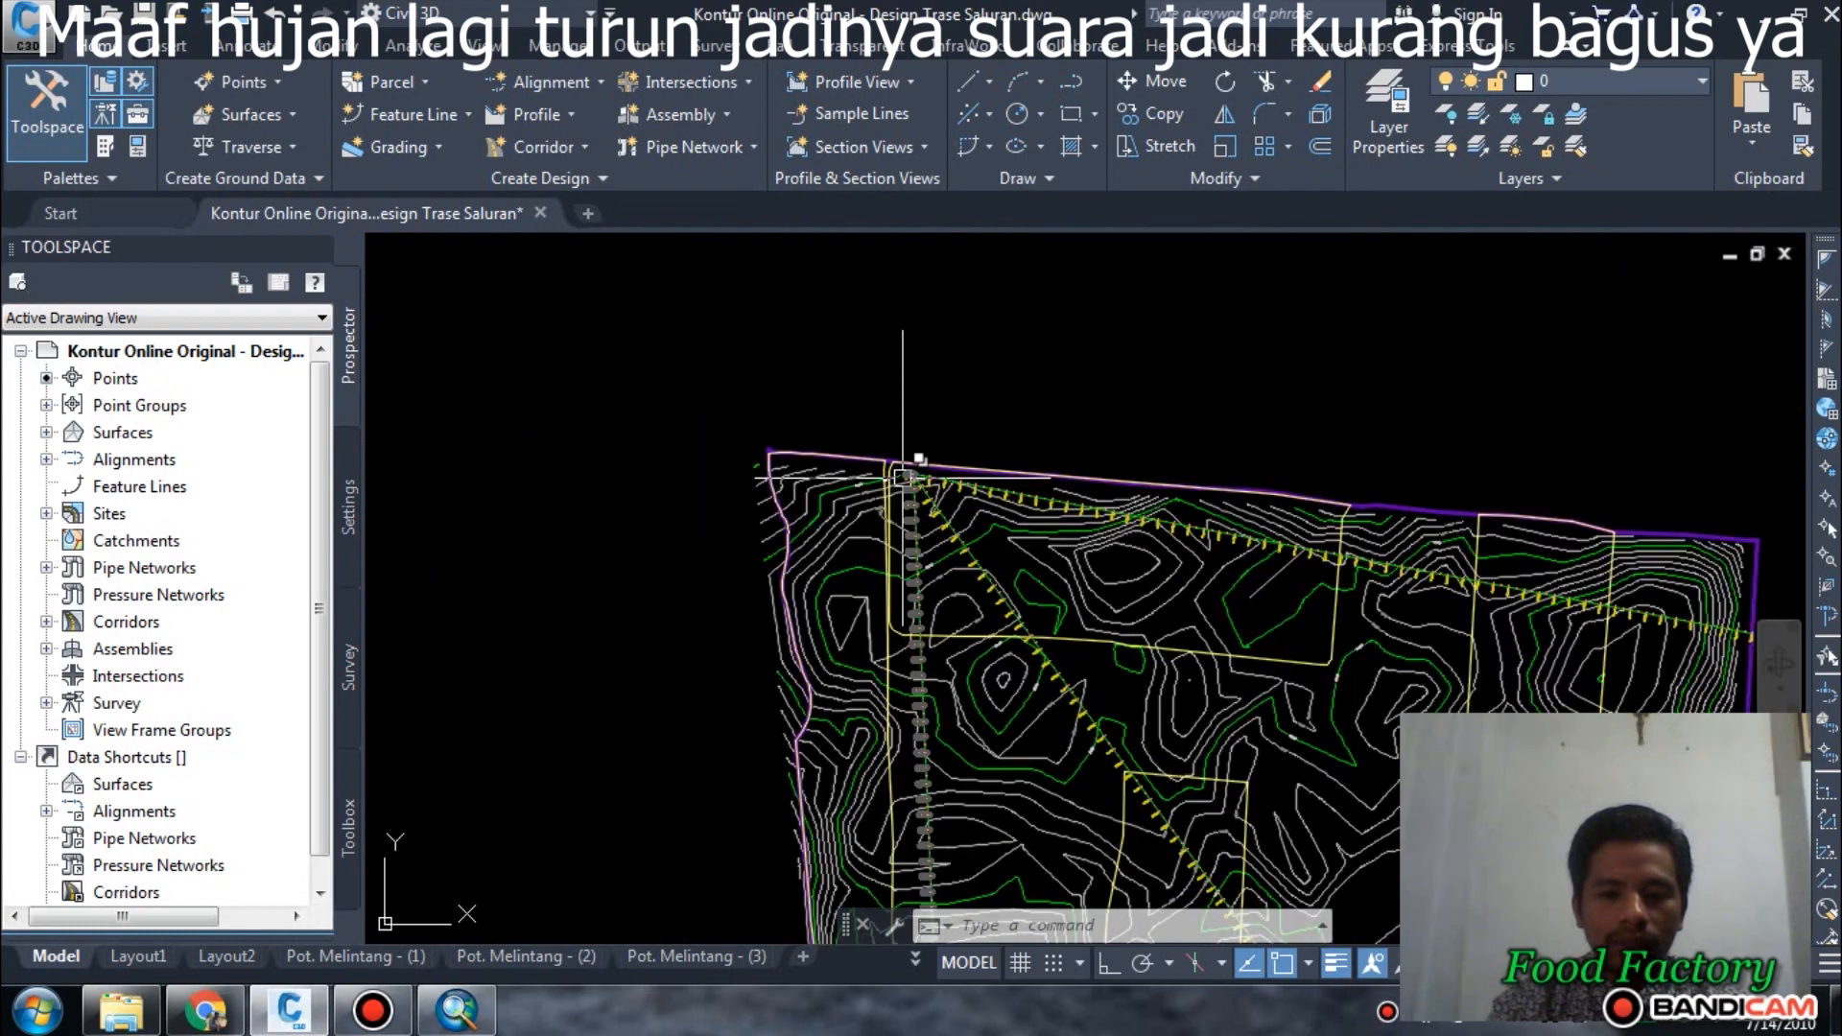
scroll(1504, 712, down, 4)
middle_drag(1492, 703, 1221, 514)
scroll(1056, 451, up, 2)
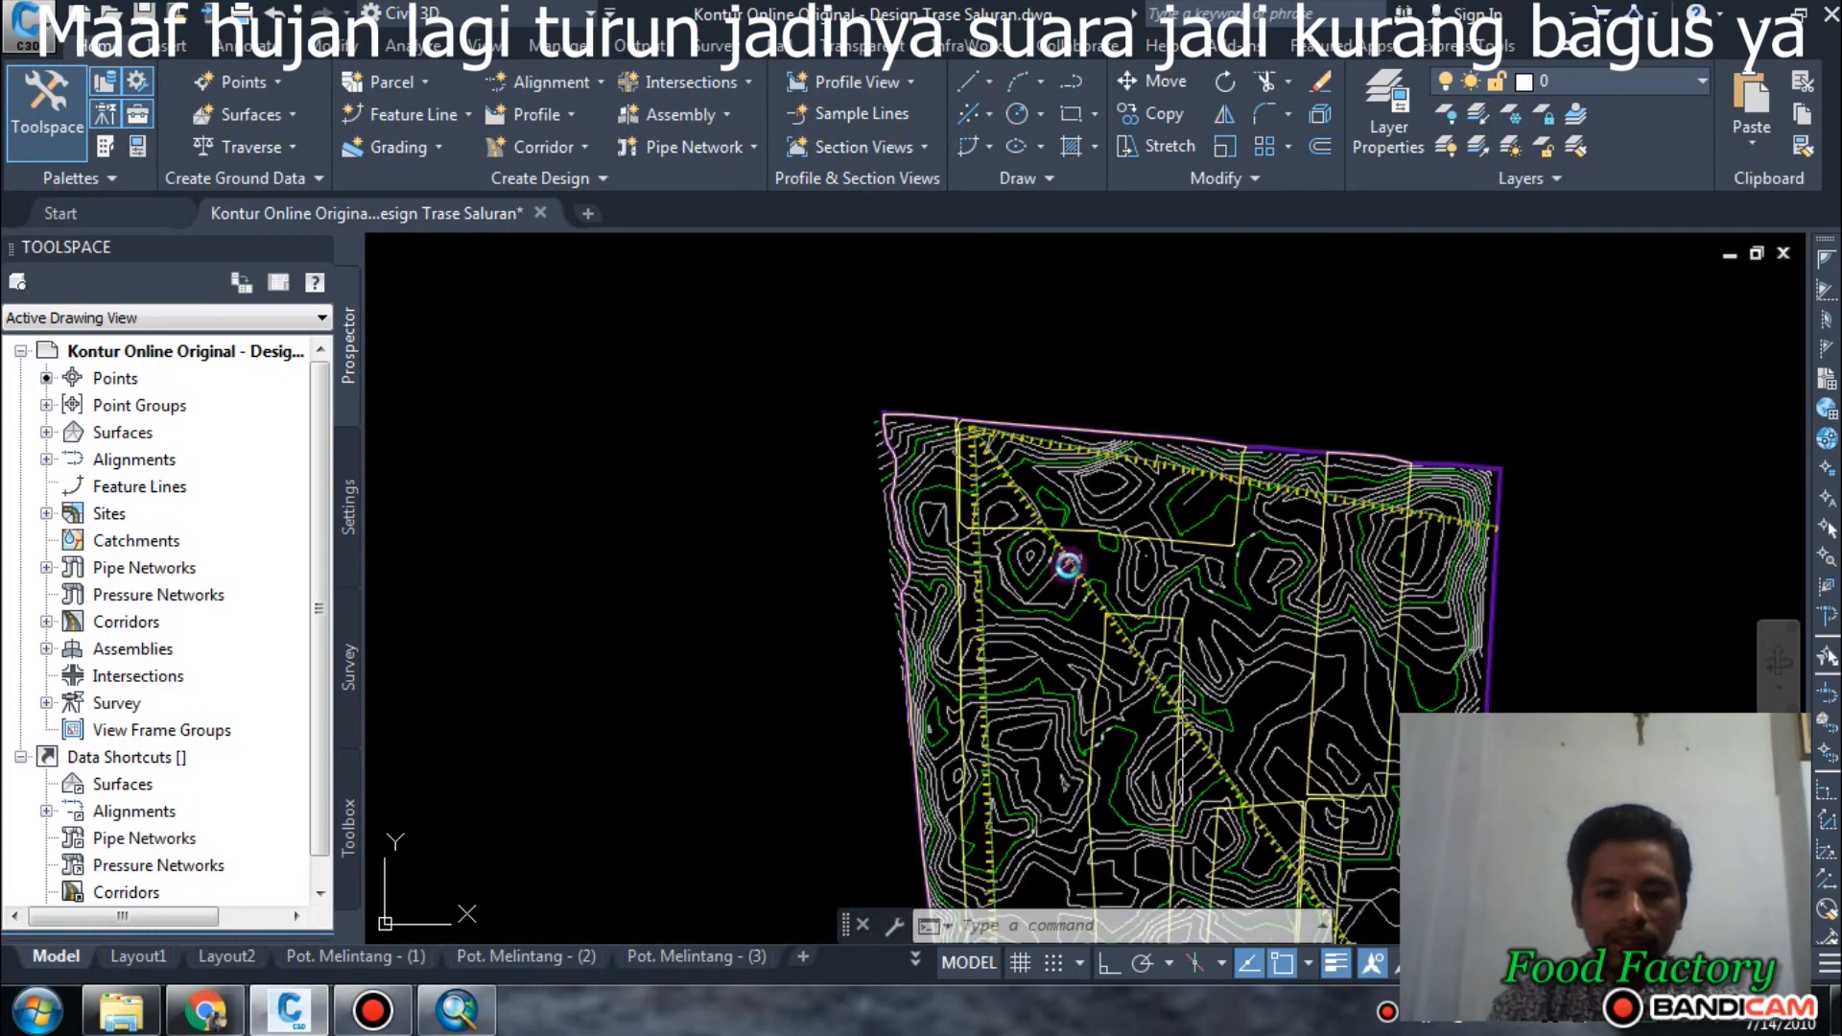
scroll(1068, 565, down, 4)
scroll(1029, 831, up, 2)
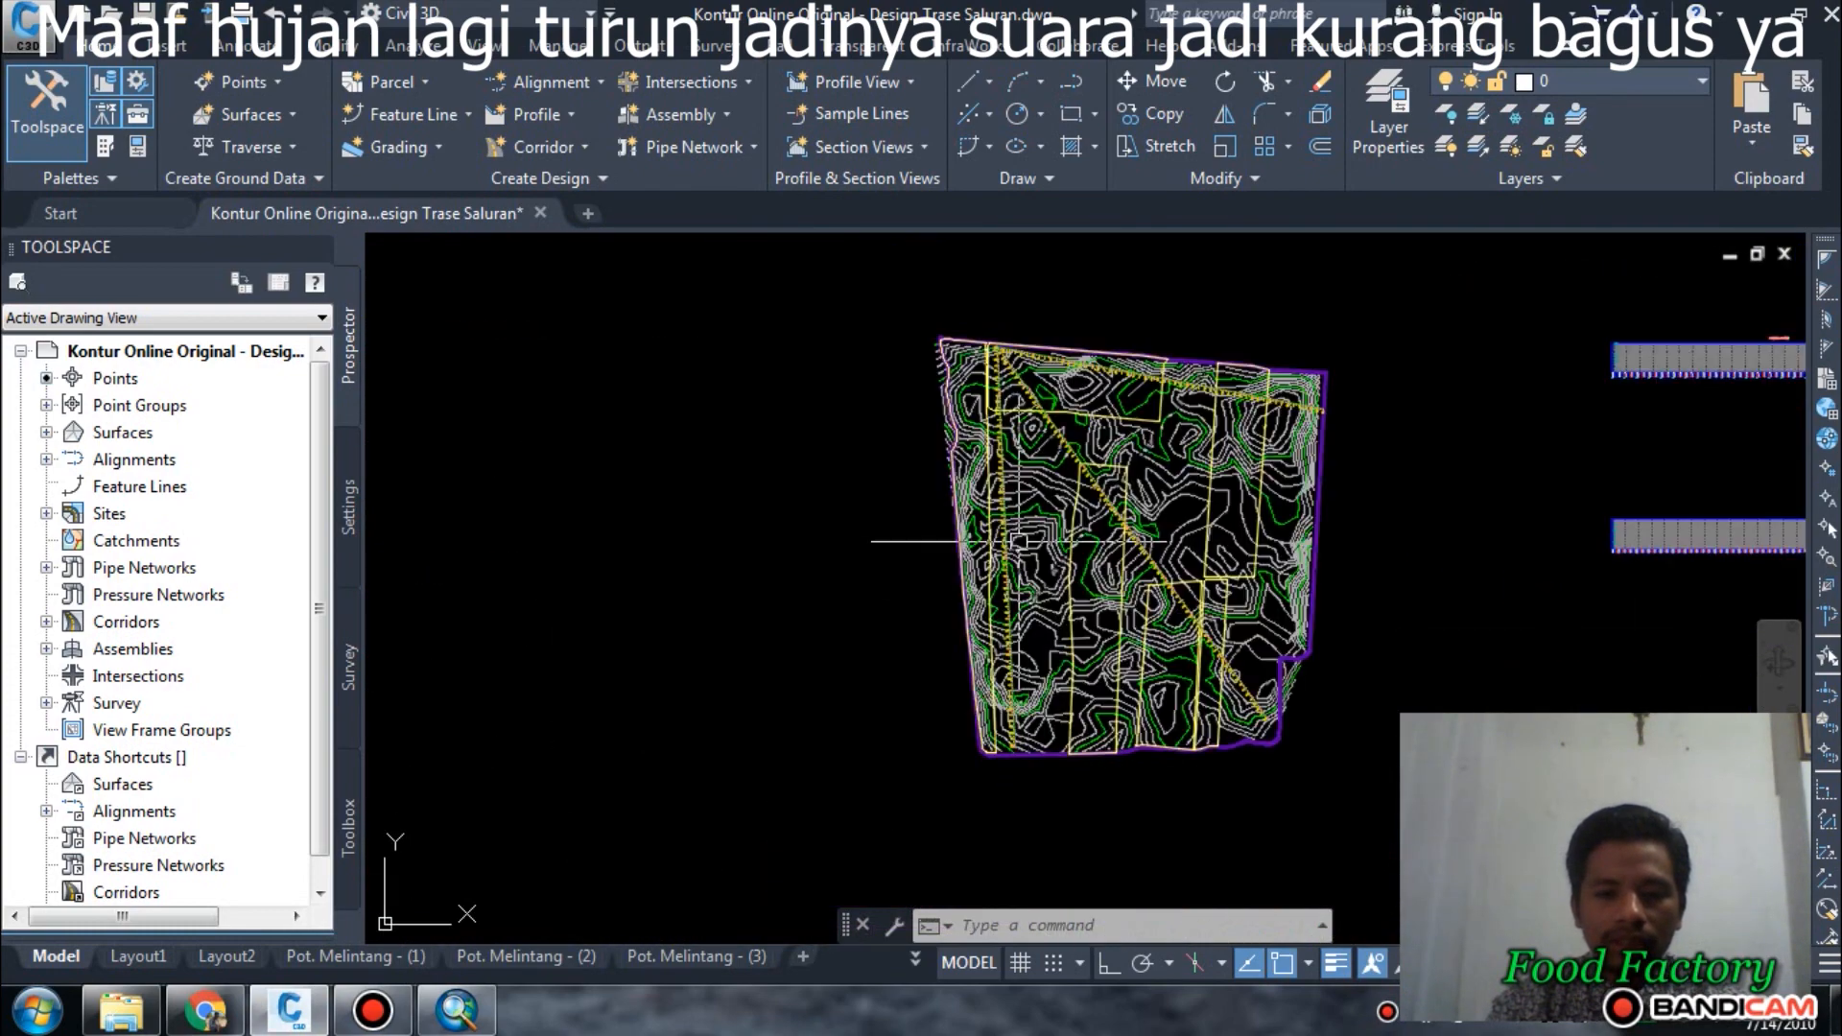
Compare the ground lines in the Kross Cek 2 and Kross Cek 1 profile views.
middle_drag(1408, 724, 746, 724)
scroll(1127, 490, up, 5)
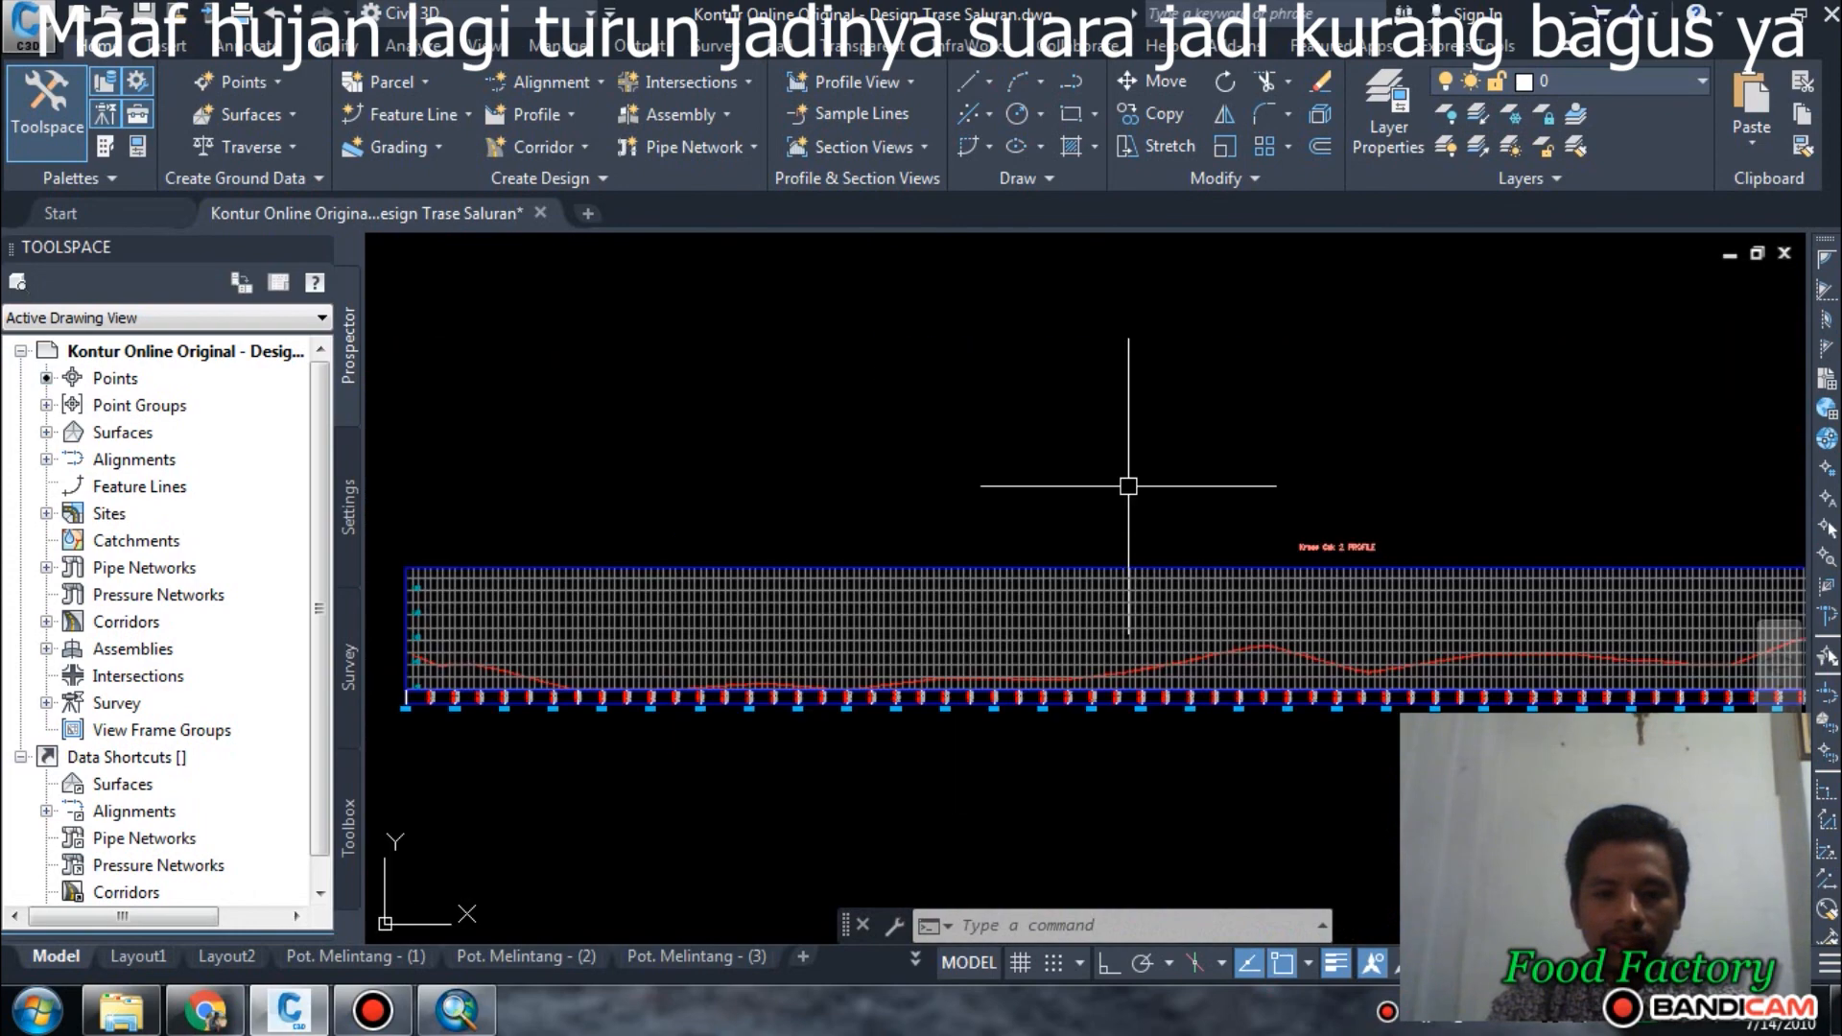
scroll(809, 640, down, 2)
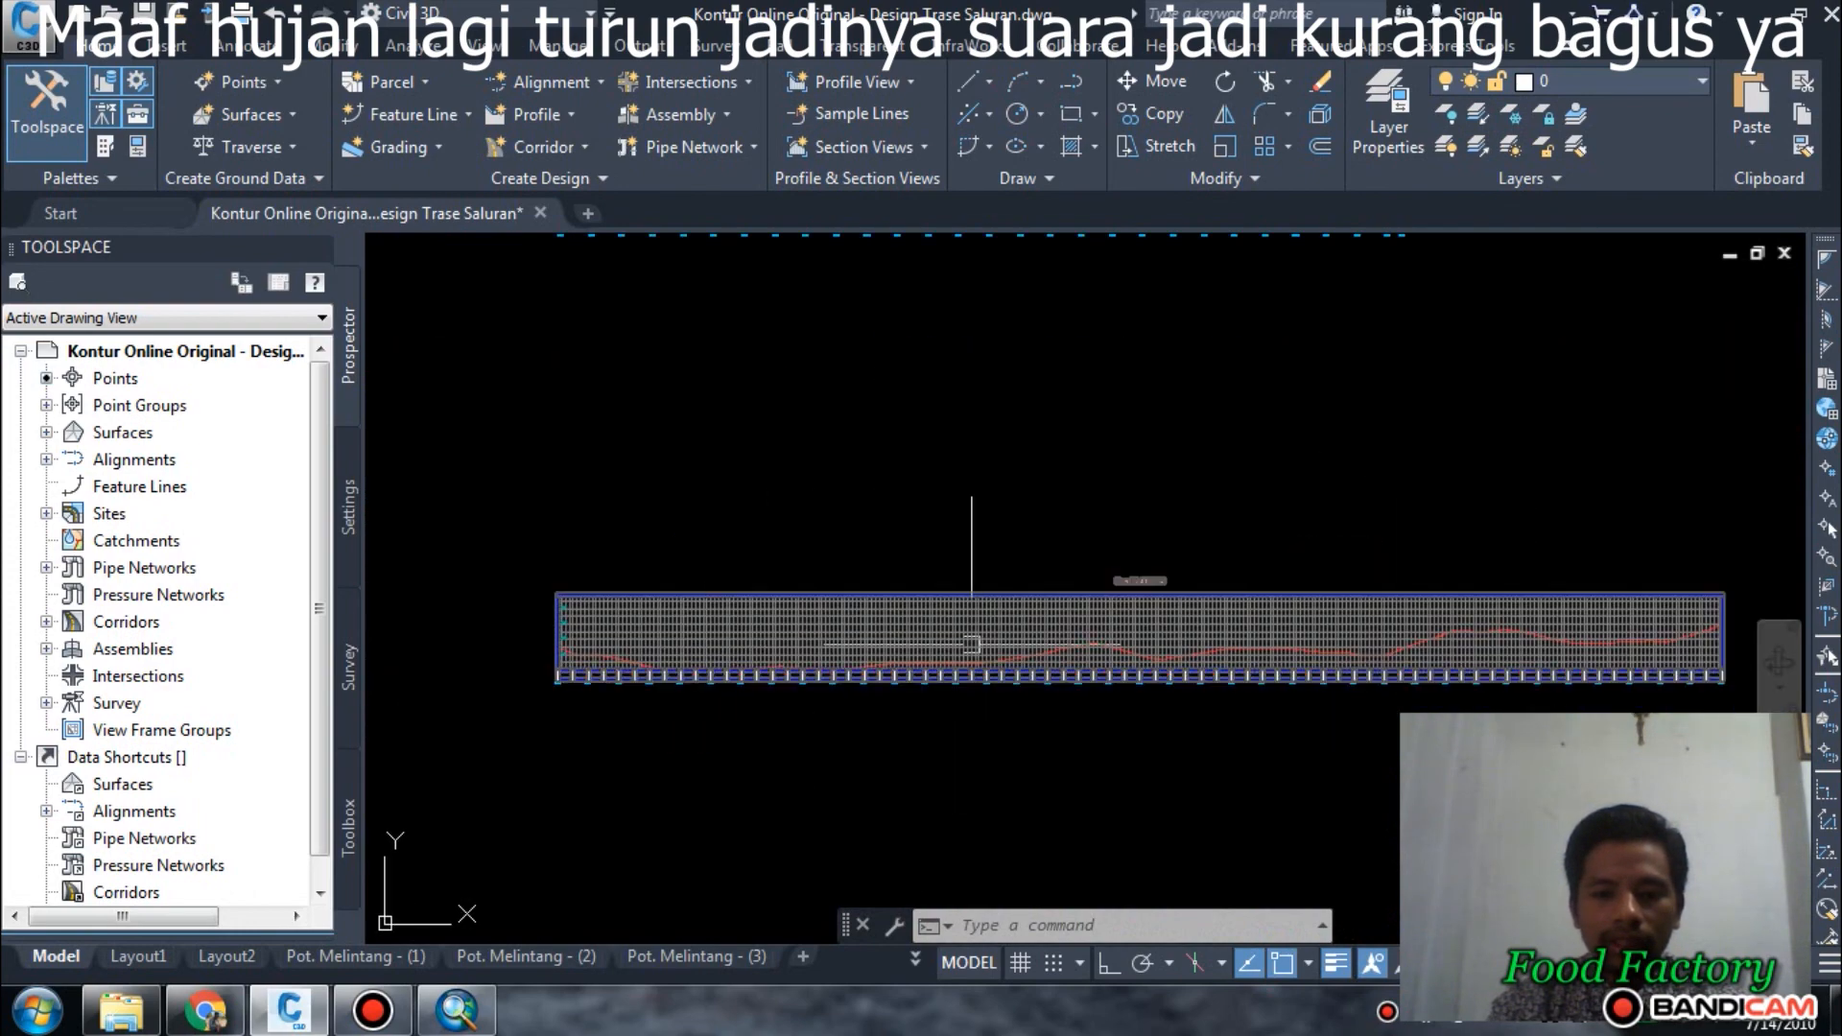
middle_drag(1280, 644, 959, 647)
scroll(1419, 637, down, 4)
middle_drag(1267, 622, 1407, 817)
scroll(1151, 653, up, 5)
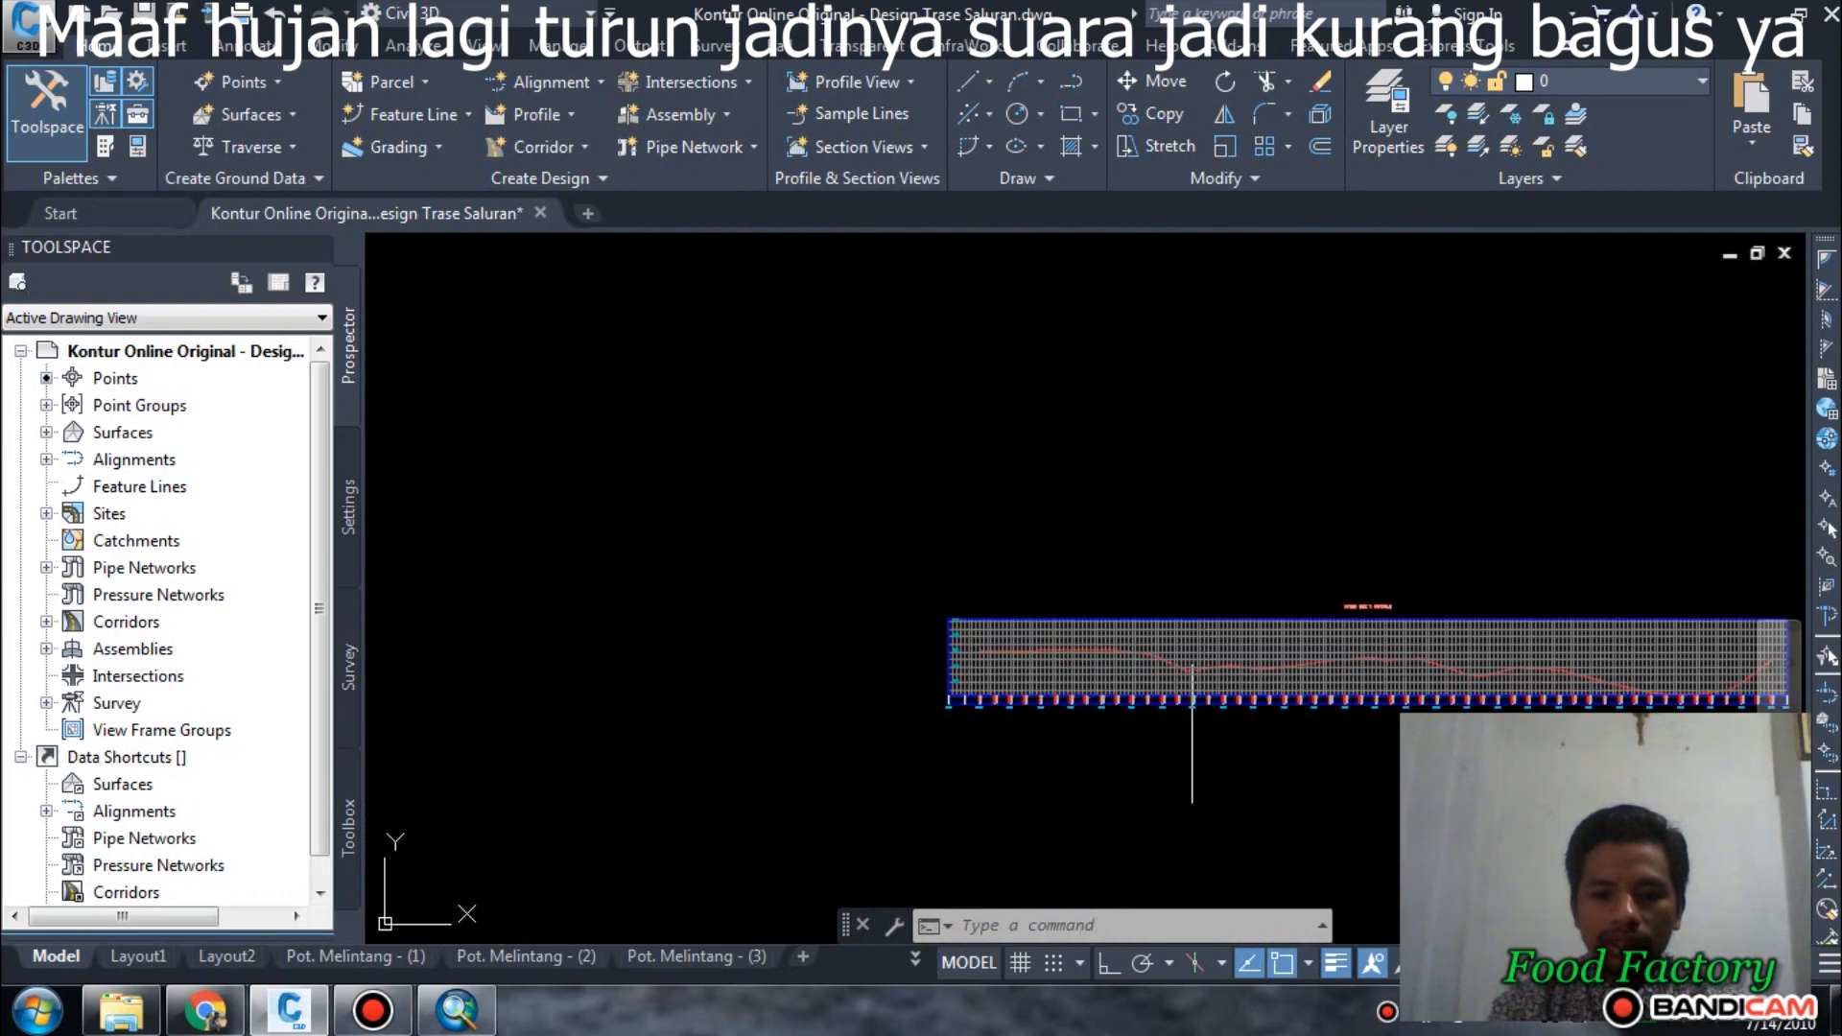
Review the ground line in the Kross Cek 3 profile view against the other profiles.
scroll(1018, 614, down, 5)
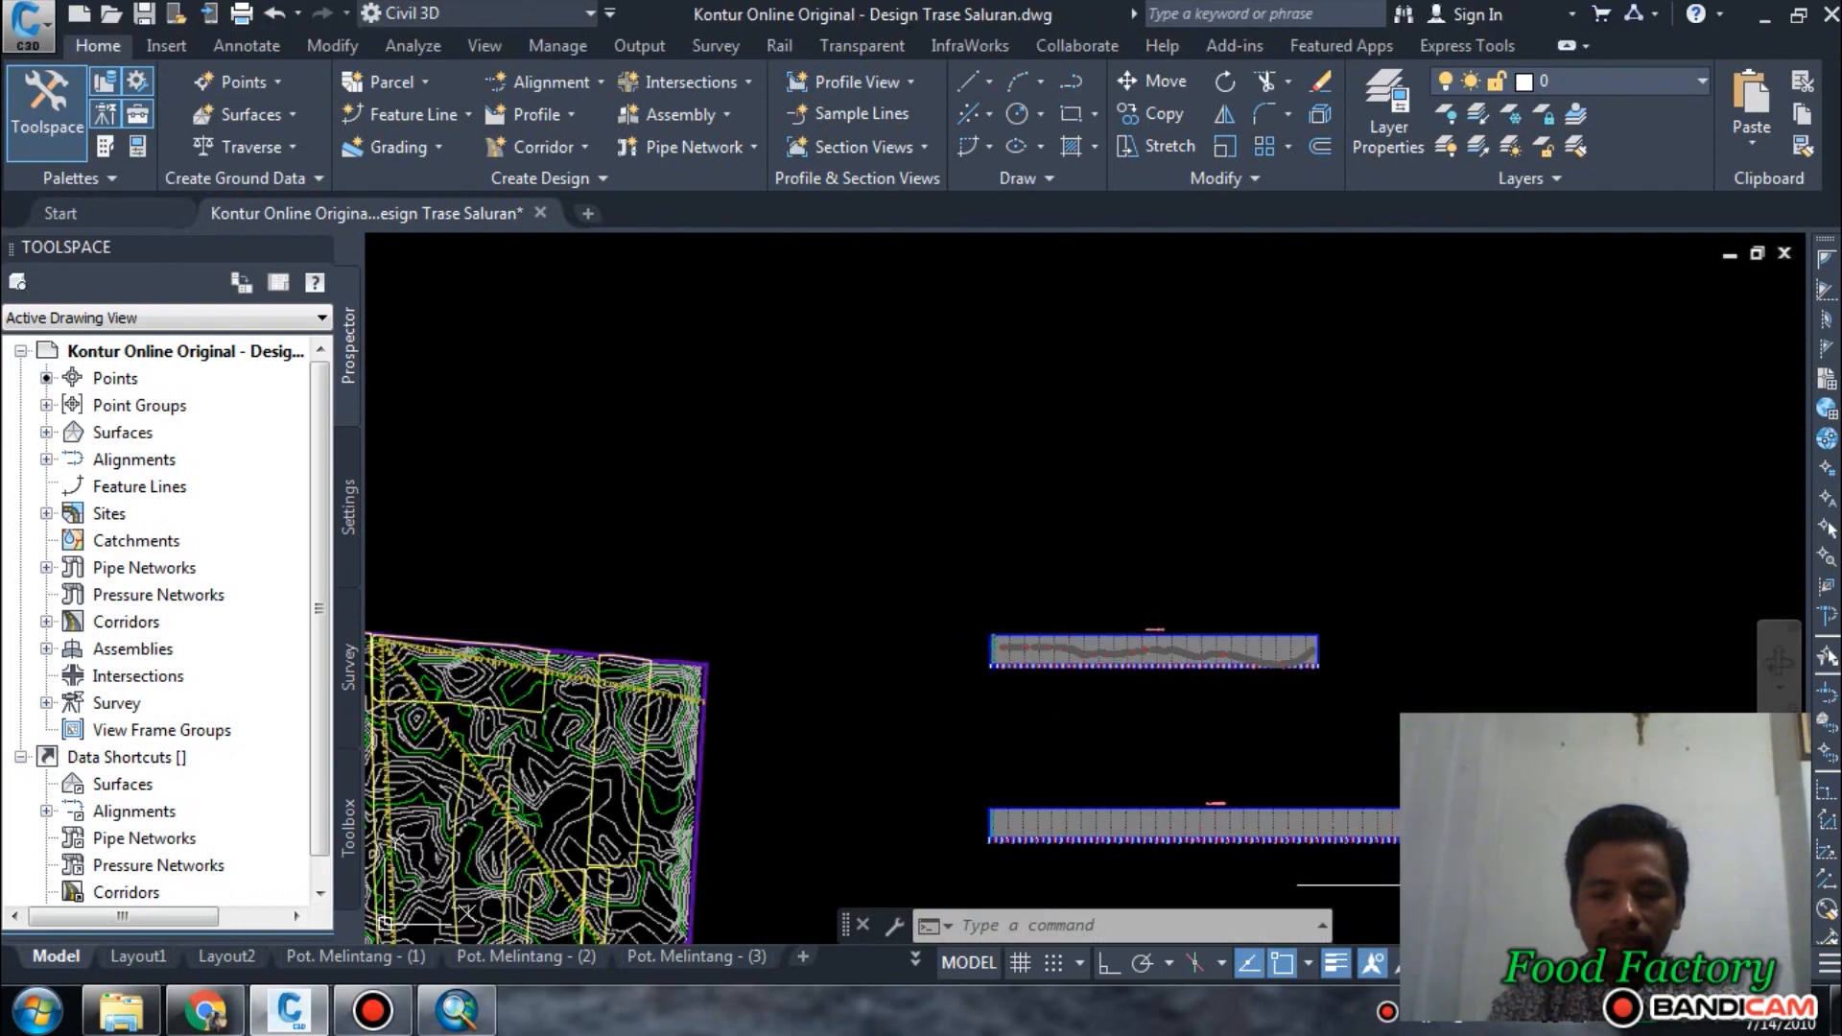
scroll(1151, 666, up, 5)
scroll(1180, 490, down, 5)
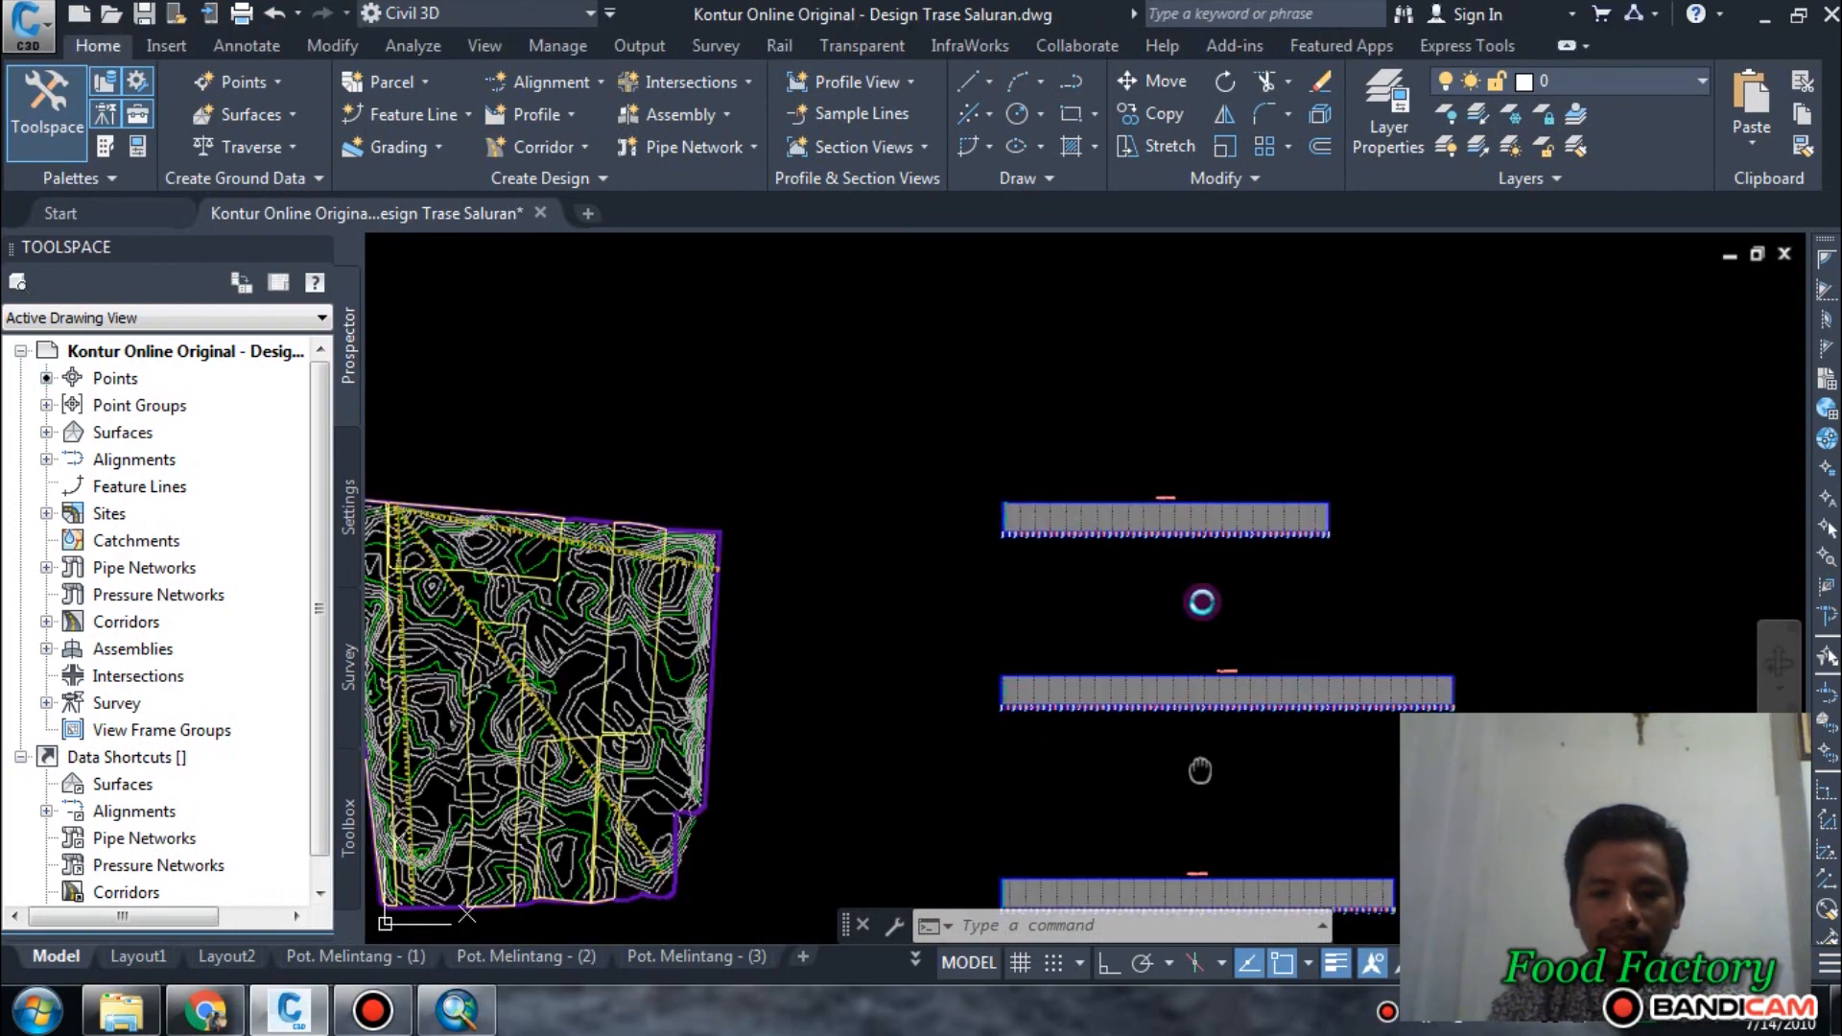
scroll(1199, 614, up, 6)
scroll(1071, 705, down, 6)
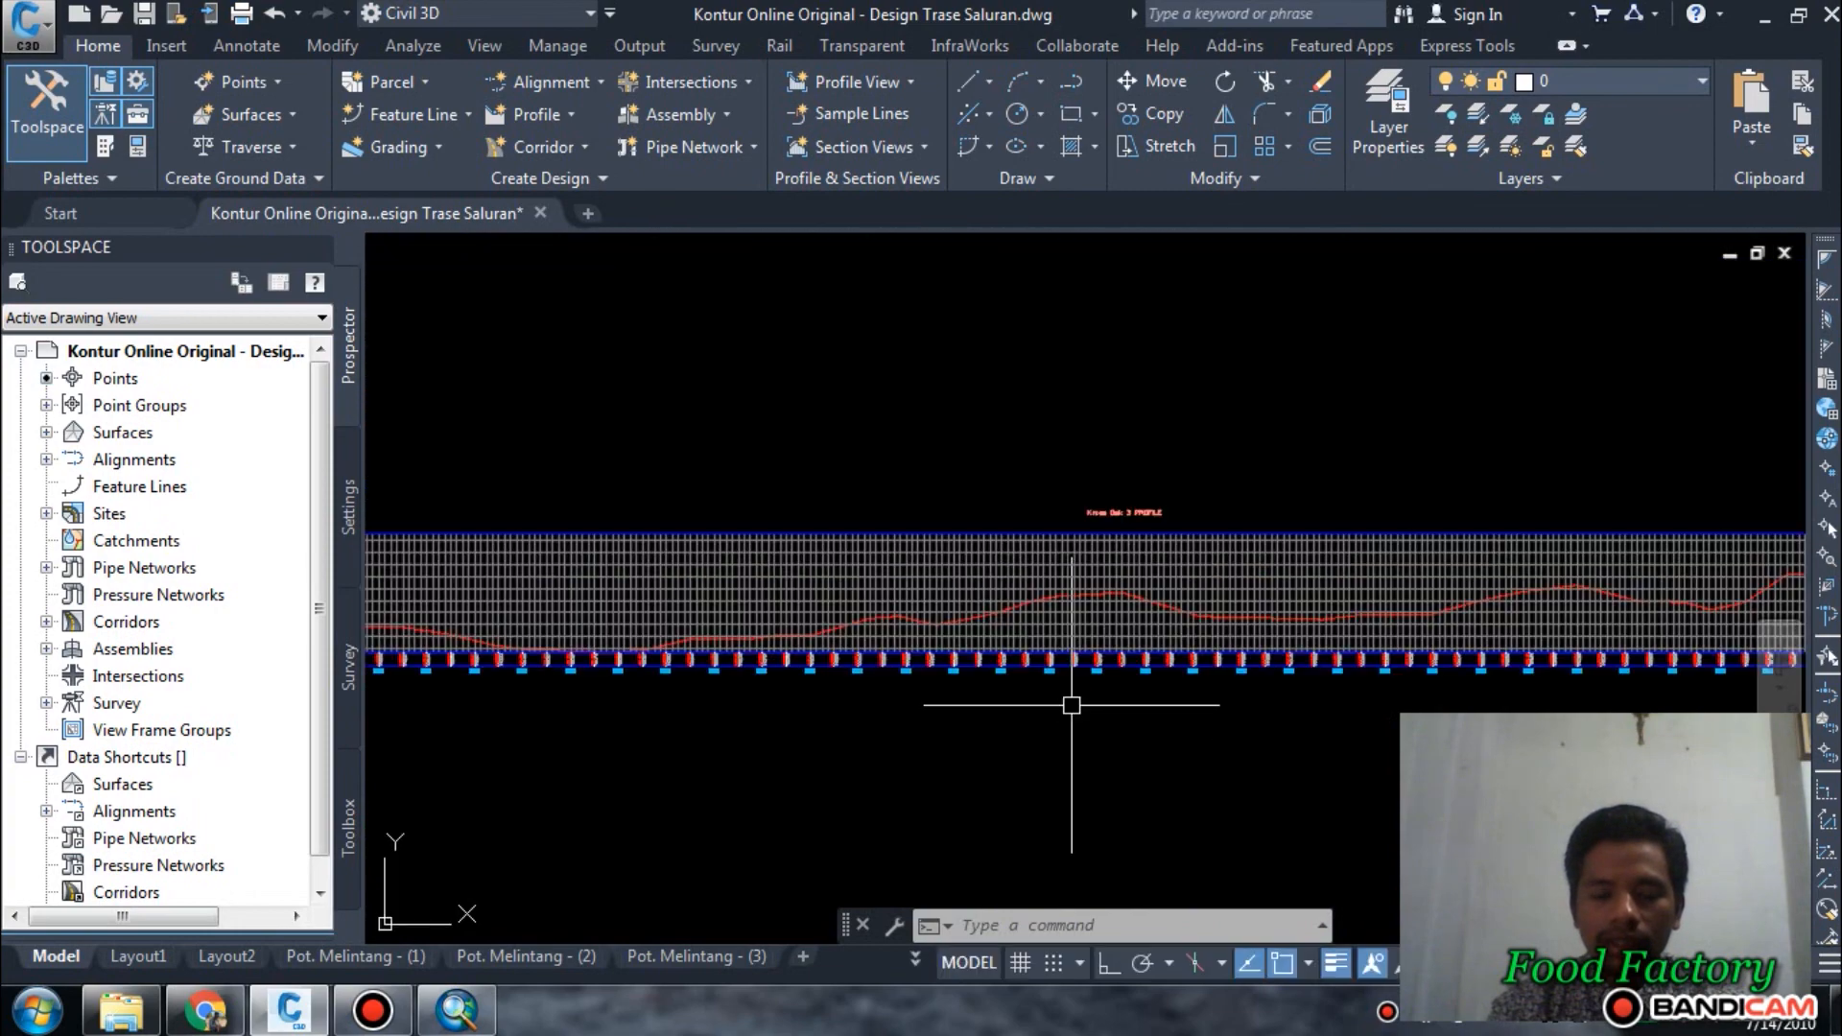
scroll(932, 714, up, 3)
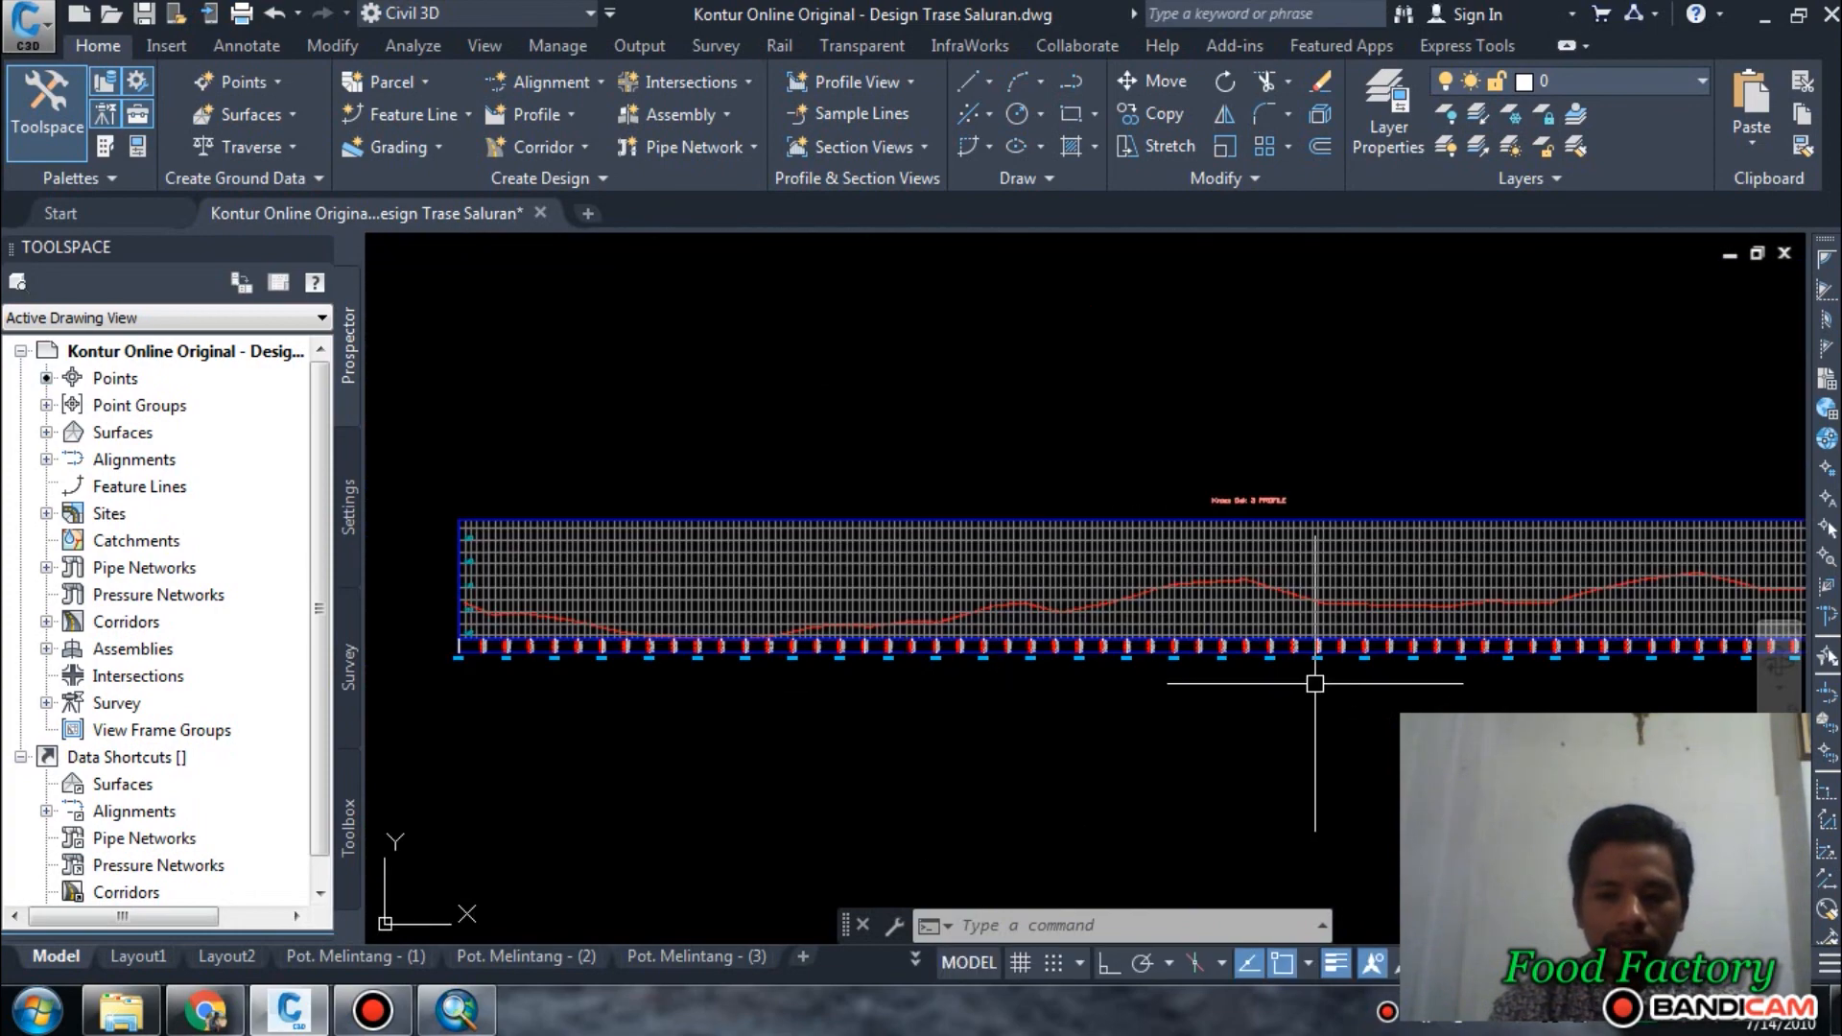
scroll(1315, 684, down, 6)
middle_drag(1051, 598, 1298, 688)
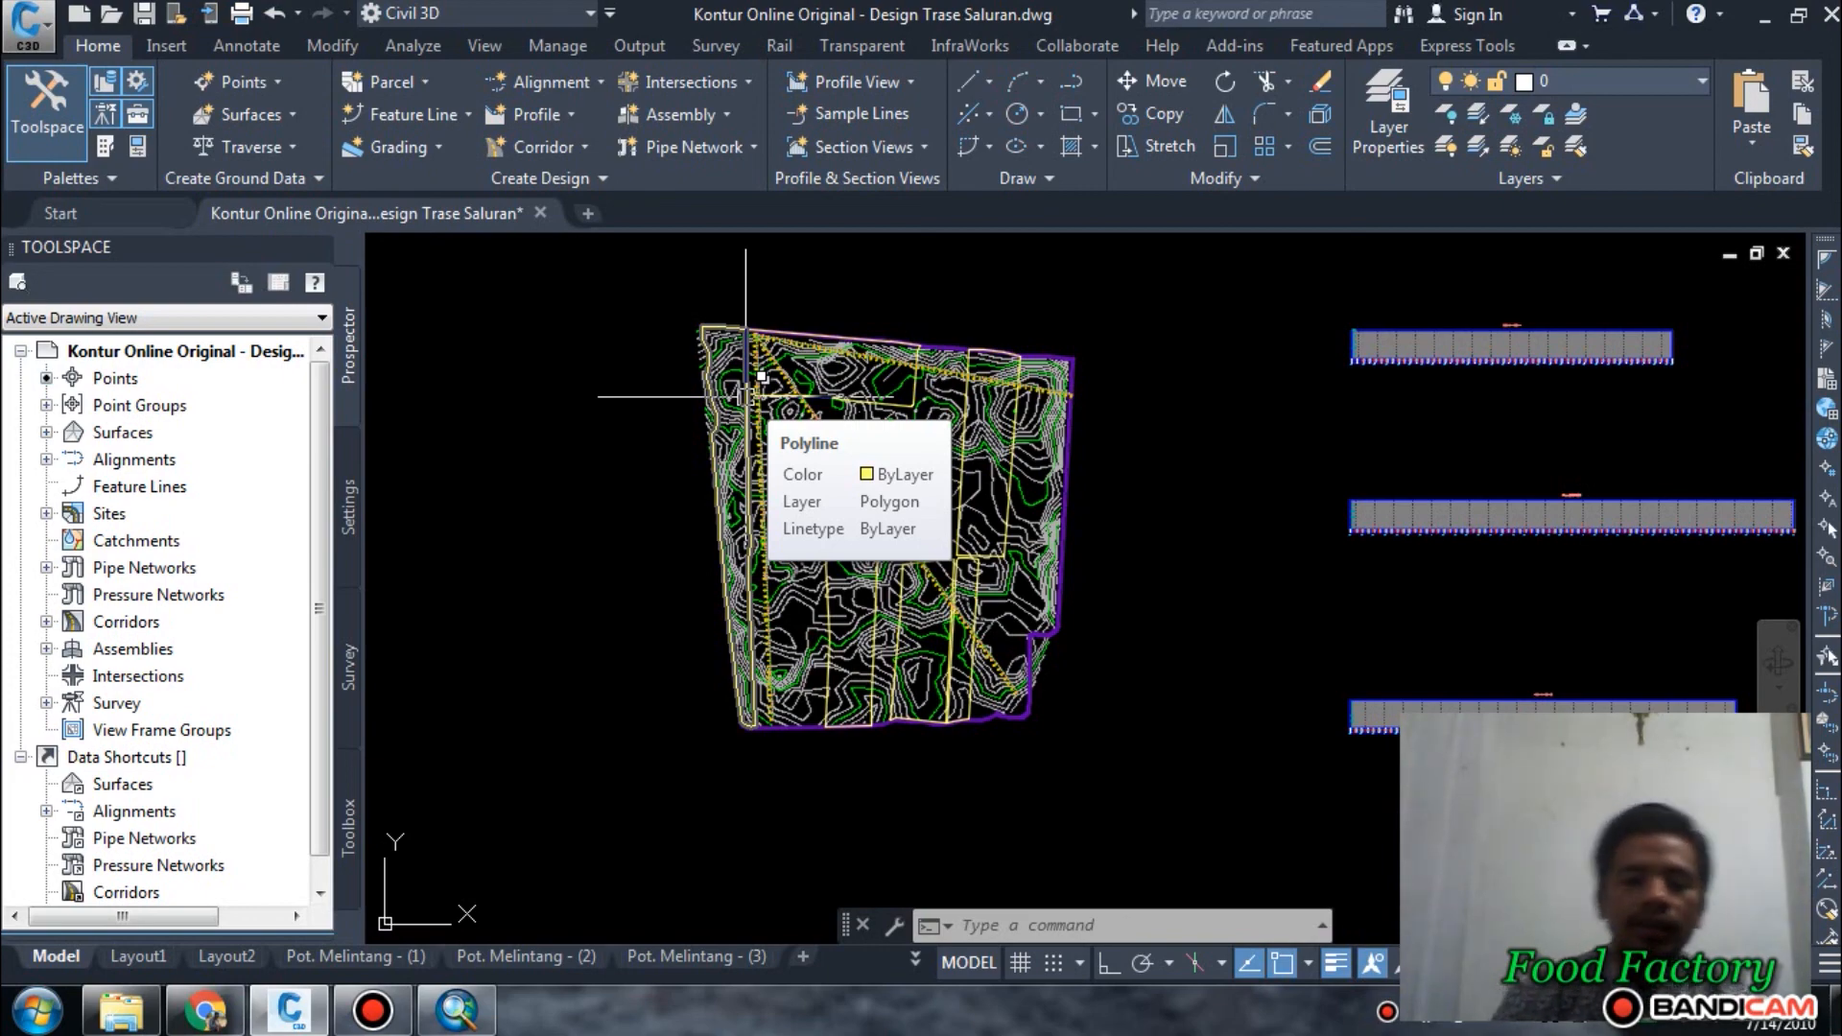
Examine the contours around the alignments' shared starting point at the northwest corner of the site.
scroll(734, 345, up, 4)
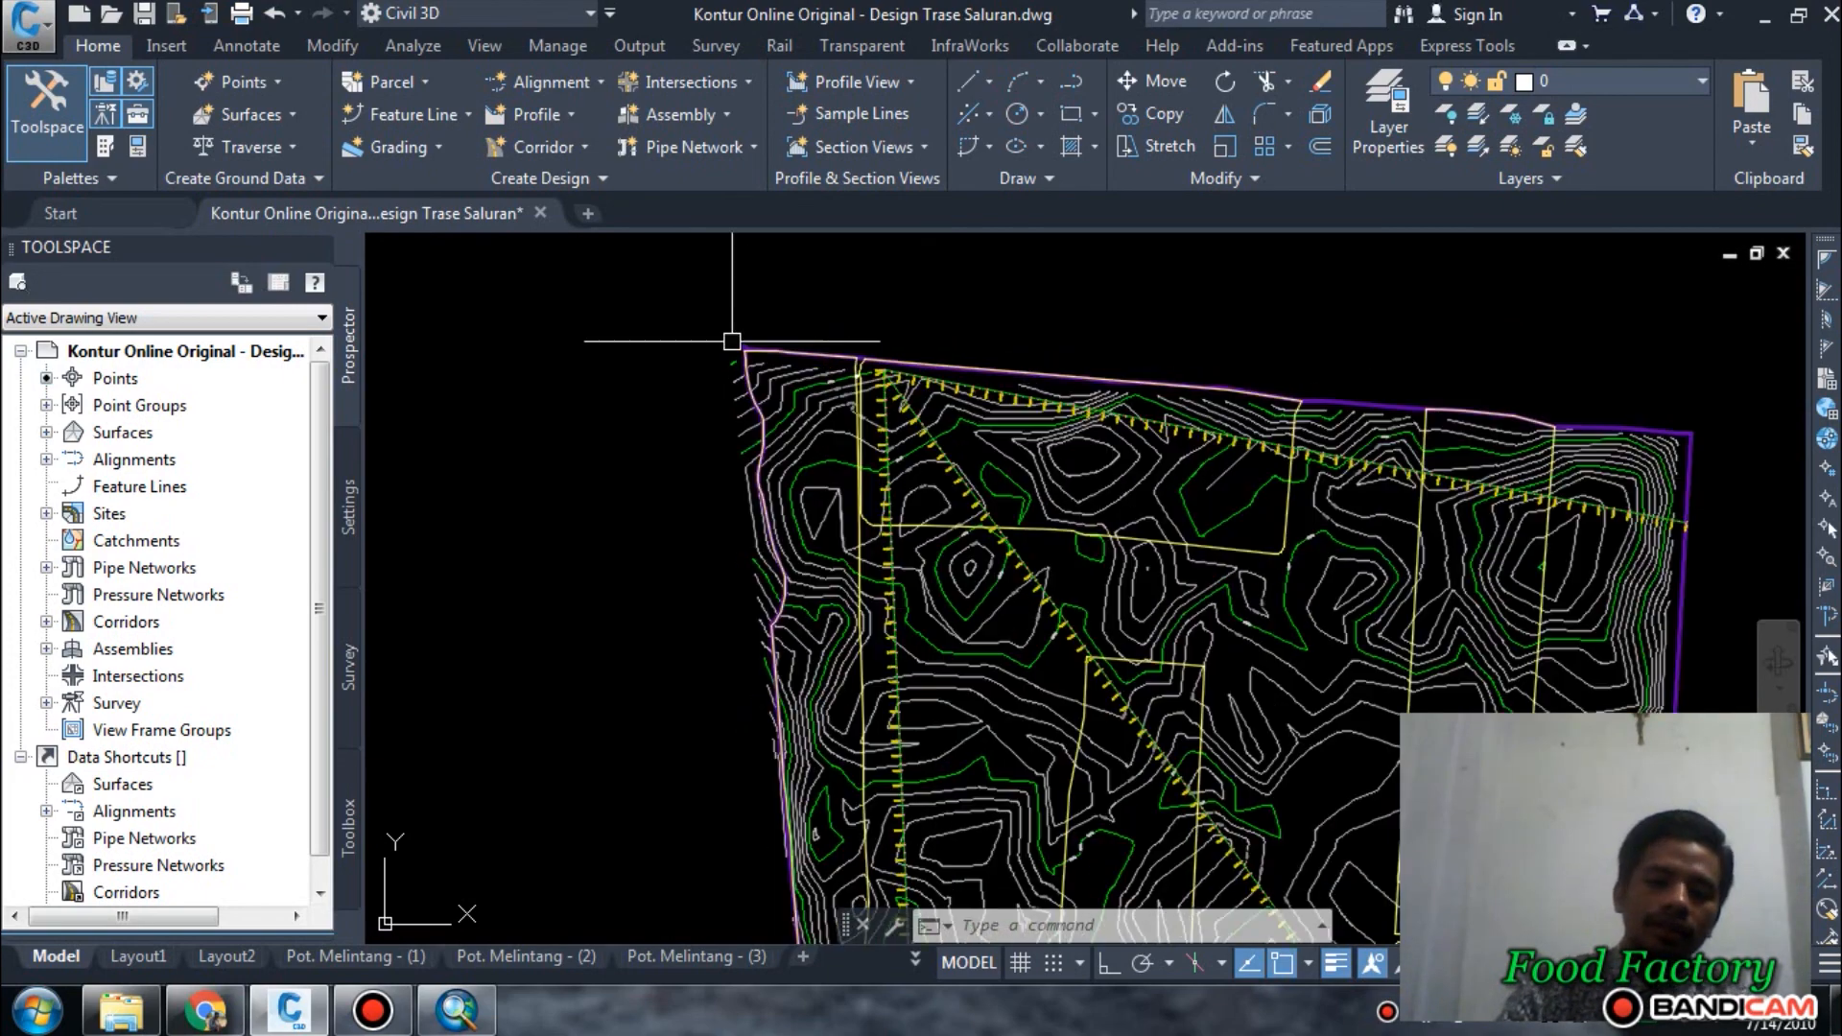
middle_drag(918, 420, 775, 445)
scroll(777, 443, up, 3)
scroll(659, 353, down, 5)
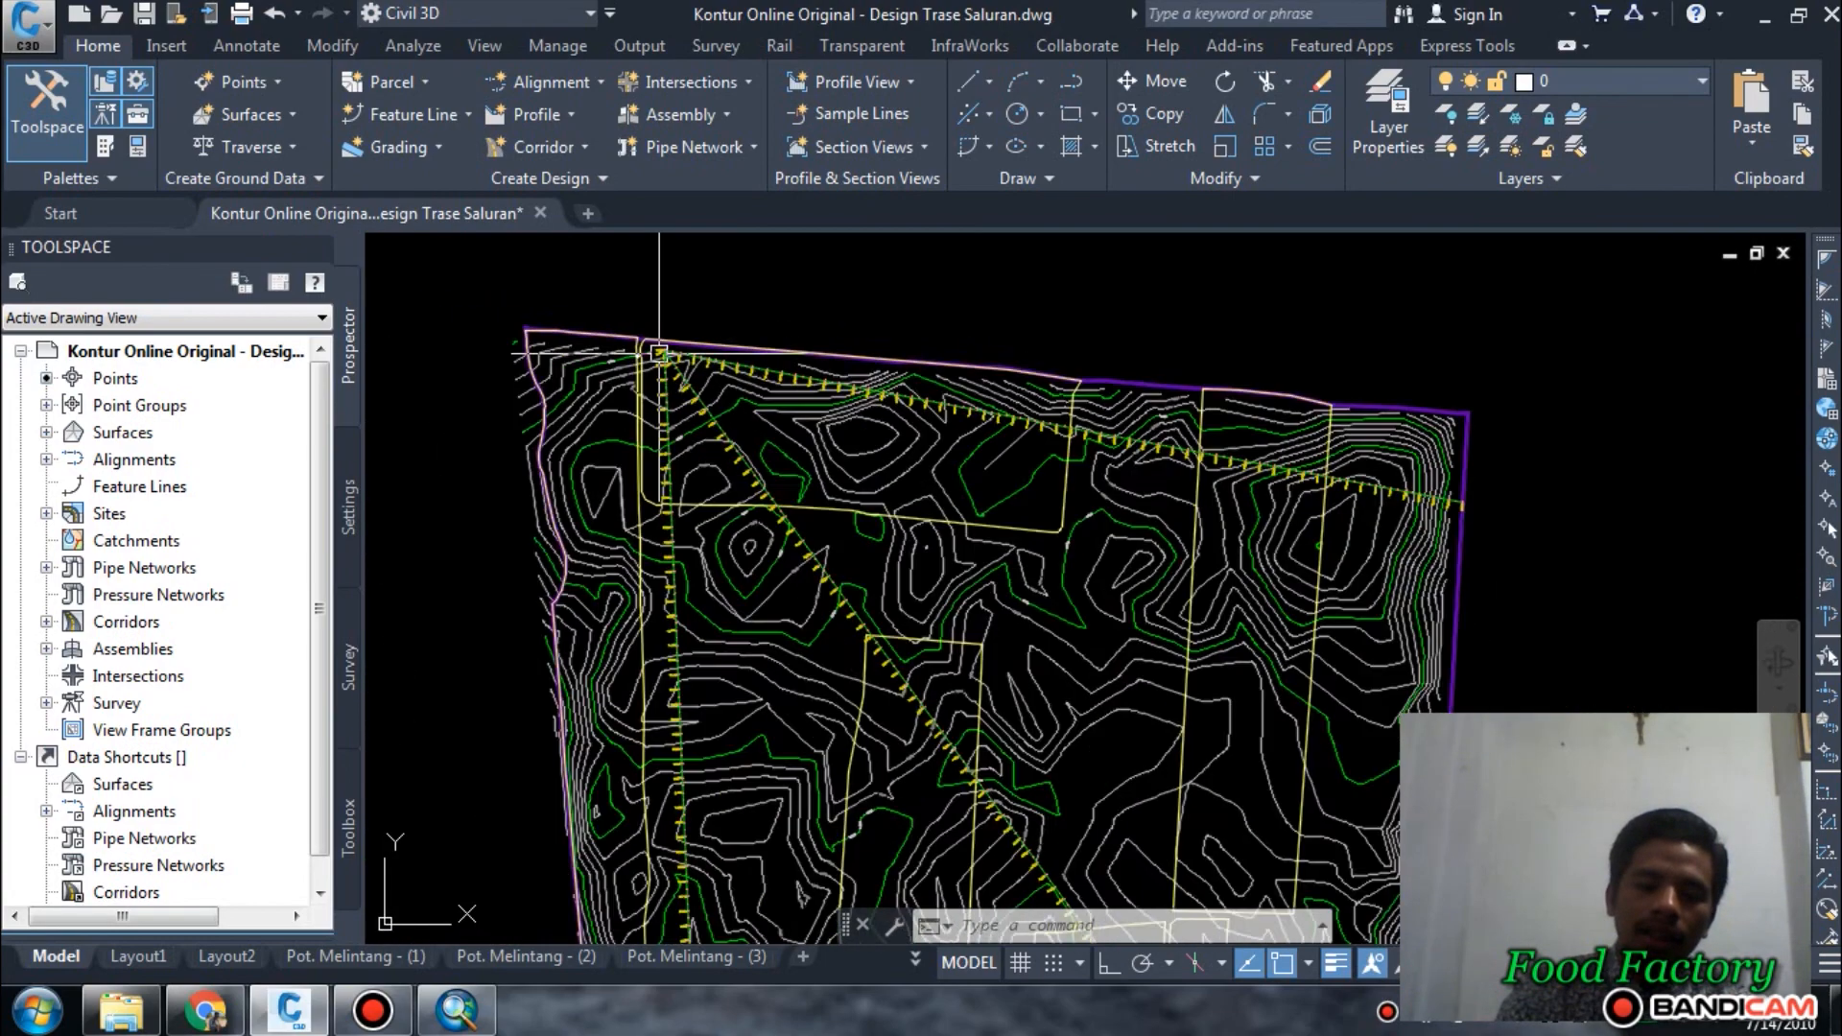
scroll(662, 352, up, 3)
scroll(663, 363, down, 5)
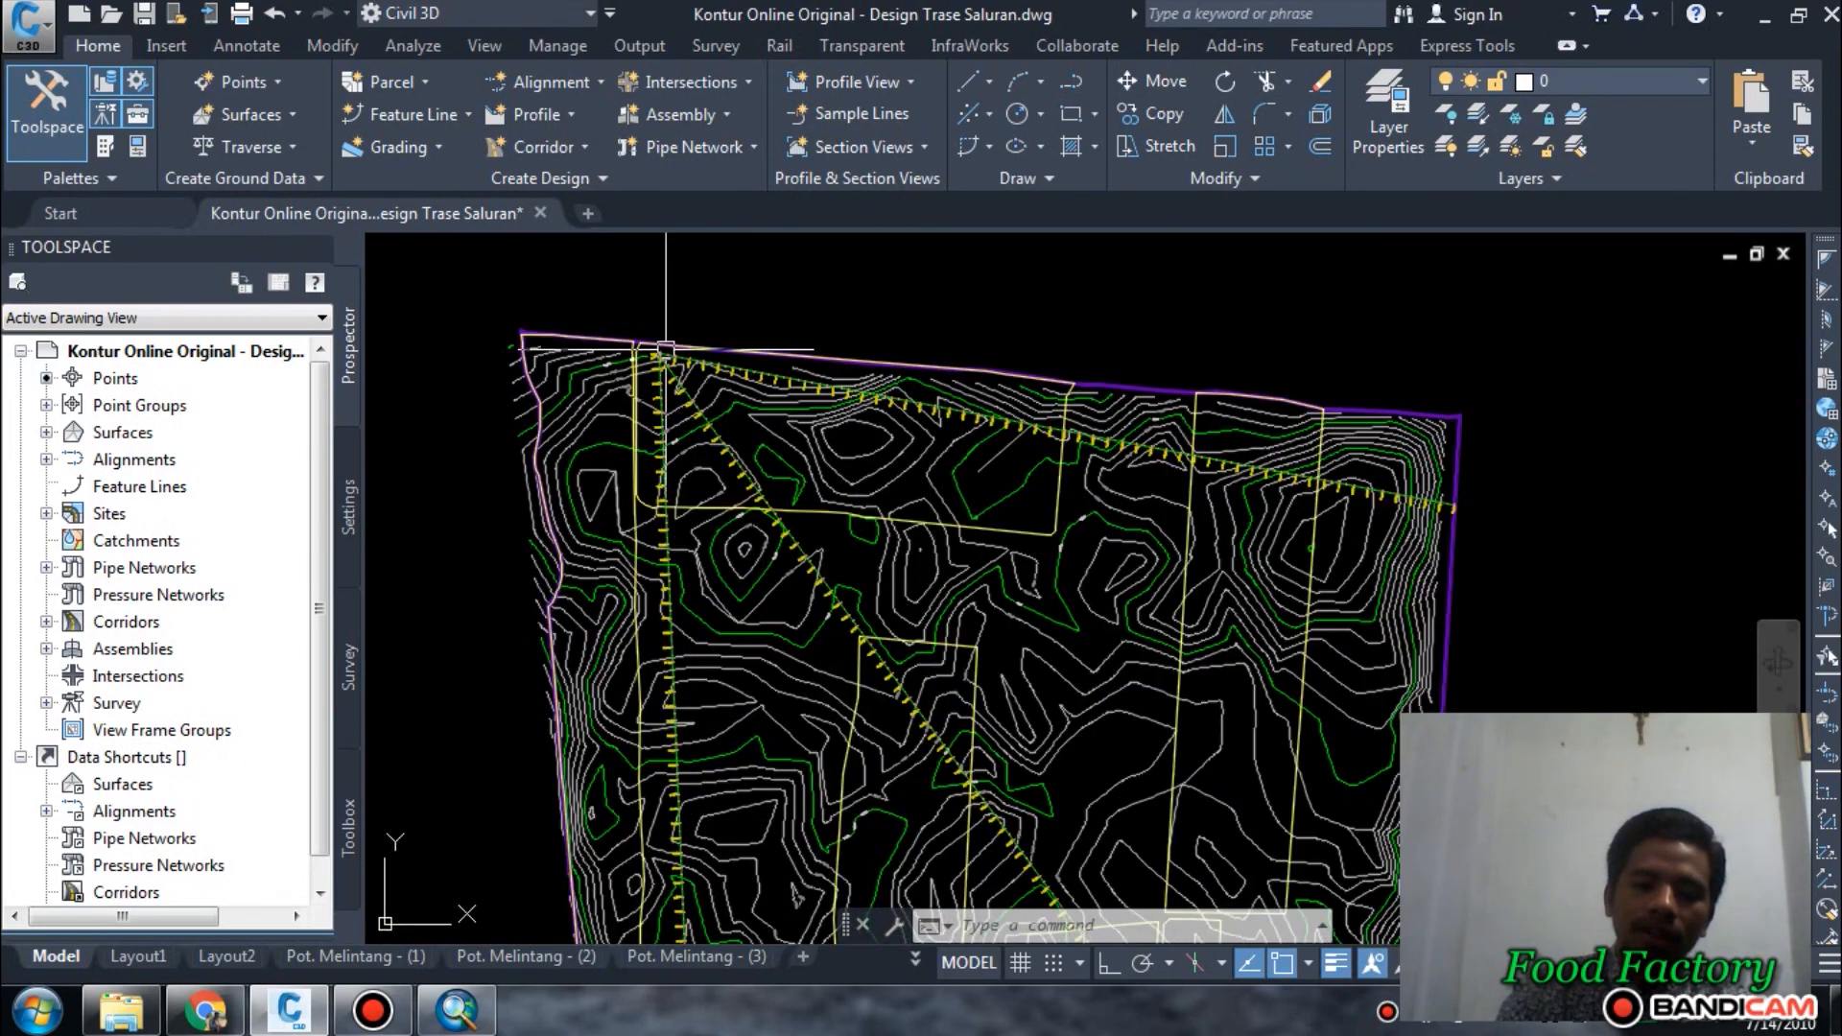
scroll(663, 363, up, 7)
scroll(663, 362, down, 7)
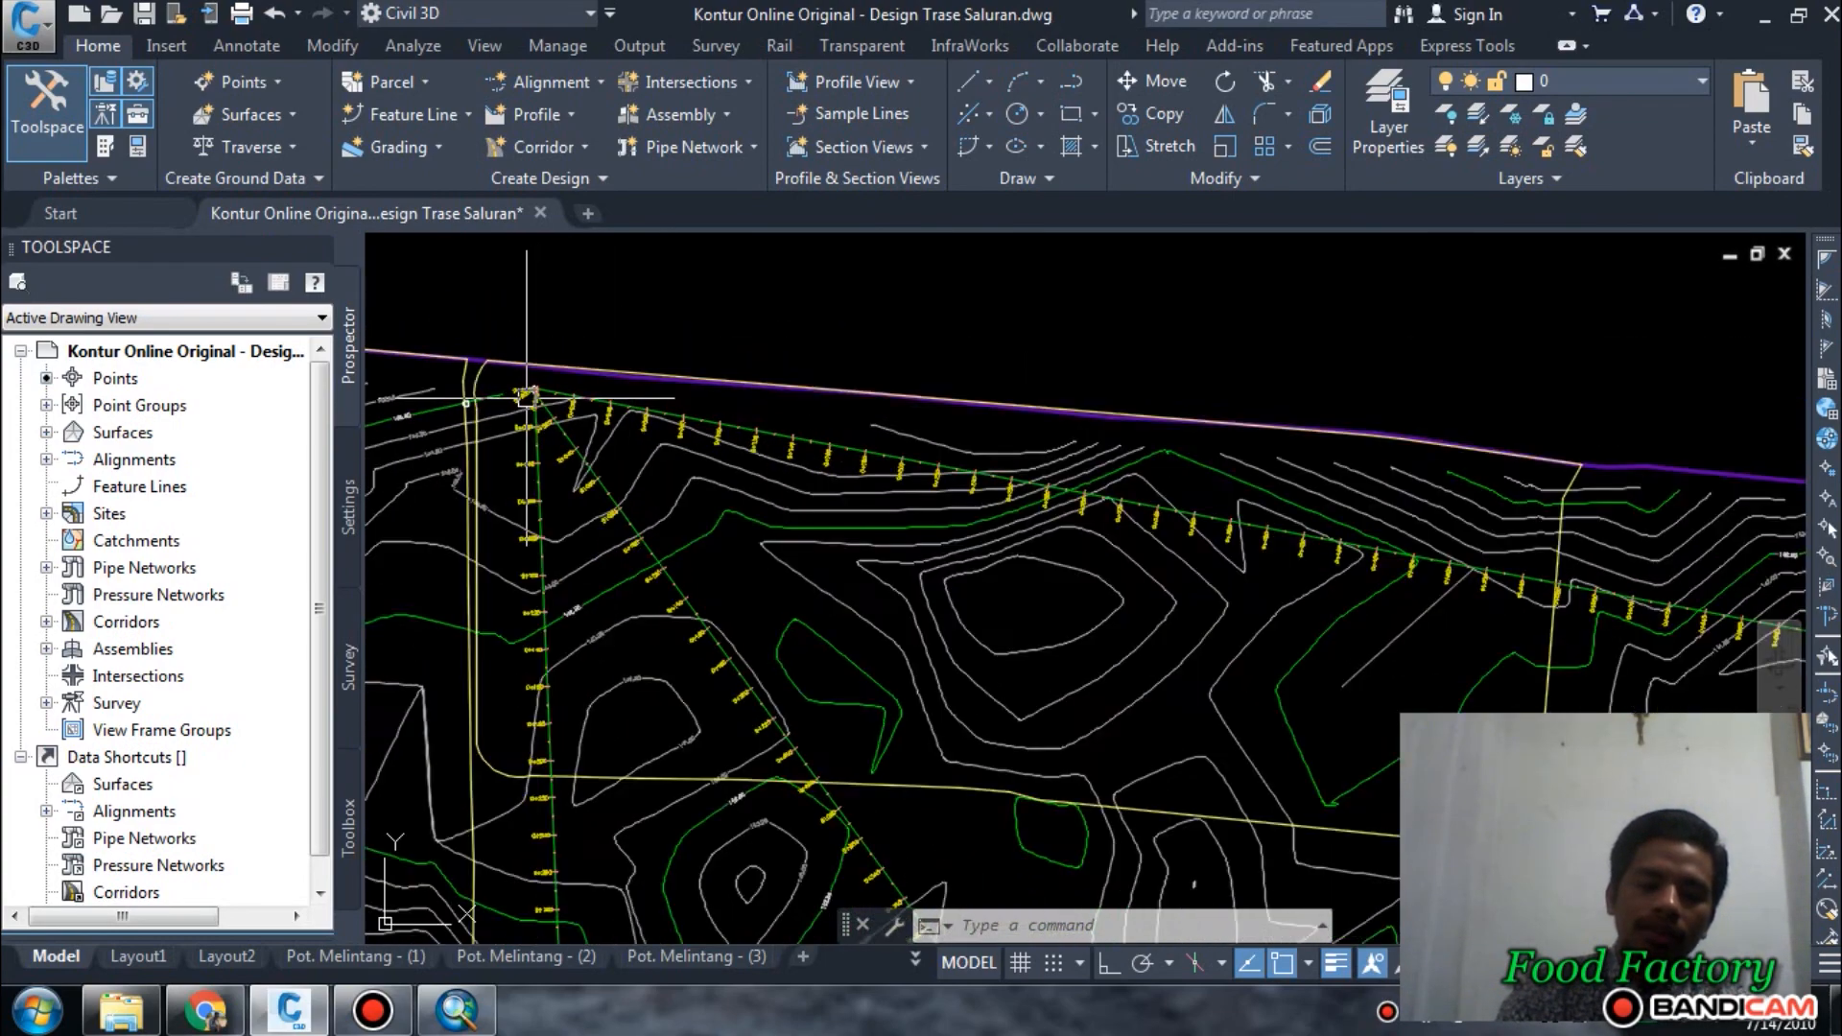
Check the ground line at the far end of the Kross Cek 3 profile, past station 1+160.
scroll(997, 500, up, 5)
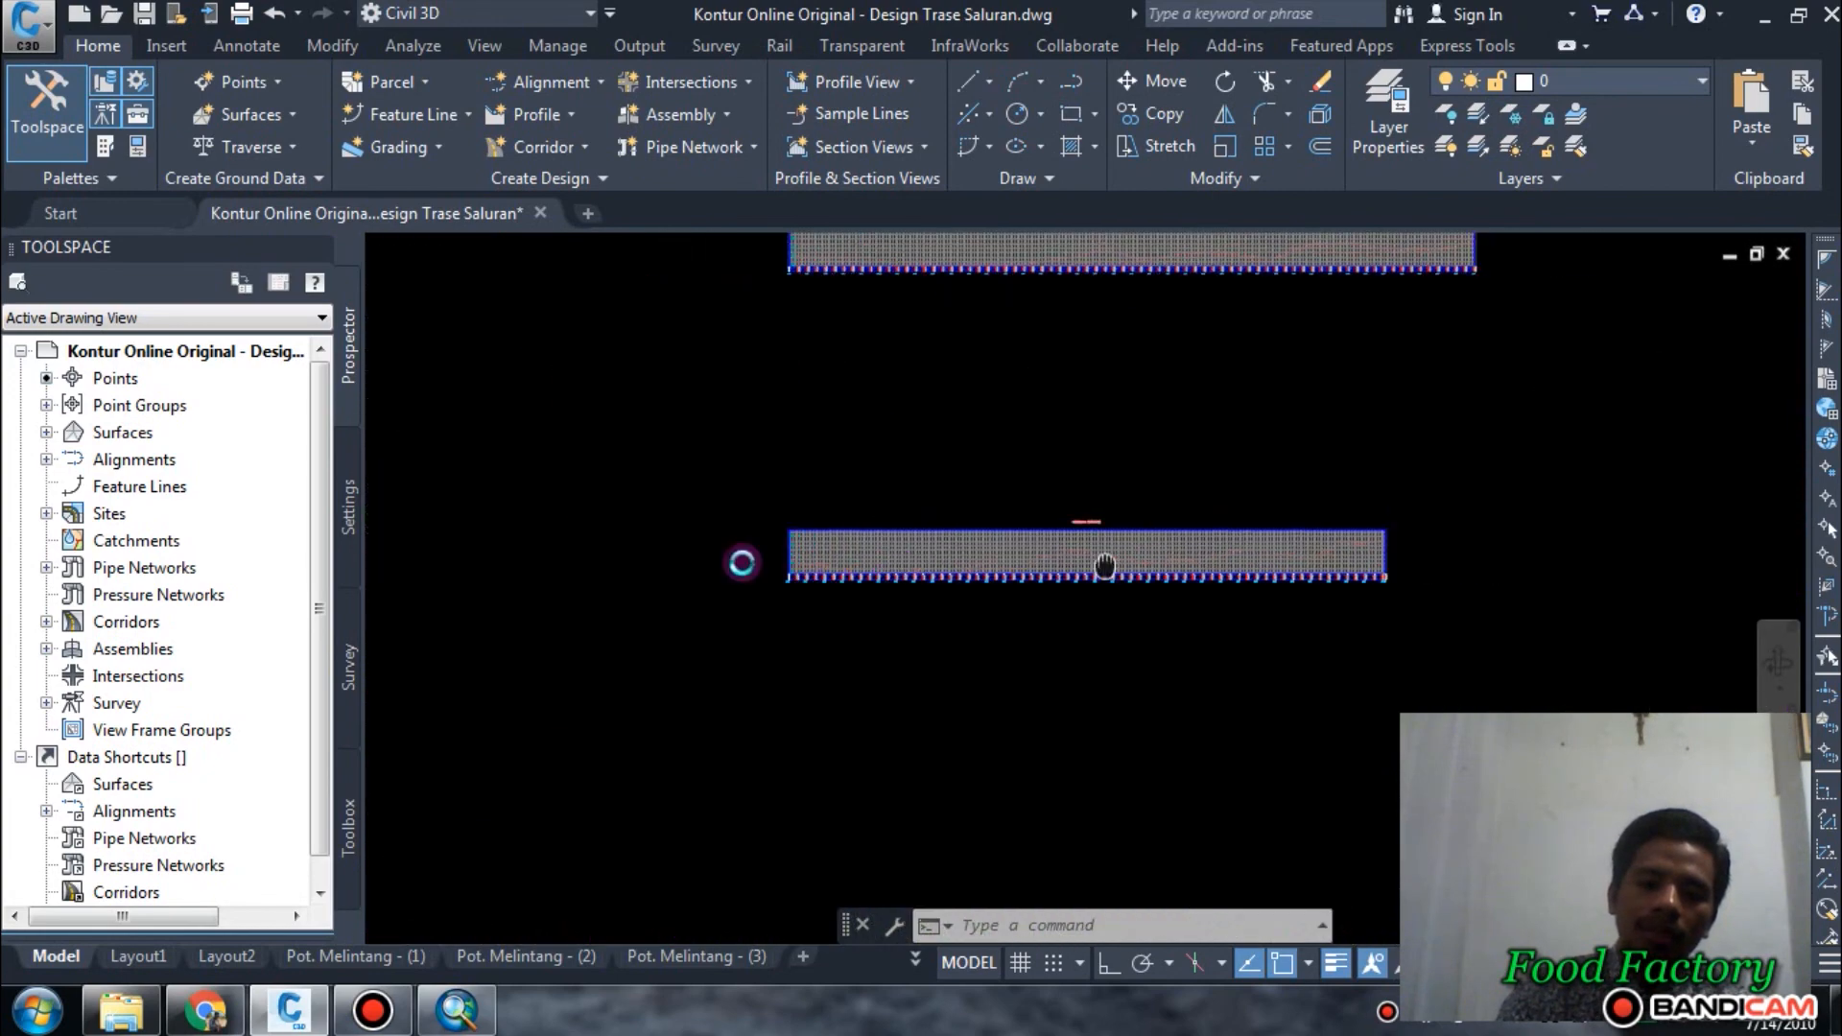
scroll(950, 547, up, 4)
scroll(1142, 490, up, 2)
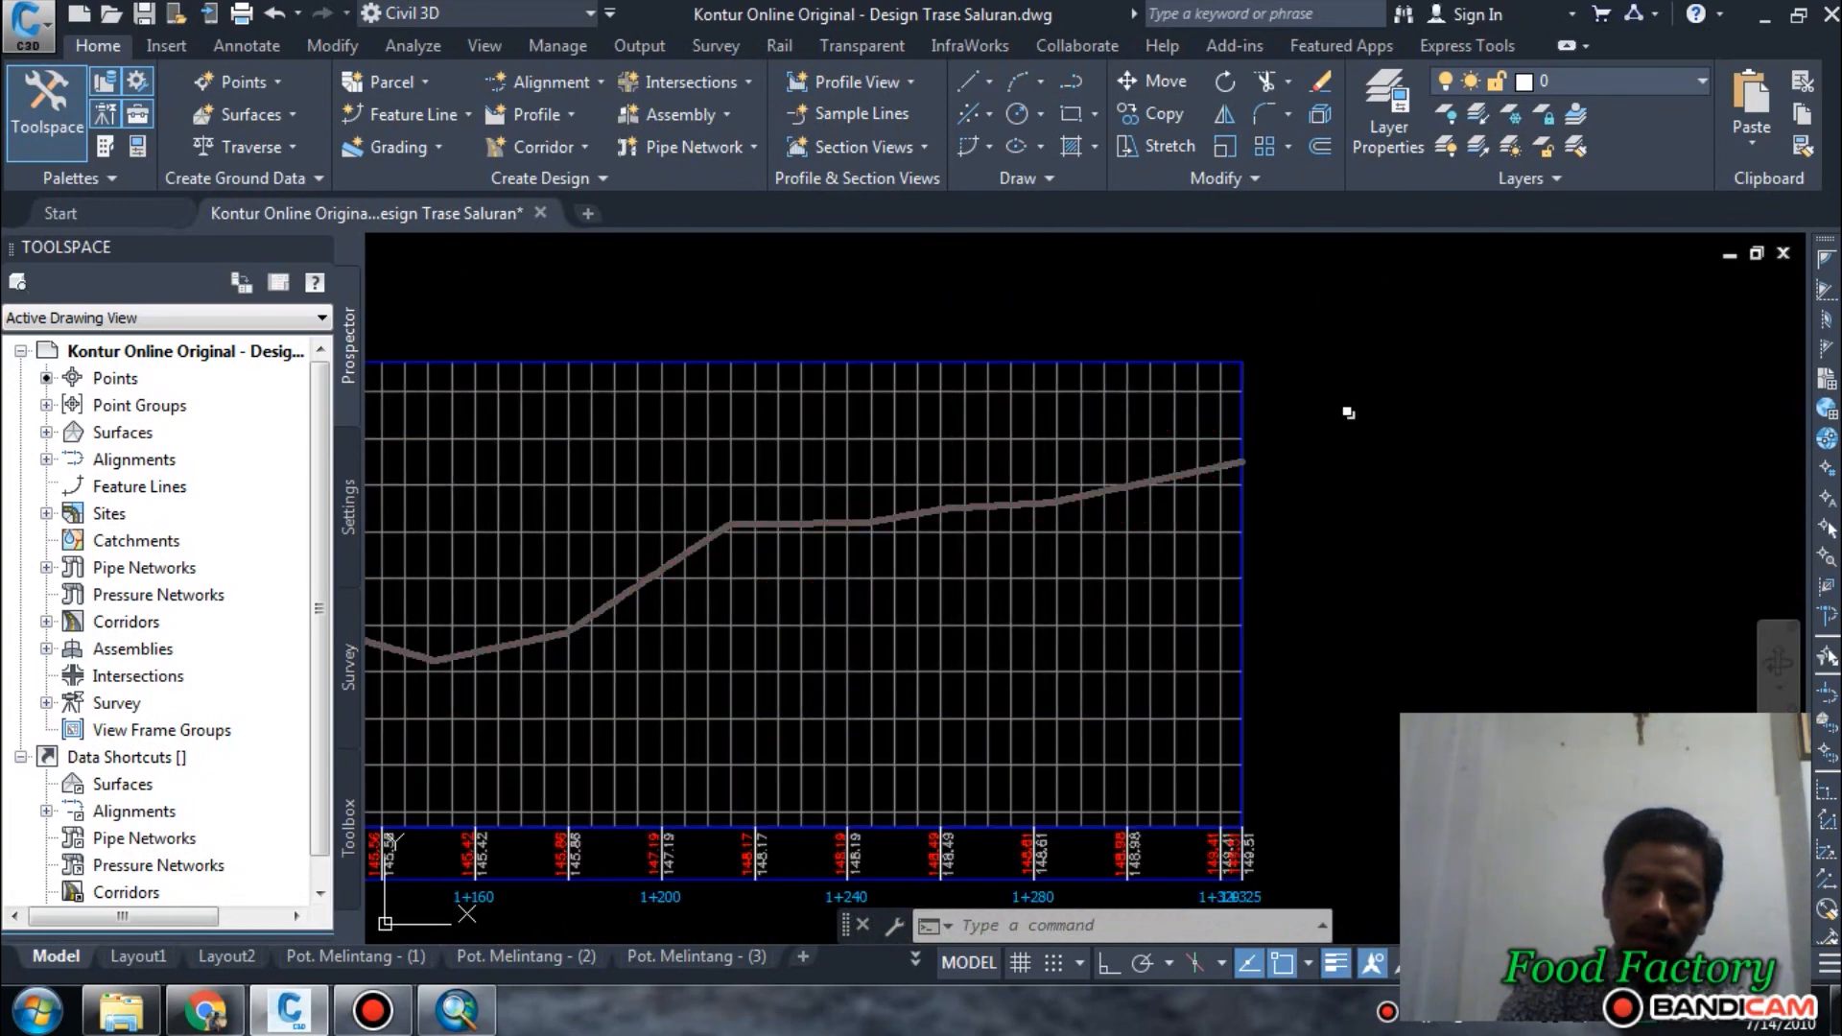
scroll(1333, 422, down, 6)
Examine the contours across the site from the alignments' shared starting point down to the southern boundary.
scroll(730, 413, up, 5)
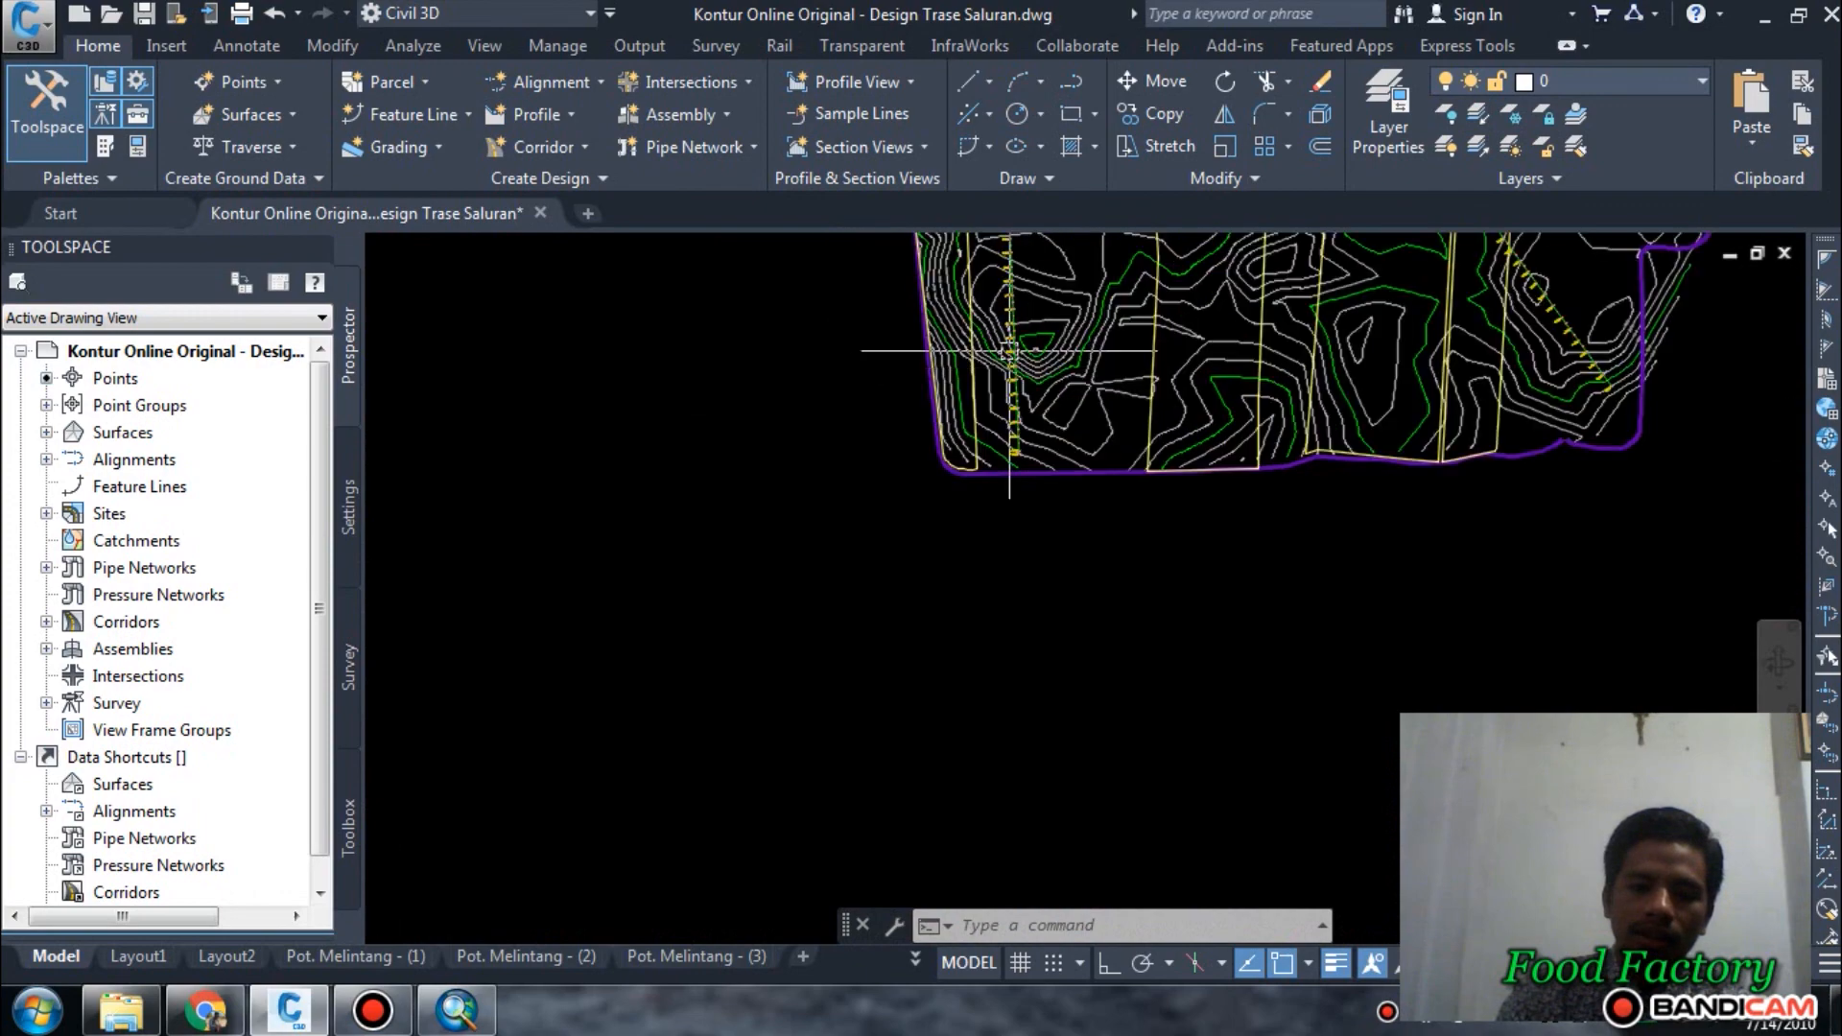
scroll(902, 624, down, 4)
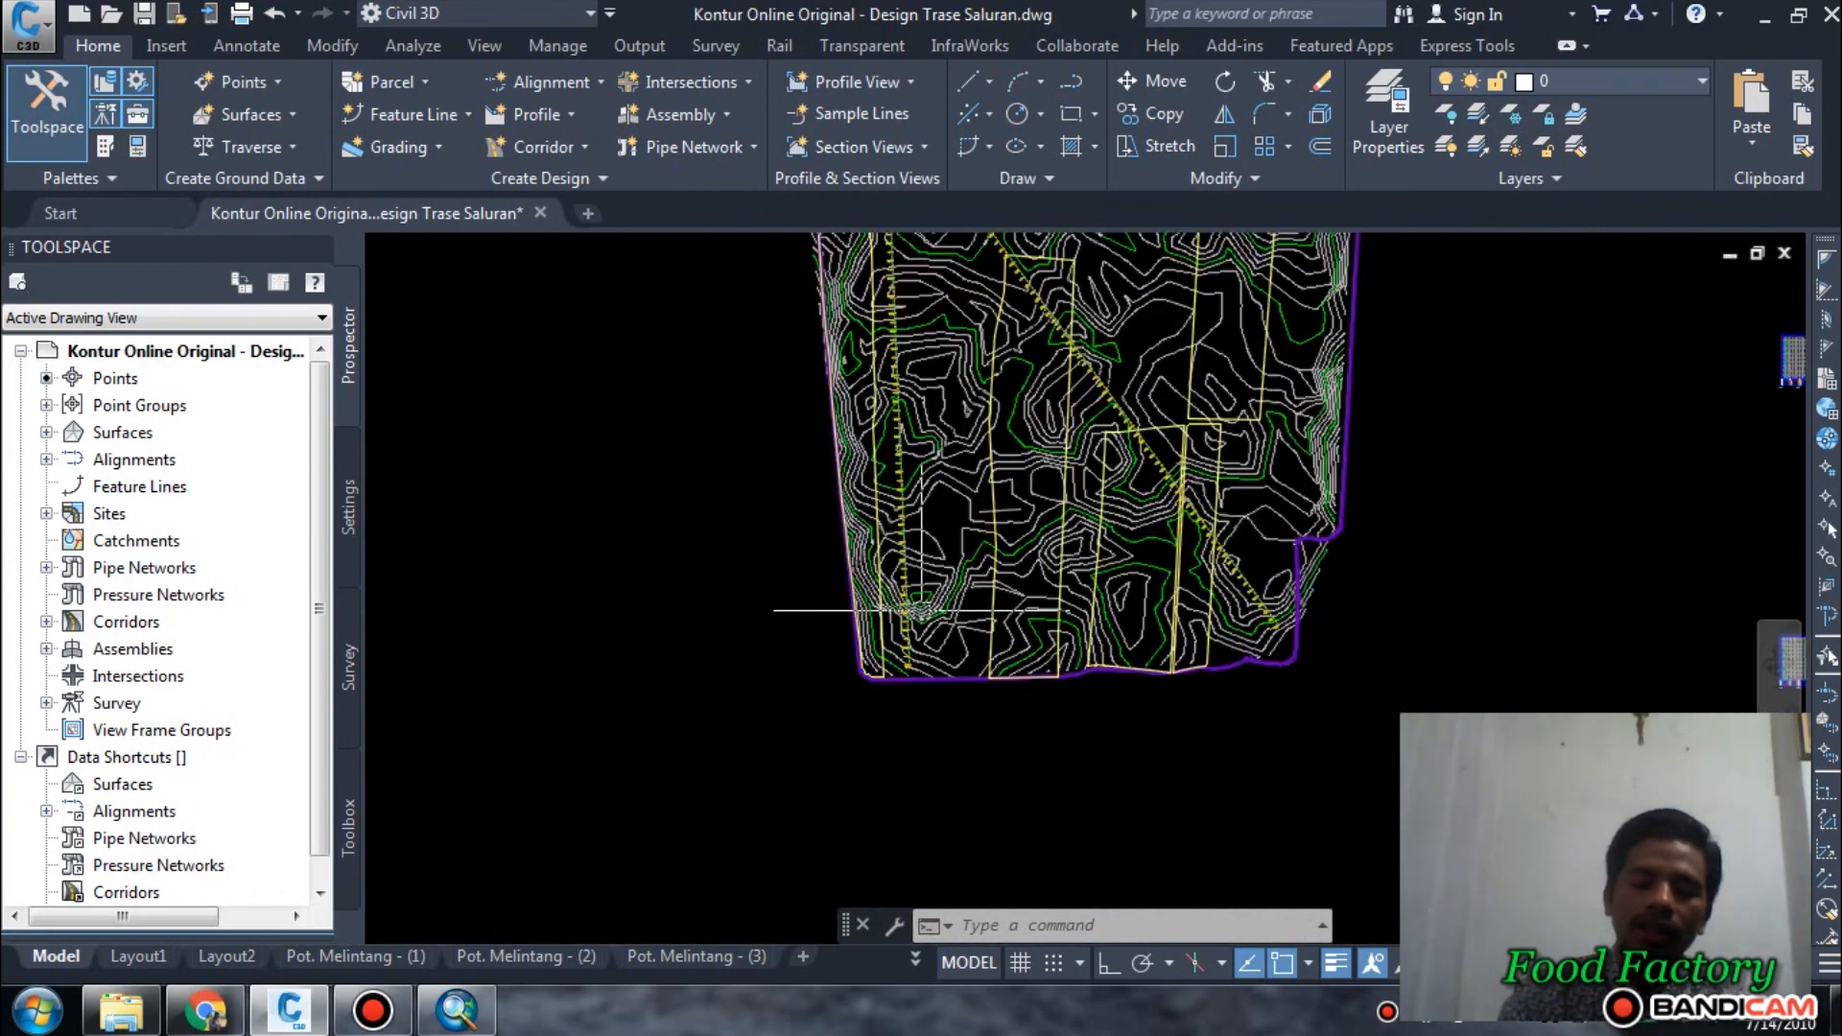
scroll(858, 492, up, 6)
scroll(859, 492, down, 5)
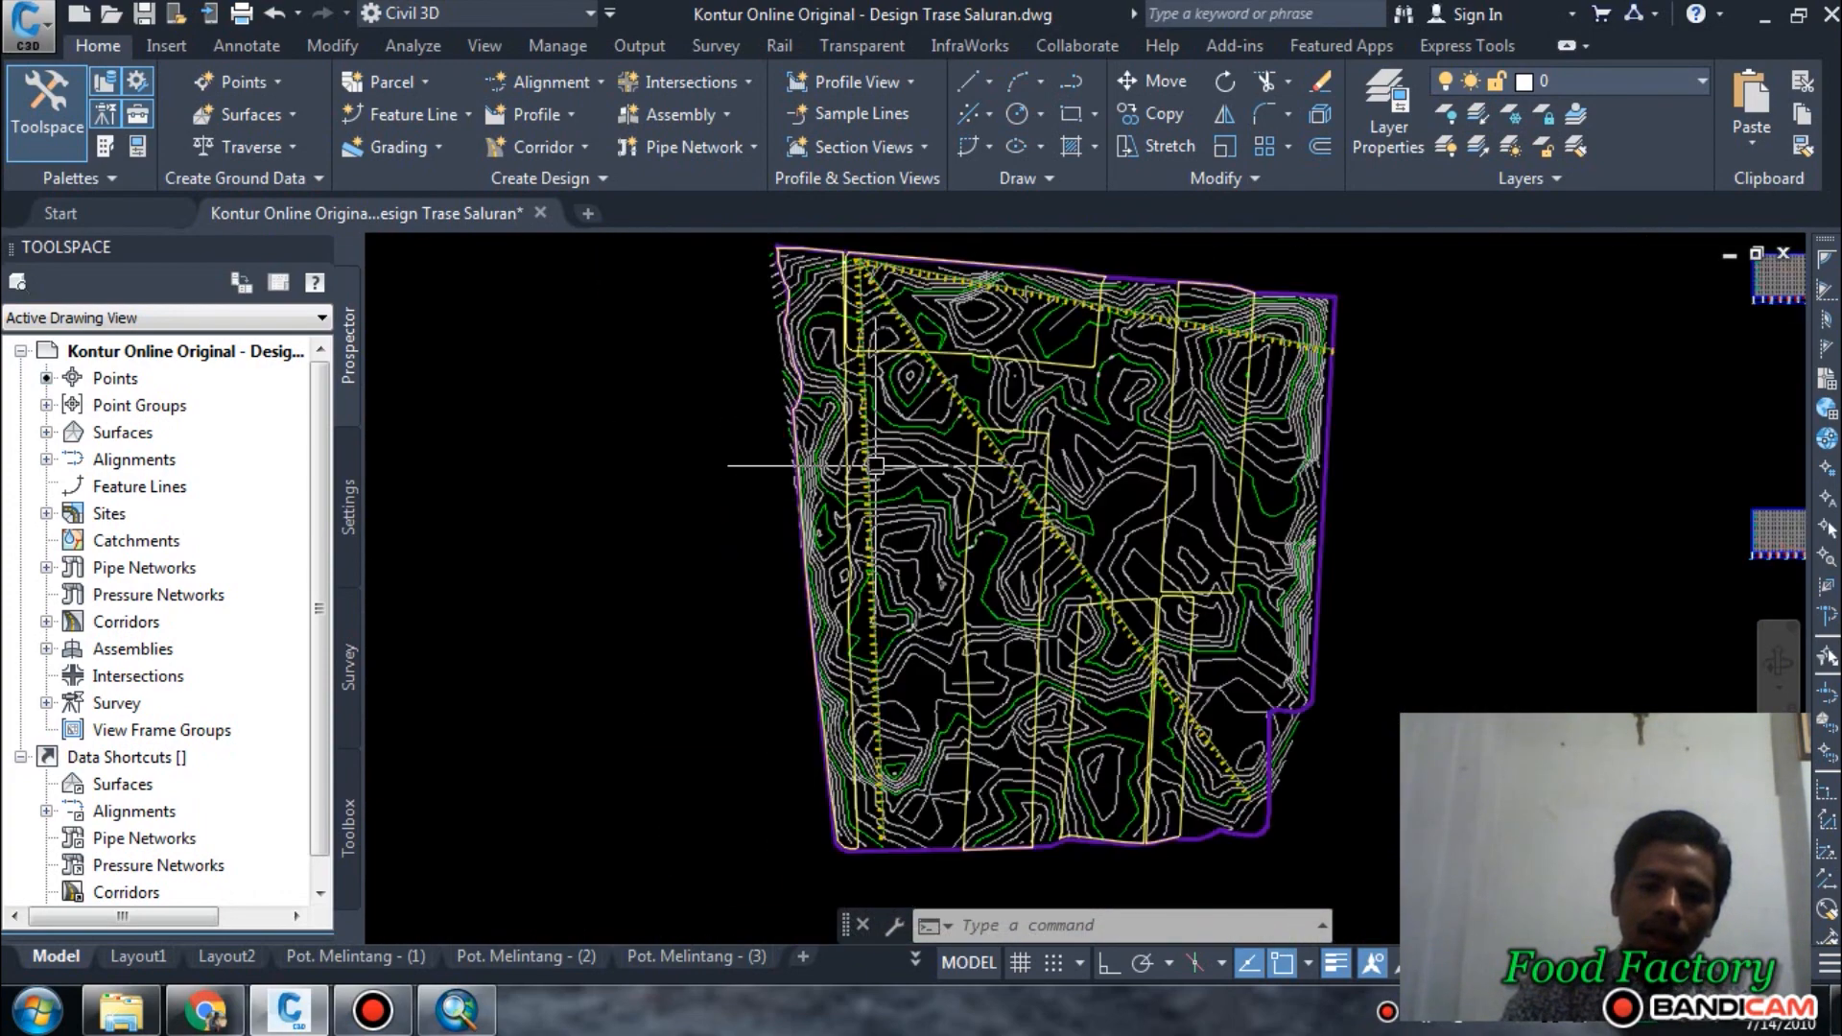
scroll(896, 640, up, 4)
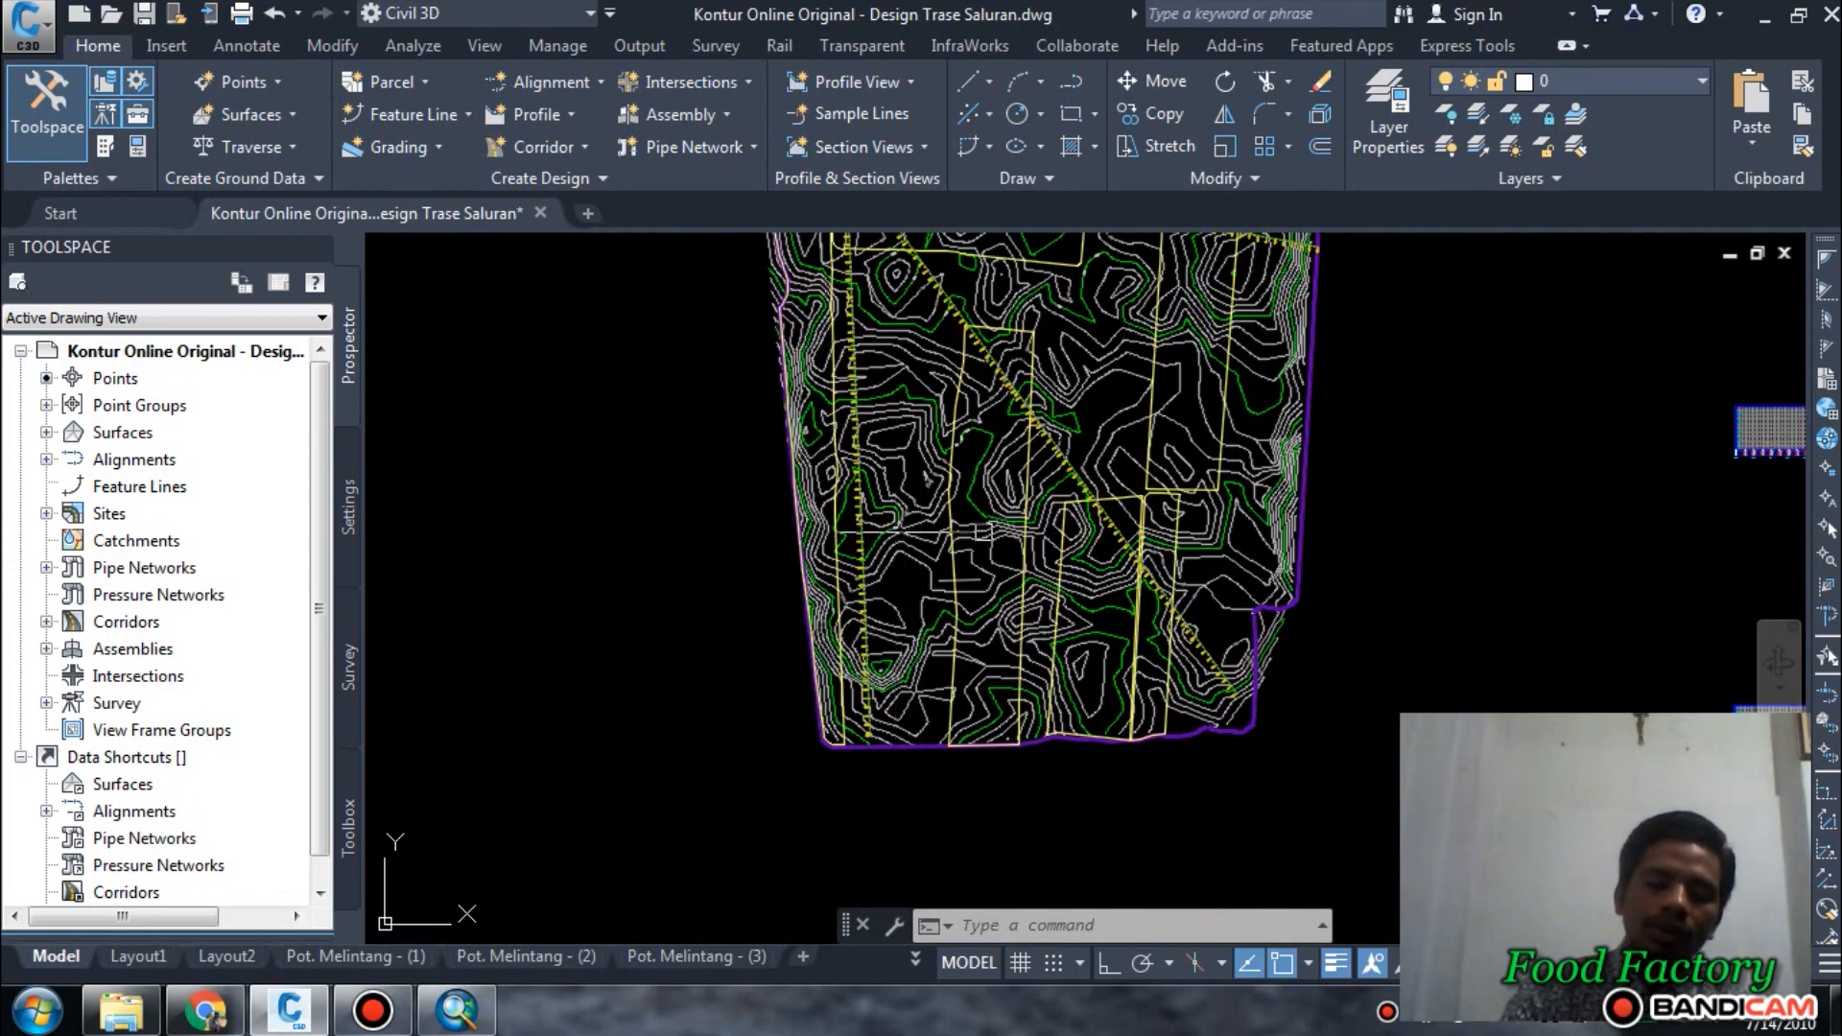
middle_drag(982, 531, 946, 697)
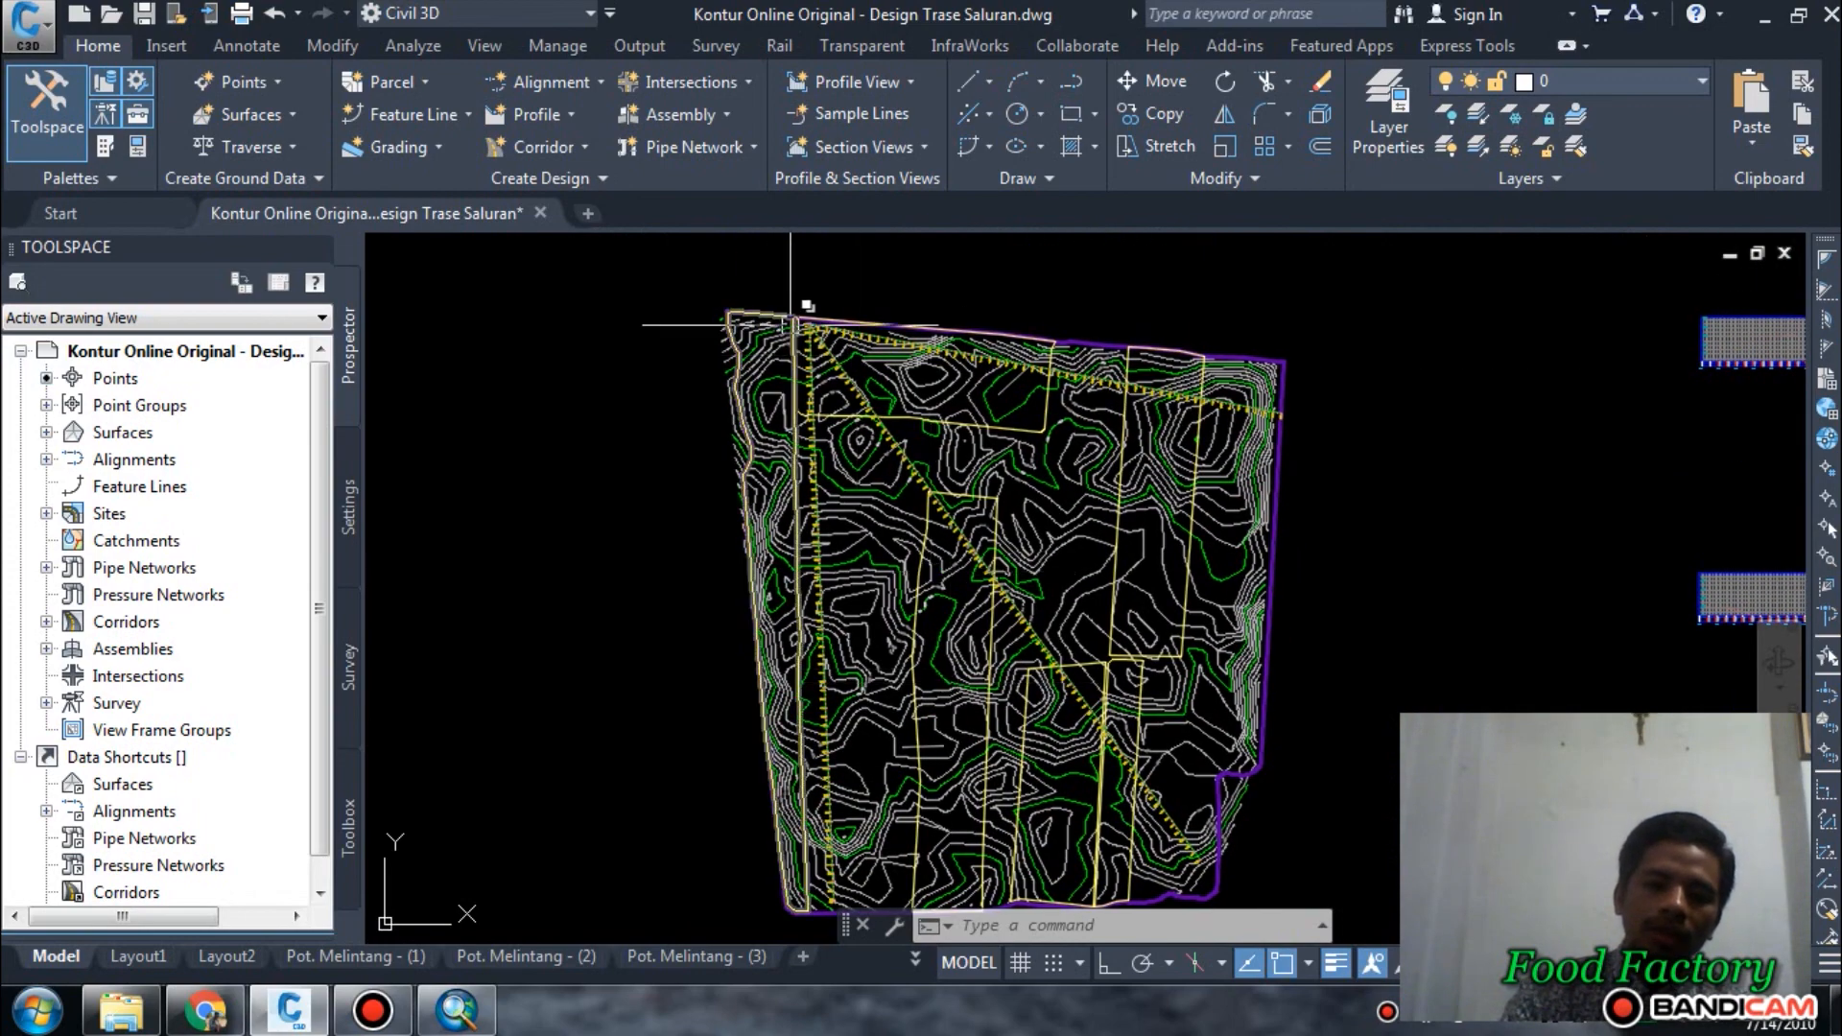
scroll(830, 327, down, 2)
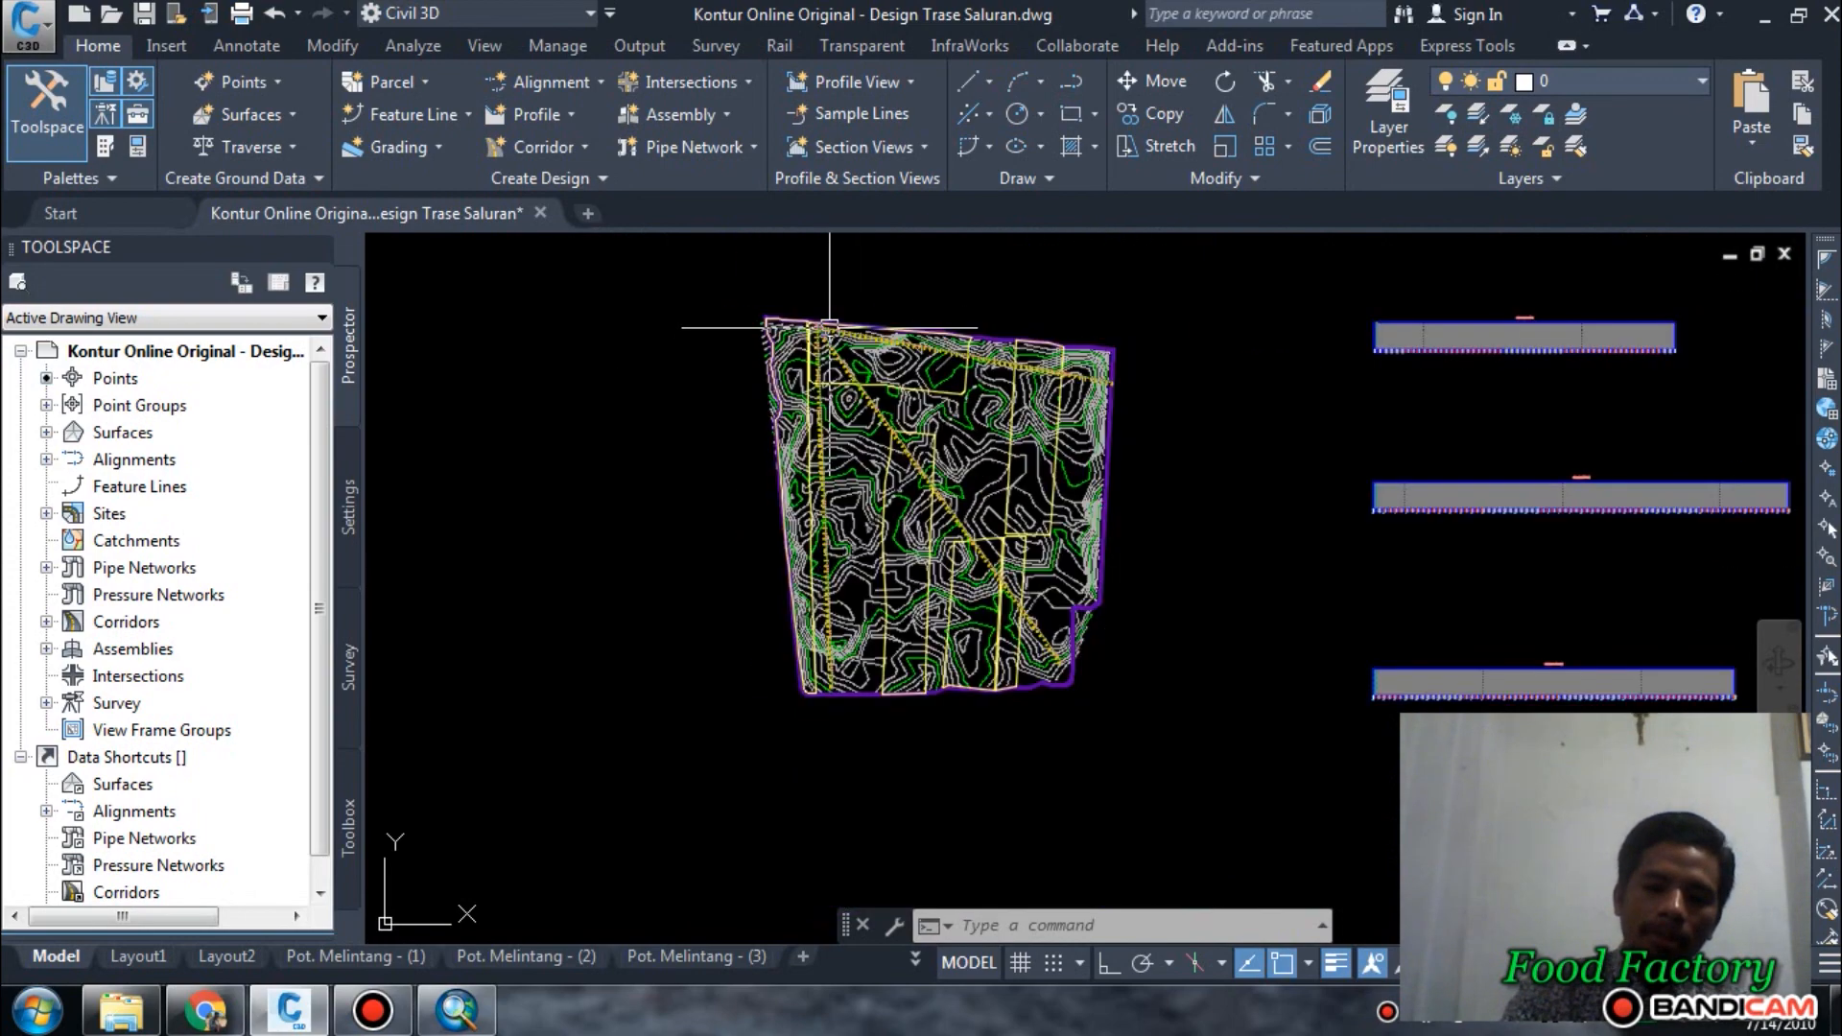
scroll(842, 412, up, 4)
scroll(925, 596, down, 2)
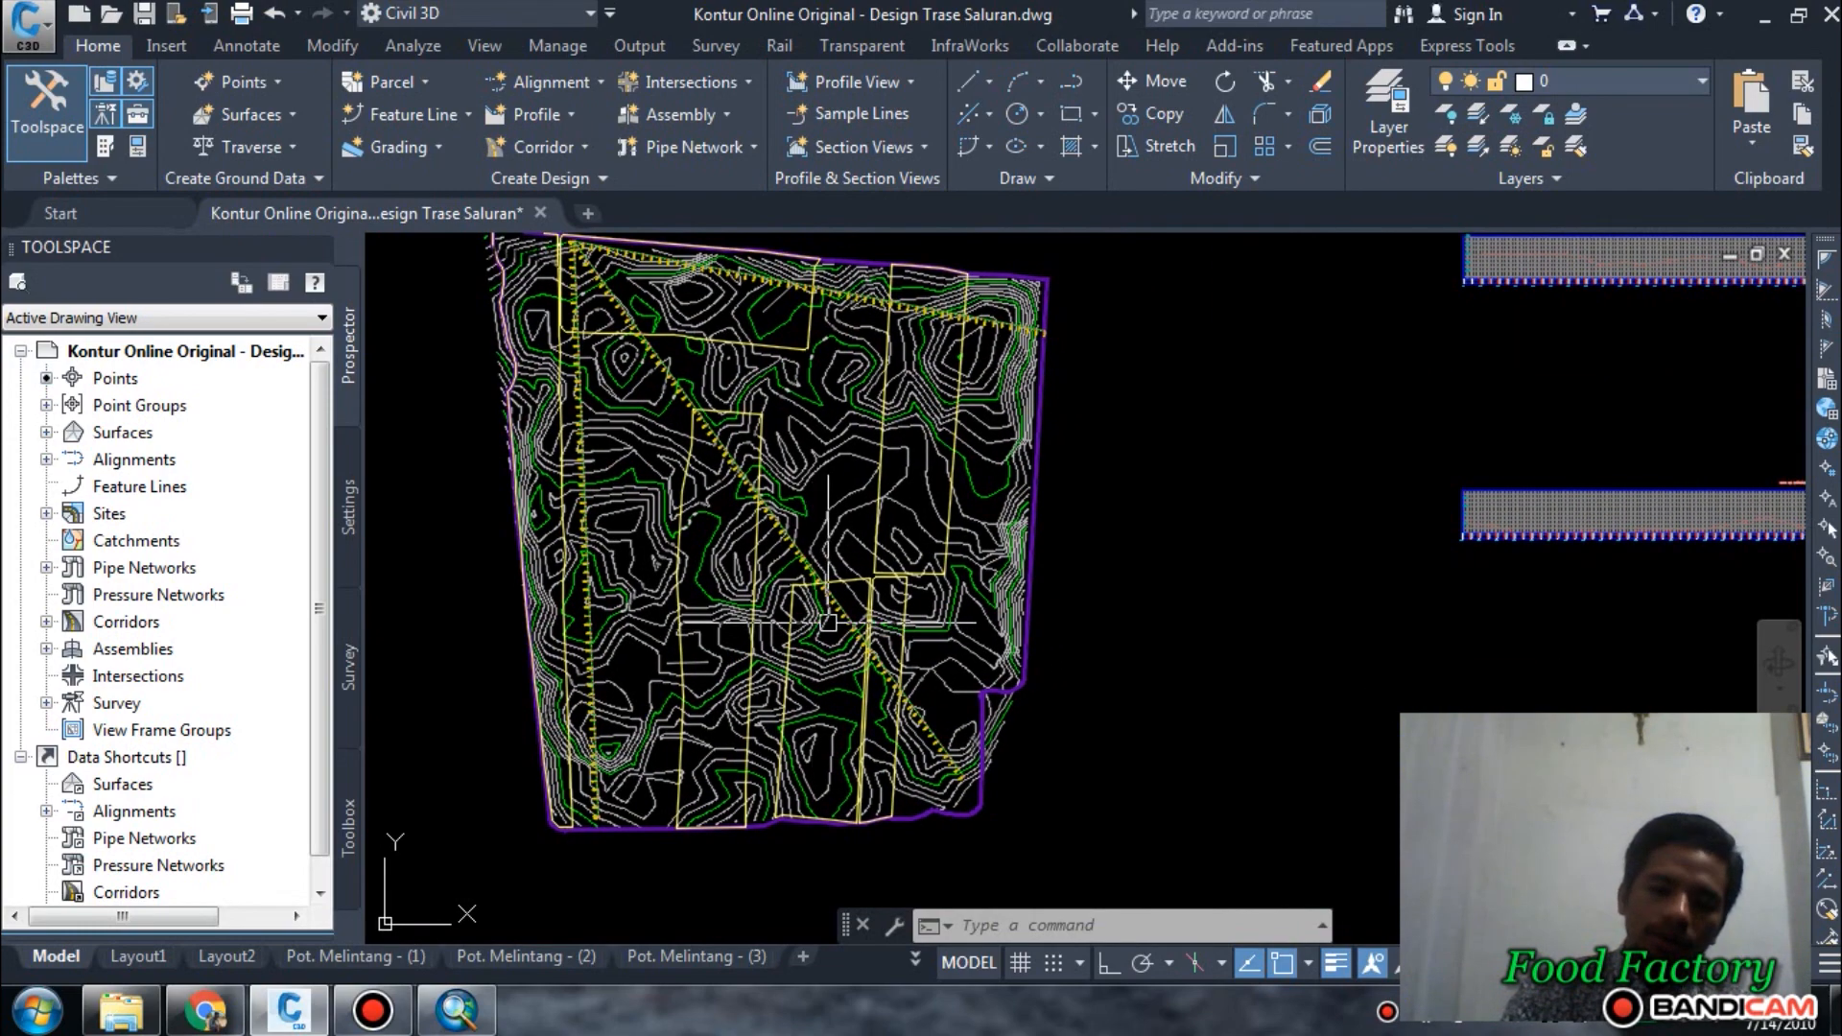
scroll(829, 622, down, 3)
scroll(815, 670, up, 5)
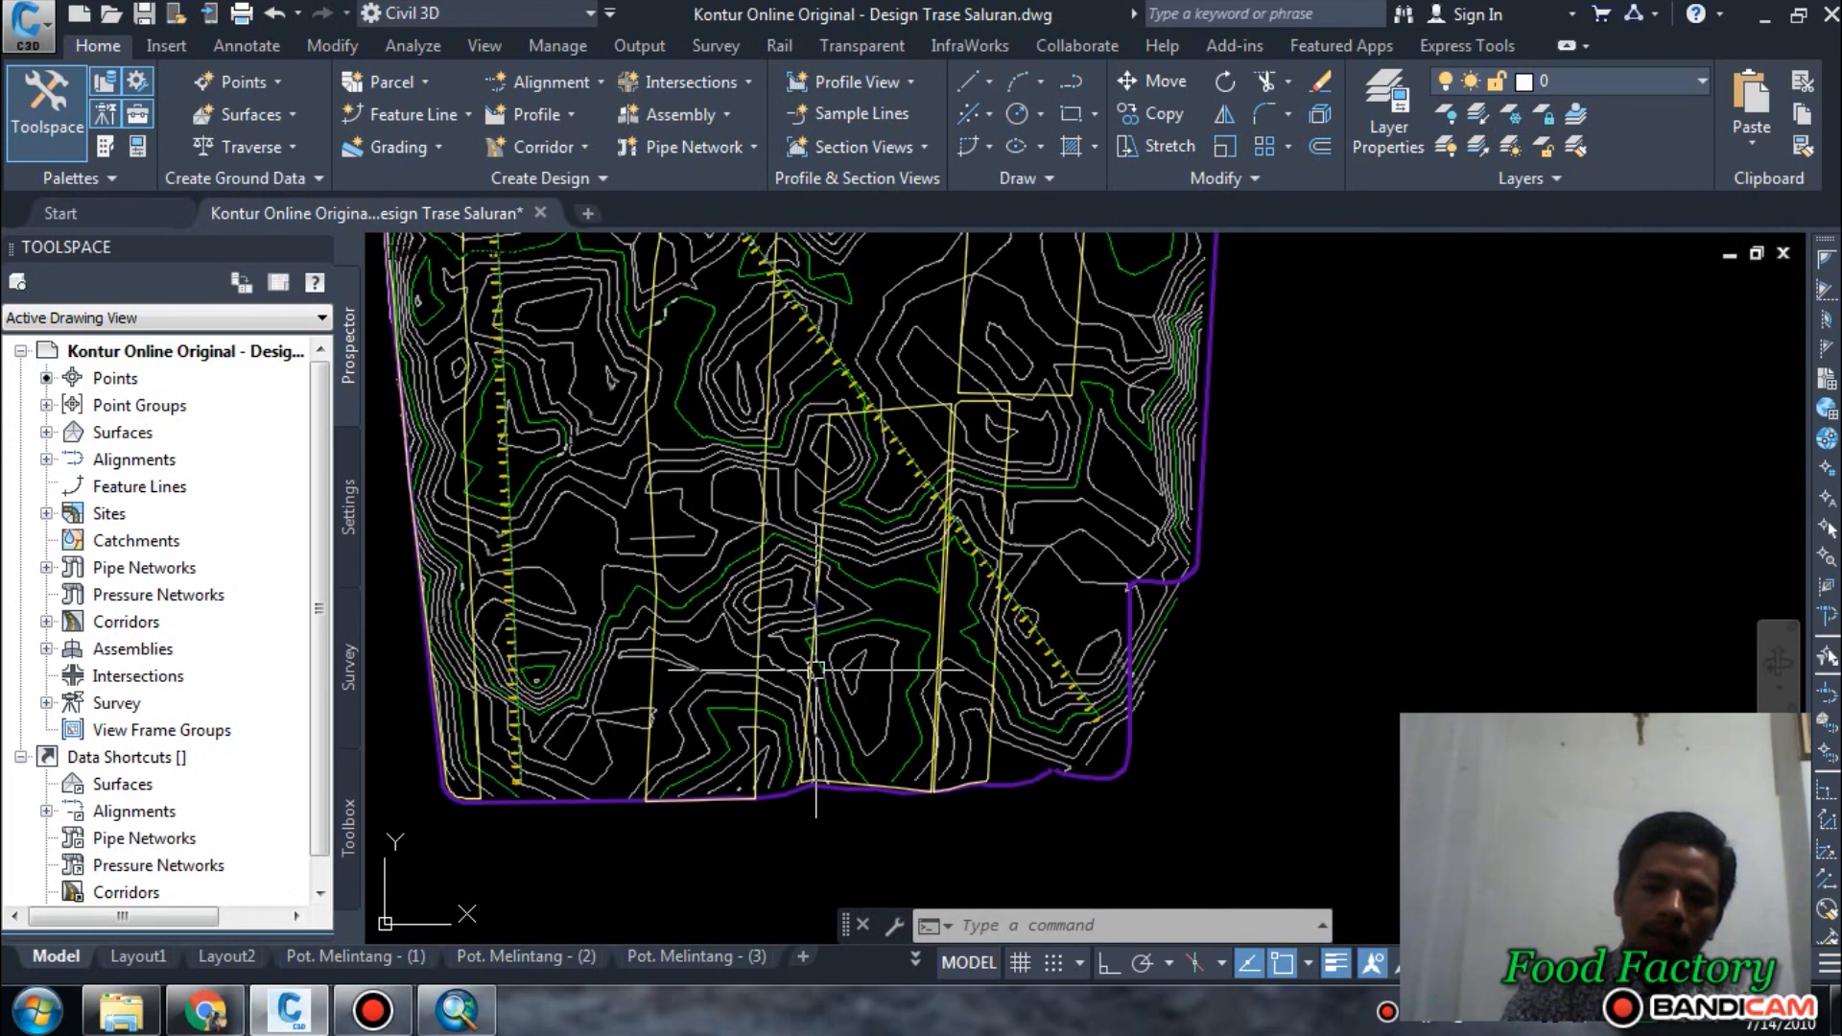
scroll(1011, 637, down, 3)
scroll(872, 649, up, 3)
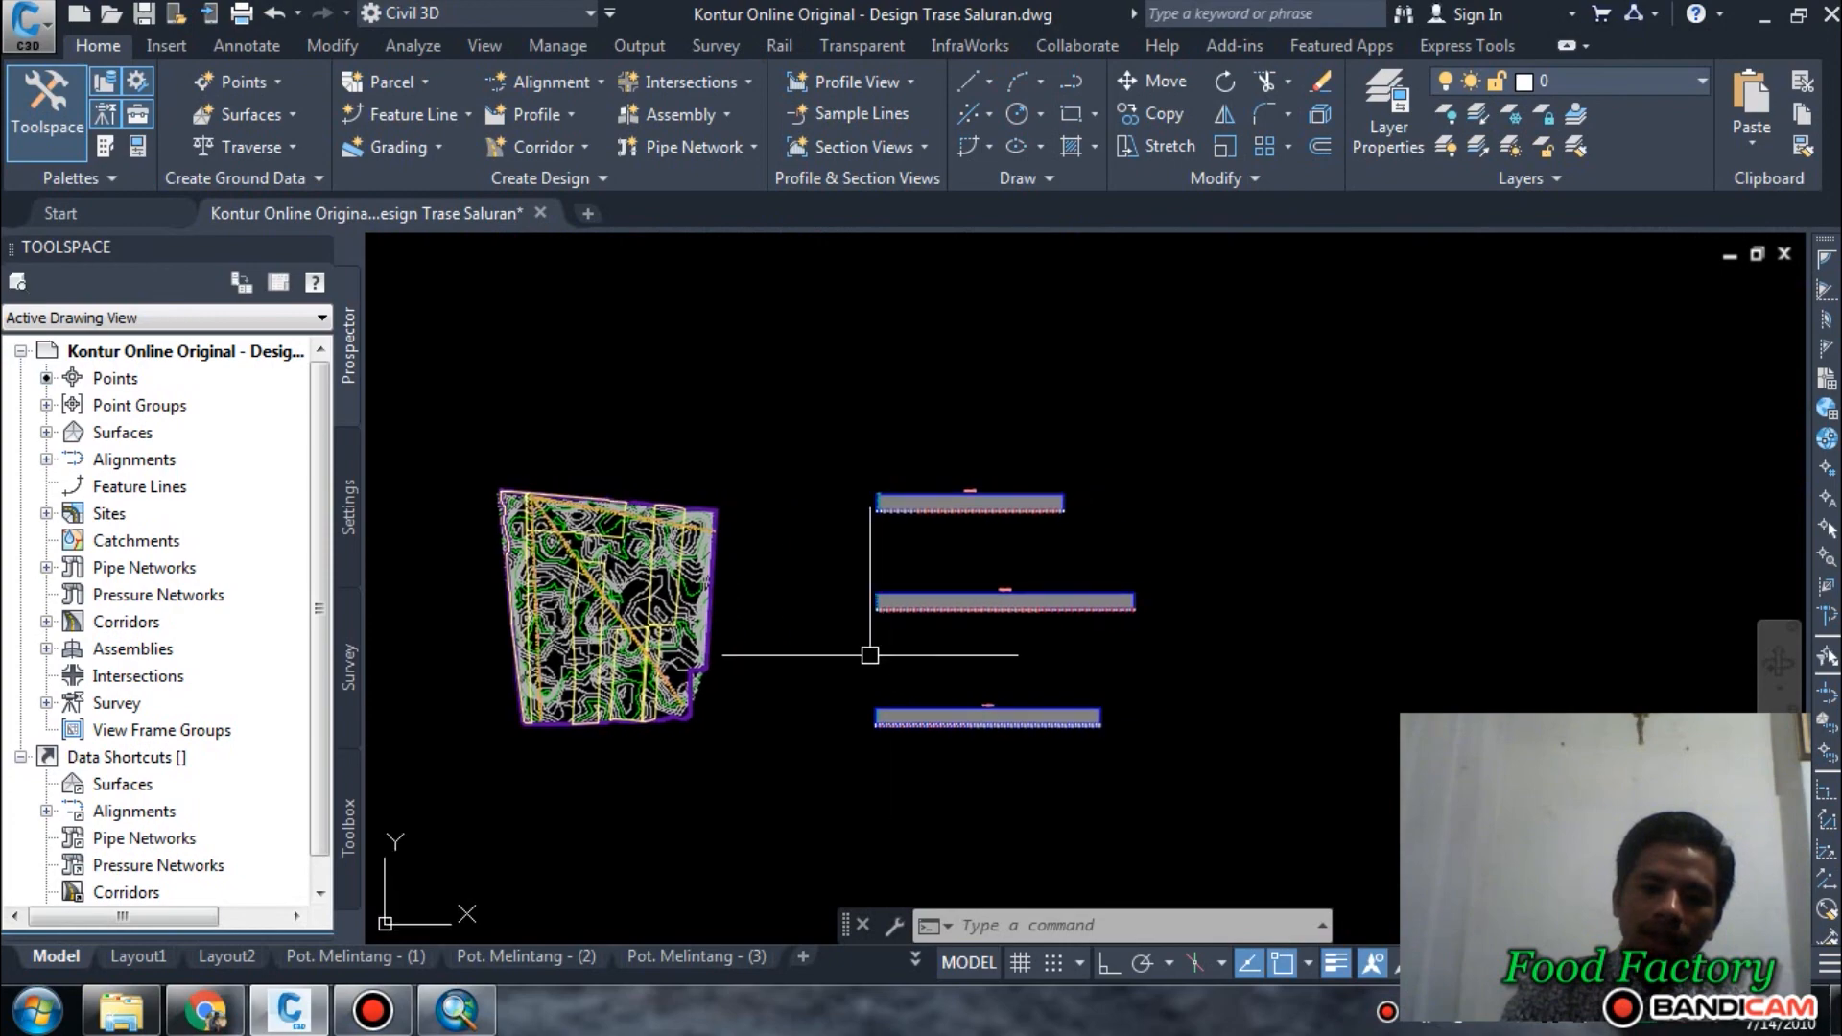
Inspect the closed contours near the southern end of the Kross Cek 3 alignment.
scroll(864, 595, down, 2)
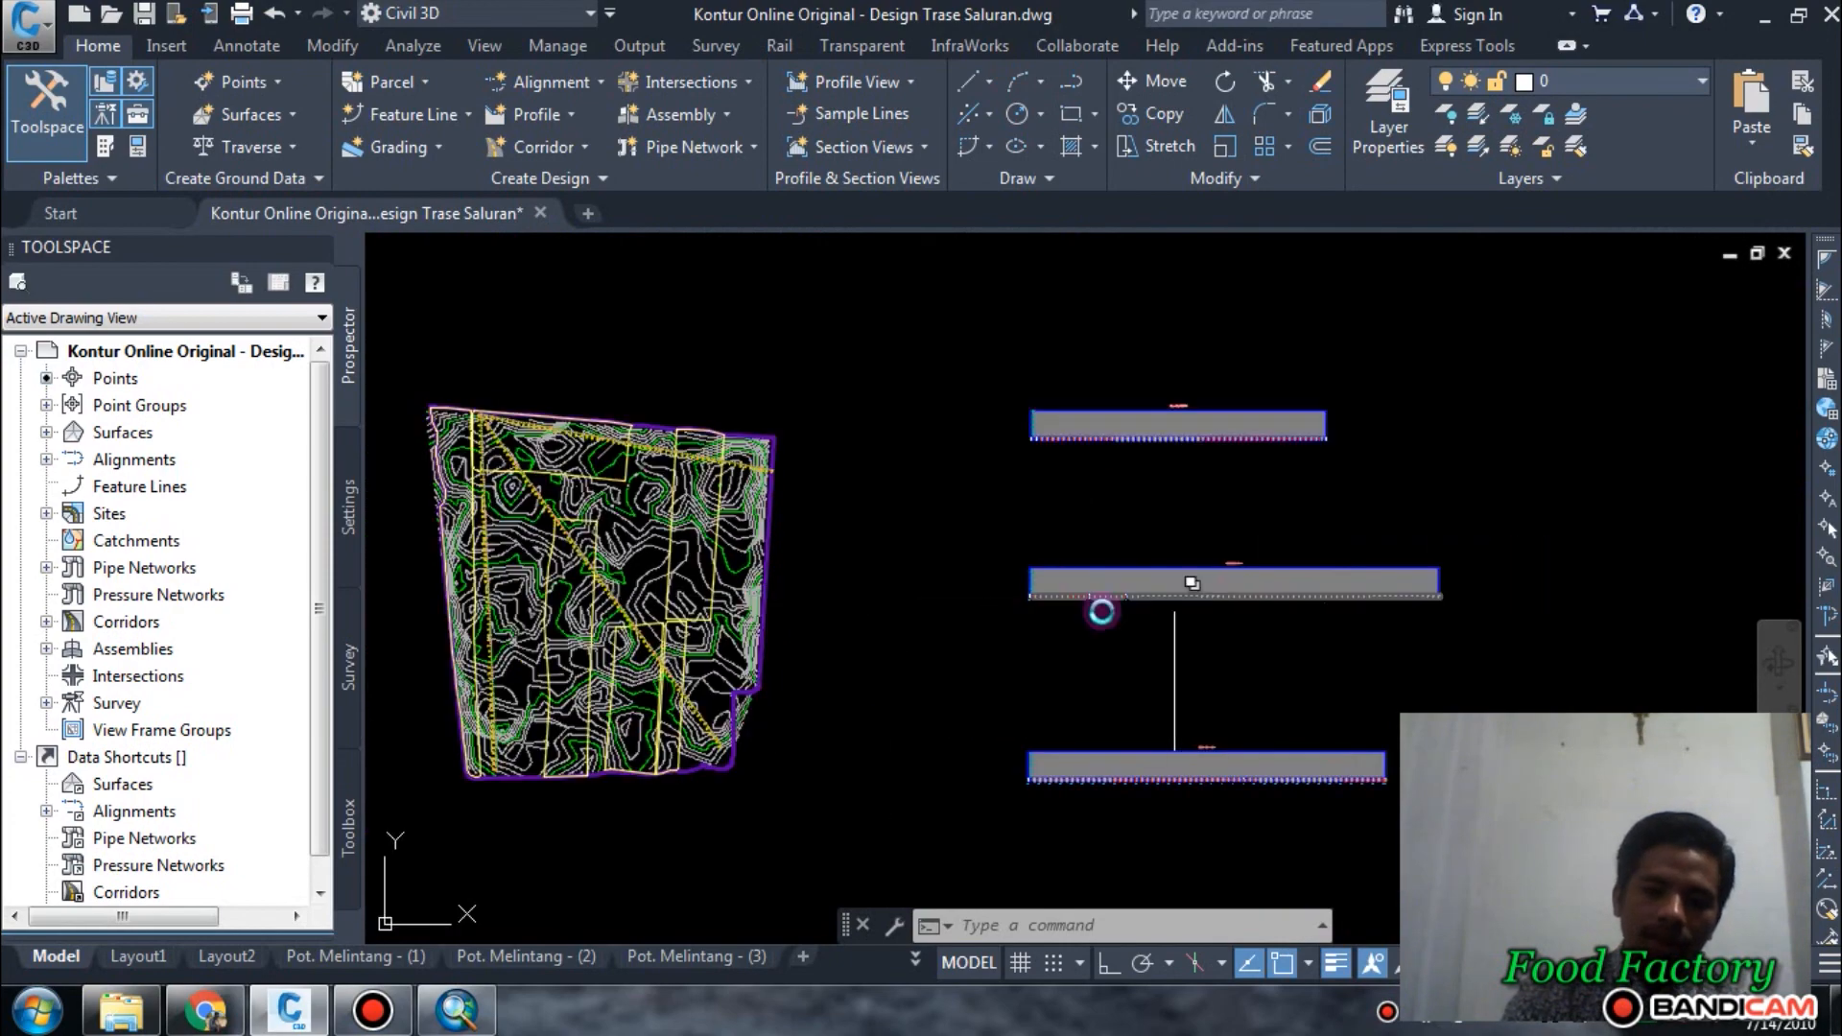
scroll(1059, 619, up, 1)
middle_drag(1059, 619, 1193, 589)
scroll(556, 647, up, 5)
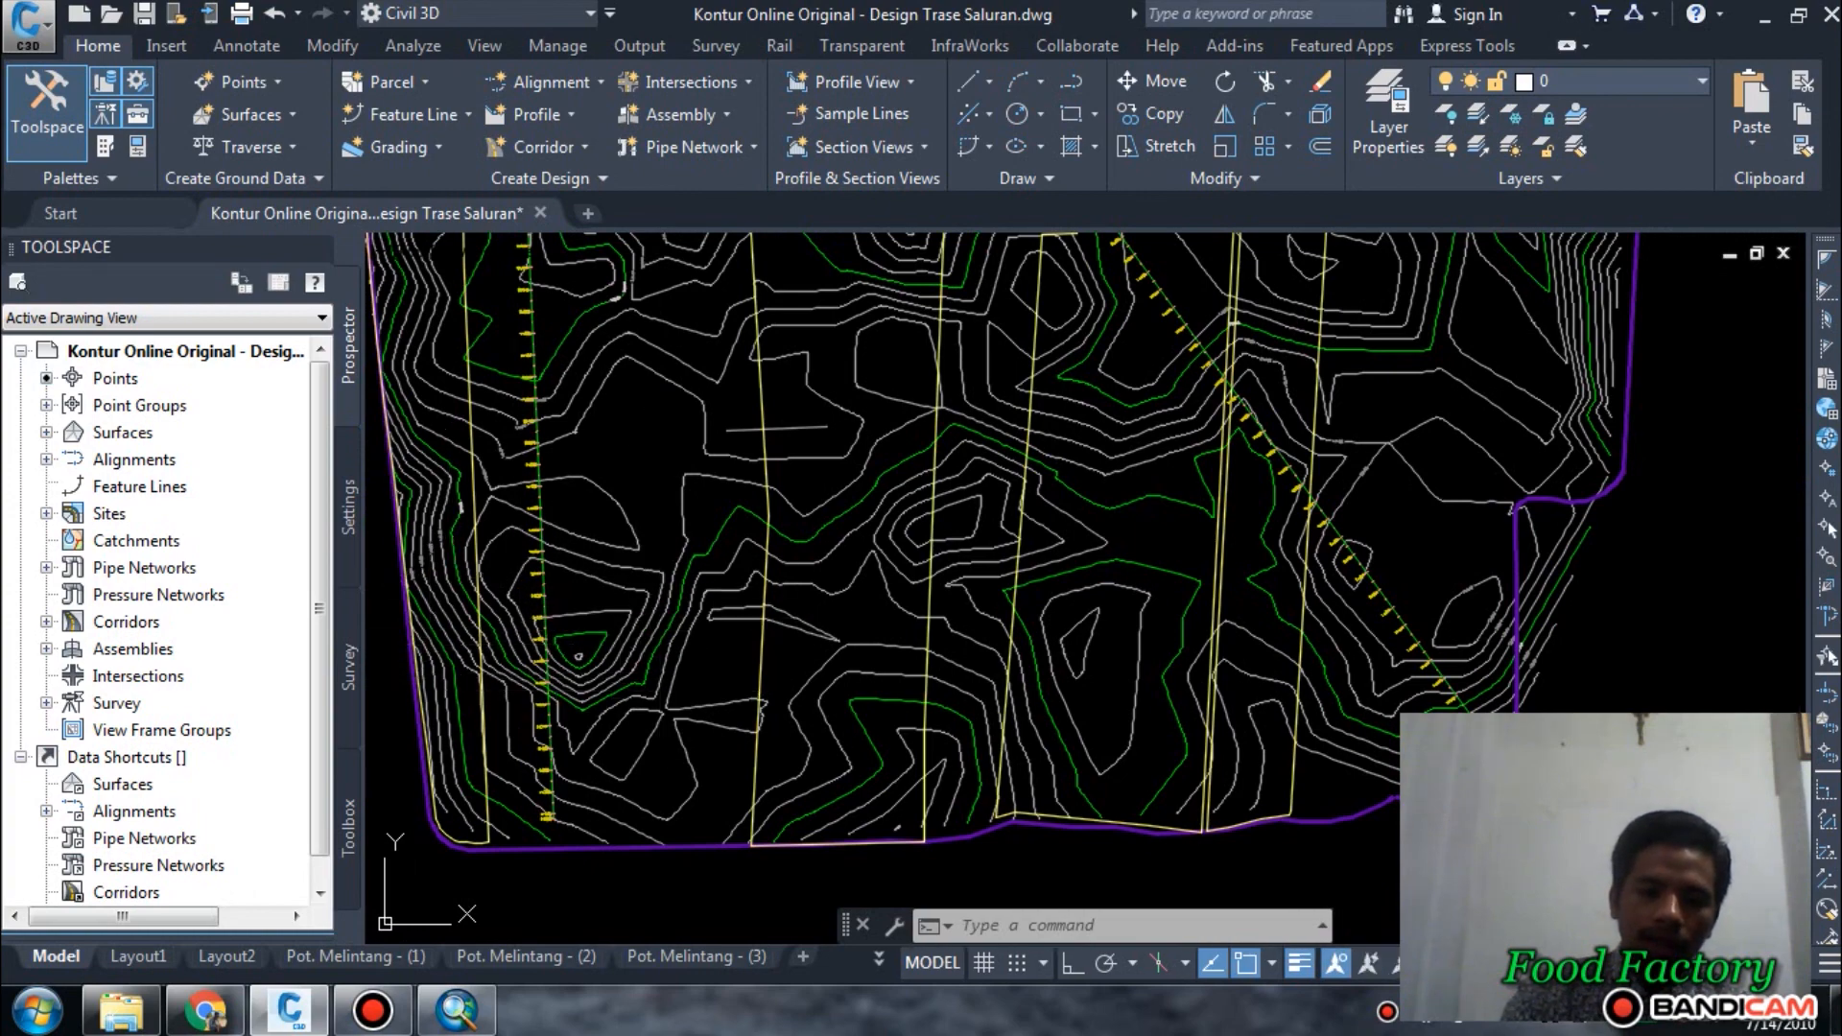
scroll(696, 595, down, 2)
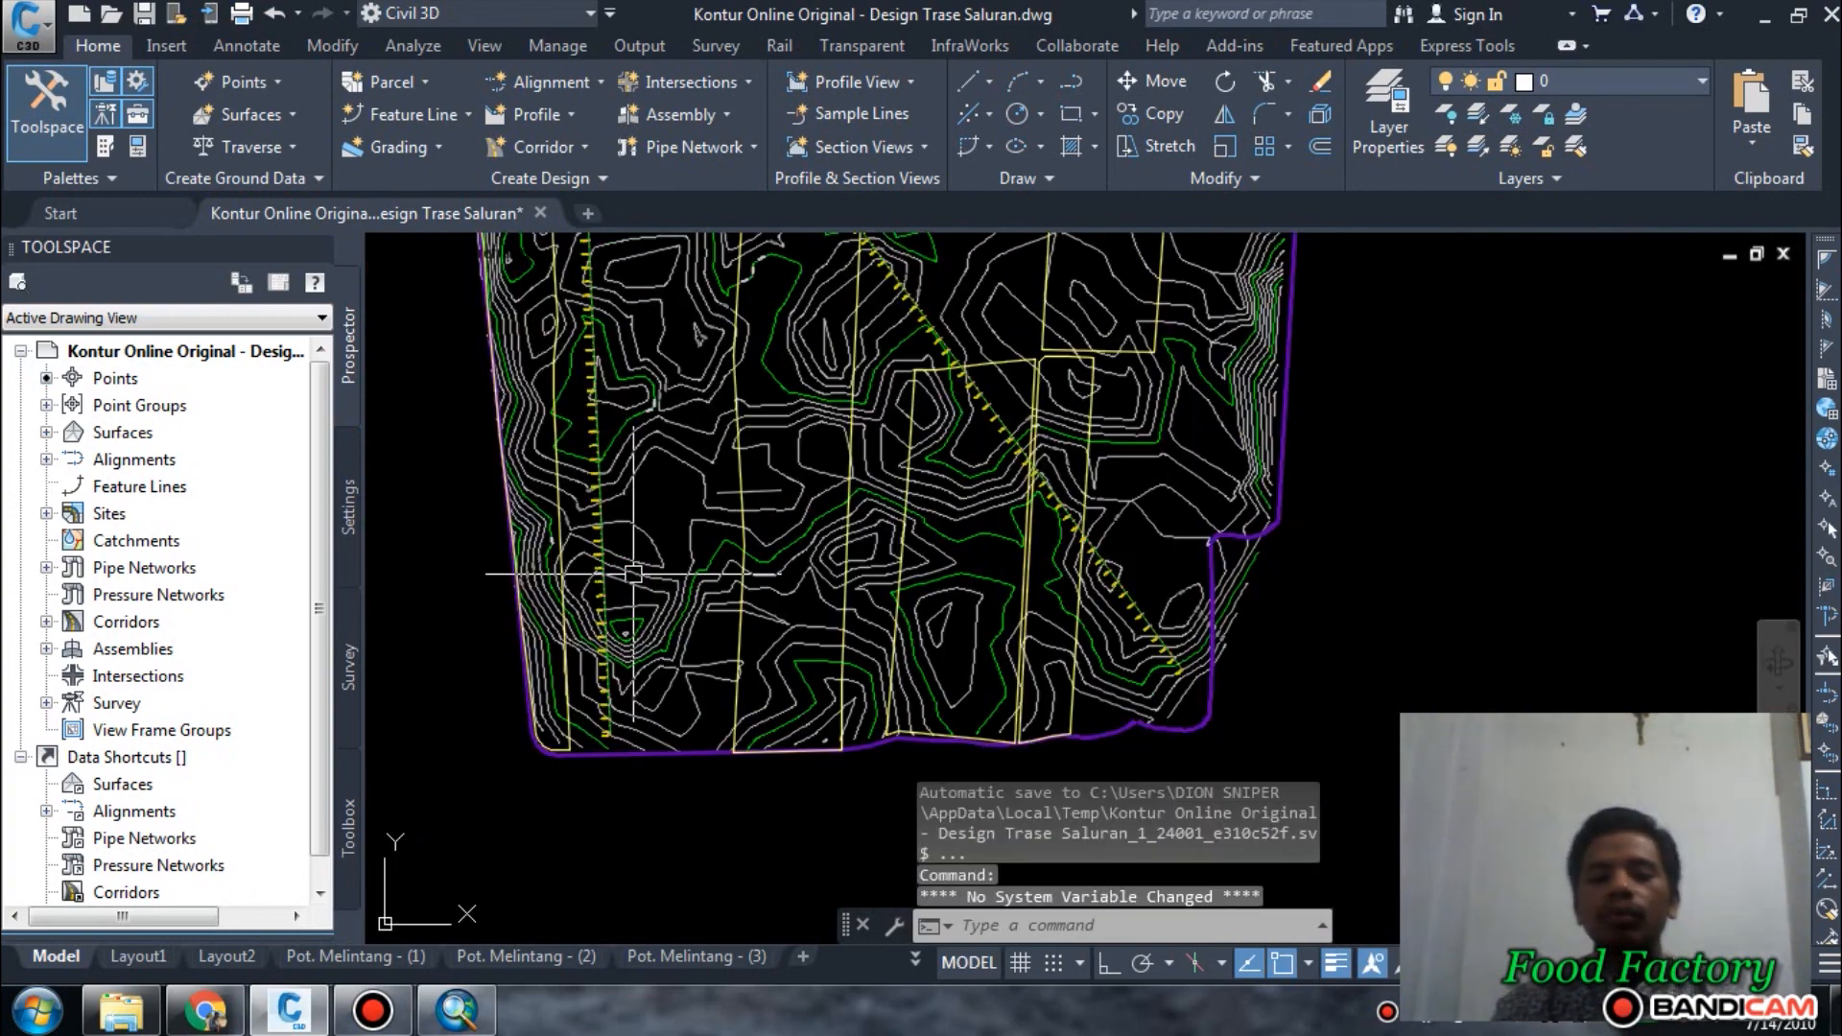
scroll(611, 639, up, 2)
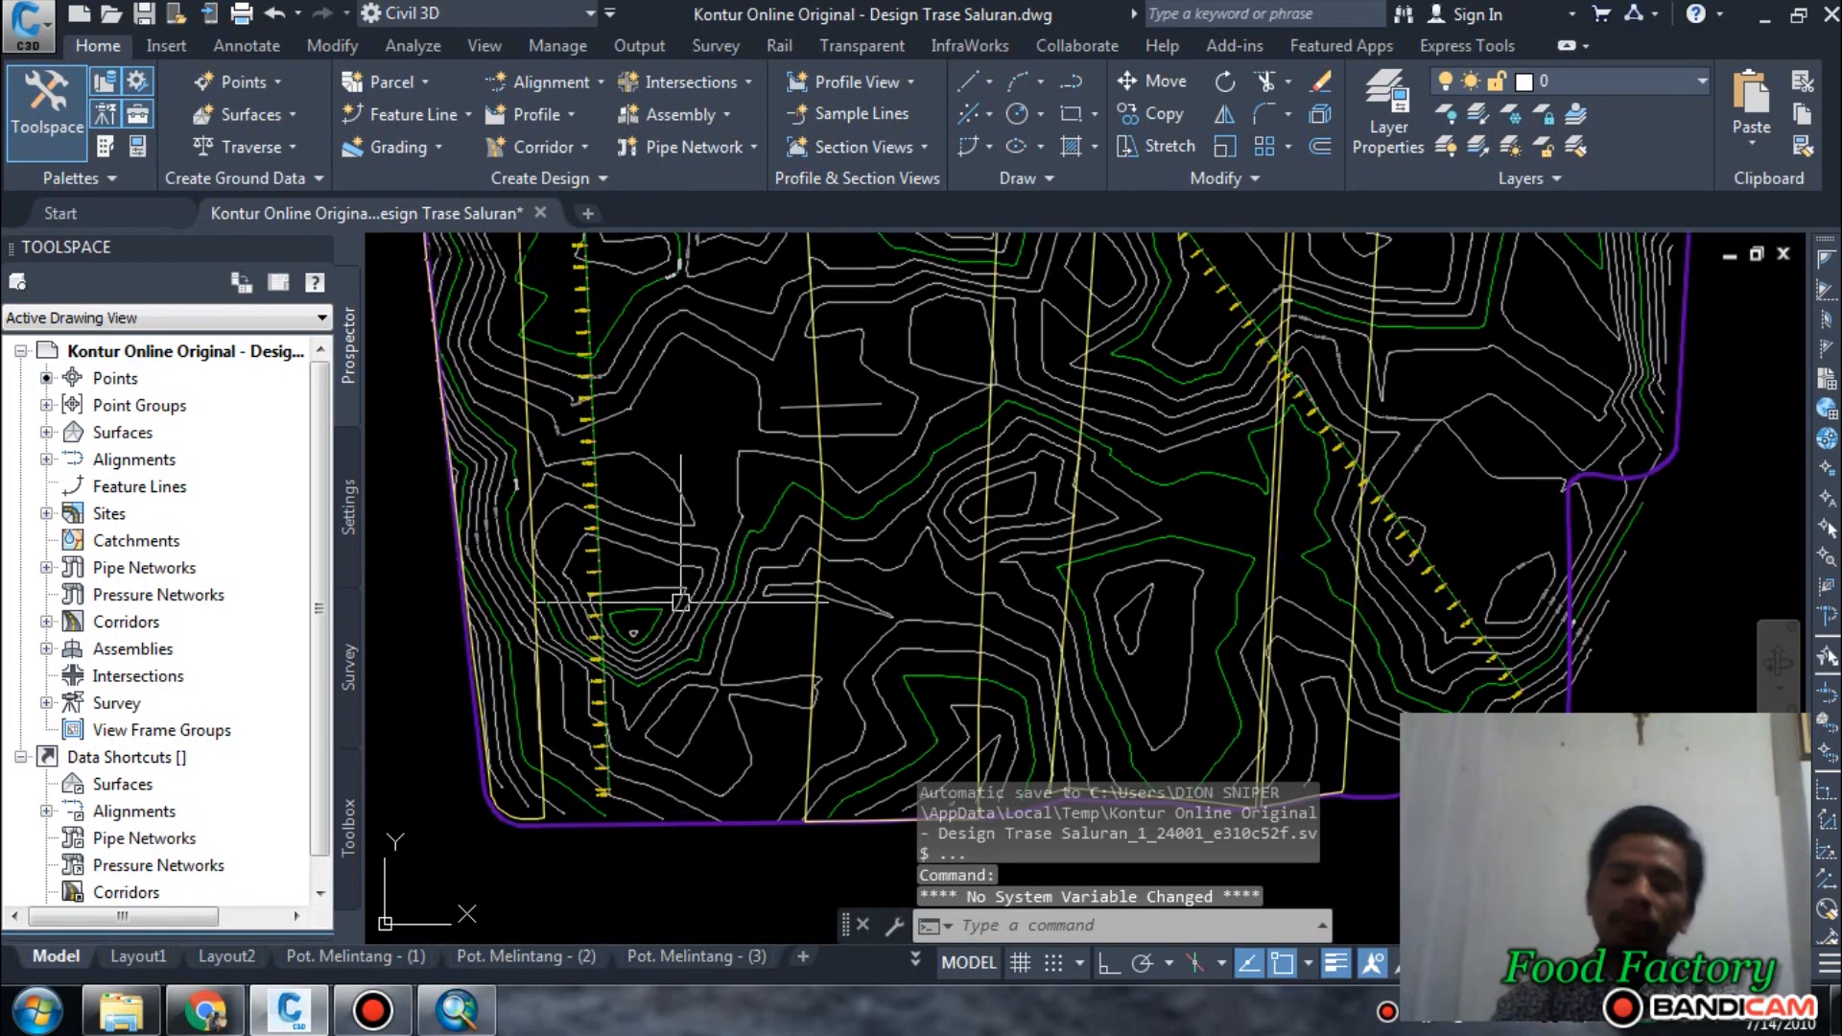
scroll(677, 600, down, 3)
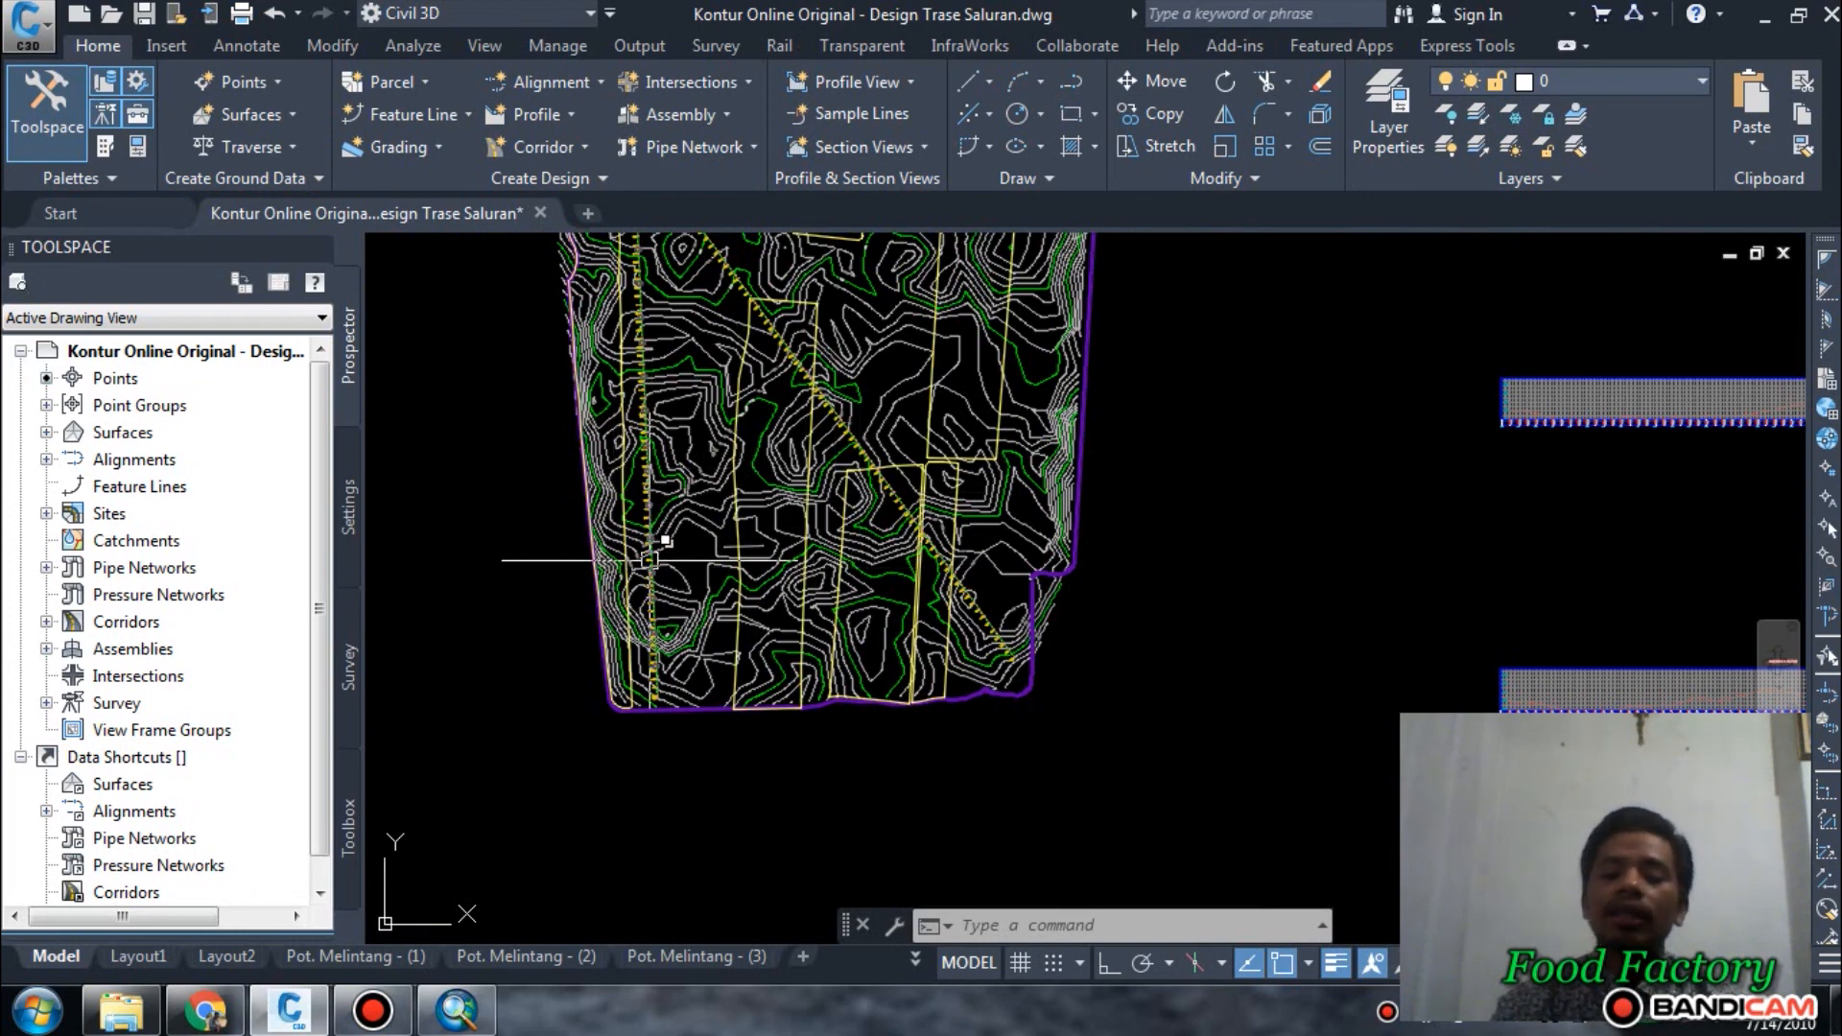
mouse_move(649, 560)
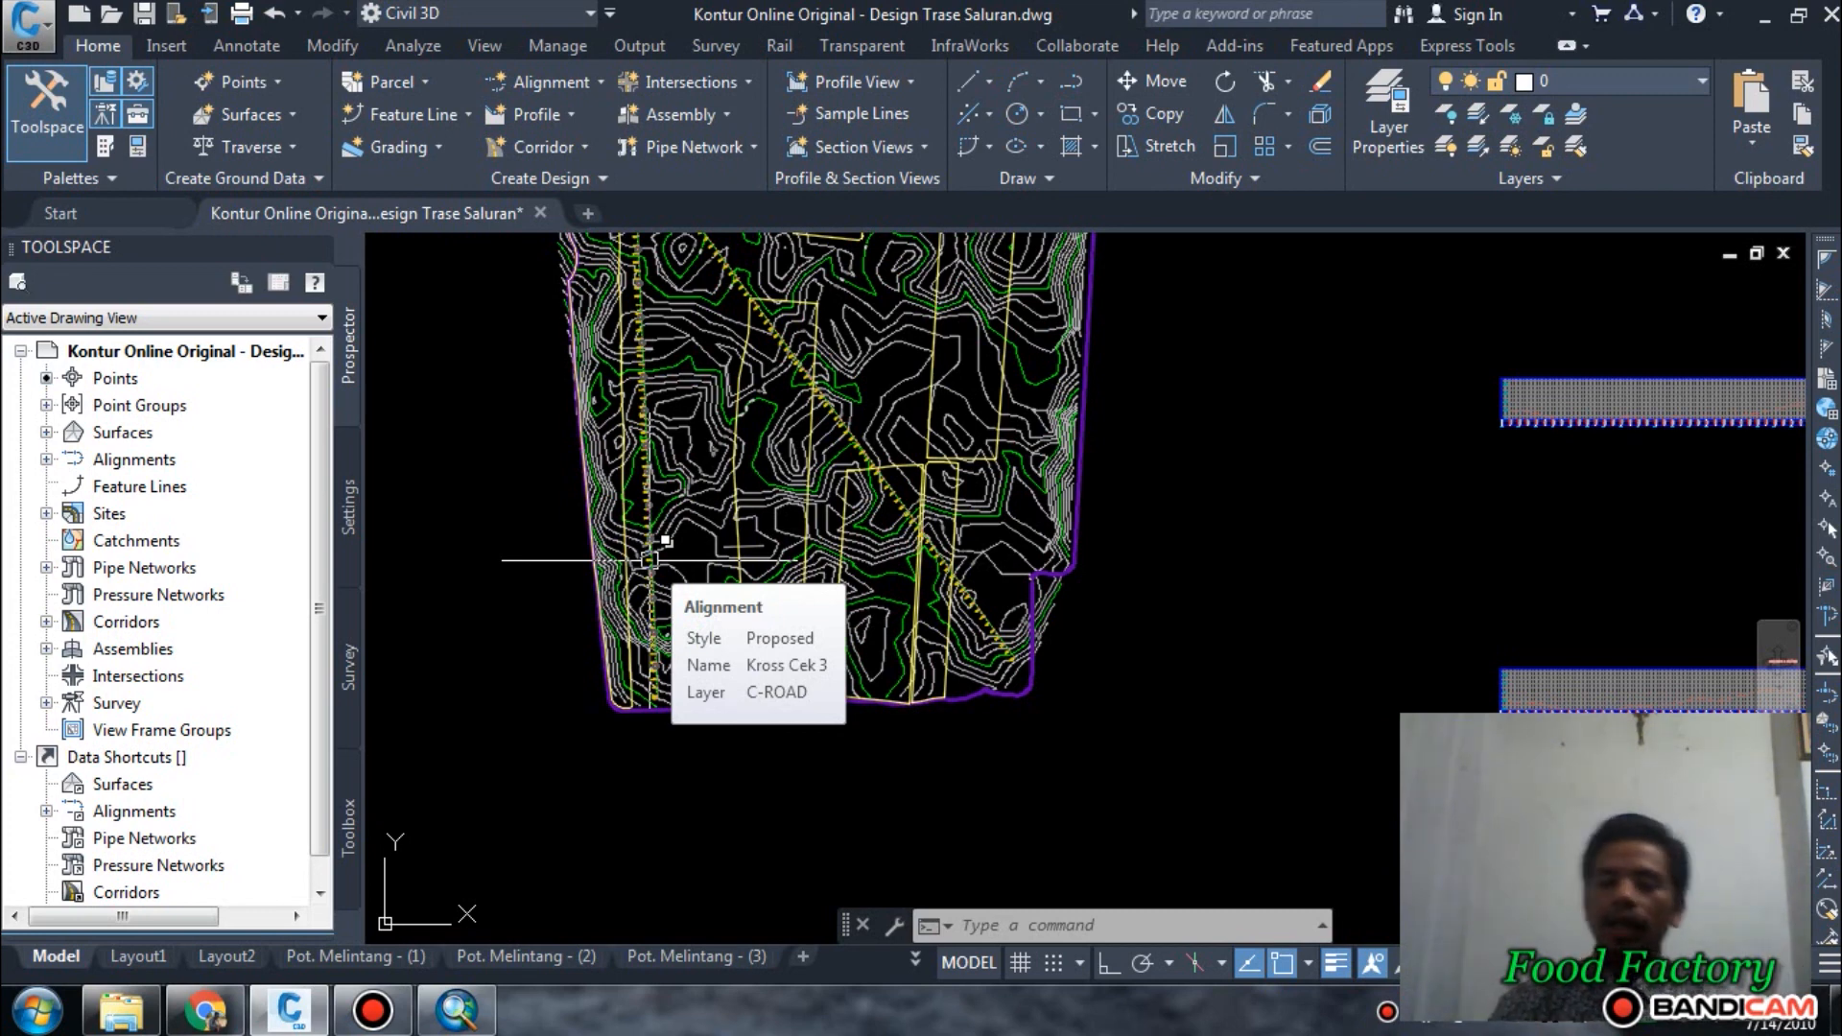
scroll(638, 595, up, 2)
scroll(662, 460, up, 2)
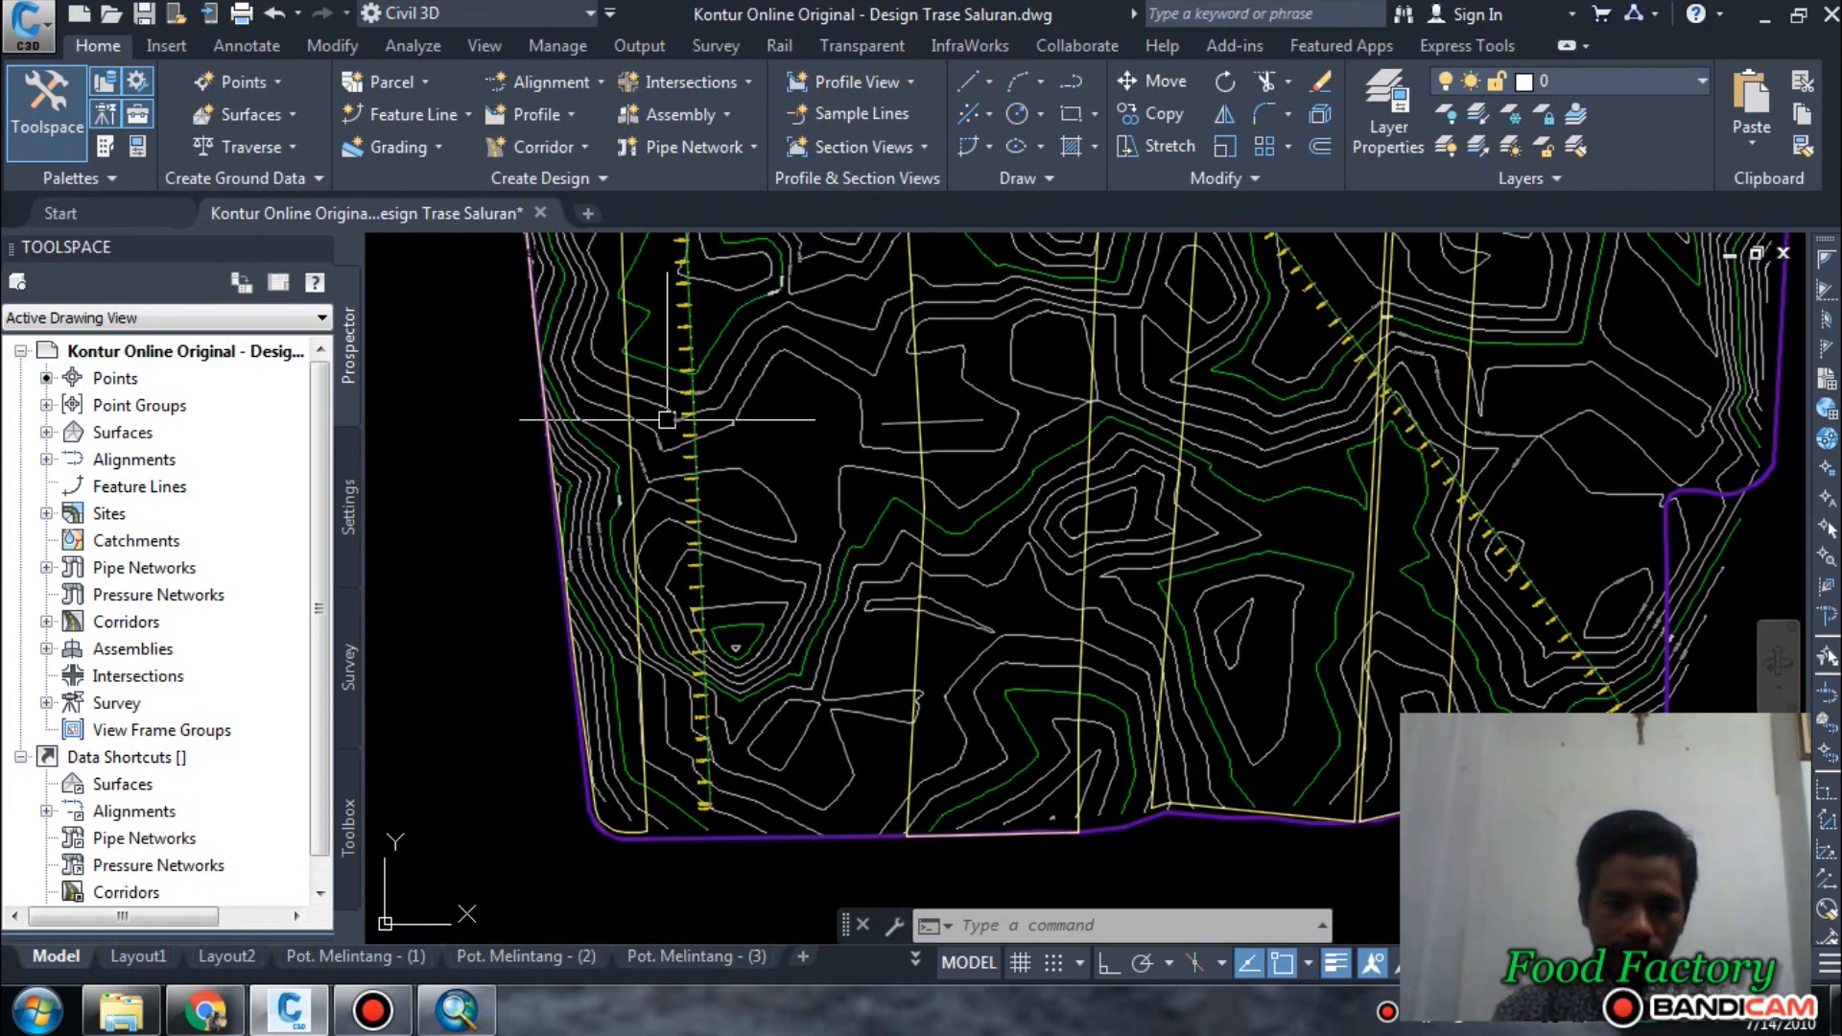
click(706, 636)
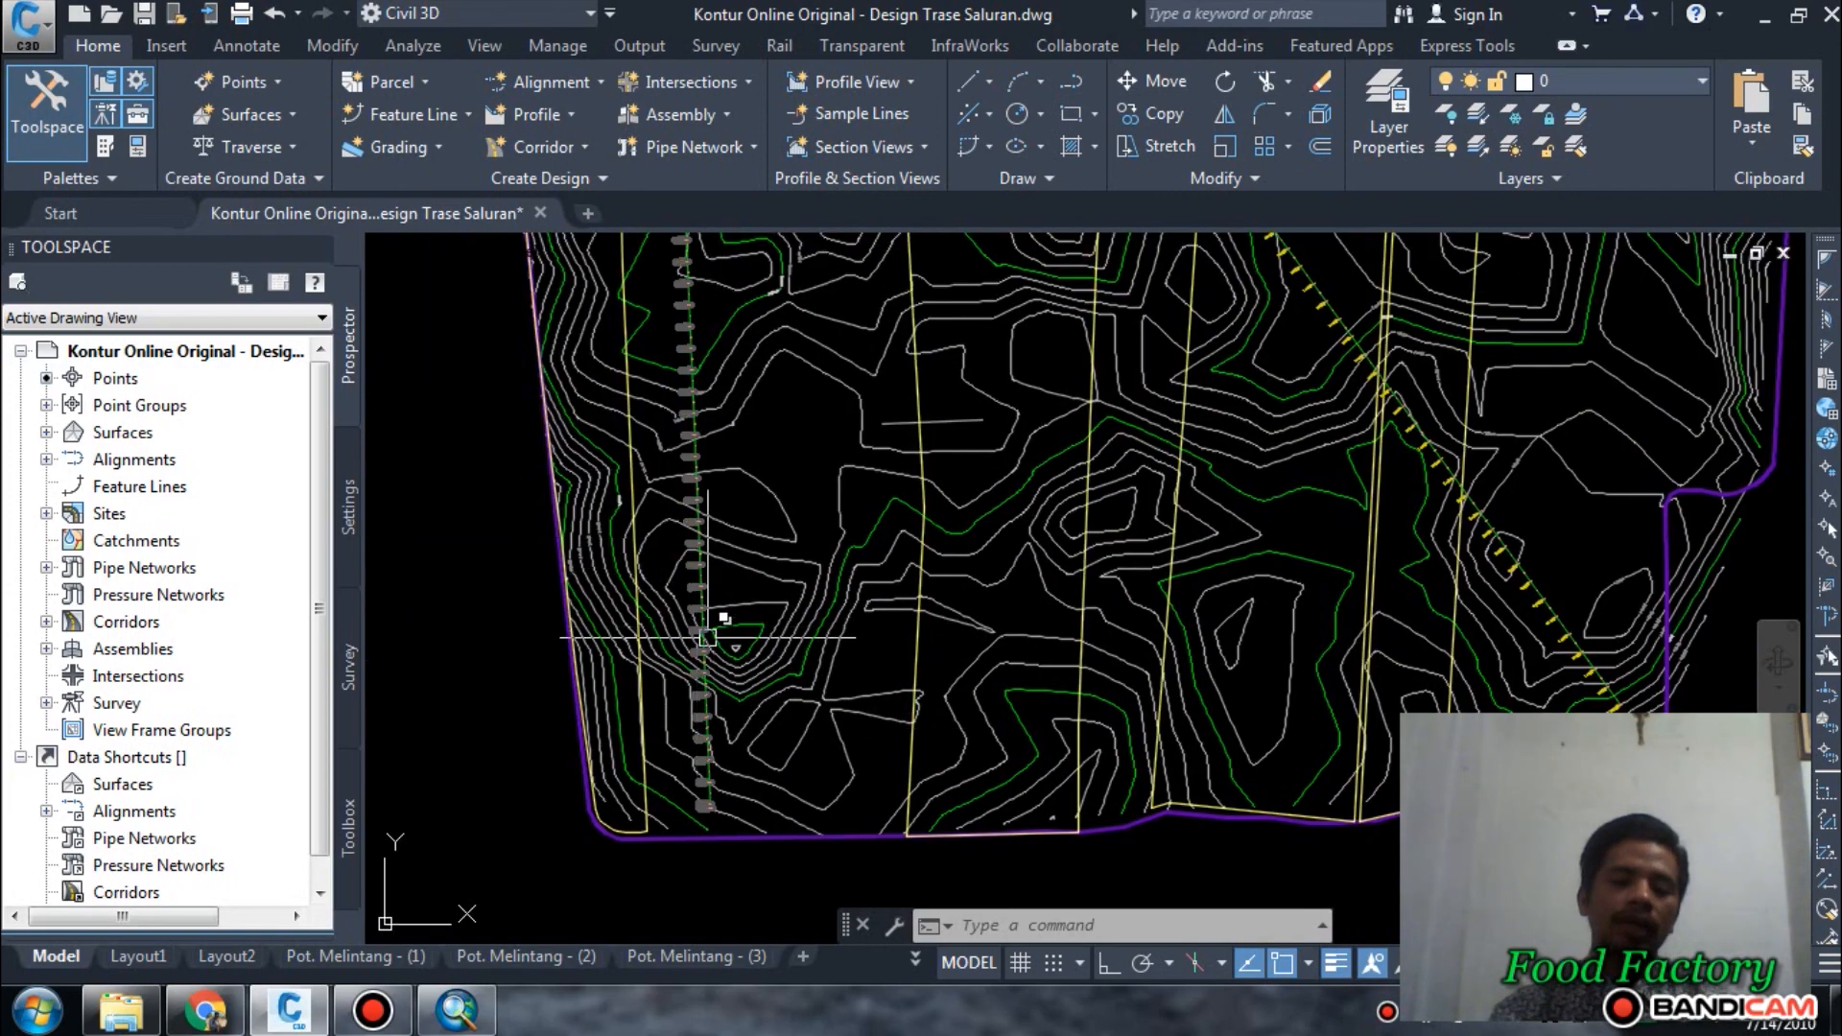
Check the contour elevations around station 0+000, where the three alignments begin.
scroll(708, 637, down, 4)
middle_drag(743, 505, 773, 662)
scroll(751, 312, up, 6)
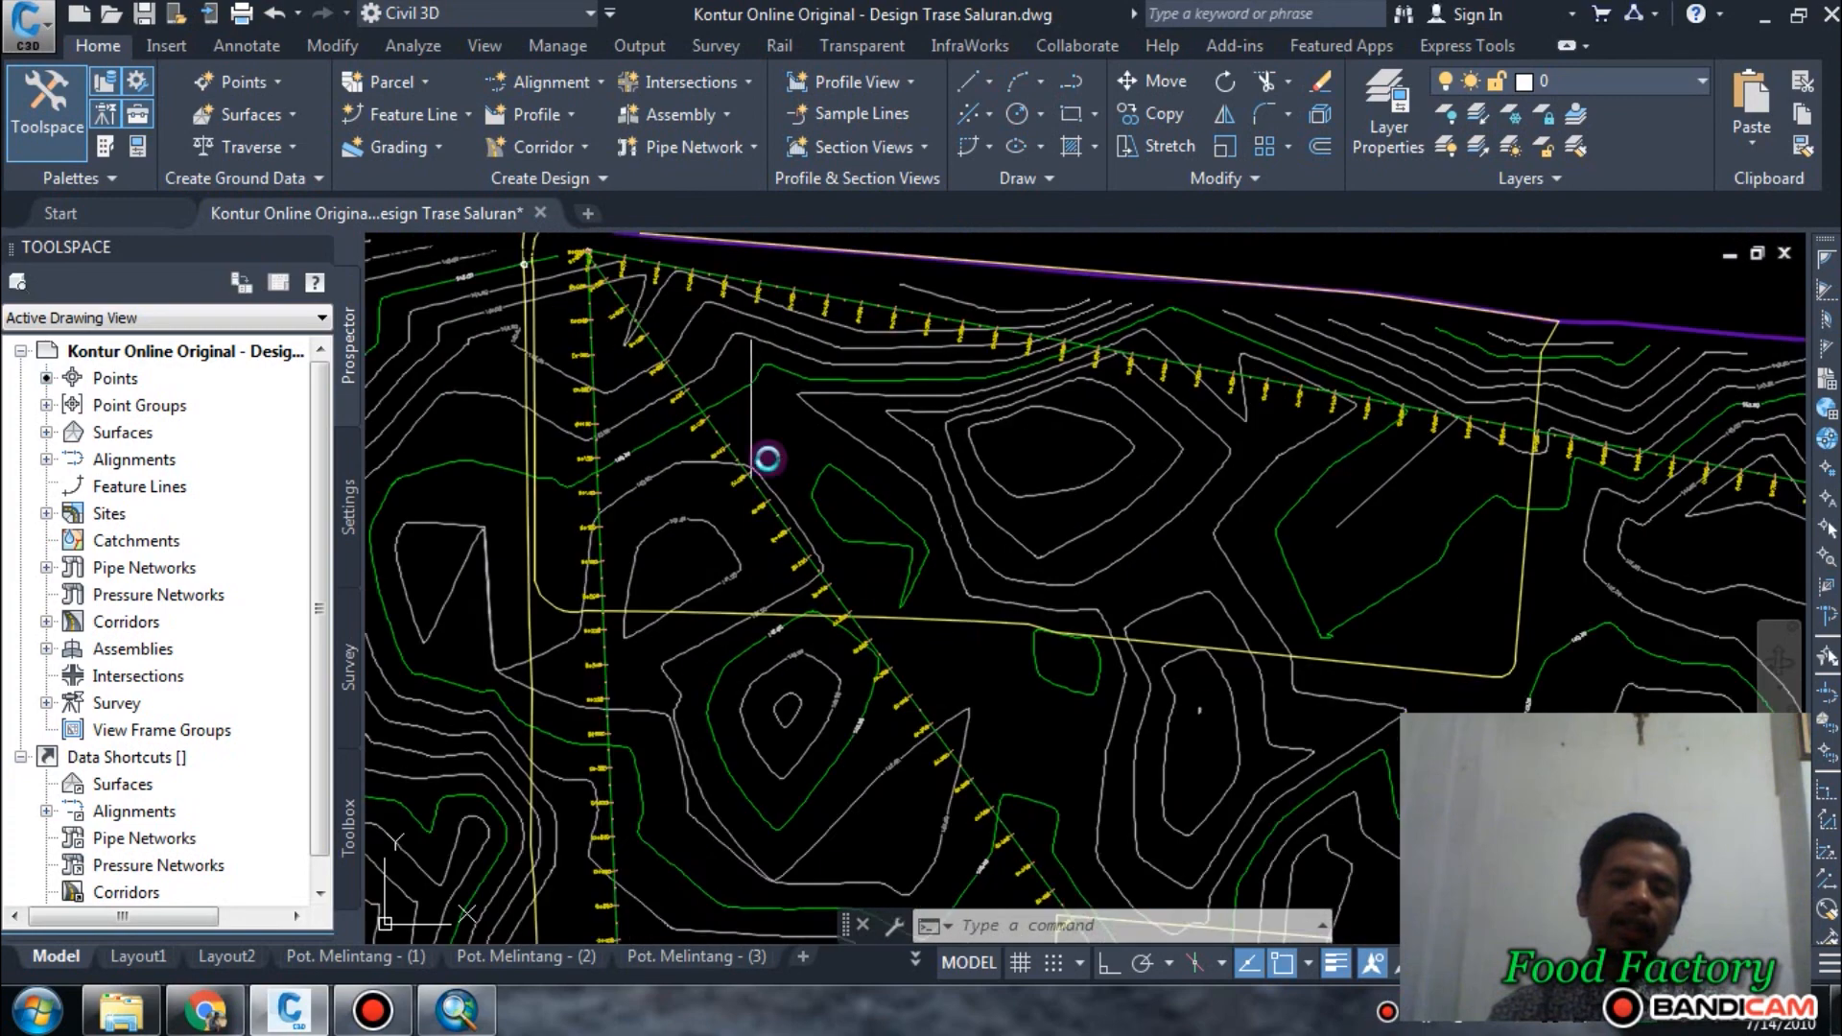
scroll(767, 451, down, 3)
scroll(636, 506, up, 2)
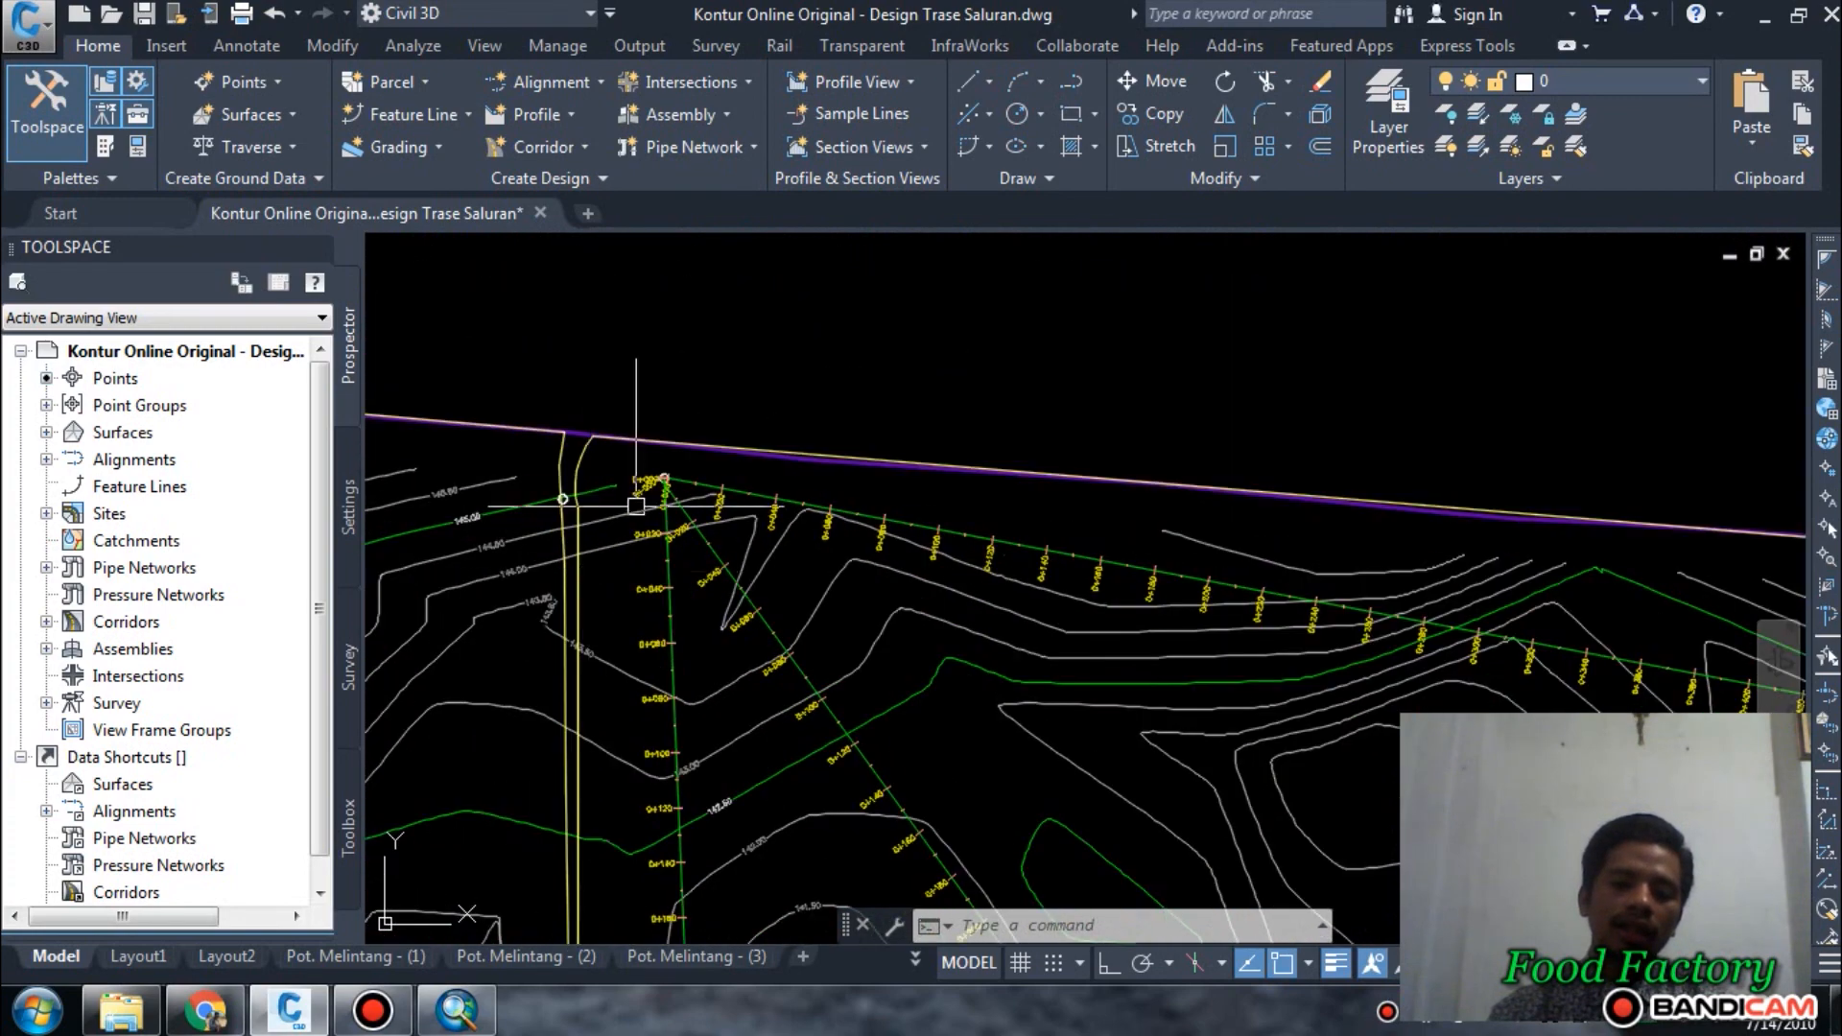
scroll(658, 455, up, 4)
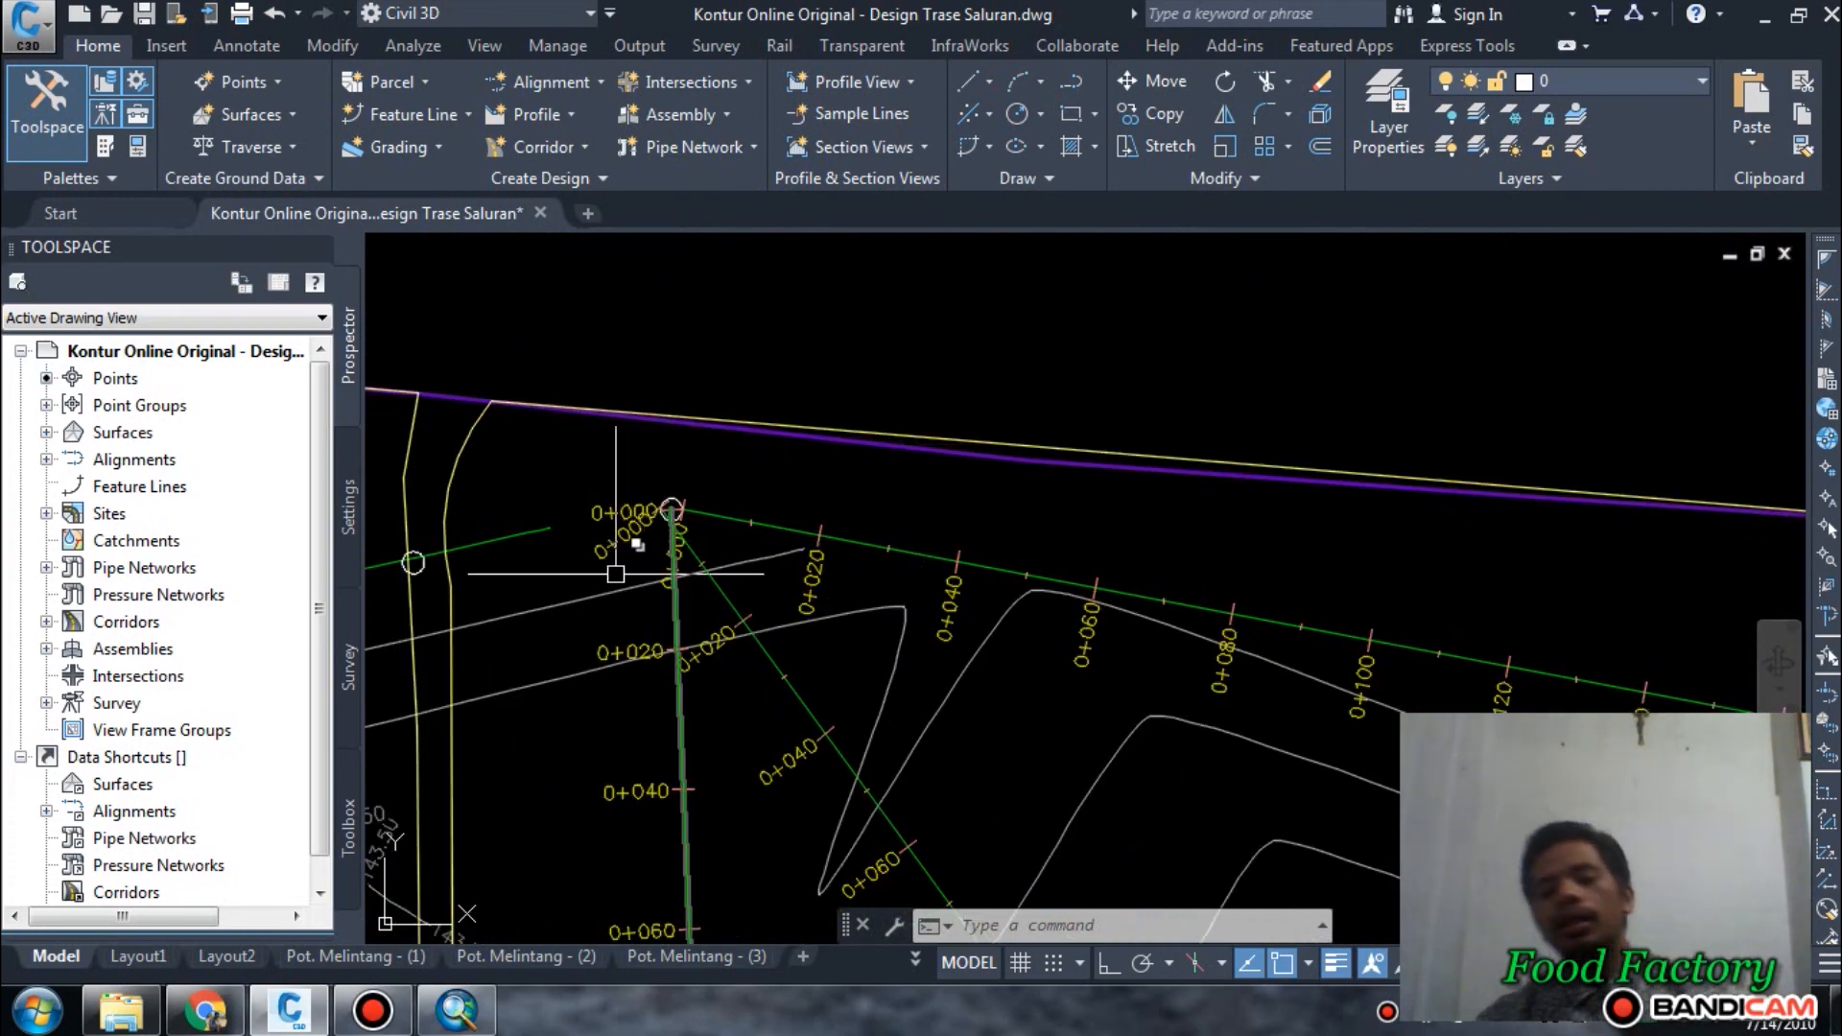
scroll(602, 513, down, 3)
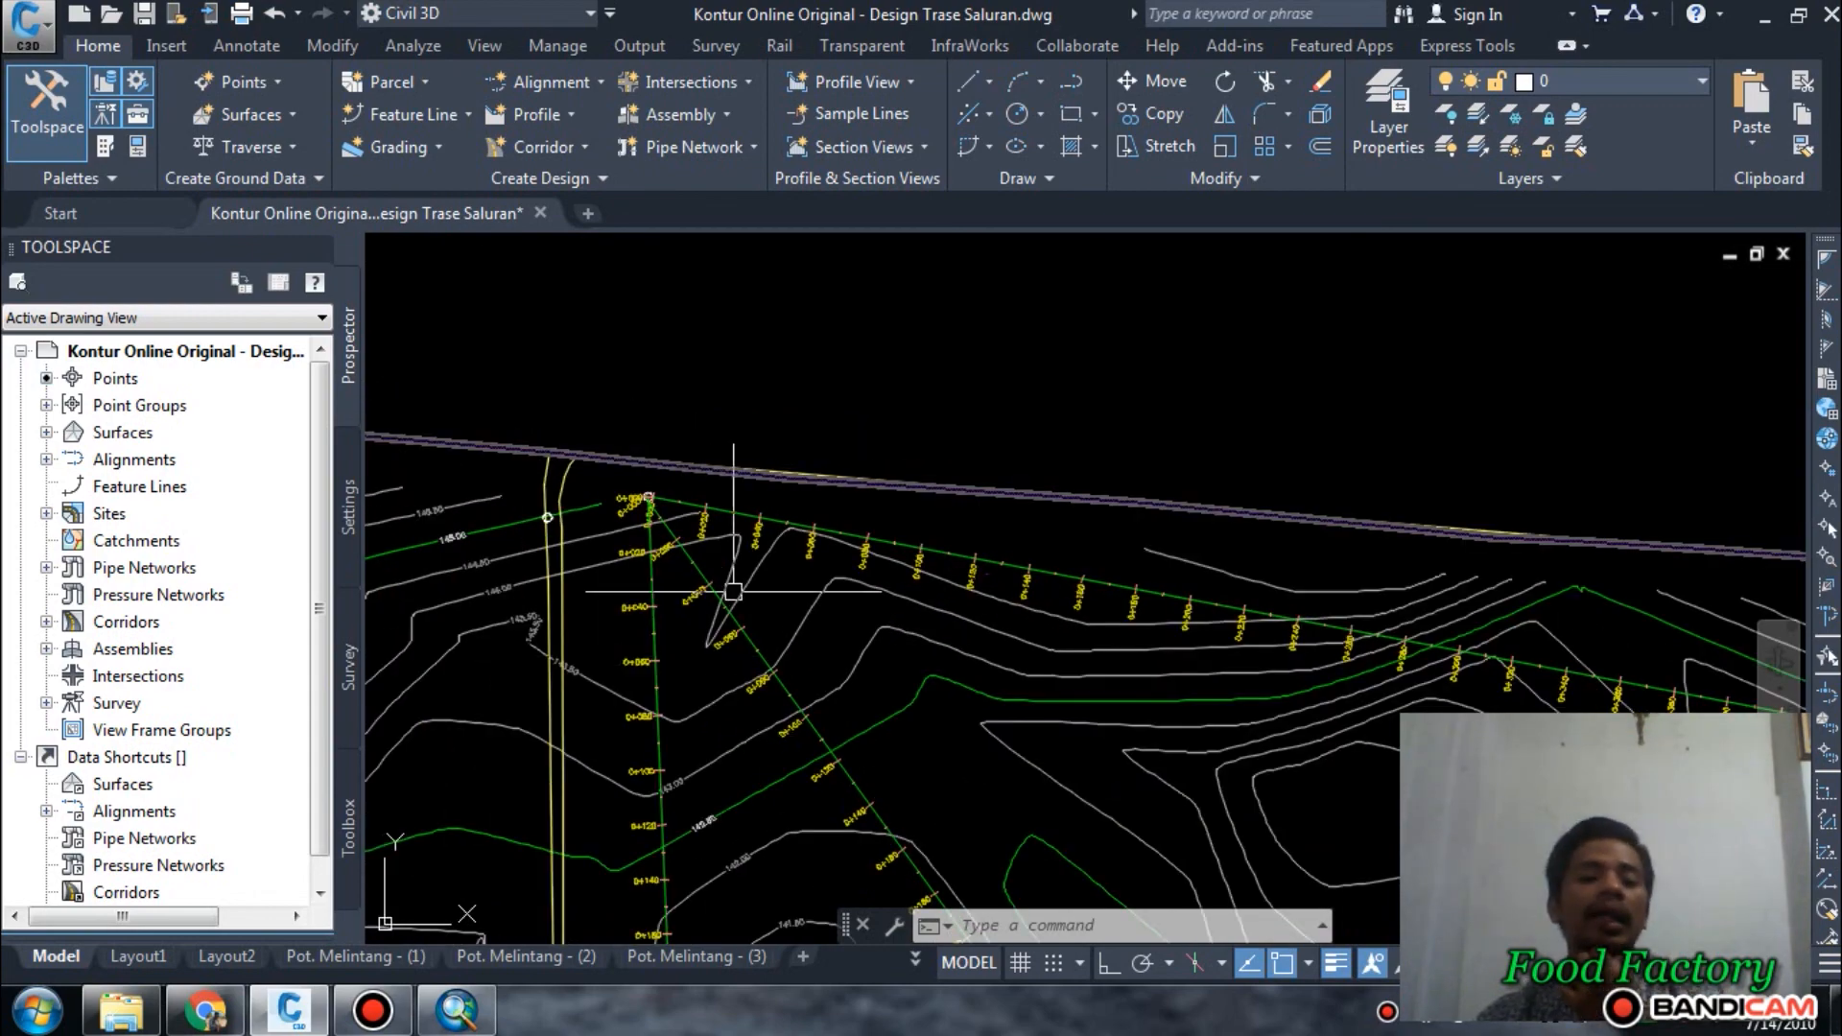
scroll(739, 691, up, 2)
scroll(691, 412, down, 6)
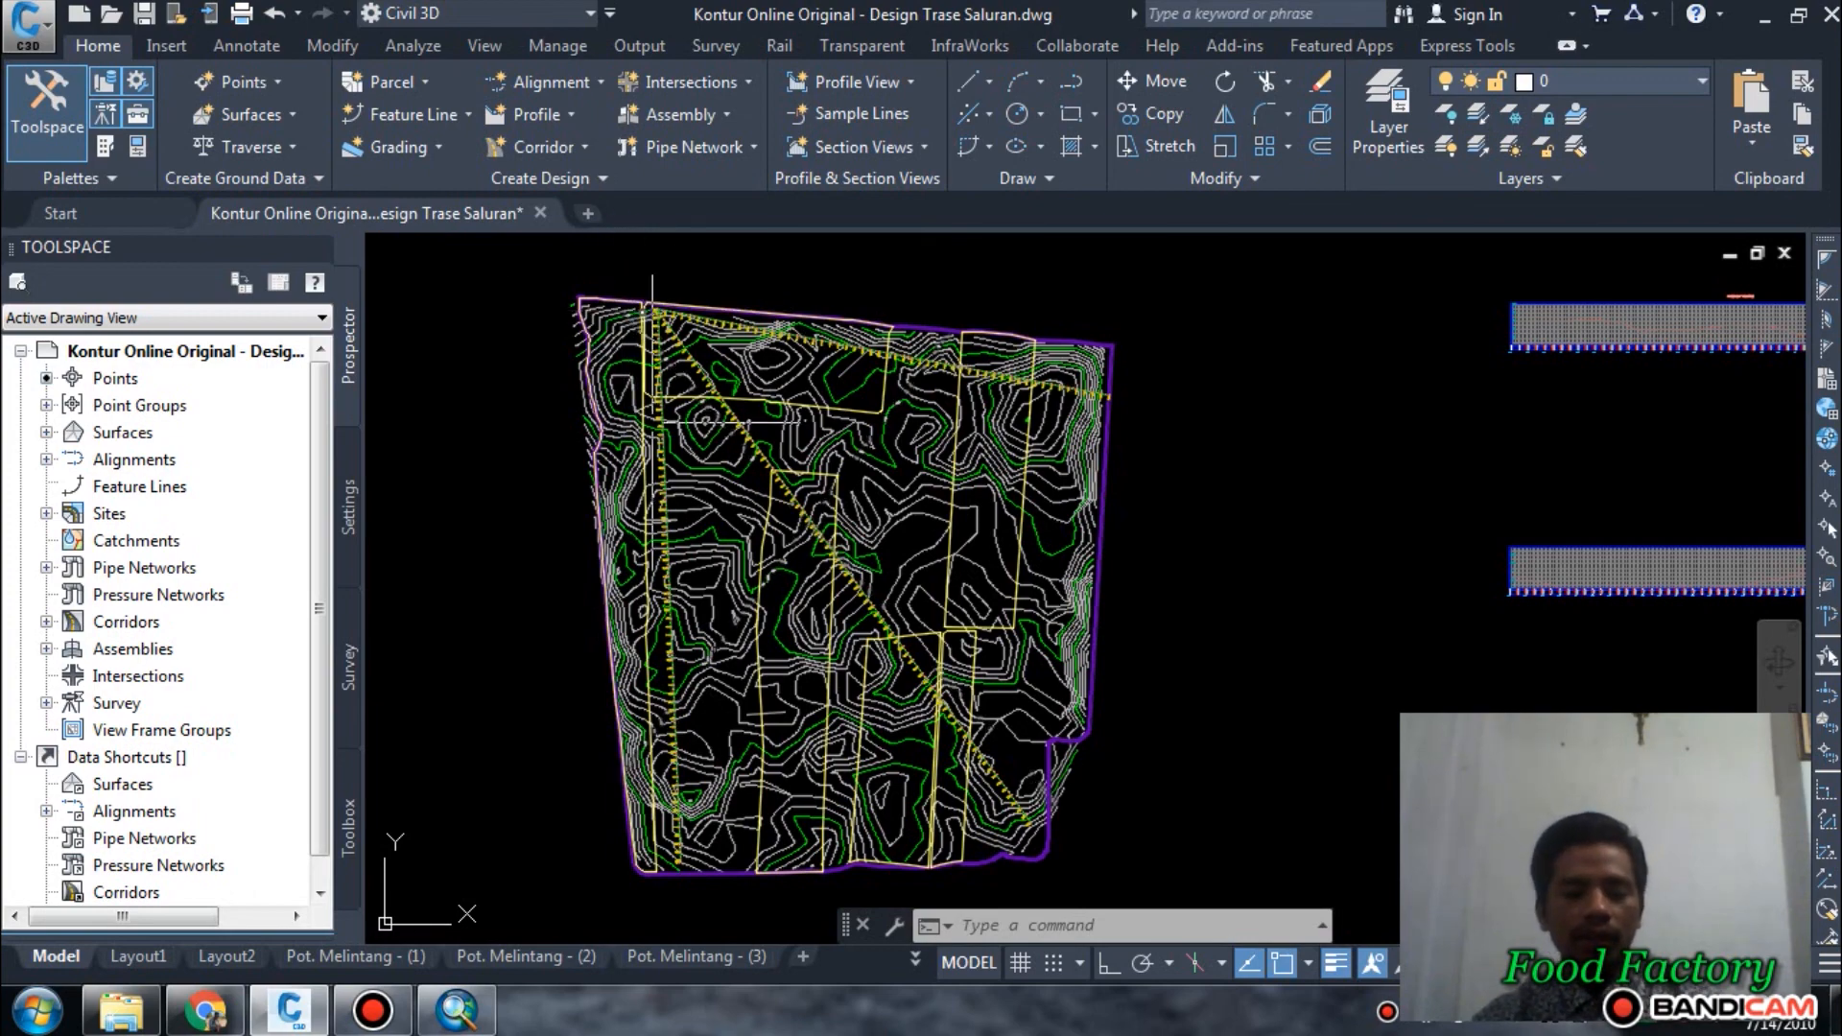
Review the whole contour map with its three alignments alongside the profile views.
middle_drag(786, 796, 792, 614)
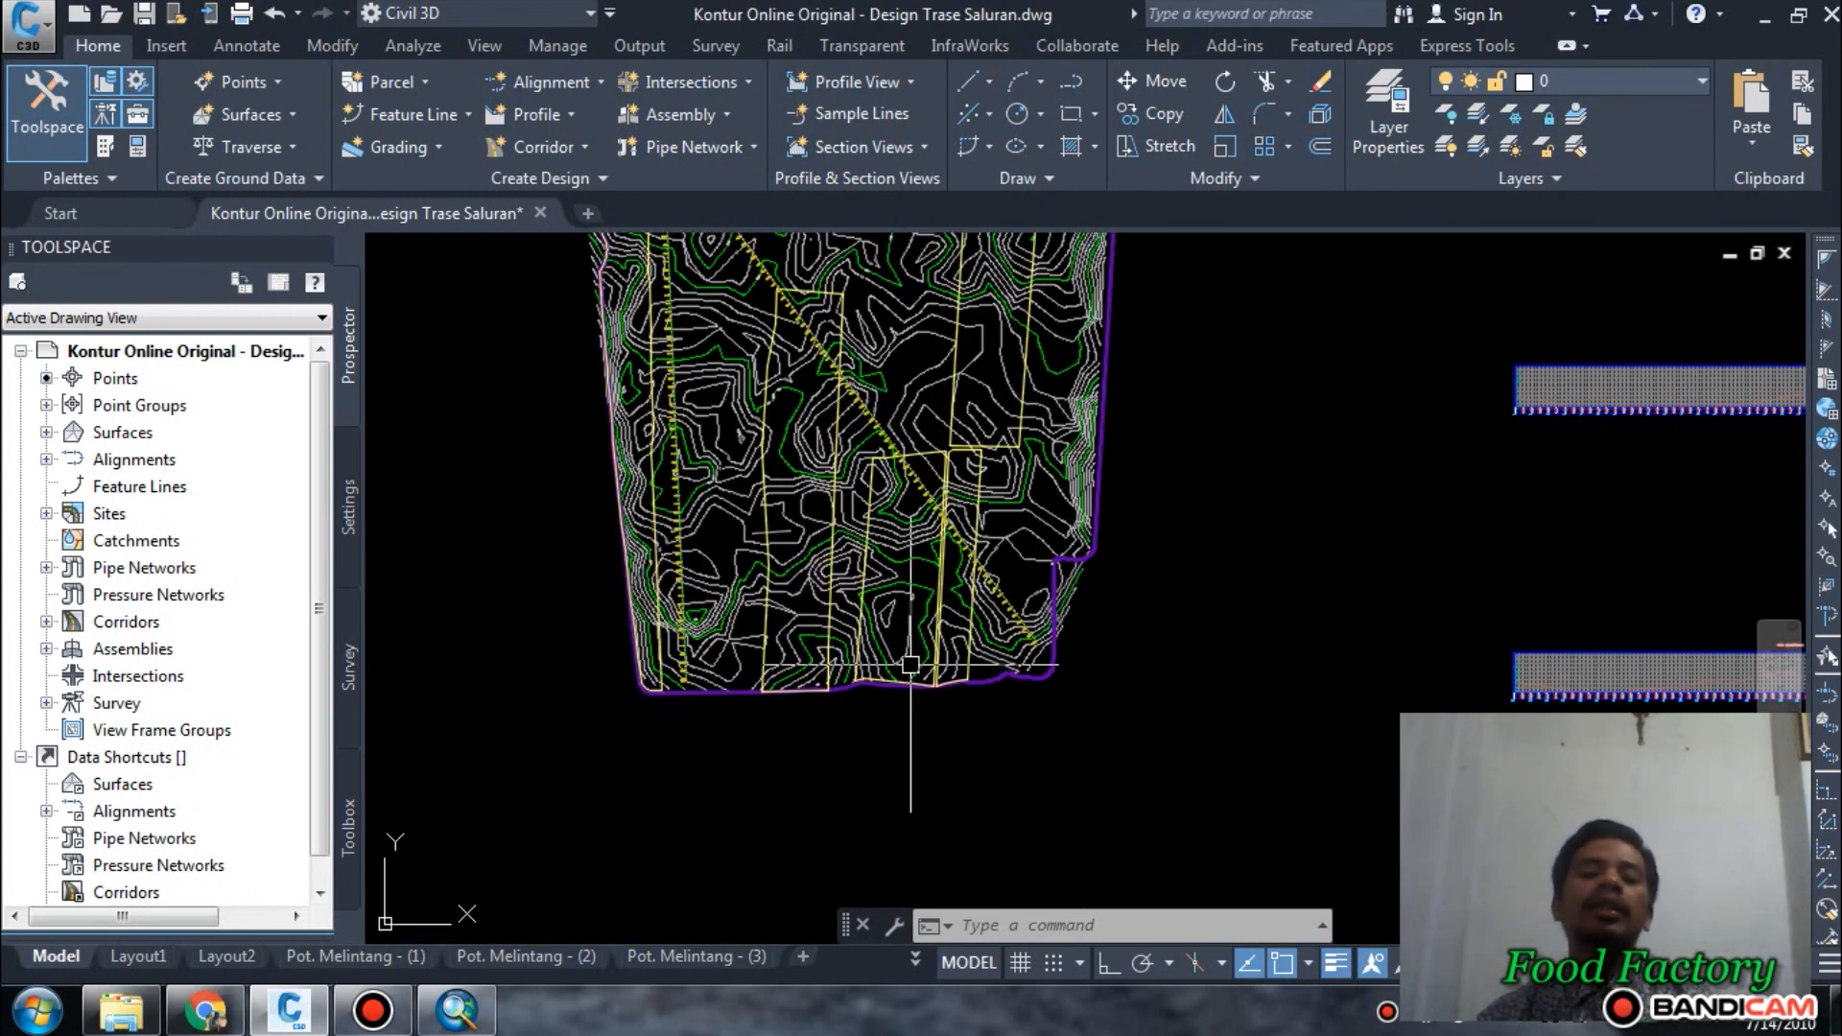
middle_drag(910, 664, 938, 720)
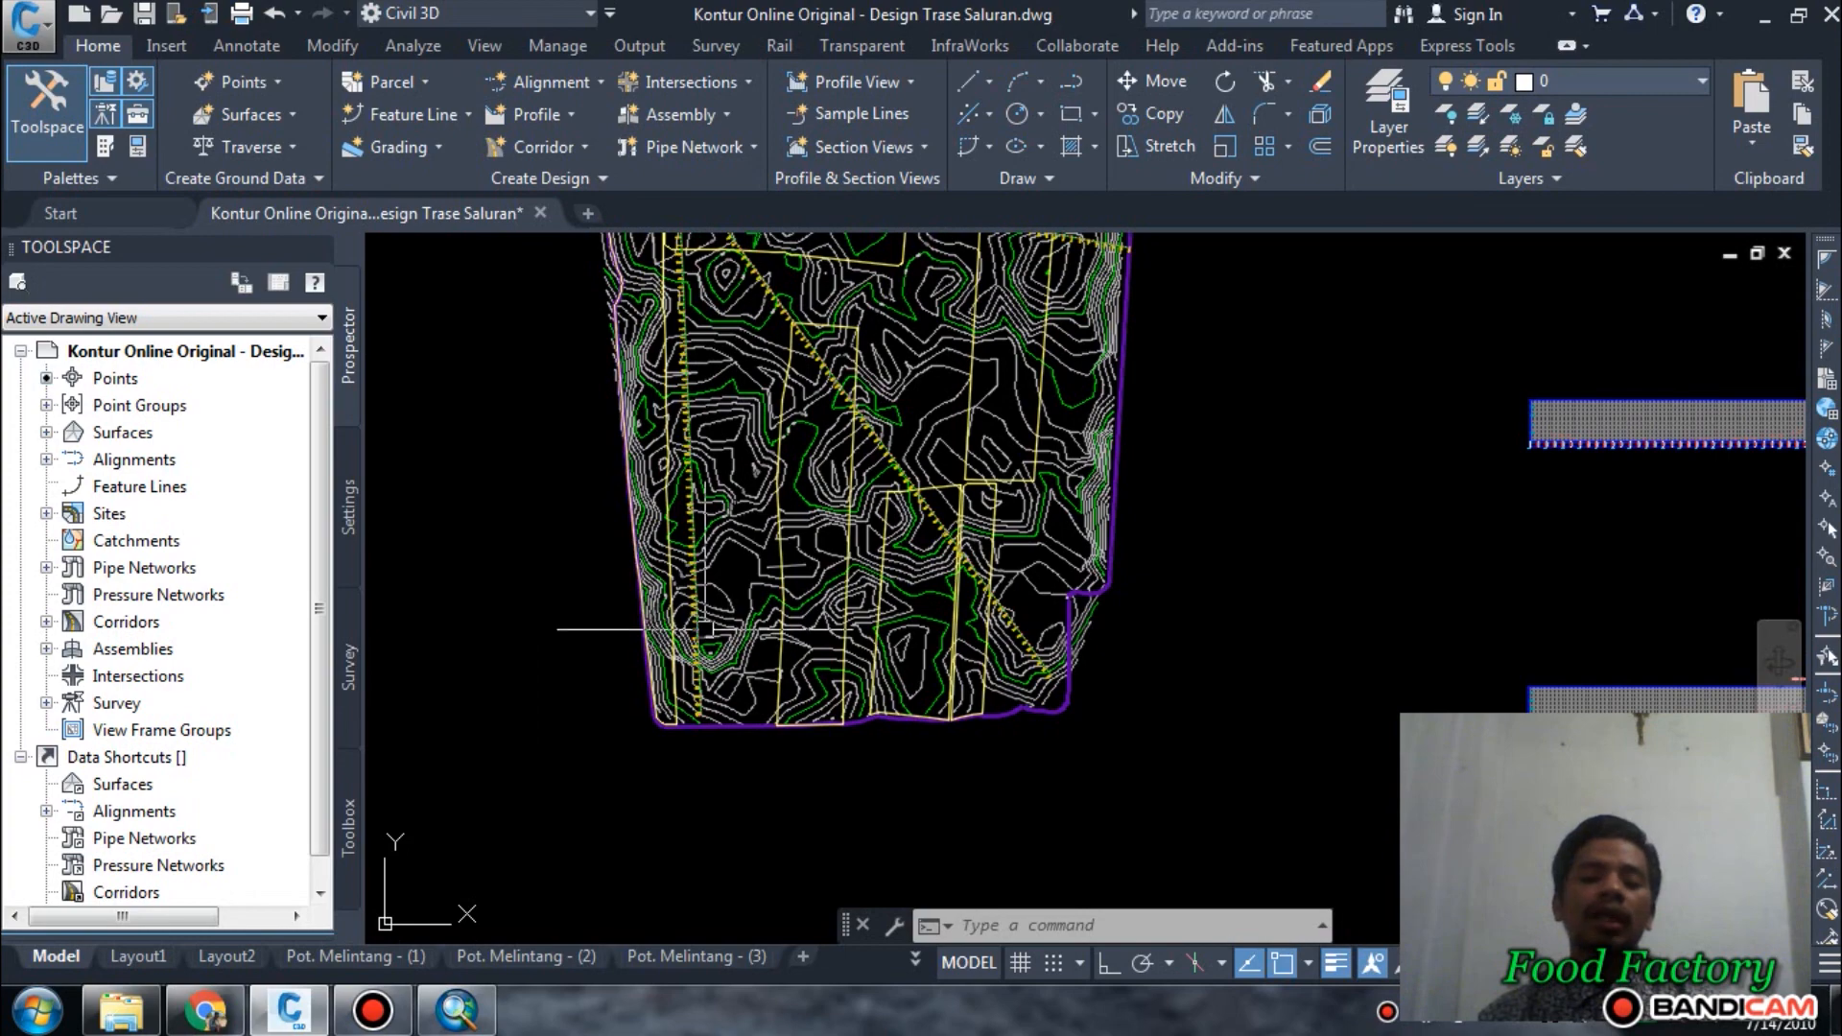
mouse_move(658, 625)
middle_down()
mouse_move(645, 745)
mouse_move(616, 761)
mouse_move(637, 704)
mouse_move(649, 752)
middle_up()
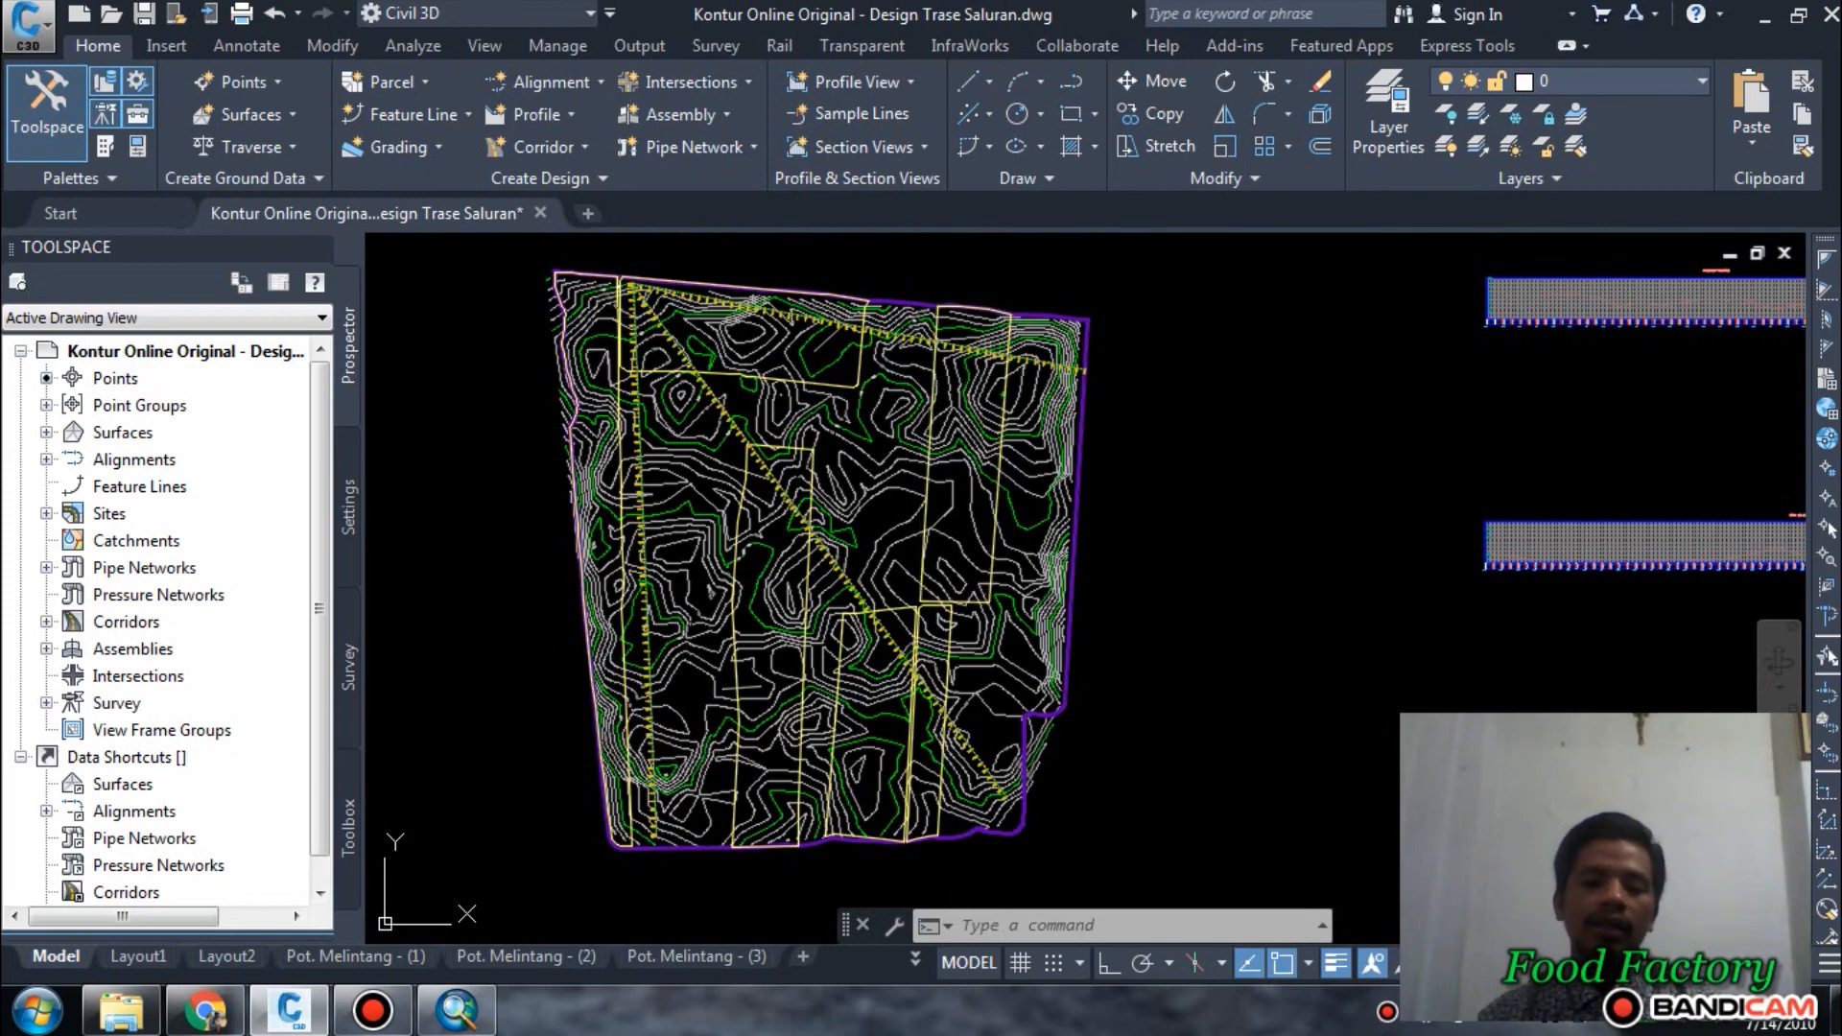
scroll(658, 589, down, 4)
scroll(658, 589, up, 2)
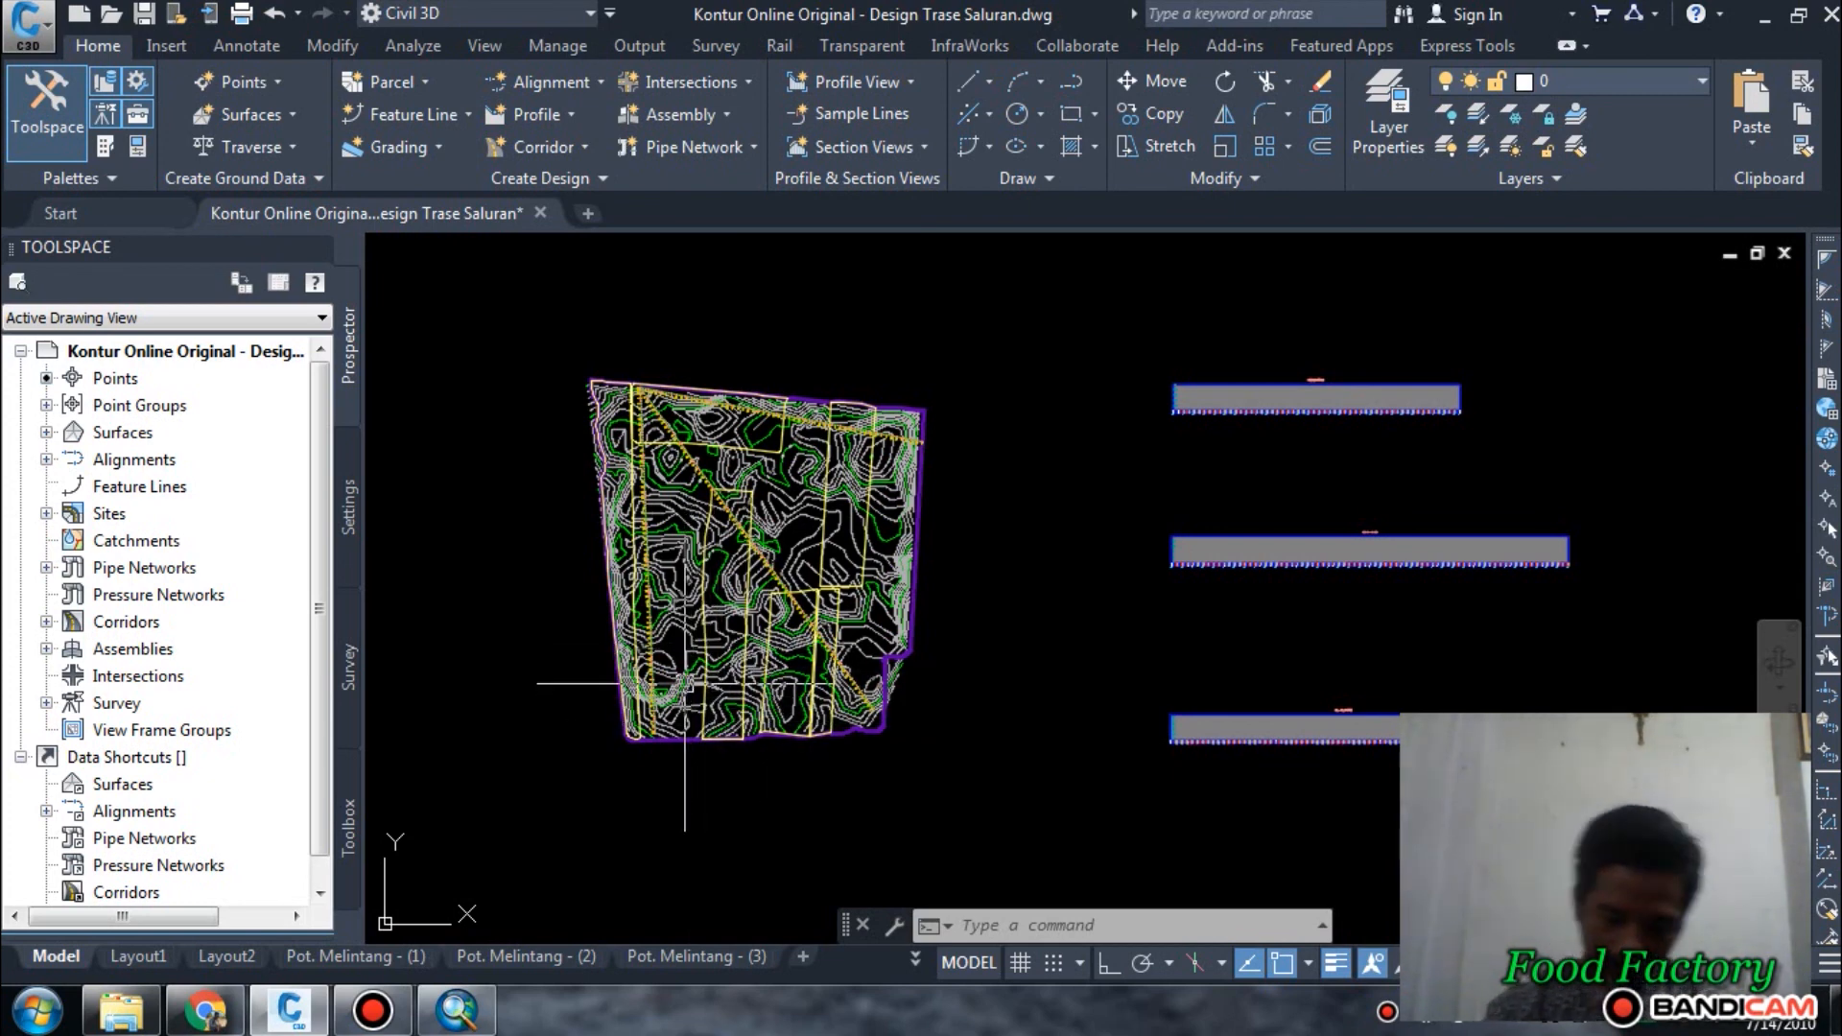
middle_drag(1095, 563, 999, 583)
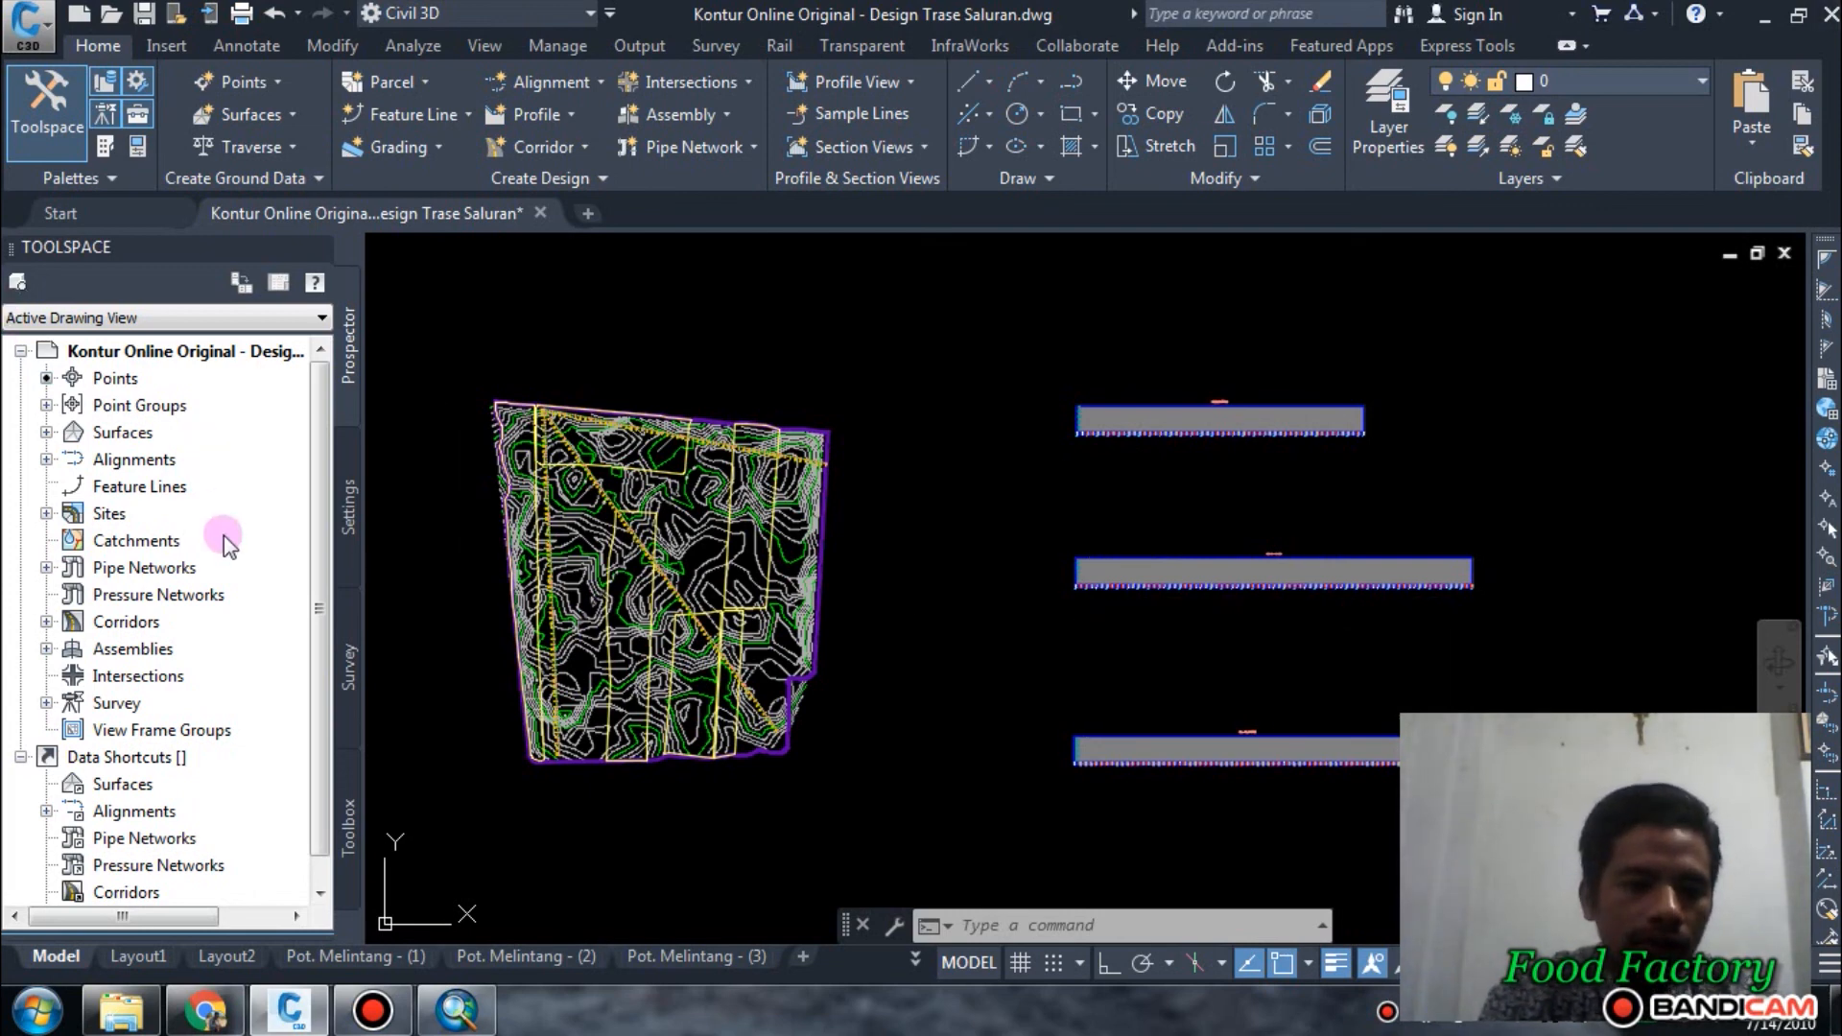
Set the surface style of the KonturOnline surface to _No Display.
click(45, 432)
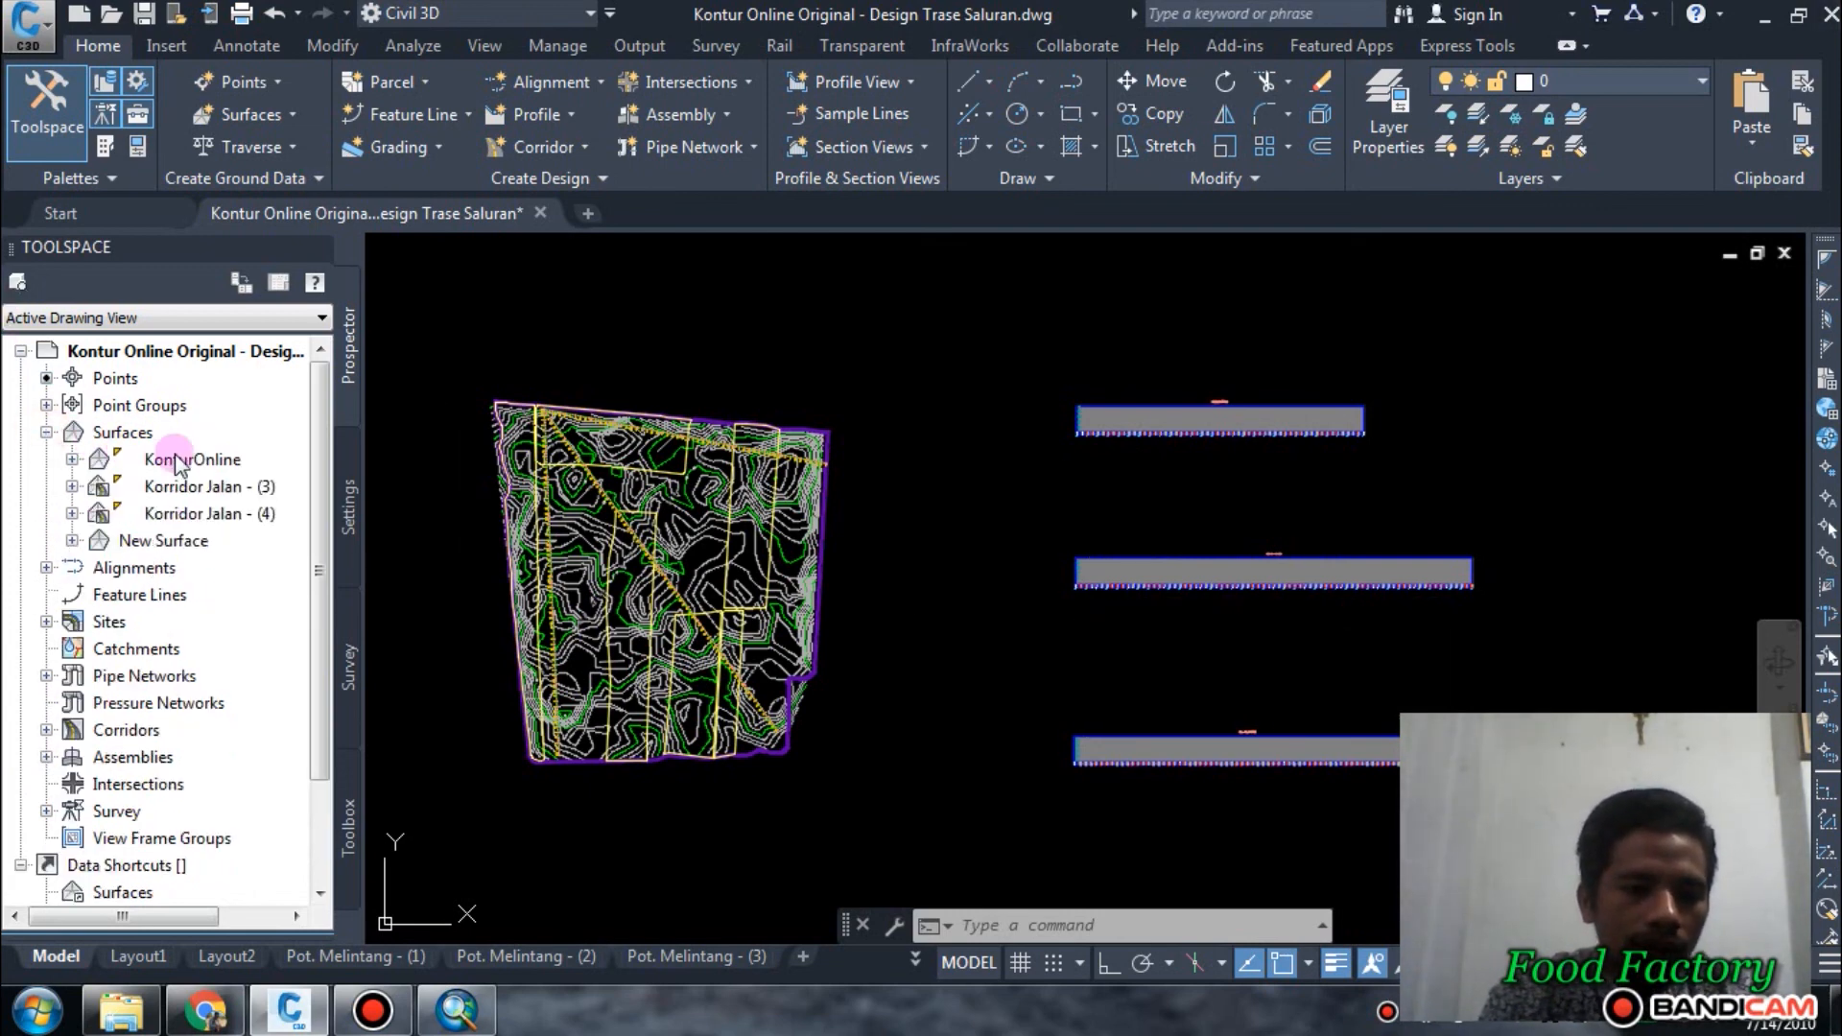
click(192, 462)
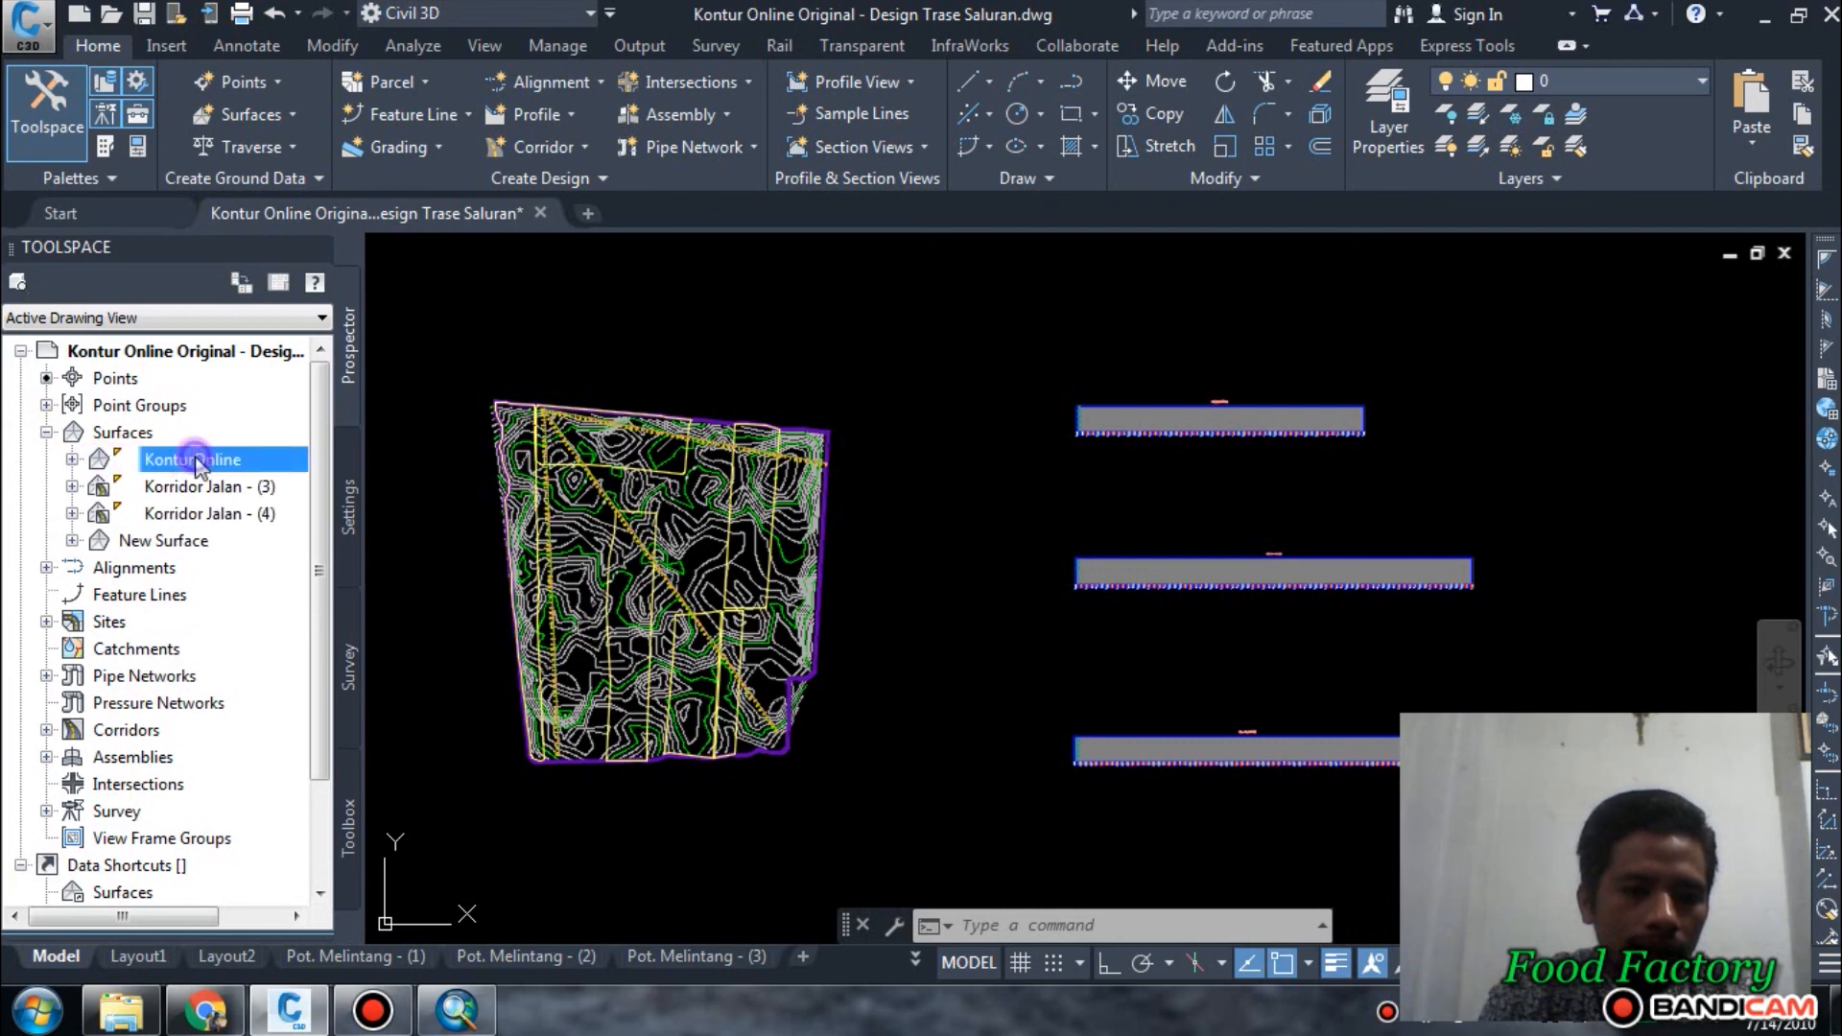
right_click(192, 462)
key(Escape)
click(402, 459)
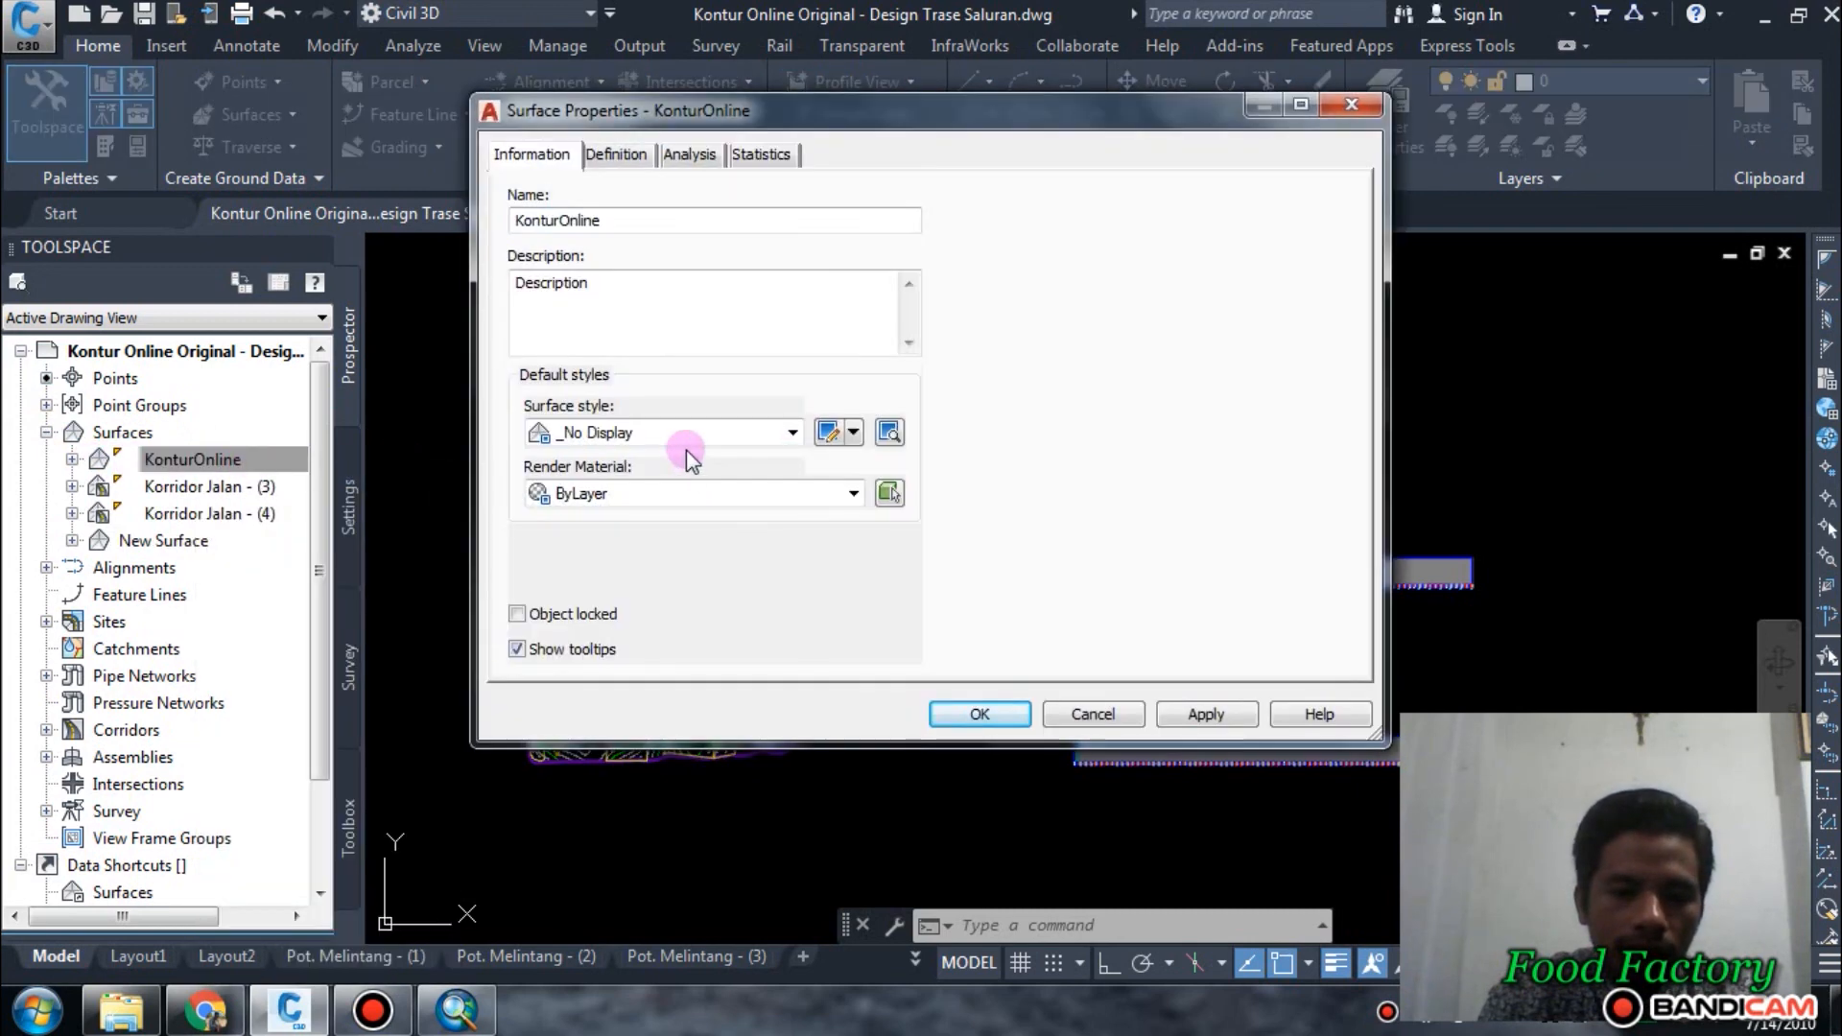
click(680, 450)
click(670, 454)
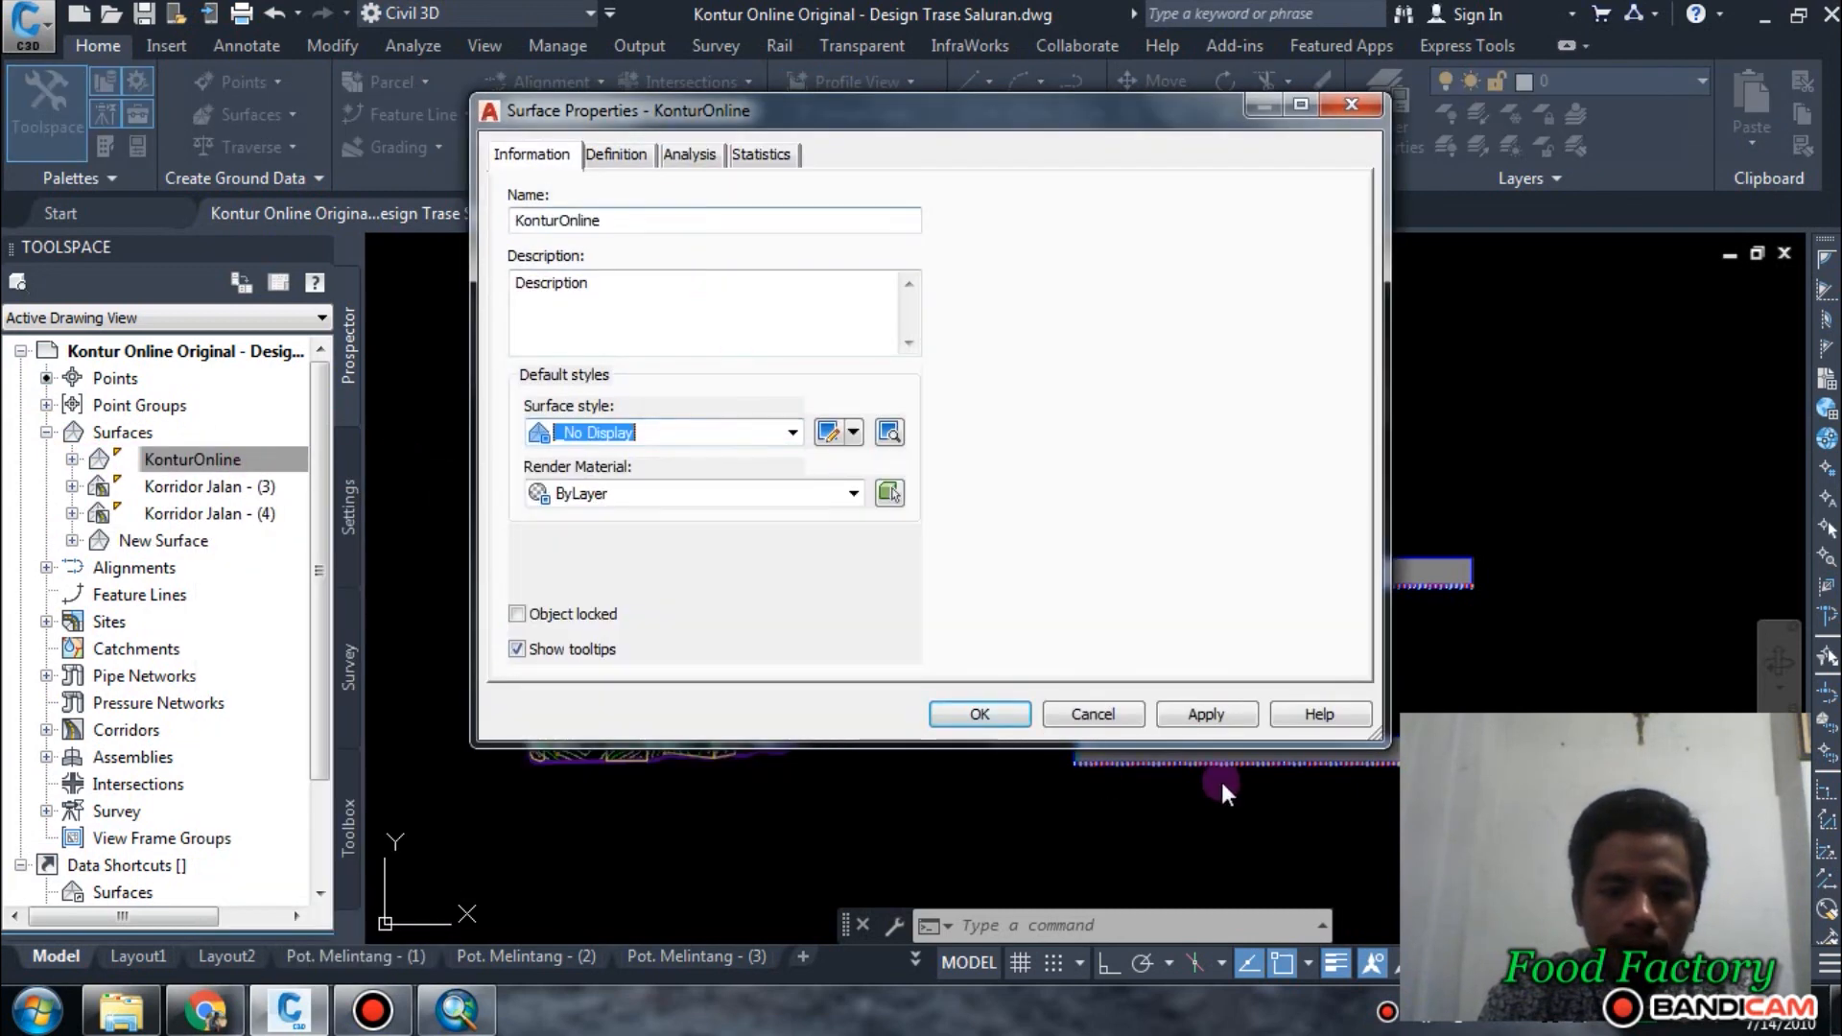
click(980, 715)
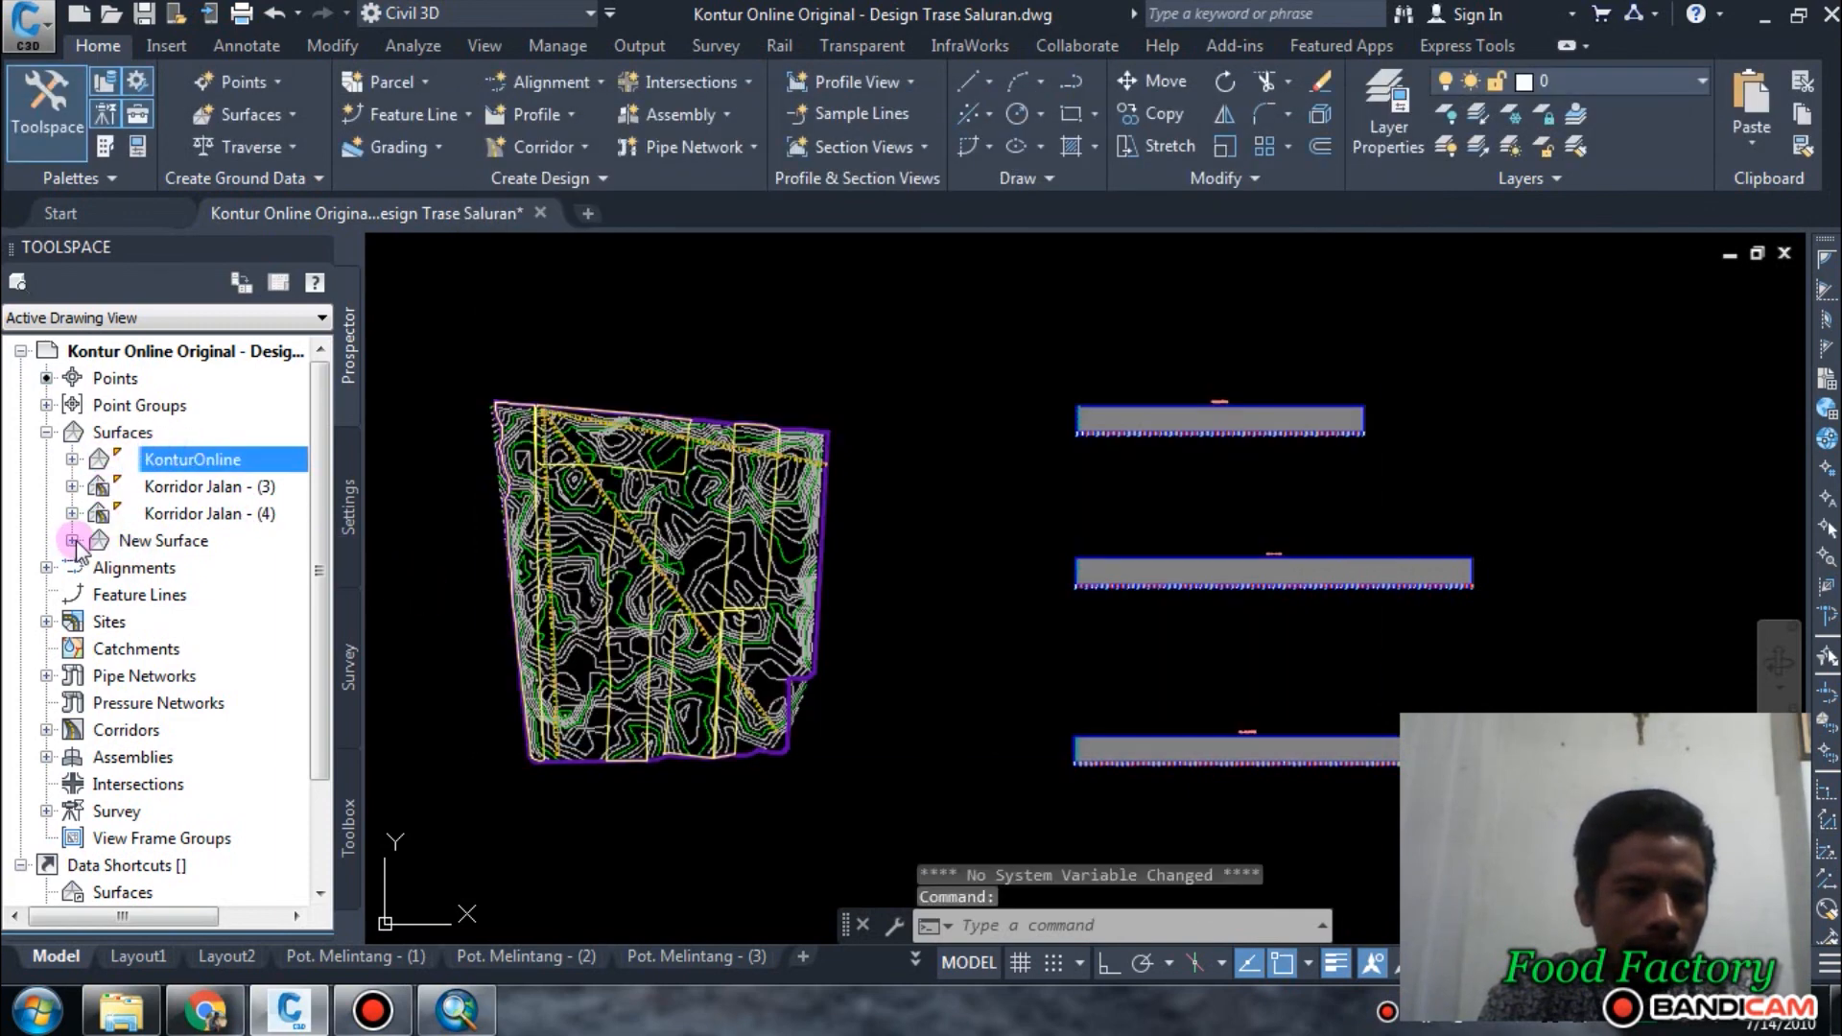
Set the surface style of New Surface to _No Display and apply it.
click(125, 540)
right_click(144, 540)
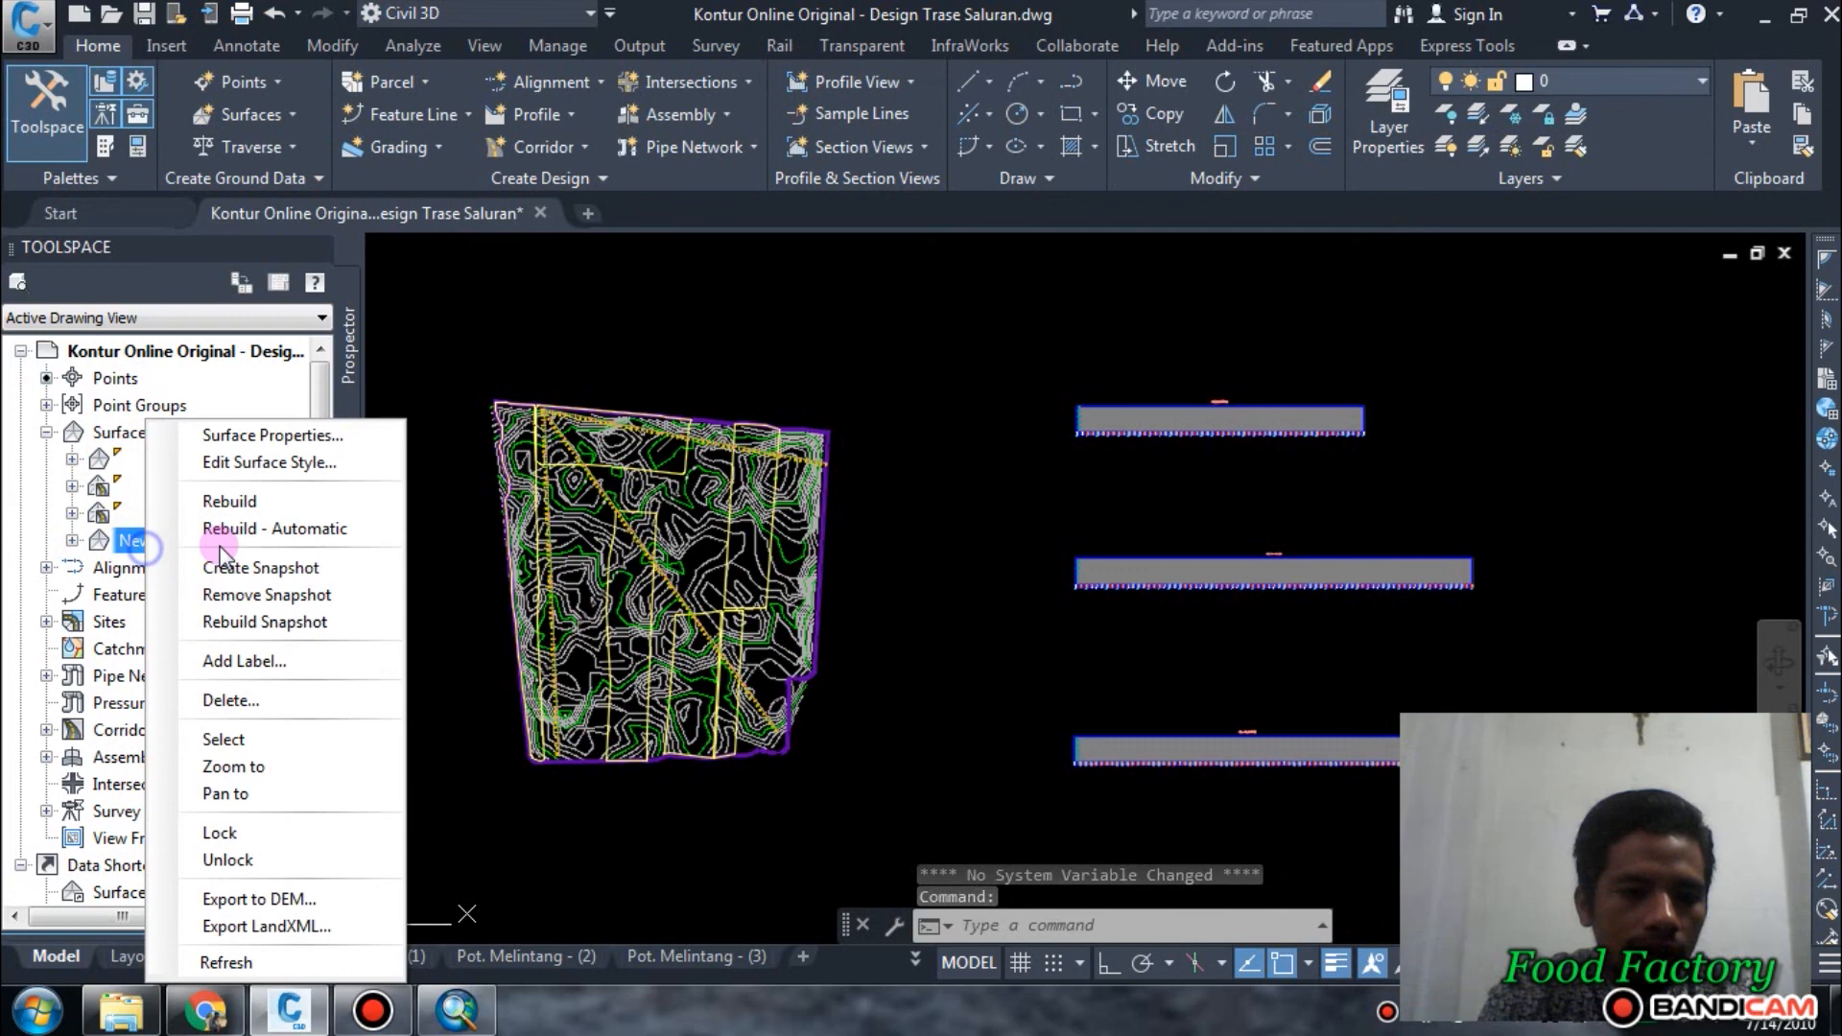
click(288, 437)
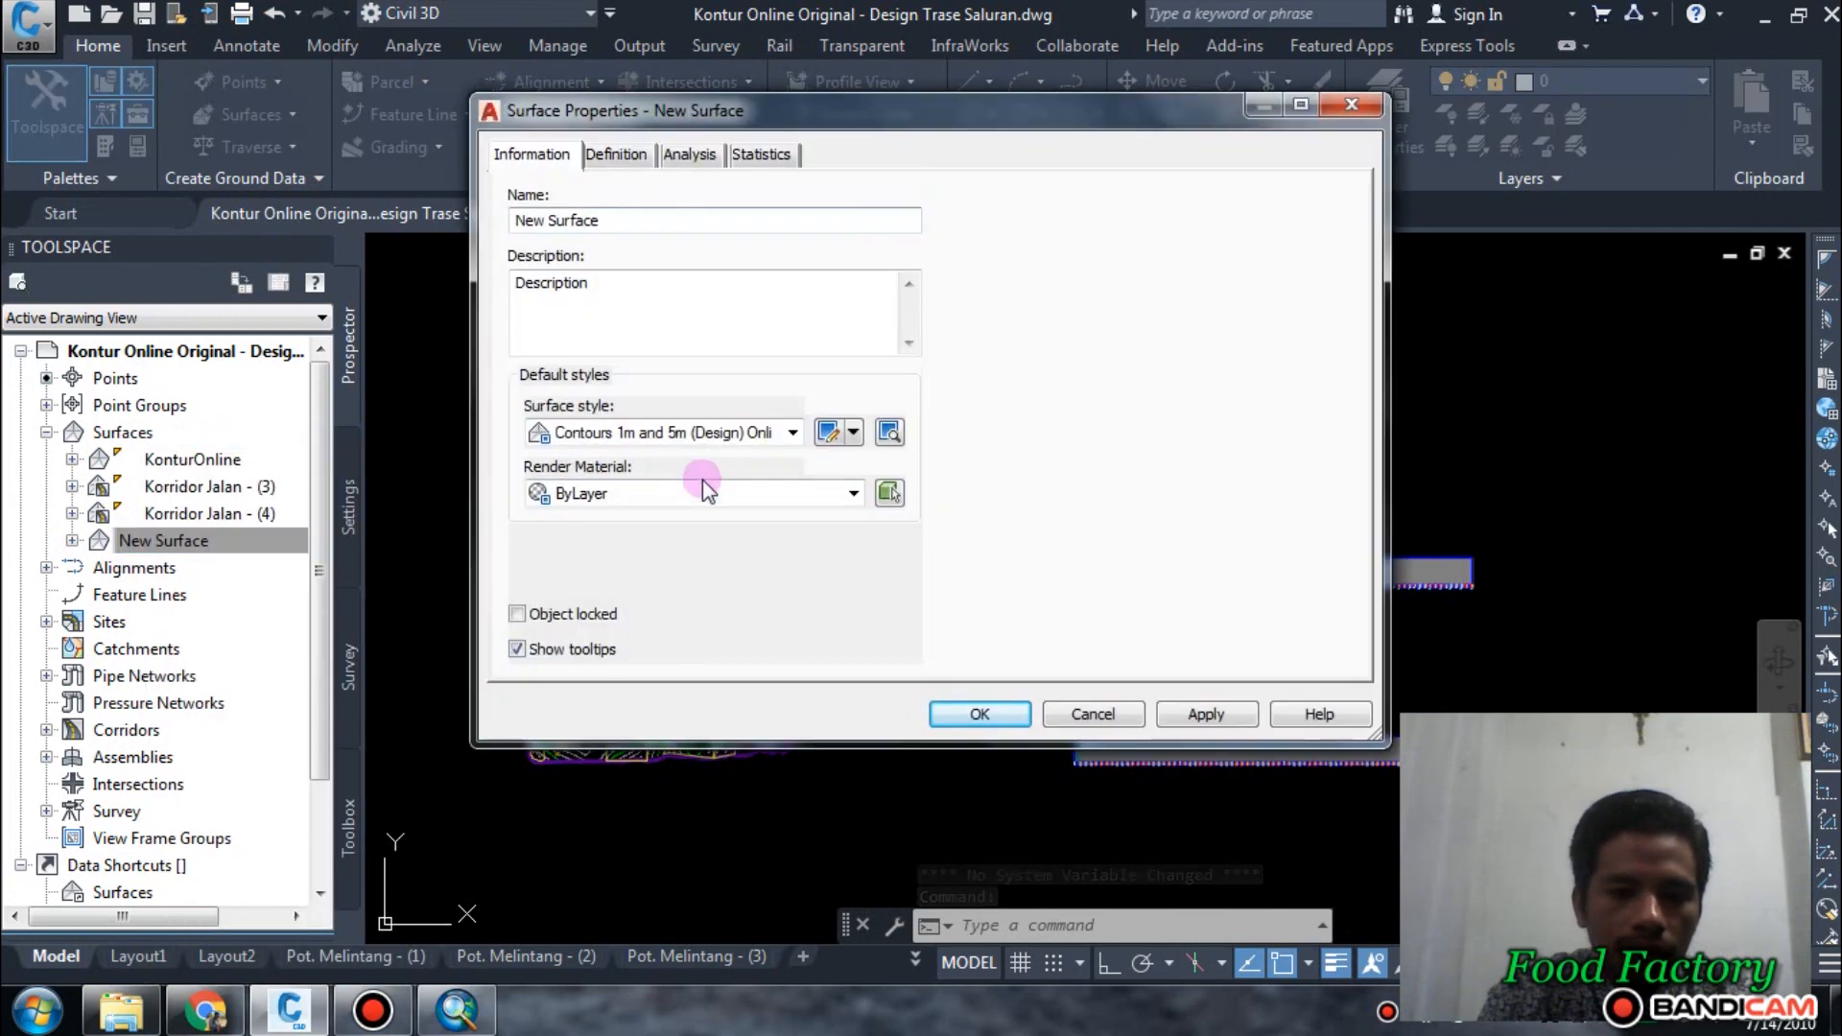
click(701, 433)
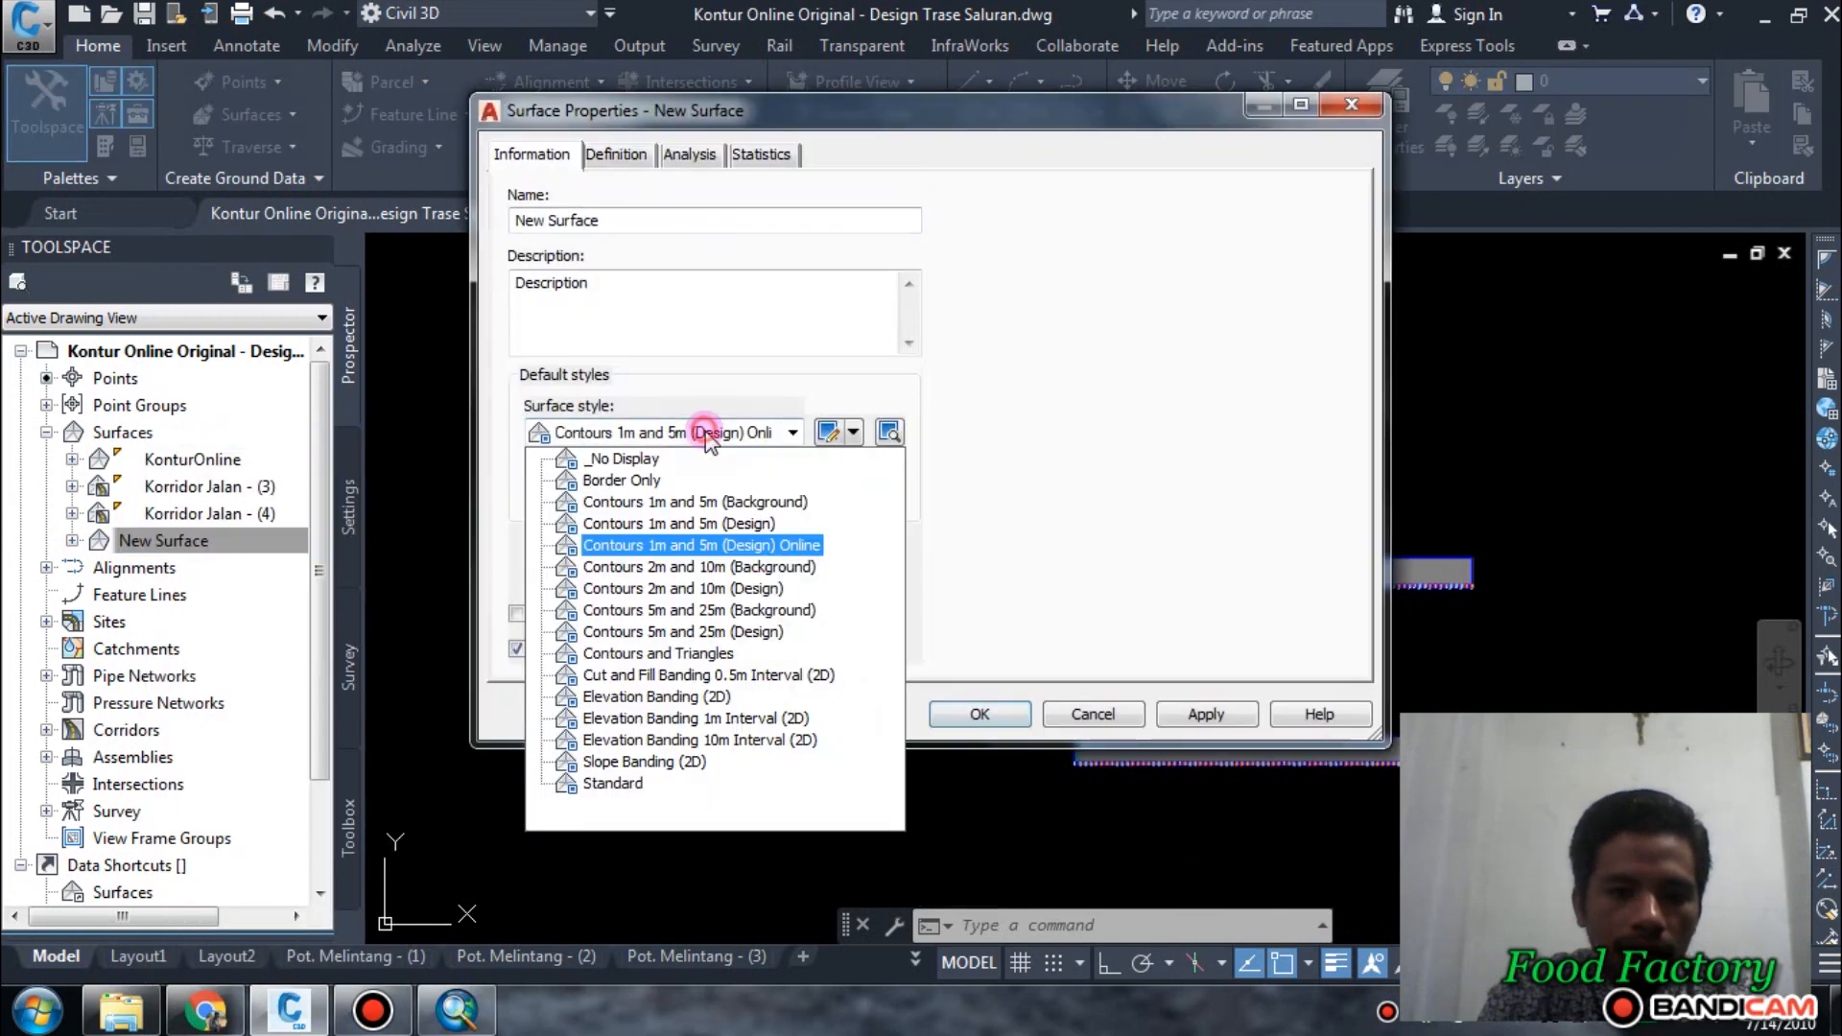
click(658, 460)
click(1199, 714)
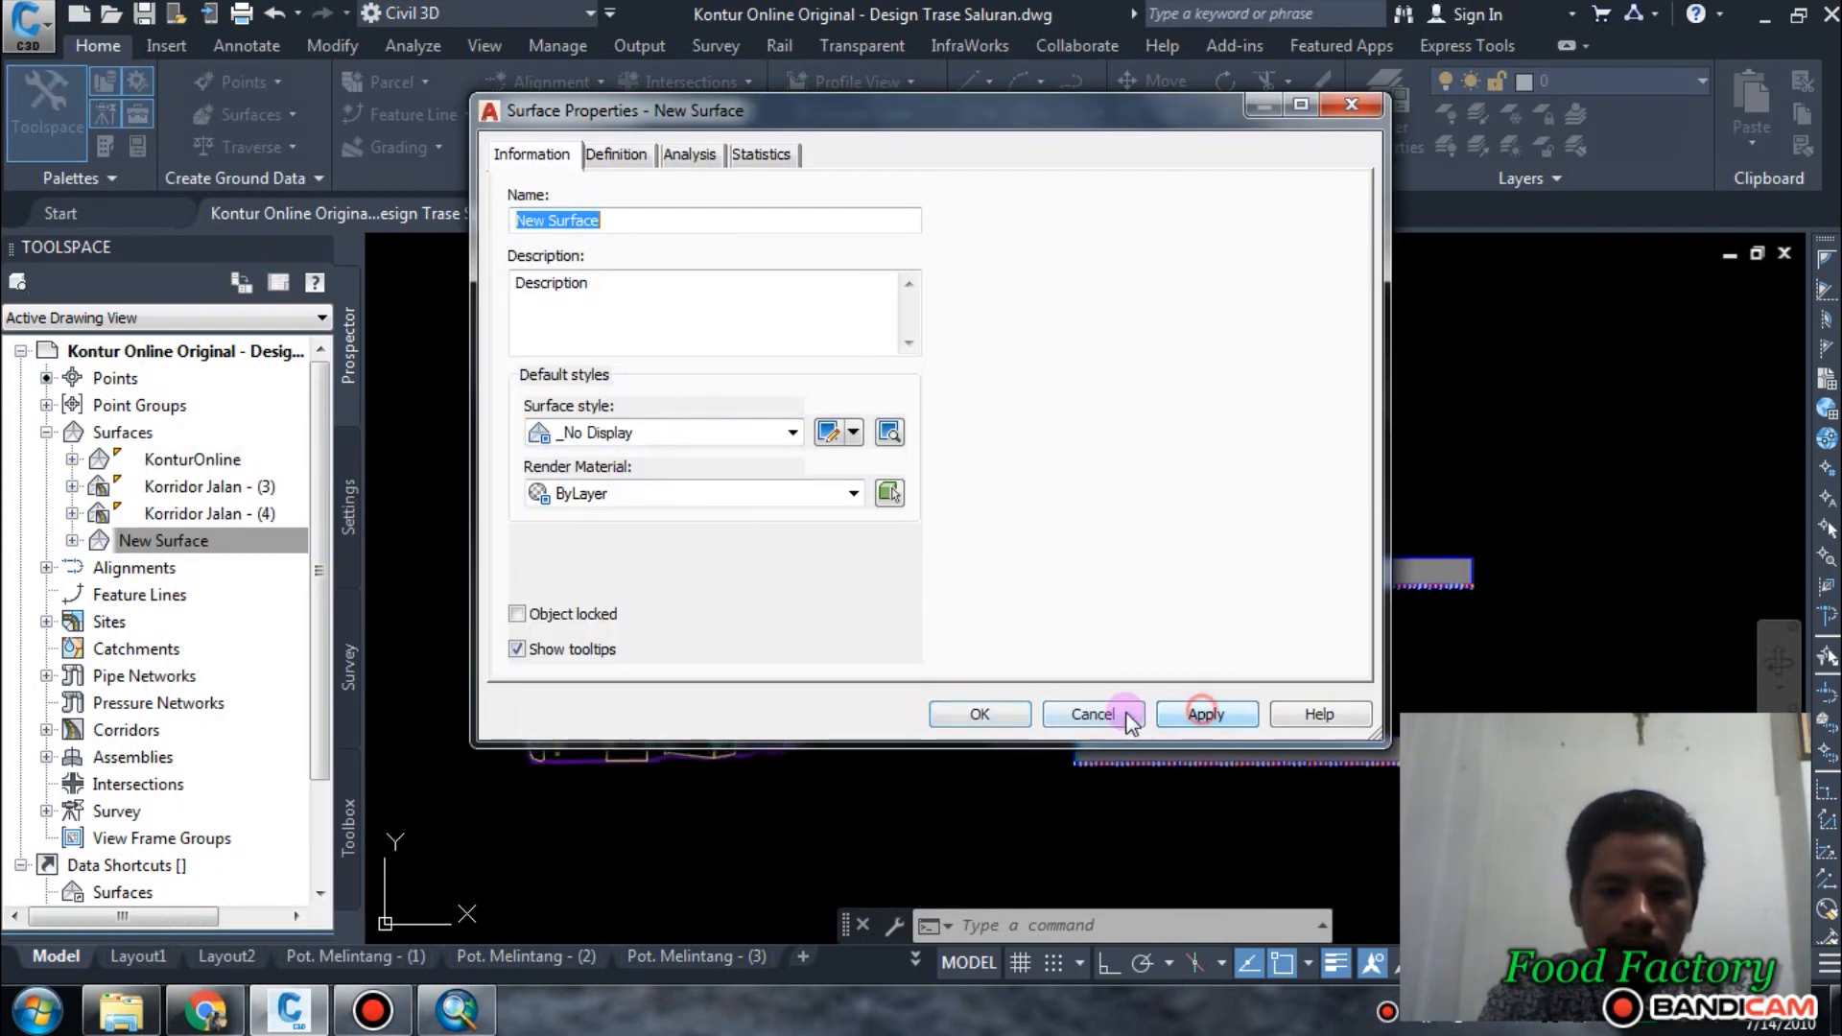
Close New Surface's properties and review the site boundary, plots and three alignments in plan alongside the profile views.
click(967, 705)
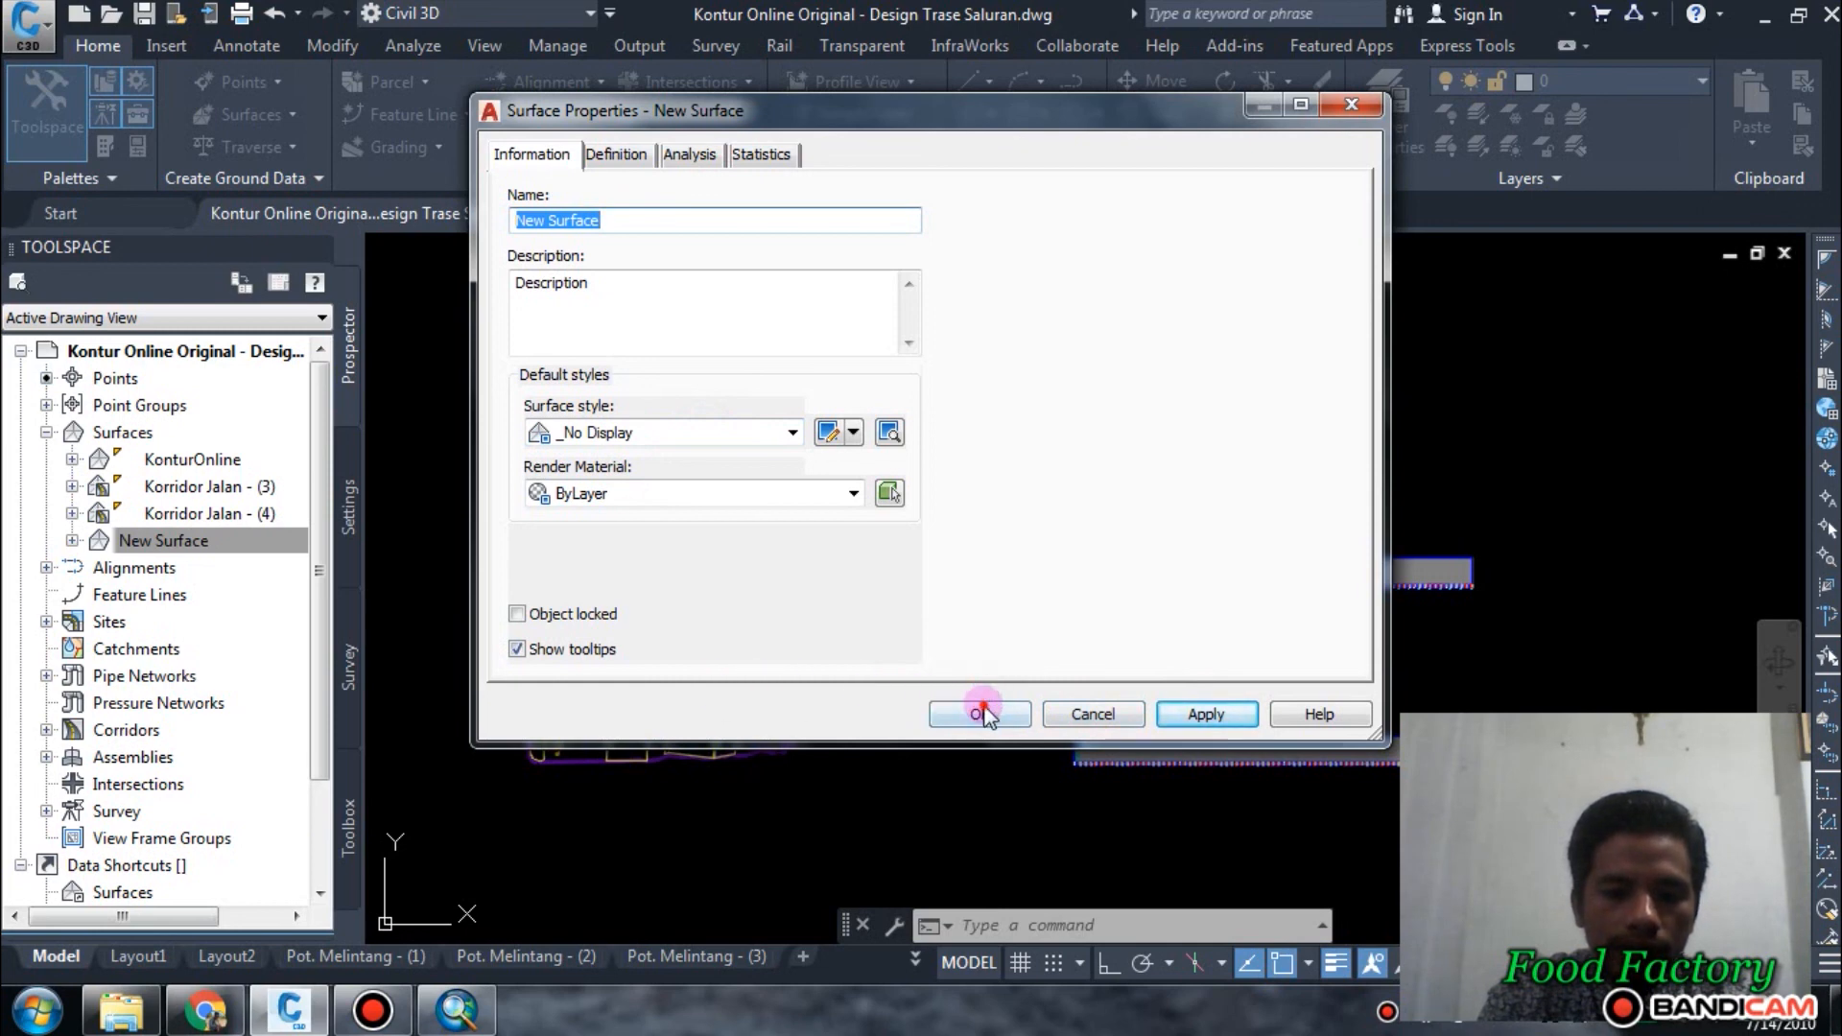
scroll(814, 686, up, 5)
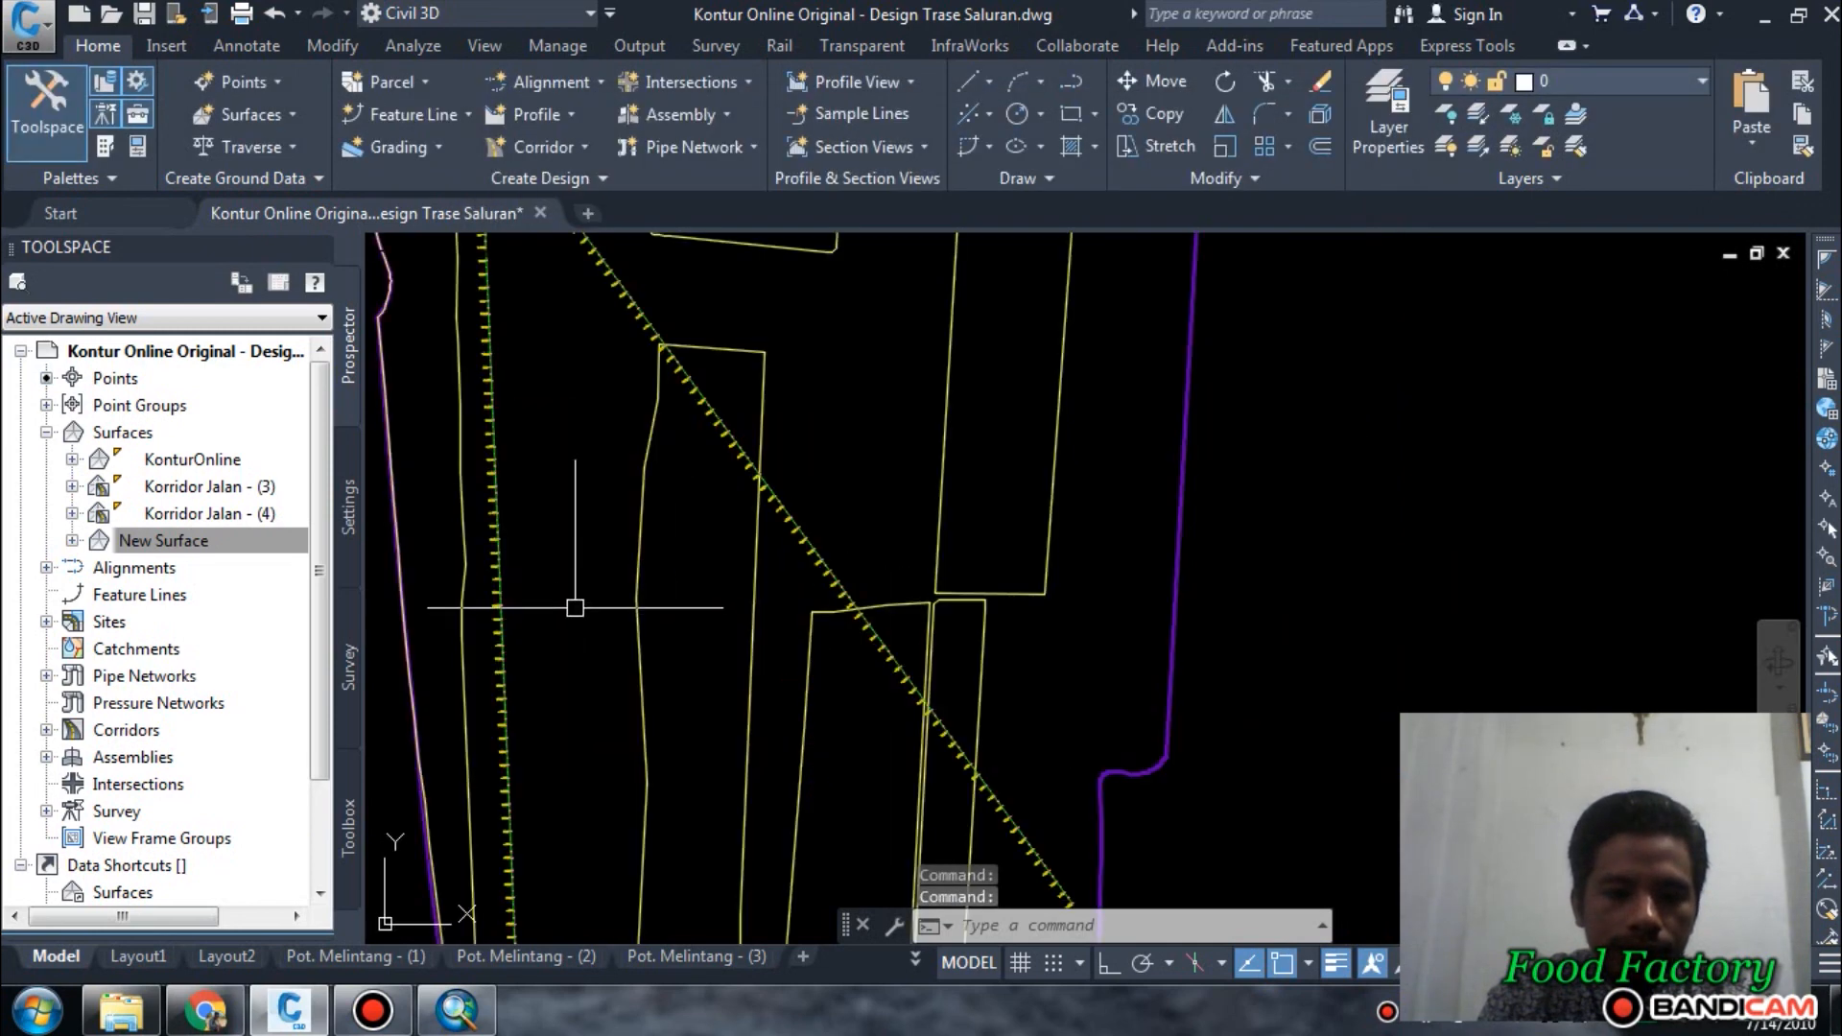
scroll(970, 580, down, 6)
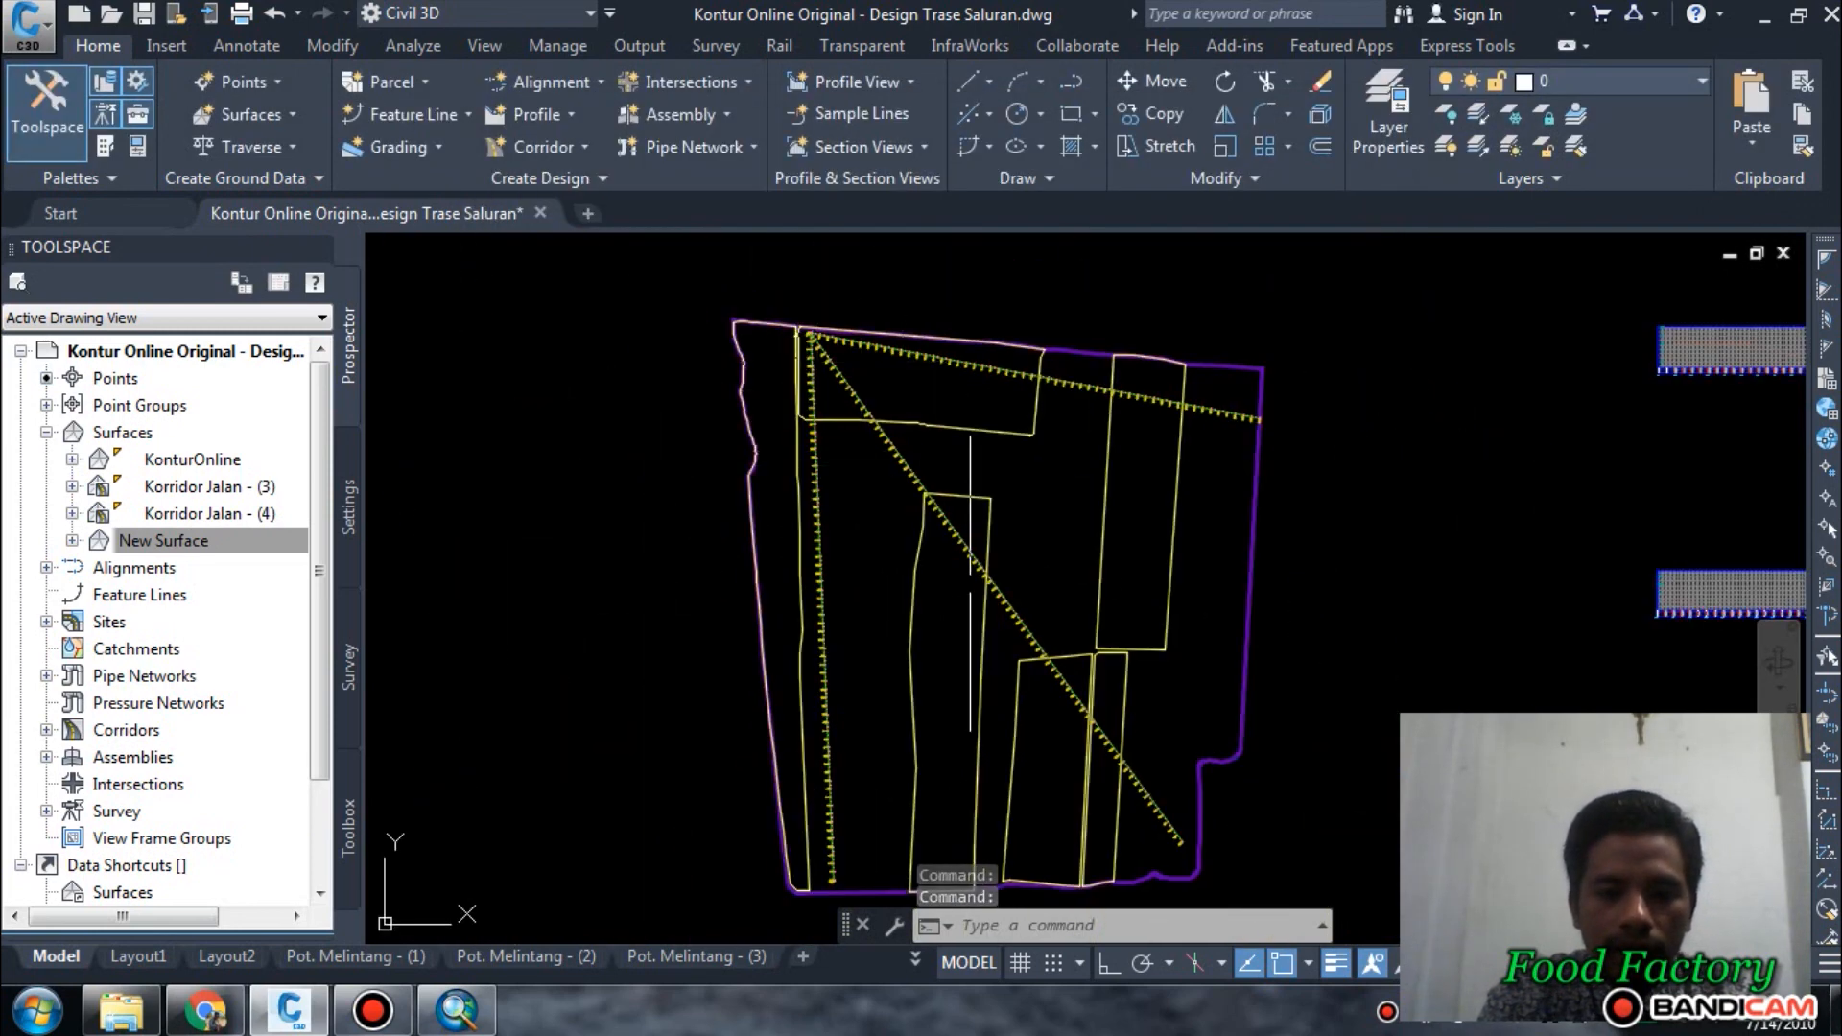
scroll(897, 646, up, 4)
scroll(852, 547, down, 5)
scroll(898, 547, up, 1)
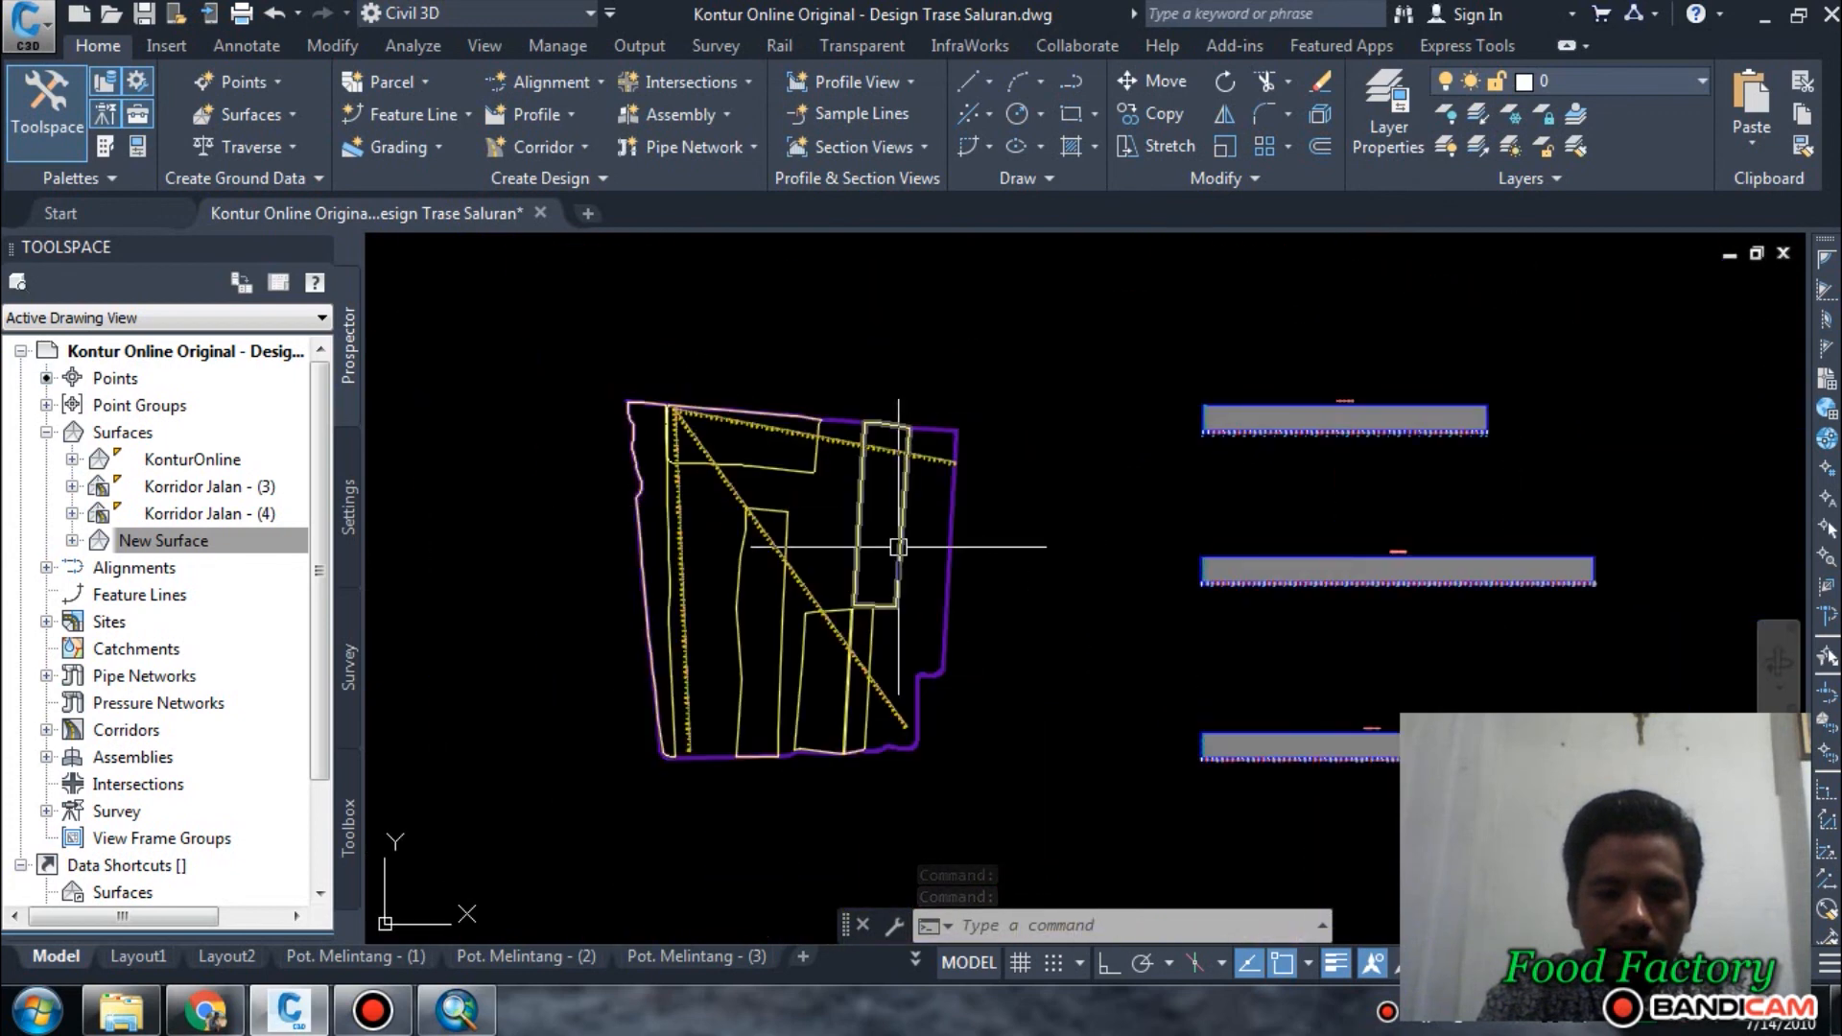
scroll(898, 547, up, 5)
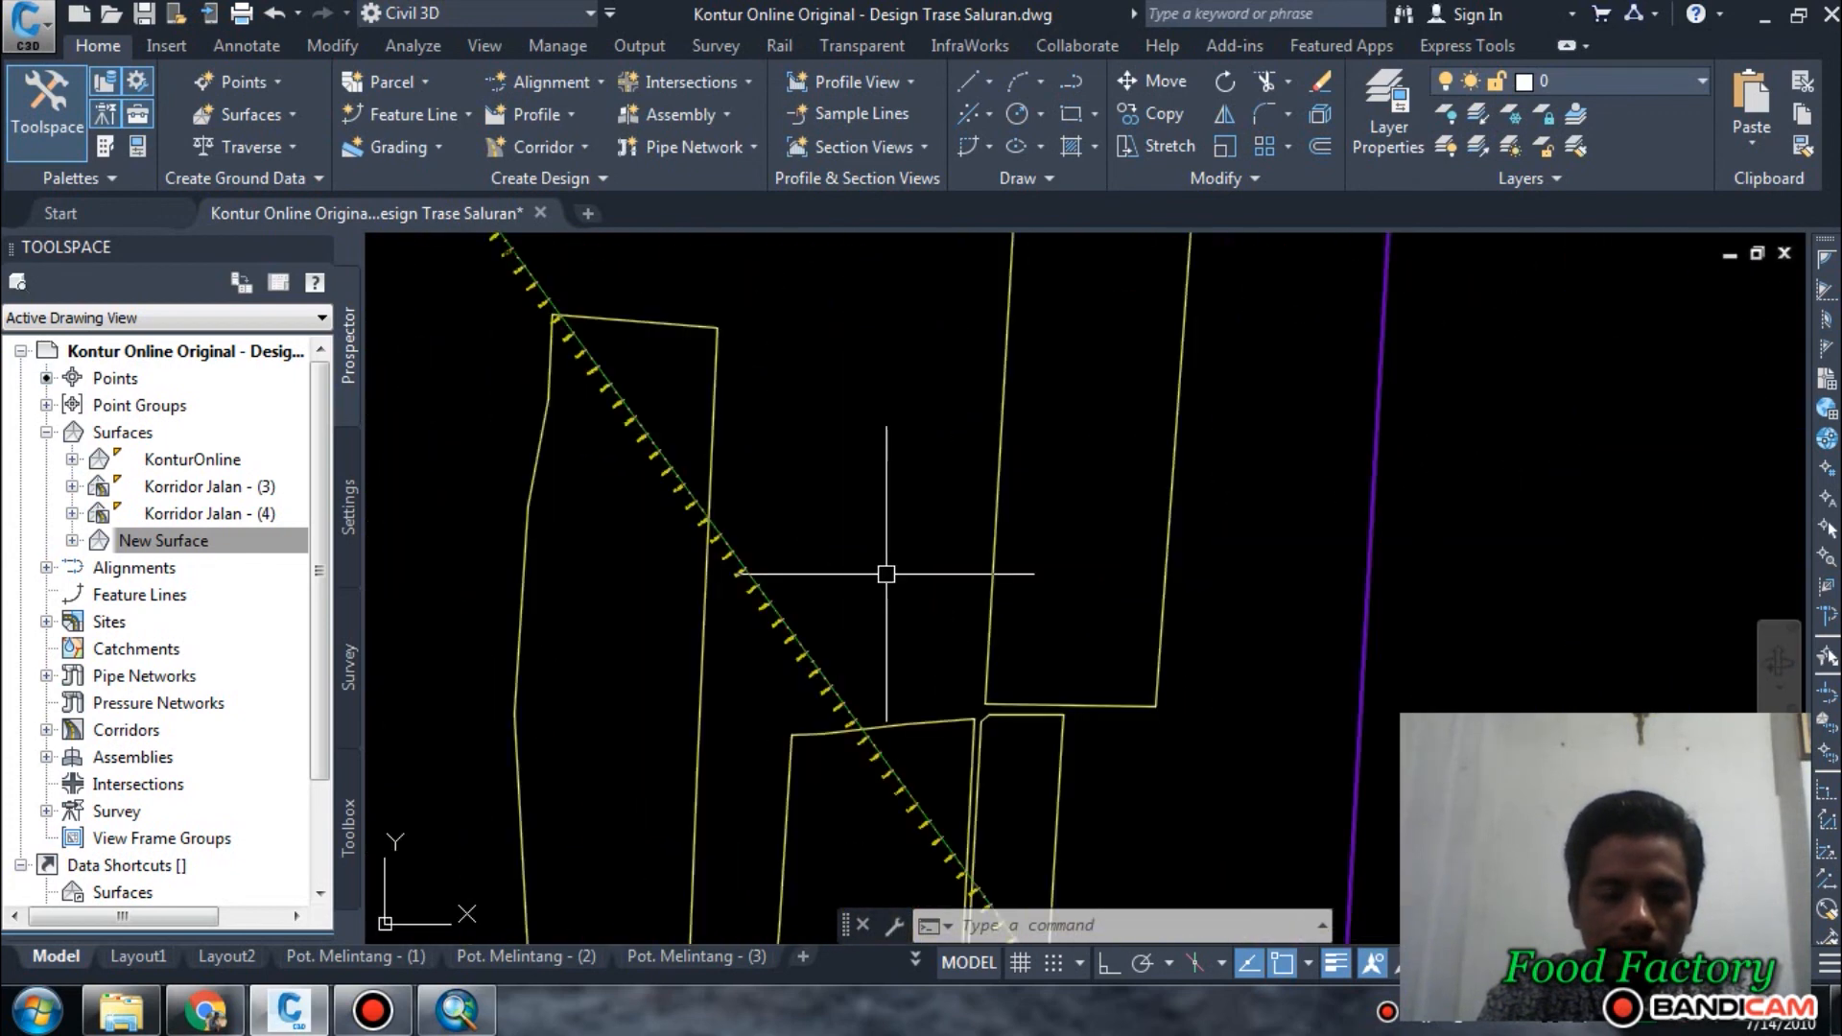
scroll(886, 574, down, 6)
middle_drag(884, 572, 918, 695)
middle_drag(1077, 720, 788, 612)
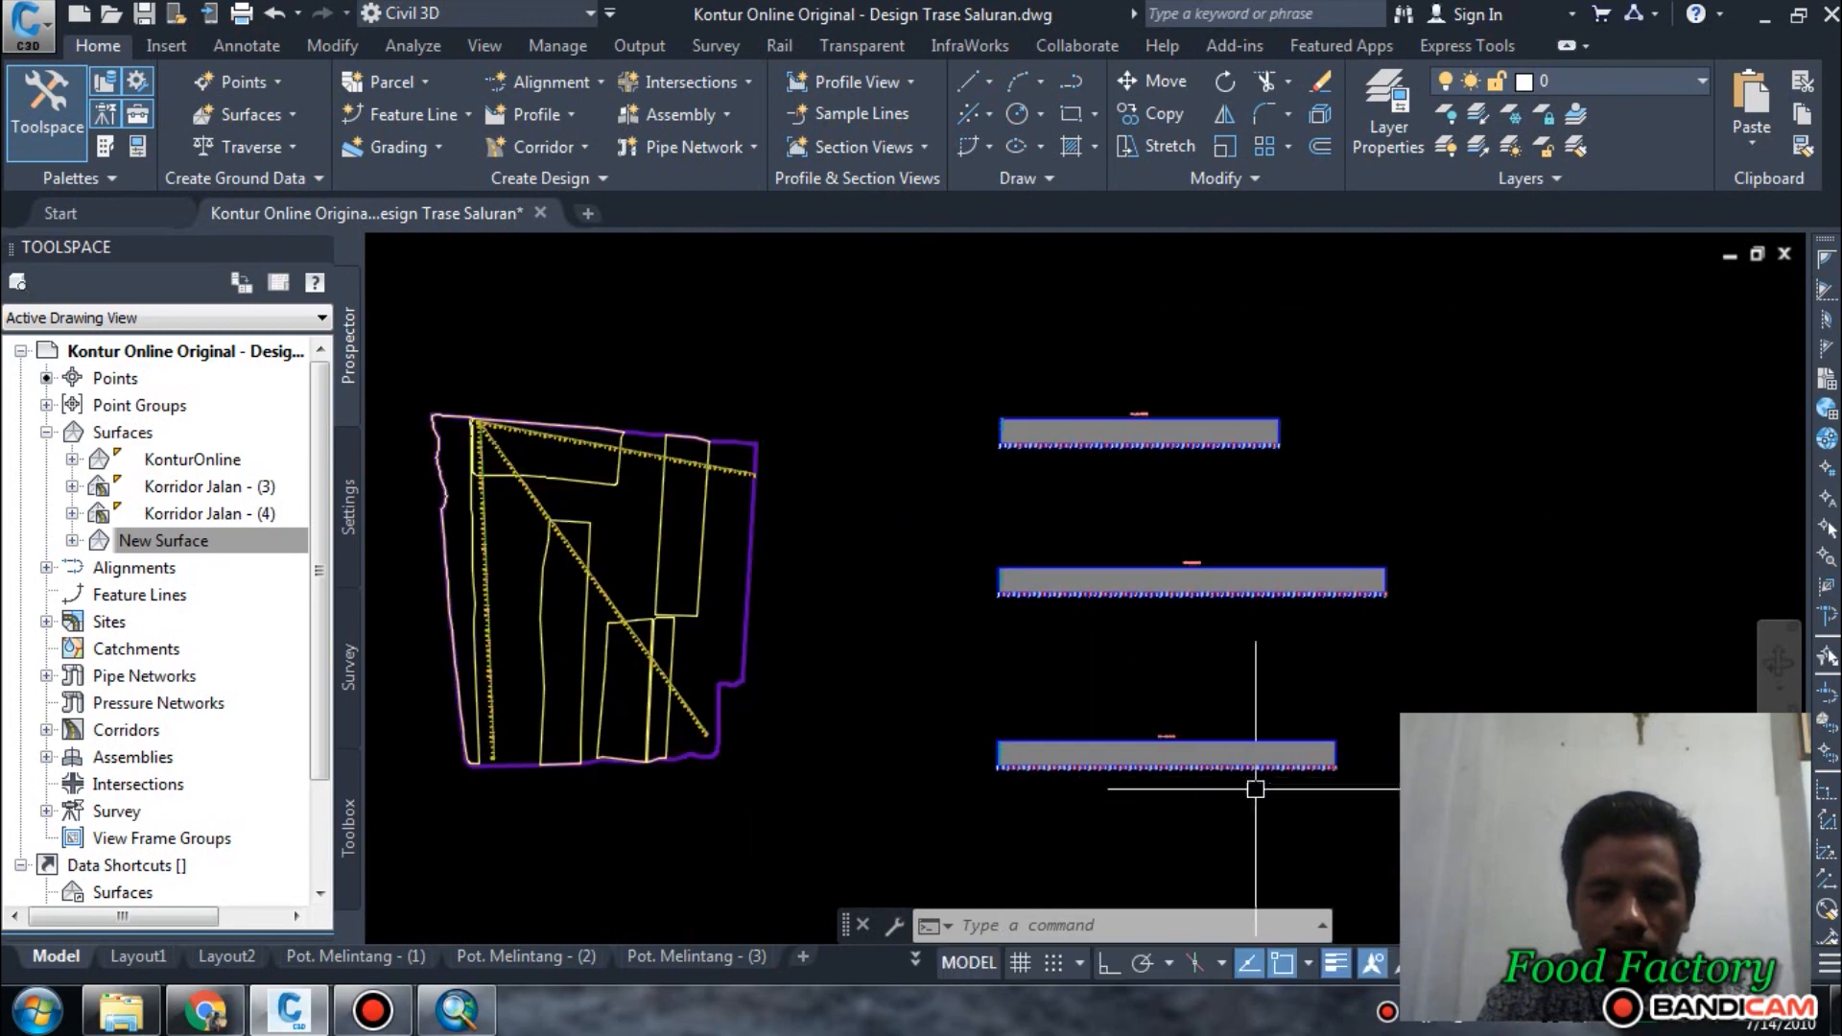
Examine the lowest ground profile view and compare it with the southern ends of the alignments in plan.
scroll(1255, 788, up, 8)
scroll(1324, 706, down, 6)
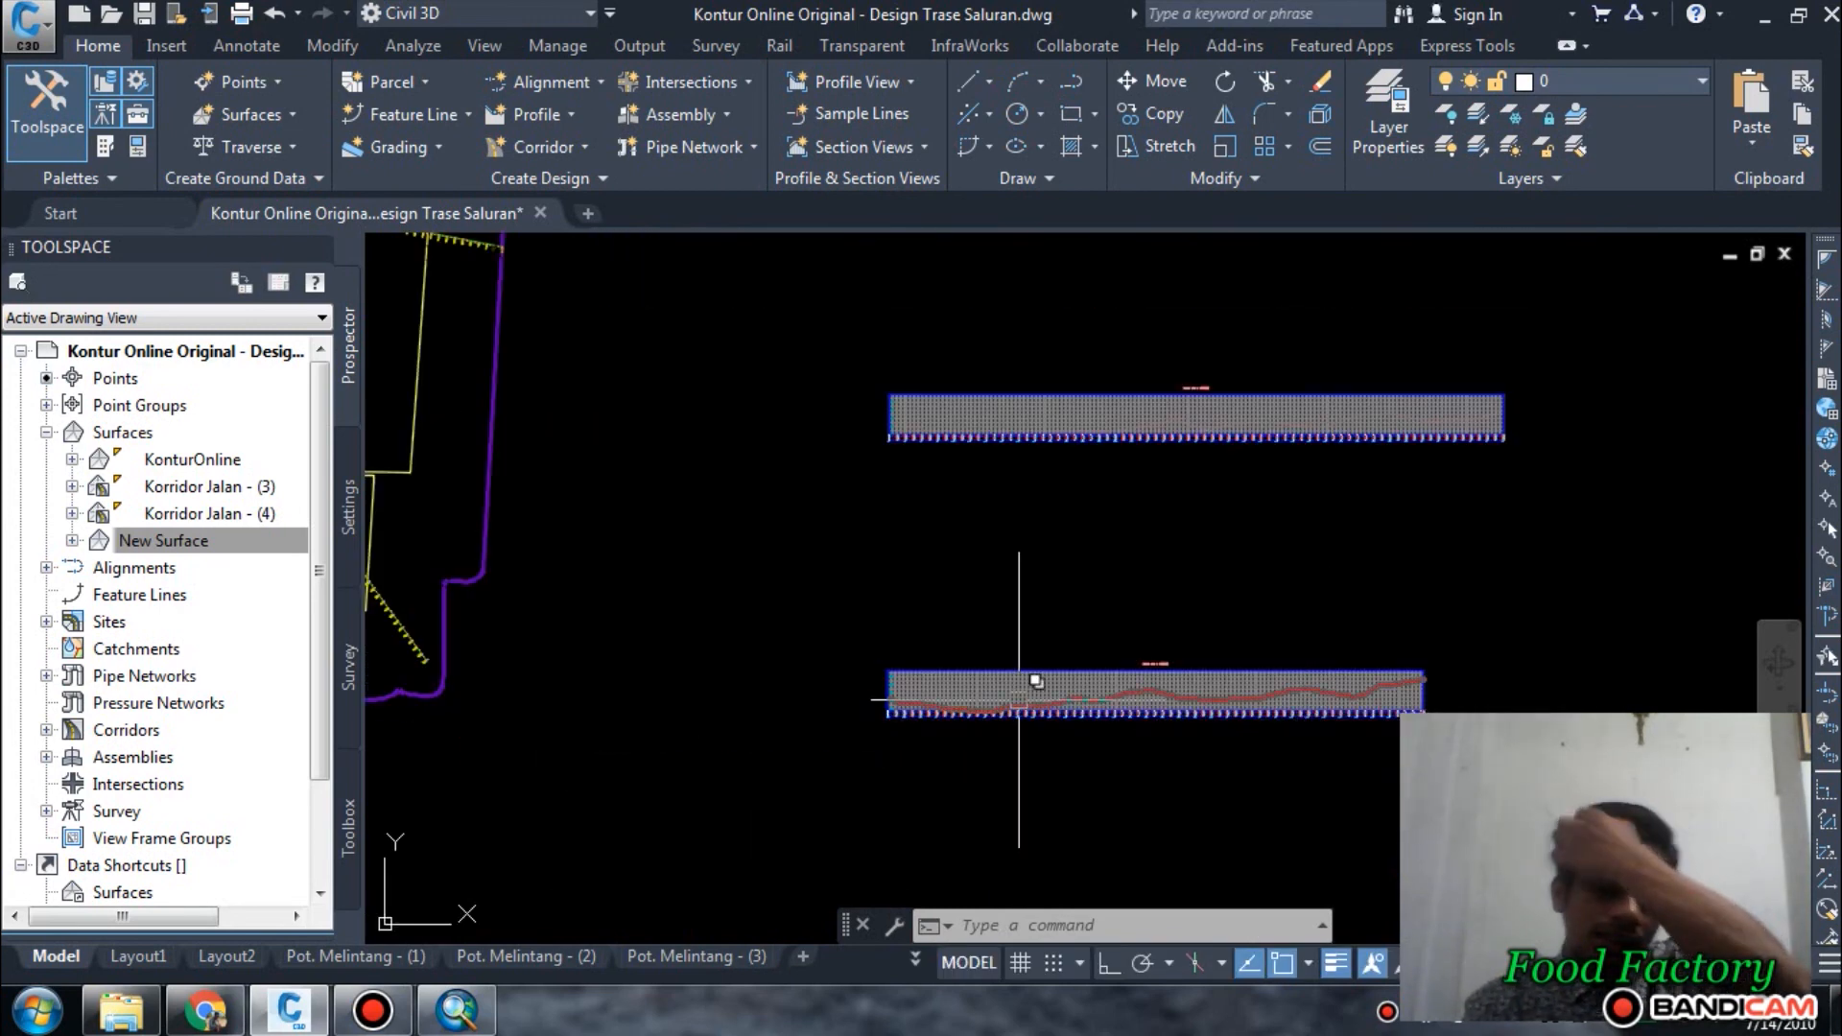
scroll(1422, 697, up, 2)
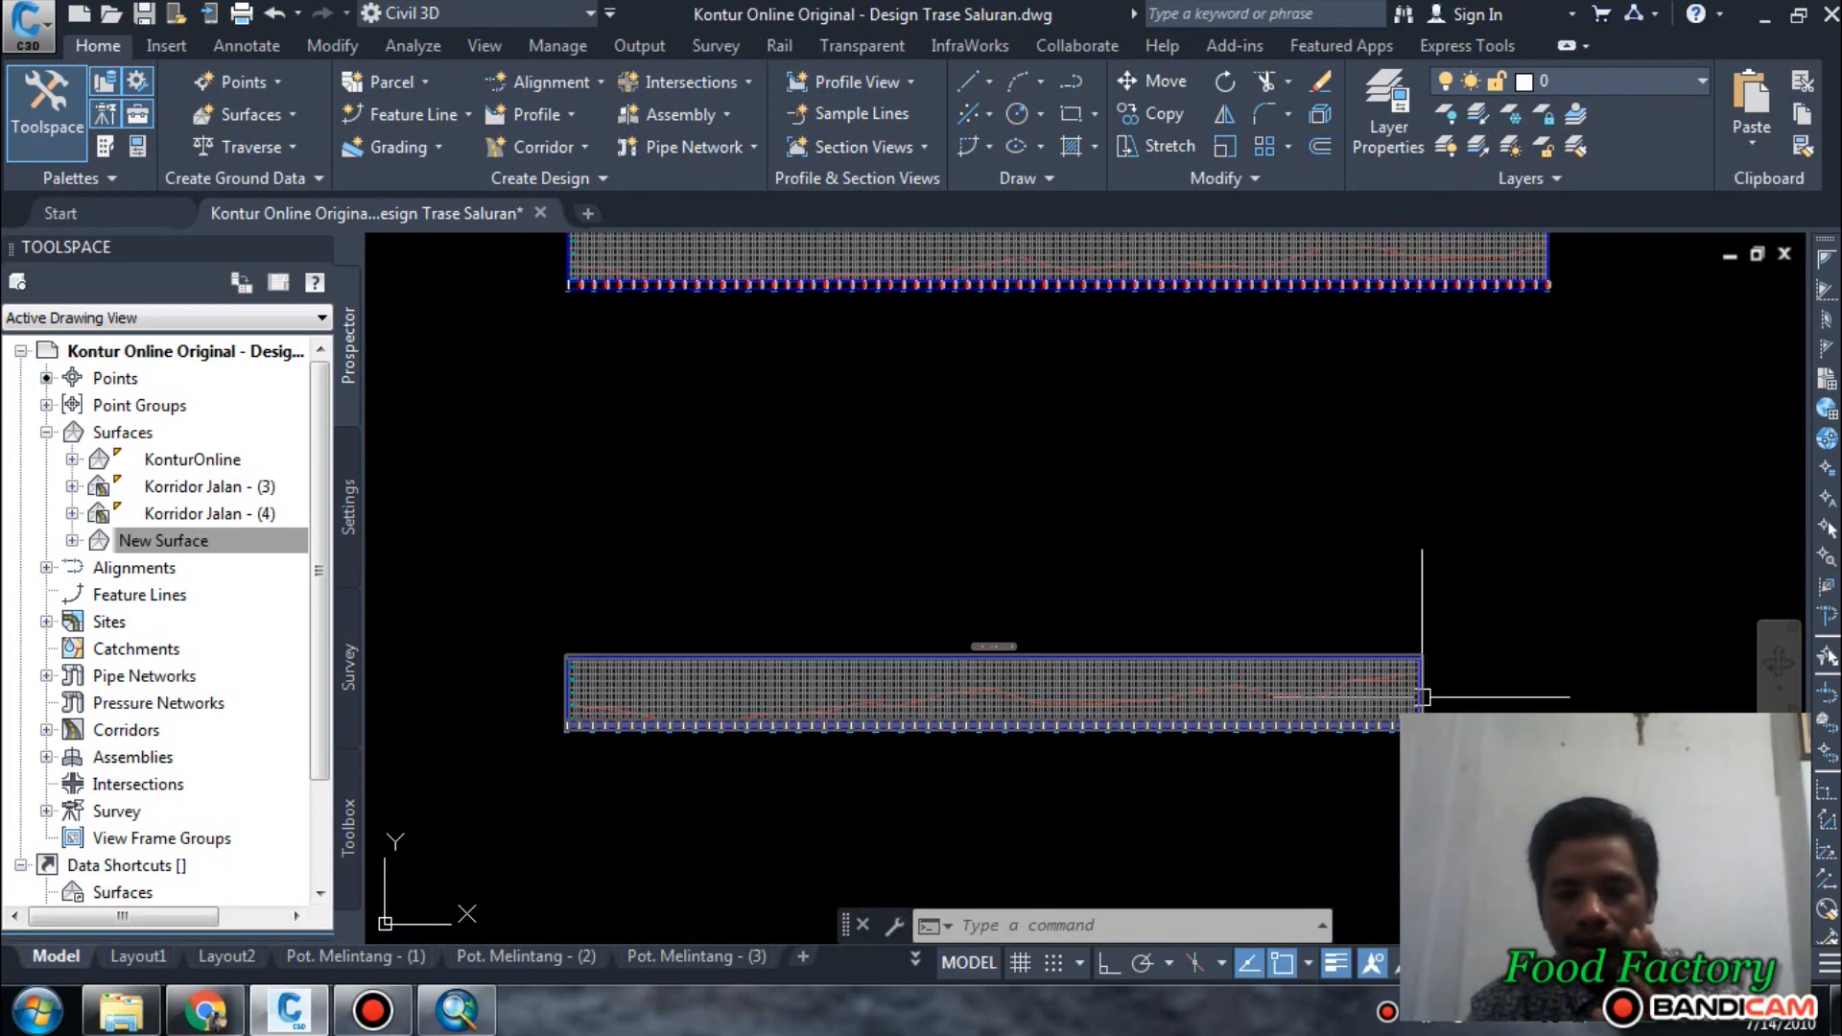
scroll(1402, 701, down, 4)
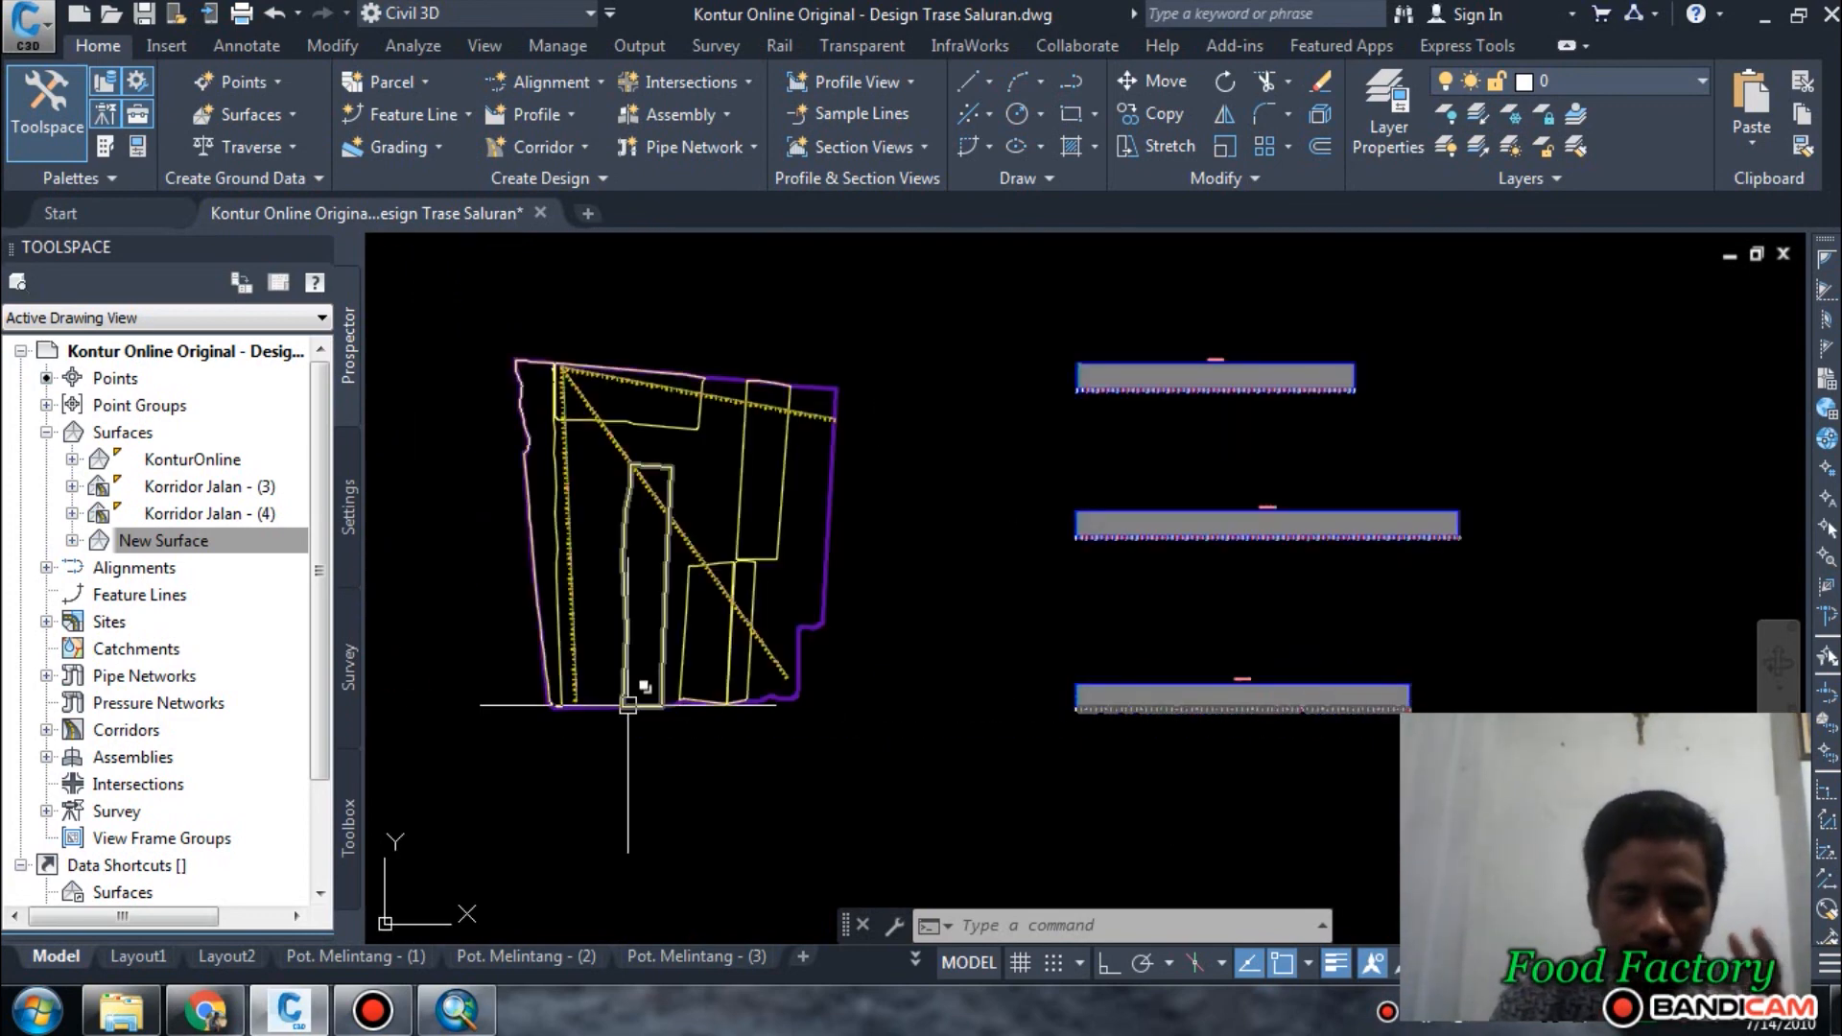
scroll(576, 671, up, 5)
middle_drag(575, 720, 813, 823)
scroll(849, 787, down, 3)
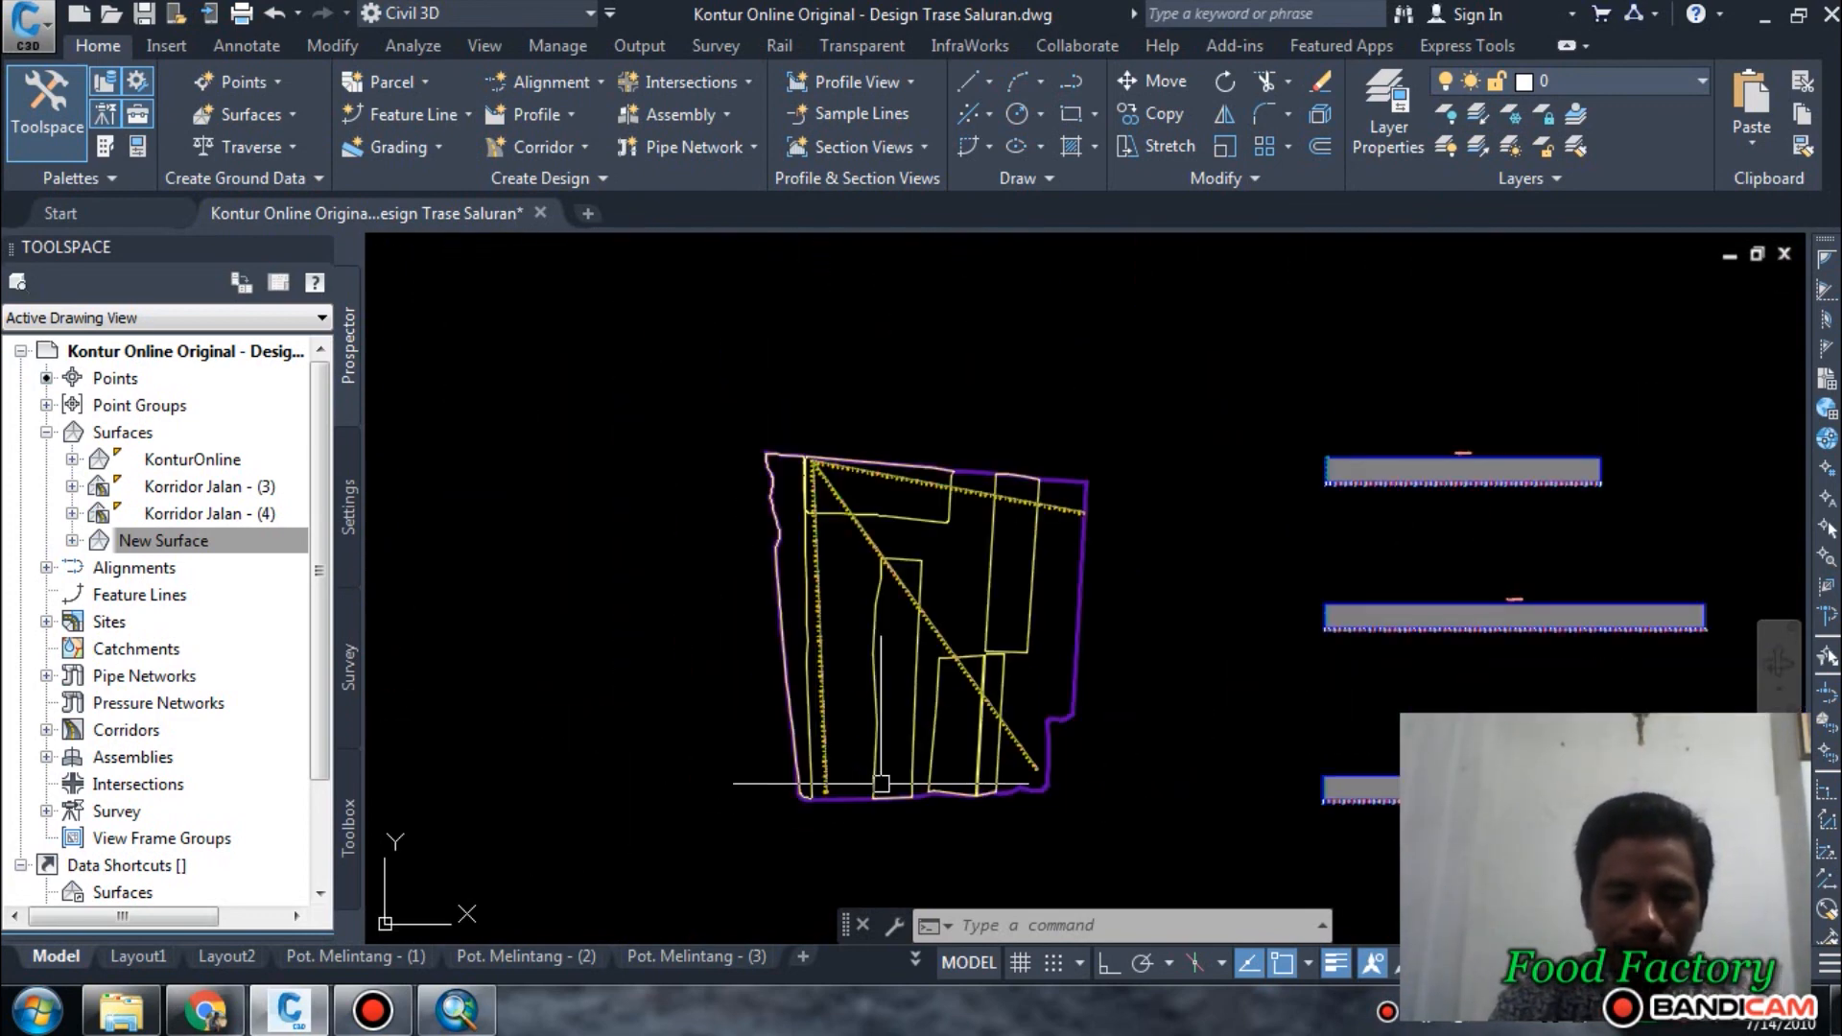
scroll(852, 781, up, 2)
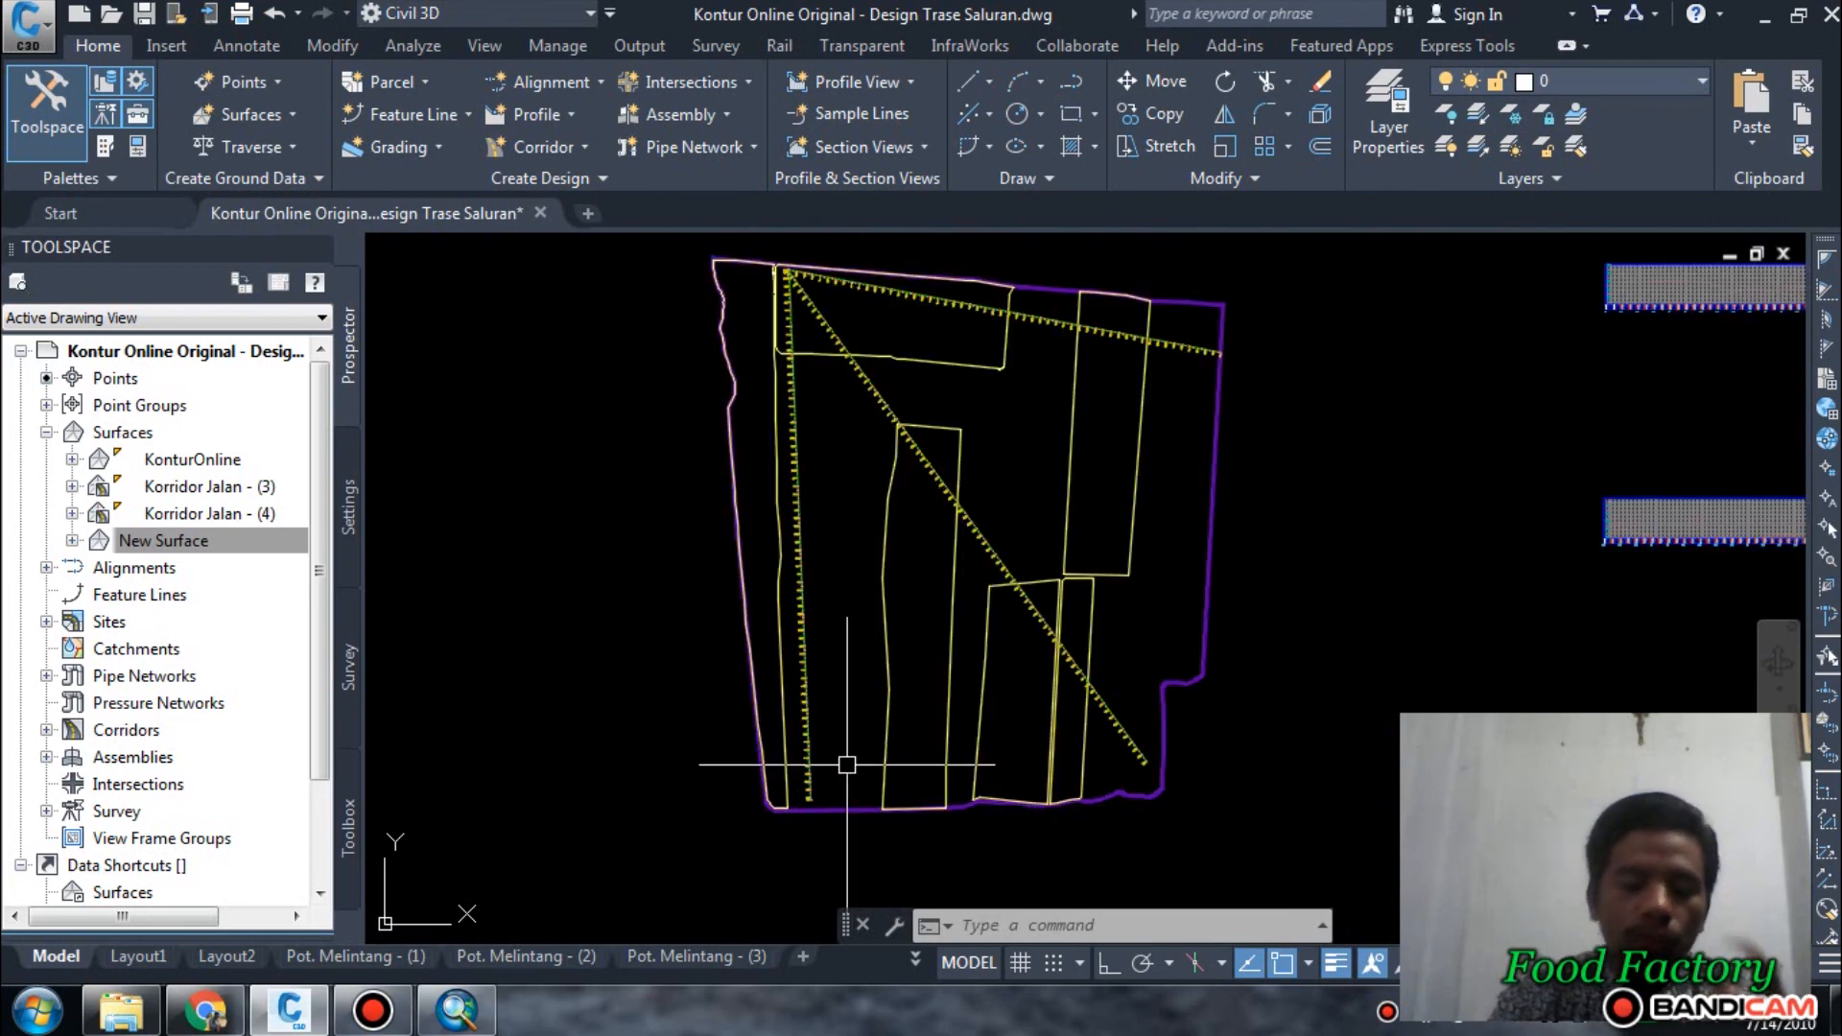
mouse_move(846, 764)
scroll(846, 764, down, 3)
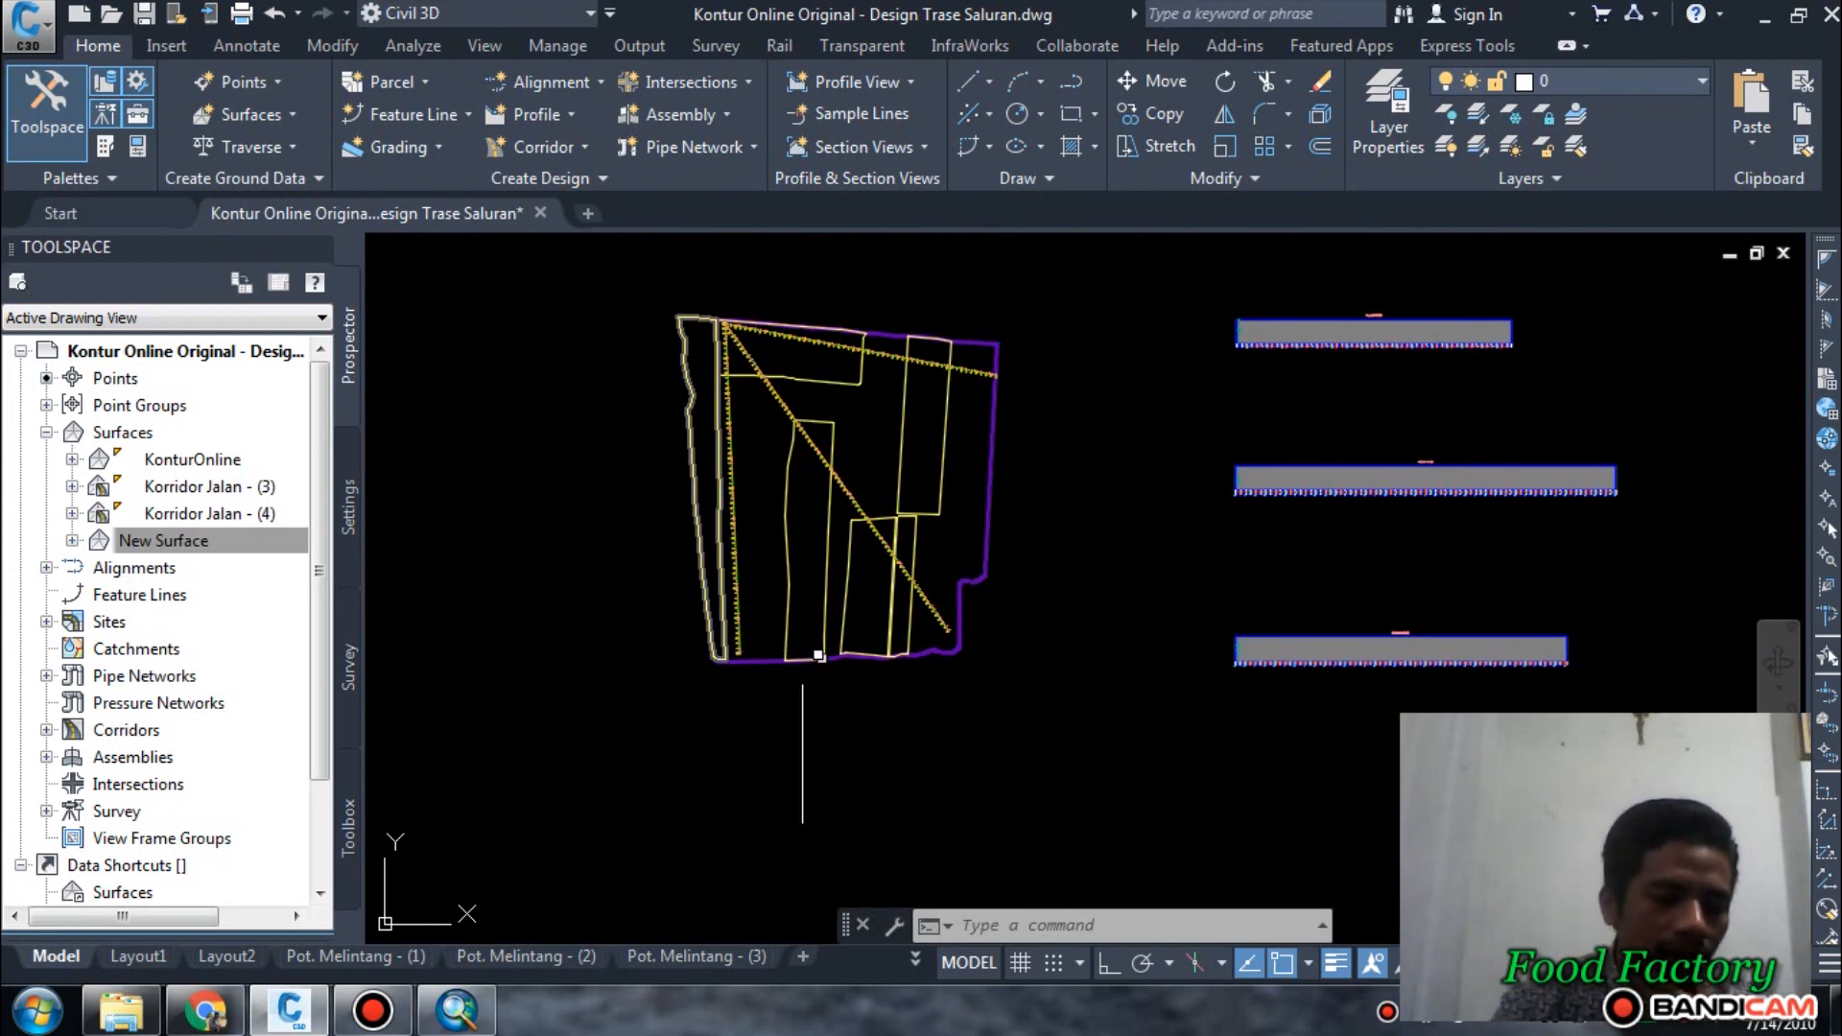
scroll(832, 691, up, 2)
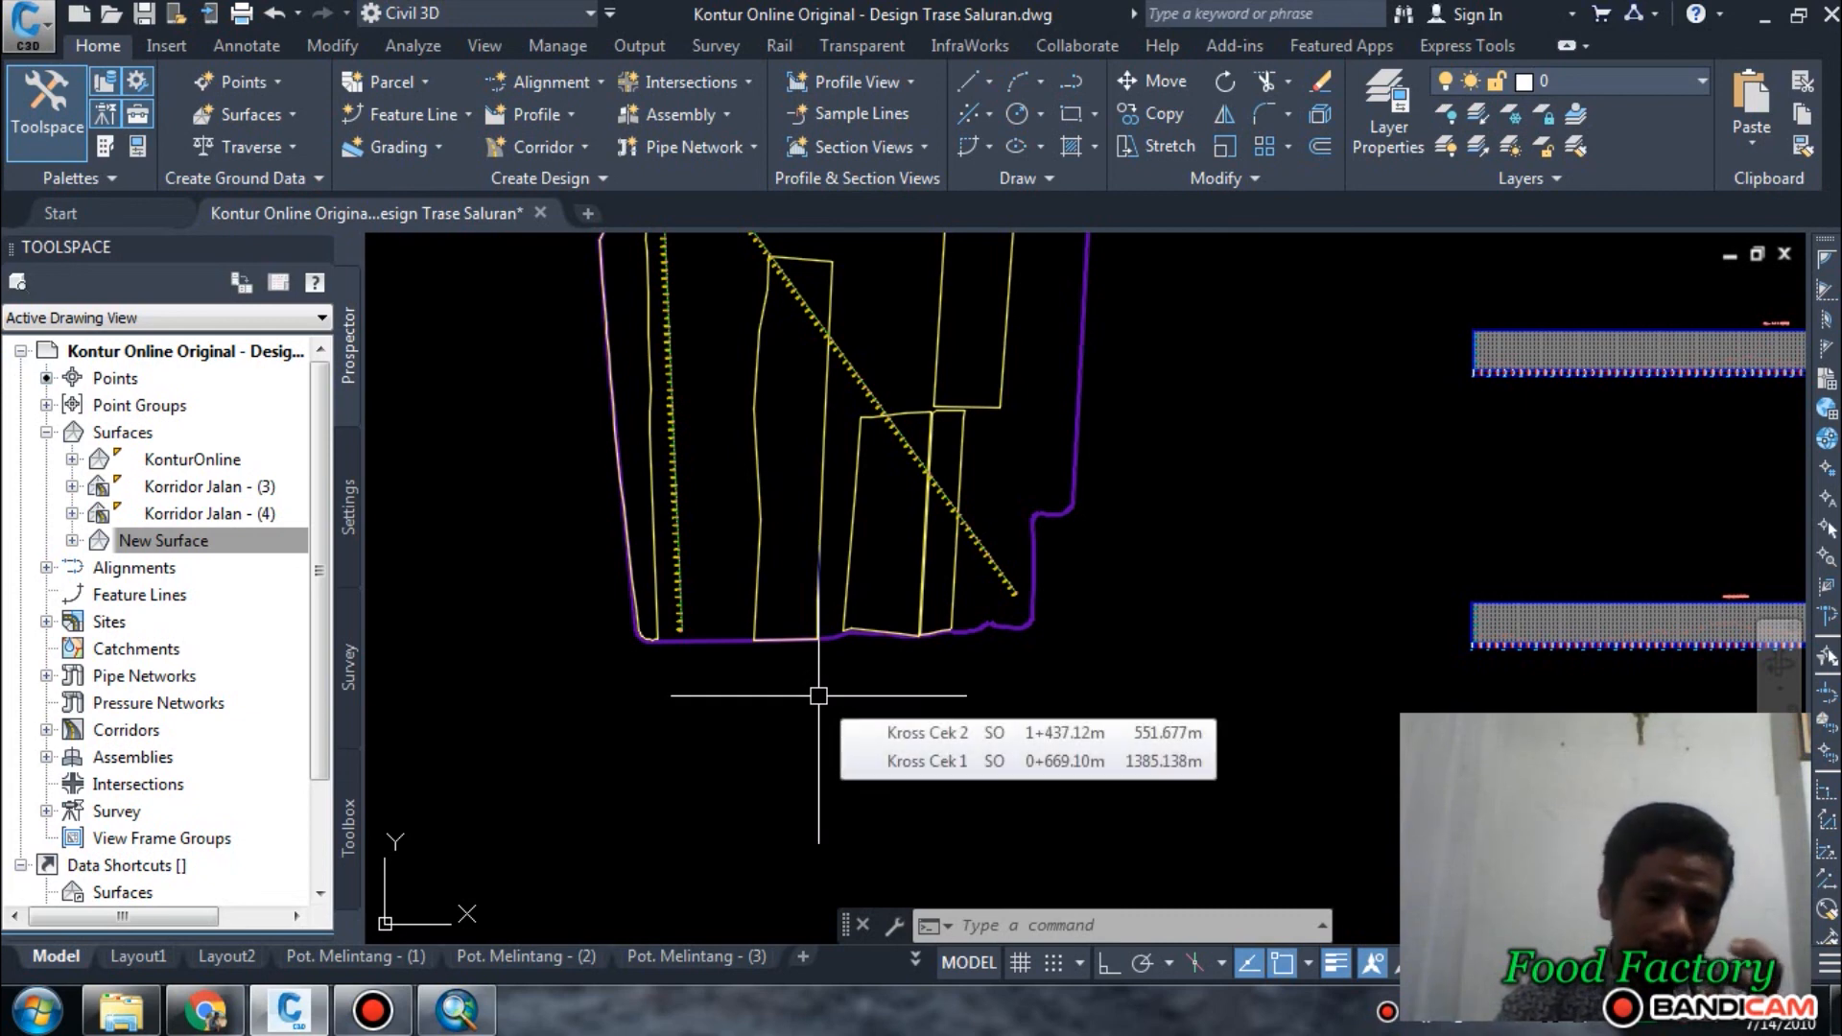
scroll(691, 595, up, 4)
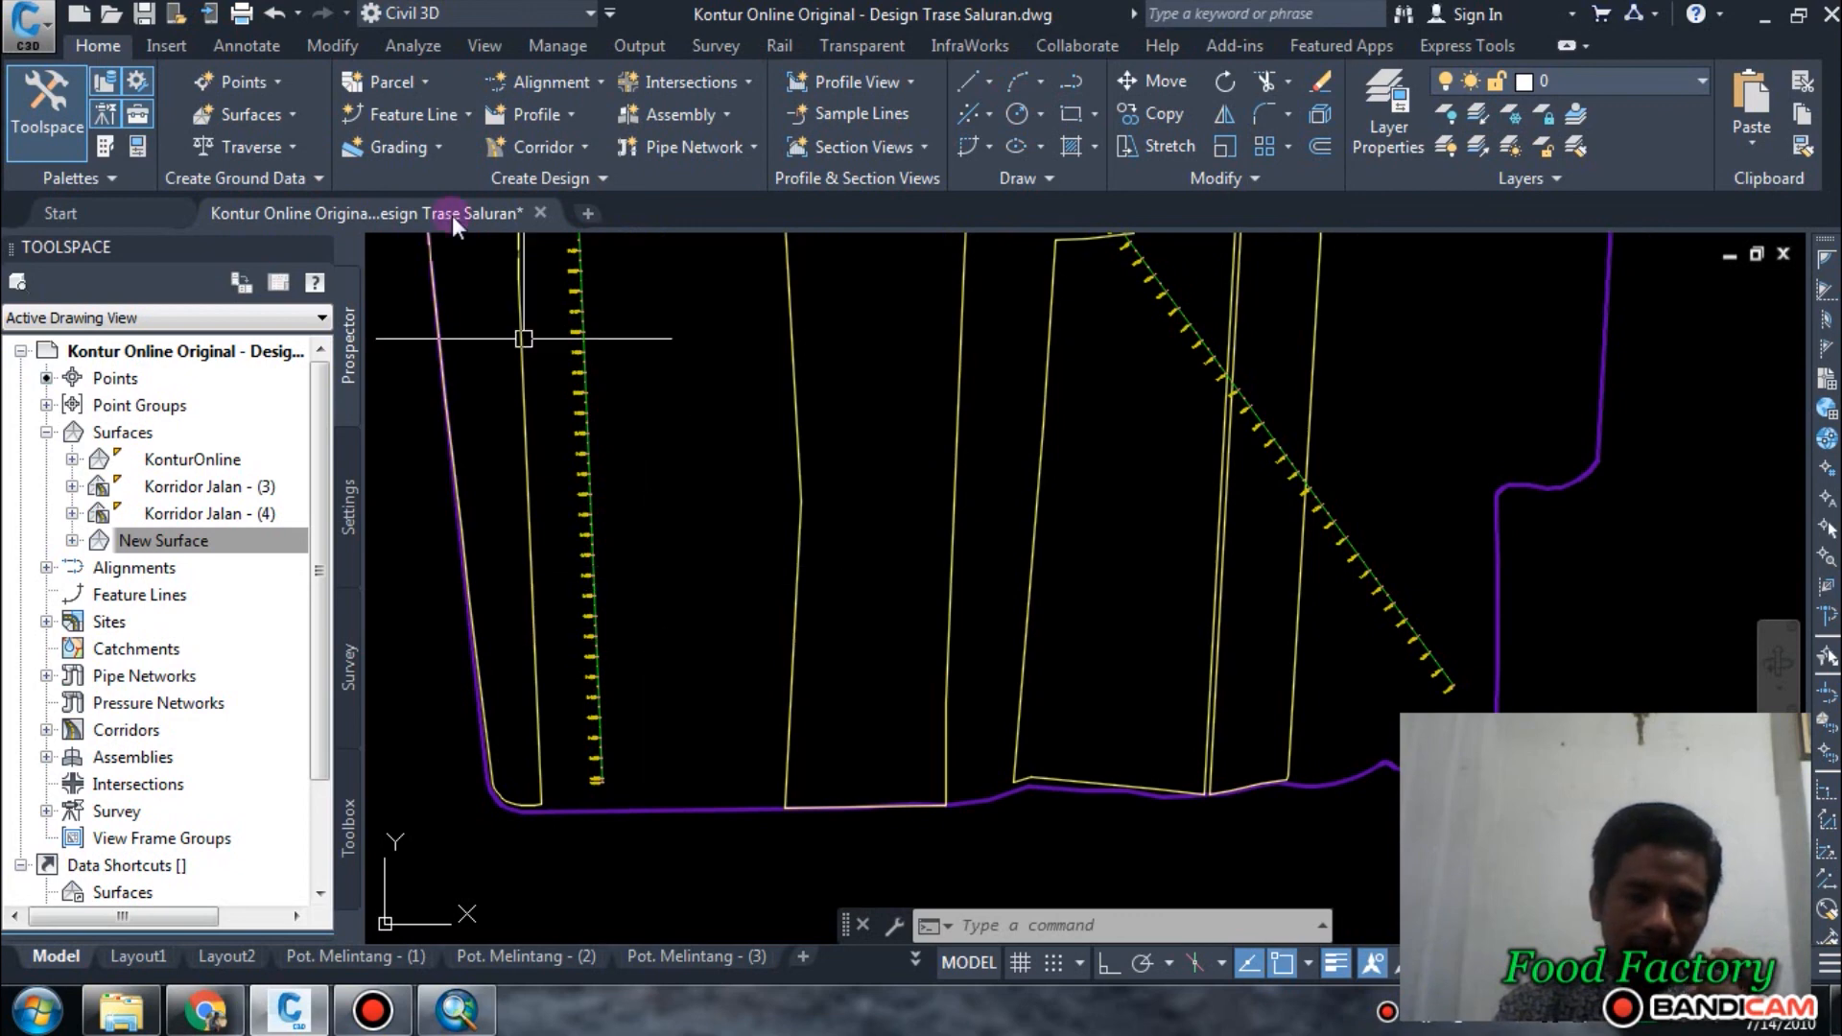
Draw a small circle just east of the western alignment, near its southern end, using the Circle command.
key(c)
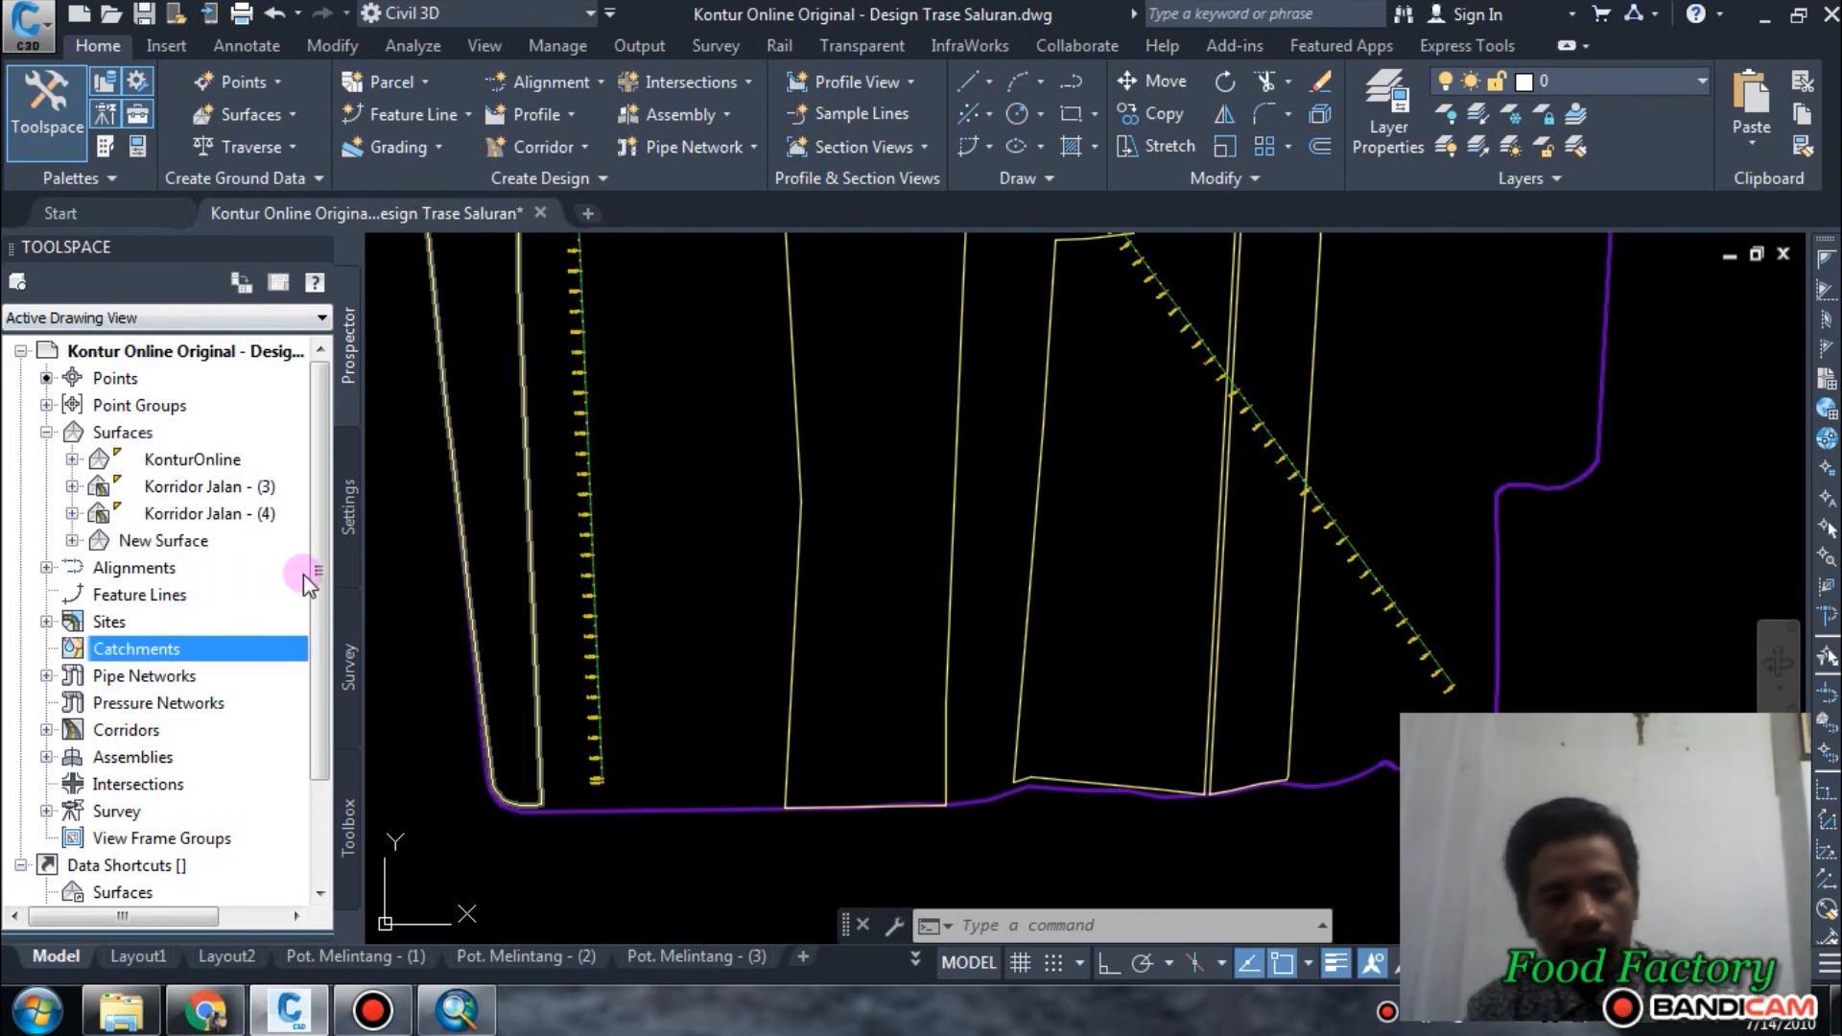
text(c)
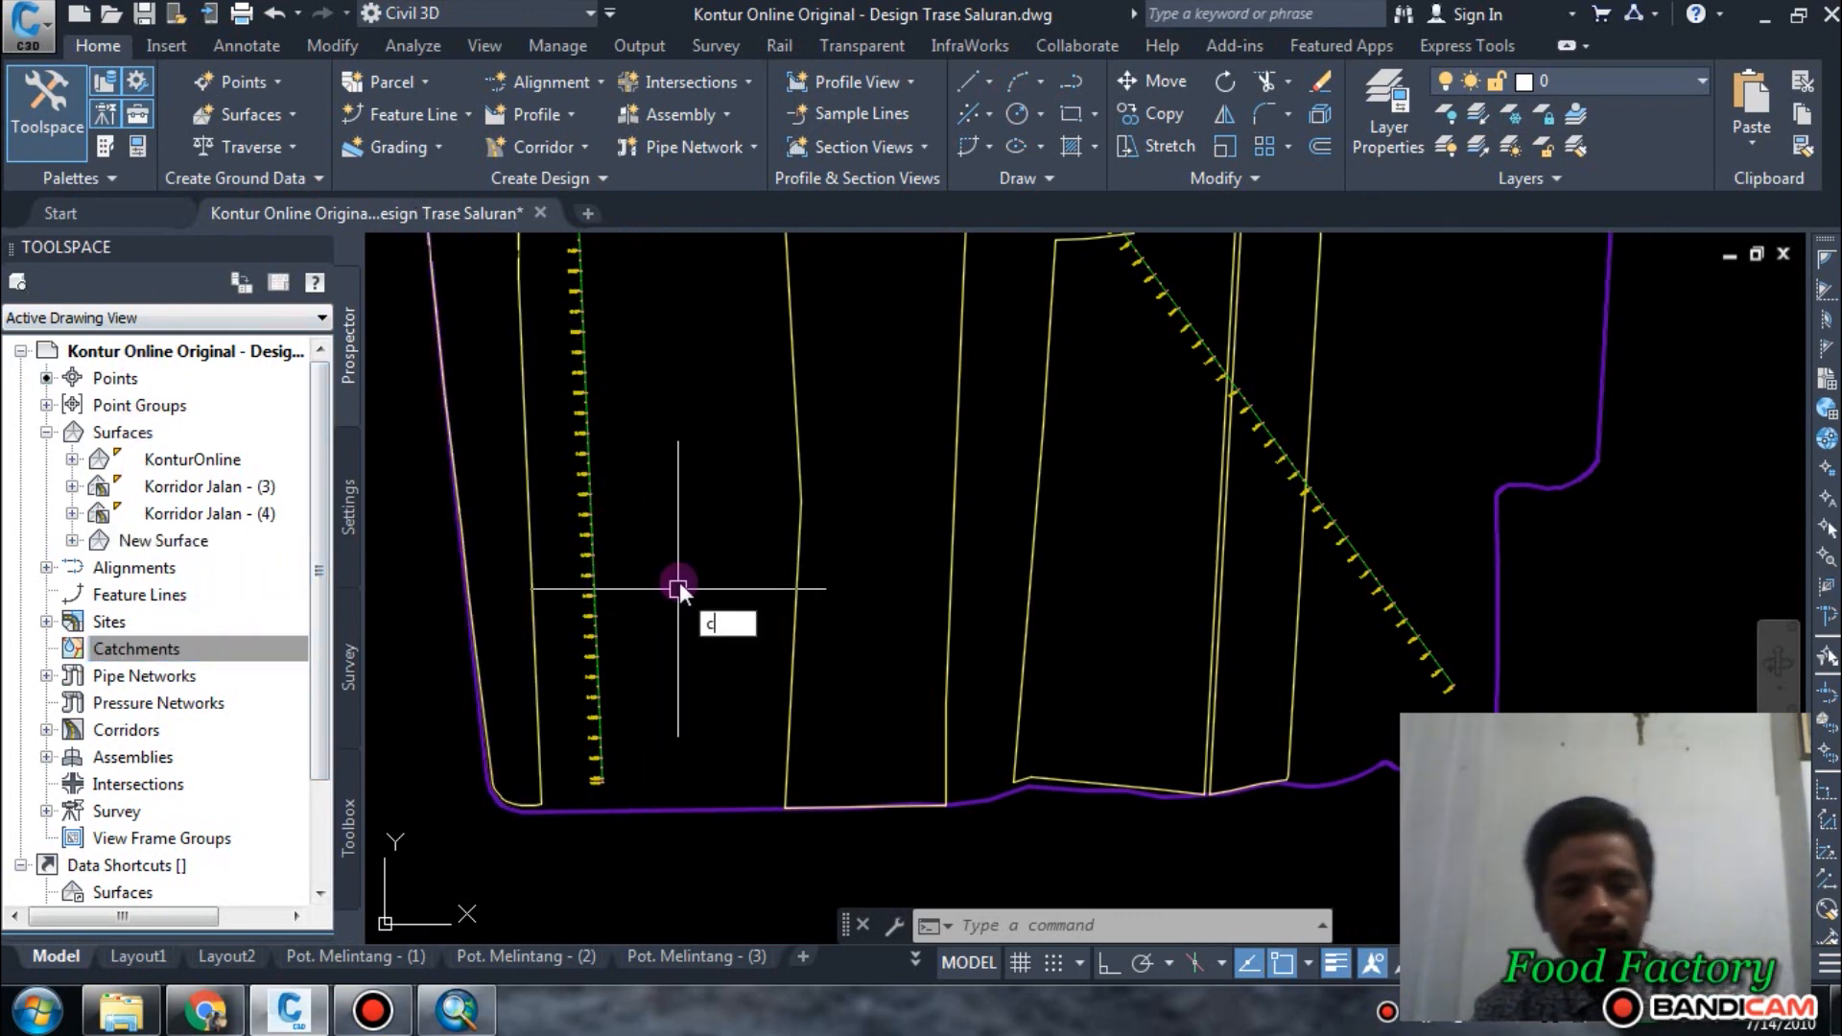
key(Return)
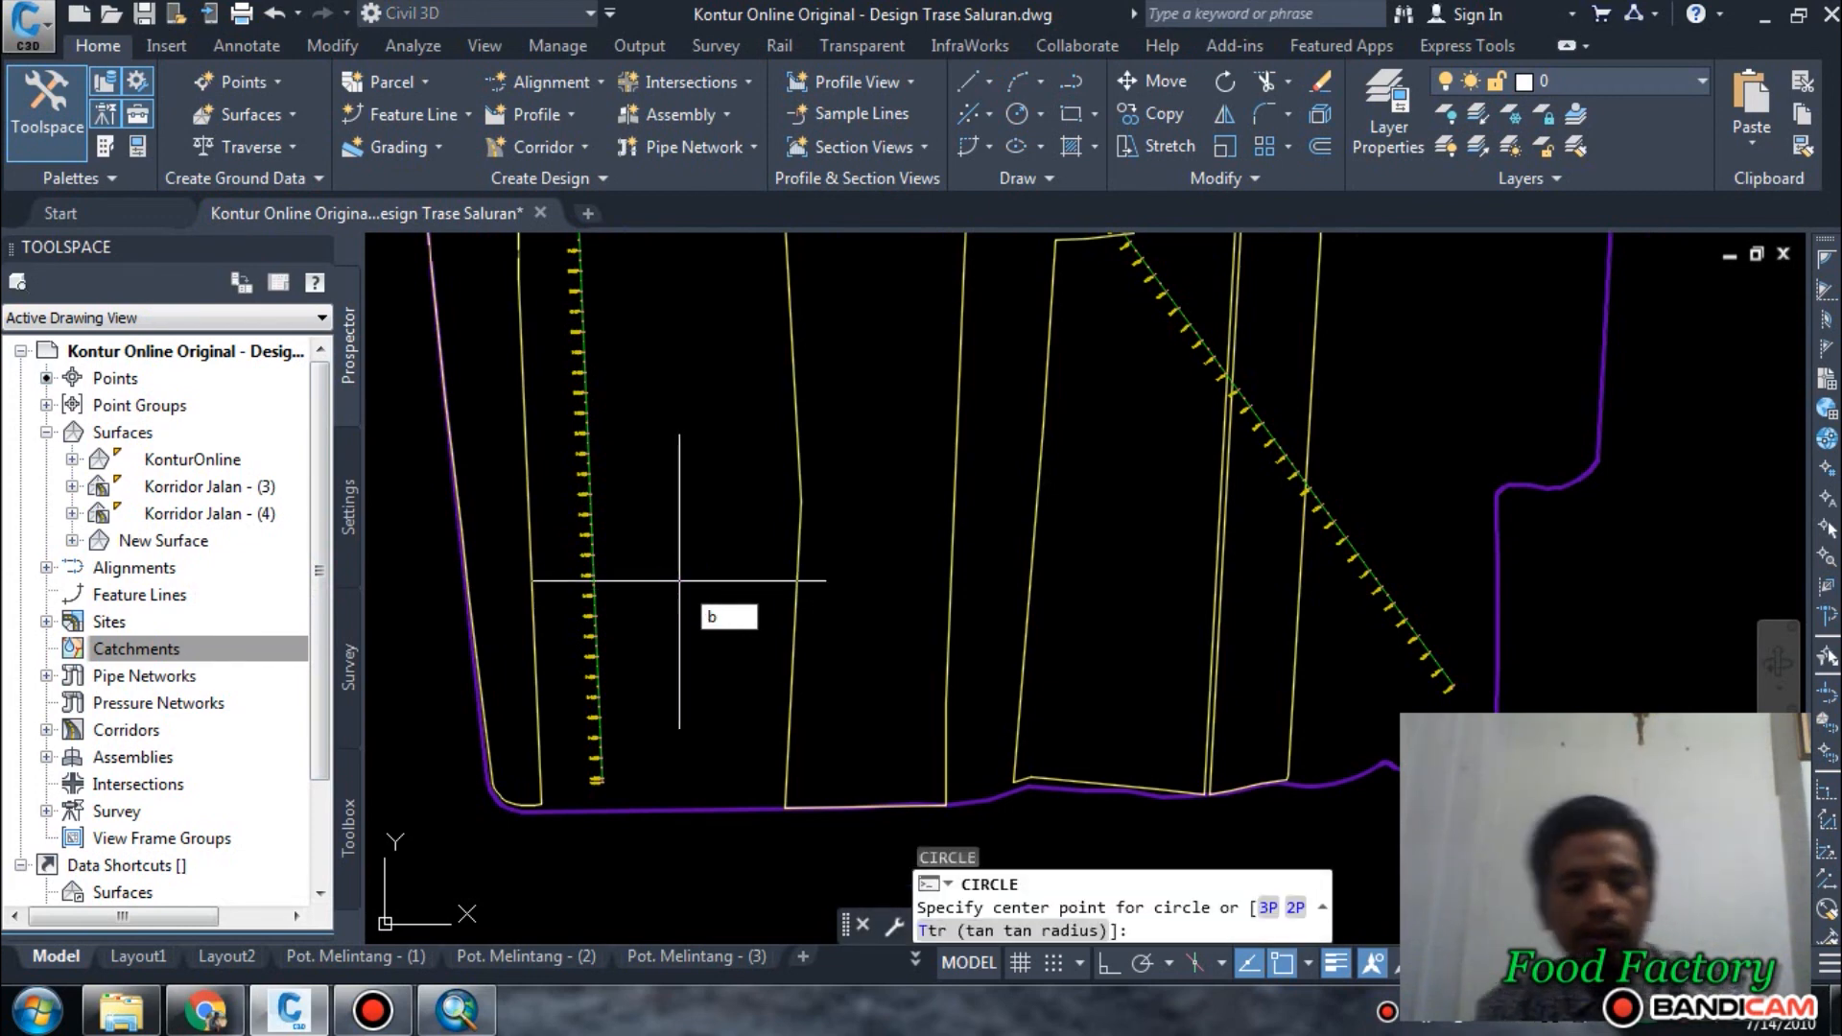
key(Escape)
text(c)
key(Return)
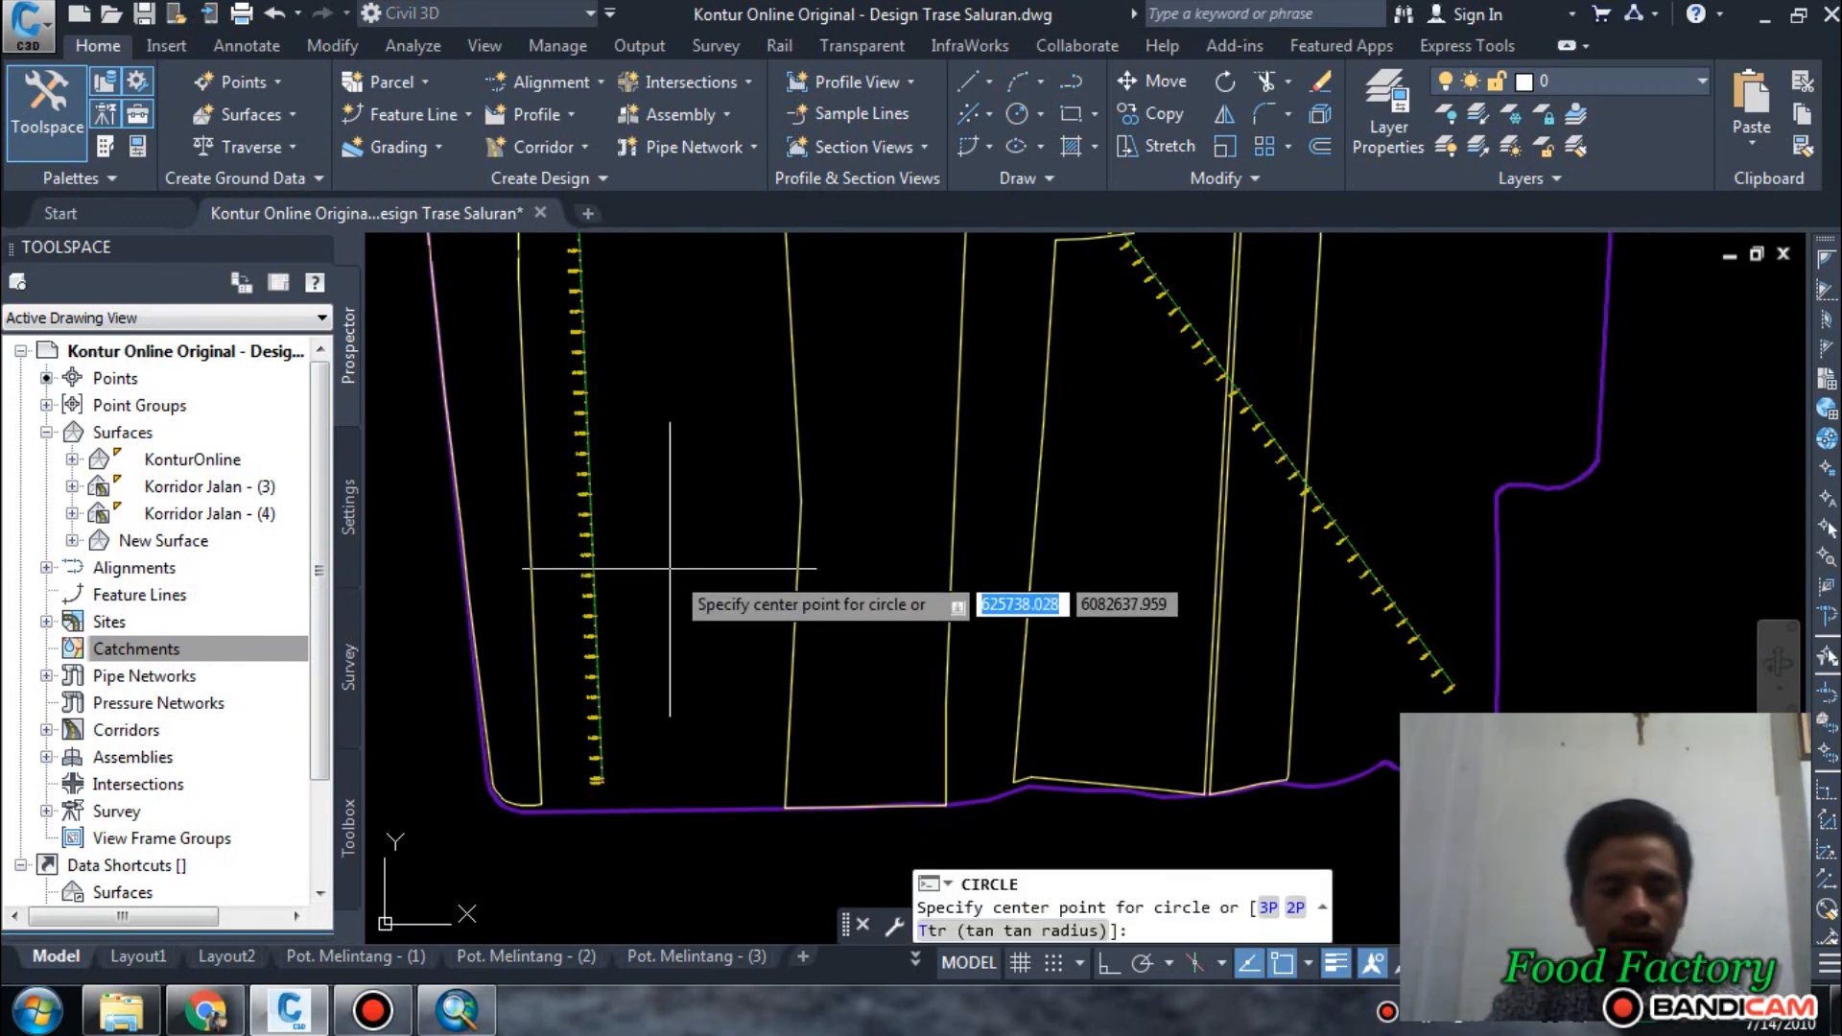
click(670, 568)
click(690, 574)
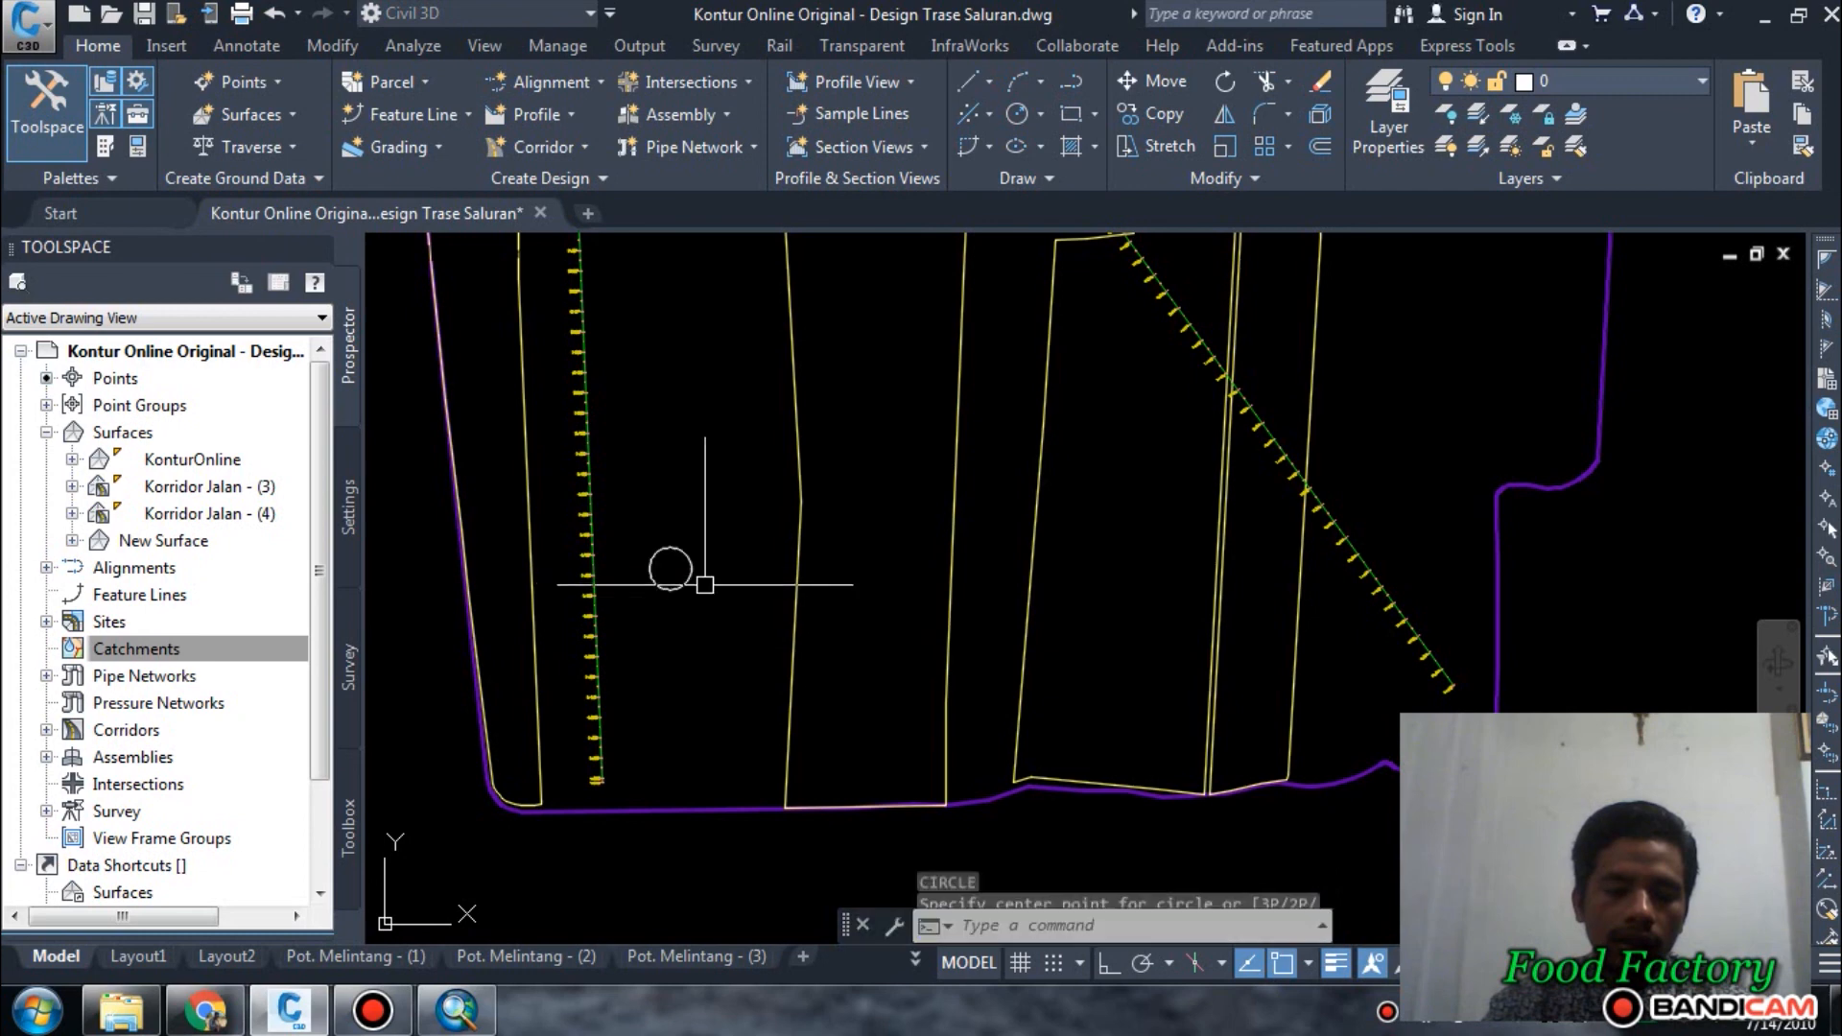
Copy the circle westward across the alignment onto the neighbouring plot boundary line.
scroll(782, 609, down, 2)
middle_drag(748, 609, 877, 735)
key(Escape)
click(852, 696)
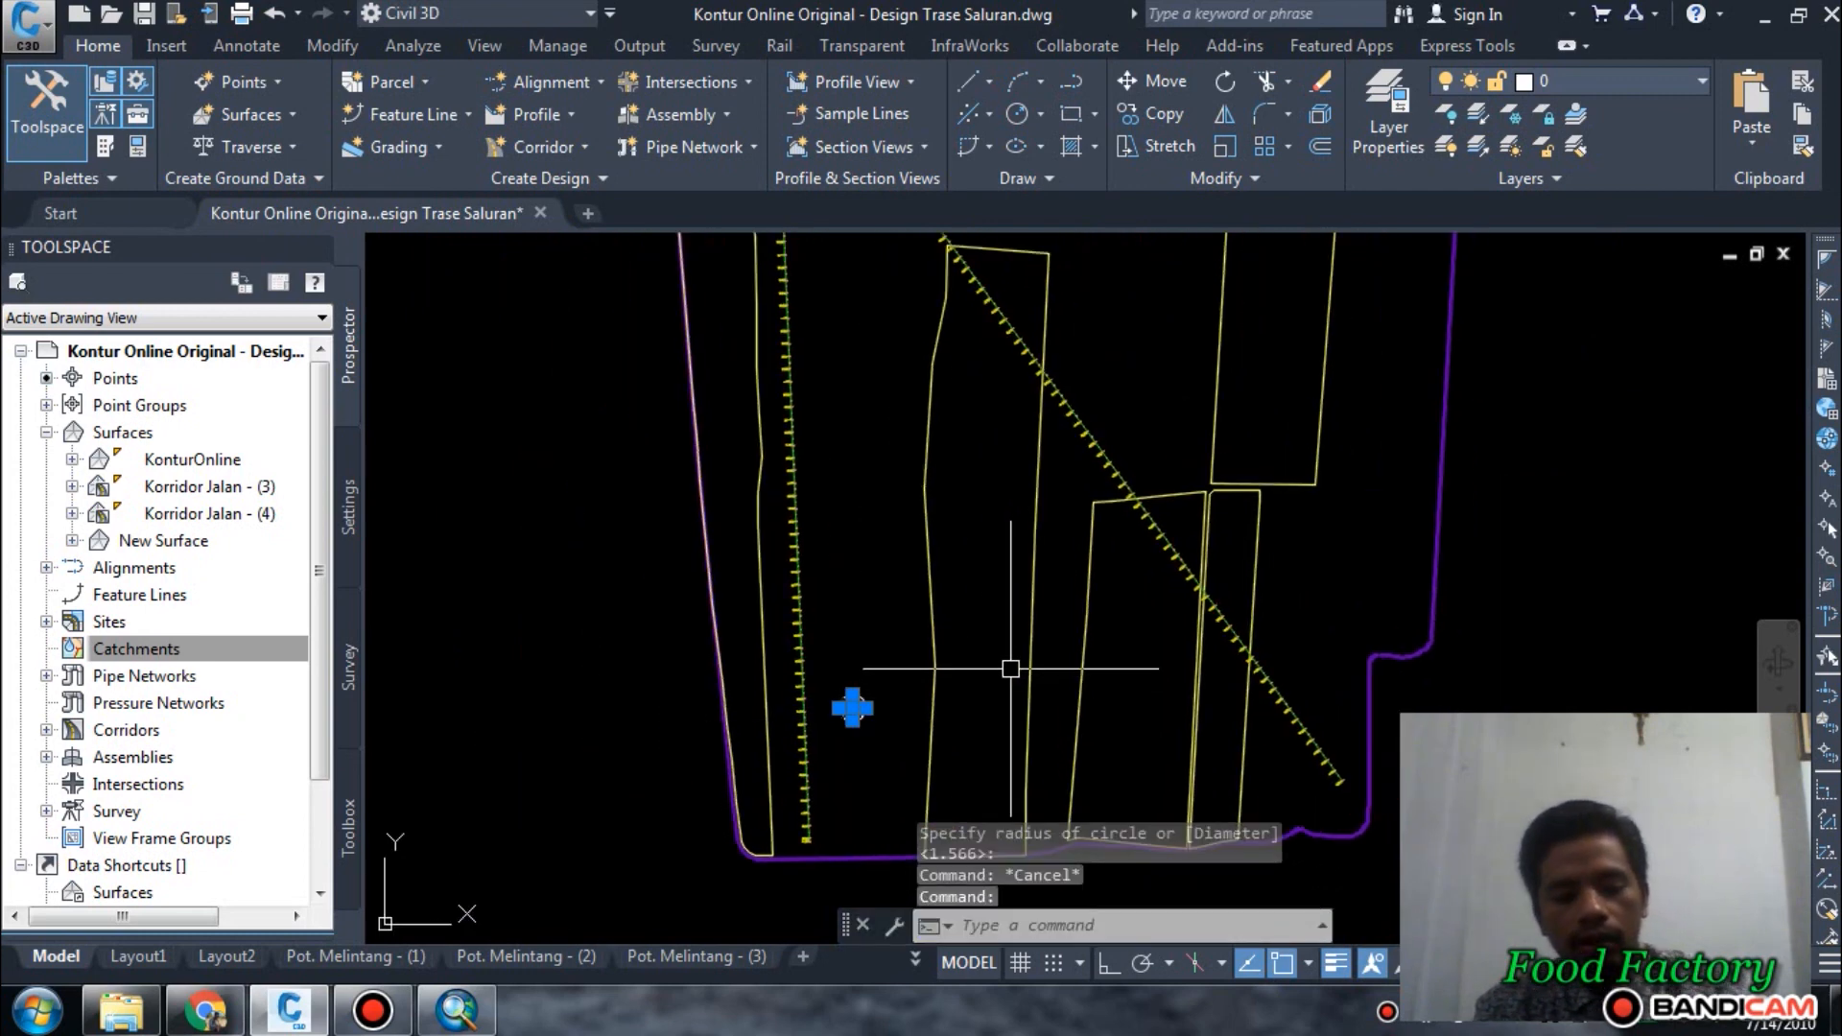
text(co)
key(Return)
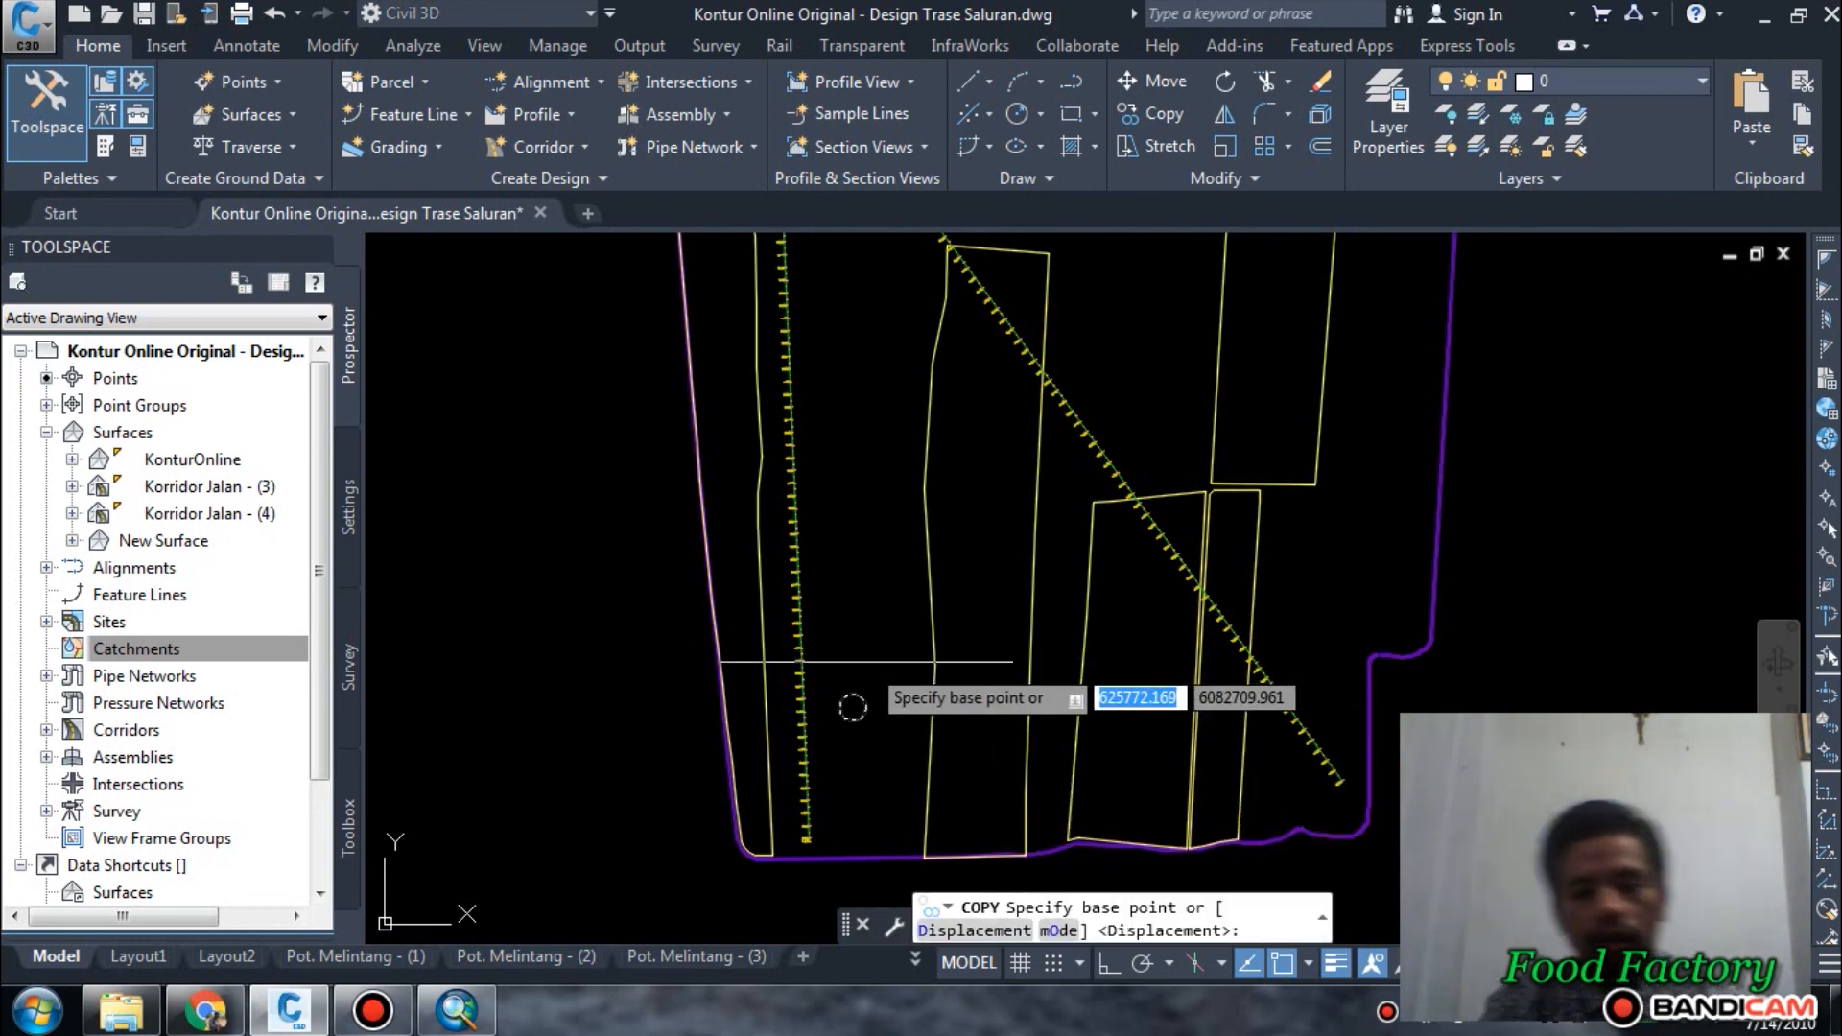
click(845, 647)
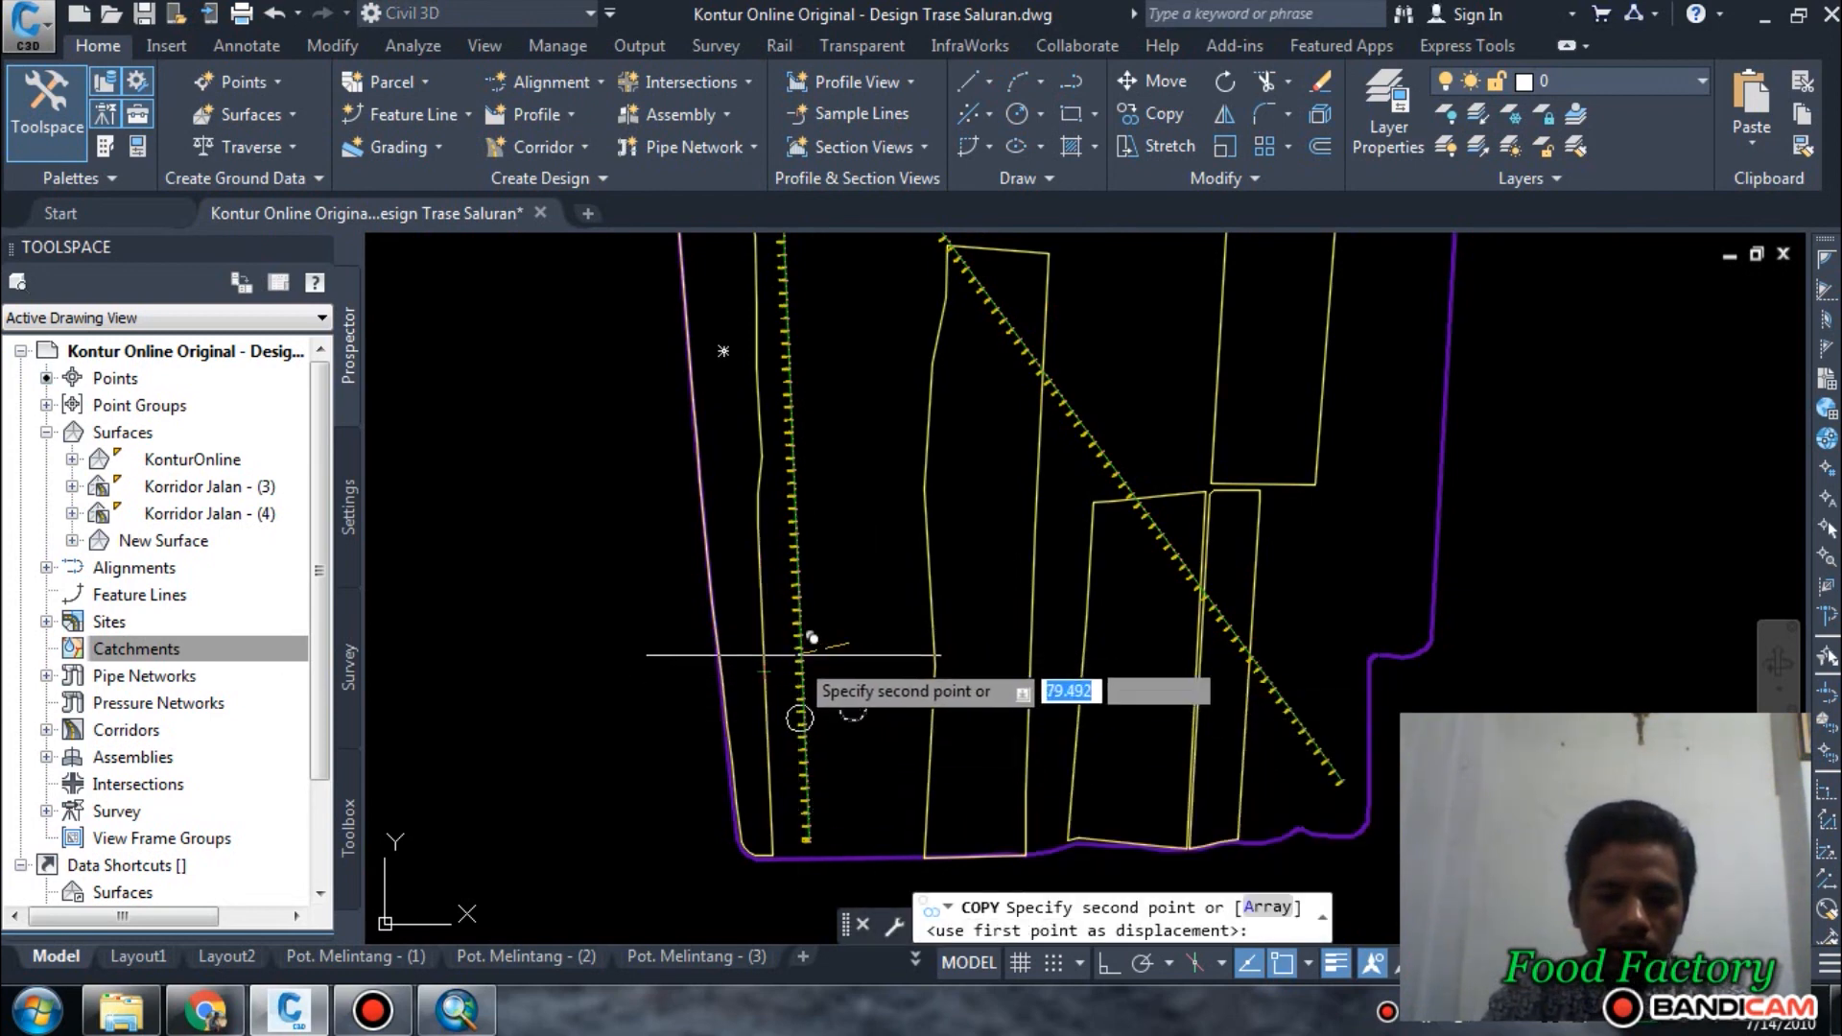
scroll(796, 652, up, 5)
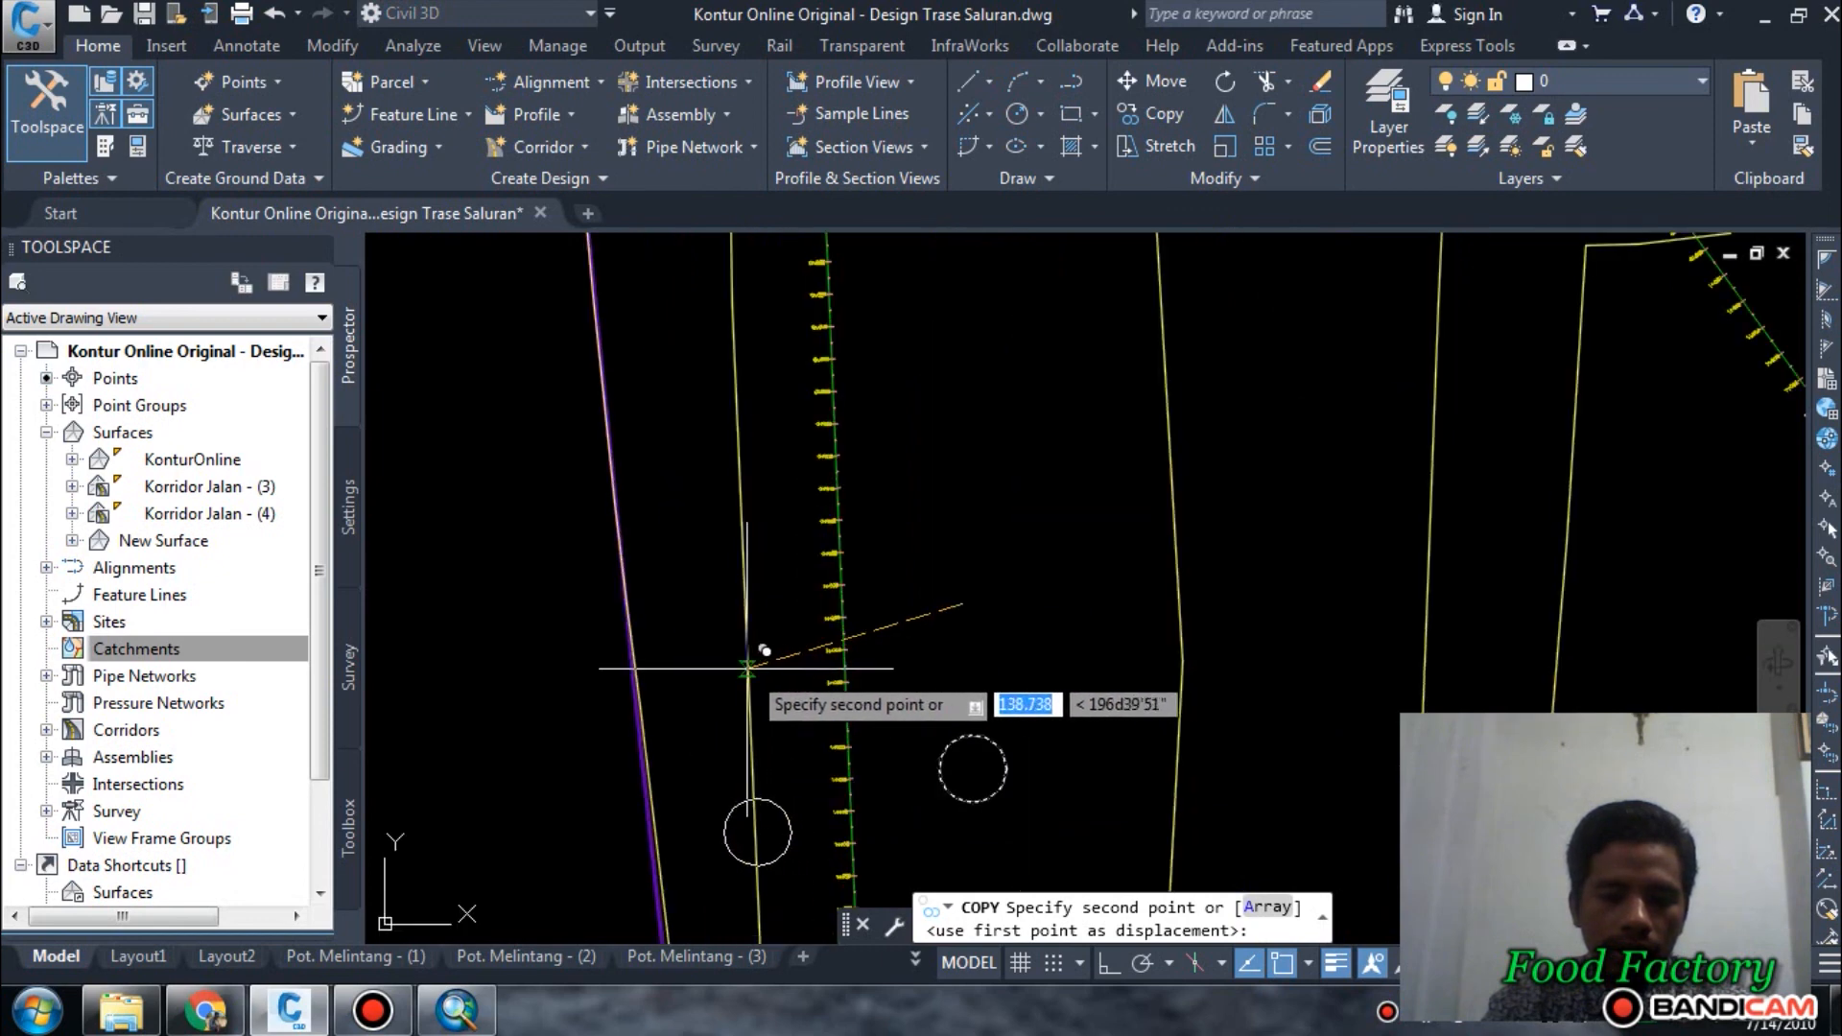
click(768, 685)
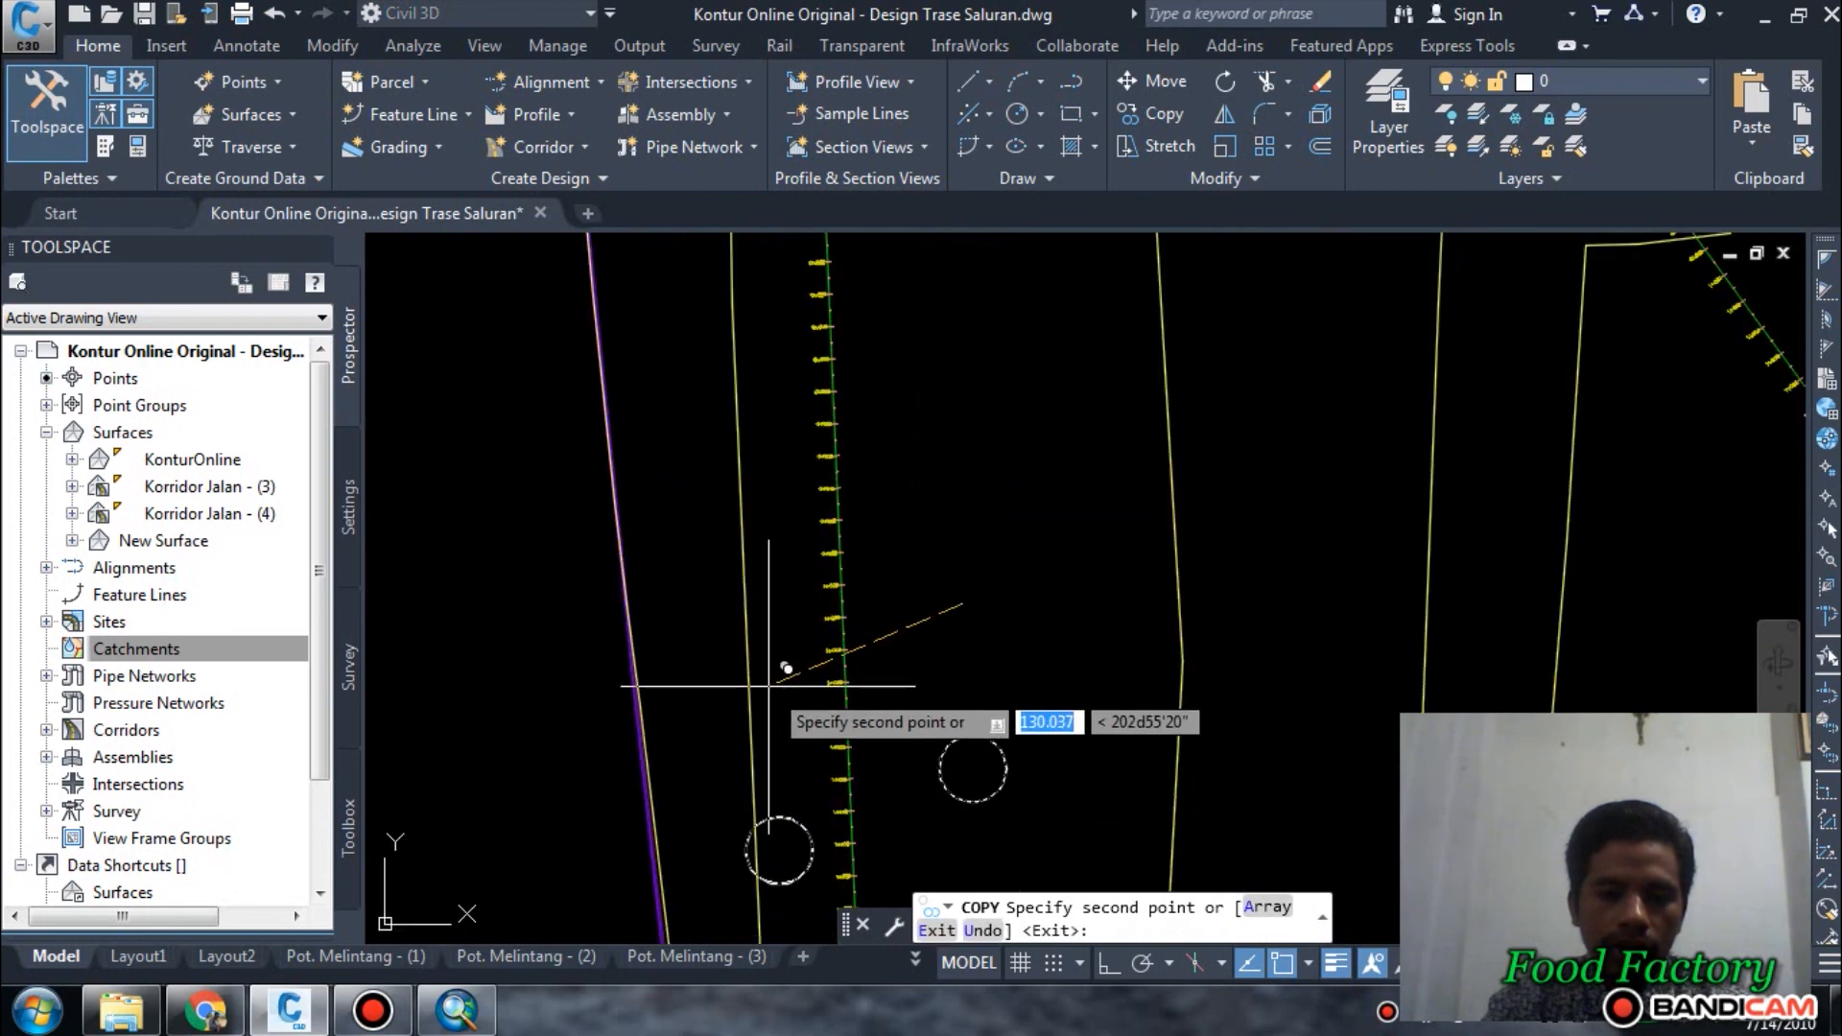
scroll(769, 685, down, 5)
scroll(883, 614, up, 5)
key(Escape)
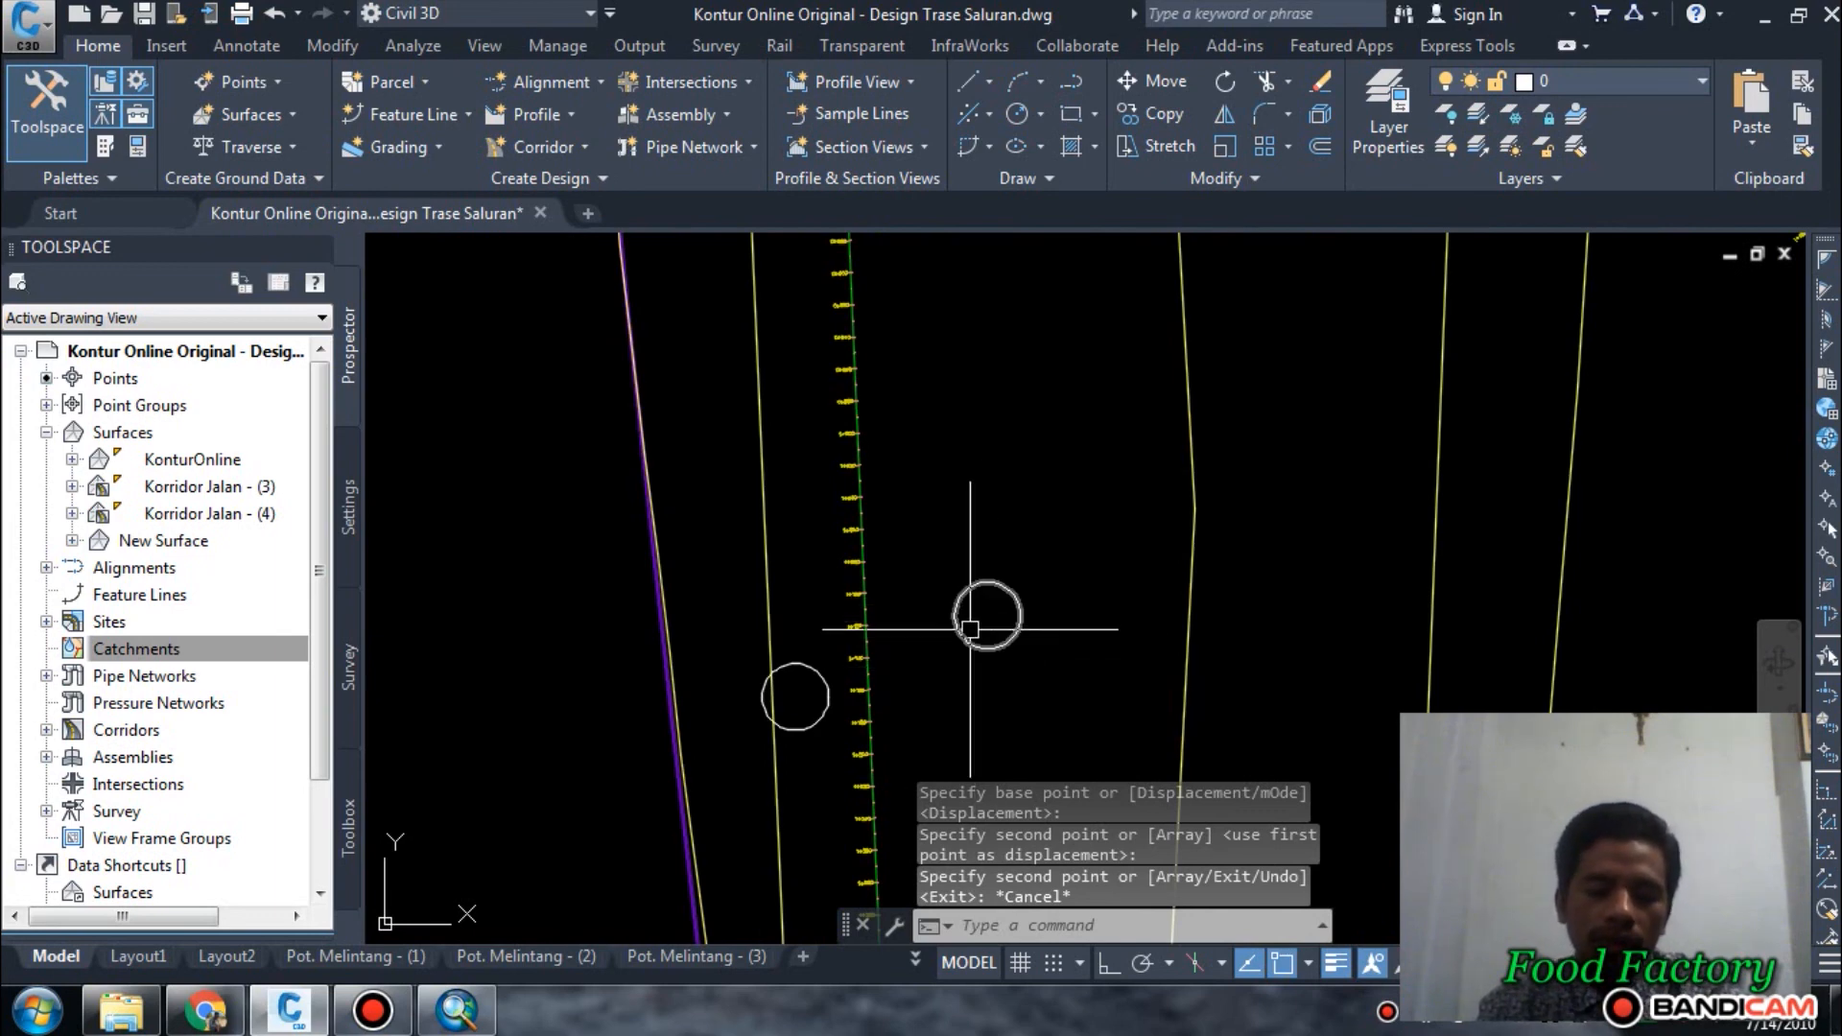
Examine the two circles' locations relative to the plots, alignments and site boundary across the whole plan.
scroll(806, 705, down, 4)
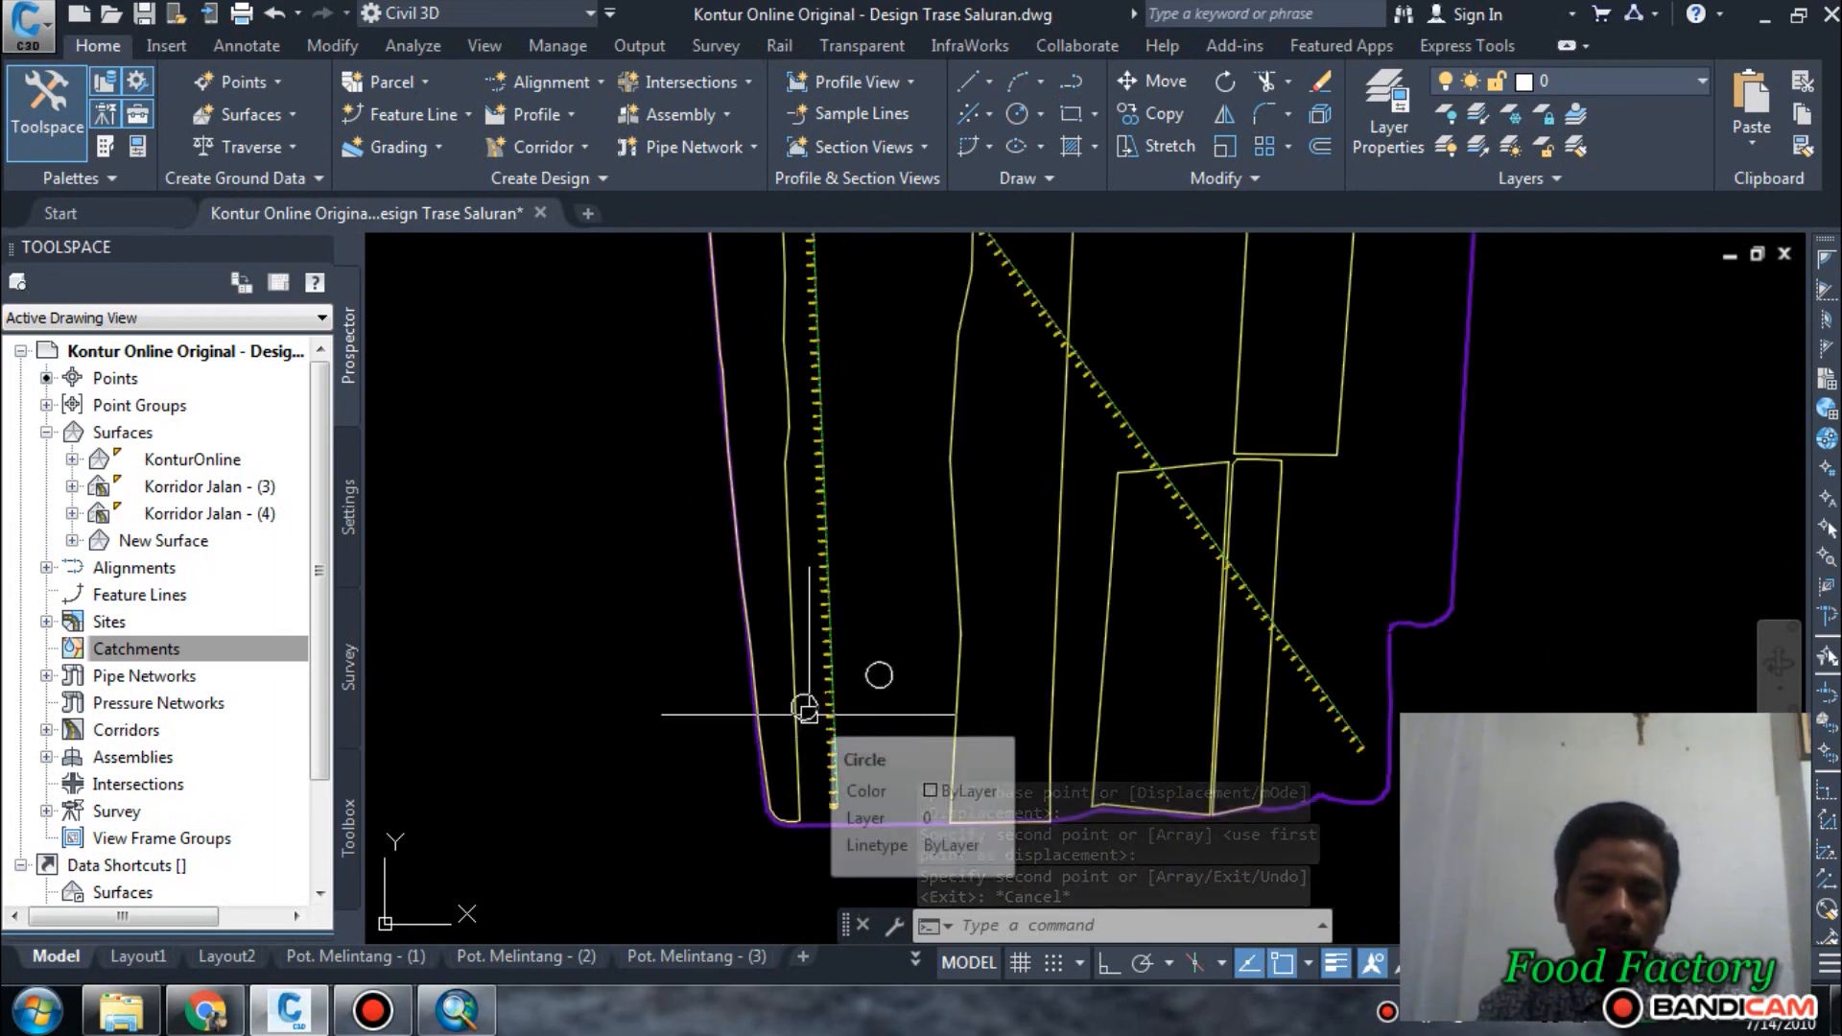
middle_drag(1118, 675, 1101, 757)
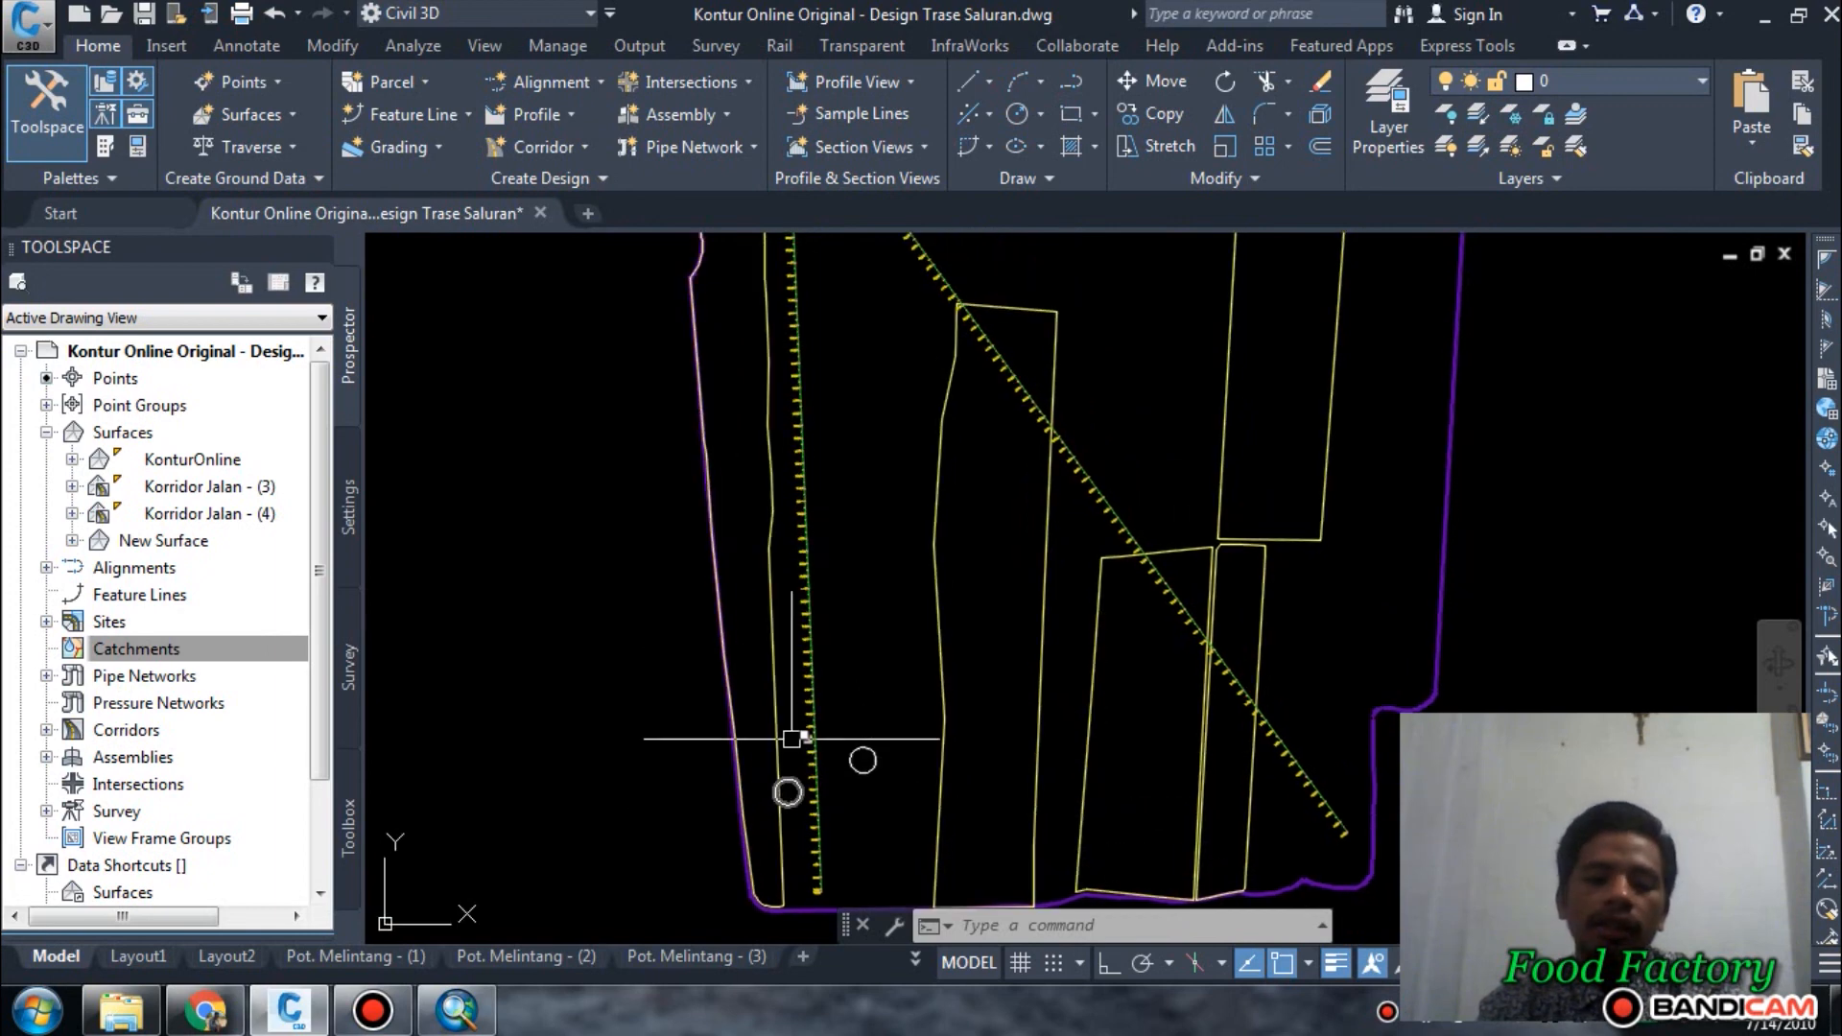
scroll(794, 608, down, 5)
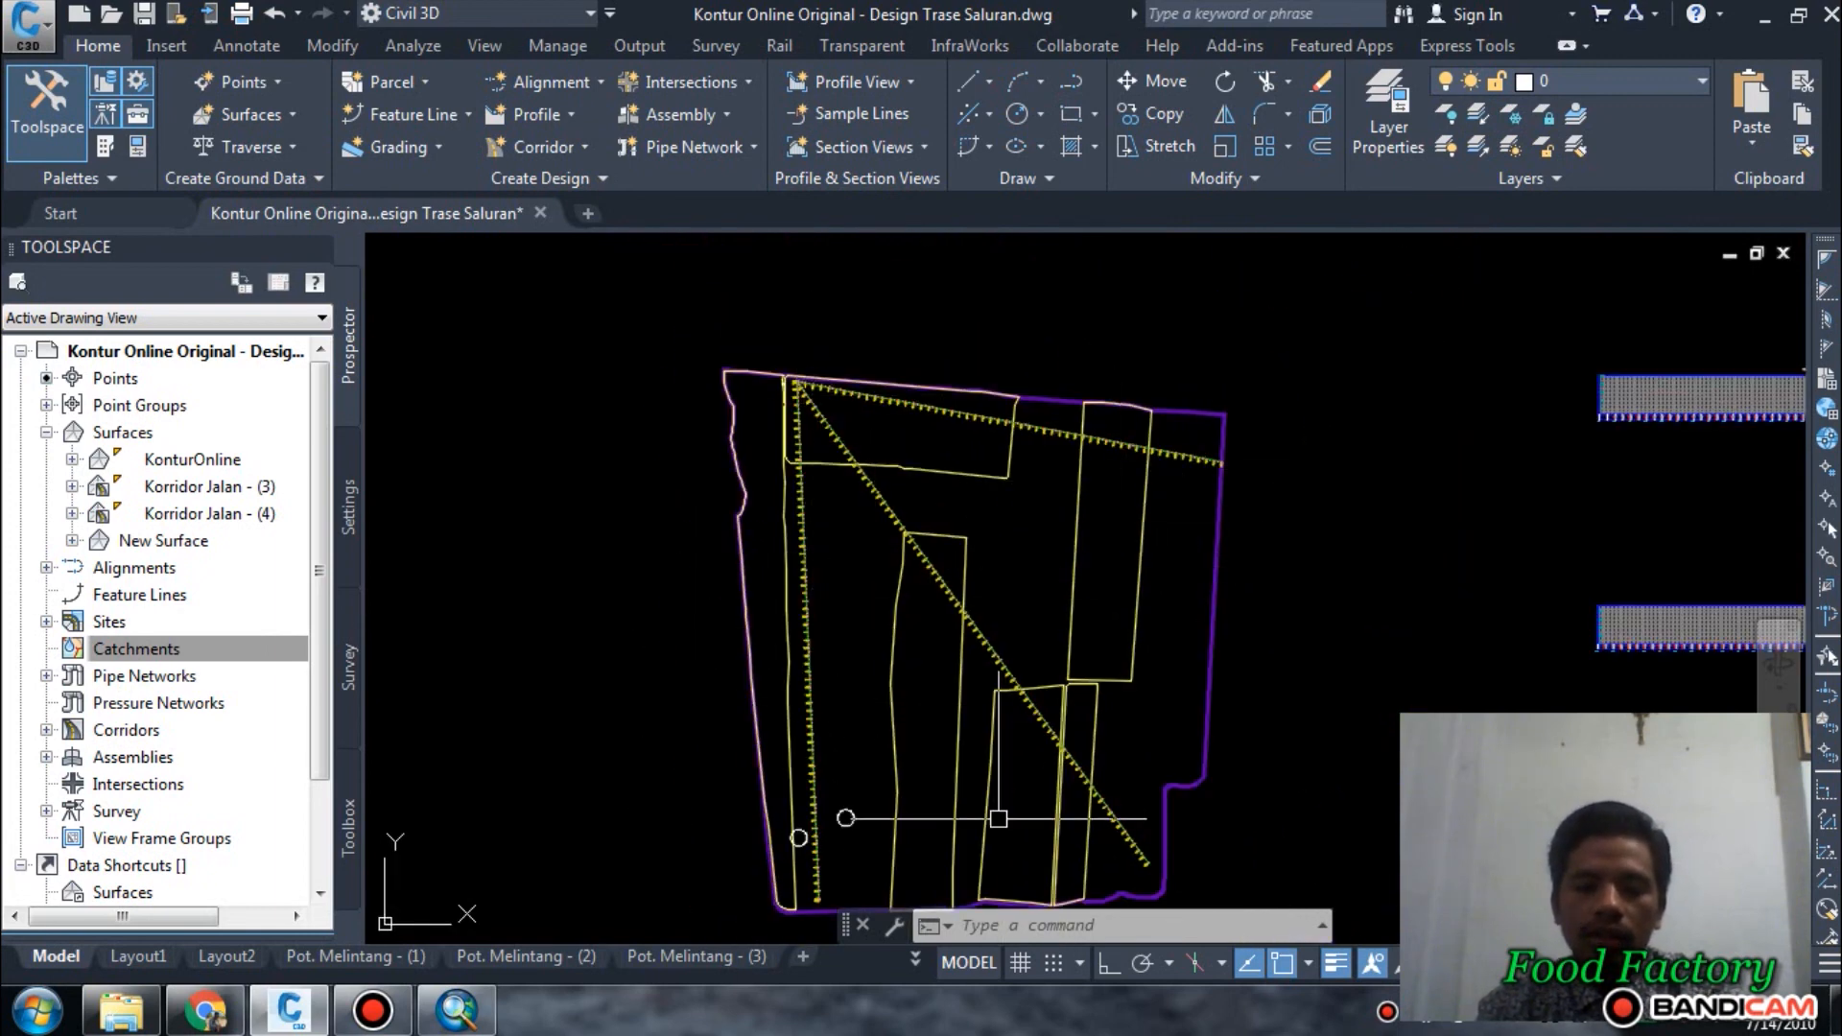
scroll(1027, 699, up, 3)
middle_drag(896, 535, 862, 743)
middle_drag(814, 559, 839, 700)
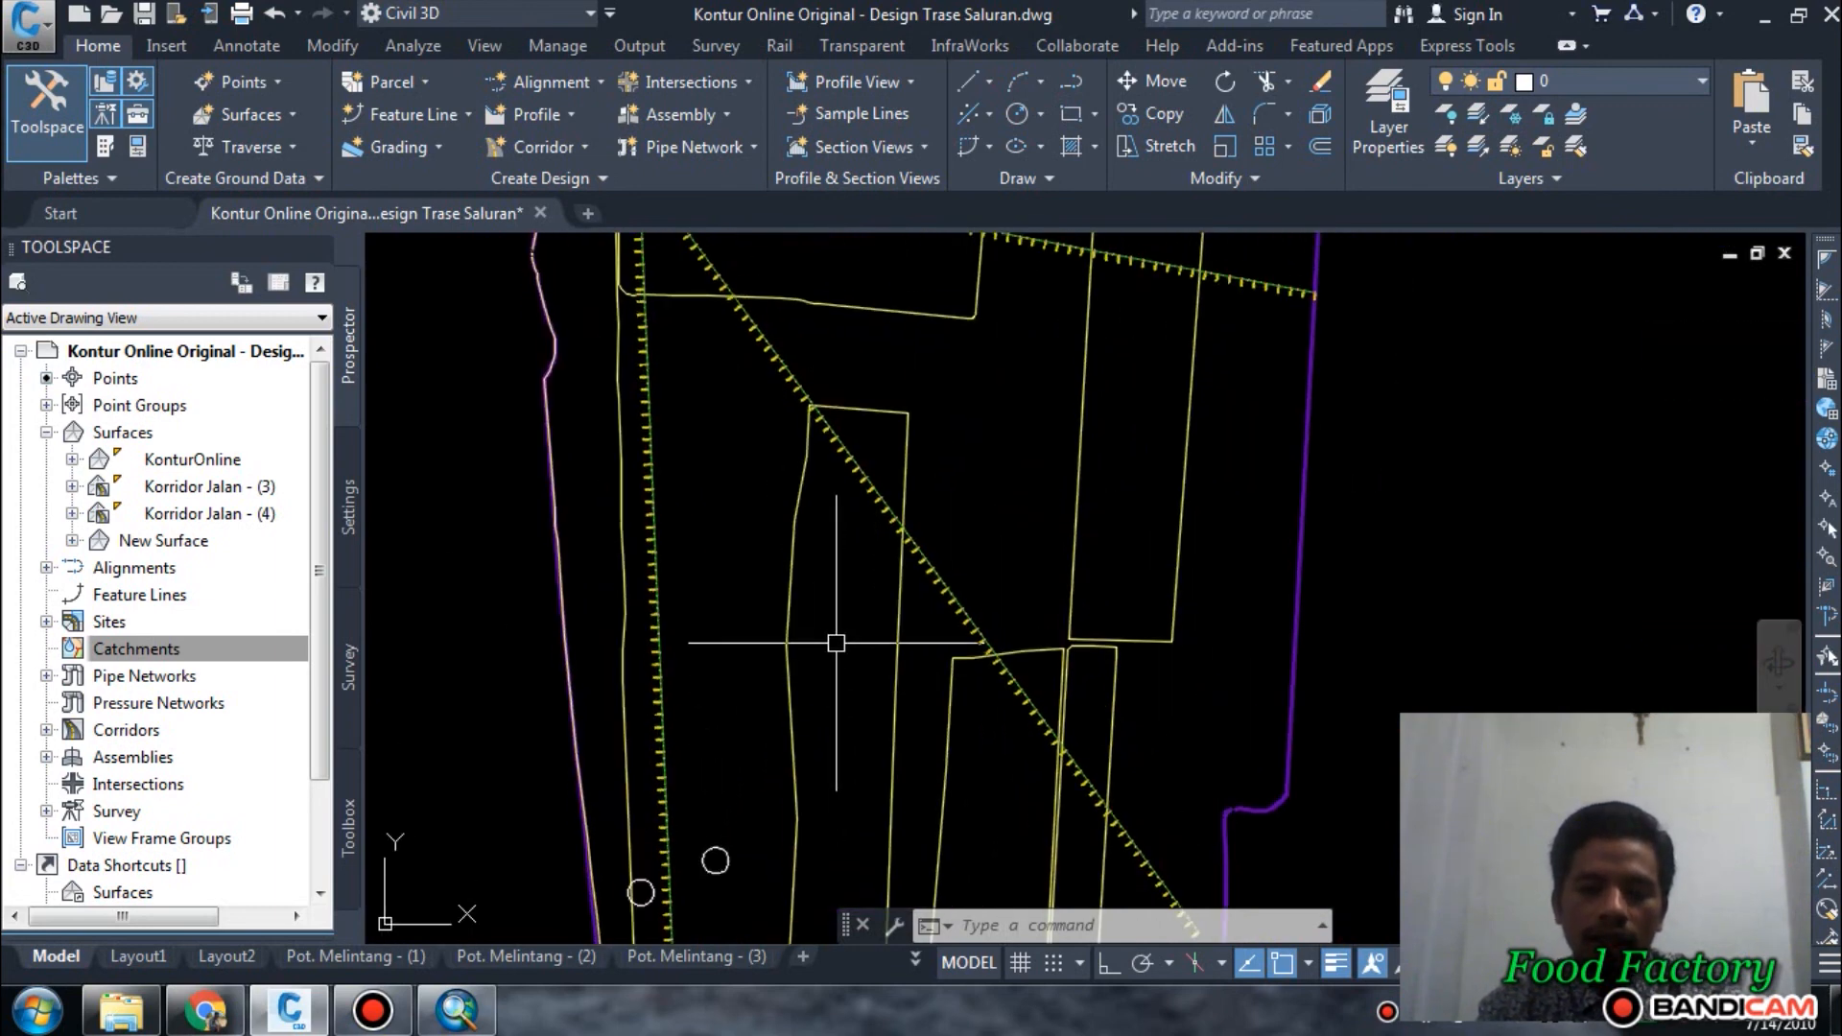
scroll(836, 643, down, 2)
mouse_move(836, 643)
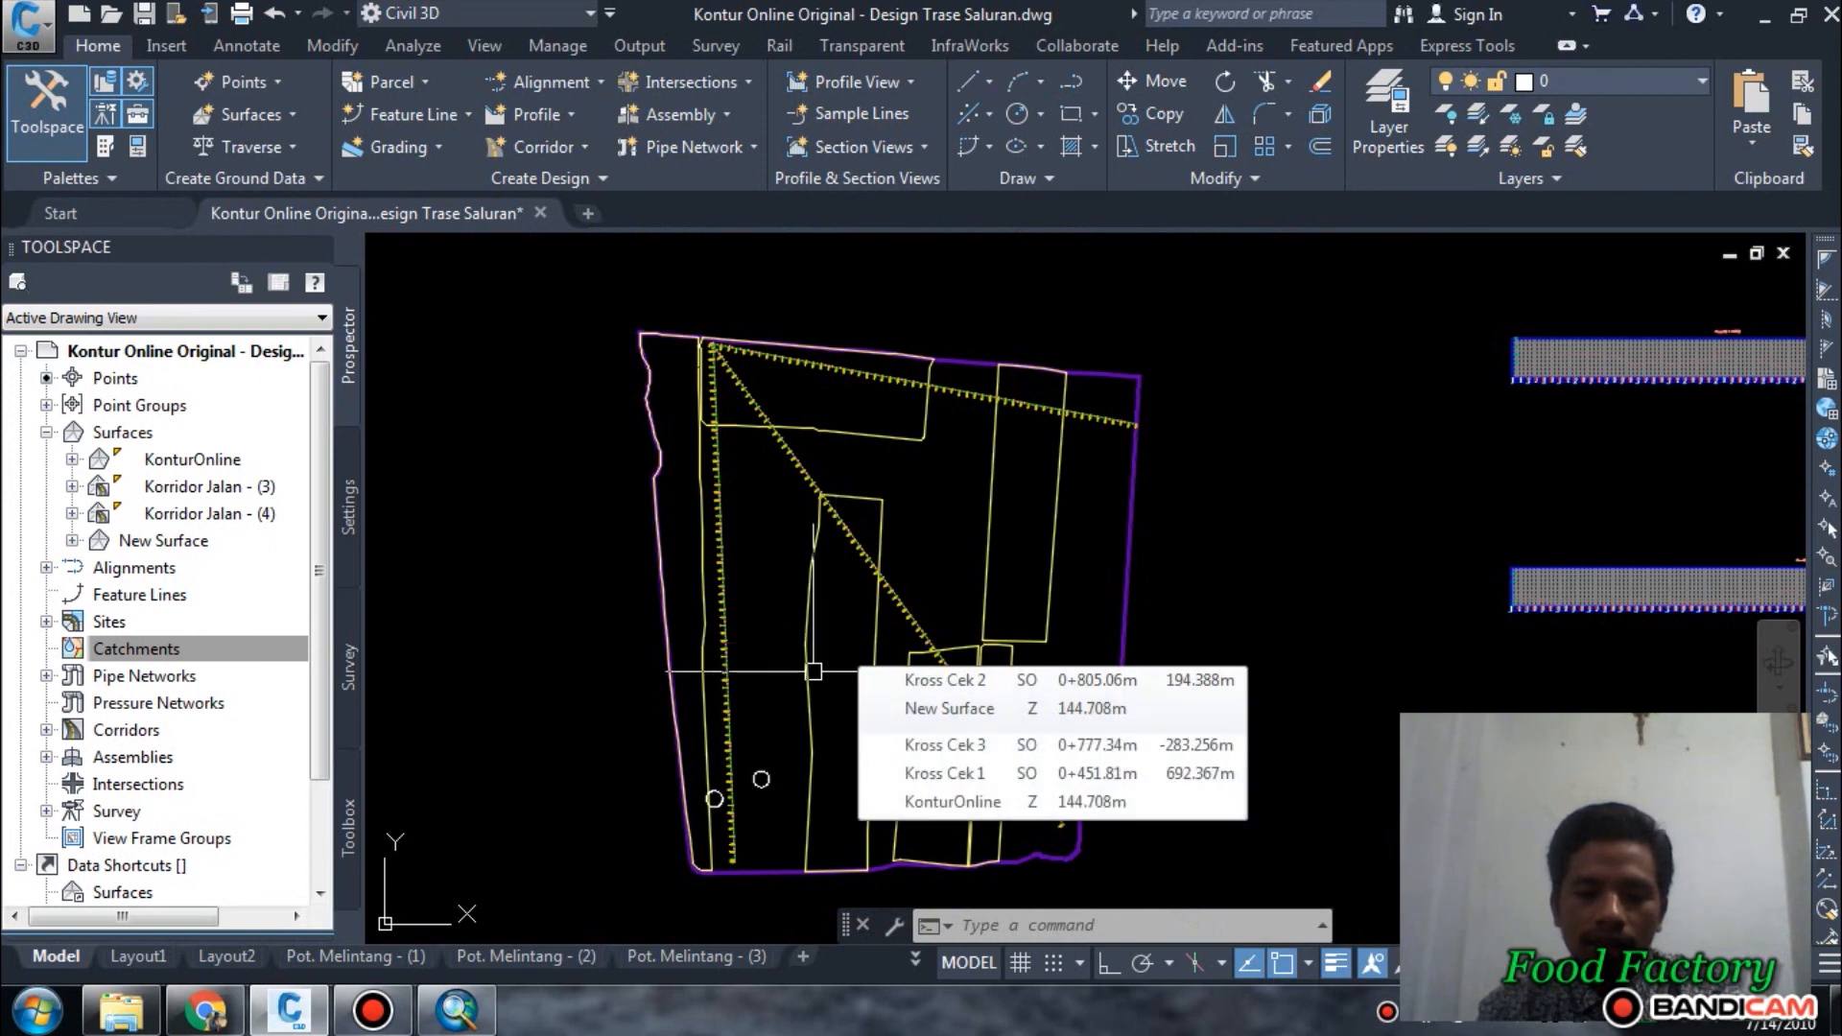
mouse_move(814, 672)
middle_down()
mouse_move(790, 631)
mouse_move(768, 655)
middle_up()
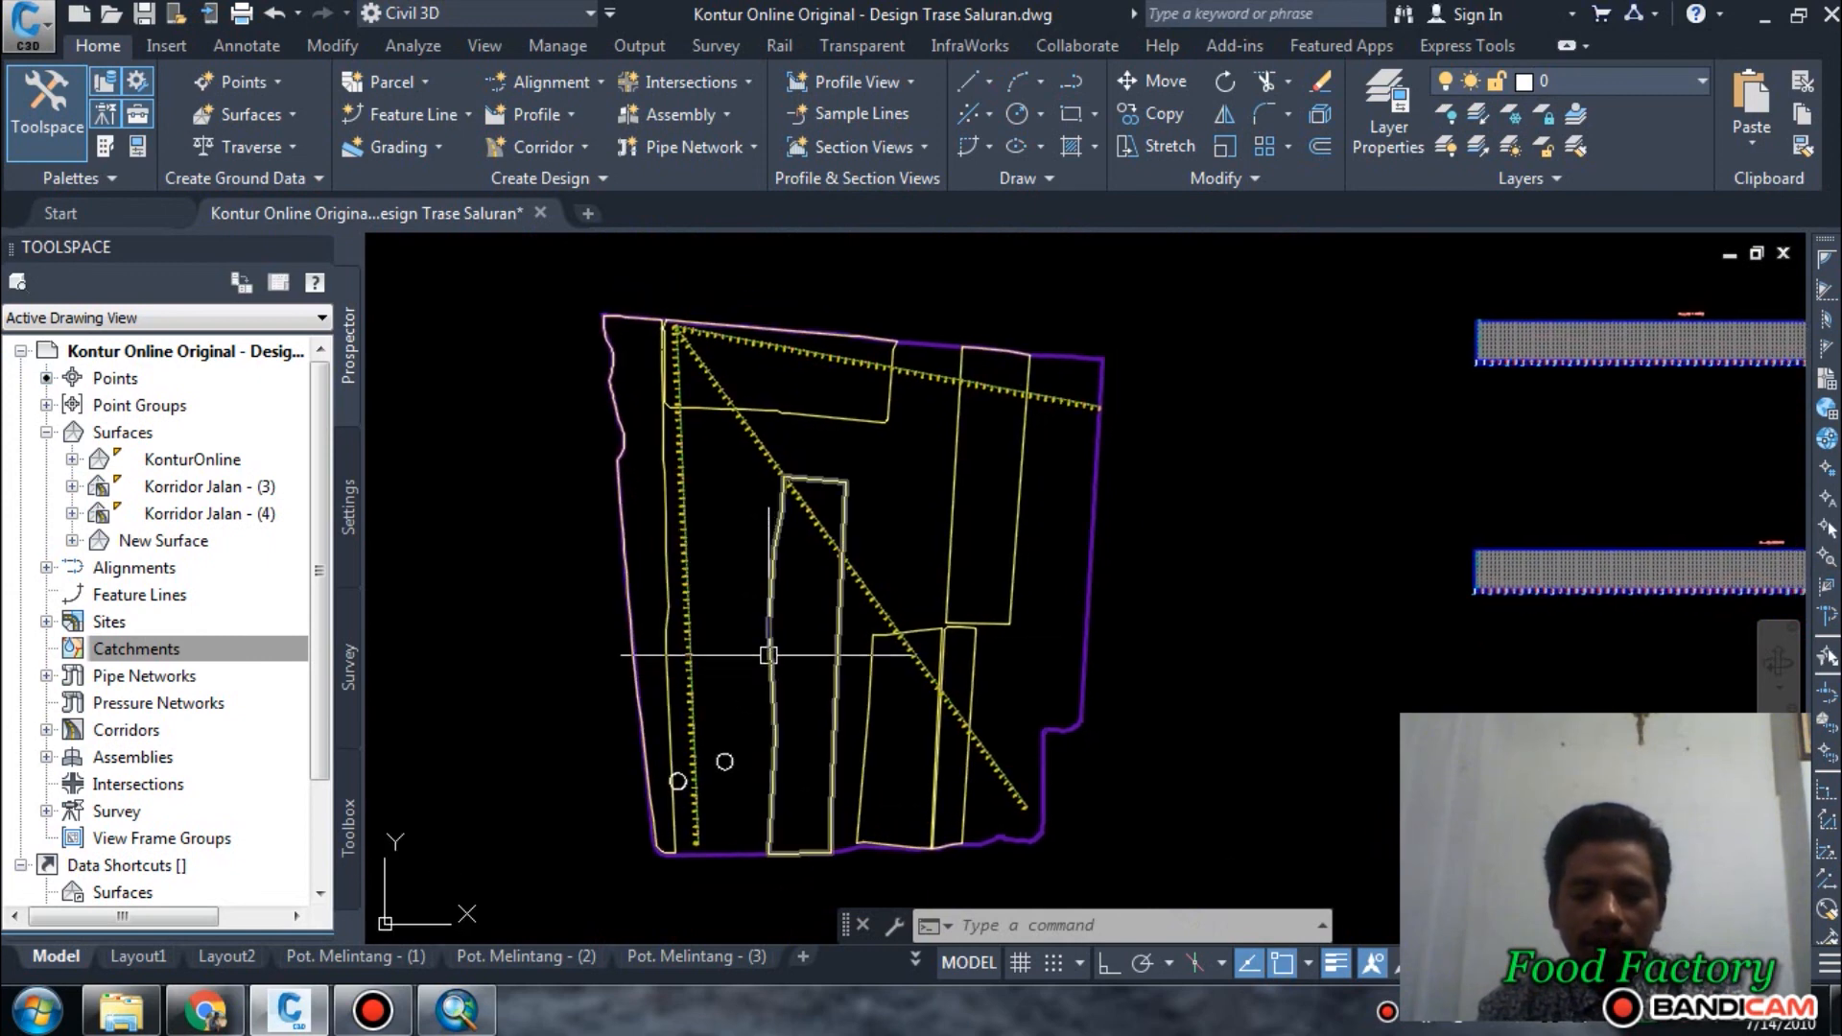
scroll(768, 655, up, 2)
scroll(752, 678, down, 4)
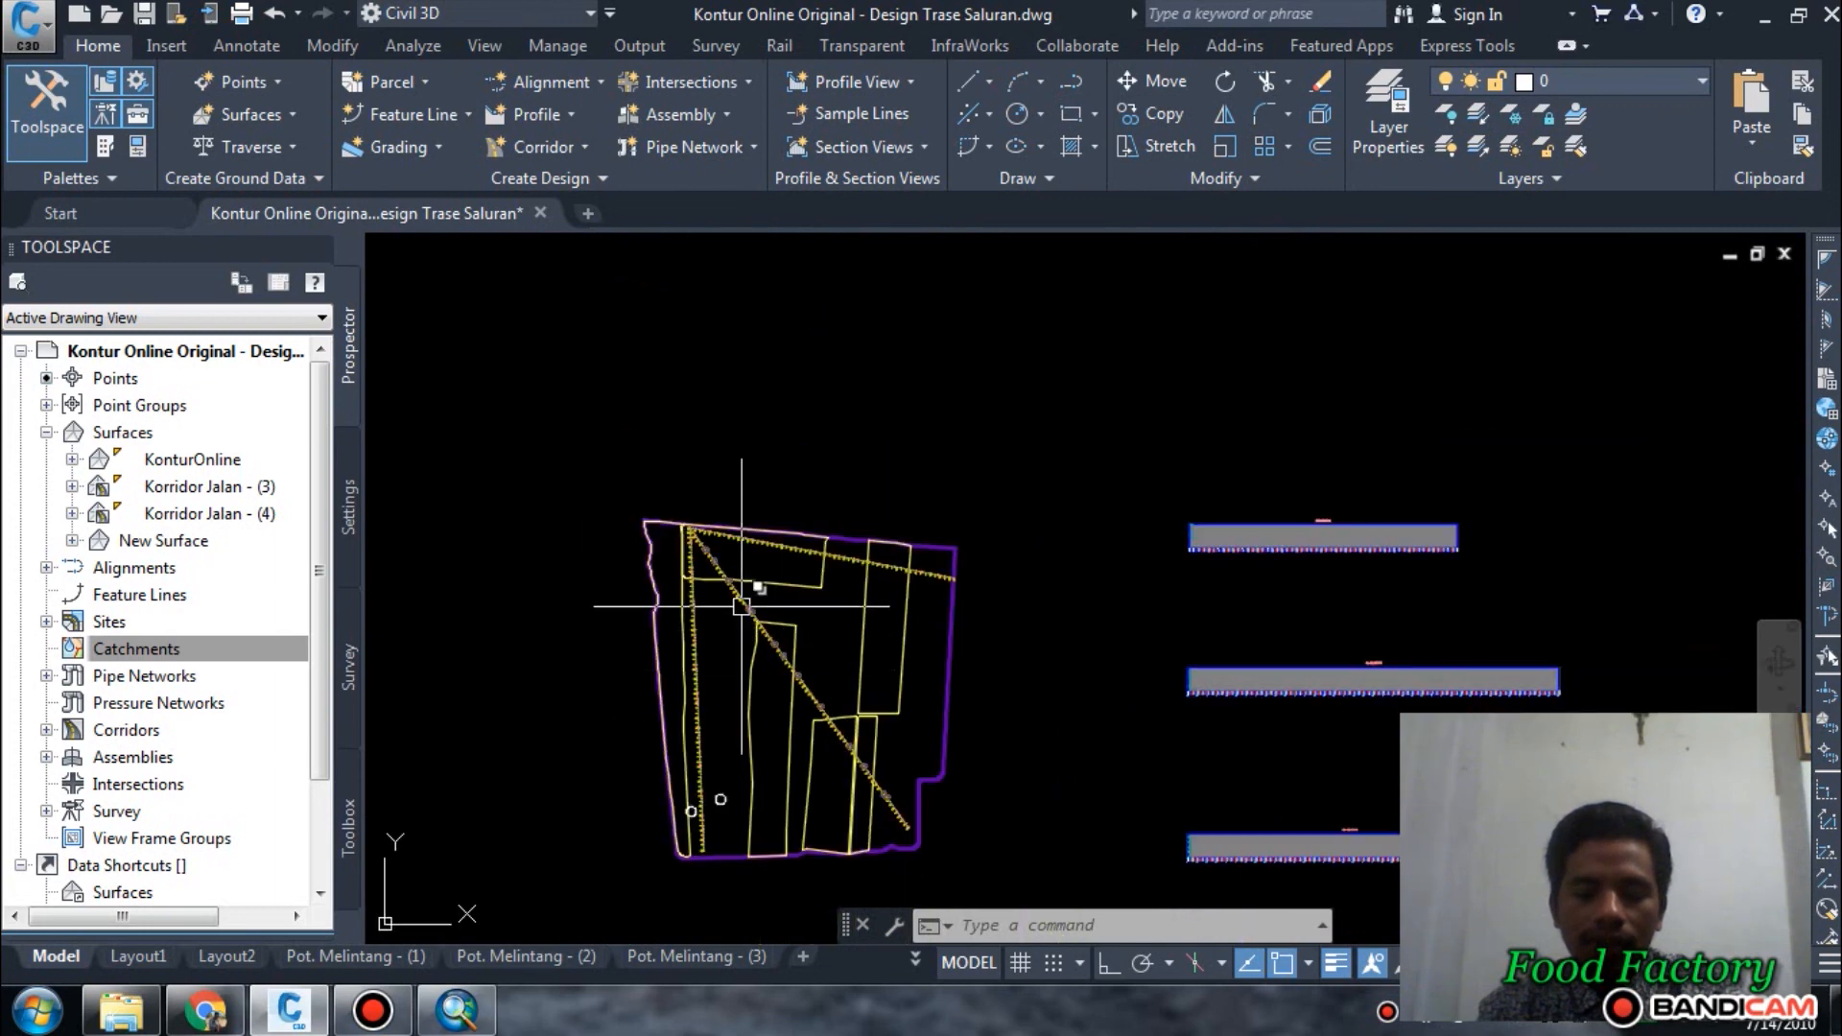
Hide the three station-labelled alignments that fan out from the northwestern corner of the site plan.
scroll(742, 606, up, 7)
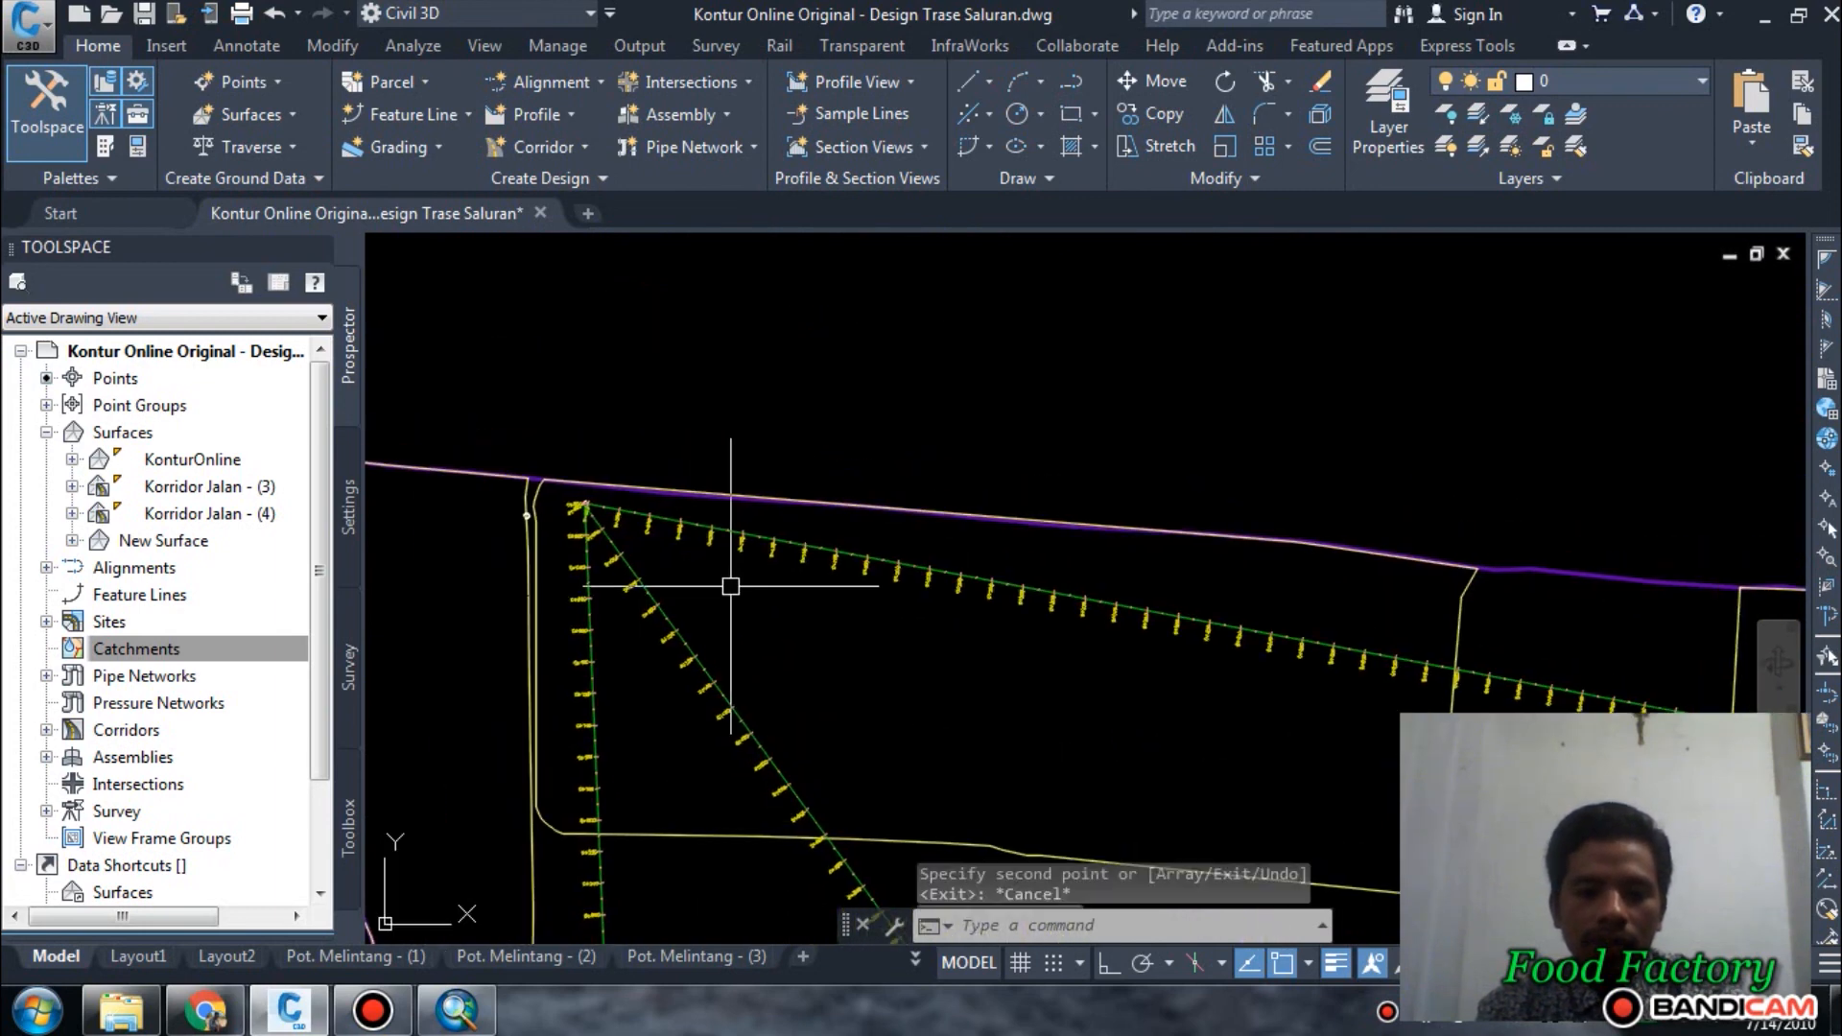
scroll(731, 586, up, 4)
key(Escape)
scroll(842, 468, down, 3)
scroll(1103, 412, up, 3)
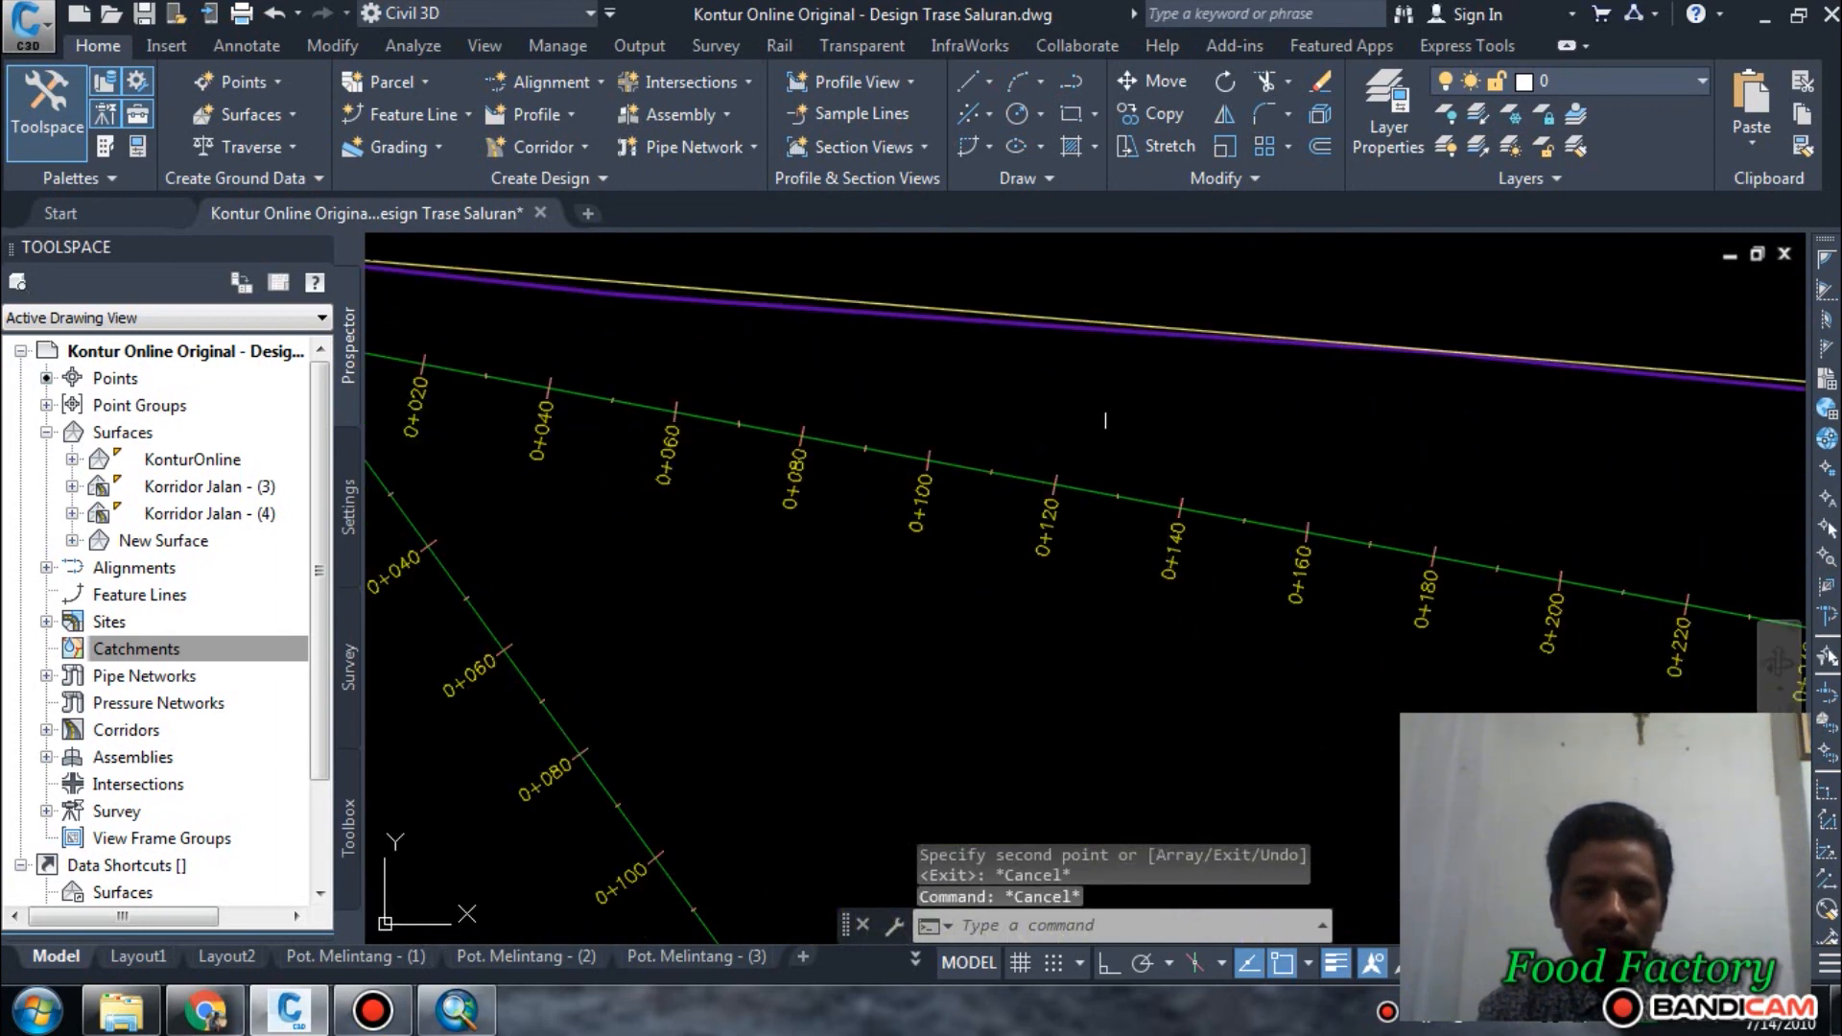
scroll(1103, 411, down, 3)
click(1105, 412)
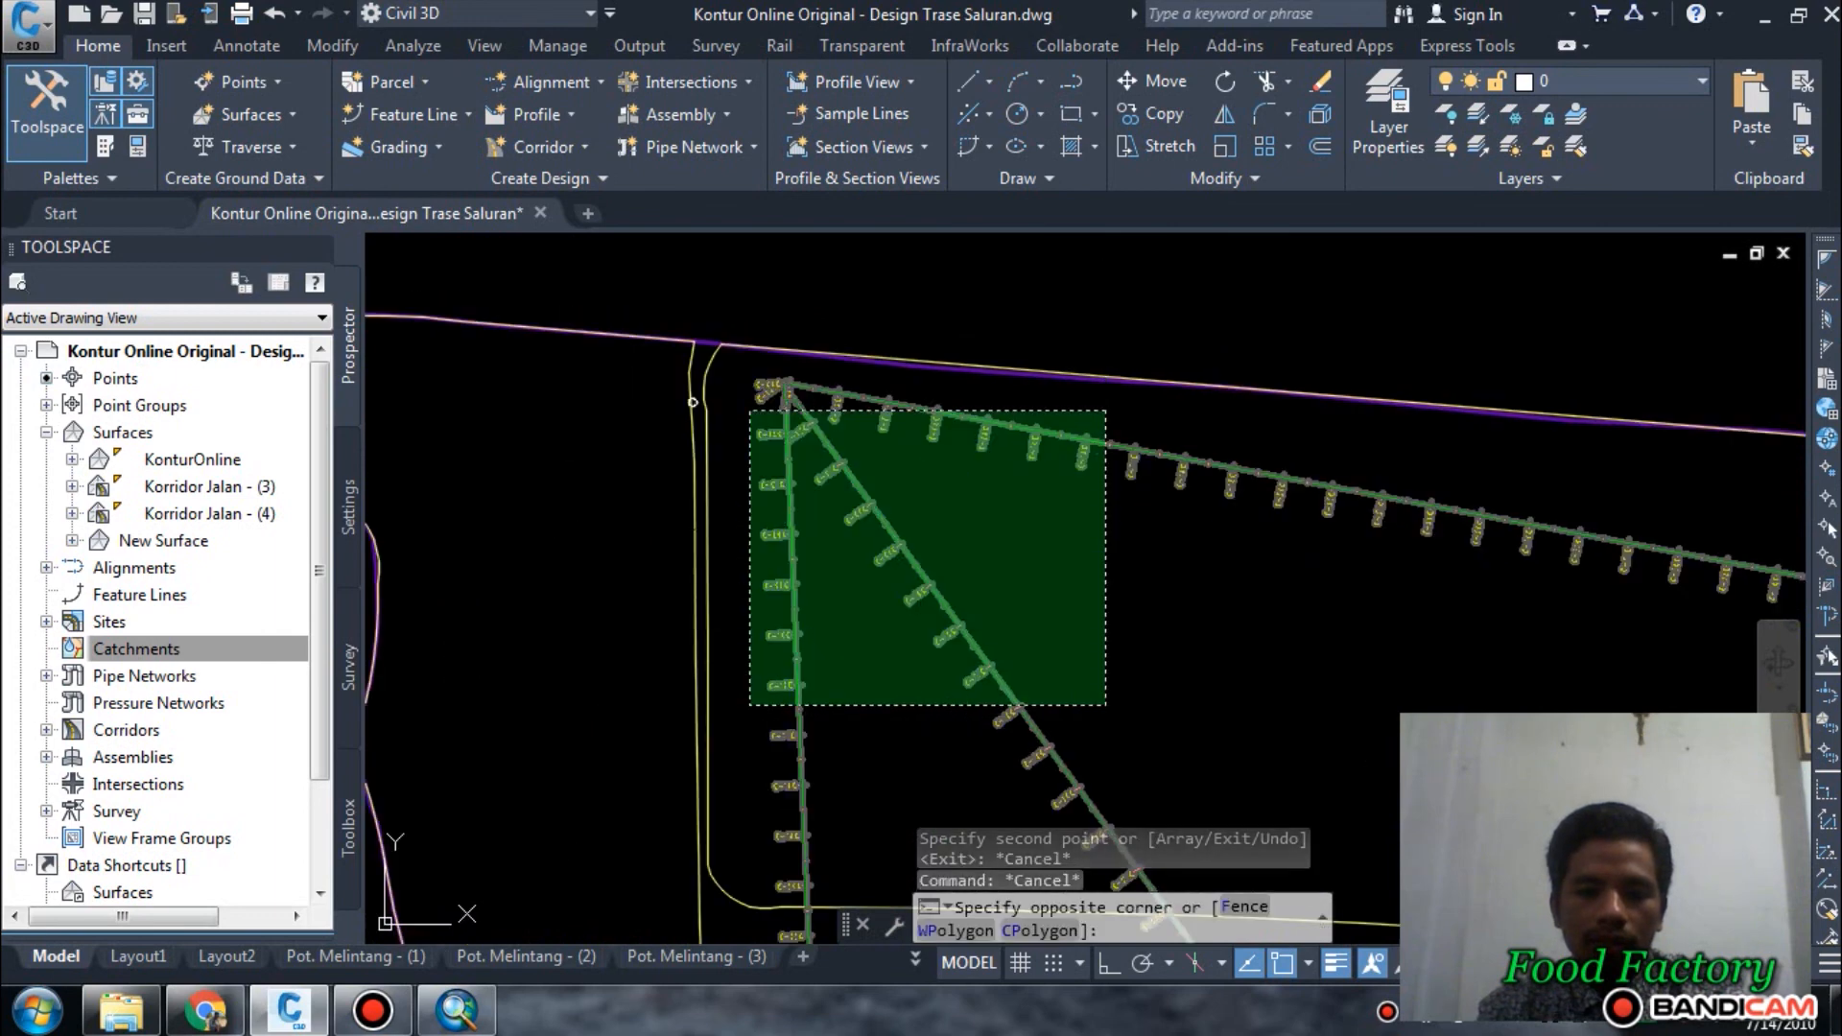
click(763, 913)
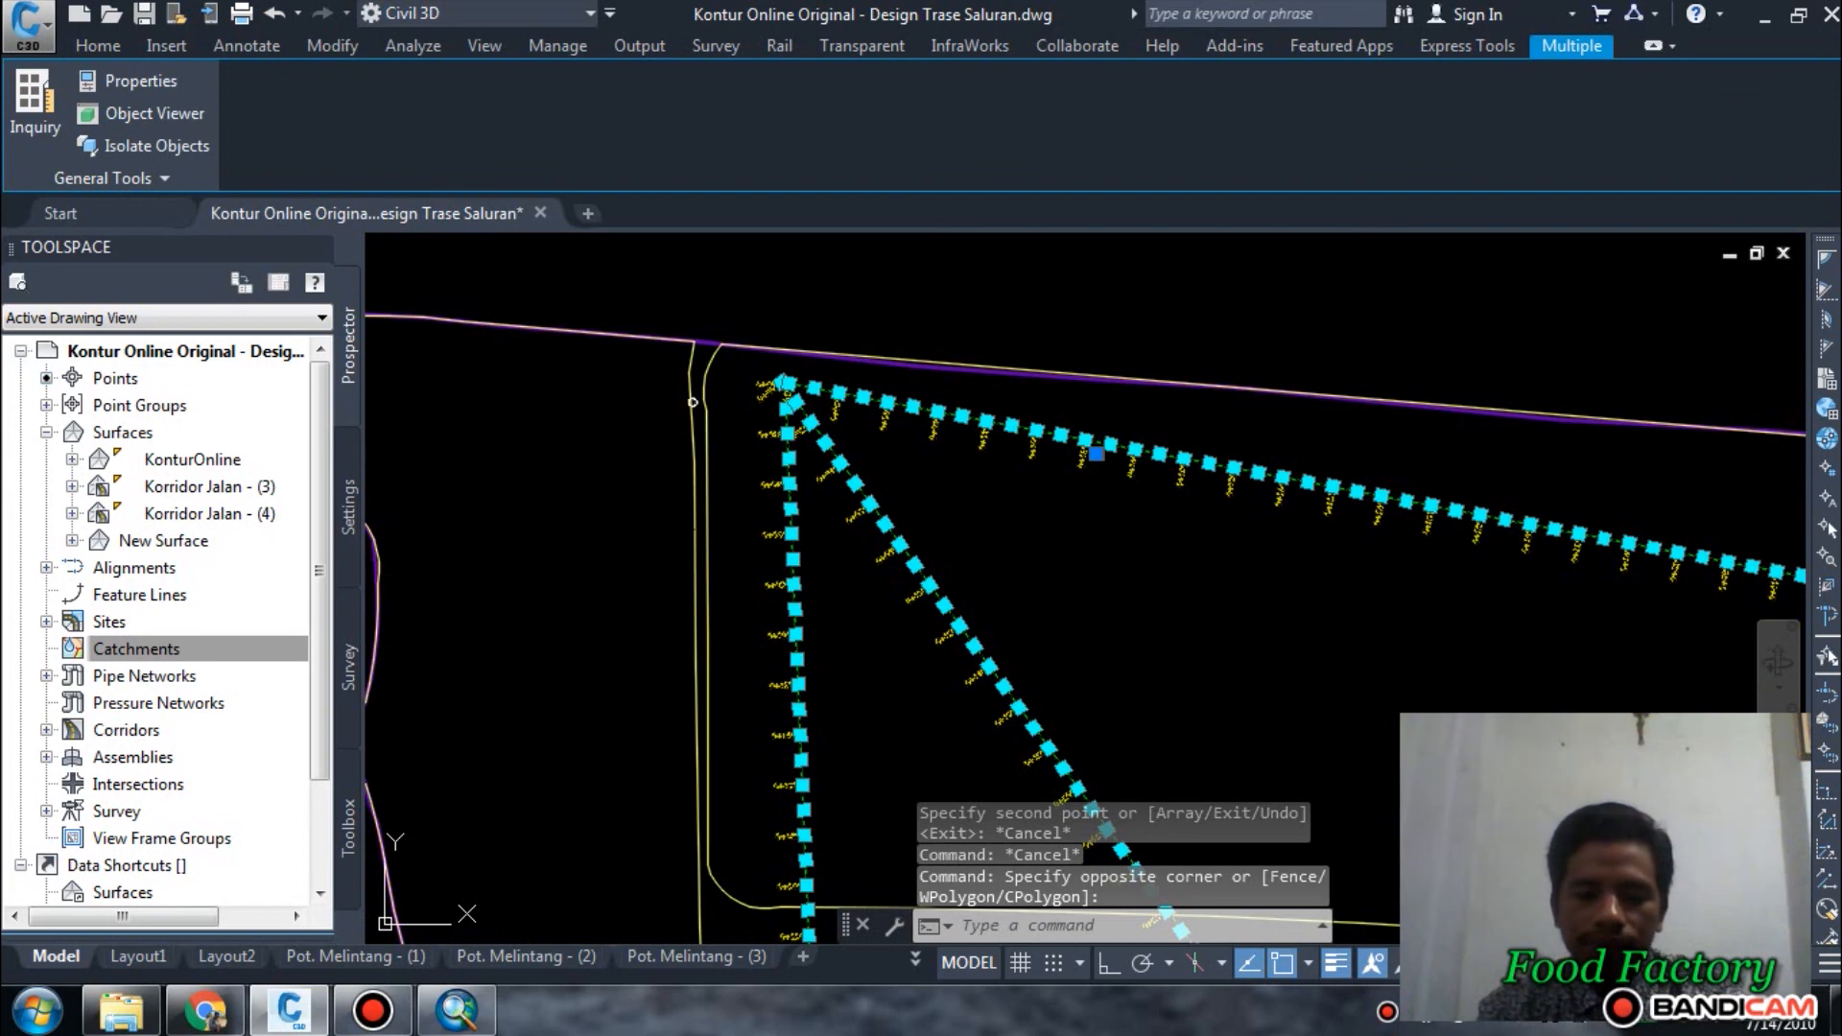
click(945, 583)
Examine the two circles, the surface elevations around them, and the plots along the southern site boundary.
scroll(1041, 347, down, 5)
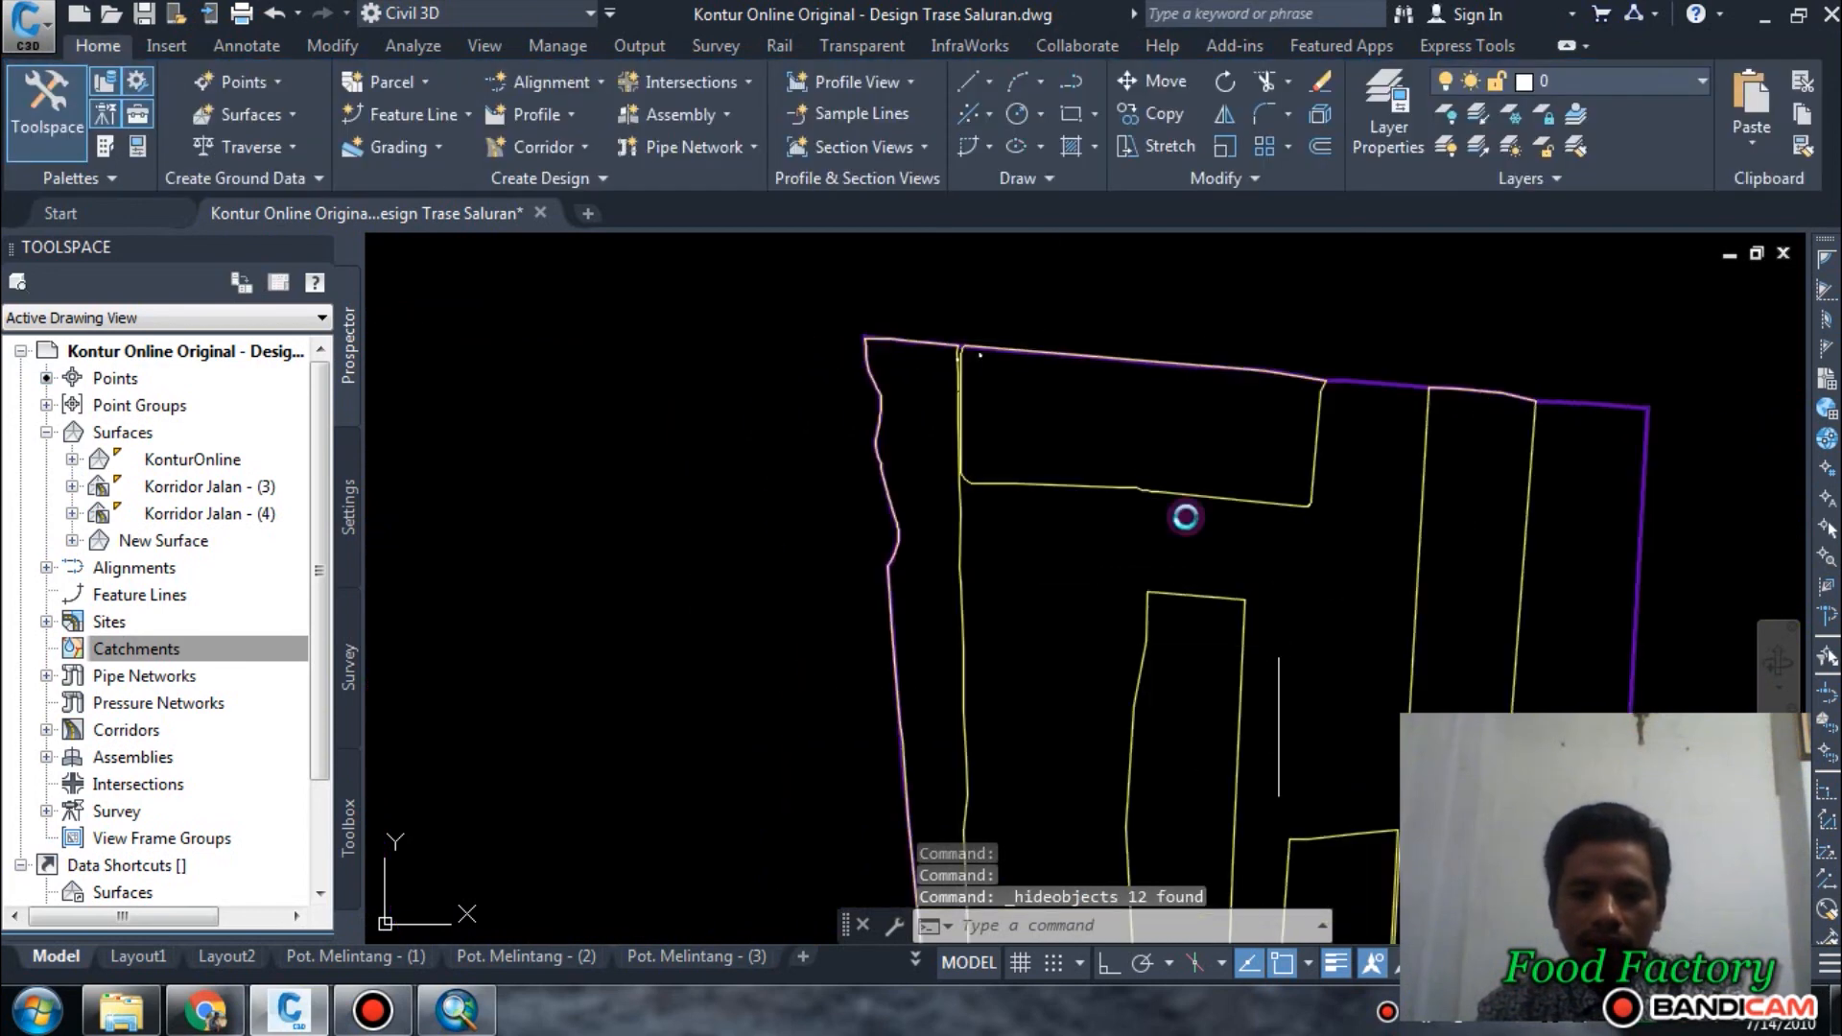
scroll(1132, 499, down, 2)
scroll(880, 710, up, 6)
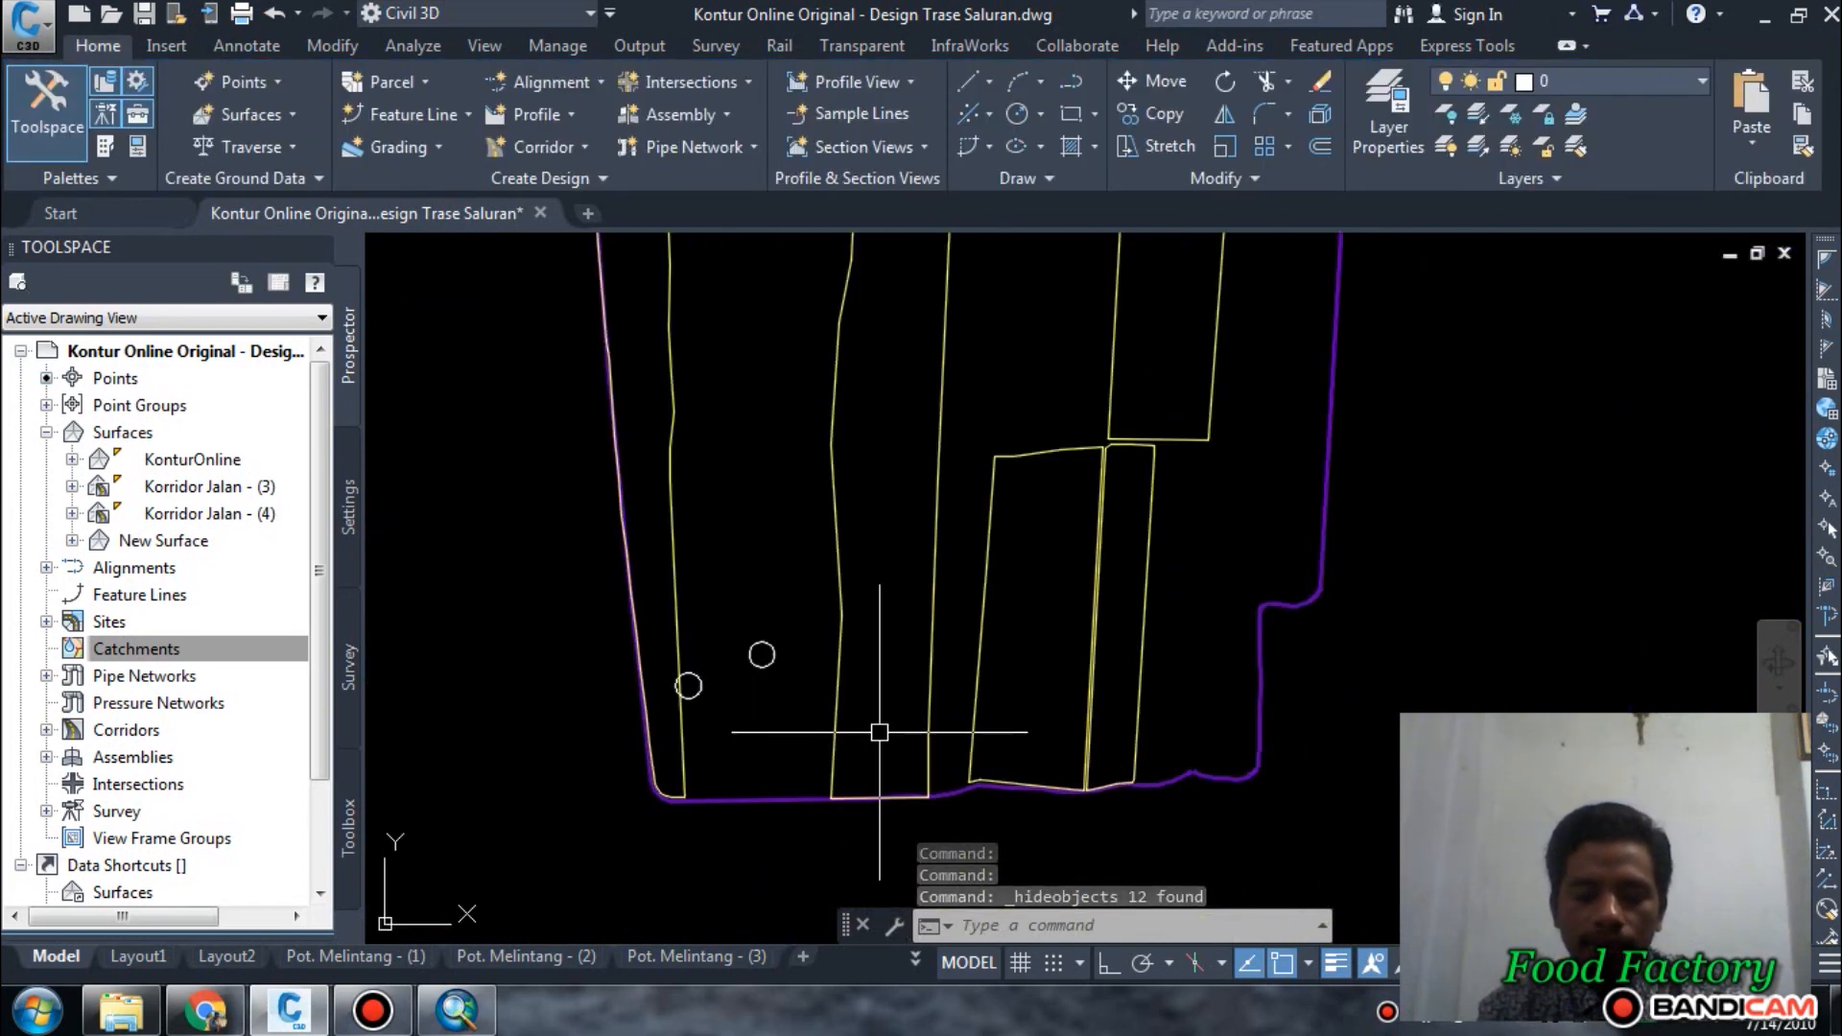
scroll(806, 715, up, 3)
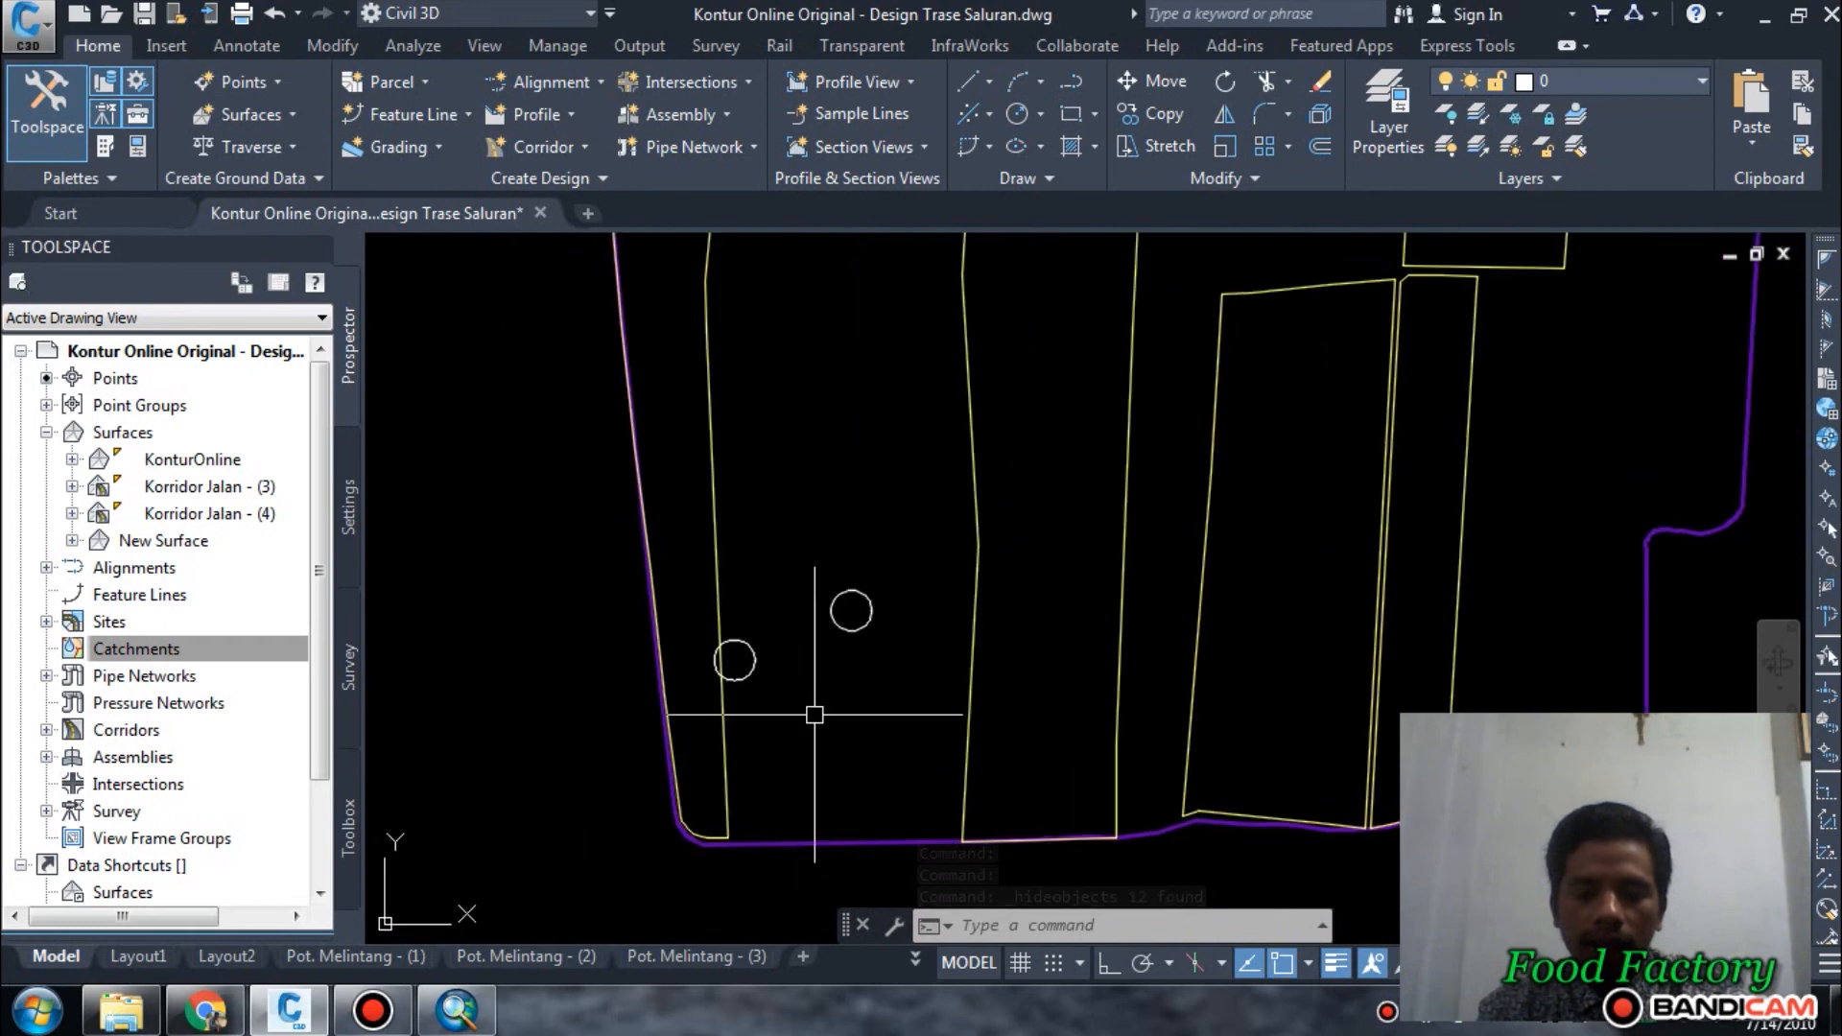
mouse_move(811, 647)
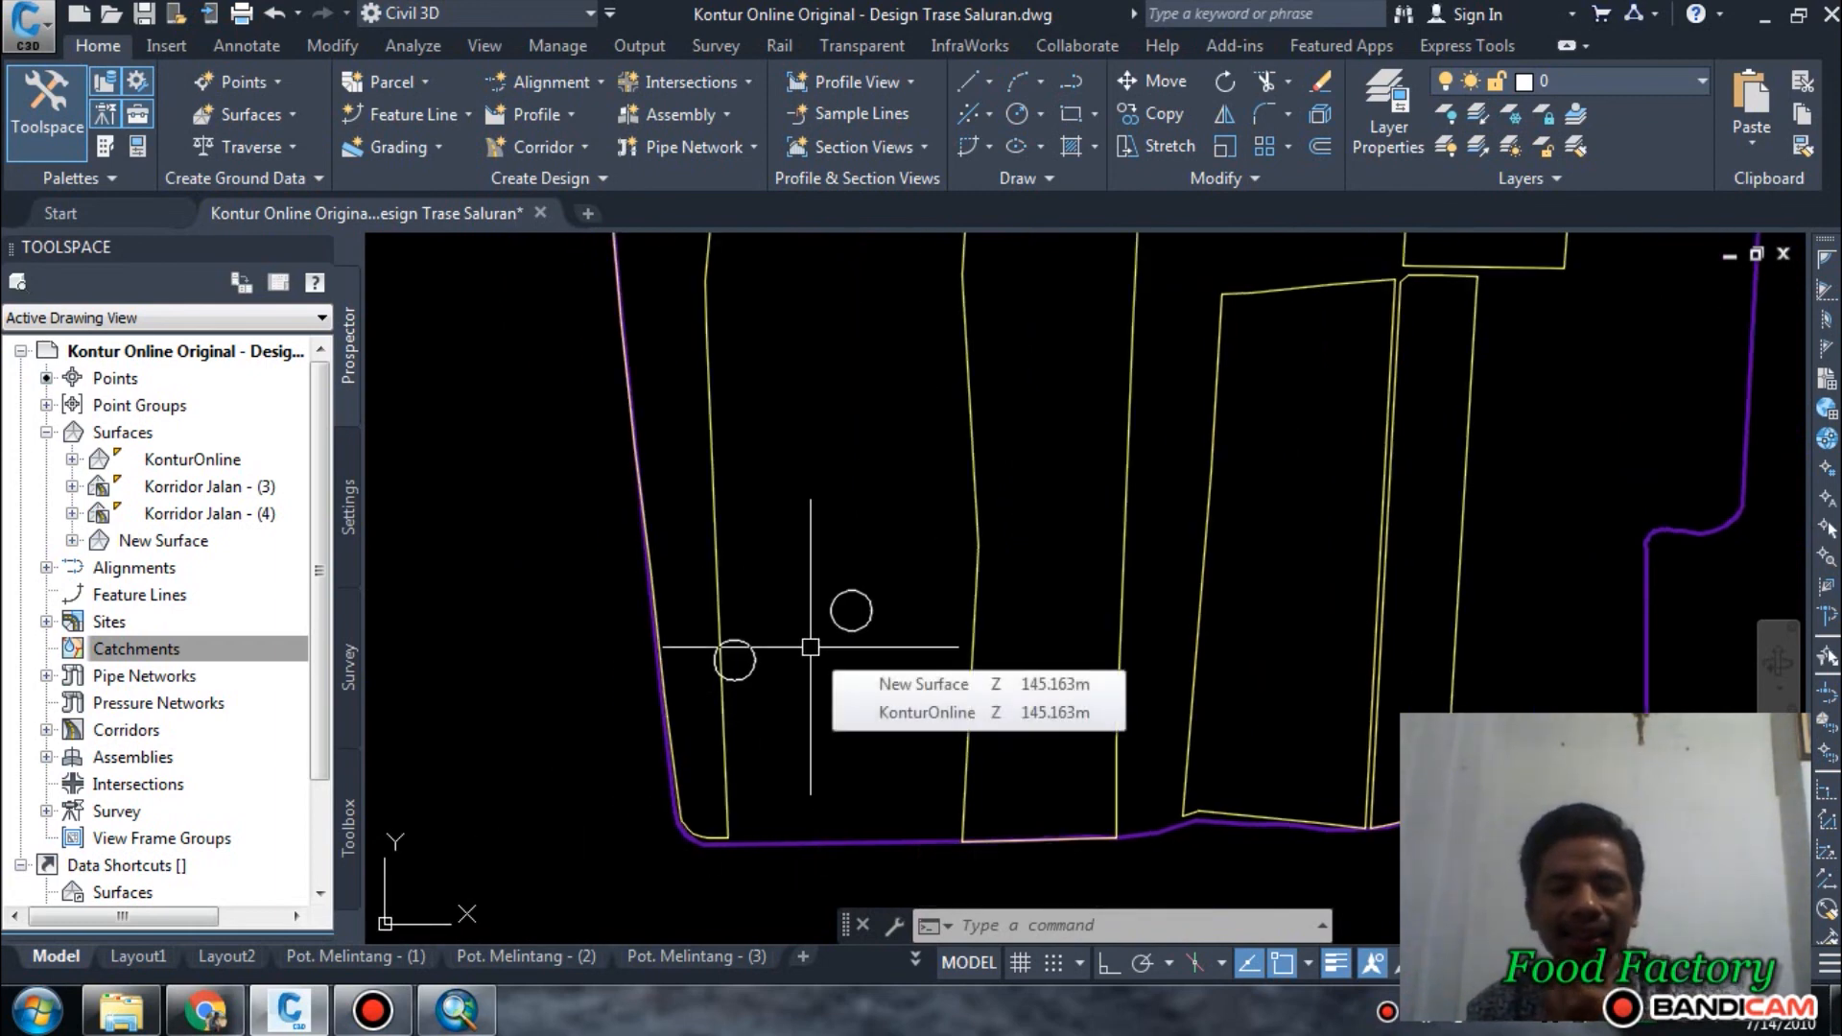
scroll(692, 719, up, 2)
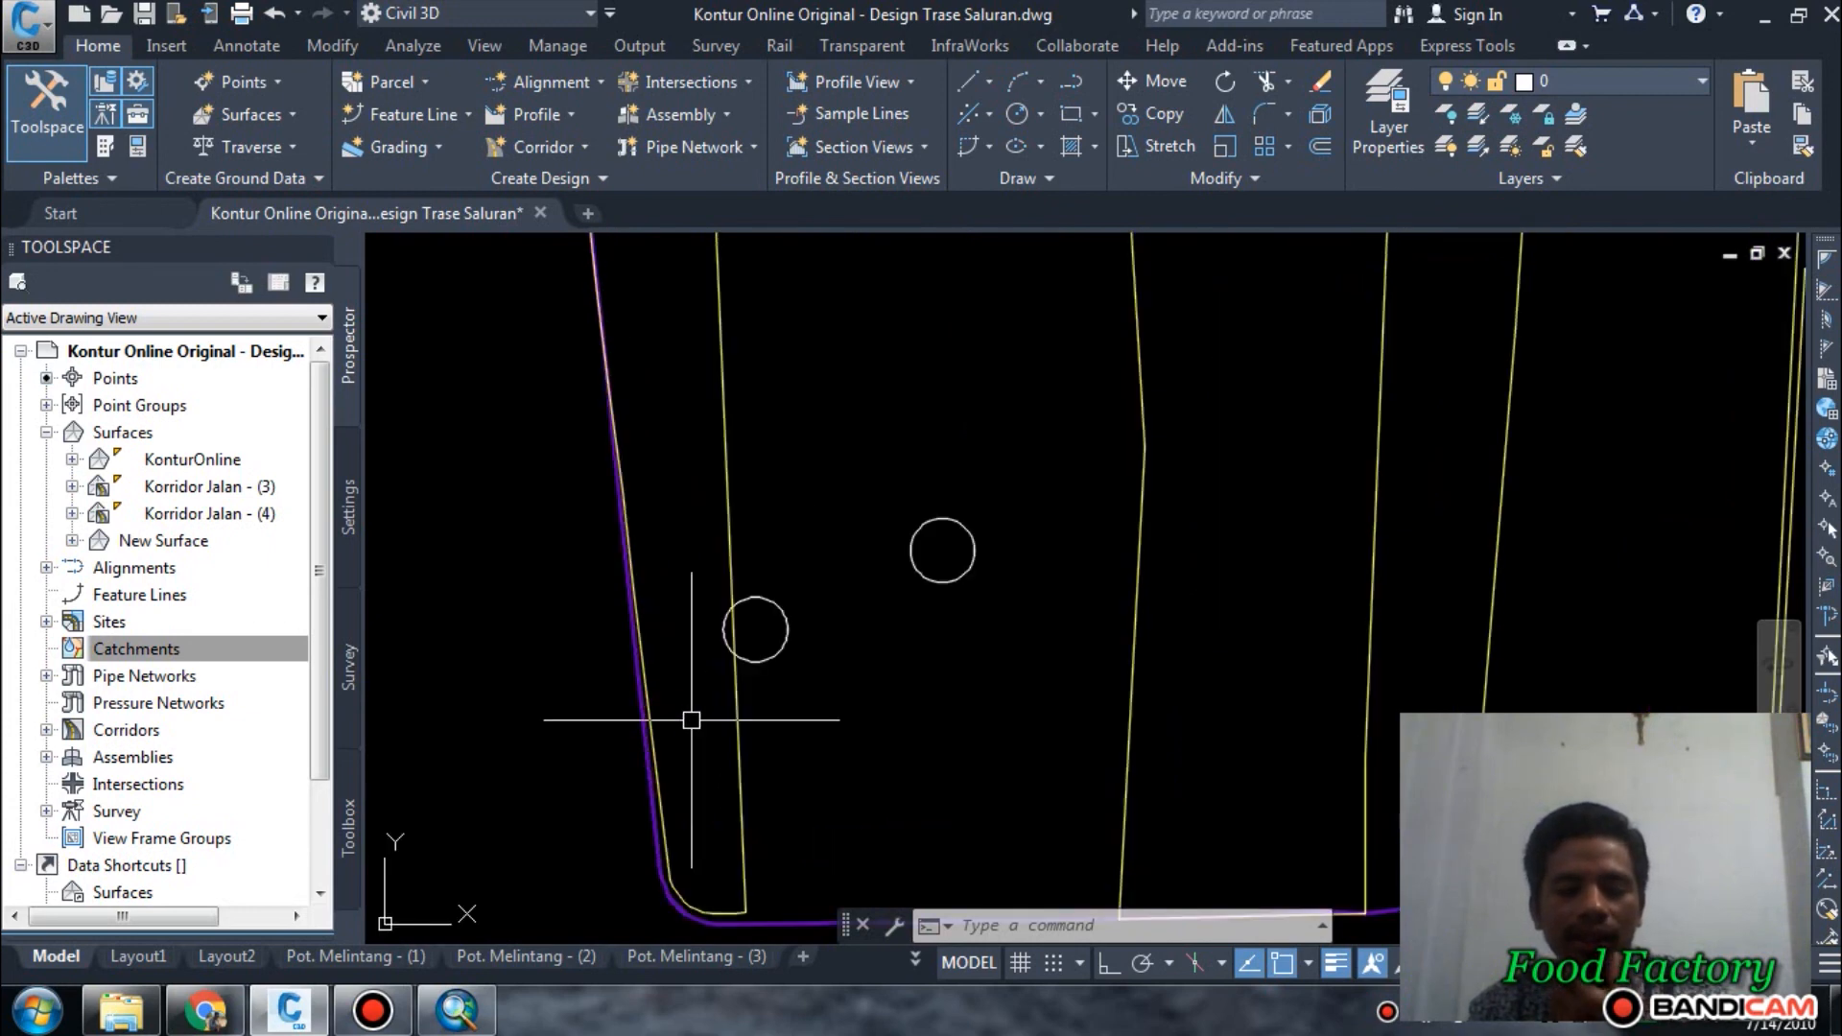
mouse_move(700, 684)
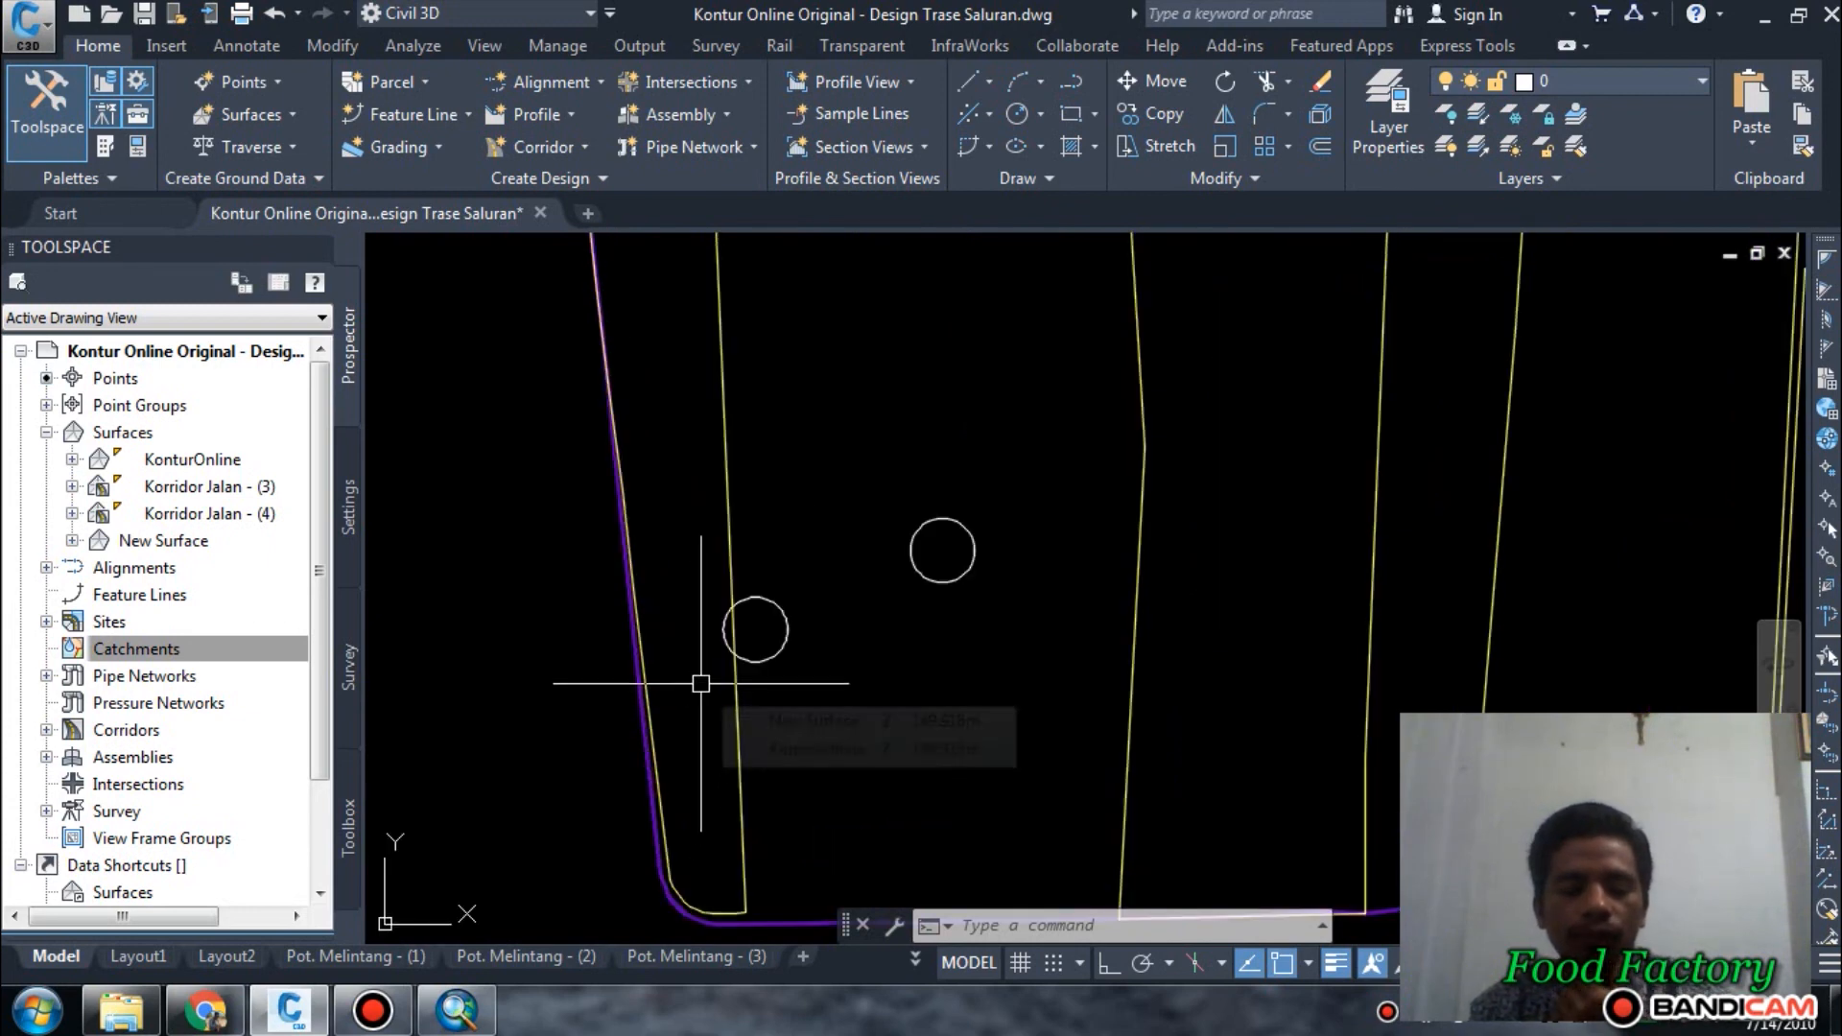
scroll(701, 684, down, 4)
scroll(720, 567, up, 2)
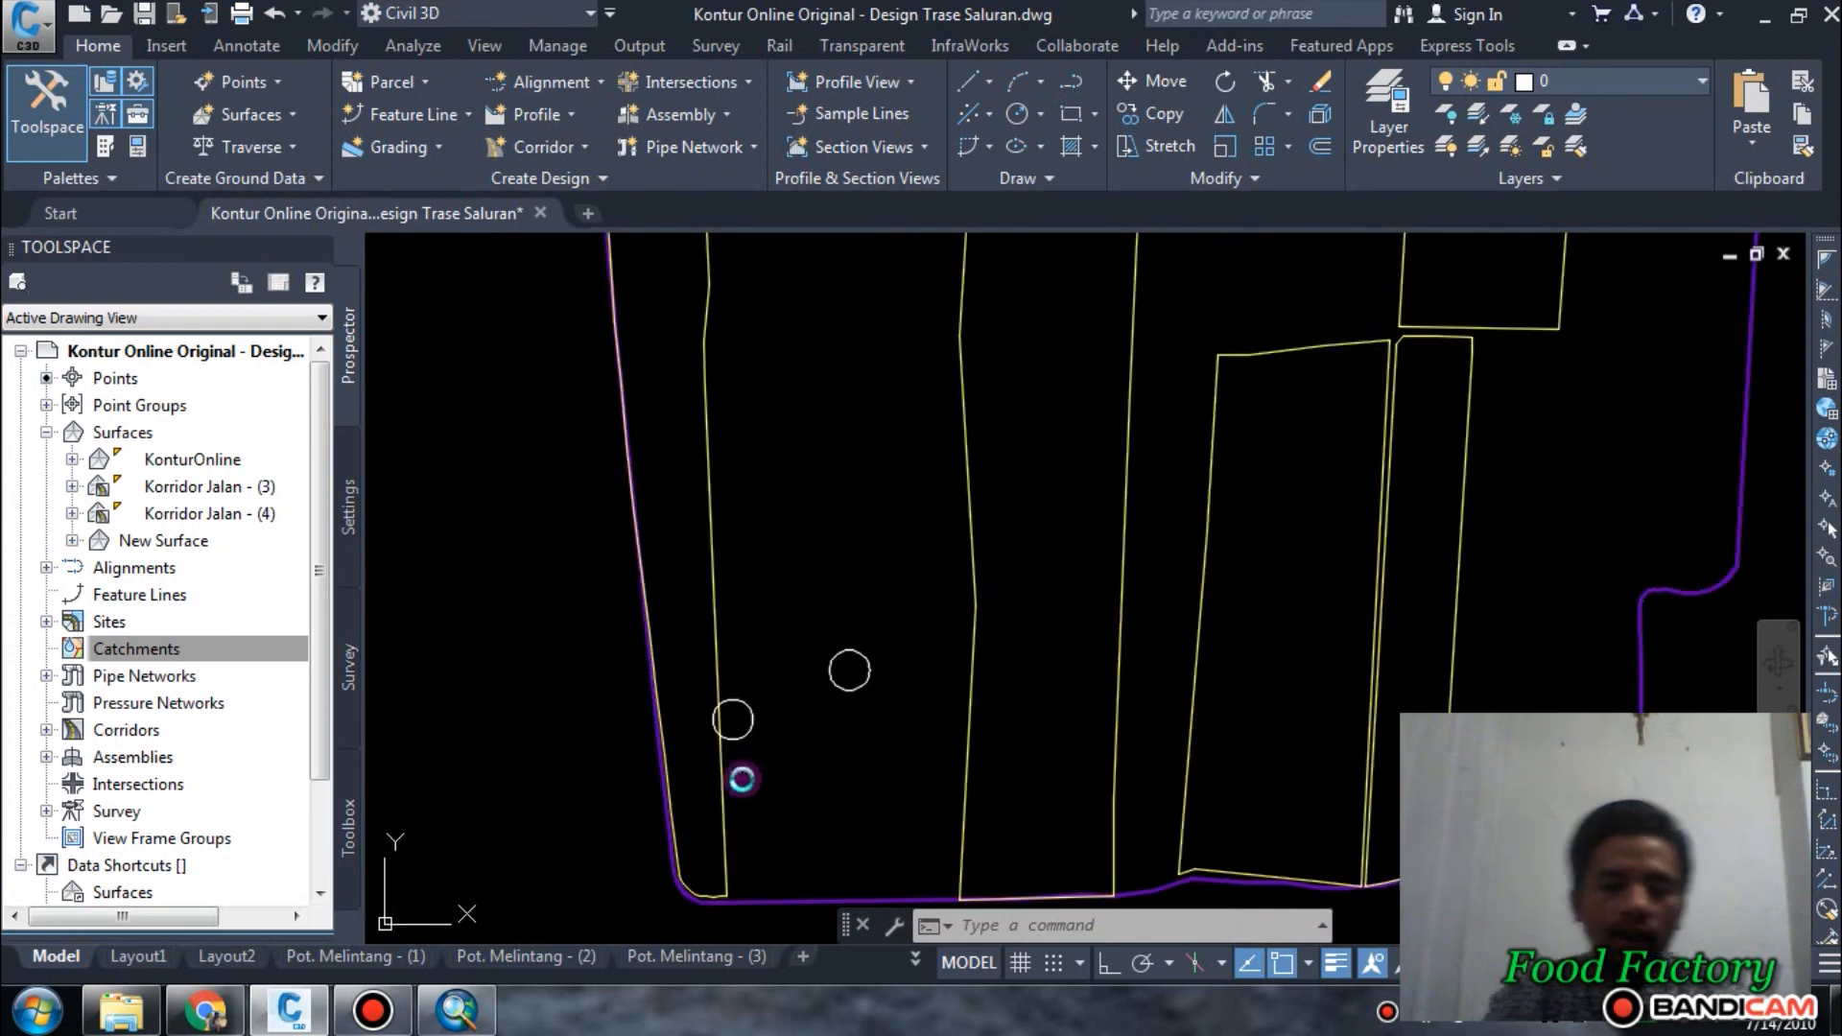
scroll(741, 749, down, 4)
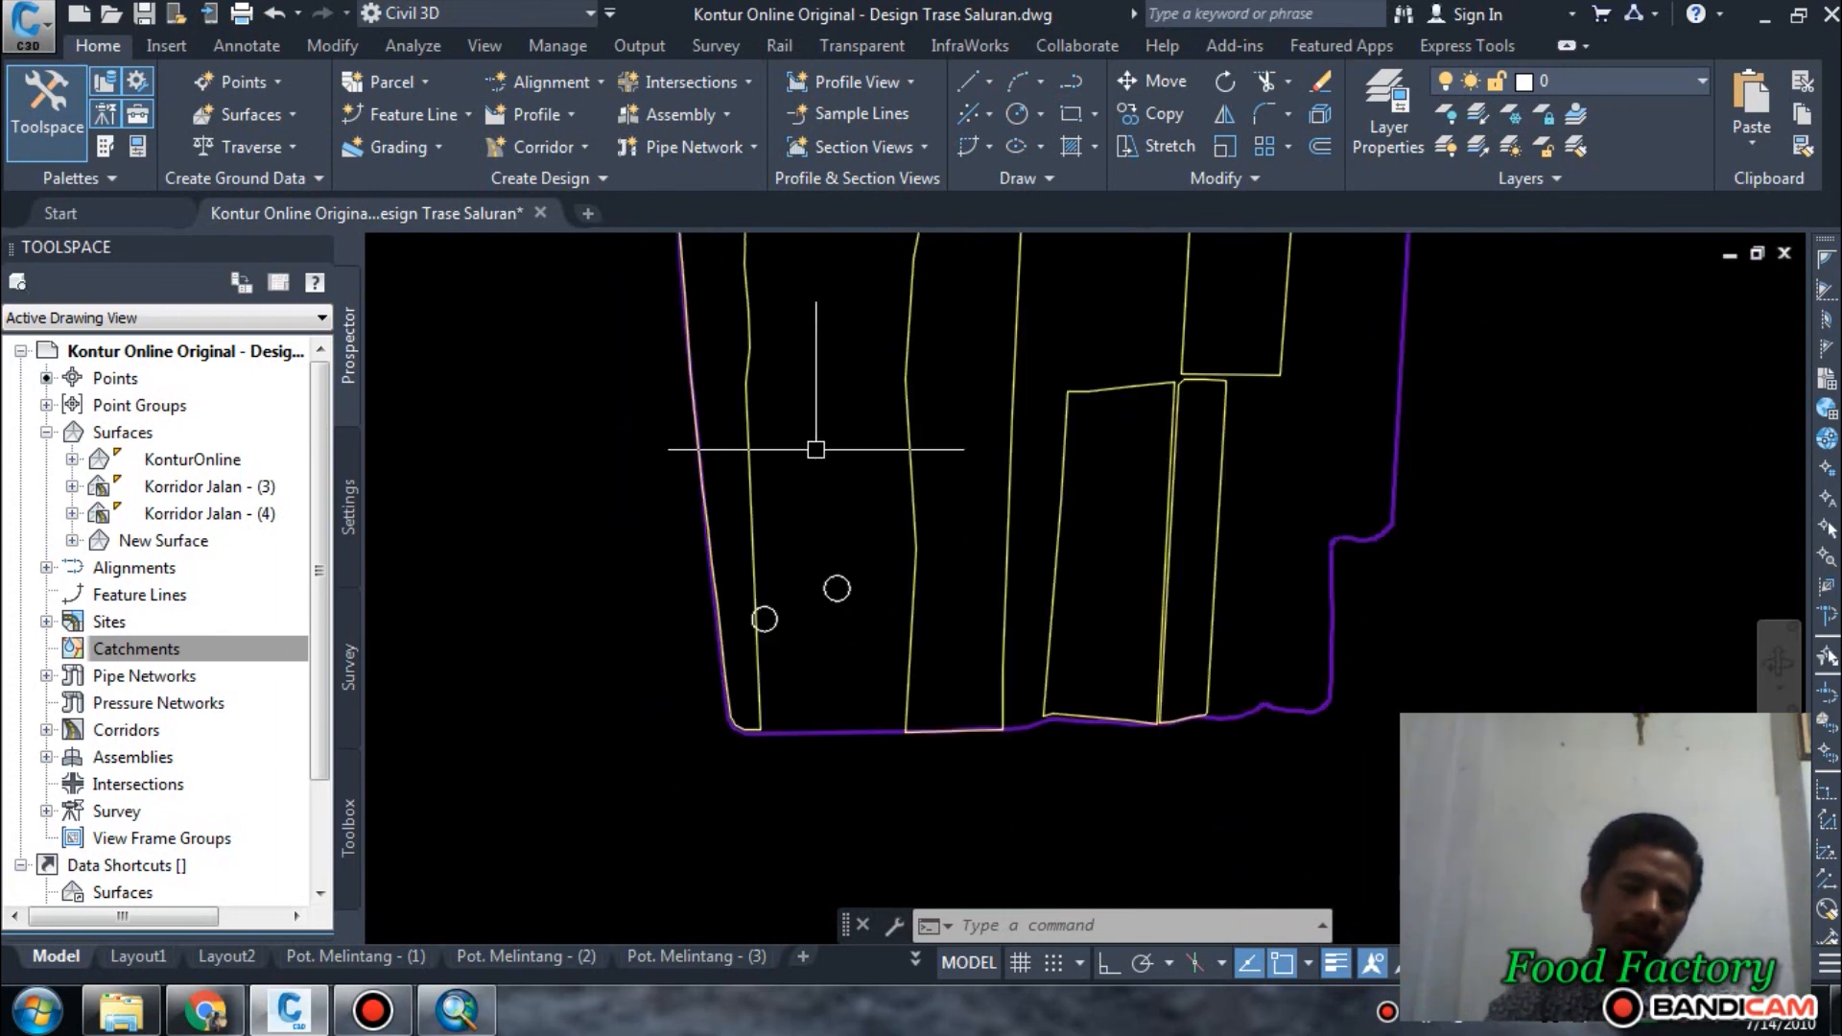
scroll(778, 712, up, 1)
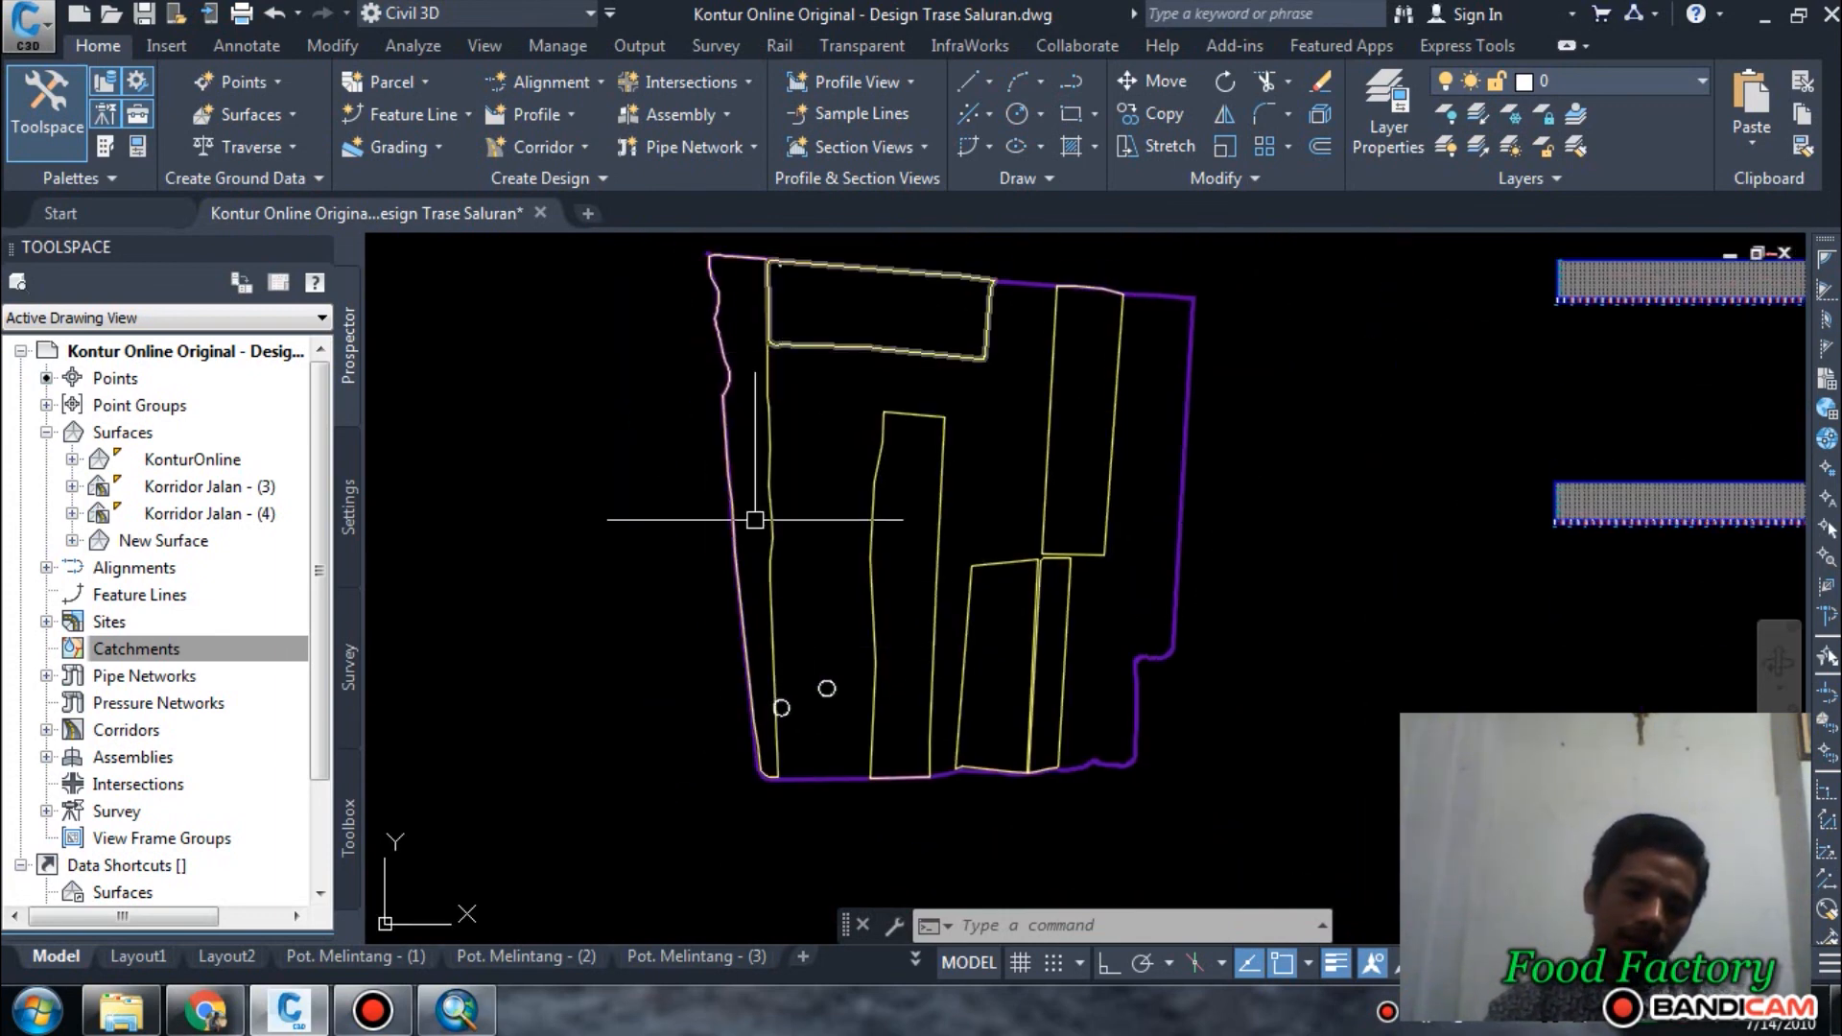
scroll(779, 708, up, 8)
scroll(725, 638, up, 4)
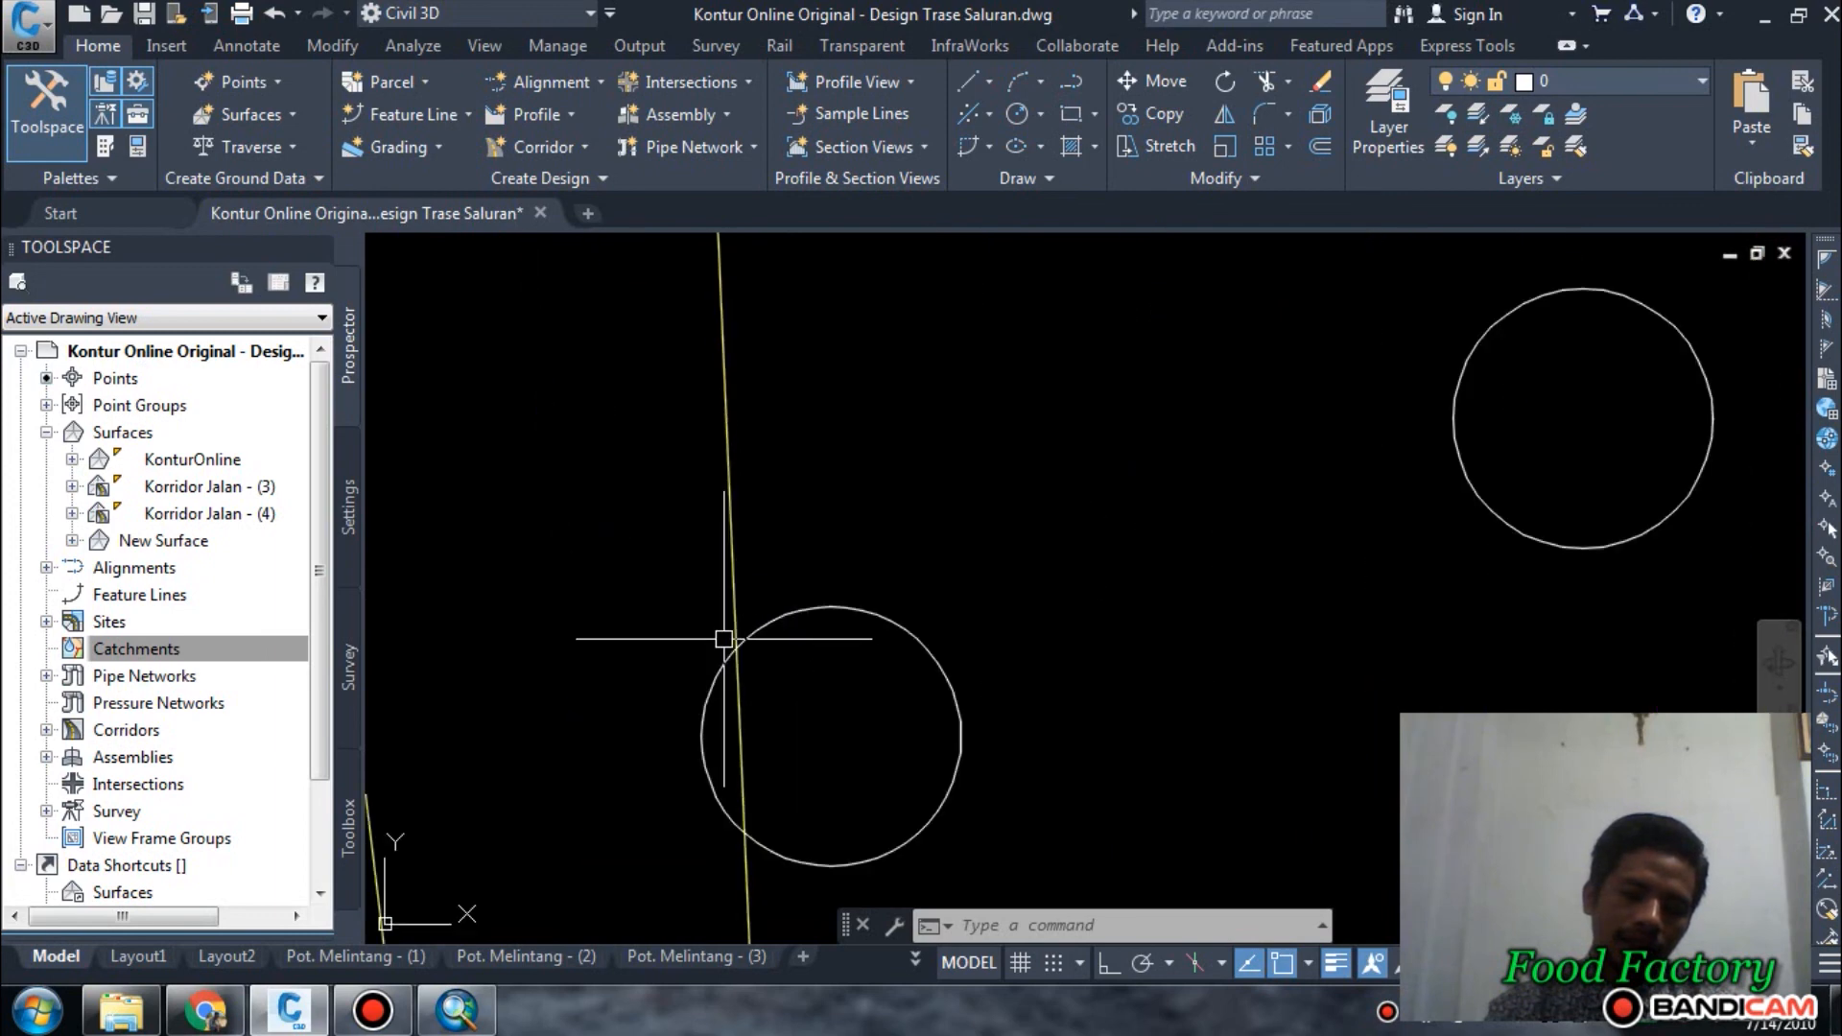
scroll(725, 638, down, 10)
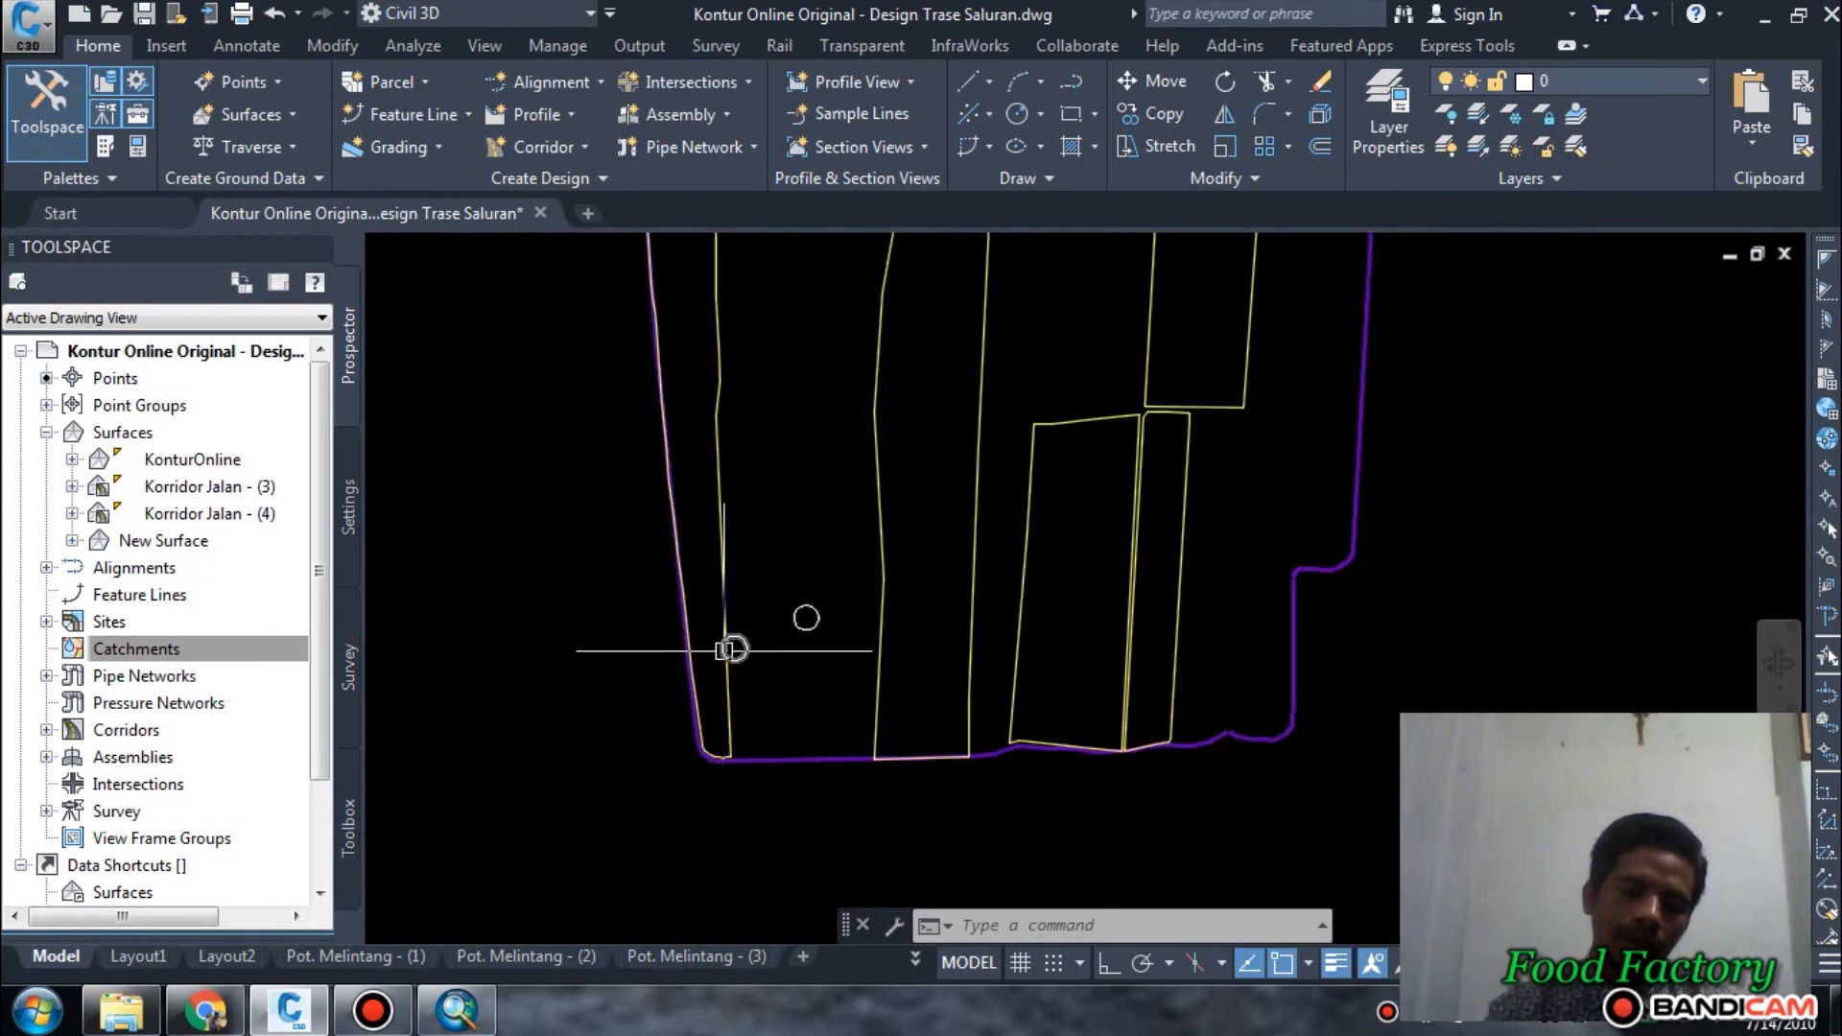
scroll(724, 650, up, 4)
scroll(1083, 660, down, 4)
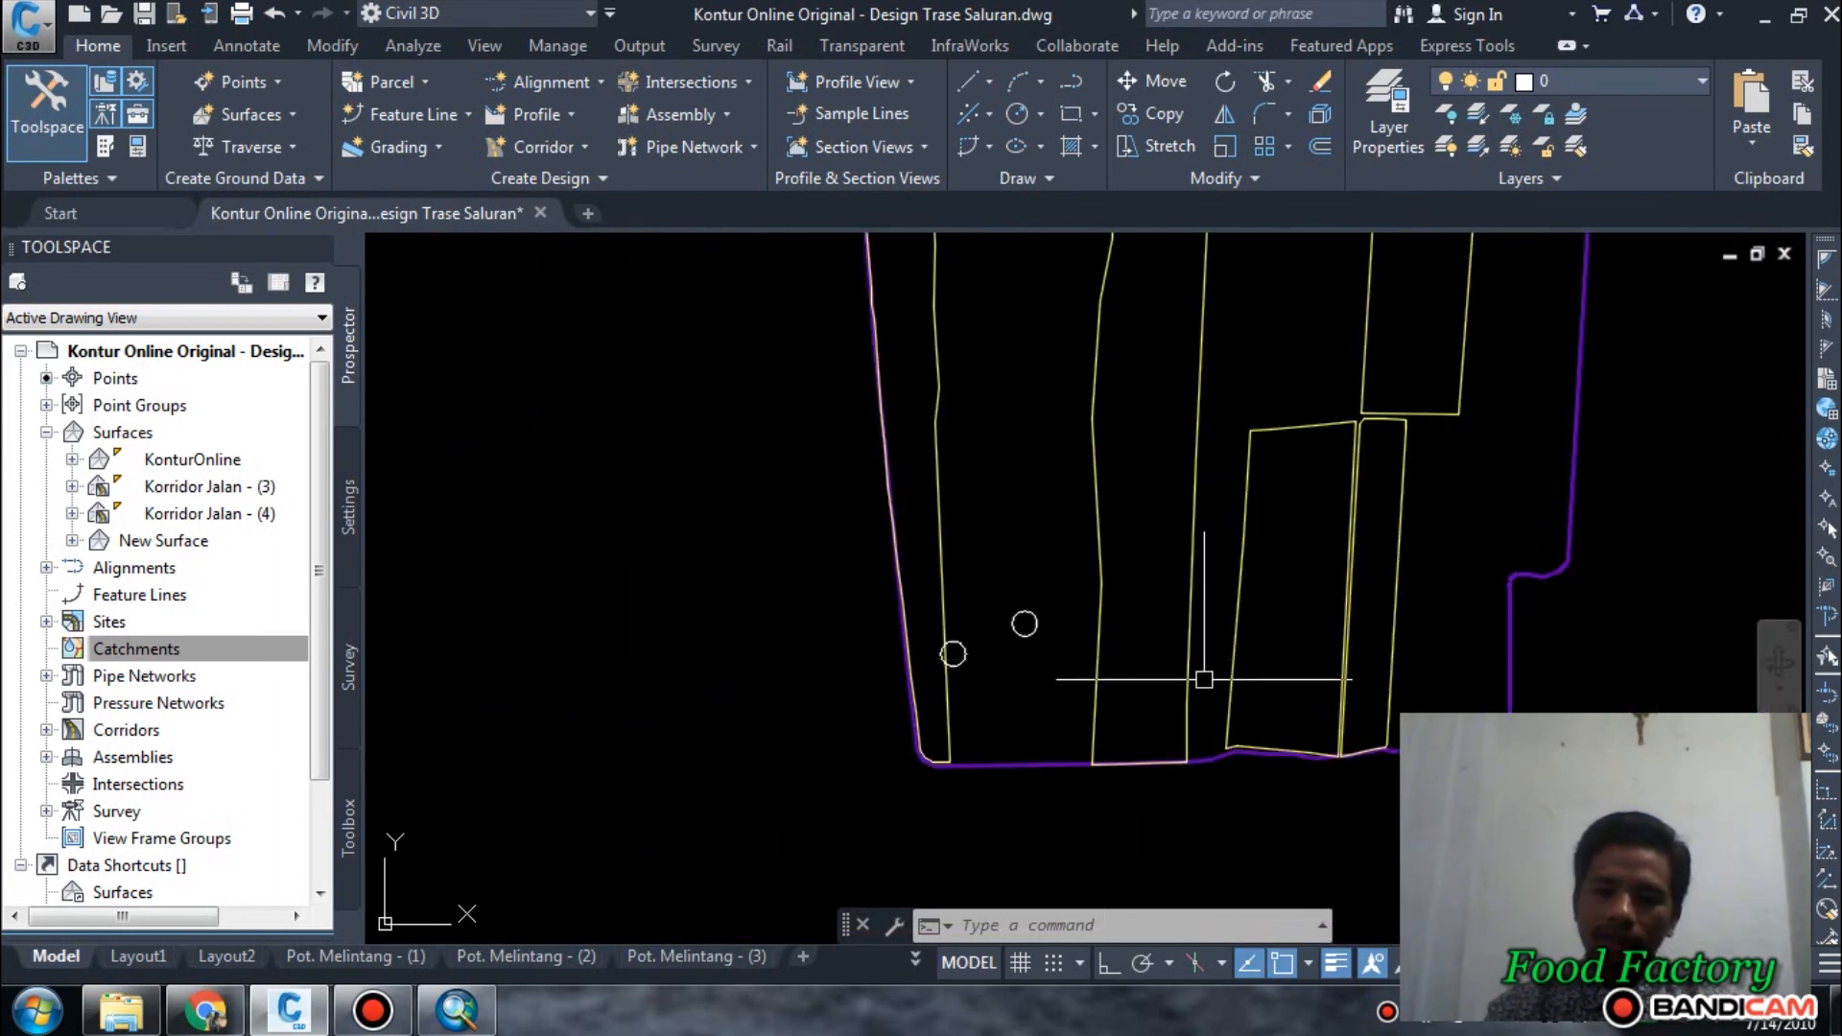
scroll(1362, 735, up, 6)
scroll(1312, 817, up, 2)
scroll(1299, 596, down, 6)
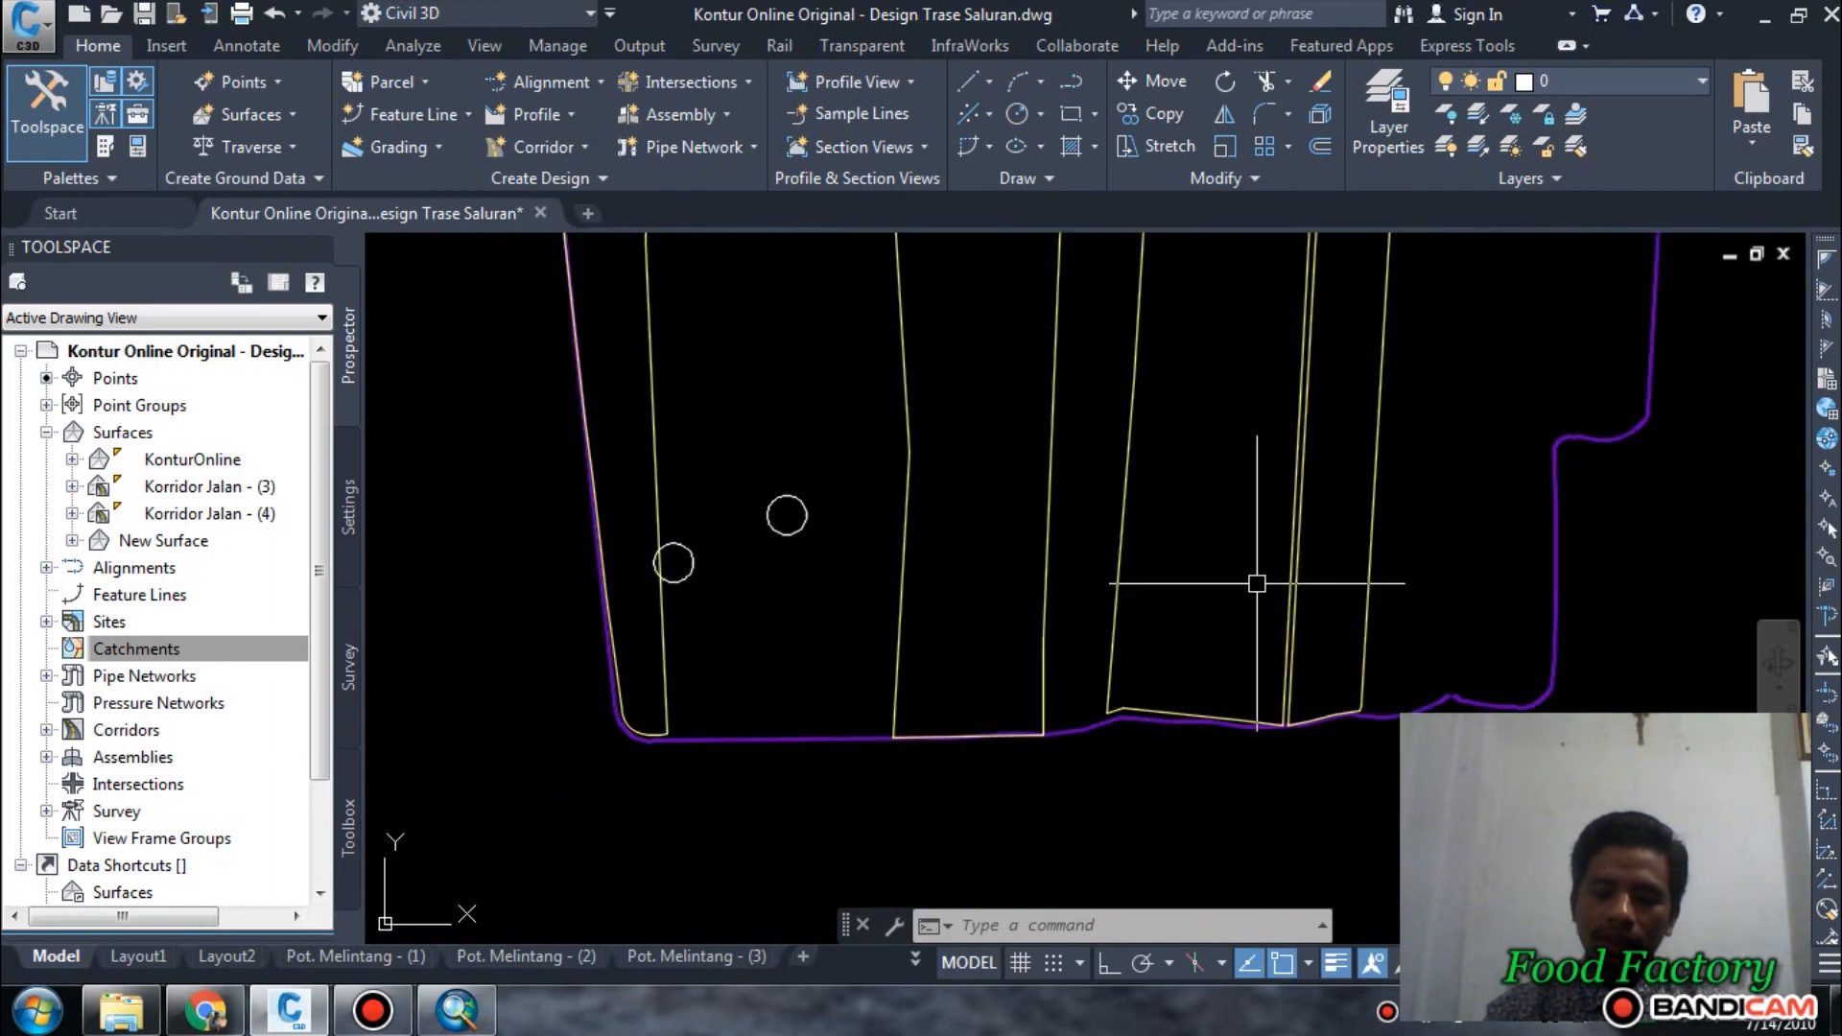
Switch to ArcMap and examine the tree-lined western site boundary on the aerial image from north to south.
click(456, 1009)
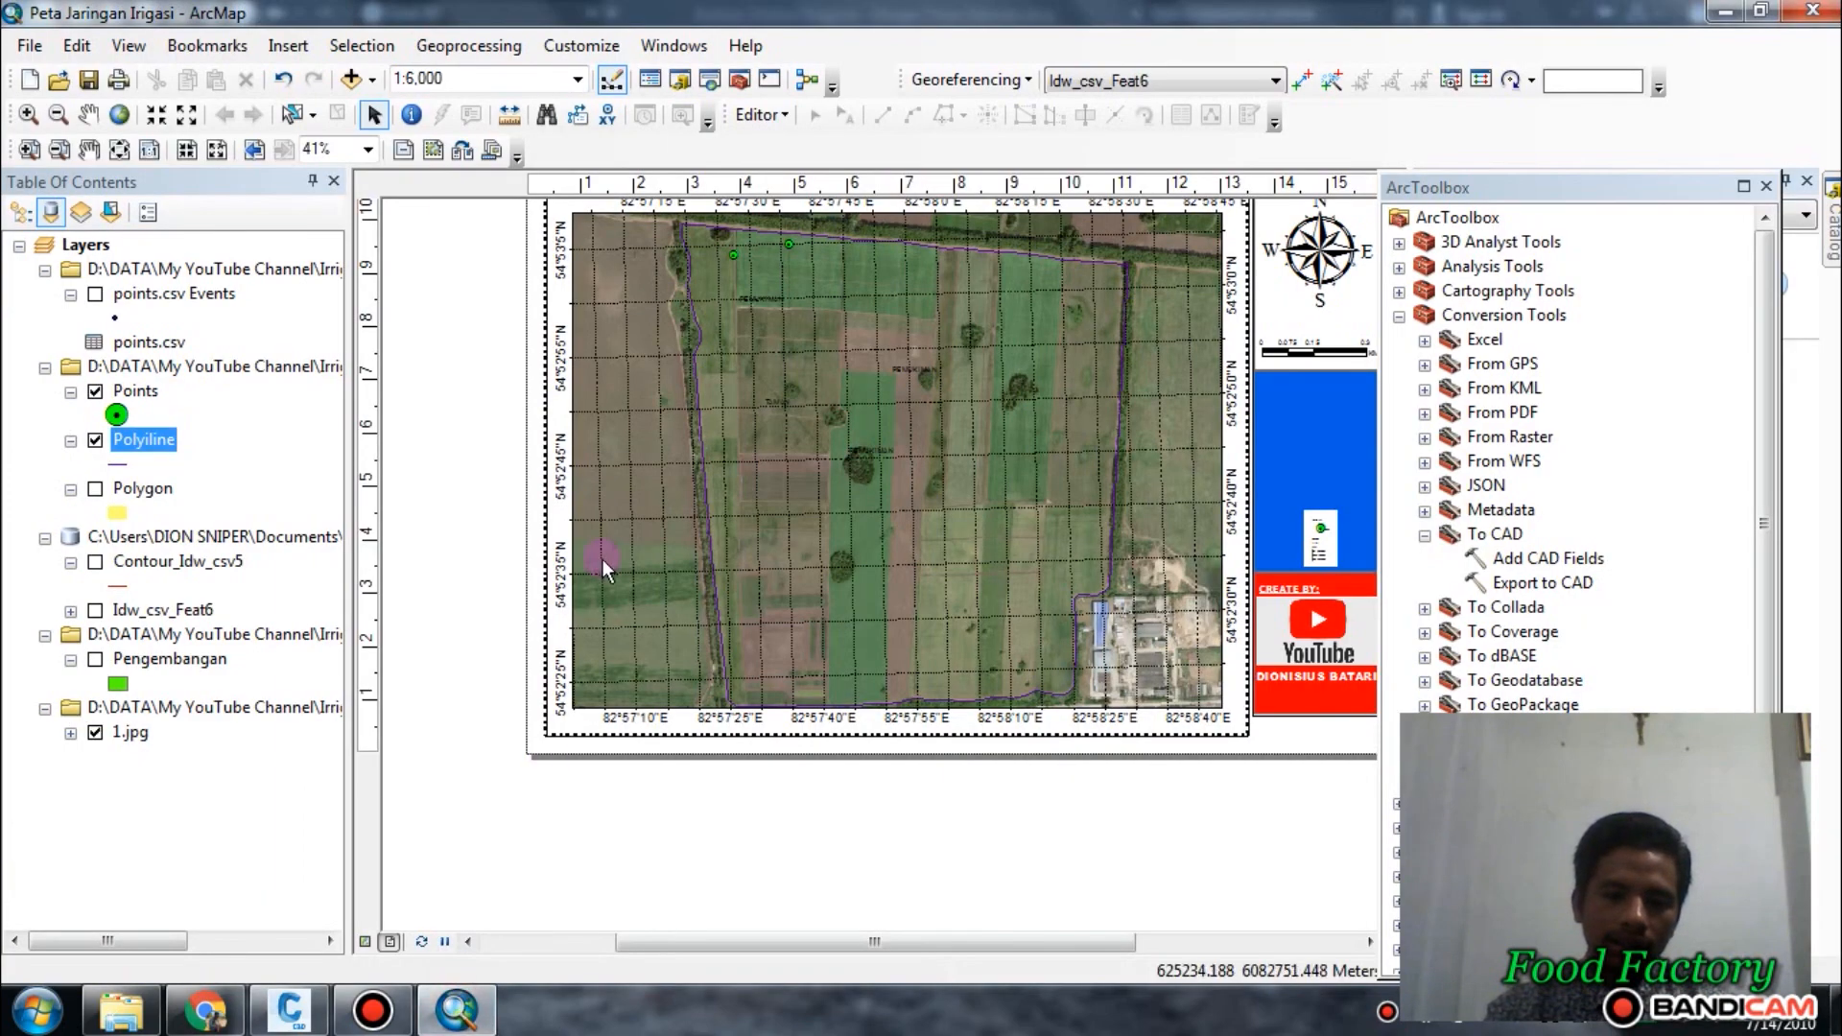
scroll(510, 556, down, 5)
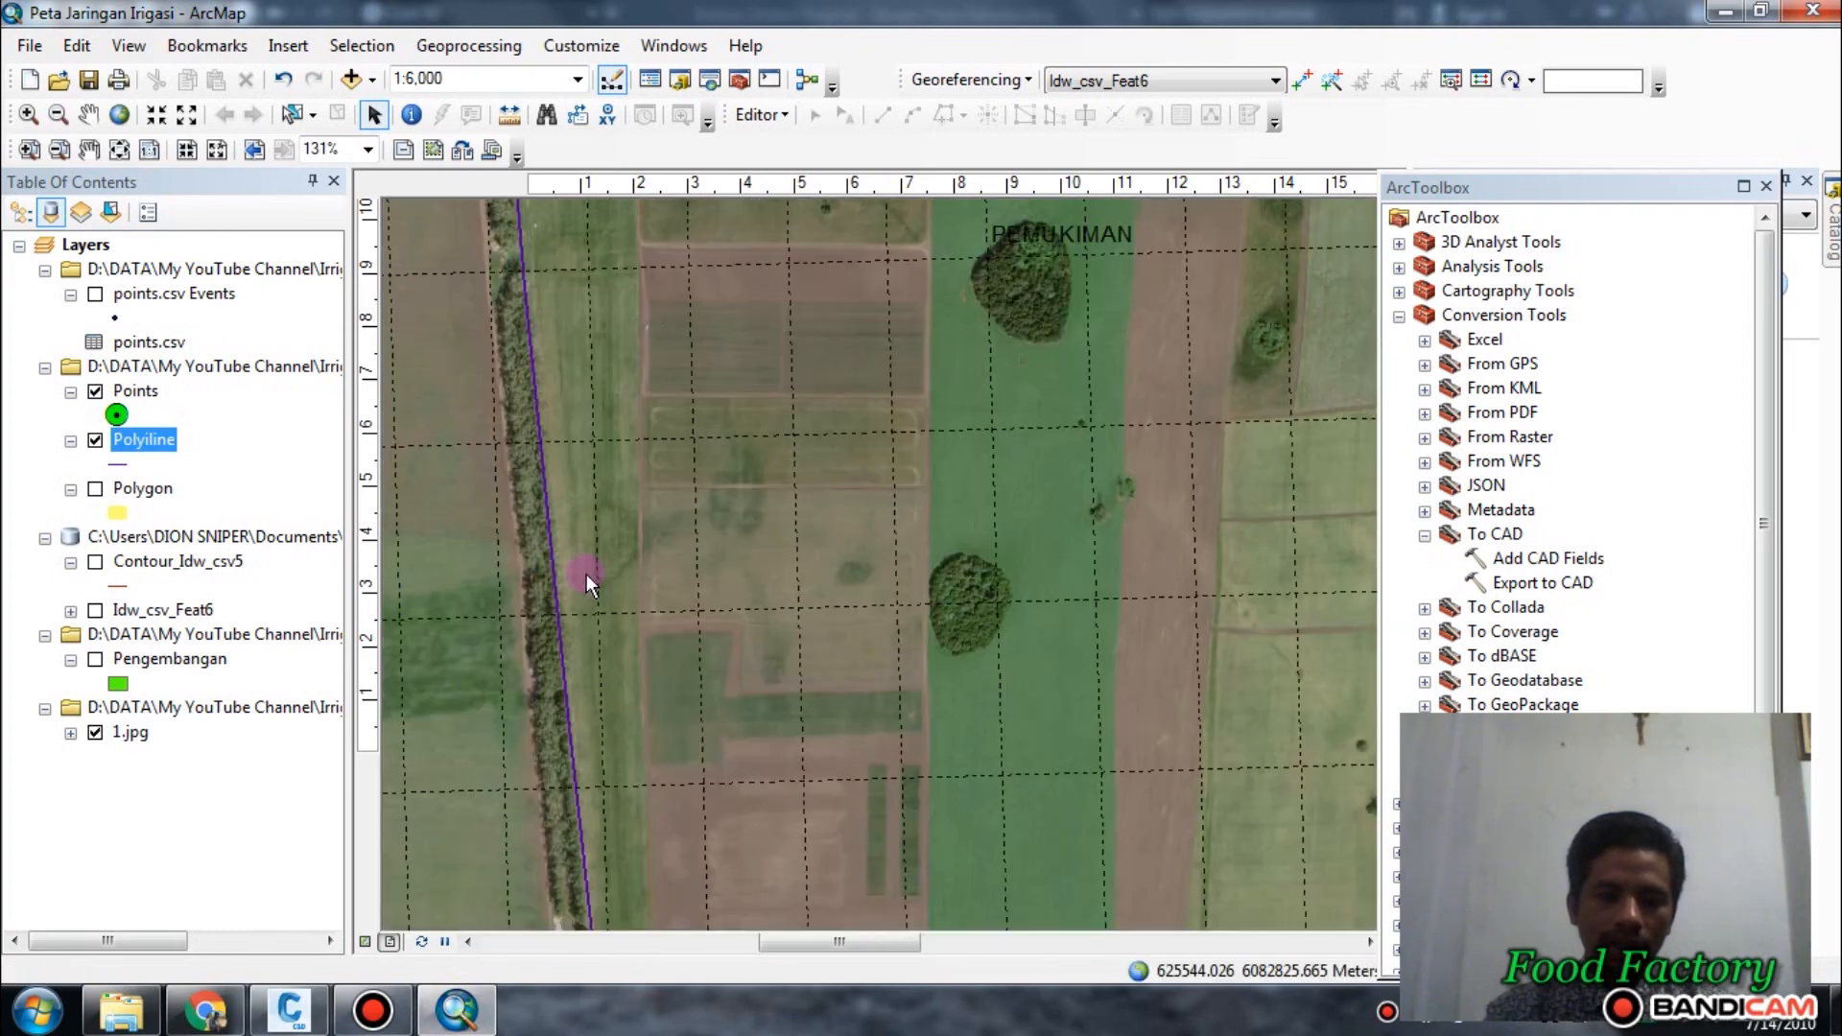
middle_drag(585, 574, 924, 583)
scroll(817, 584, down, 2)
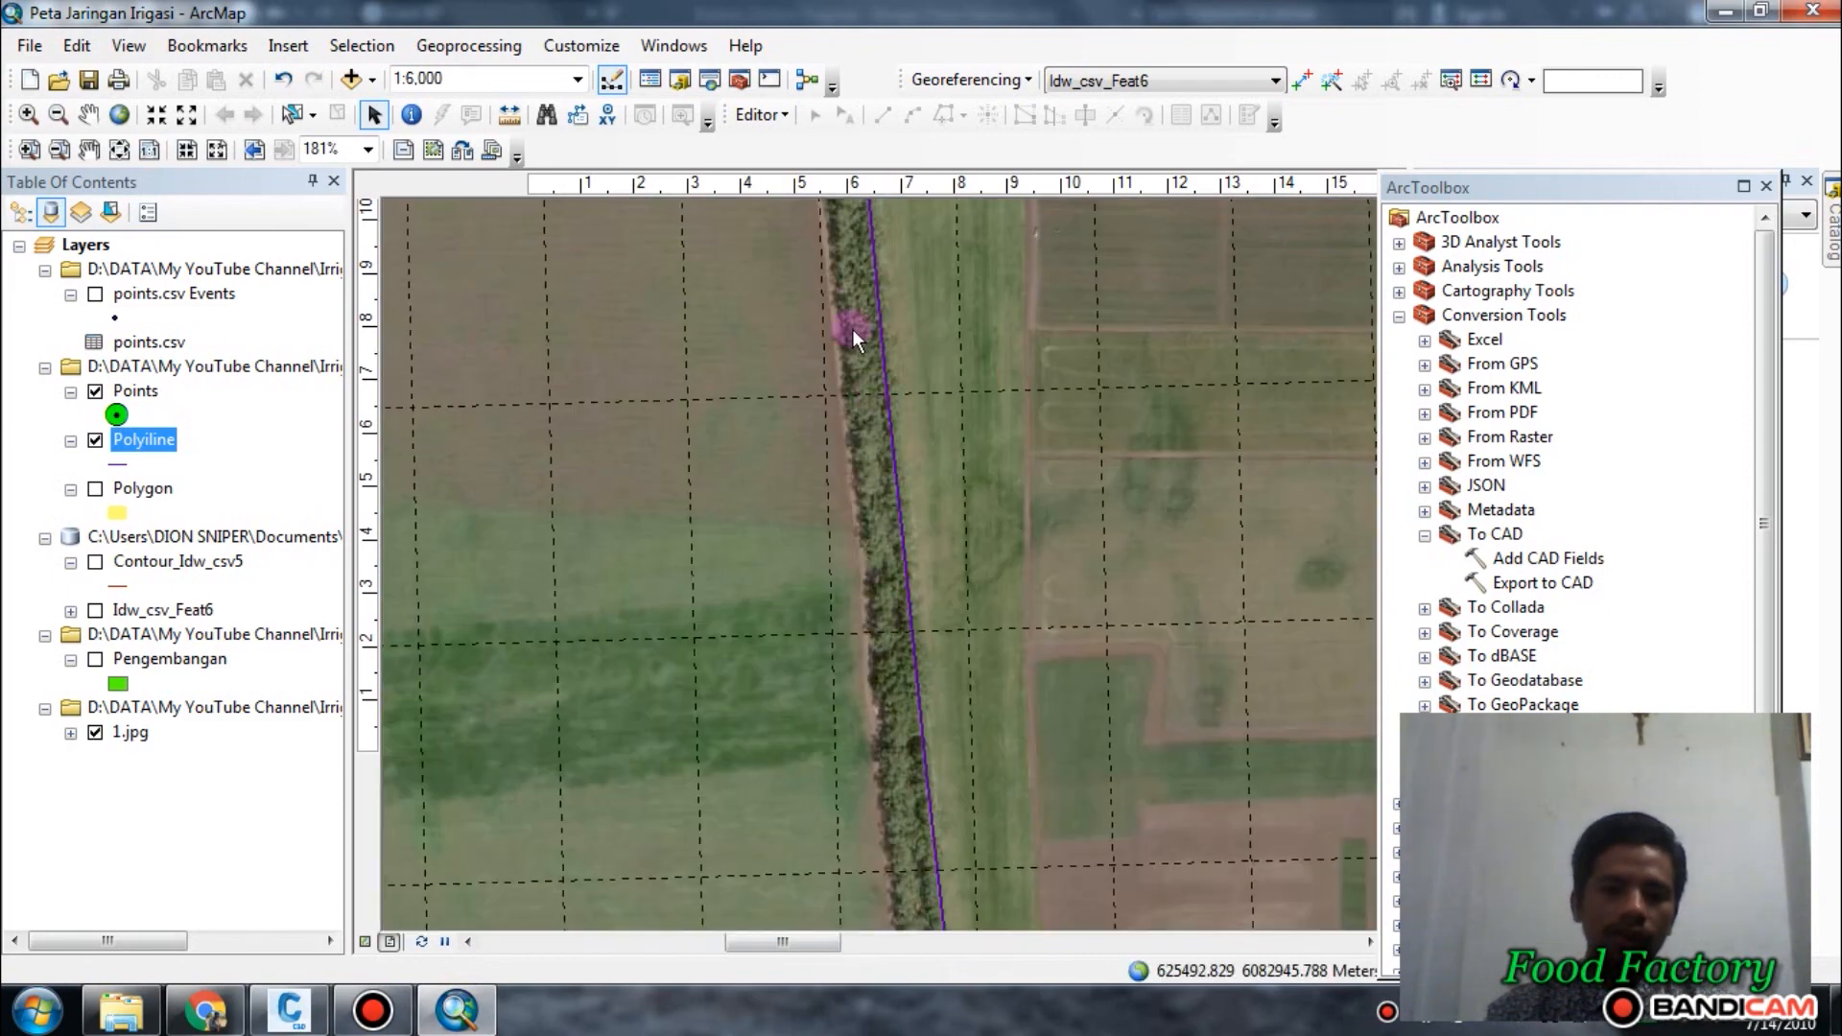
middle_drag(854, 330, 877, 886)
middle_drag(837, 453, 919, 844)
scroll(849, 523, up, 2)
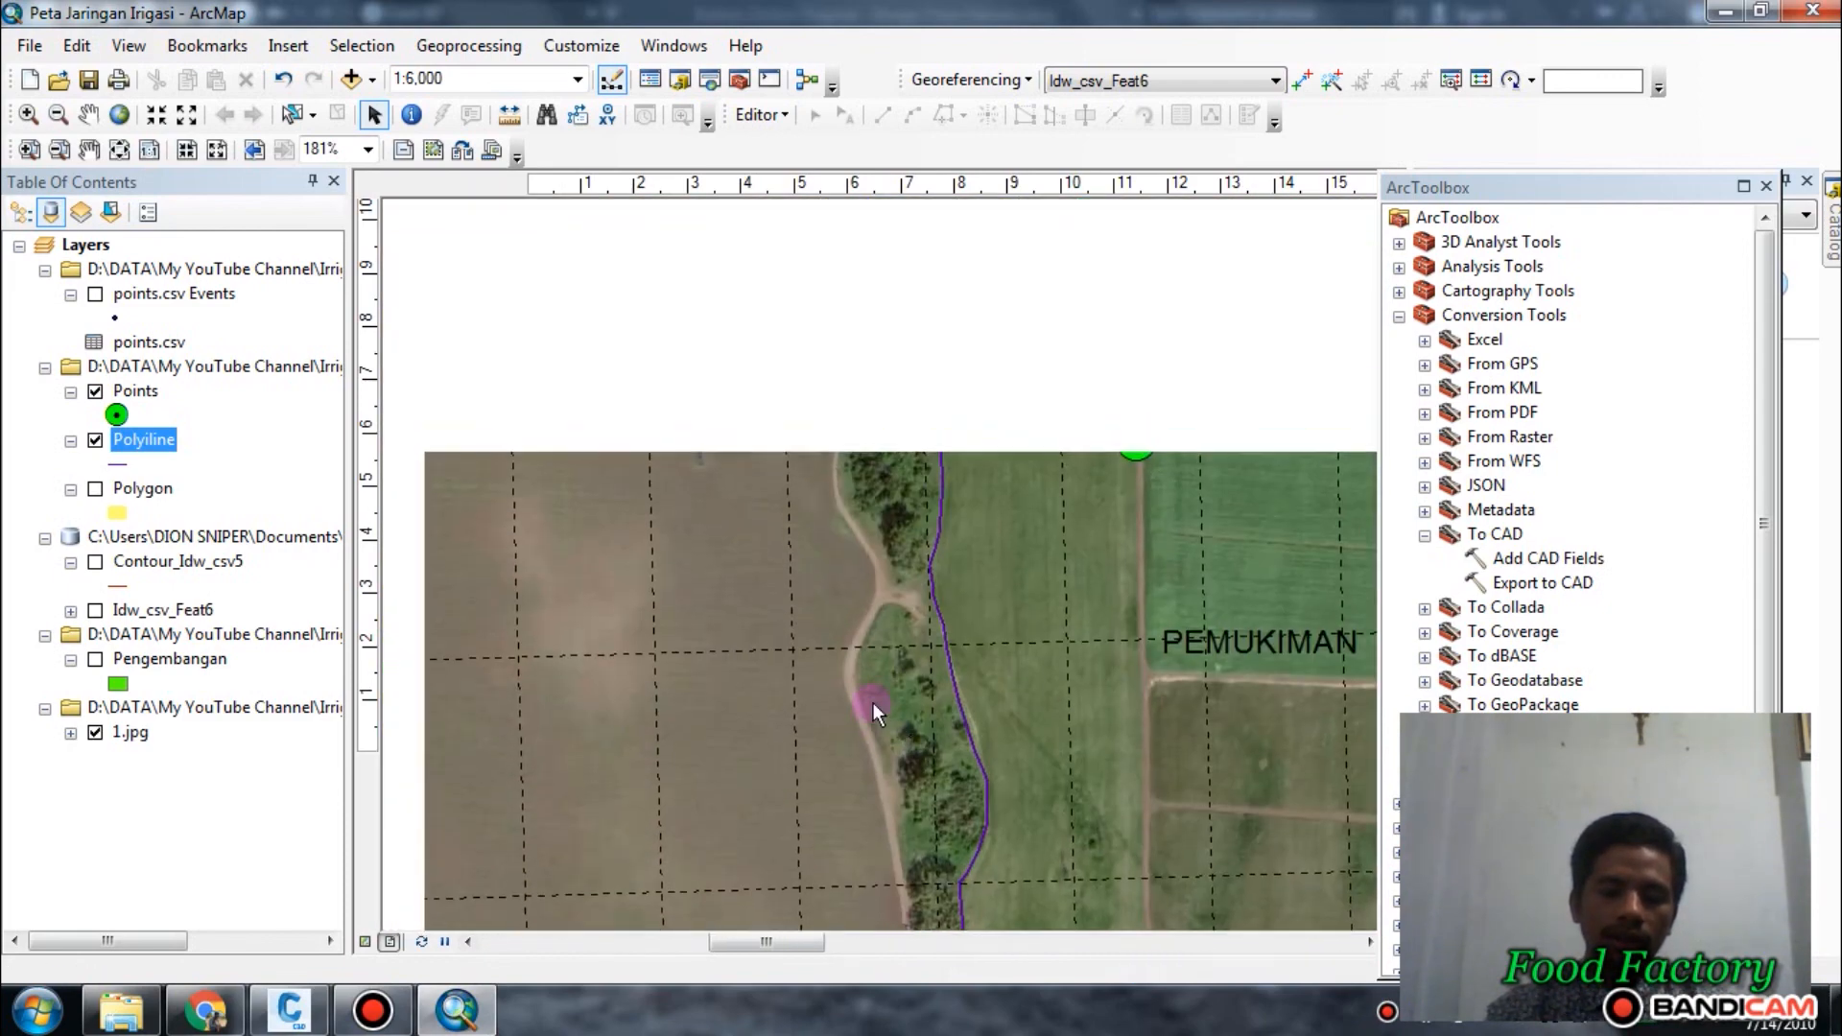
scroll(872, 702, up, 2)
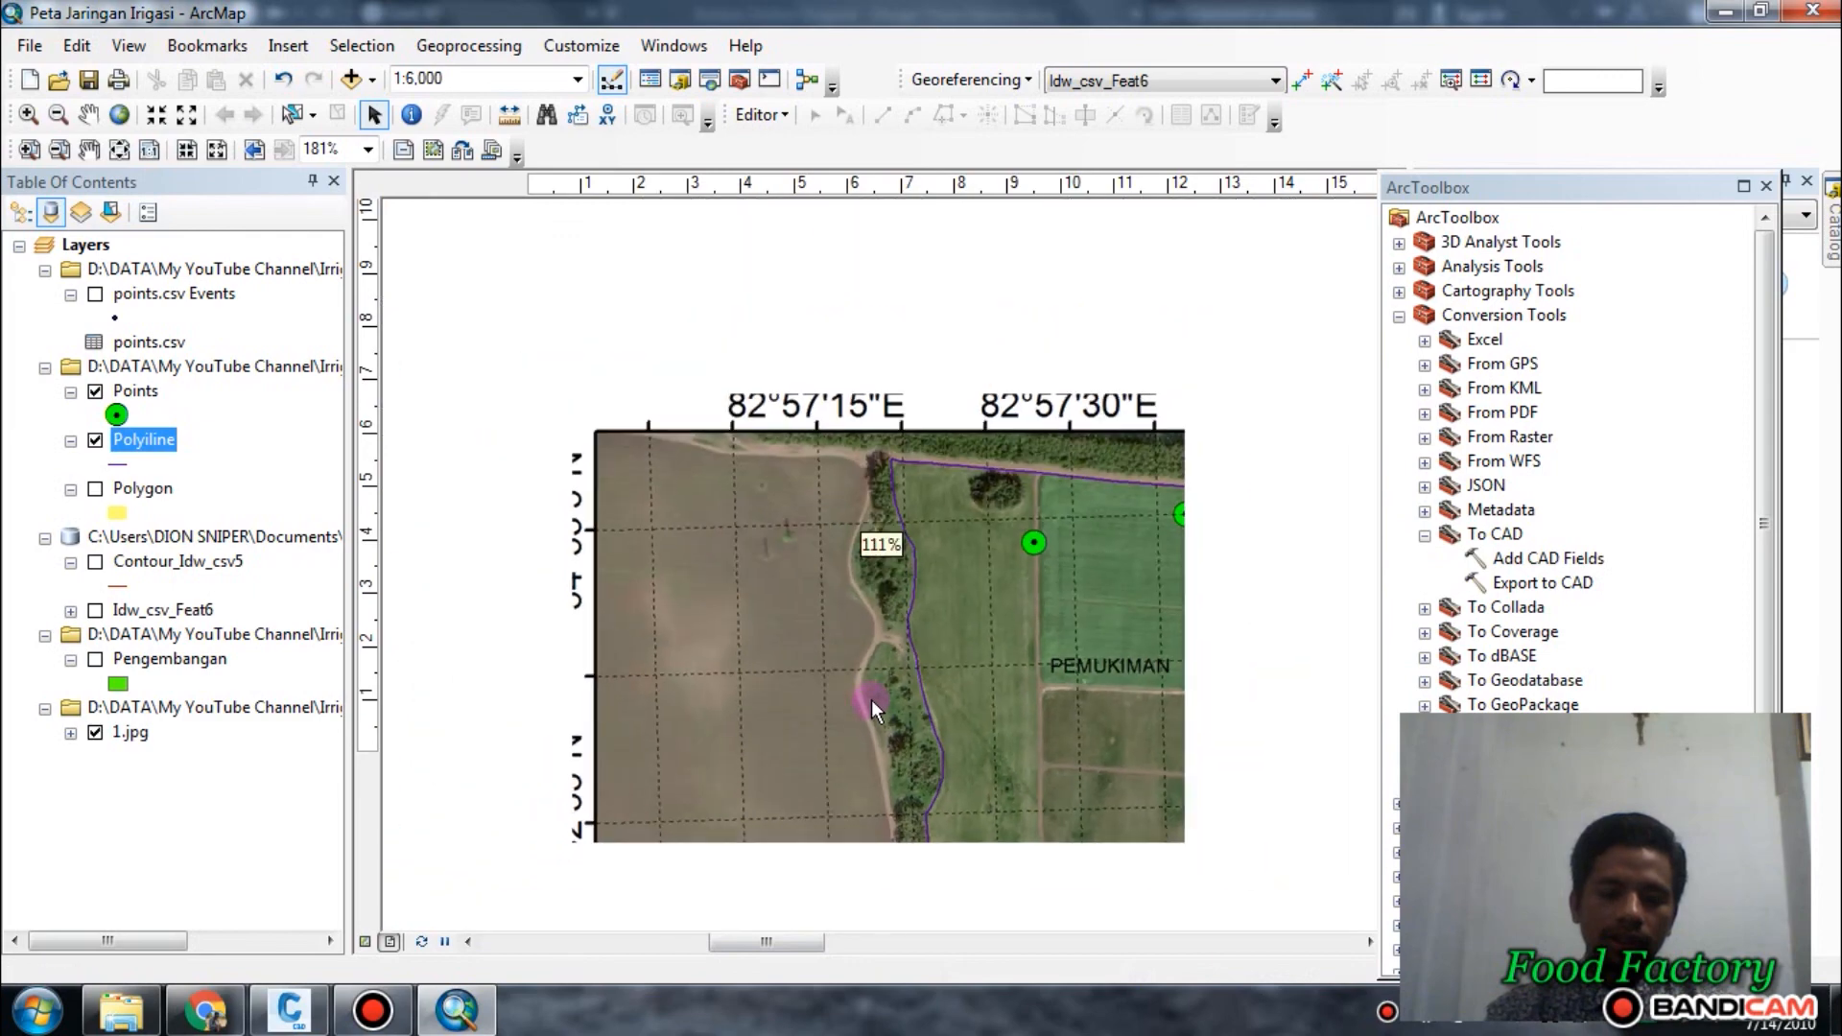
middle_drag(898, 832, 894, 556)
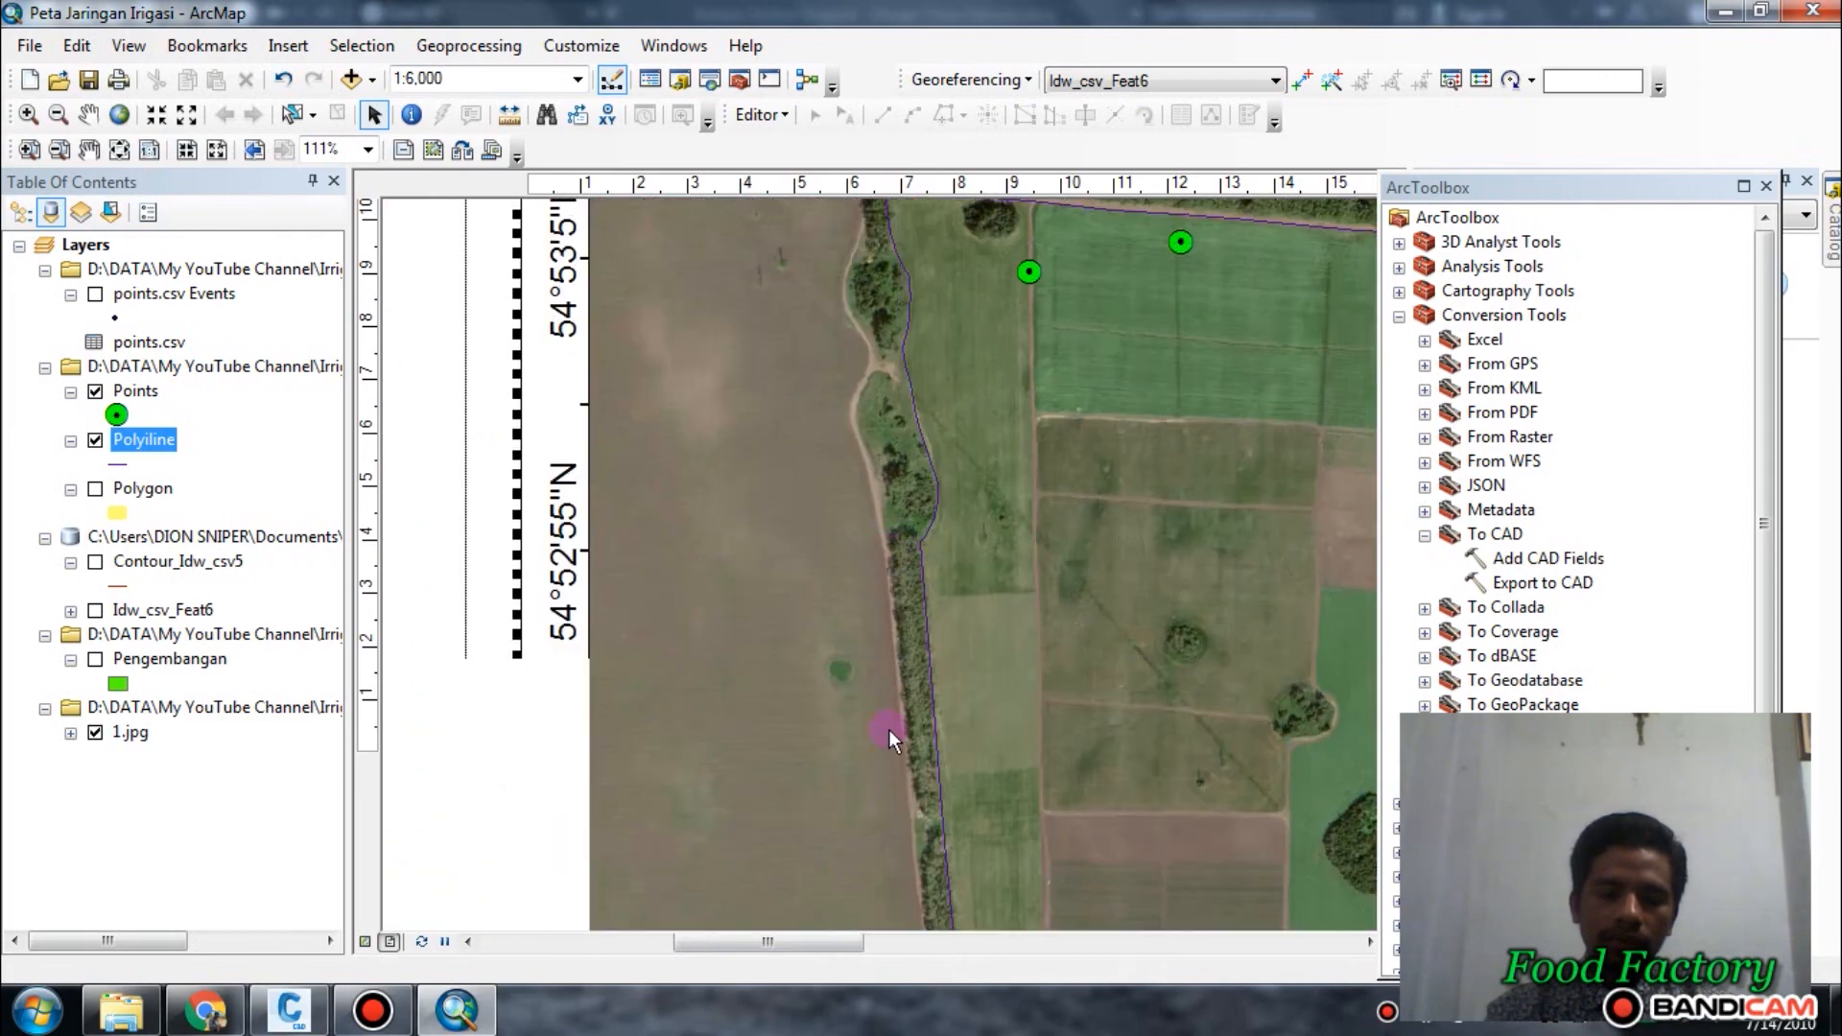
scroll(892, 700, down, 8)
scroll(977, 646, up, 2)
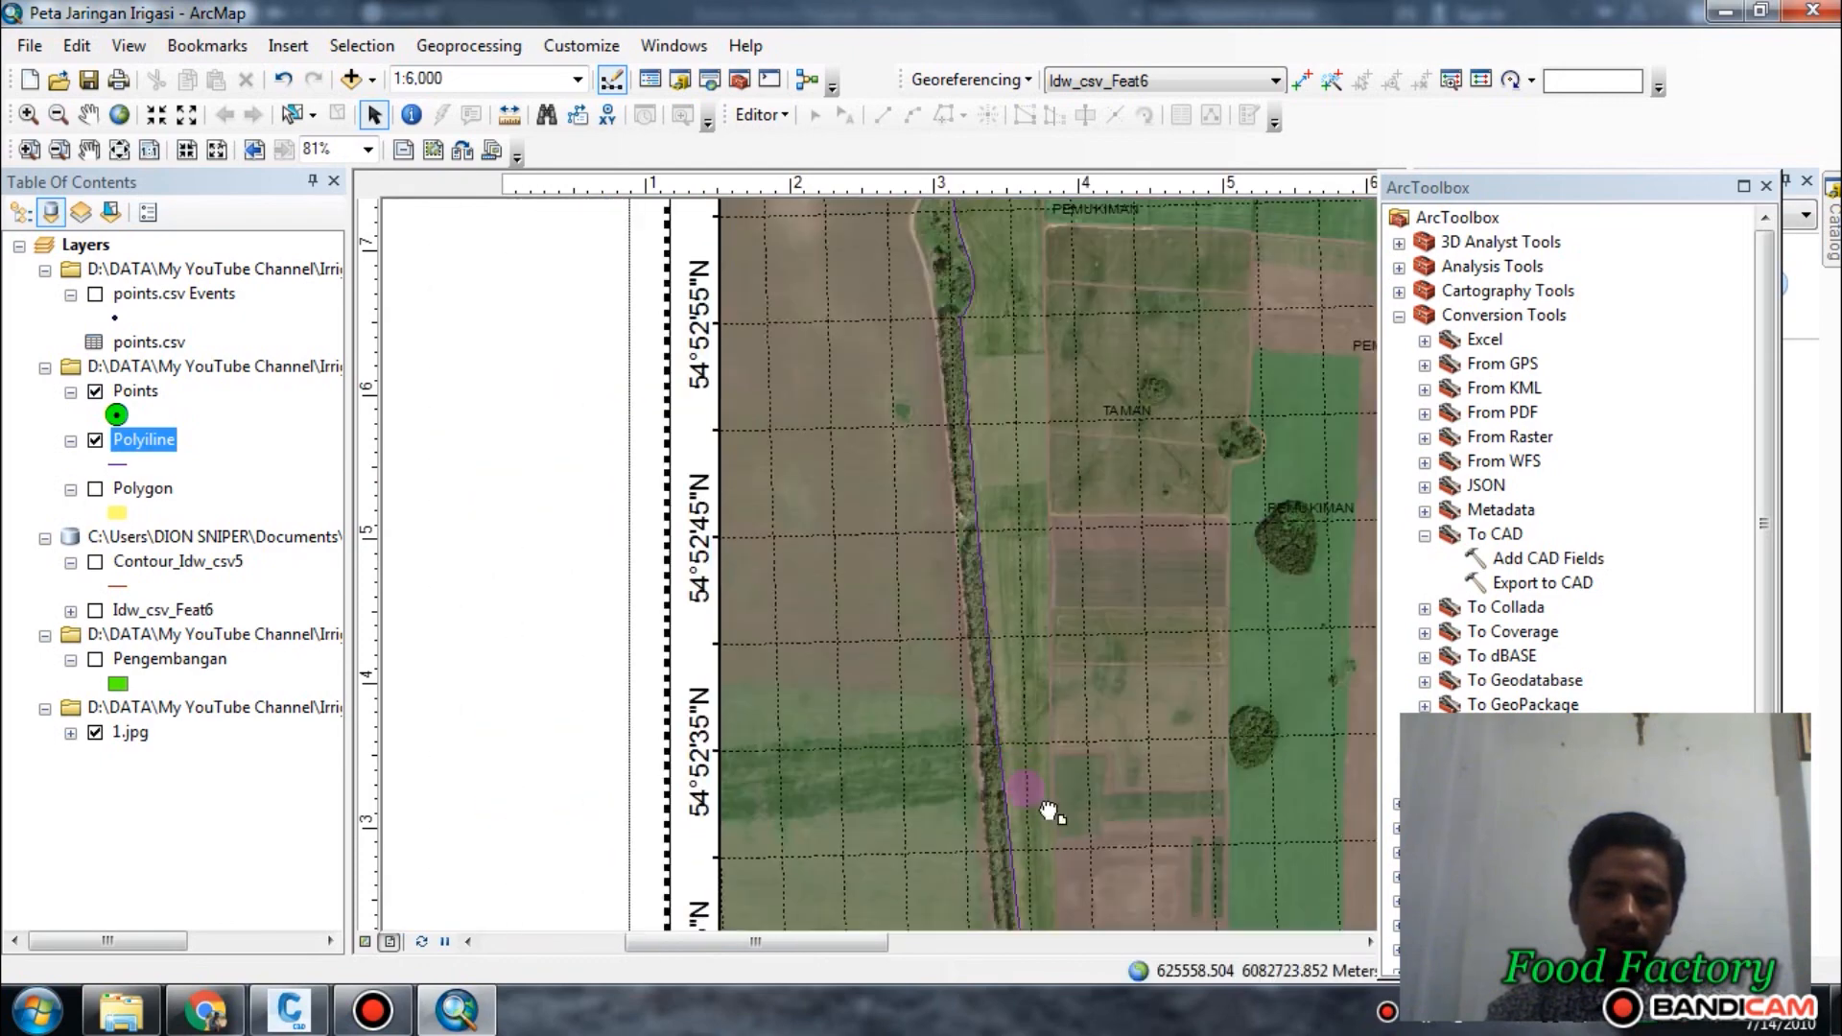
middle_drag(1048, 810, 819, 533)
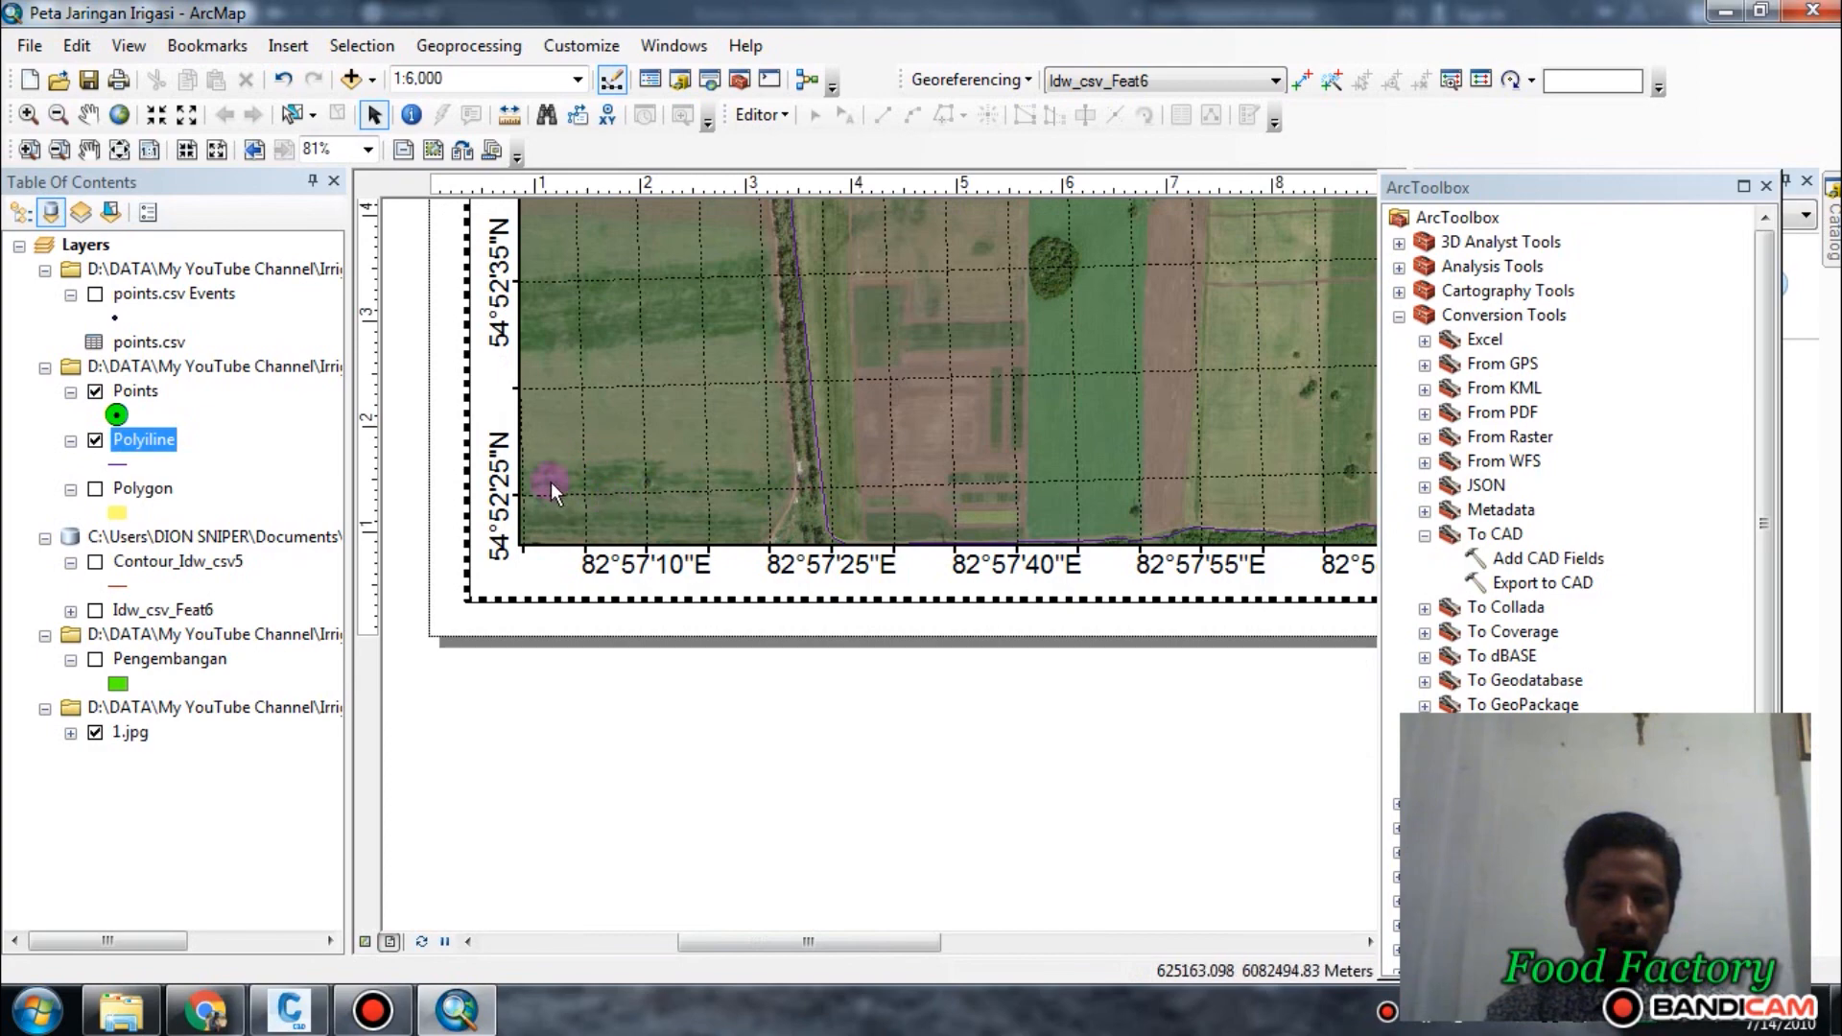
middle_drag(762, 491, 782, 598)
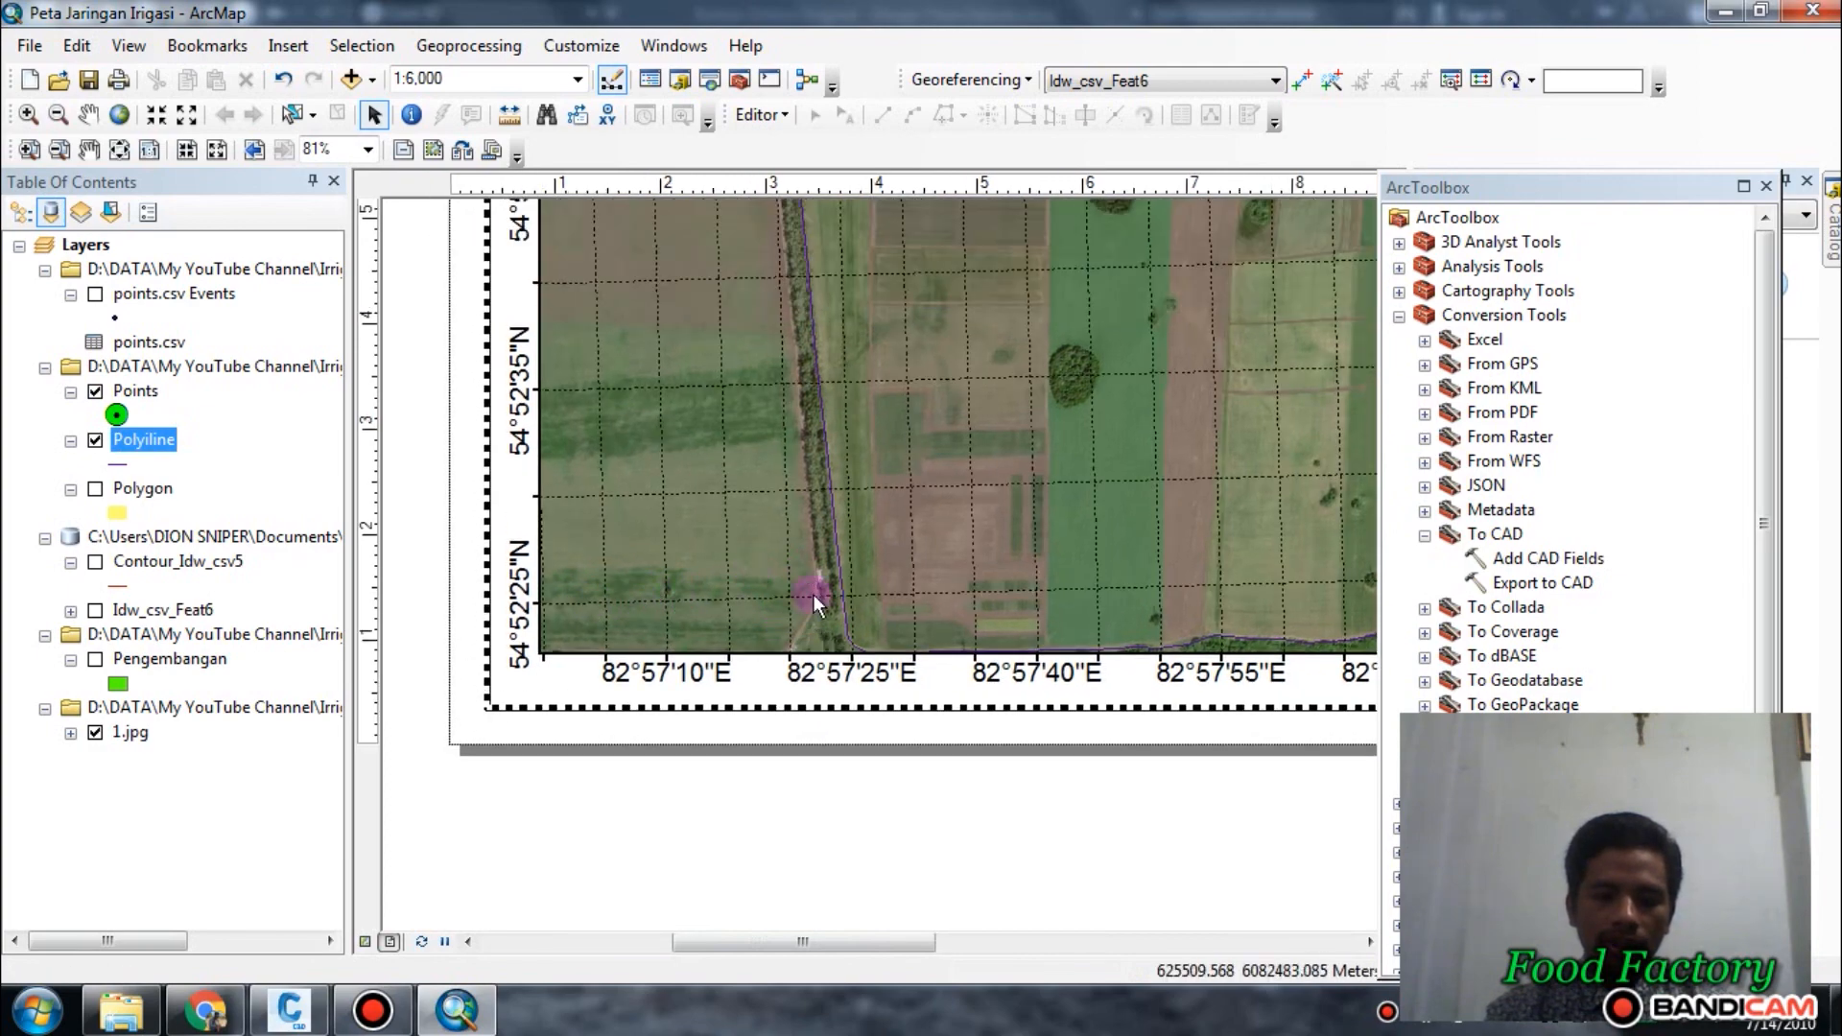
middle_drag(809, 211, 913, 399)
Examine the whole site on the map layout, including its southern boundary and the built-up southeastern corner.
scroll(913, 399, down, 5)
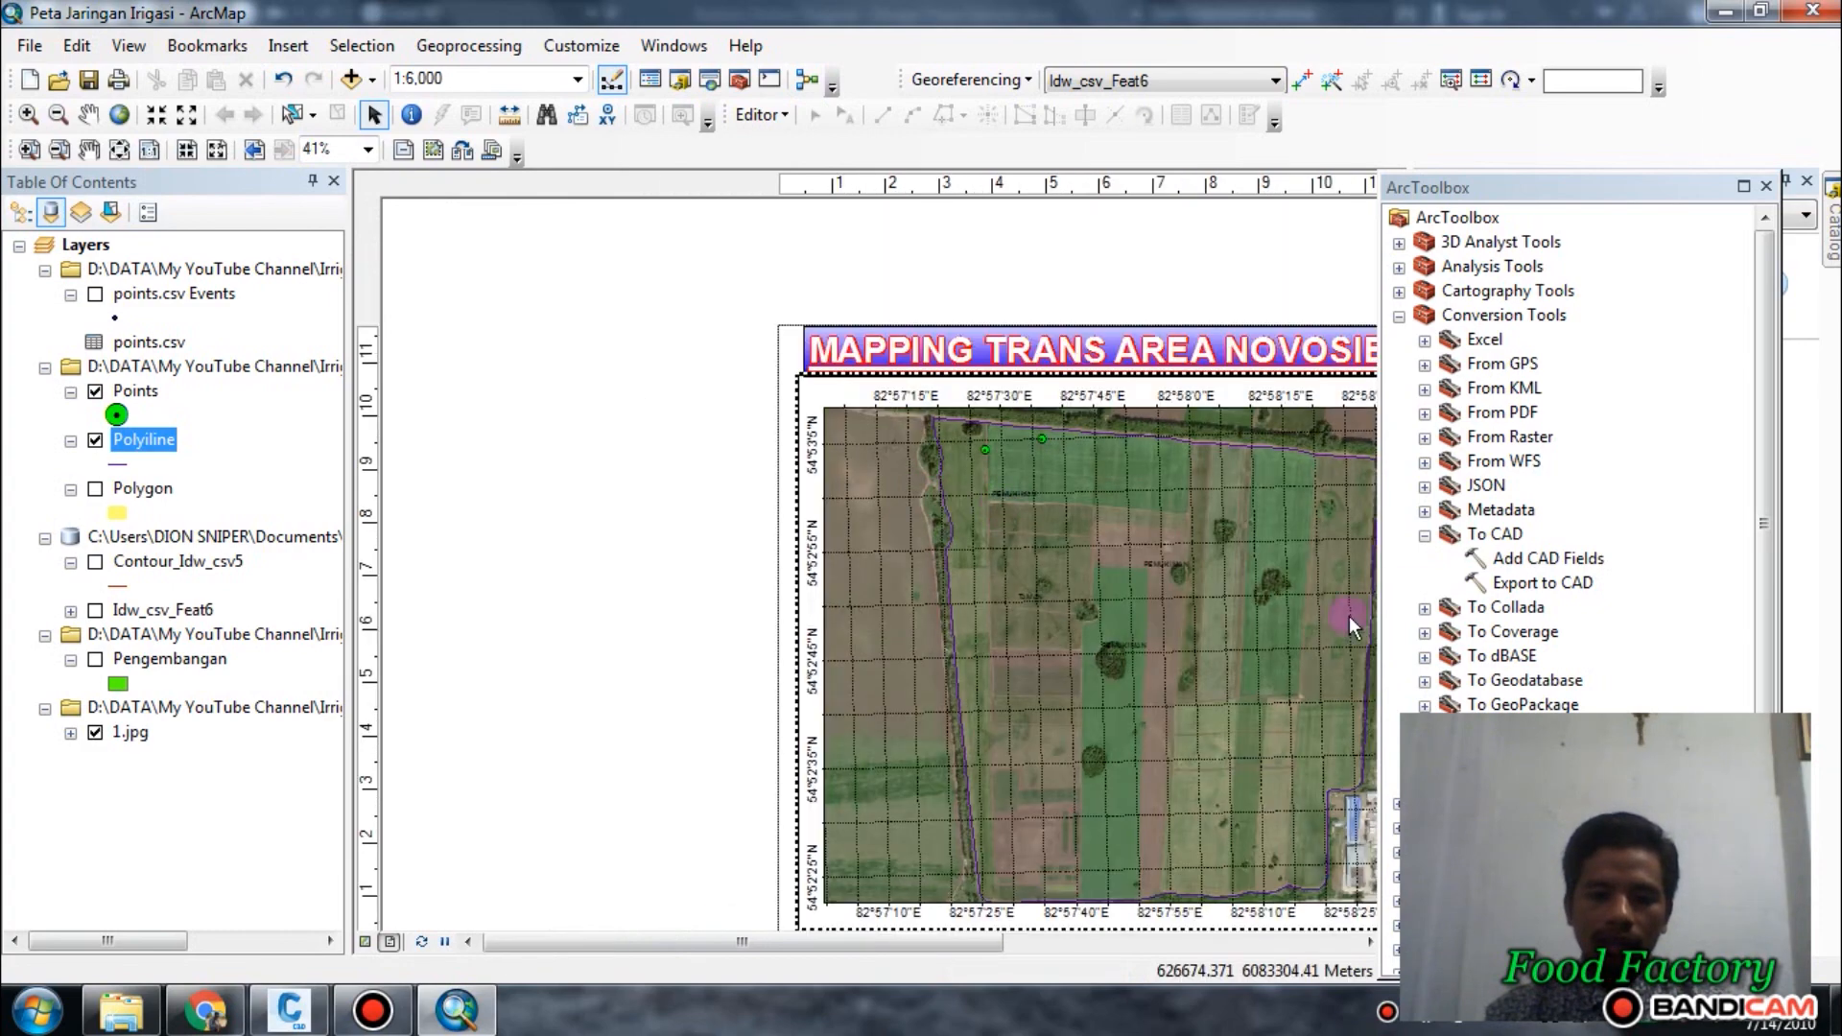
middle_drag(1148, 629, 969, 491)
middle_drag(1161, 683, 944, 633)
middle_drag(786, 636, 938, 649)
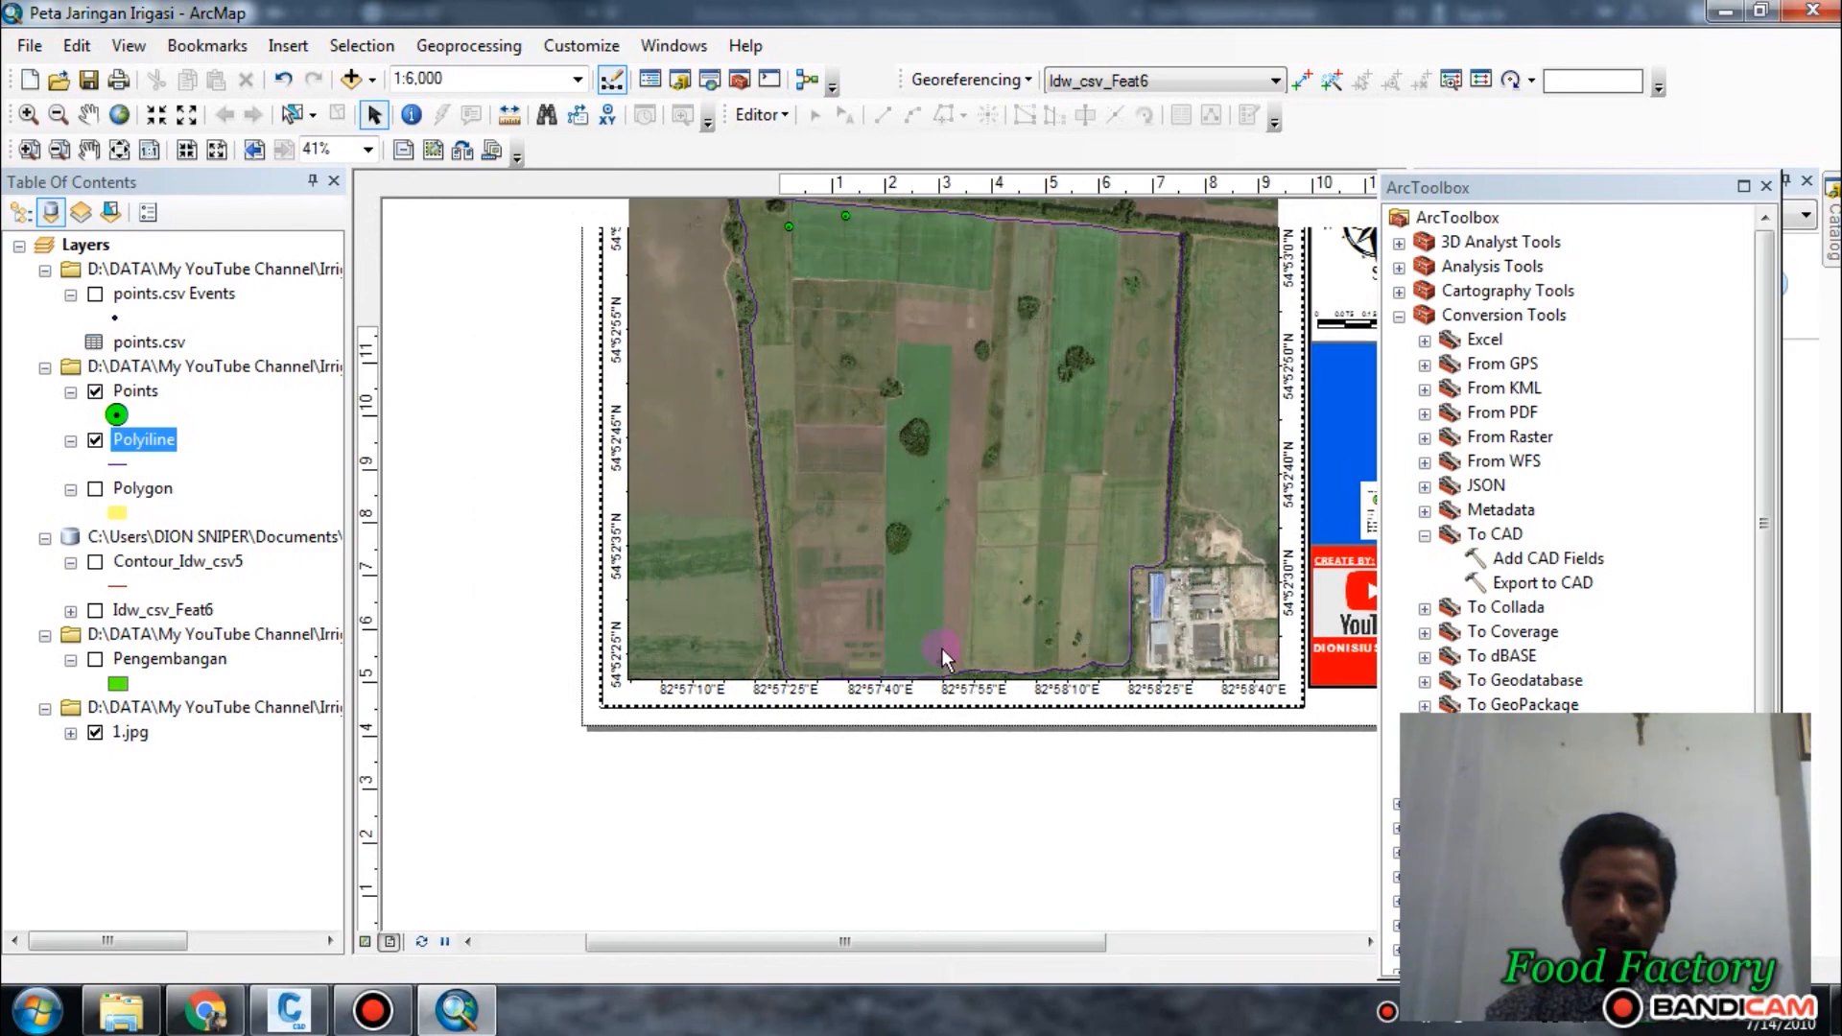
scroll(942, 642, up, 1)
scroll(940, 619, down, 3)
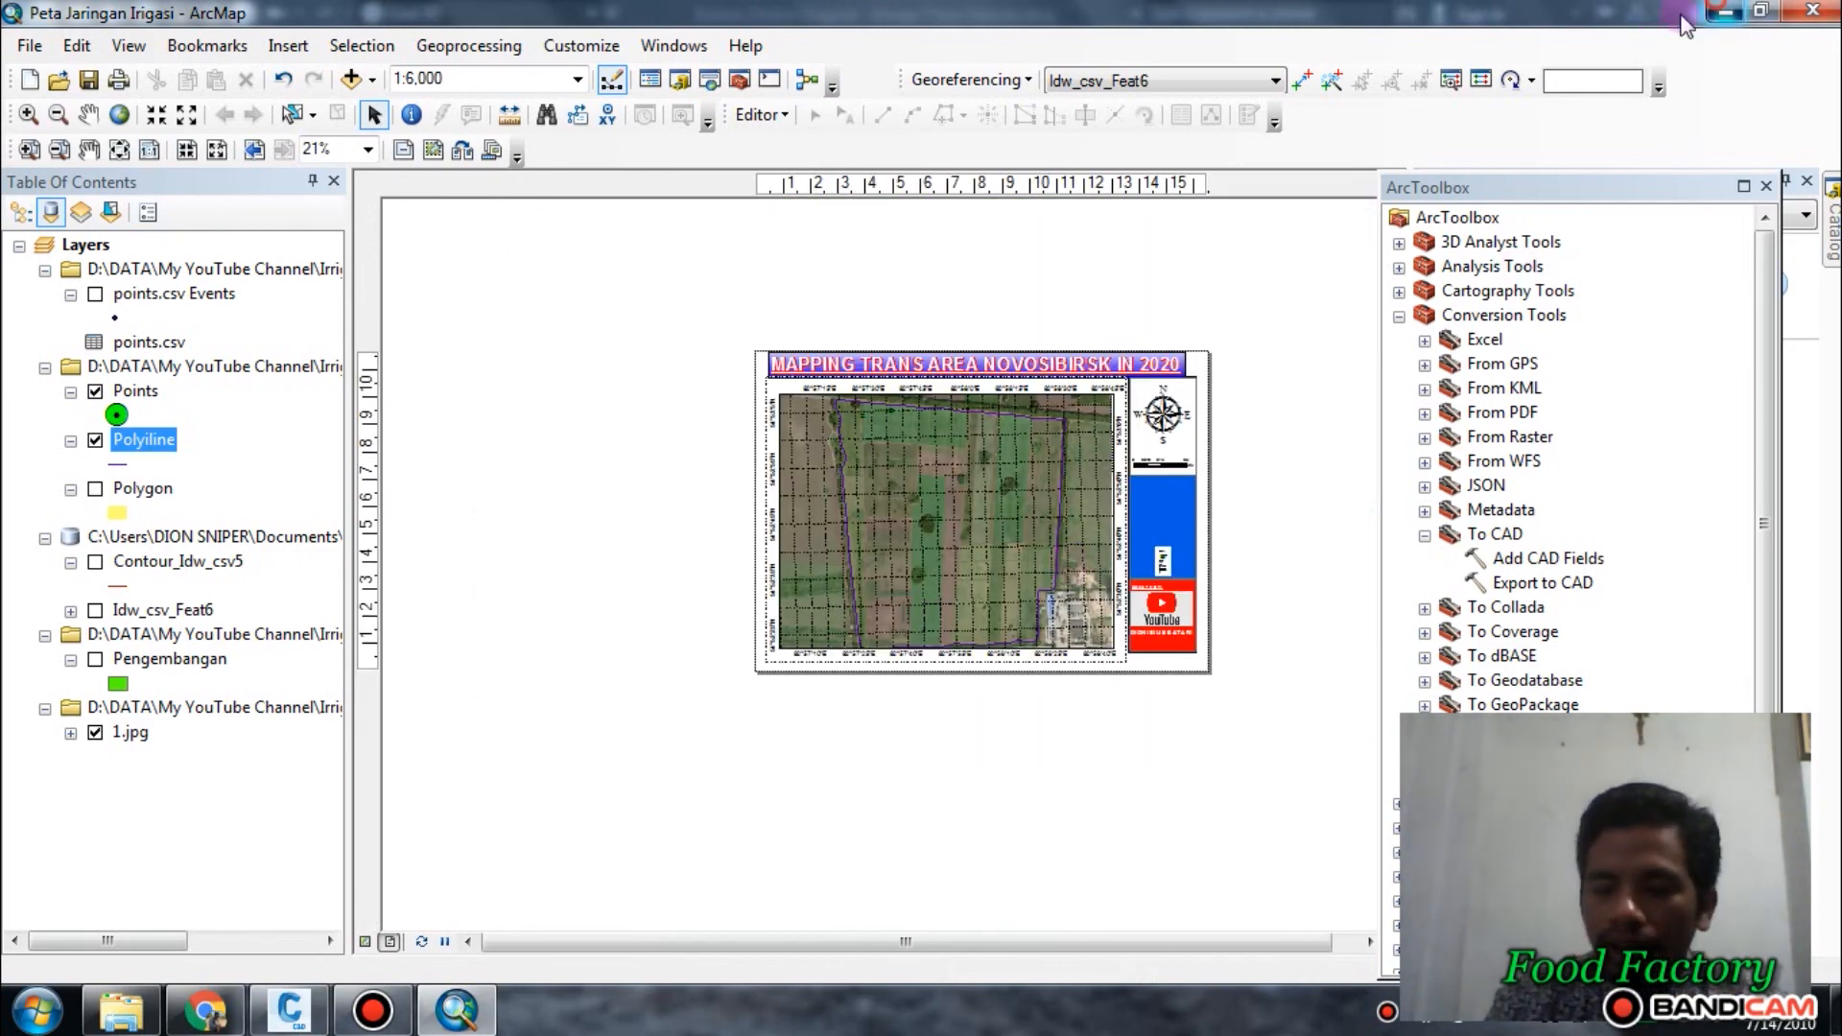
Return to Civil 3D and compare the two circles' locations with the whole plan and the southwestern plot corner.
click(1724, 12)
scroll(950, 625, down, 2)
middle_drag(882, 656, 855, 716)
middle_drag(975, 619, 964, 647)
scroll(925, 764, up, 3)
scroll(912, 753, down, 5)
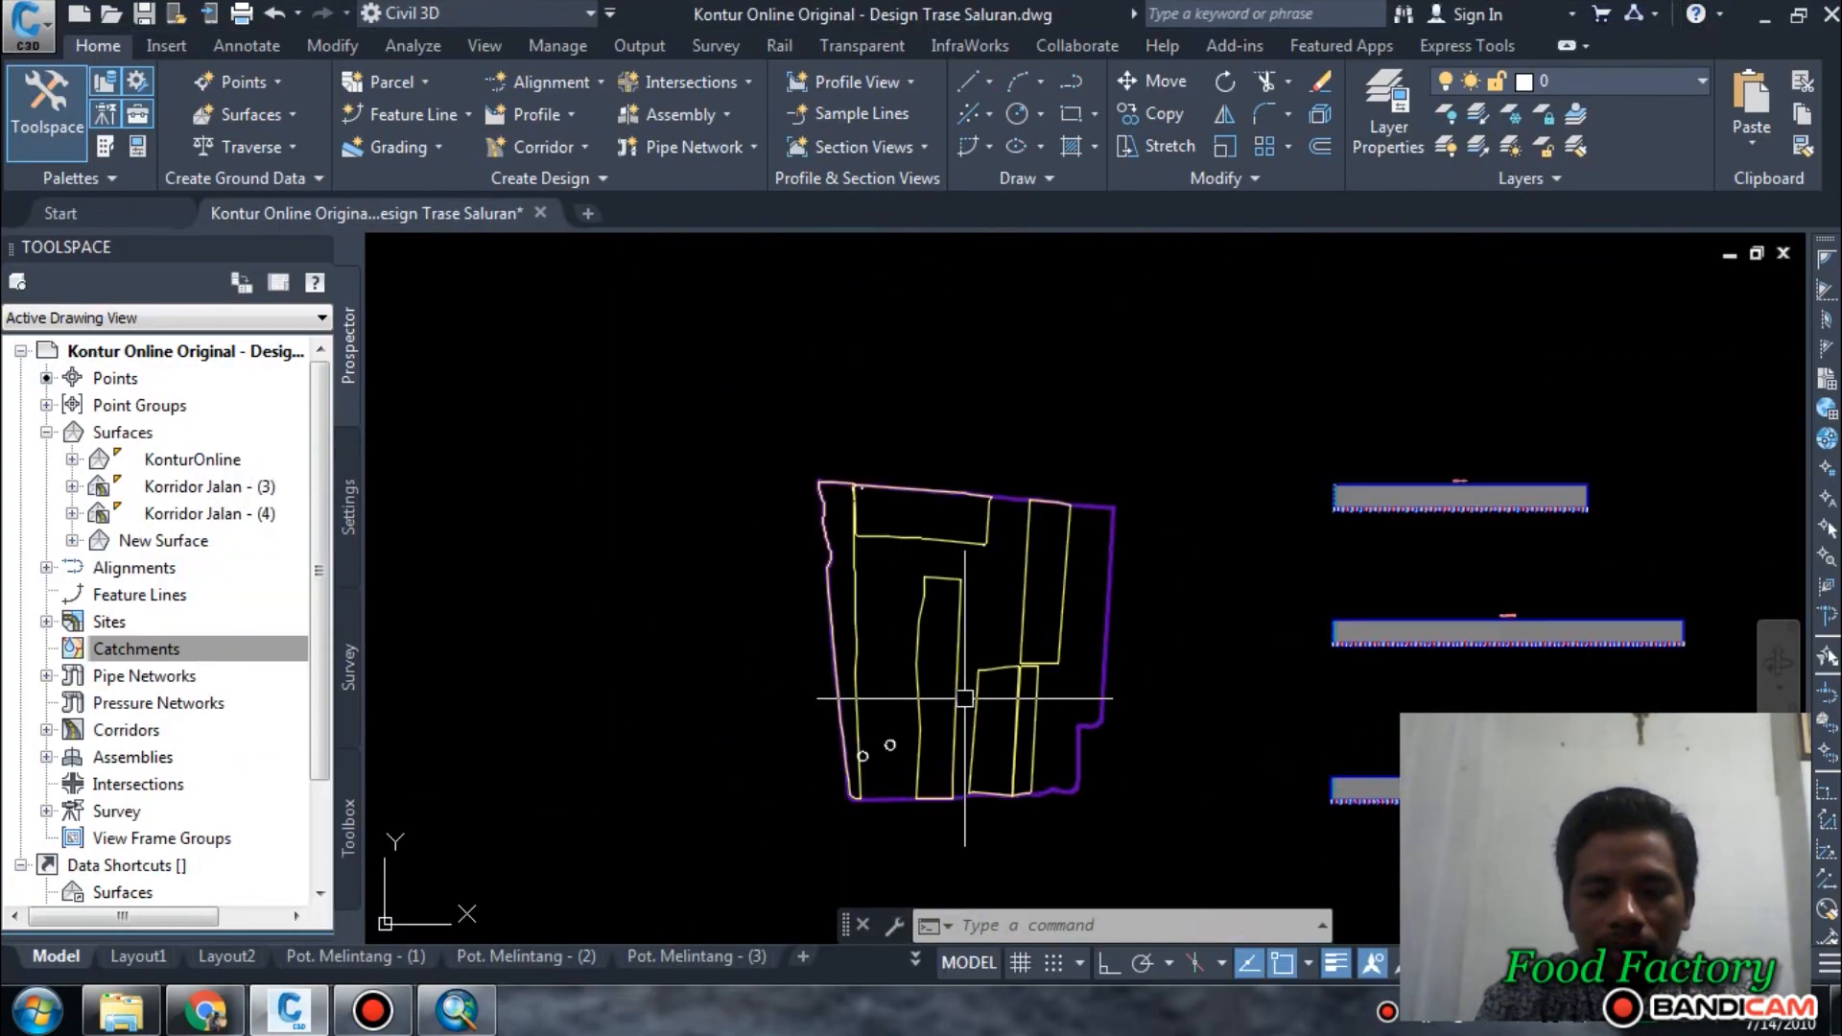
scroll(884, 739, up, 7)
scroll(815, 753, up, 2)
middle_drag(806, 747, 1005, 508)
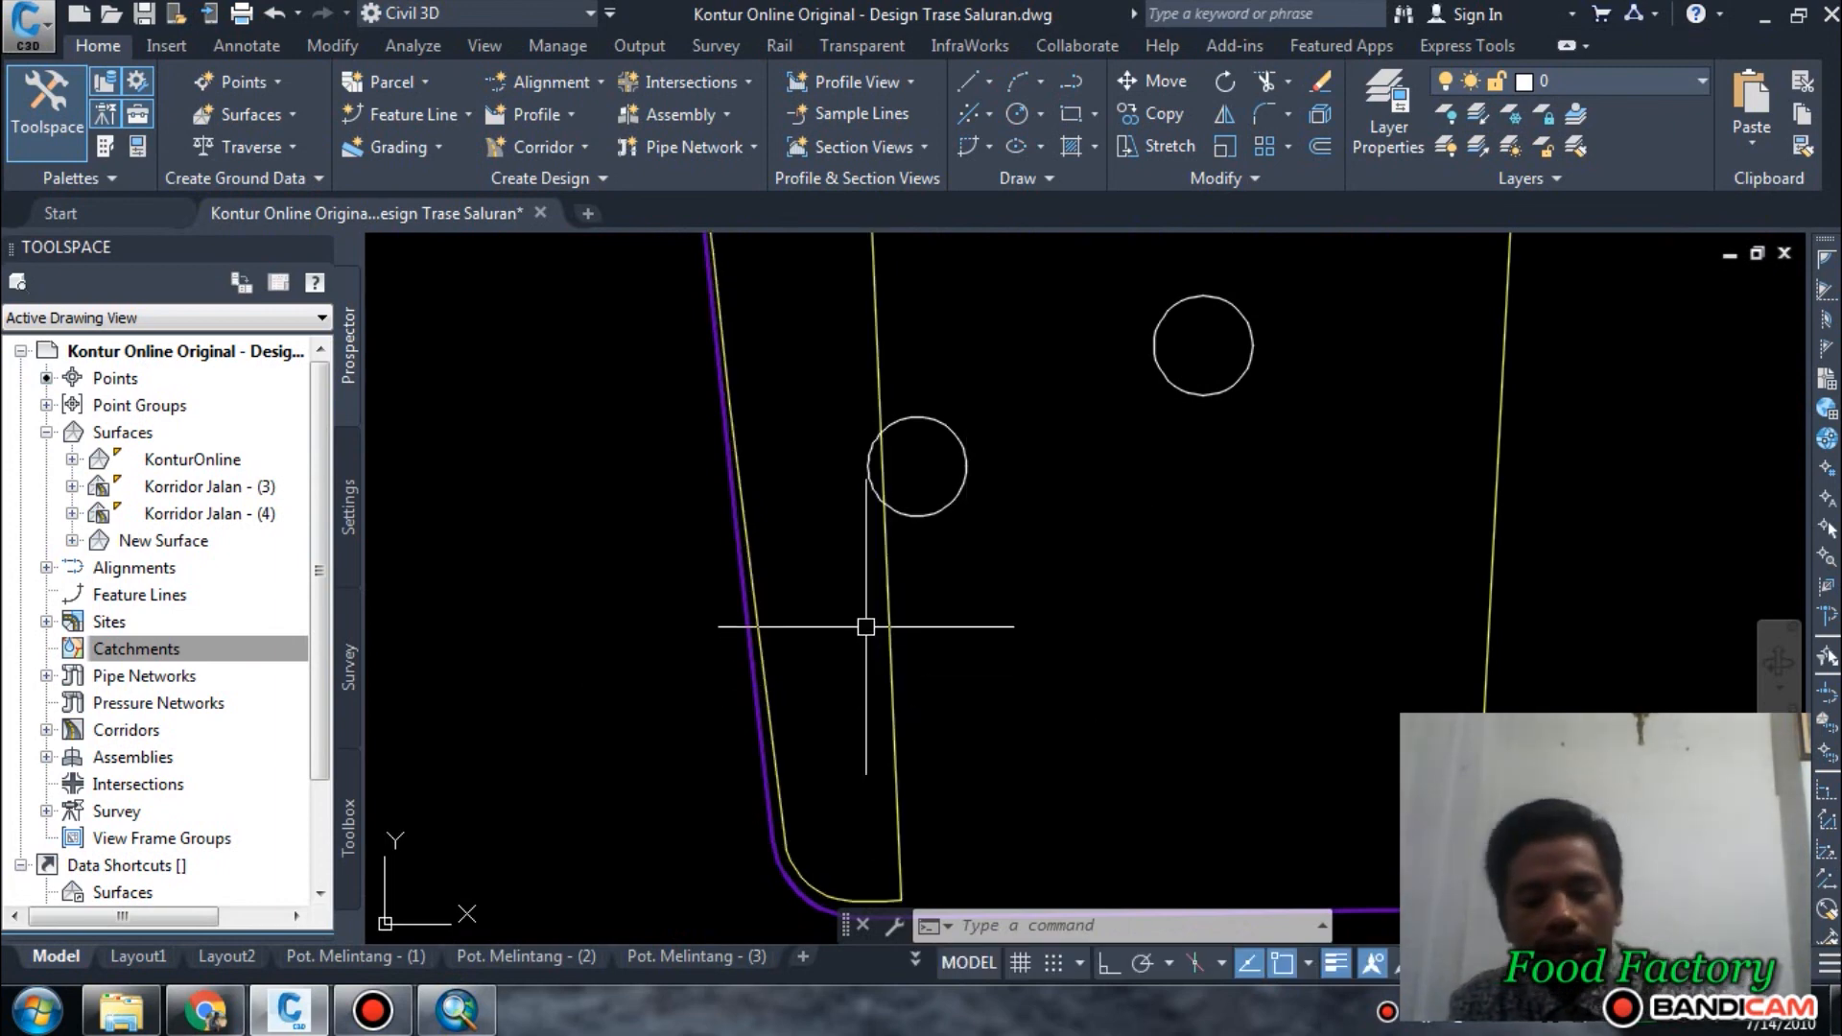
scroll(876, 643, down, 4)
Check the extent of the western strip plot's outline by selecting it, and clear the selection.
click(884, 652)
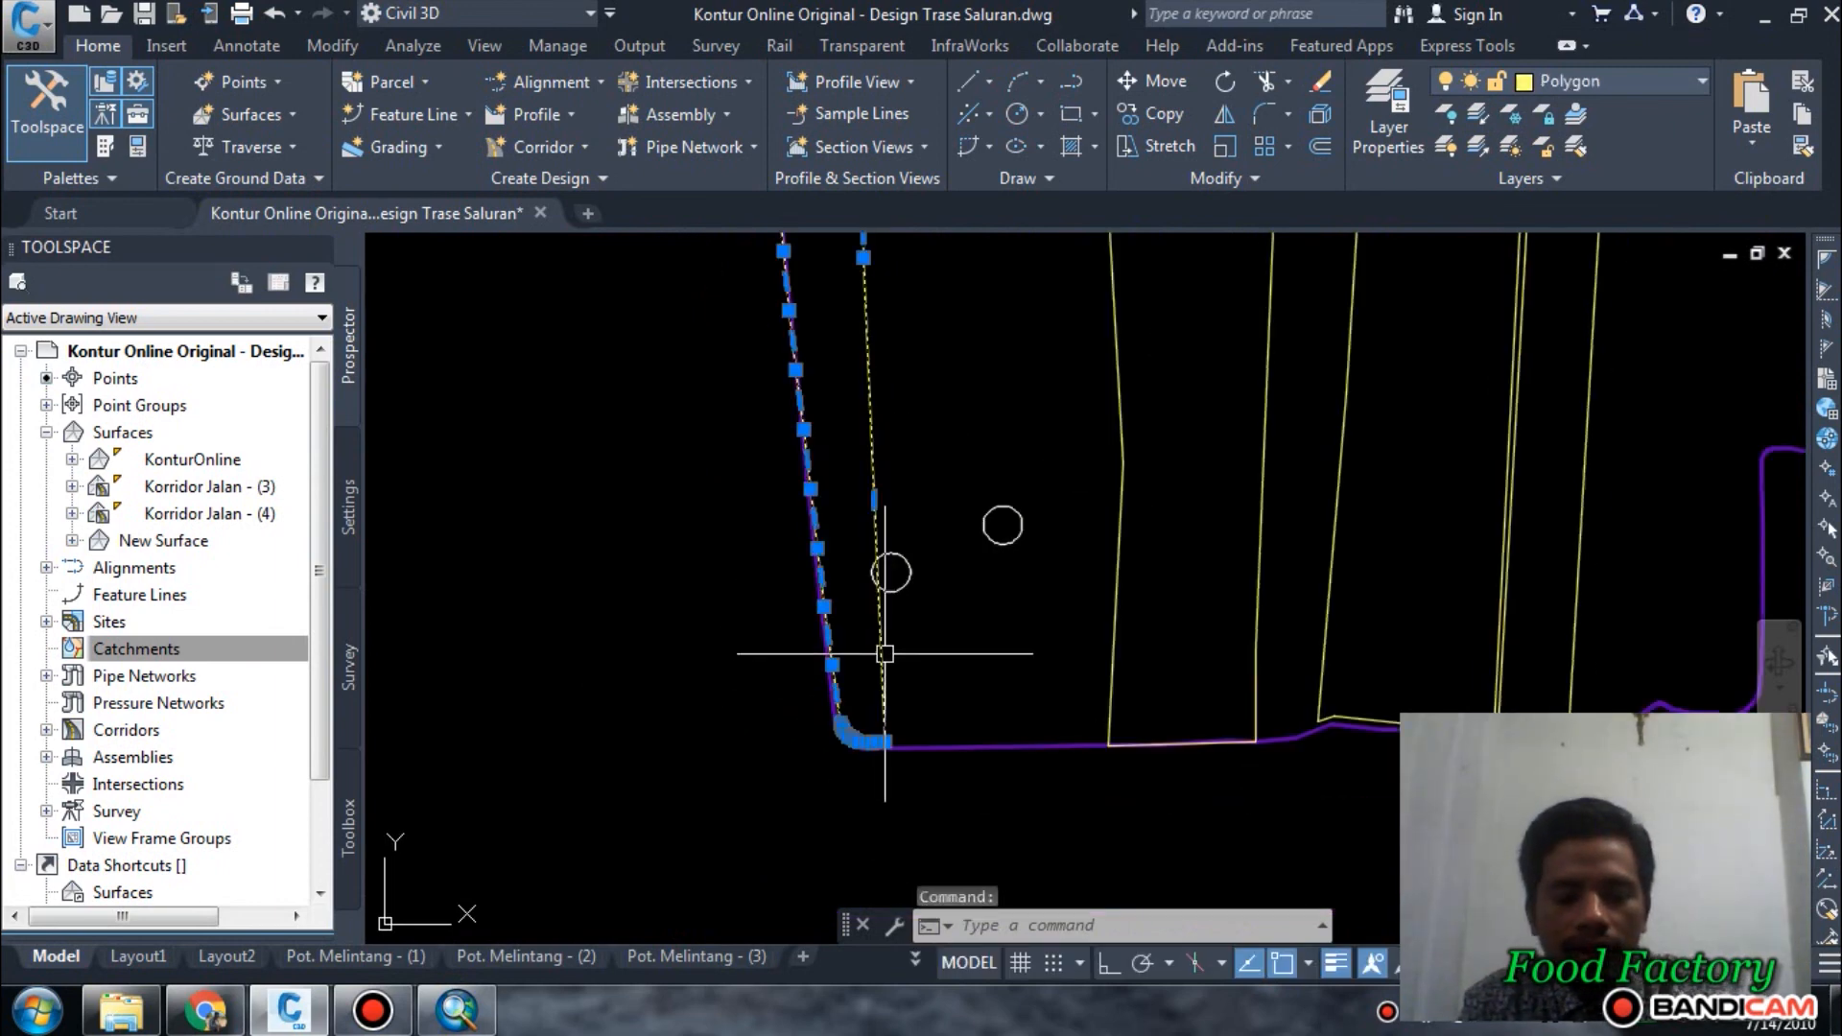
key(Escape)
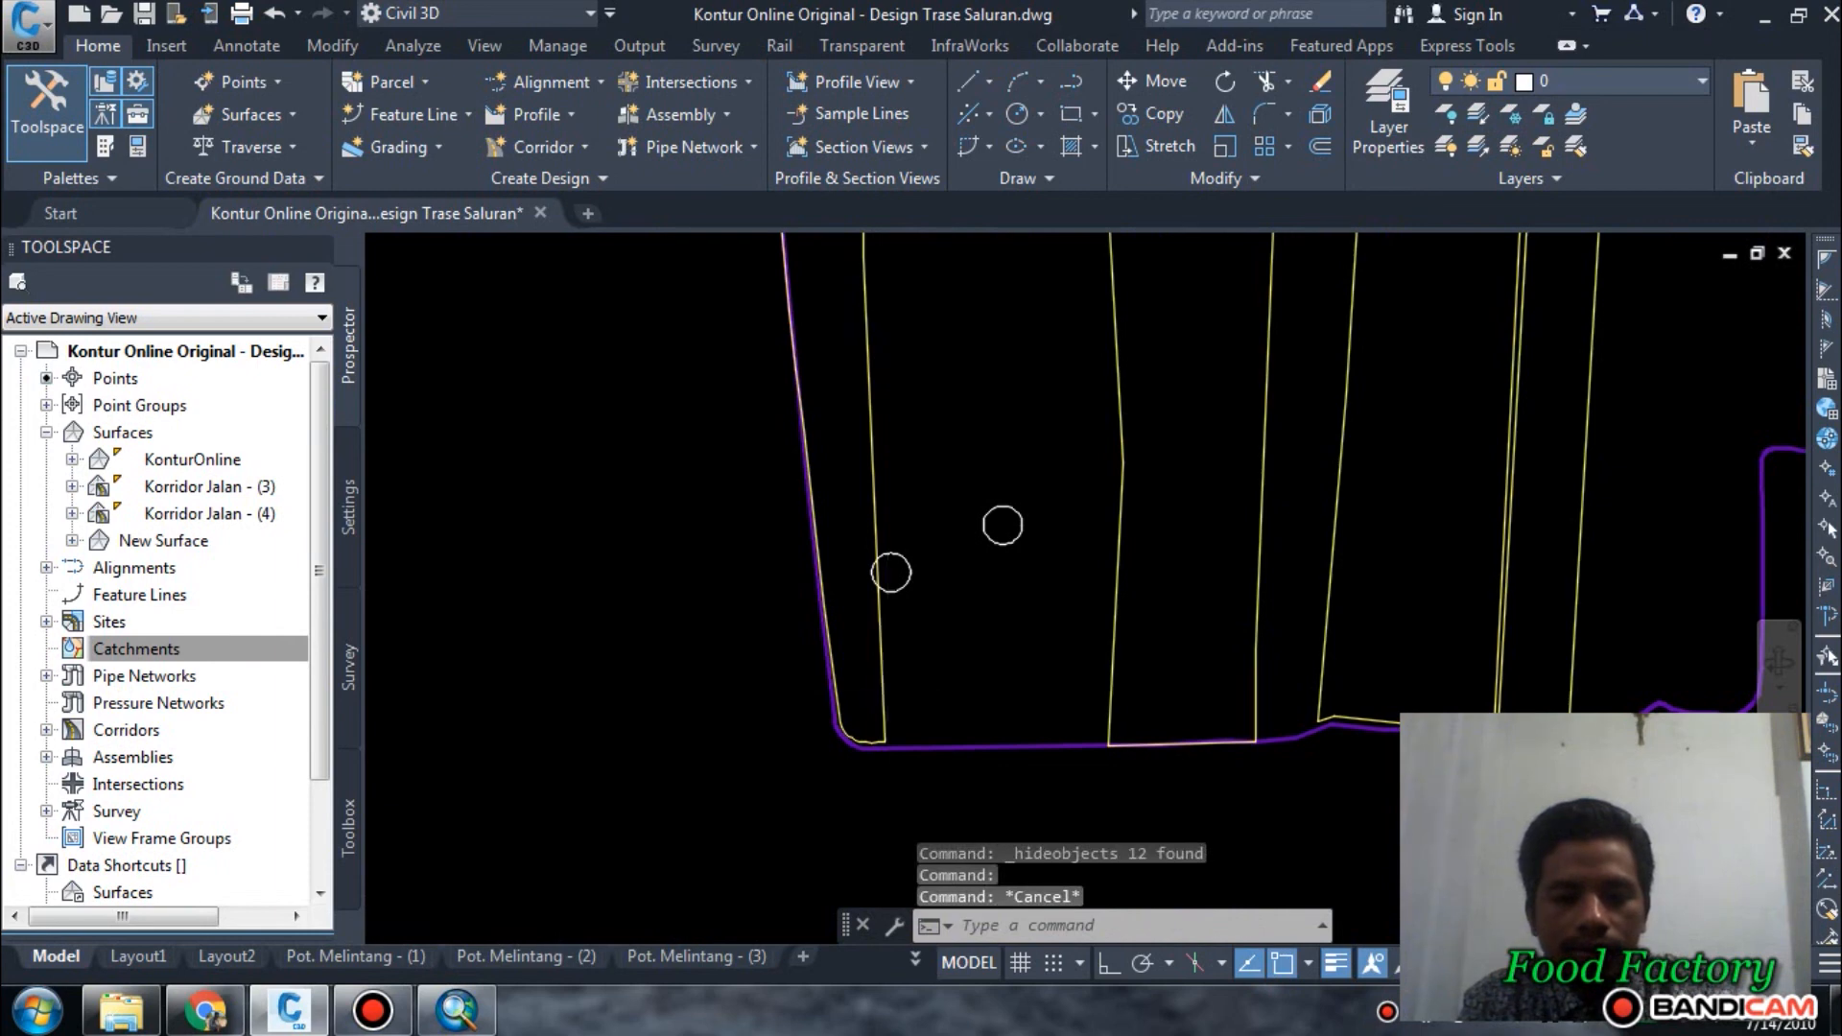
scroll(875, 715, up, 3)
middle_drag(925, 687, 995, 726)
key(Escape)
key(Escape)
scroll(1013, 657, down, 7)
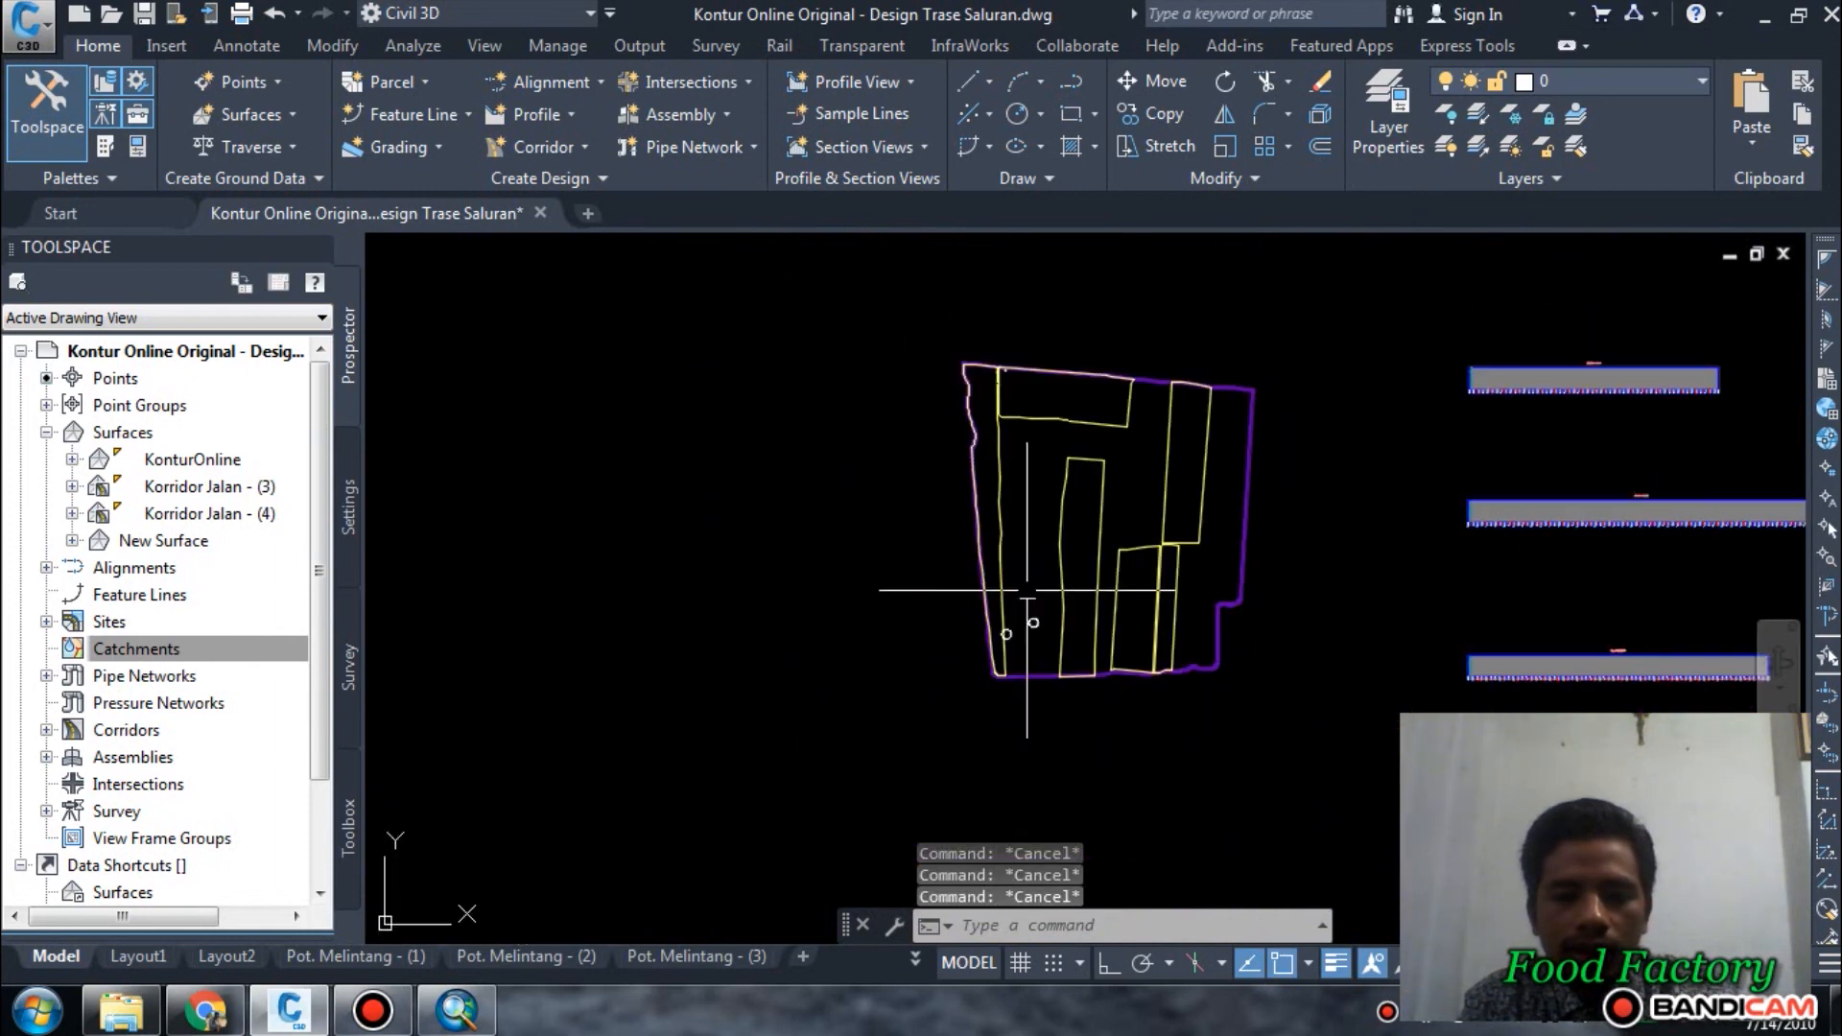
Draw a construction line through the start of the northern plot's rounded southwestern corner, along that plot's western edge.
middle_drag(1025, 487, 1012, 620)
scroll(957, 591, up, 6)
scroll(1079, 321, up, 4)
middle_drag(1010, 503, 999, 645)
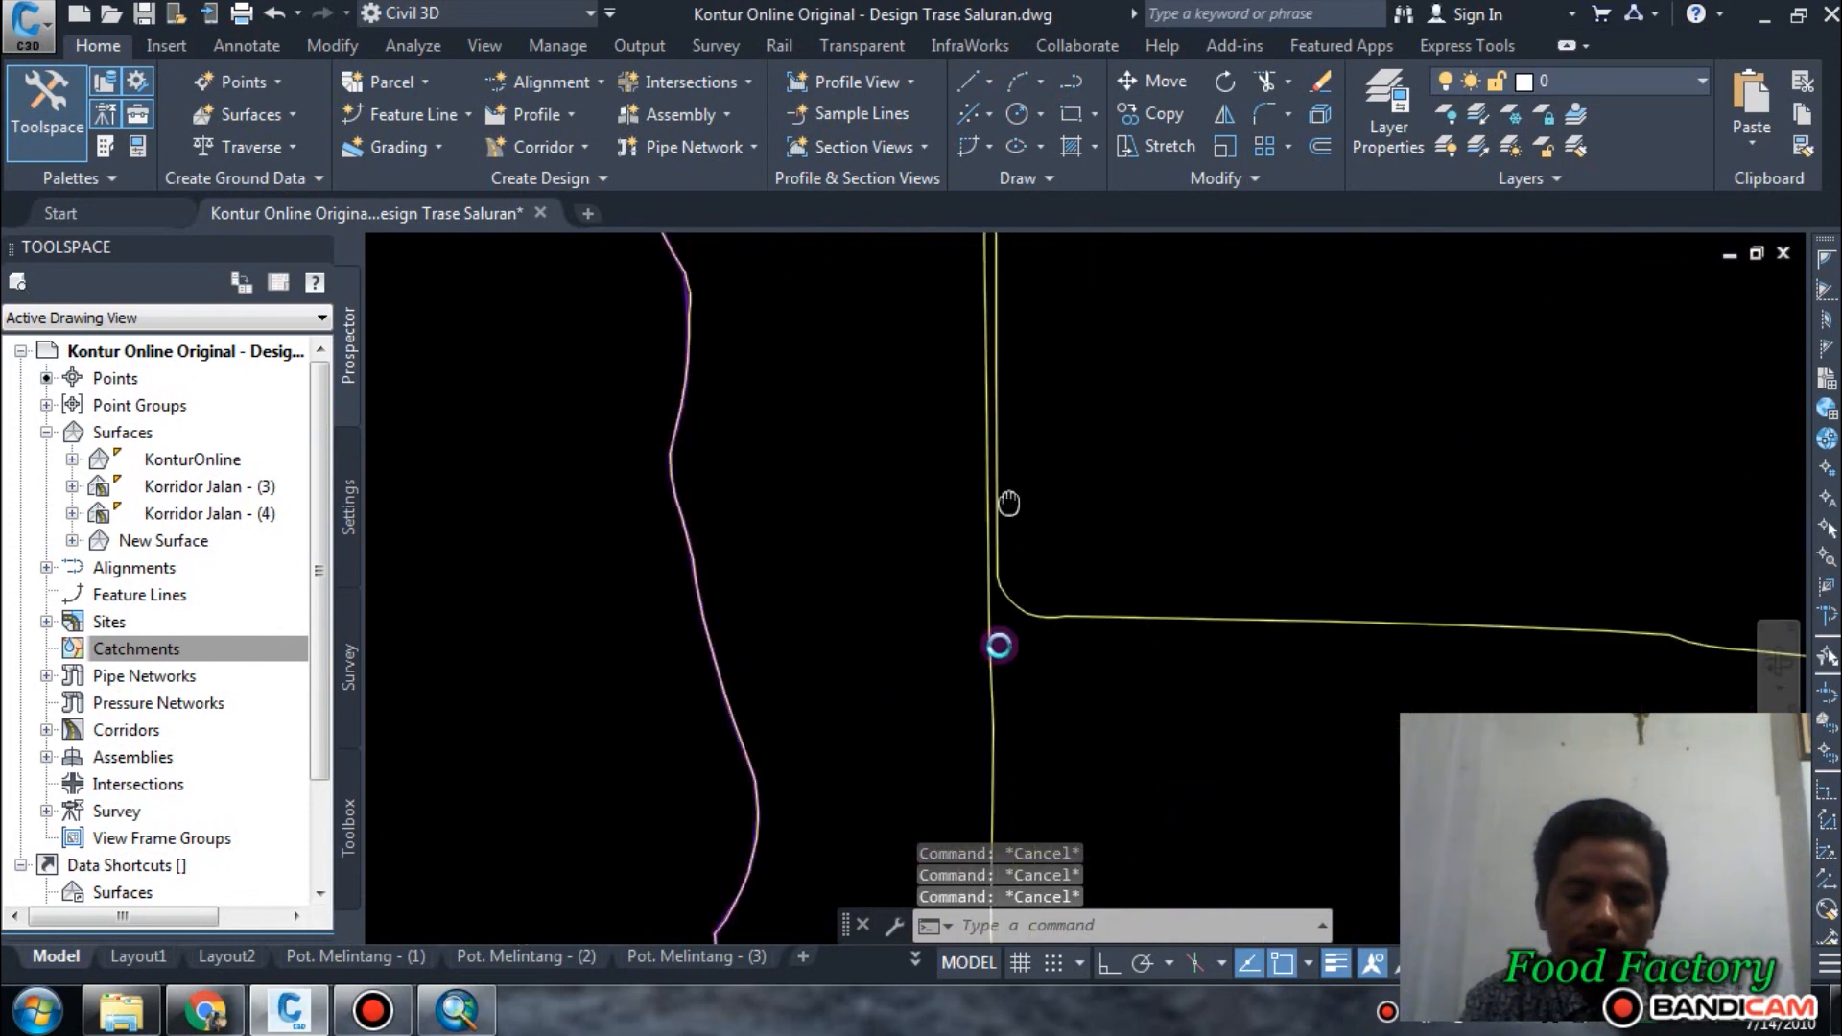
middle_drag(1031, 747, 1030, 576)
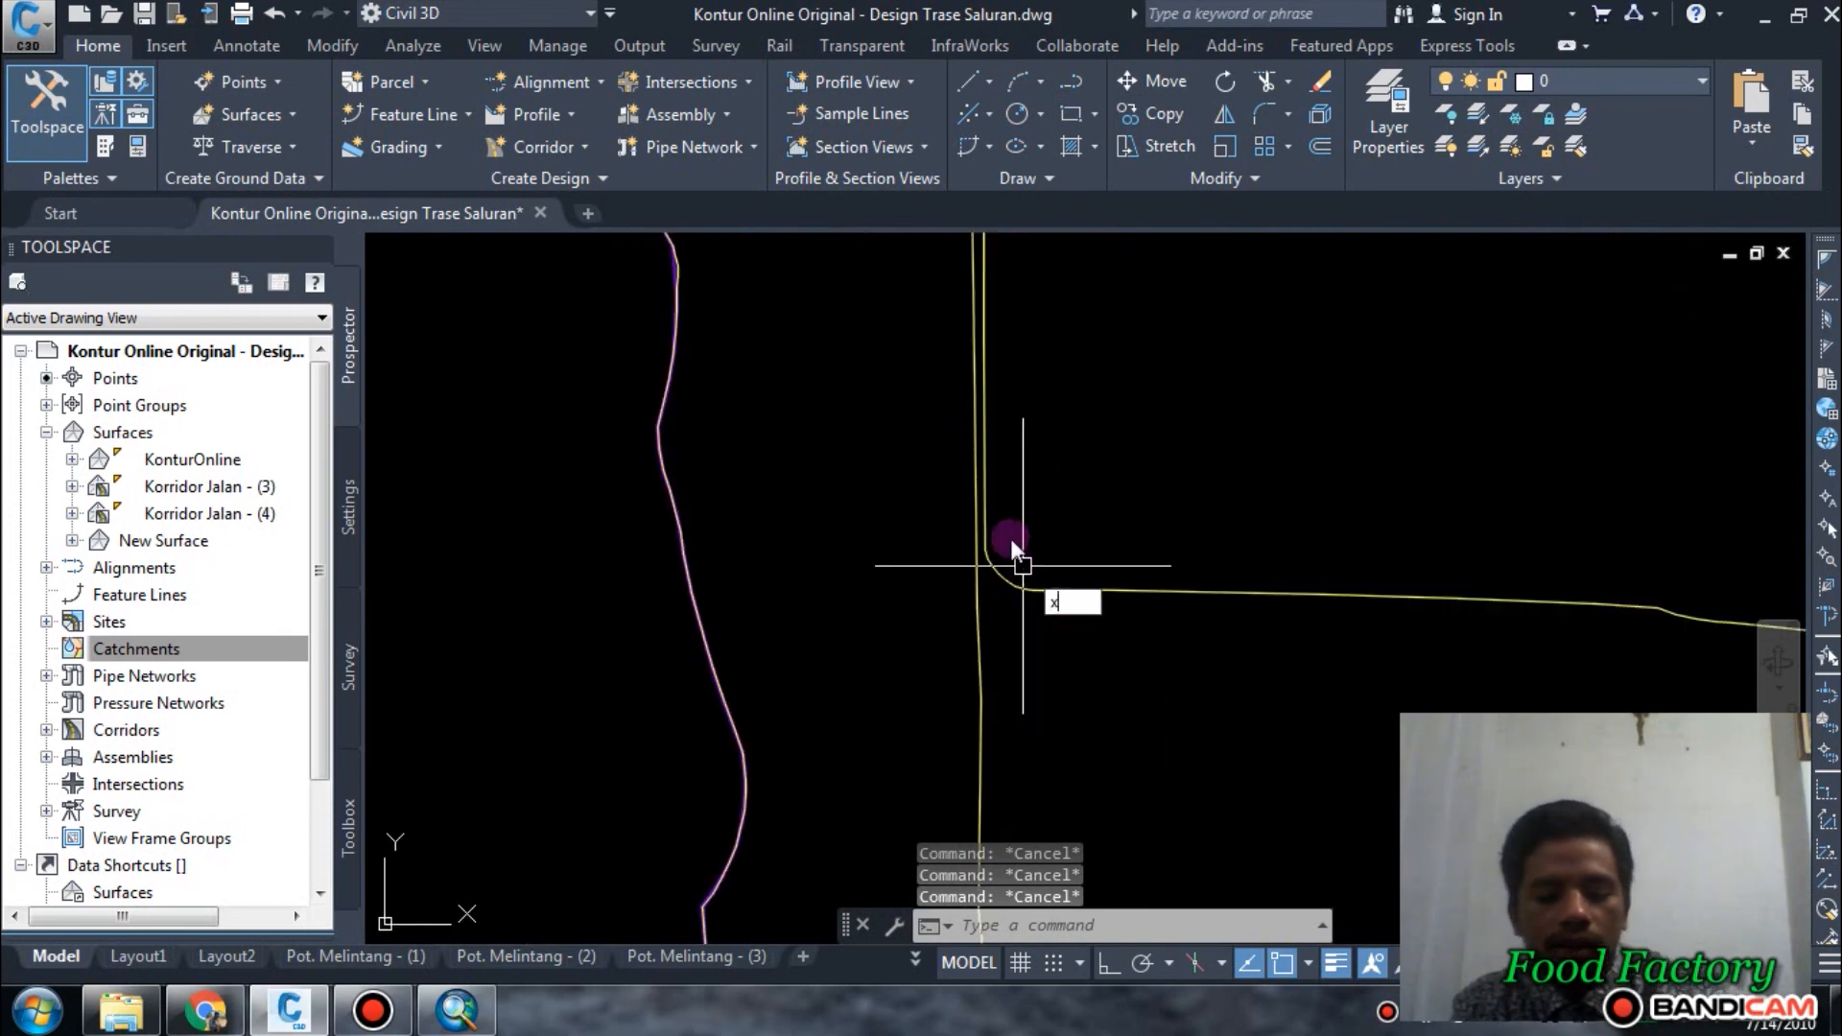
text(l)
key(Return)
scroll(983, 585, up, 5)
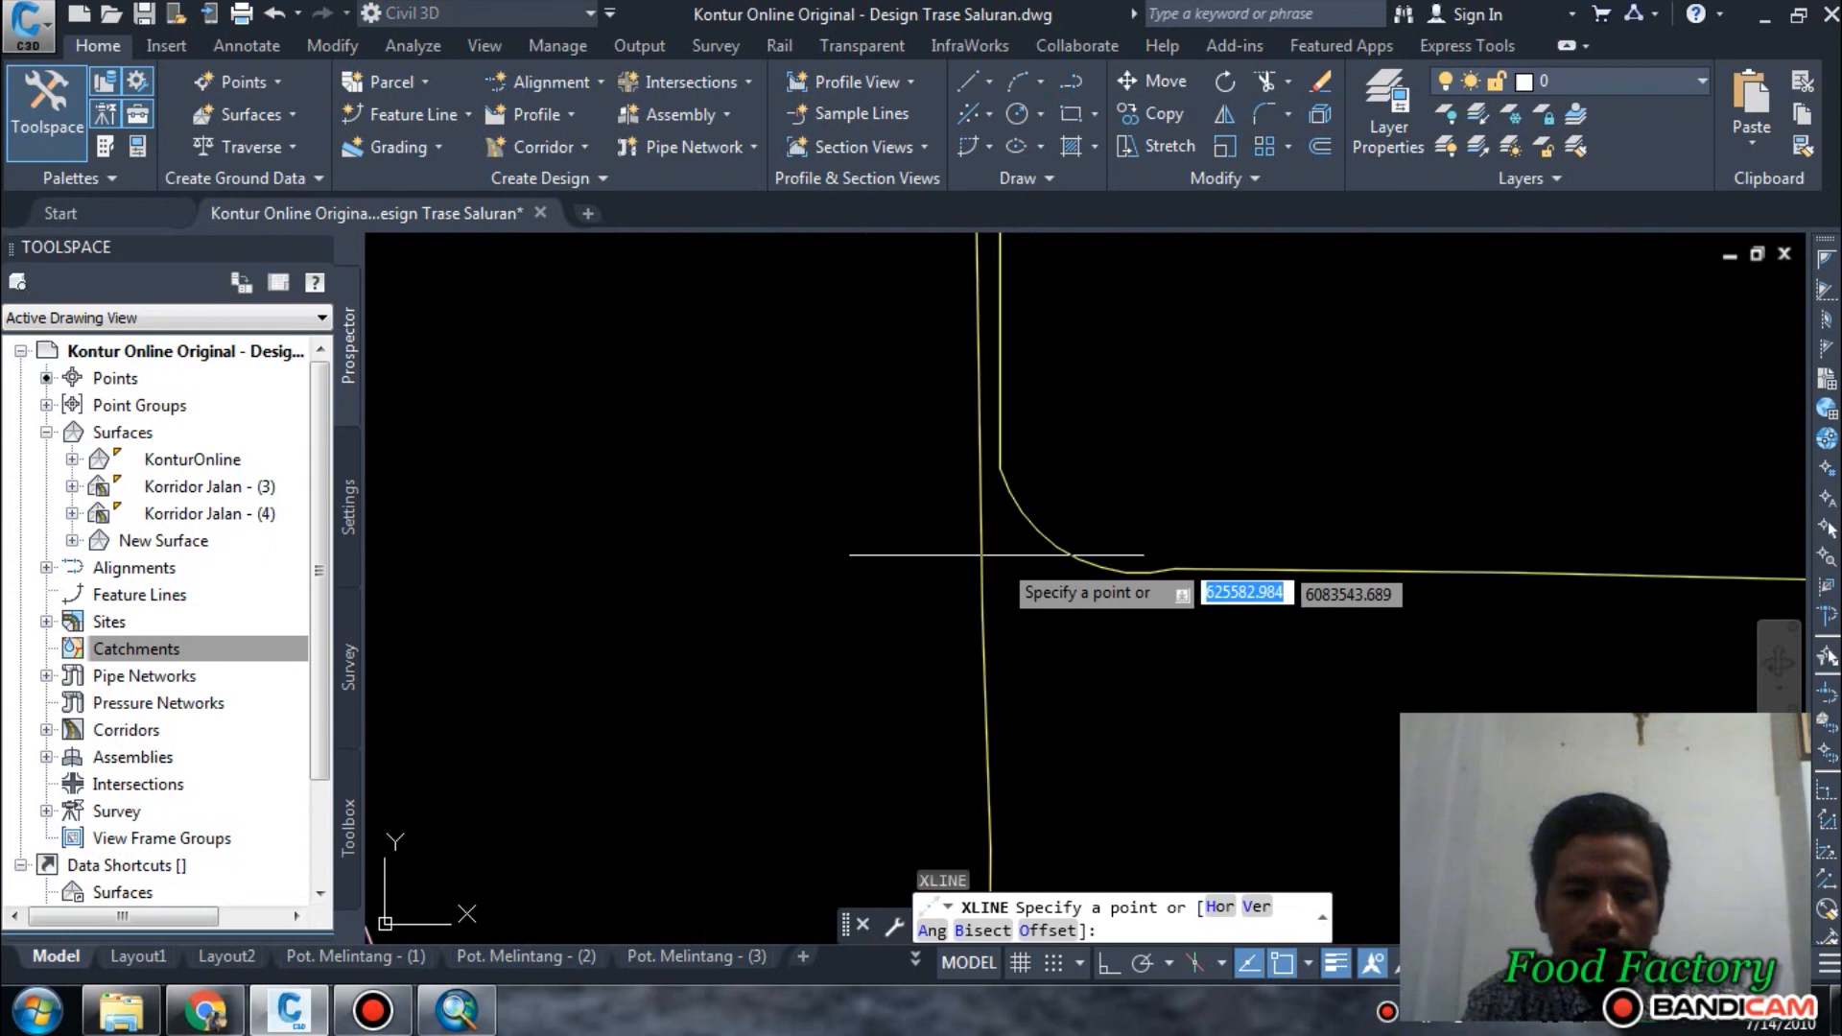
click(999, 475)
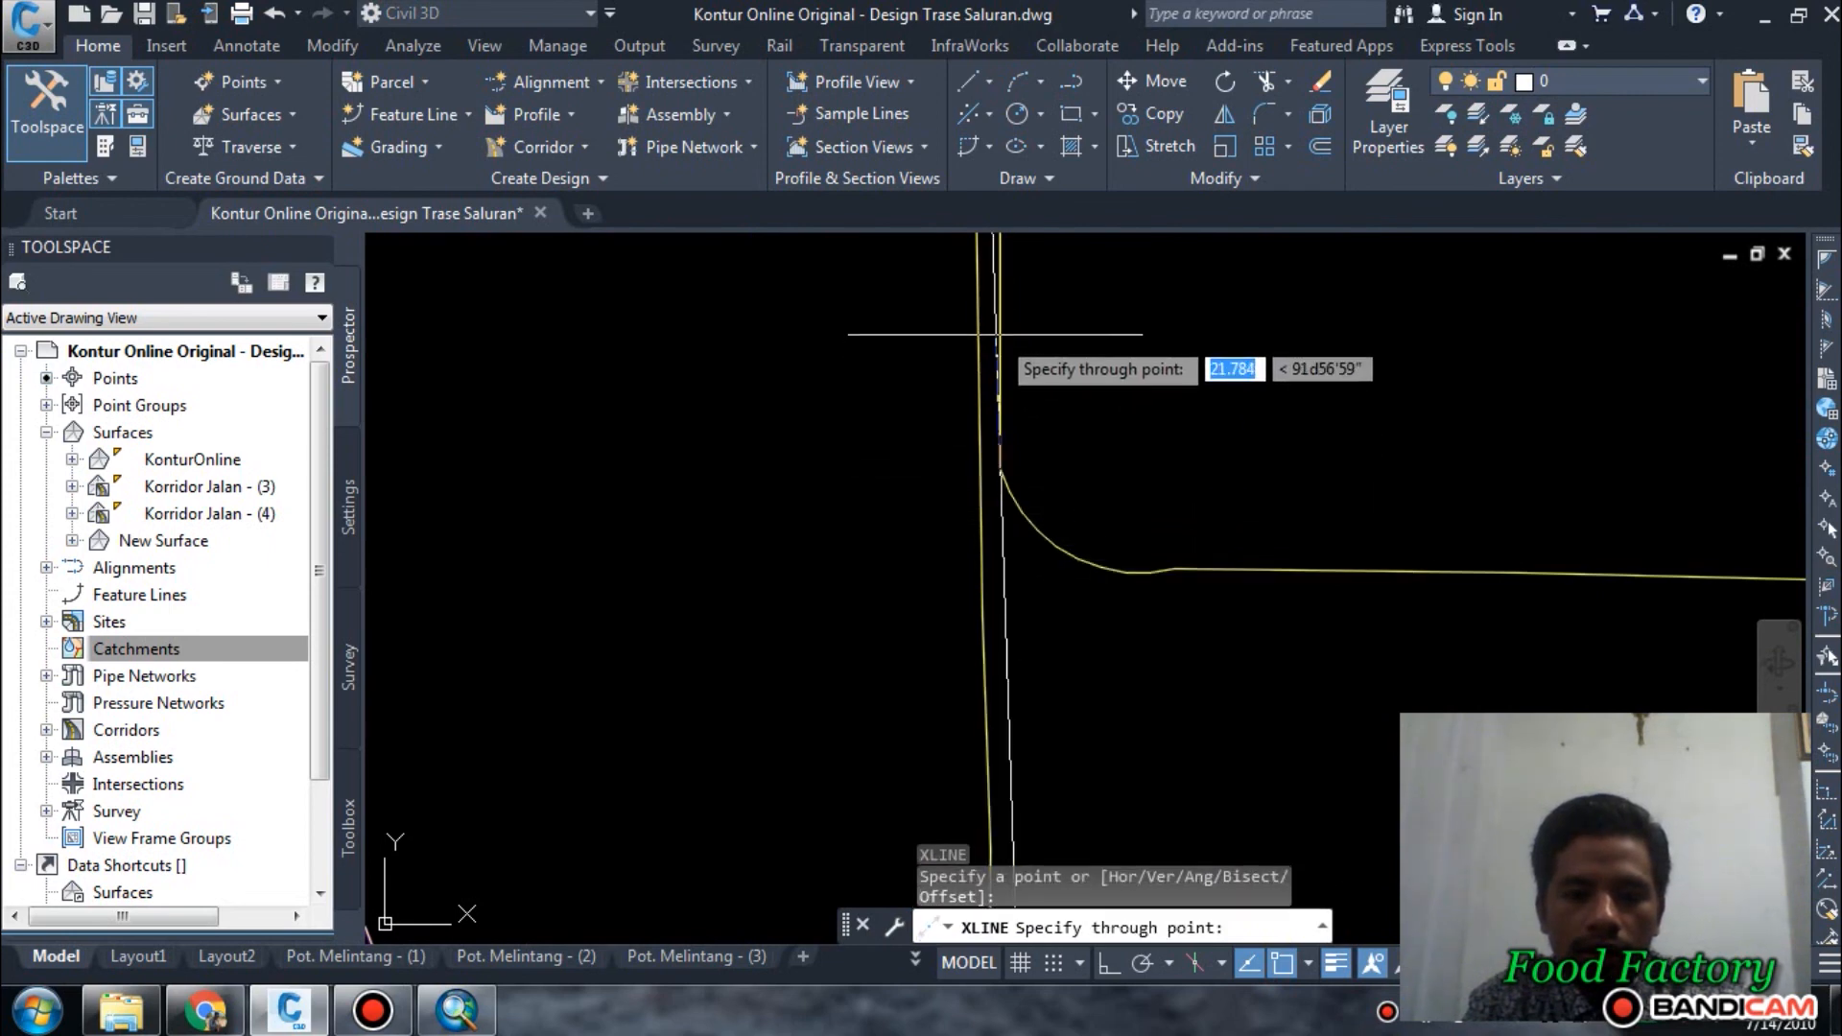
key(Escape)
scroll(1040, 322, down, 2)
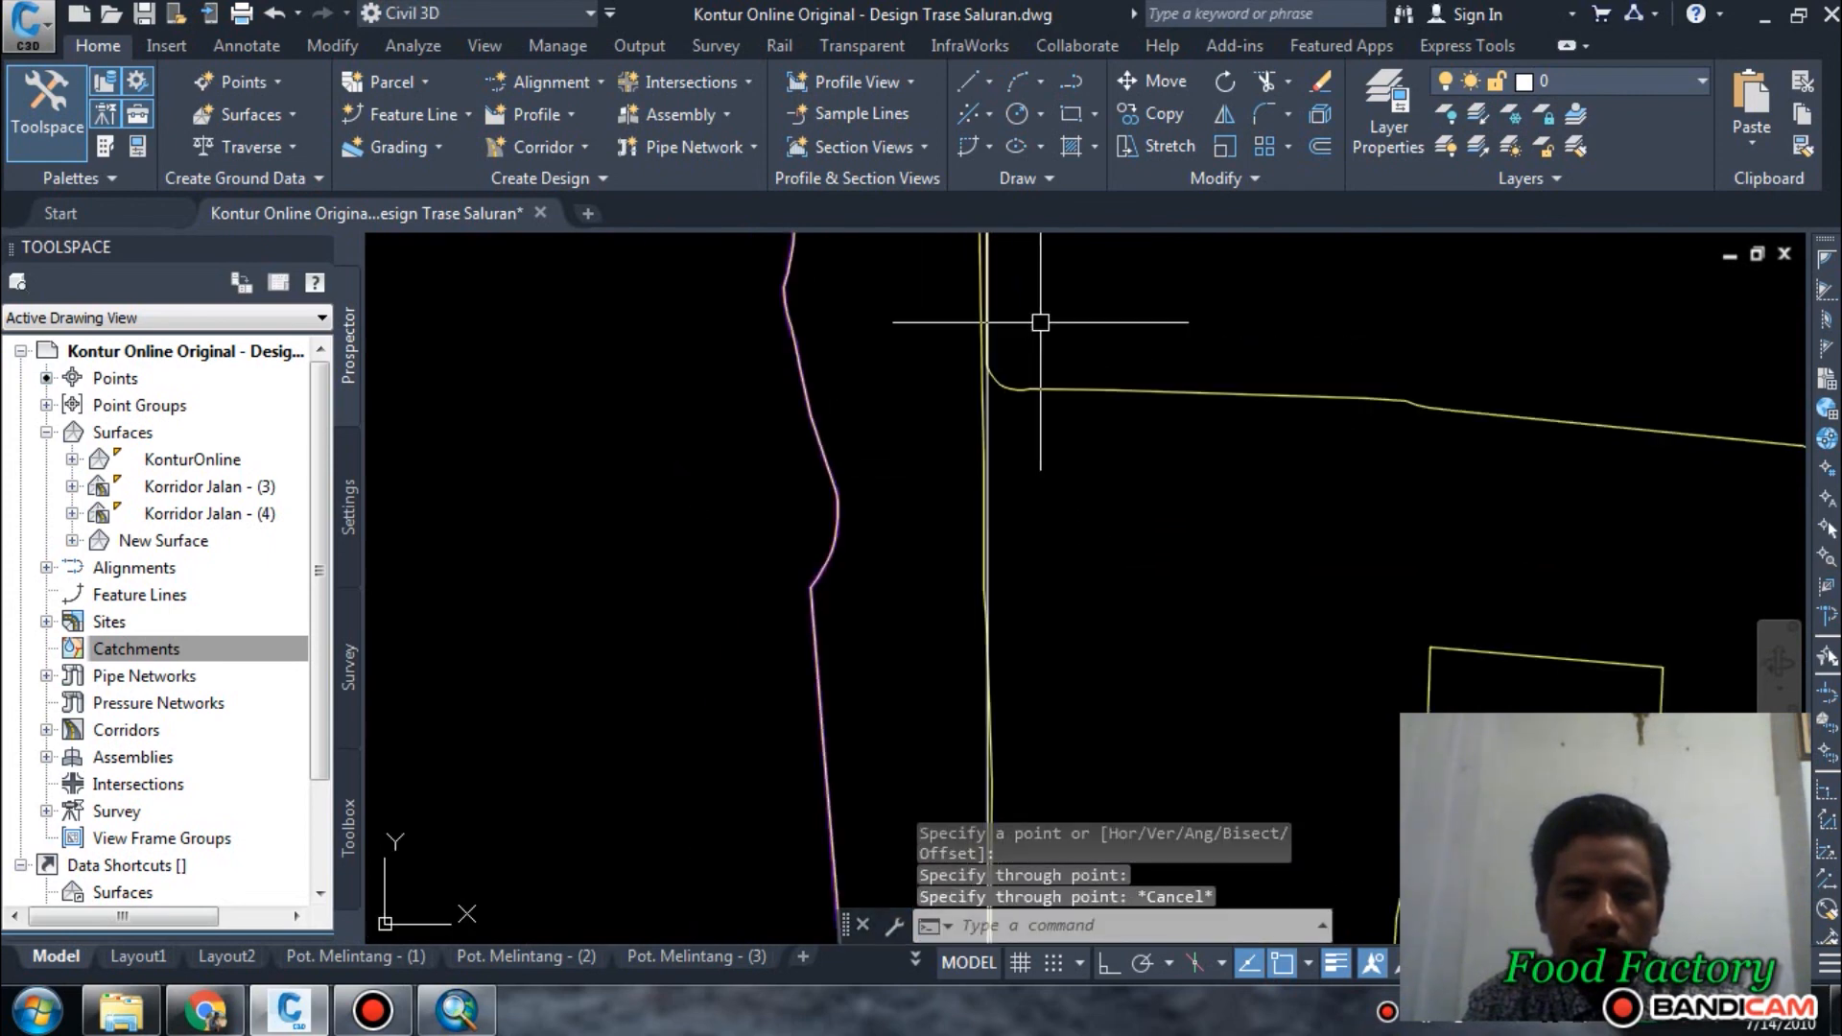
Compare the construction line with the western strip plot's eastern edge, and erase the construction line.
scroll(987, 442, down, 3)
scroll(942, 489, up, 1)
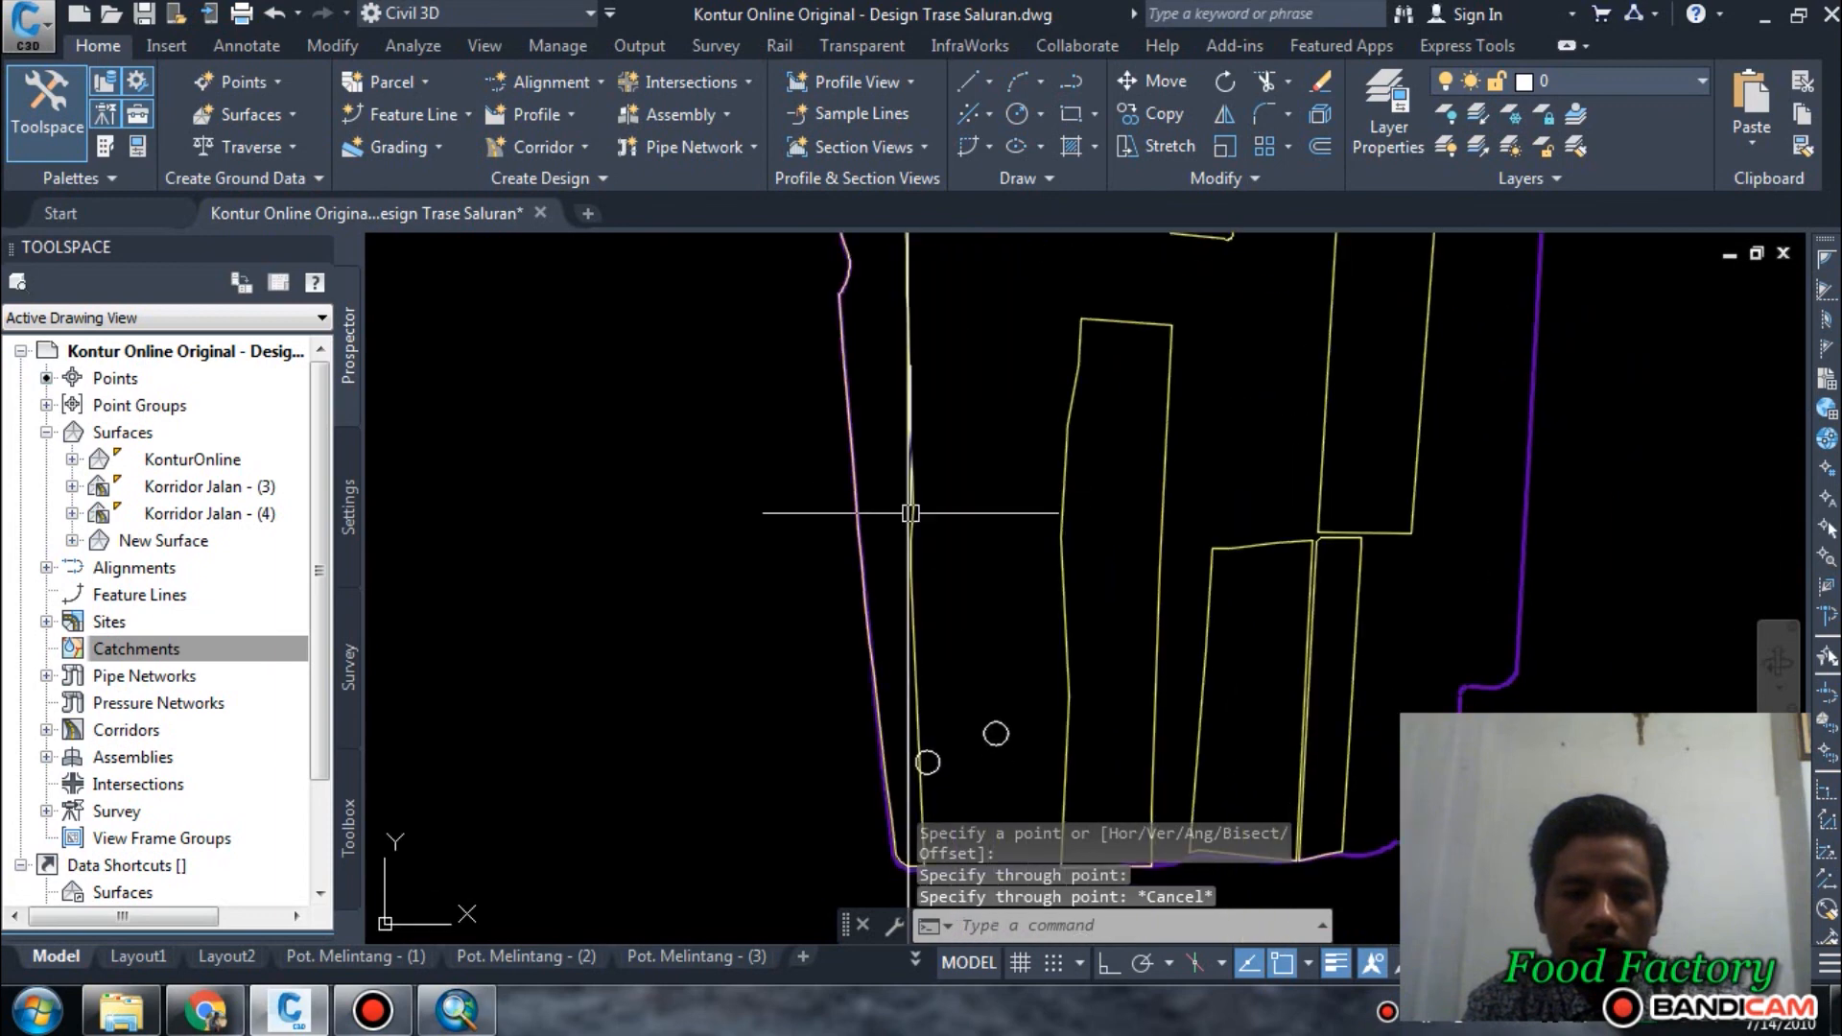
key(Escape)
click(923, 688)
key(Escape)
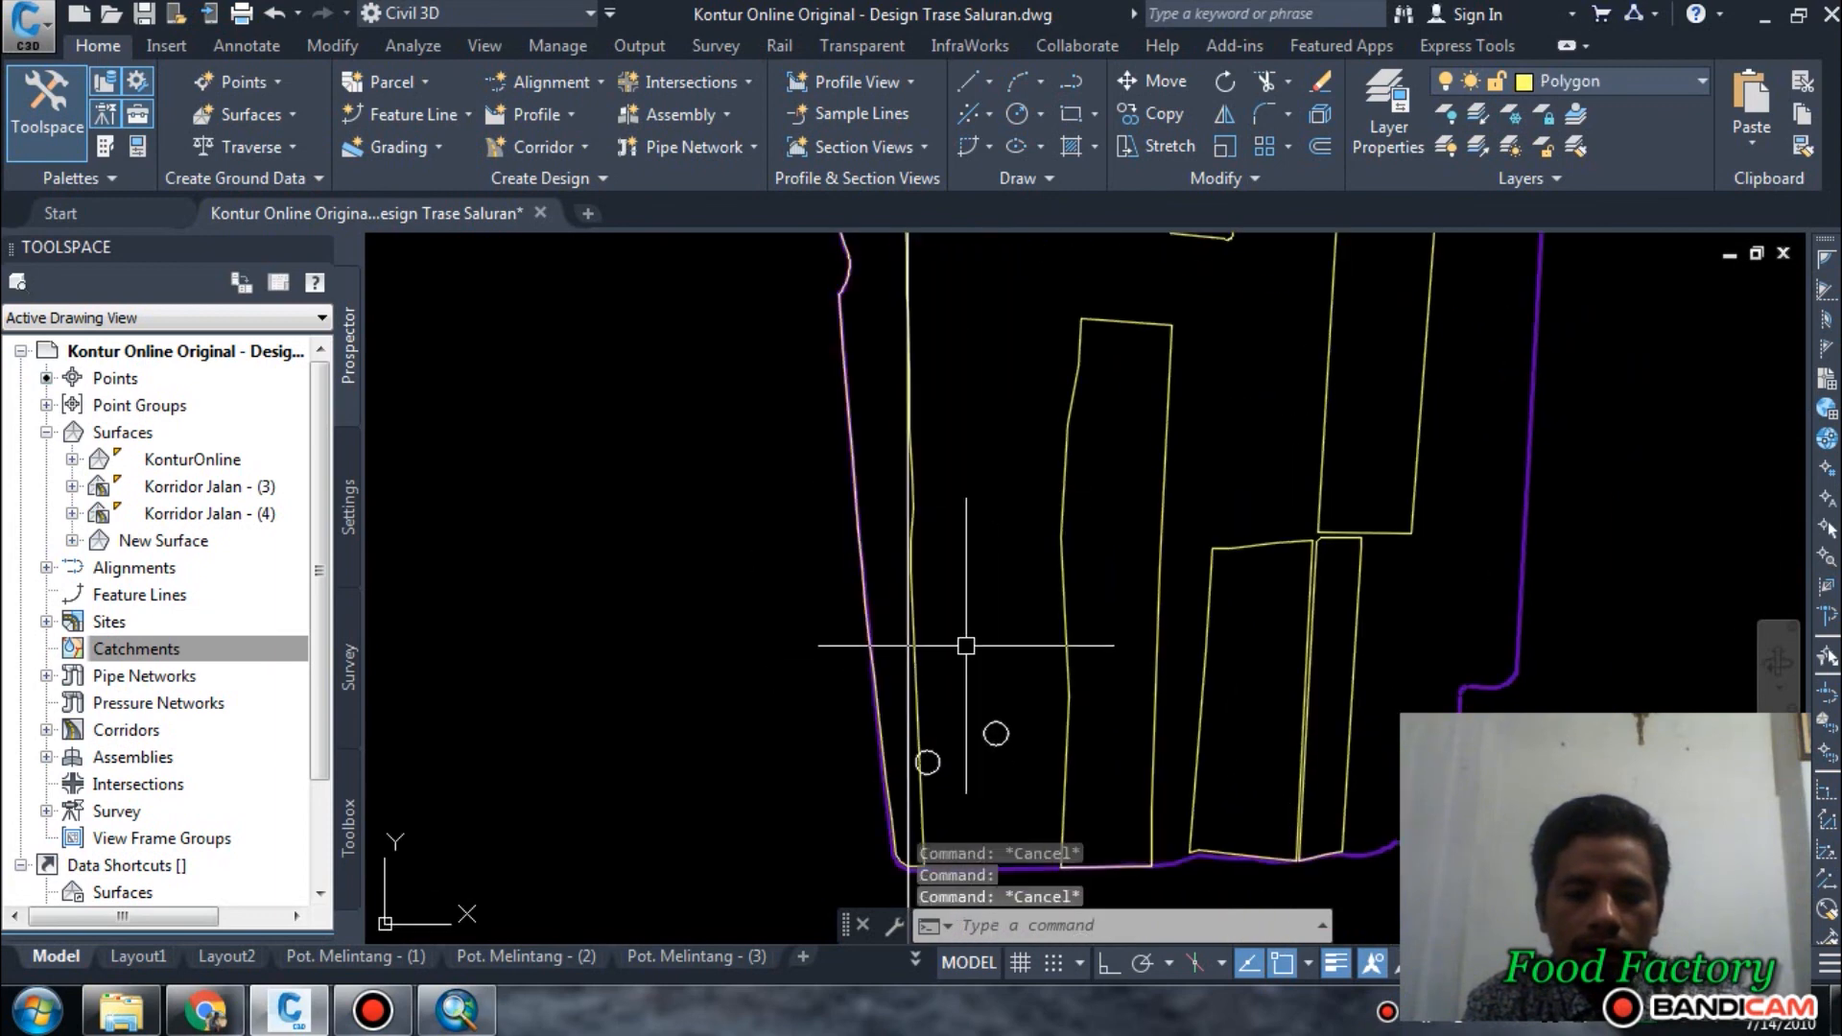
scroll(889, 662, up, 2)
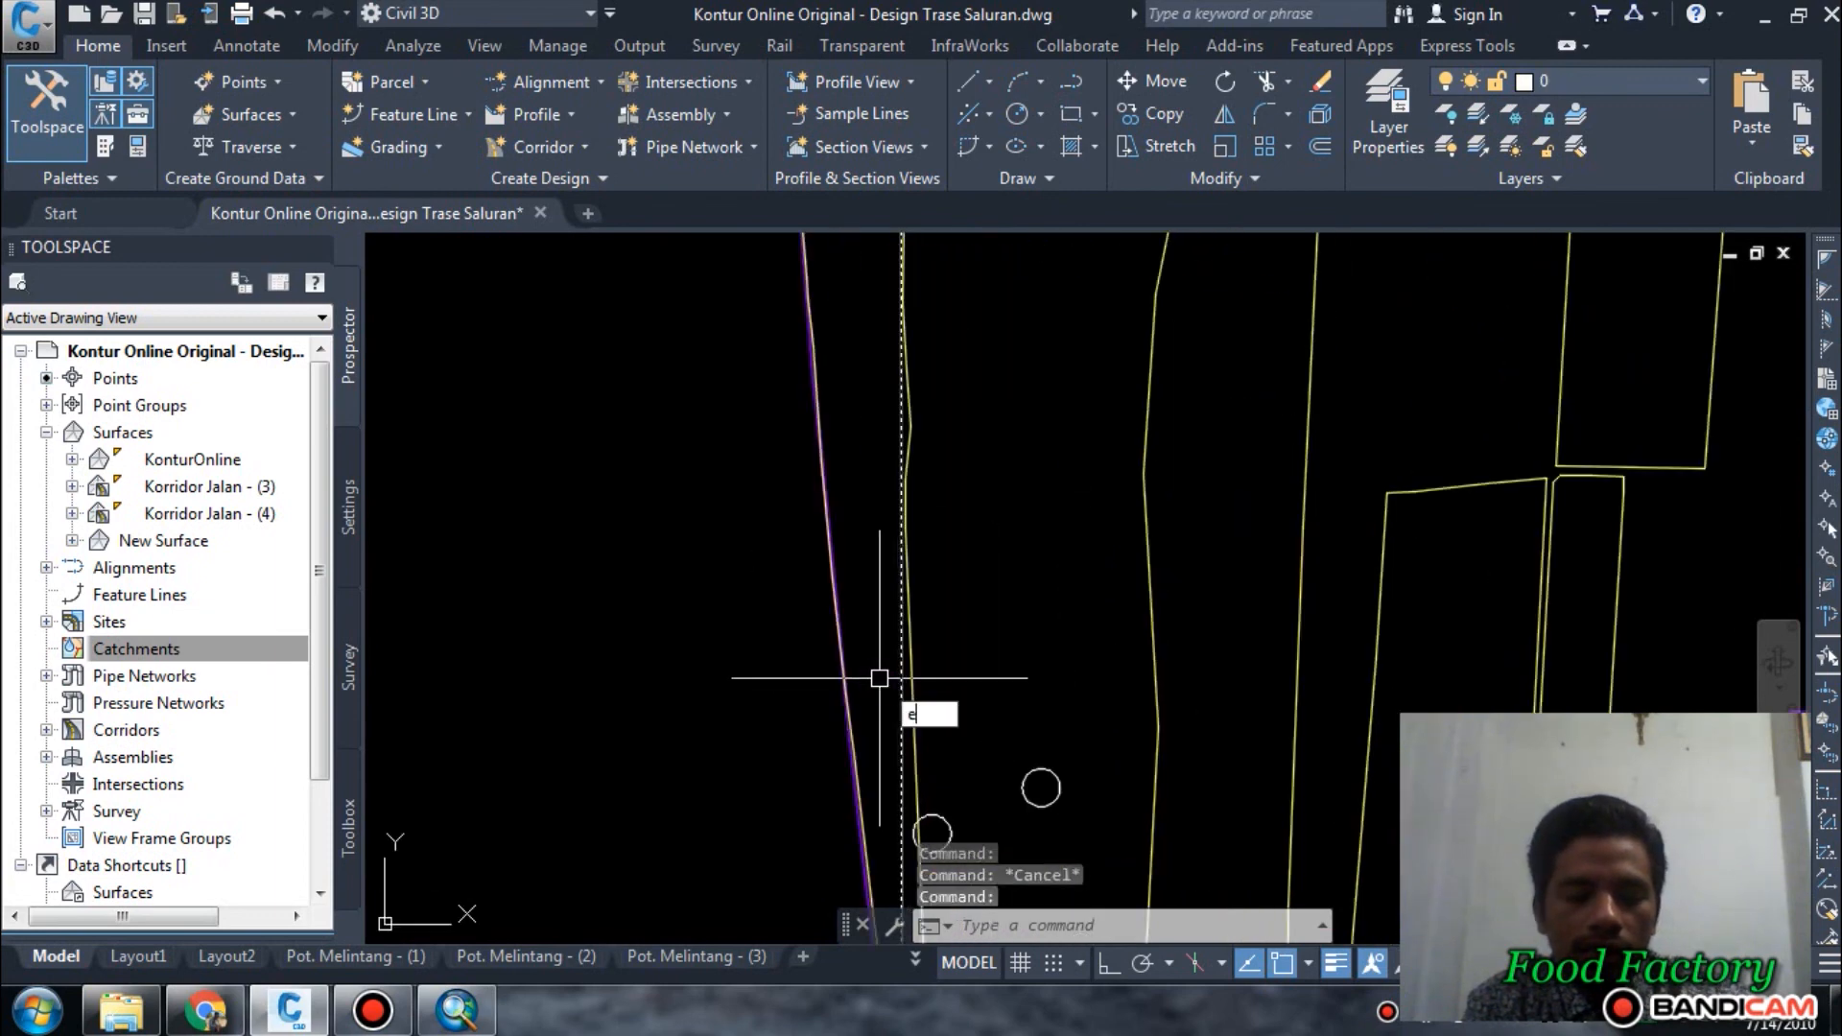
key(Return)
scroll(924, 508, down, 2)
mouse_move(920, 733)
middle_down()
mouse_move(918, 510)
mouse_move(966, 550)
mouse_move(884, 856)
middle_up()
scroll(884, 649, up, 3)
click(892, 751)
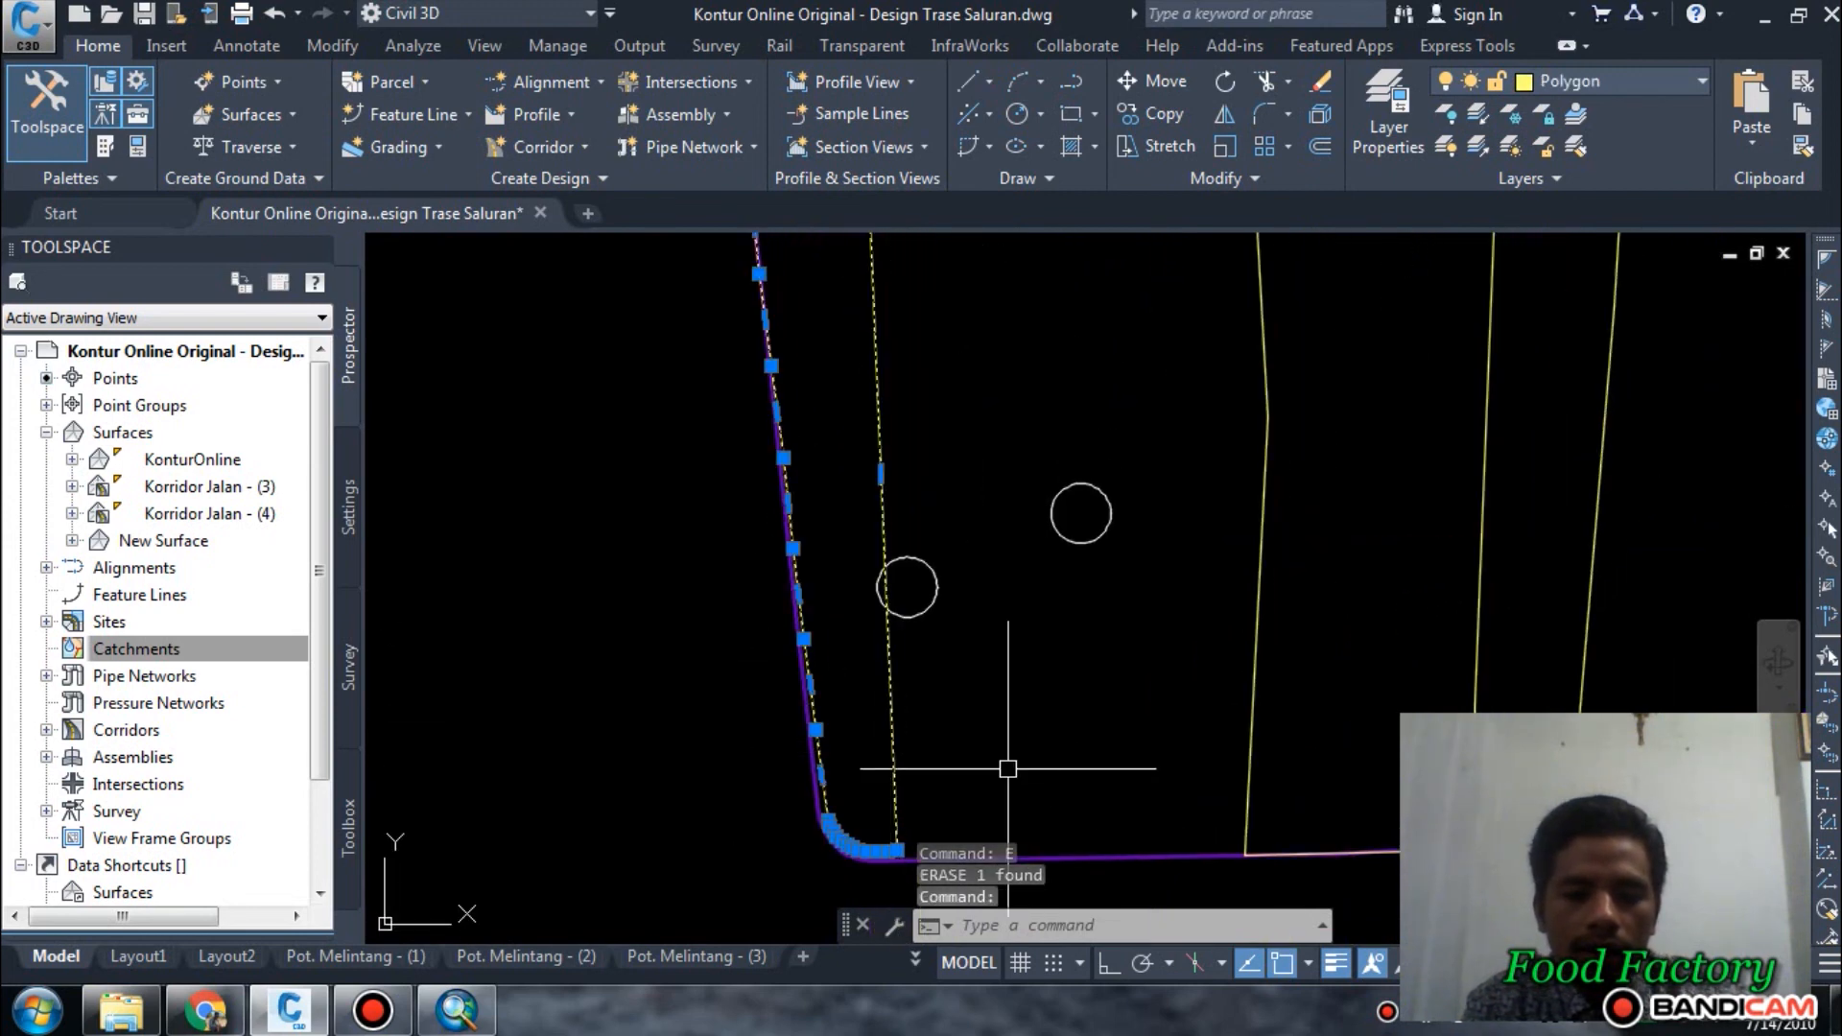
text(o)
key(Return)
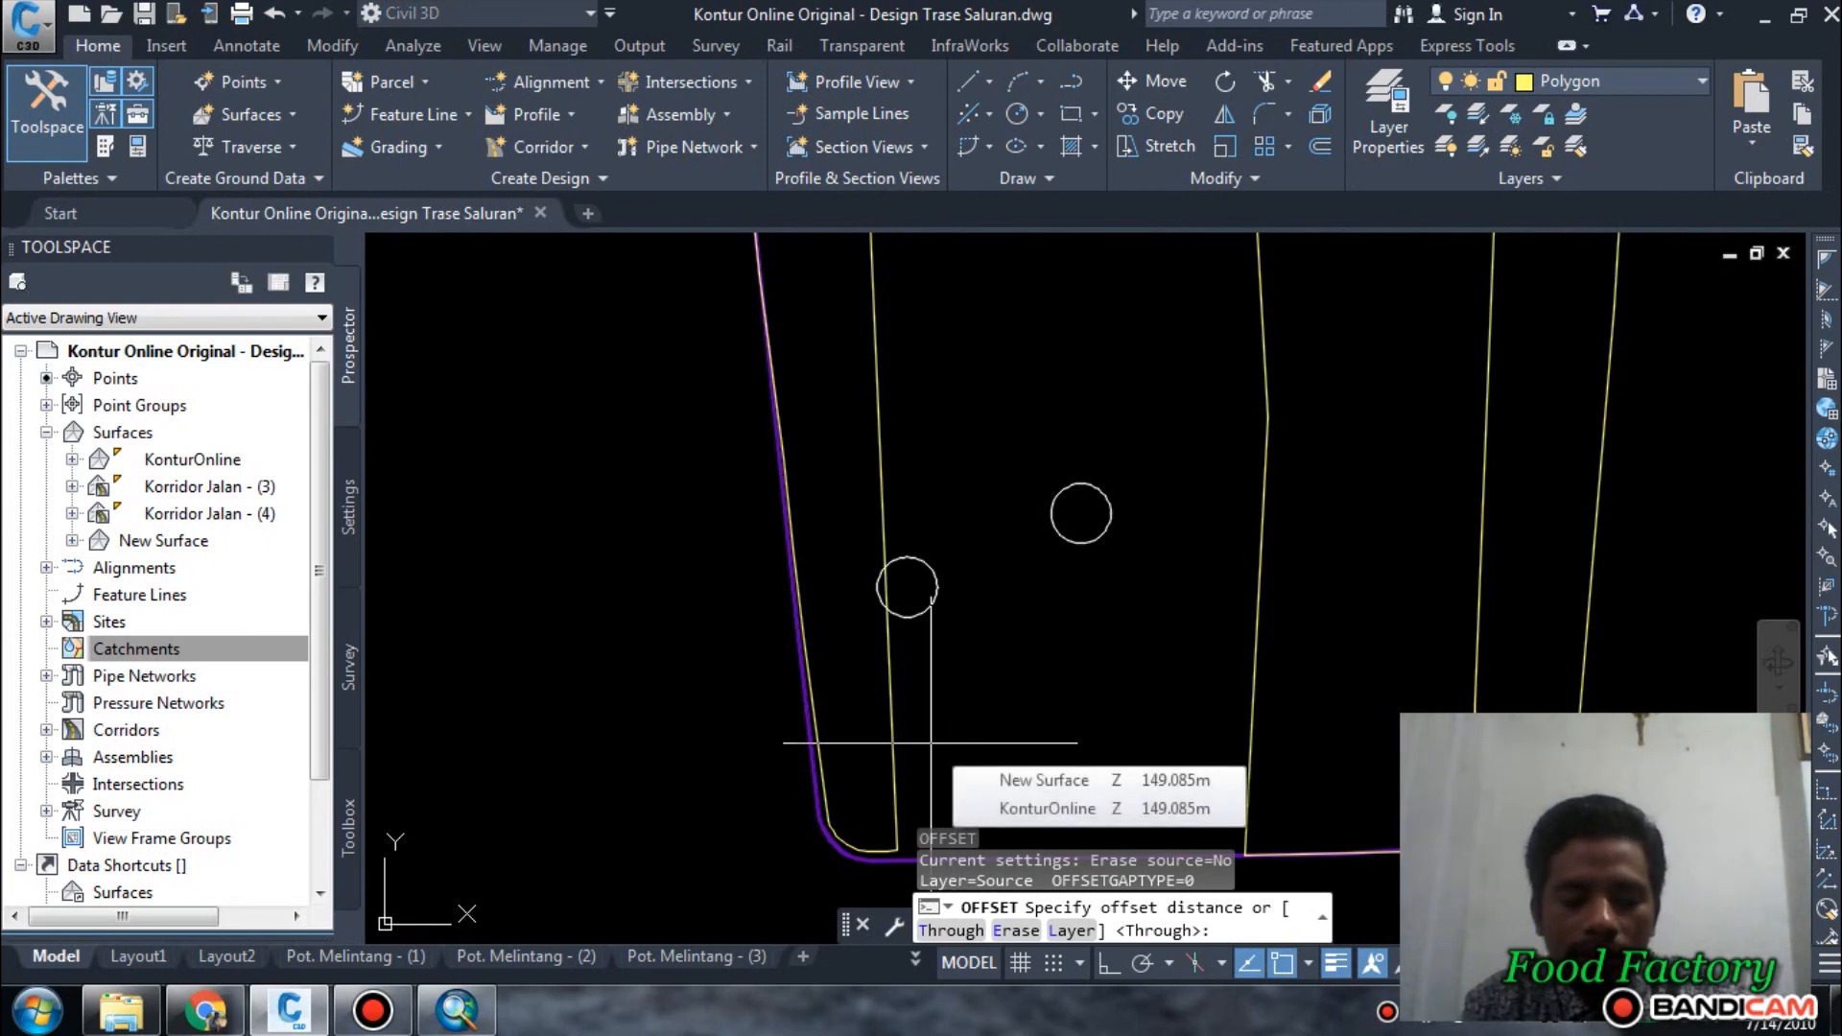
key(Escape)
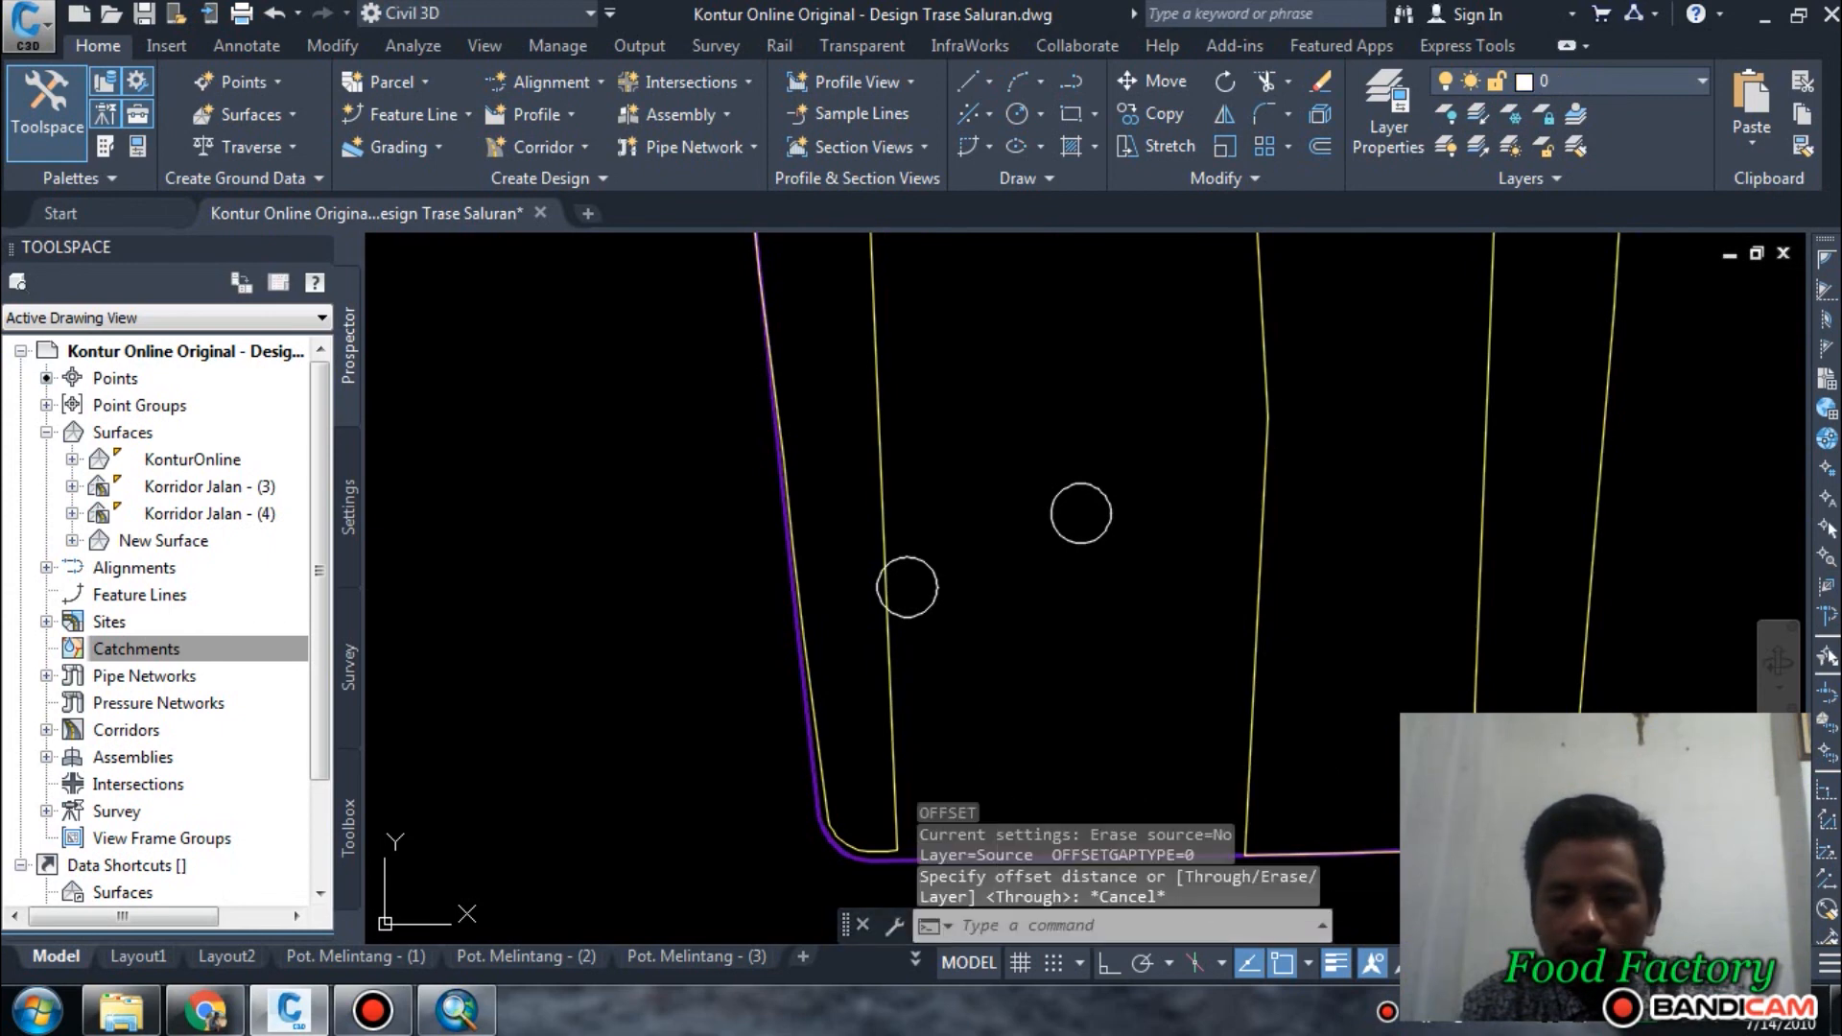
Set the annotation scale to 1:1000 and offset the western strip plot's outline 5 m outward.
click(1456, 963)
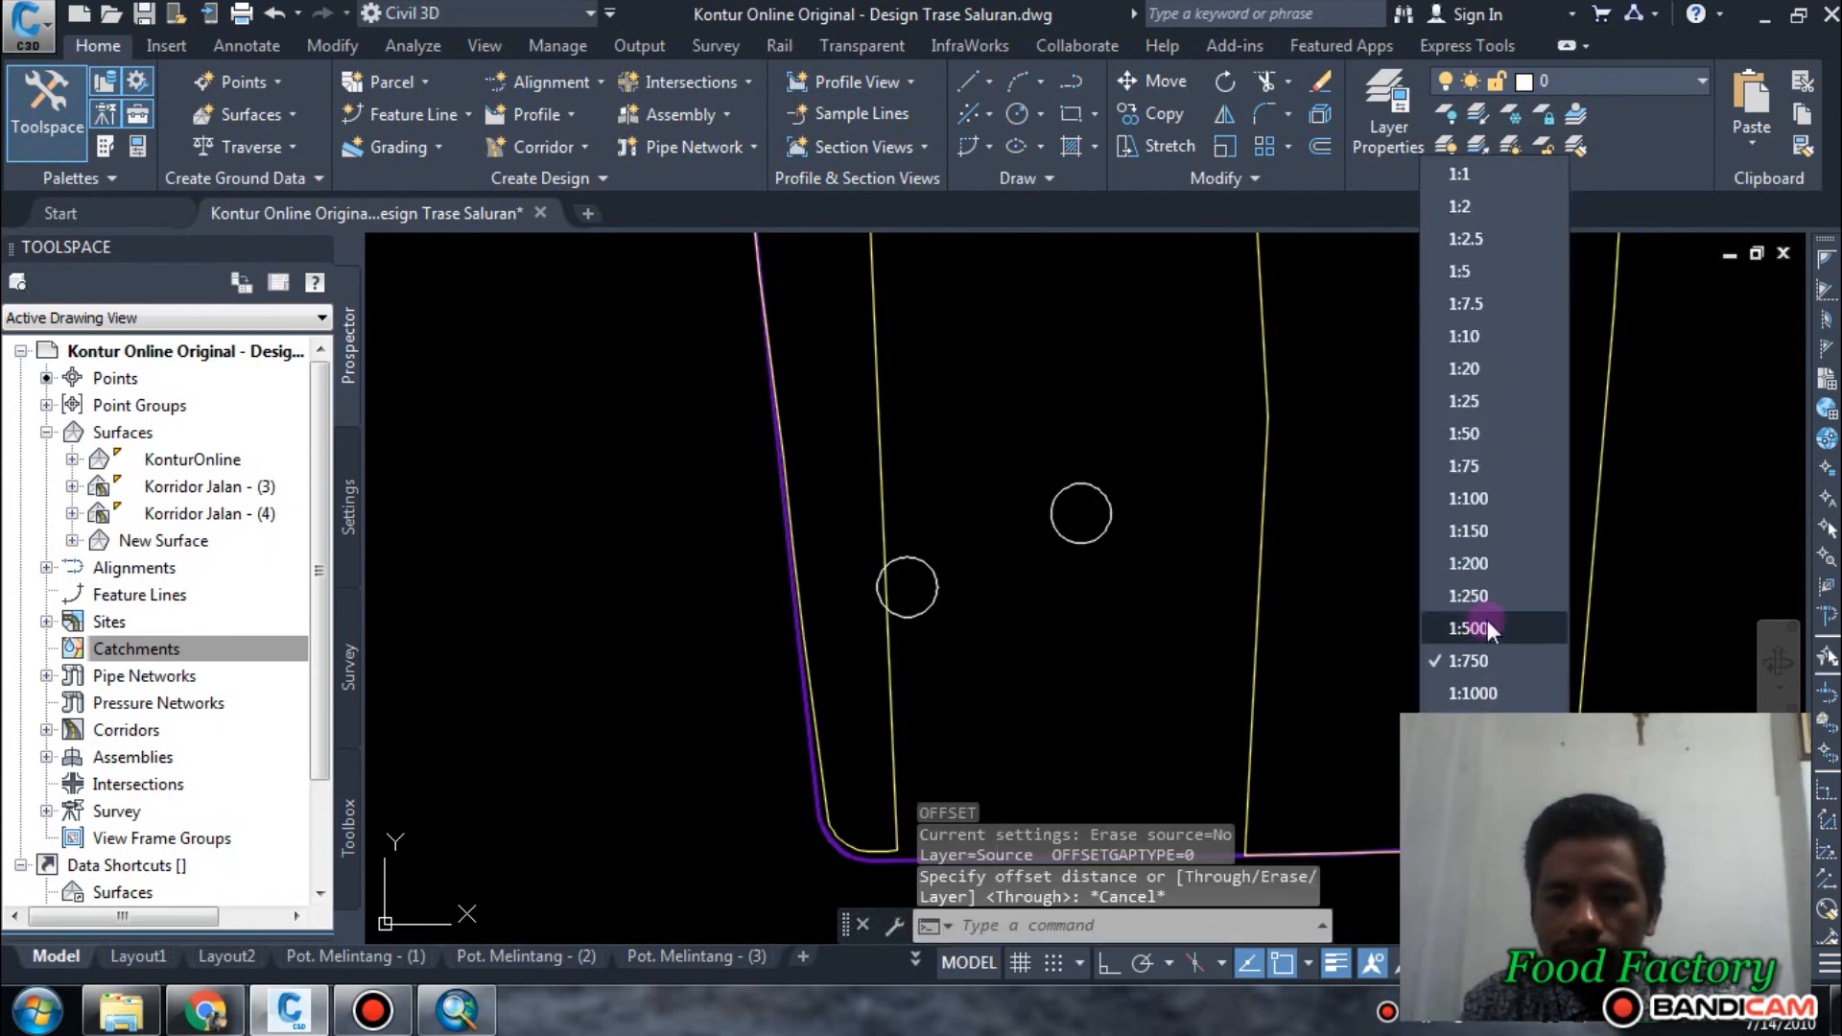
click(1477, 692)
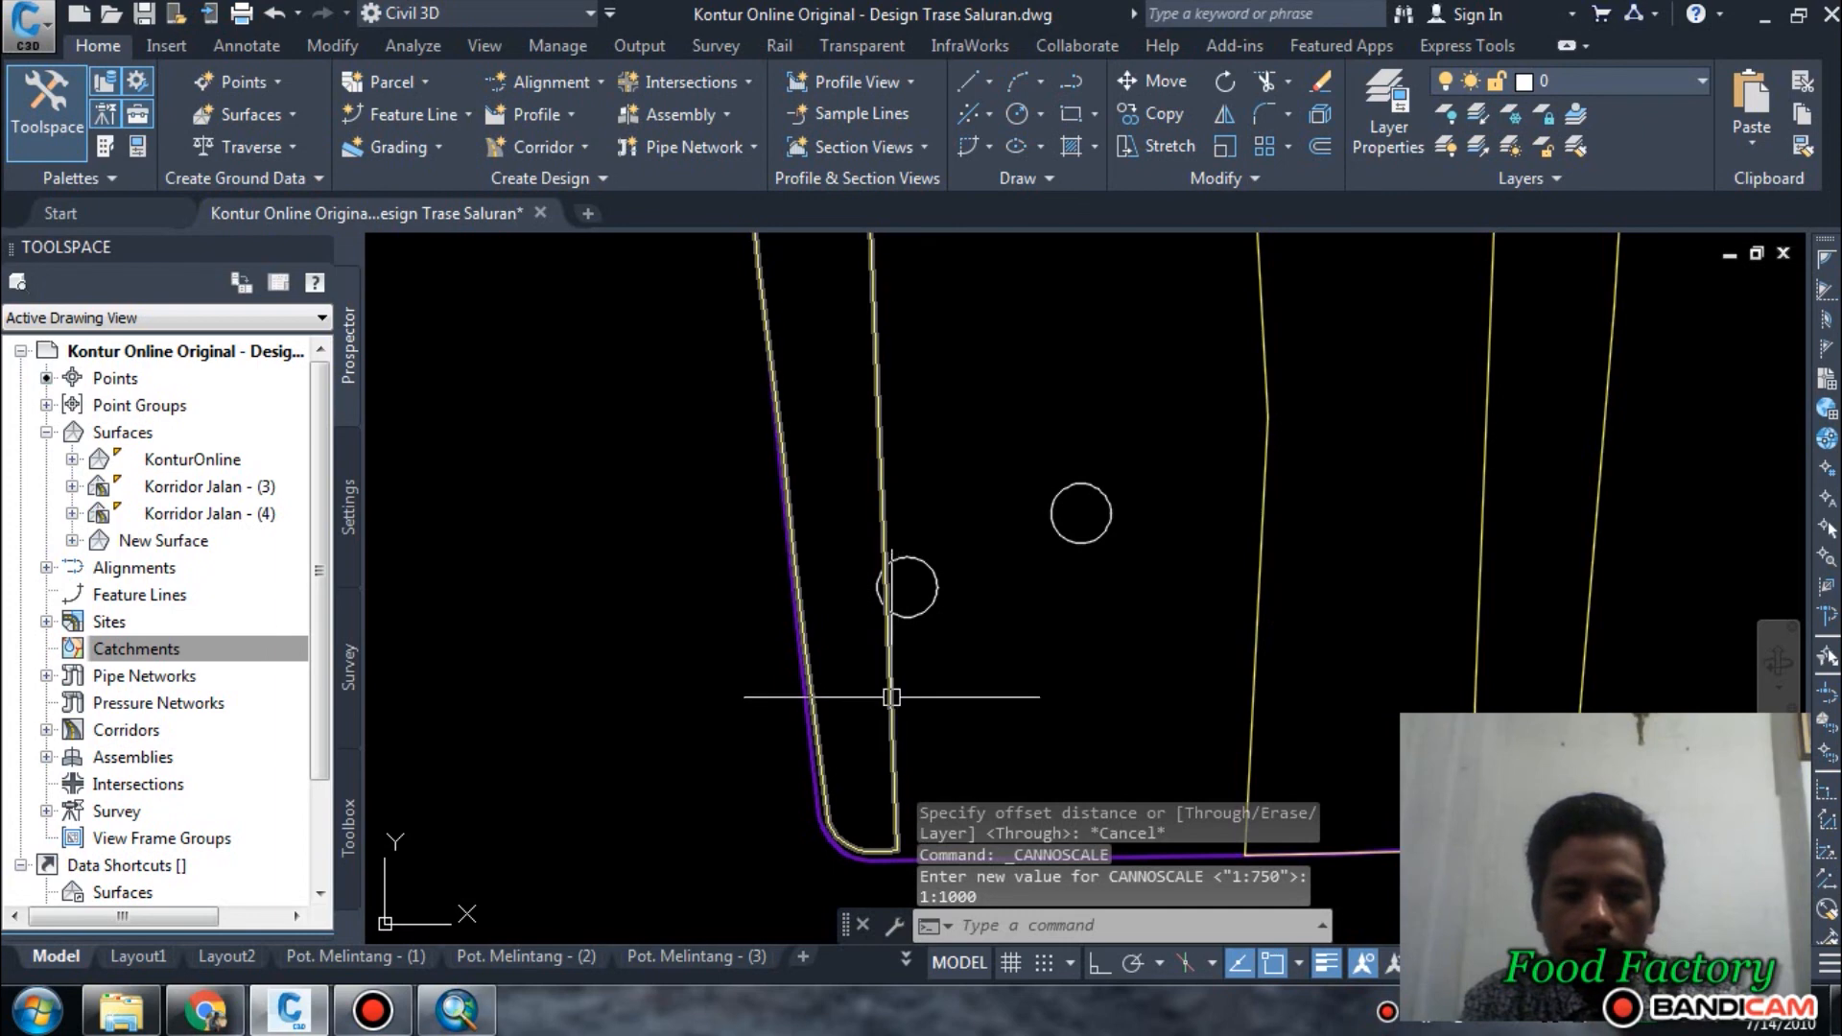
text(o)
key(Return)
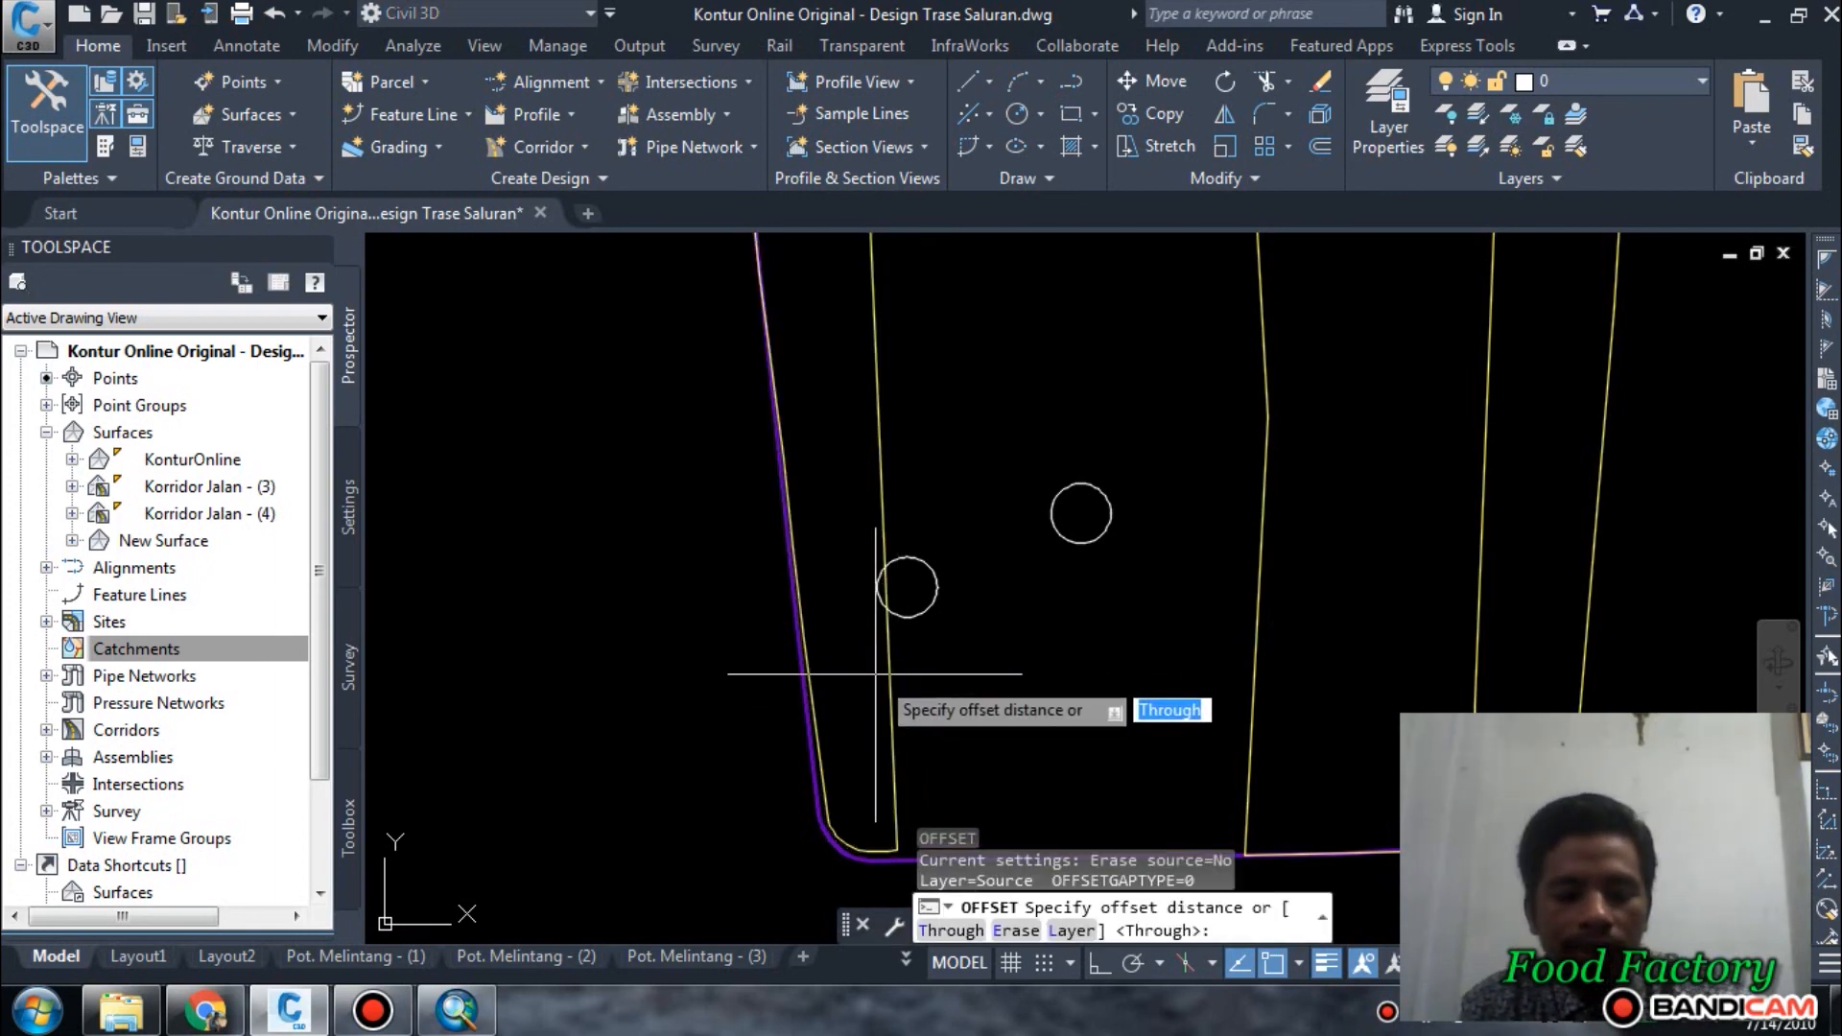
text(0)
key(BackSpace)
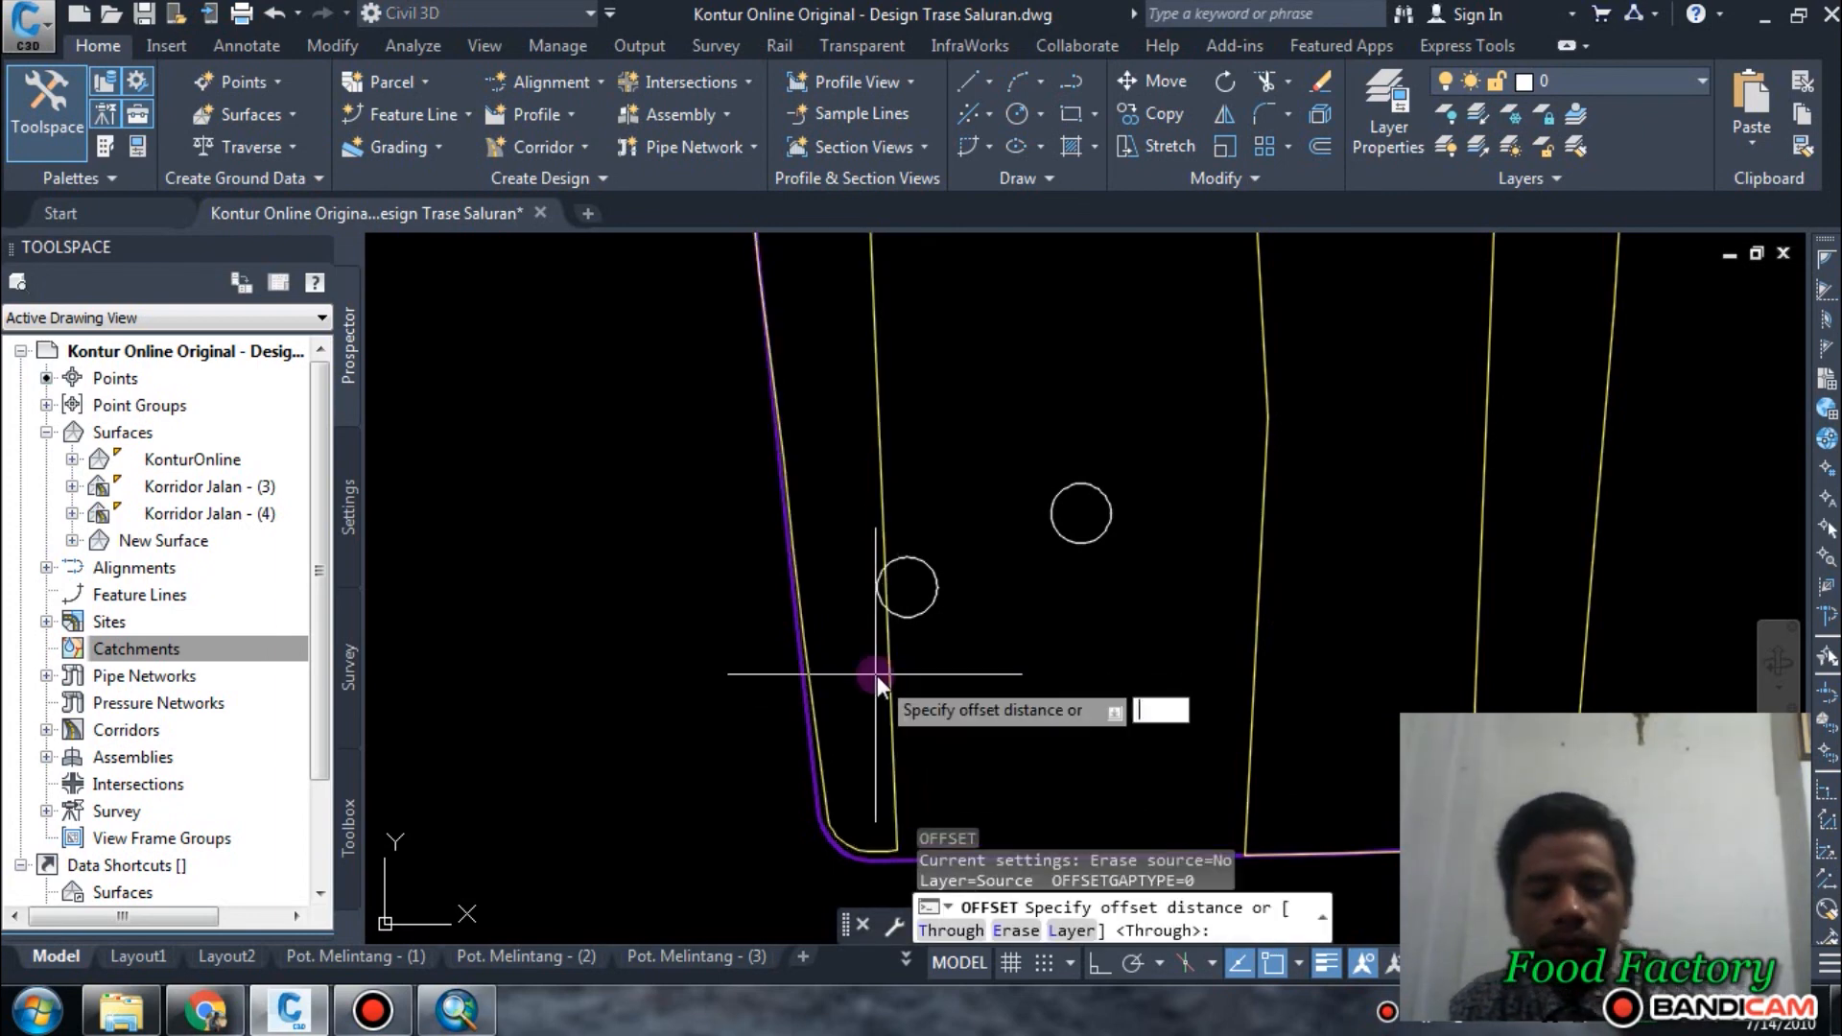
text(5)
key(Return)
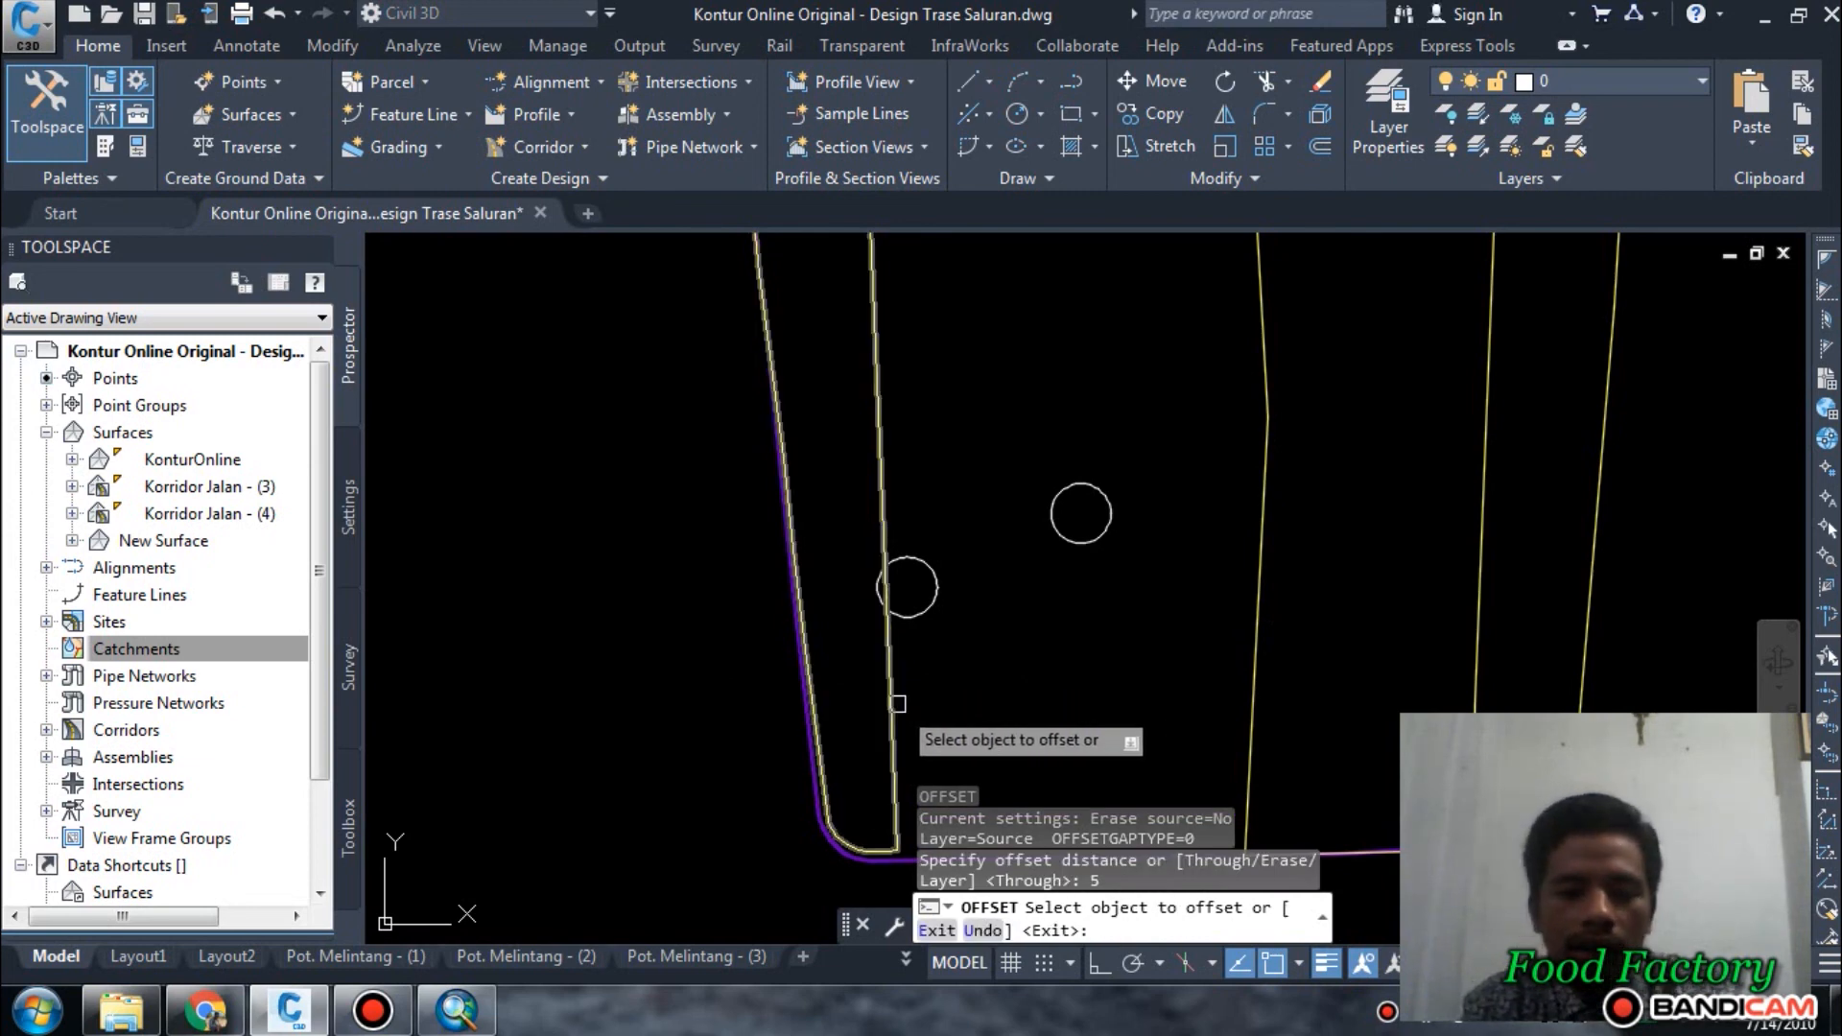
click(898, 703)
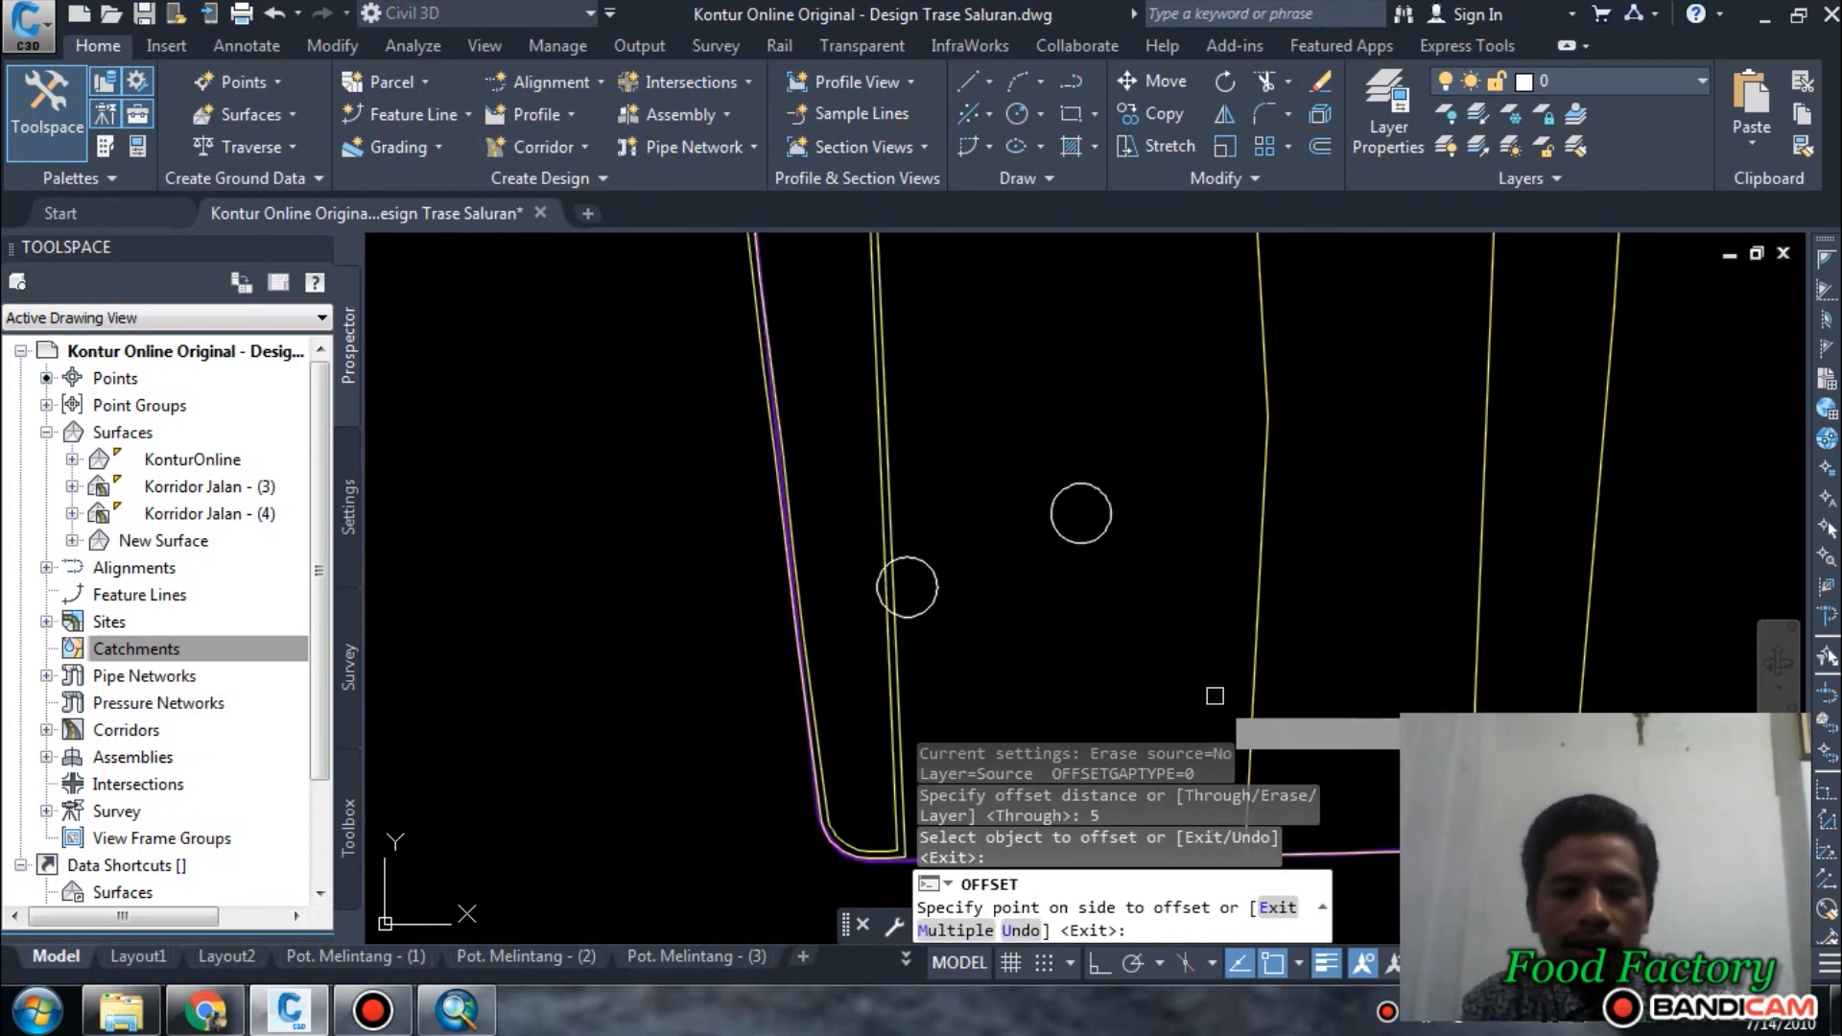
click(1130, 672)
scroll(1052, 624, down, 3)
scroll(1041, 614, up, 4)
key(Escape)
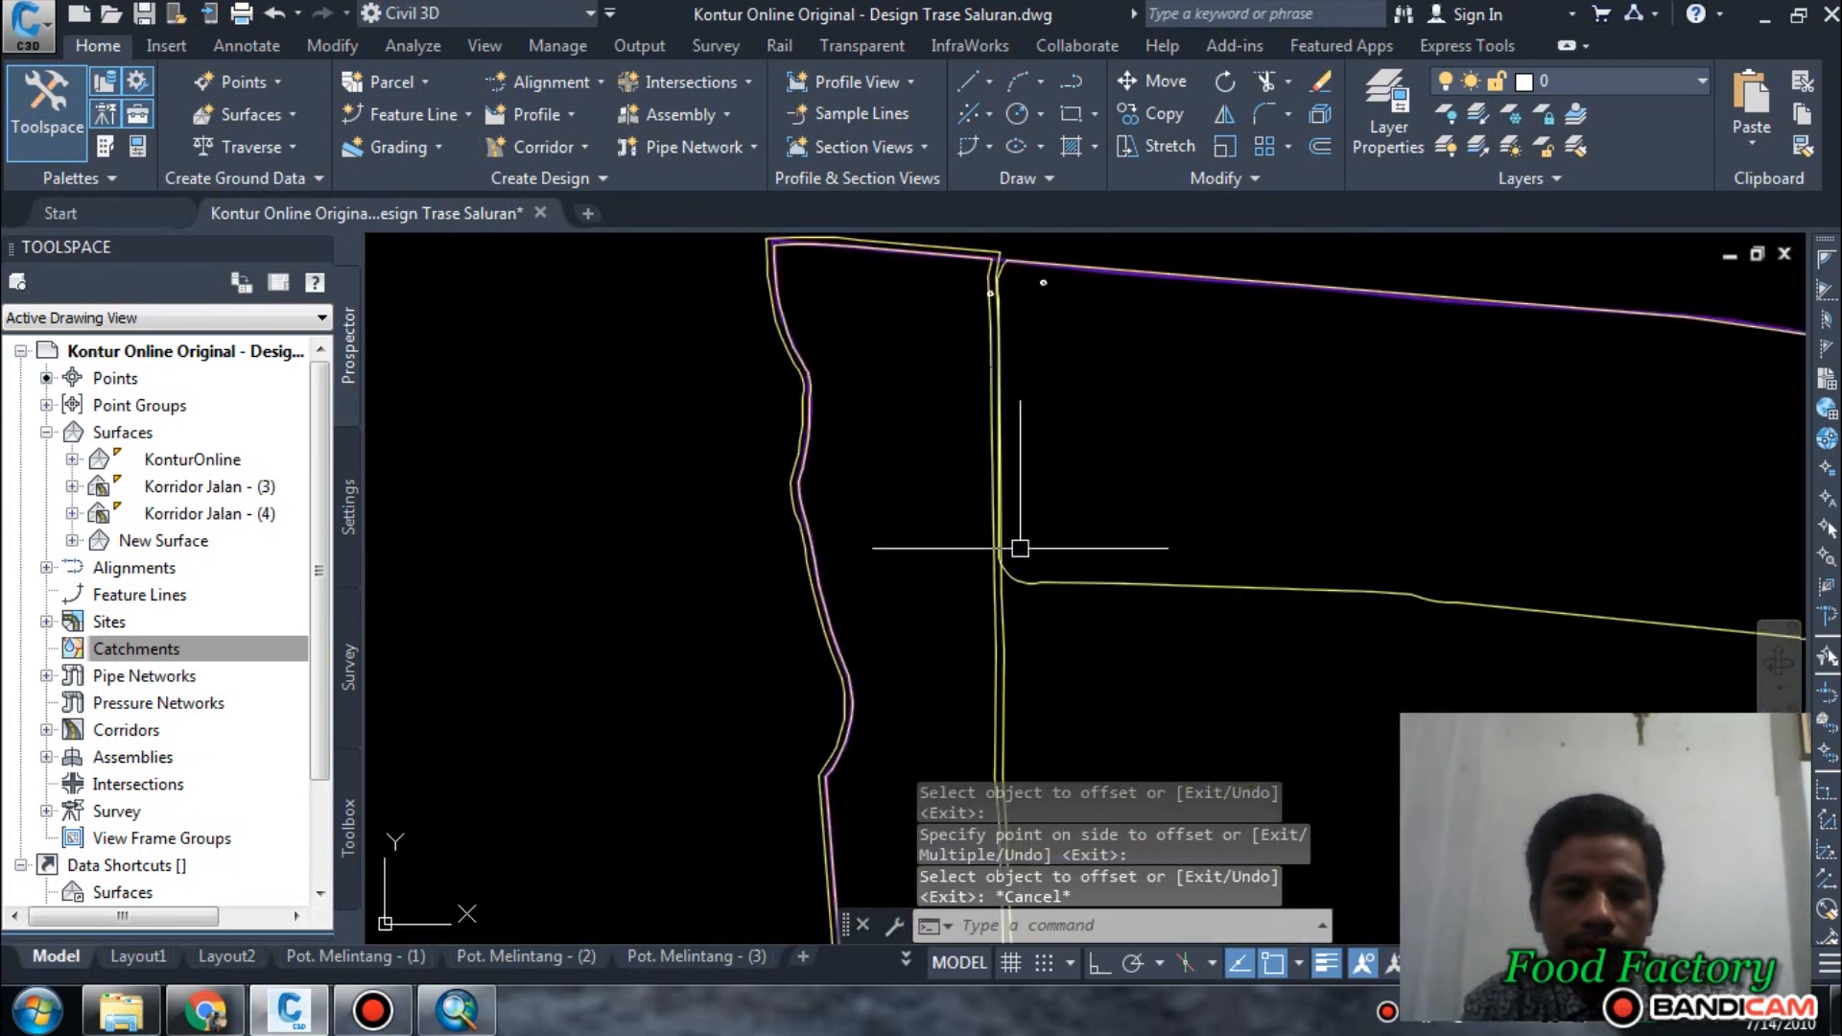
Draw a short cutting line eastward from the southeastern corner of the offset outline.
scroll(987, 534, up, 2)
scroll(1049, 527, down, 8)
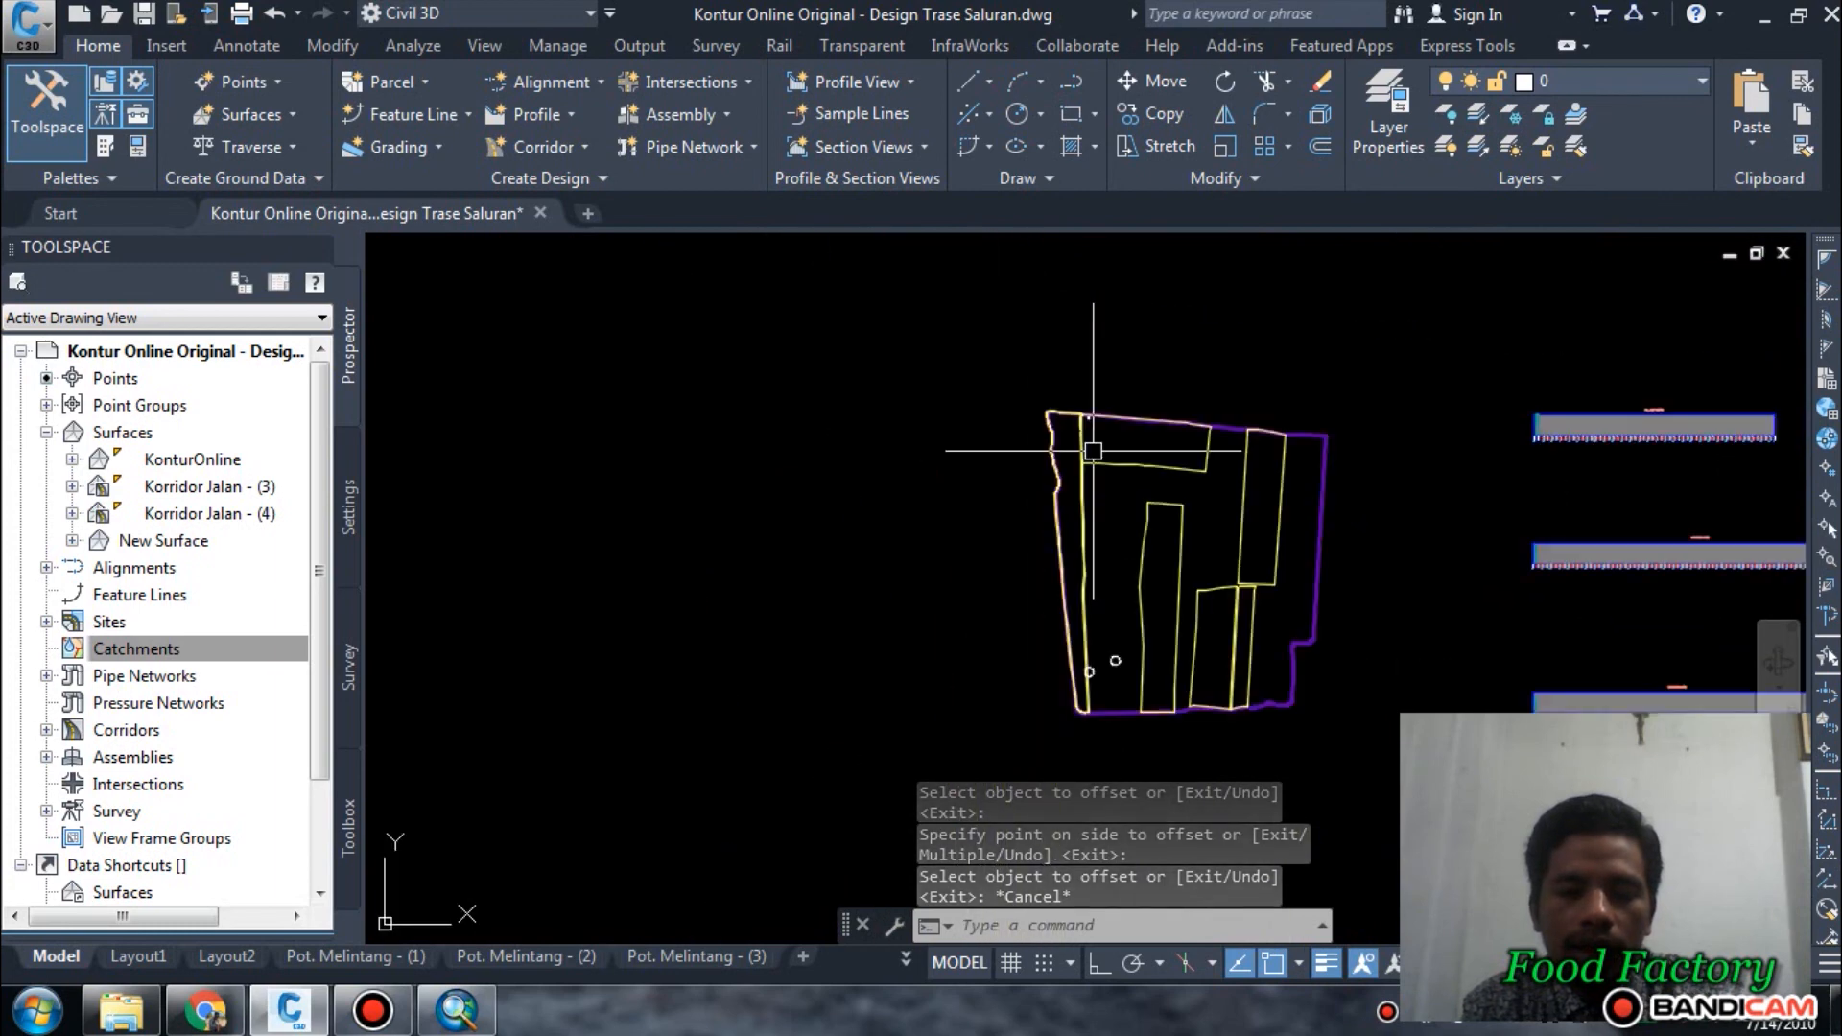
scroll(1089, 715, up, 8)
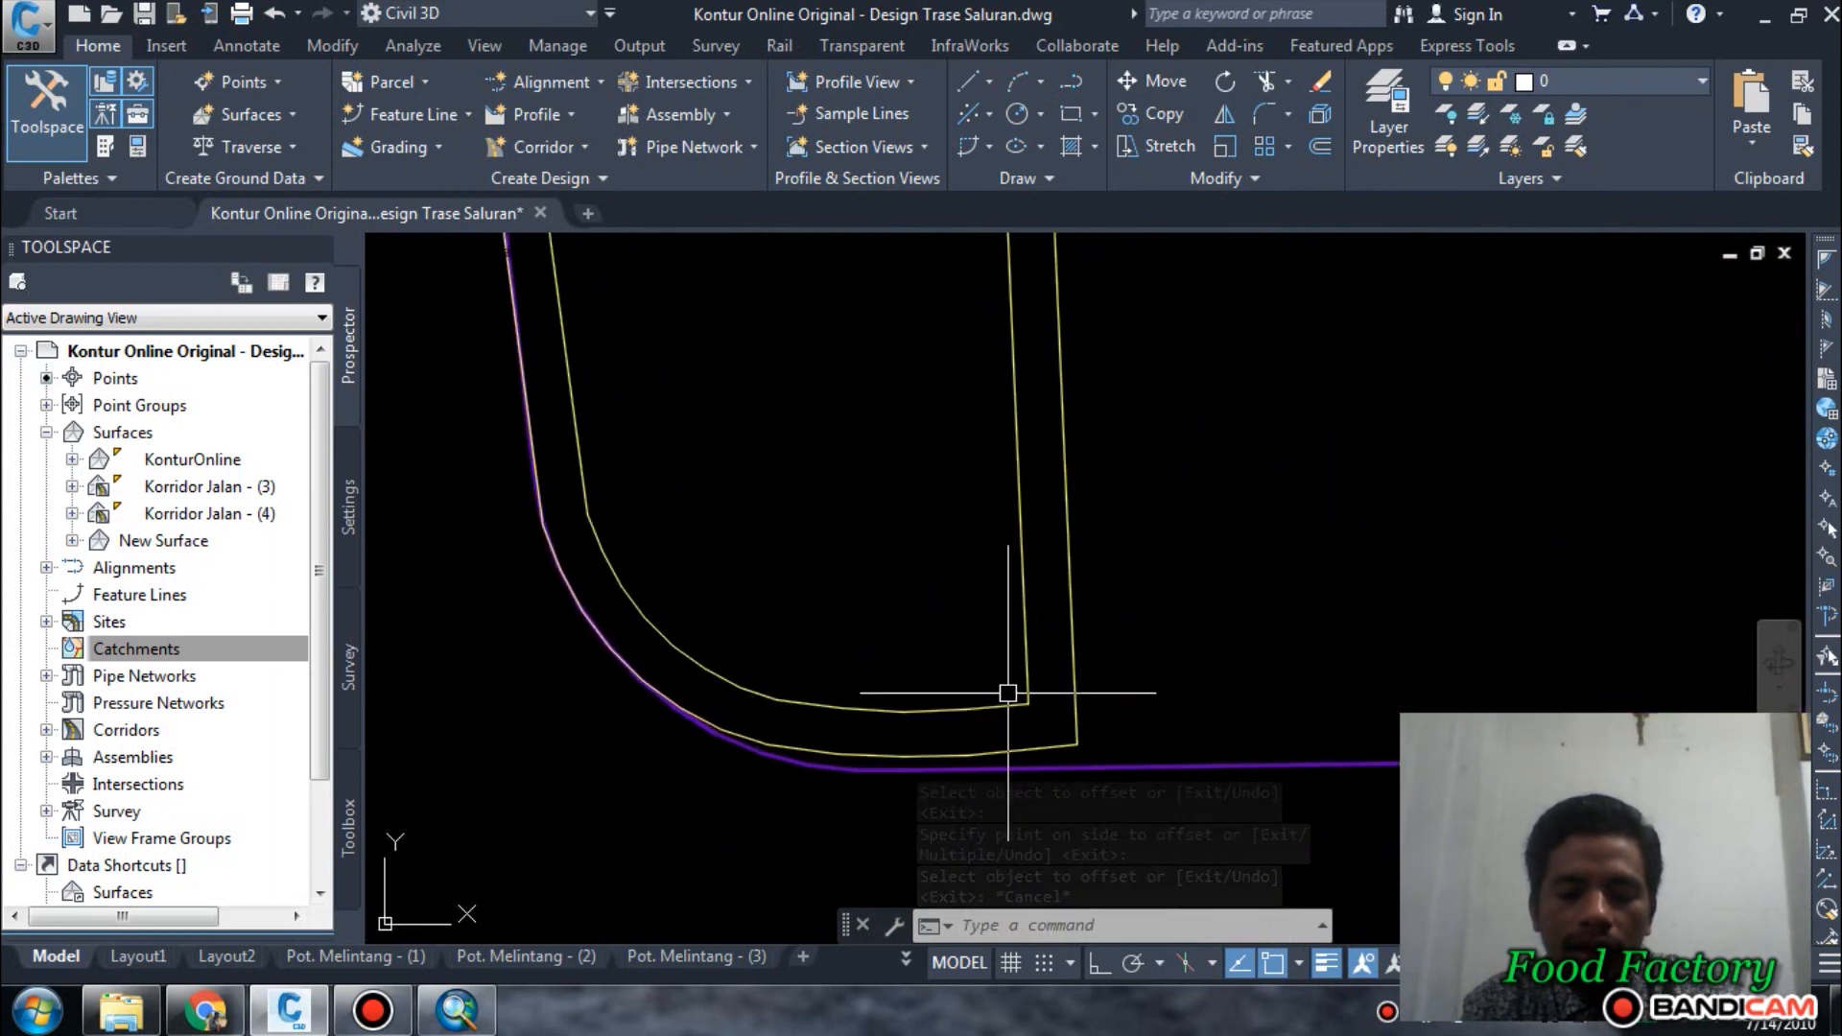
key(Escape)
key(Escape)
key(Escape)
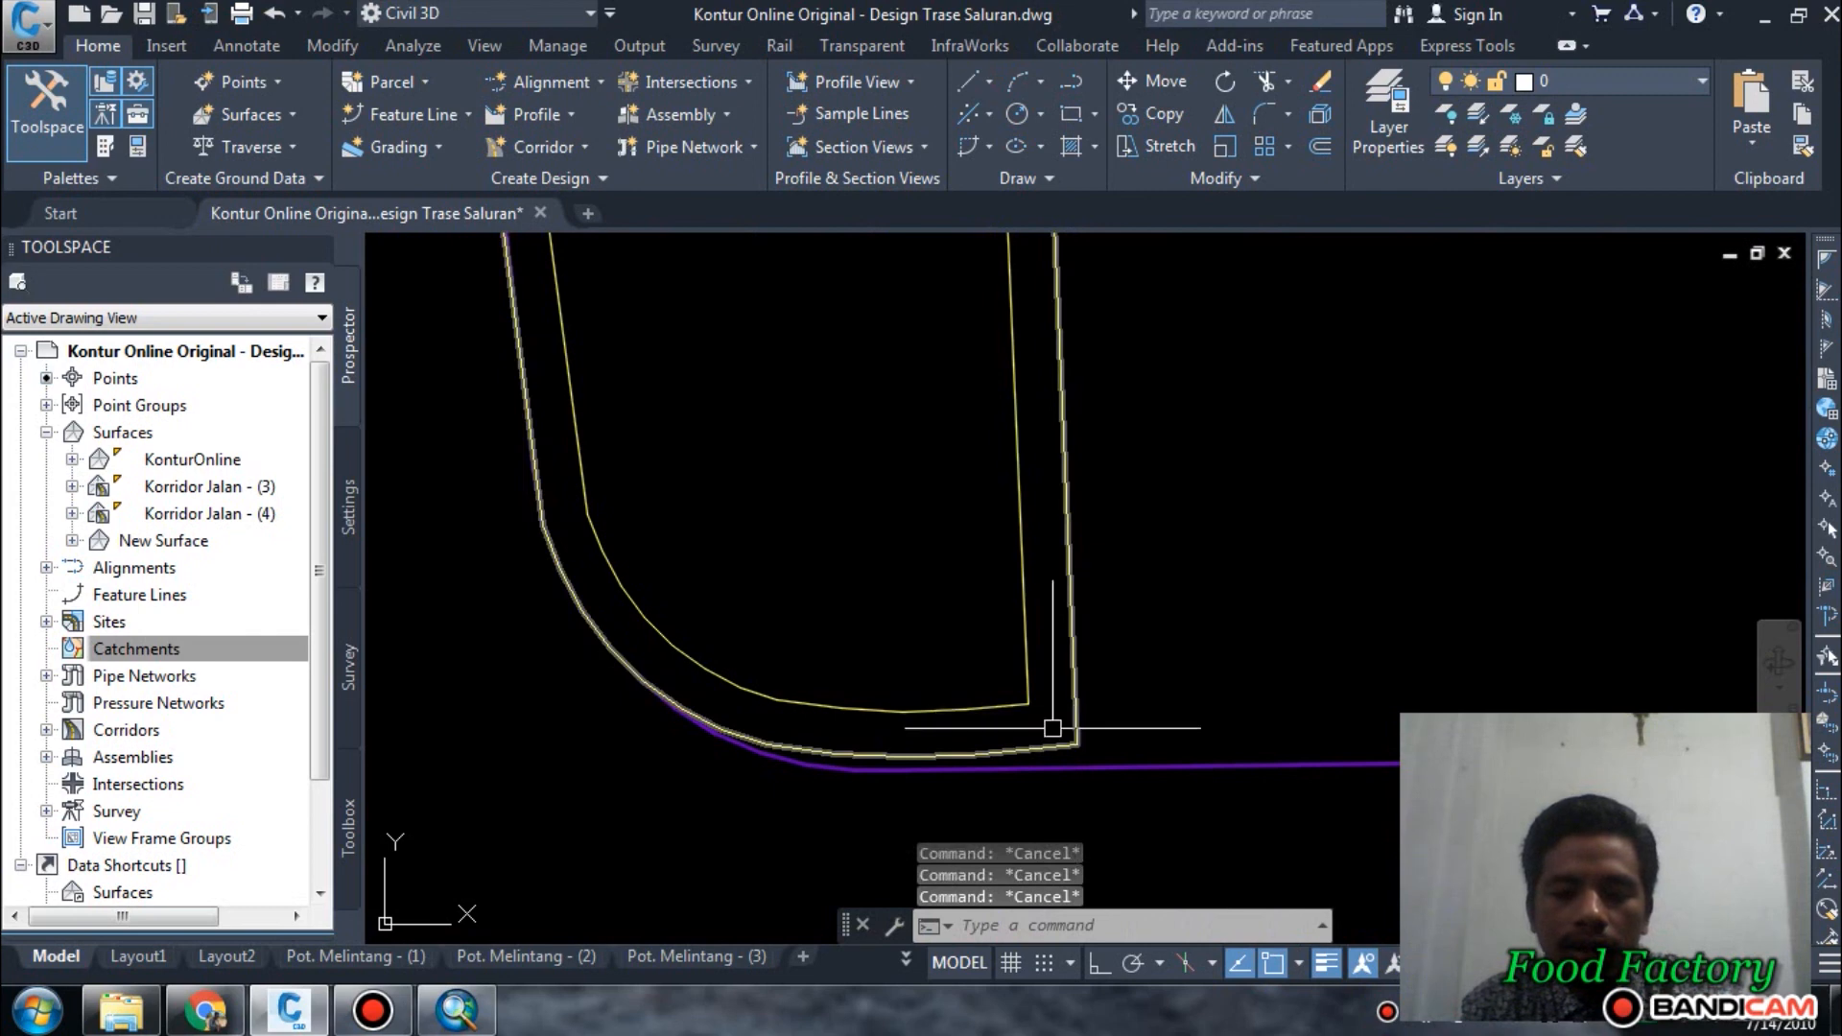
text(l)
key(Return)
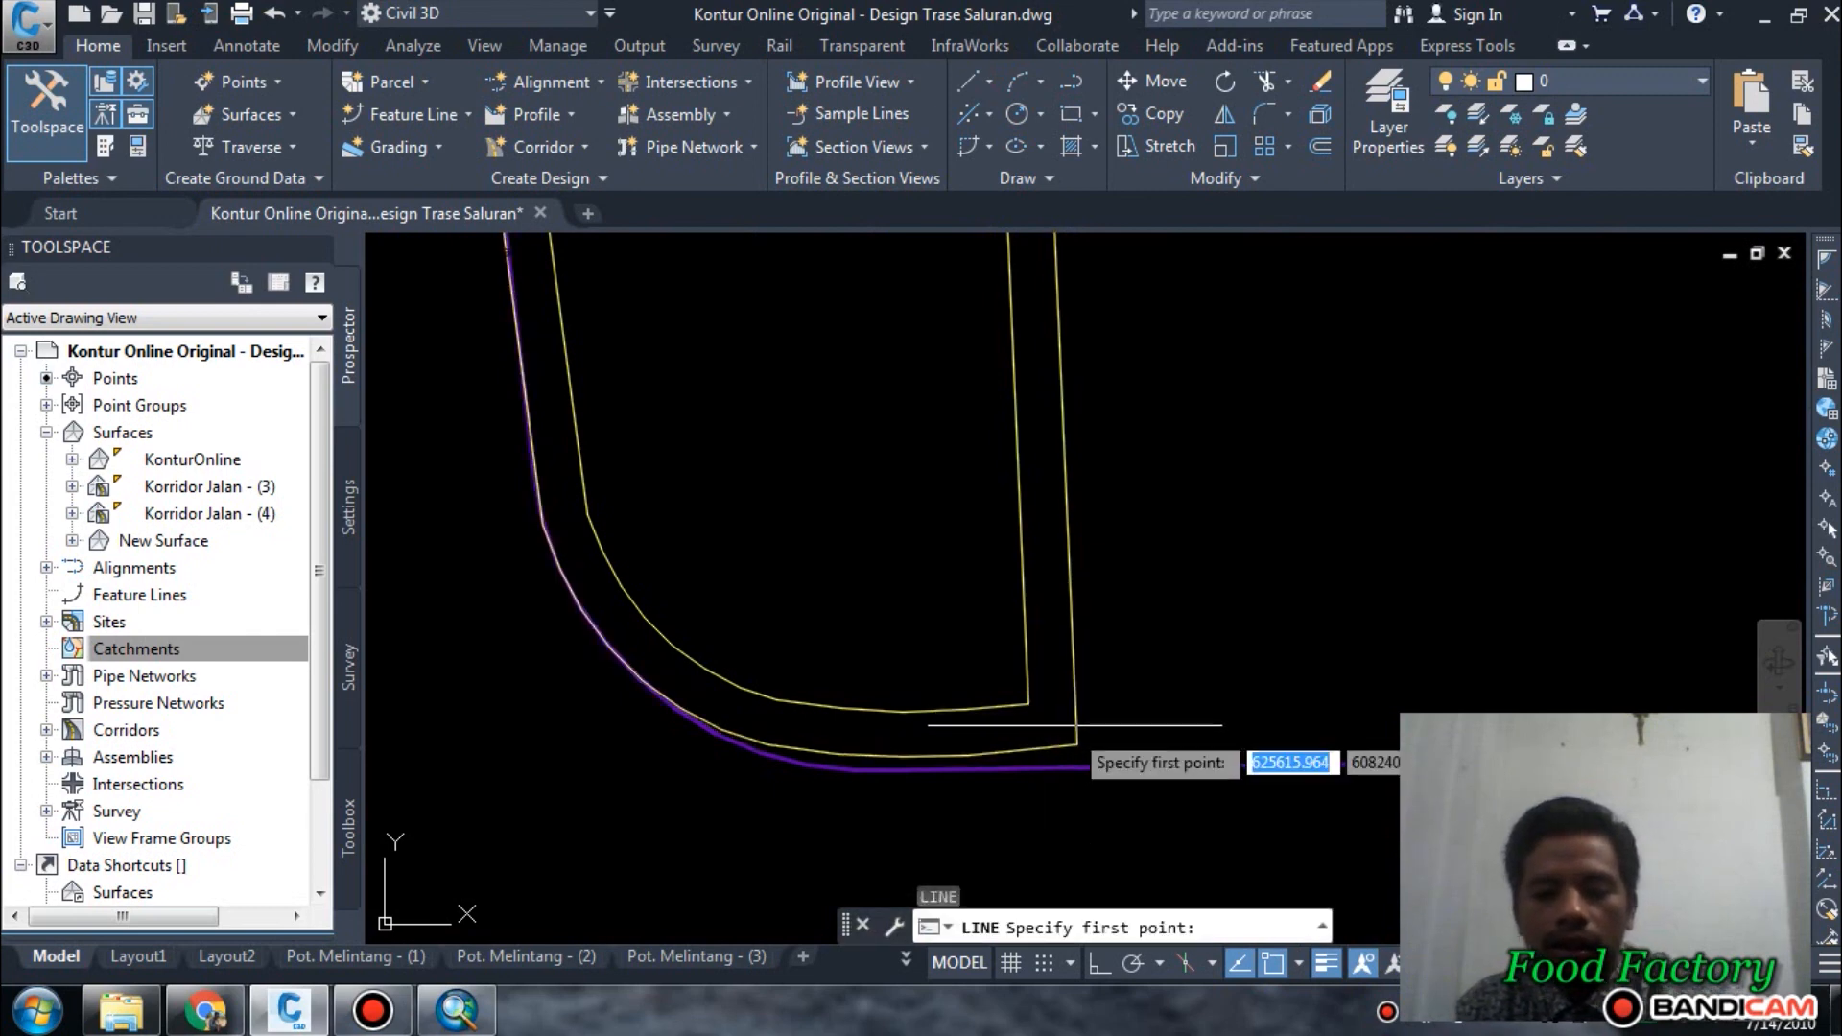
click(1076, 744)
click(1241, 732)
key(Return)
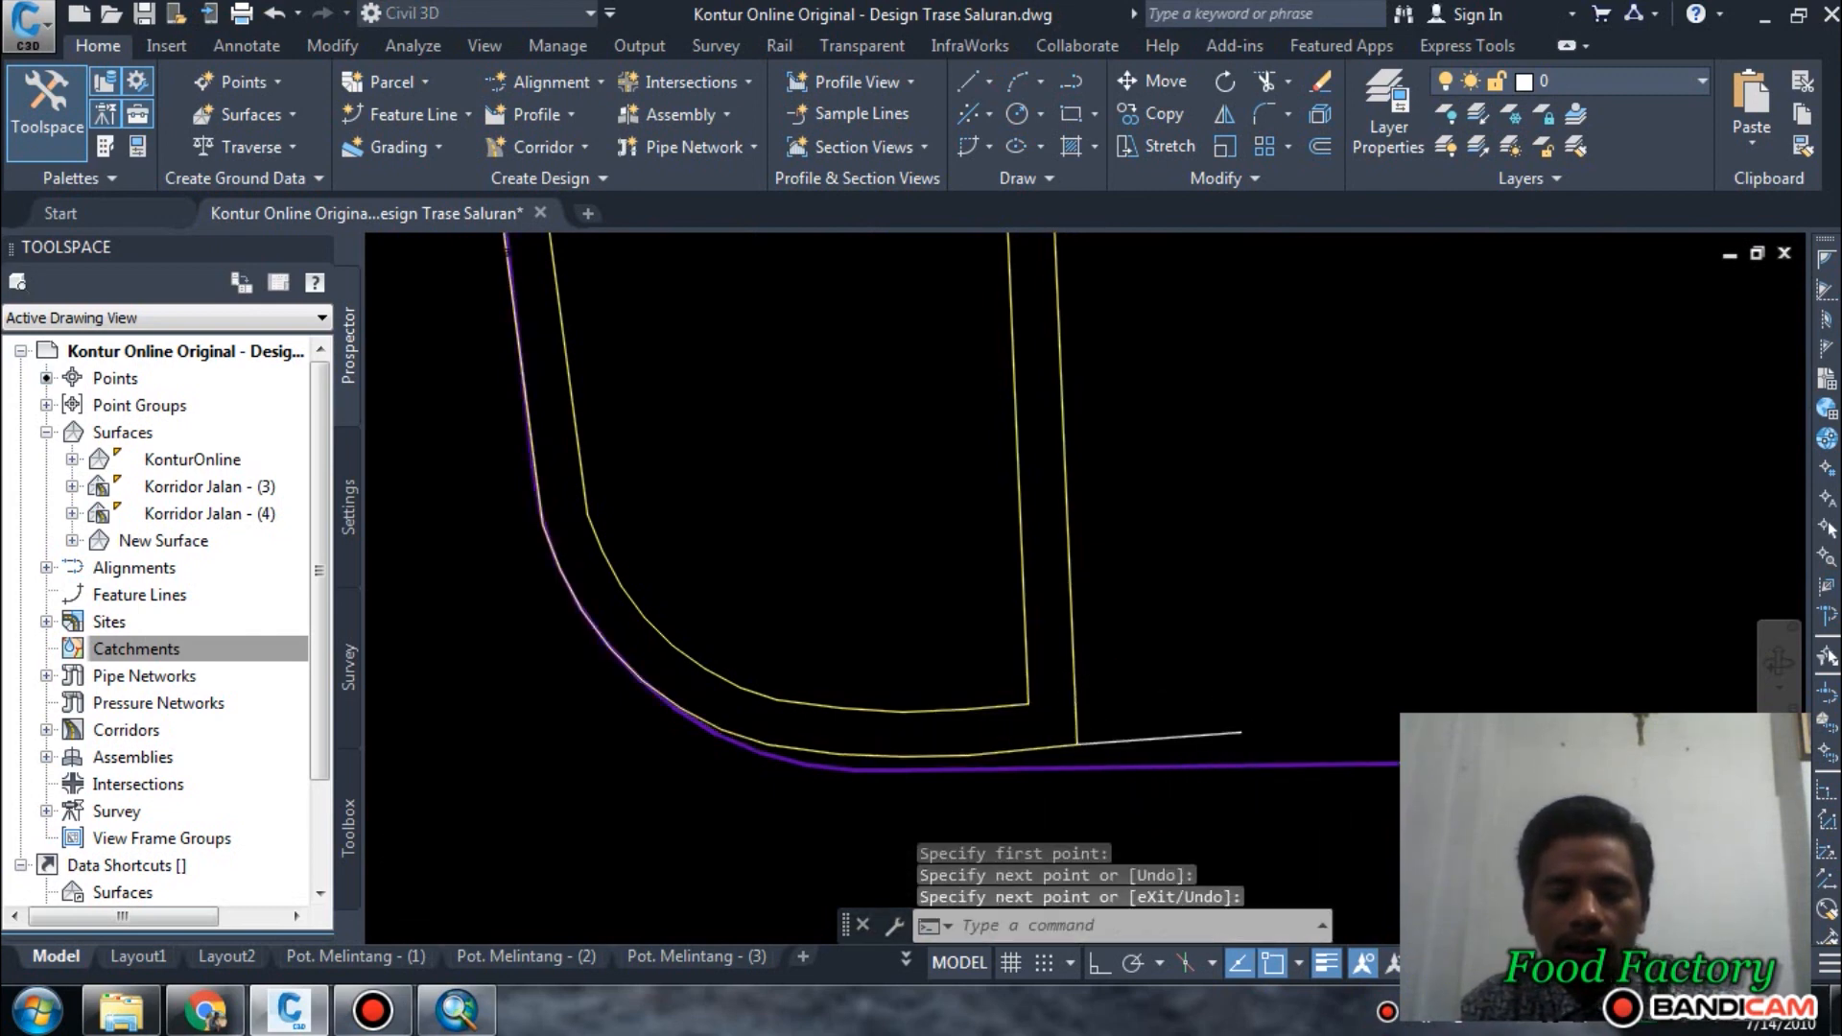
Draw a short diagonal cutting line from where the offset outline's eastern side crosses the northern site boundary.
scroll(1046, 667, down, 7)
middle_drag(1121, 389, 1143, 798)
middle_drag(1072, 382, 1074, 731)
middle_drag(1092, 422, 1098, 732)
middle_drag(1098, 456, 1097, 826)
scroll(1078, 701, up, 4)
scroll(1077, 701, down, 2)
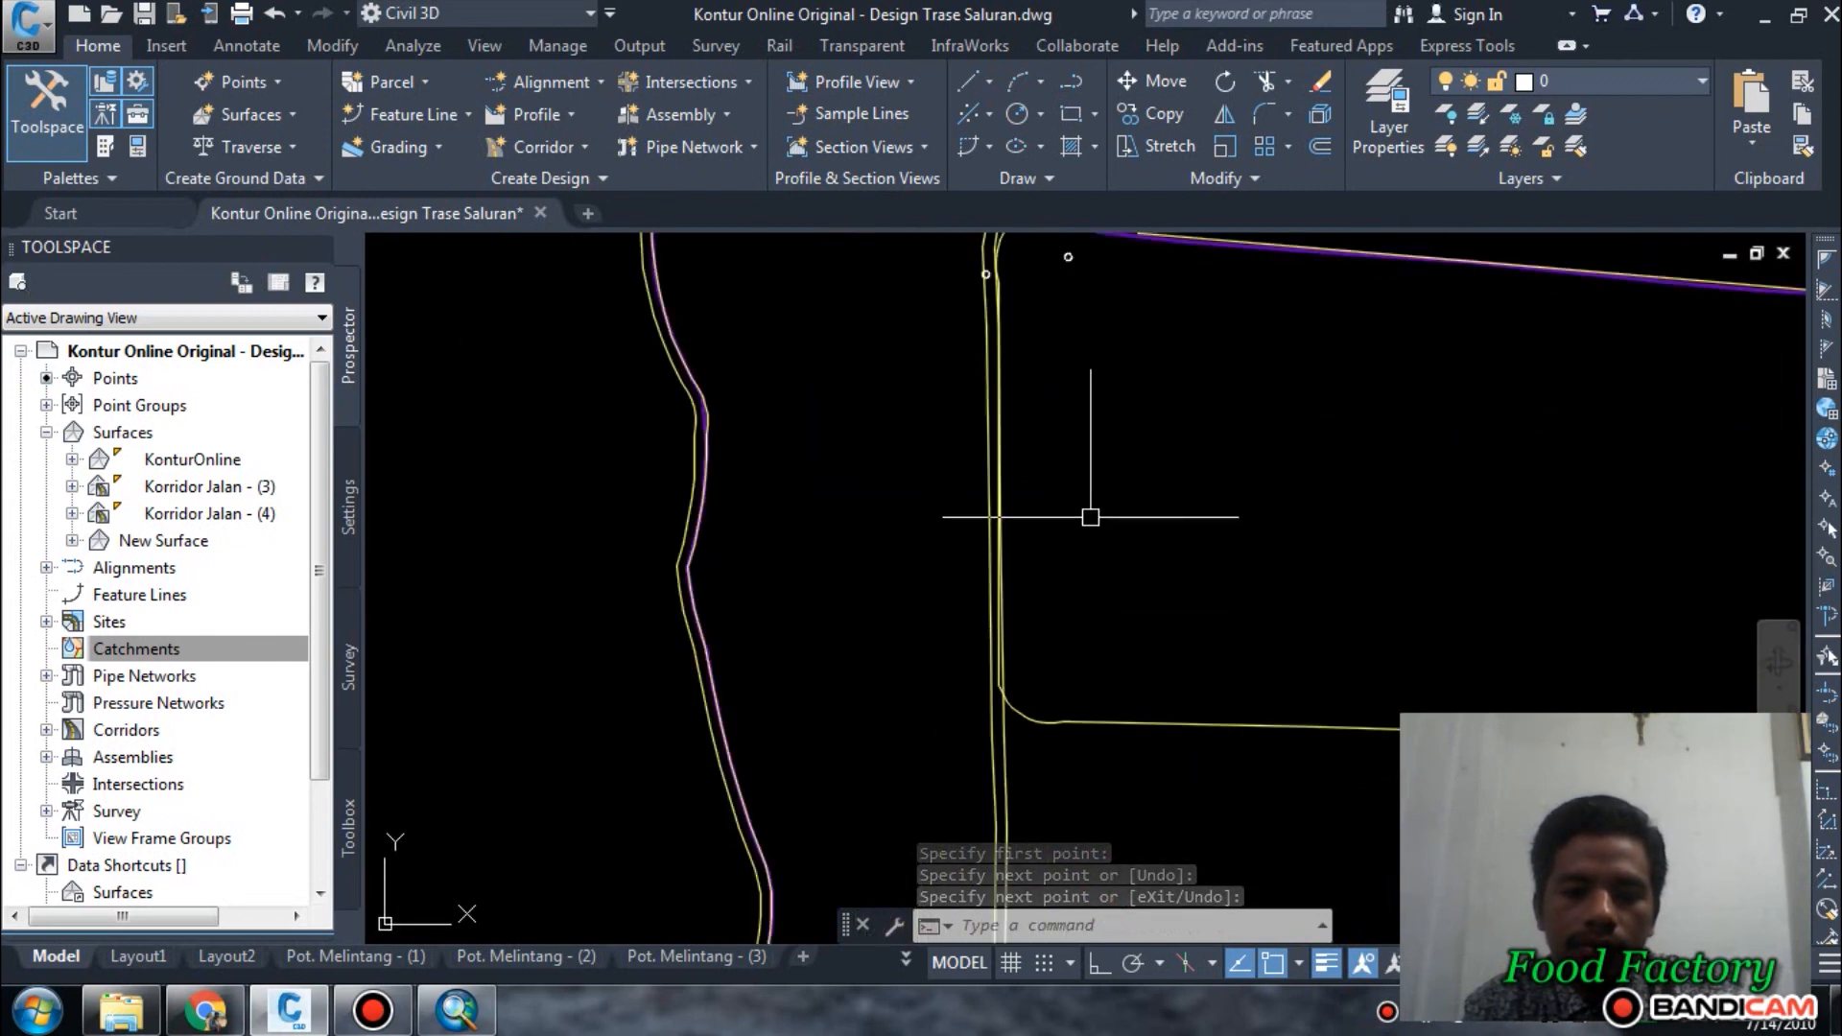
middle_drag(1091, 494, 1128, 779)
scroll(996, 501, up, 2)
scroll(1069, 491, up, 4)
scroll(1073, 511, up, 2)
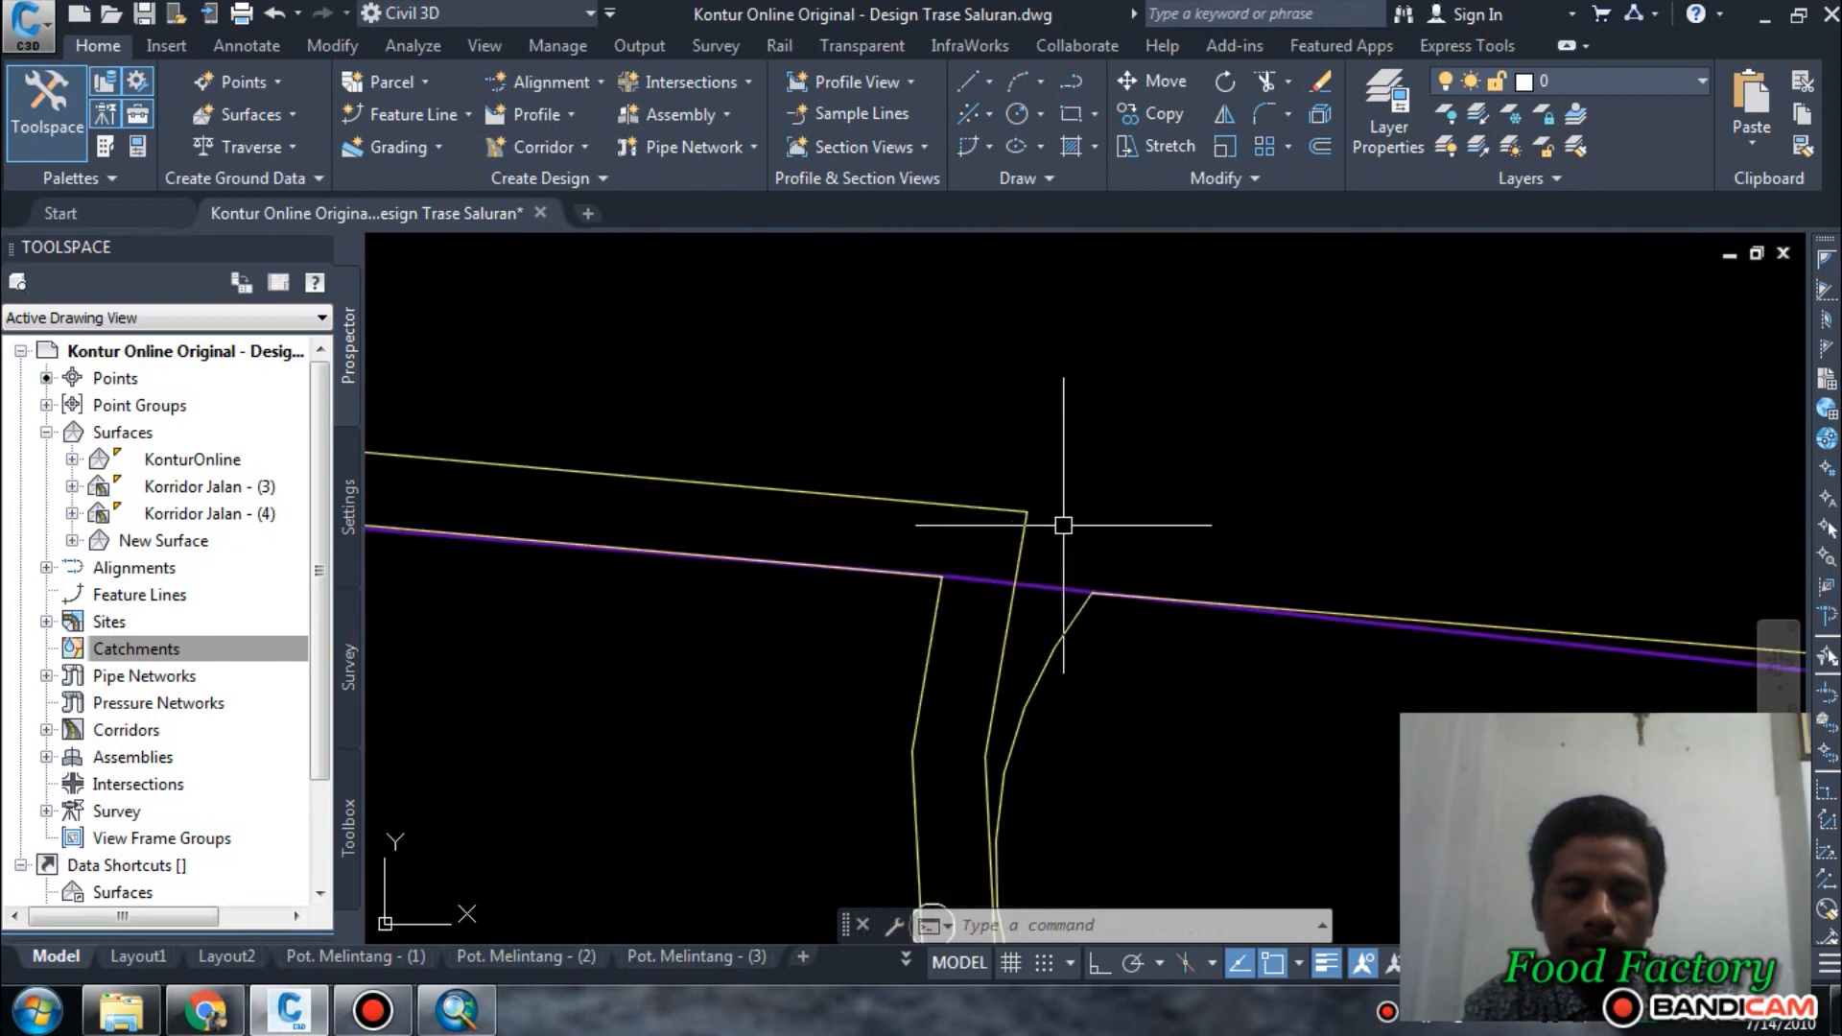
key(Return)
scroll(1004, 660, up, 4)
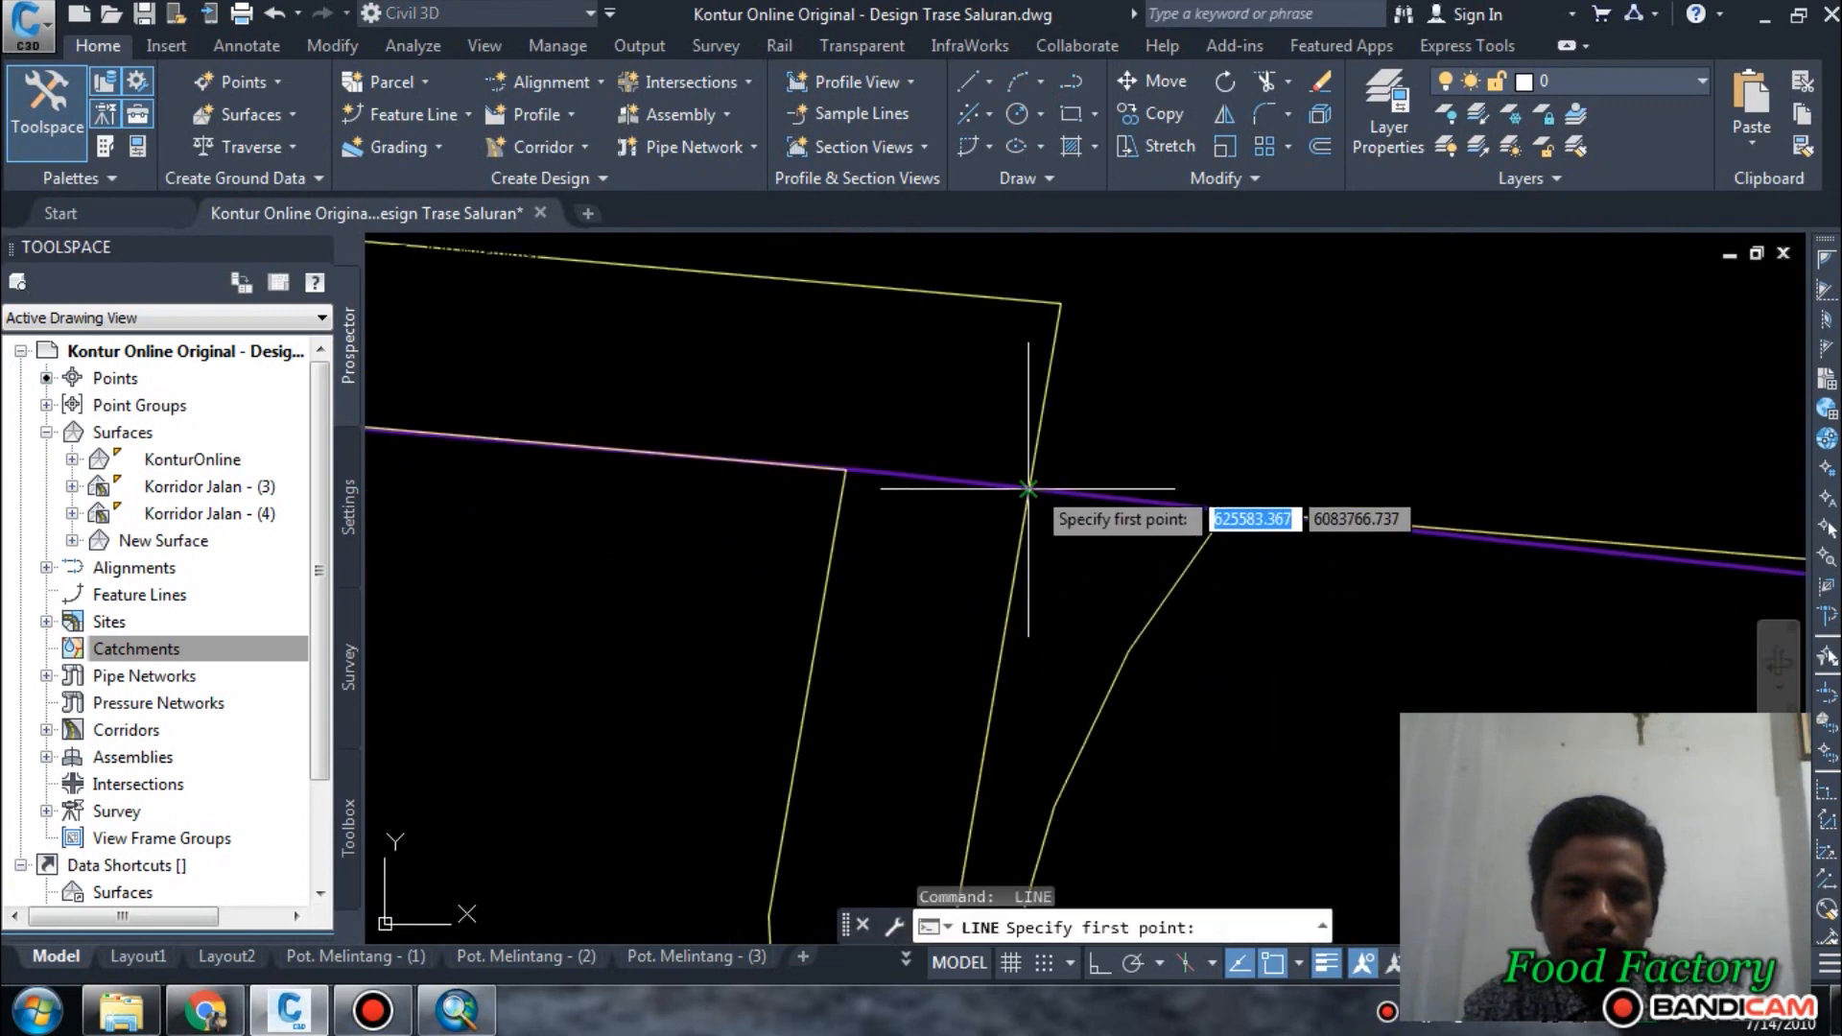
click(1028, 490)
click(1140, 601)
key(Escape)
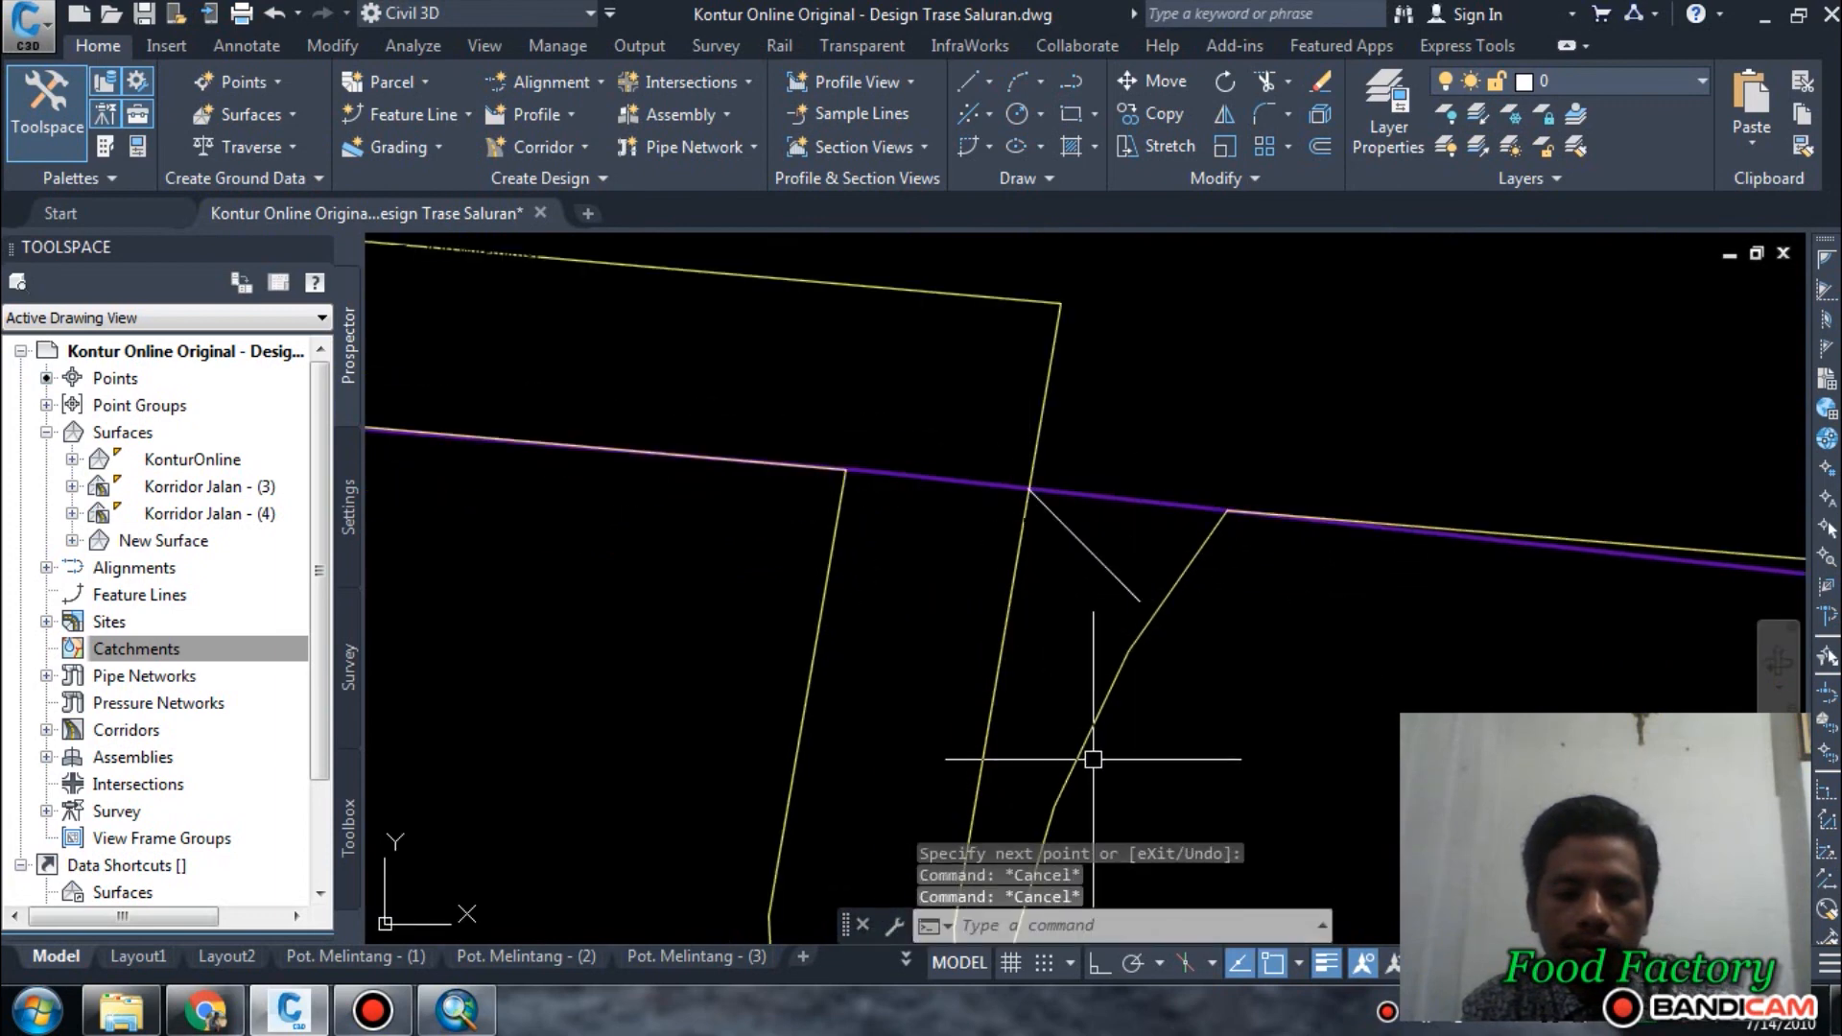
Trim the offset outline at the two short cutting lines, leaving only its side east of the strip plot.
text(tr)
key(Return)
click(1114, 530)
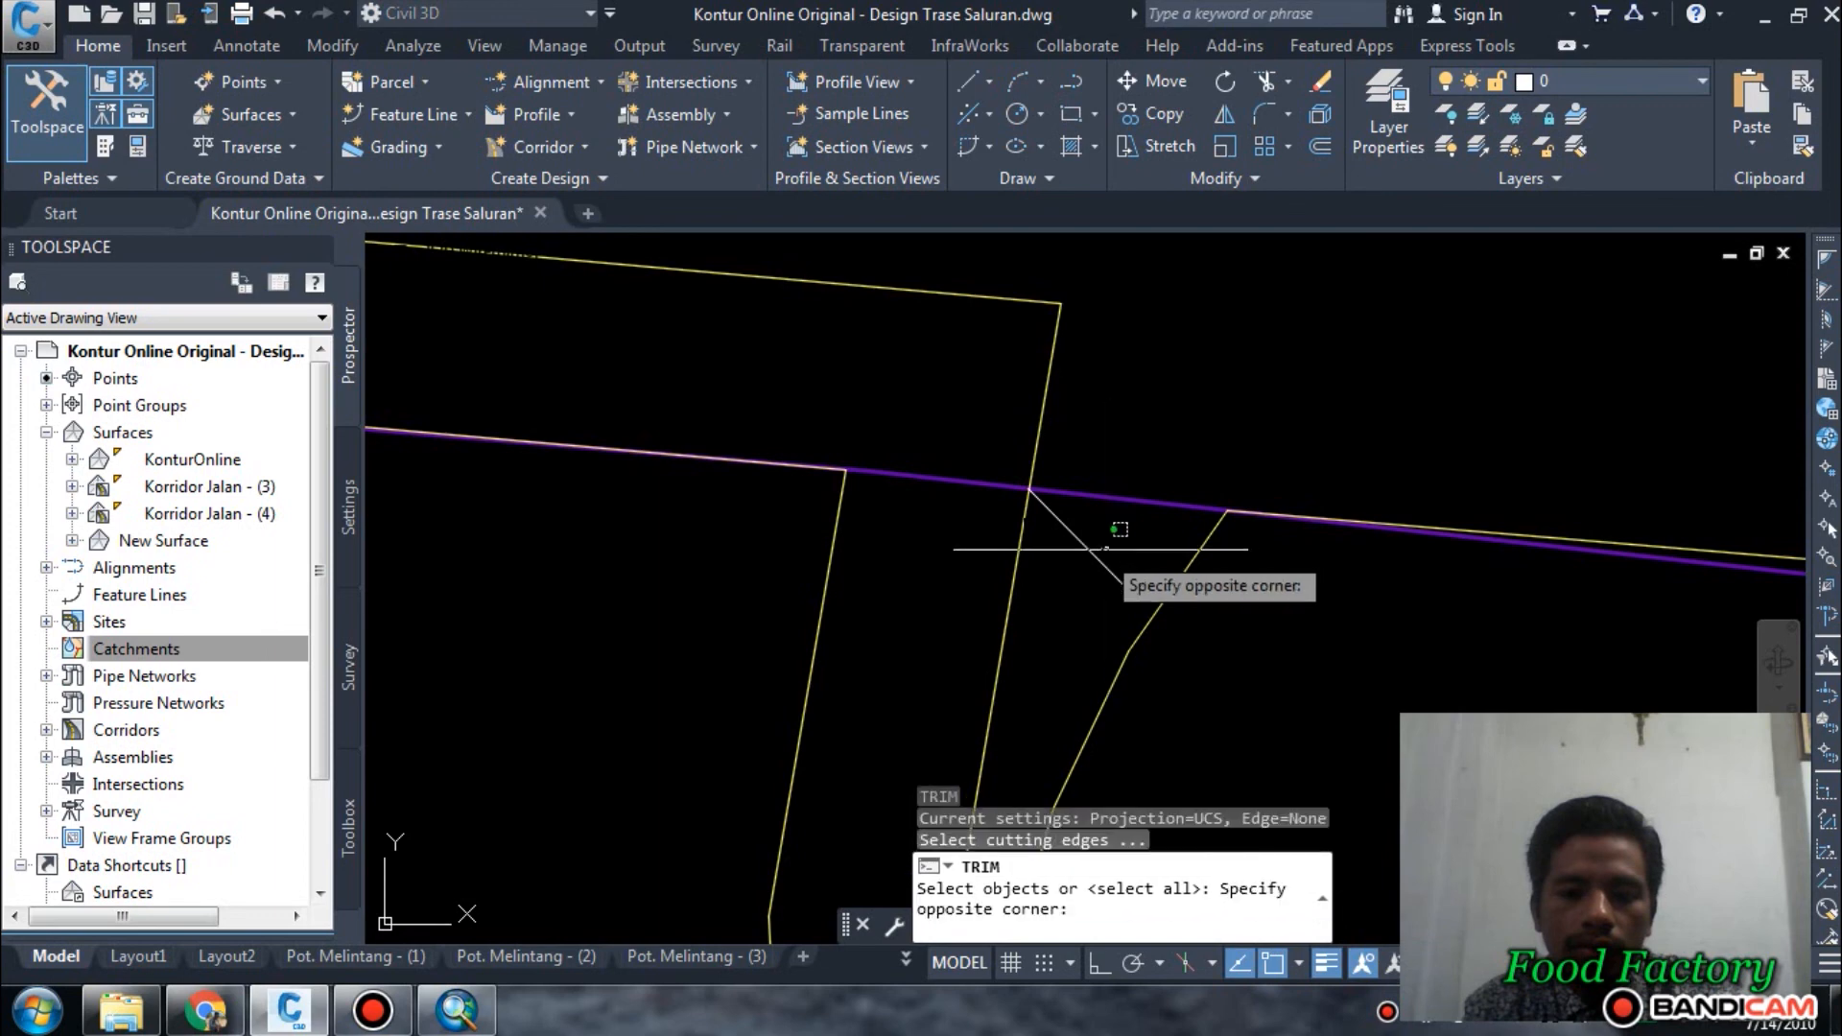
click(1089, 575)
scroll(1089, 575, down, 6)
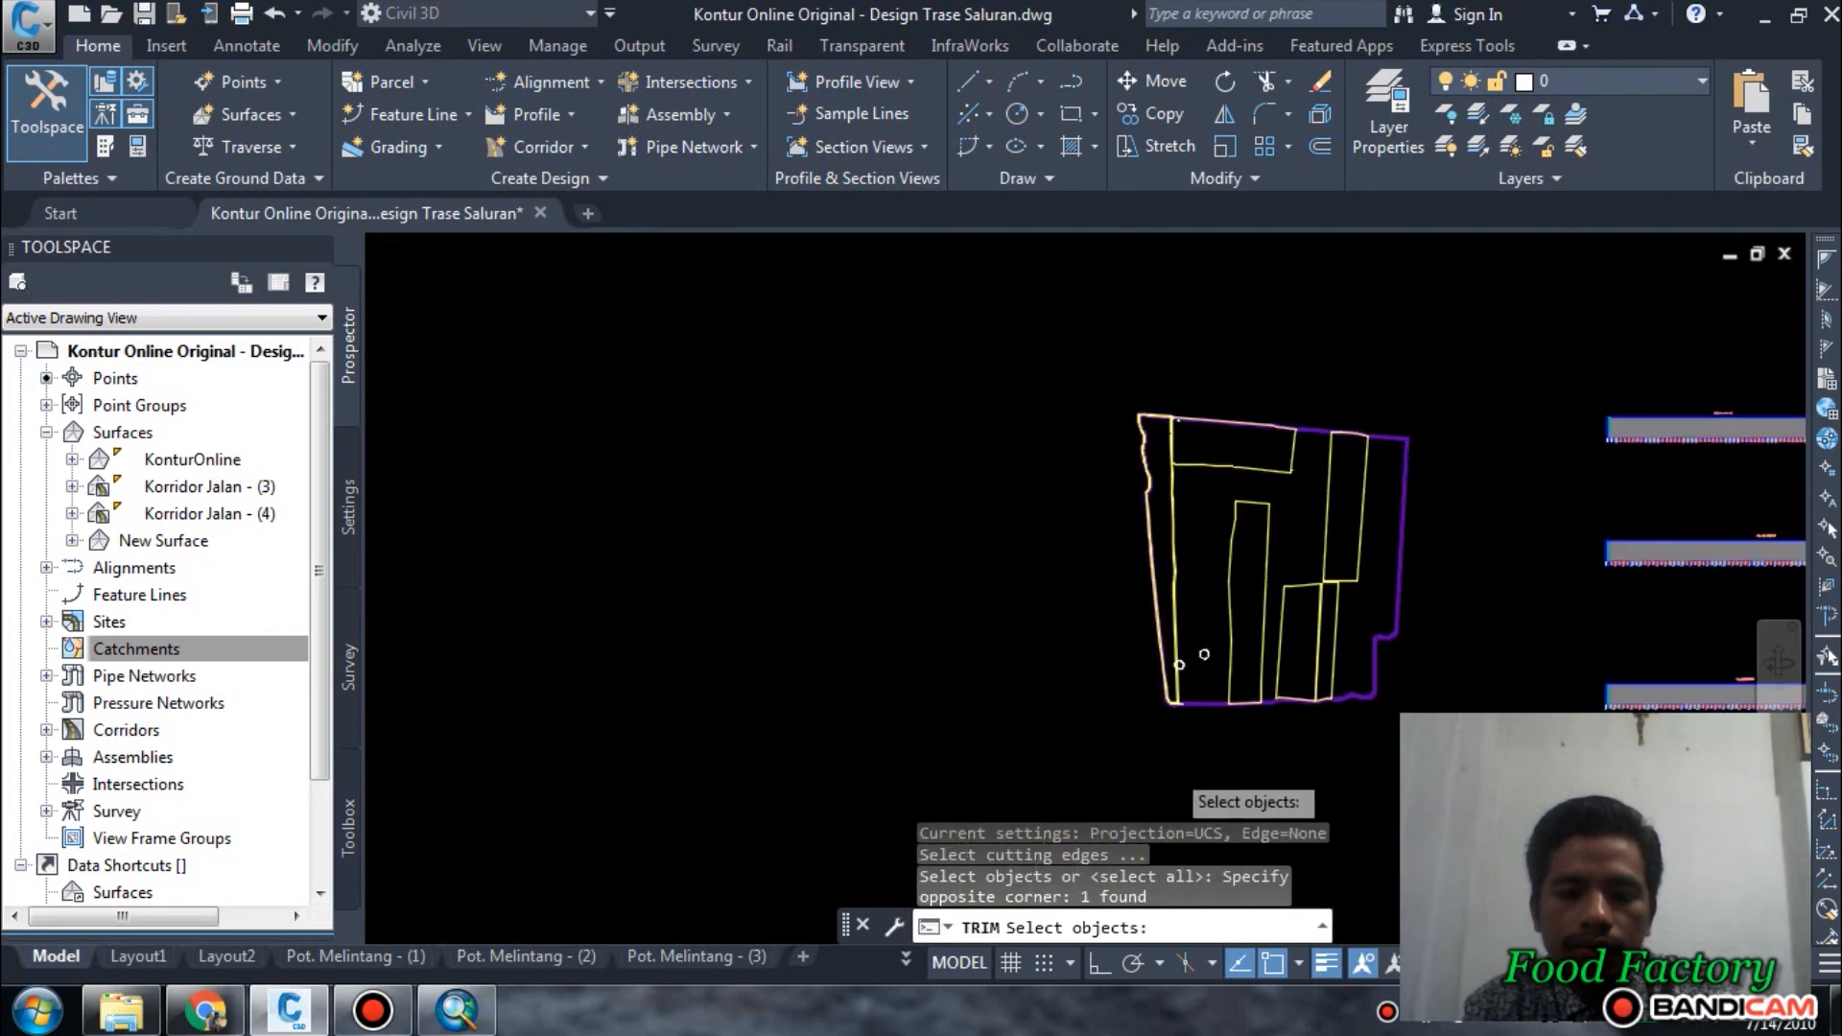
scroll(1179, 664, up, 6)
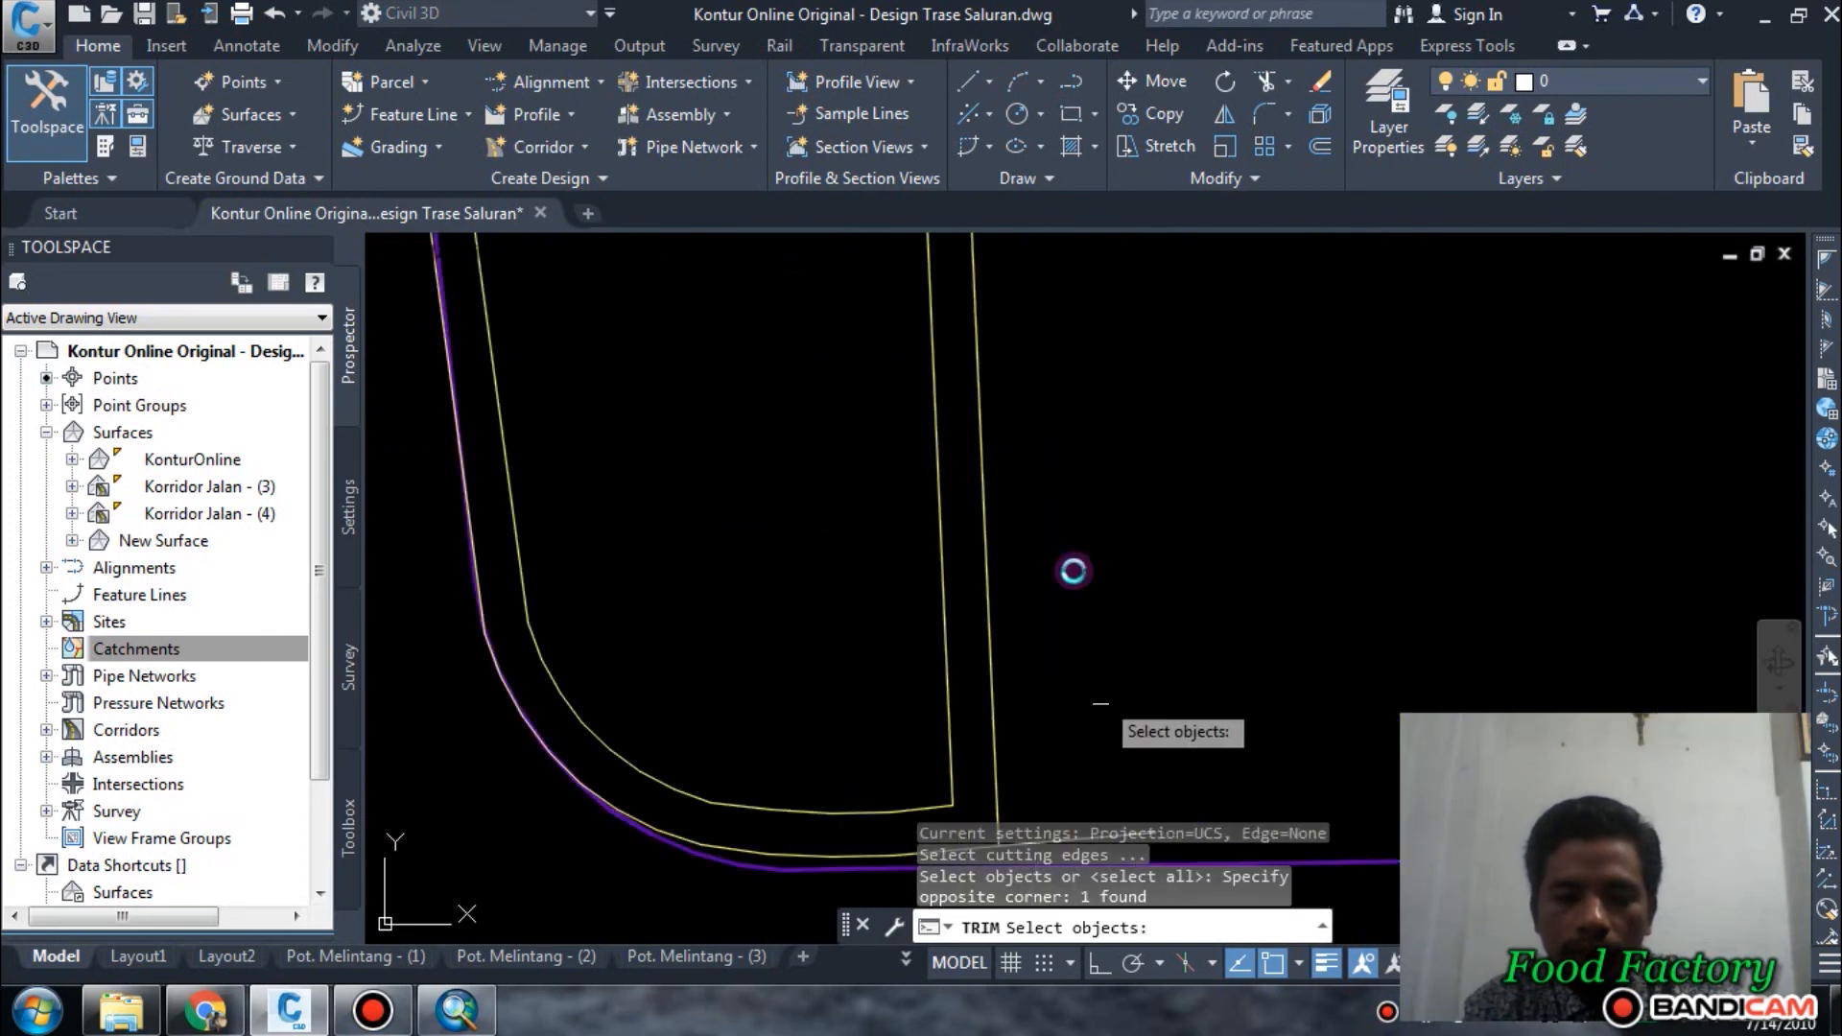
middle_drag(1100, 698, 1059, 487)
click(1073, 655)
key(Return)
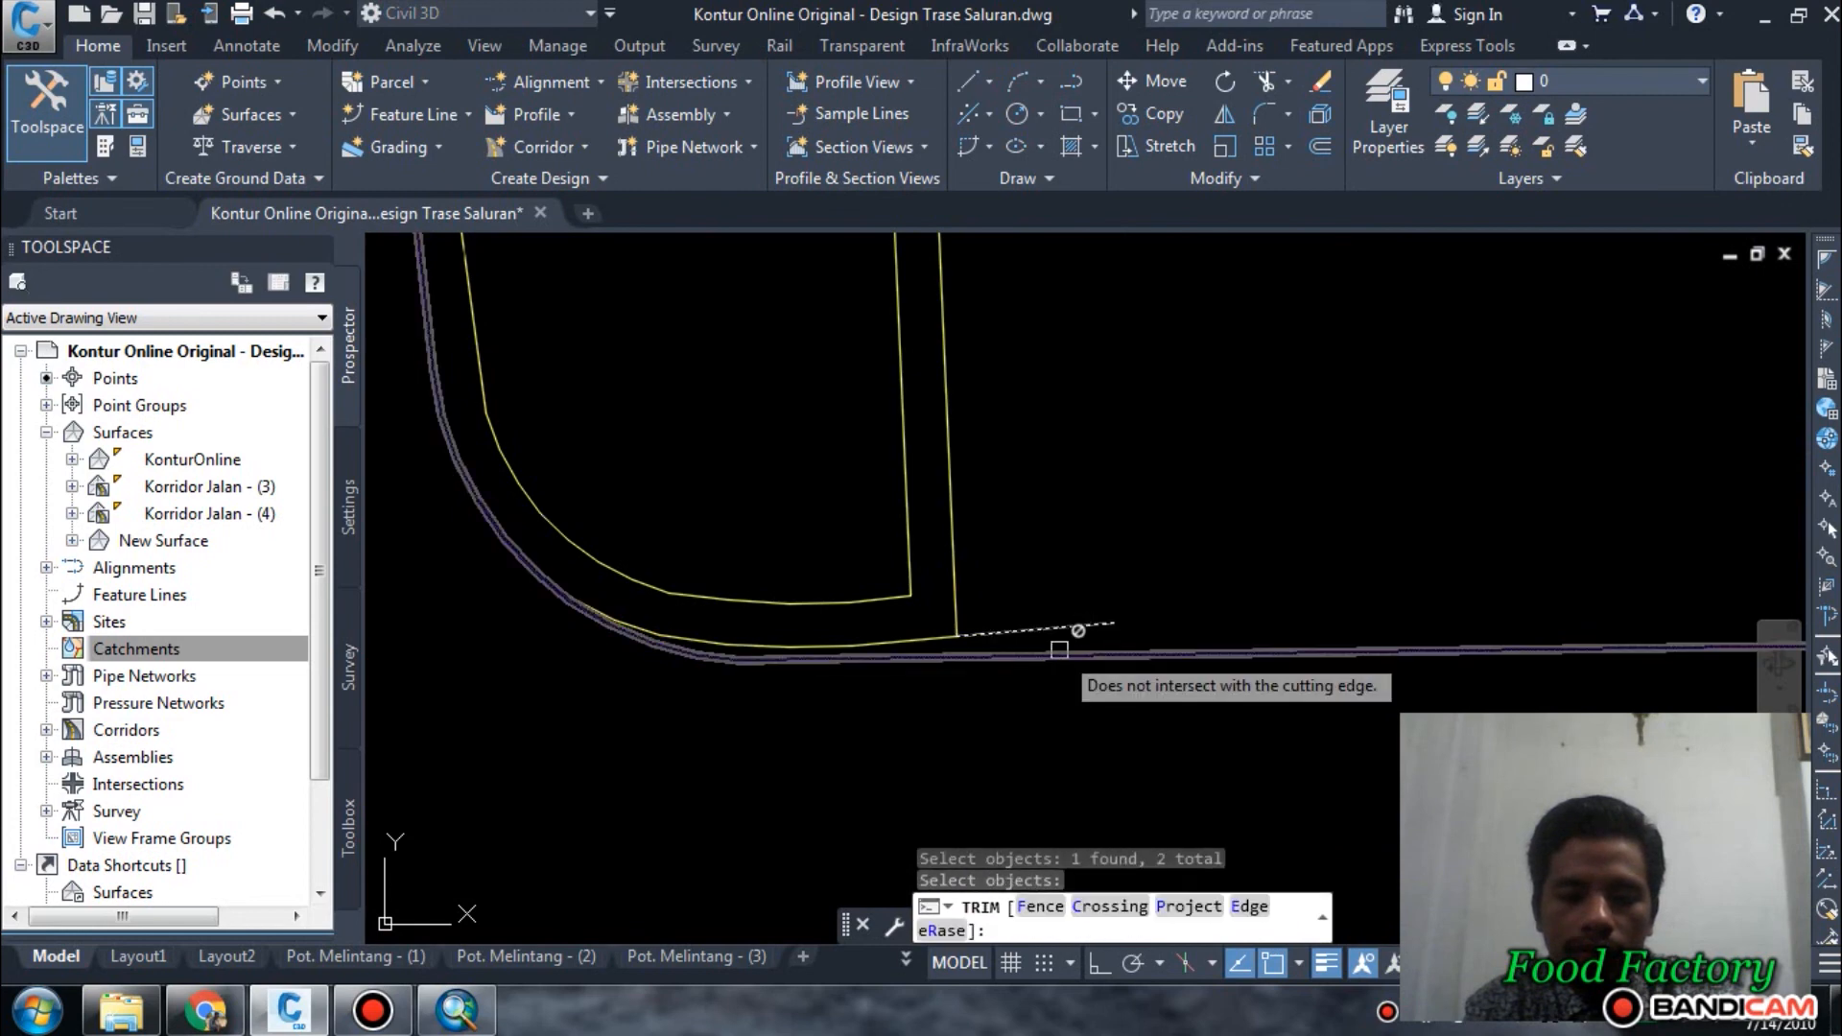
scroll(1067, 645, down, 2)
scroll(1038, 568, up, 4)
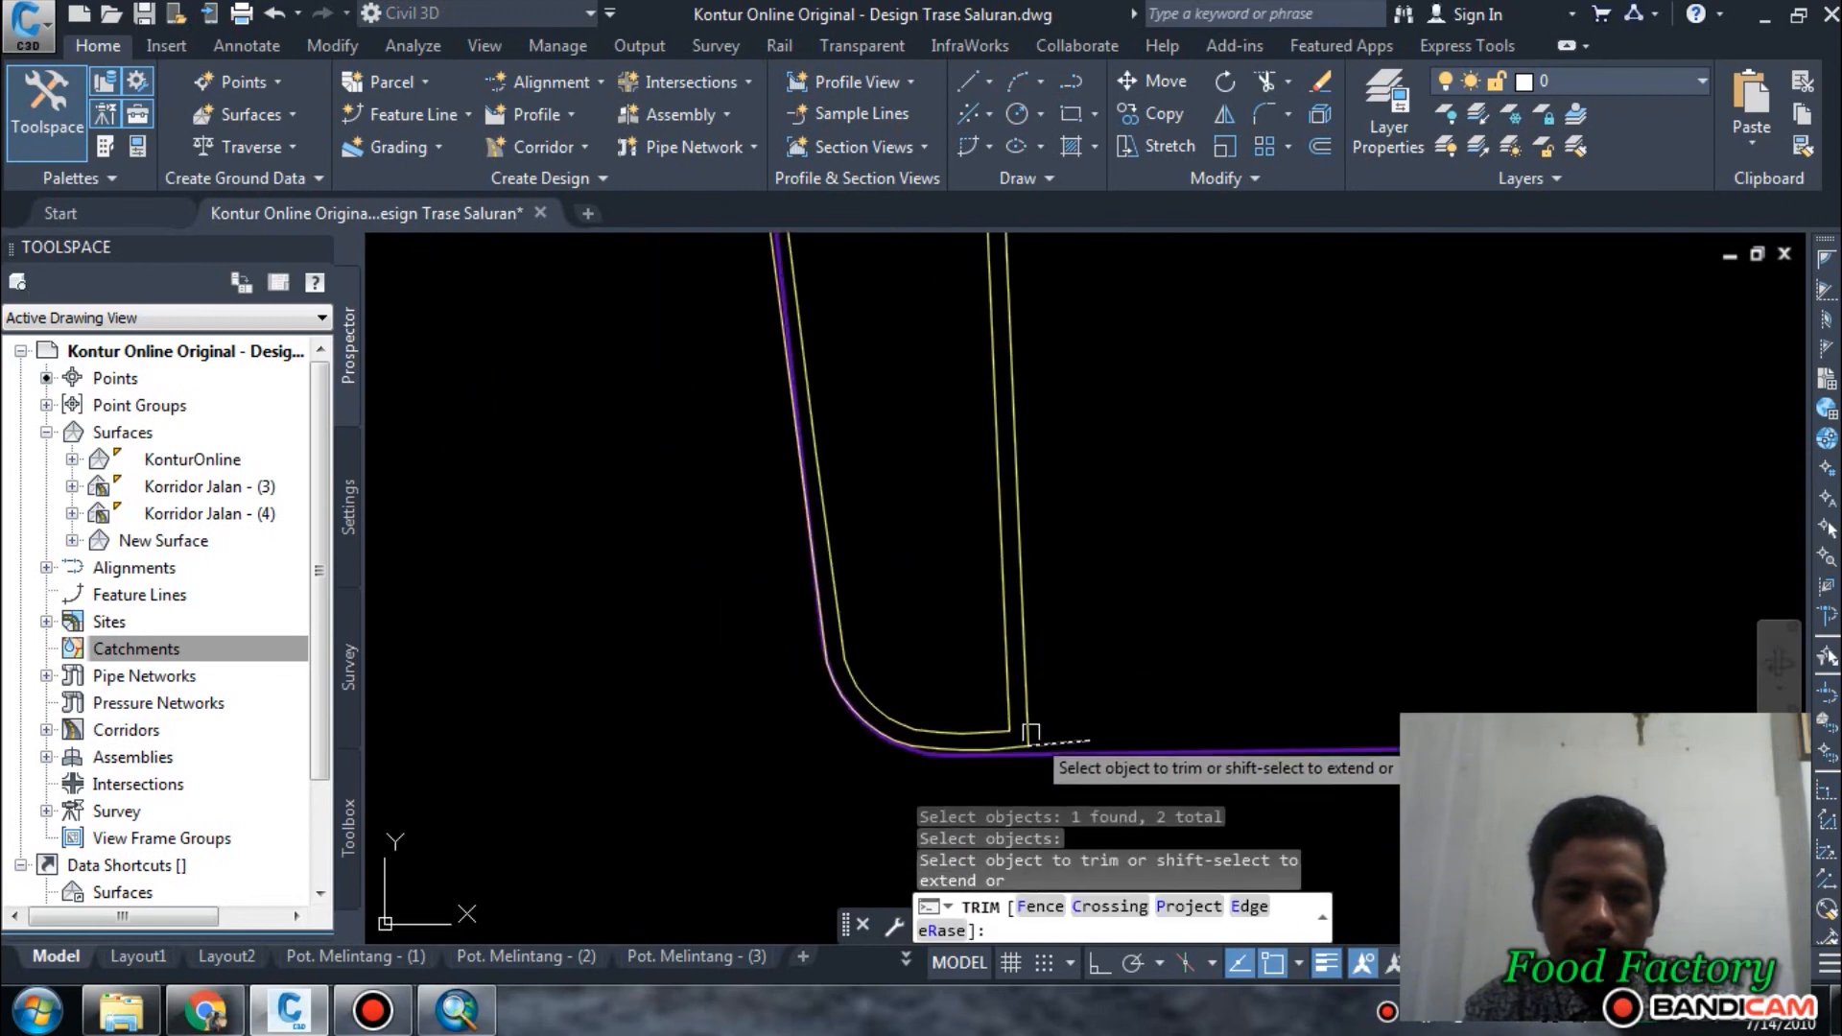
key(Escape)
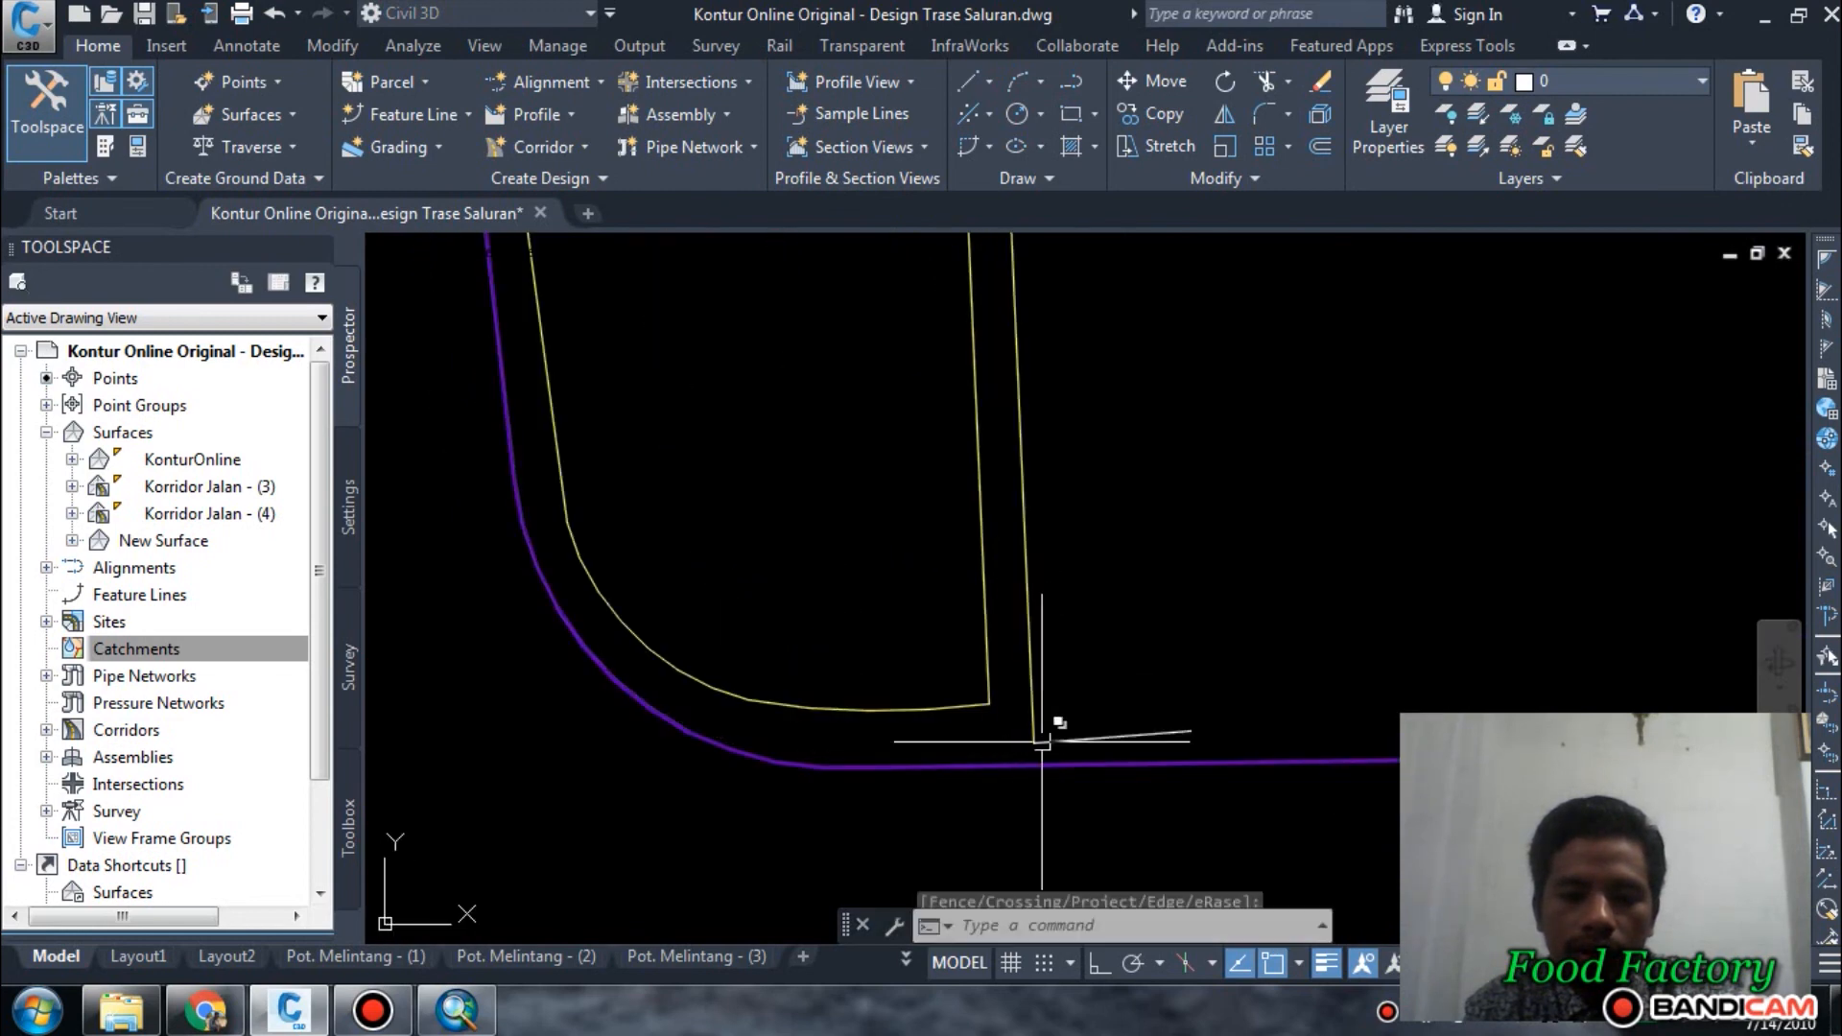
Erase the short cutting line at the southern end of the trimmed offset.
click(1059, 741)
text(e)
key(Return)
Erase the short diagonal cutting line at the northern end of the trimmed offset.
scroll(1053, 732, down, 7)
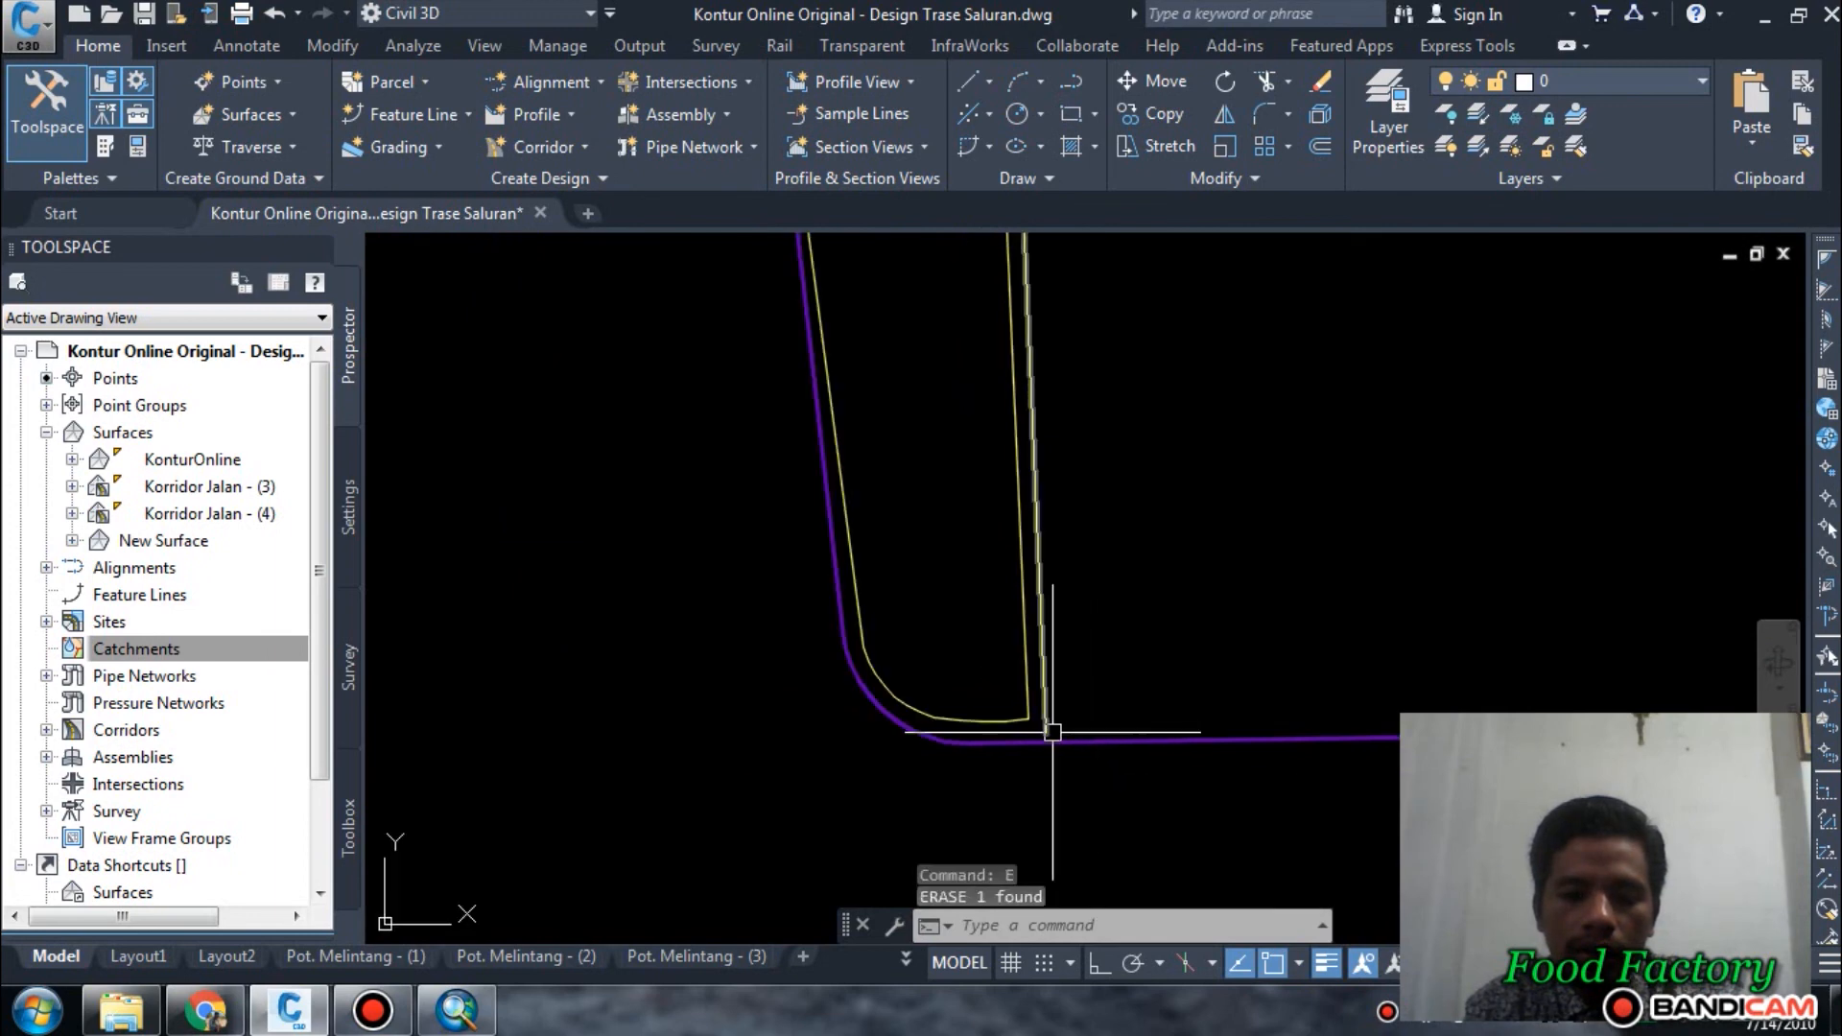
middle_drag(1027, 384, 1084, 668)
middle_drag(1065, 326, 1090, 595)
middle_drag(1090, 393, 1114, 709)
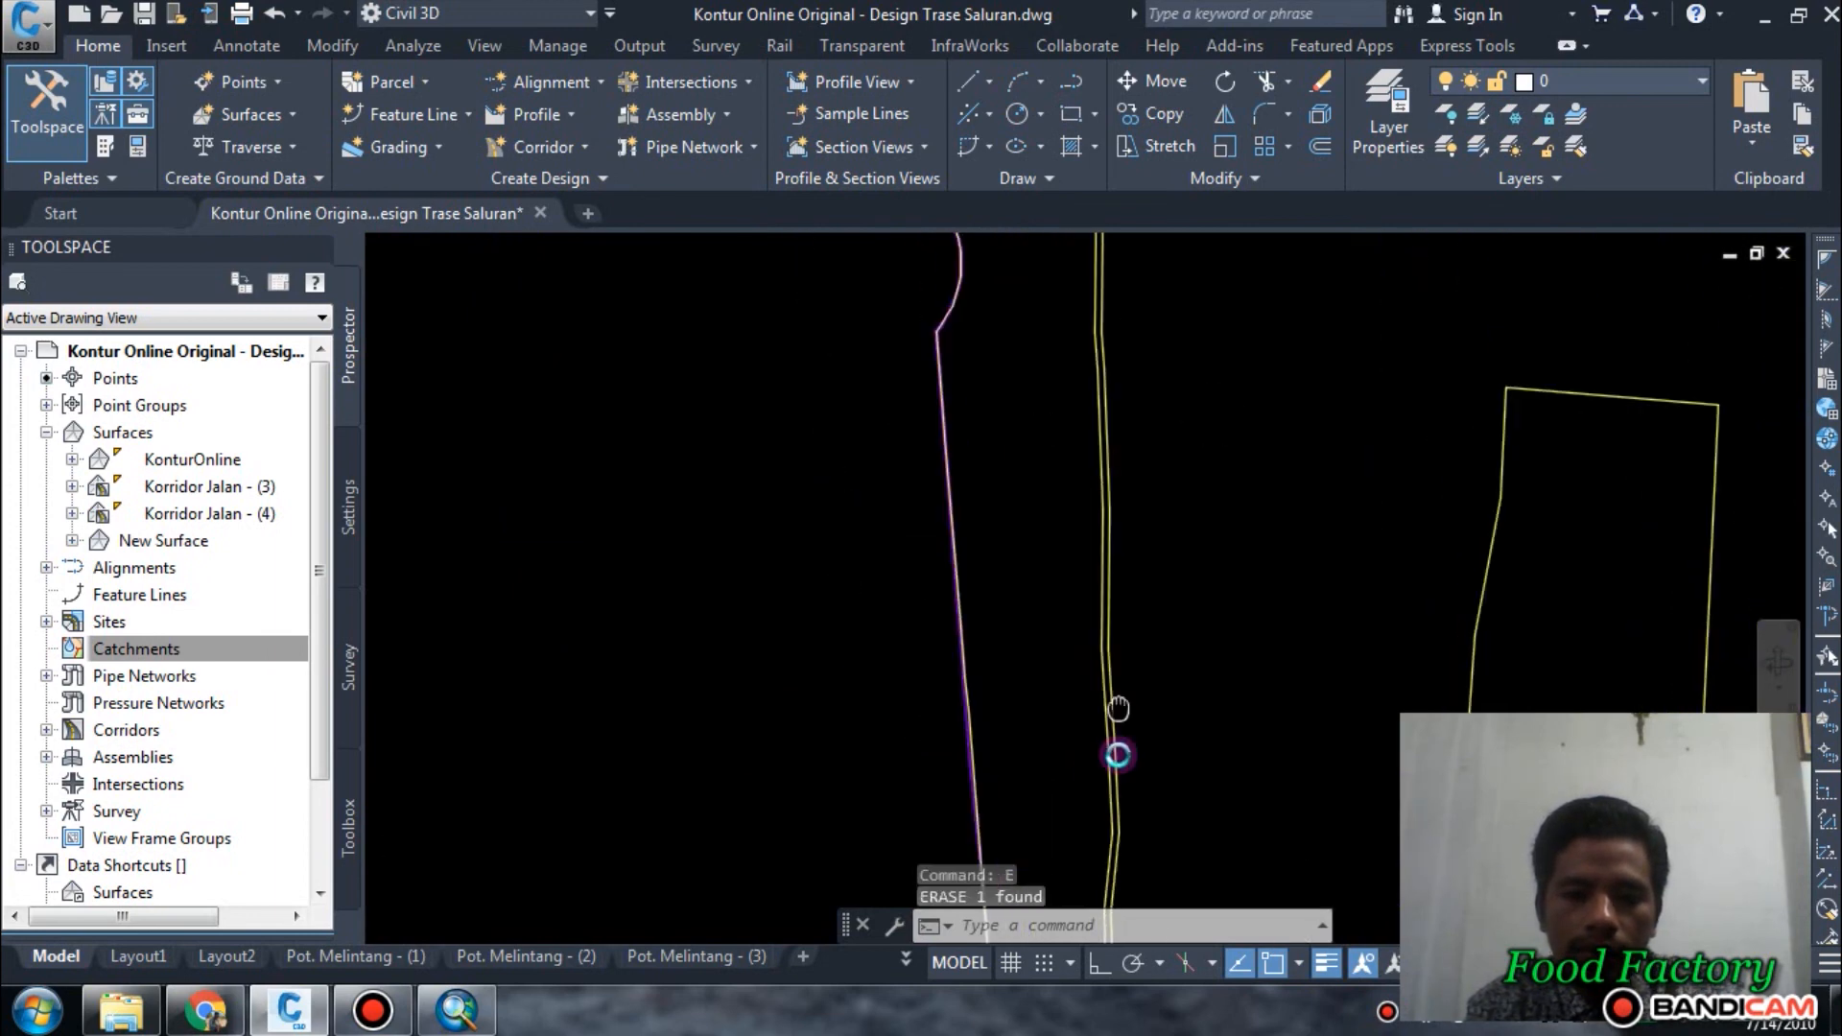
middle_drag(1126, 278, 1106, 569)
middle_drag(1081, 403, 1068, 633)
scroll(1052, 422, up, 2)
scroll(1052, 421, up, 2)
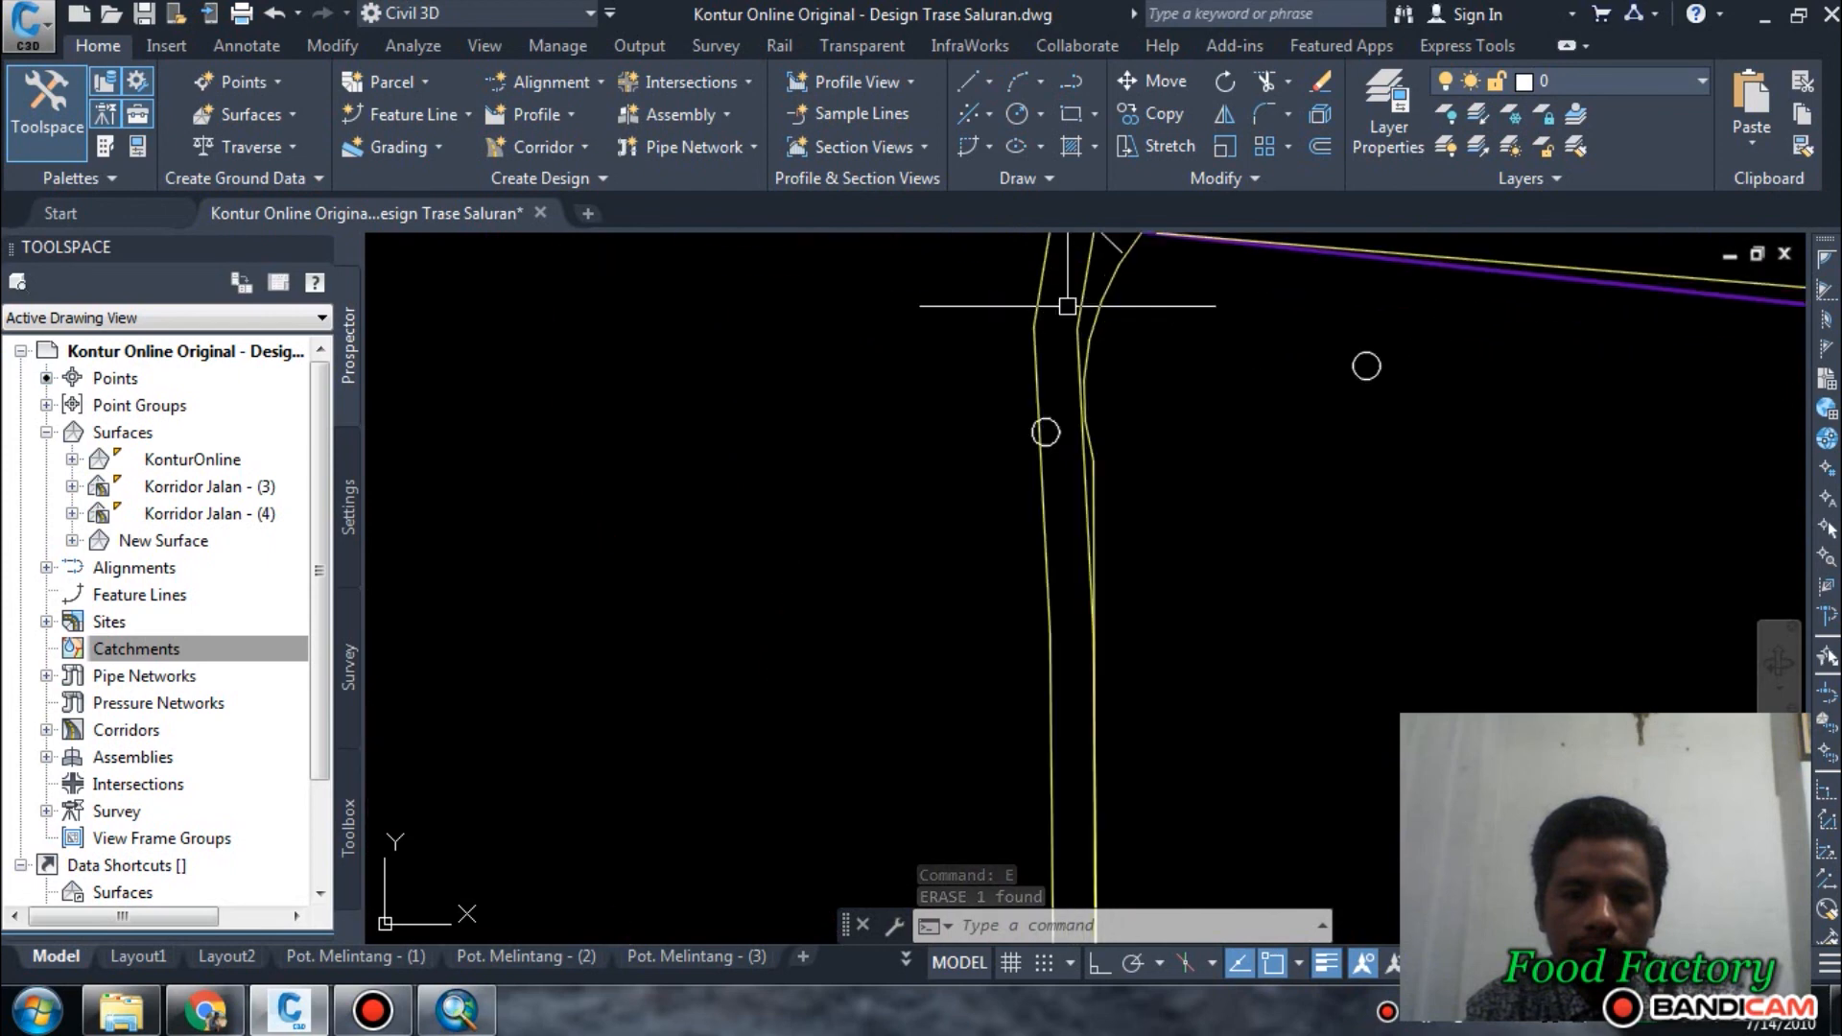
middle_drag(1075, 317, 1061, 554)
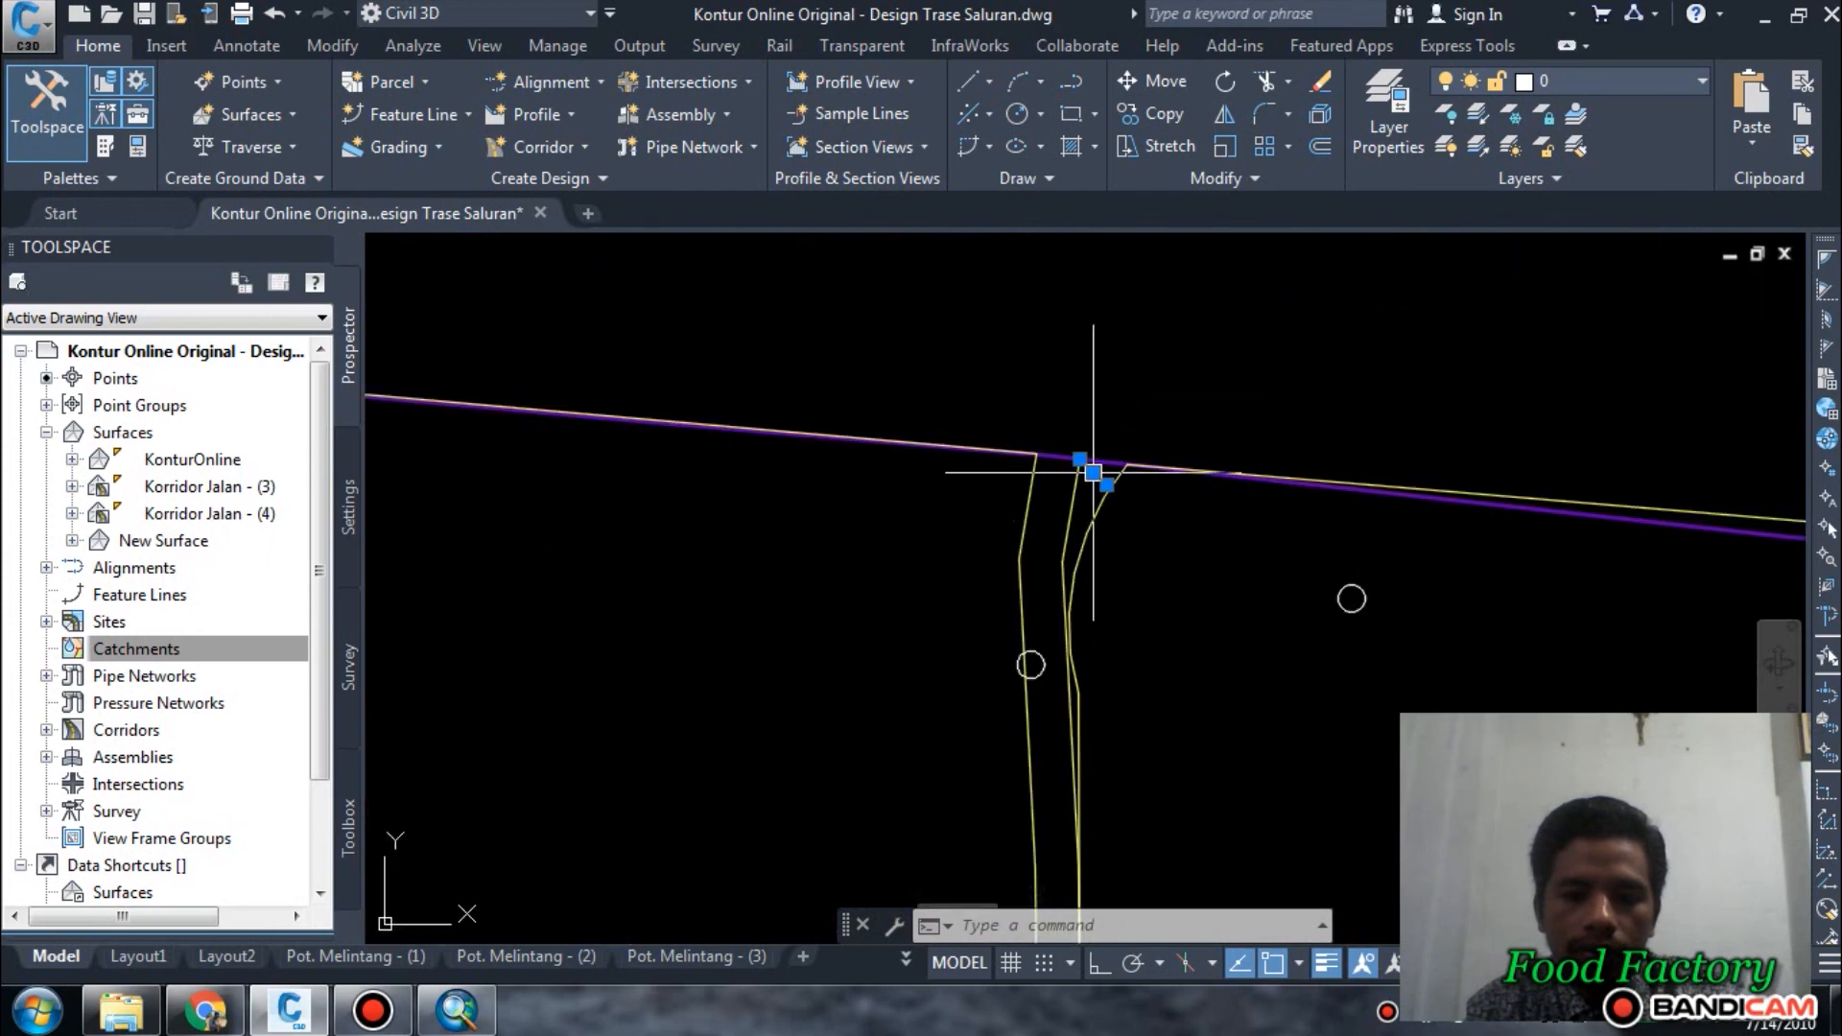
scroll(1198, 386, down, 11)
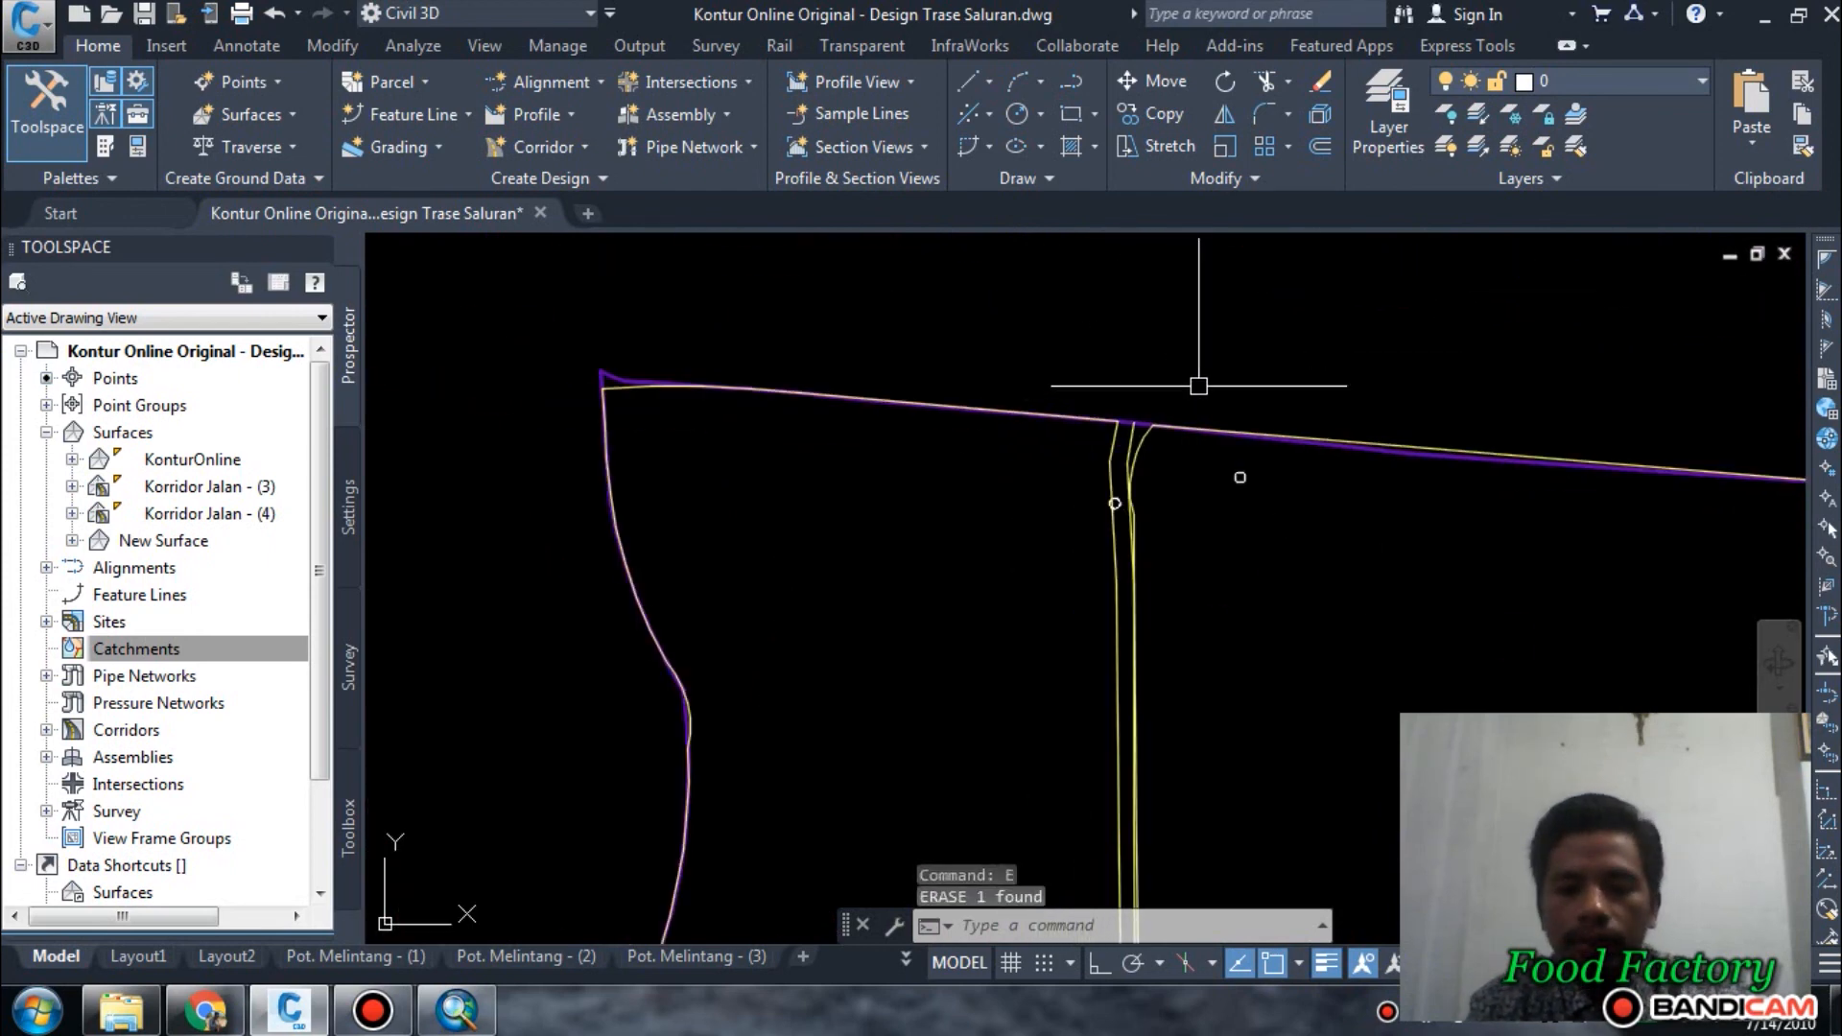
Examine the trimmed offset down to its southern end and its position relative to the plots farther east.
middle_drag(1245, 588, 1132, 291)
scroll(1081, 797, up, 6)
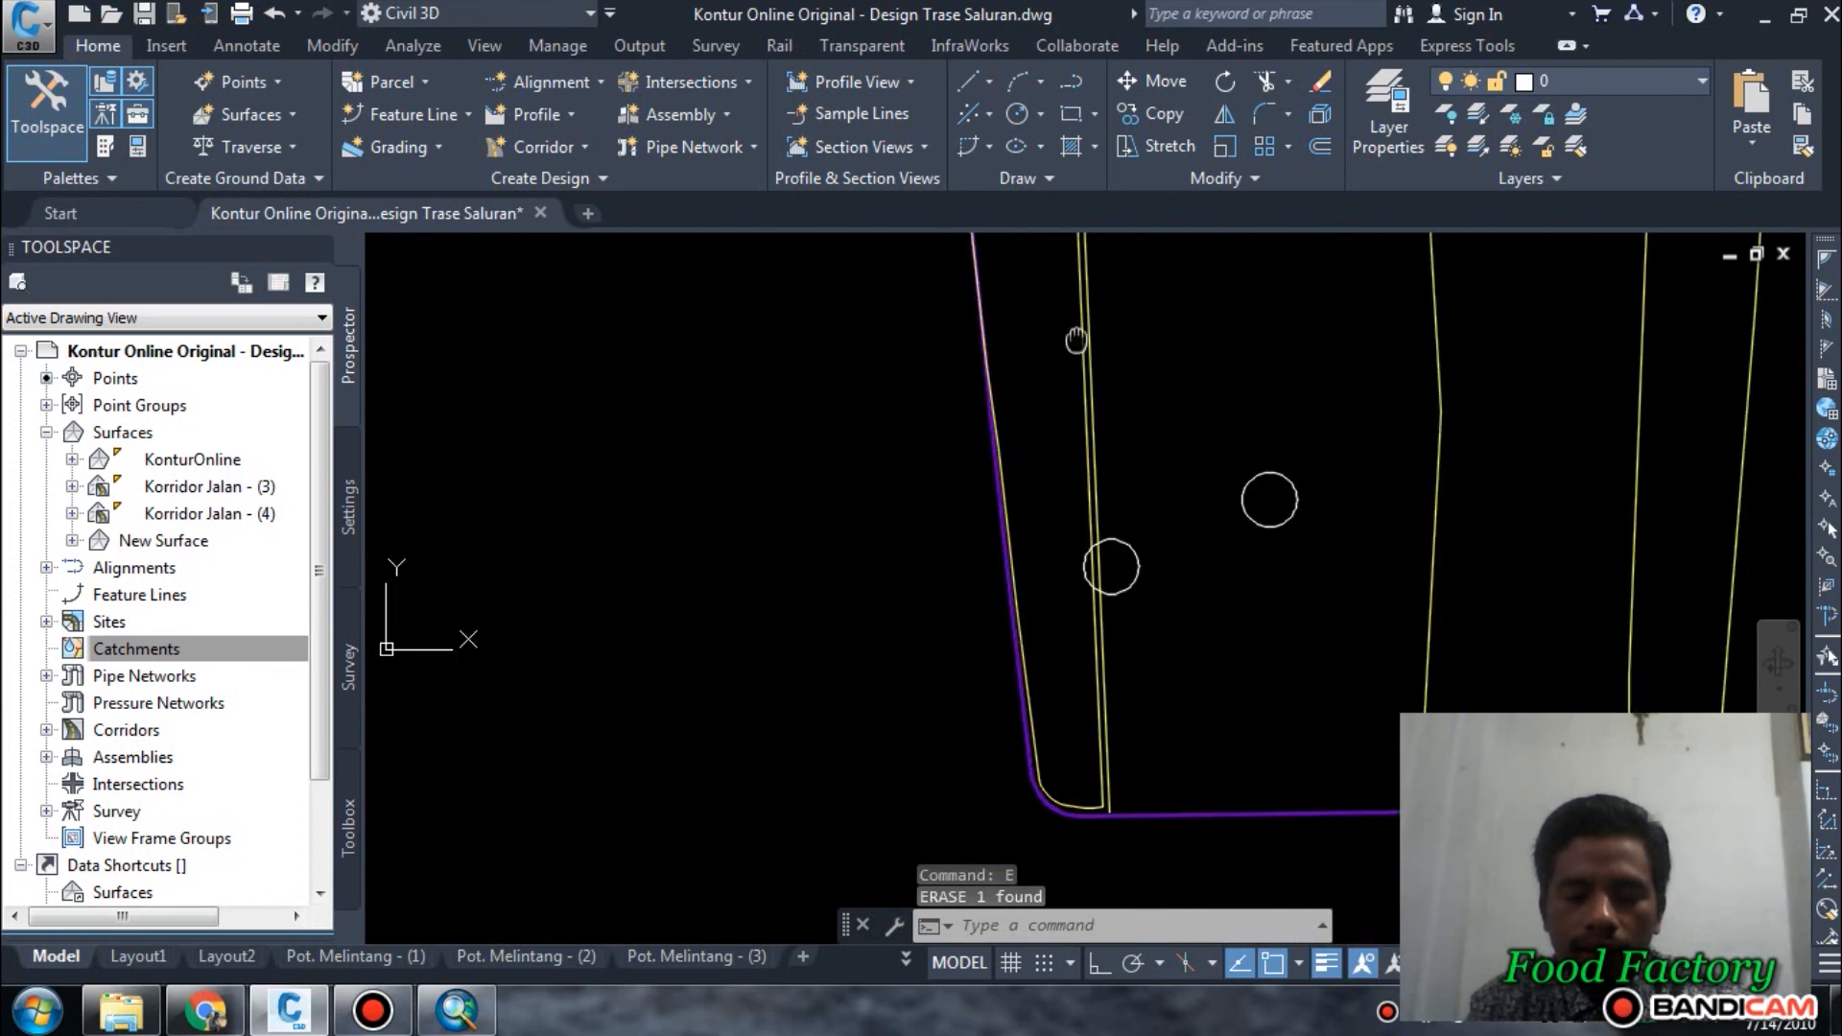
scroll(1119, 683, up, 2)
middle_drag(1118, 682, 1171, 399)
scroll(1084, 605, up, 4)
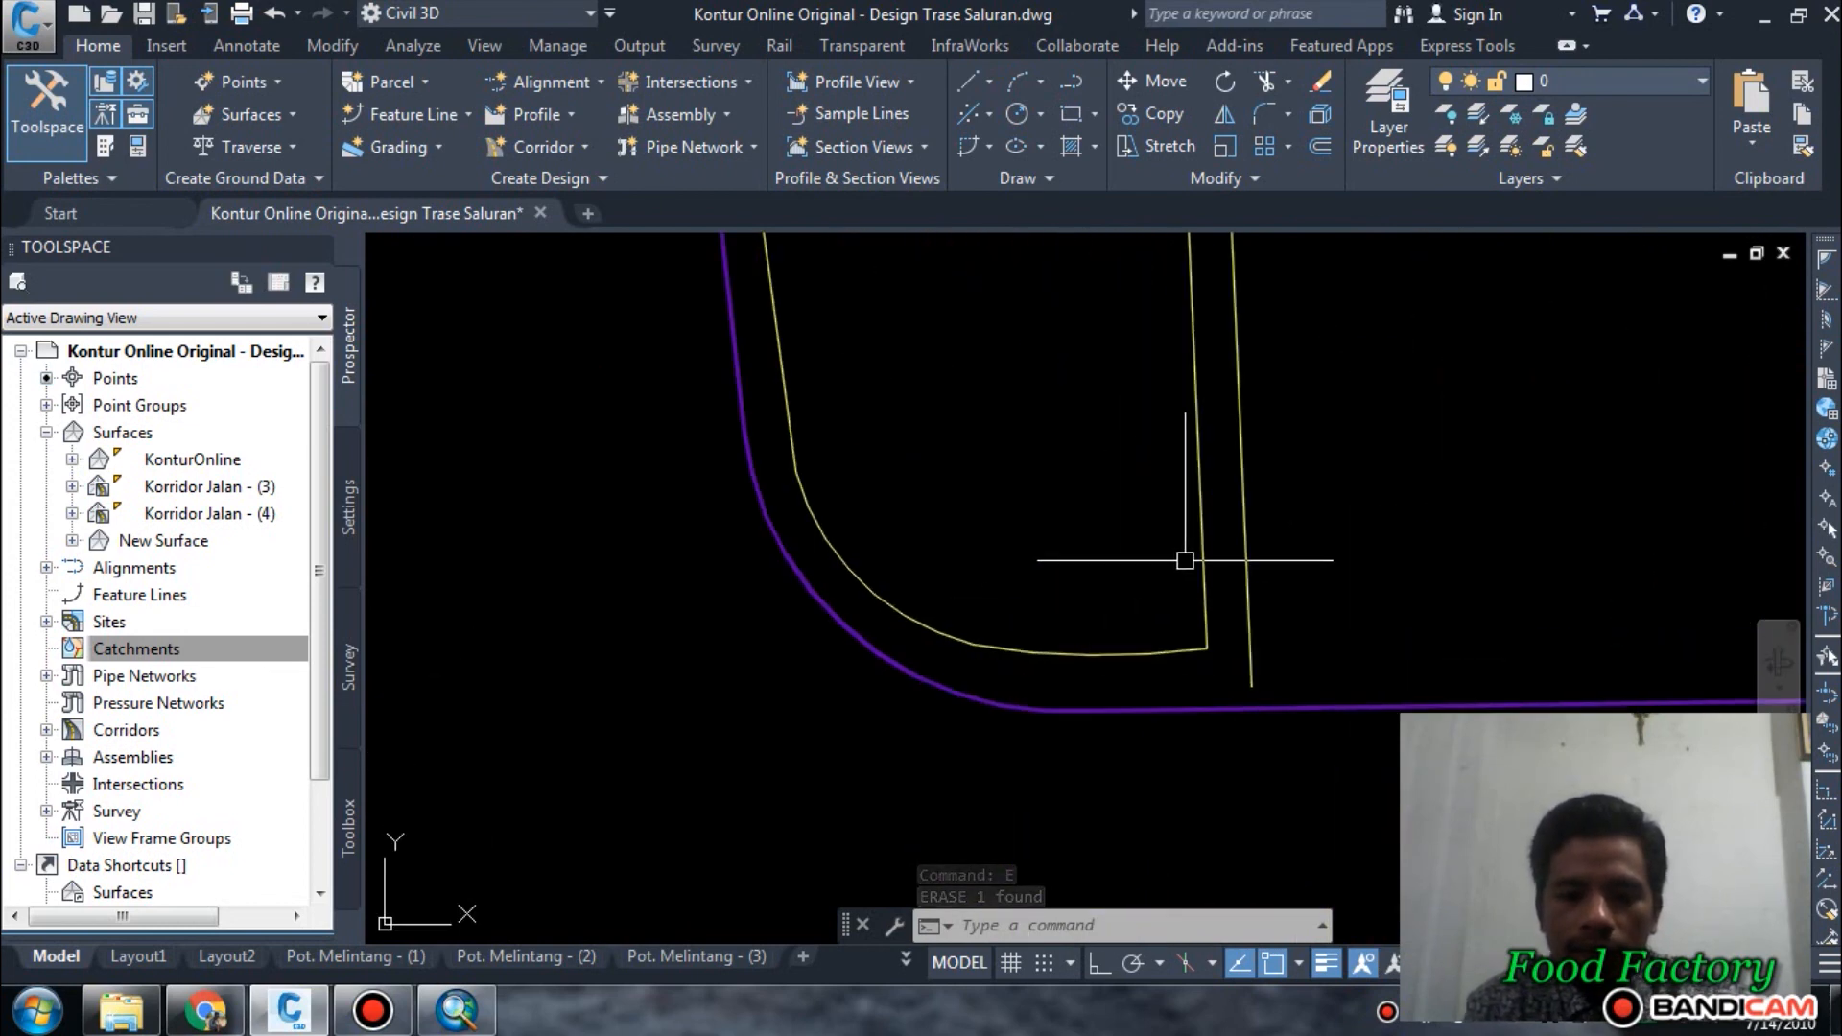
scroll(1250, 556, down, 4)
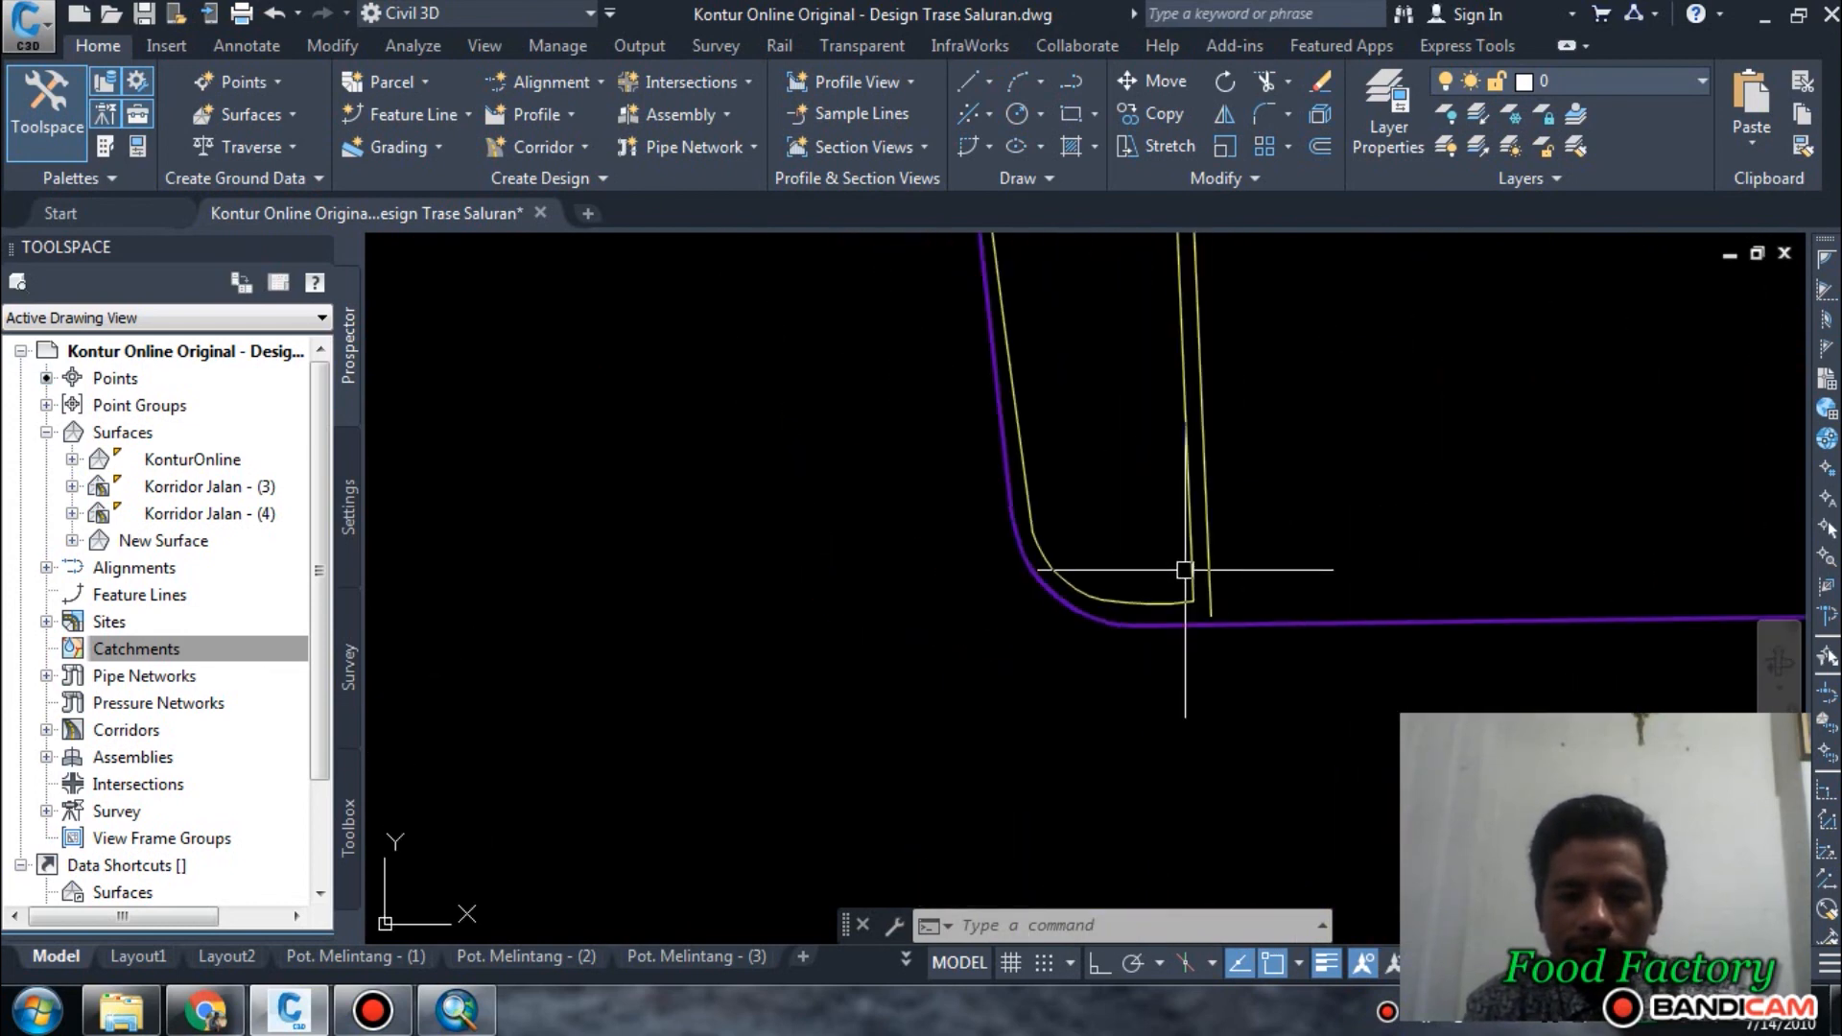
mouse_move(1192, 575)
middle_down()
mouse_move(1190, 428)
mouse_move(1151, 662)
middle_up()
mouse_move(1145, 396)
middle_down()
mouse_move(1156, 619)
mouse_move(1099, 518)
middle_up()
scroll(1099, 519, down, 5)
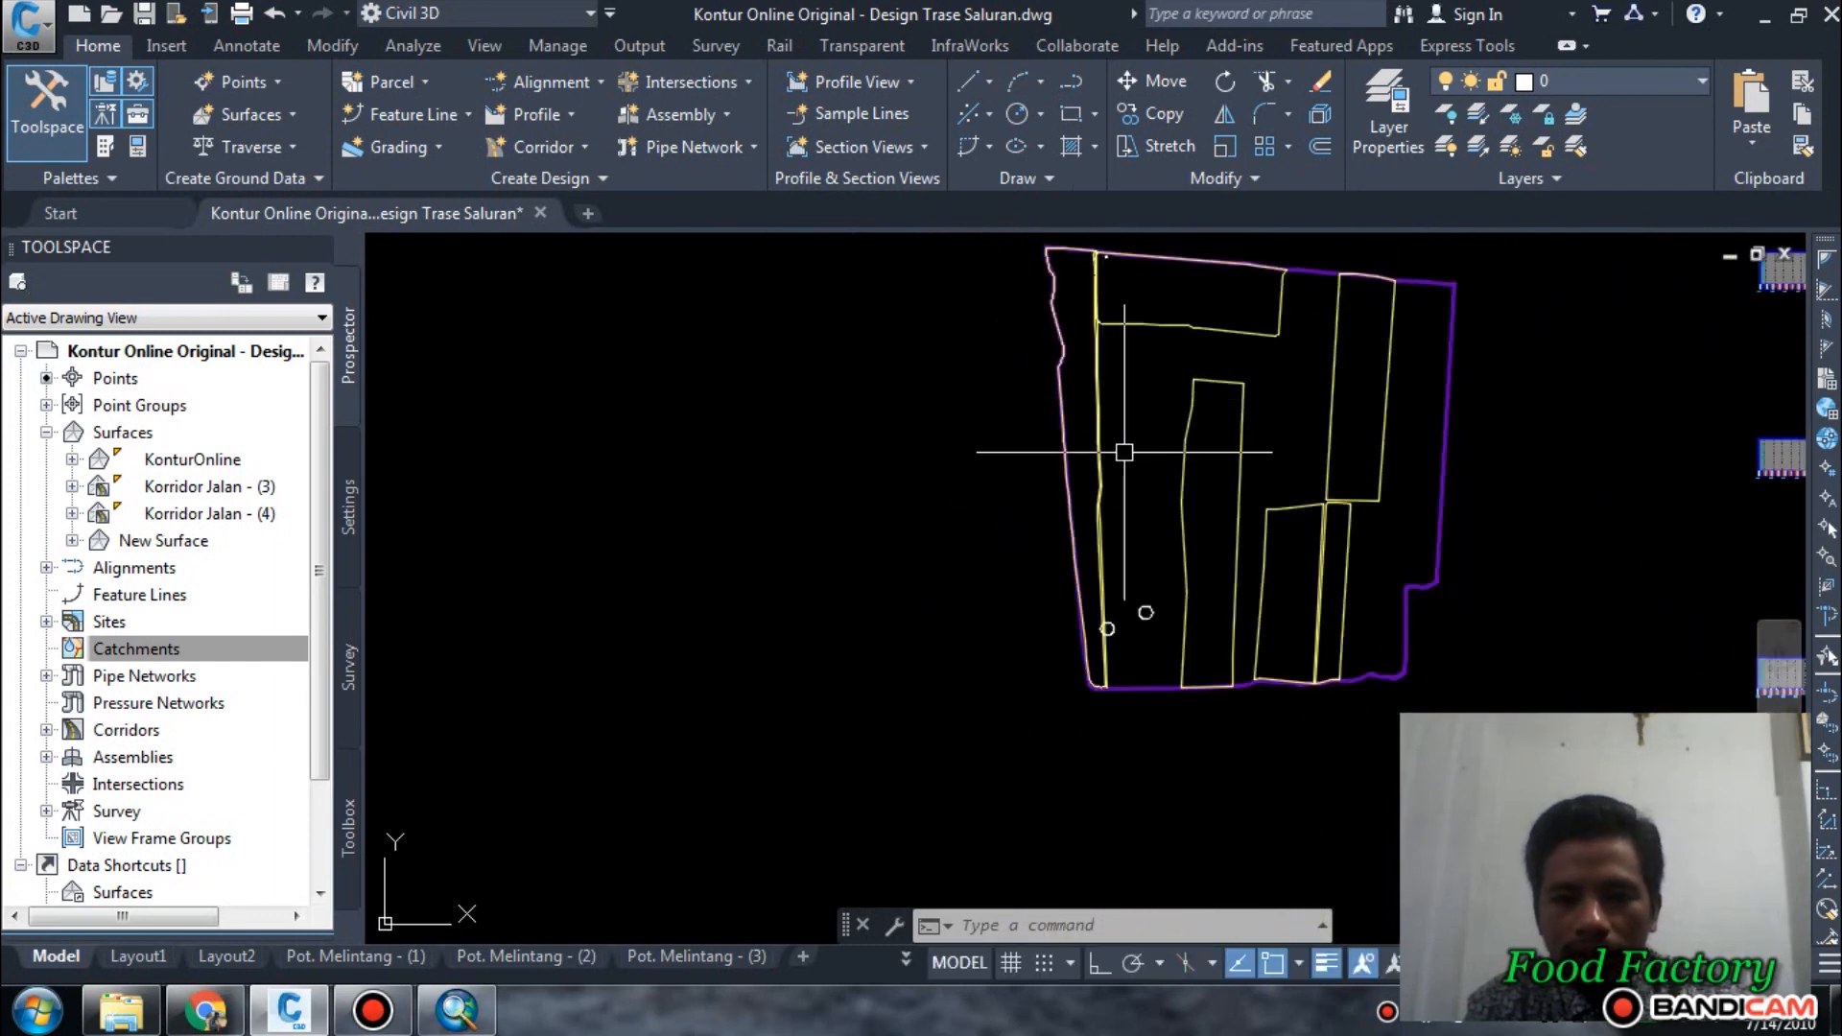
middle_drag(1119, 452, 1102, 581)
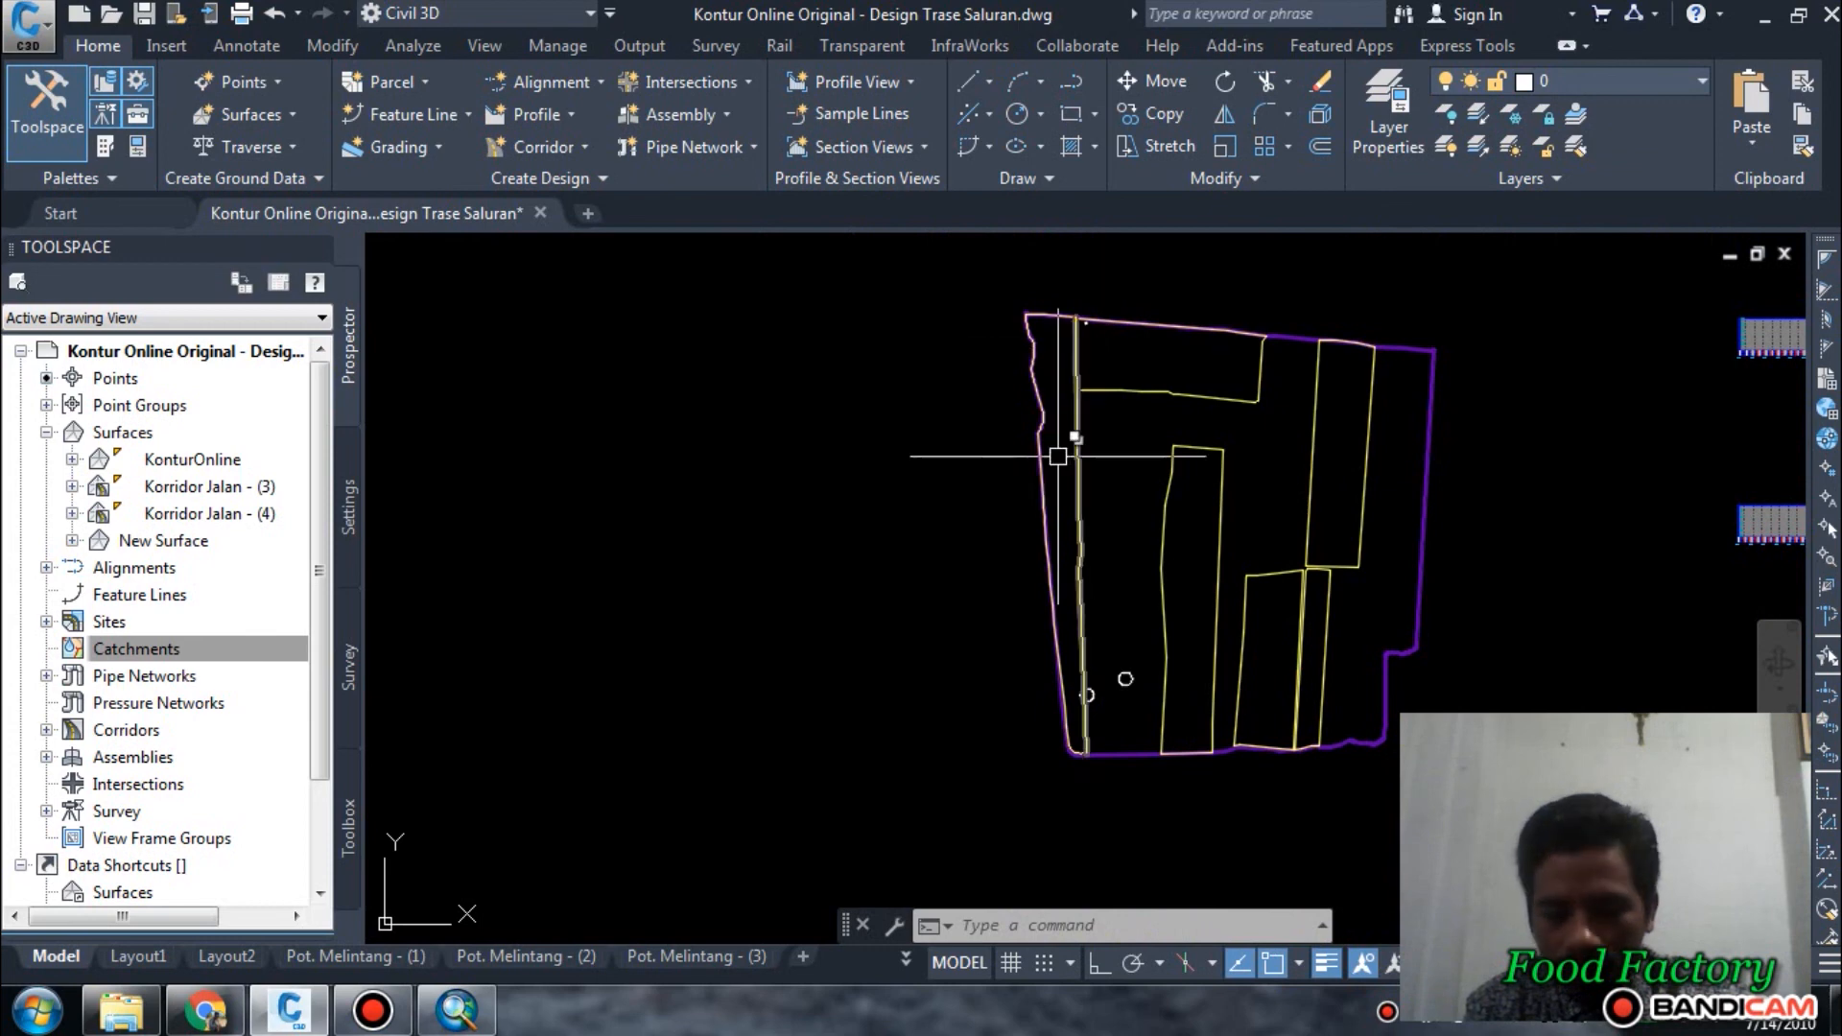
middle_drag(1158, 637, 984, 640)
scroll(959, 629, up, 2)
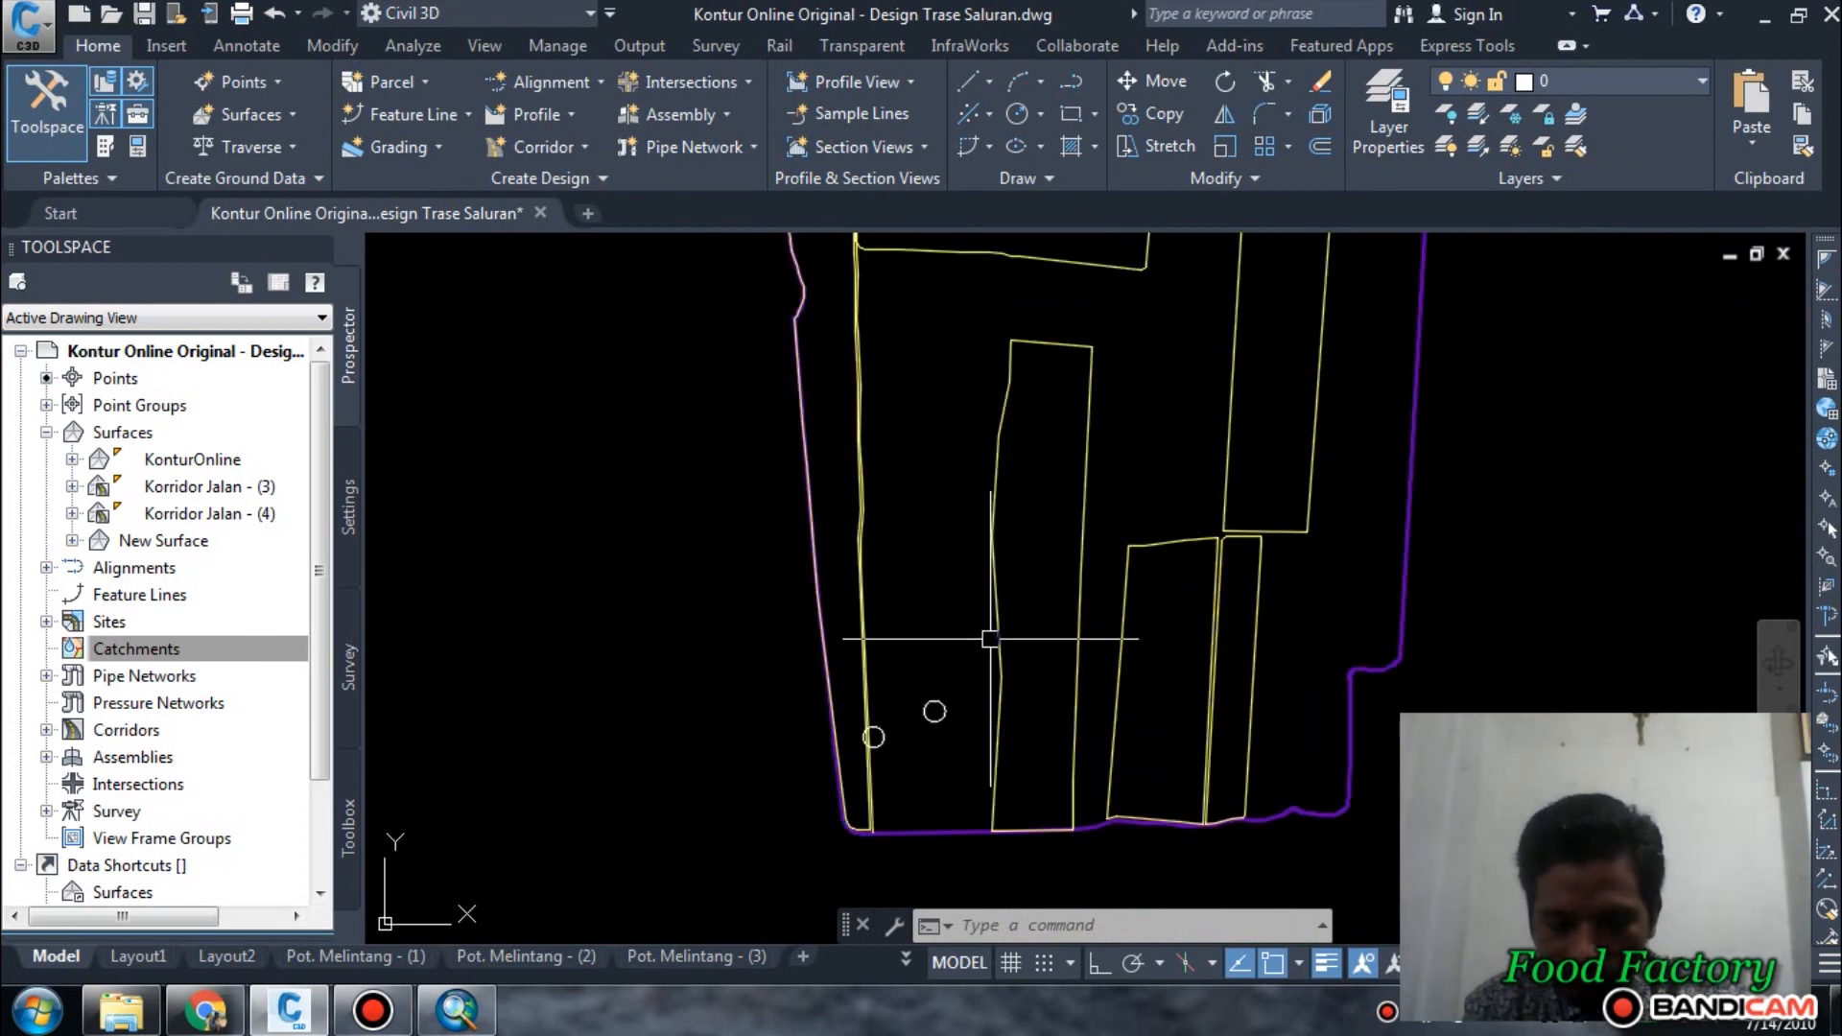
scroll(938, 614, down, 5)
scroll(902, 667, up, 2)
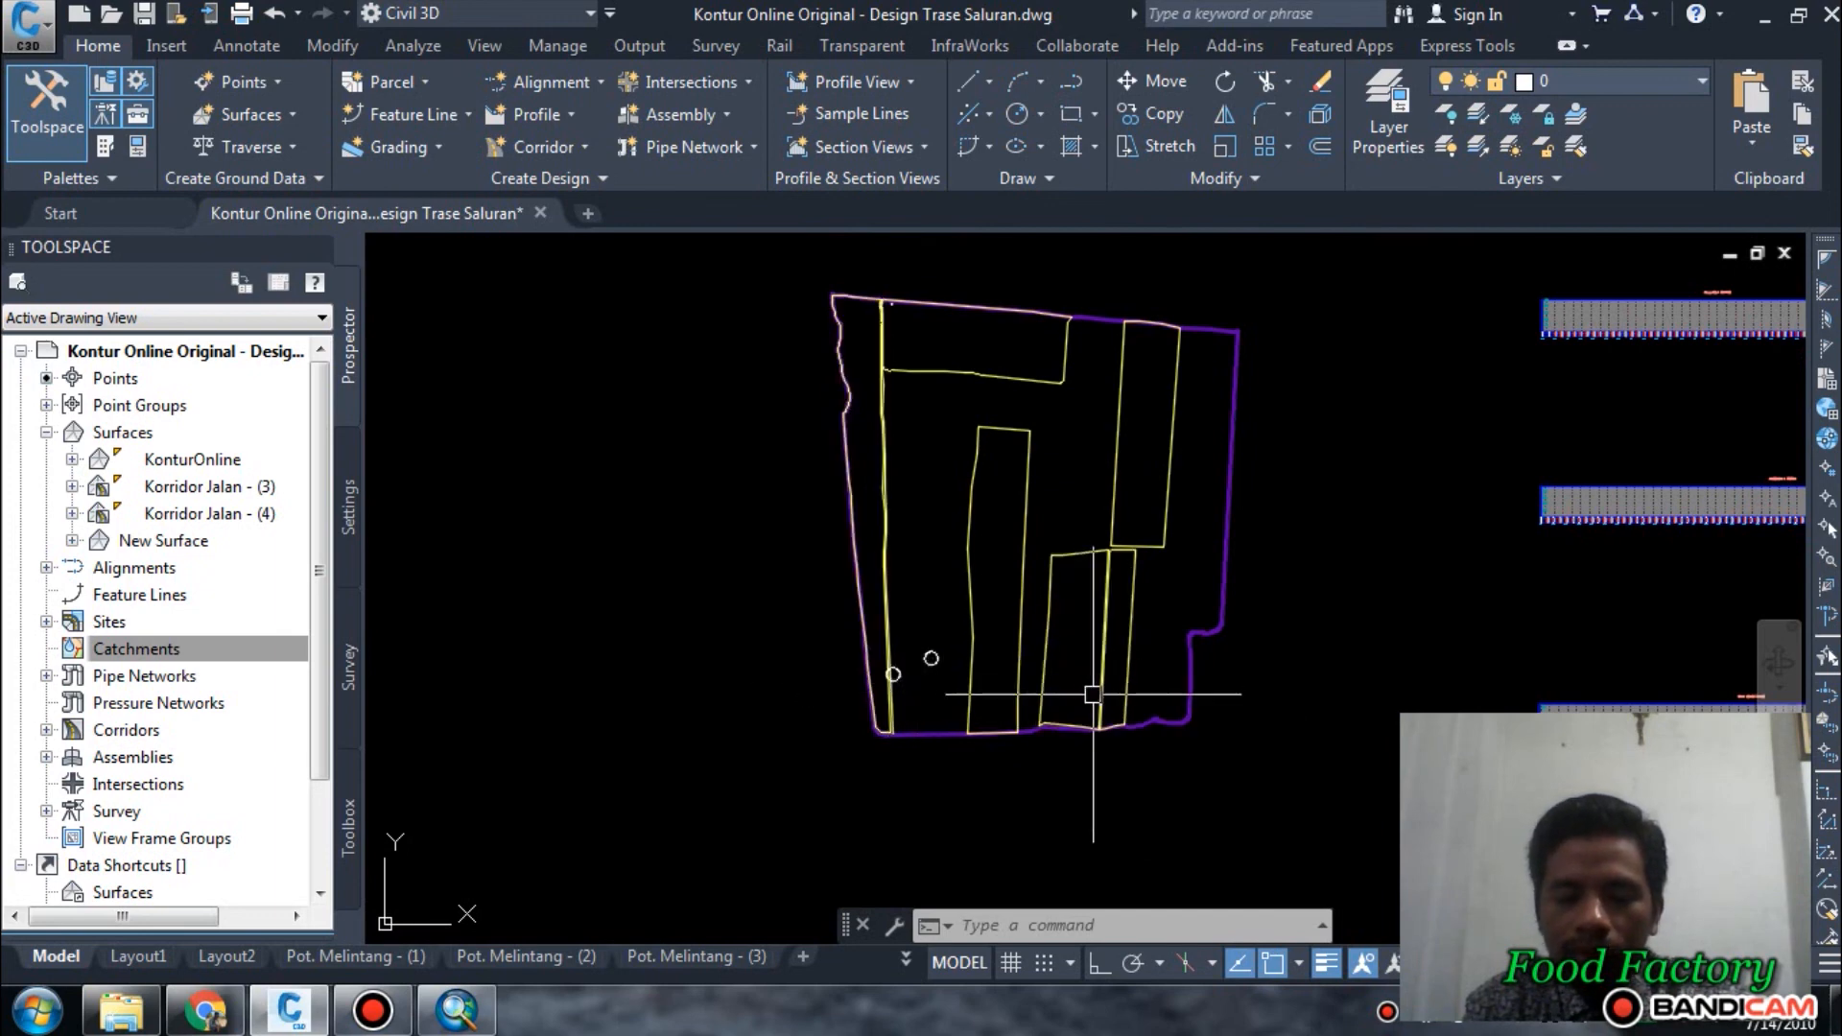
scroll(934, 713, up, 3)
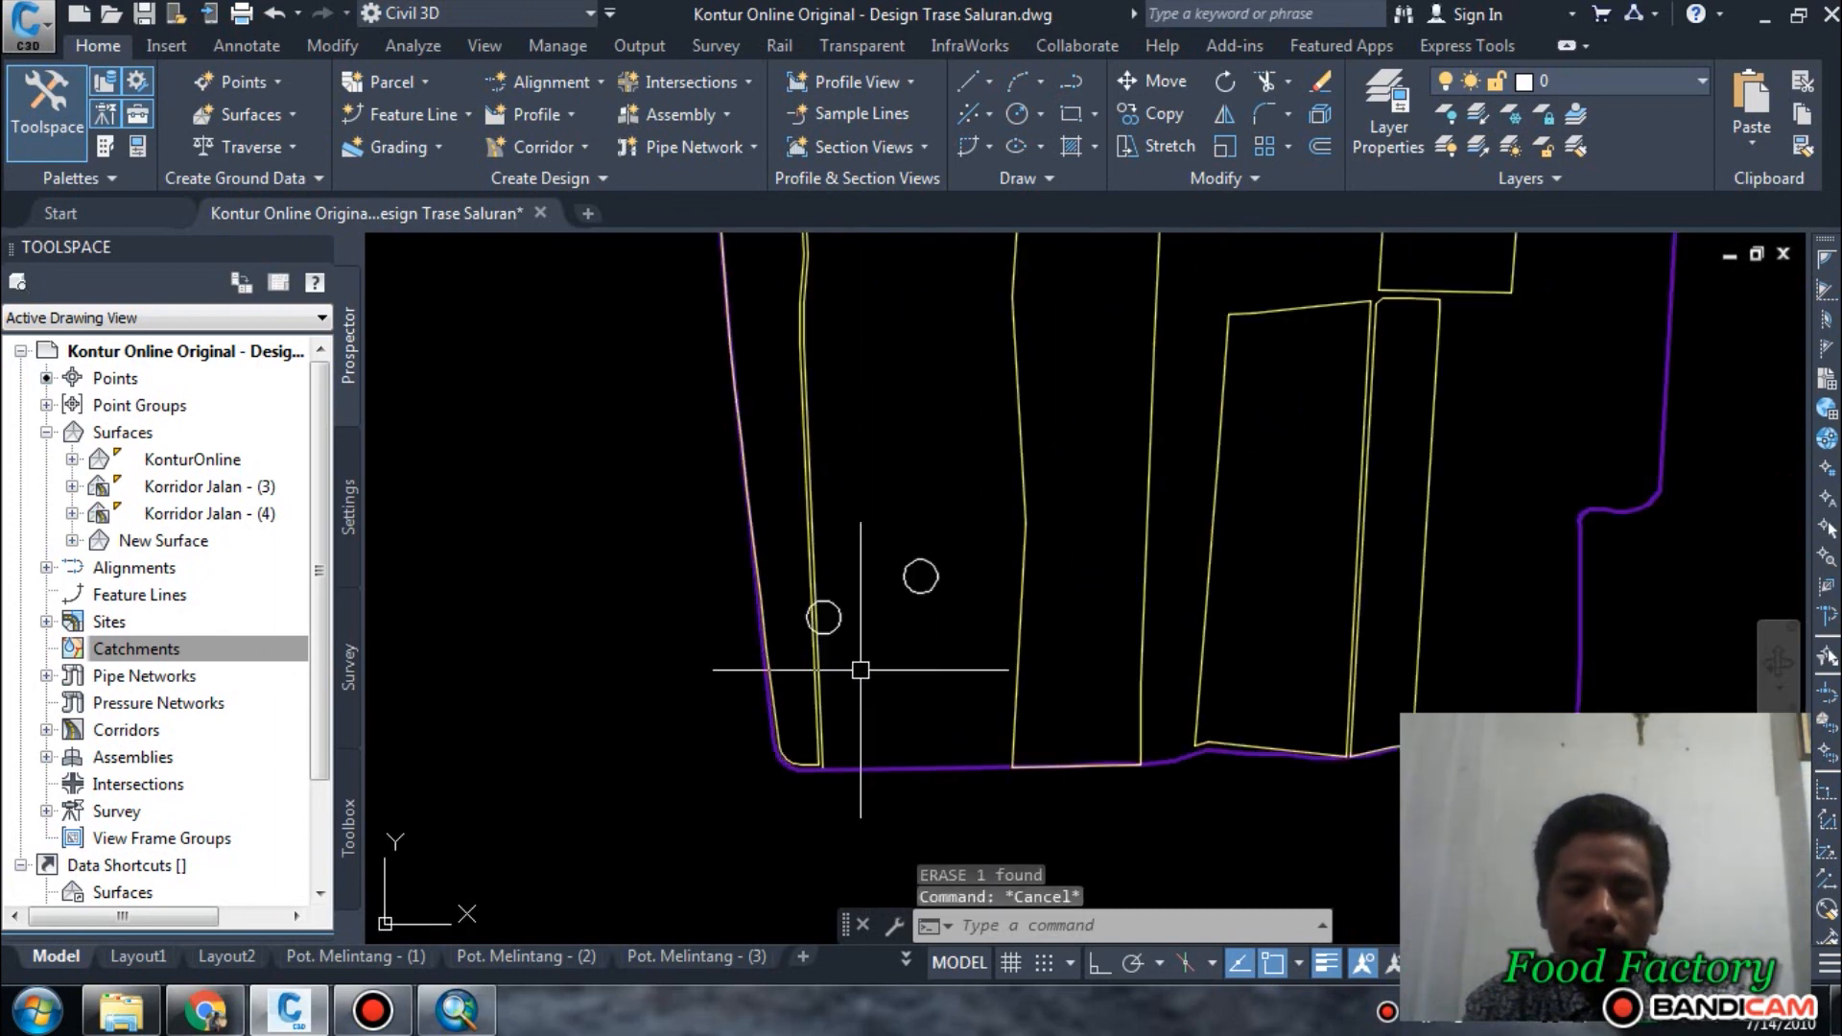
Draw a horizontal construction line across the southern part of the plots, just south of the two circles.
scroll(860, 670, up, 2)
key(Escape)
key(Escape)
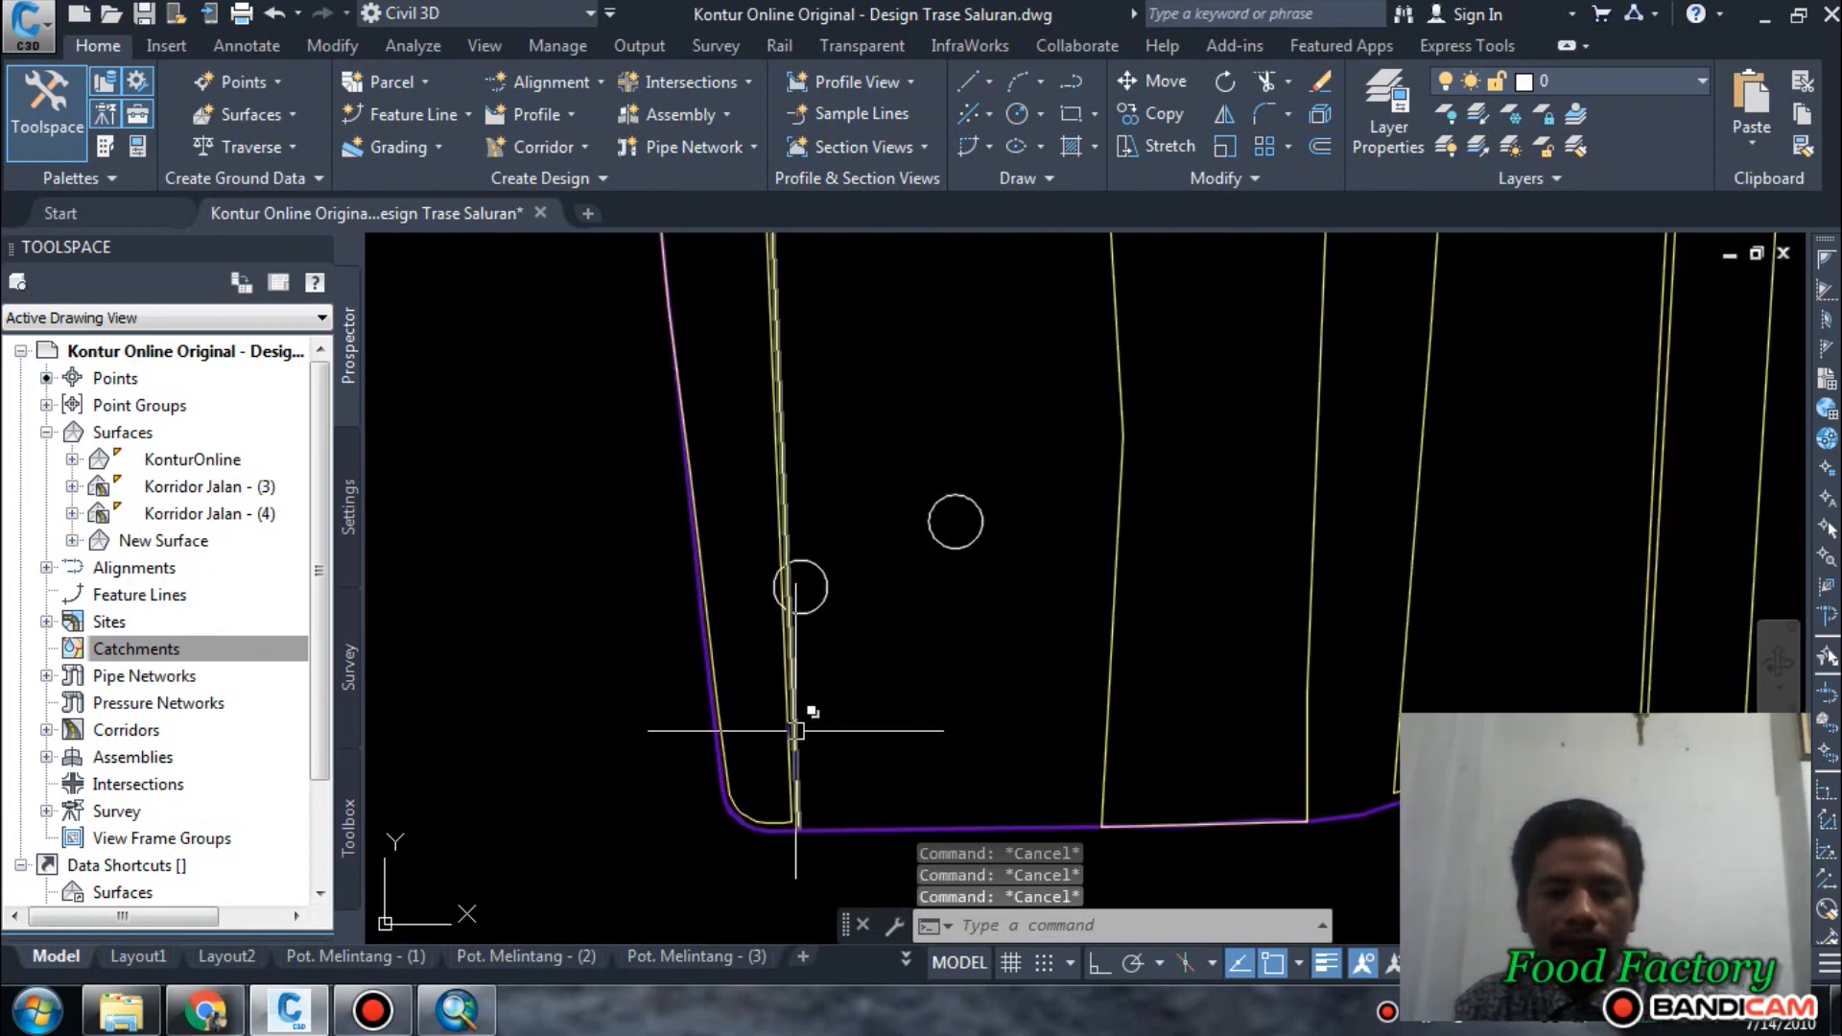
scroll(795, 730, up, 2)
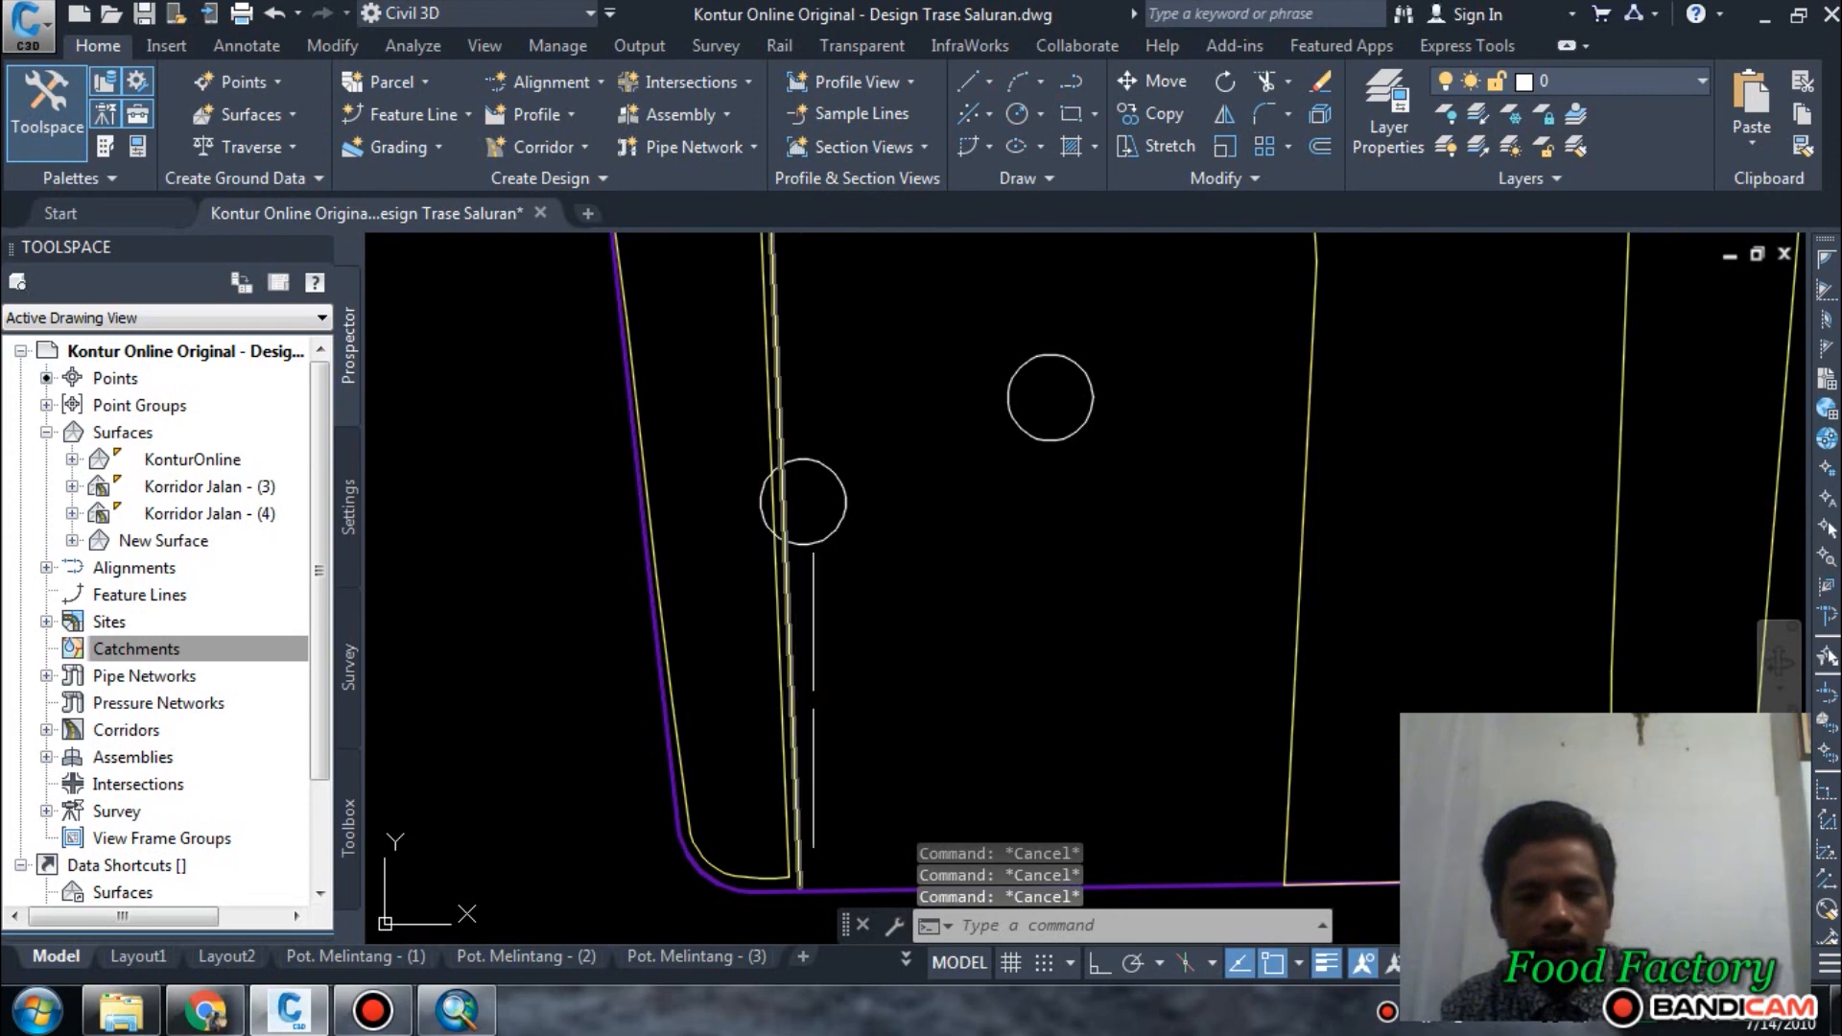
scroll(816, 698, down, 4)
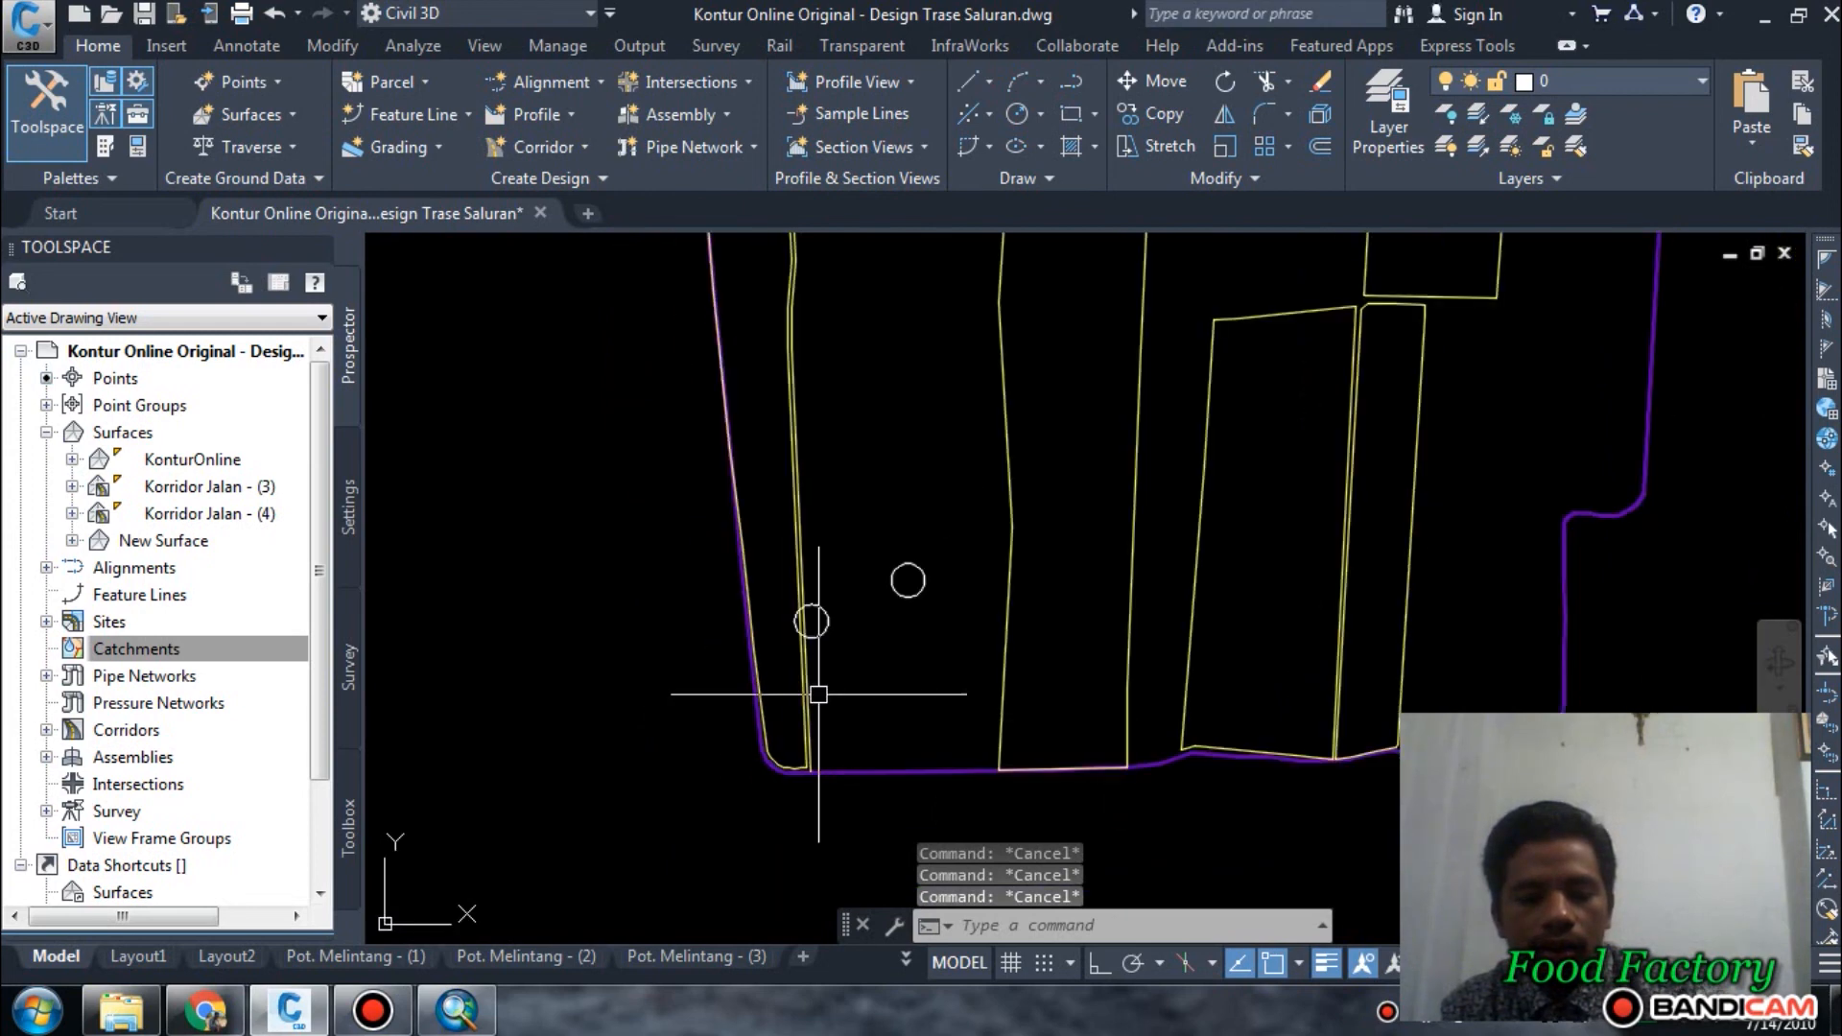
text(xl)
key(Return)
text(h)
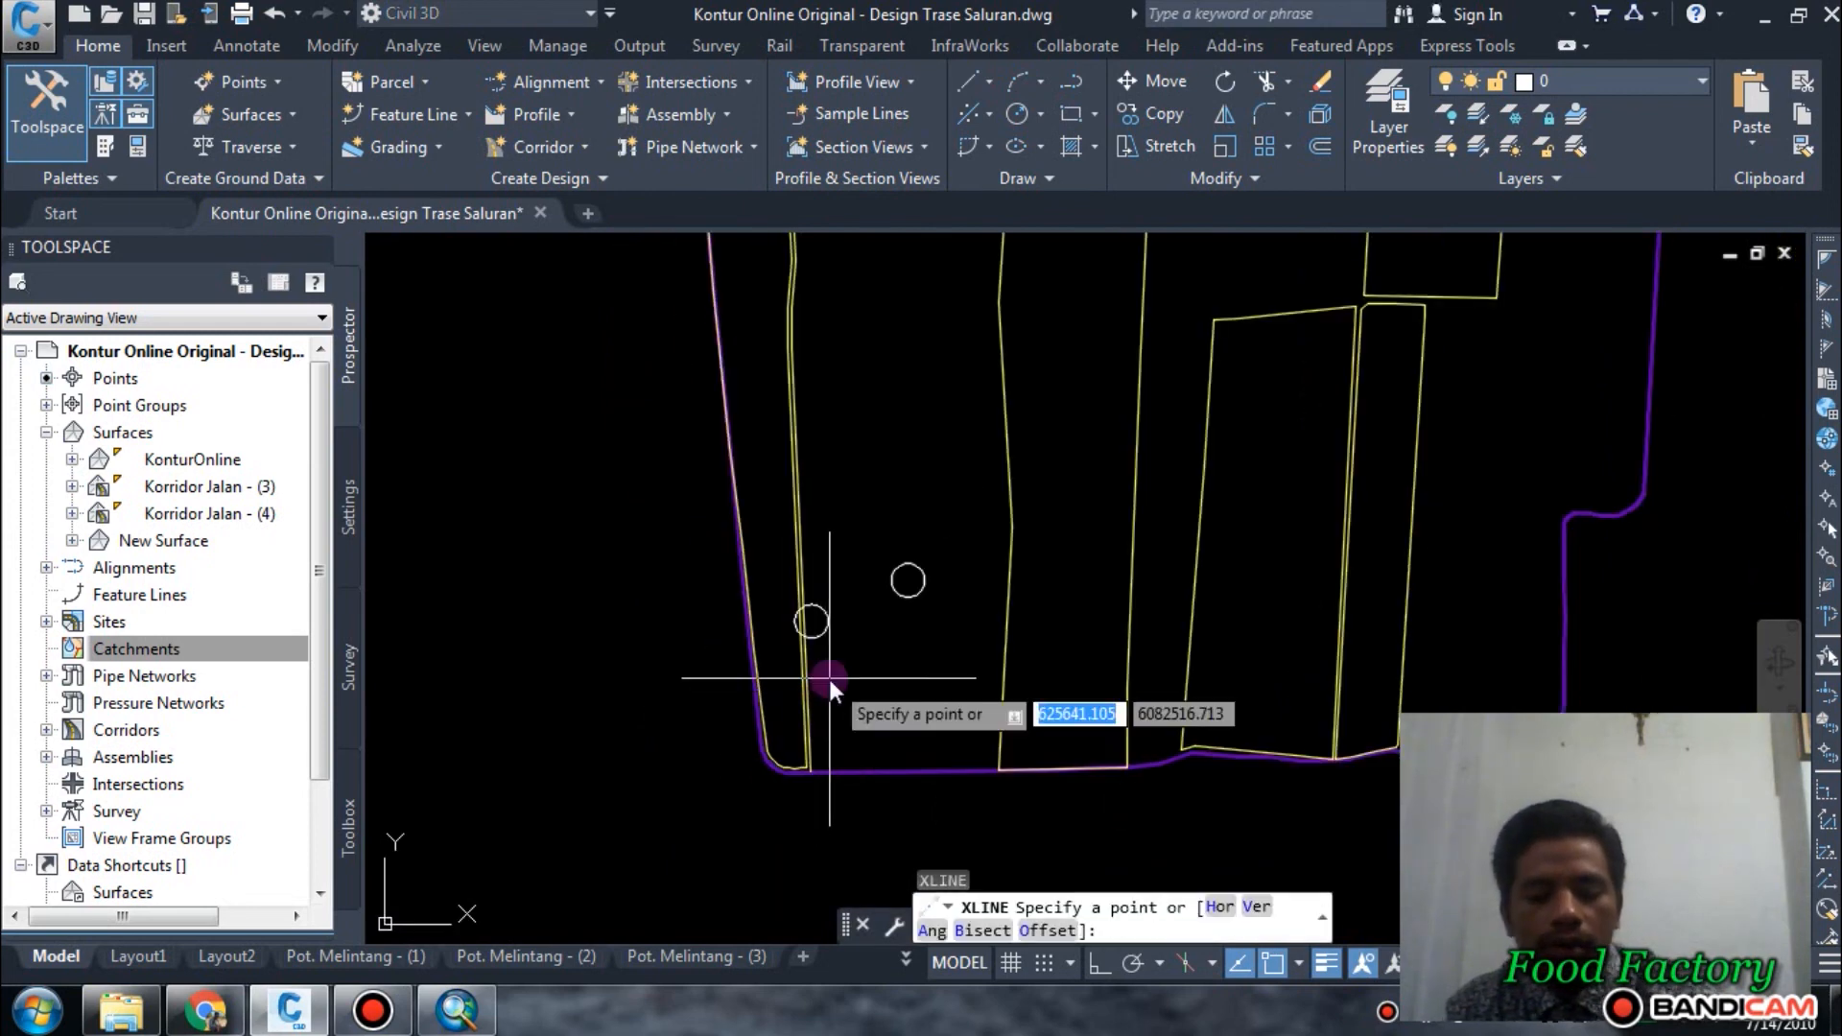
key(Return)
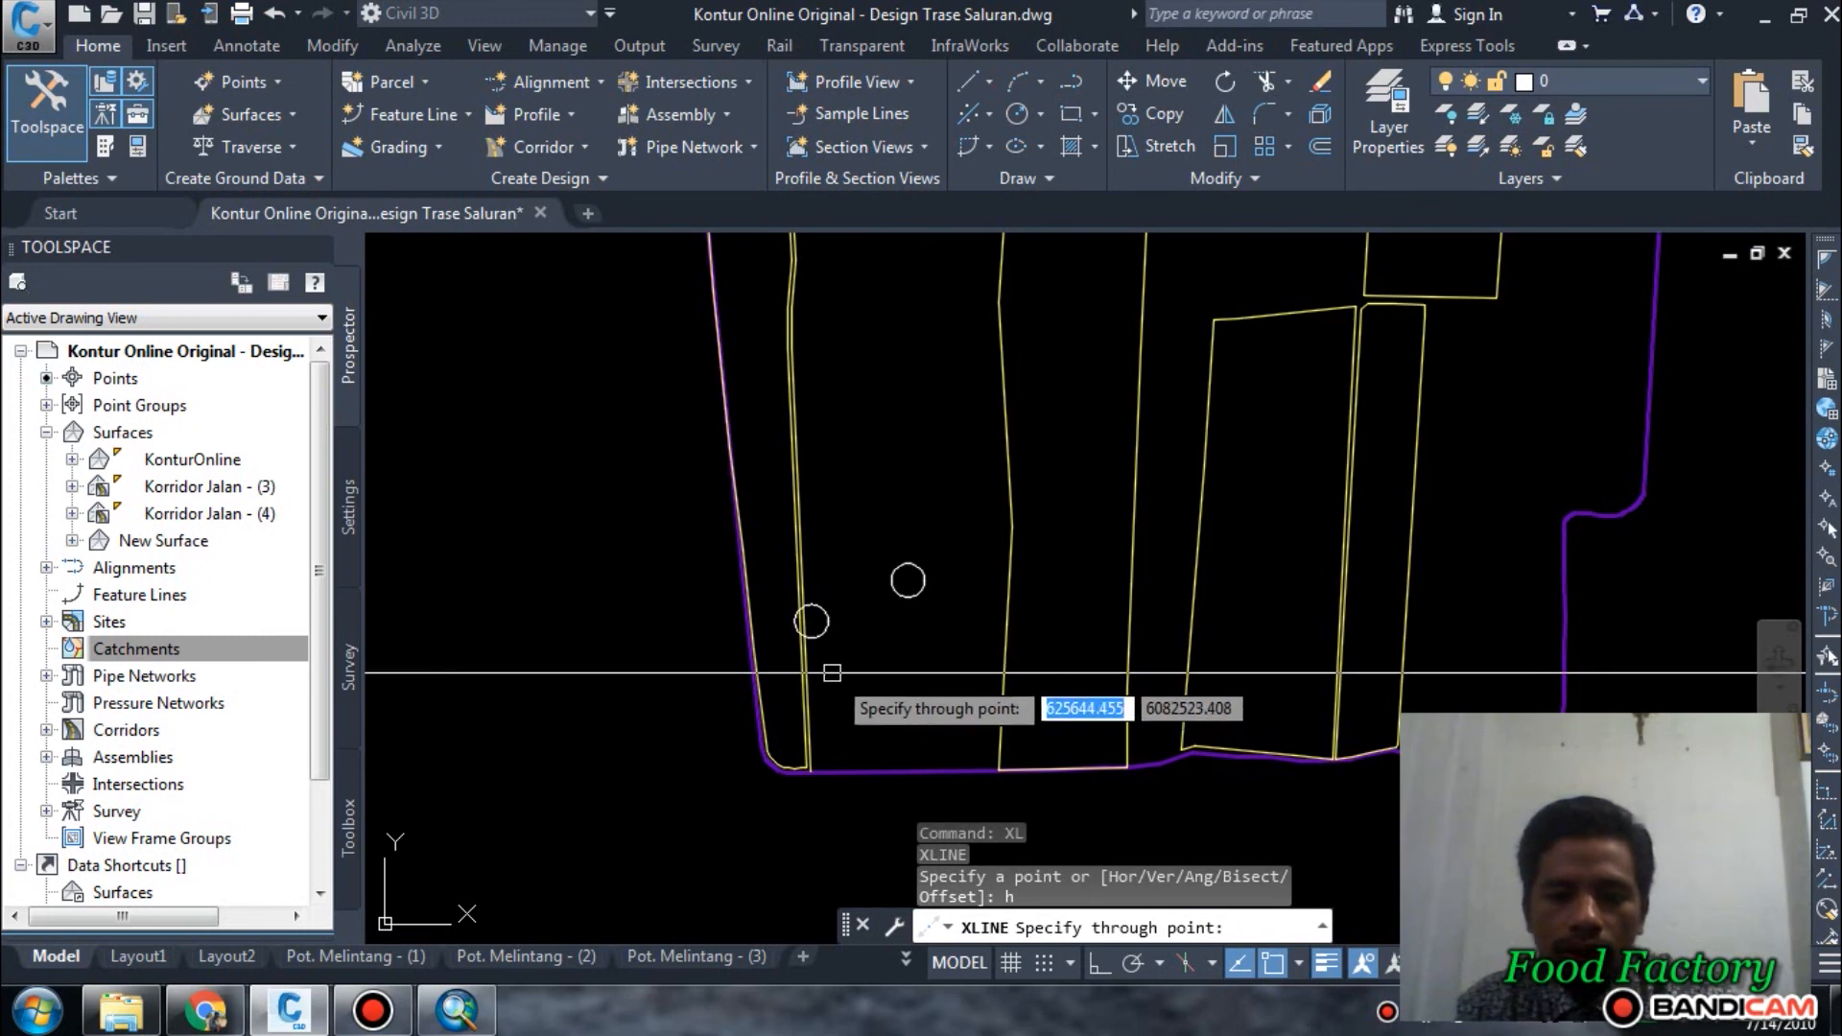
click(831, 682)
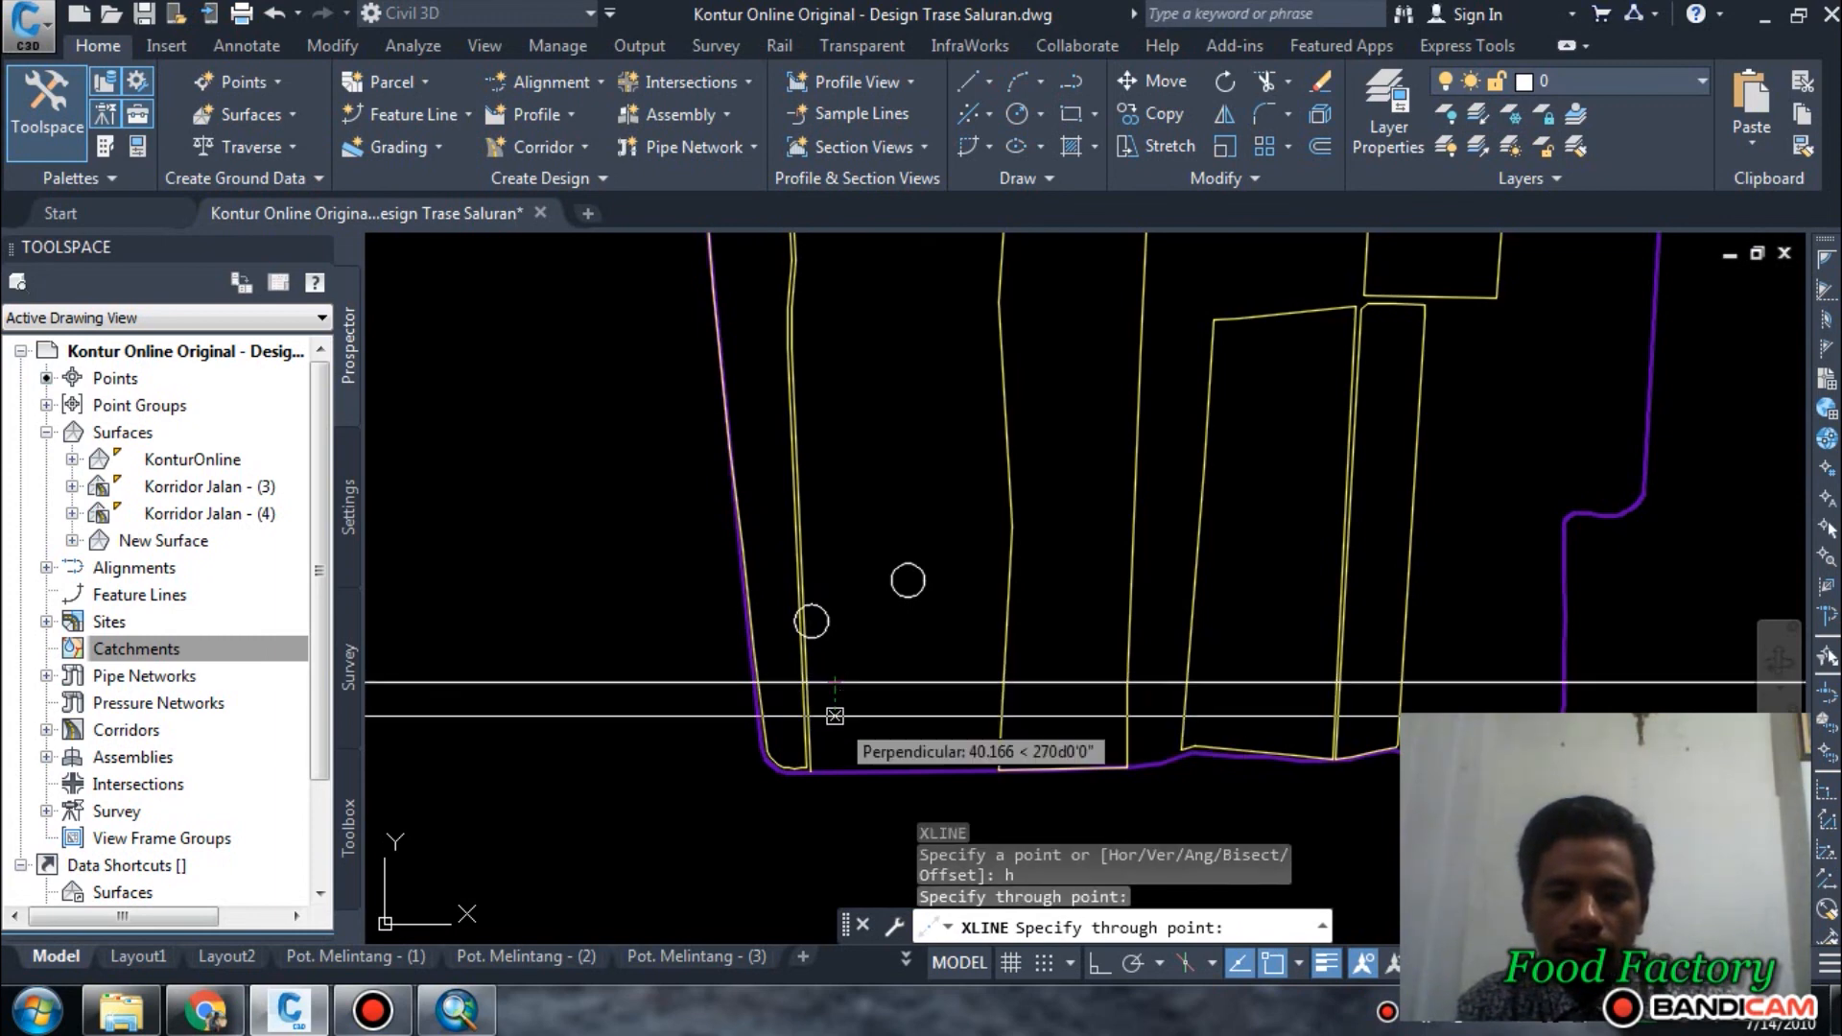
key(Escape)
text(o)
key(Return)
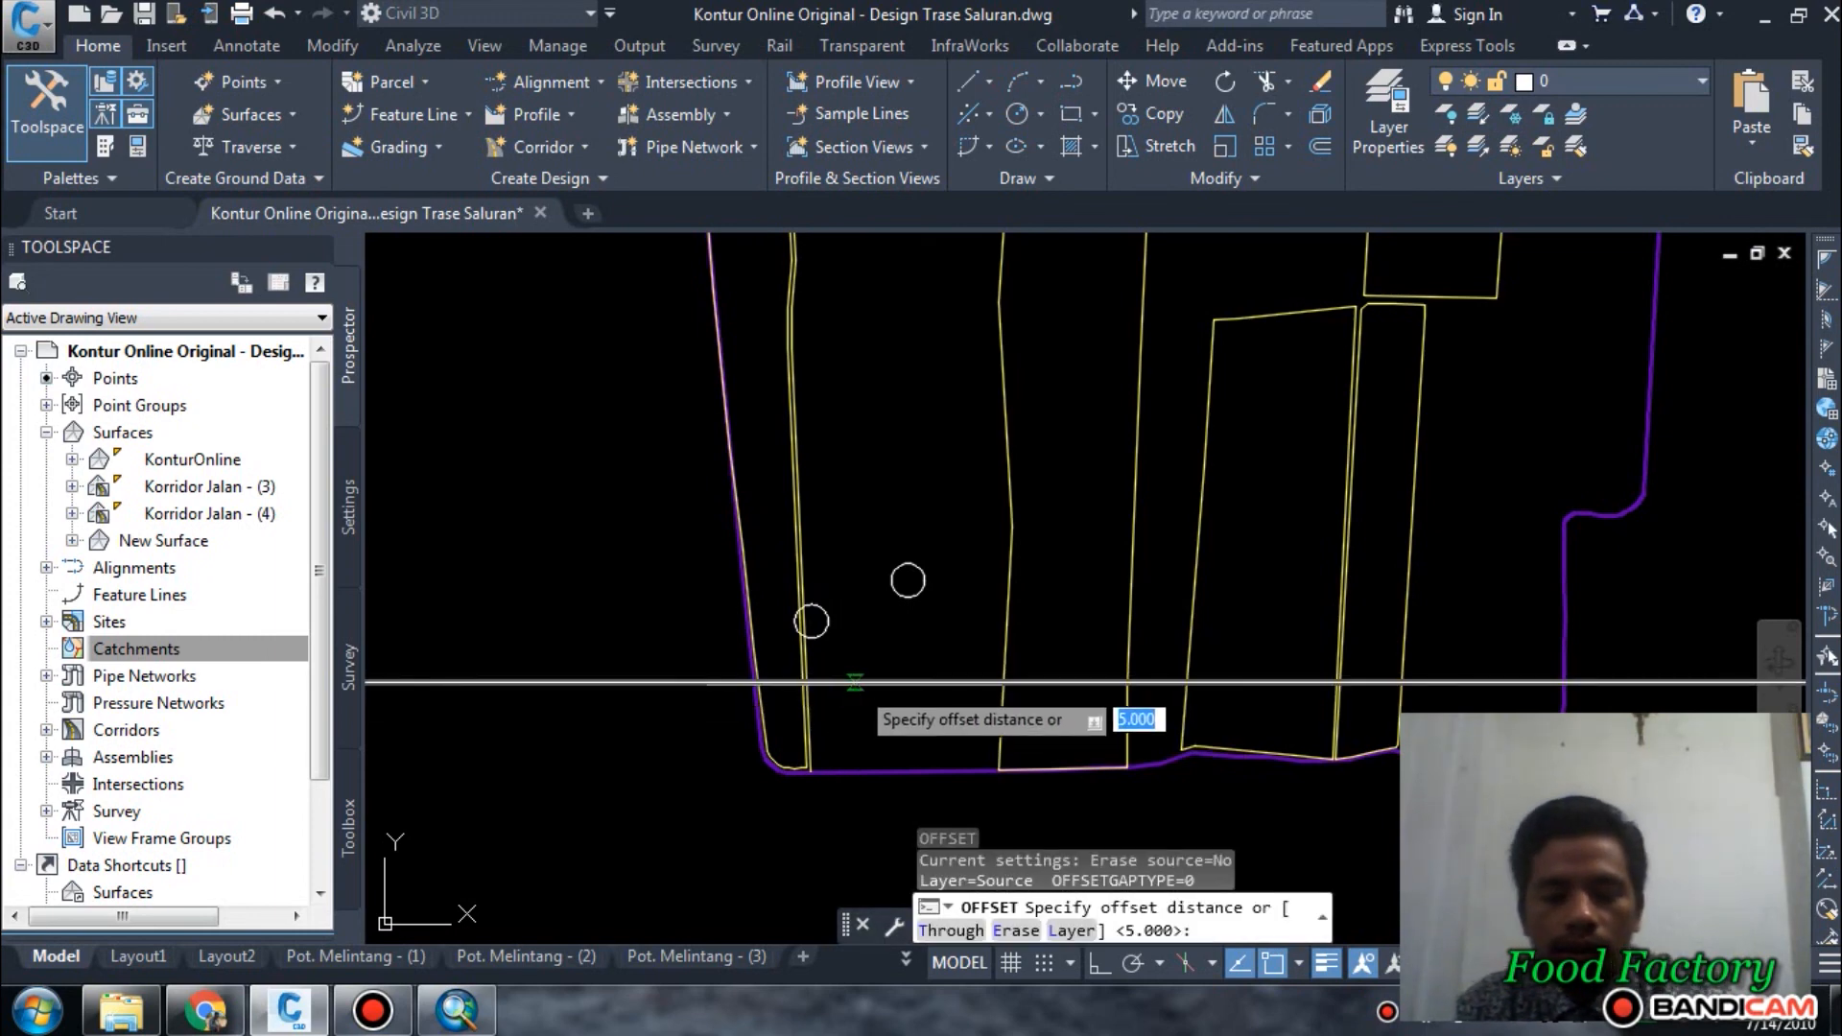
key(Escape)
scroll(861, 691, up, 4)
key(Escape)
key(Escape)
key(Escape)
Trim off the part of the horizontal construction line lying west of the trimmed offset line.
scroll(867, 692, up, 4)
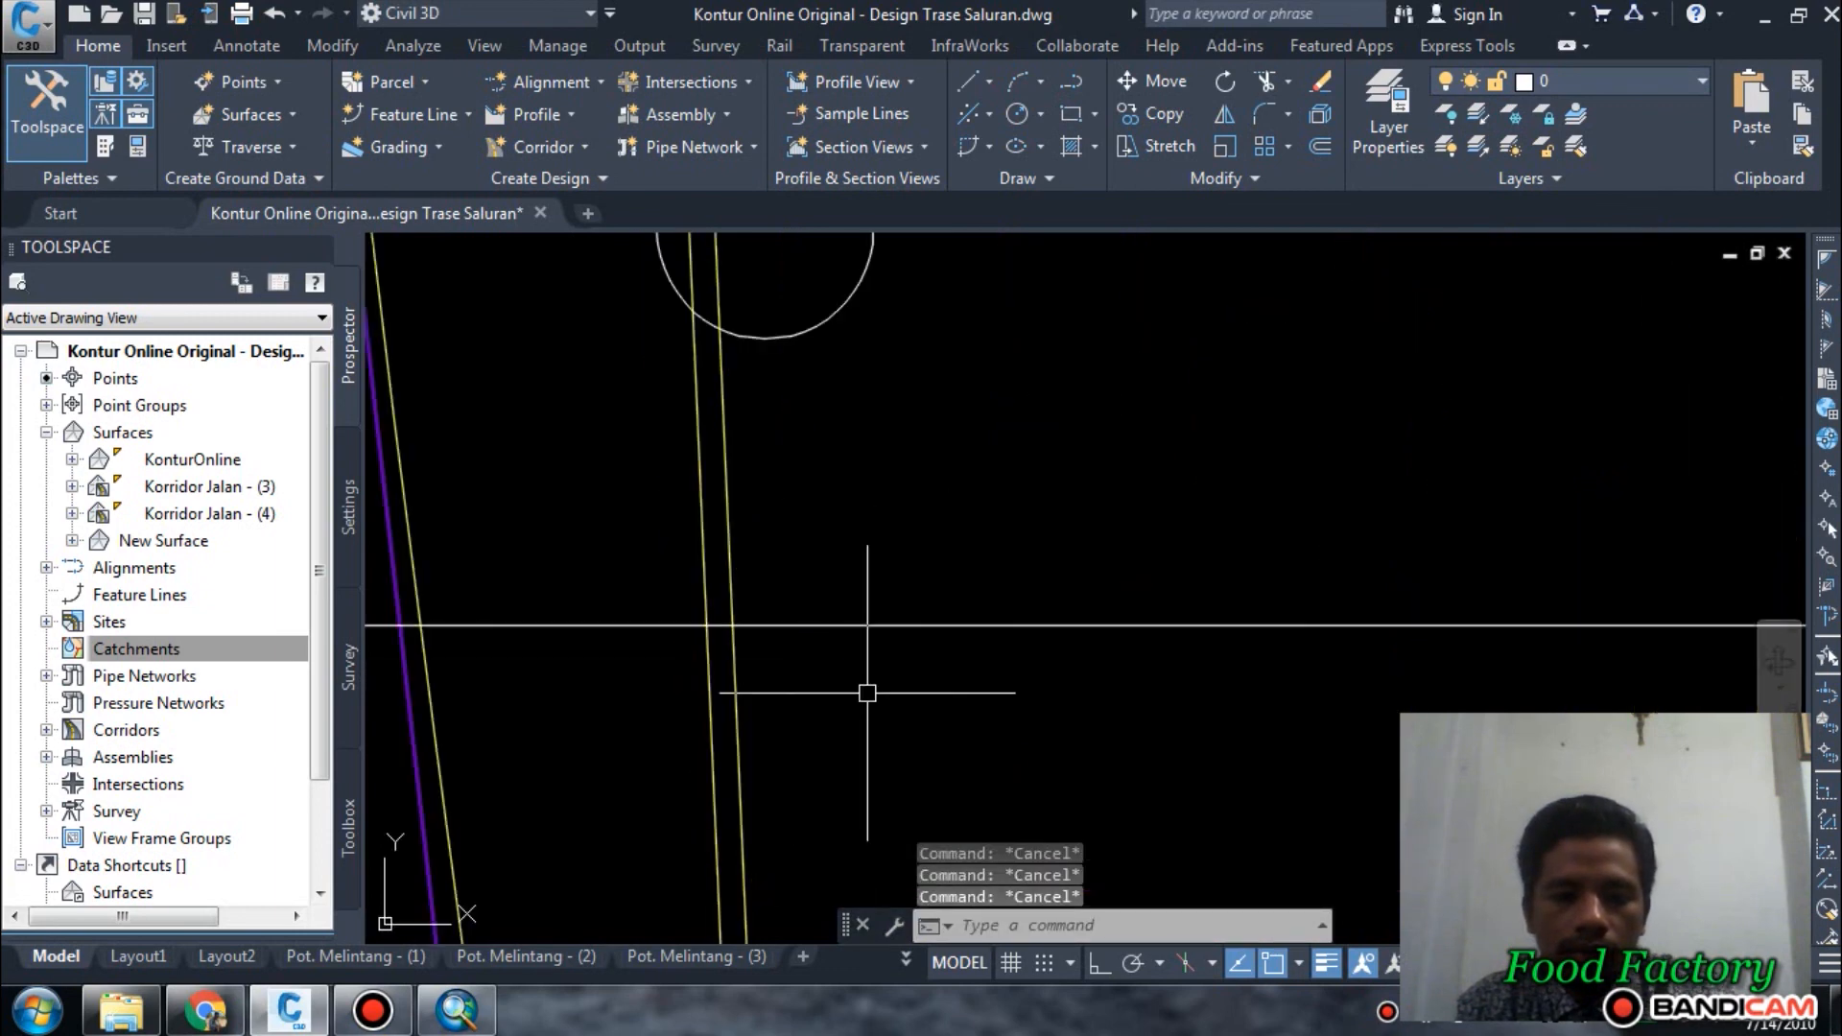
key(Return)
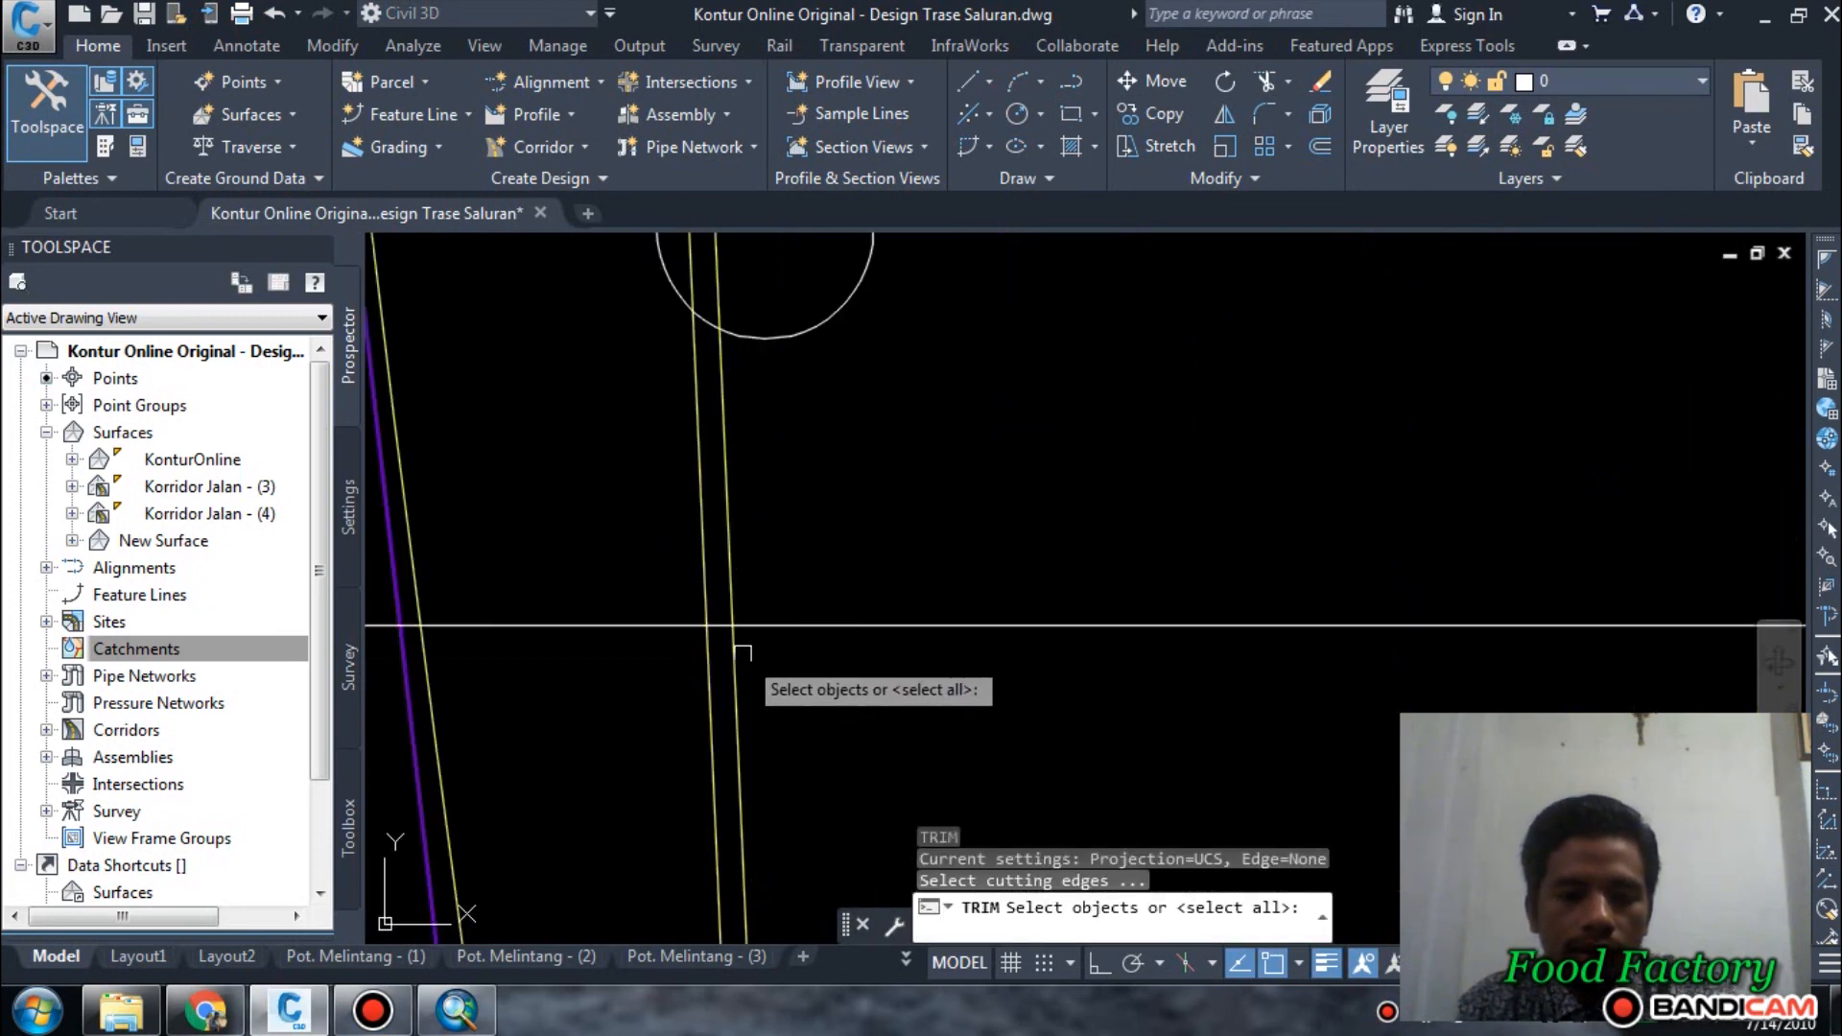
click(741, 652)
key(Return)
click(656, 623)
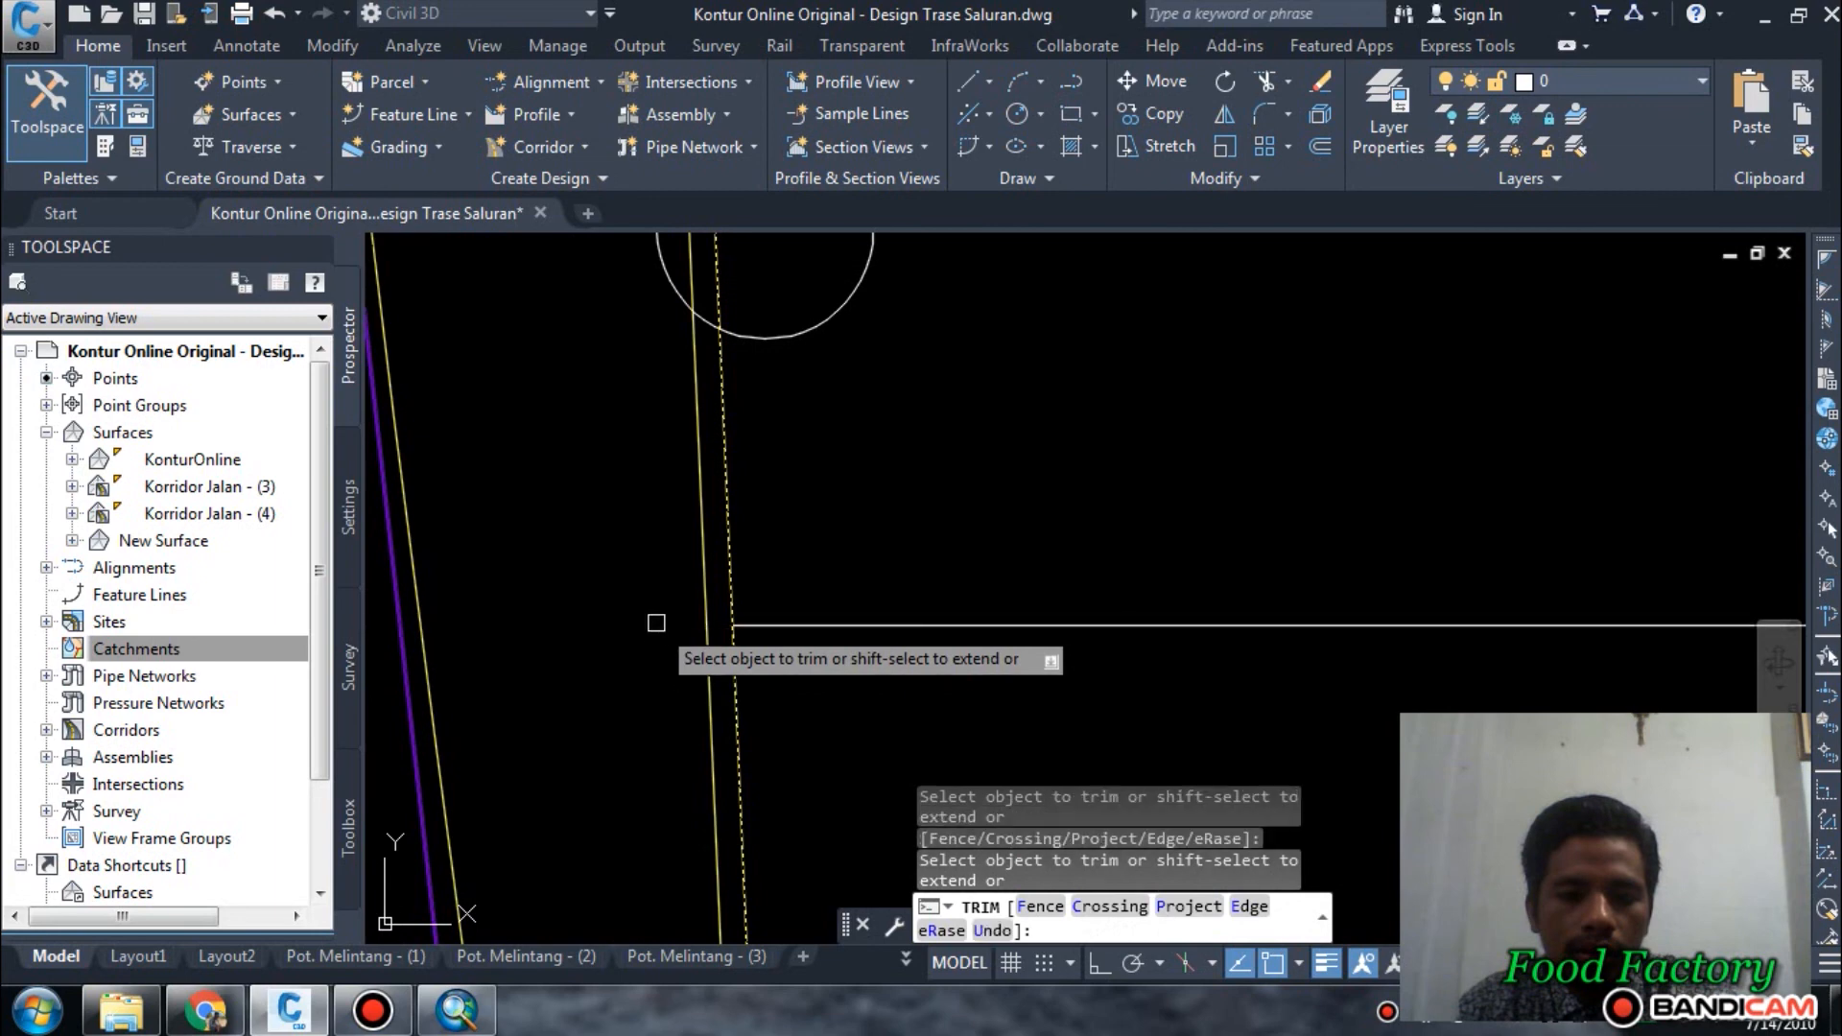
scroll(656, 623, down, 5)
key(Escape)
Trim off the part of the horizontal line lying east of the narrow southeastern plot's western edge.
scroll(1055, 701, up, 2)
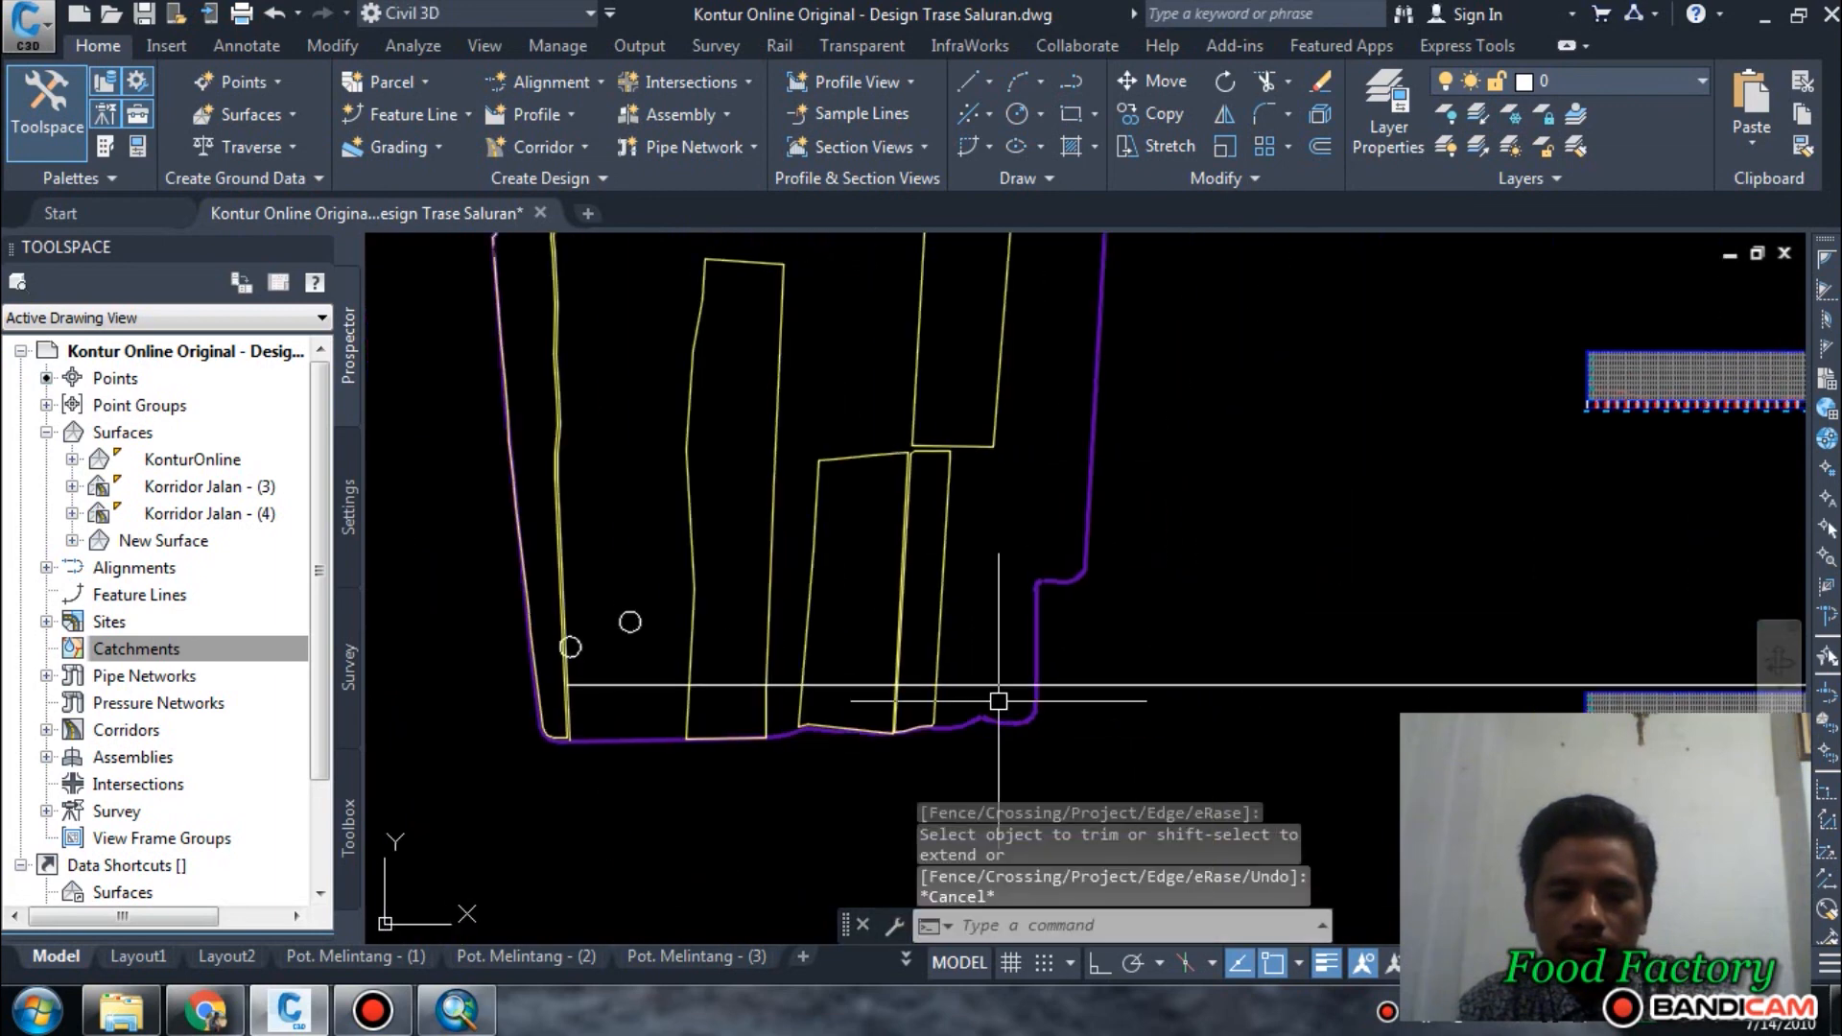
scroll(999, 701, up, 4)
middle_drag(997, 651, 1223, 633)
scroll(1064, 642, down, 4)
middle_drag(1064, 642, 1090, 687)
scroll(1086, 685, up, 2)
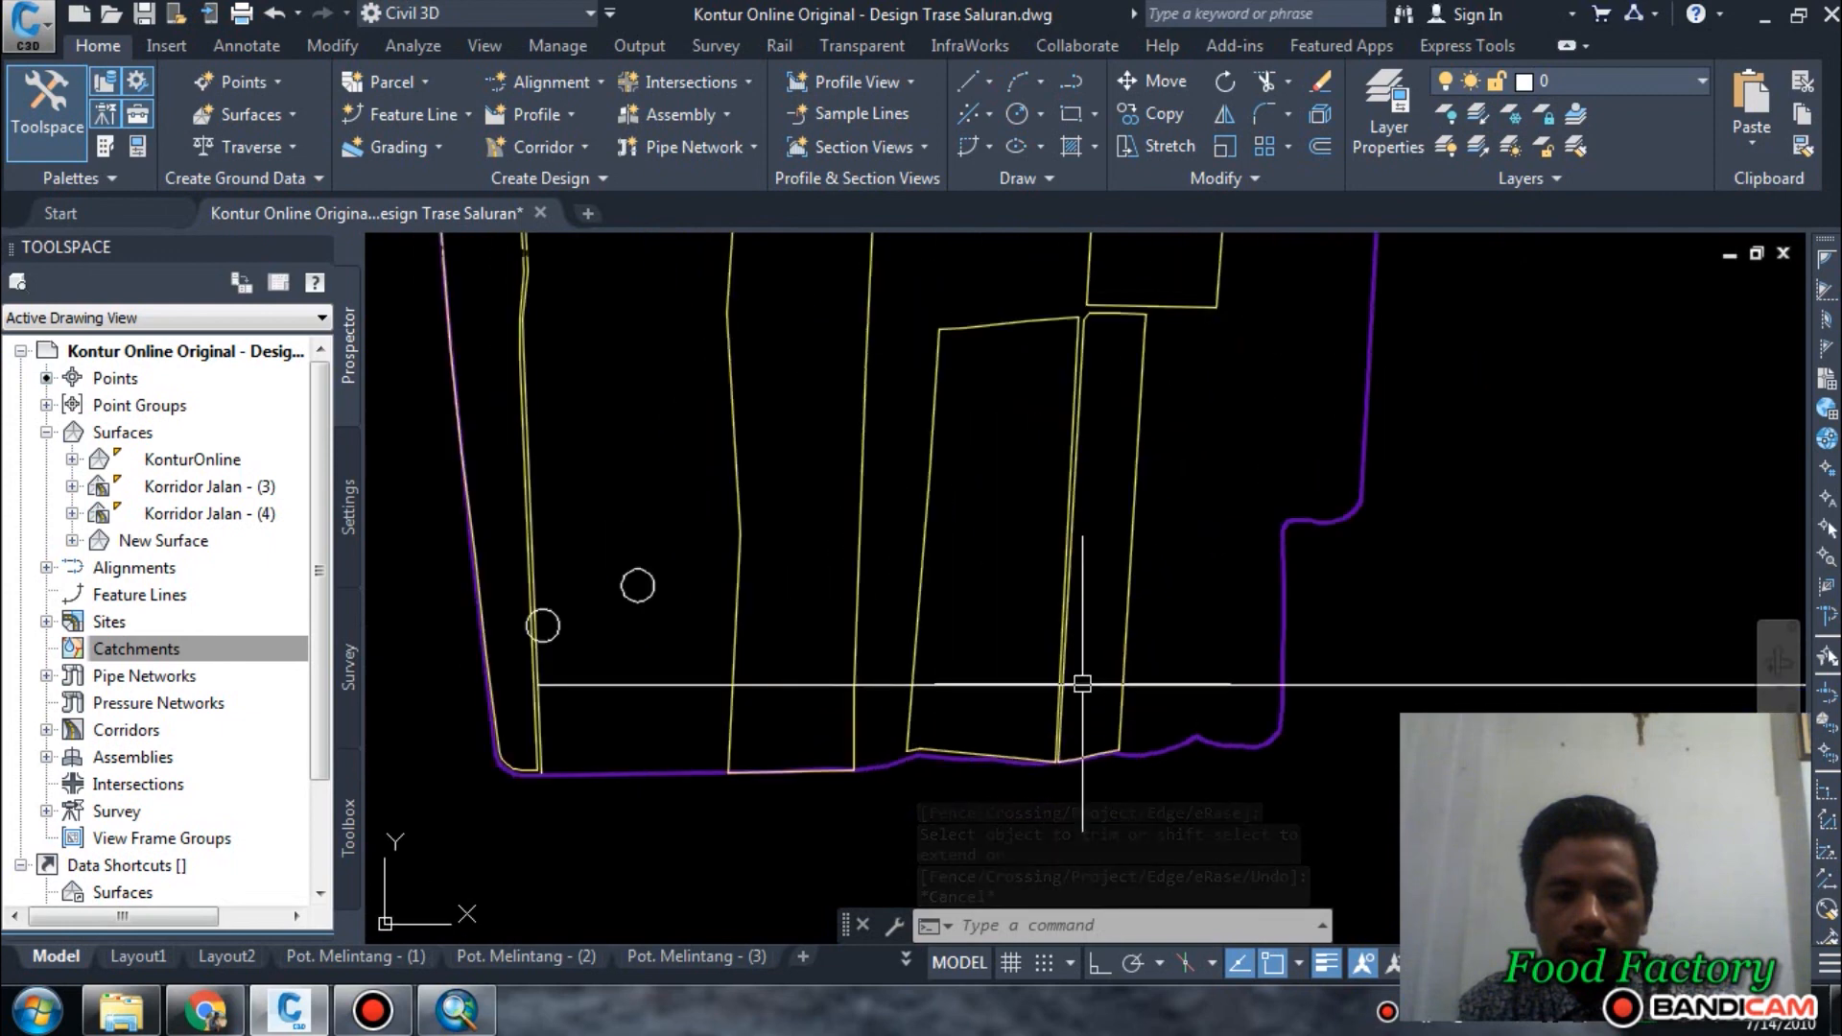
scroll(1082, 684, up, 5)
key(Escape)
key(Escape)
key(Escape)
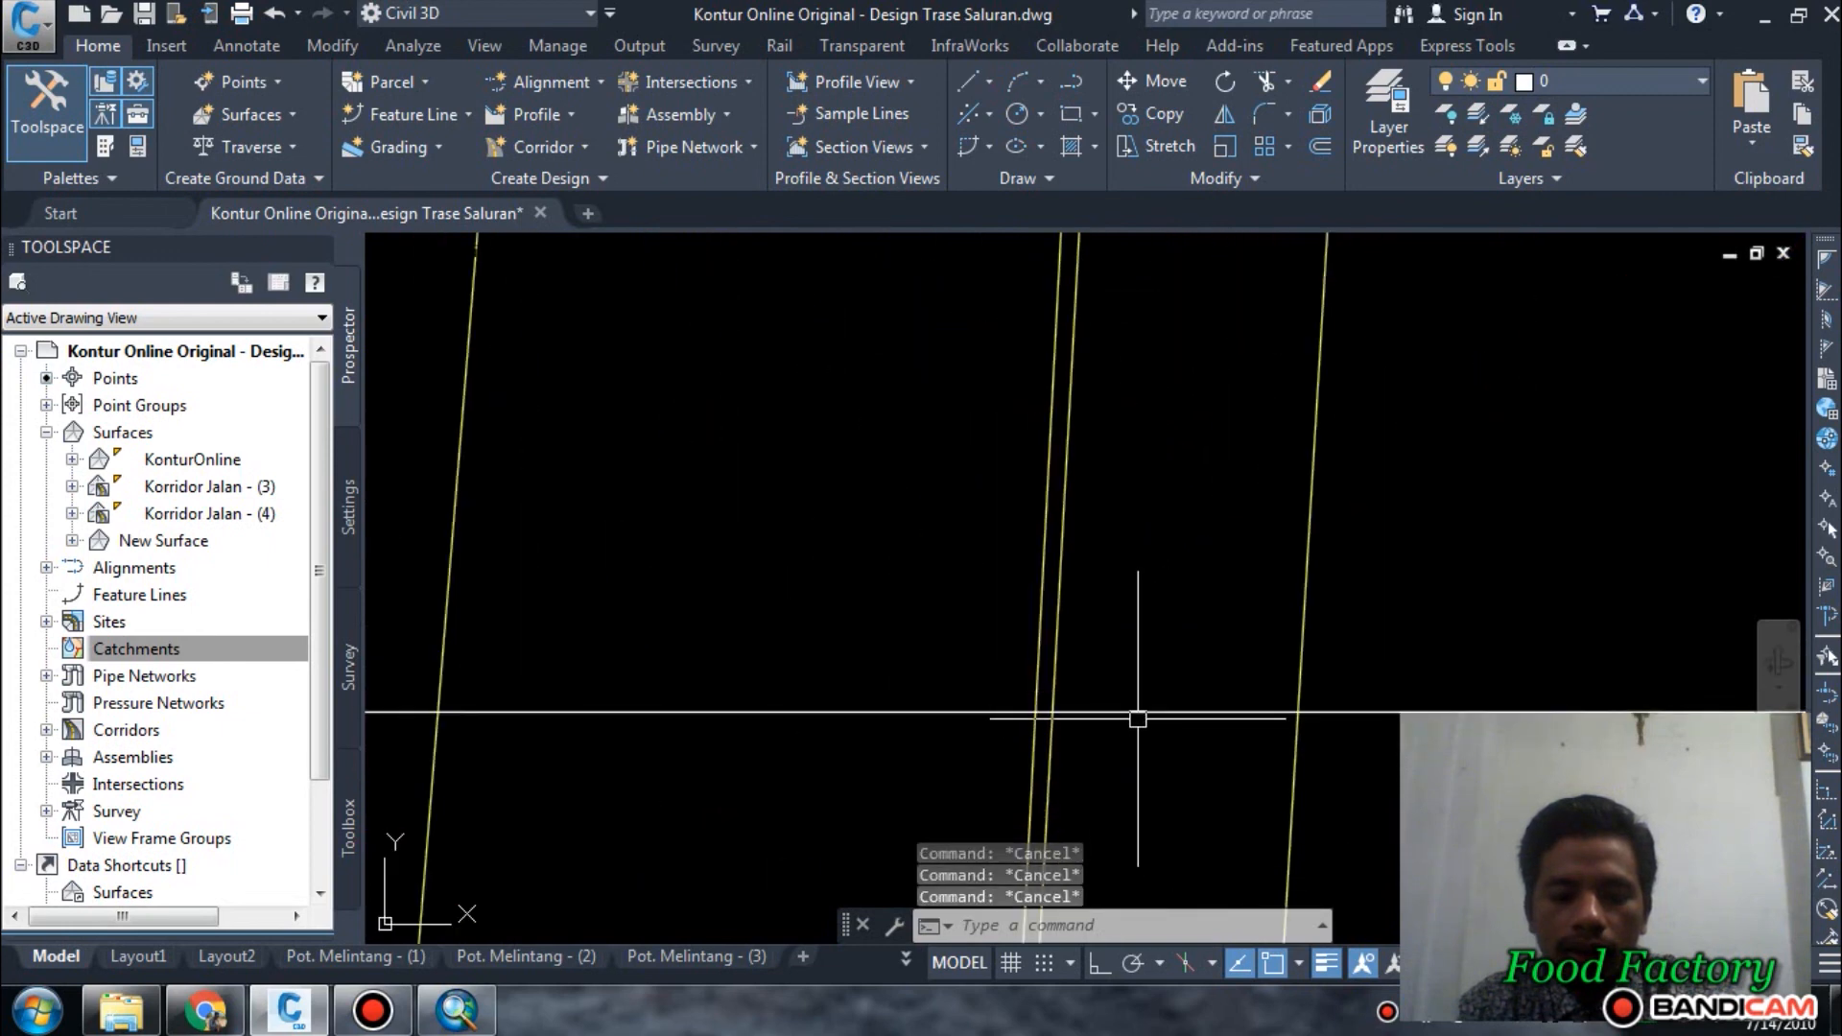
text(tr)
key(Return)
click(1061, 660)
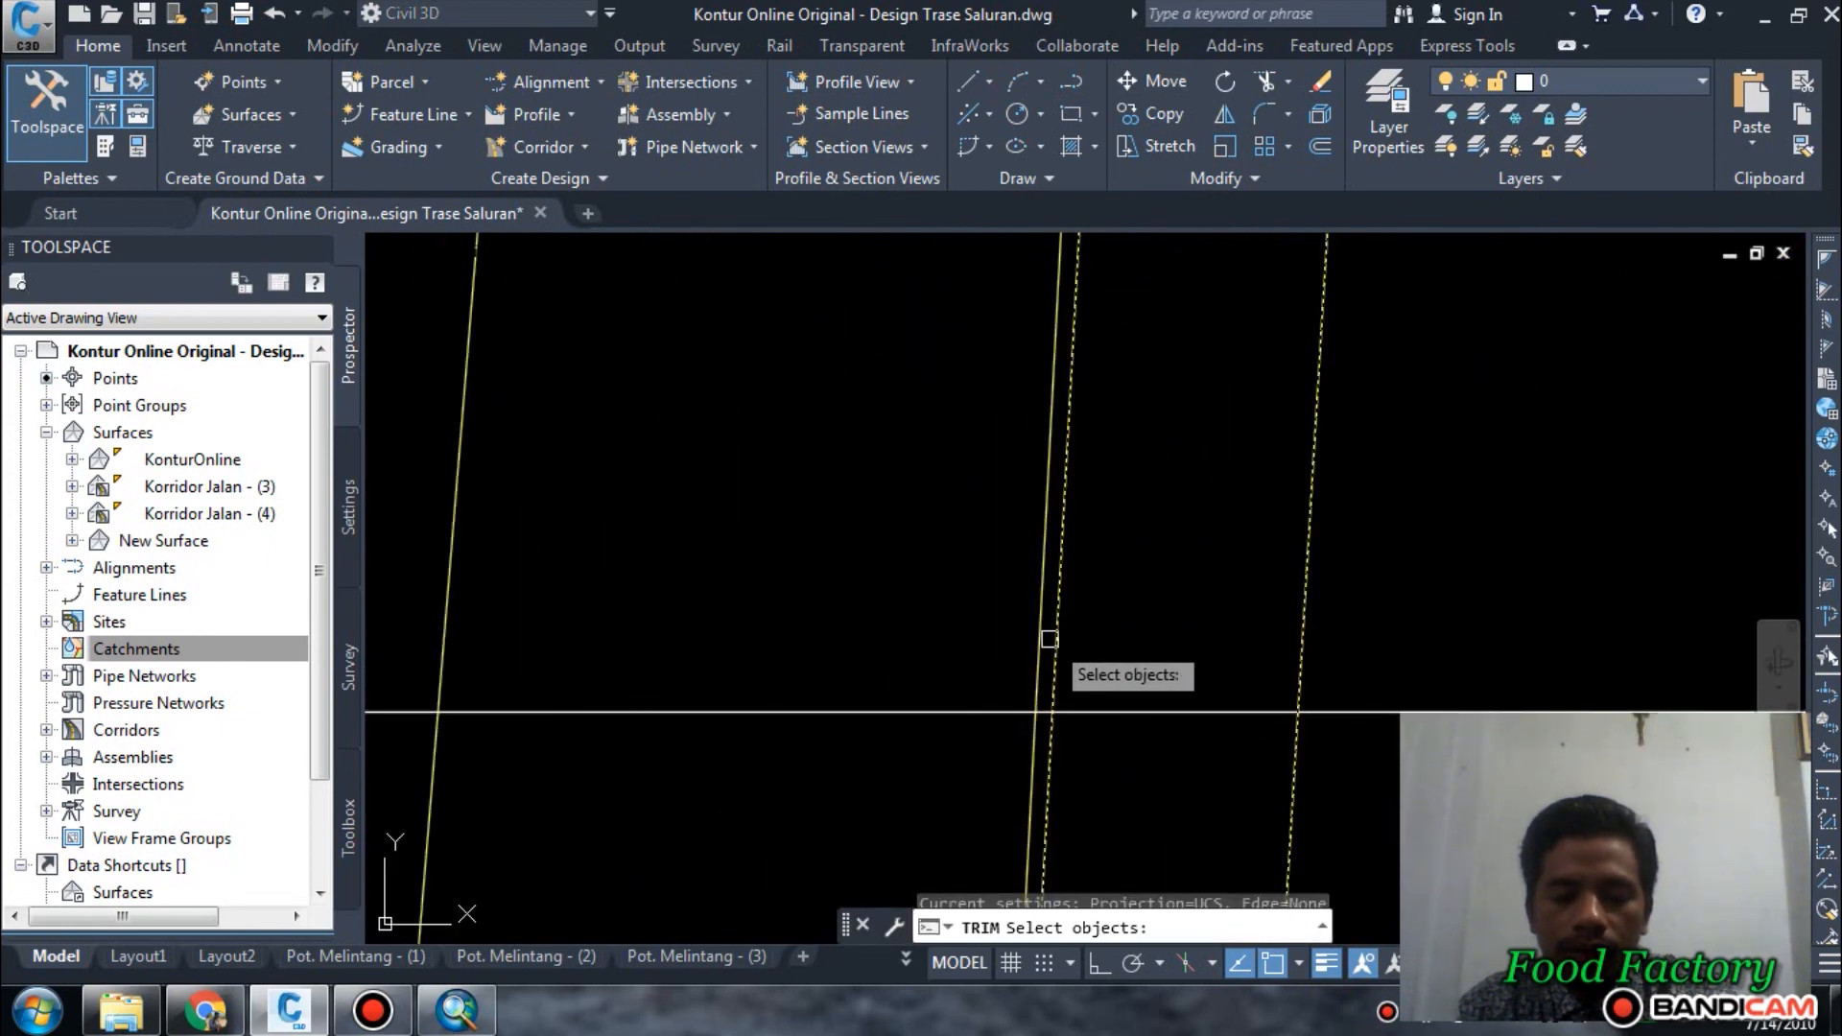
key(Return)
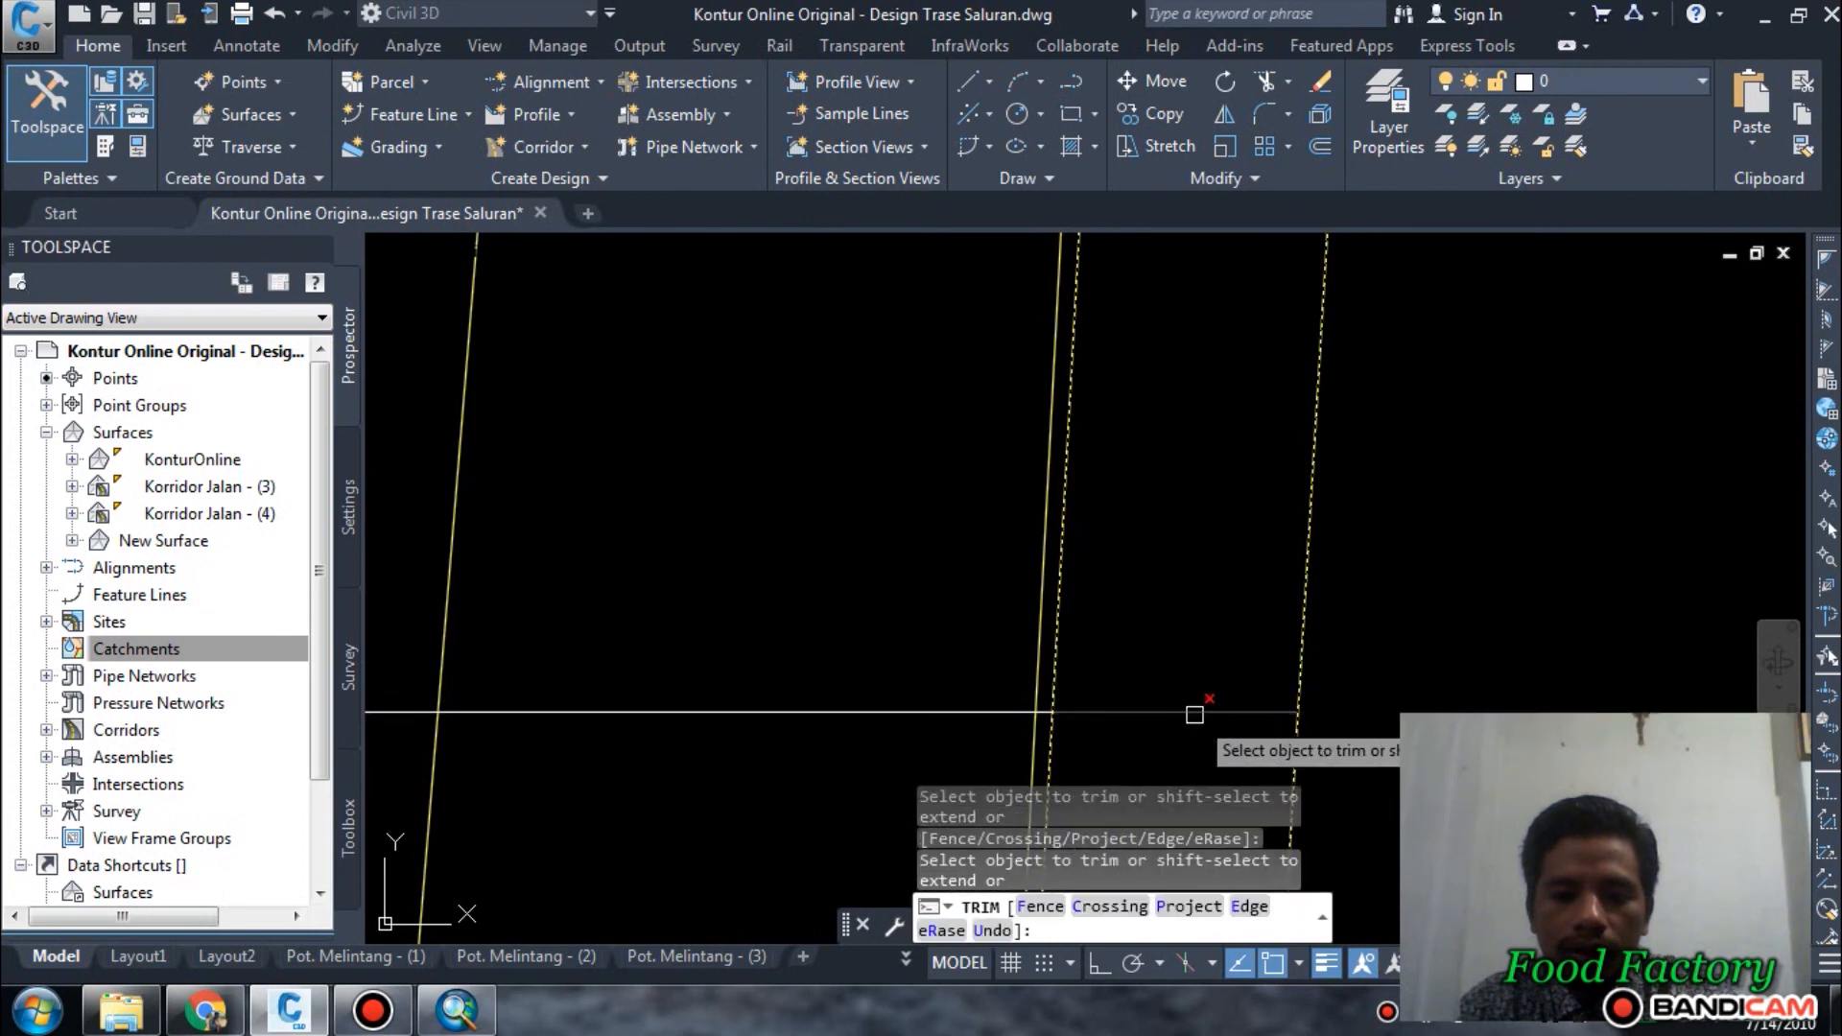
key(Escape)
scroll(1180, 640, down, 5)
scroll(1136, 669, up, 5)
key(Escape)
scroll(1210, 612, down, 5)
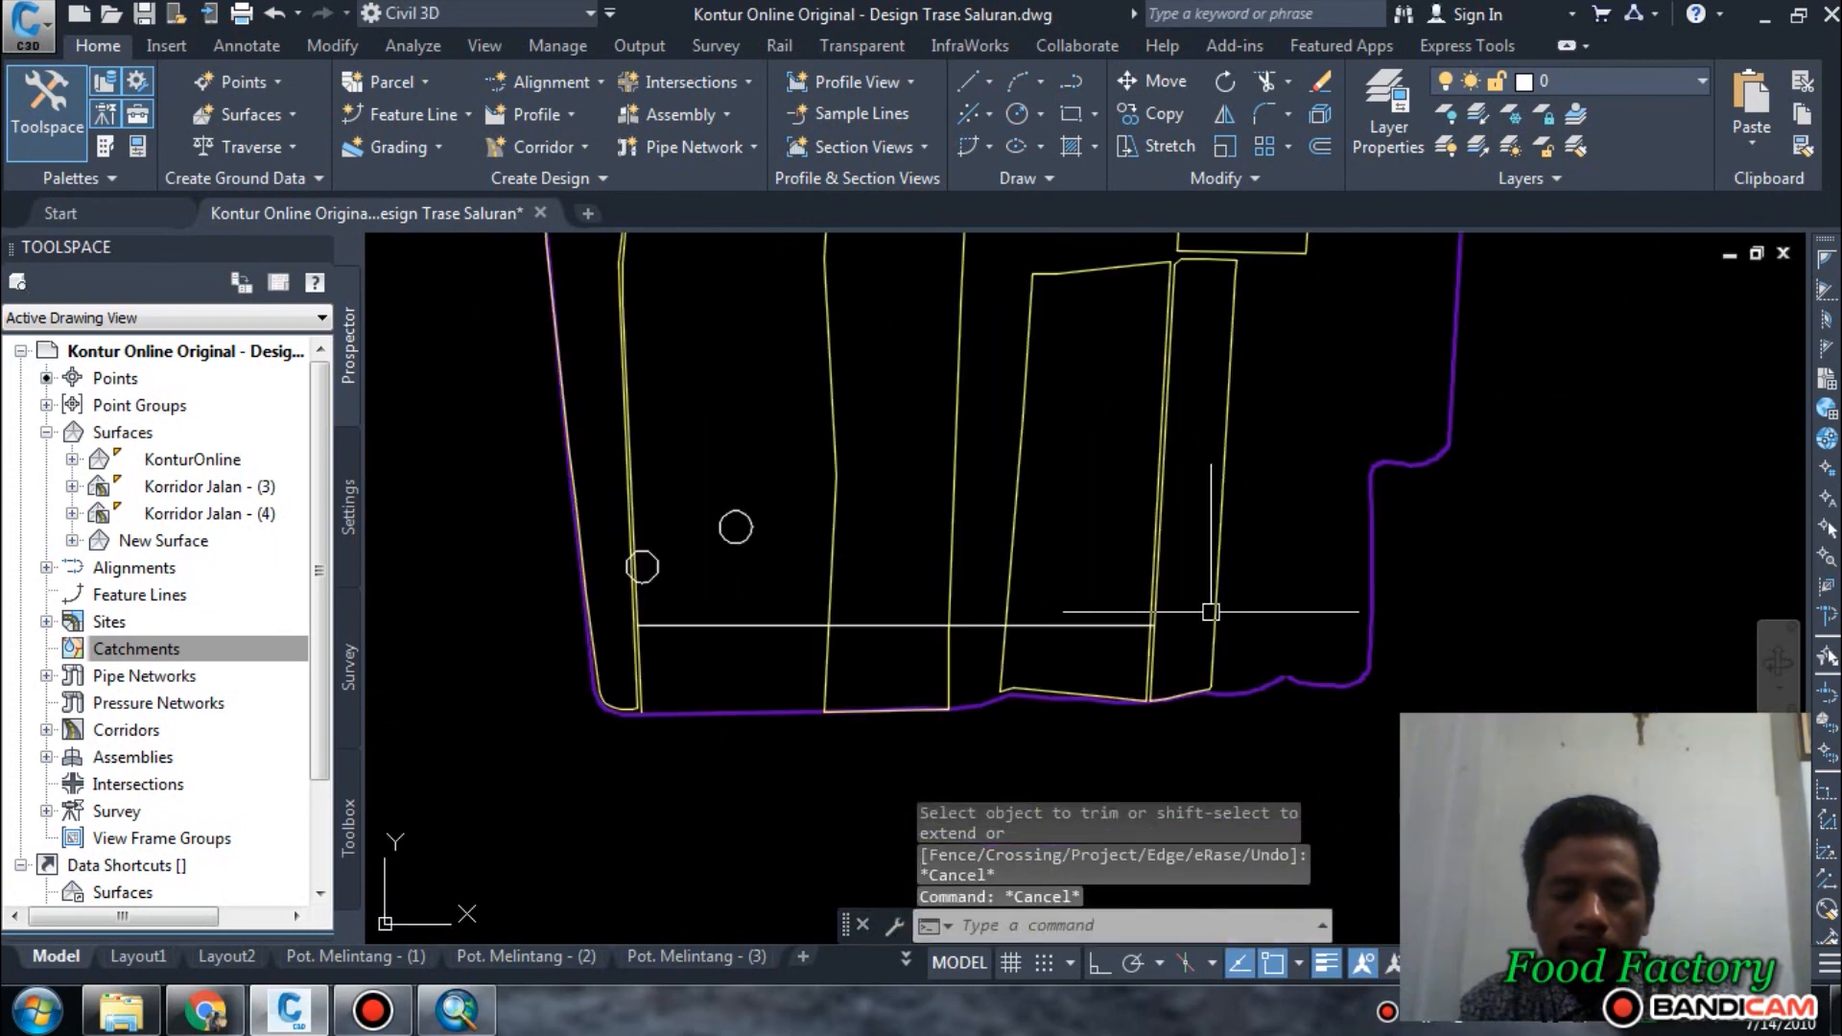
Examine the whole plot layout around the horizontal line and the gap between the two southeastern plots.
middle_drag(1274, 551, 1258, 662)
scroll(1259, 661, down, 3)
middle_drag(1273, 593, 1254, 650)
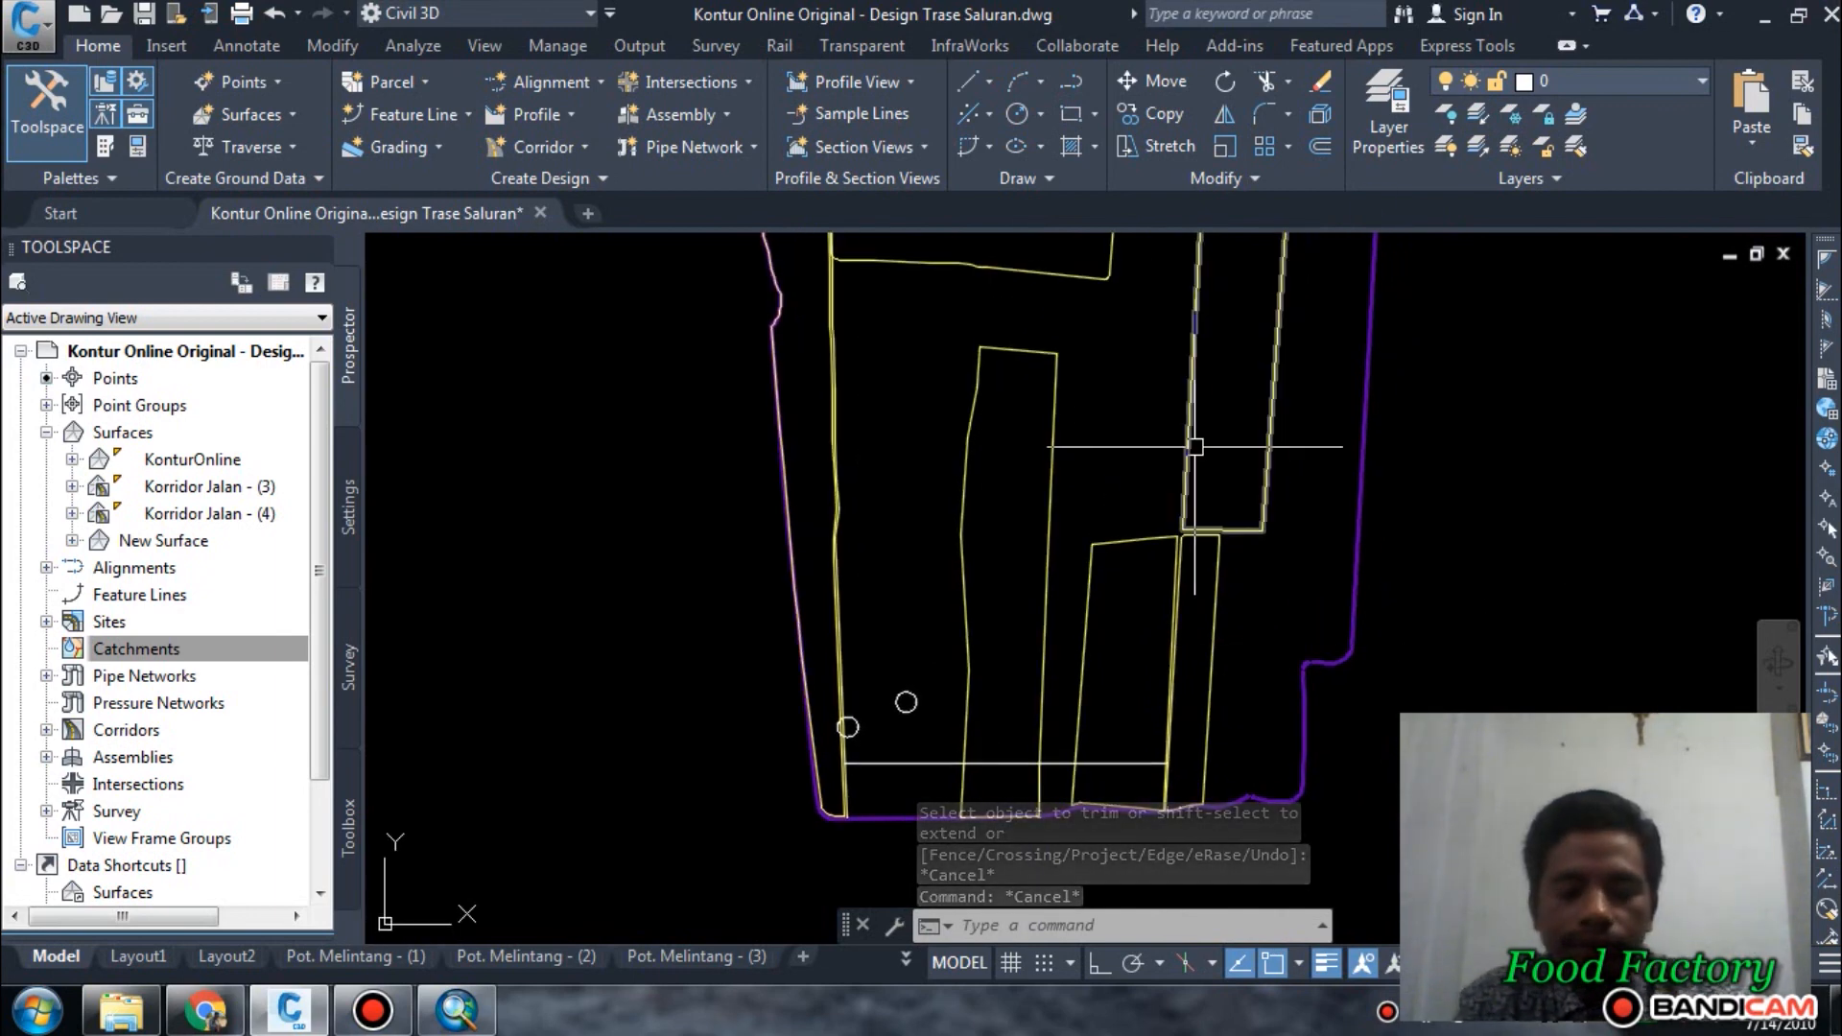
middle_drag(1196, 445, 1137, 479)
scroll(1137, 480, down, 5)
scroll(1234, 411, up, 4)
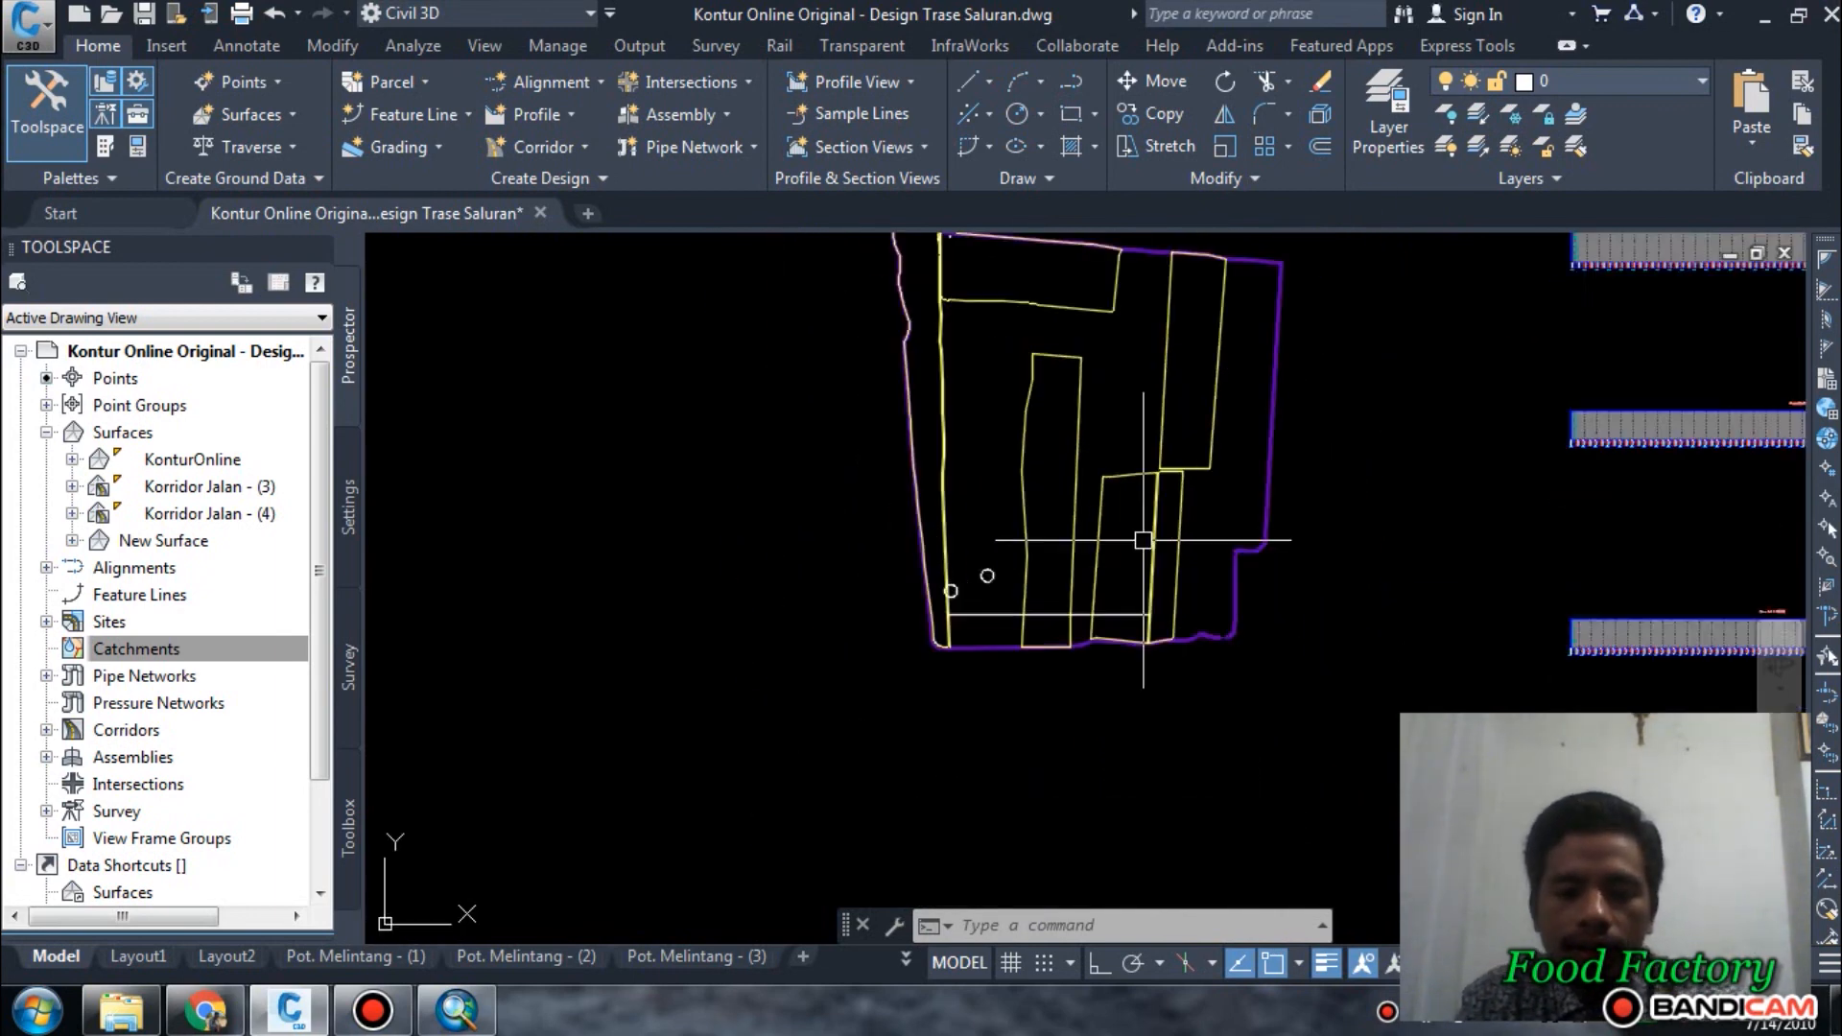
scroll(1143, 535, up, 1)
scroll(1143, 419, down, 2)
middle_drag(1136, 447, 1072, 604)
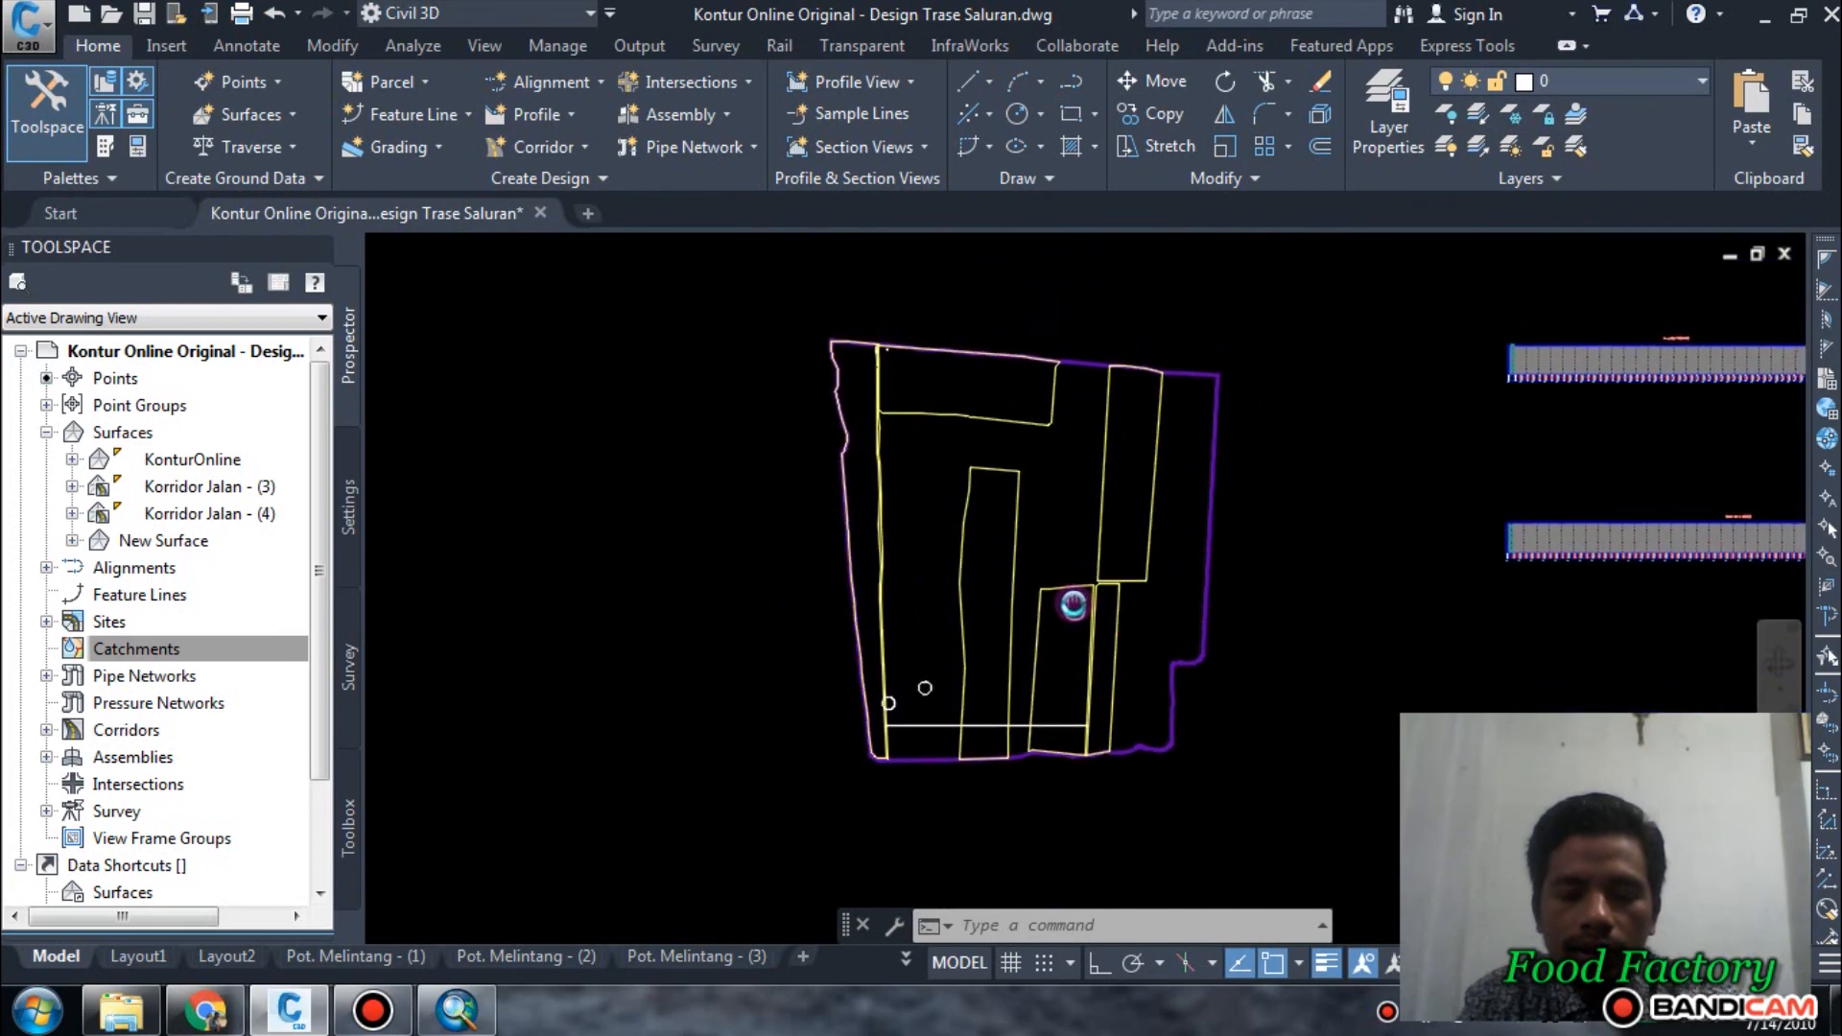
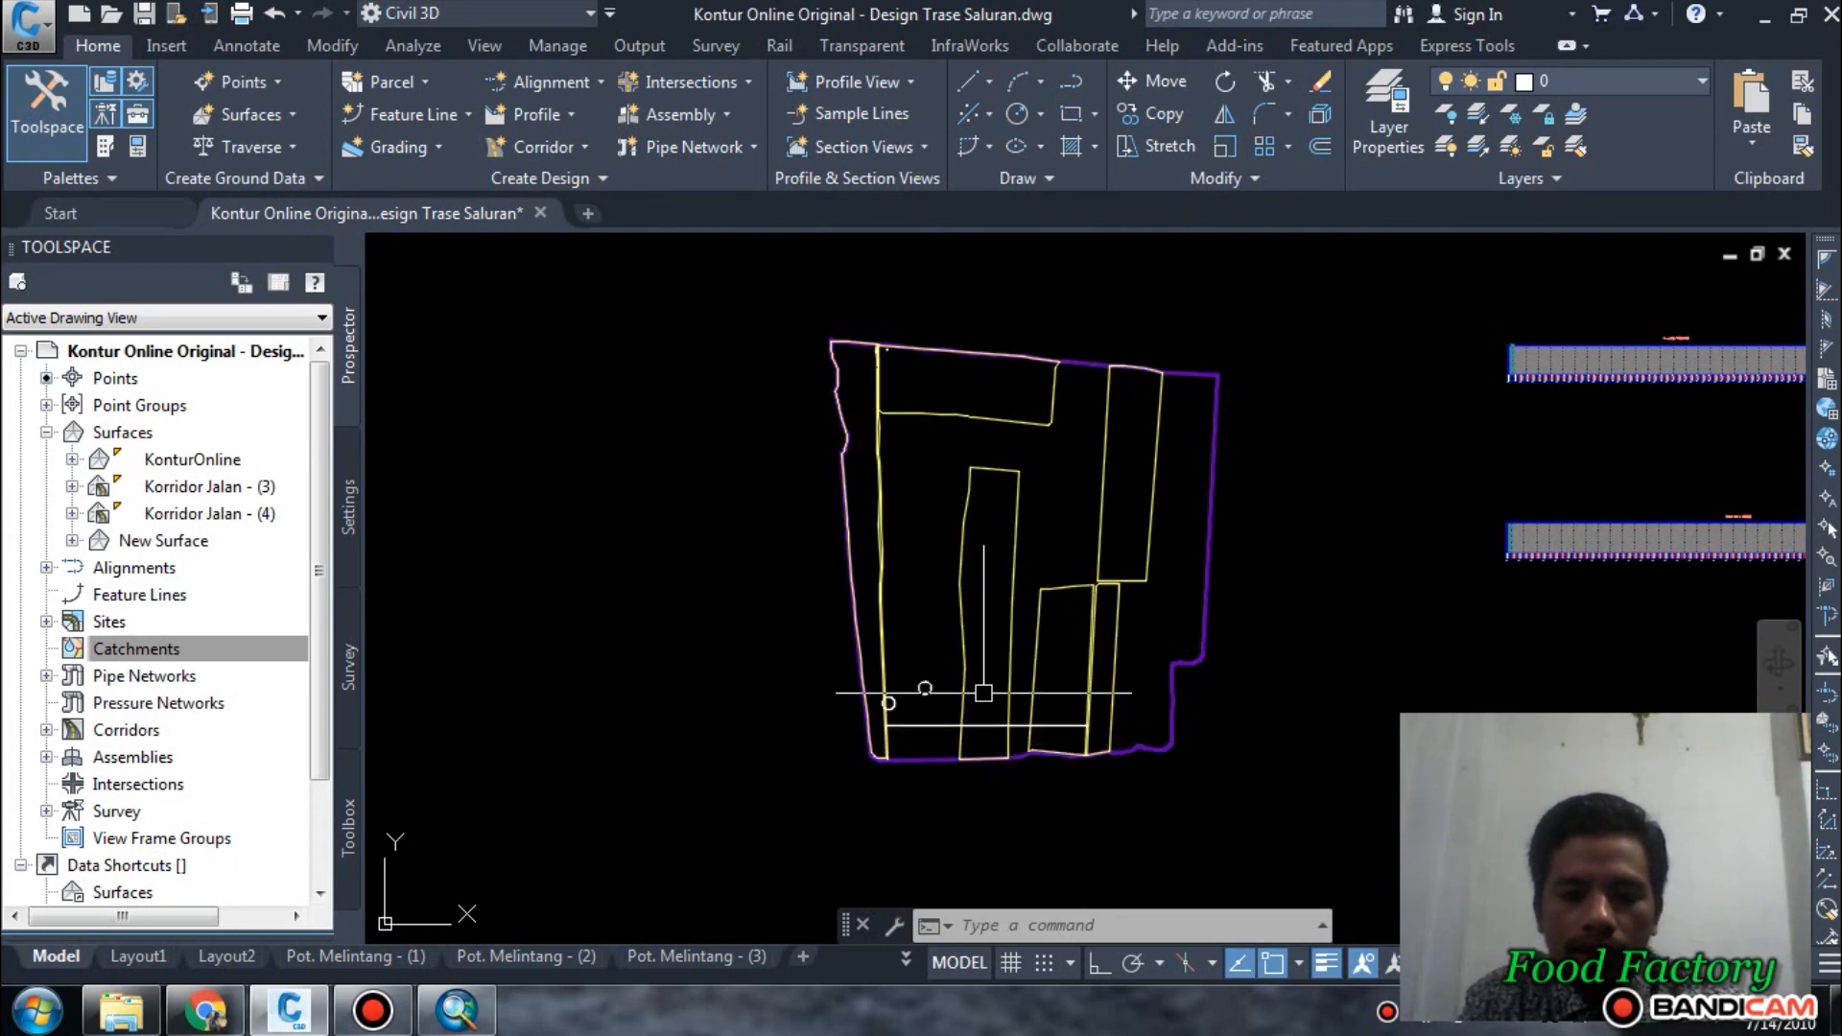
Offset the outline of the long central plot outward by 5 m.
scroll(960, 726, up, 6)
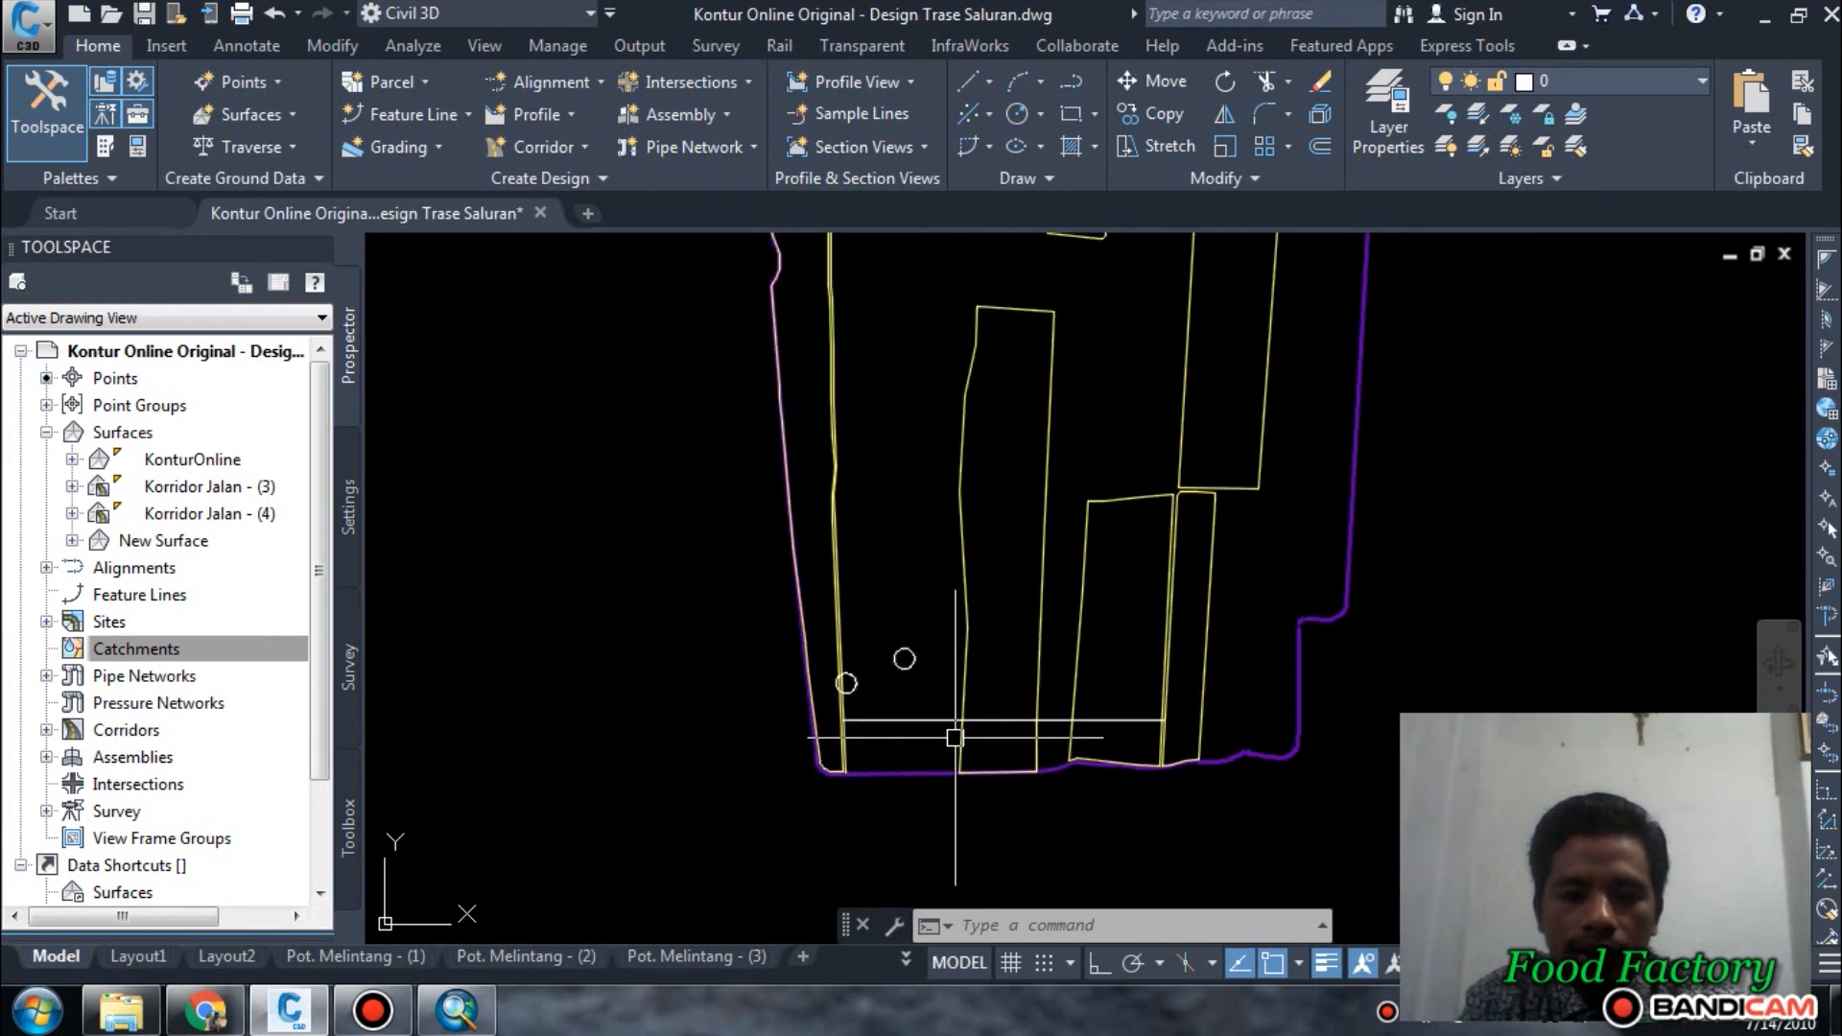
scroll(977, 710, down, 2)
key(Escape)
key(Escape)
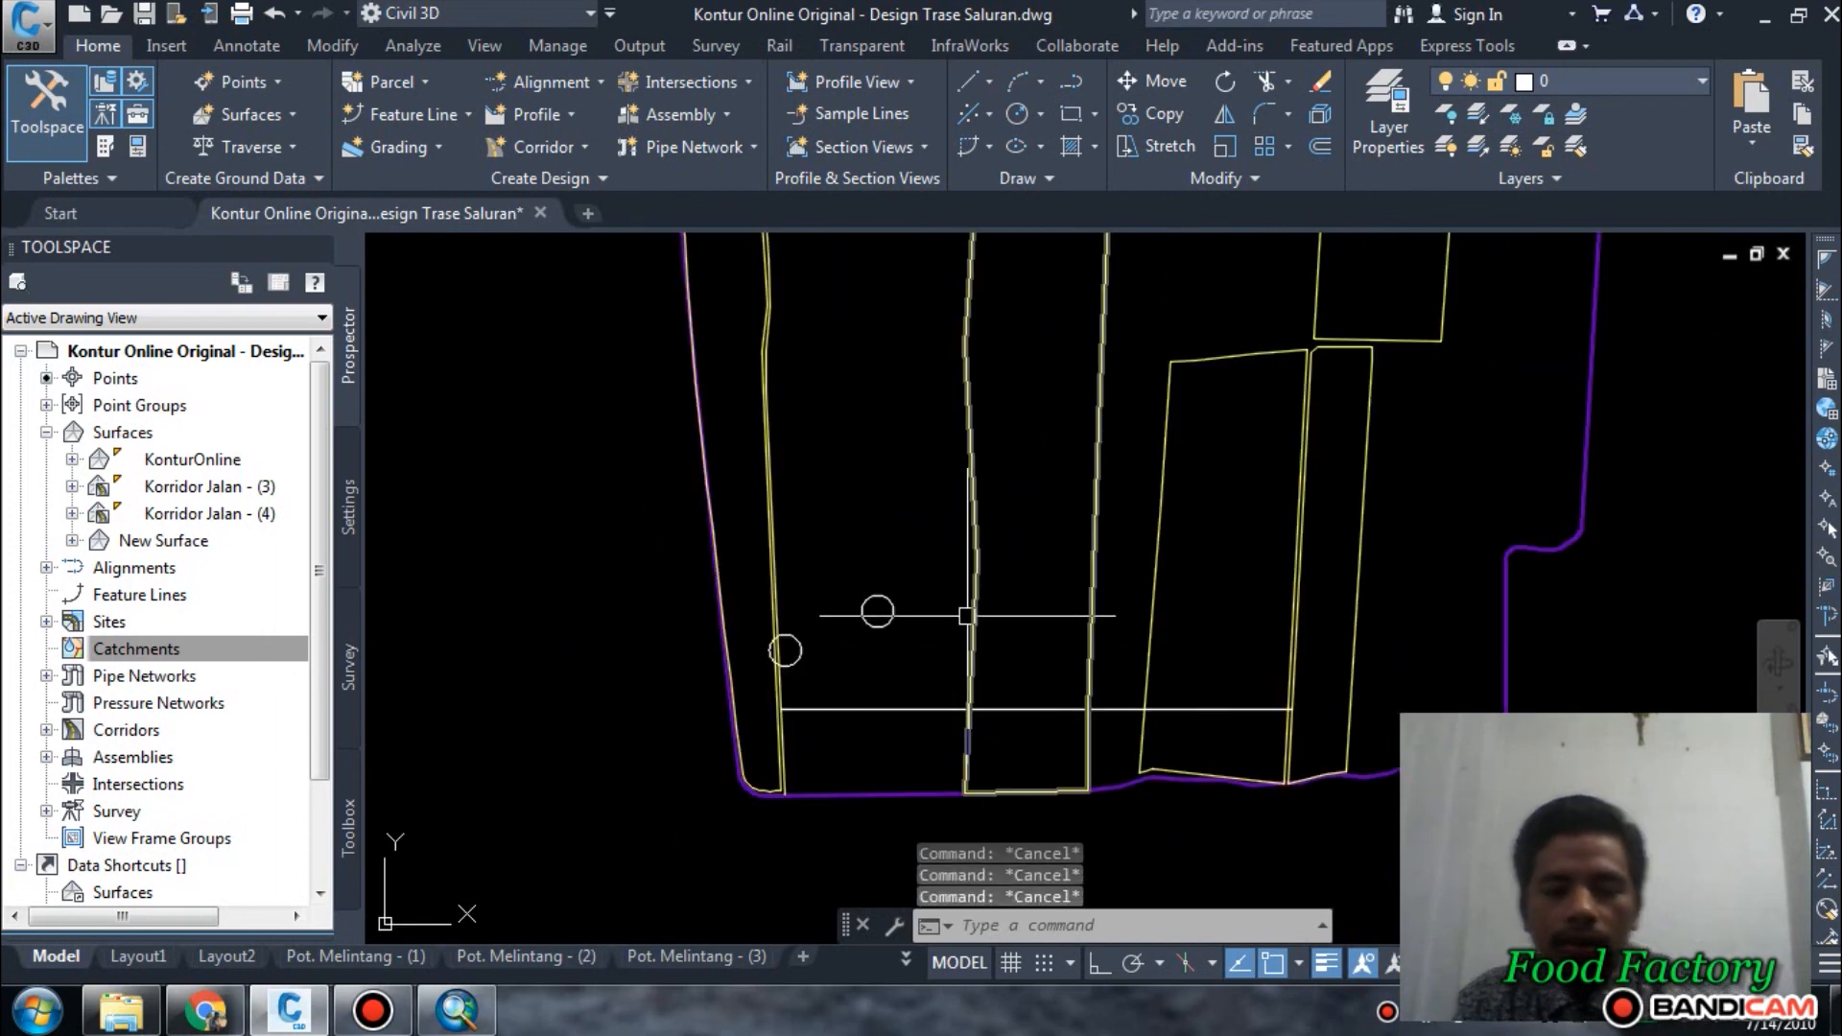
text(o)
key(Return)
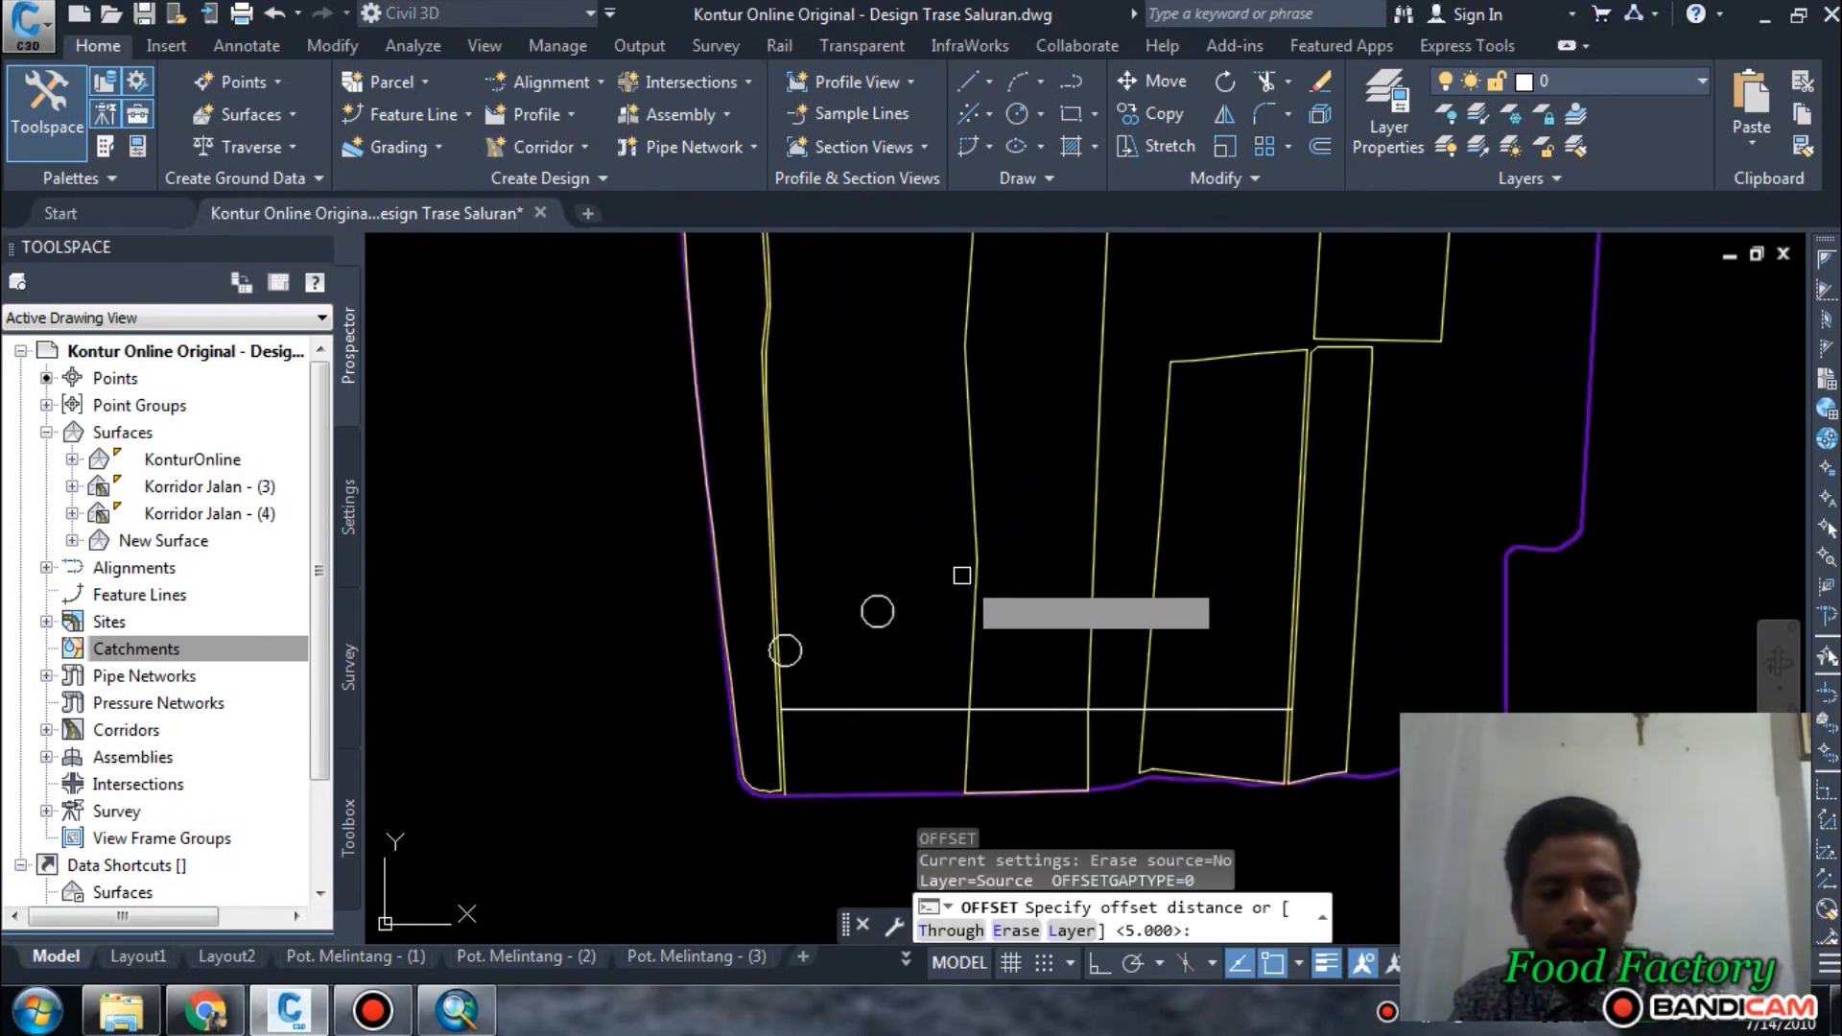
key(Return)
click(975, 552)
click(876, 580)
key(Escape)
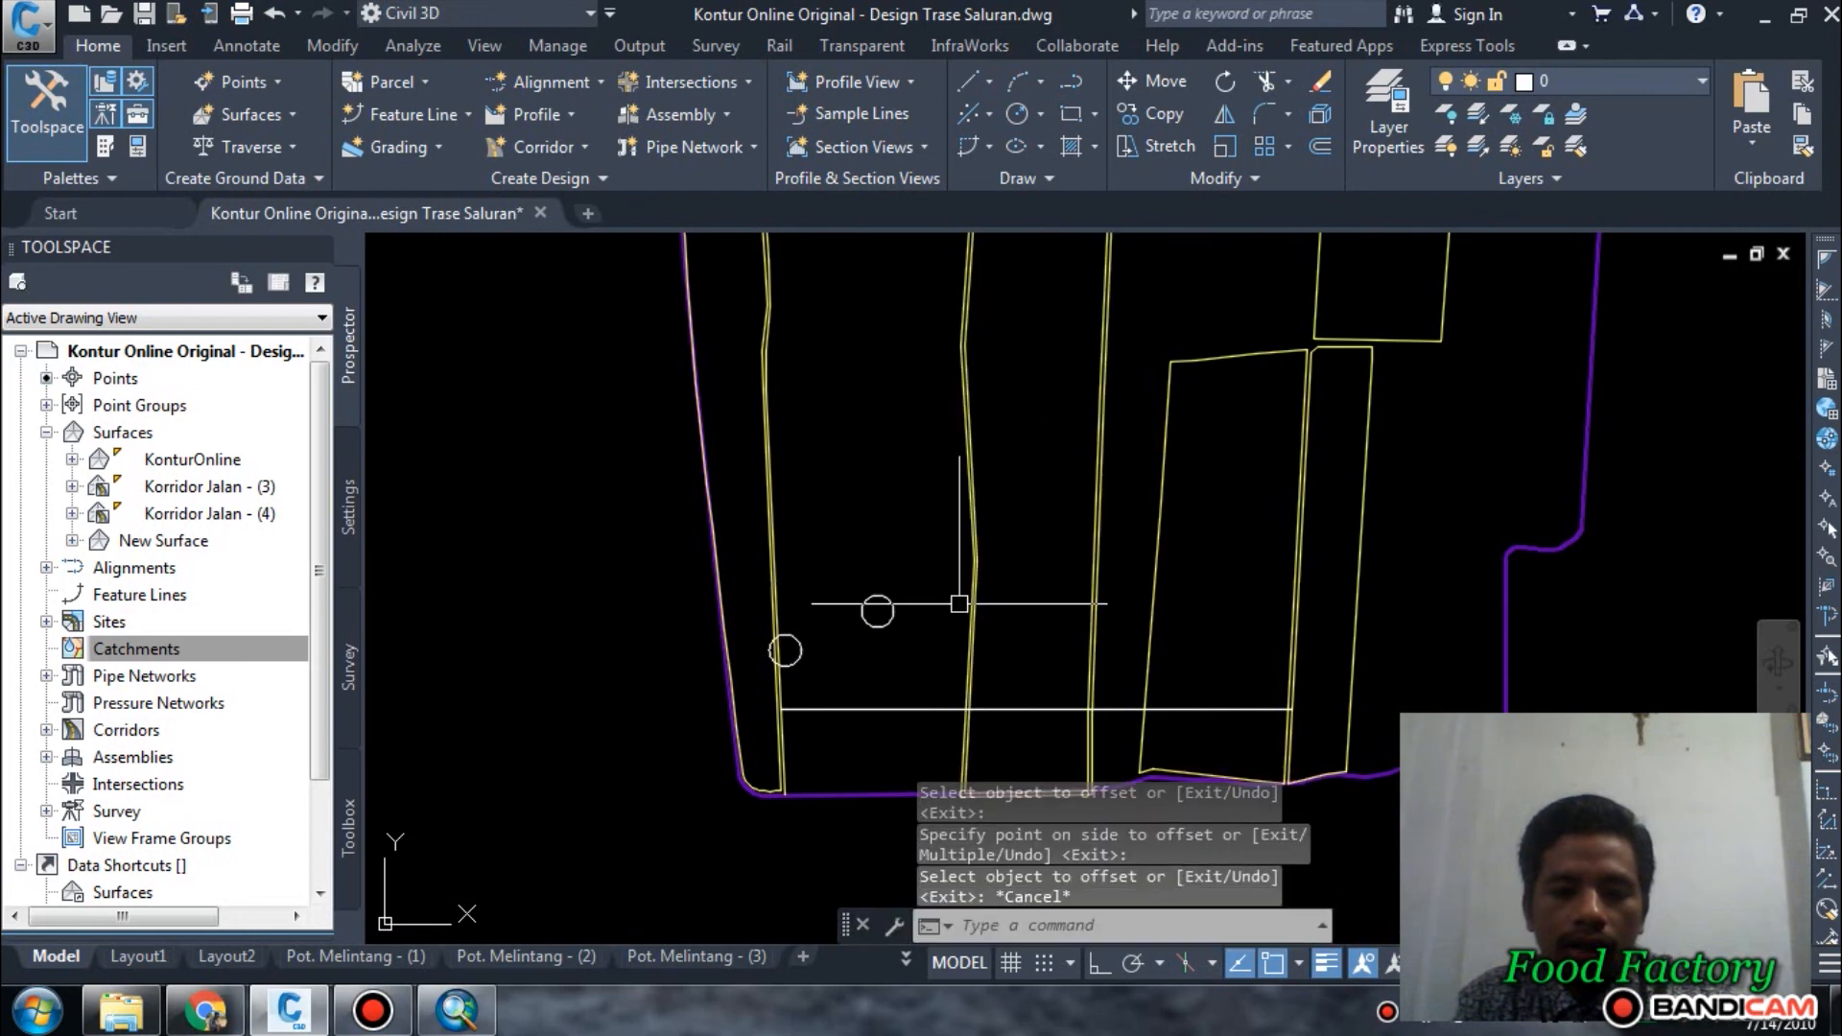
Examine the southern corner of the central plot's offset outline against the purple land boundary.
scroll(959, 756, up, 2)
mouse_move(958, 750)
middle_down()
mouse_move(958, 466)
mouse_move(950, 572)
mouse_move(909, 653)
middle_up()
scroll(933, 662, up, 2)
key(Escape)
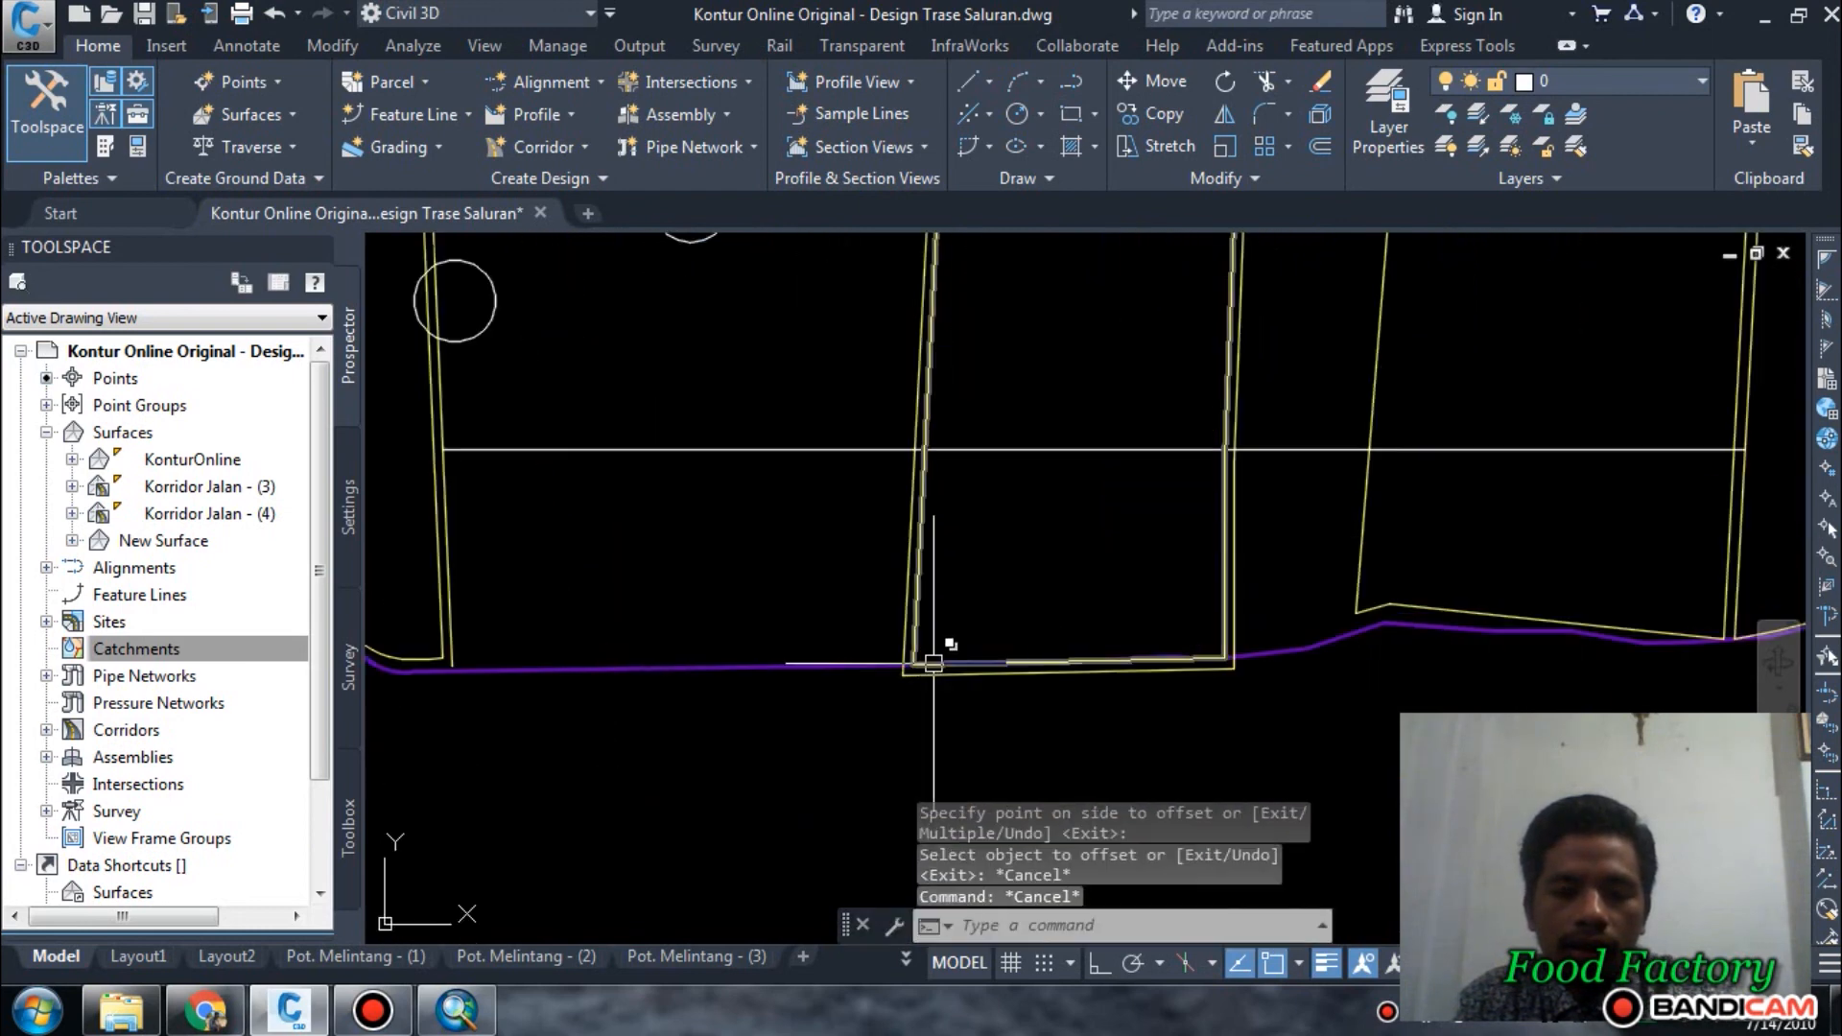
key(Escape)
key(Escape)
scroll(931, 664, up, 3)
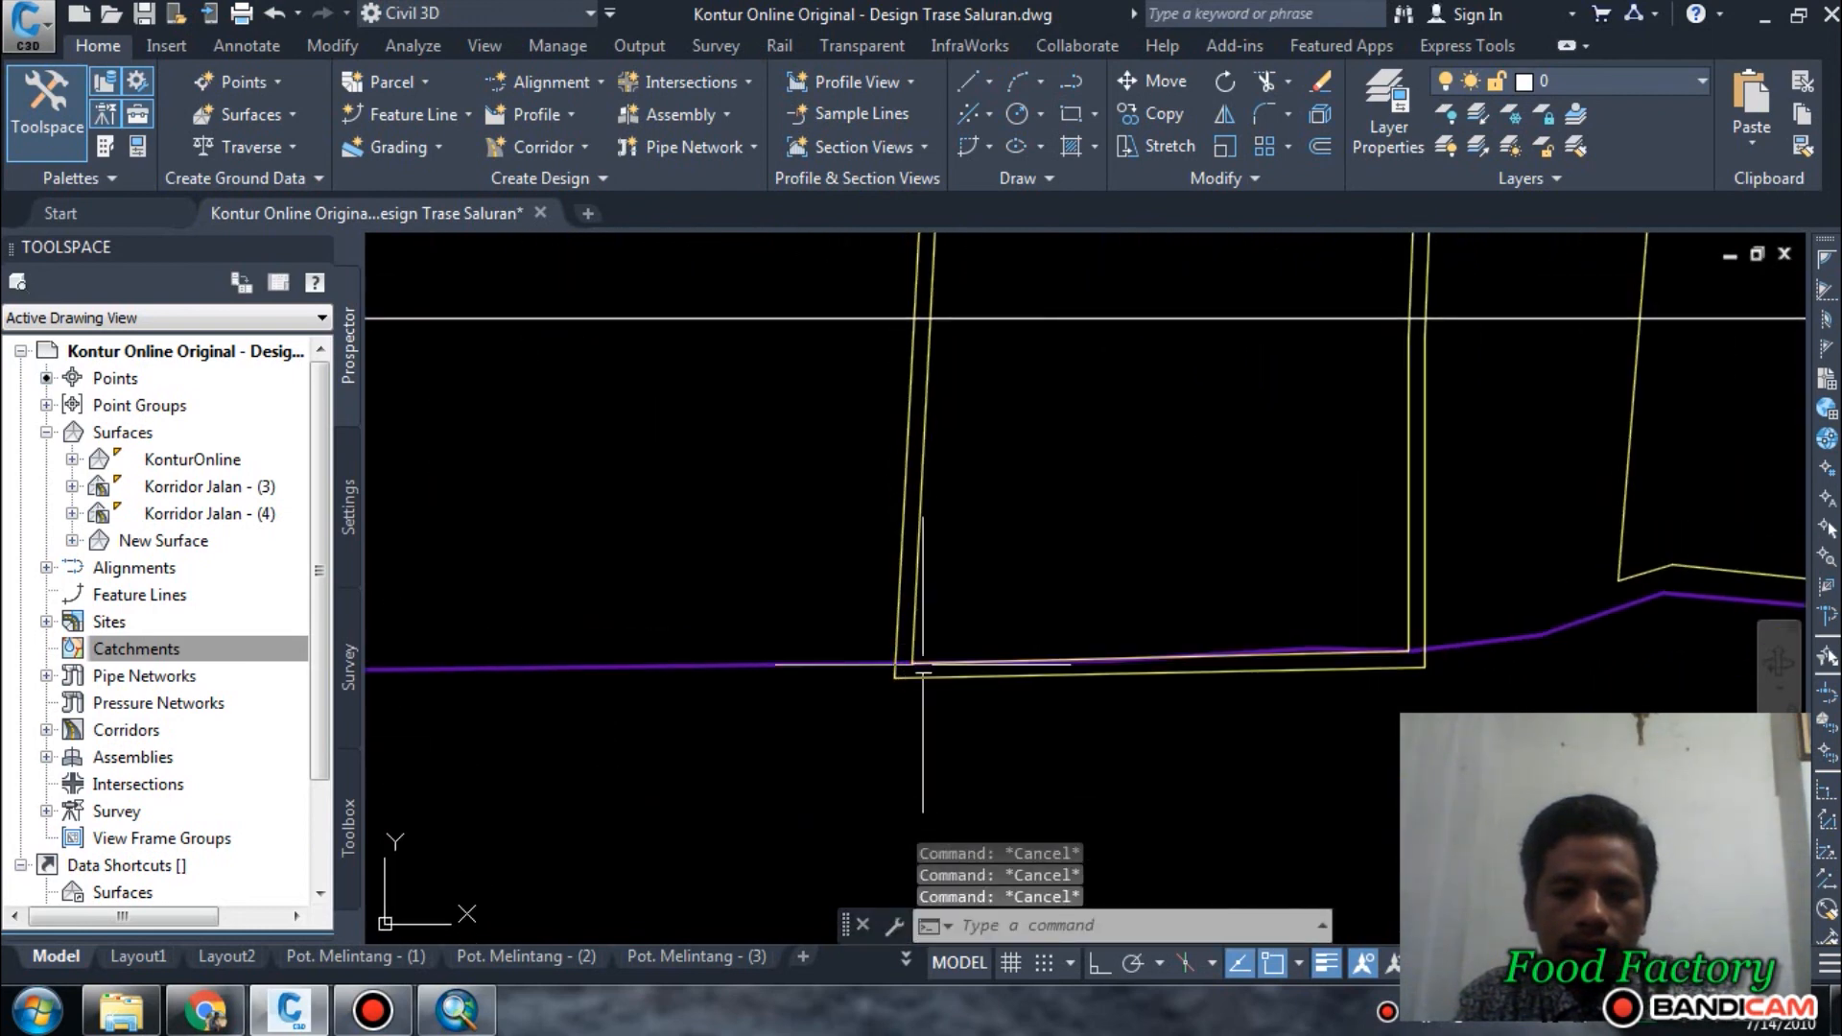
scroll(940, 662, down, 3)
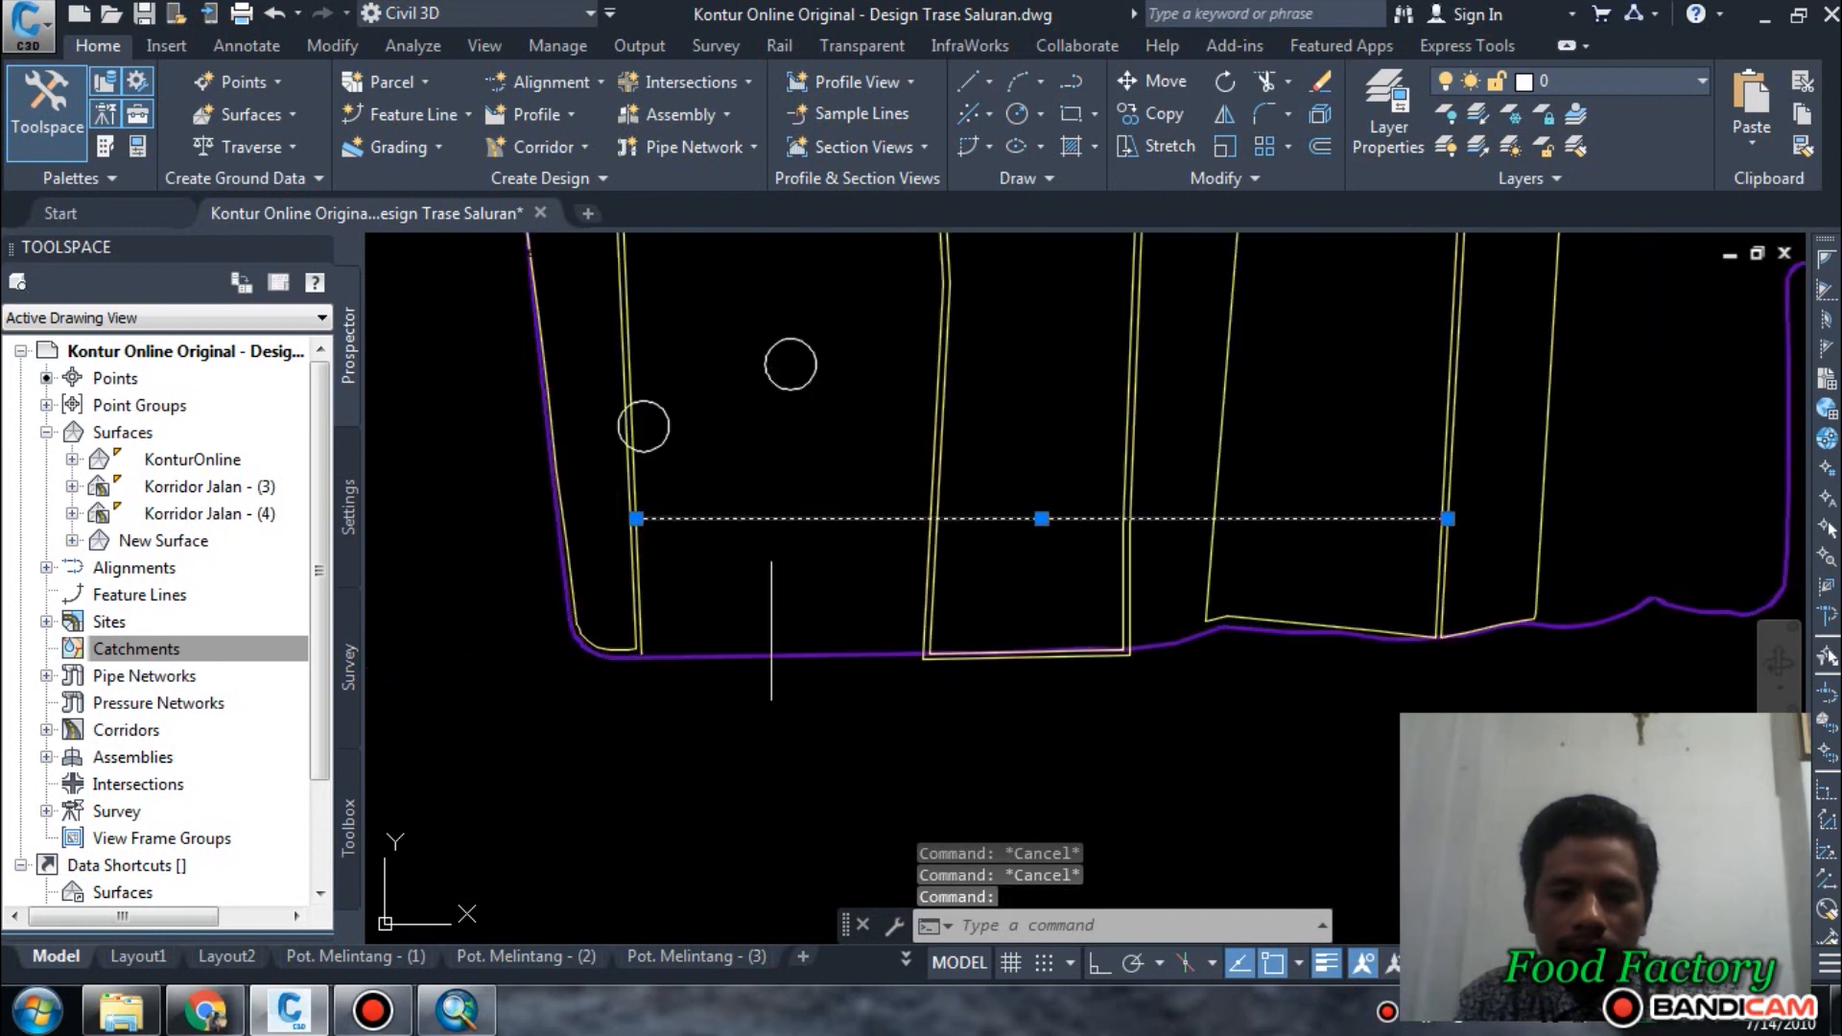
Move the horizontal branch line straight south by about 74 m with Ortho on.
text(m)
key(Return)
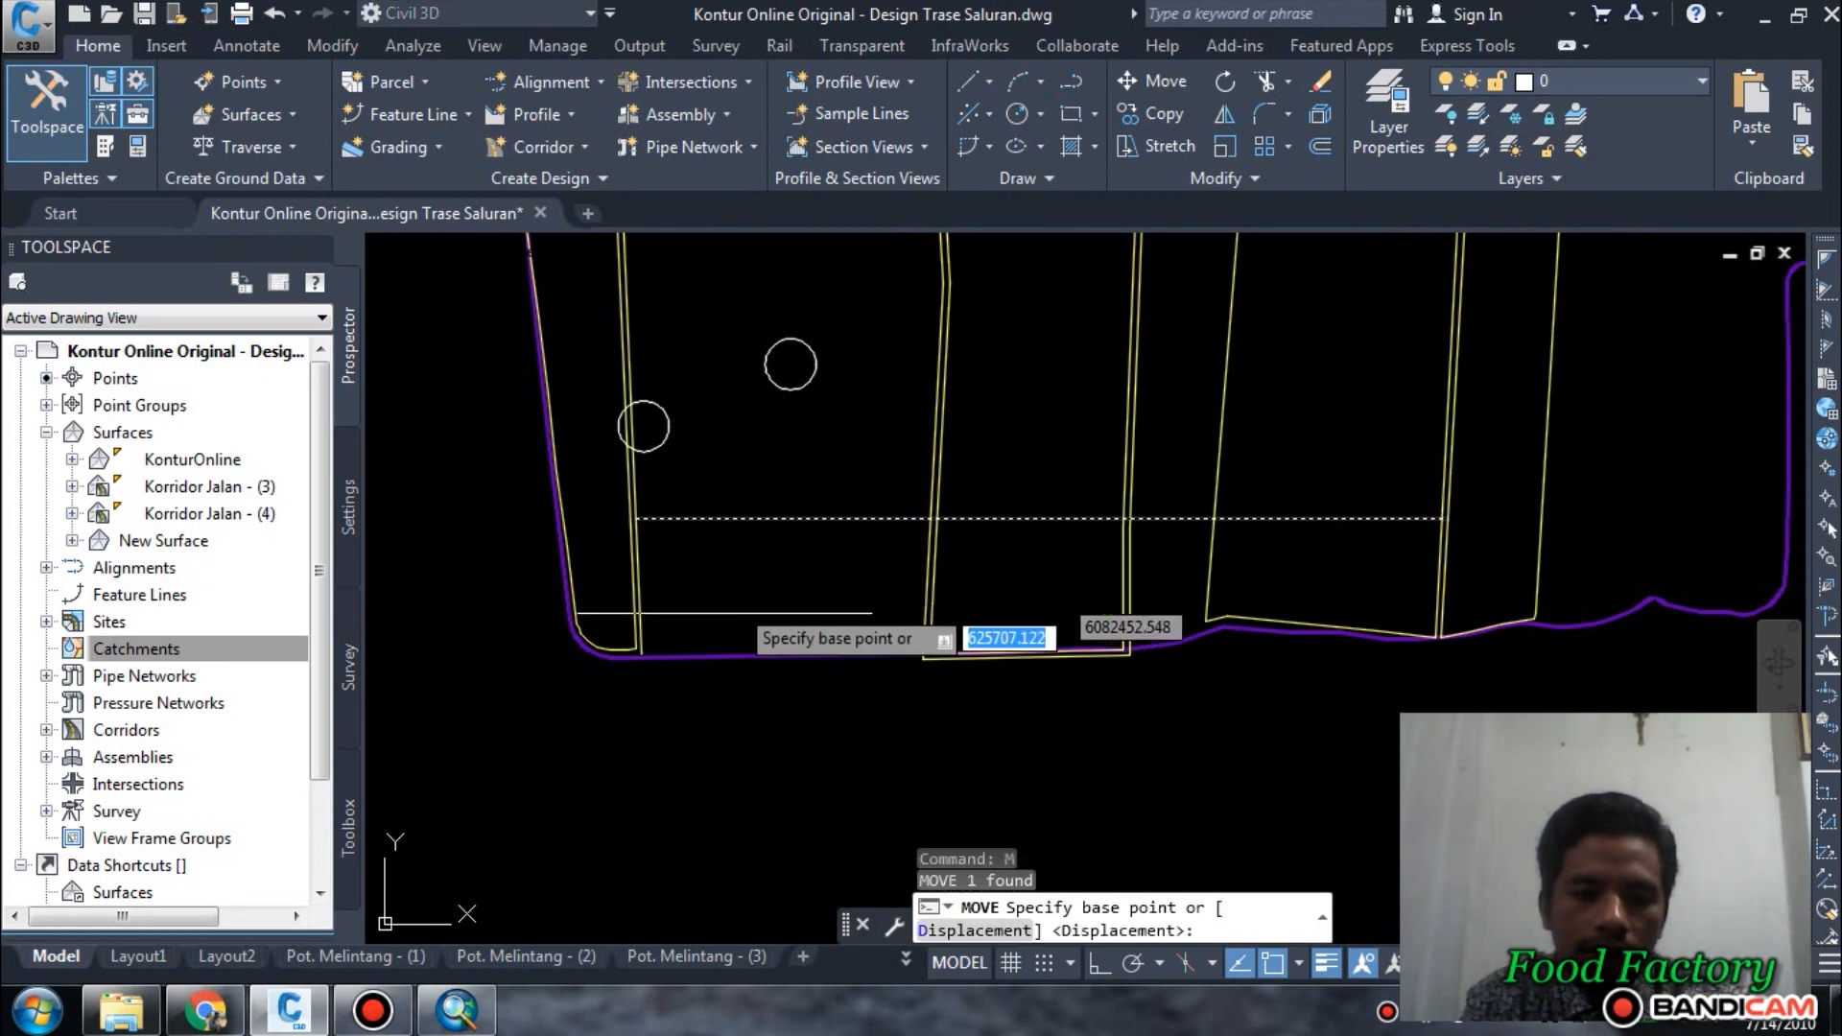
click(458, 577)
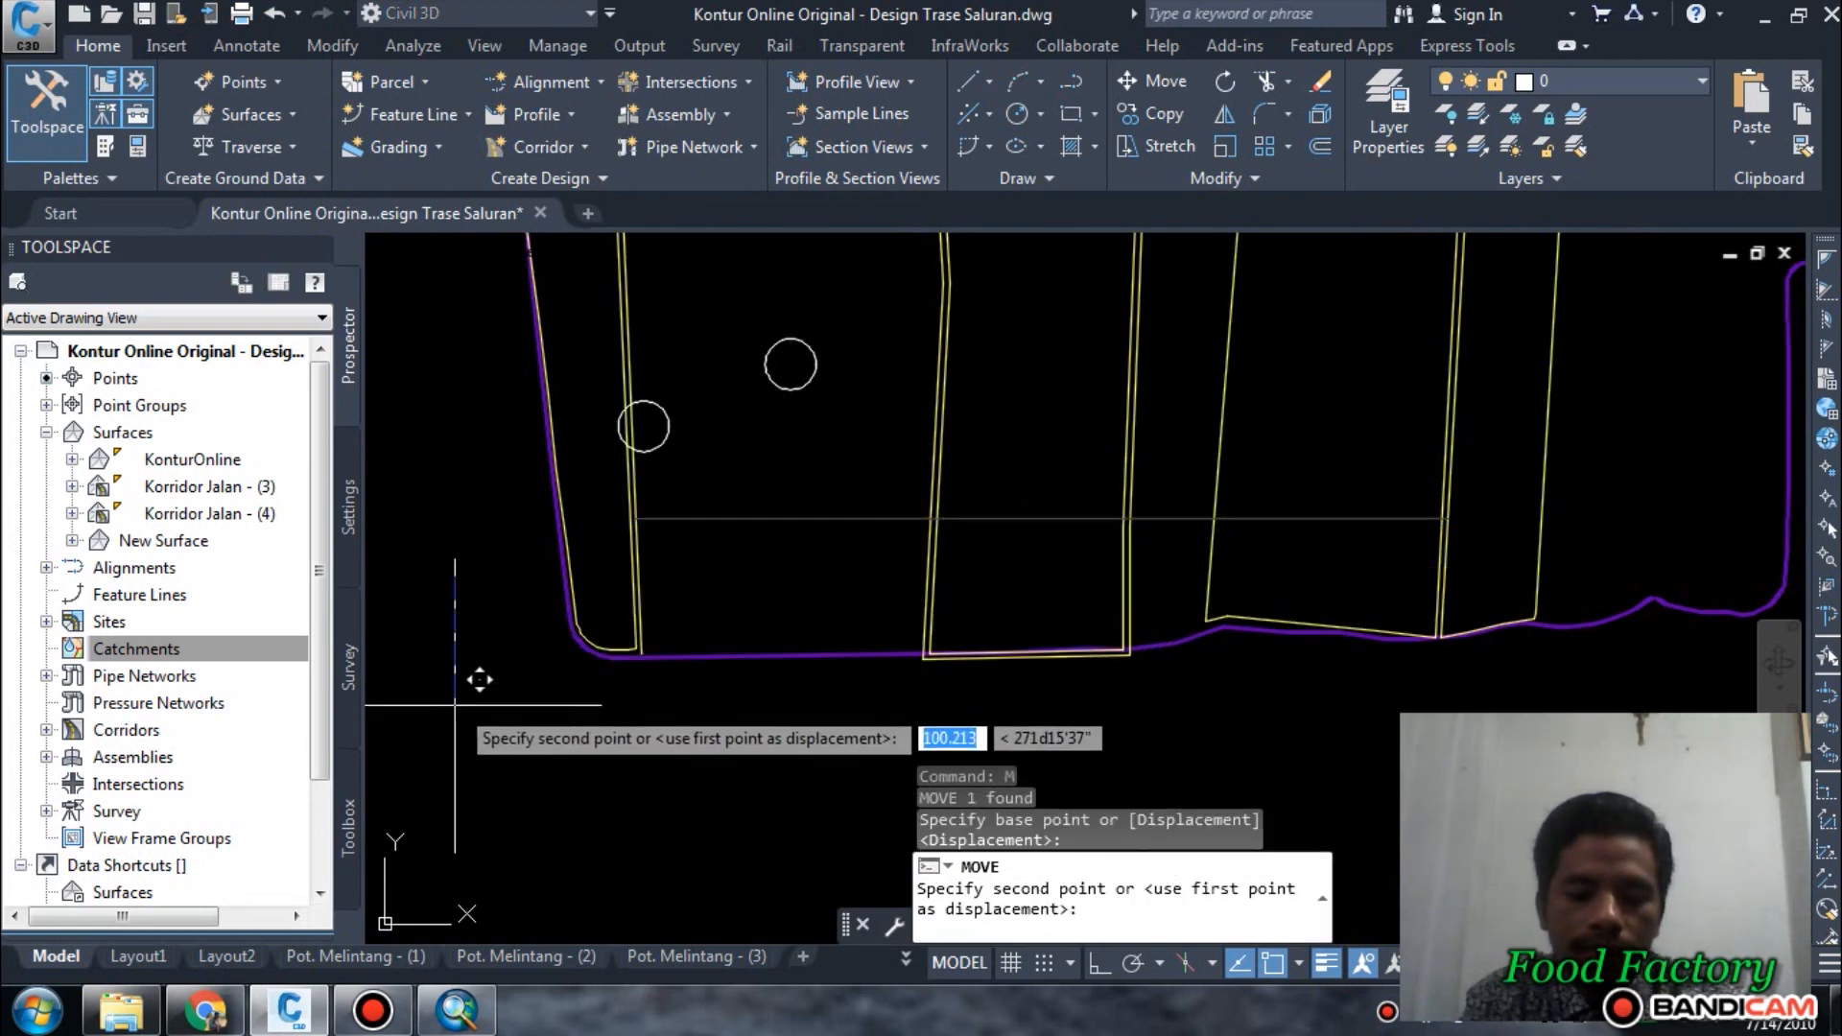
key(F8)
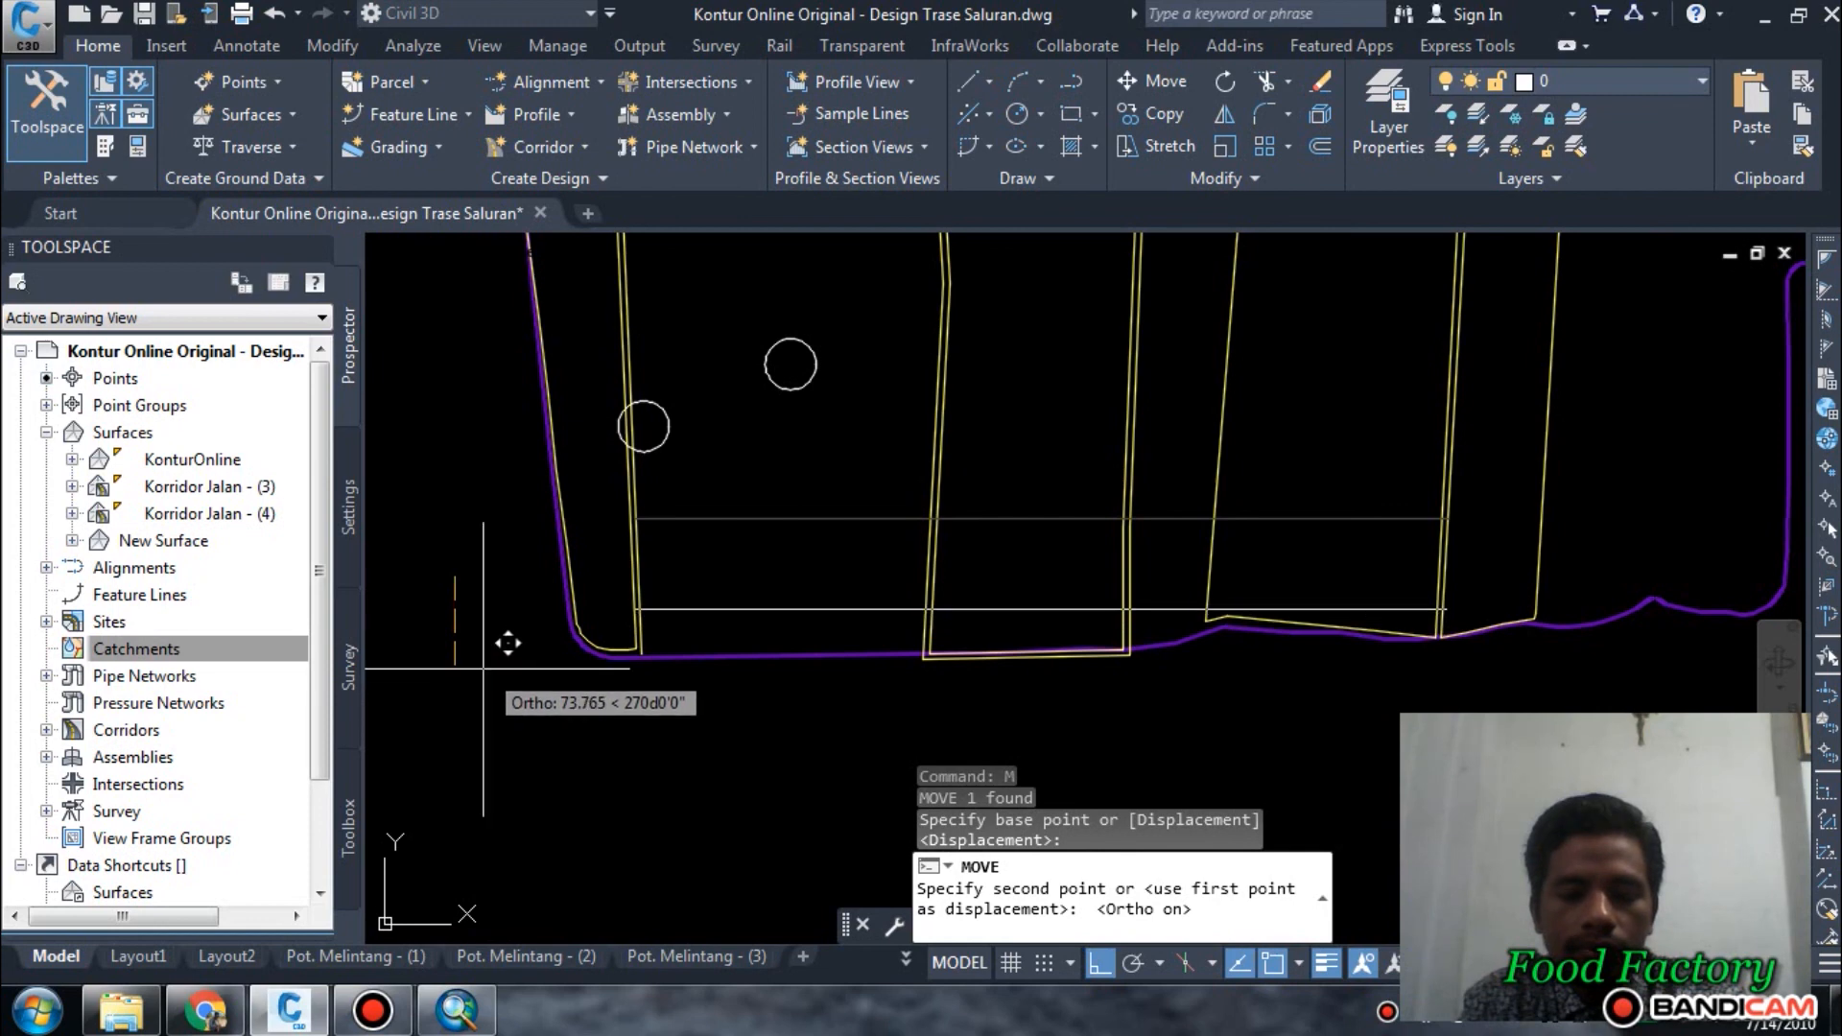
key(Escape)
key(Escape)
Draw a short horizontal line from the central plot's southwest corner west across its offset outline.
middle_drag(668, 562, 645, 664)
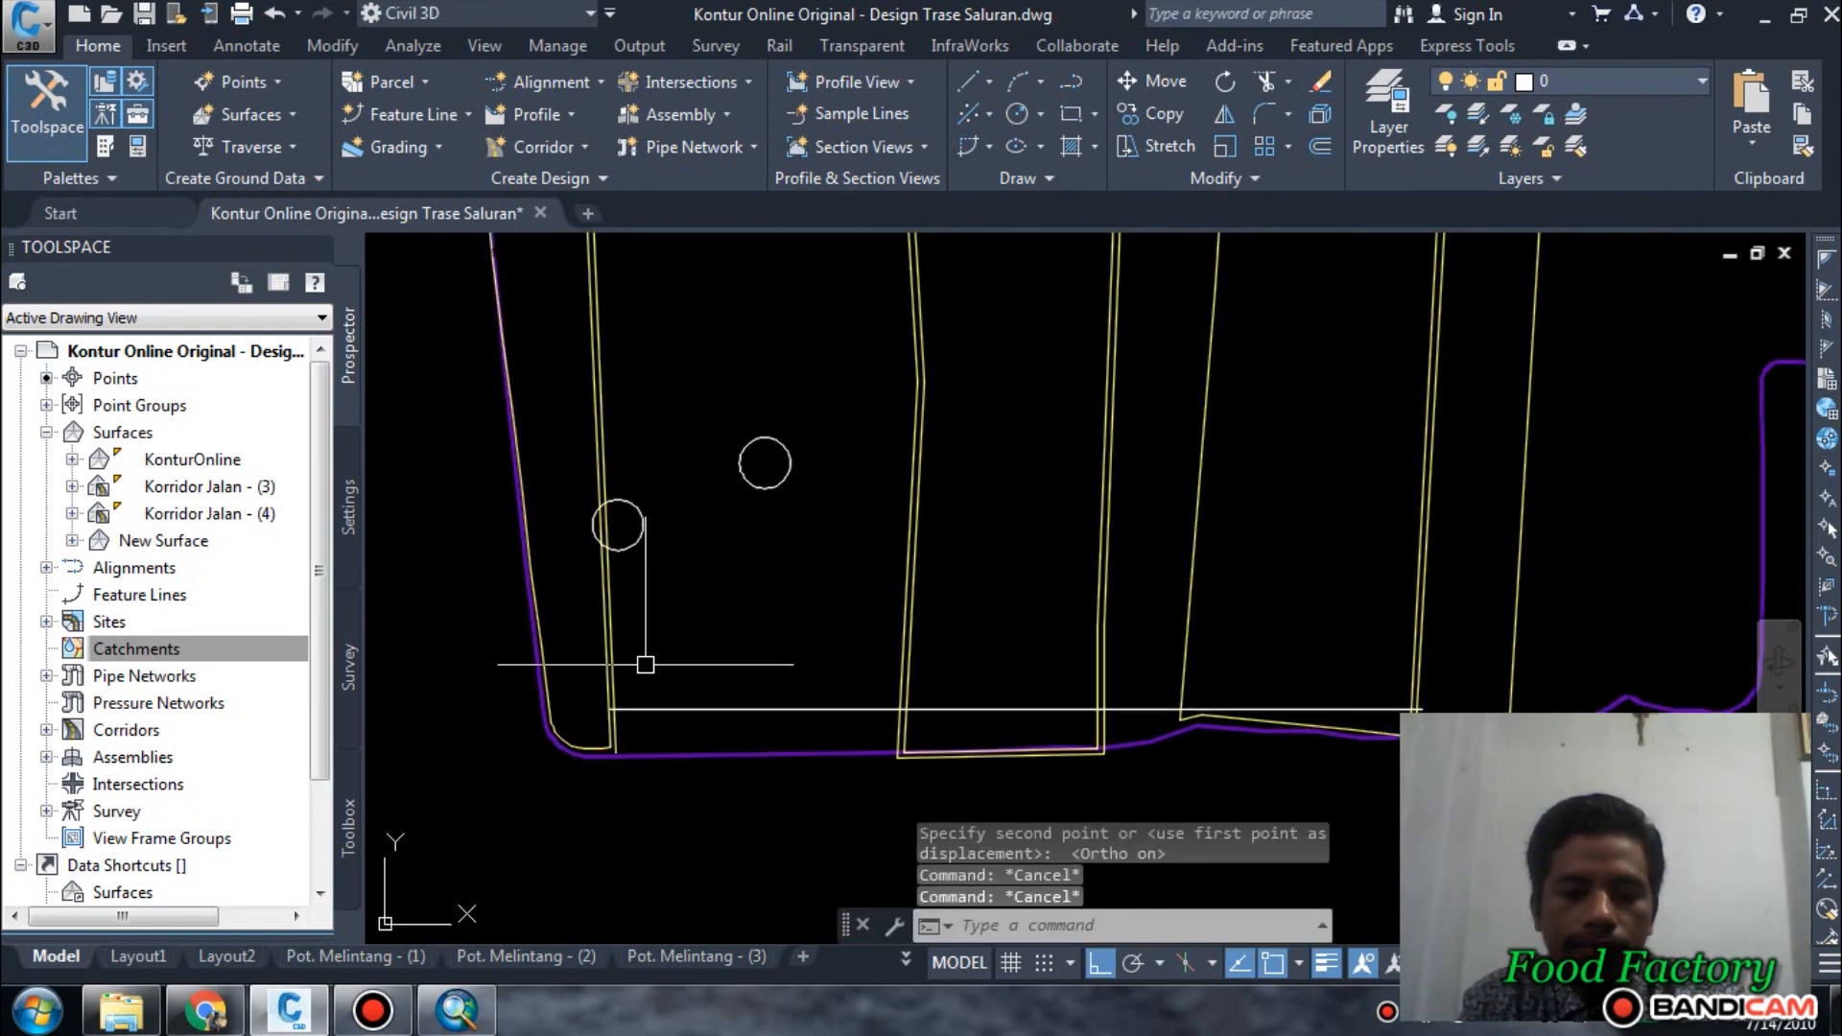
scroll(741, 606, down, 3)
middle_drag(917, 505, 1005, 660)
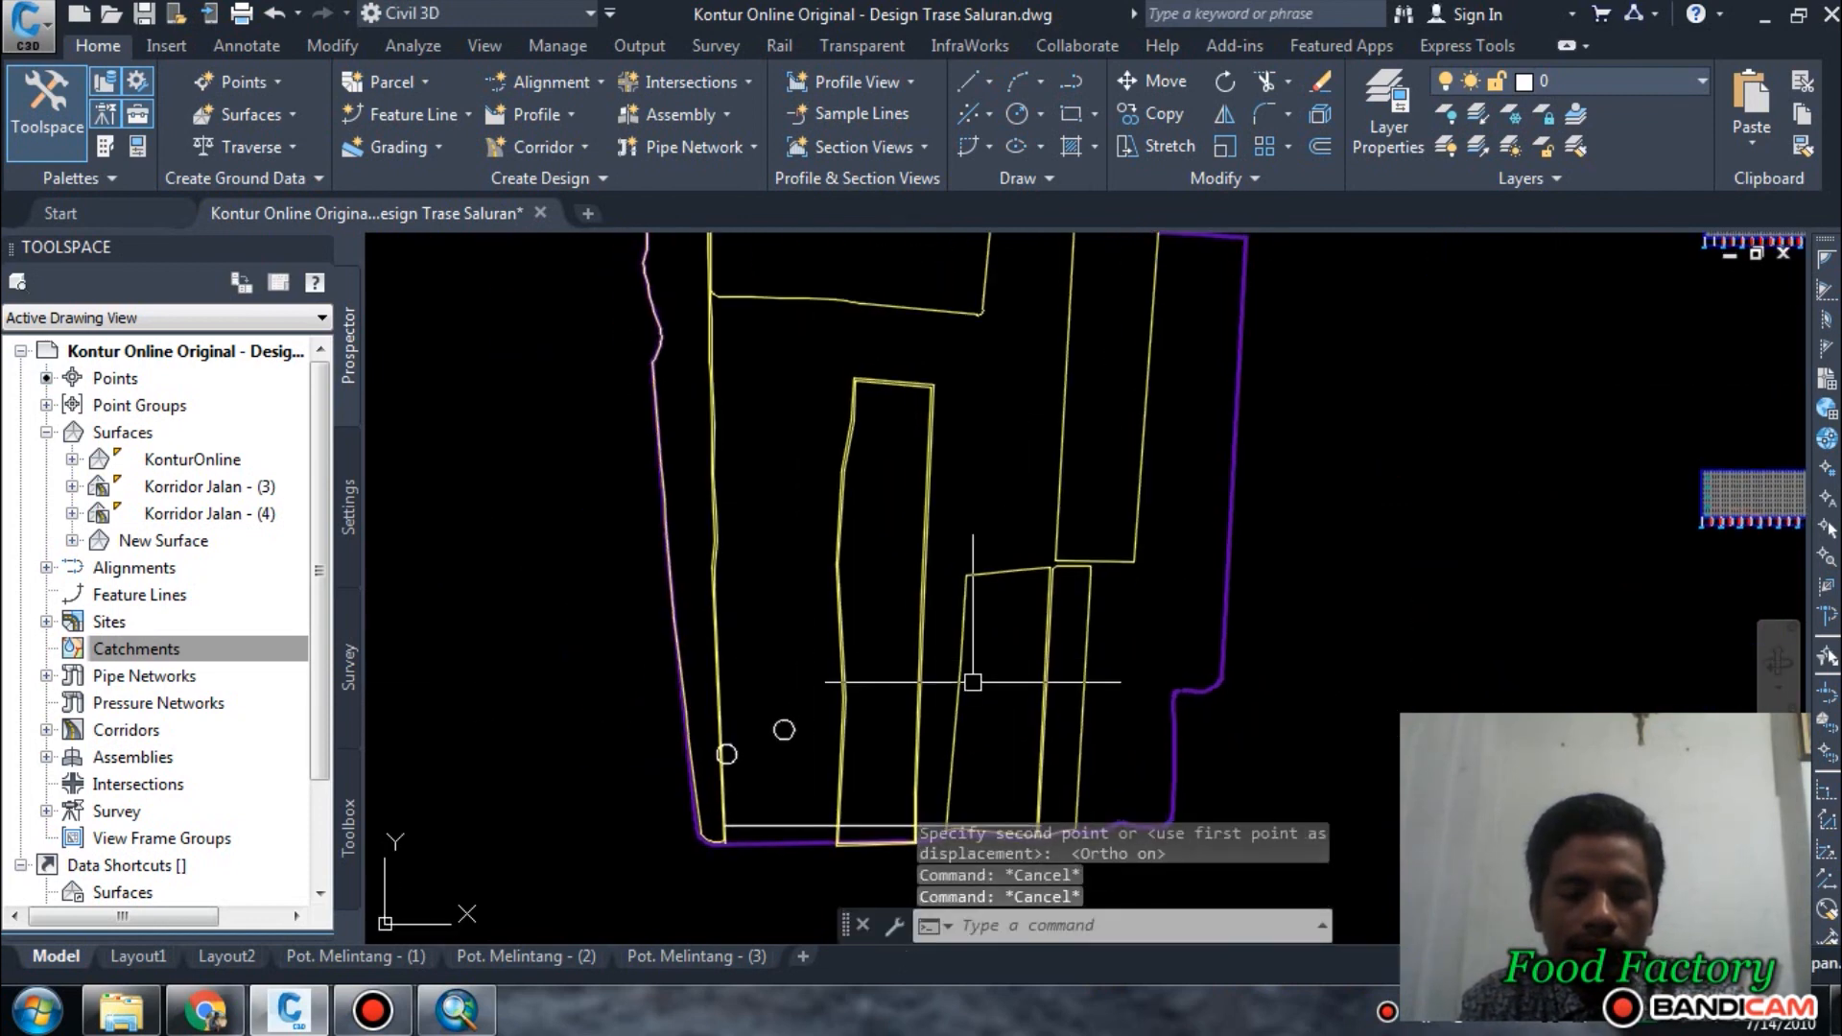
scroll(872, 834, up, 4)
middle_drag(865, 834, 898, 610)
key(Escape)
scroll(835, 643, up, 5)
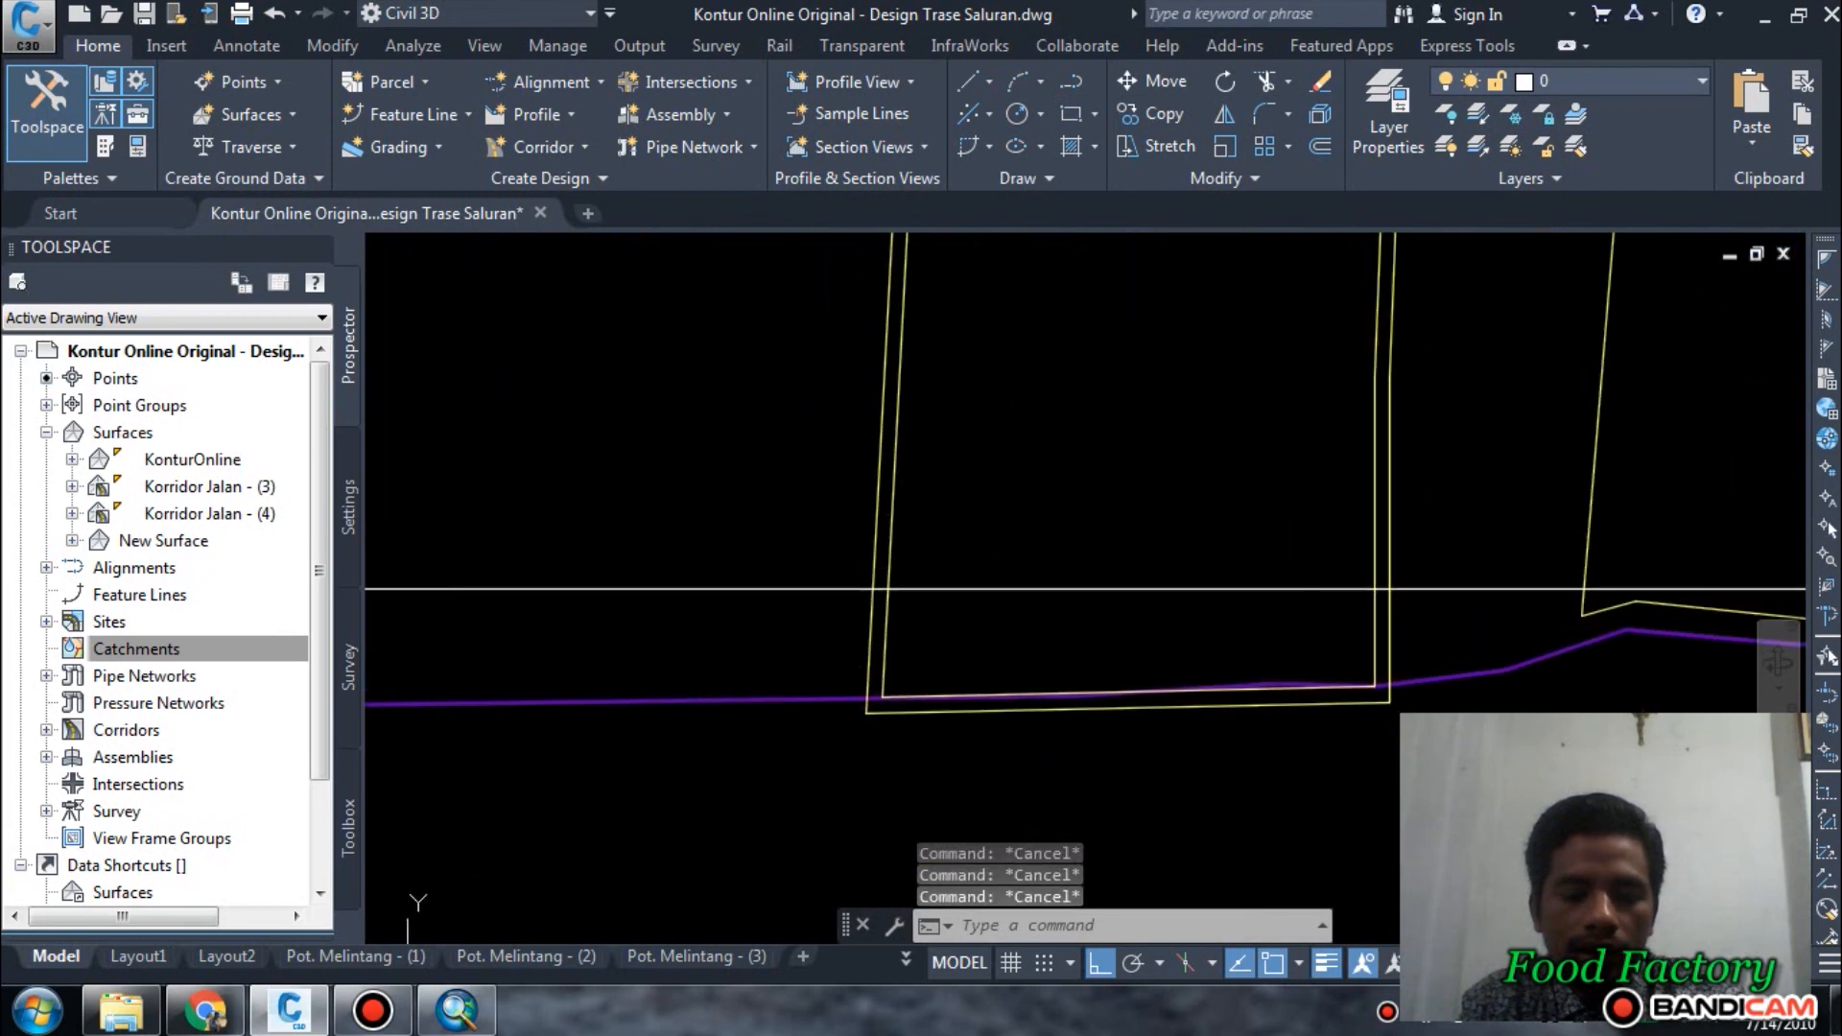
scroll(901, 639, down, 2)
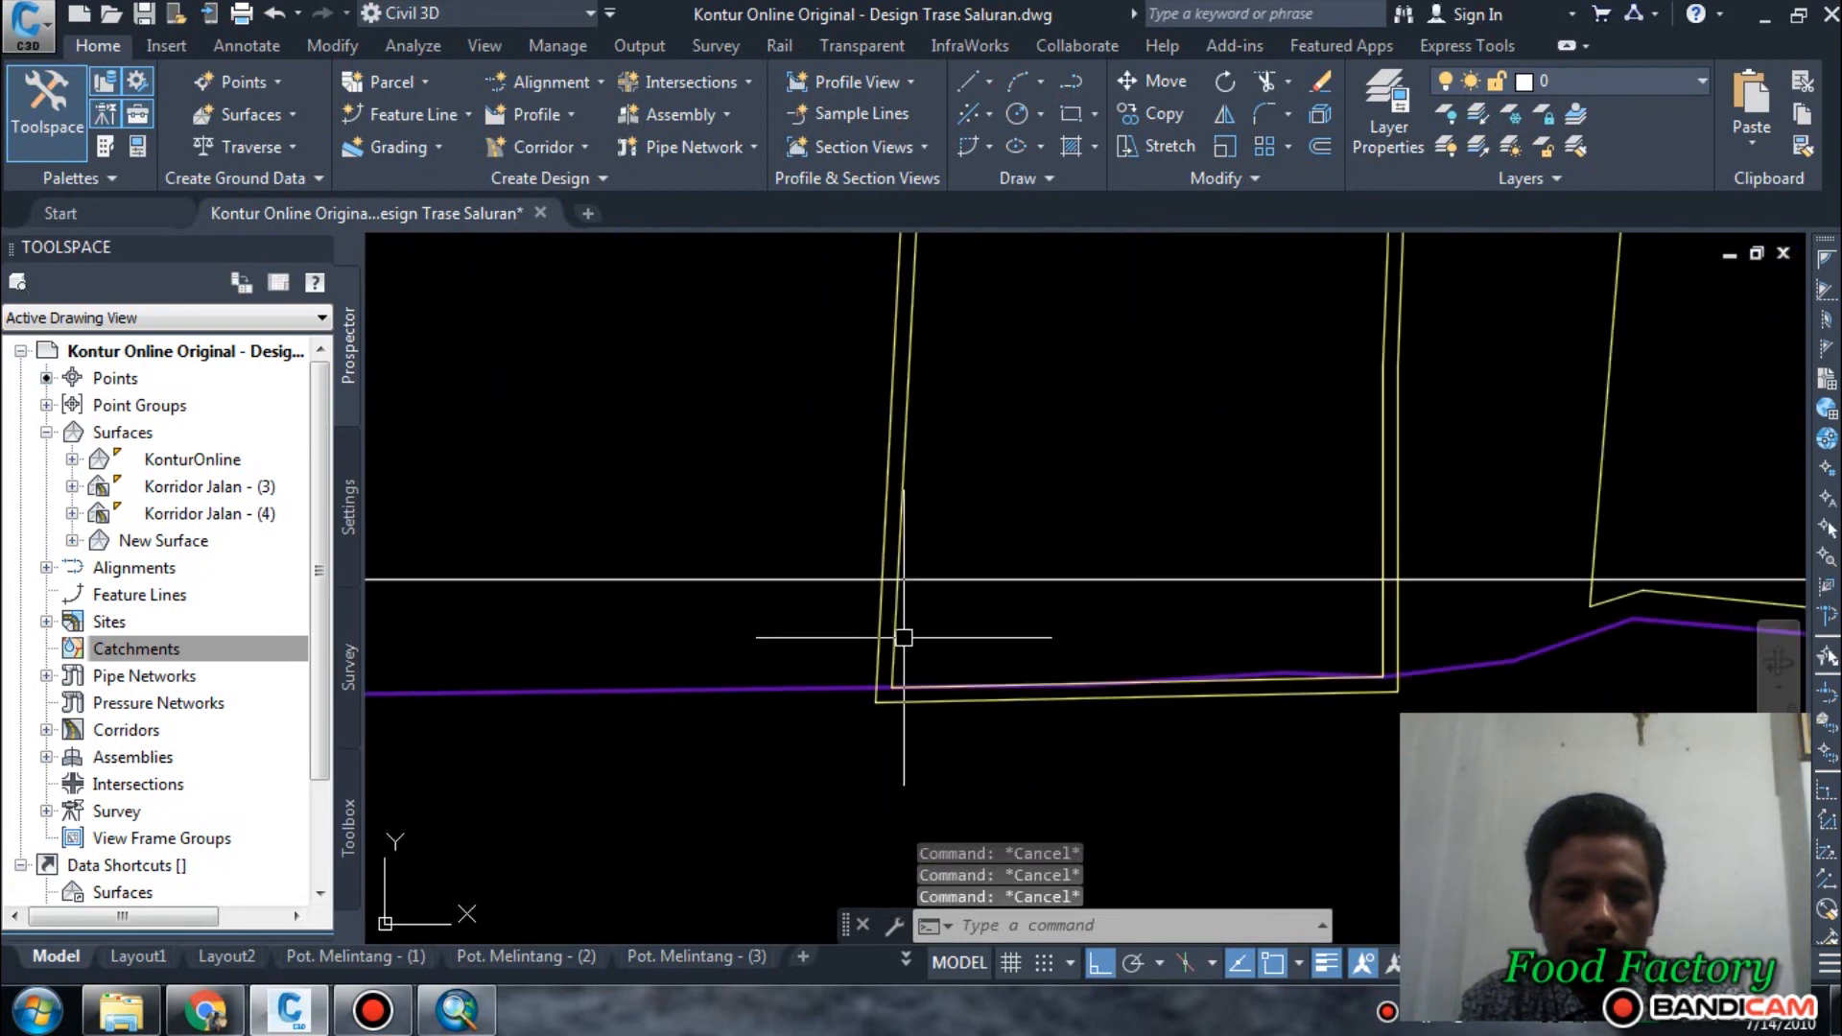
scroll(876, 679, up, 2)
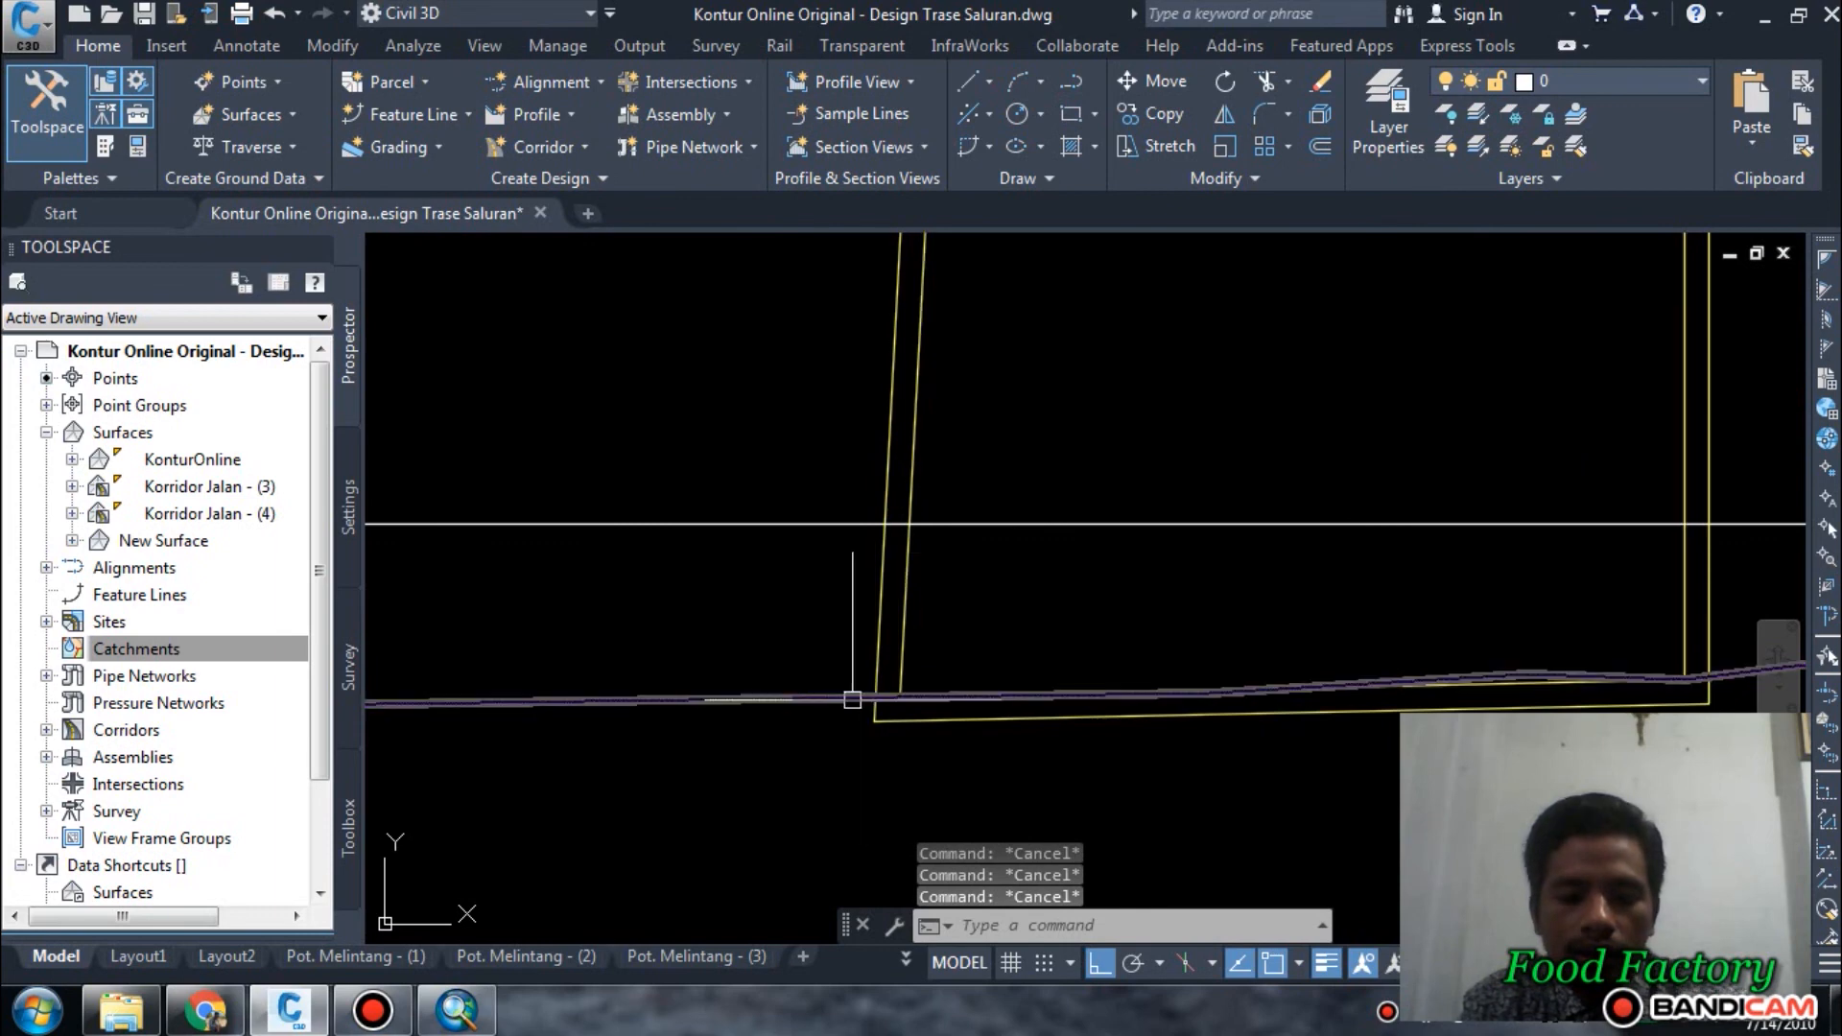
text(l)
key(Return)
scroll(858, 684, up, 3)
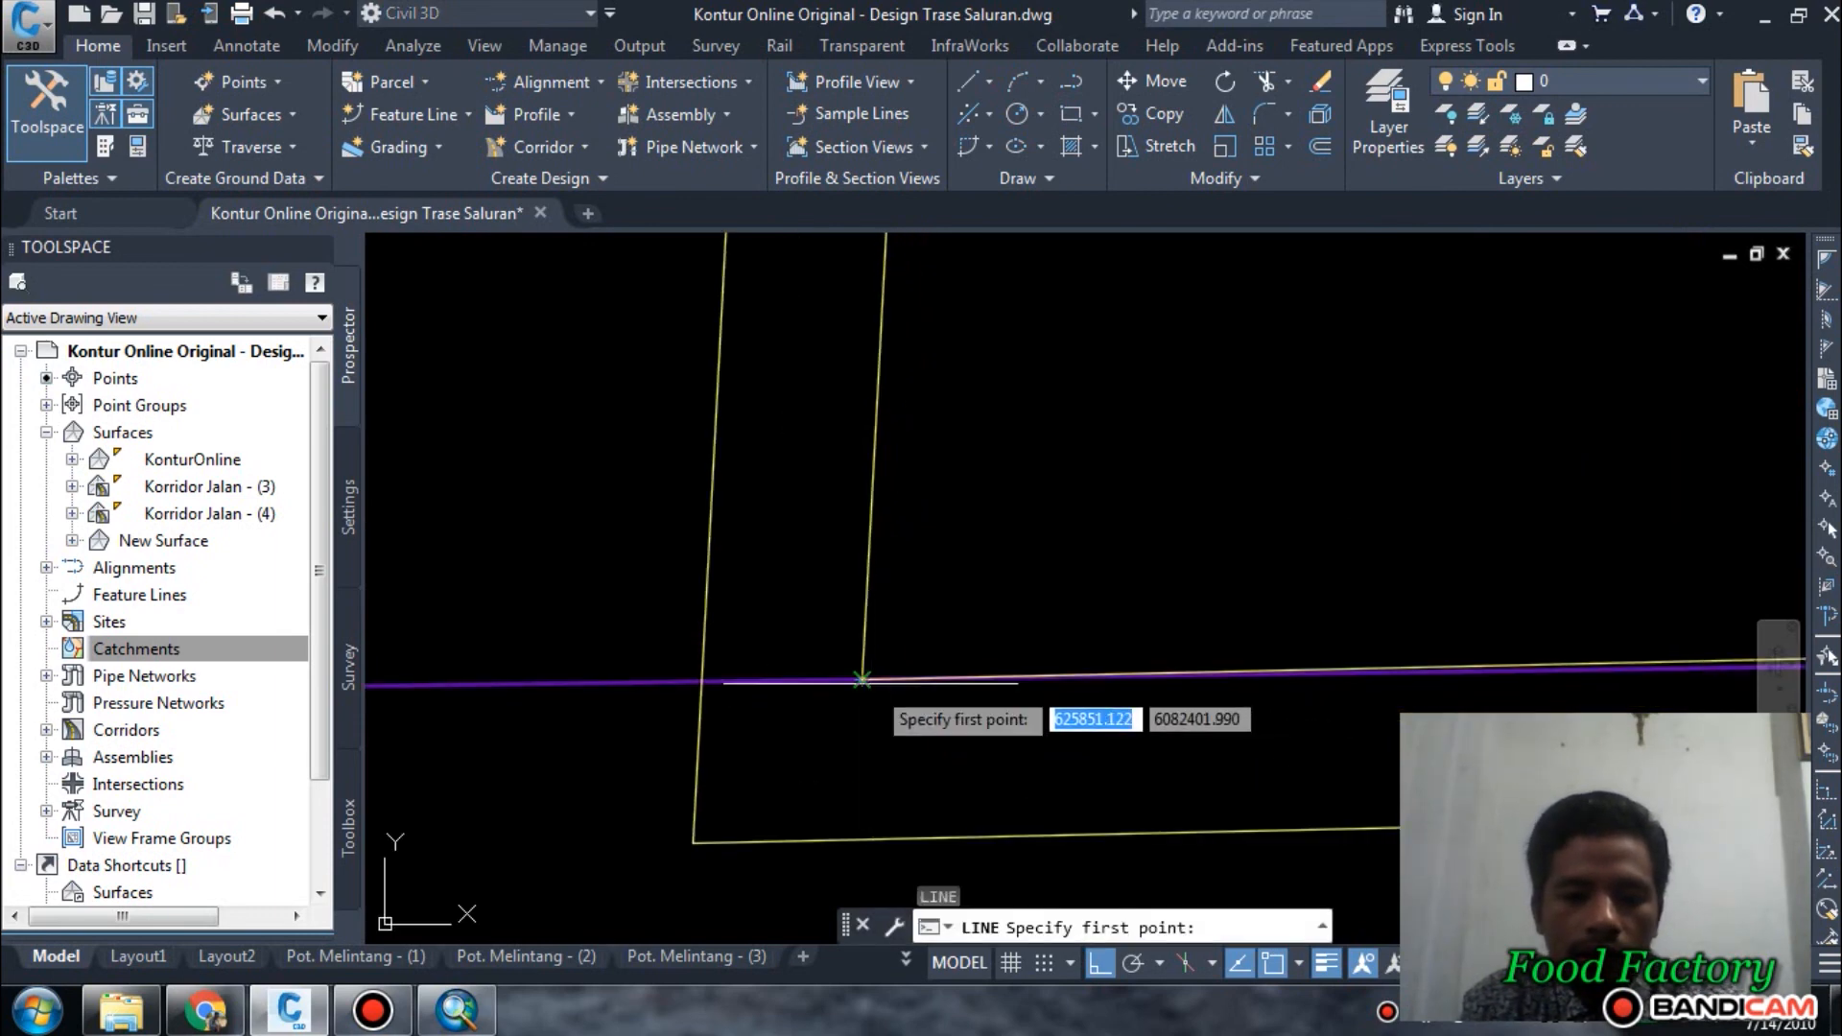
click(861, 679)
click(679, 682)
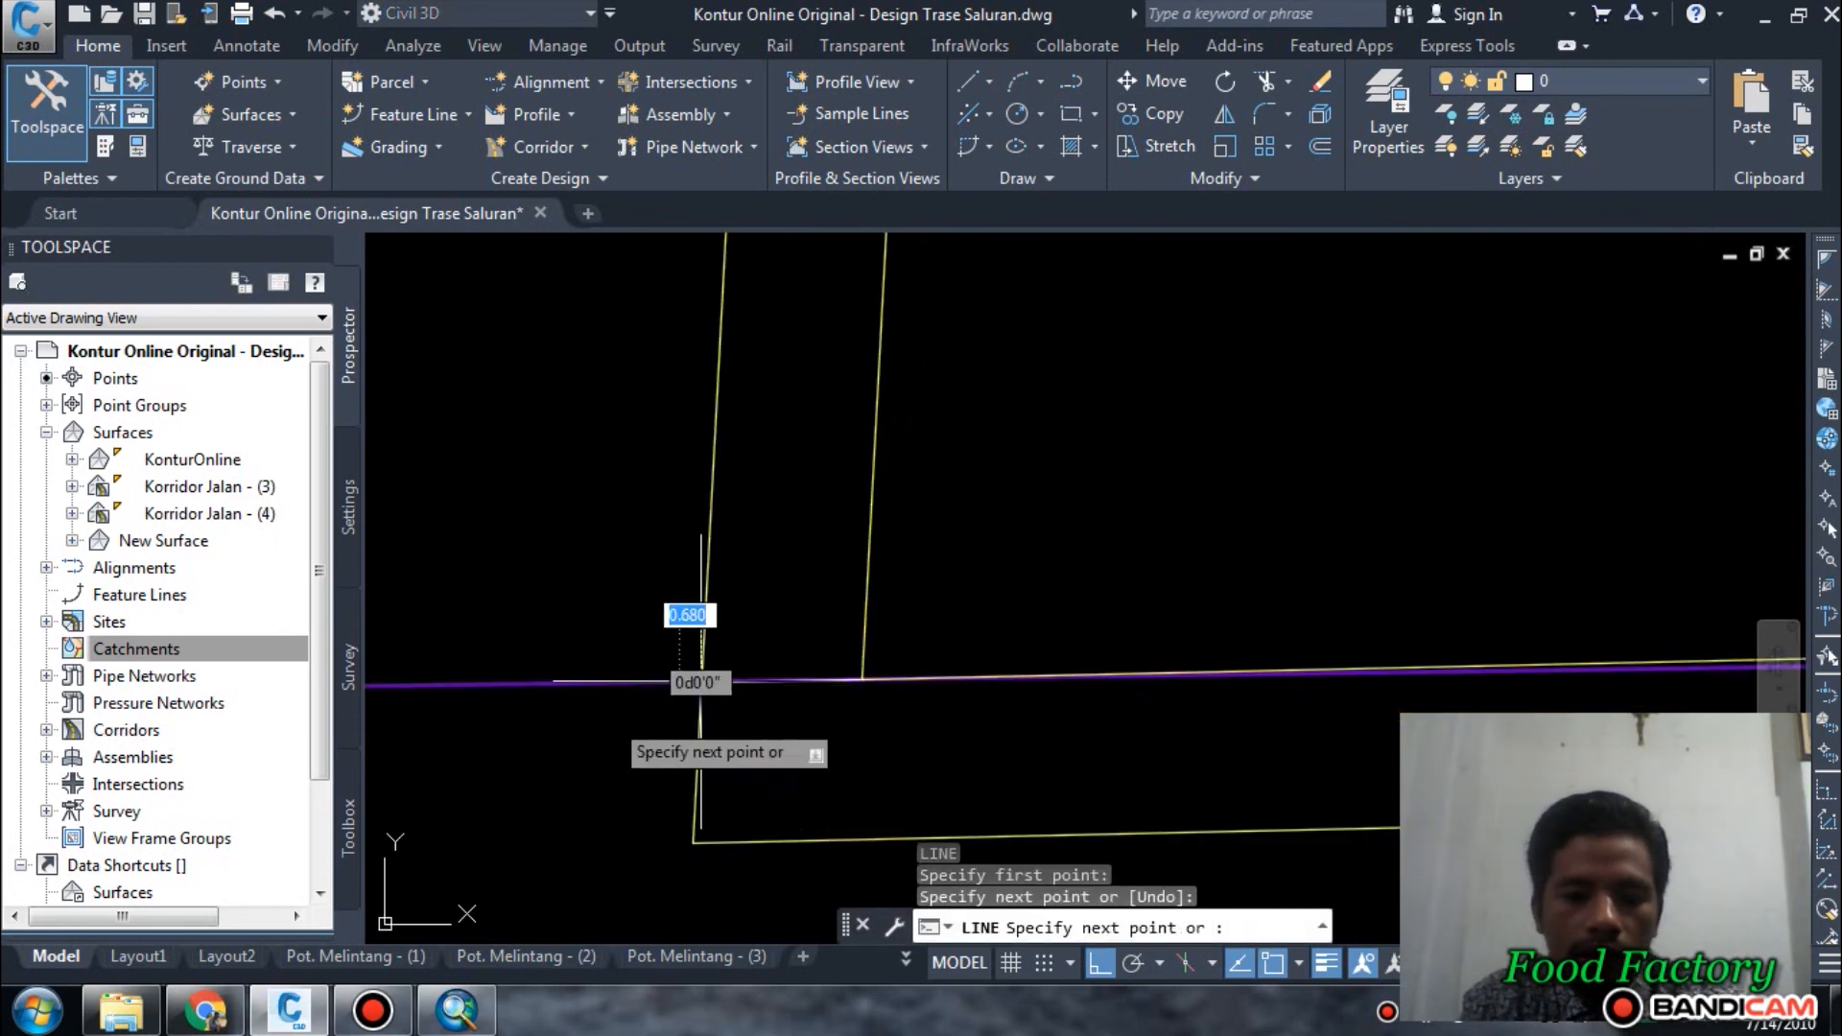
key(Return)
Draw a short line from the central plot's southeast corner to where the offset outline crosses the purple boundary.
scroll(652, 710, down, 4)
scroll(916, 693, down, 4)
middle_drag(1540, 683, 1064, 685)
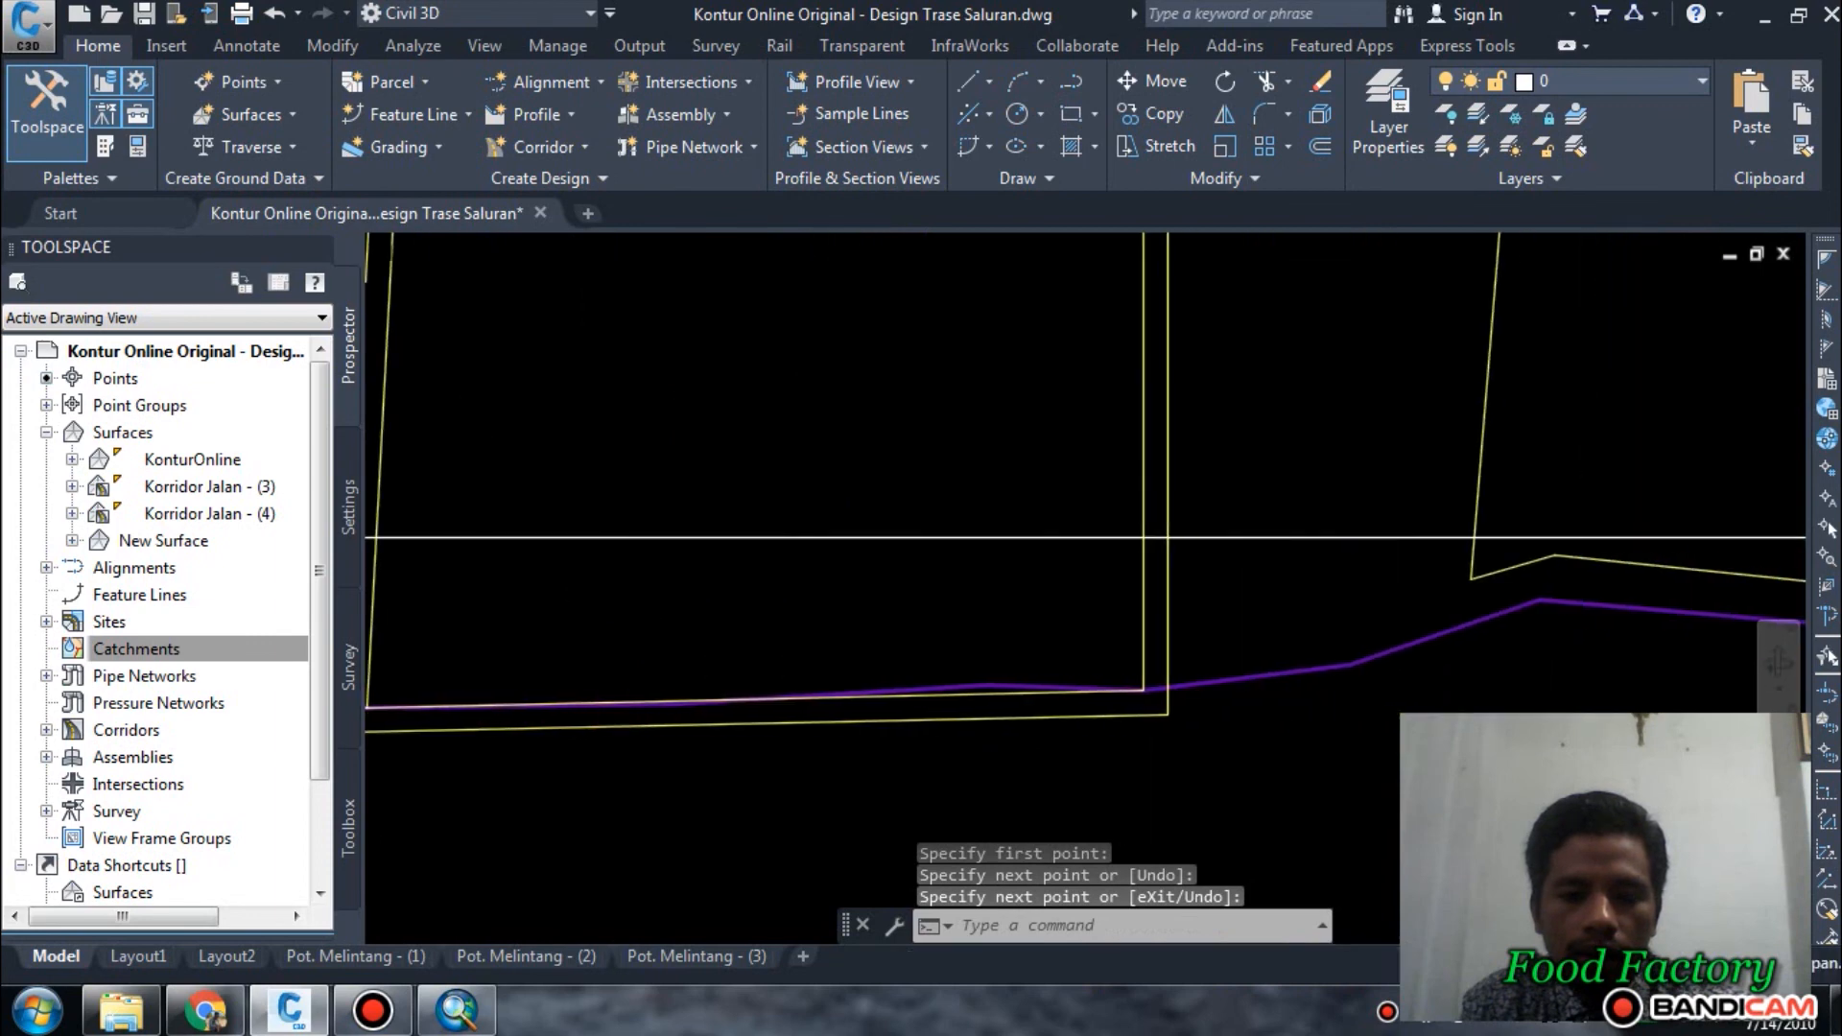
scroll(1069, 685, up, 2)
scroll(1151, 695, up, 4)
key(Return)
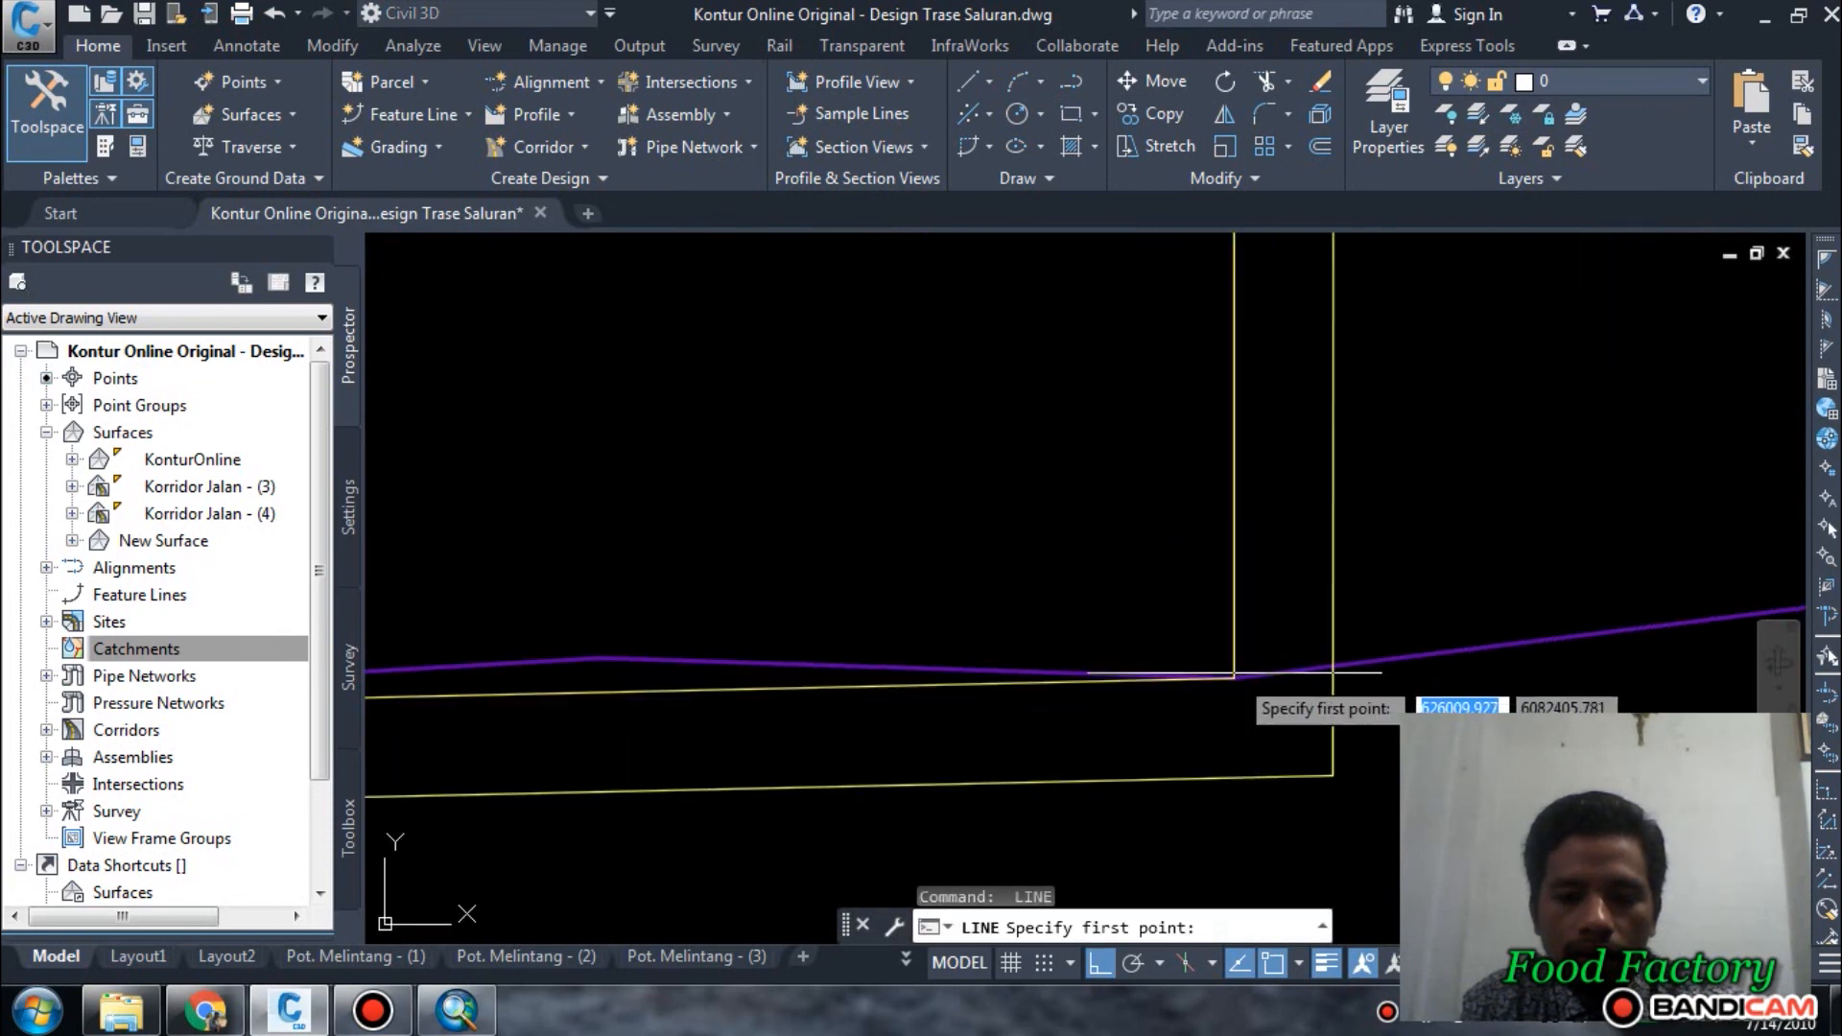
click(1231, 676)
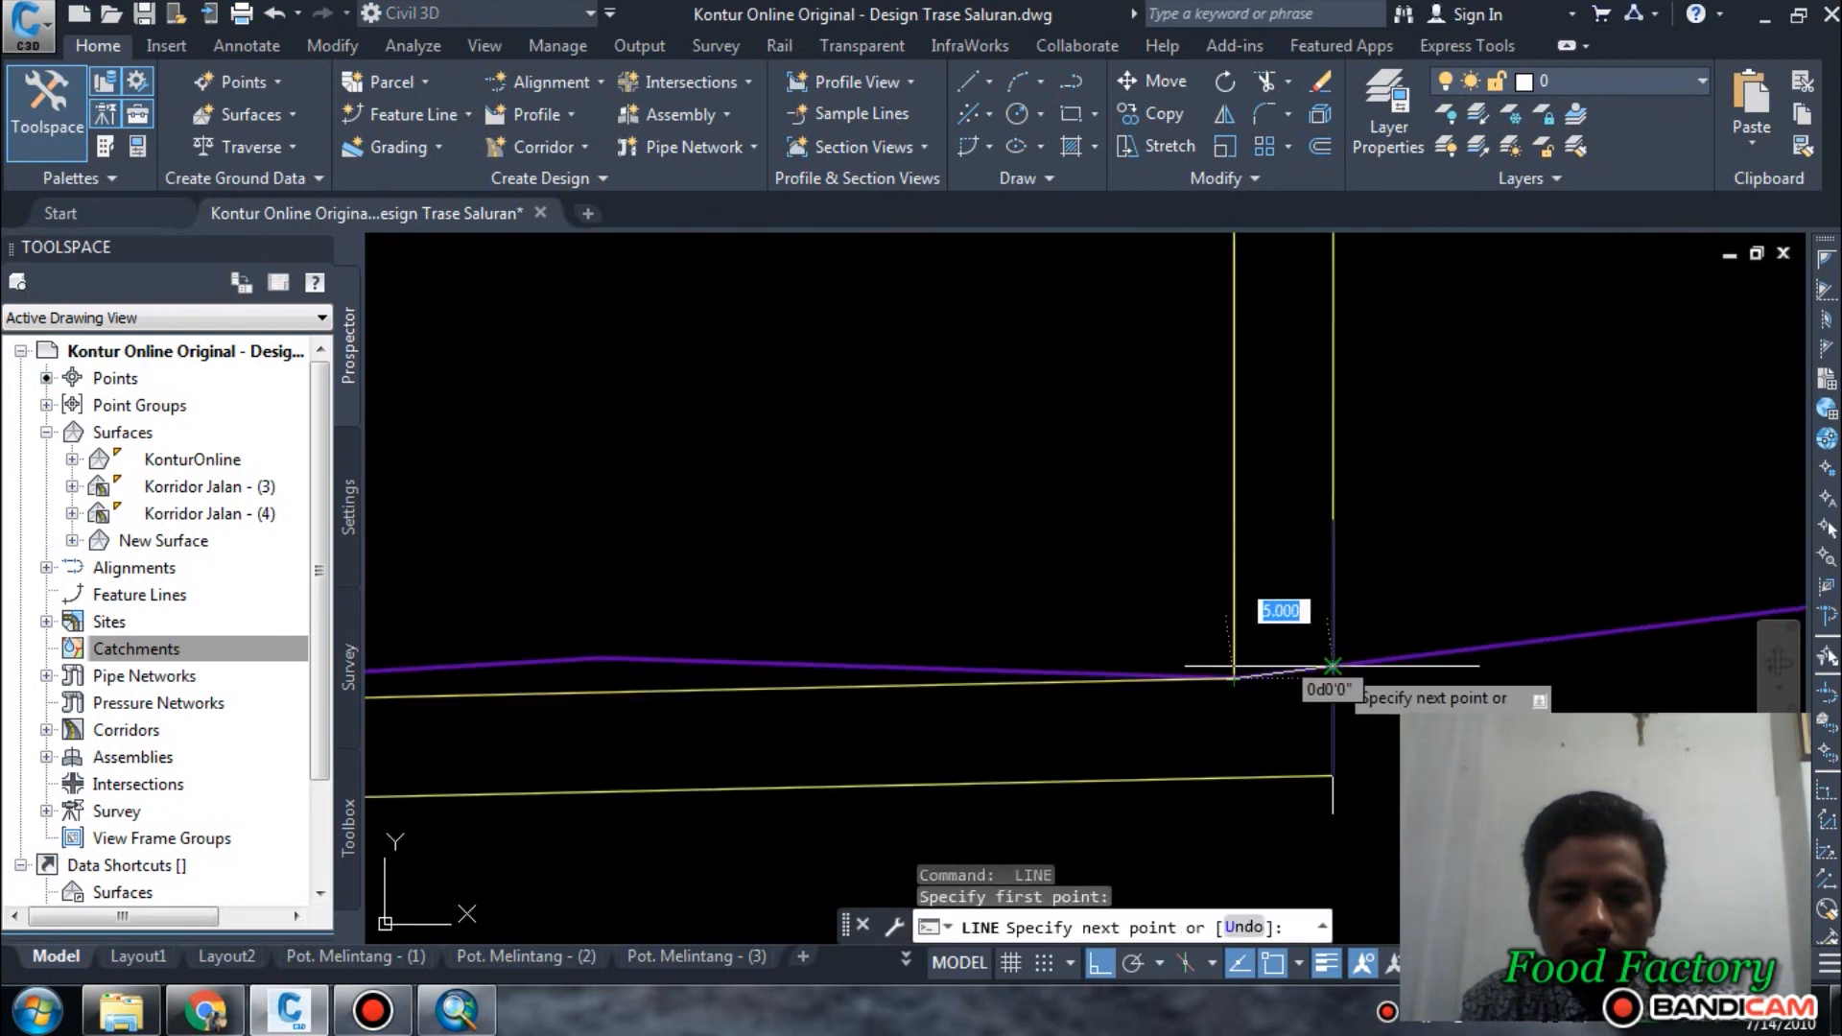
click(1331, 665)
key(Return)
scroll(1069, 728, down, 3)
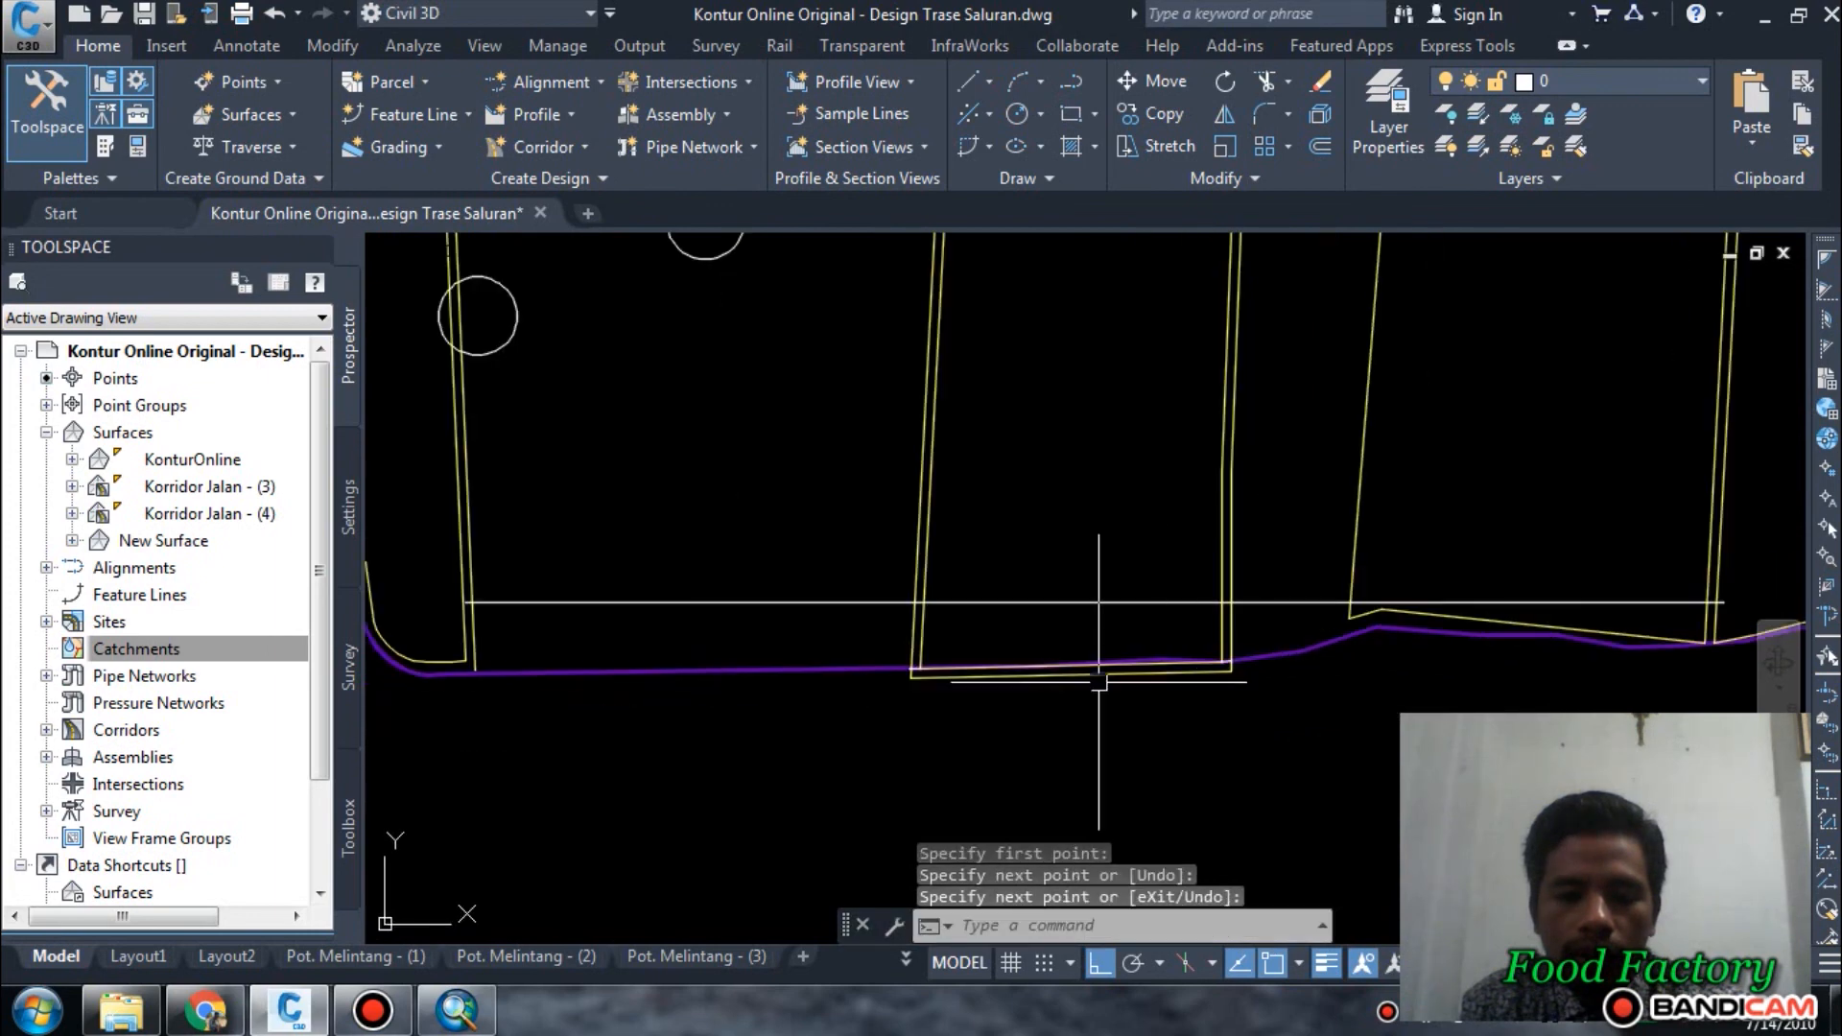
Try to trim the southern part of the central plot's offset using the short corner lines as cutting edges.
key(Escape)
scroll(1094, 683, up, 2)
key(Return)
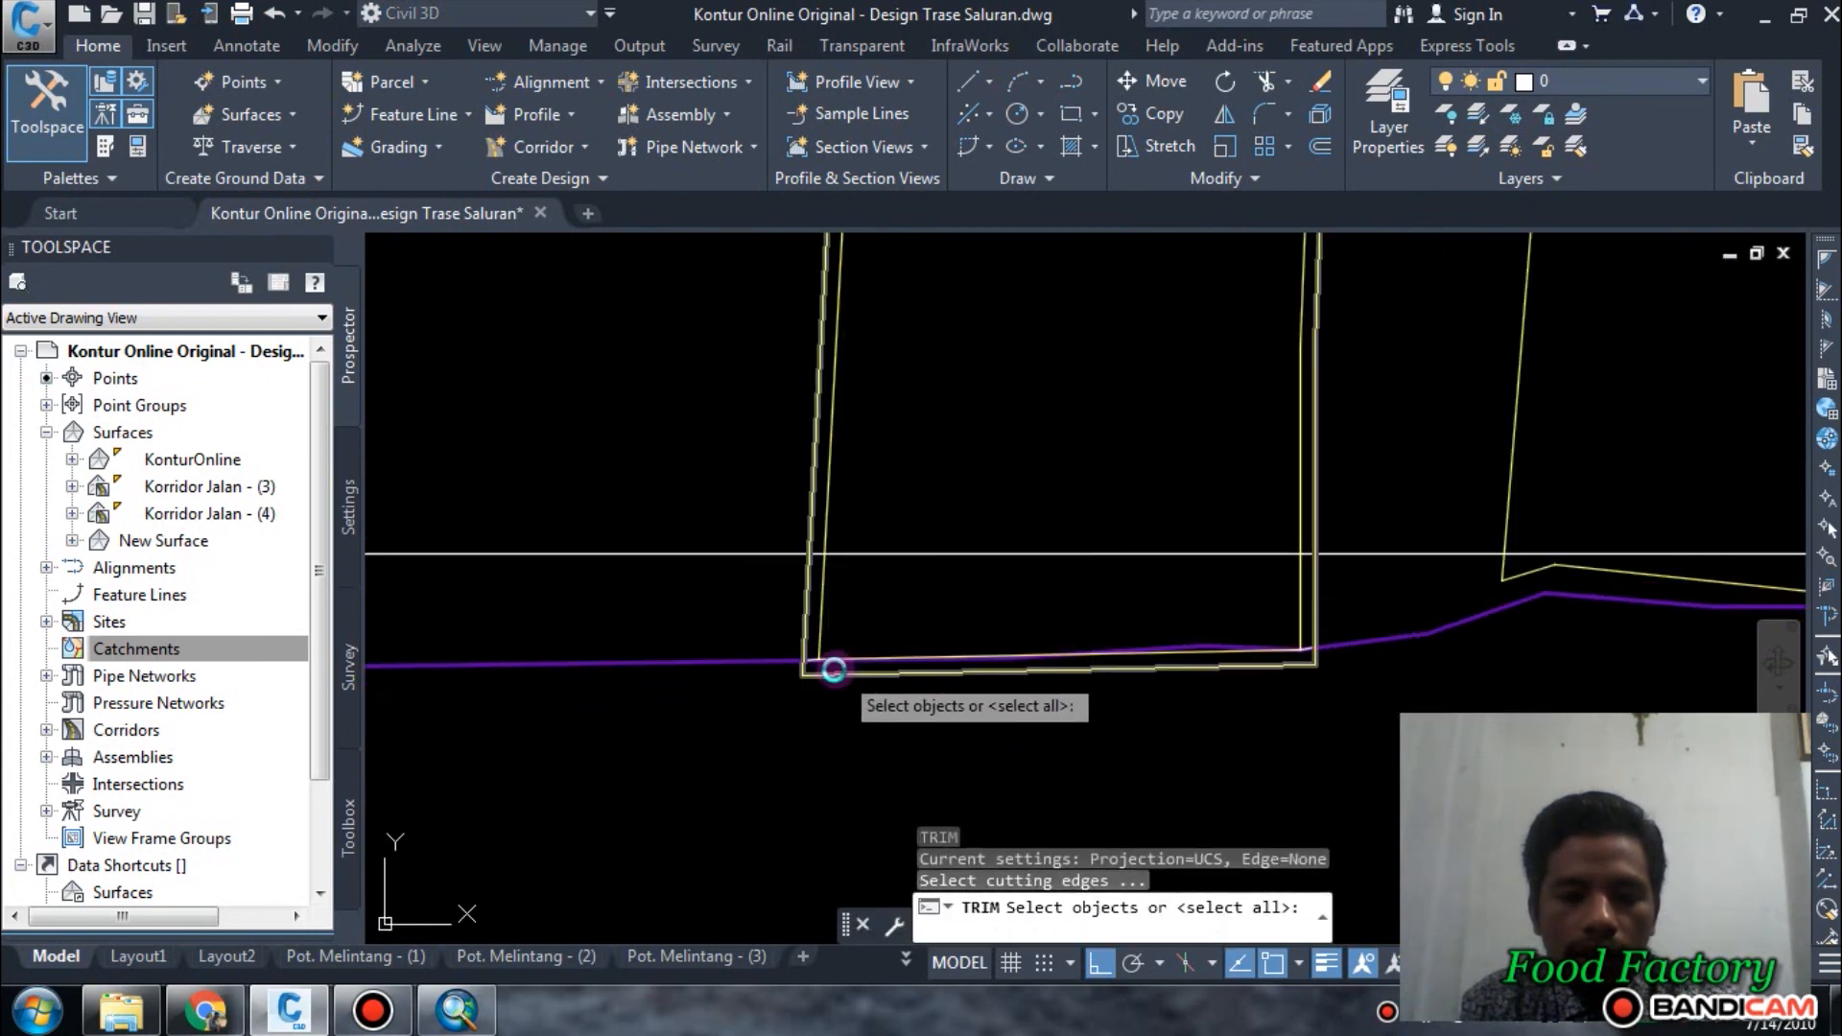
scroll(835, 670, up, 5)
click(721, 635)
scroll(742, 700, down, 2)
middle_drag(1343, 717, 871, 753)
scroll(1556, 683, up, 4)
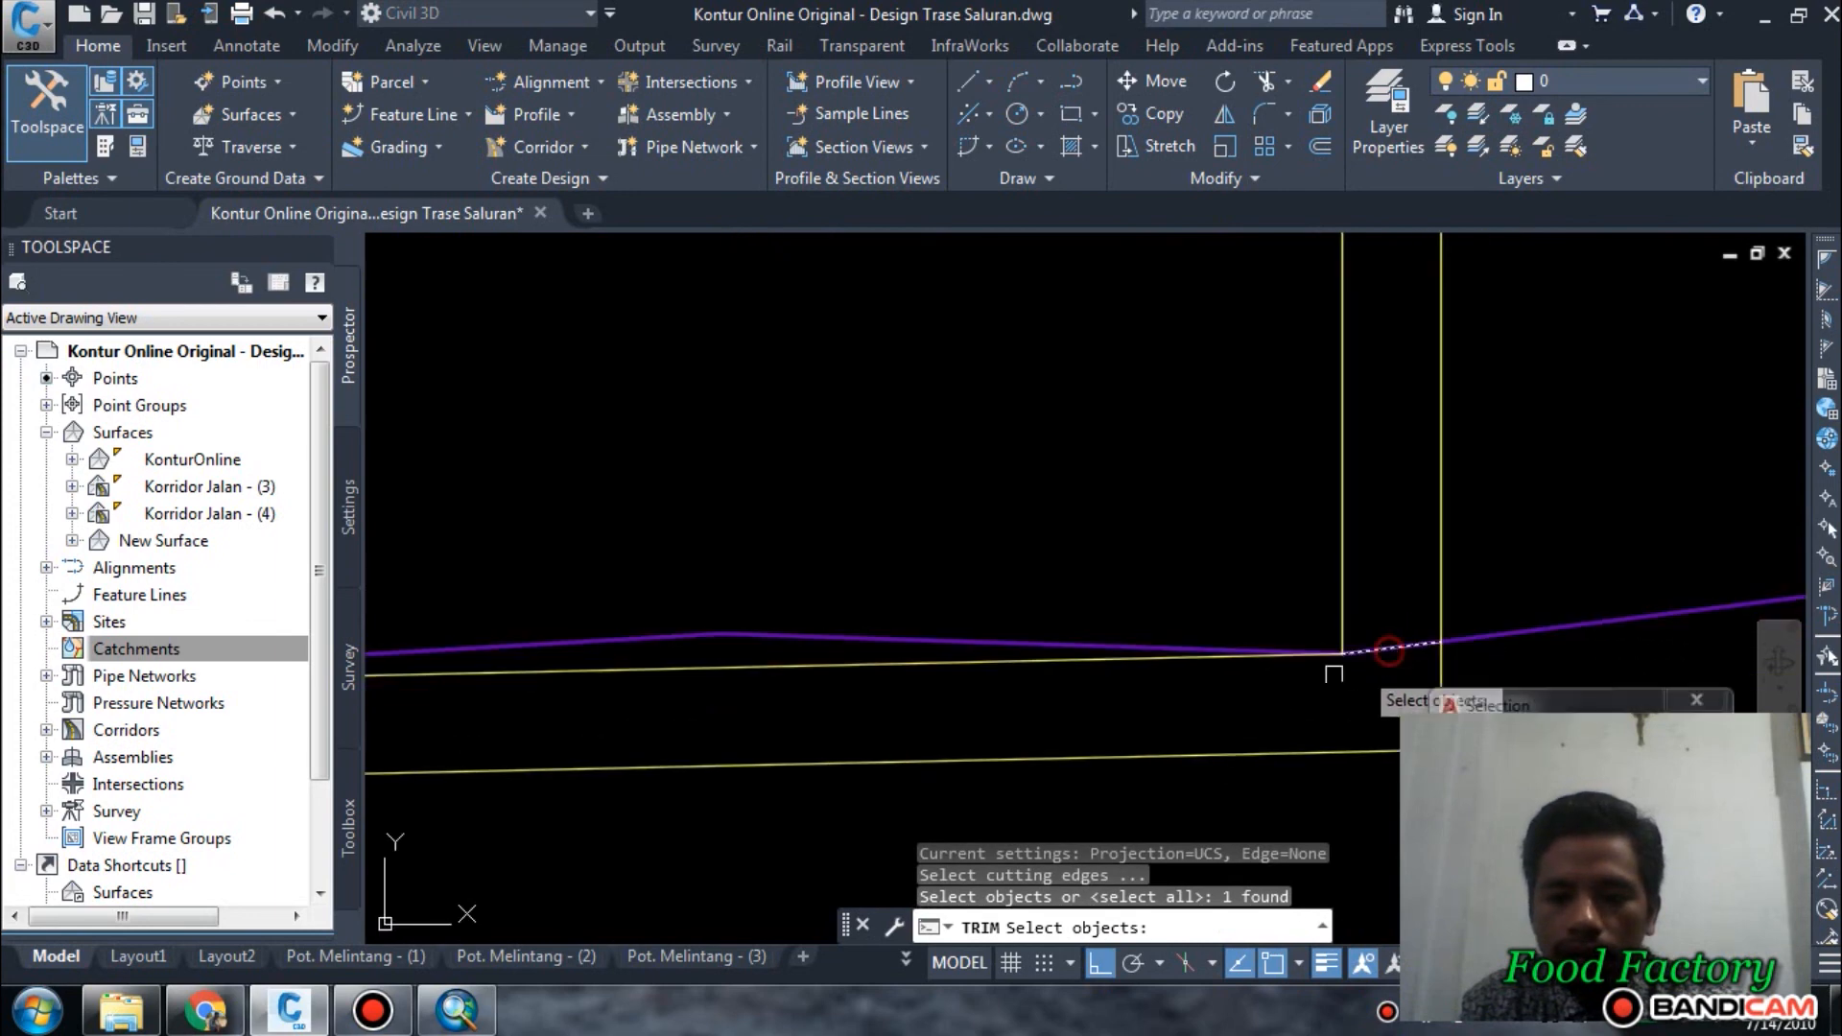
click(1209, 733)
click(1206, 753)
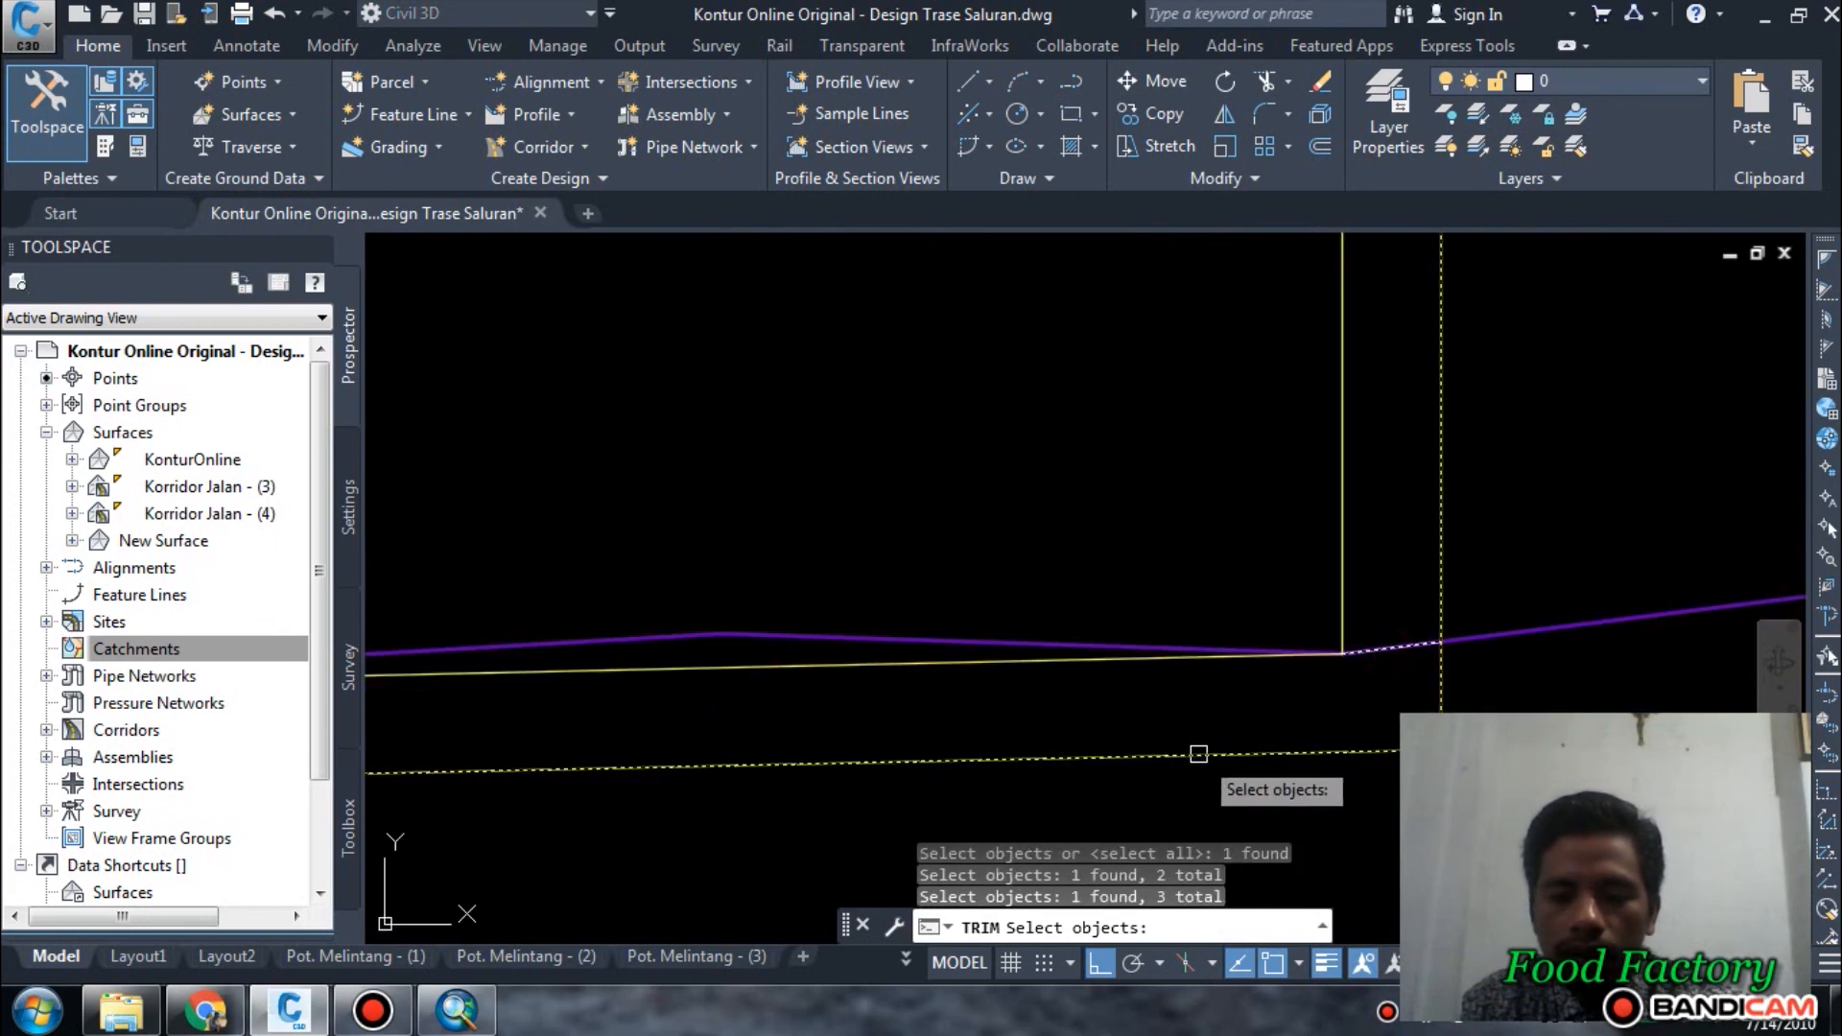
key(Return)
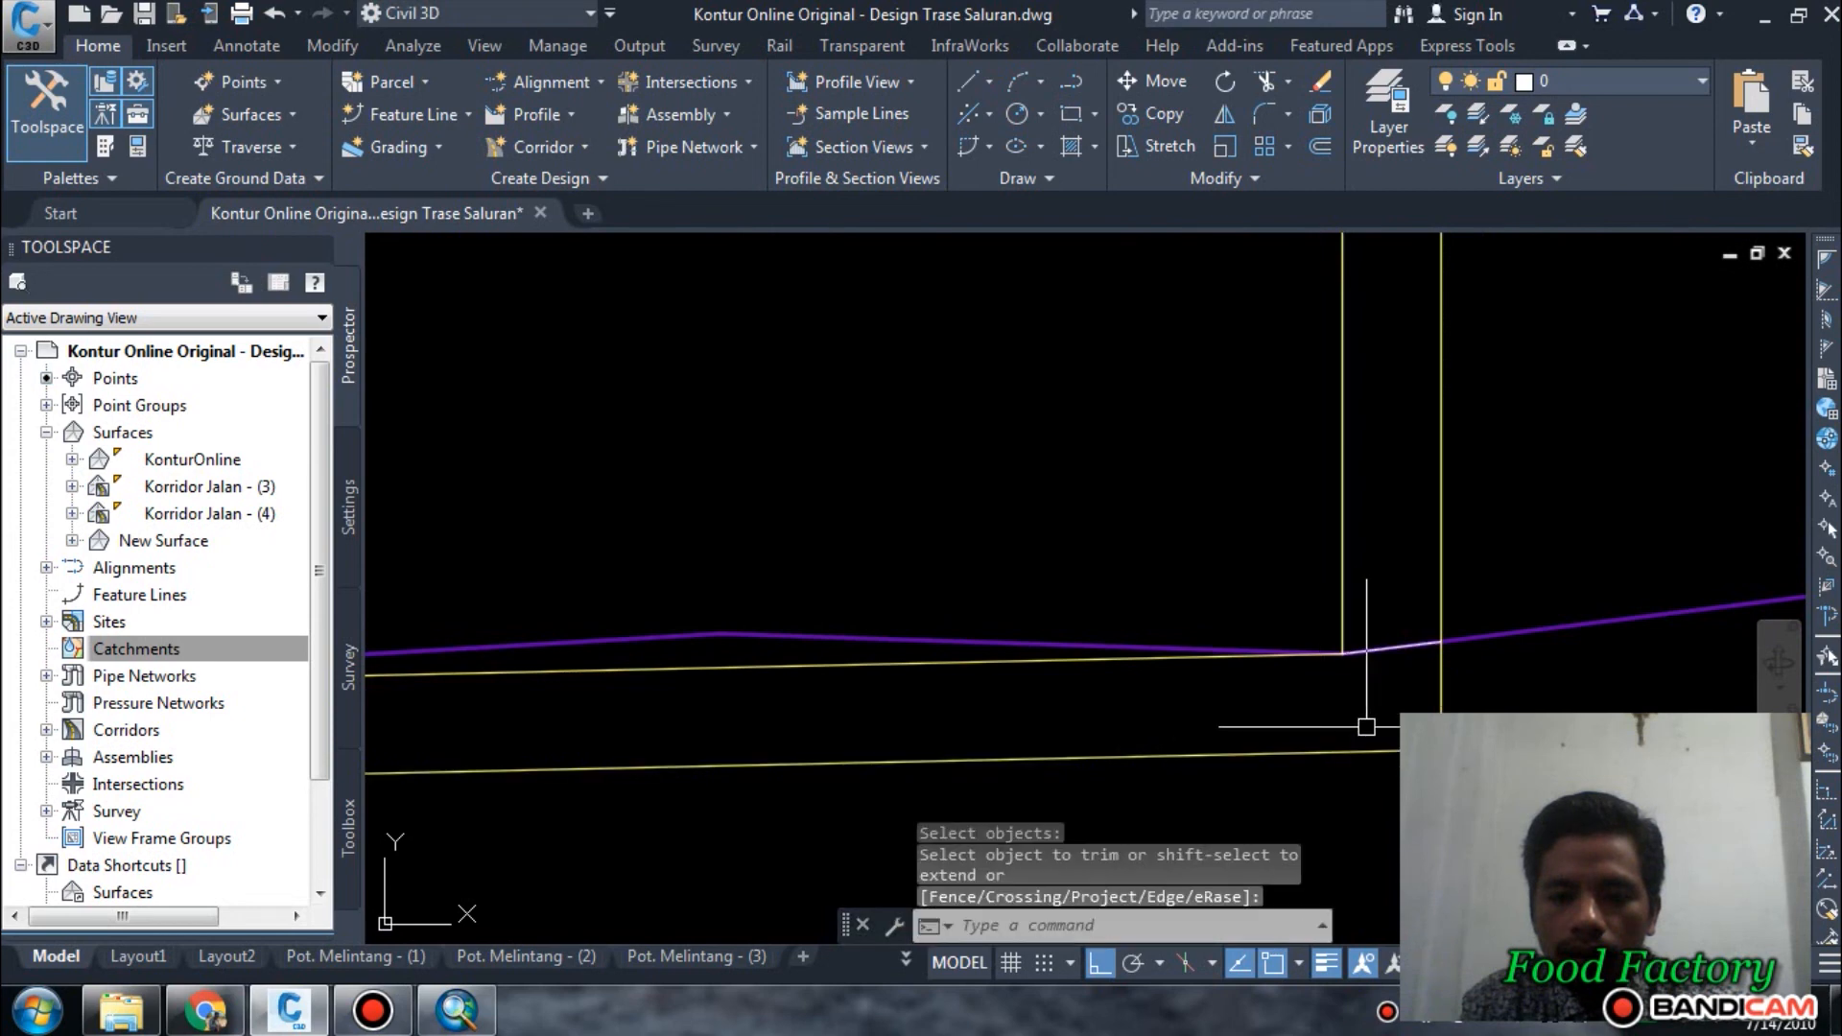
key(Return)
click(1502, 737)
scroll(1487, 628, down, 7)
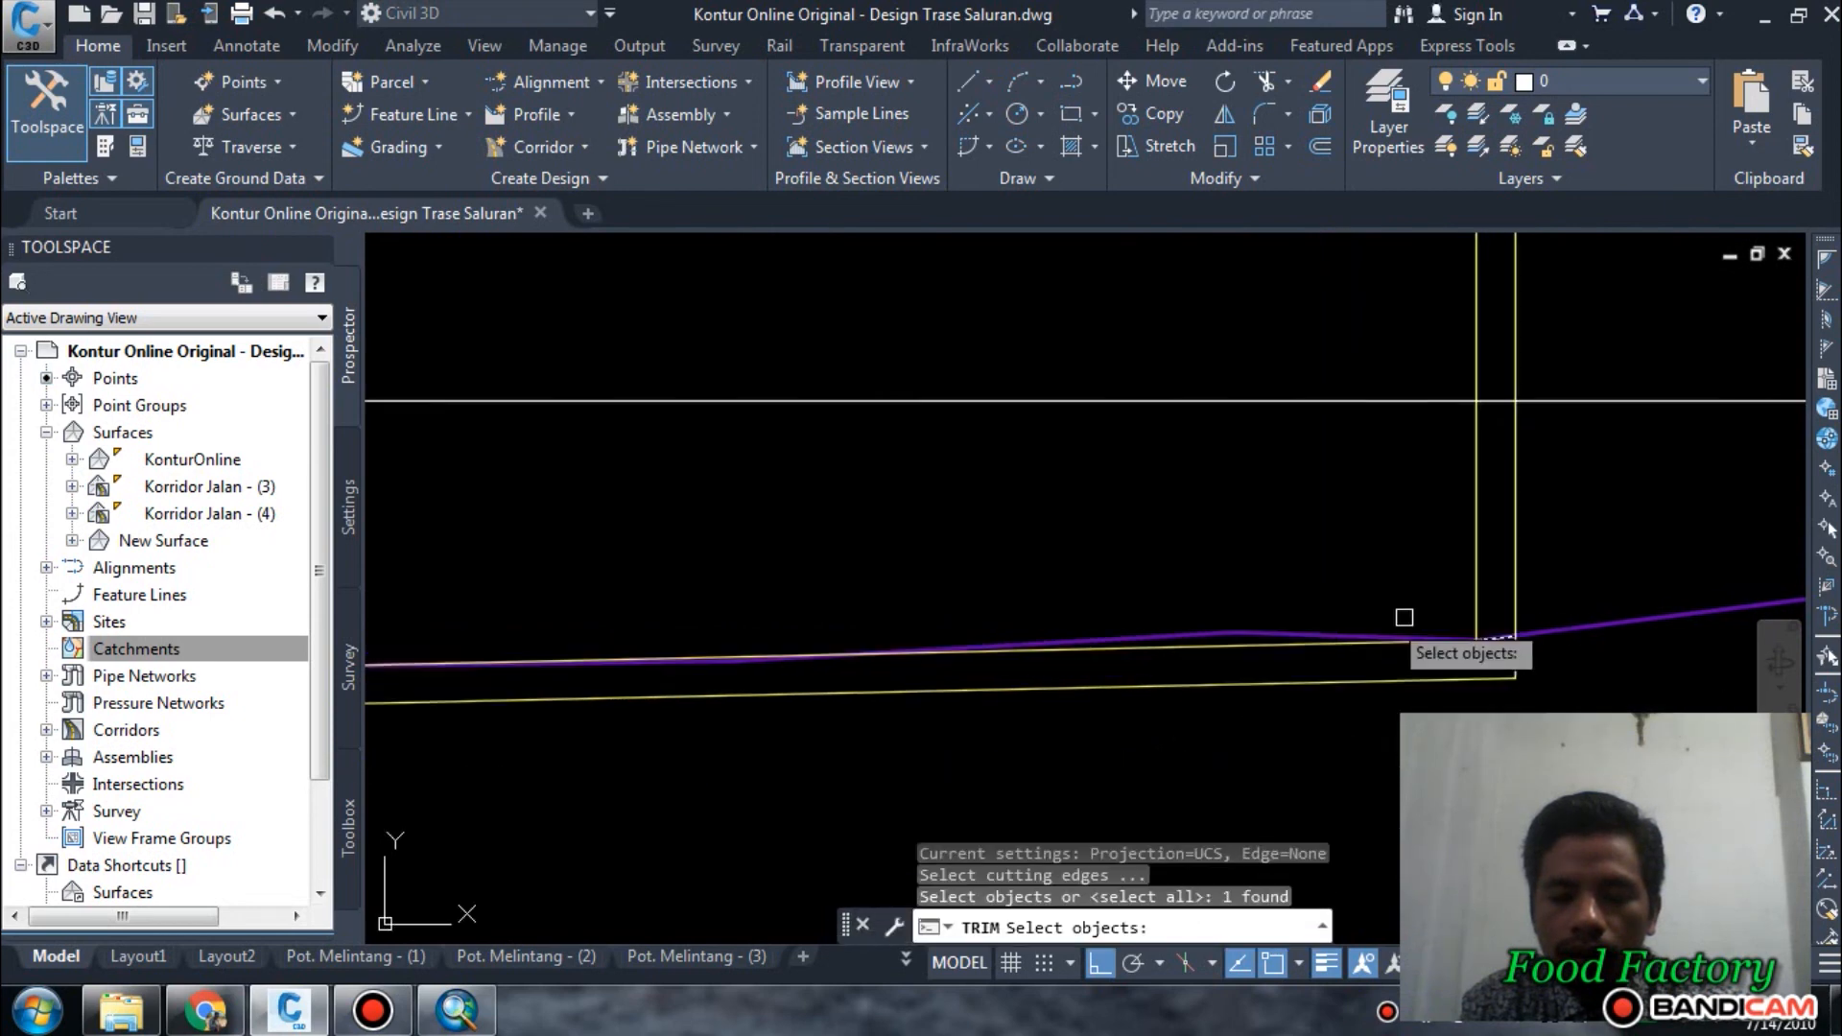
scroll(864, 642, up, 5)
click(831, 596)
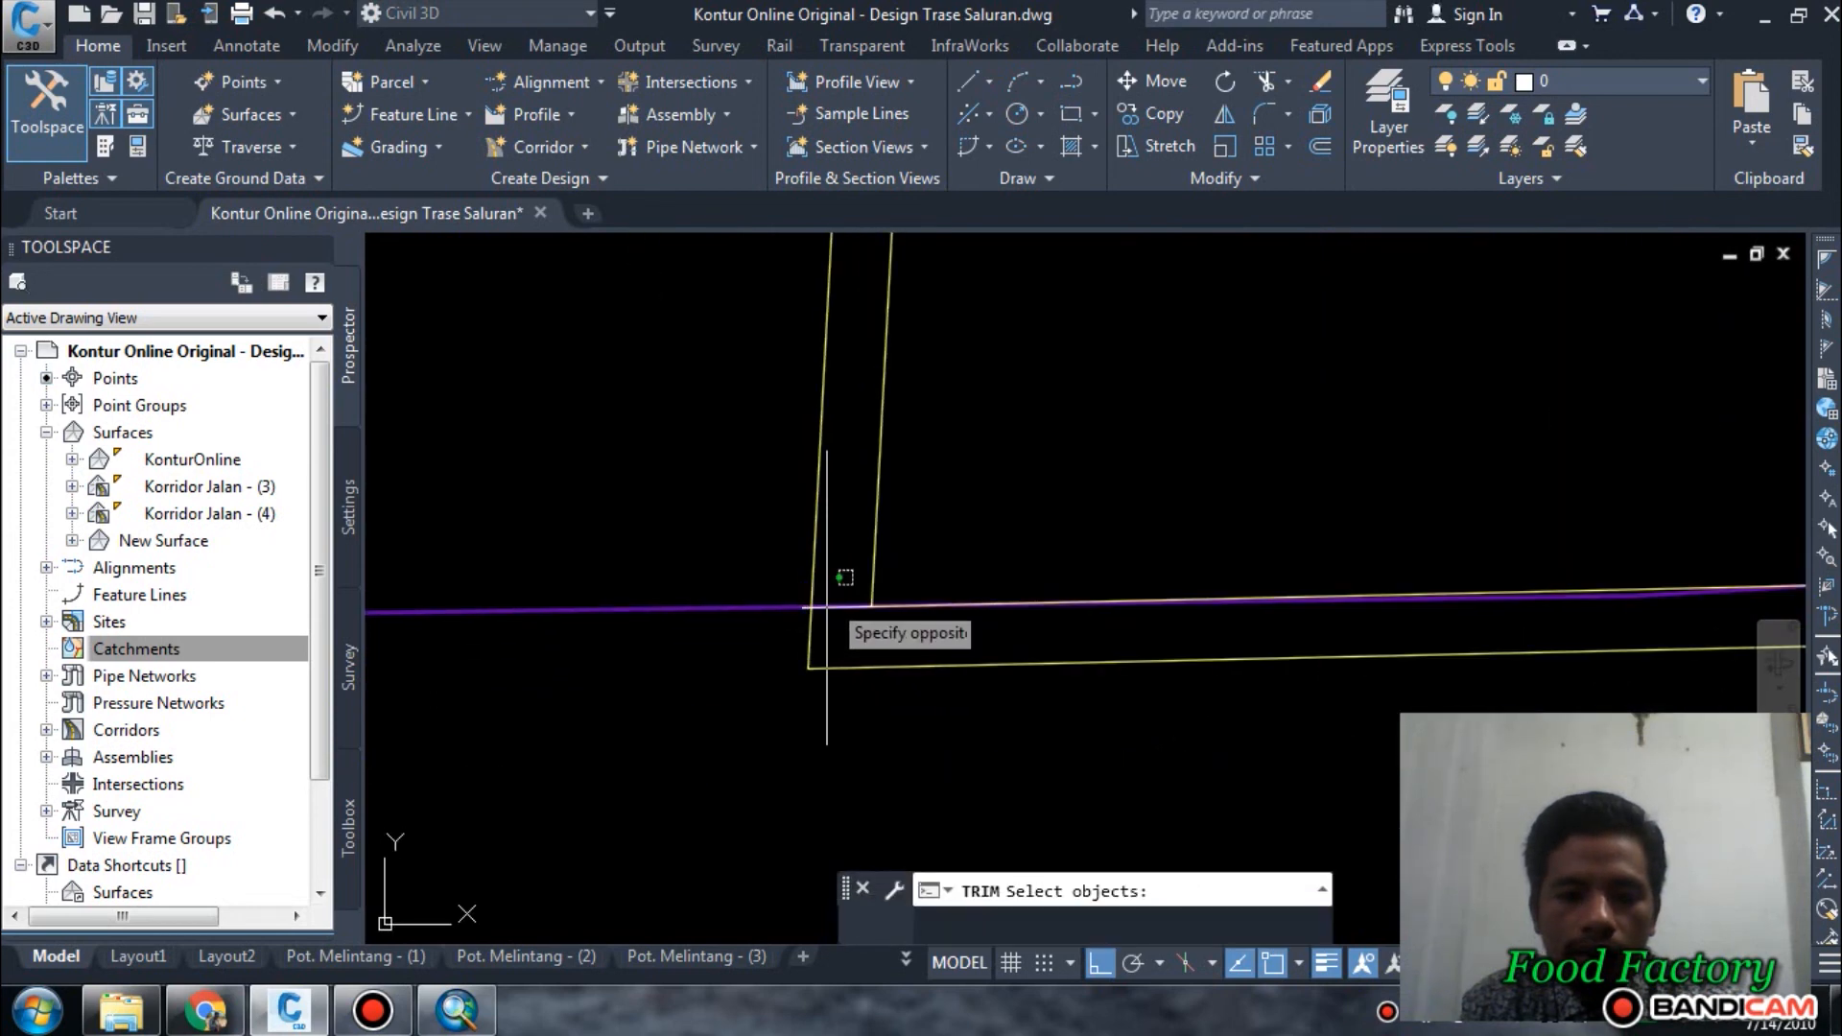
click(826, 614)
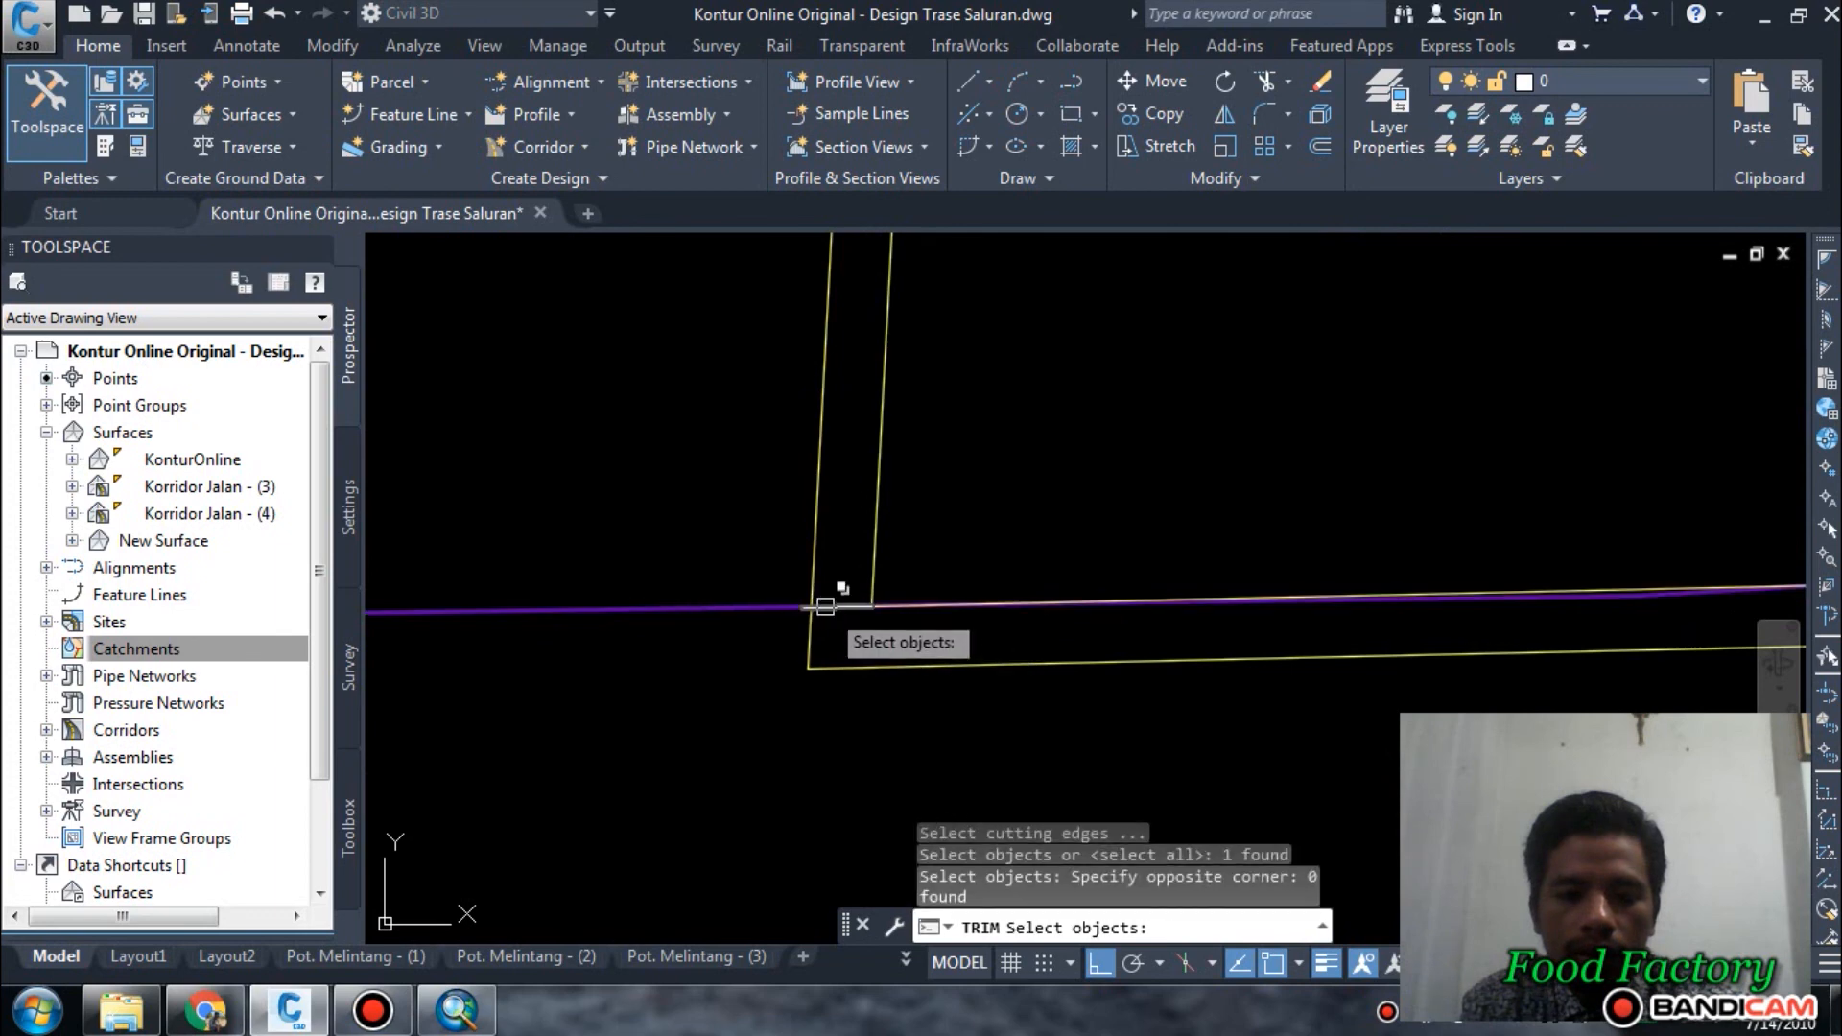
click(825, 606)
click(843, 687)
click(851, 667)
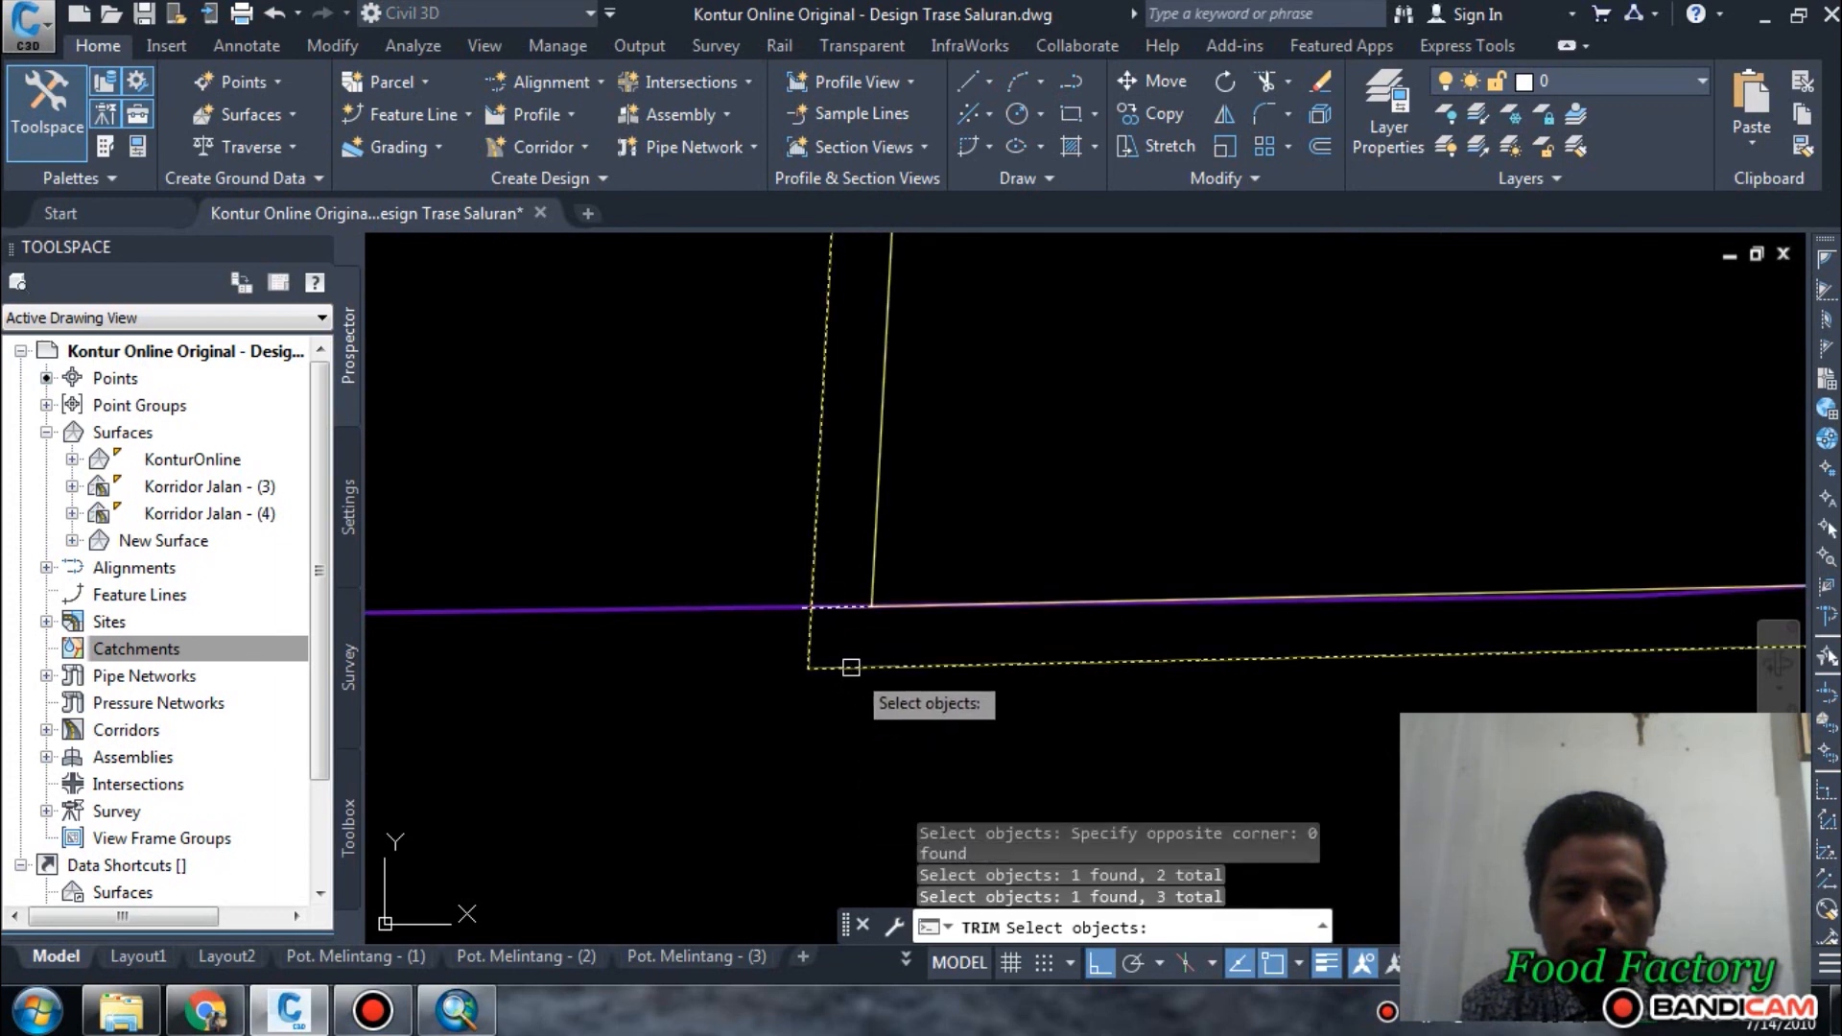
key(Escape)
key(Escape)
Trim off the part of the central plot's offset outline south of the purple boundary, using that boundary as the cutting edge.
click(722, 597)
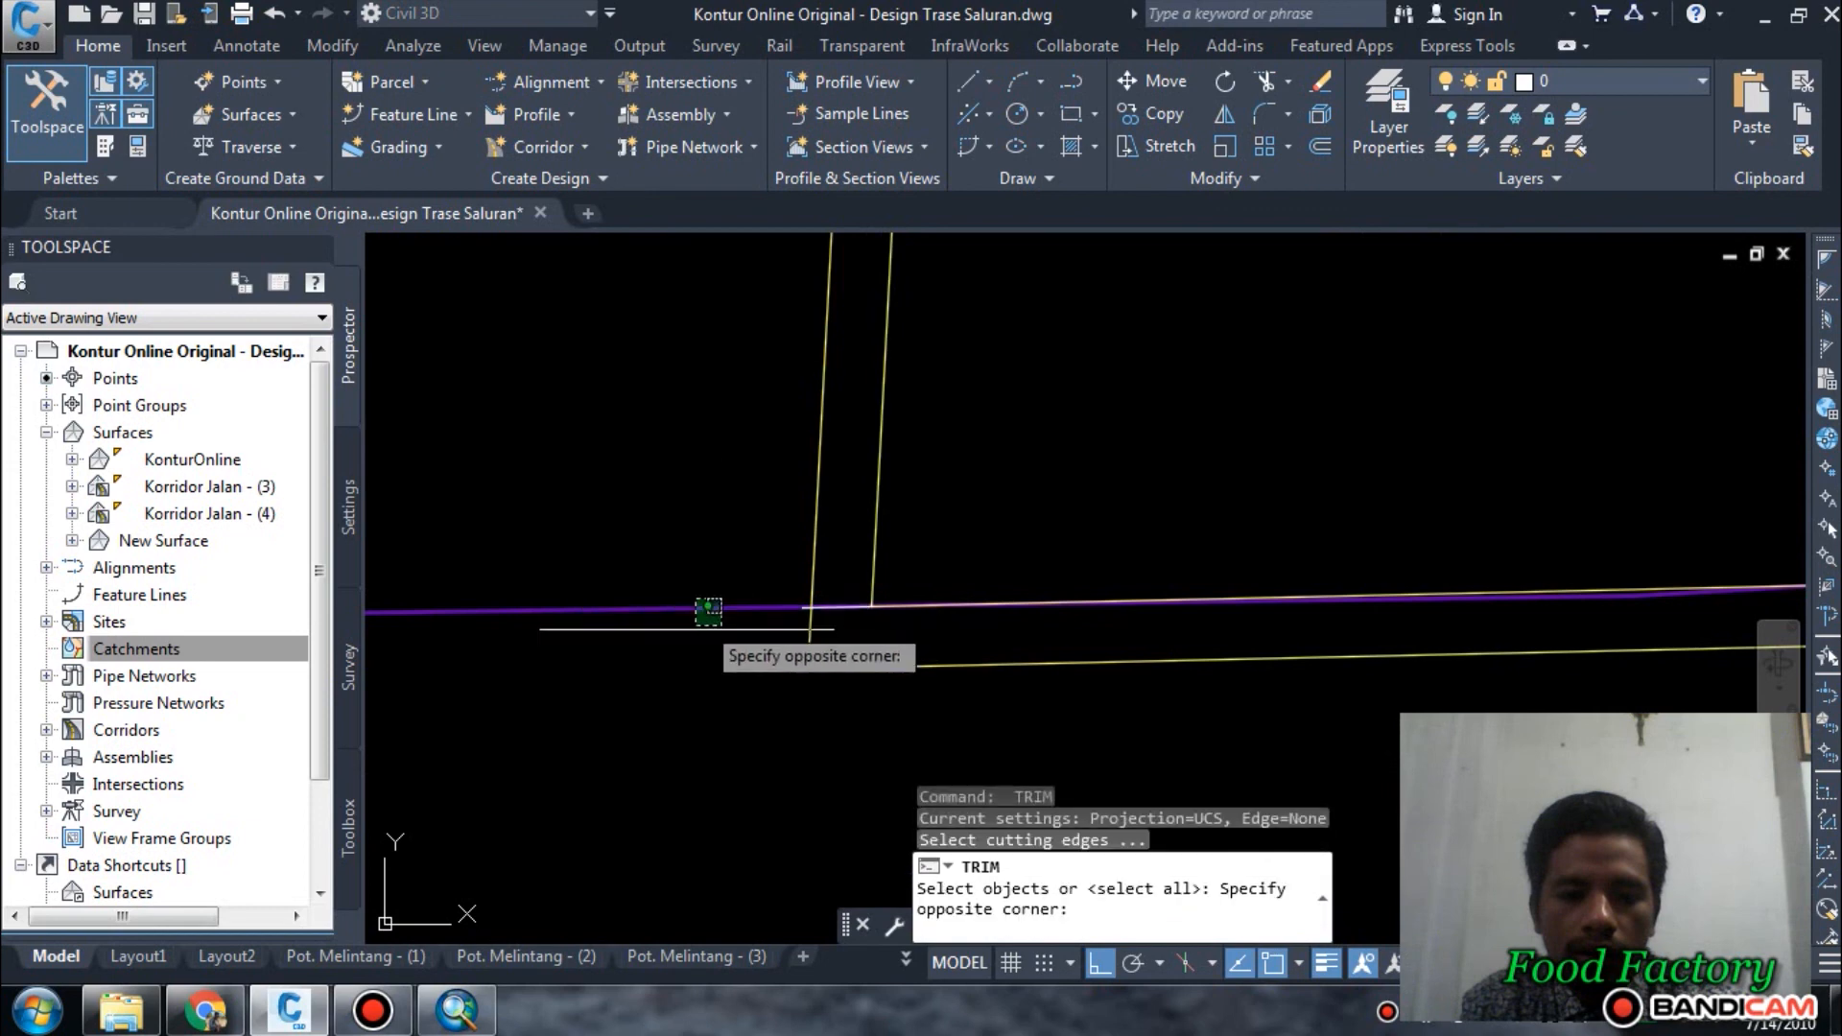
click(658, 650)
scroll(681, 676, down, 3)
key(Return)
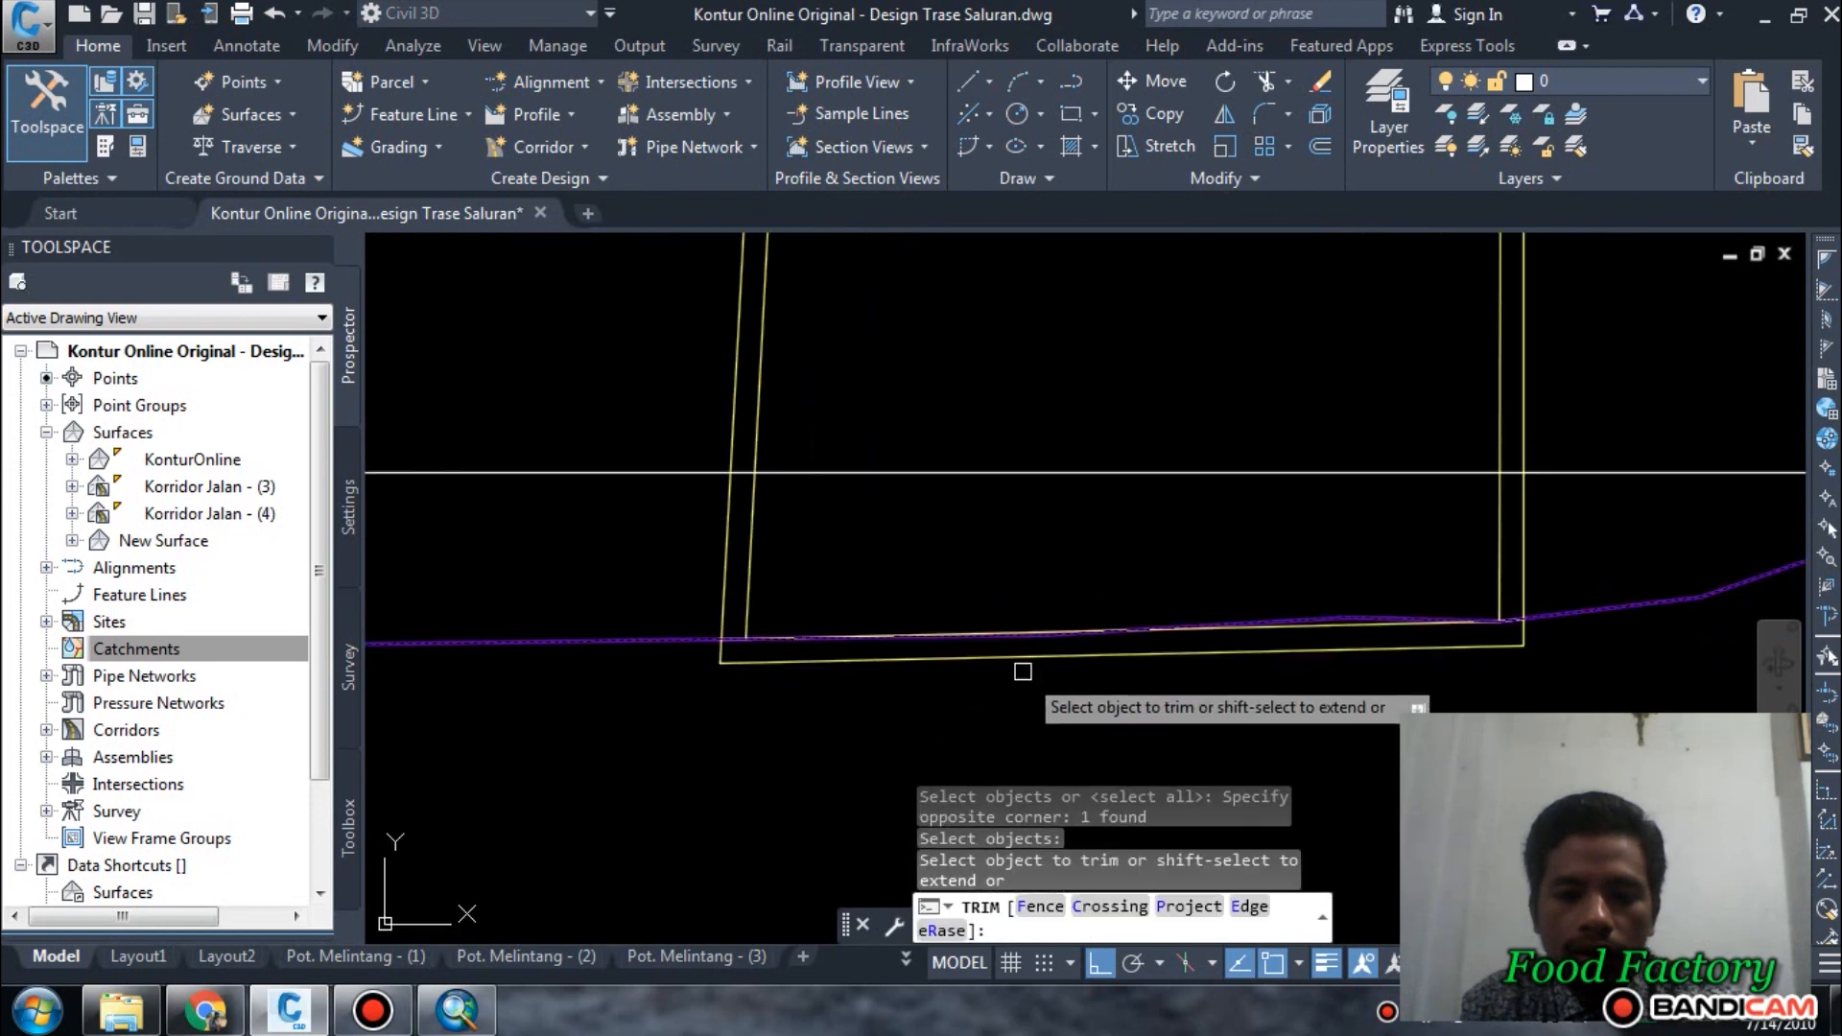
click(1009, 657)
key(Escape)
Erase the short horizontal line at the central plot's southwest corner.
scroll(794, 651, up, 2)
scroll(793, 652, up, 2)
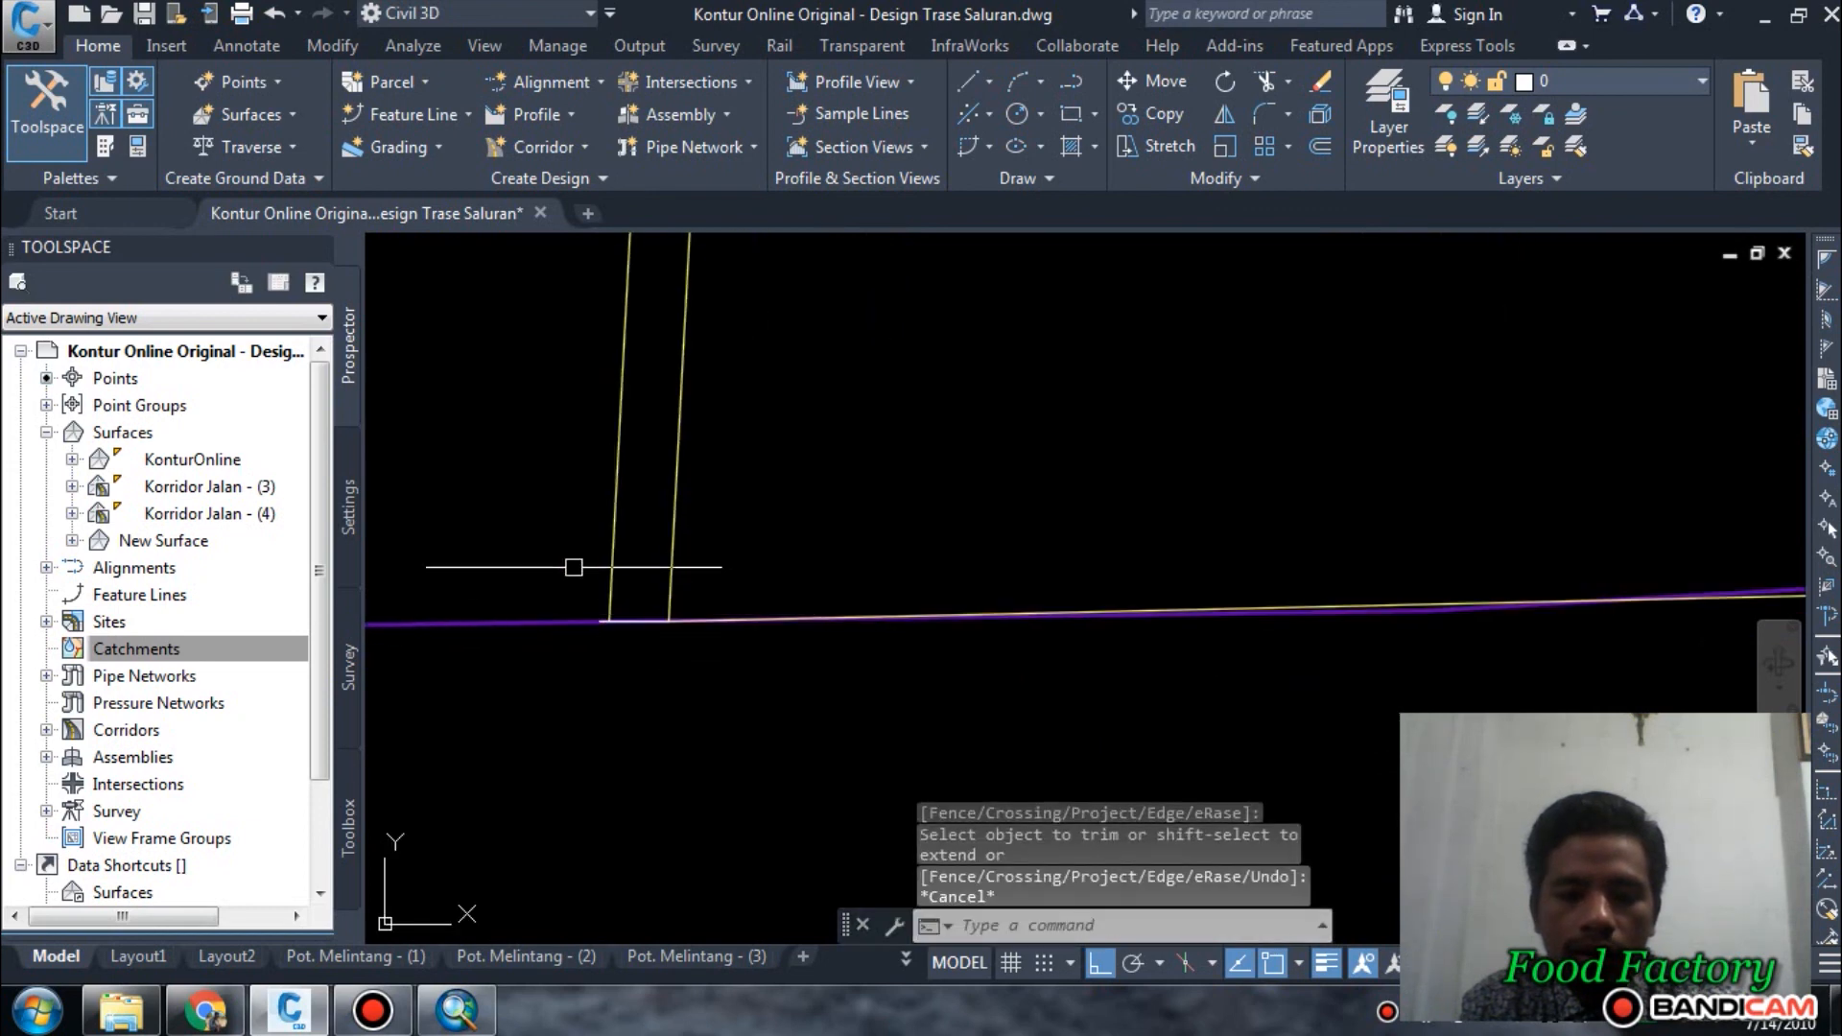
click(546, 549)
click(1035, 752)
text(e)
key(Return)
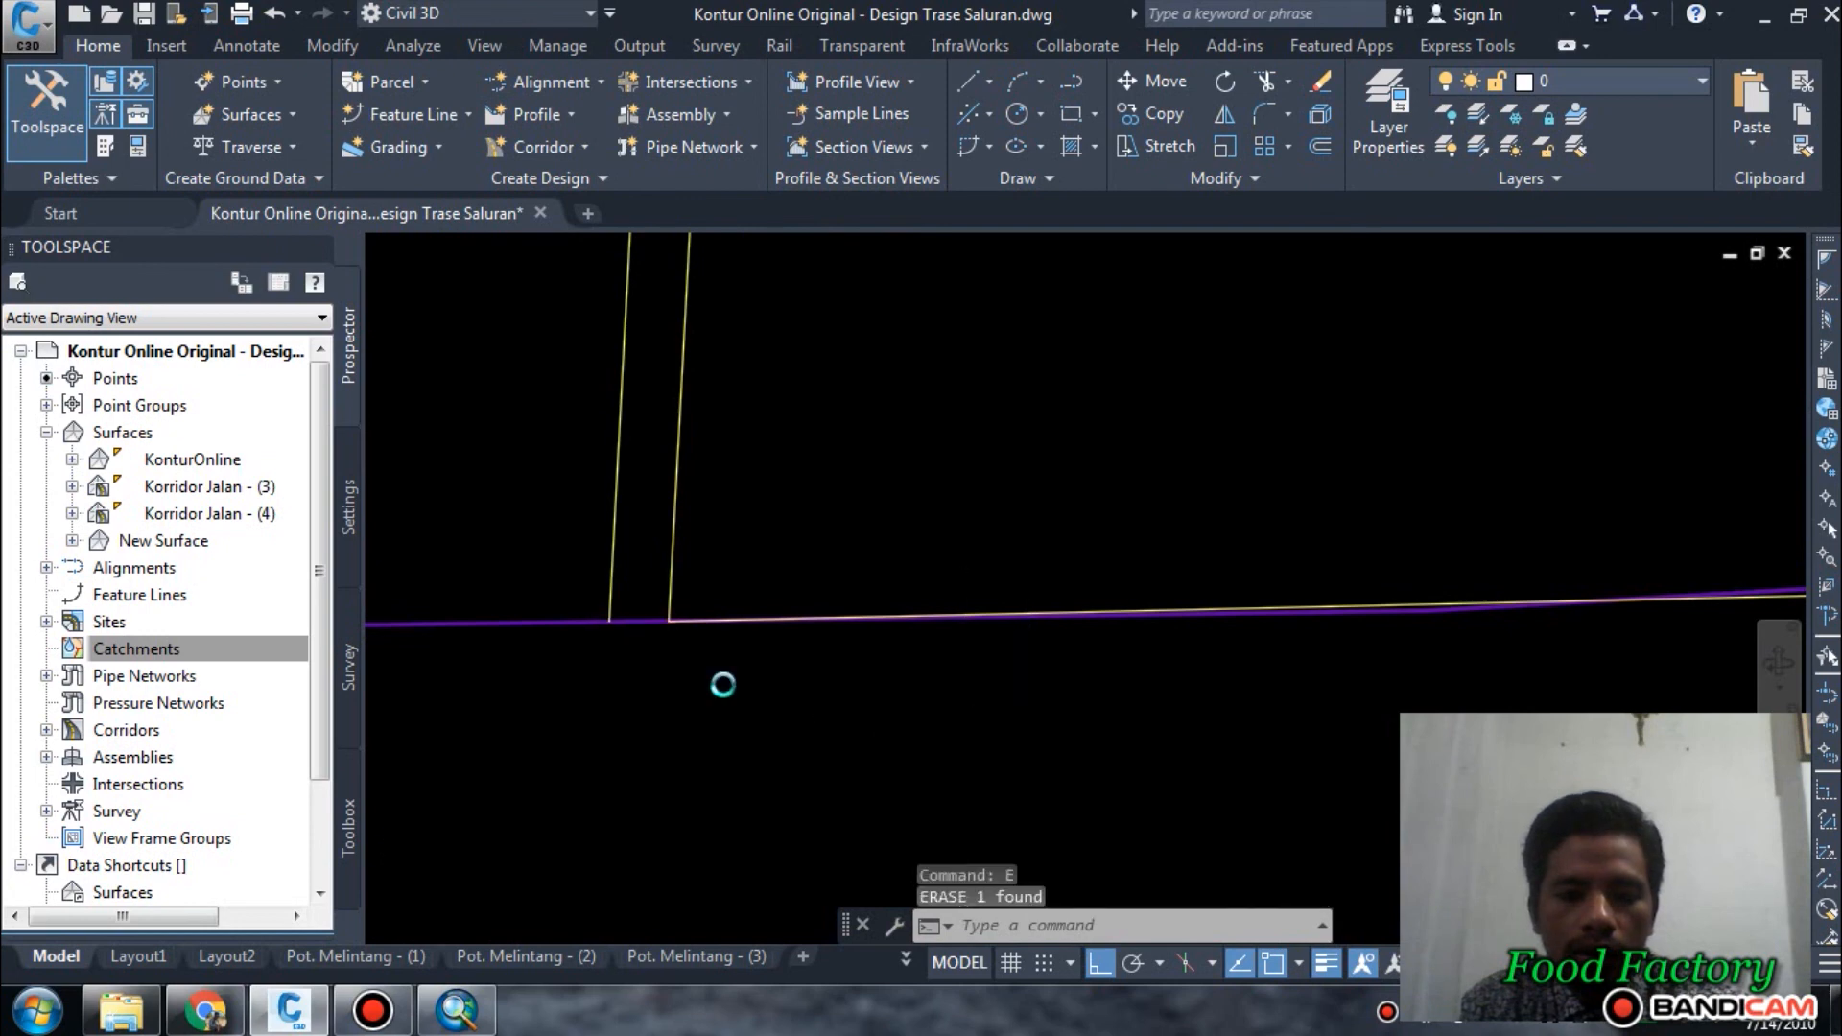
Erase the short connecting line at the central plot's southeast corner.
scroll(725, 682, down, 3)
scroll(1169, 669, up, 2)
click(1118, 591)
click(1349, 731)
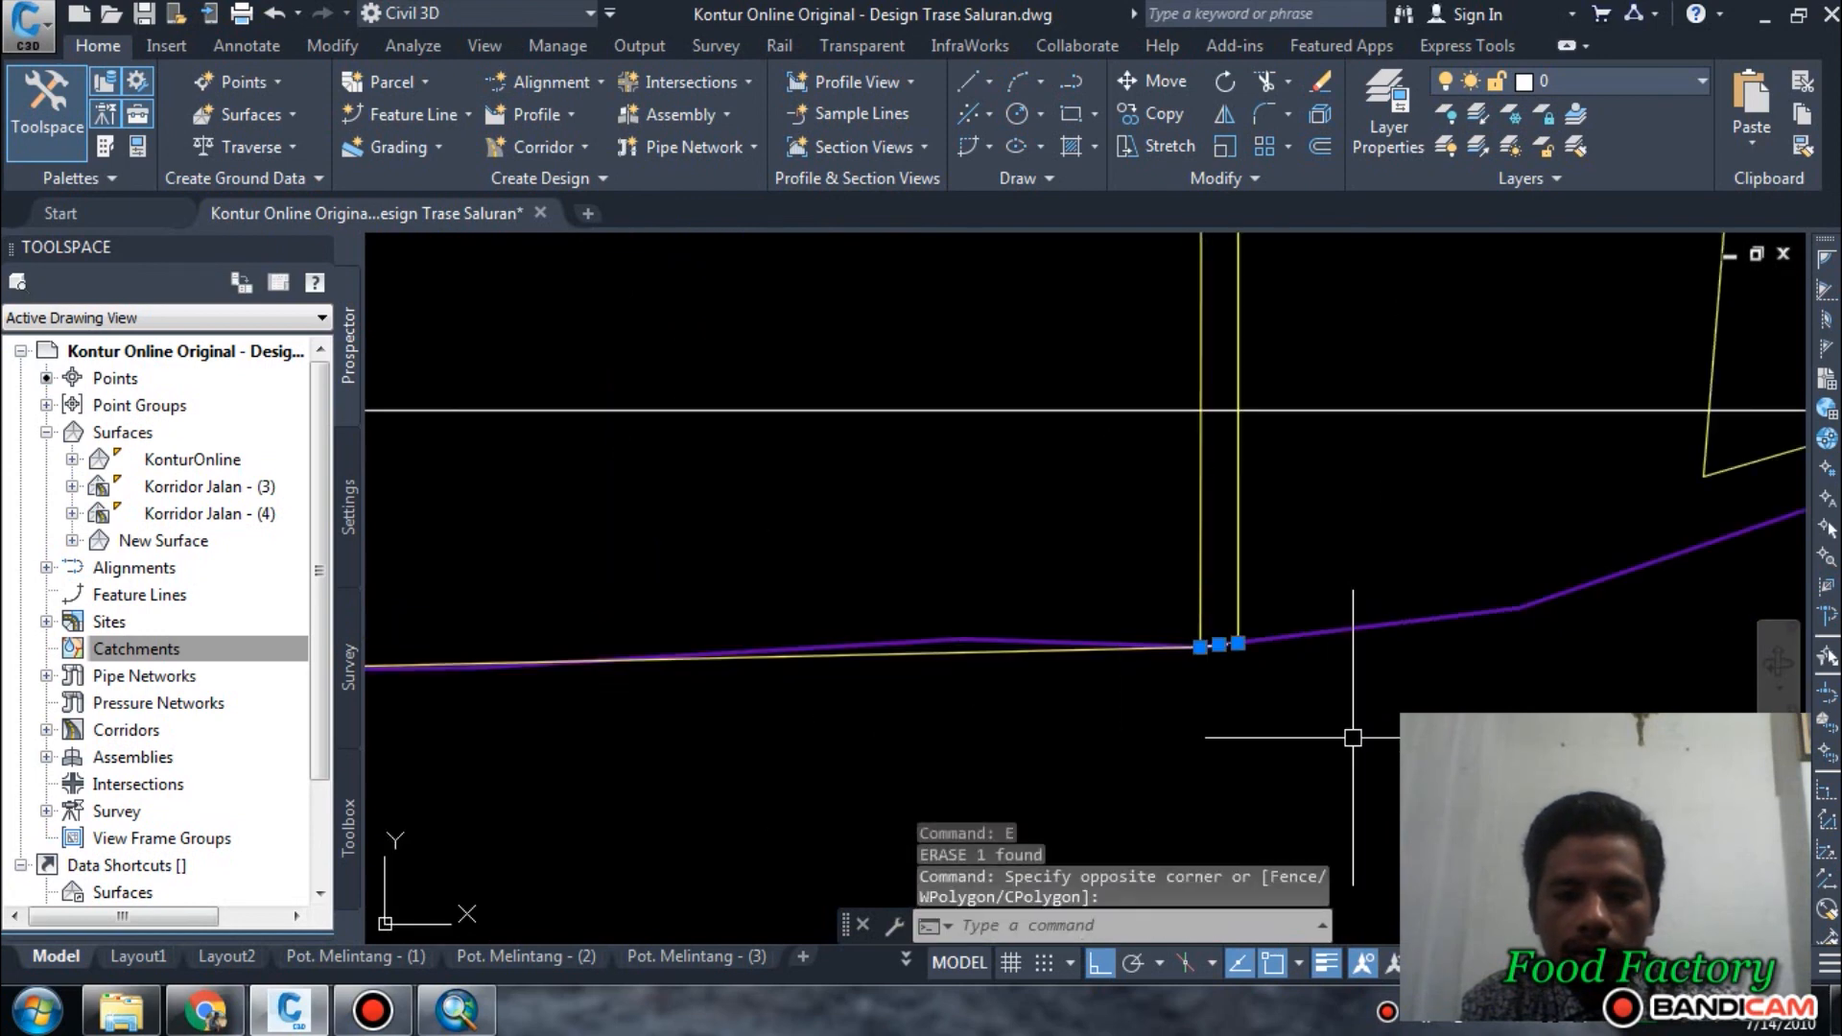
key(Return)
scroll(1362, 536, down, 2)
scroll(1187, 519, down, 4)
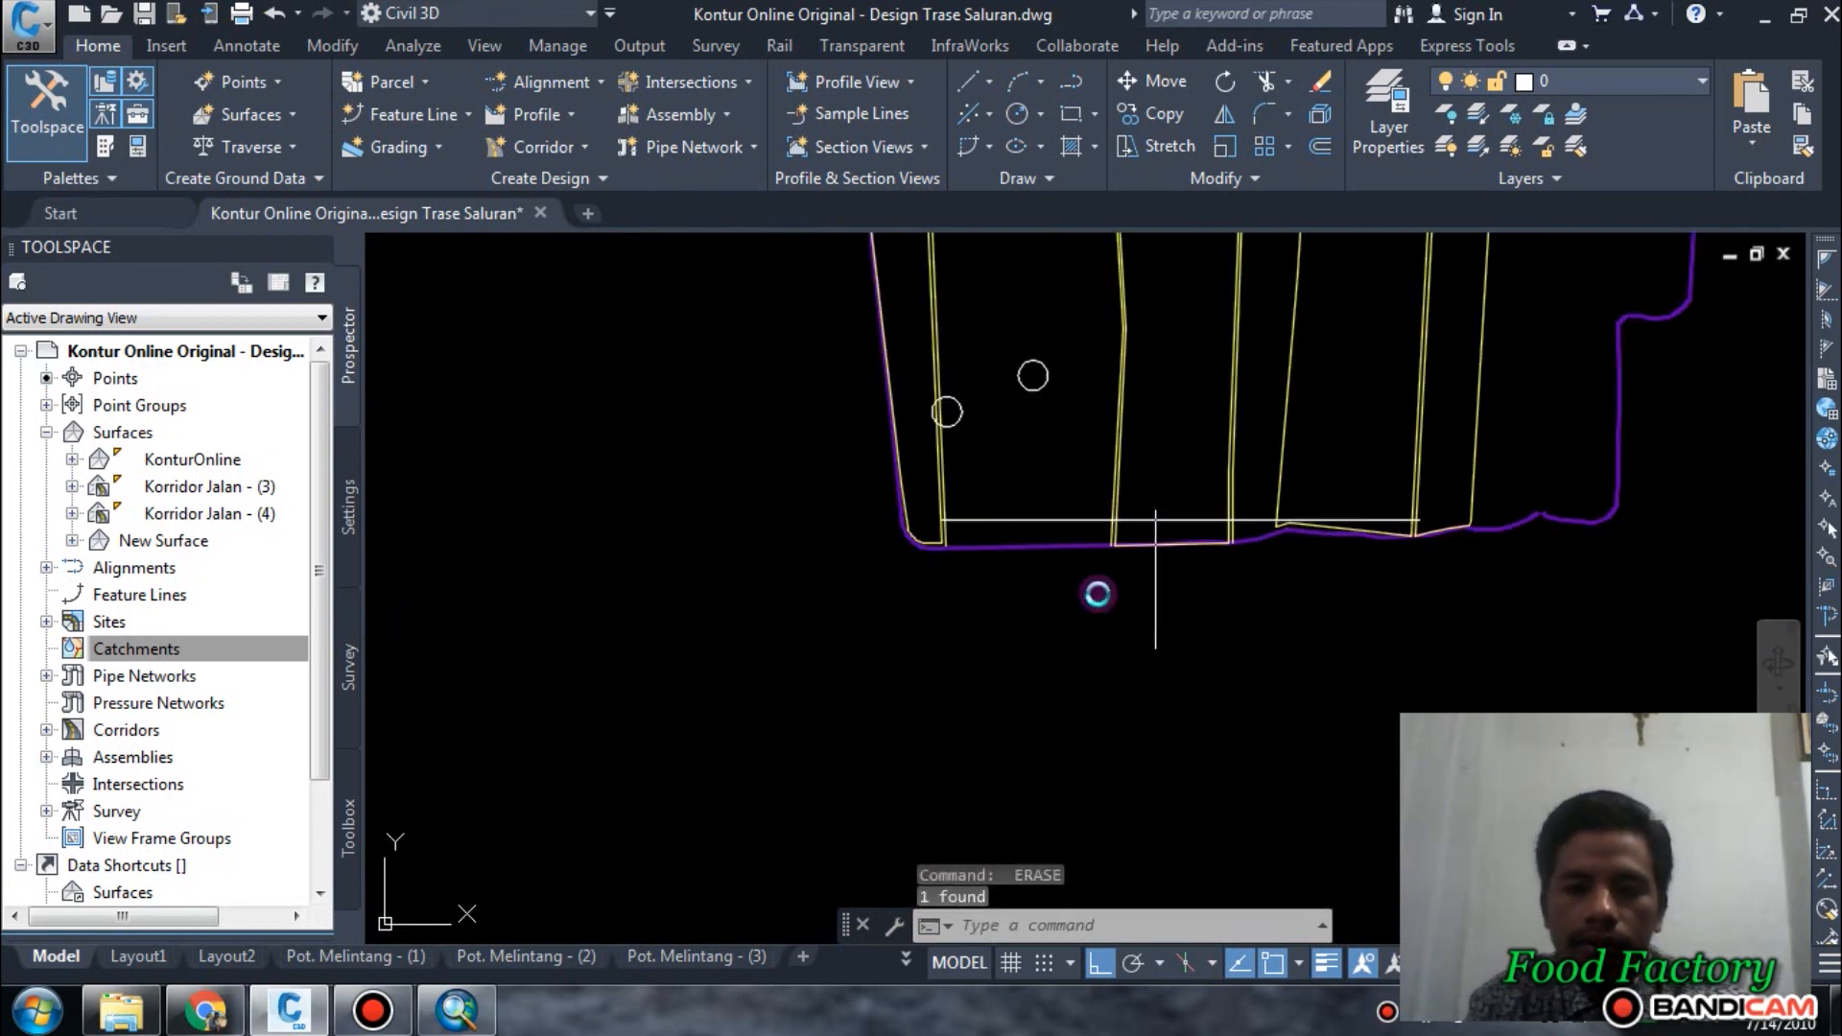
Draw a short vertical line going north from the northwest corner of the central plot's offset outline.
middle_drag(1155, 508, 1019, 772)
mouse_move(1039, 367)
middle_down()
mouse_move(1030, 656)
mouse_move(941, 559)
middle_up()
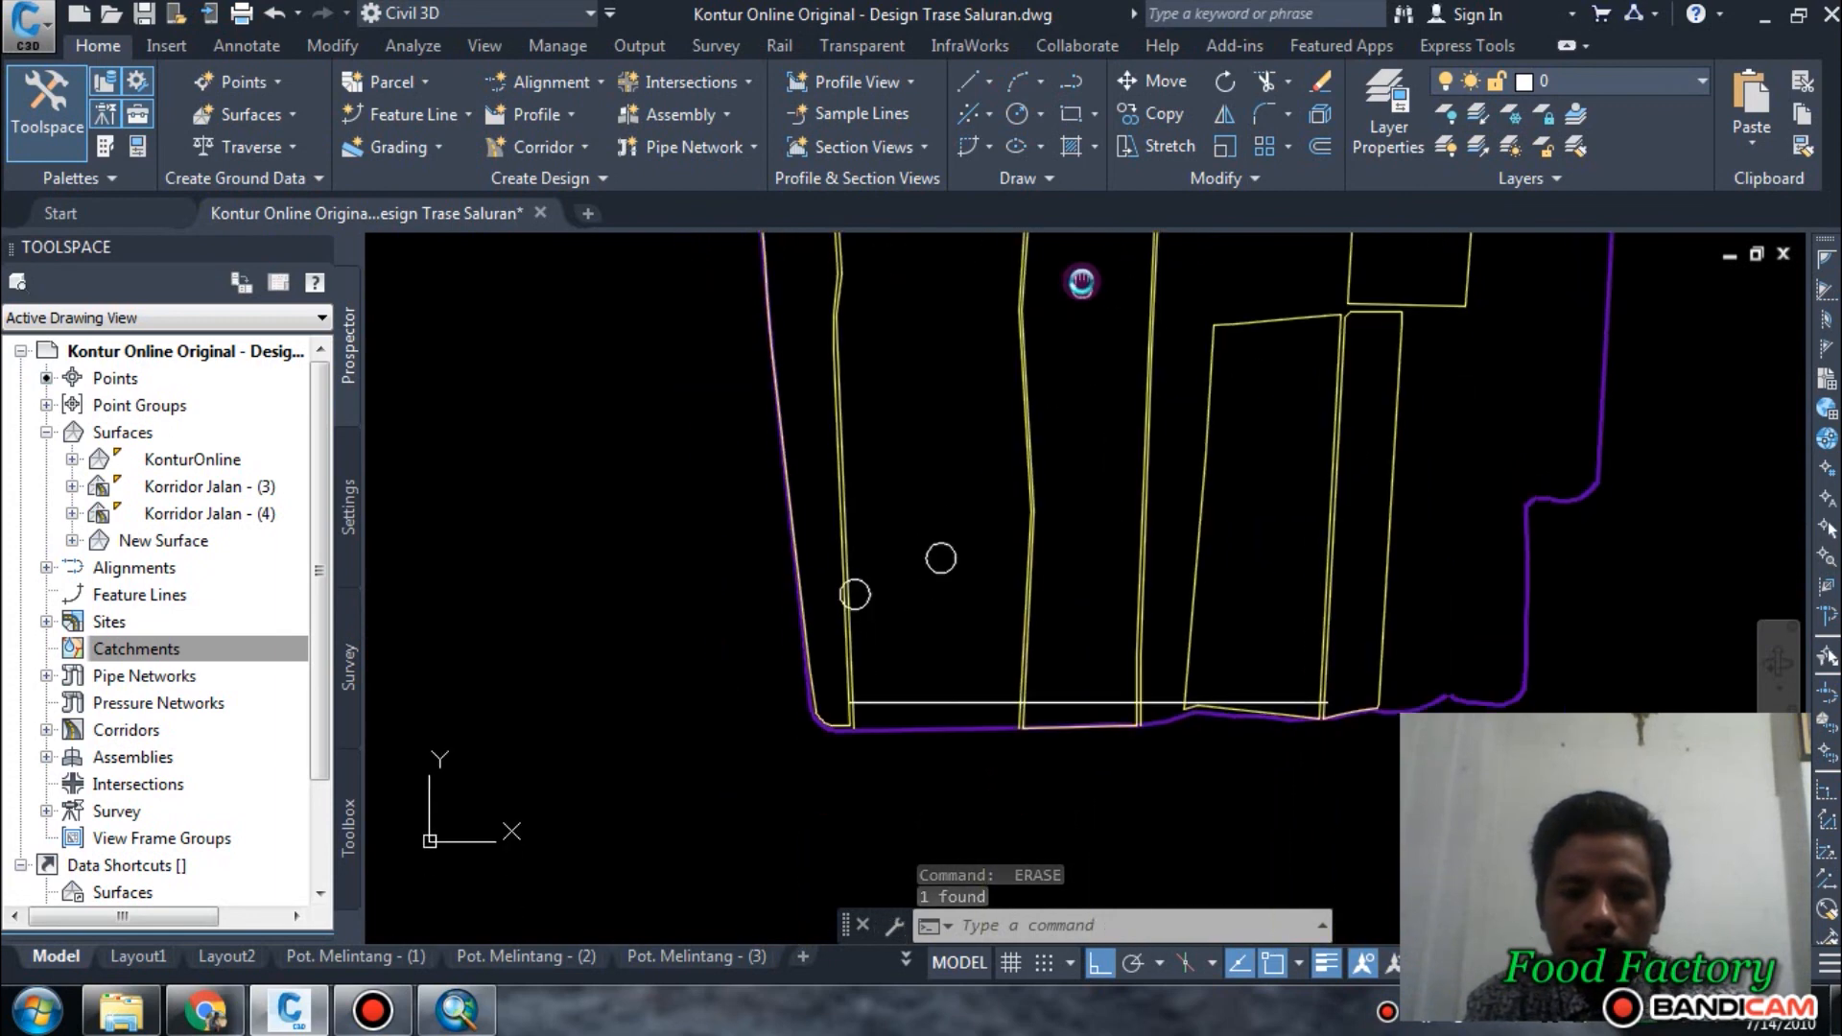
middle_drag(1081, 283, 1056, 560)
middle_drag(1069, 386, 1032, 572)
scroll(1019, 489, up, 8)
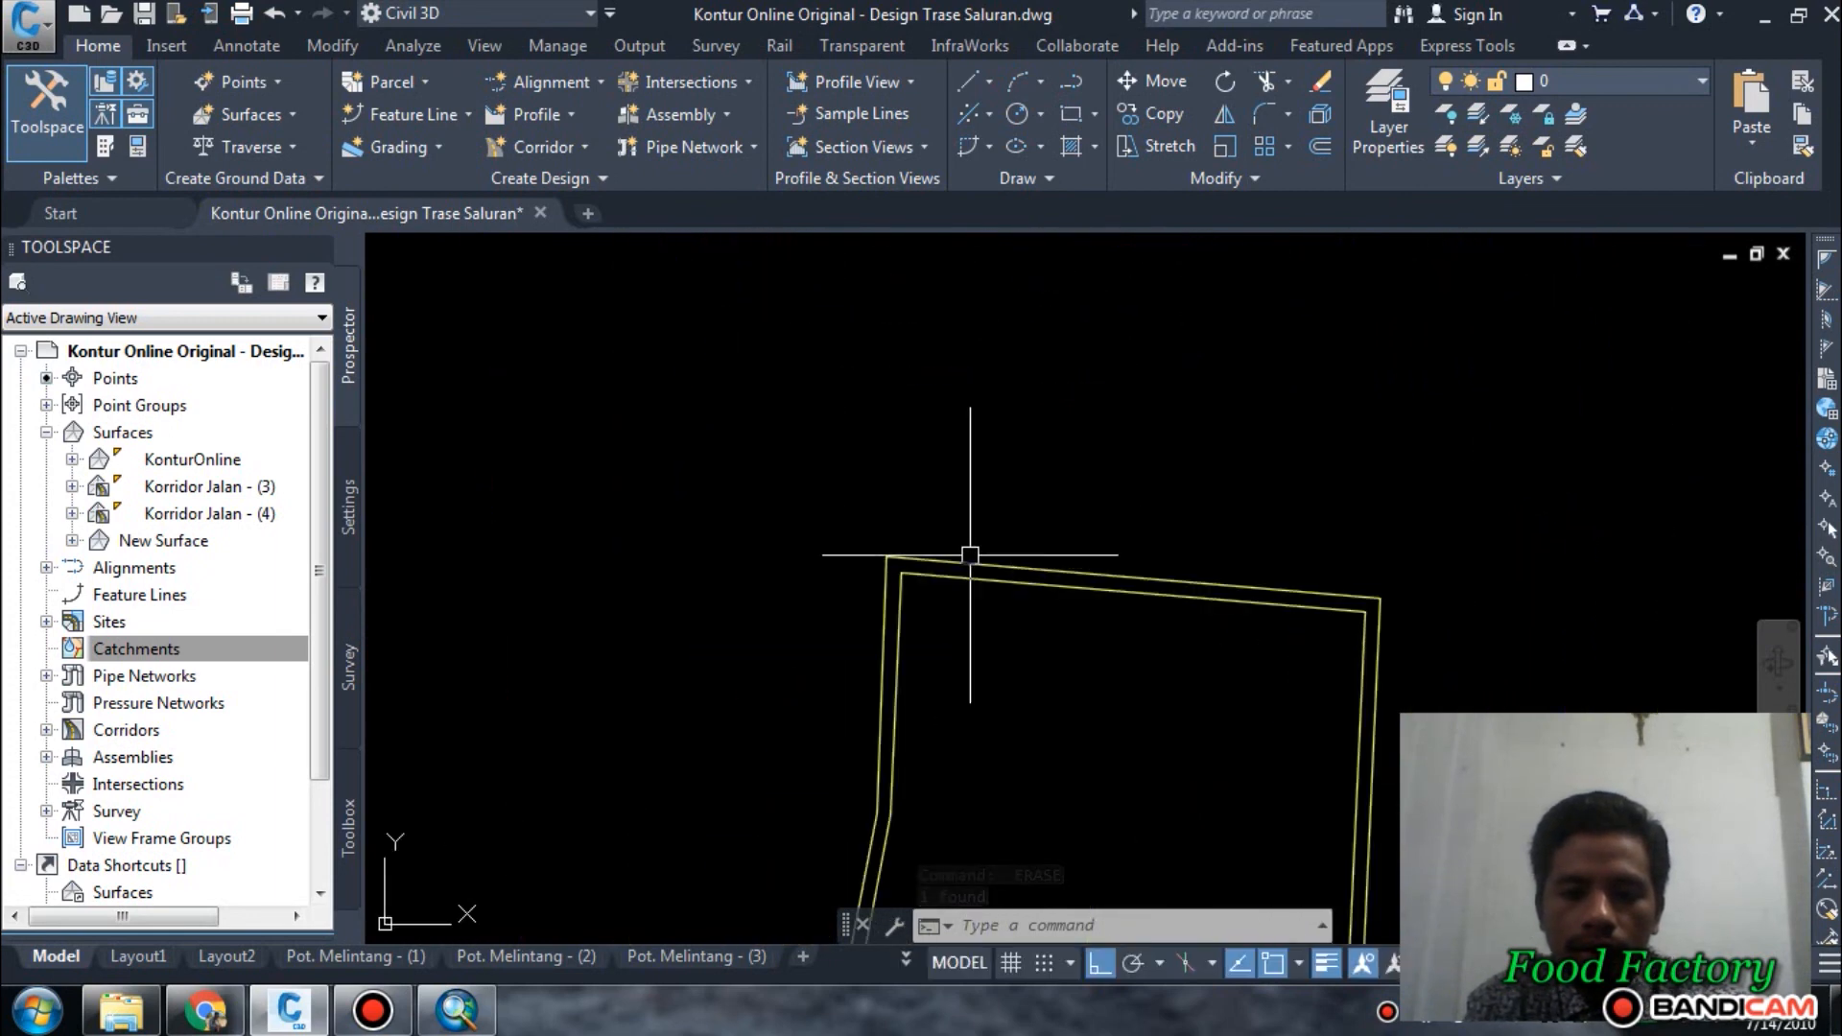
key(Escape)
text(l)
key(Return)
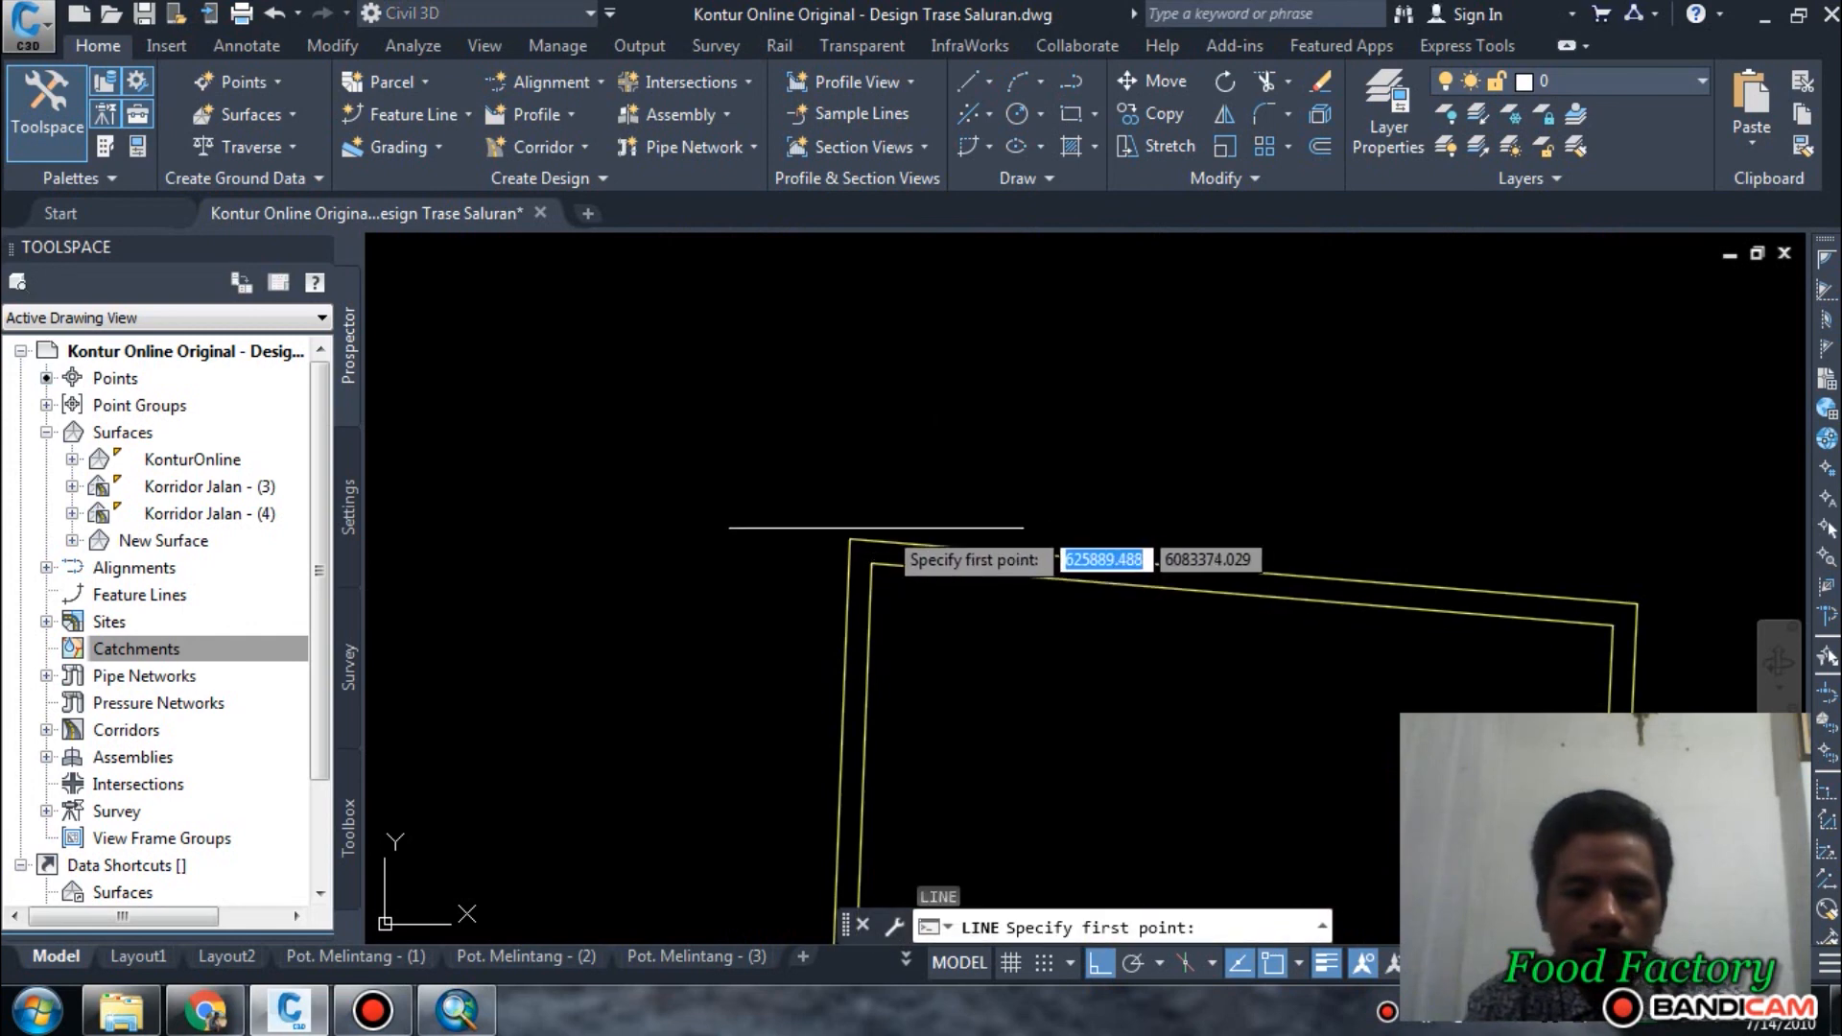
click(849, 539)
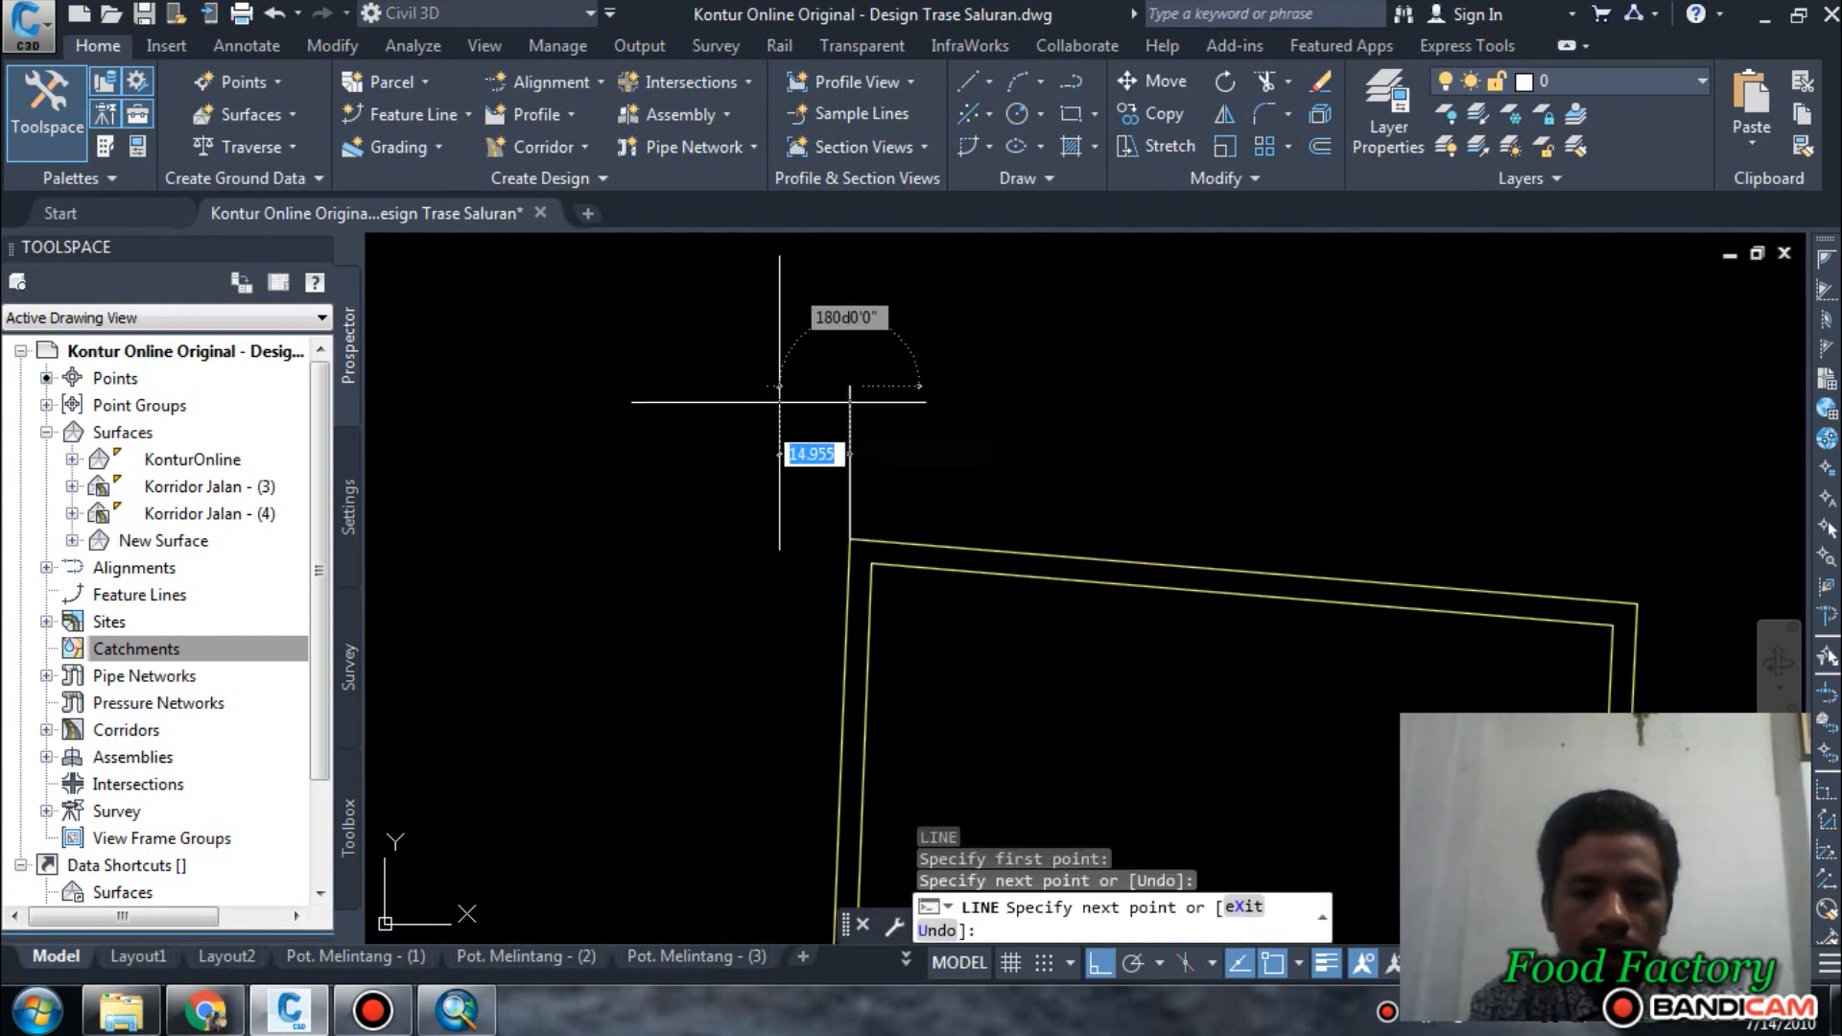
key(Return)
Draw a horizontal line about 25 m long going east from the northeast corner of the central plot's offset outline.
middle_drag(1431, 592, 1047, 521)
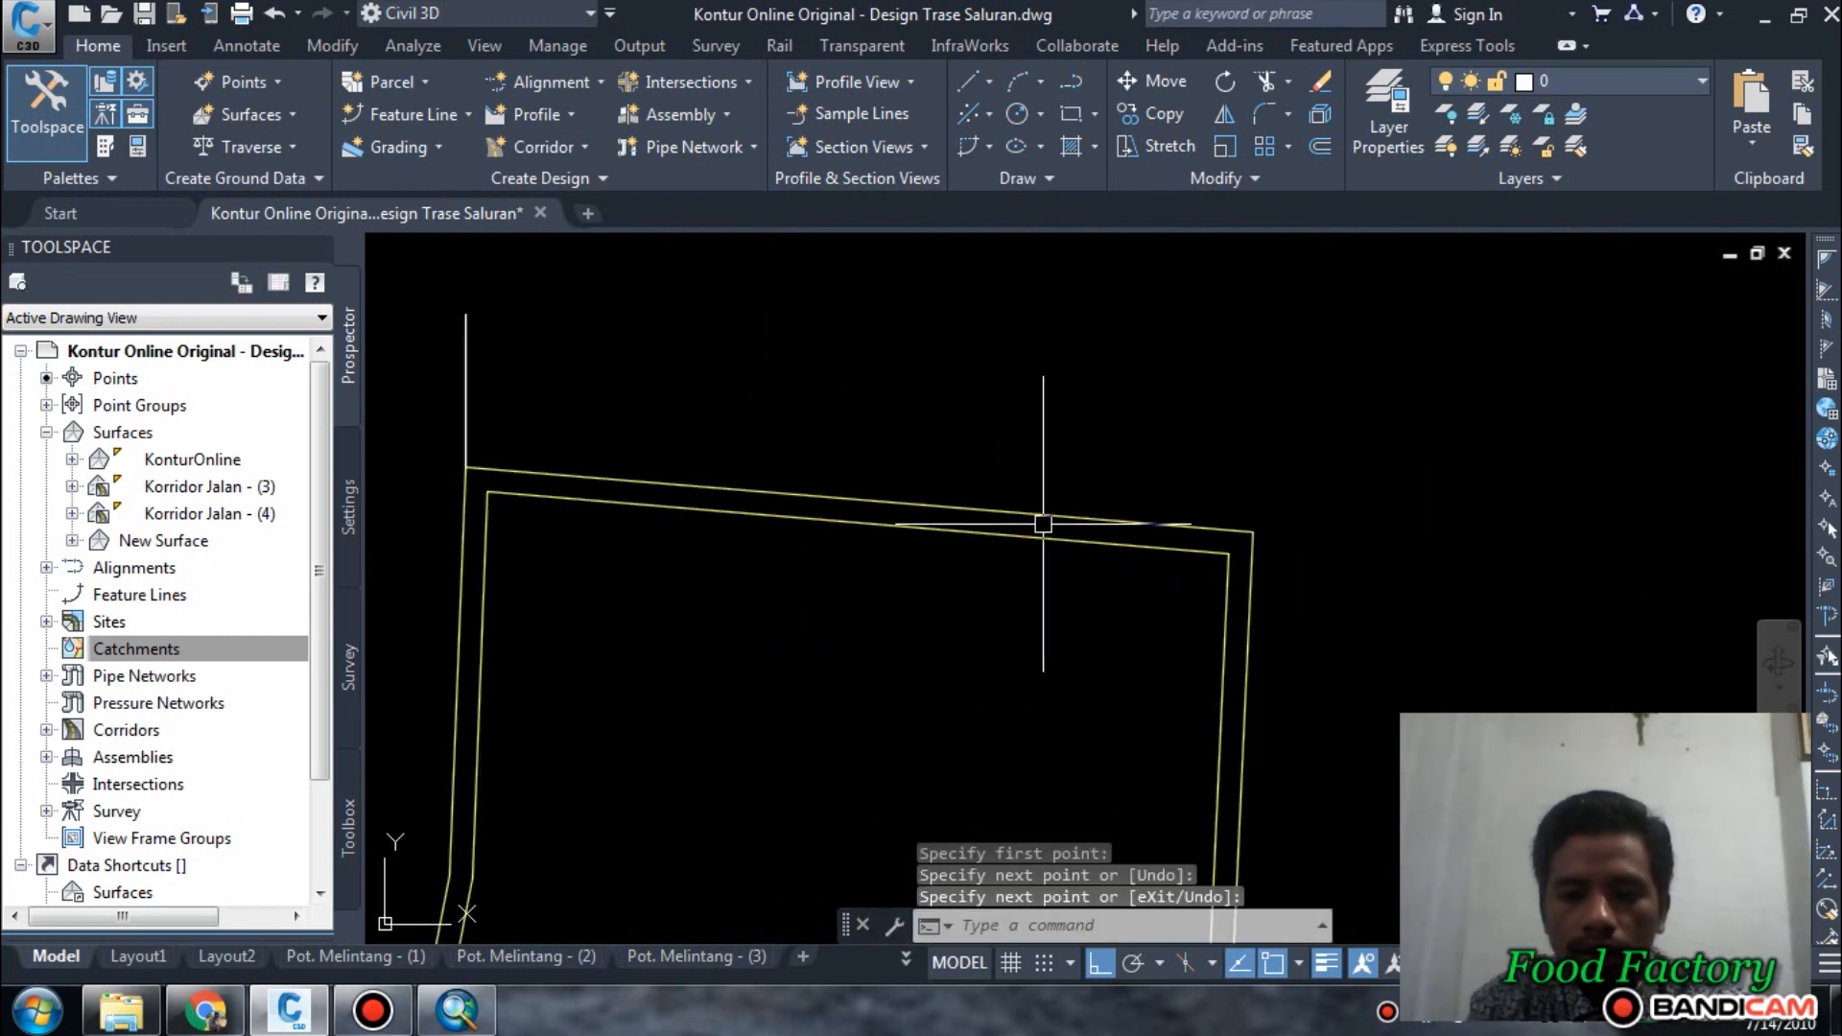
key(Return)
click(1253, 532)
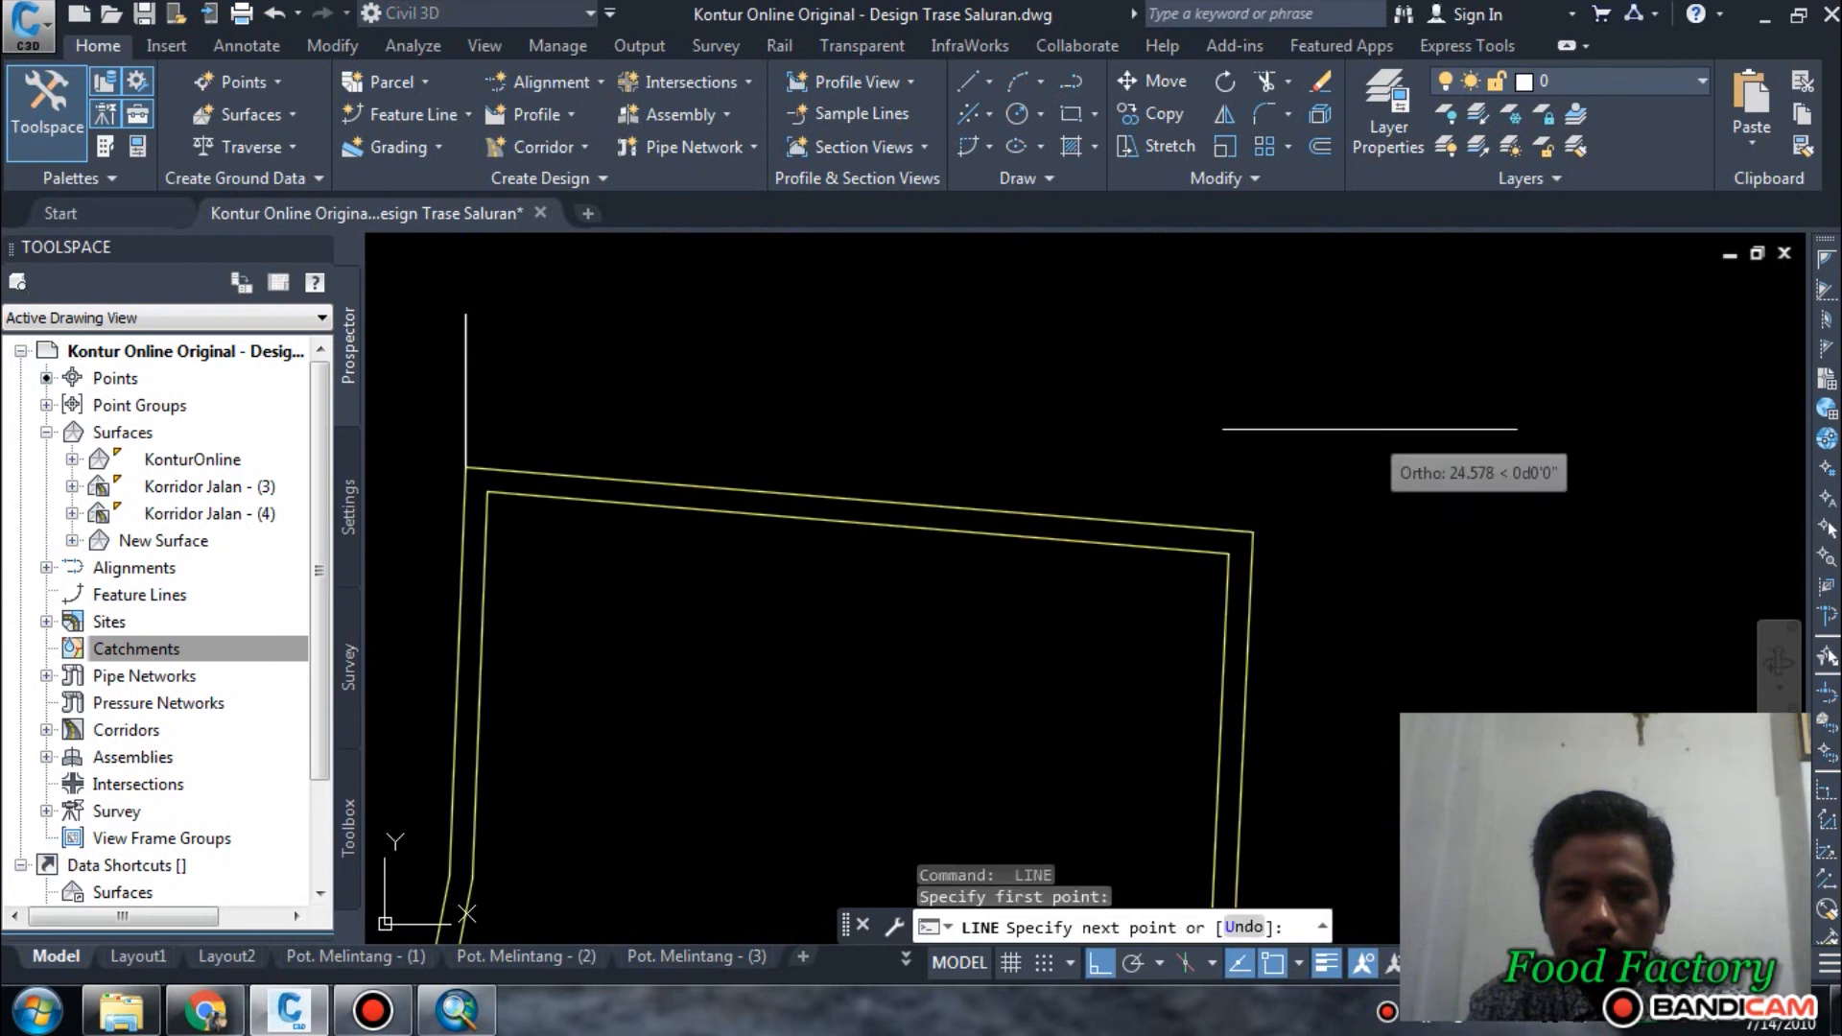
click(1370, 429)
key(Return)
Trim off the north and east sides of the central plot's offset outline, using the vertical northwest corner line as the cutting edge.
scroll(1182, 436, down, 4)
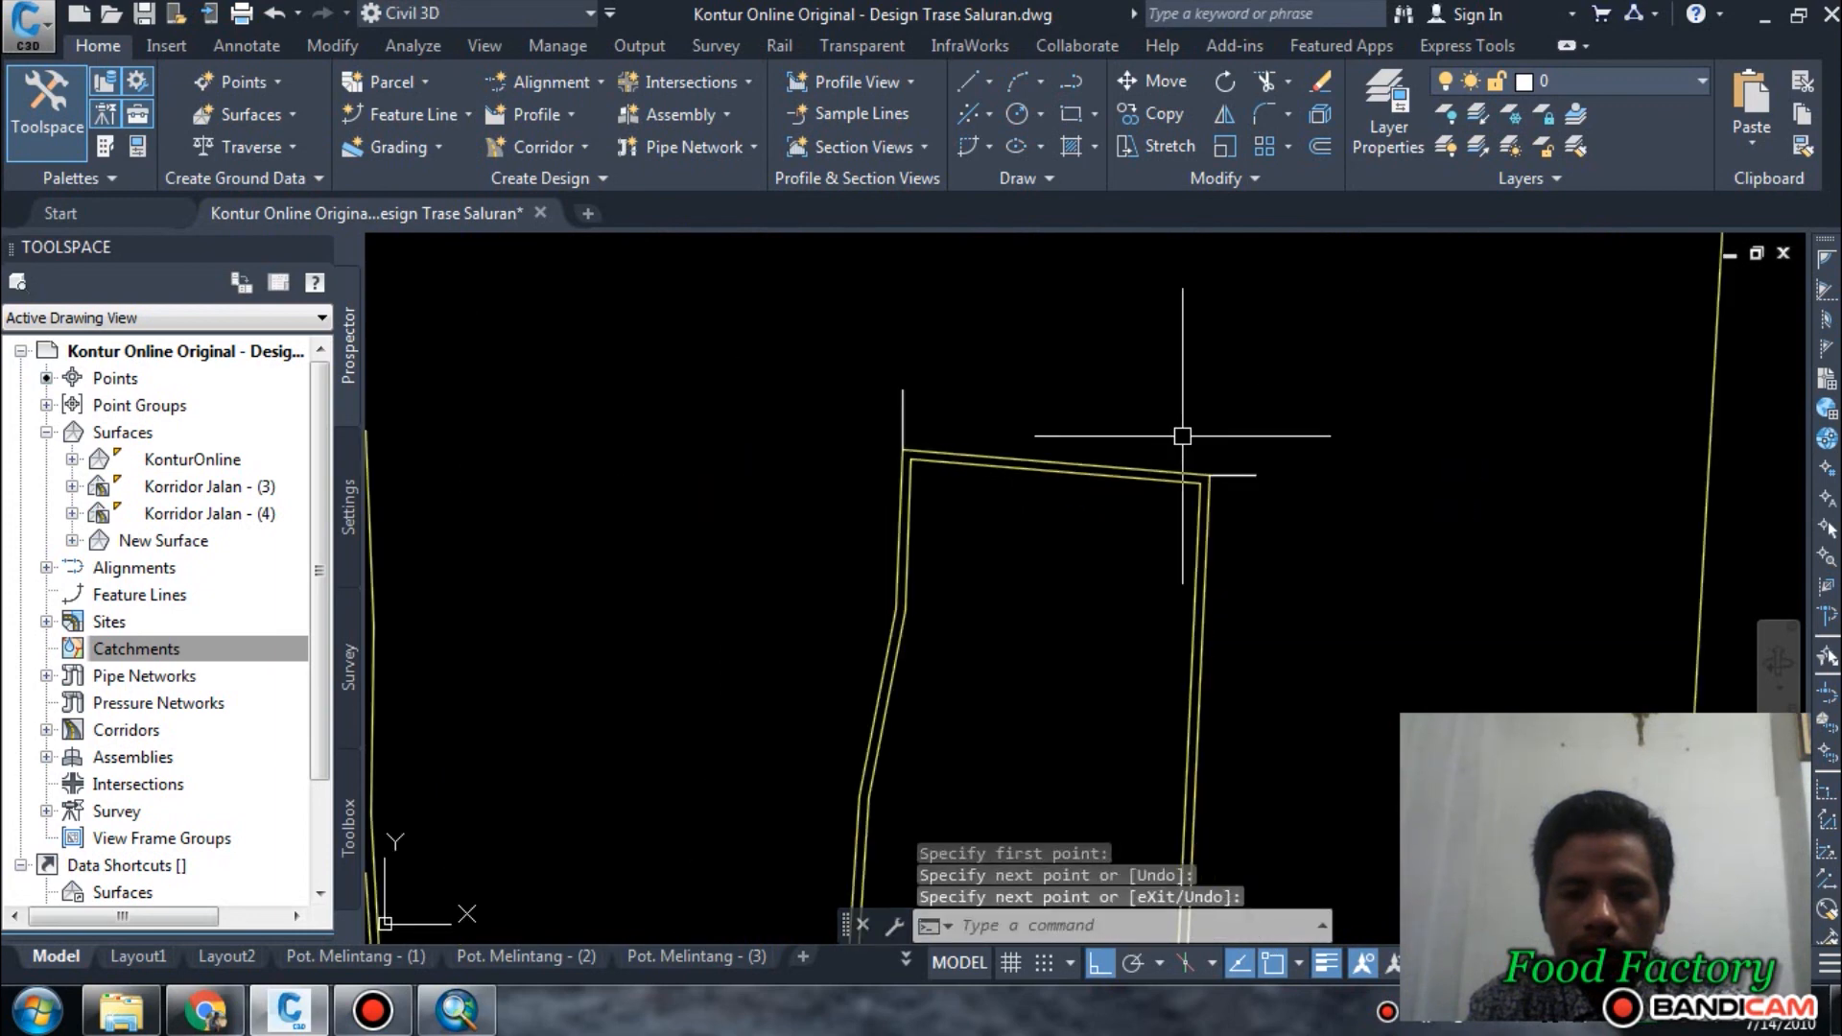
scroll(1182, 435, down, 4)
scroll(1158, 452, up, 8)
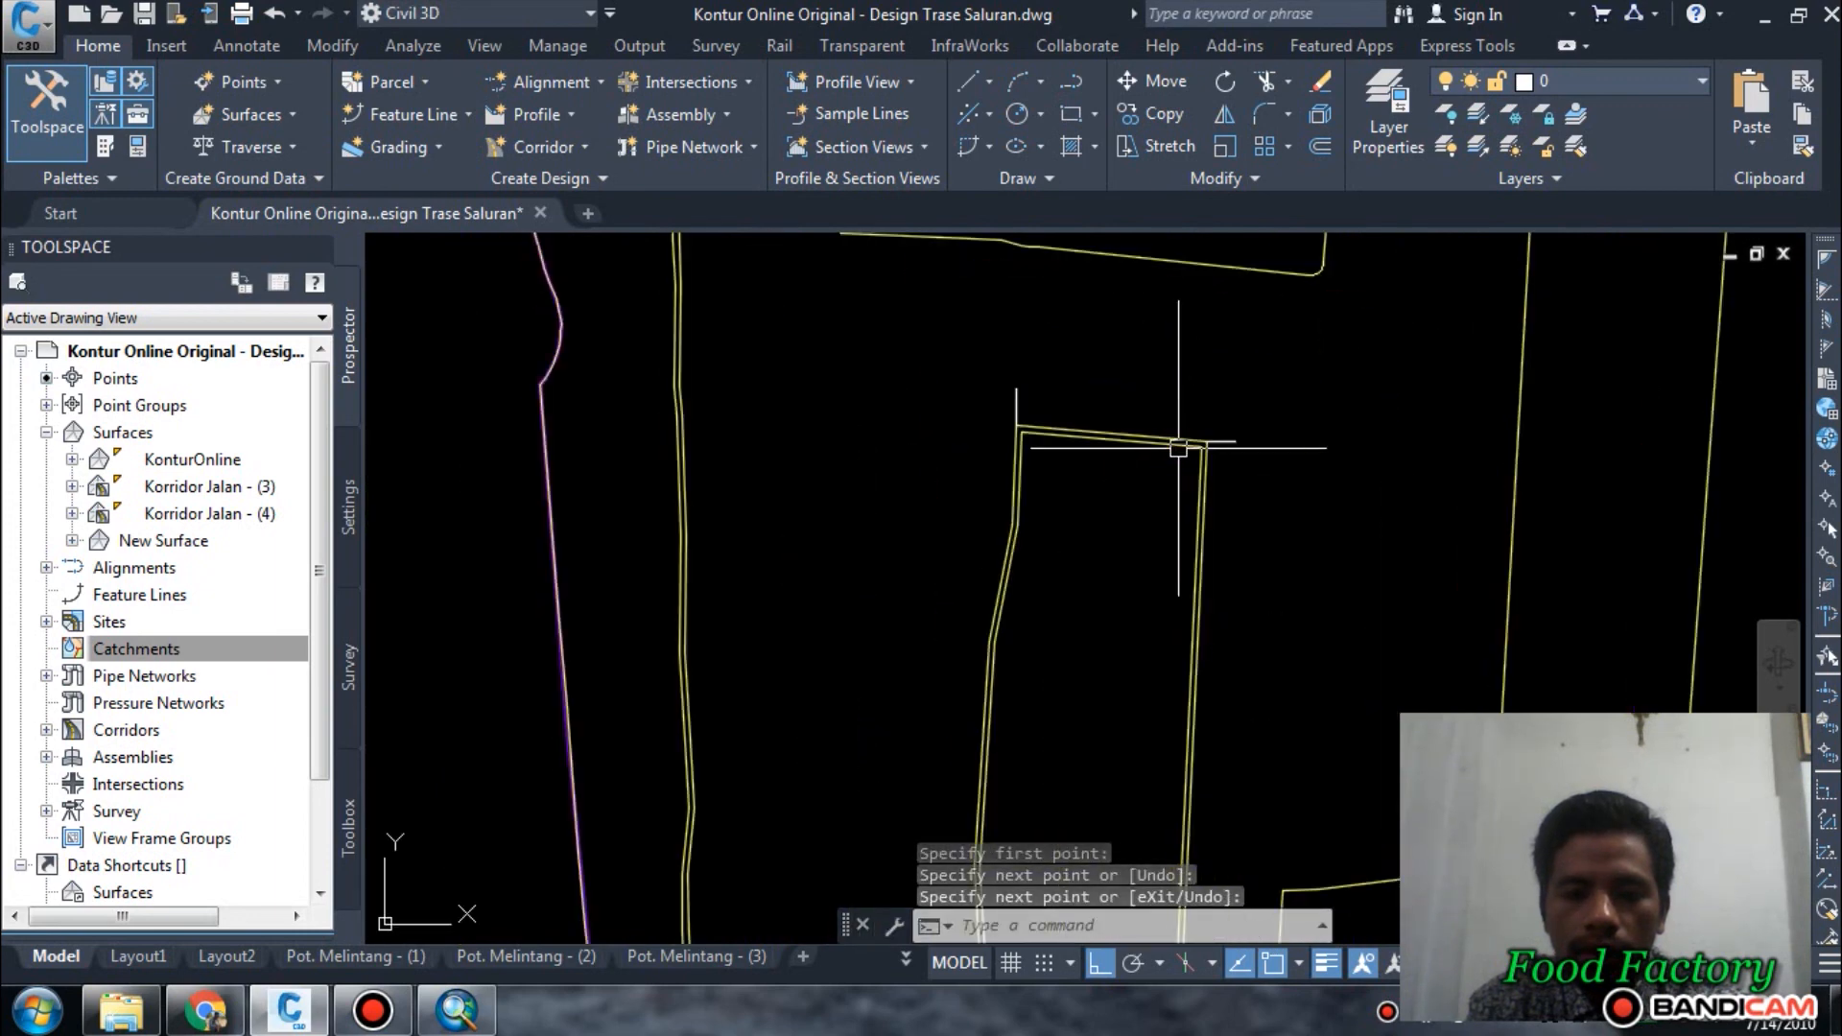
key(Escape)
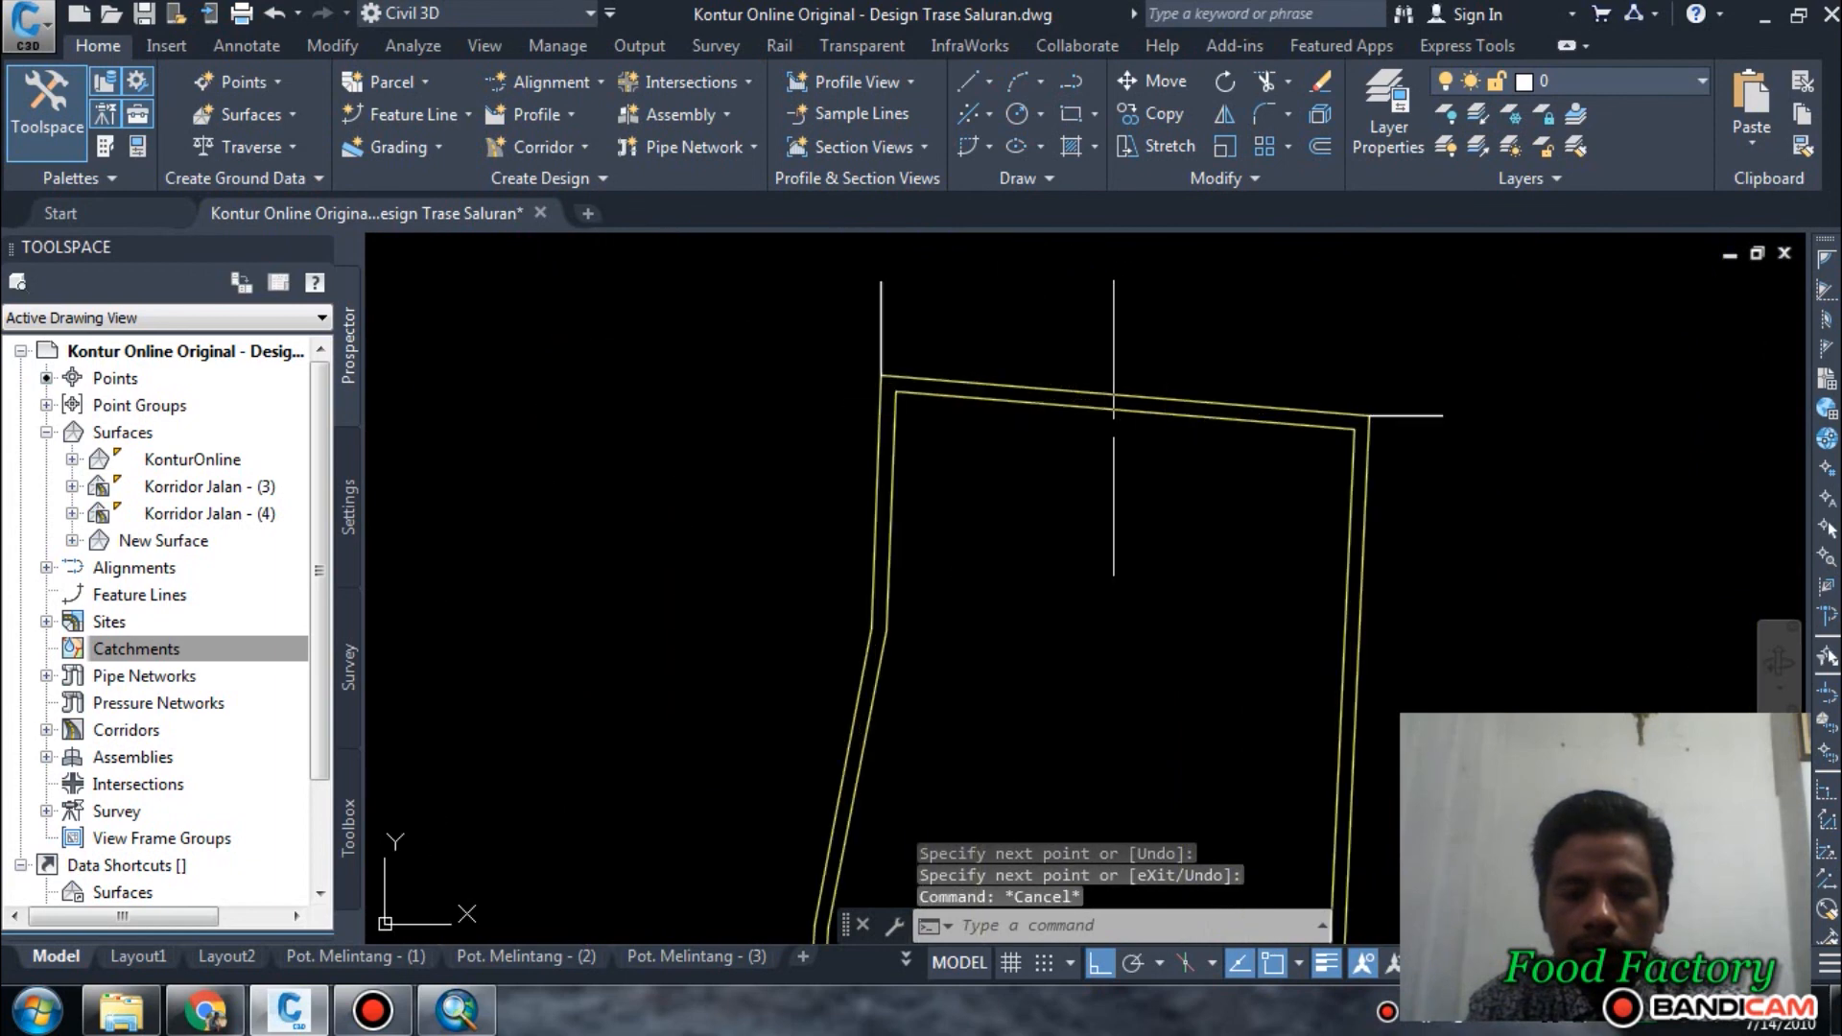
mouse_move(1152, 421)
middle_down()
mouse_move(1114, 420)
mouse_move(1016, 486)
middle_up()
key(Escape)
key(Escape)
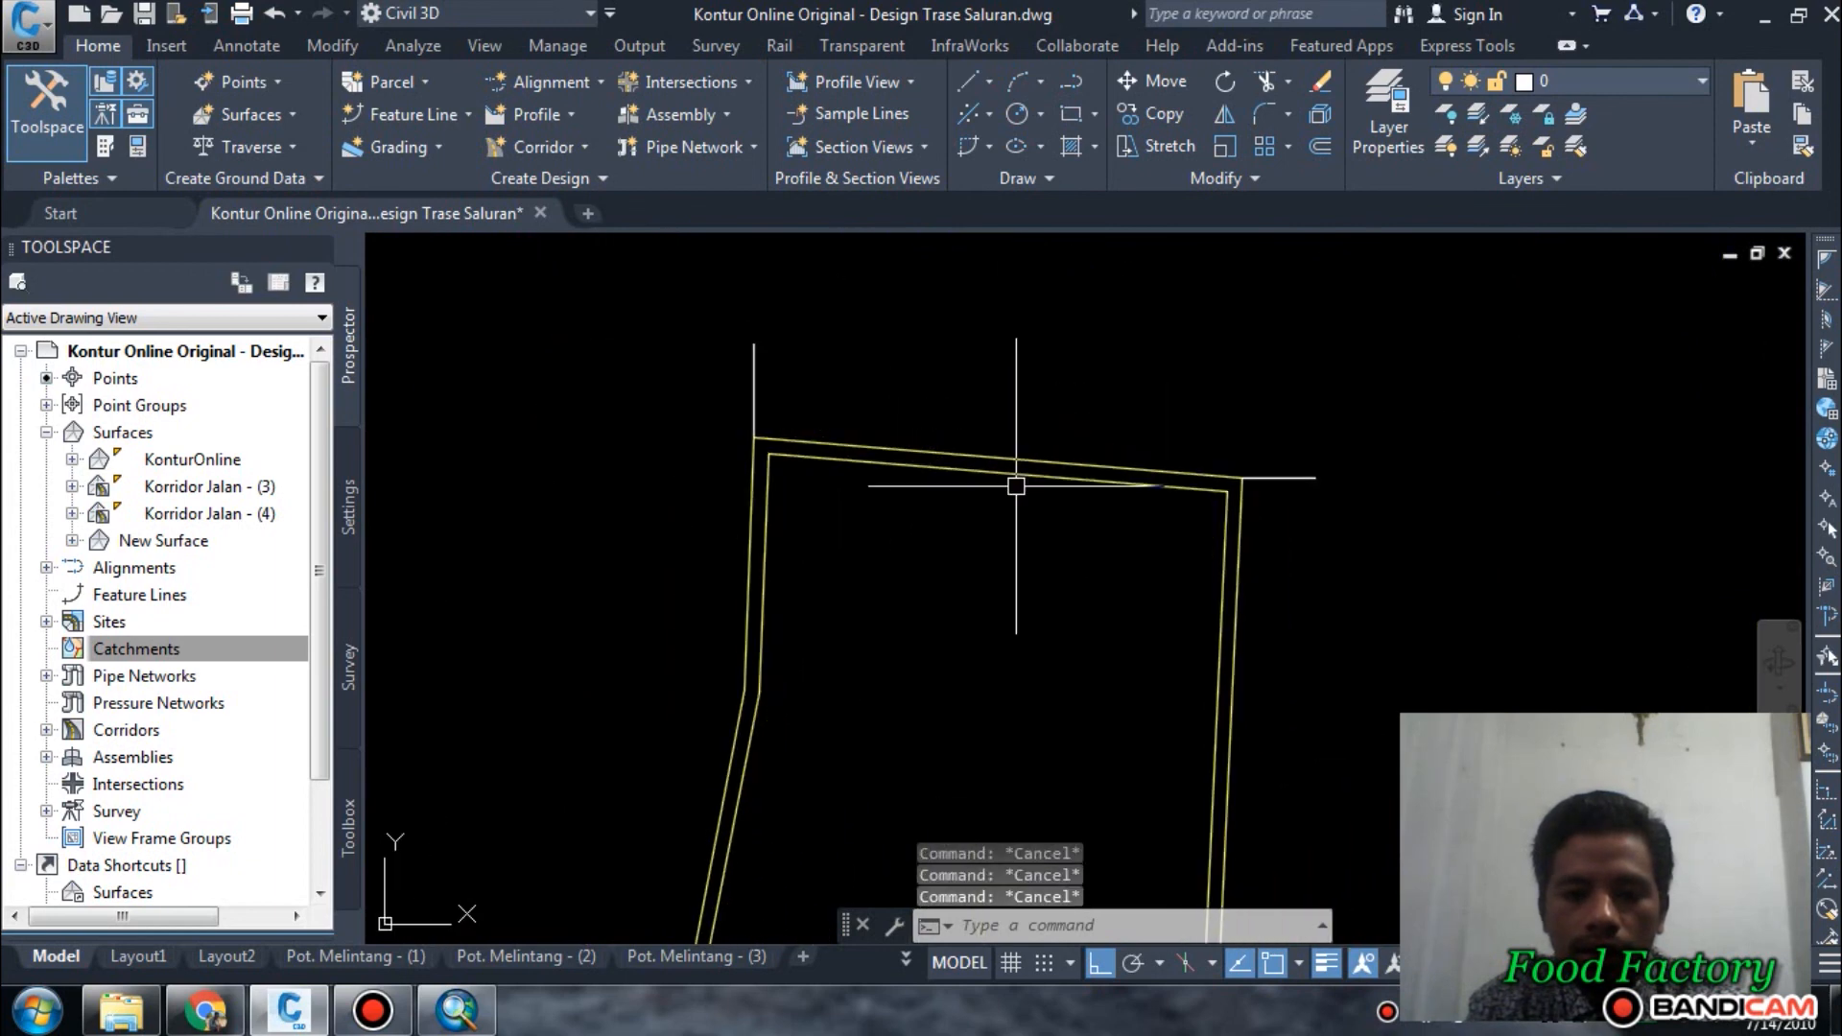
scroll(970, 403, down, 6)
scroll(1031, 397, up, 8)
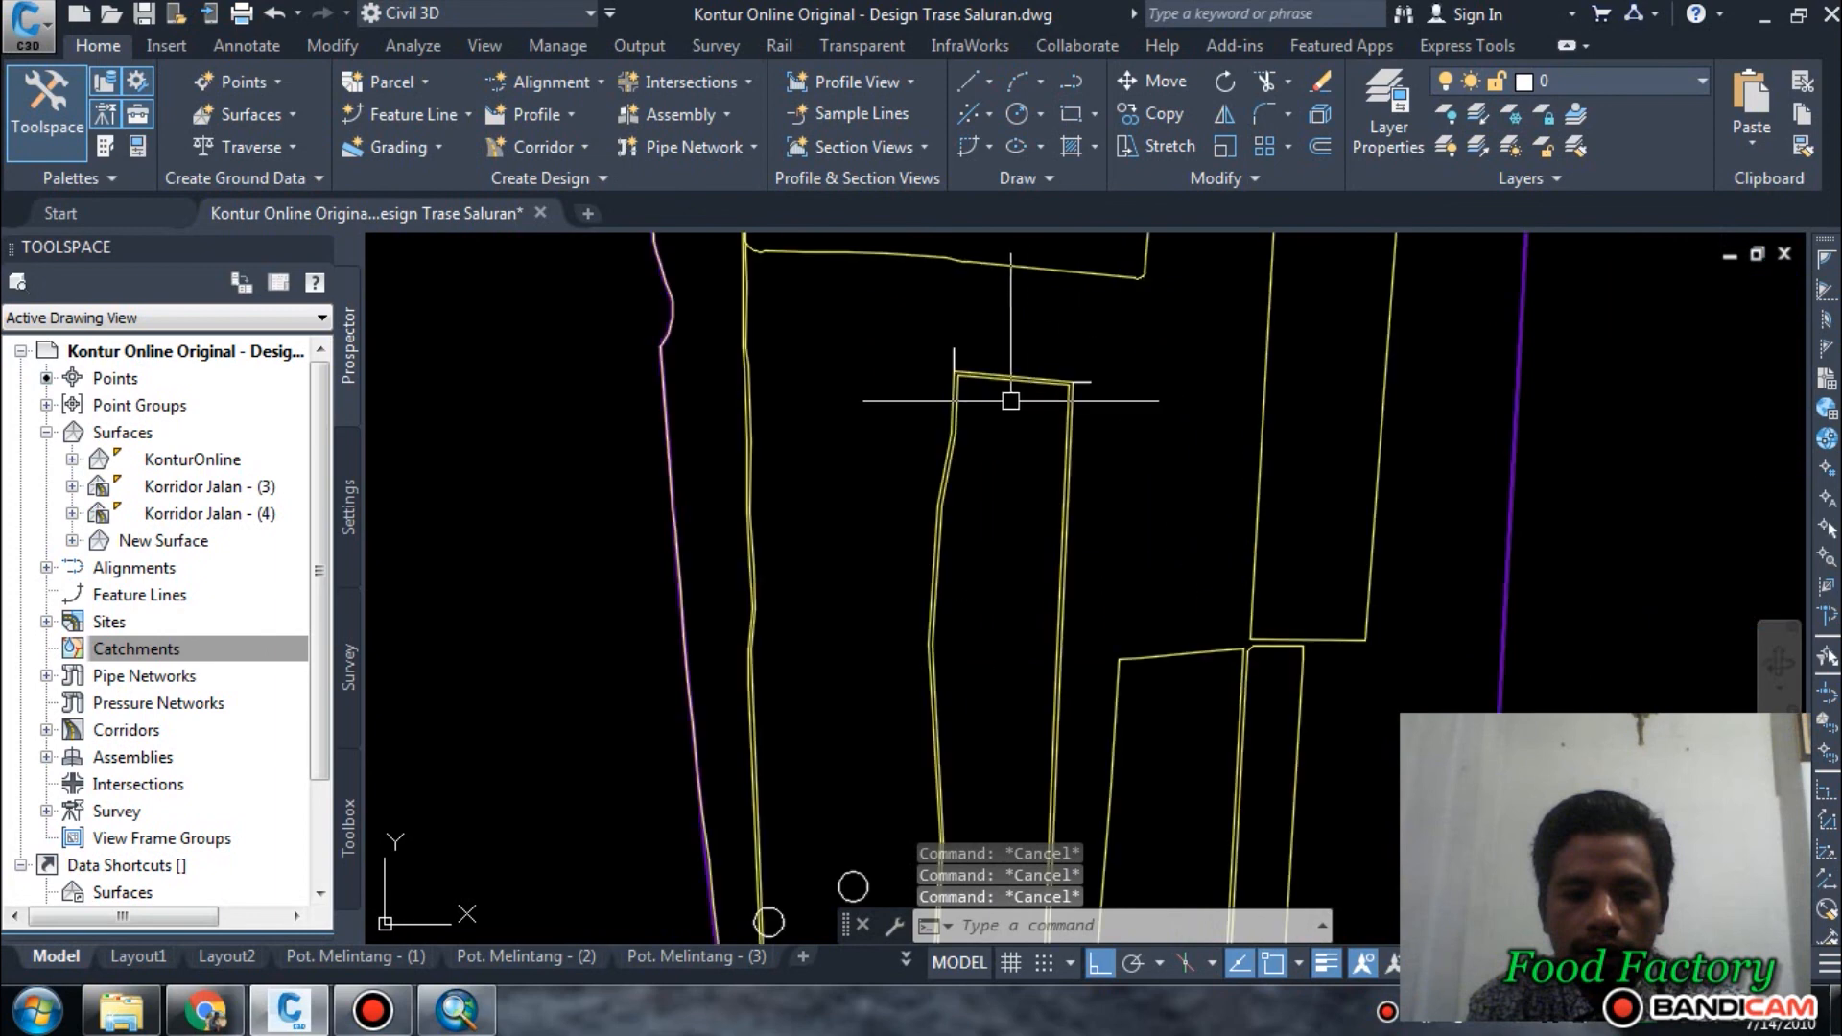
text(tr)
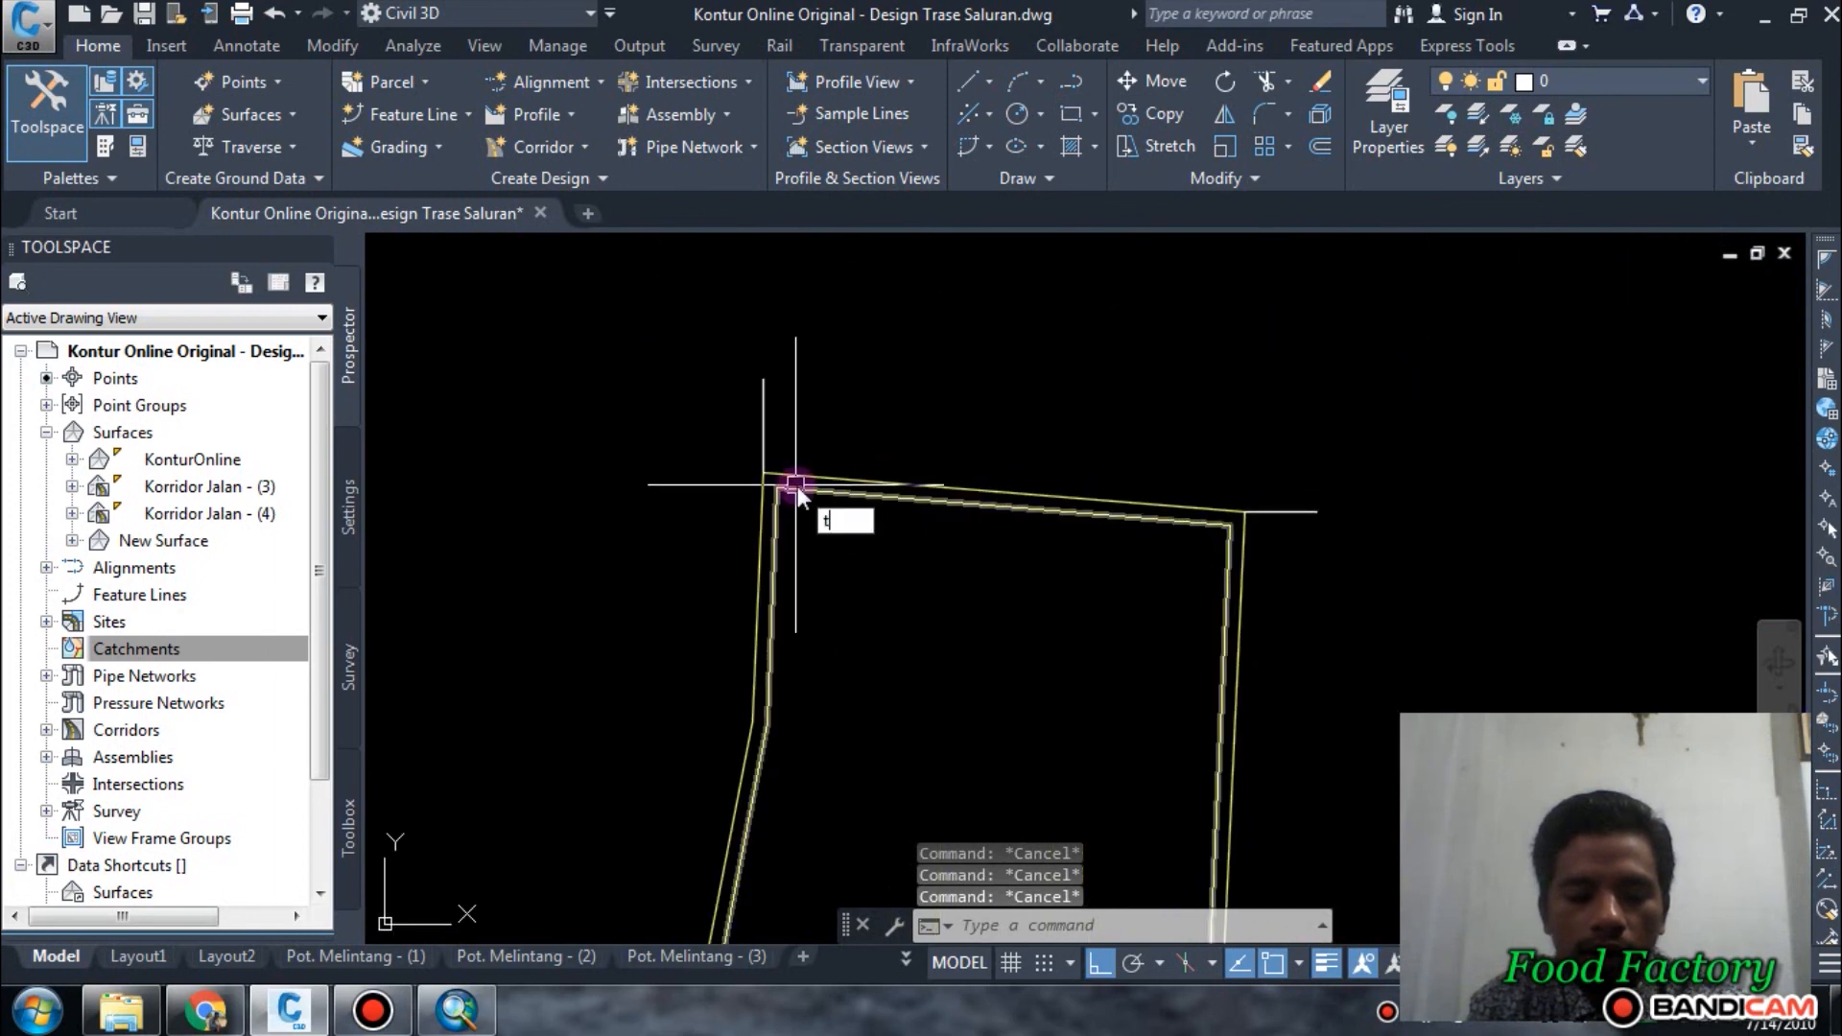
key(Return)
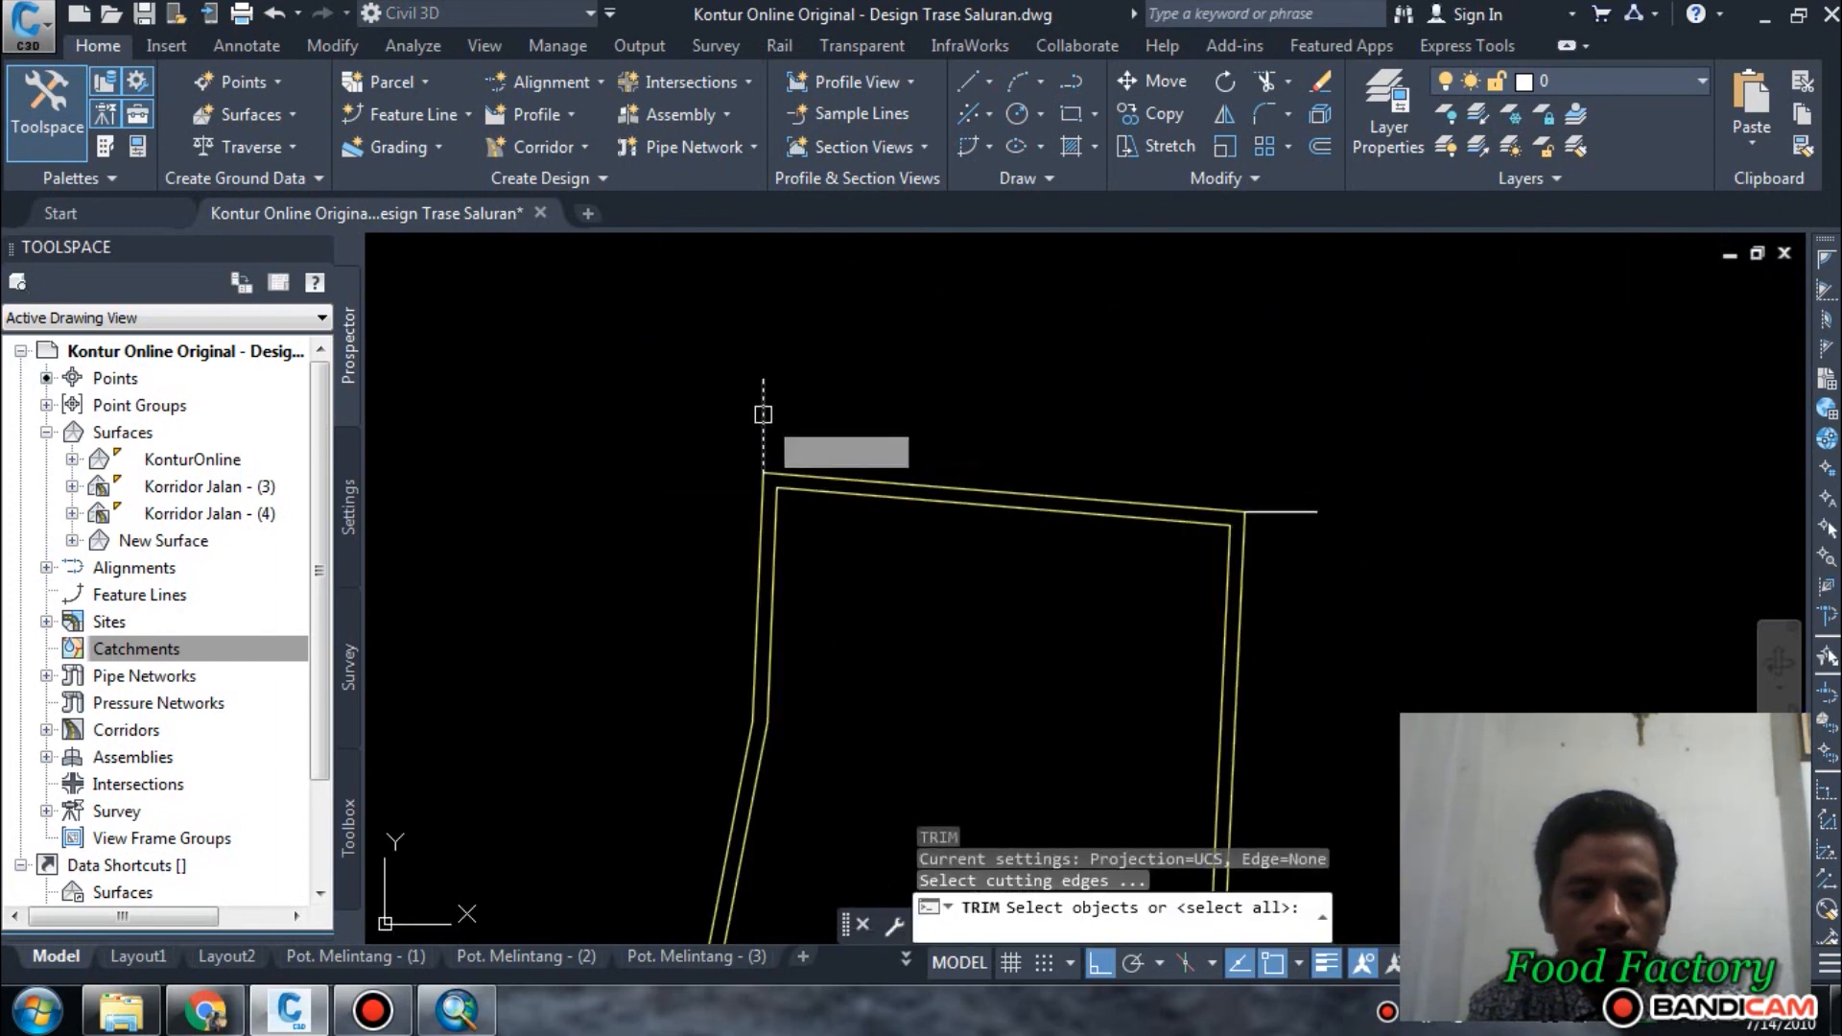
click(764, 407)
key(Return)
click(836, 477)
scroll(888, 413, down, 4)
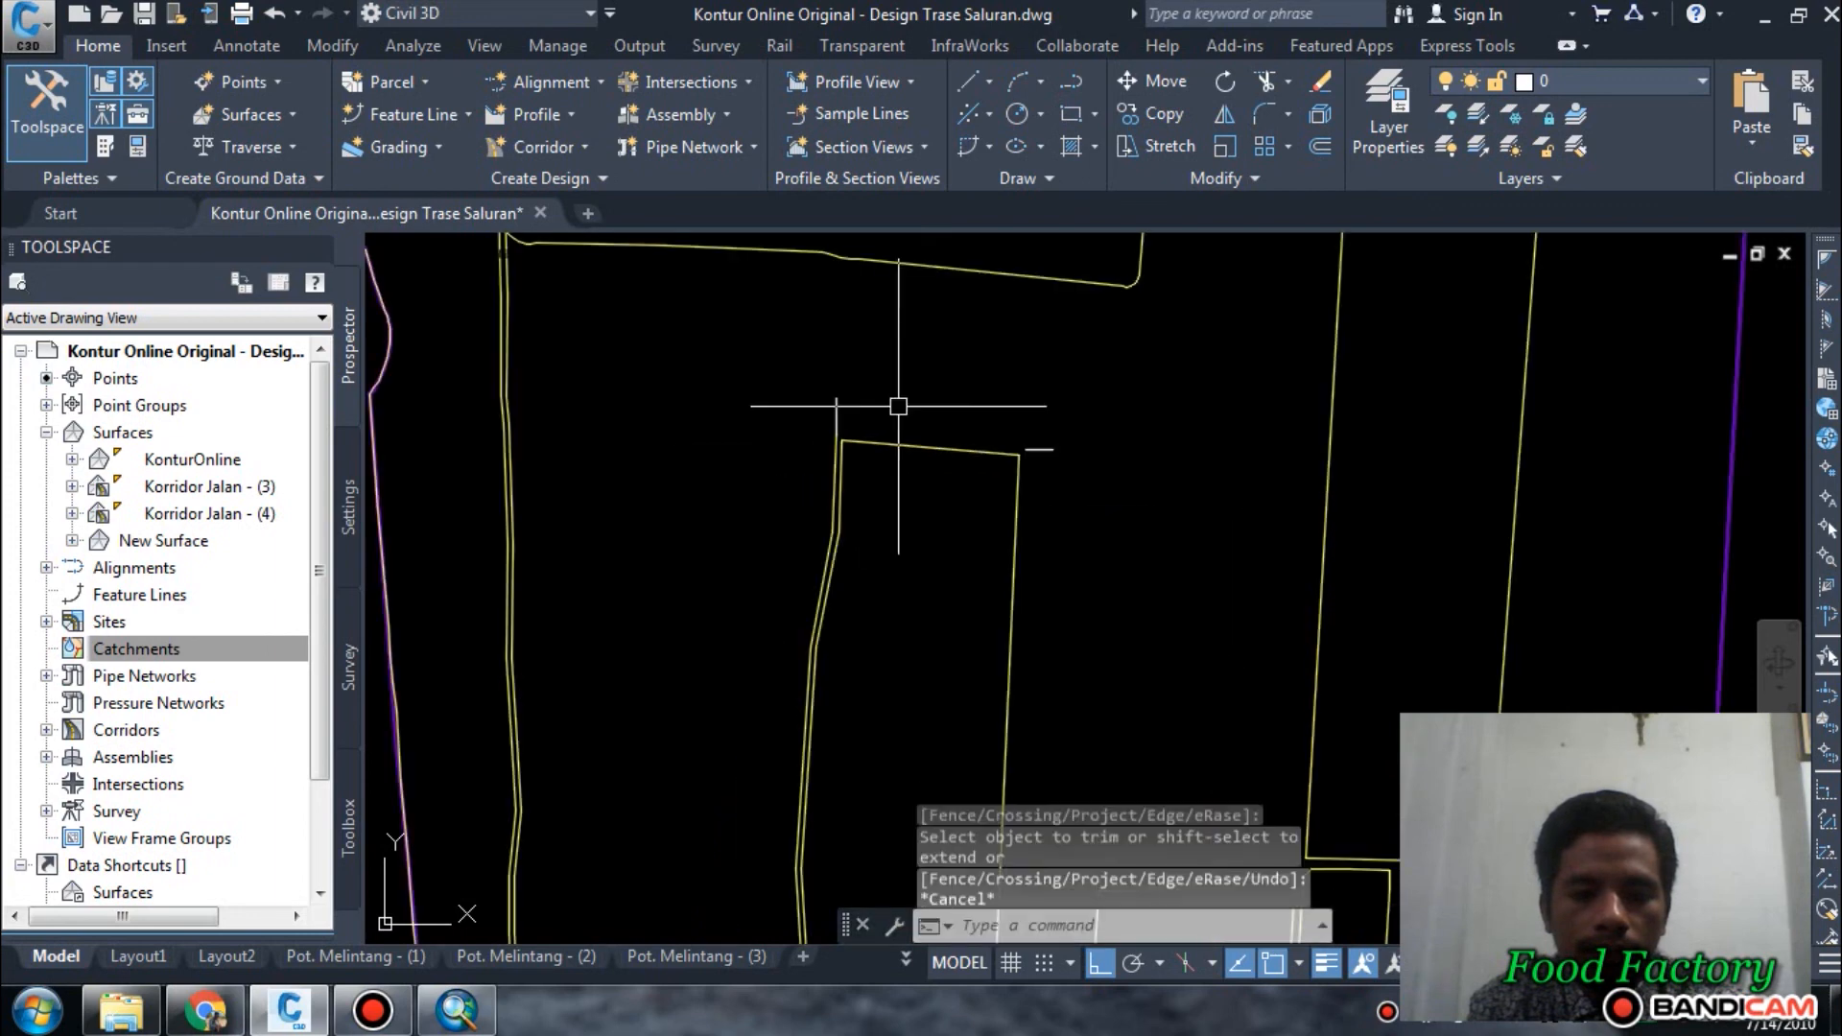
key(Escape)
Erase the short horizontal and vertical helper lines at the central plot's northern corners.
click(1053, 450)
text(e)
key(Return)
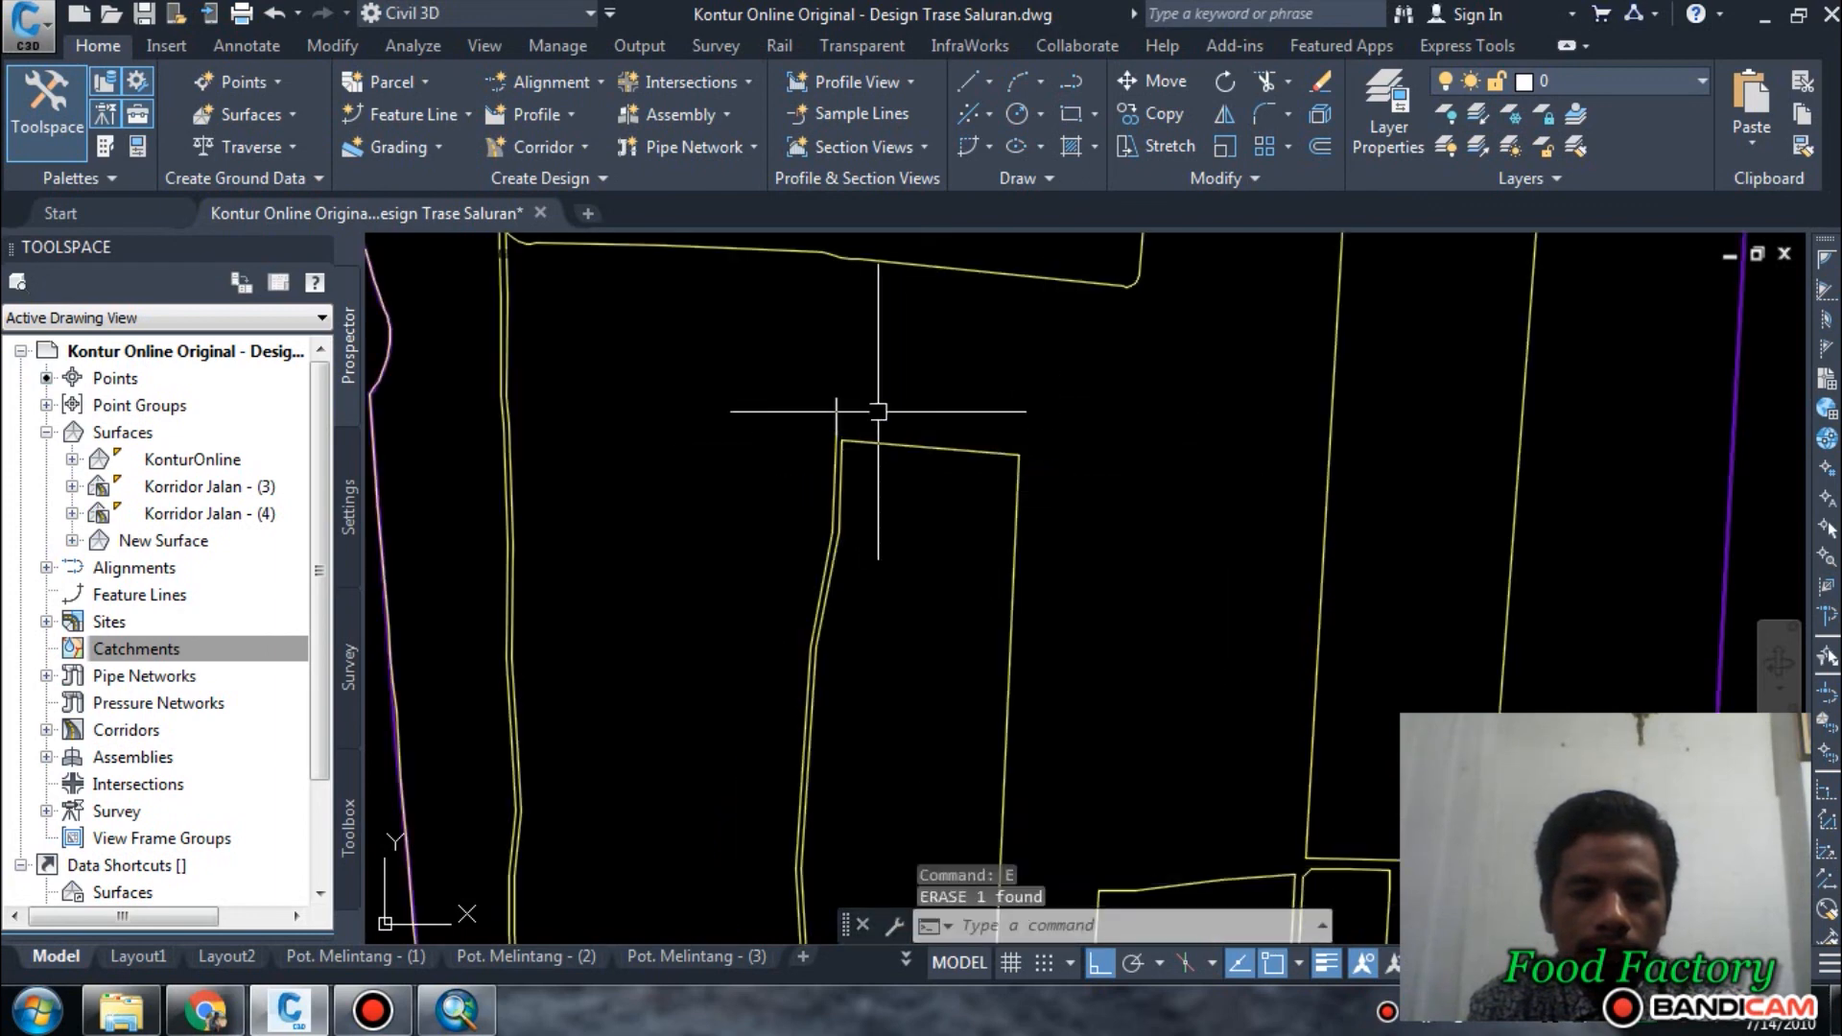
scroll(987, 411, down, 6)
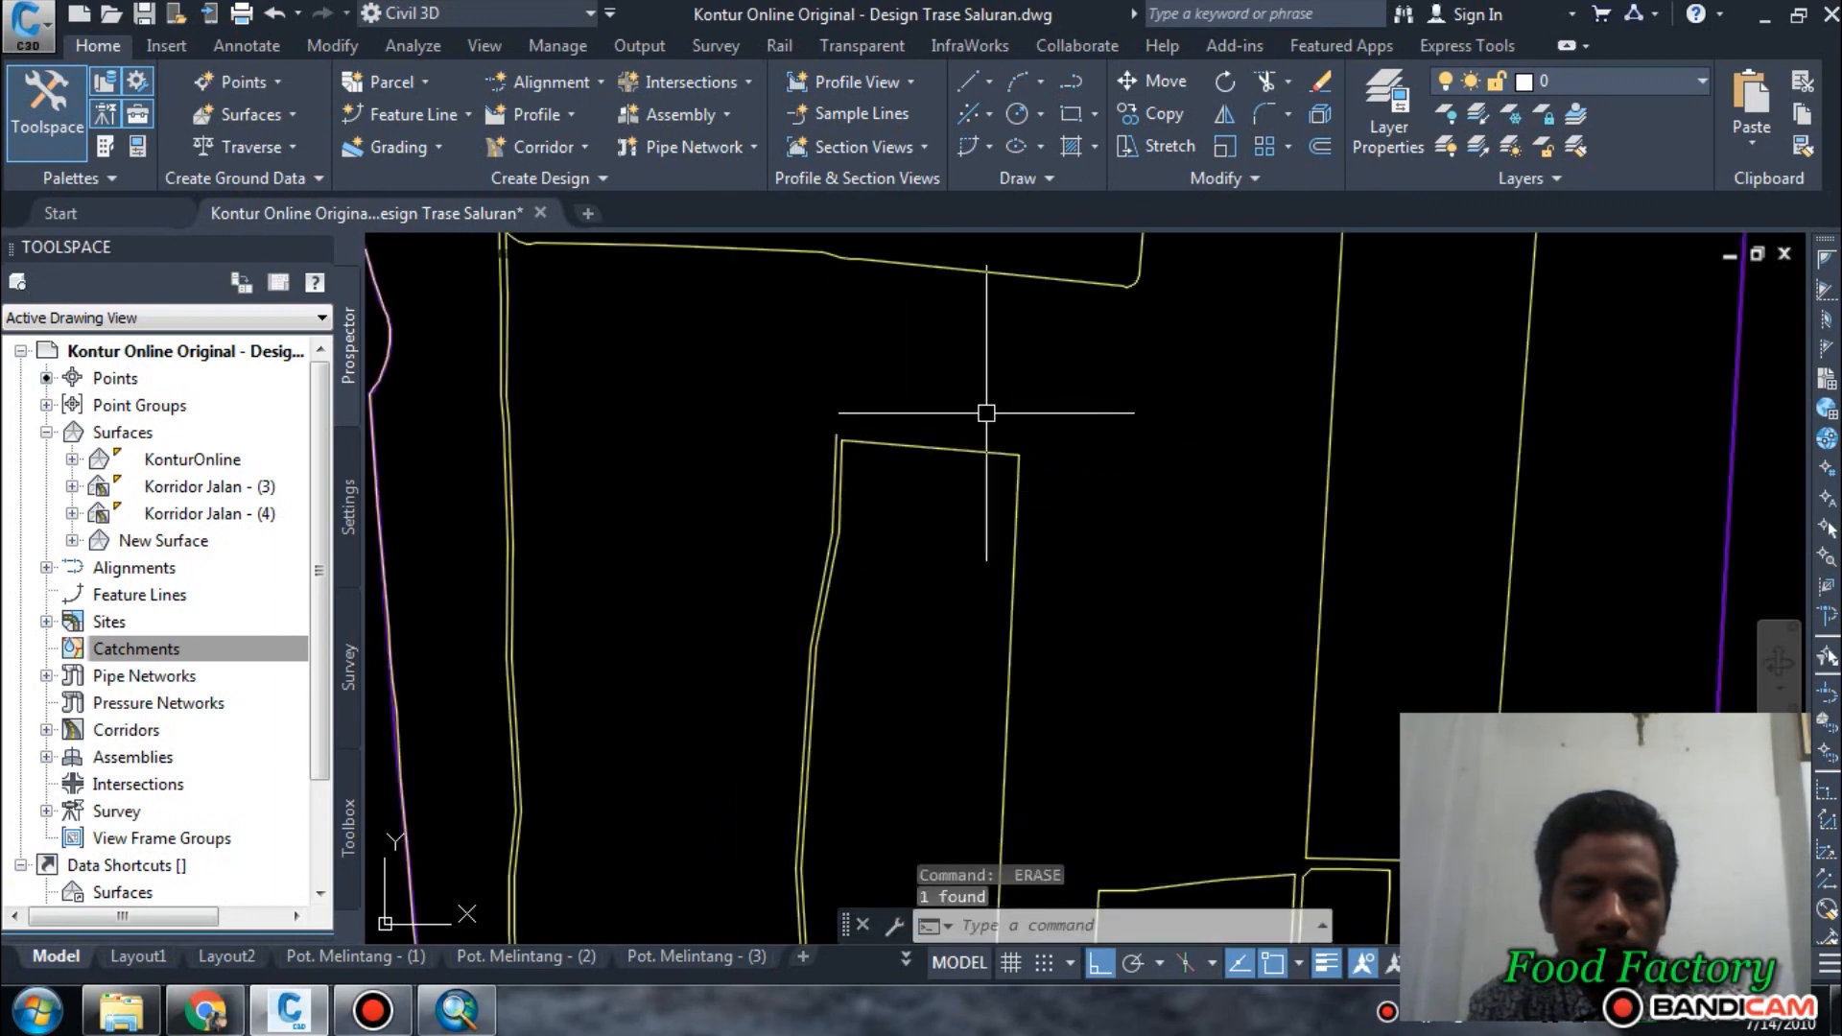
Draw a construction line along the southeast plot's east edge, through its intersection with the horizontal branch line.
scroll(1096, 553, up, 4)
scroll(1076, 549, down, 4)
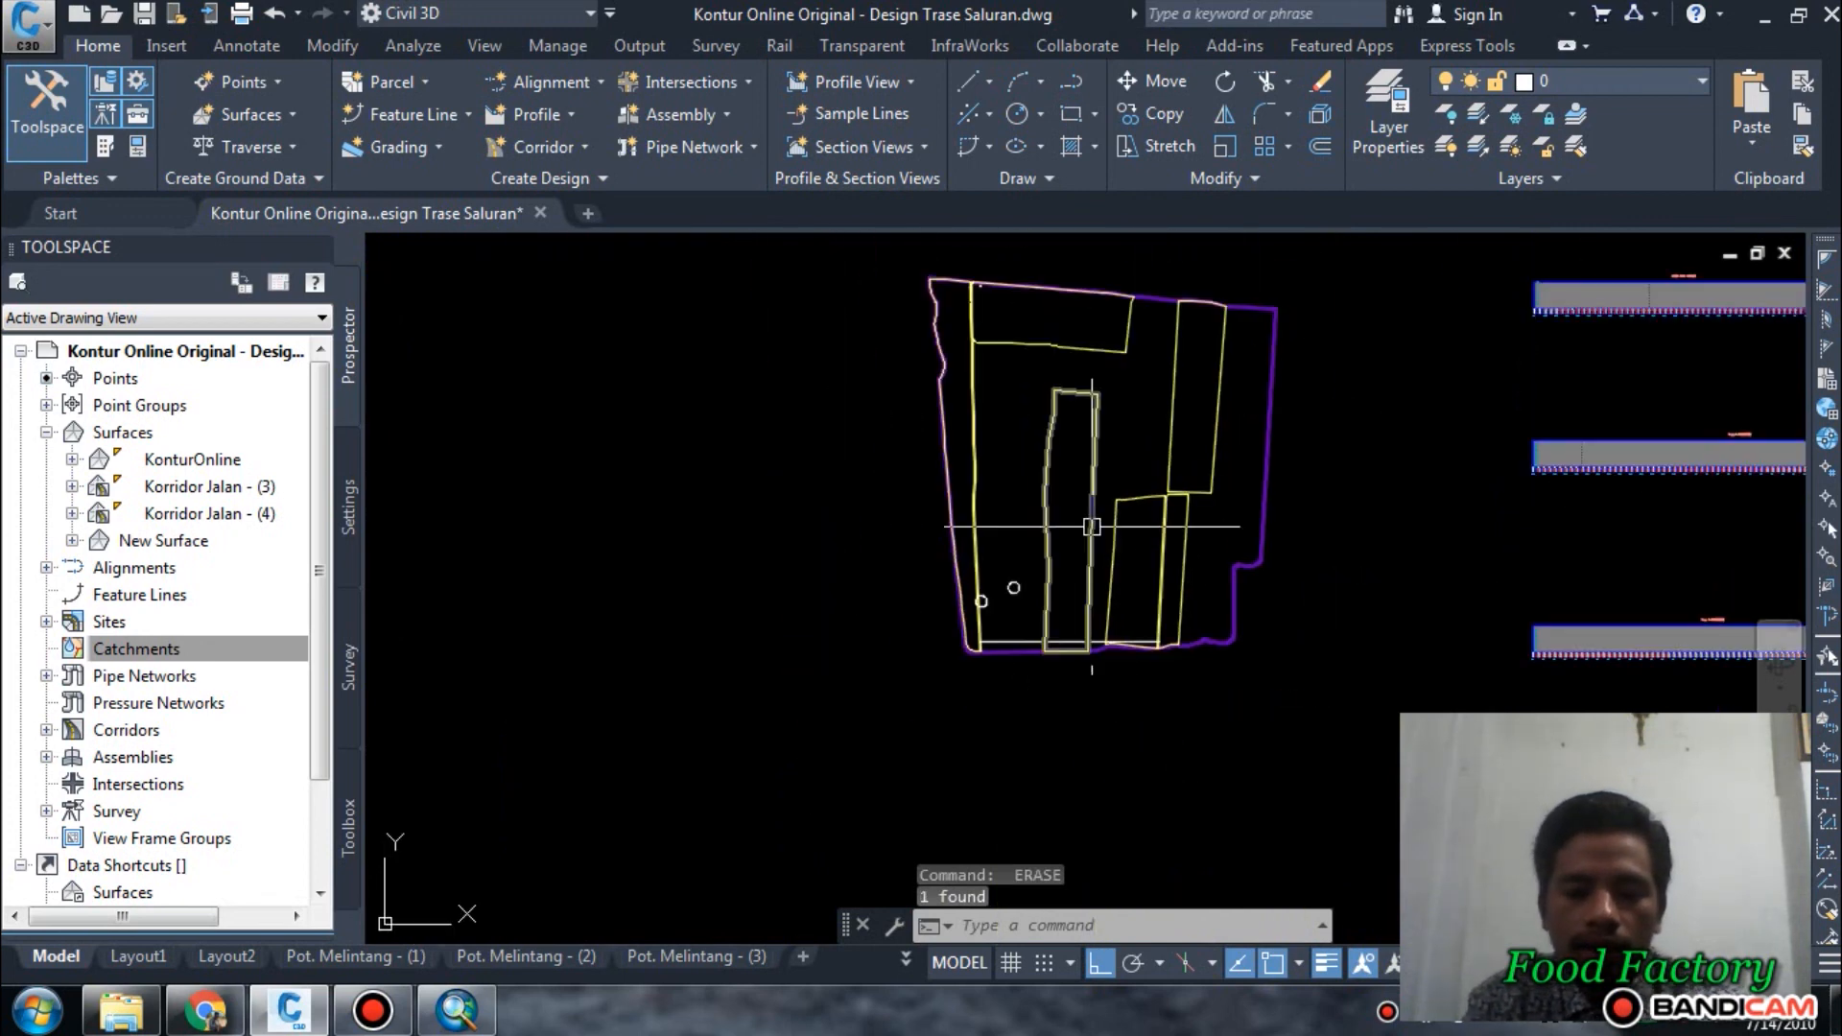
mouse_move(1066, 548)
middle_down()
mouse_move(983, 642)
mouse_move(909, 564)
middle_up()
scroll(960, 669, up, 3)
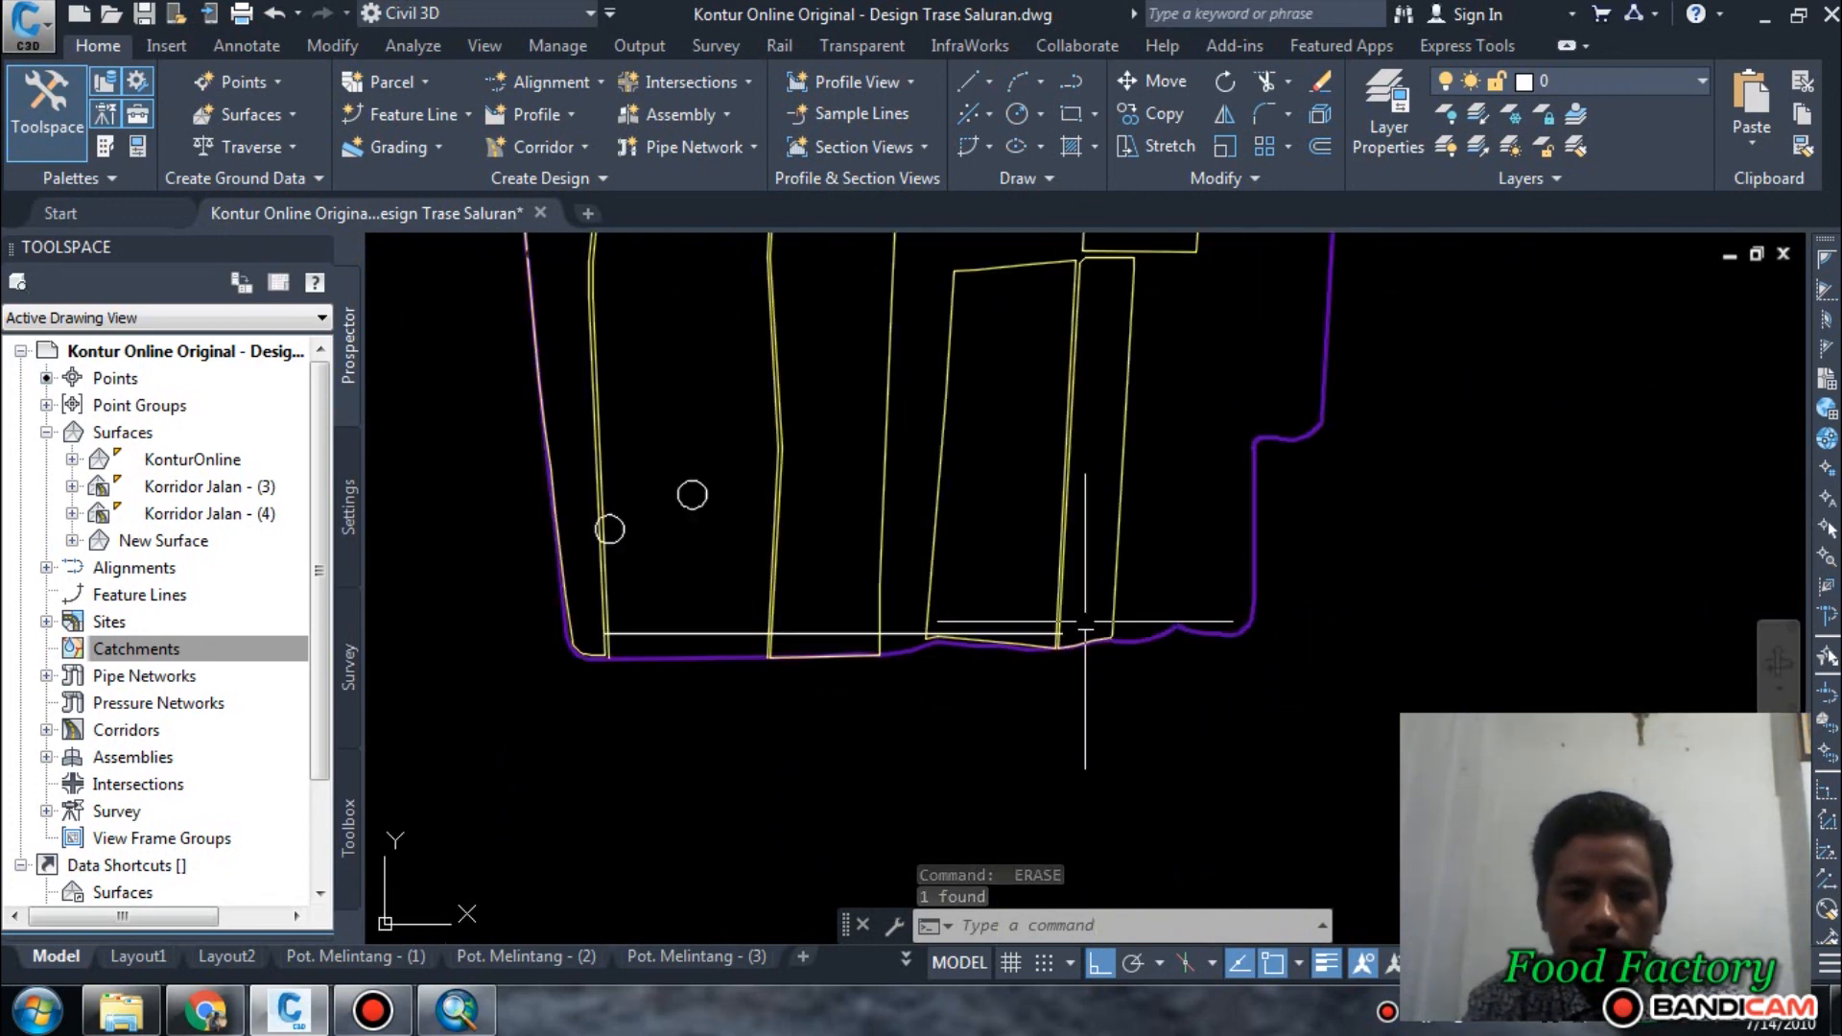
scroll(1017, 662, up, 4)
mouse_move(1034, 511)
middle_down()
mouse_move(970, 803)
mouse_move(1046, 482)
middle_up()
double_click(1023, 642)
text(xl)
key(Return)
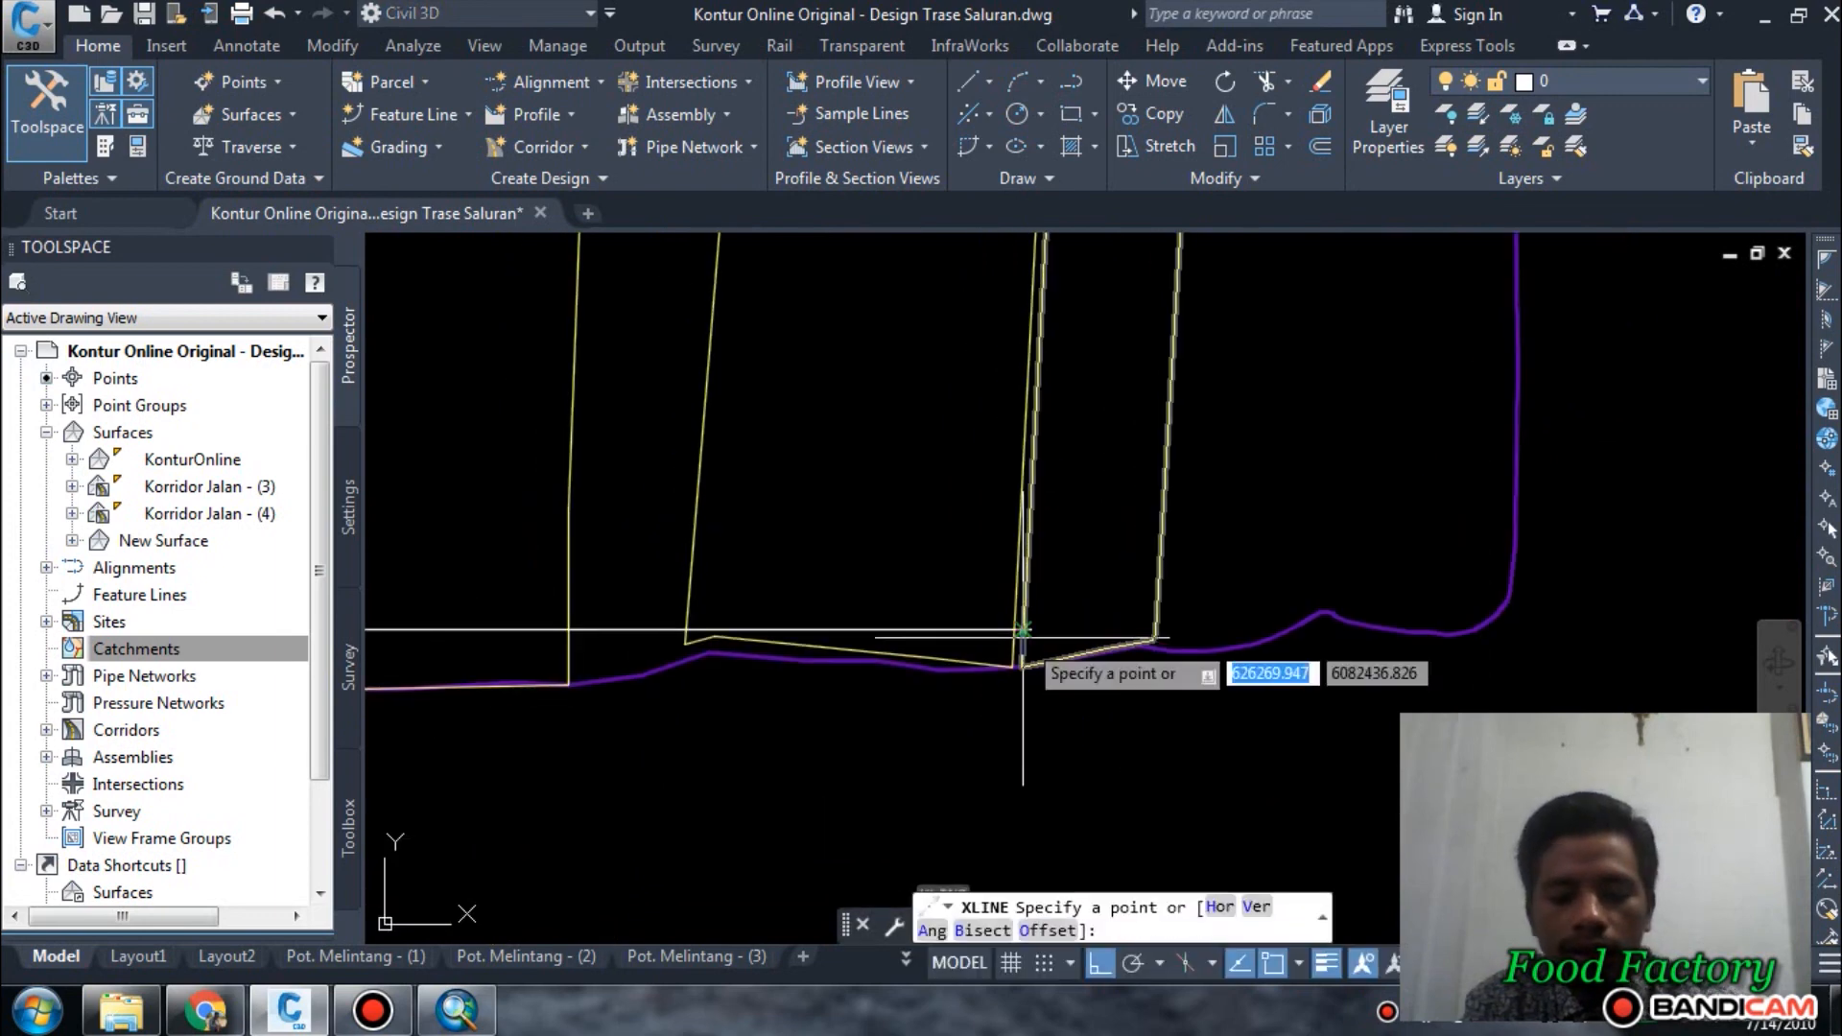
scroll(1023, 630, up, 3)
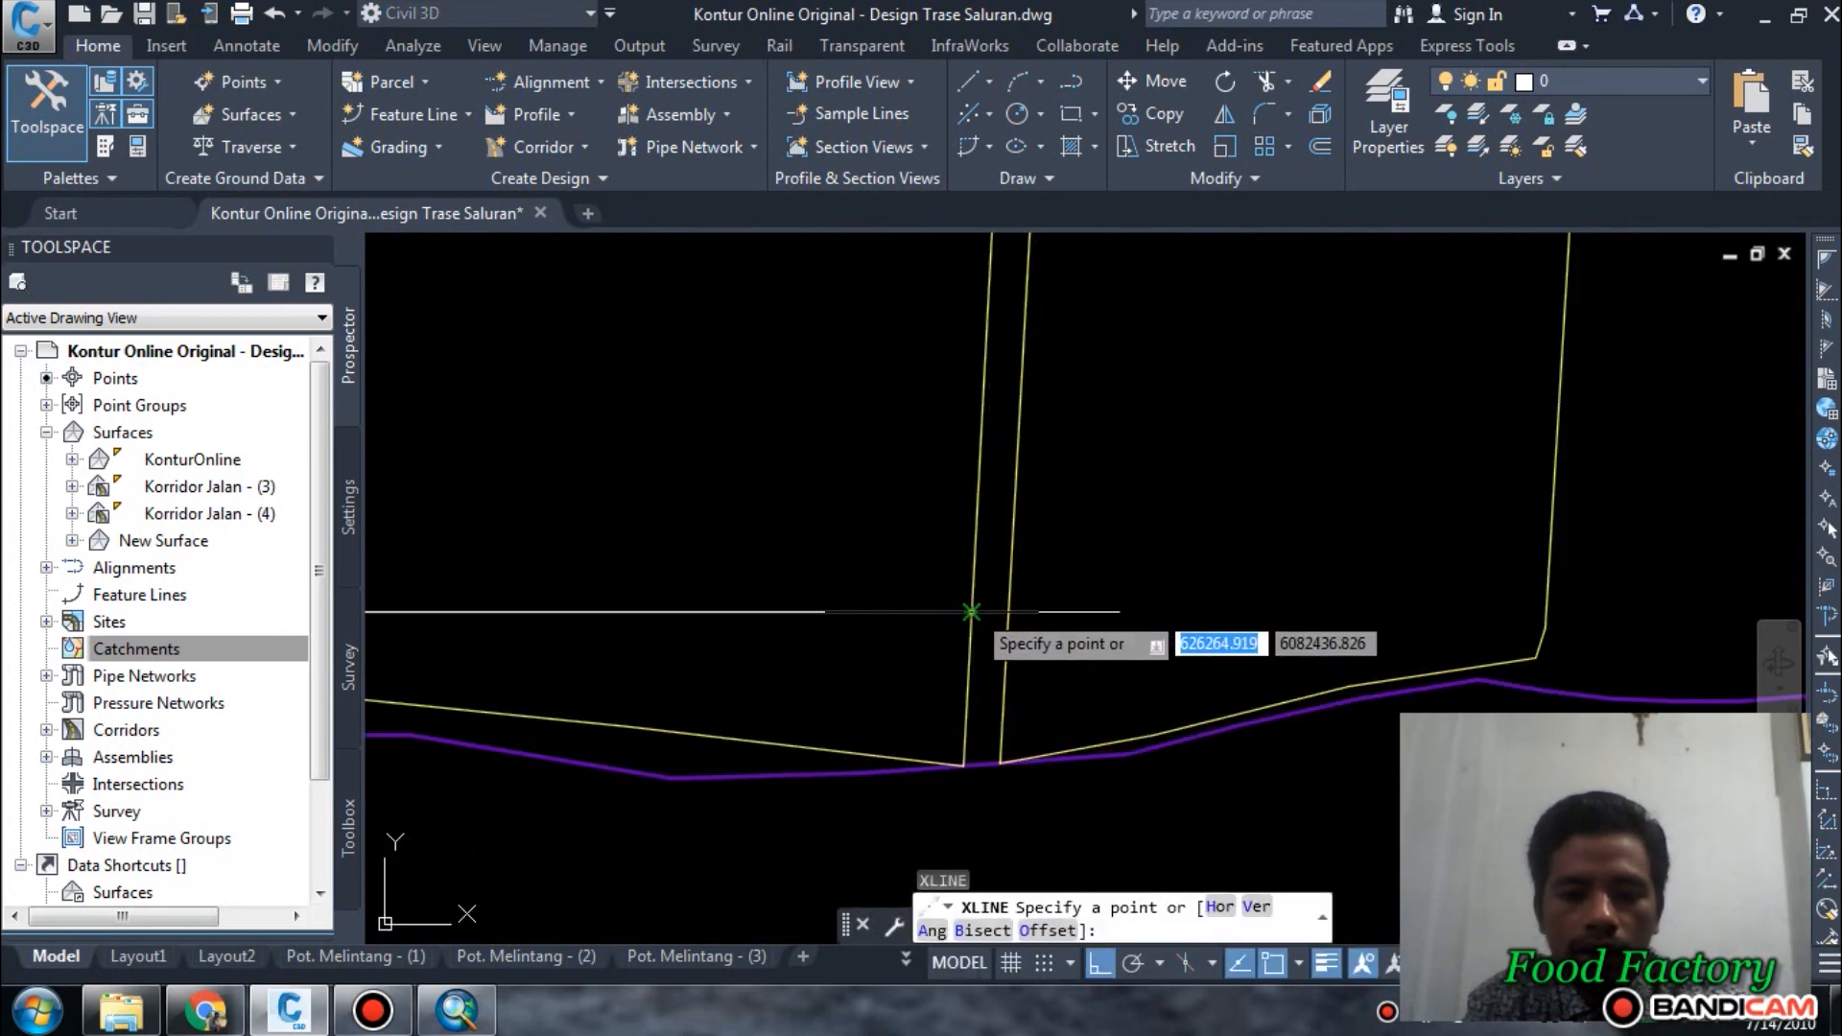
click(972, 611)
click(979, 473)
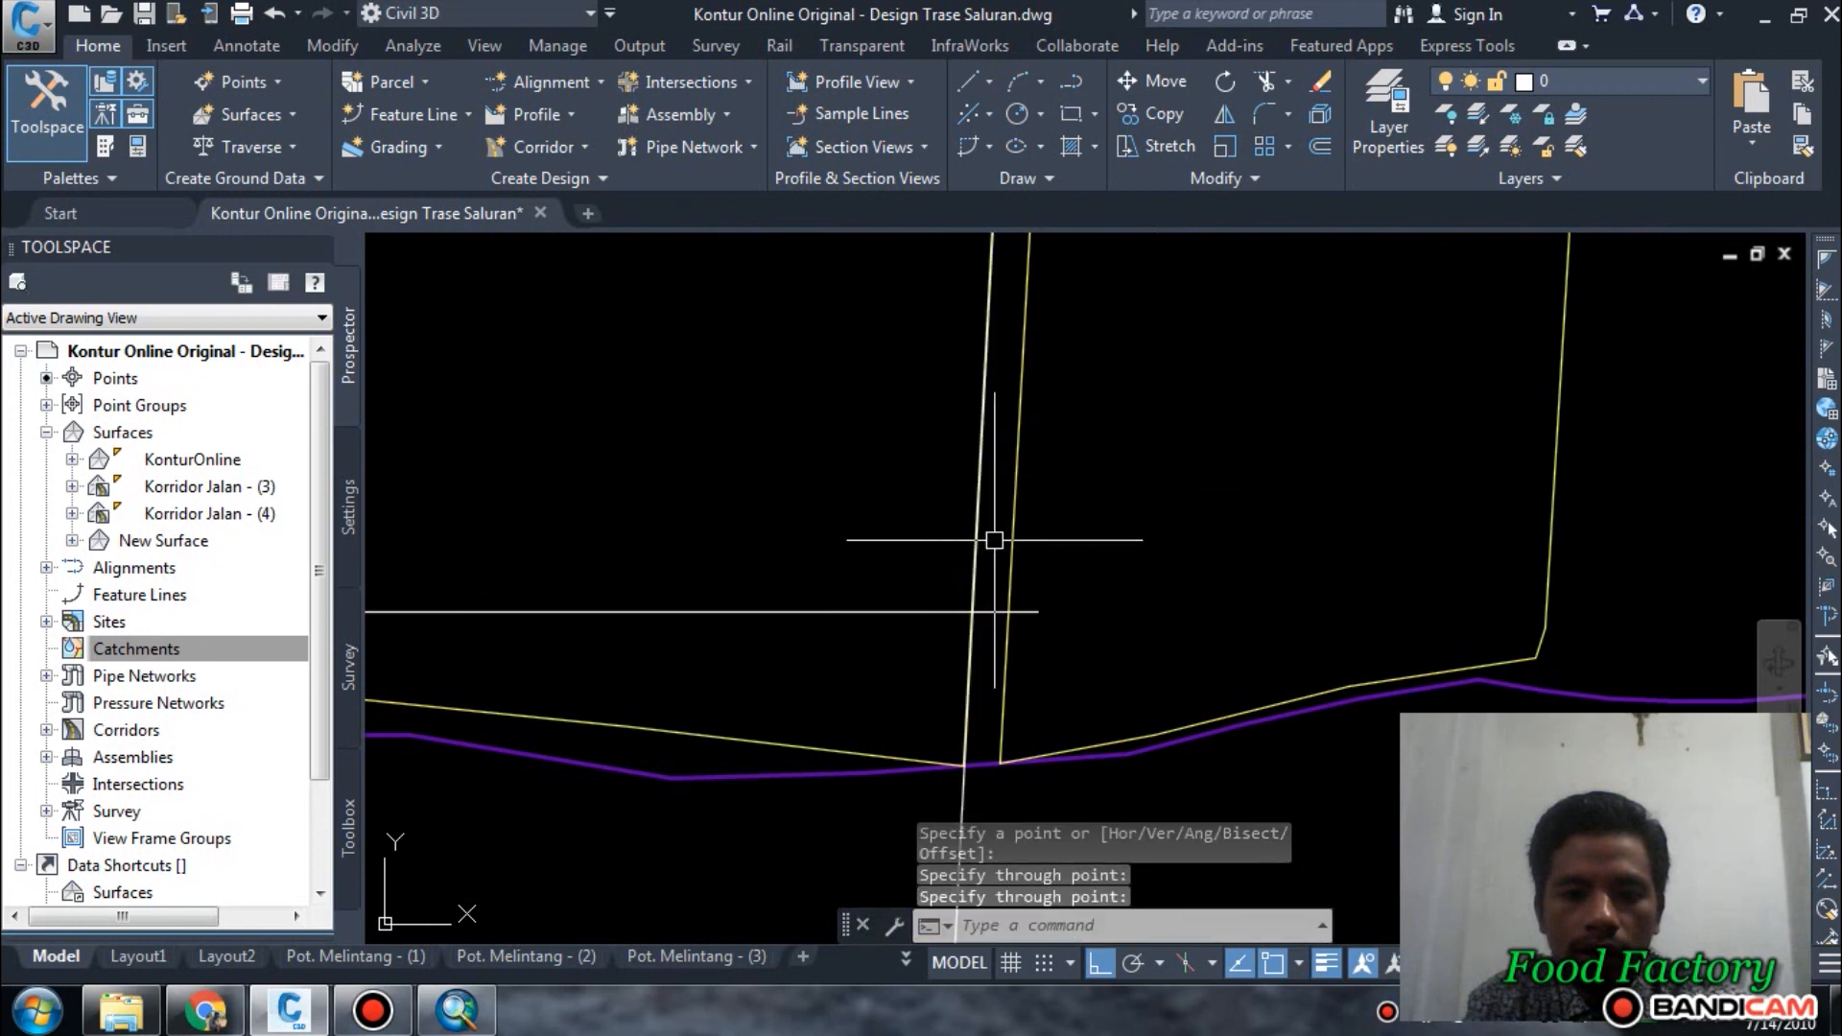
key(Return)
key(Return)
Draw a second construction line along the west edge of the neighbouring narrow plot.
click(1007, 634)
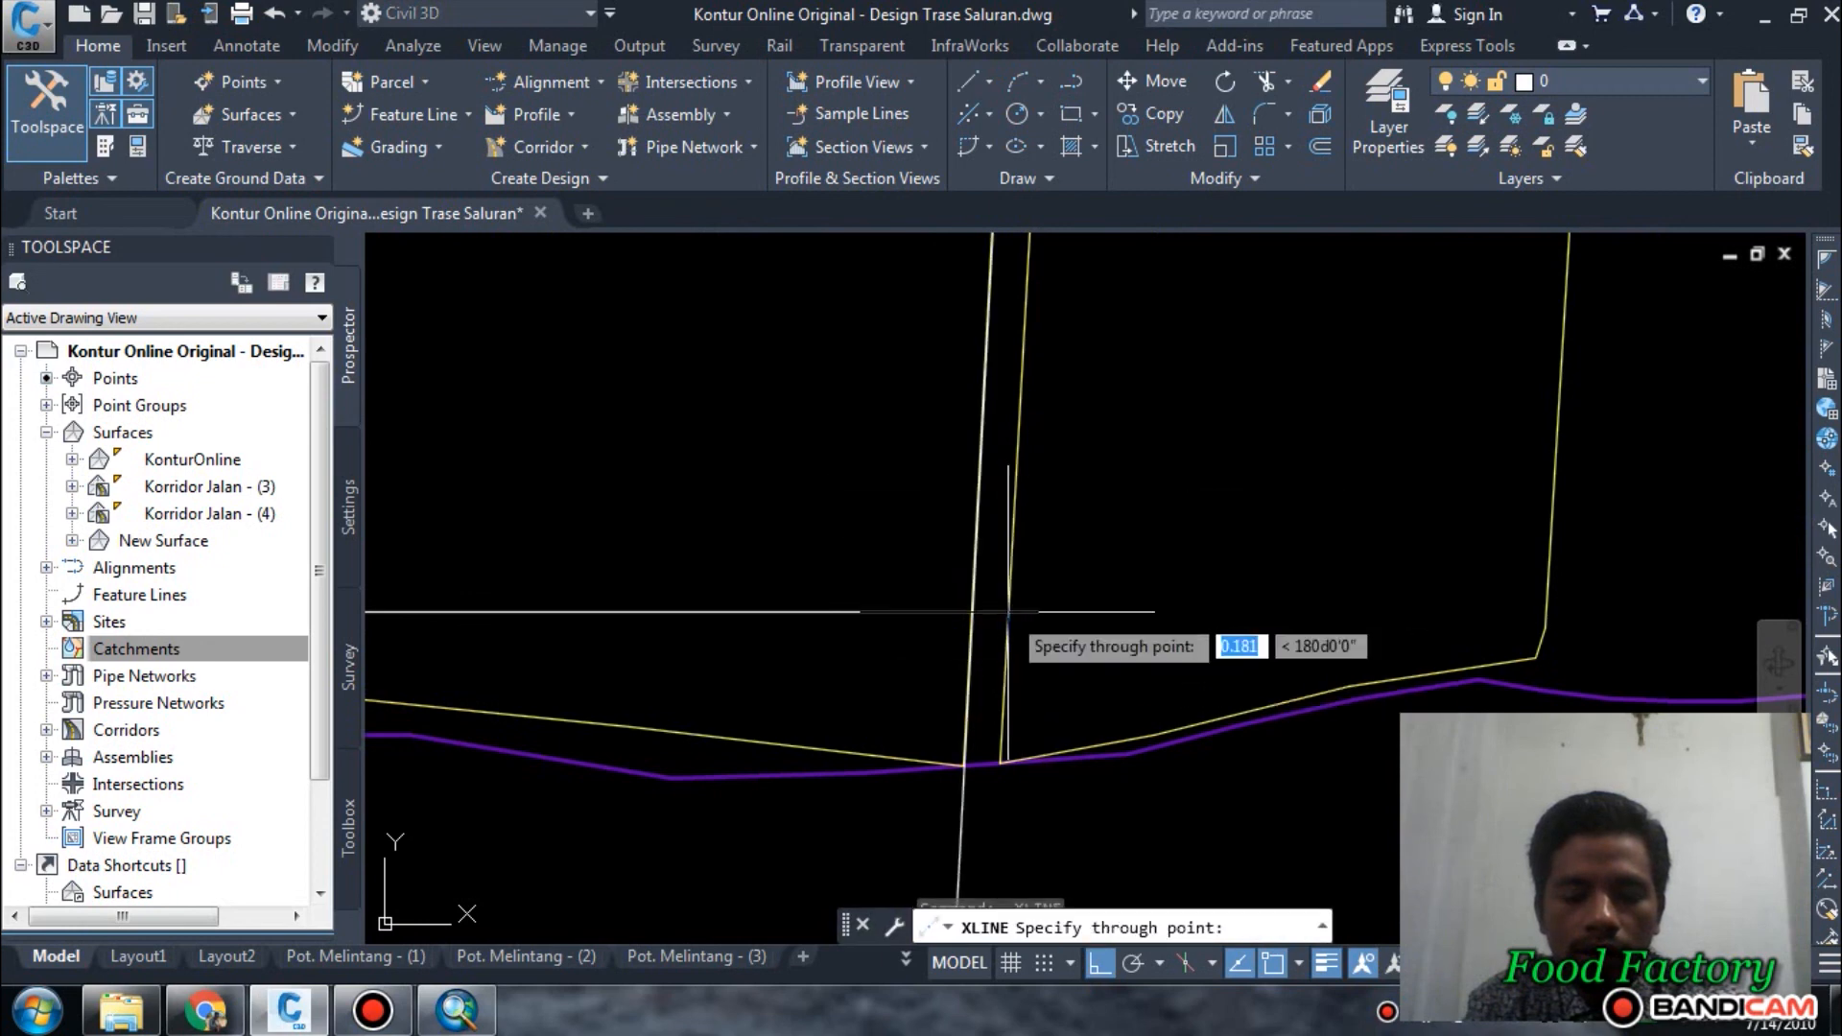
click(1004, 706)
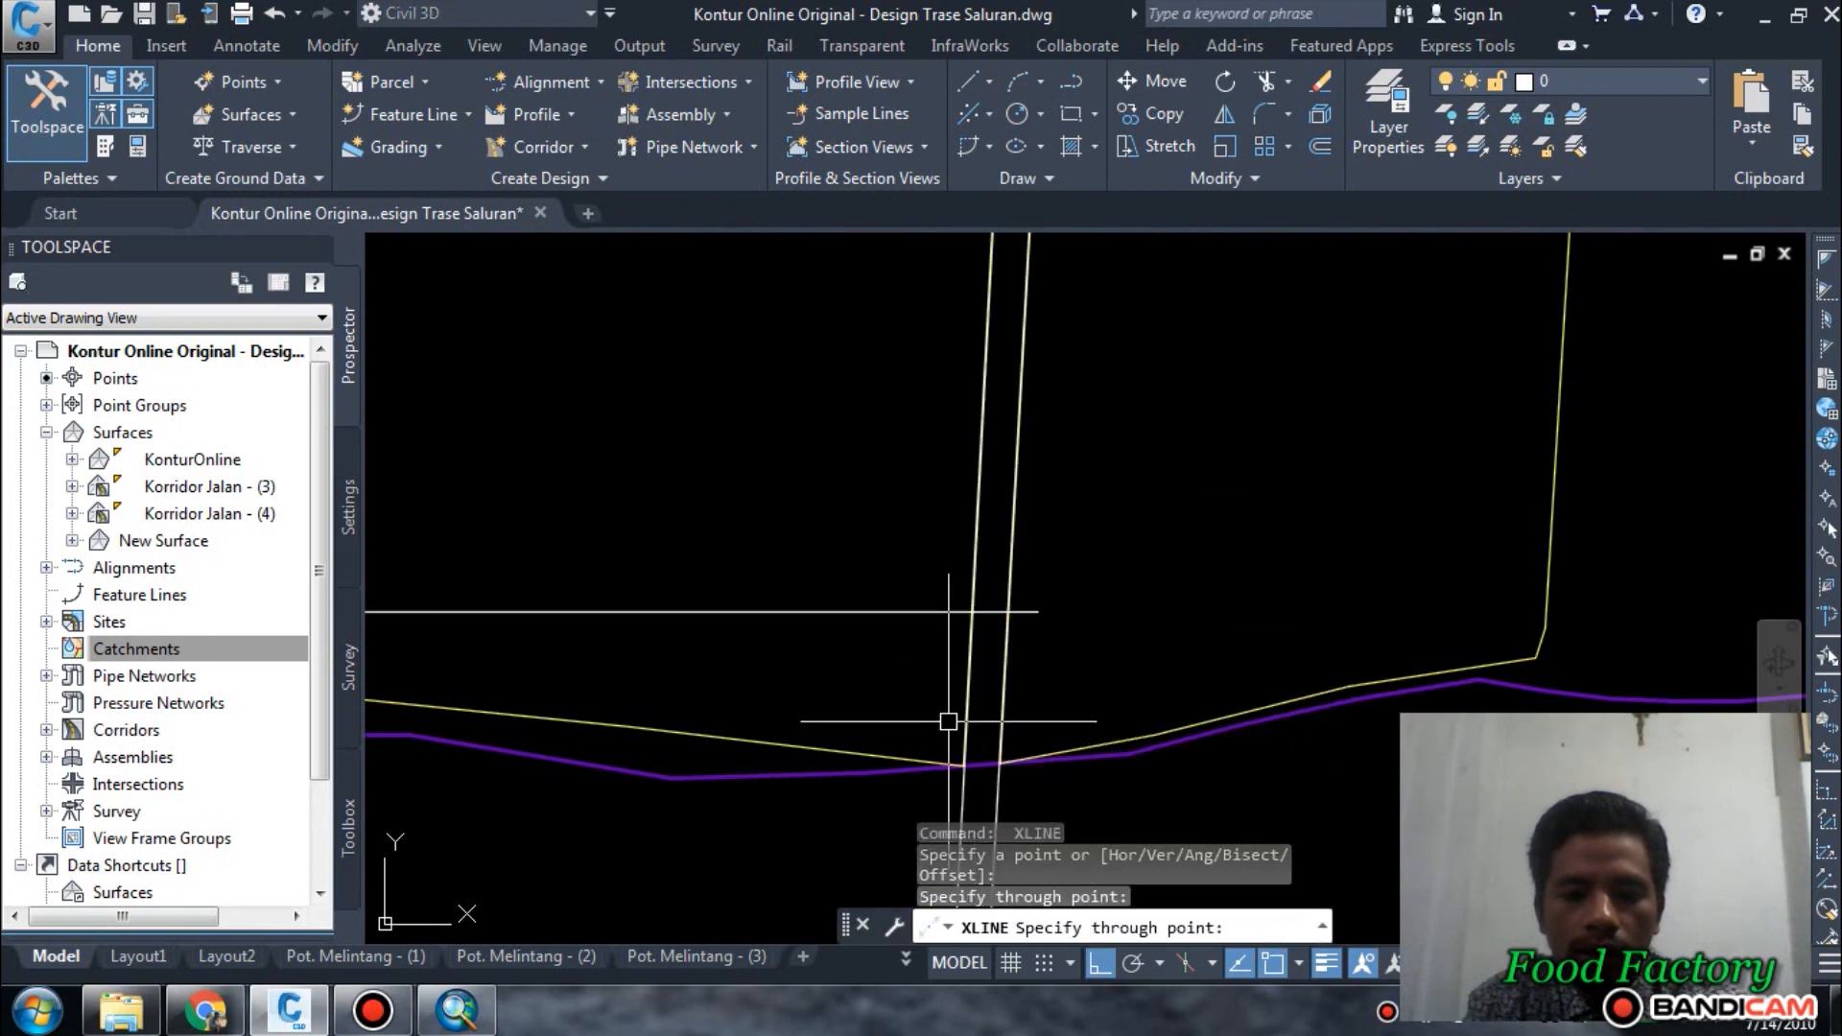
key(Return)
Trim off both construction lines north and south of the purple boundary, using that boundary as the cutting edge.
scroll(825, 739, down, 3)
scroll(992, 624, down, 7)
middle_drag(1051, 552, 1029, 841)
middle_drag(1037, 519, 1025, 606)
scroll(1024, 606, up, 3)
scroll(1084, 364, down, 3)
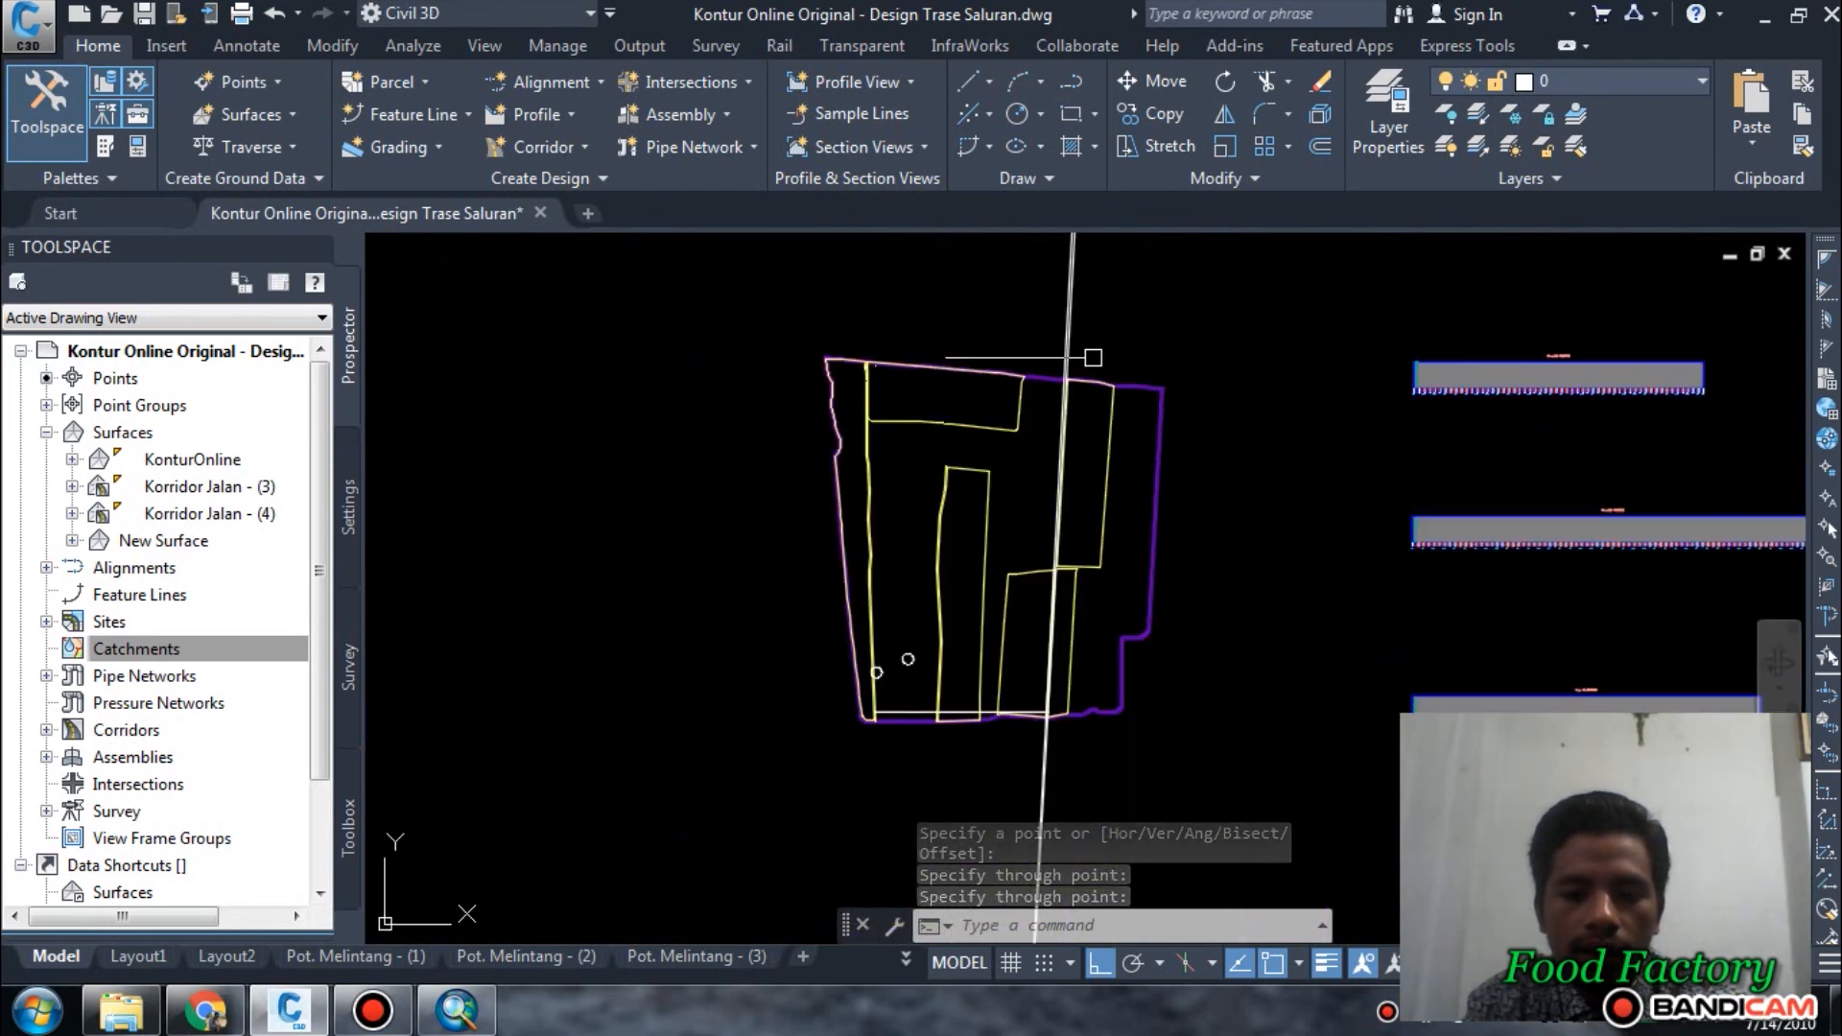
scroll(1086, 468, up, 5)
key(Escape)
scroll(1086, 468, down, 4)
key(Escape)
key(Escape)
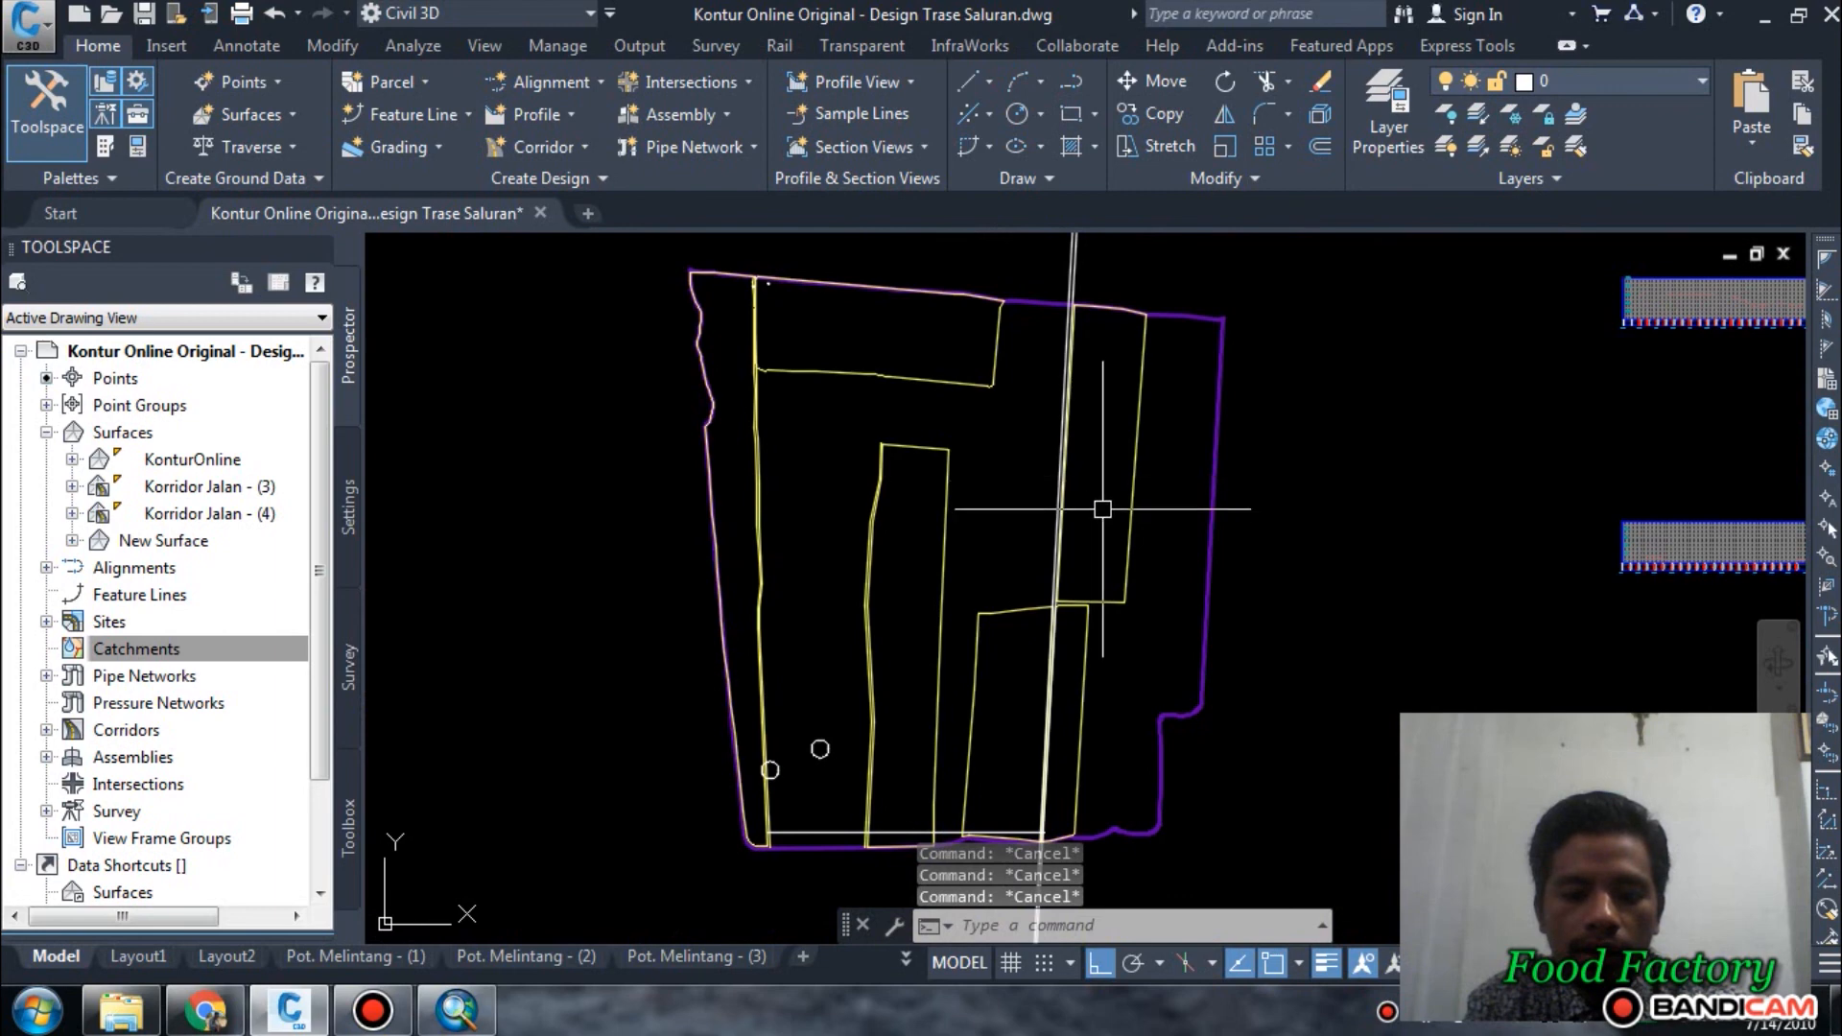
text(tr)
key(Return)
click(1212, 624)
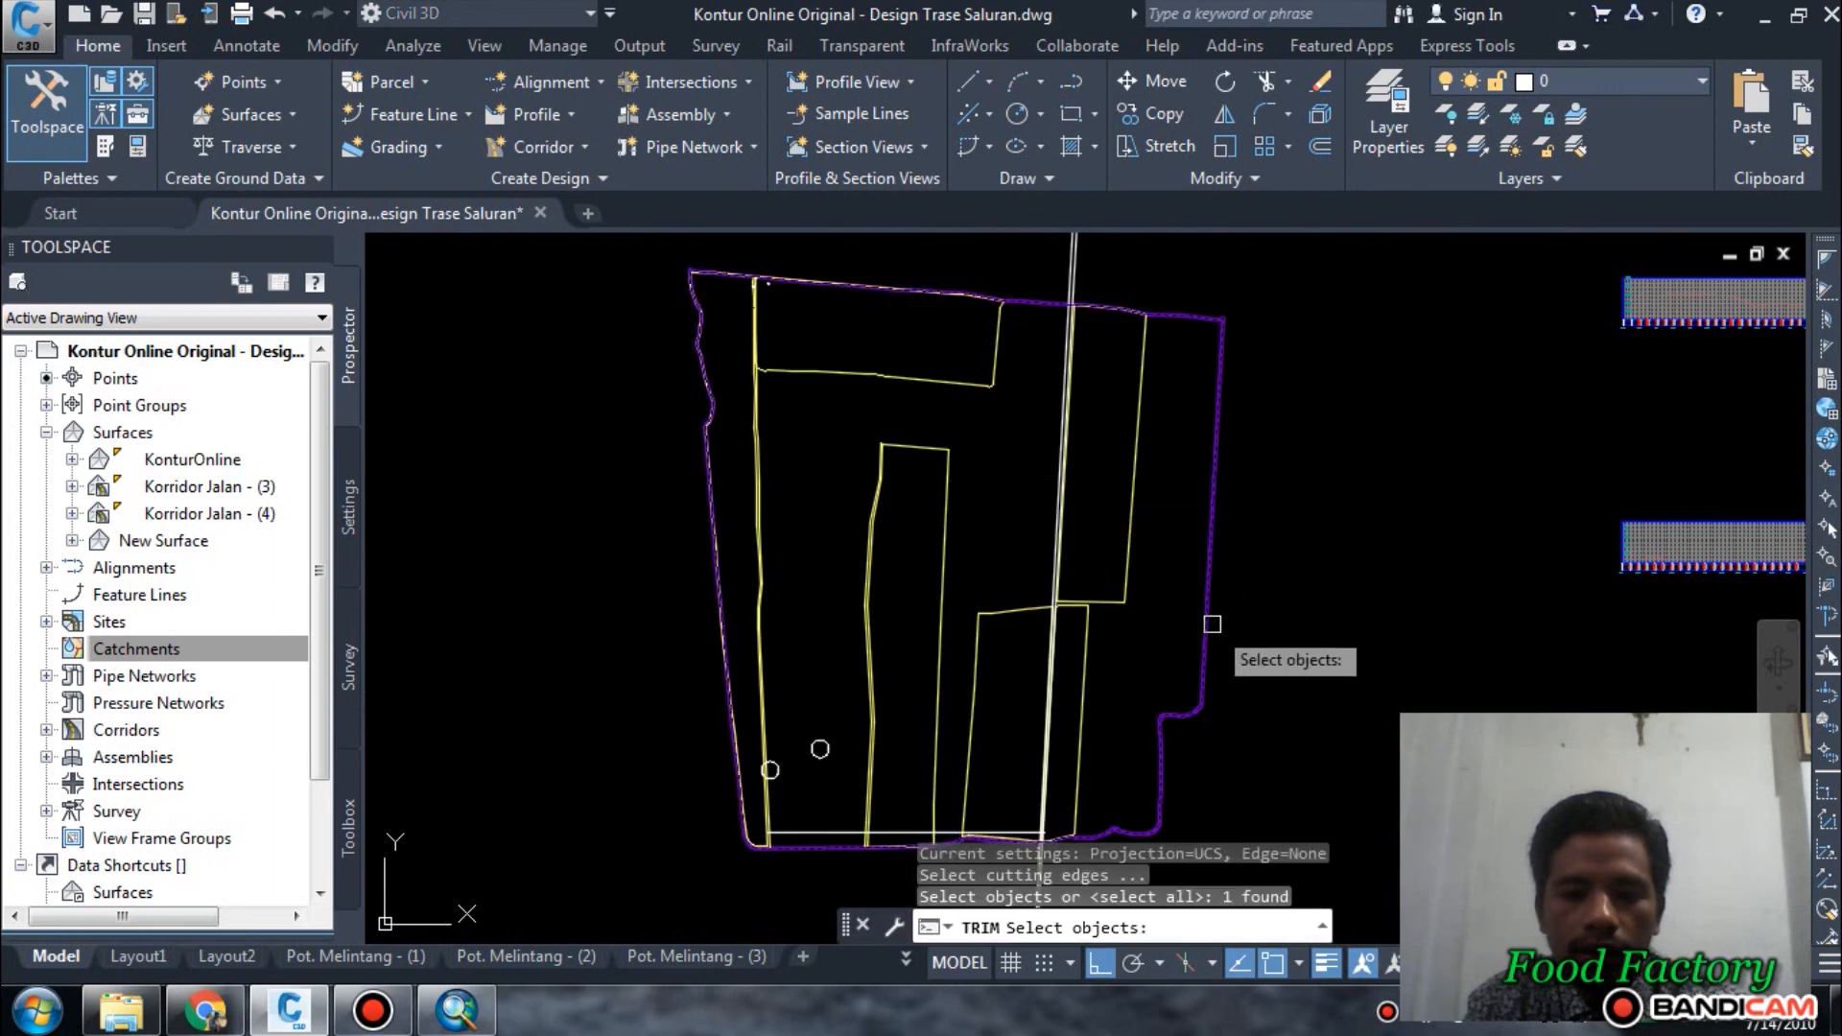
key(Return)
scroll(1180, 604, down, 4)
click(1178, 459)
click(999, 399)
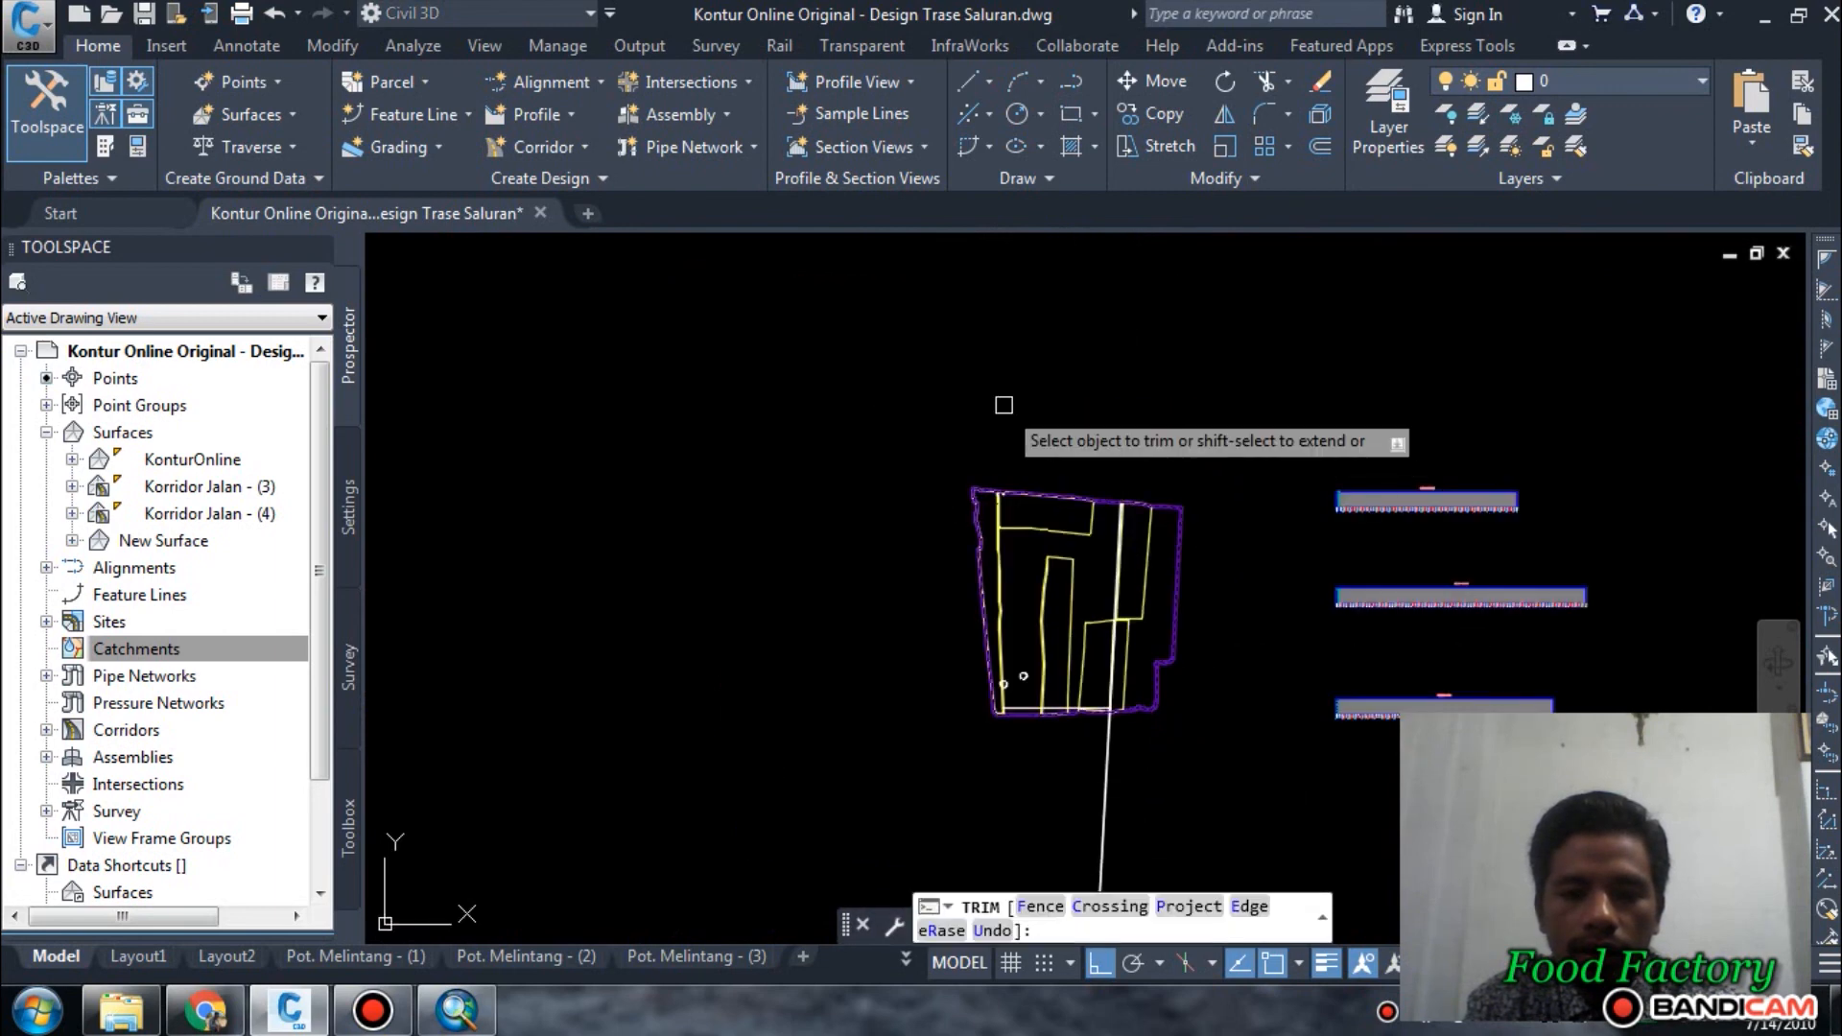
click(1149, 756)
click(1031, 747)
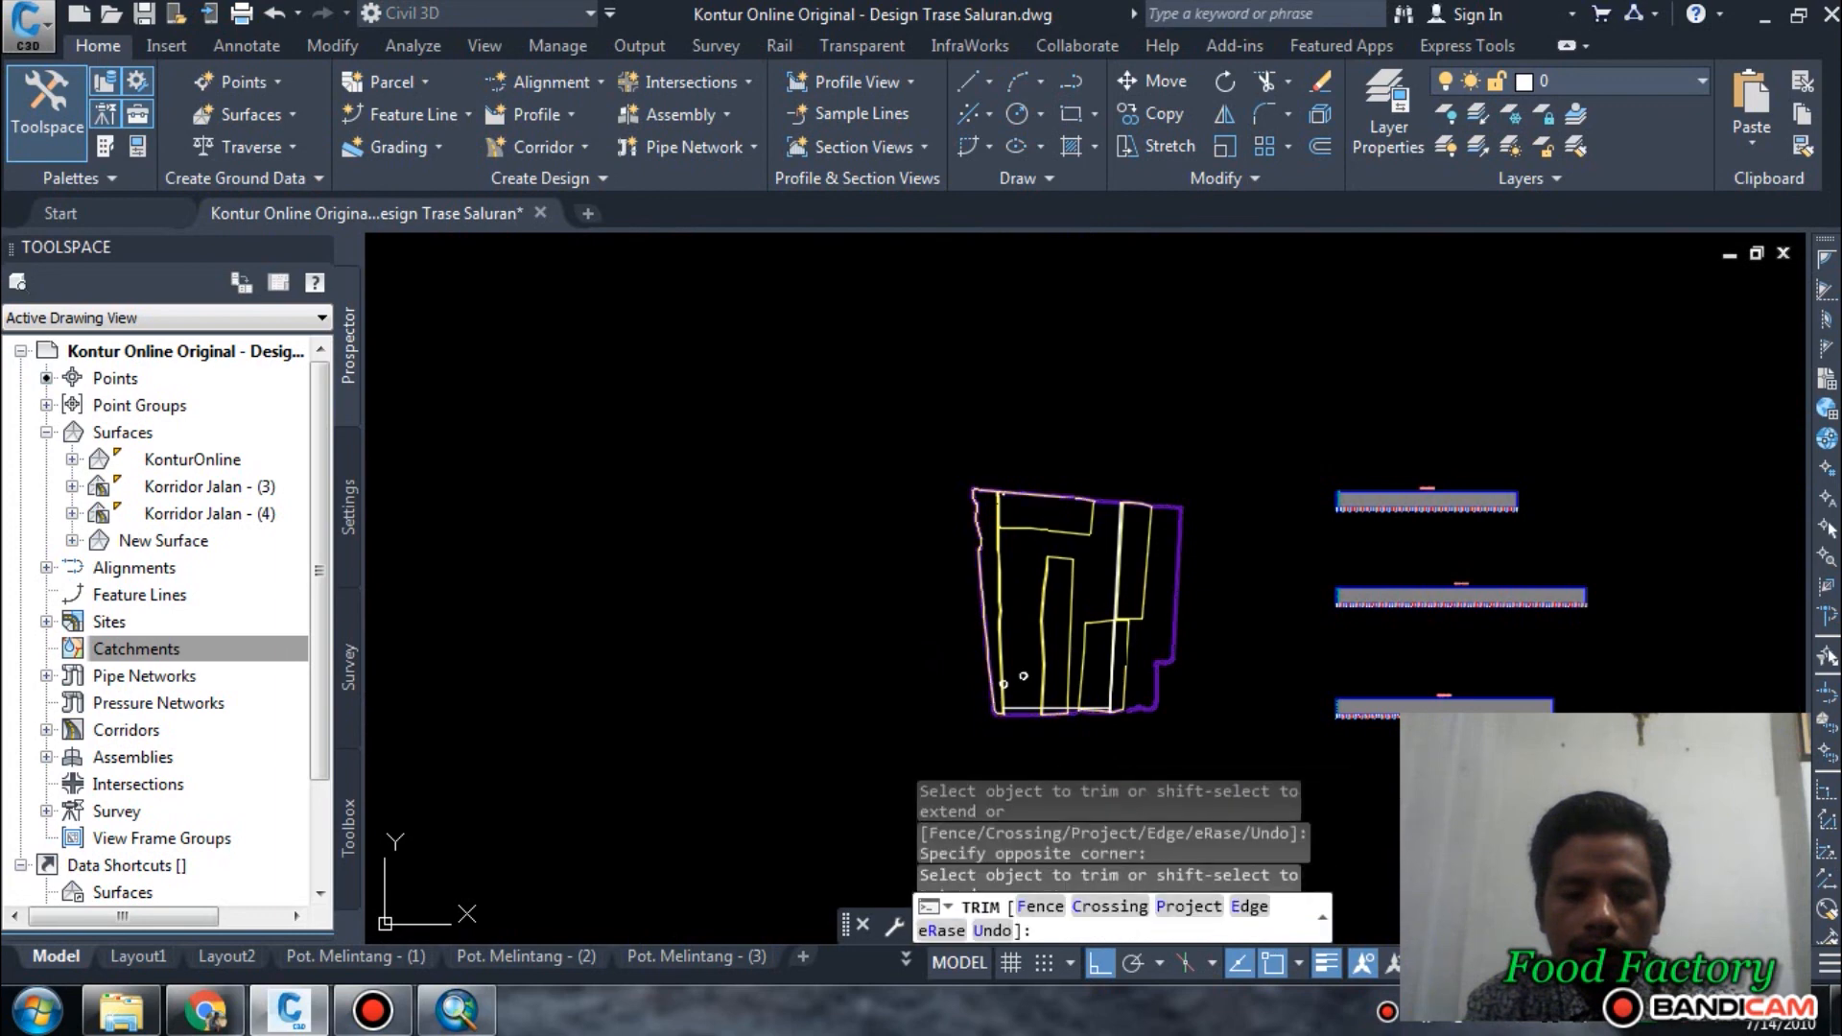
key(Return)
Examine the two trimmed lines between the eastern plots and where they meet the southern boundary.
scroll(983, 715, up, 6)
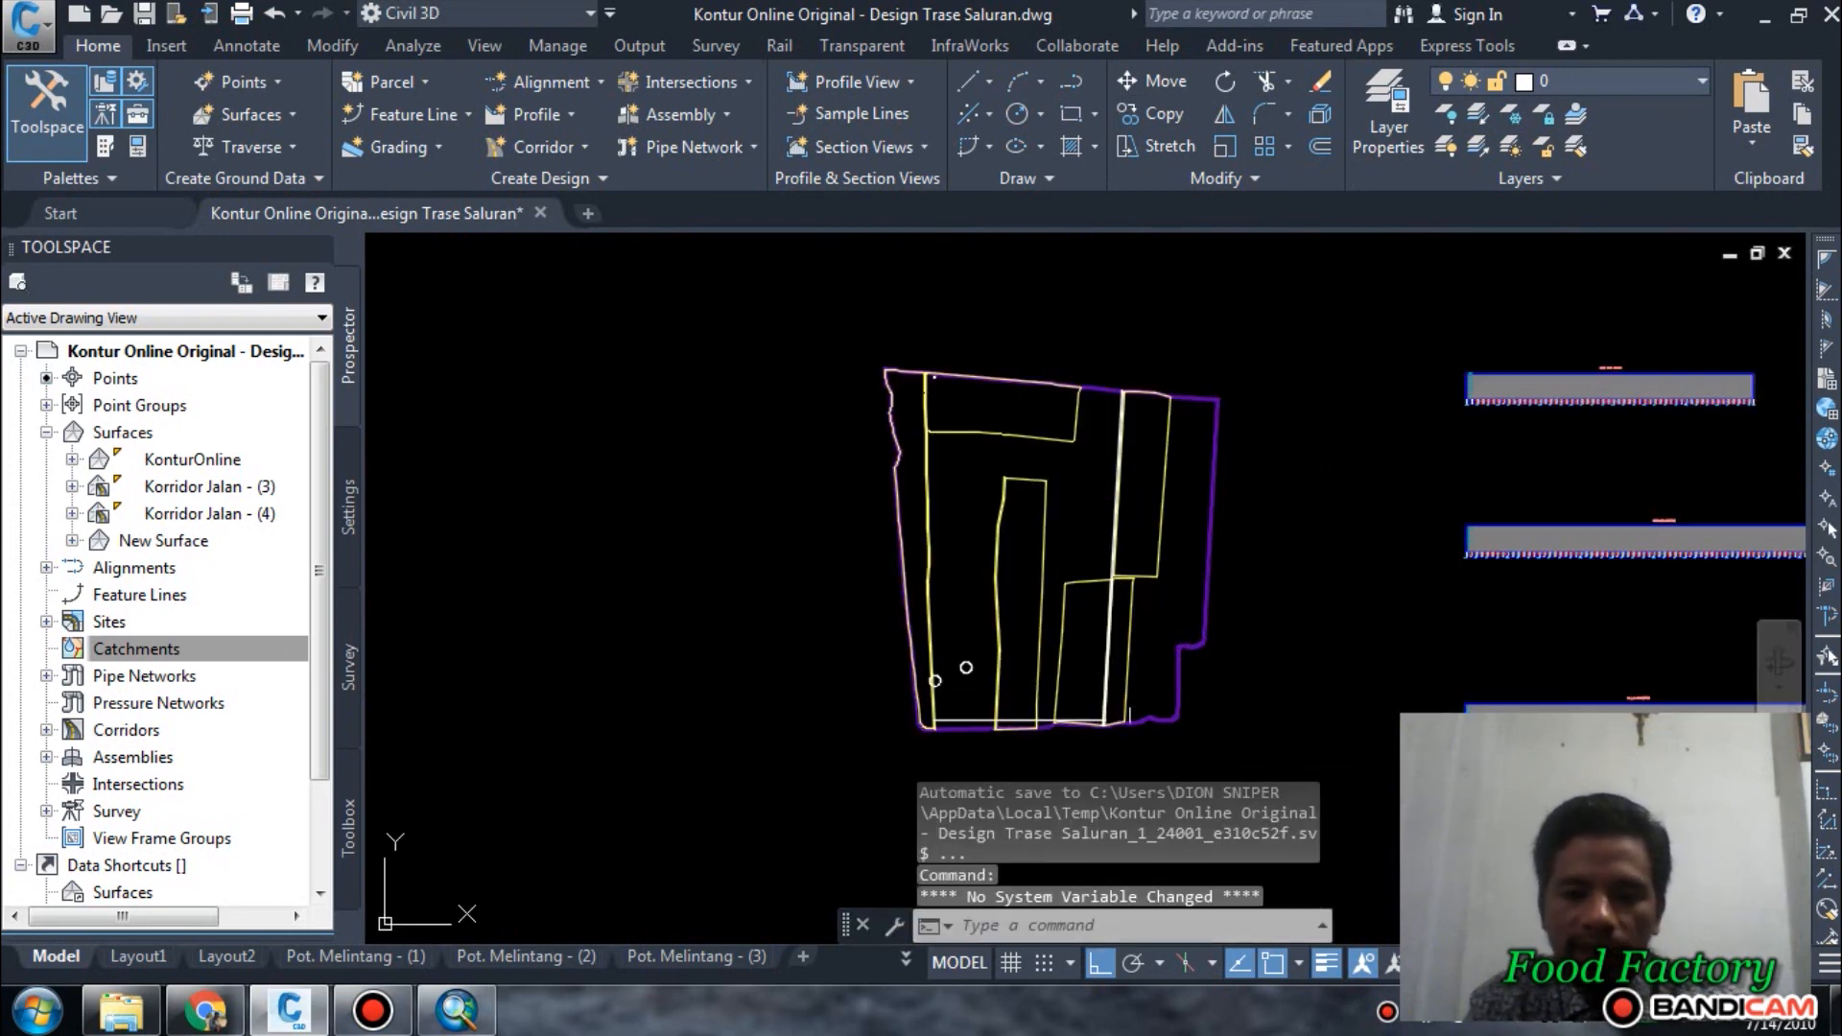
scroll(984, 716, down, 5)
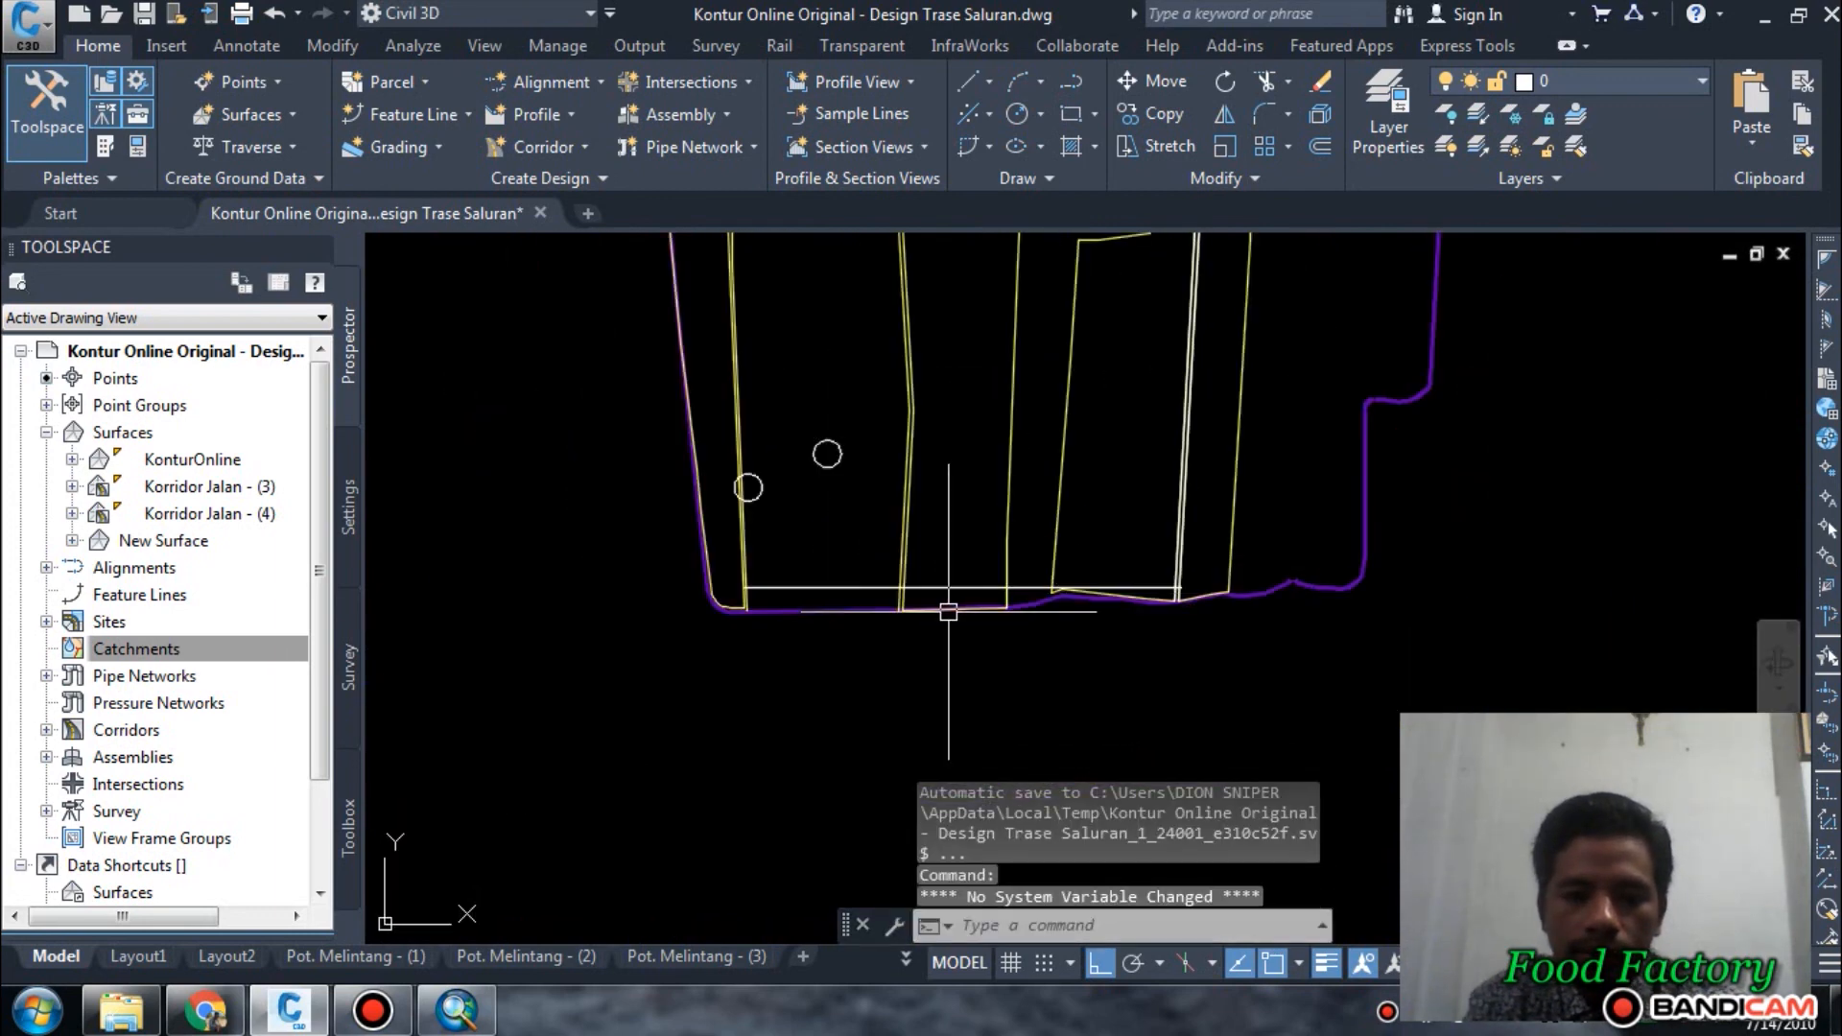
mouse_move(946, 608)
middle_down()
mouse_move(1096, 654)
mouse_move(1137, 689)
middle_up()
scroll(1108, 595, up, 5)
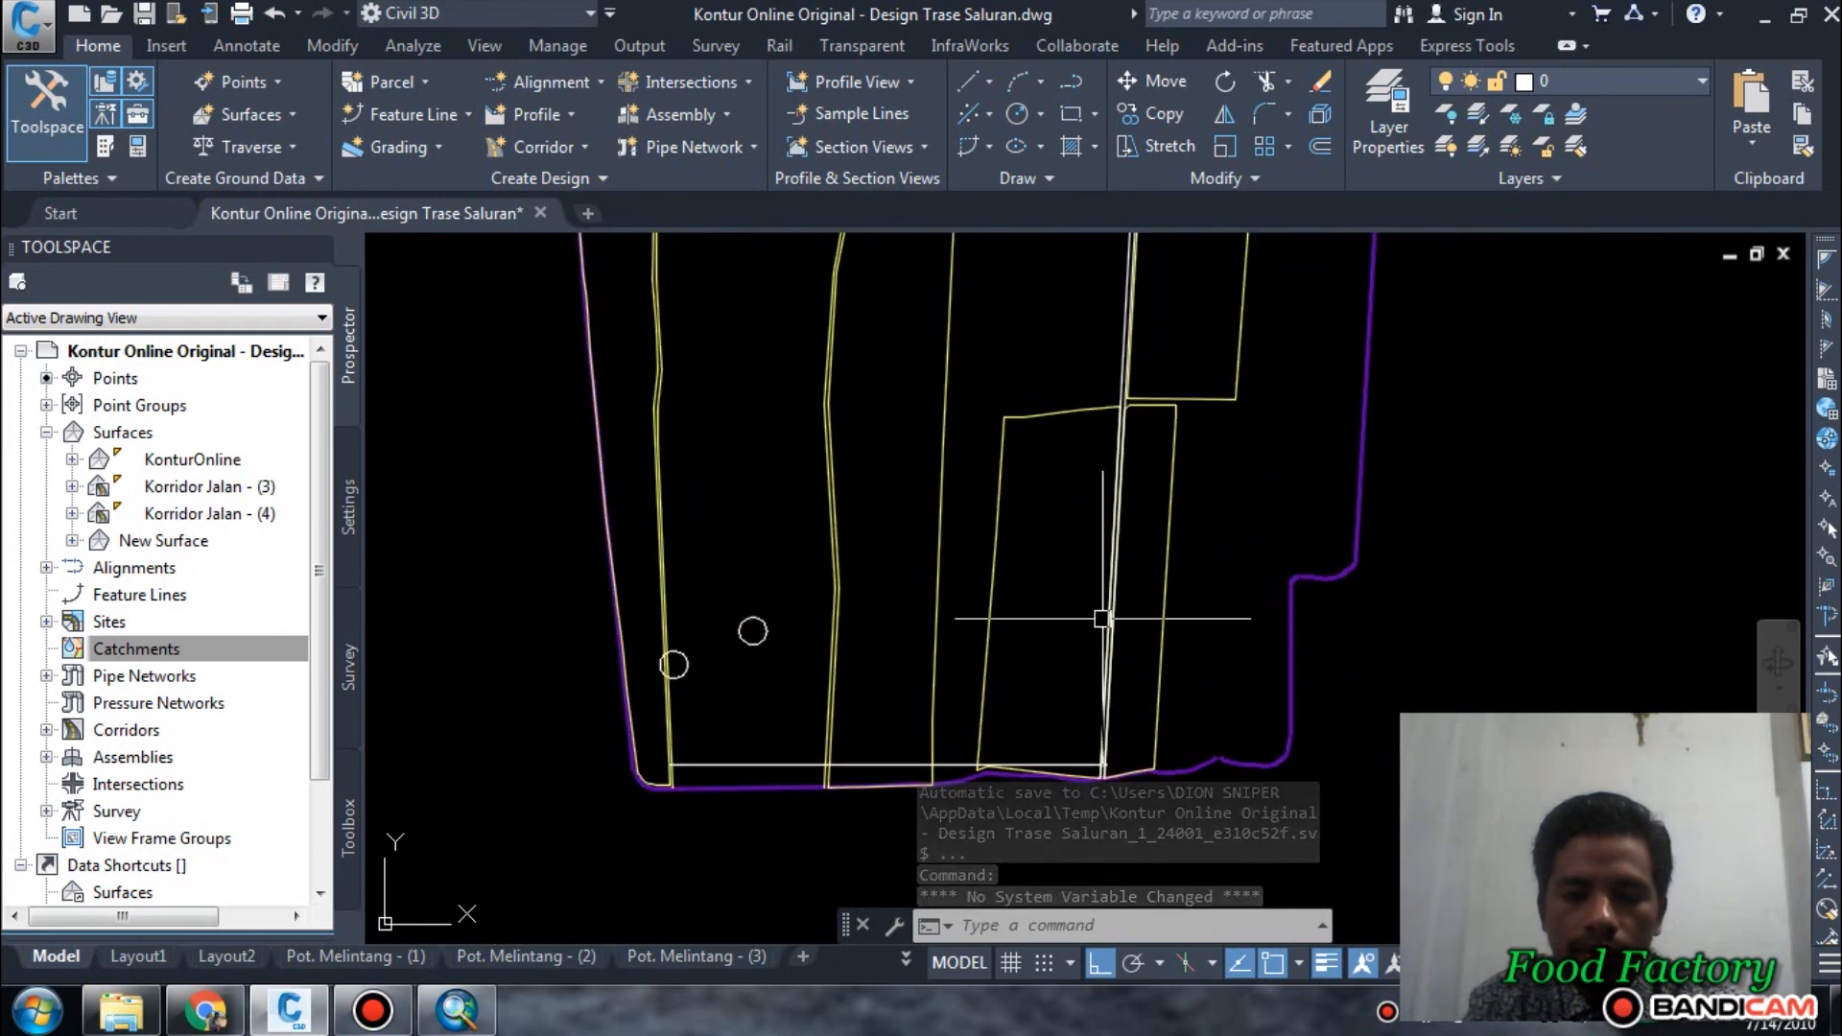
click(1160, 571)
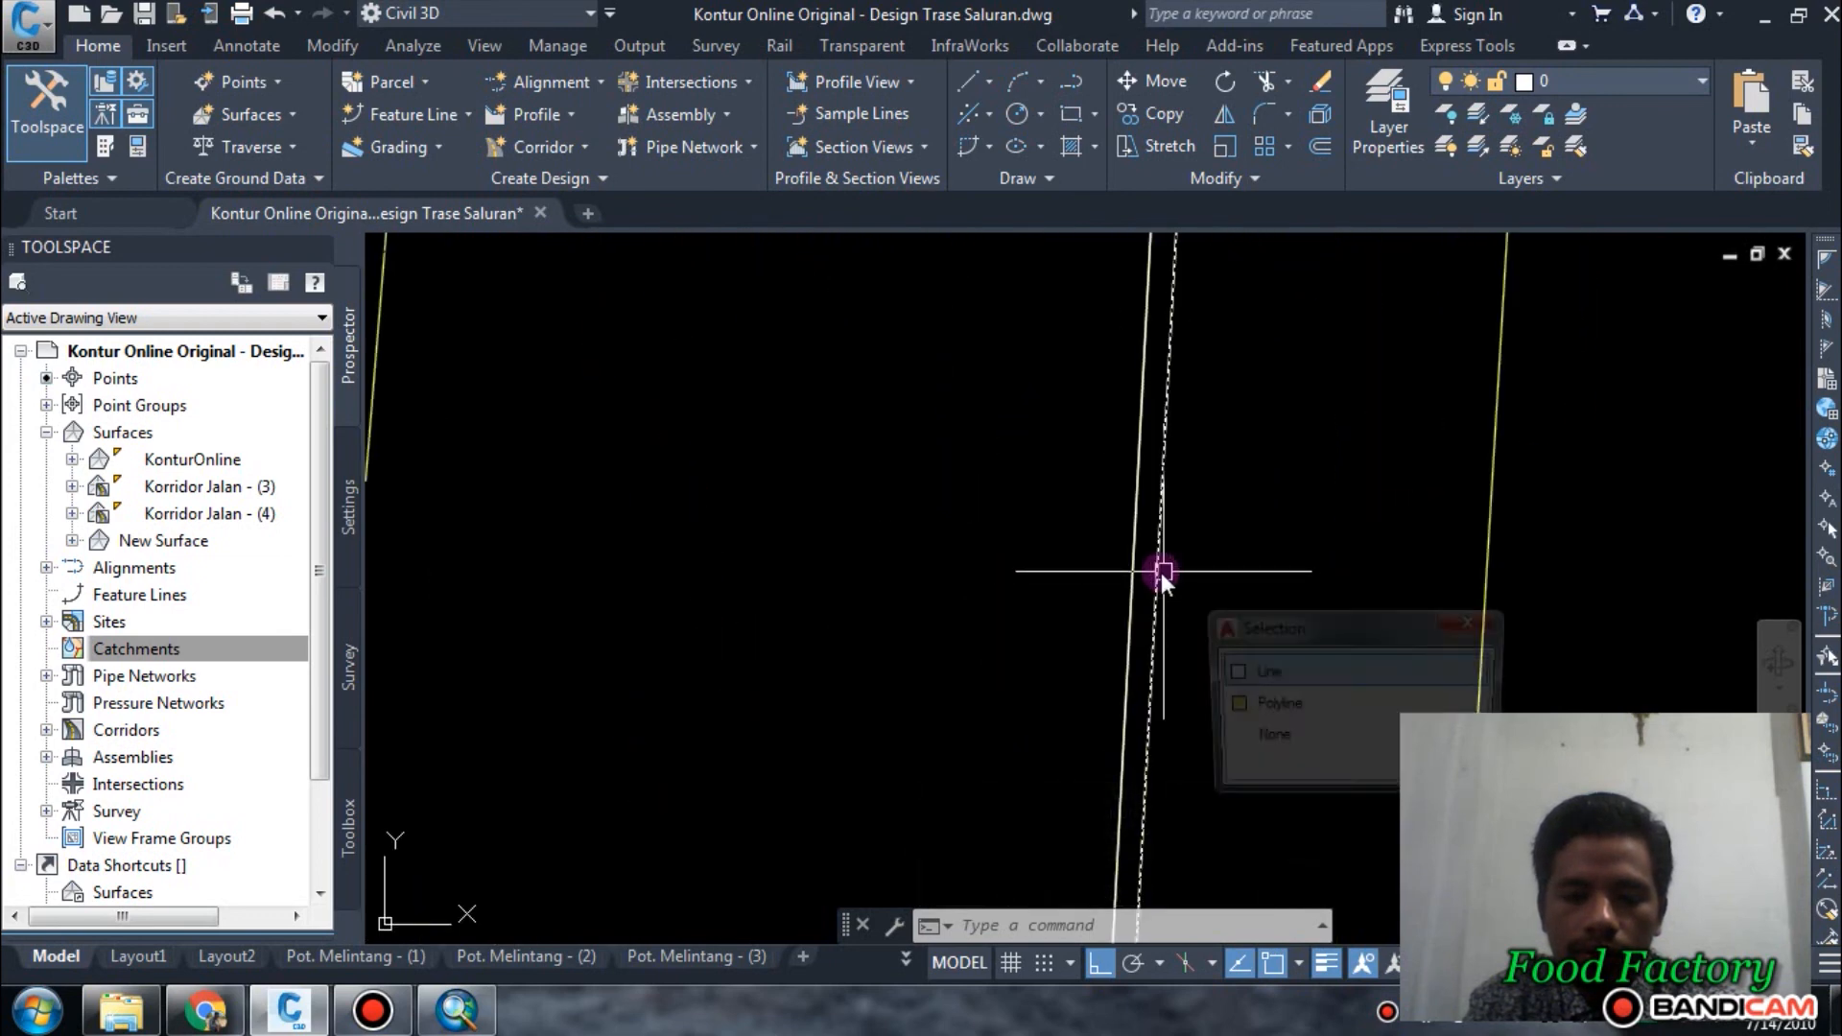
scroll(1061, 629, down, 2)
scroll(1055, 614, down, 6)
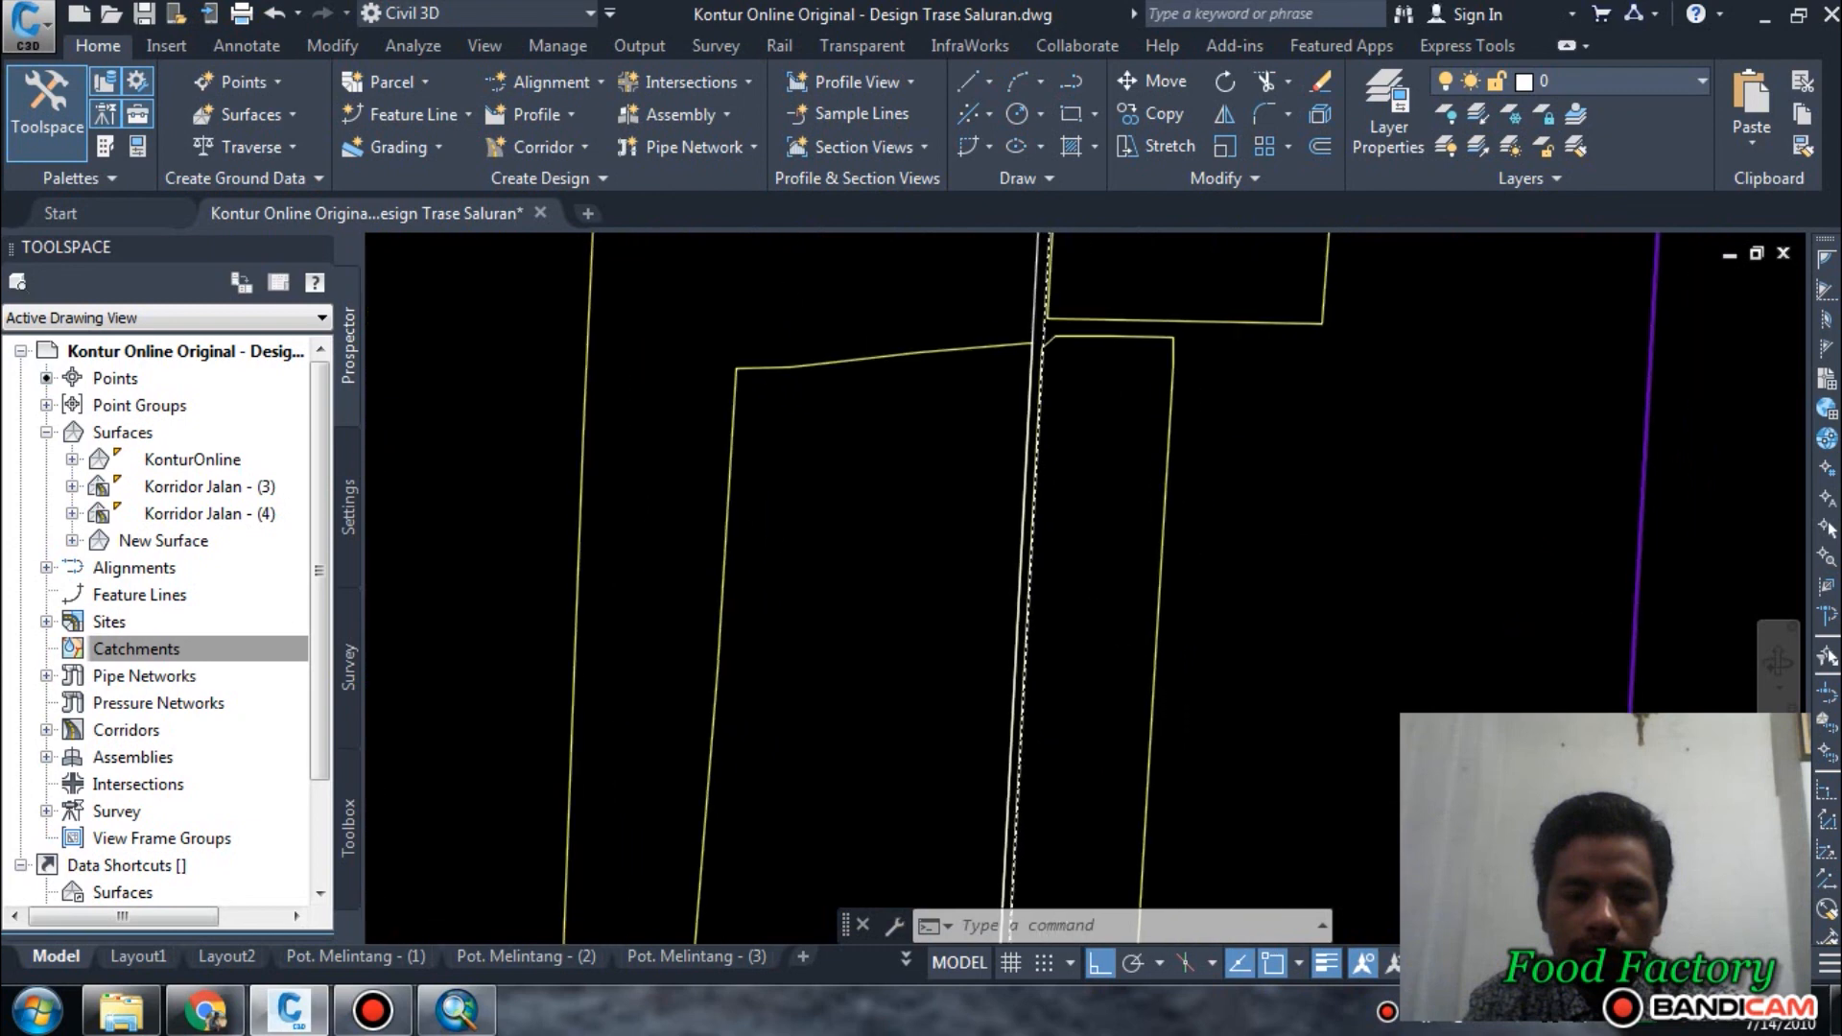
key(Escape)
middle_drag(1110, 748, 1151, 440)
scroll(959, 708, up, 4)
key(Escape)
key(Escape)
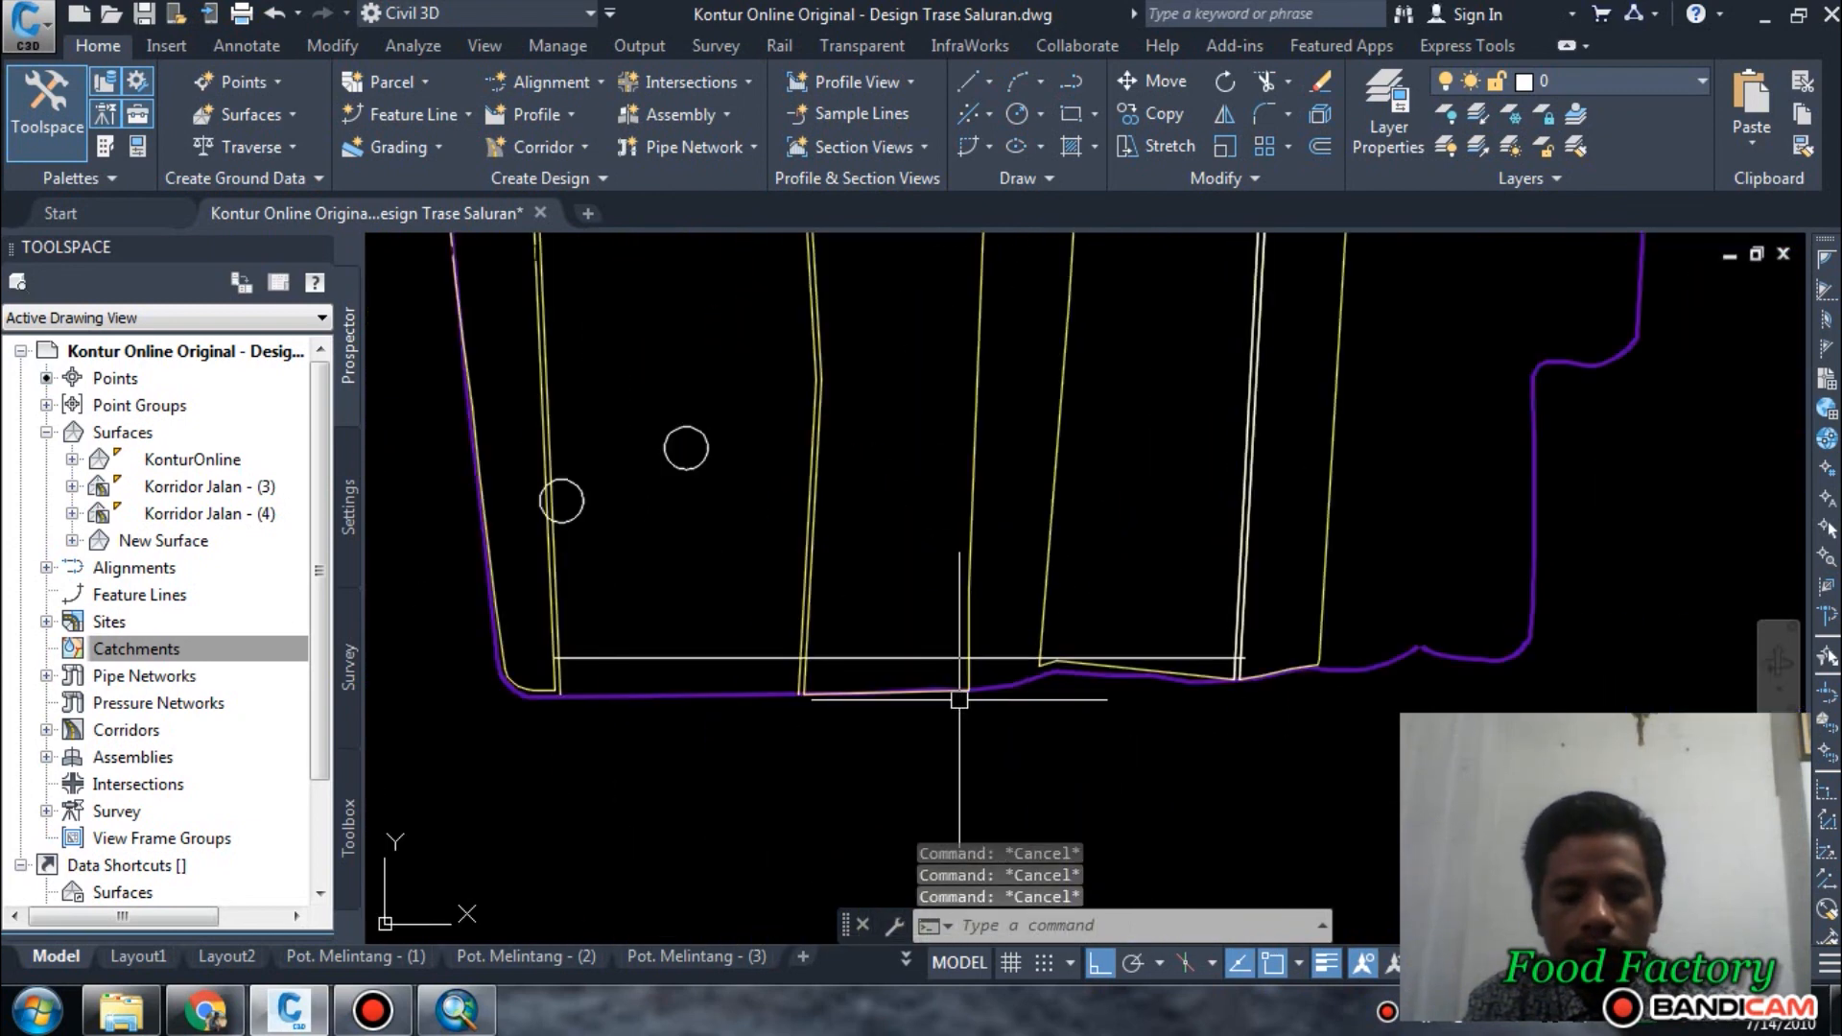
Offset the southern horizontal branch line 5 m to the north.
text(o)
key(Return)
key(Return)
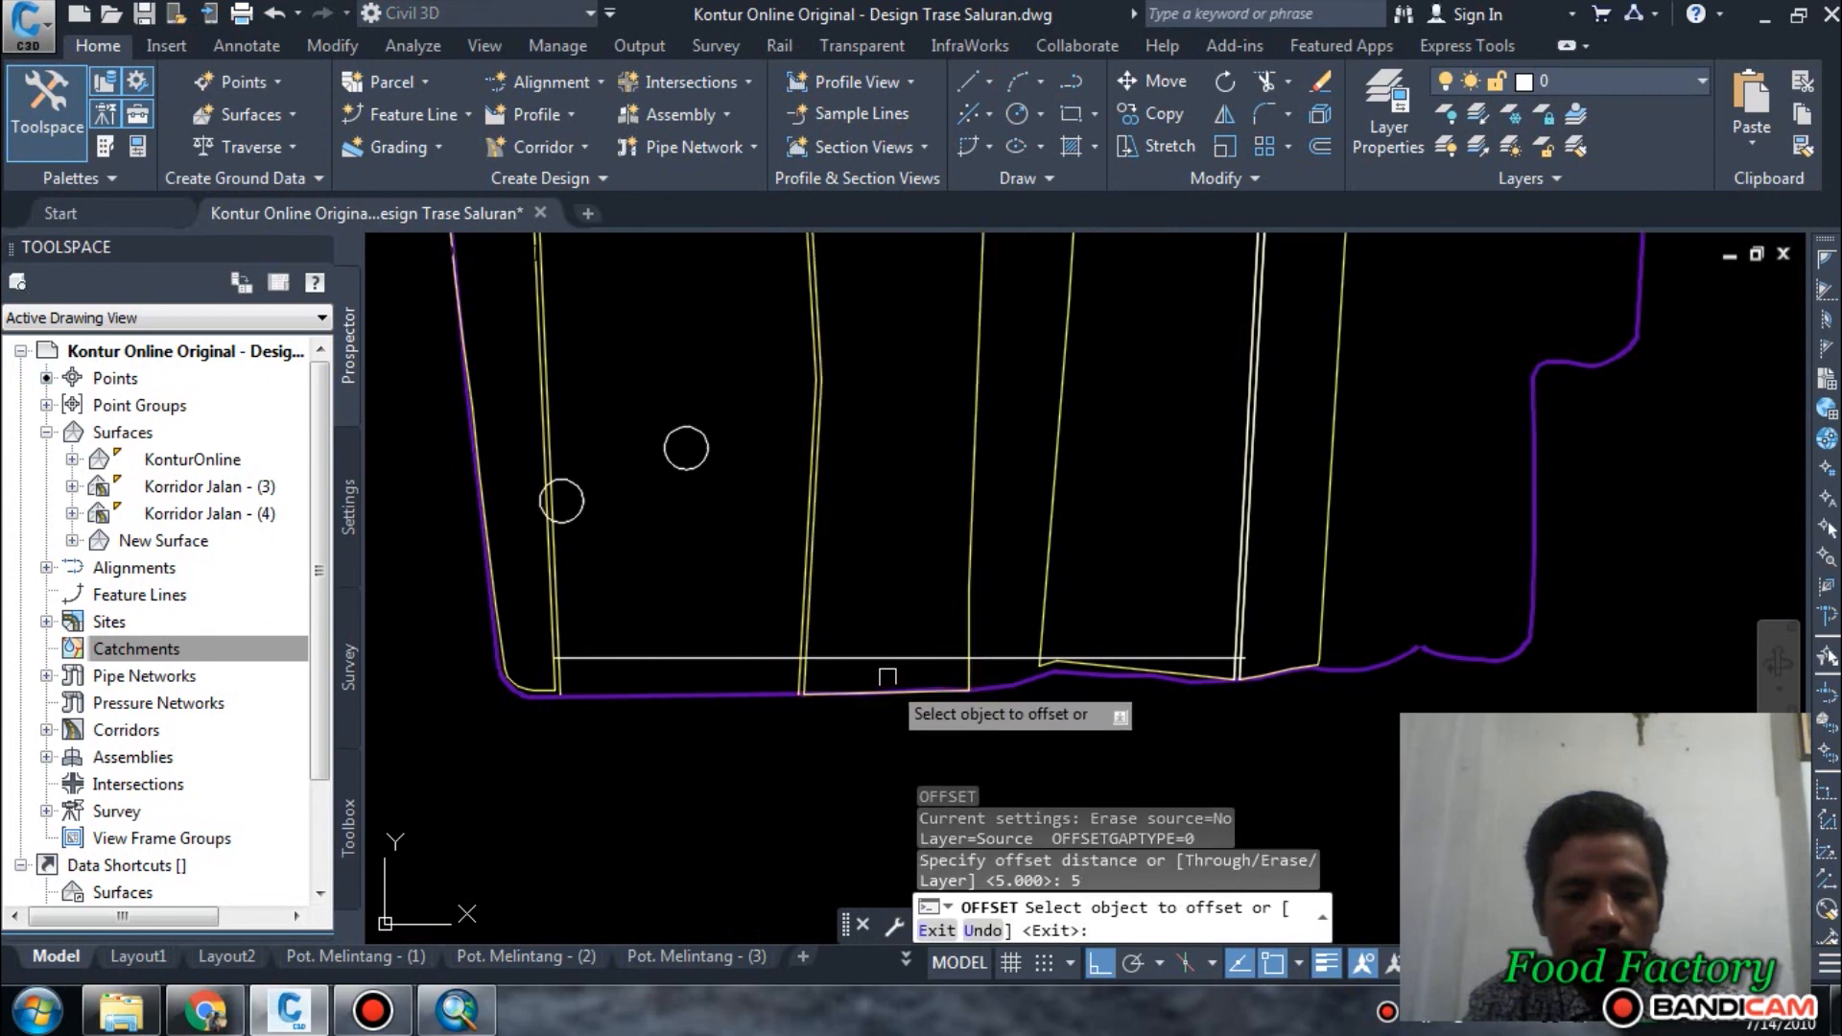
click(892, 658)
click(897, 612)
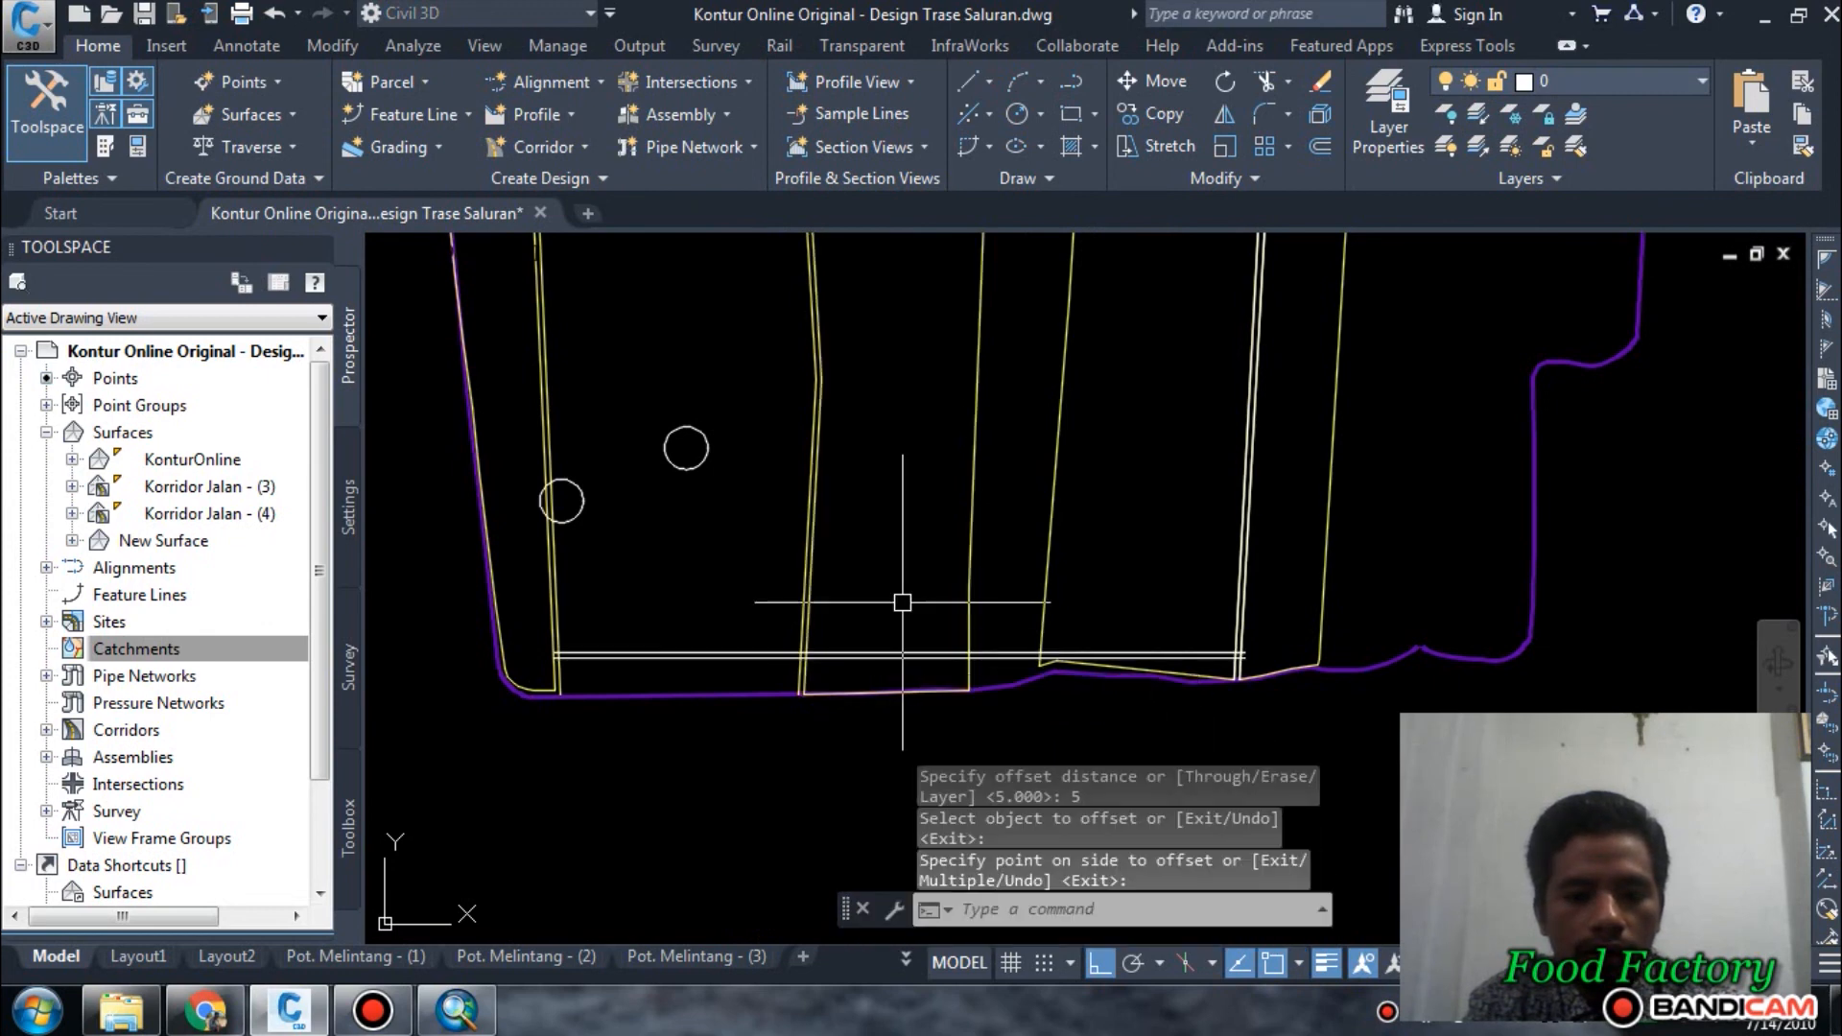
key(Escape)
Examine the full channel layout across the plots, checking surface elevations in the northern plot and beside the long central plot.
scroll(1100, 661, up, 5)
scroll(1099, 658, down, 4)
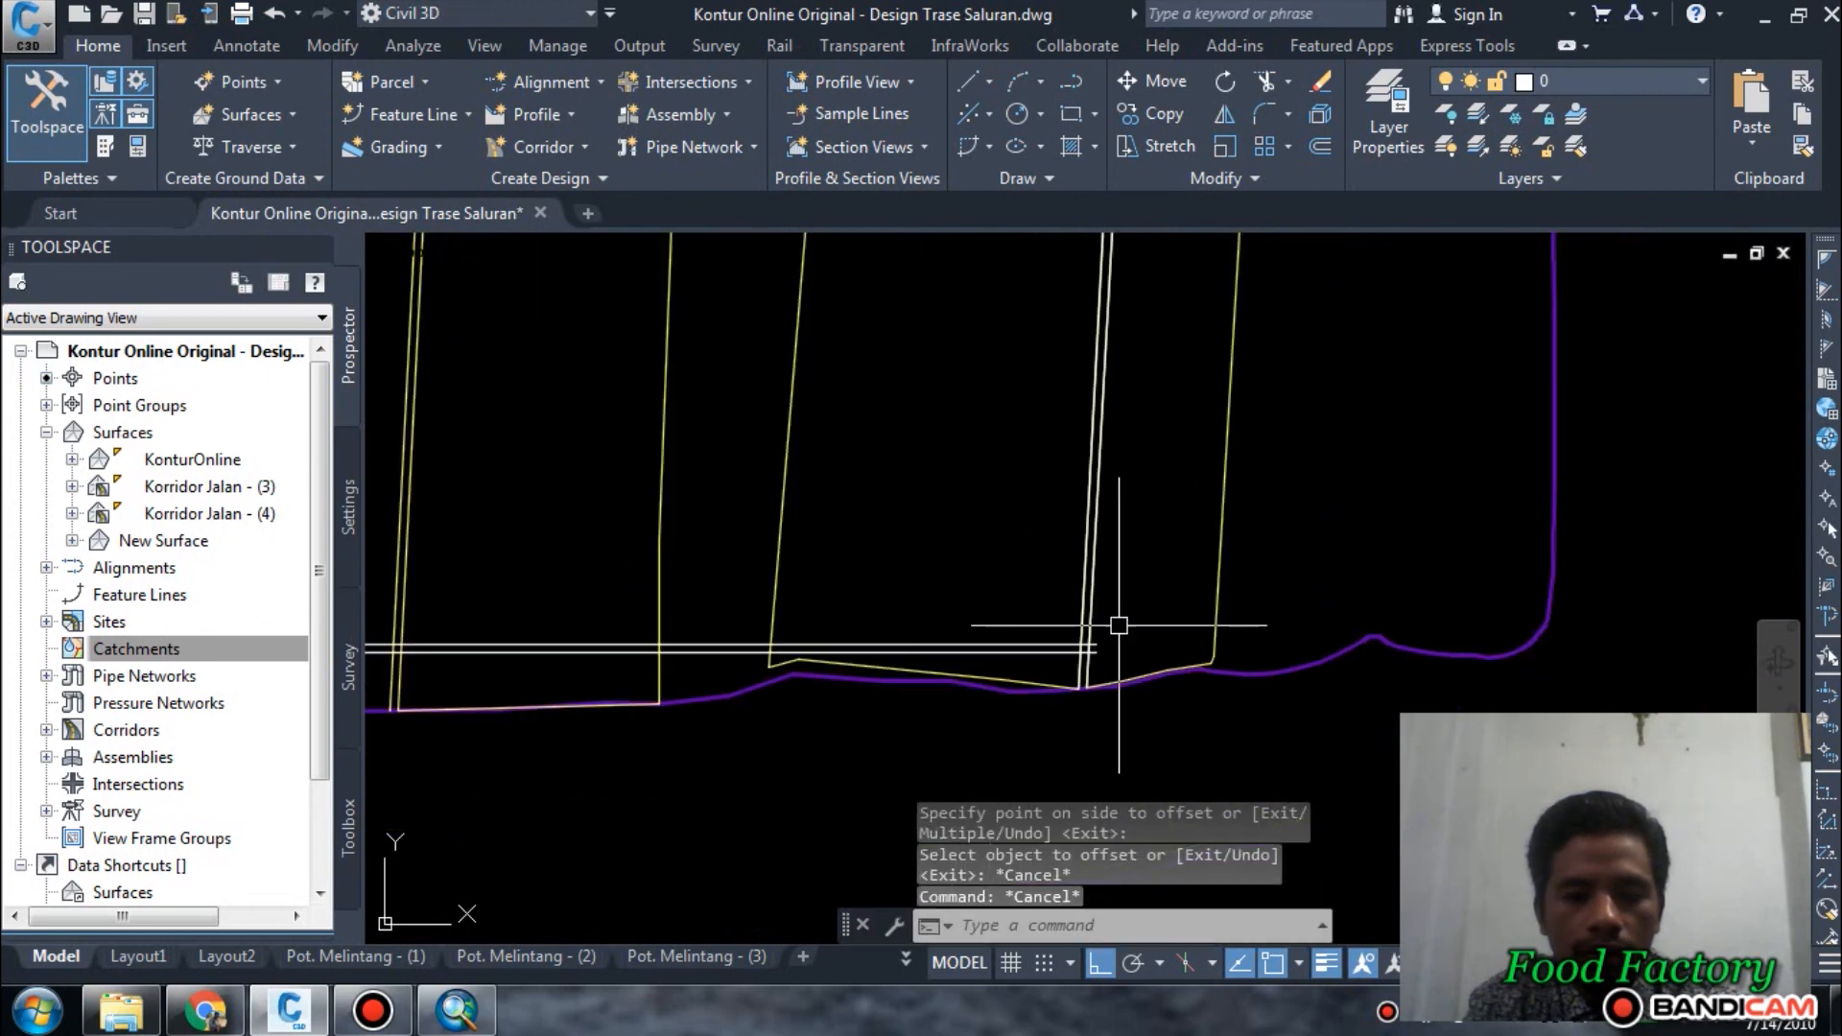
scroll(1374, 615, down, 3)
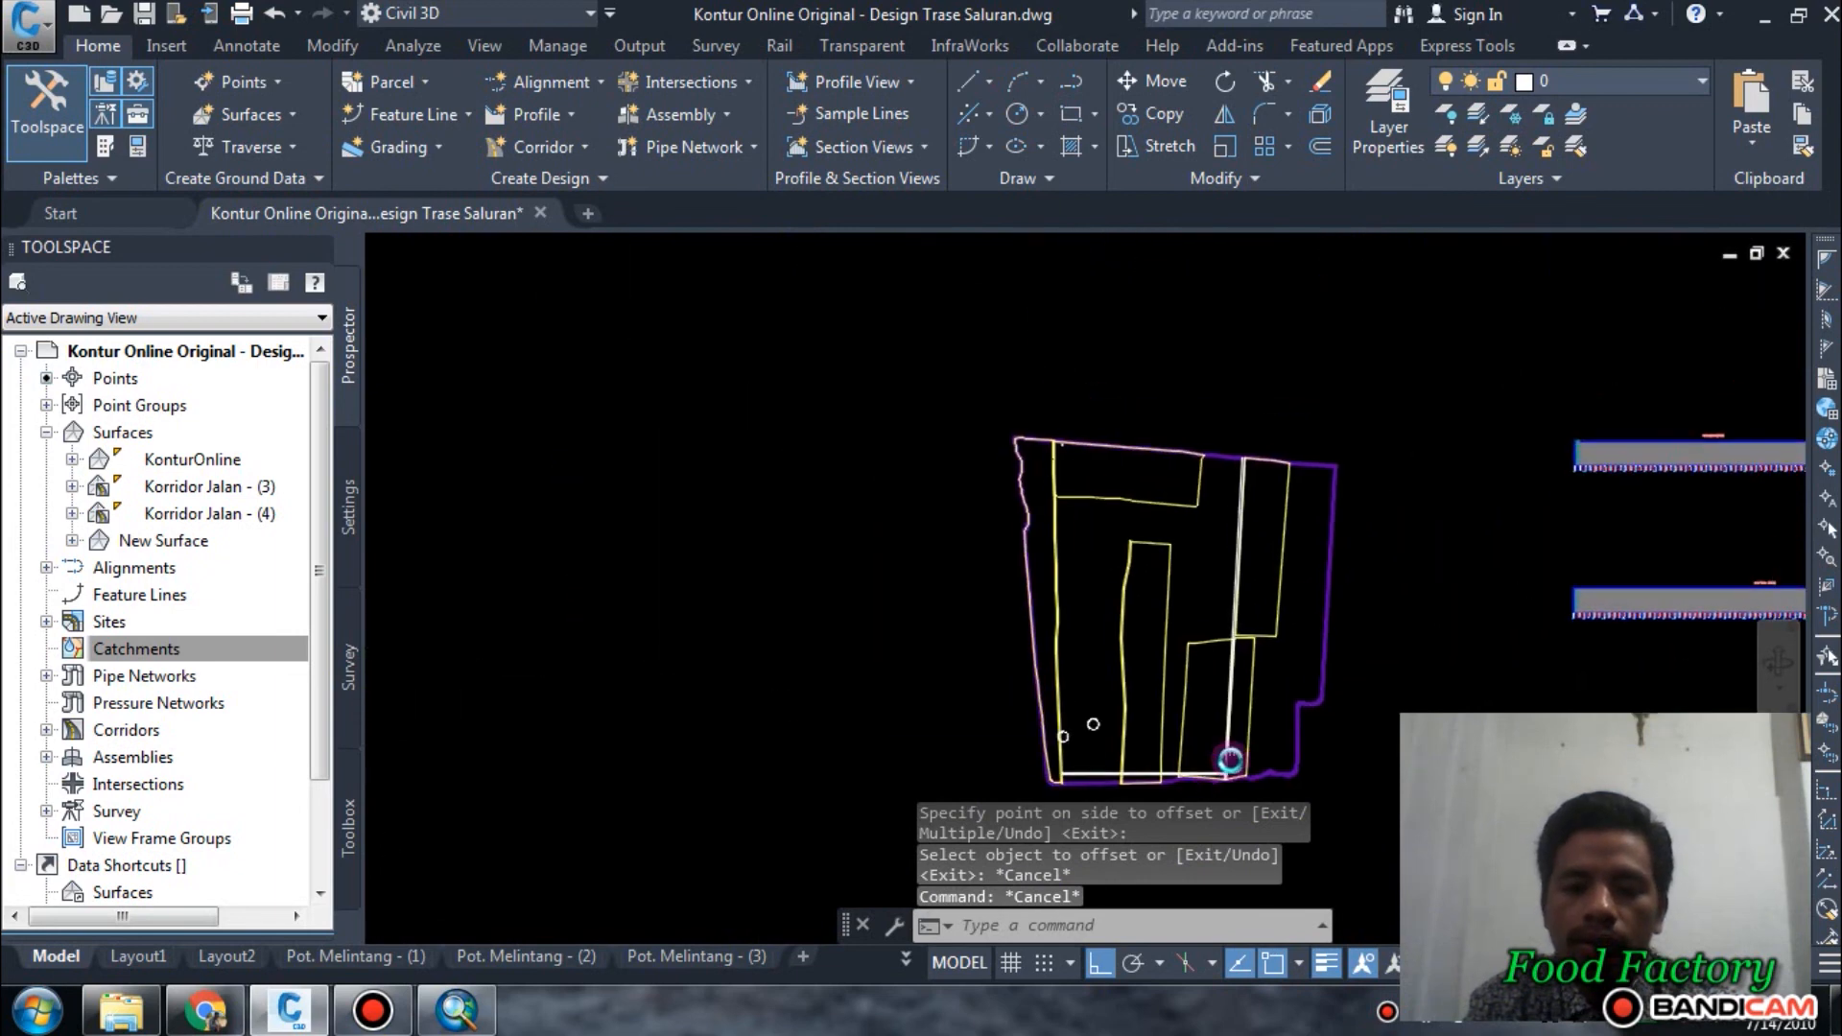
scroll(1143, 719, up, 3)
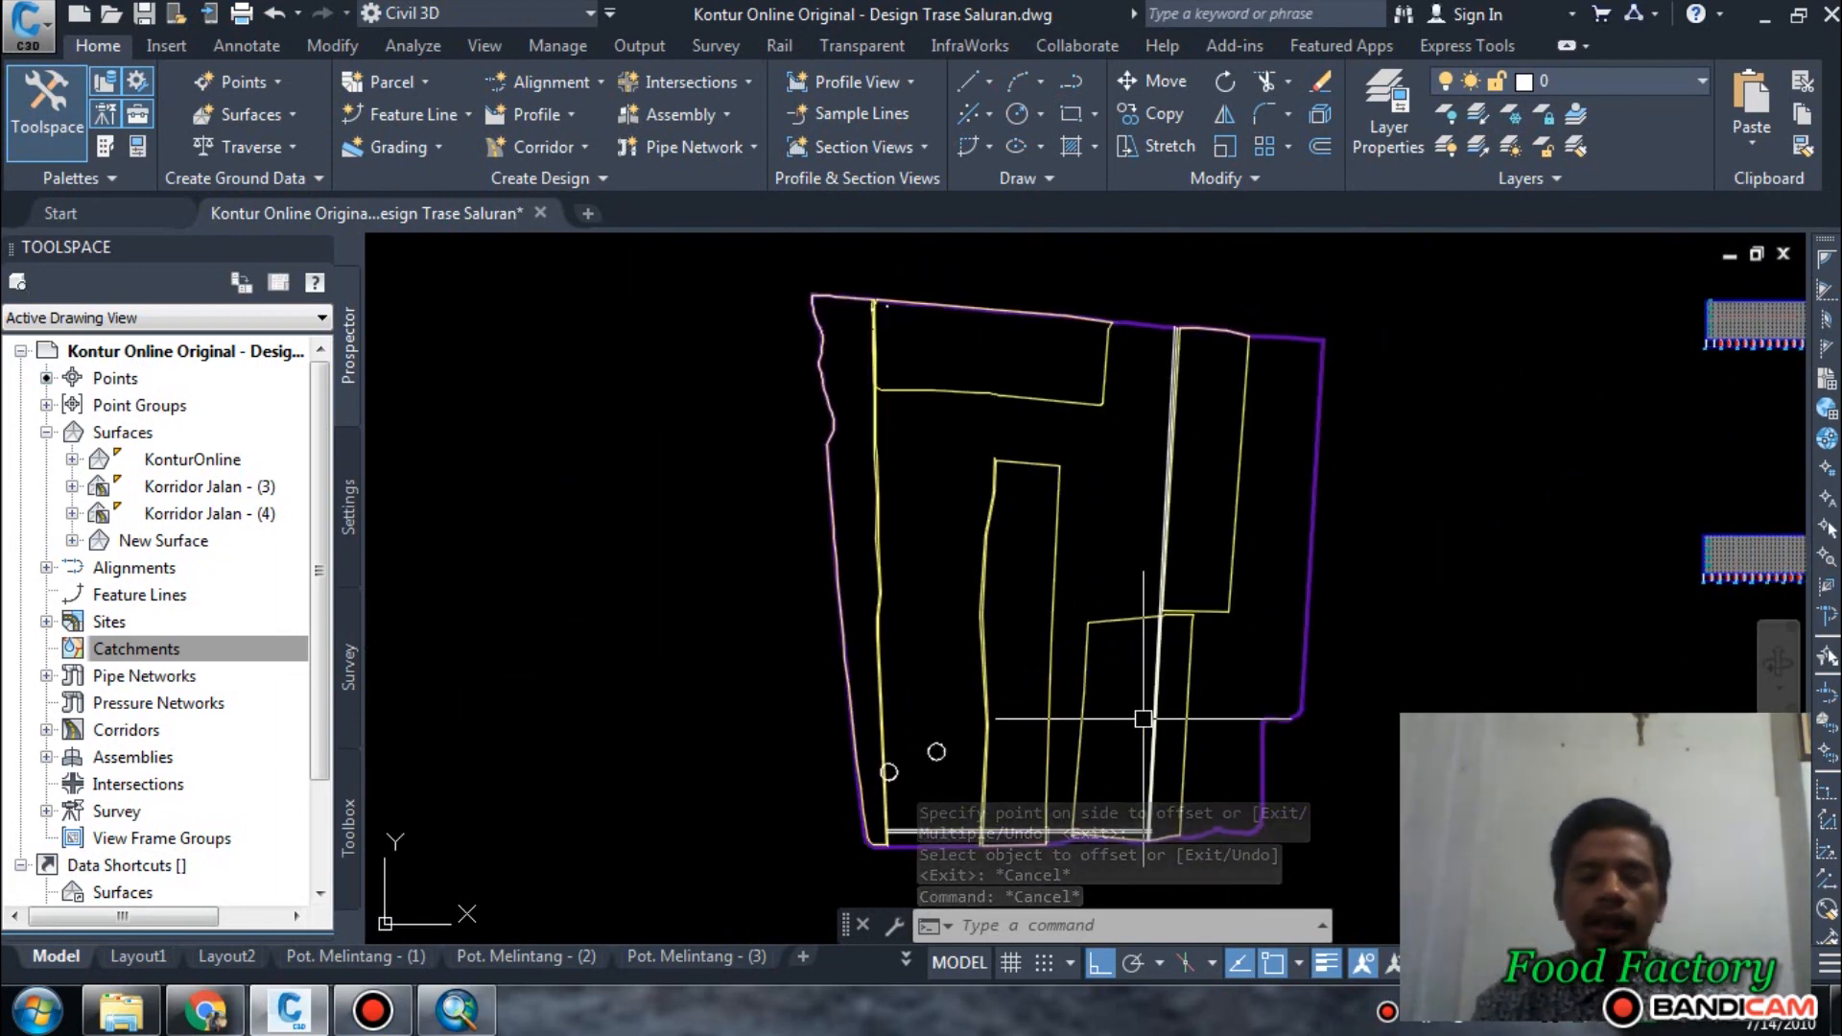
scroll(1039, 358, up, 2)
scroll(1039, 359, down, 2)
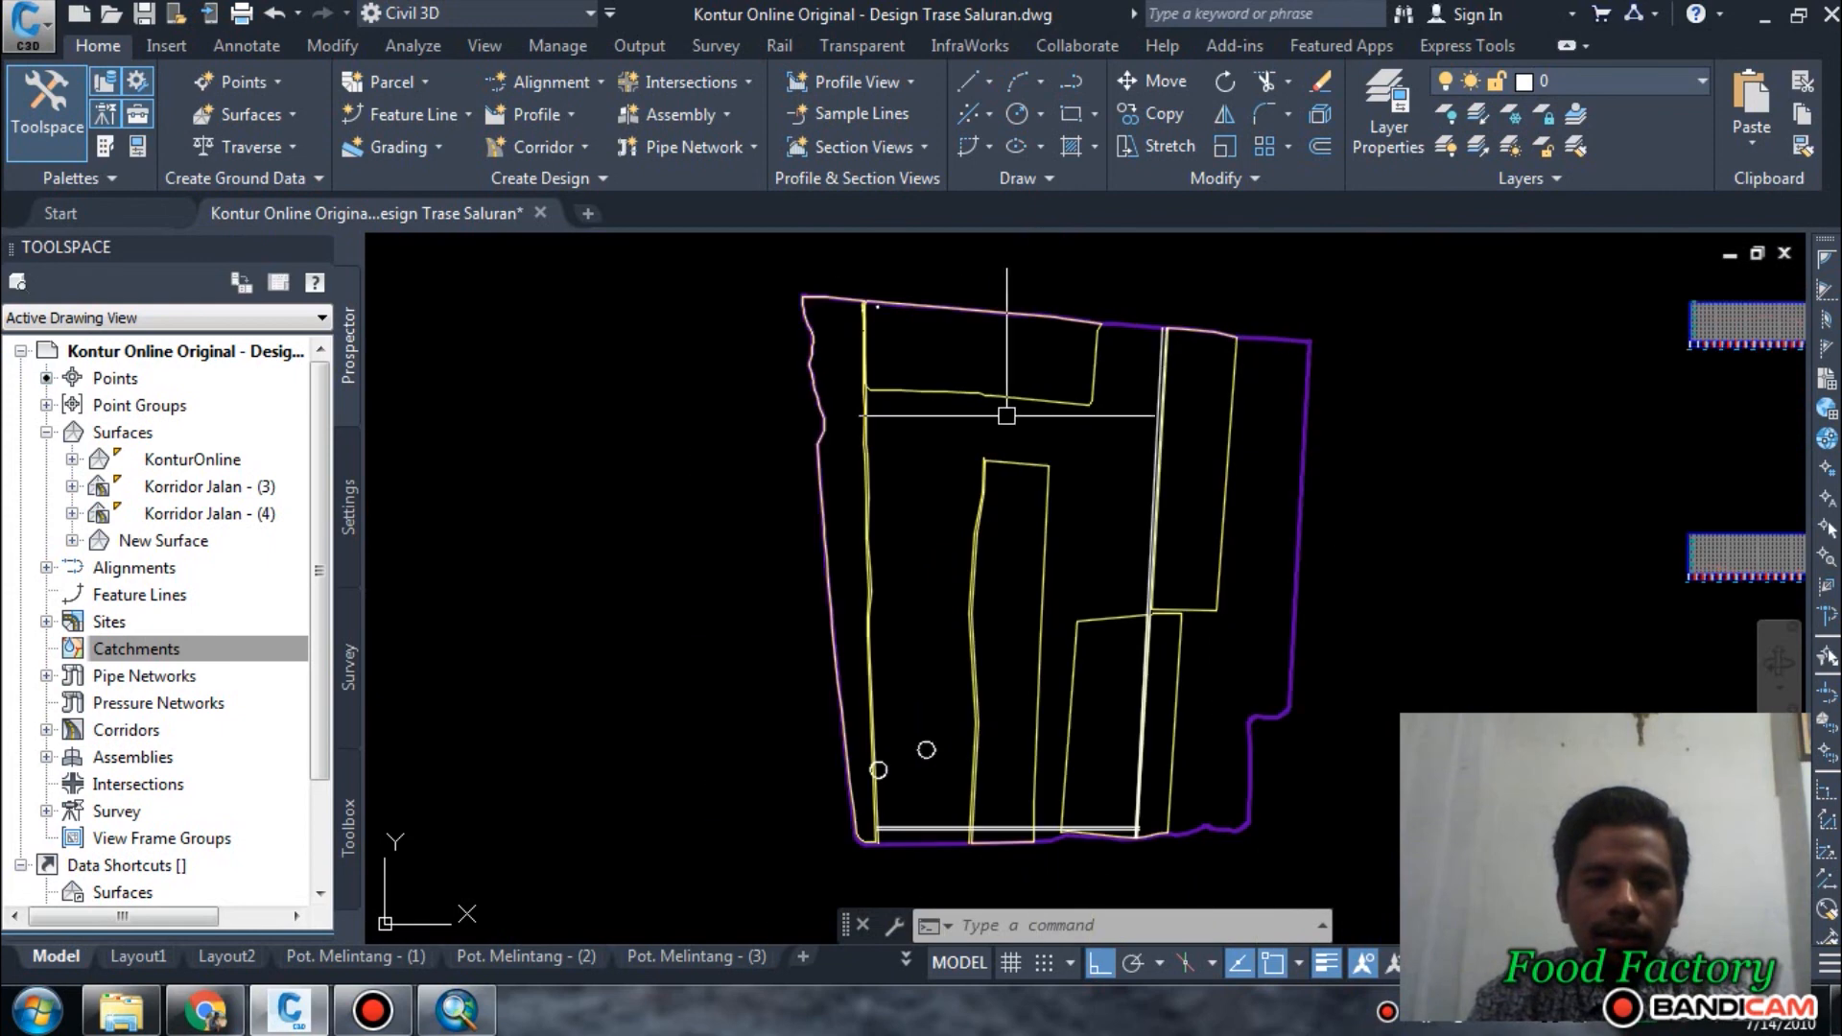
middle_drag(989, 593, 885, 561)
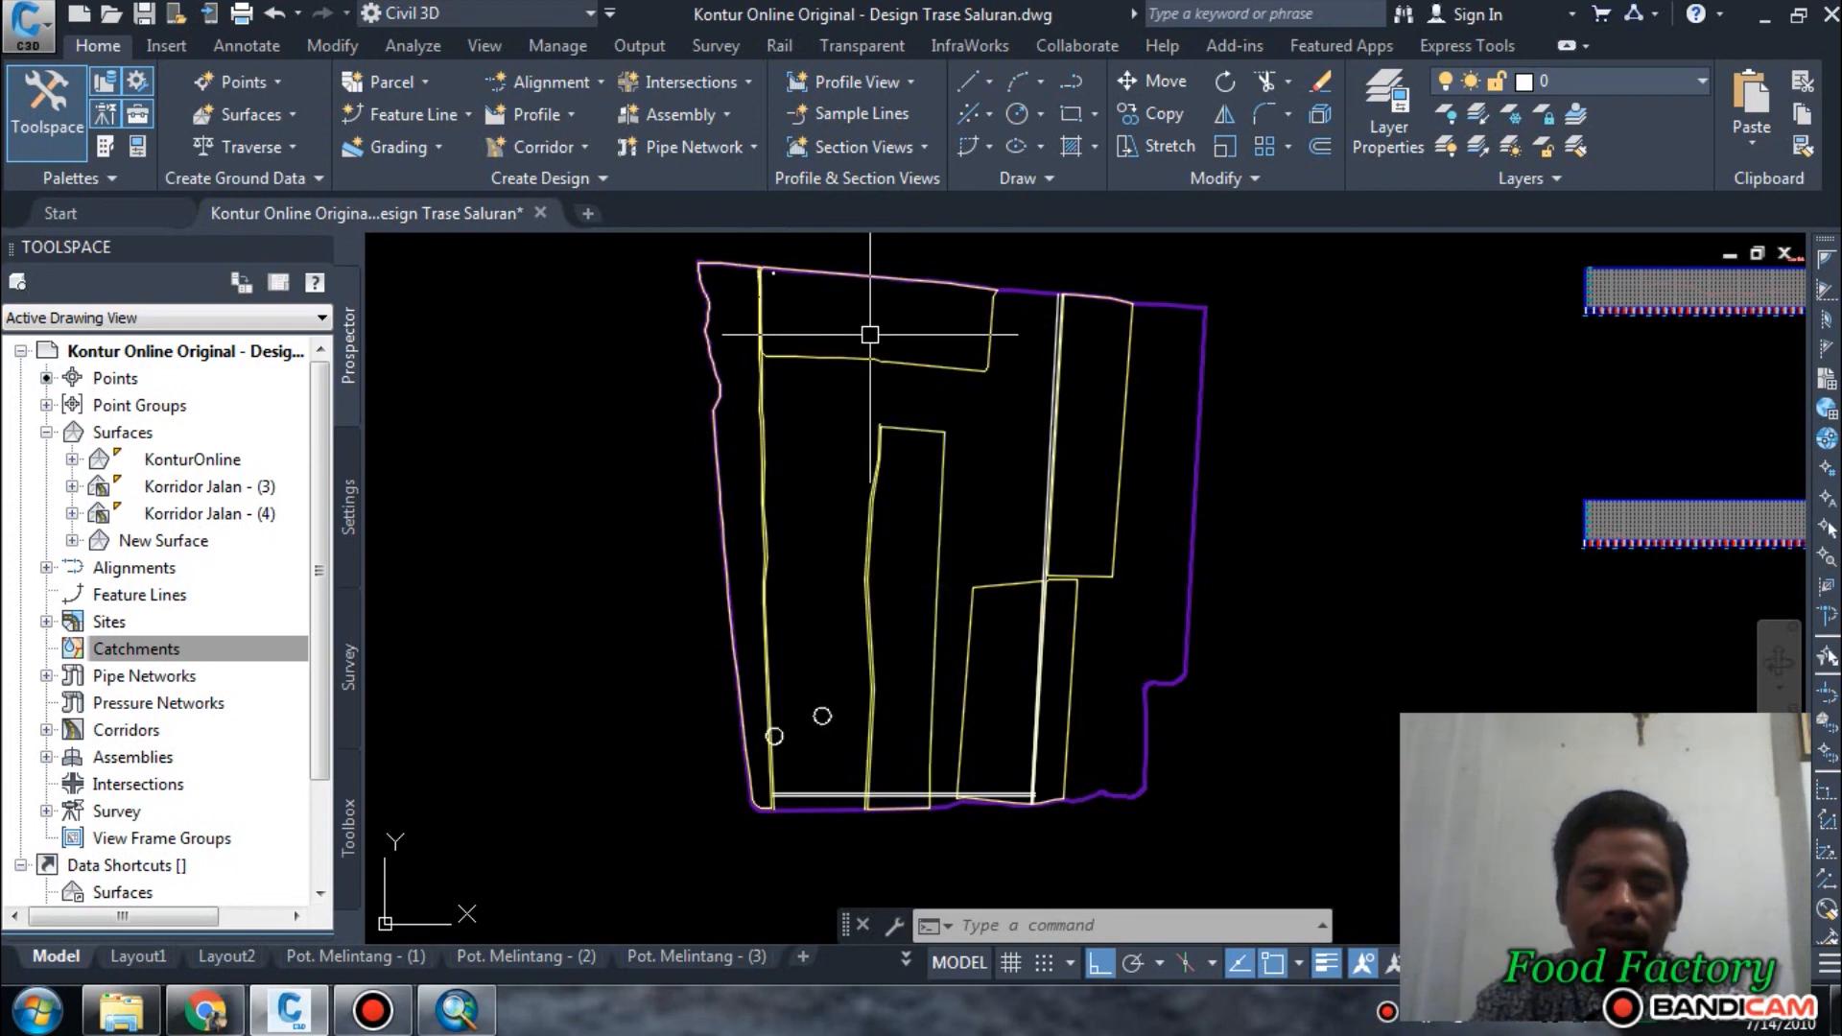
mouse_move(871, 335)
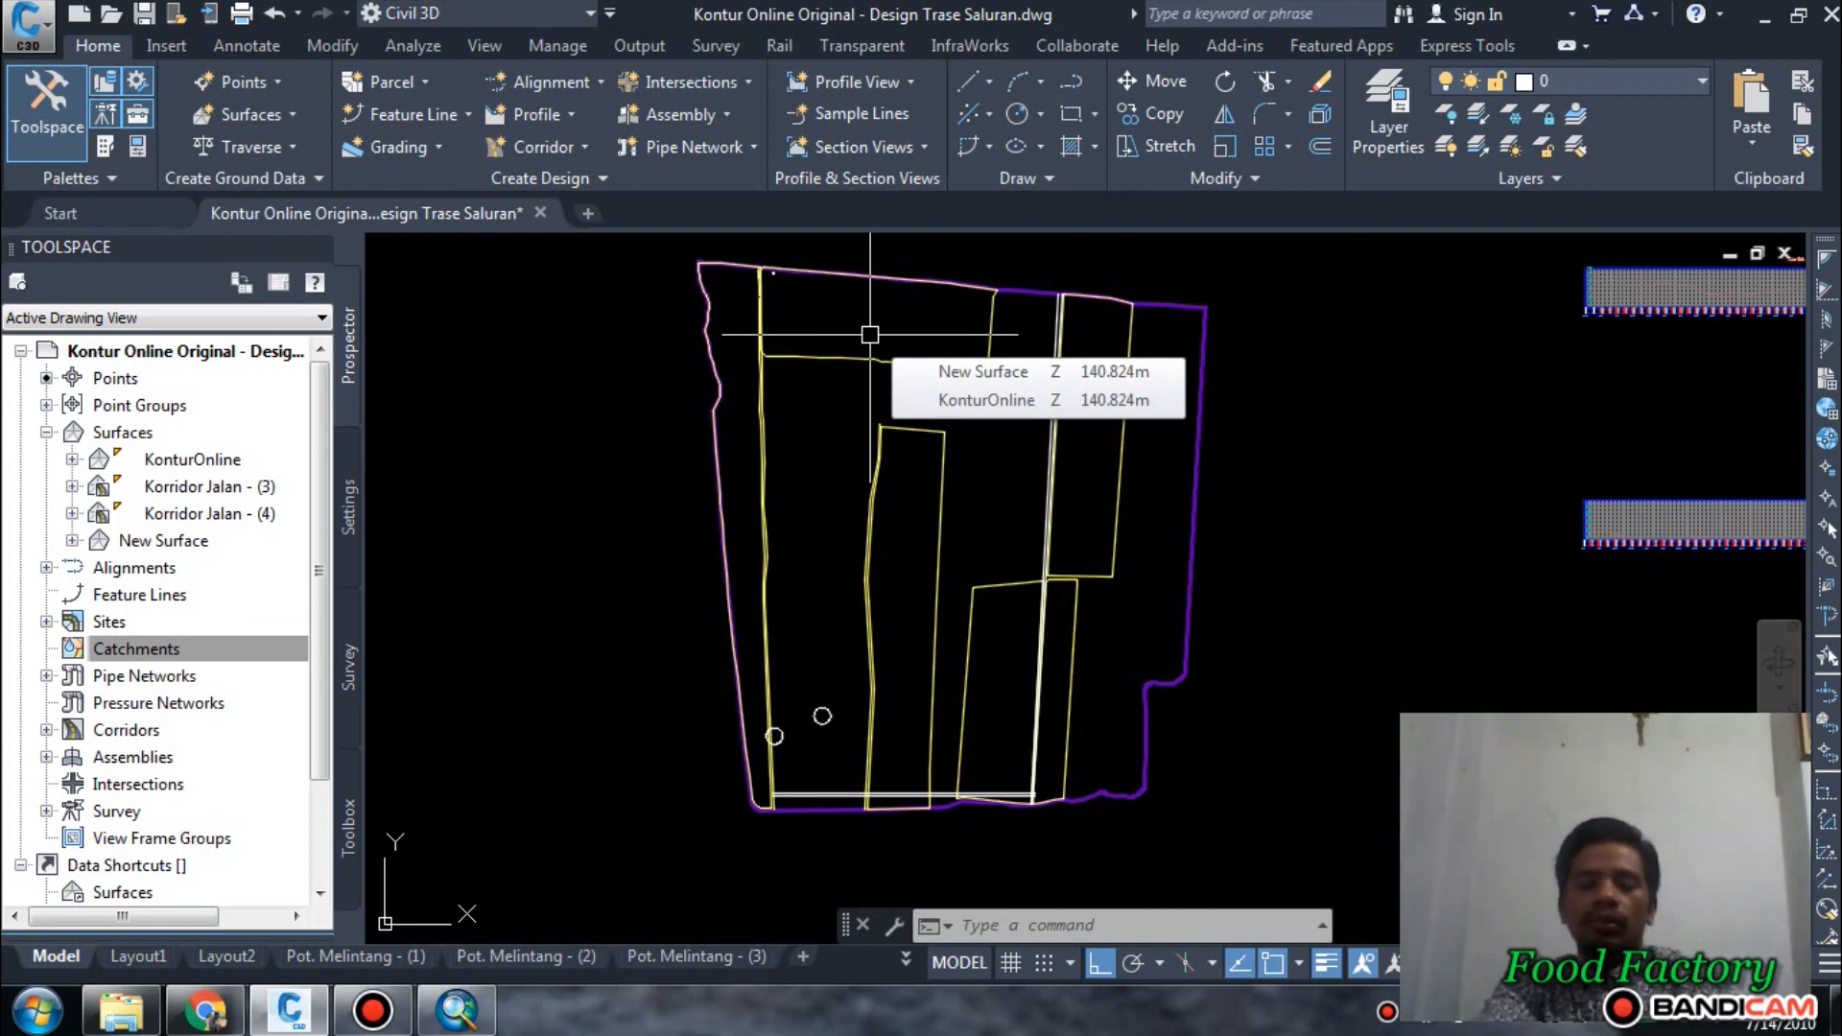
mouse_move(879, 550)
middle_down()
mouse_move(798, 617)
mouse_move(698, 642)
middle_up()
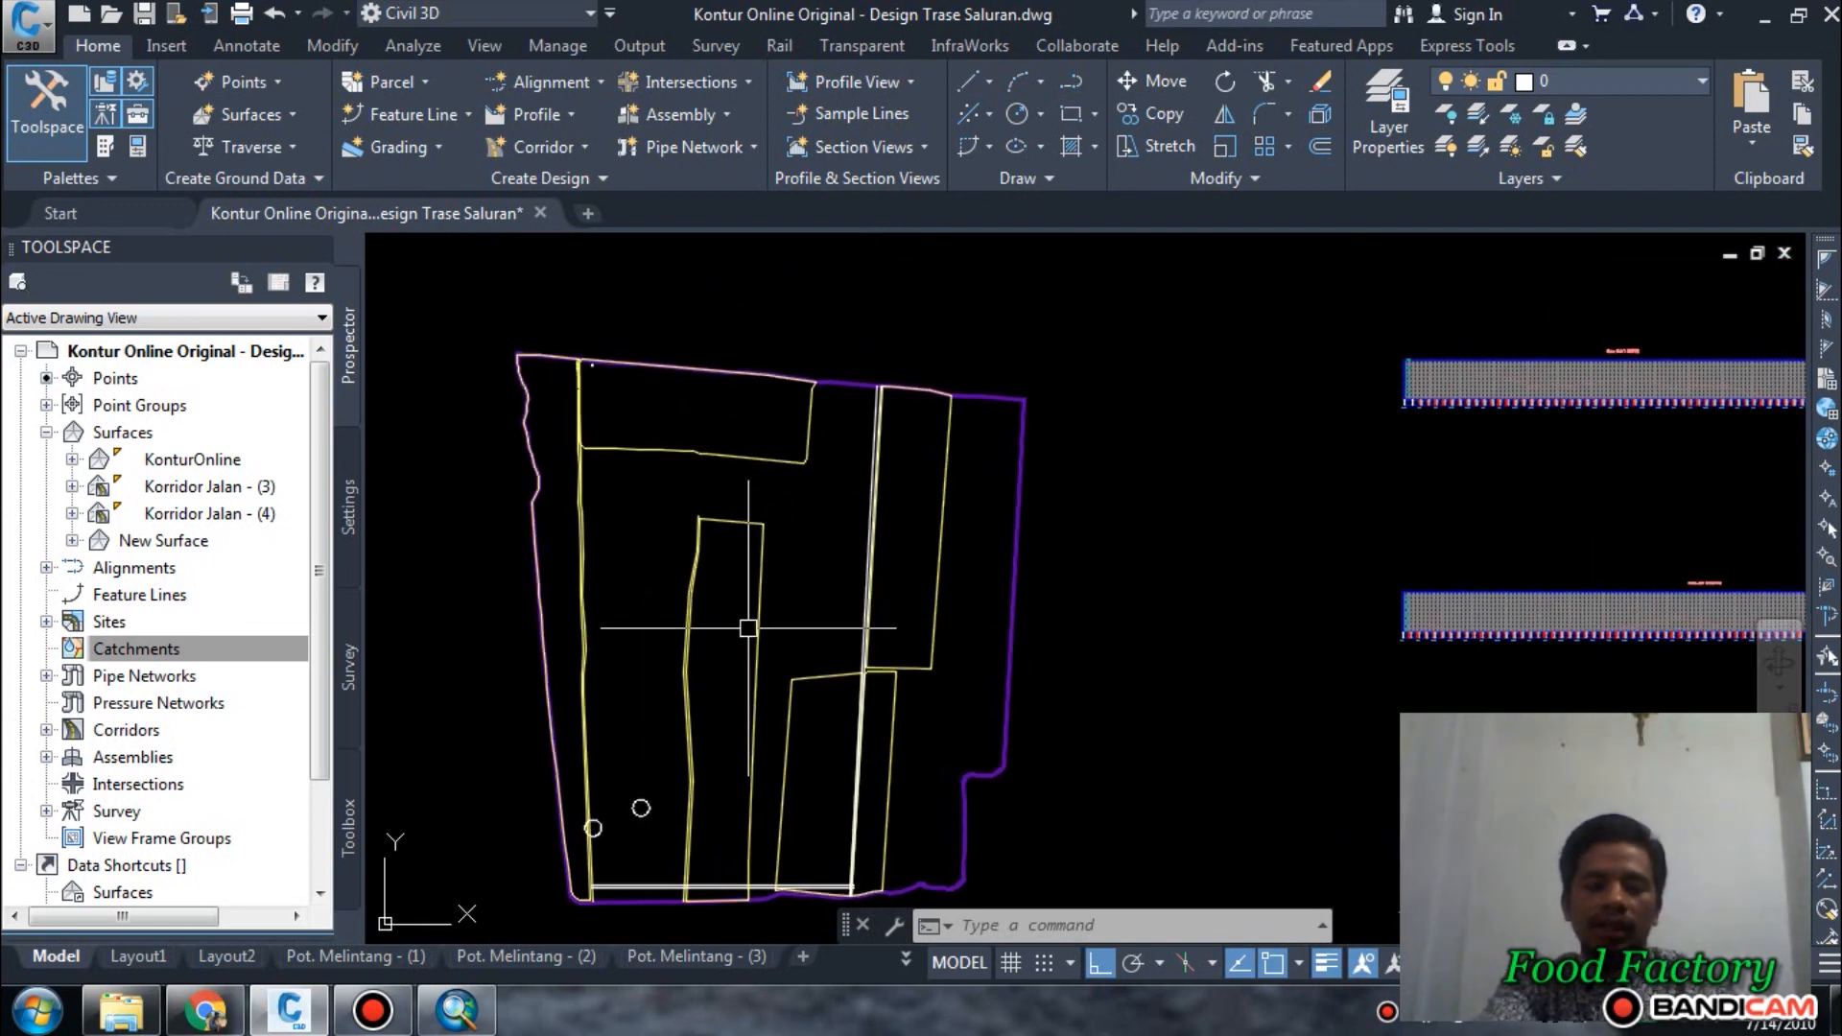
mouse_move(743, 623)
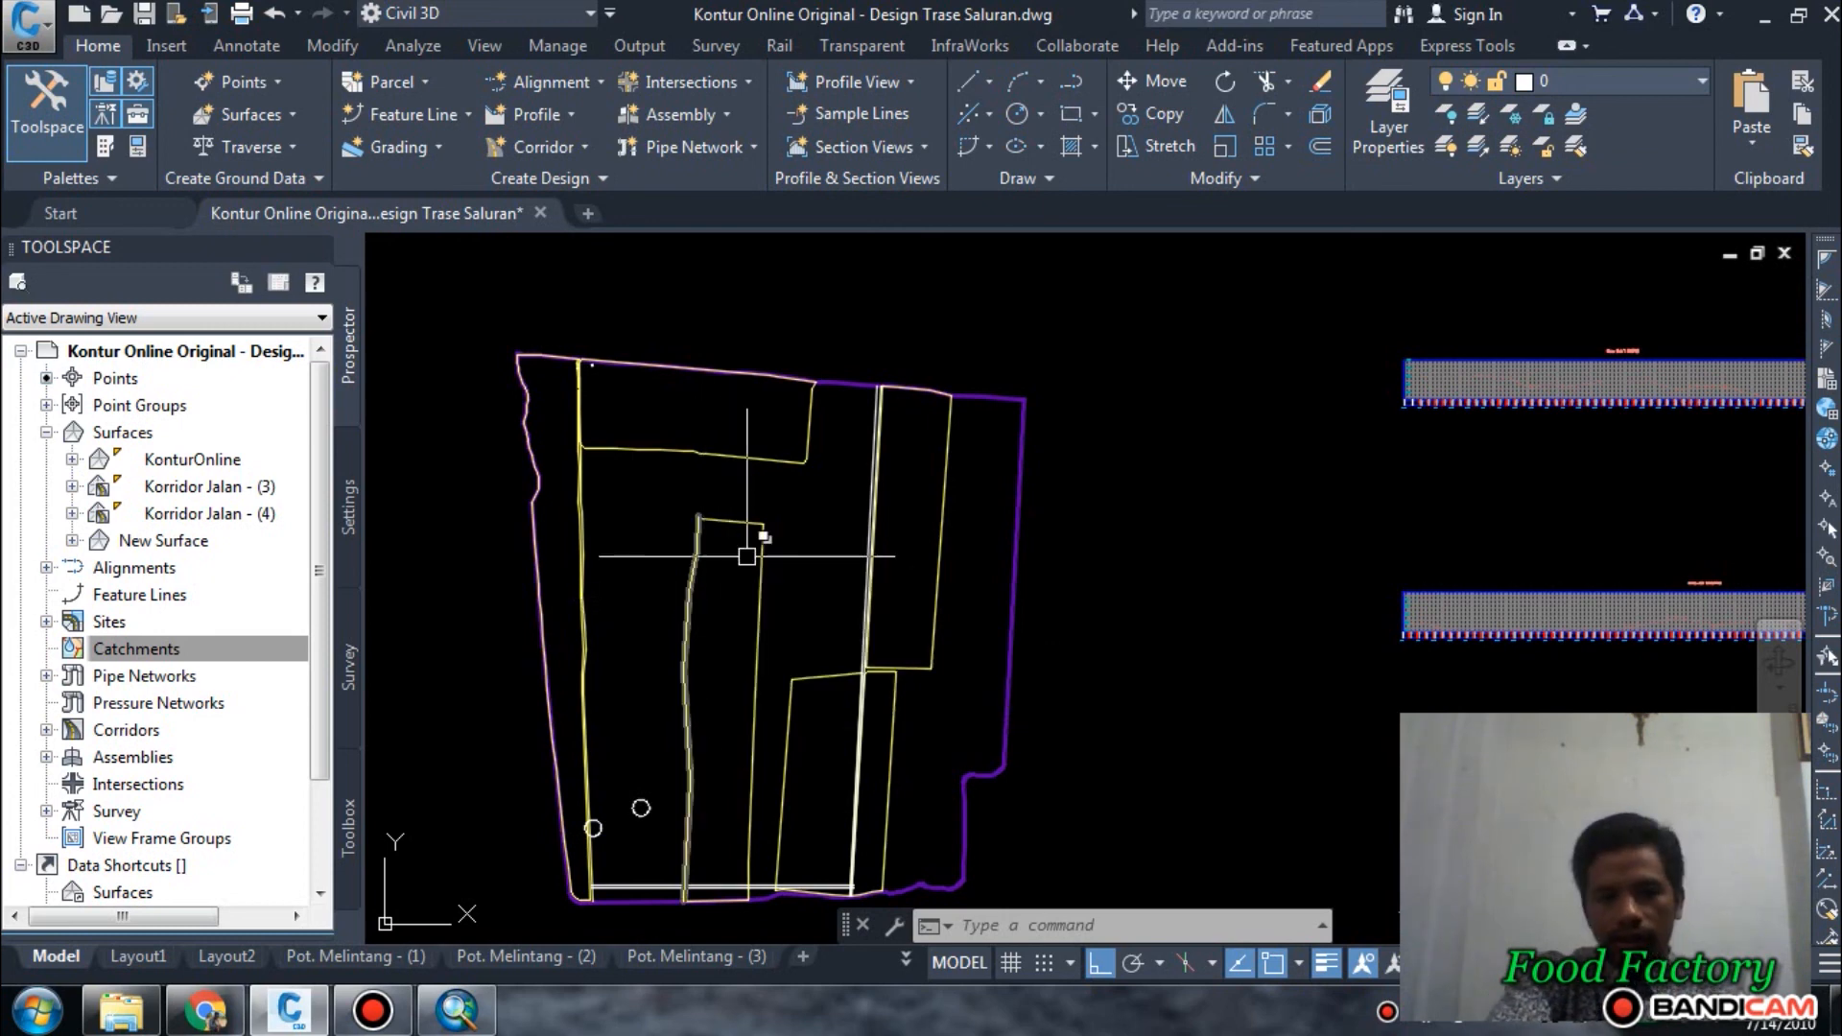
middle_drag(762, 592, 823, 546)
mouse_move(829, 547)
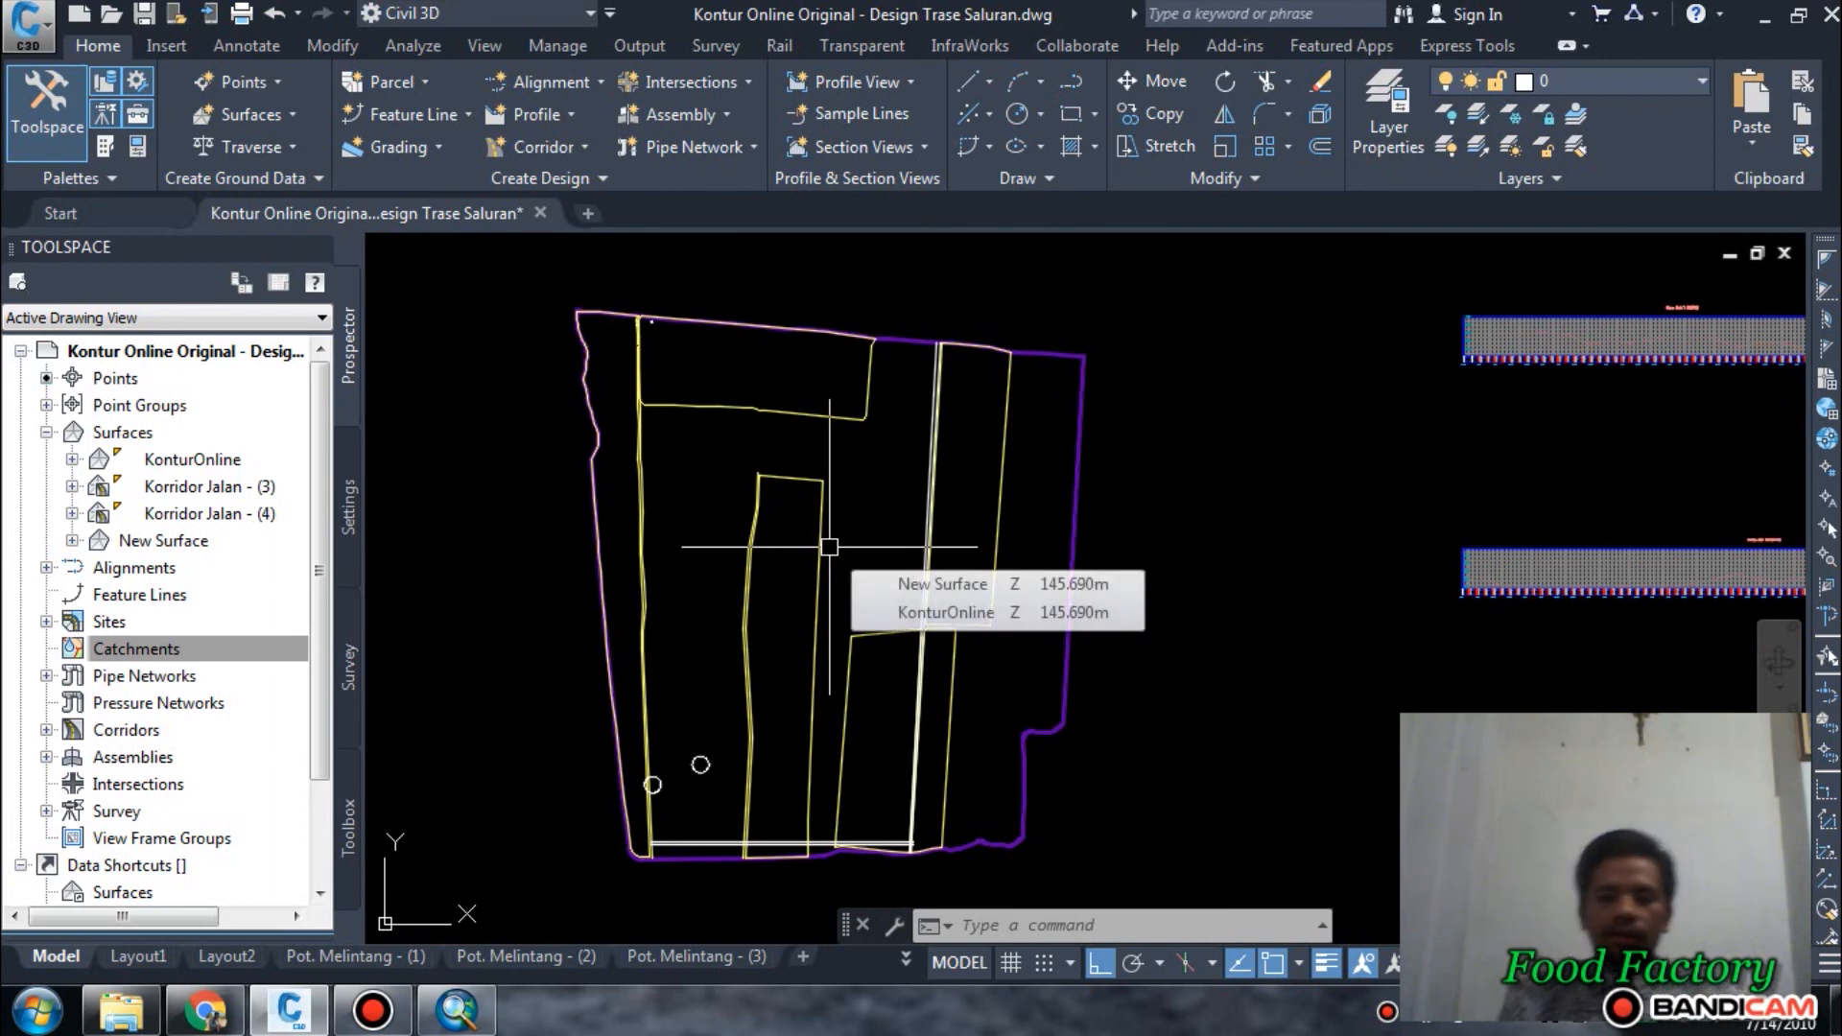